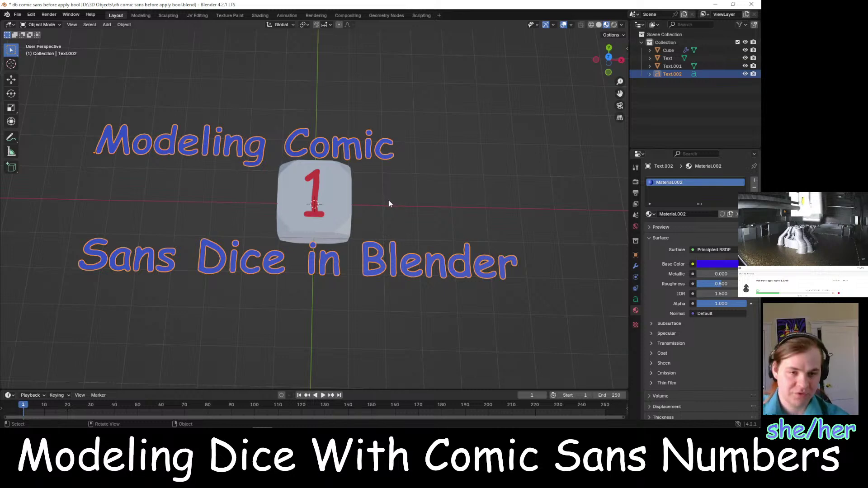
Start a new default scene, saving the changes to the current dice file
scroll(404, 220, down, 1)
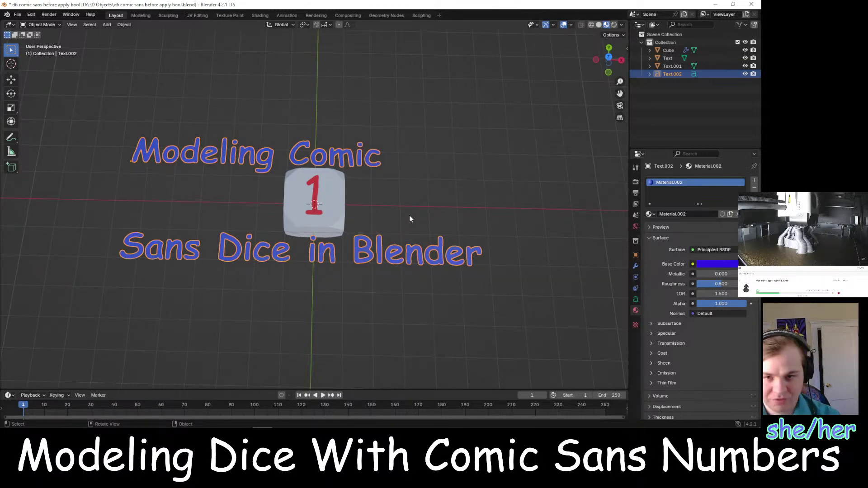
mouse_move(408, 216)
middle_down()
mouse_move(398, 240)
mouse_move(419, 217)
middle_up()
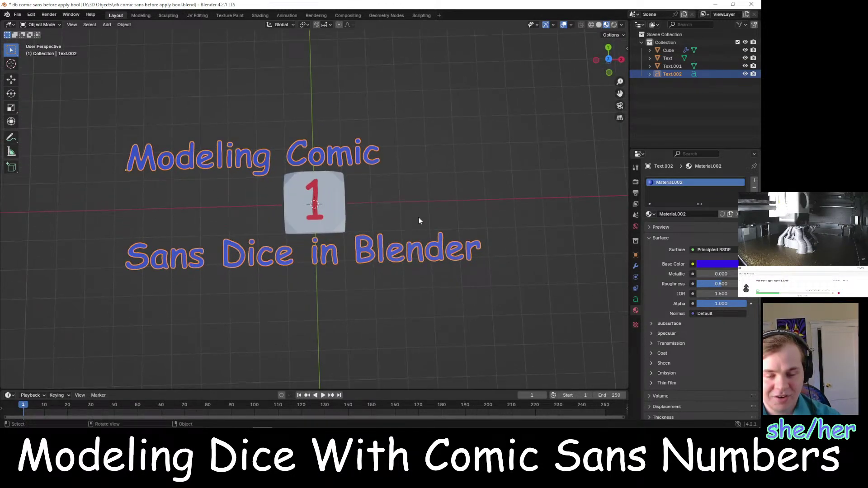
click(19, 15)
mouse_move(28, 25)
click(110, 24)
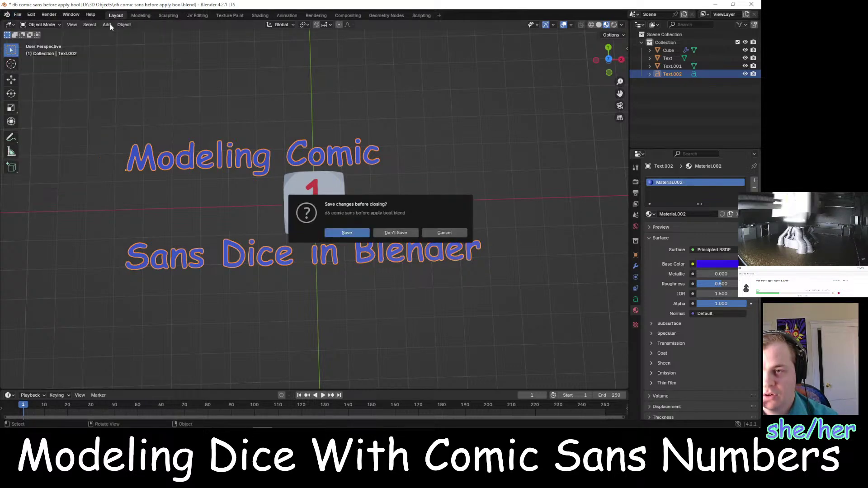
click(352, 233)
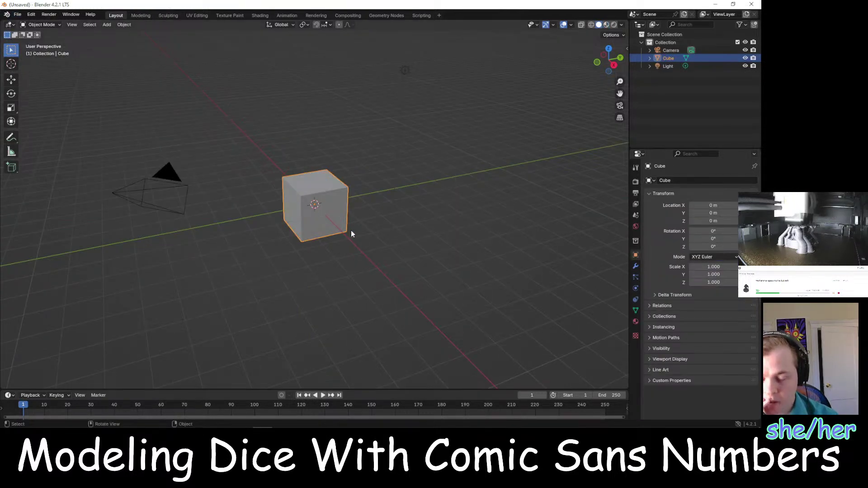
Delete the camera and light from the new scene, keeping only the cube
key(KP_7)
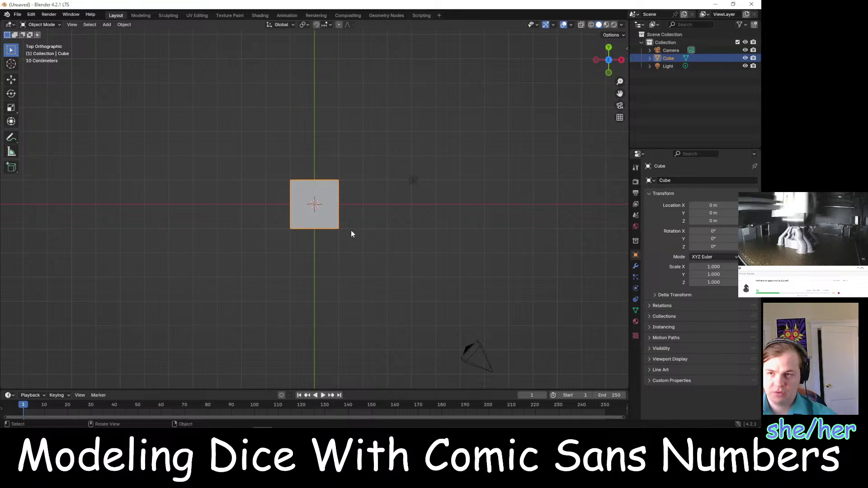
drag(351, 138, 515, 384)
key(Delete)
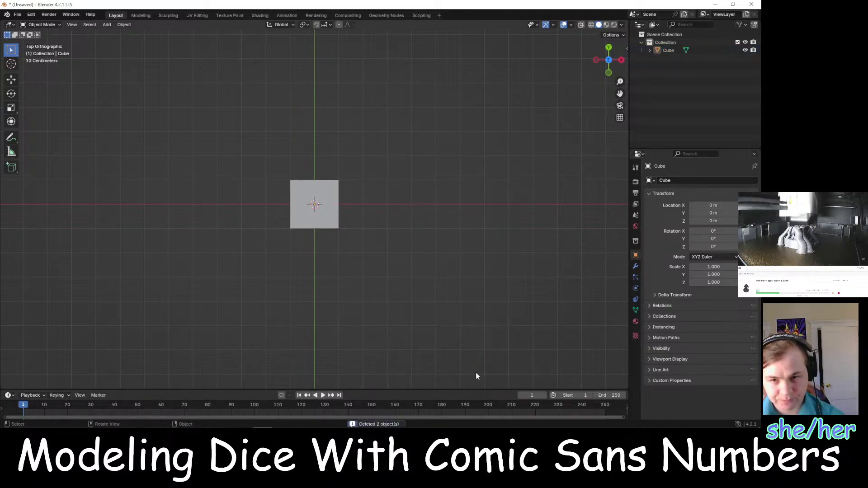
Add a Bevel modifier to the cube
scroll(345, 206, up, 4)
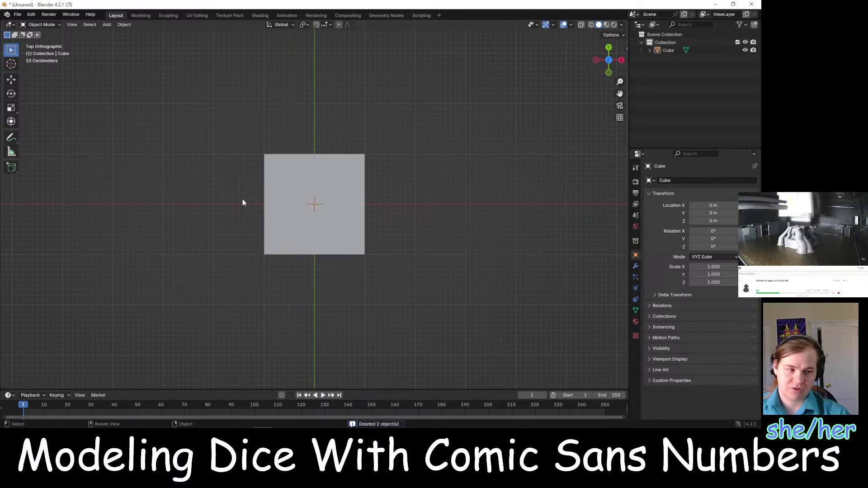
click(287, 169)
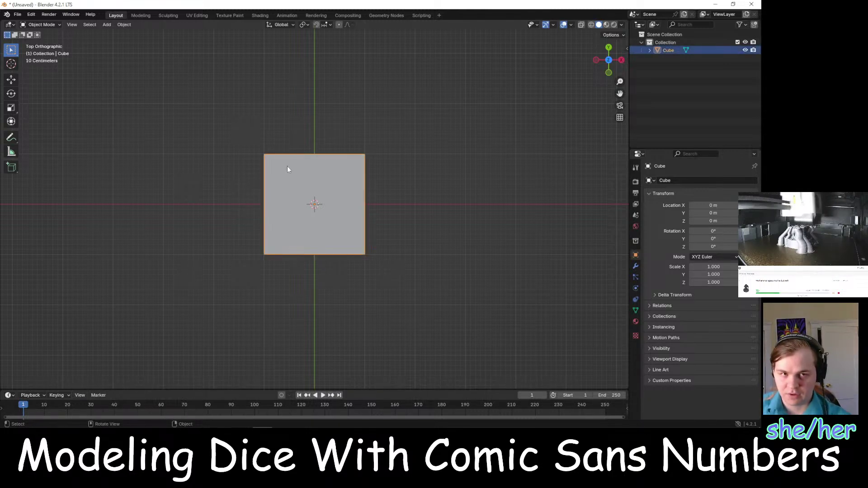
click(635, 267)
click(687, 177)
key(space)
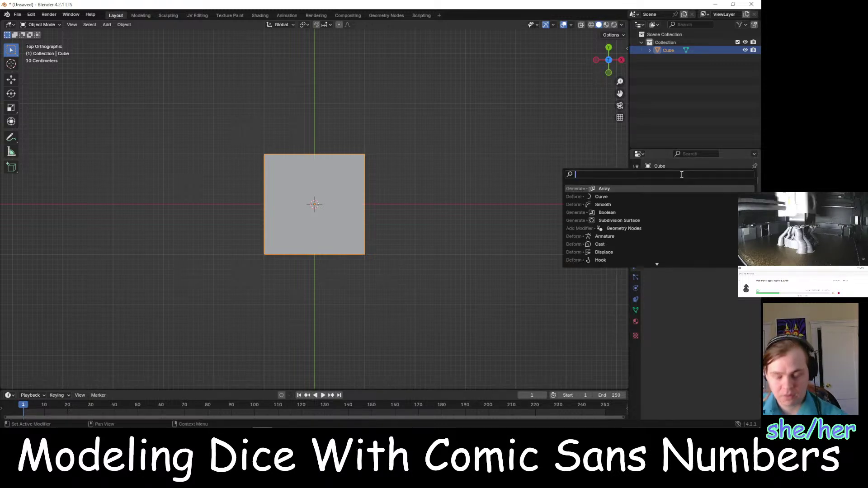
text(be)
key(Return)
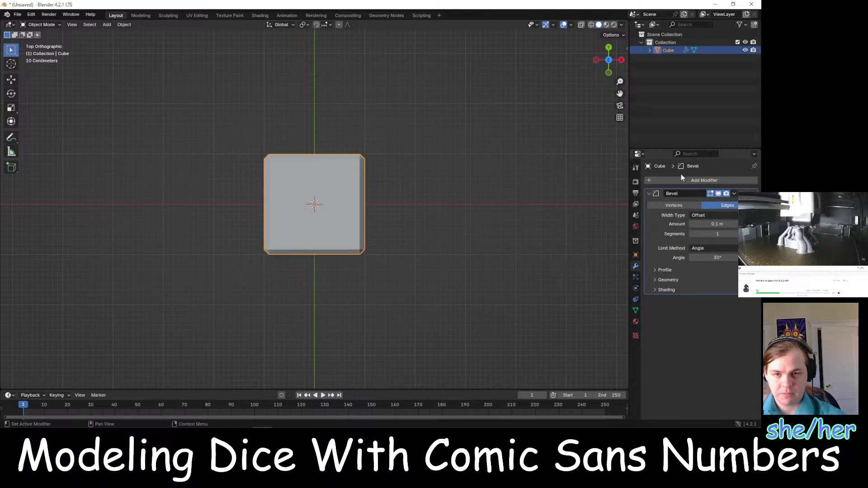
Set the cube bevel's segments to 3
click(734, 233)
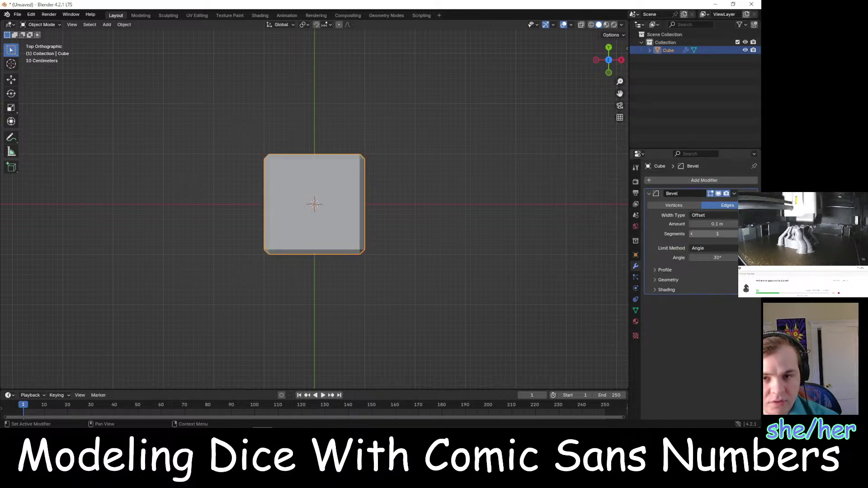
click(389, 220)
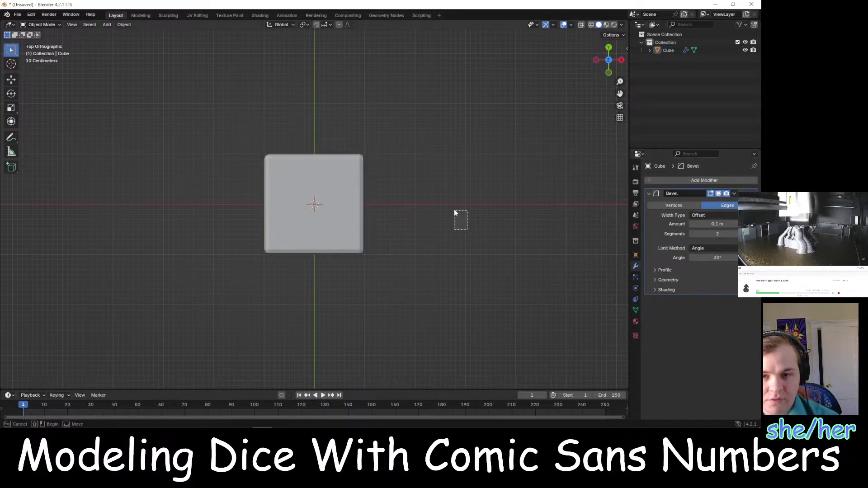
middle_drag(451, 284, 431, 237)
scroll(443, 233, up, 4)
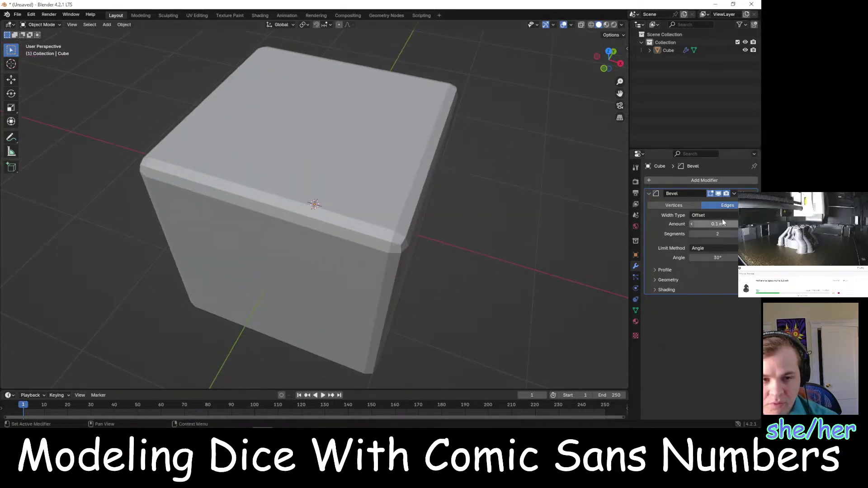
click(743, 234)
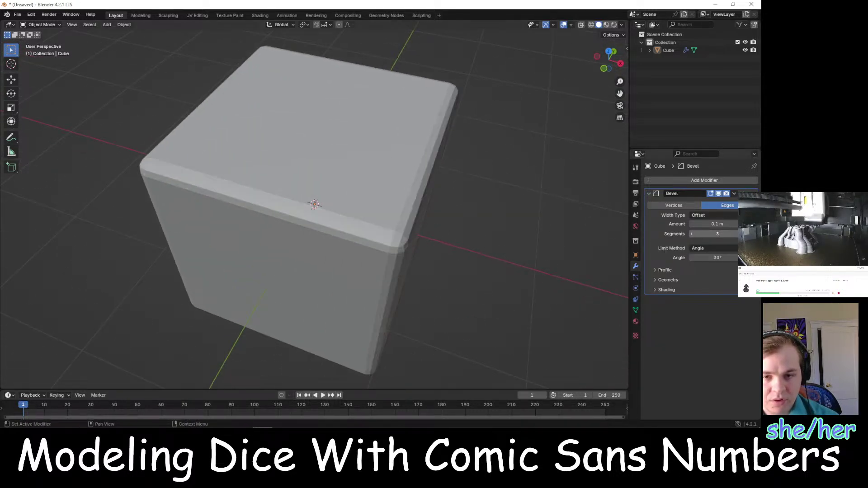
Set the bevel amount to 0.22 m for wider rounded edges on the cube
click(743, 224)
click(743, 225)
click(743, 224)
click(743, 224)
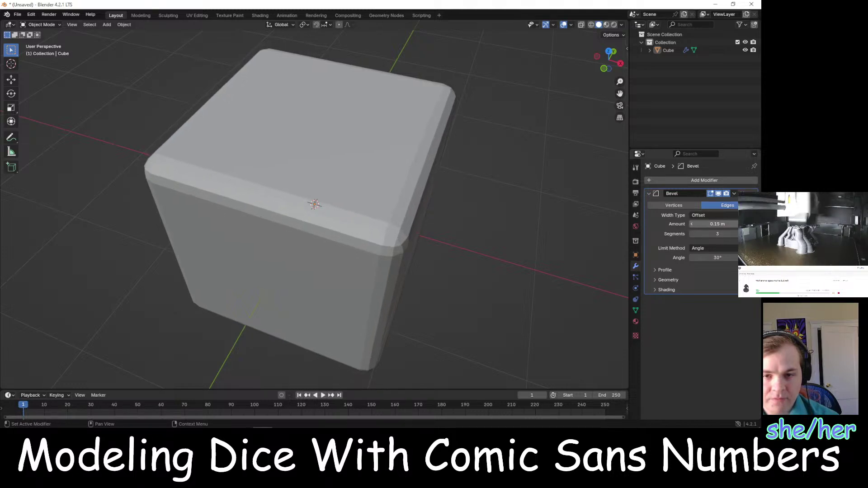
click(743, 224)
click(743, 224)
click(743, 224)
click(743, 224)
click(743, 224)
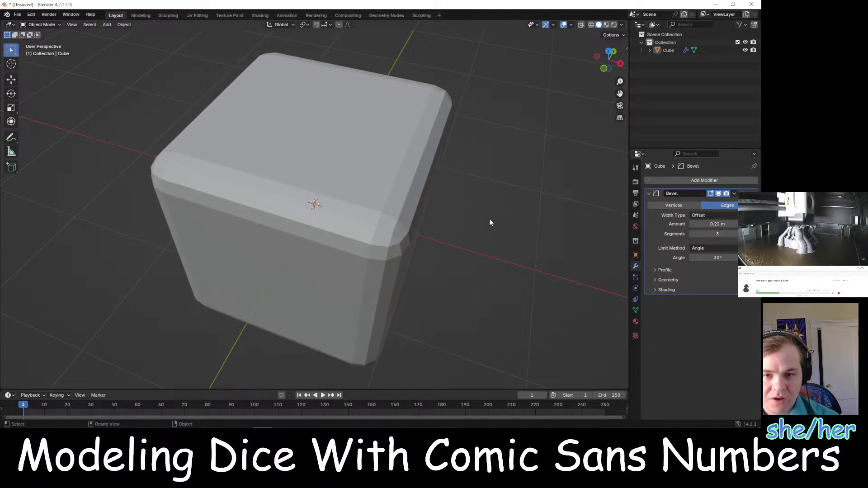
Raise the bevel's segments to 7 to smooth the cube's rounded edges
mouse_move(489, 219)
middle_down()
mouse_move(517, 228)
mouse_move(493, 228)
middle_up()
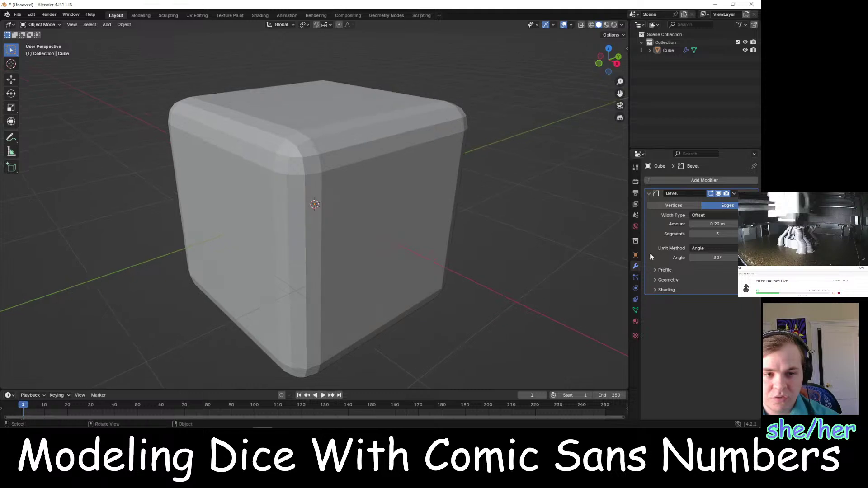
click(743, 233)
click(743, 234)
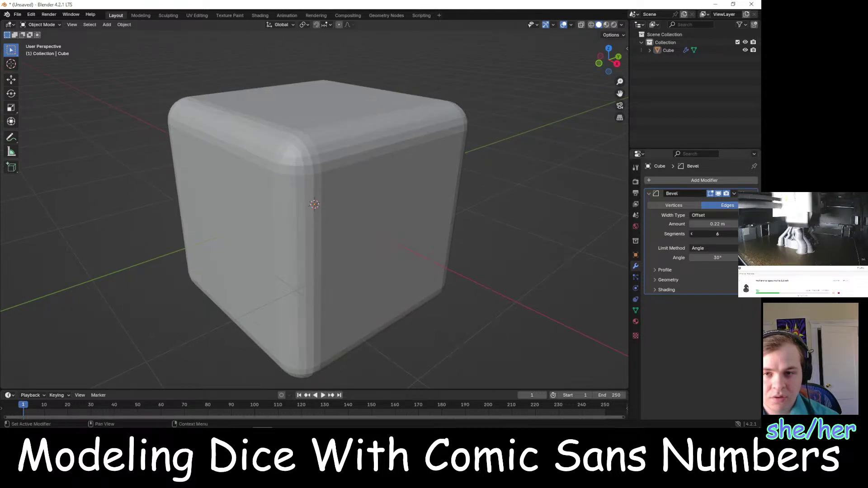
click(743, 234)
click(743, 233)
middle_drag(537, 246, 593, 297)
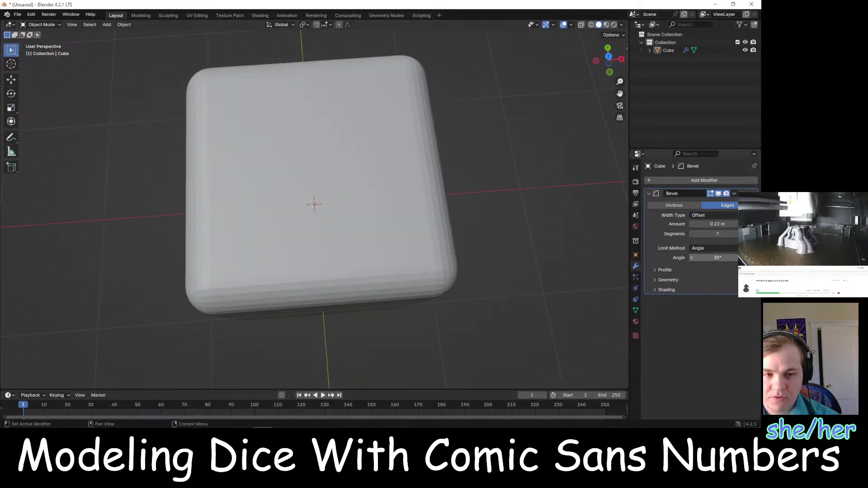
Try the Weight limit method on the bevel and switch back to Angle
click(716, 248)
click(729, 274)
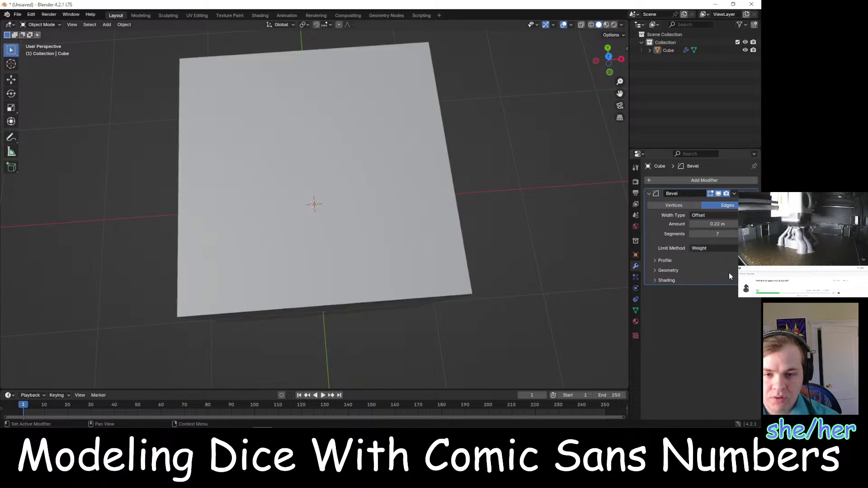
click(705, 249)
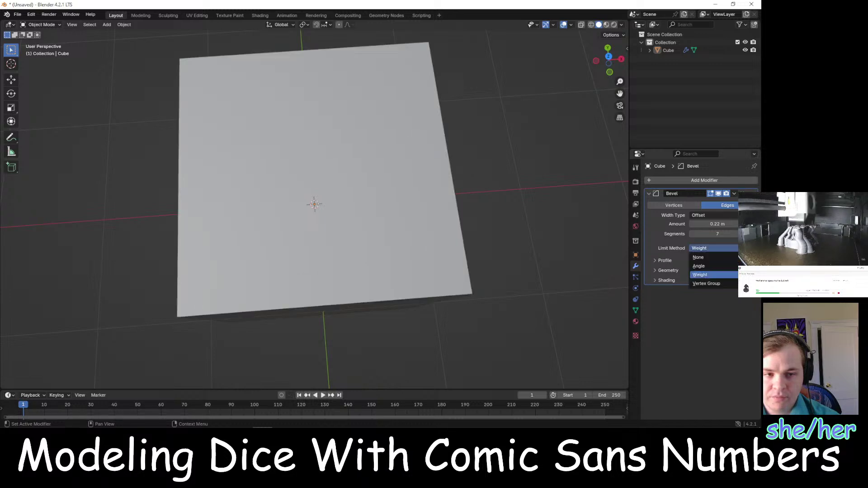
click(720, 265)
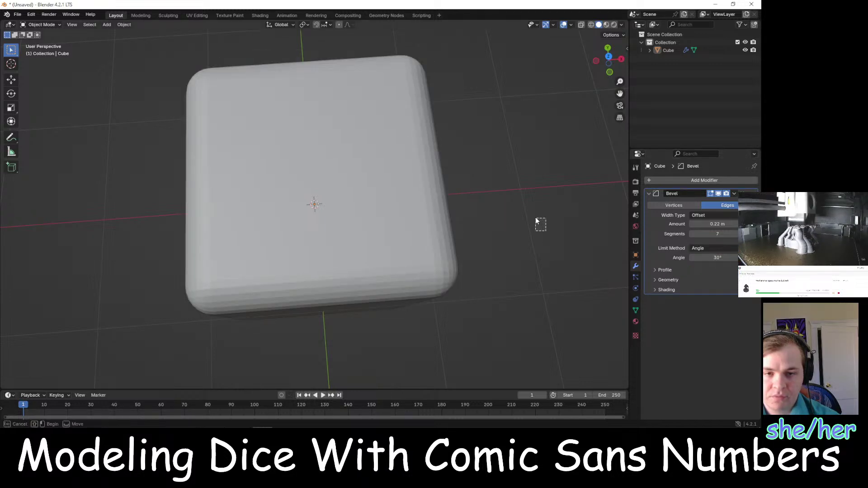
Add a text object at the scene origin, working in the top orthographic view
mouse_move(531, 207)
middle_down()
mouse_move(515, 179)
mouse_move(521, 138)
mouse_move(535, 183)
mouse_move(532, 210)
middle_up()
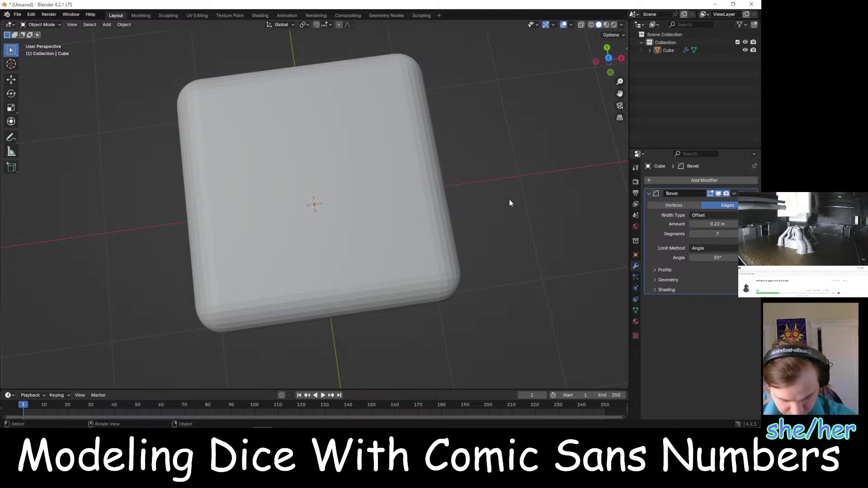
key(KP_7)
key(shift+a)
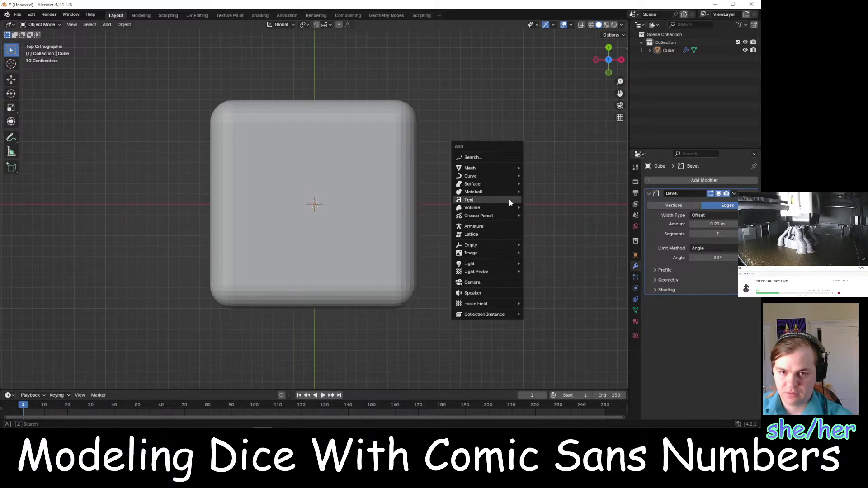
click(509, 203)
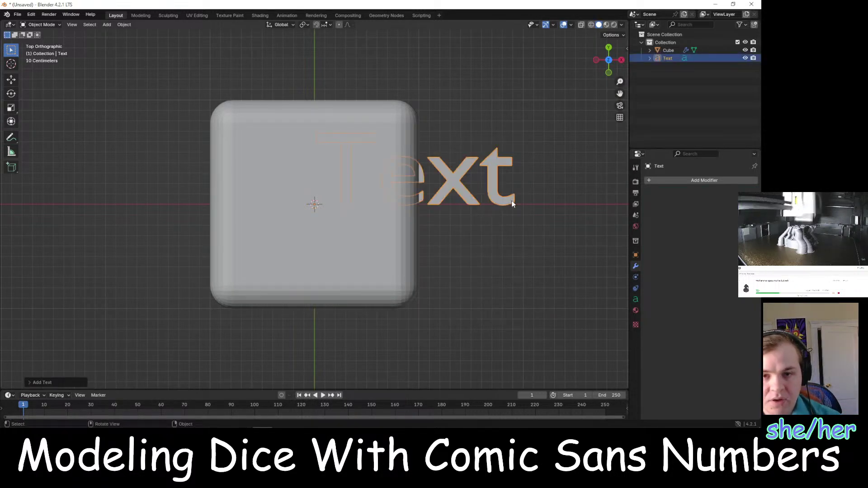
Set the text object's regular font to Comic Sans MS Bold (comicbd.ttf) from the Windows fonts folder
click(635, 300)
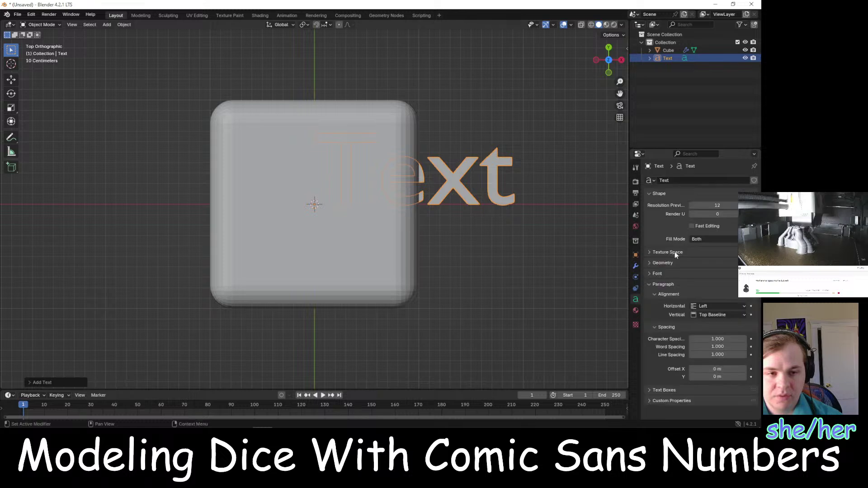
click(680, 274)
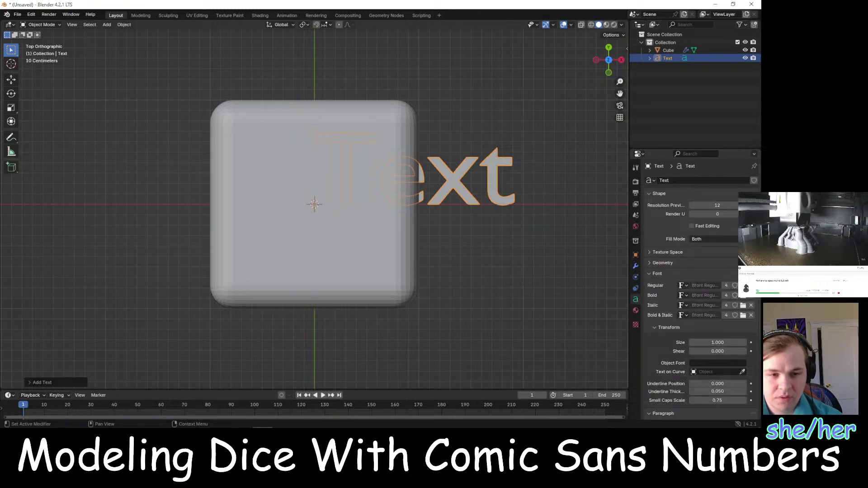
click(743, 285)
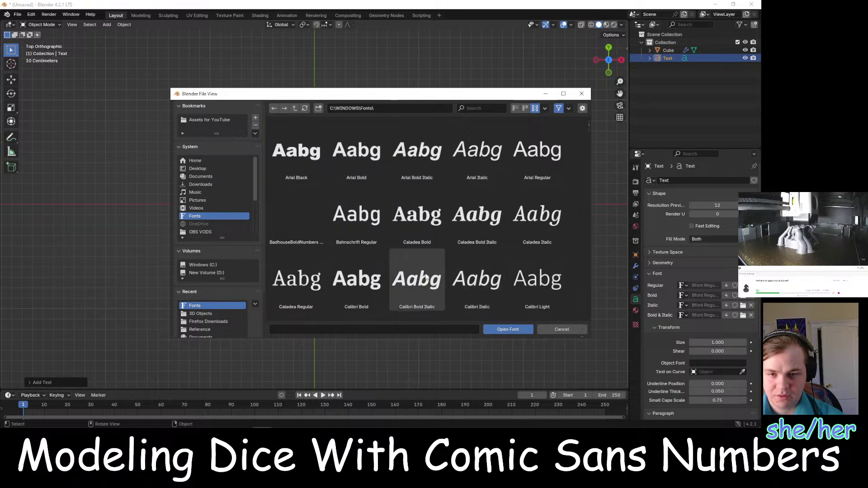
scroll(384, 272, down, 1)
scroll(377, 264, down, 2)
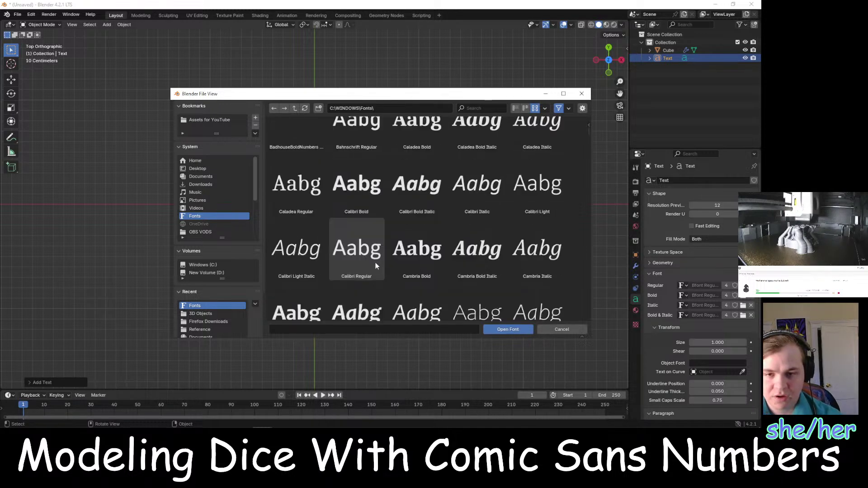
scroll(335, 256, down, 1)
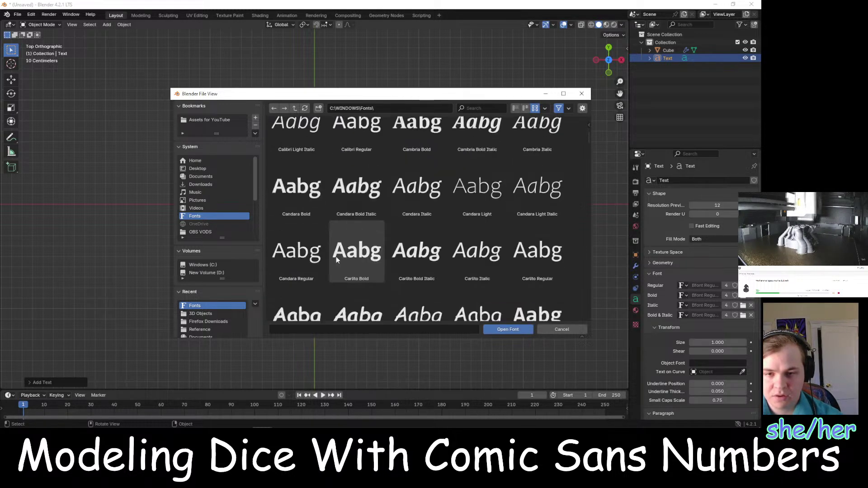
scroll(329, 251, down, 1)
click(295, 244)
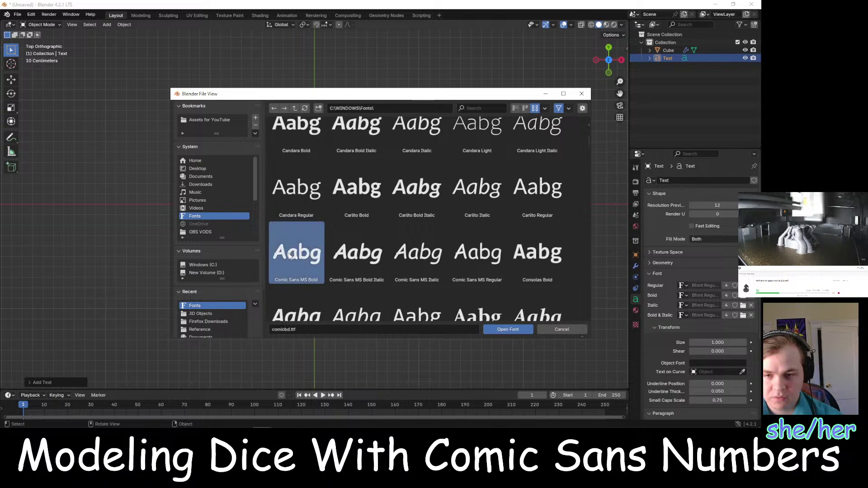
click(497, 330)
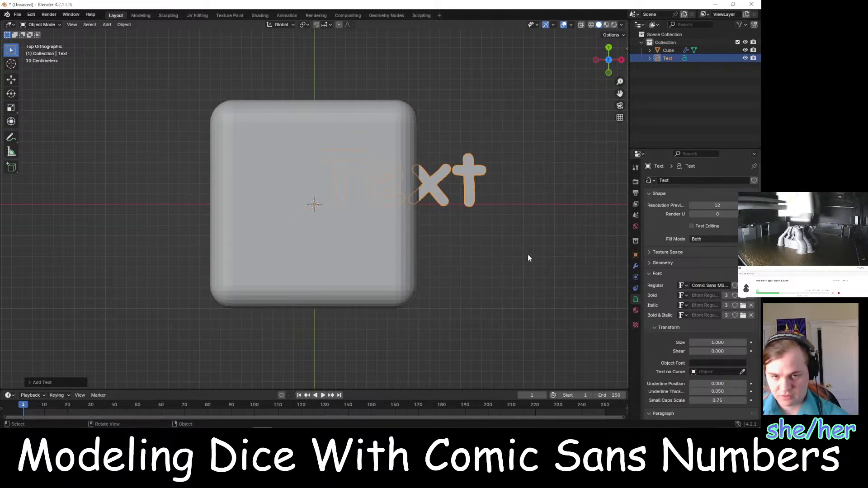
Replace the default wording of the text object with the number 1
key(Tab)
text(1)
key(BackSpace)
key(BackSpace)
key(BackSpace)
key(BackSpace)
key(BackSpace)
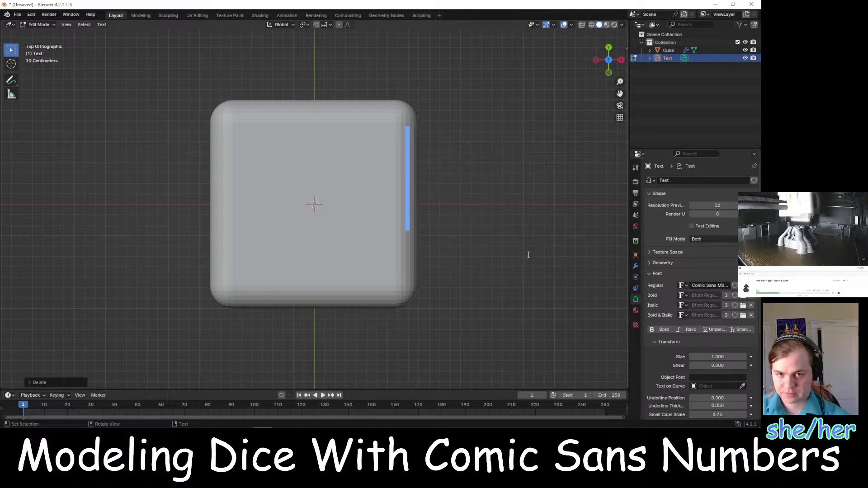
text(1)
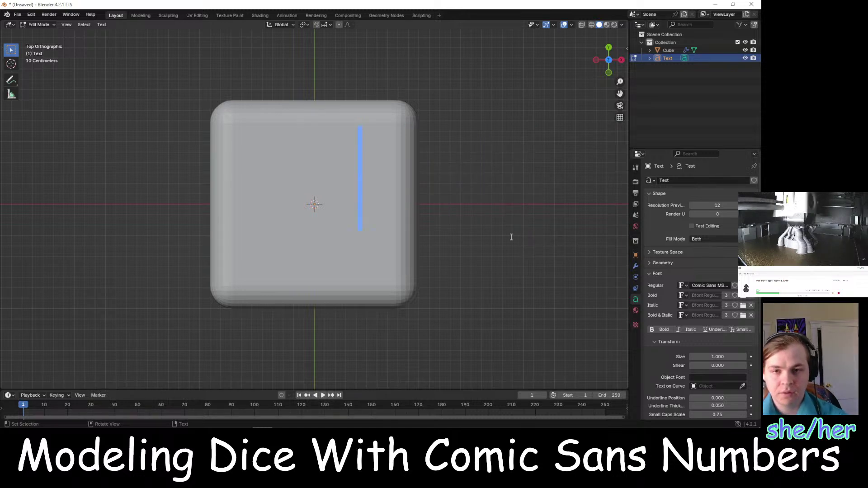
middle_drag(510, 236, 510, 235)
scroll(508, 234, up, 4)
scroll(363, 212, down, 6)
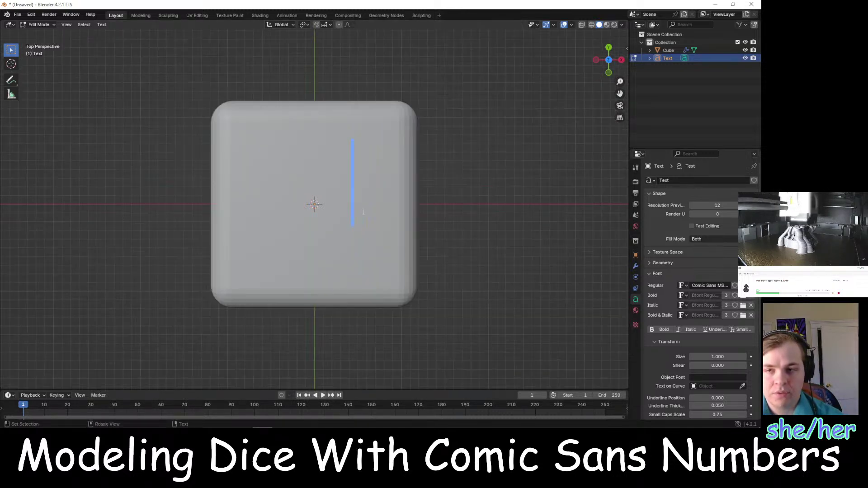
Finish editing the text, reselect the number 1 object and show its transform values beside the viewport
key(BackSpace)
key(Tab)
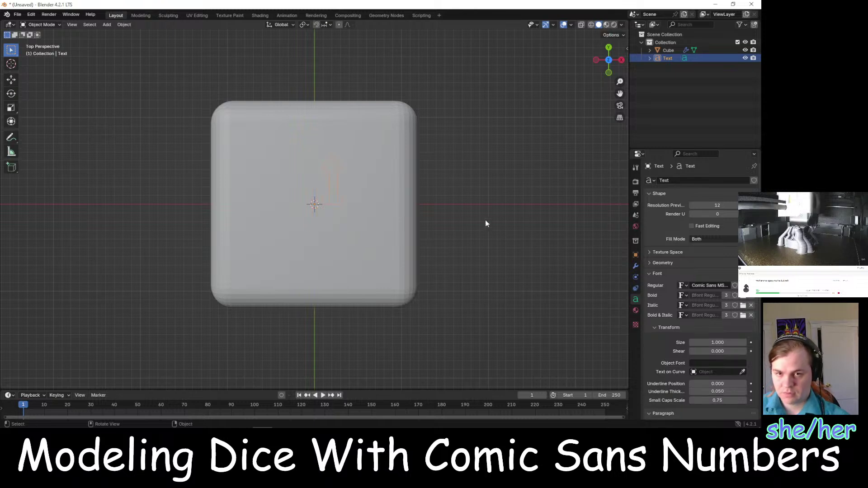
click(333, 181)
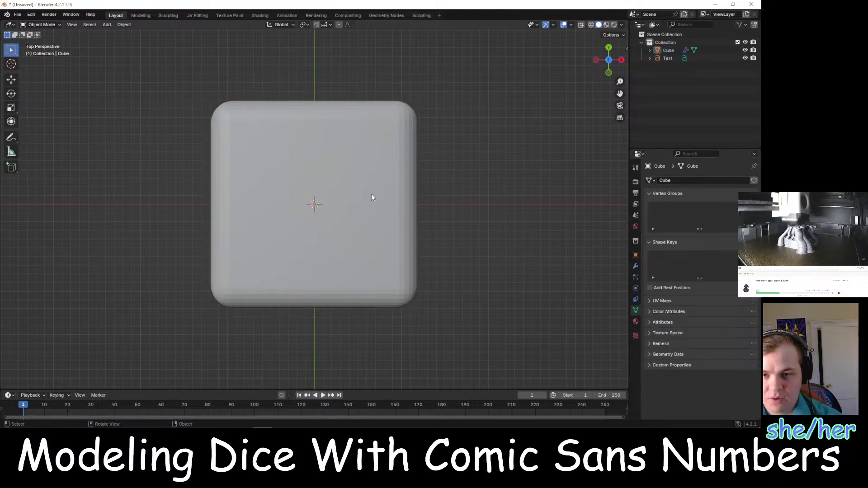
click(669, 59)
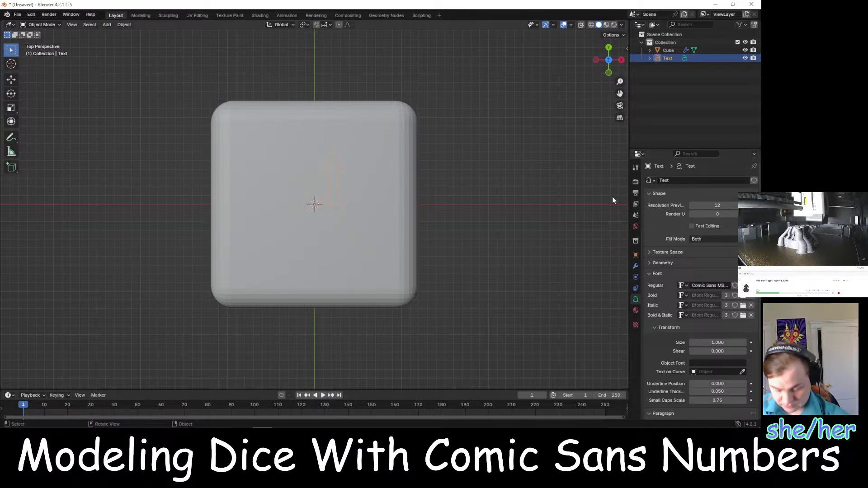
key(n)
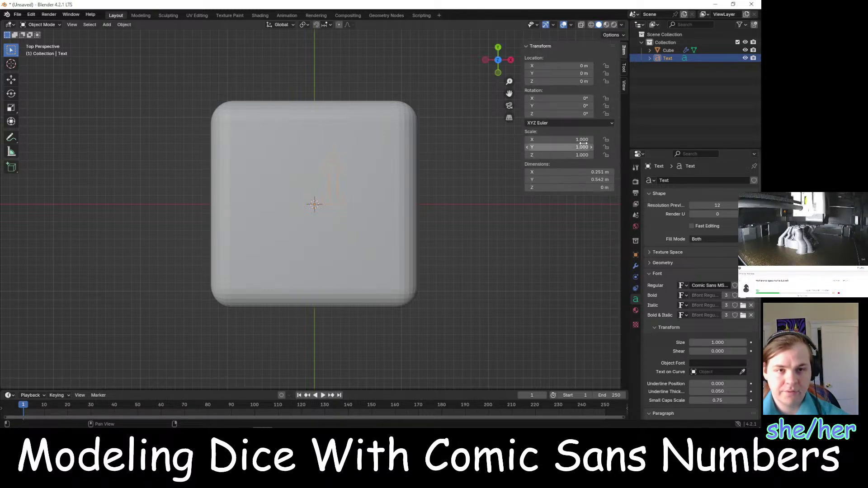
click(589, 179)
click(567, 215)
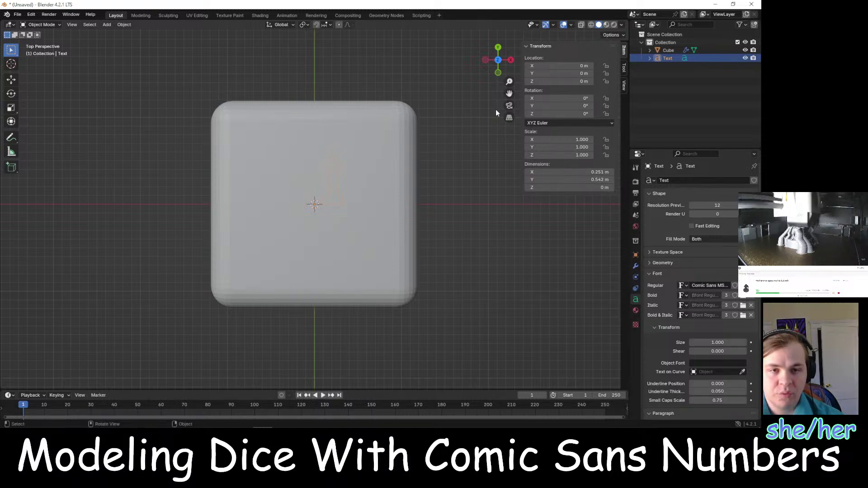
Try to pick the number through the cube directly in the solid-shaded viewport
click(473, 158)
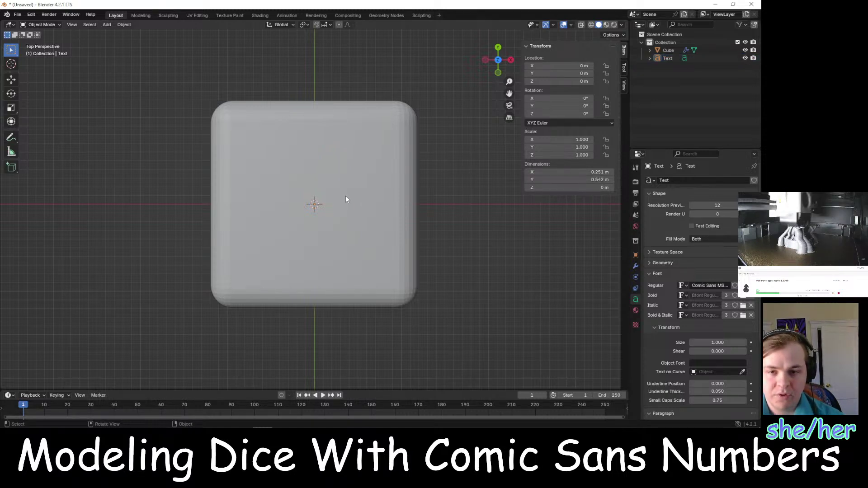
click(330, 189)
click(508, 247)
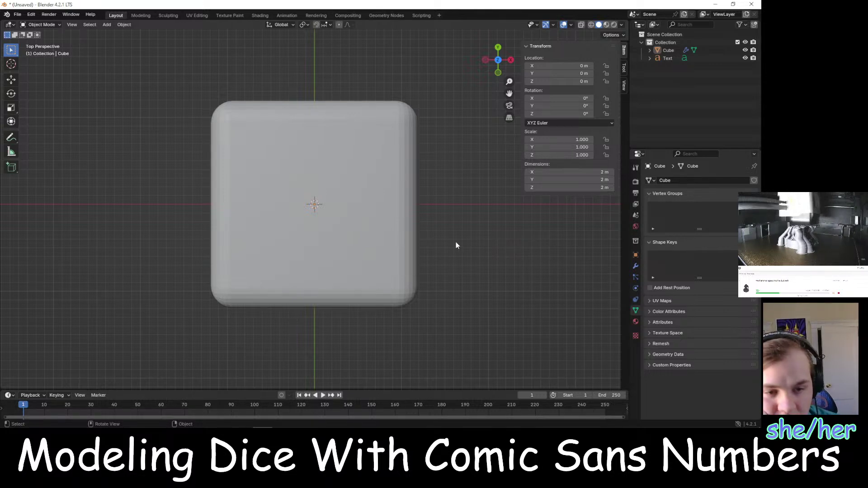
click(313, 210)
click(517, 251)
middle_drag(516, 250, 492, 211)
click(366, 169)
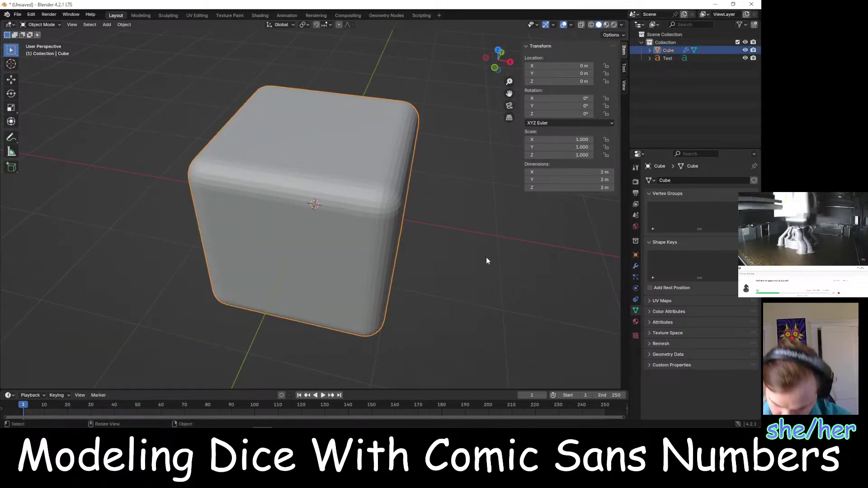
Switch the viewport to wireframe shading and select the number 1 inside the cube
key(z)
click(442, 265)
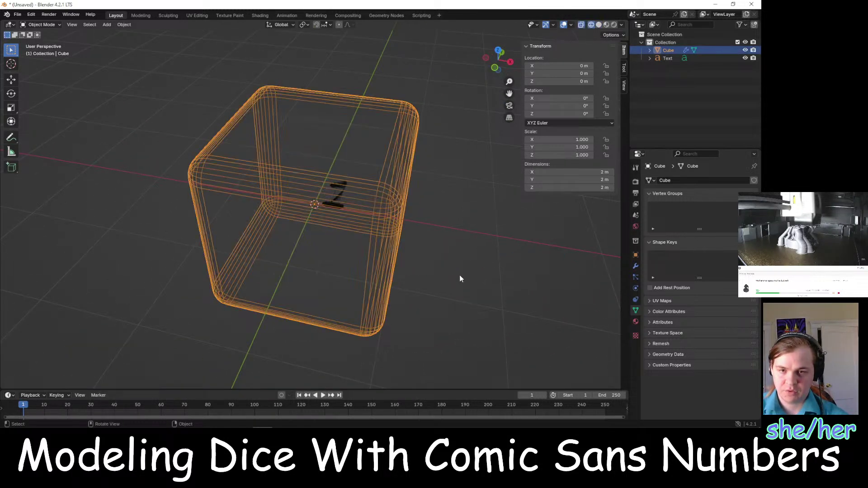
click(461, 282)
mouse_move(462, 285)
middle_down()
mouse_move(479, 310)
mouse_move(355, 197)
middle_up()
click(336, 194)
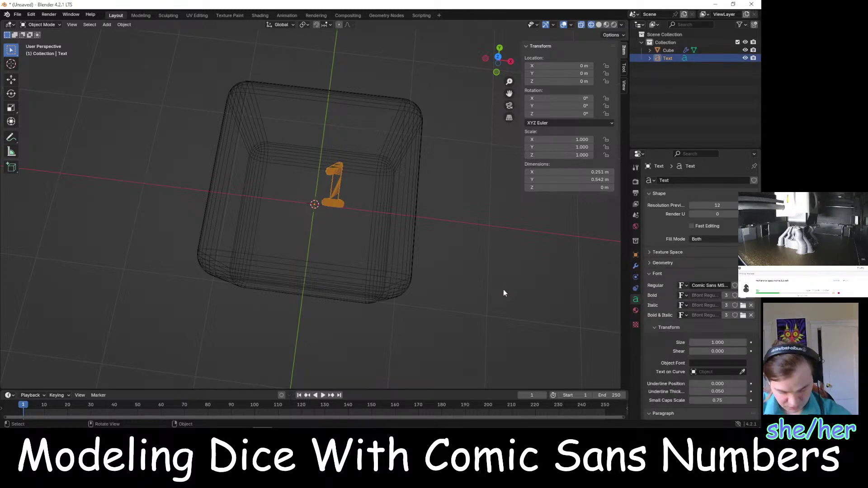
In top view, scale the number to about 2.447 and centre it within the cube's outline at about X -0.51 m, Y -0.60 m
key(KP_7)
key(g)
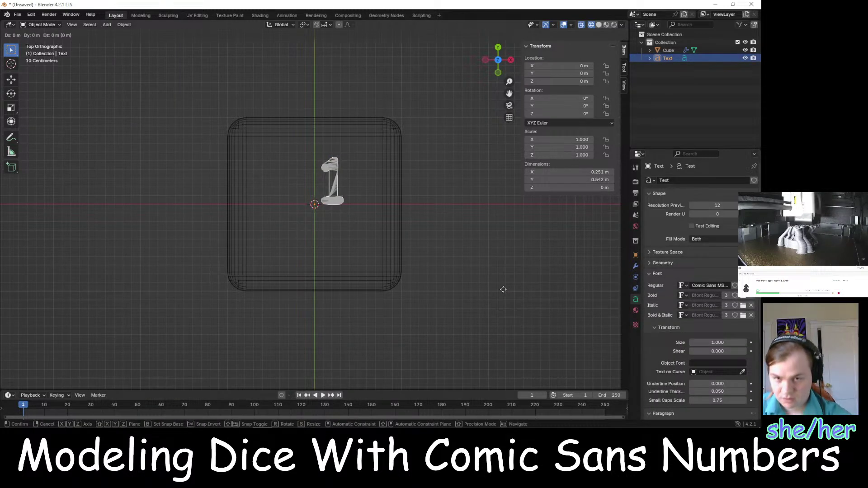
click(485, 313)
key(s)
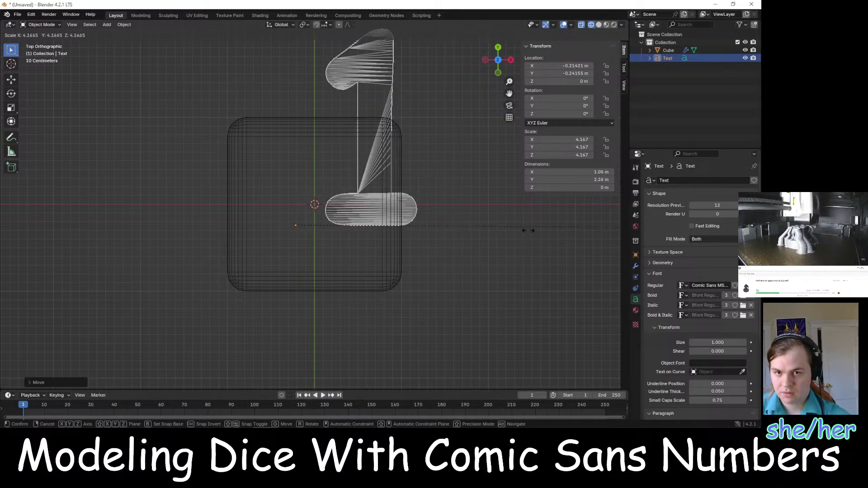
click(159, 352)
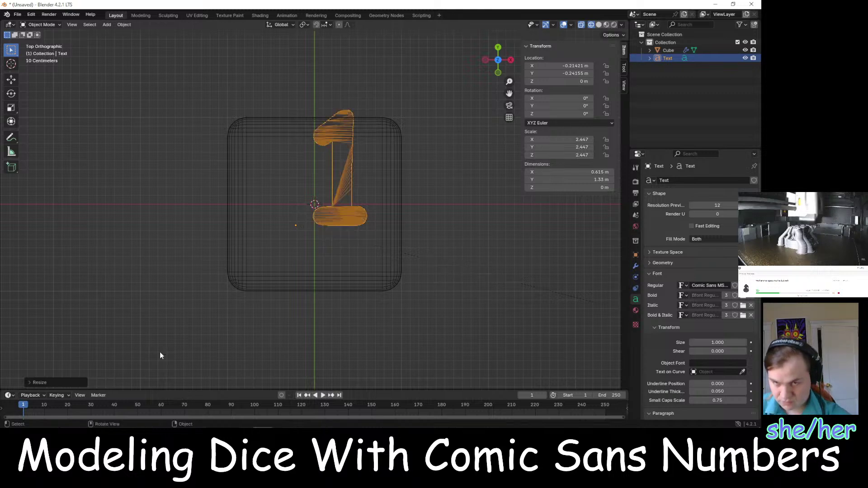
key(g)
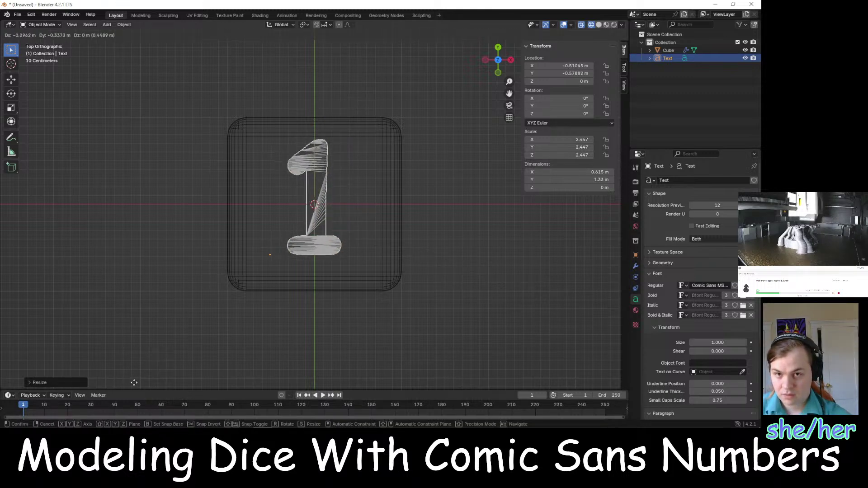
click(134, 382)
click(419, 353)
Move the number straight up along Z to about 0.944 m, just beneath the cube's top face
middle_drag(403, 327, 449, 257)
click(319, 206)
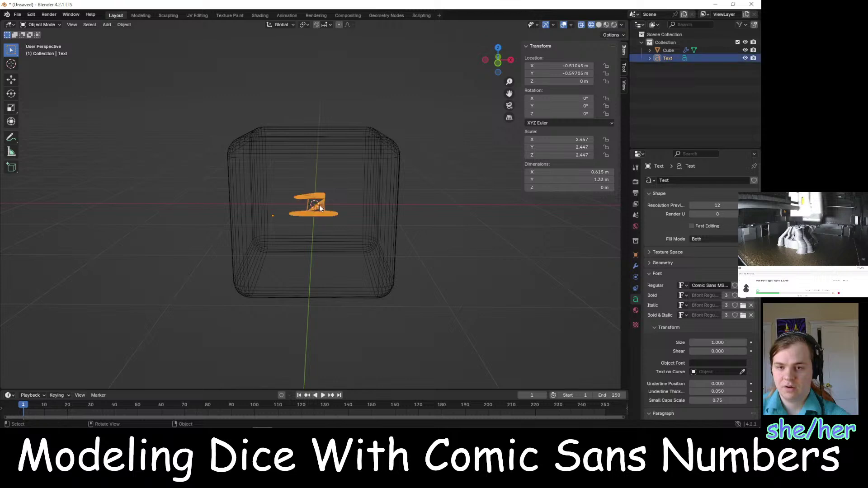
key(g)
key(z)
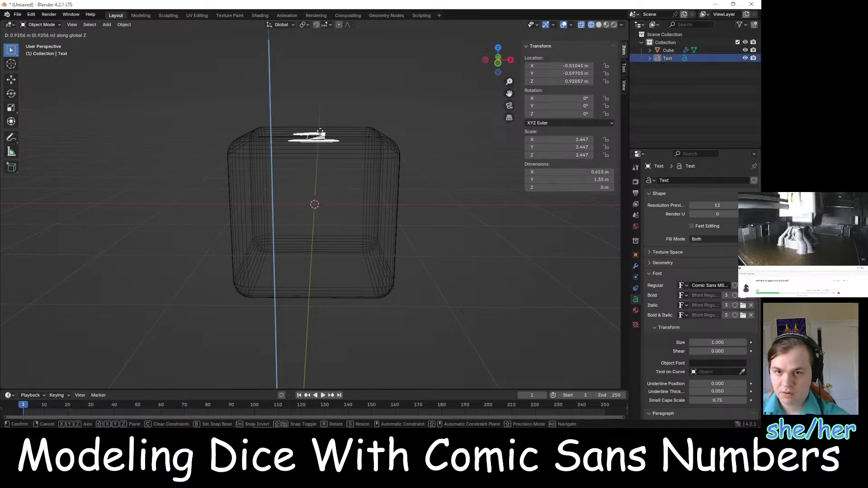
click(330, 138)
click(525, 303)
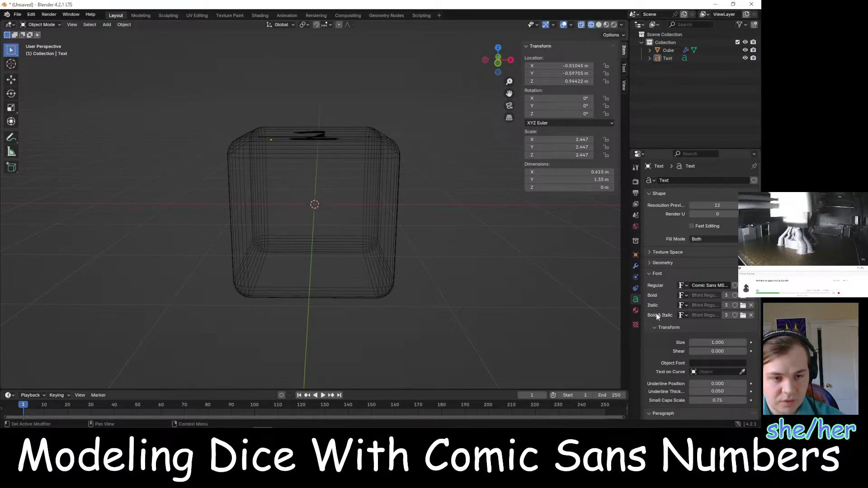
Extrude the number's text geometry by 0.06 m so it passes through the cube's top face
scroll(682, 350, down, 6)
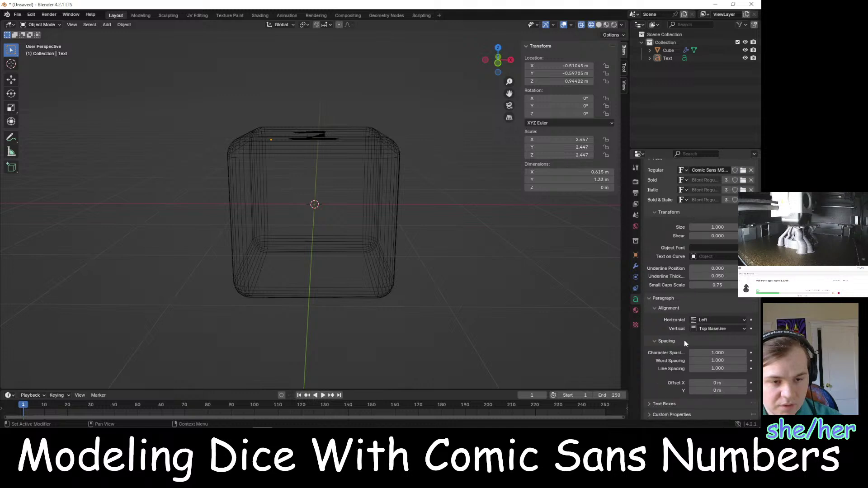
scroll(680, 317, up, 6)
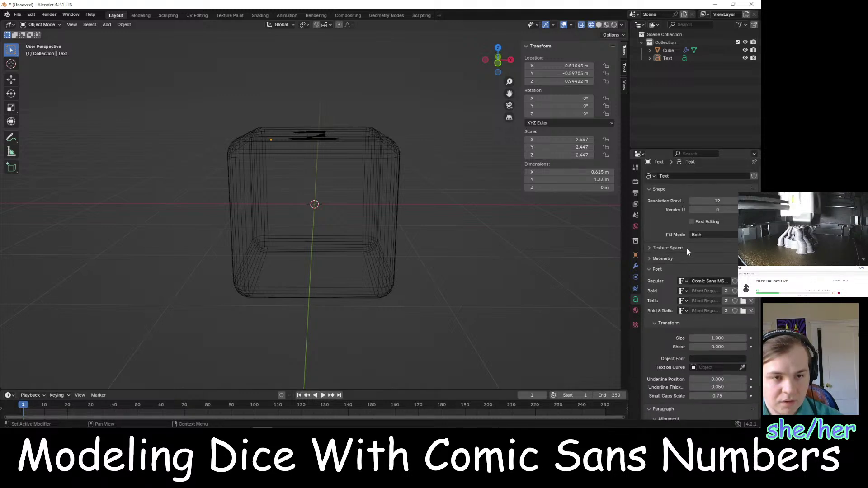
click(686, 259)
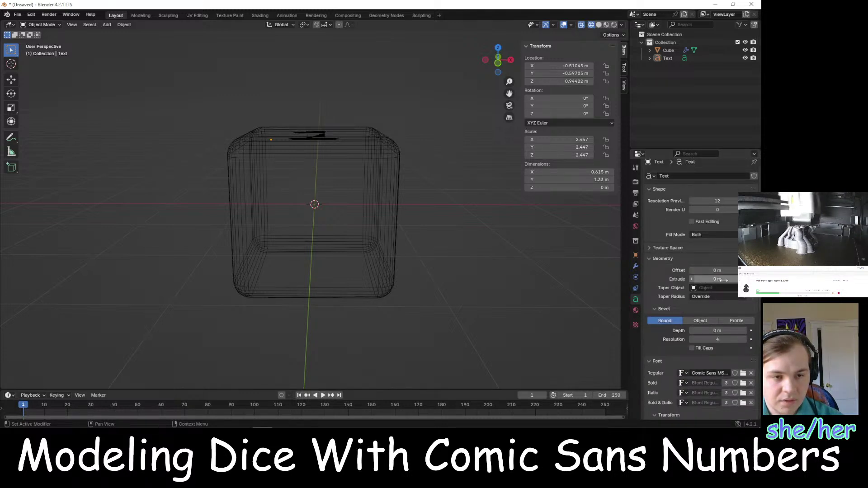
drag(714, 279, 728, 279)
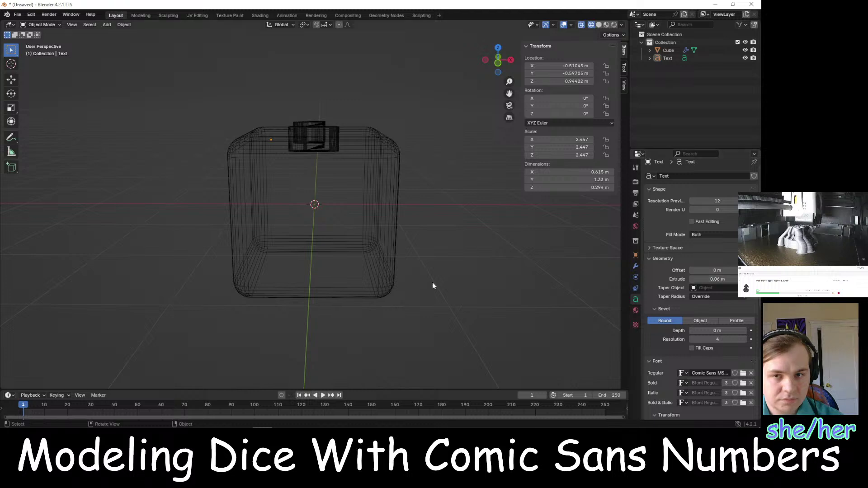
Switch to material preview shading and give the number a new material with a red base colour
middle_drag(489, 305, 495, 341)
key(z)
click(503, 377)
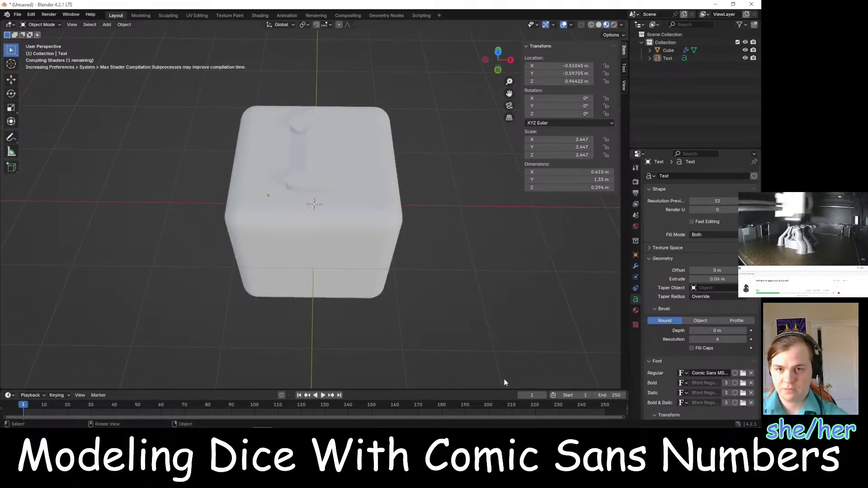
click(311, 177)
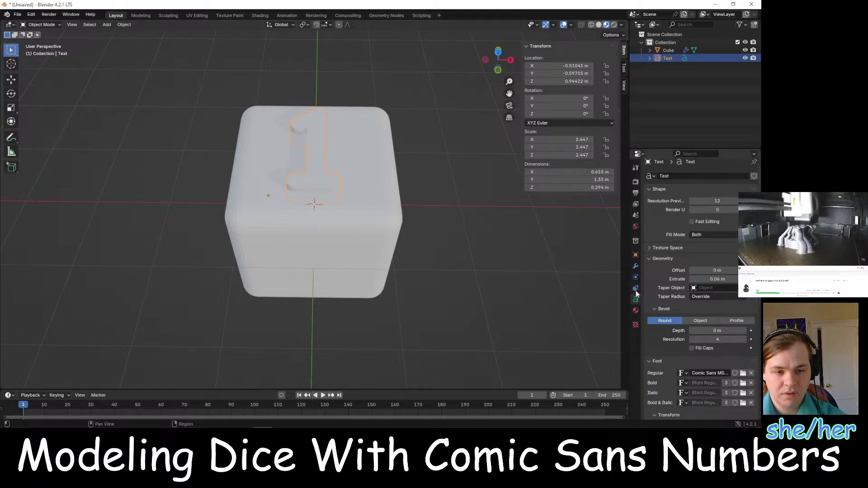
click(635, 310)
click(686, 215)
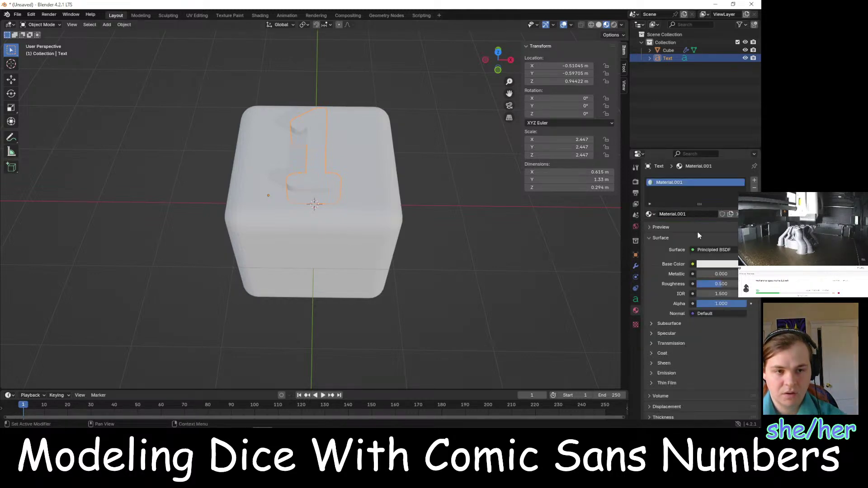
click(716, 265)
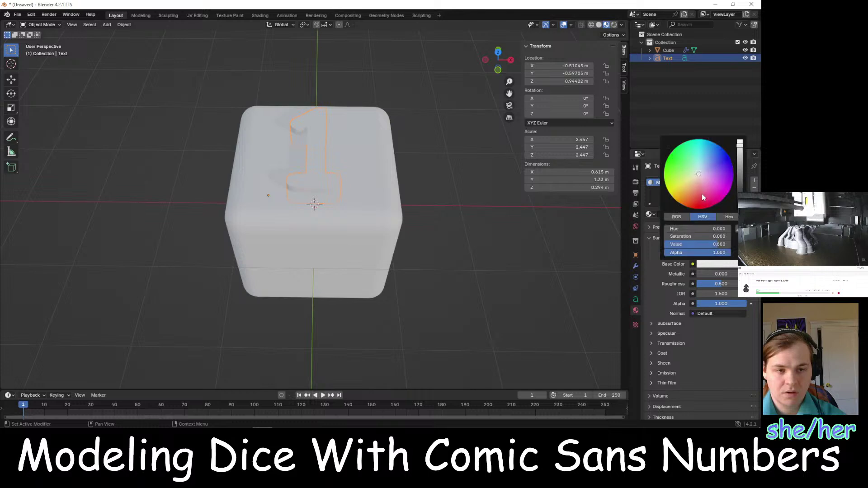
click(702, 194)
middle_drag(516, 289, 493, 248)
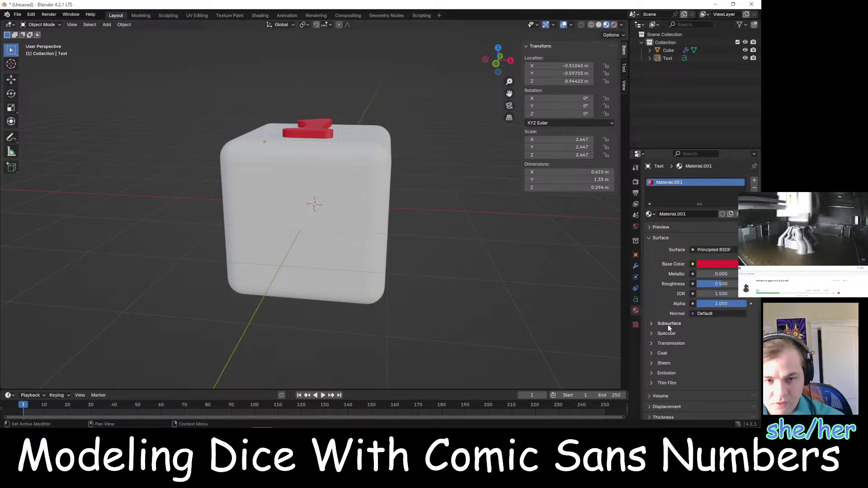
Add a Boolean modifier to the cube below its bevel and try to pick the operand object from the viewport
click(668, 51)
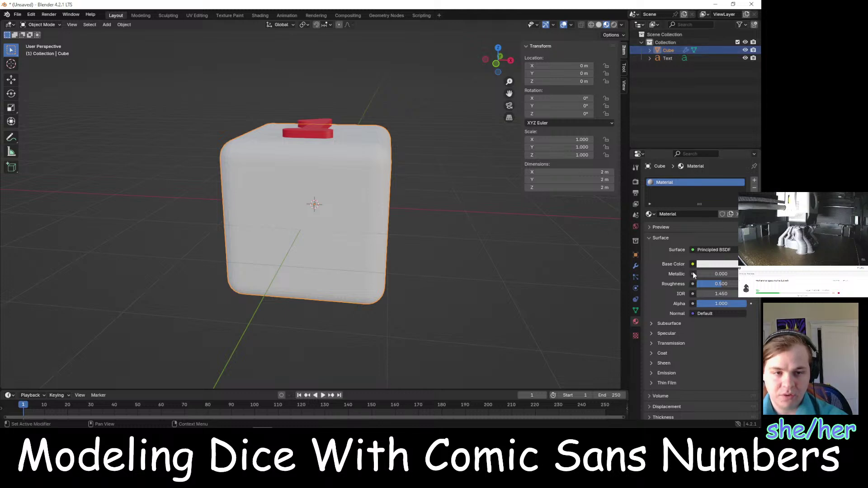
click(635, 265)
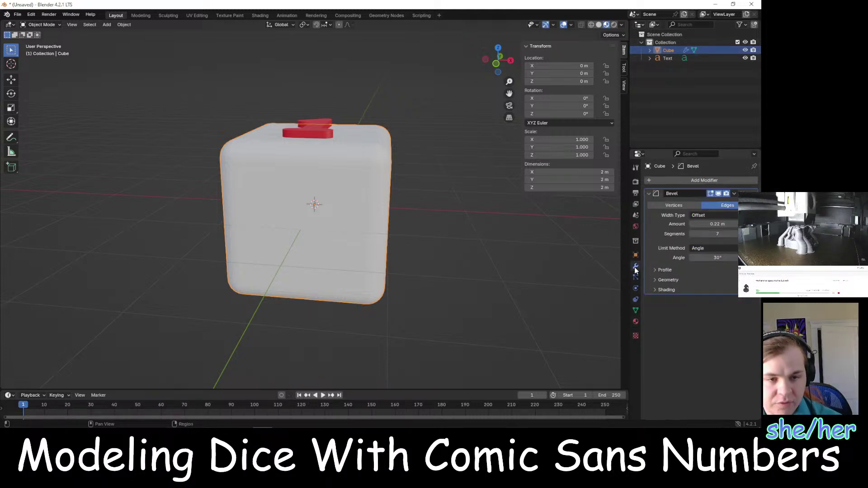
click(678, 180)
key(space)
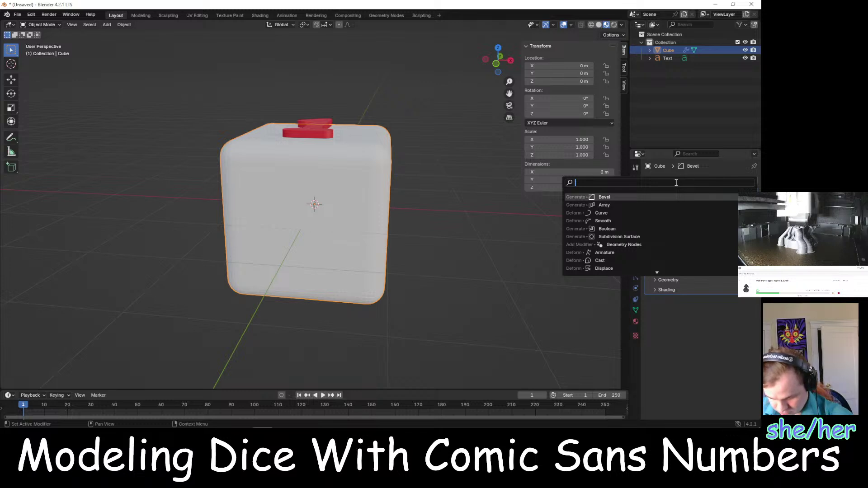
text(b)
text(ool)
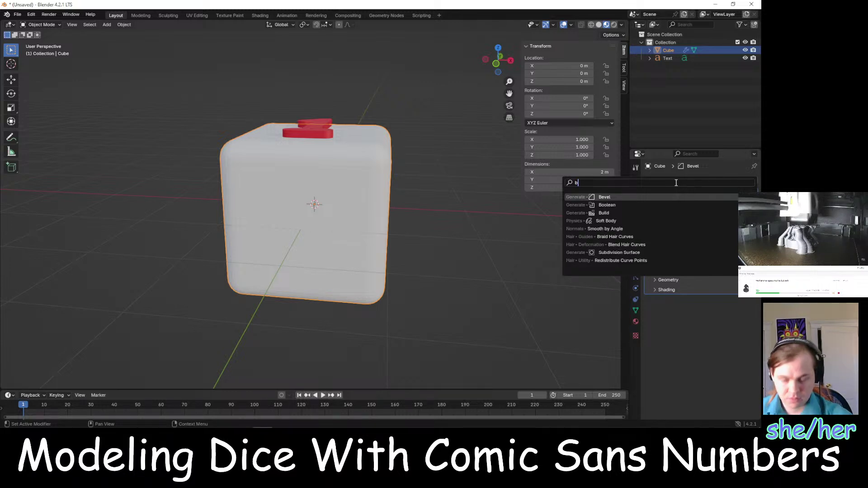
key(Return)
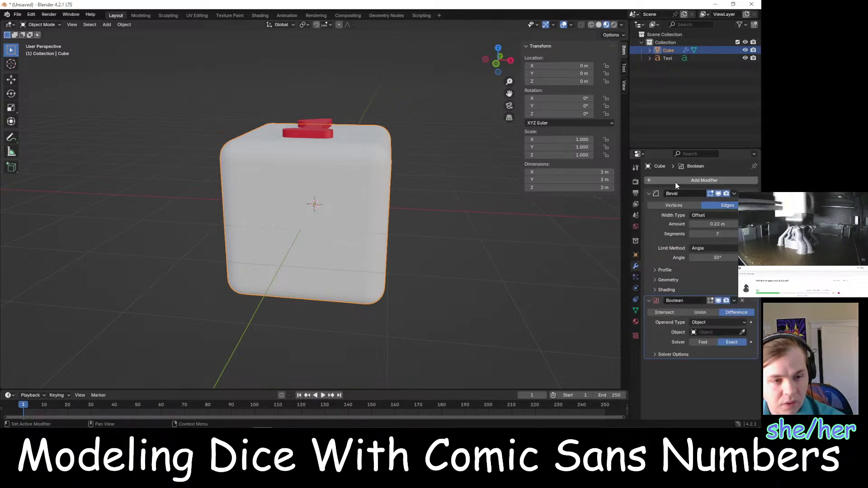
click(741, 333)
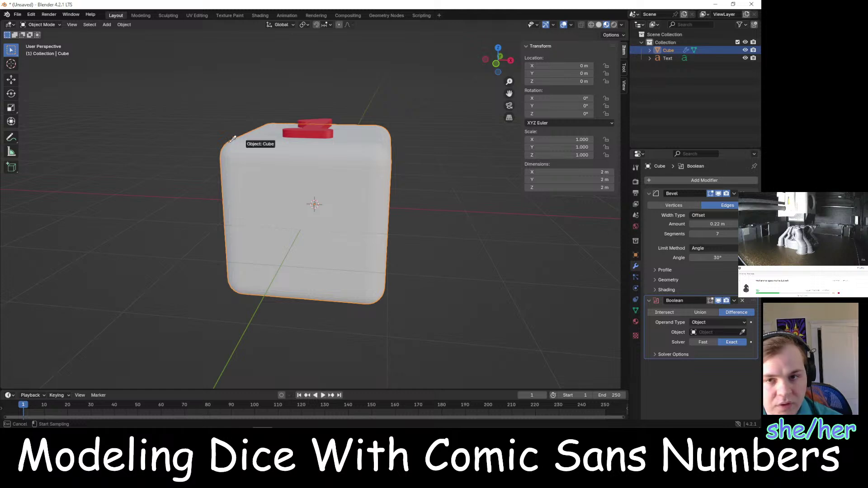
key(Escape)
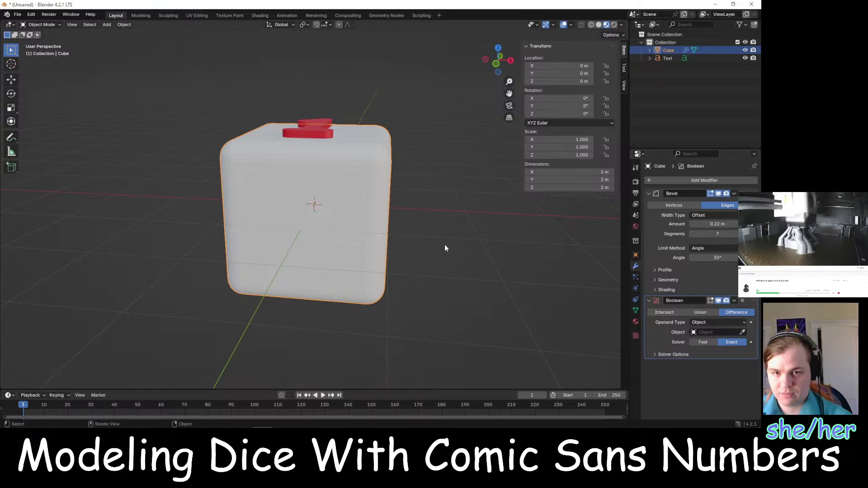
click(659, 59)
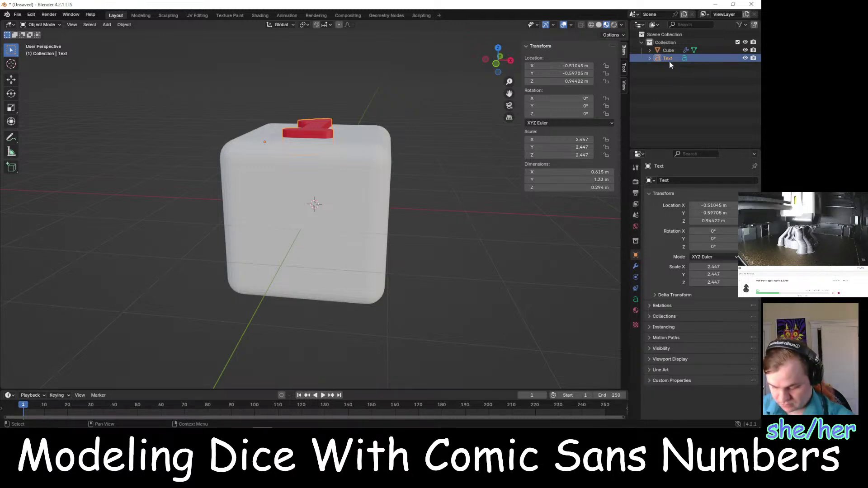
right_click(670, 60)
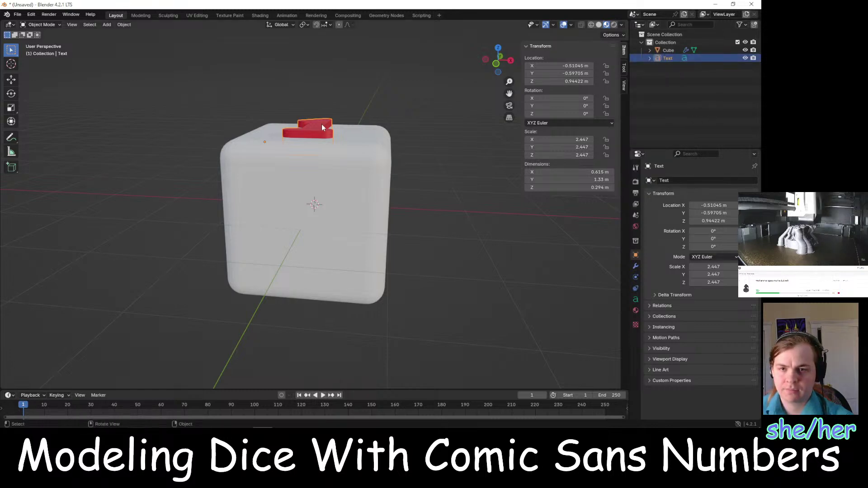
key(shift+d)
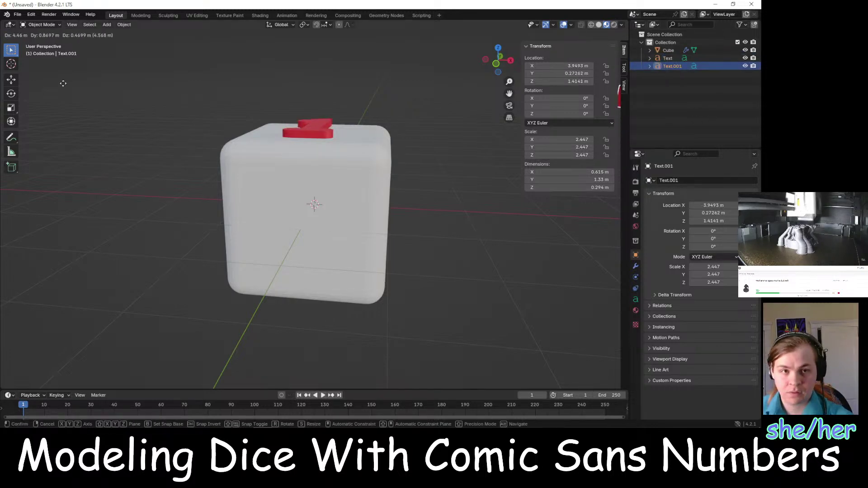
click(495, 112)
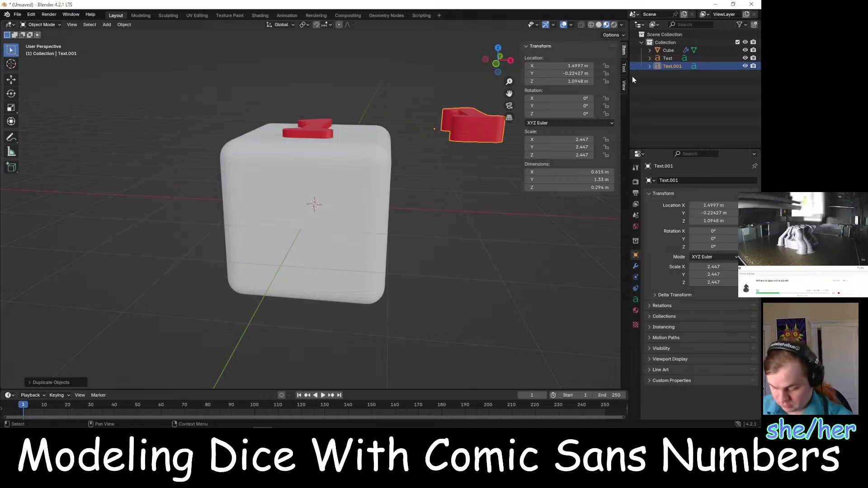
key(ctrl+z)
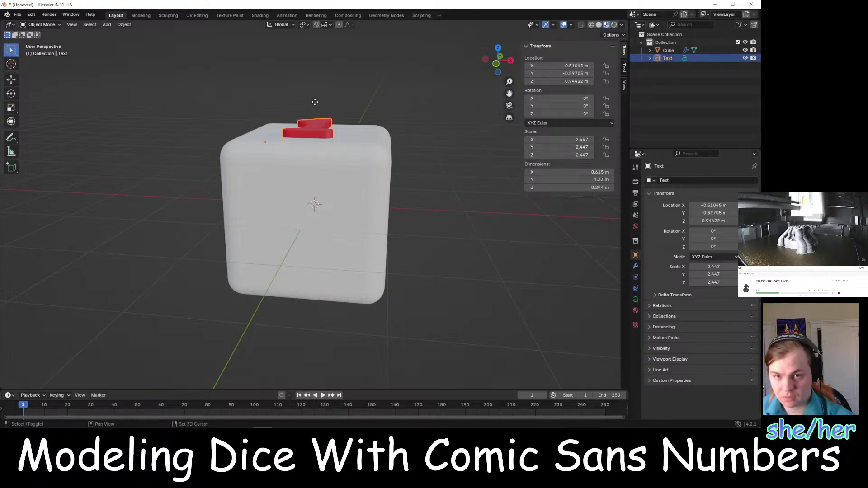
key(shift+d)
click(517, 90)
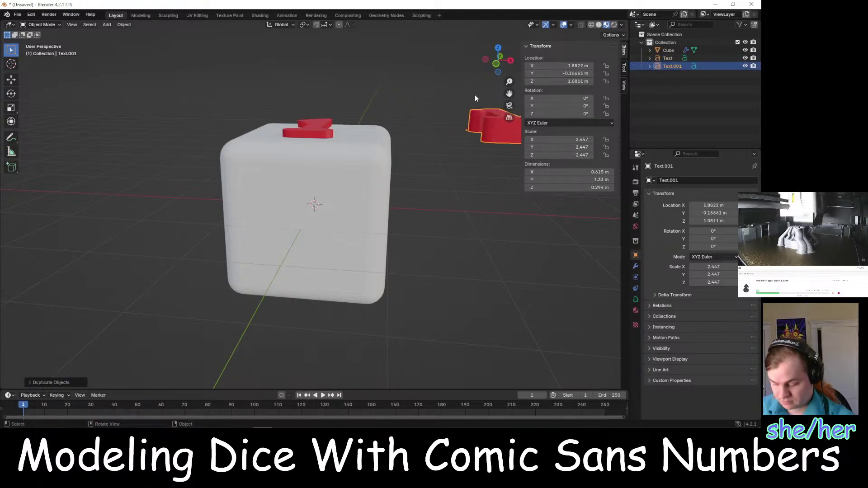
key(ctrl+z)
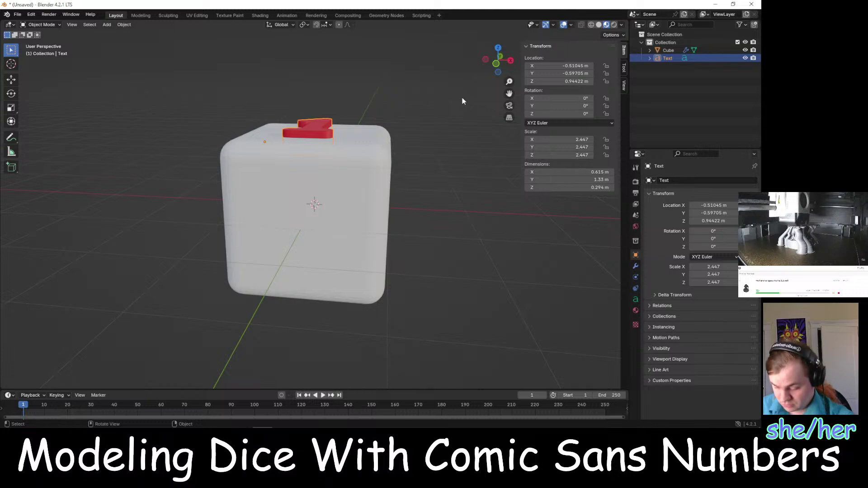
Duplicate the number text object in place and convert the original to a mesh
key(shift+d)
right_click(462, 101)
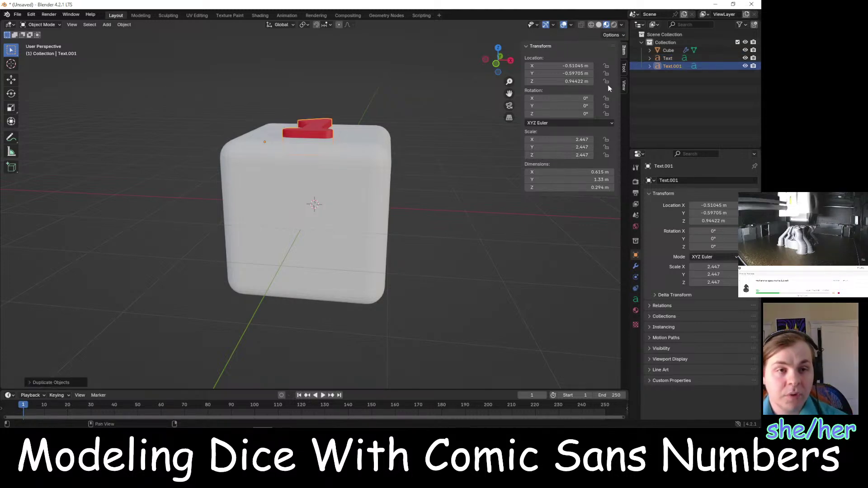
click(665, 58)
right_click(672, 67)
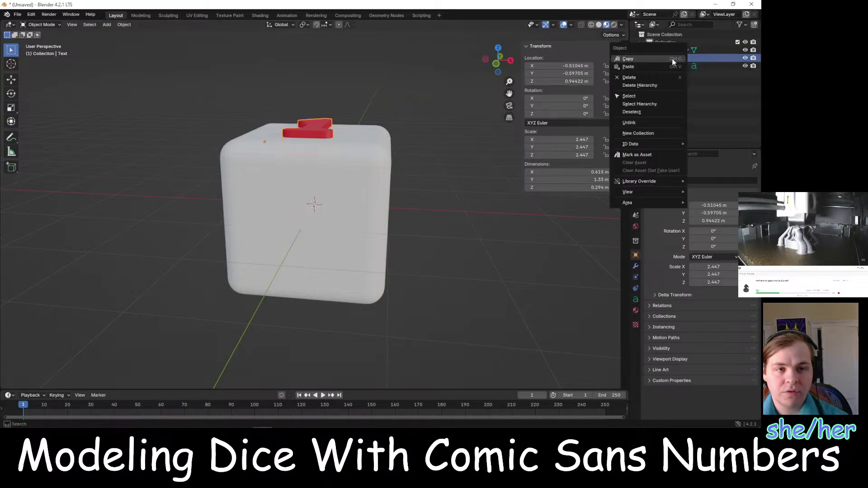
right_click(324, 124)
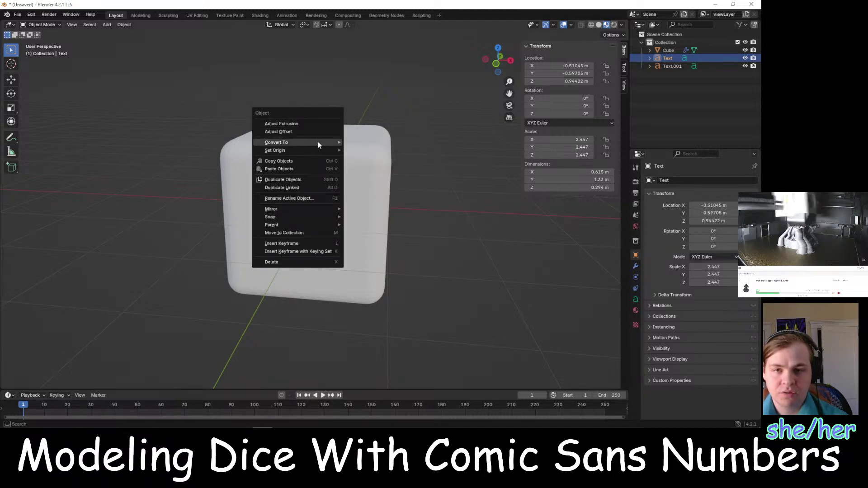
mouse_move(318, 143)
click(384, 142)
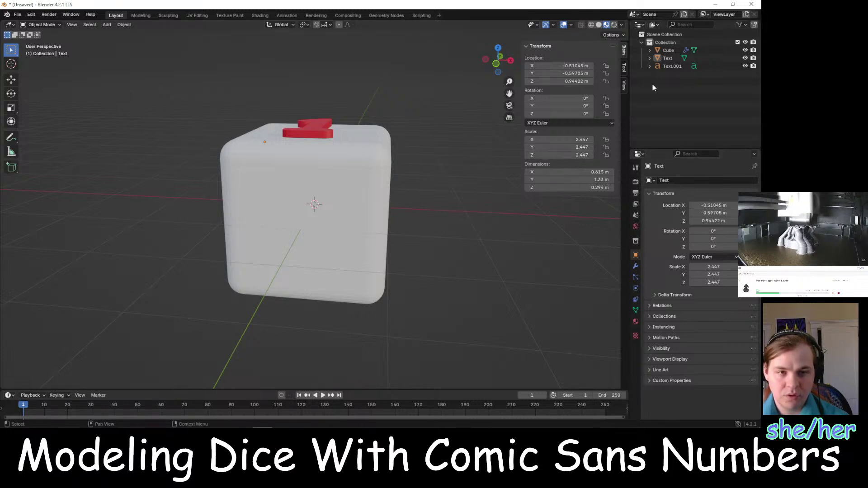
Set the converted number mesh as the operand object of the cube's Difference Boolean modifier
click(673, 51)
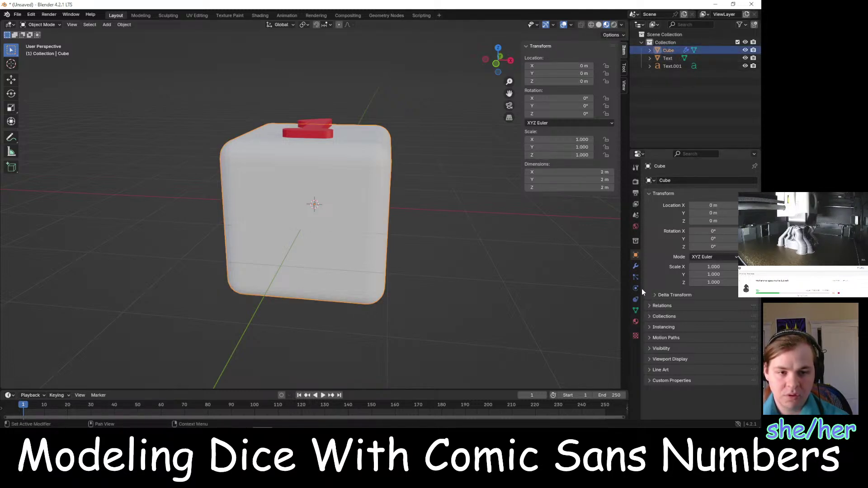
click(636, 266)
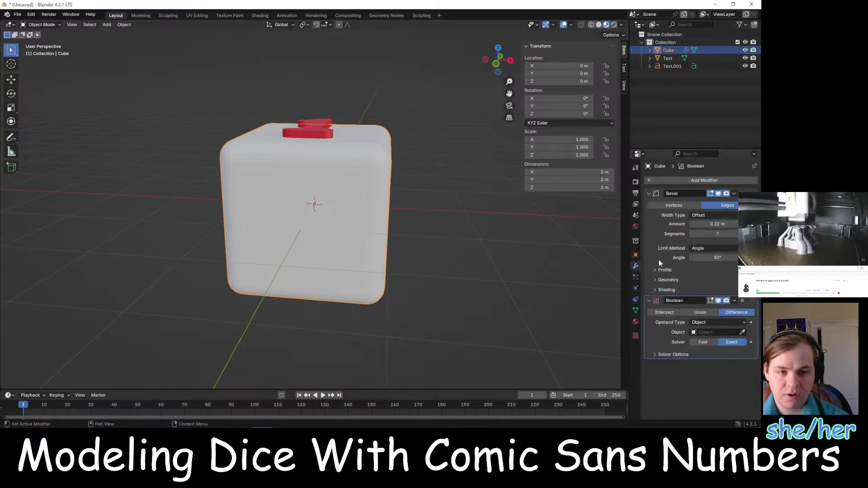
click(741, 332)
click(323, 127)
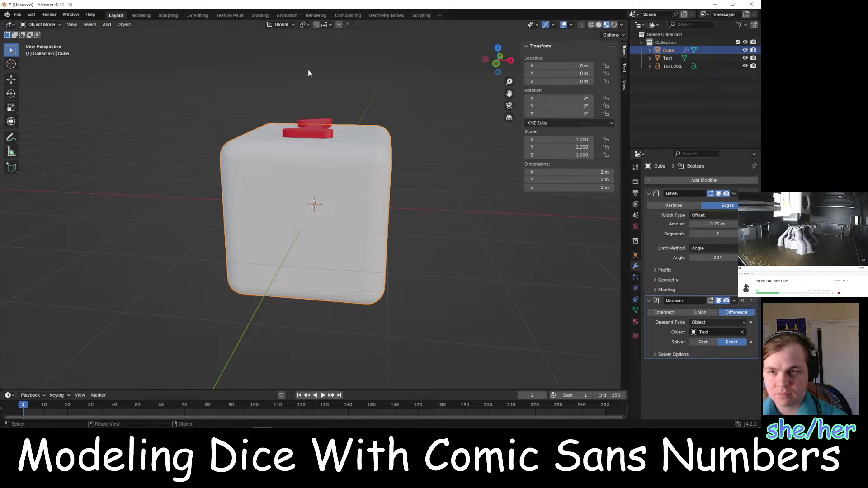
Hide the number mesh and its text duplicate in the viewport, leaving the cube in Object Mode
click(88, 96)
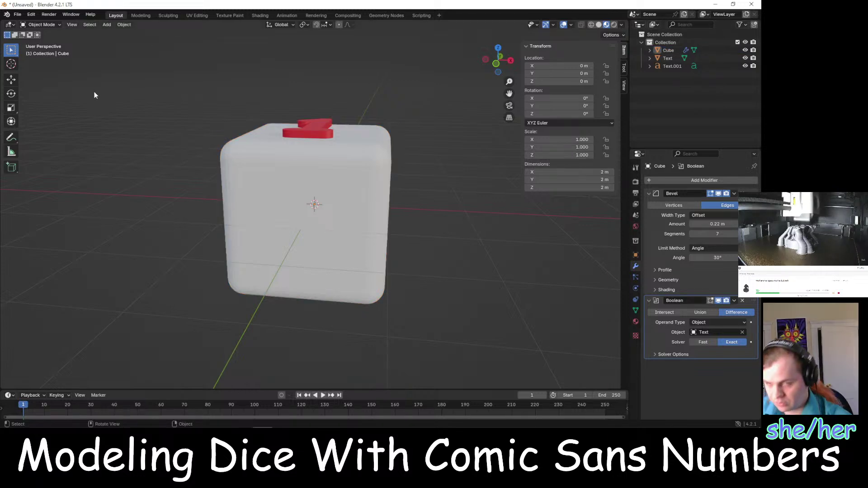
key(Tab)
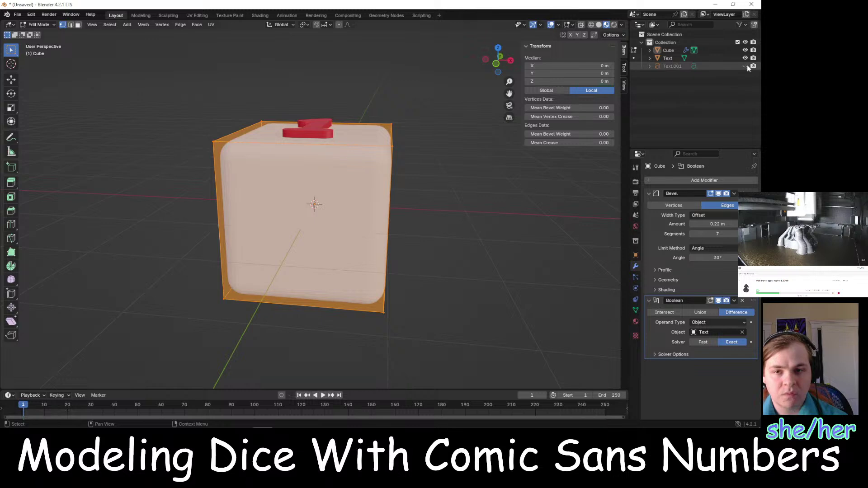
click(745, 66)
click(745, 57)
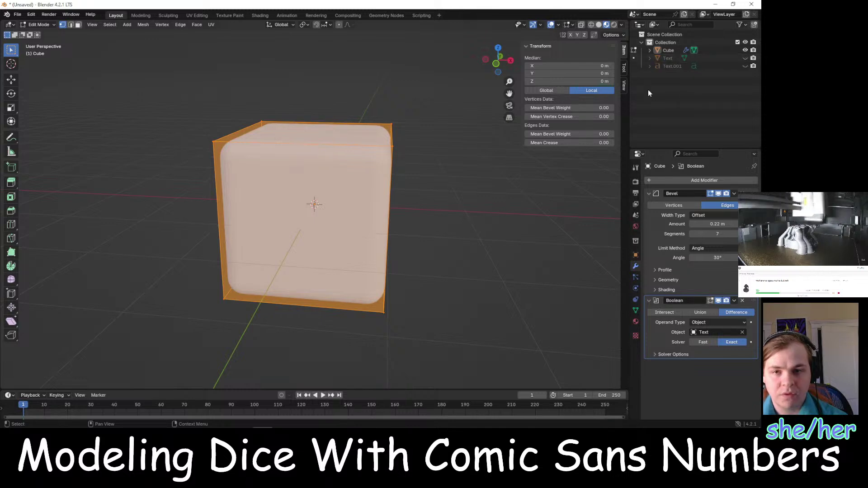
click(454, 199)
middle_drag(457, 200, 471, 199)
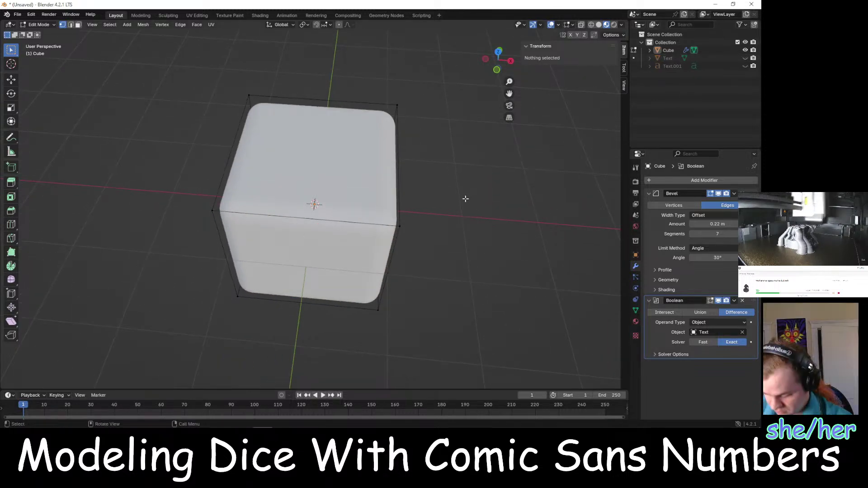
key(Tab)
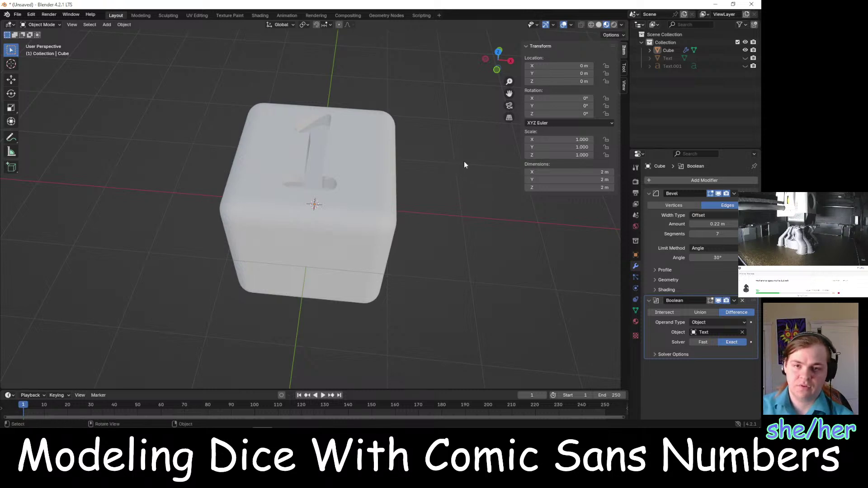
Examine the 1 cut into the cube's top face from above and from the side
middle_drag(457, 166, 408, 183)
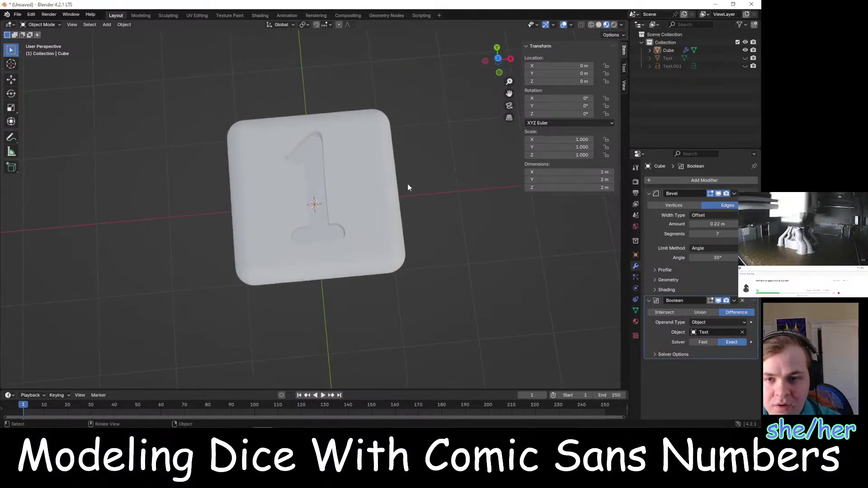
scroll(402, 184, up, 5)
scroll(384, 182, down, 5)
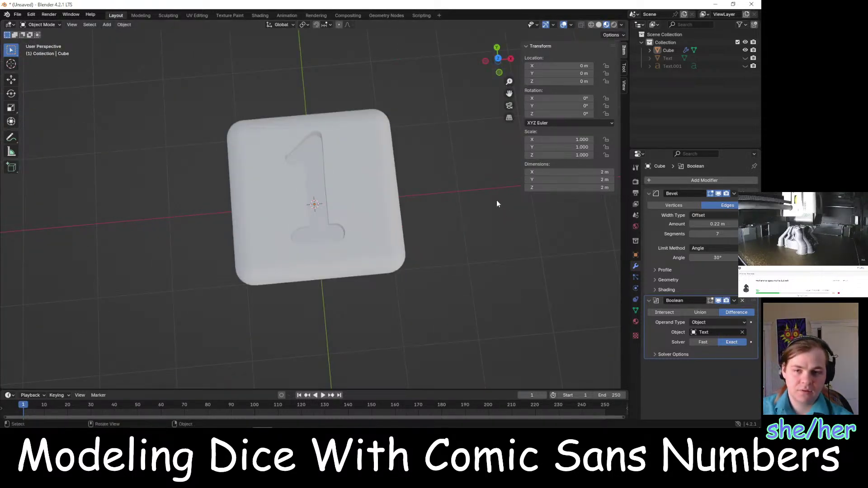
scroll(497, 201, up, 3)
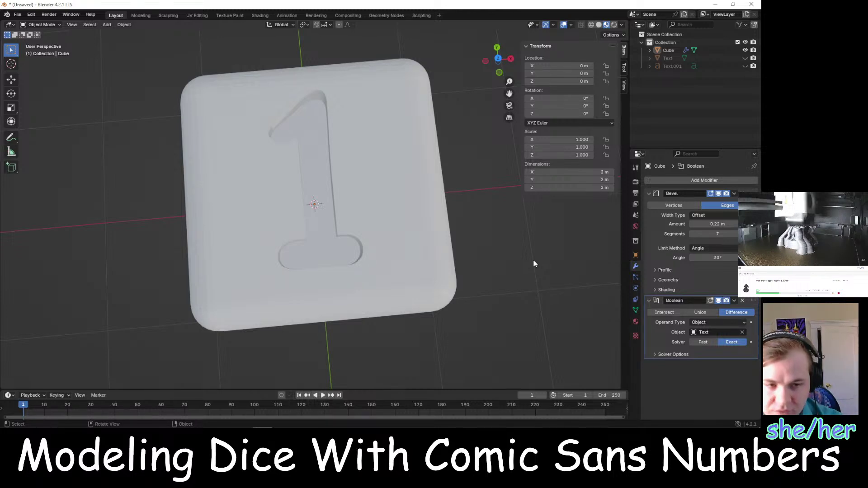
middle_drag(509, 271, 526, 285)
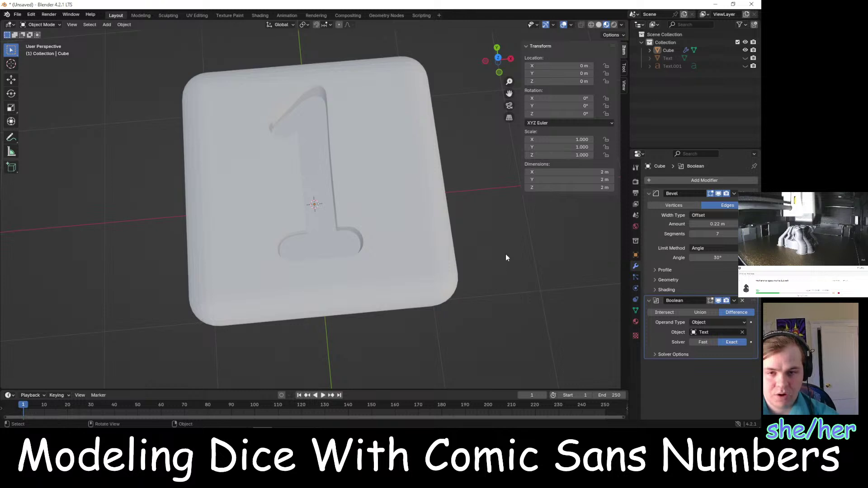
middle_drag(505, 254, 468, 192)
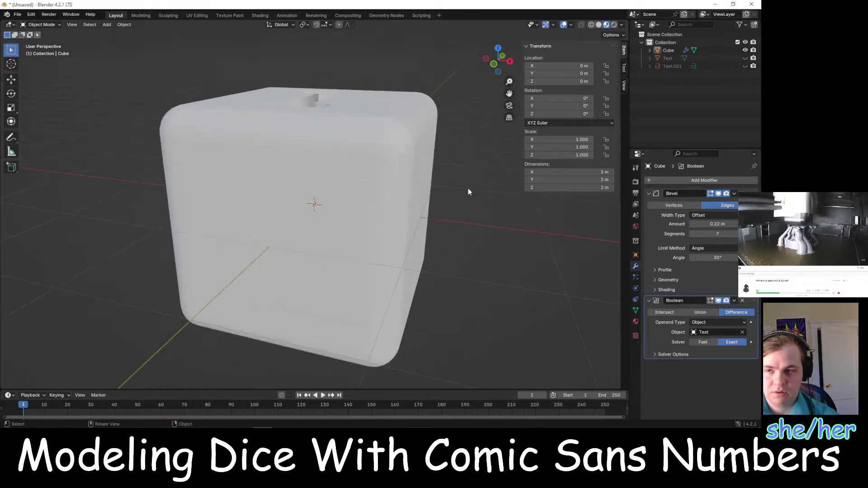
Annotate a side of the cube with an arrow marked by a question mark and a second arrow pointing outward
click(12, 136)
mouse_move(573, 307)
middle_down()
mouse_move(525, 257)
mouse_move(409, 222)
middle_up()
drag(487, 186, 425, 187)
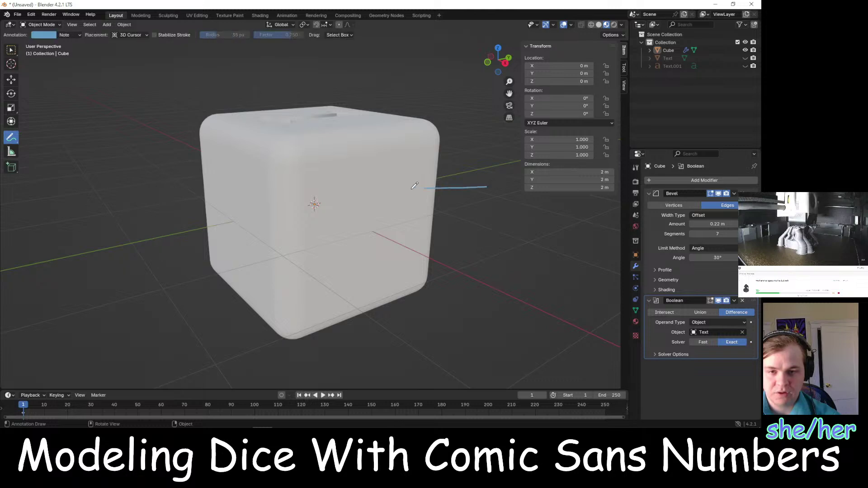
drag(484, 171, 501, 196)
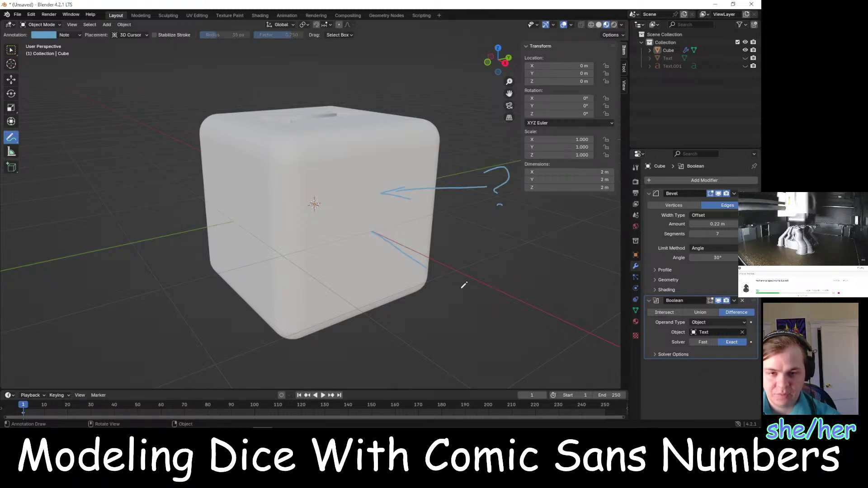
drag(464, 284, 552, 331)
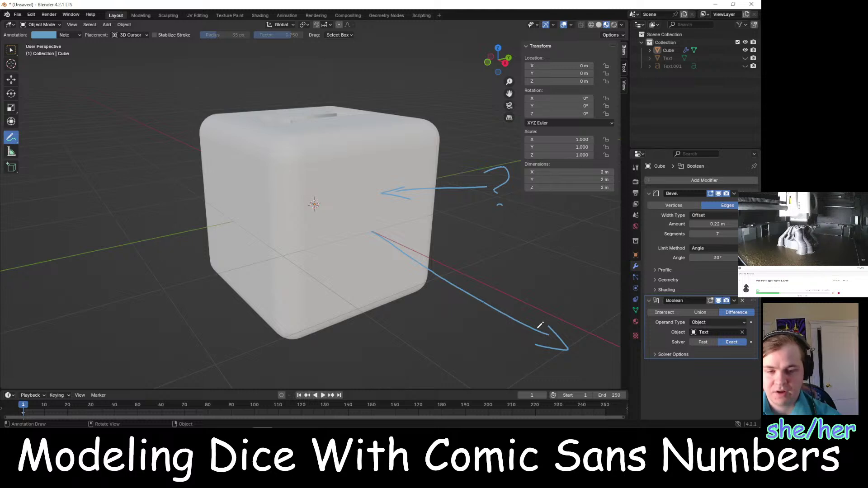
Draw an annotation arrow pointing outward from the cube's side along the X axis and mark it with a 4
middle_drag(544, 325, 606, 257)
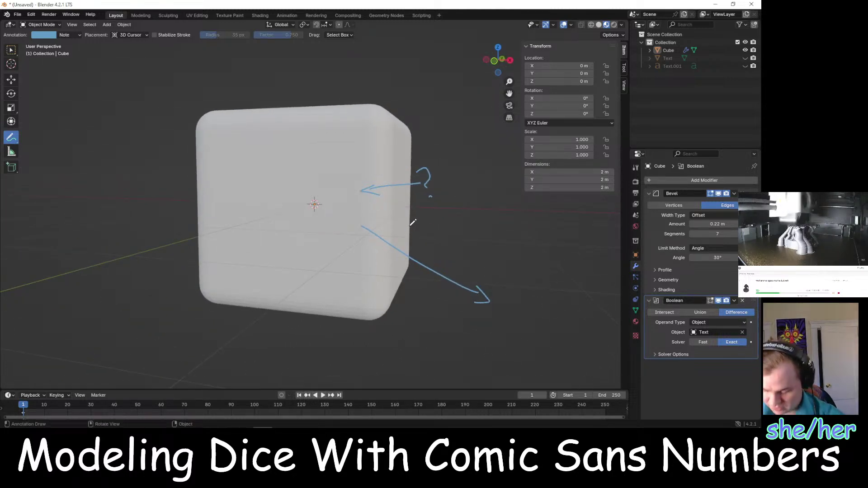
mouse_move(398, 208)
mouse_down()
mouse_move(596, 219)
mouse_move(588, 212)
mouse_up()
drag(499, 190, 491, 225)
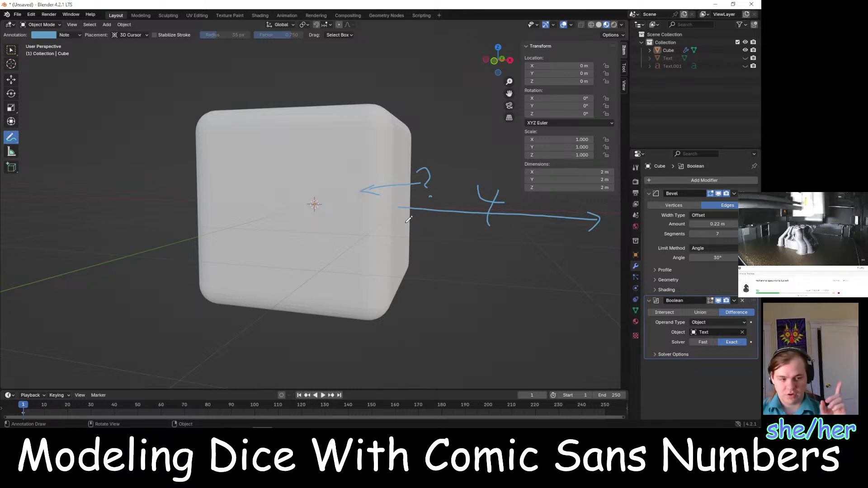
Switch to the Firefox browser and search the web in a new tab for "align mesh with surface normal blender"
key(alt+Tab)
key(Tab)
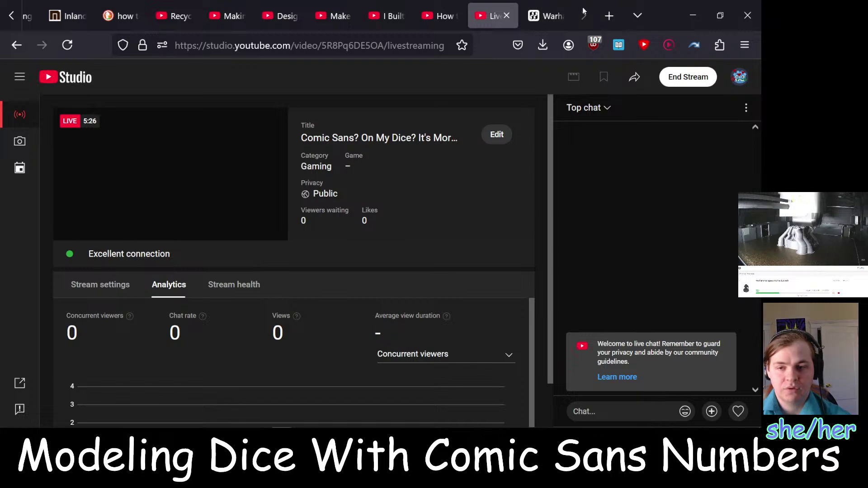
click(613, 12)
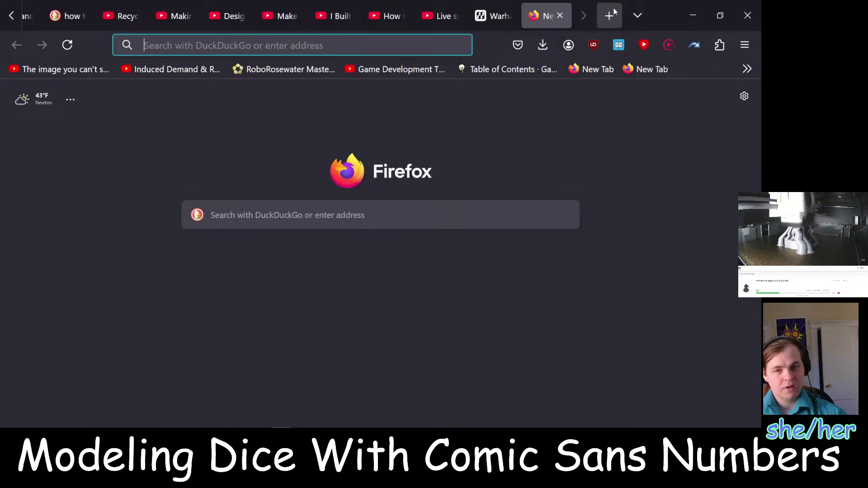
text(au)
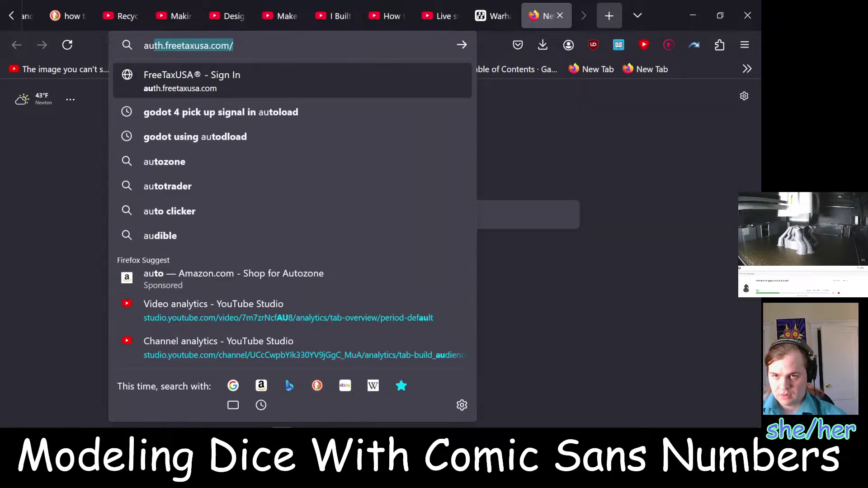
key(BackSpace)
key(BackSpace)
text(l)
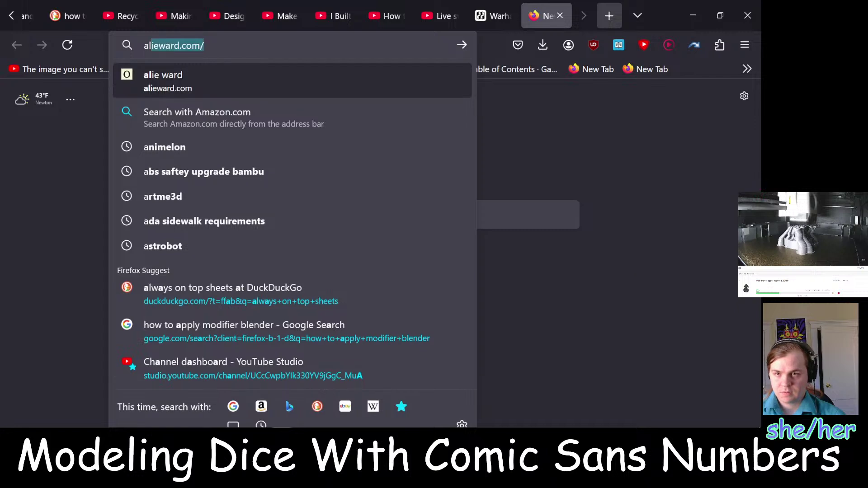
text(ign mes)
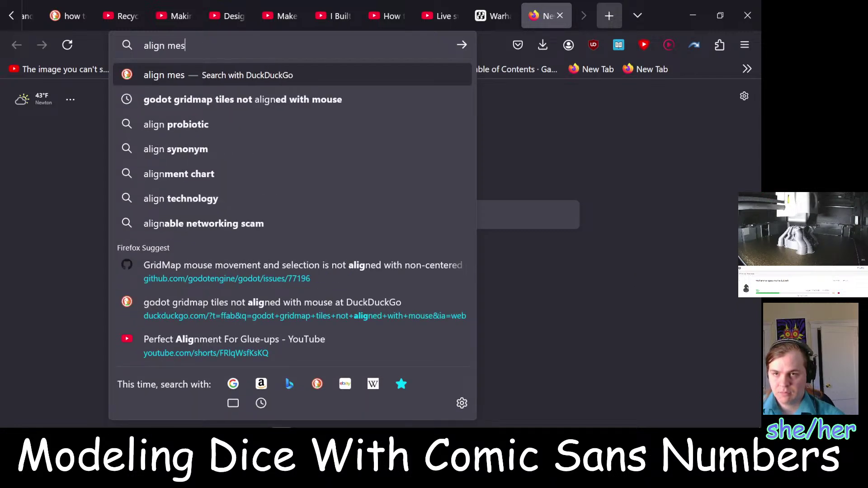
text(h with sur)
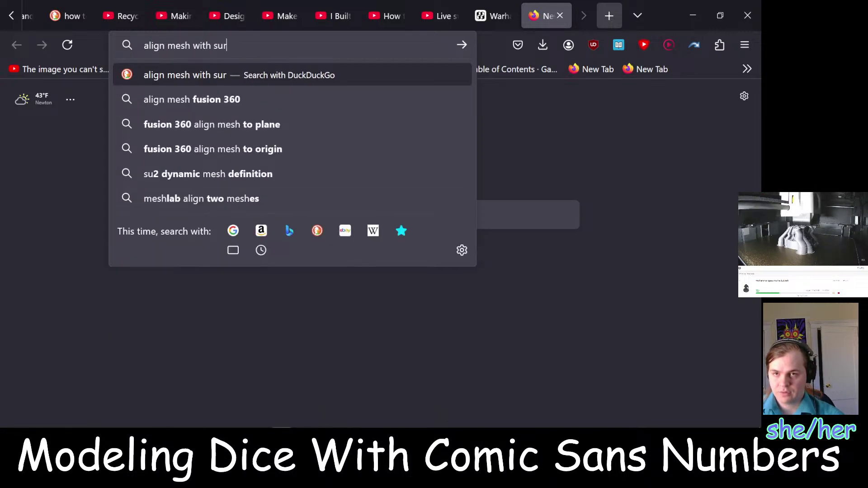
text(face normal bl)
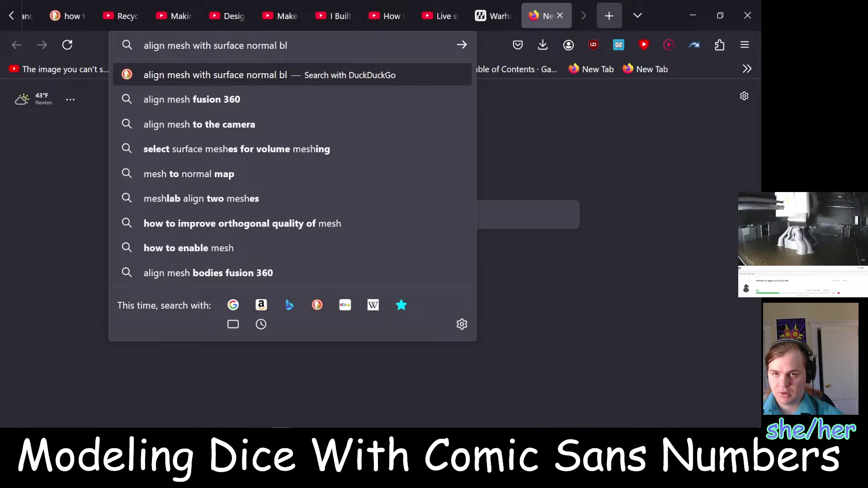
text(ender)
key(Return)
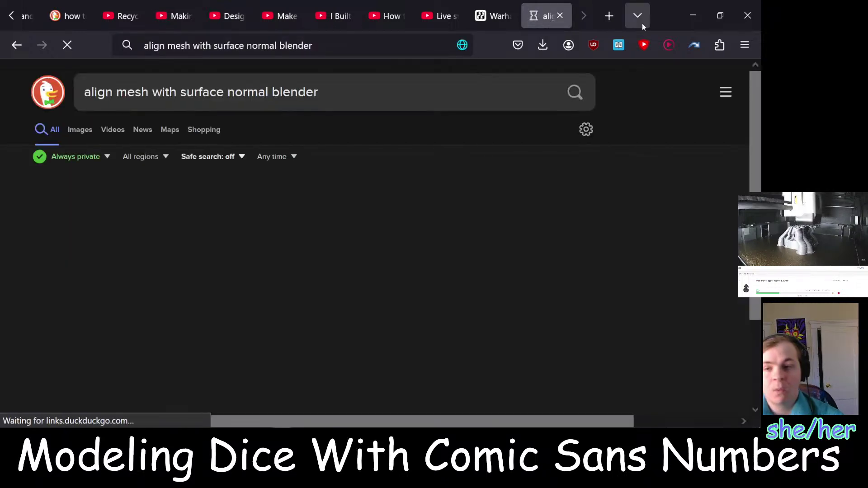
Look through the search results, open the Align Objects page of the Blender 4.3 Manual and read its options
scroll(197, 239, down, 1)
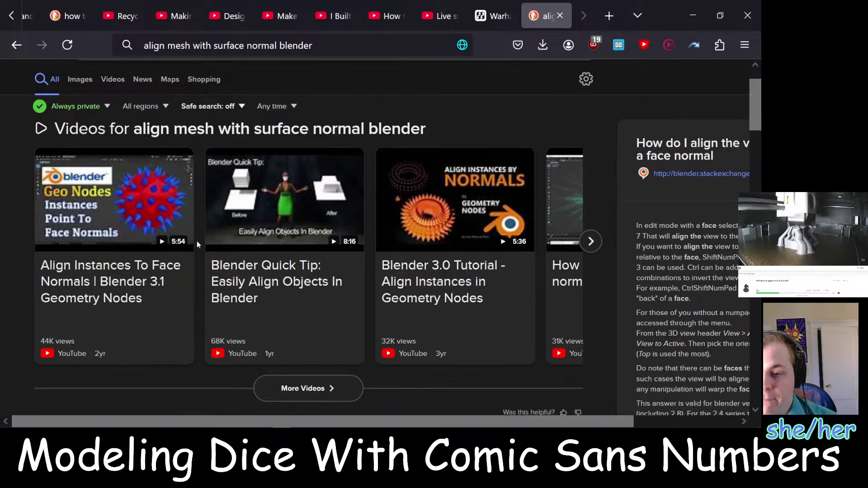
scroll(197, 240, down, 1)
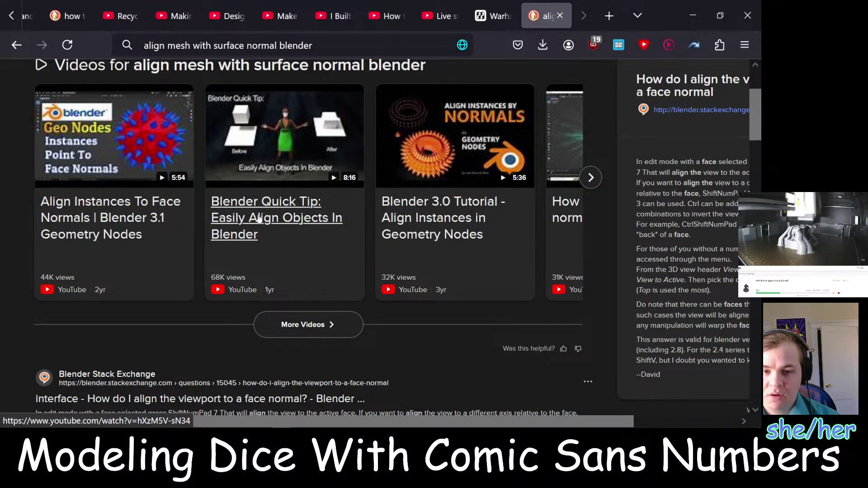
scroll(259, 218, down, 5)
right_click(220, 173)
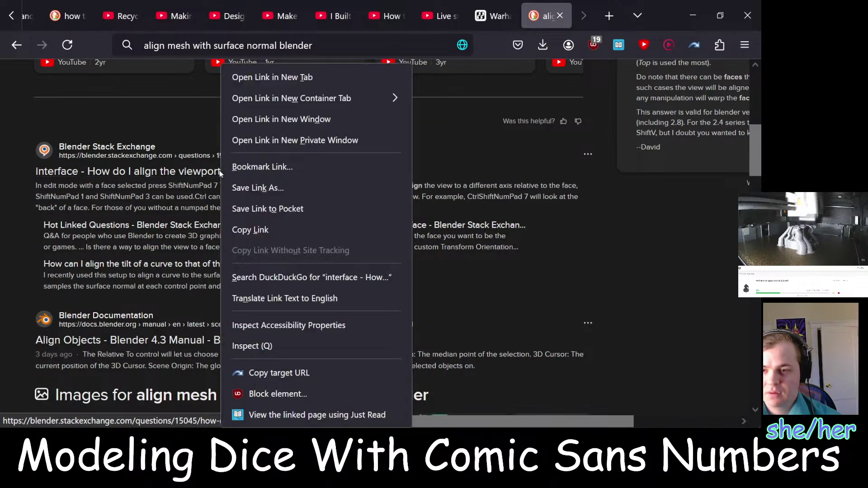
click(2, 163)
scroll(181, 203, down, 4)
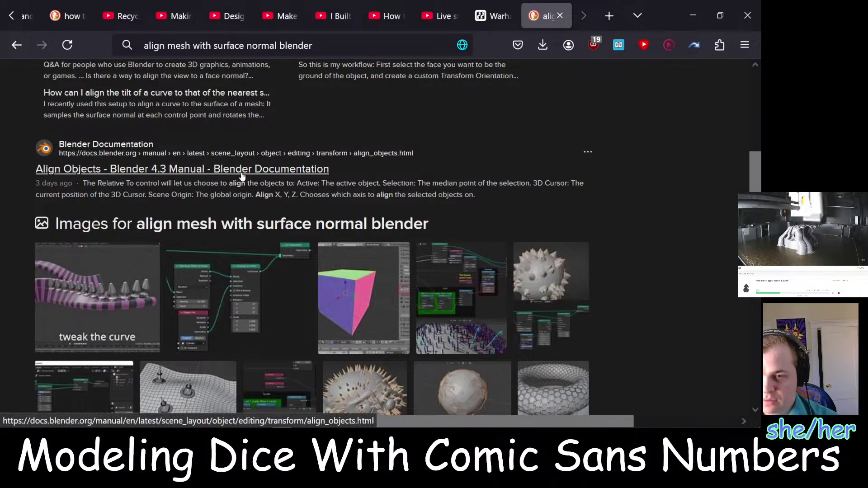
click(181, 169)
scroll(458, 170, down, 3)
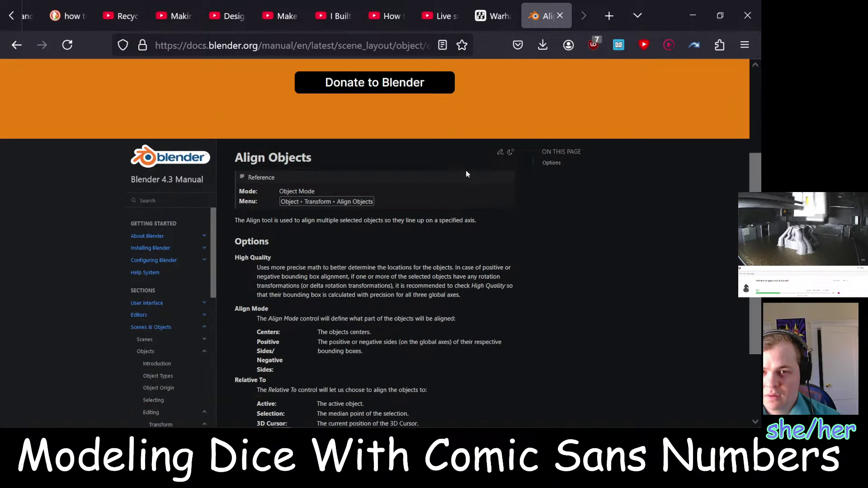
scroll(470, 171, up, 3)
scroll(469, 171, down, 5)
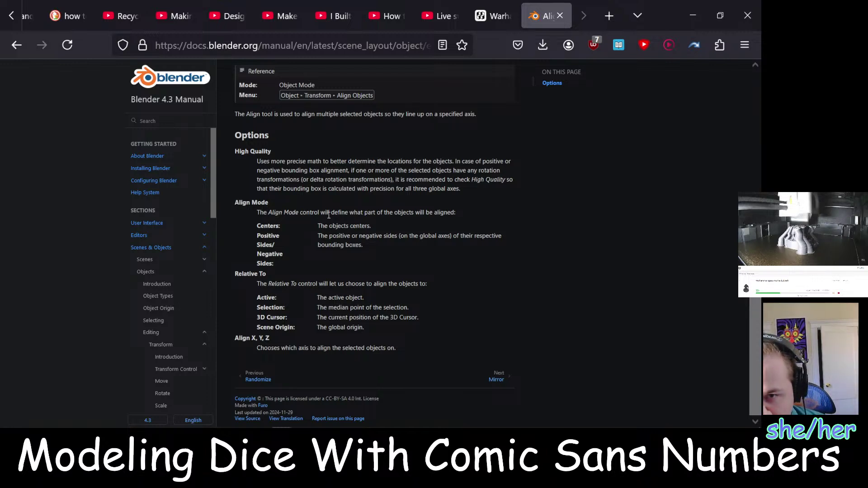
Switch back to Blender and examine the cube's numbered top face and the surrounding annotations from above
key(alt+Tab)
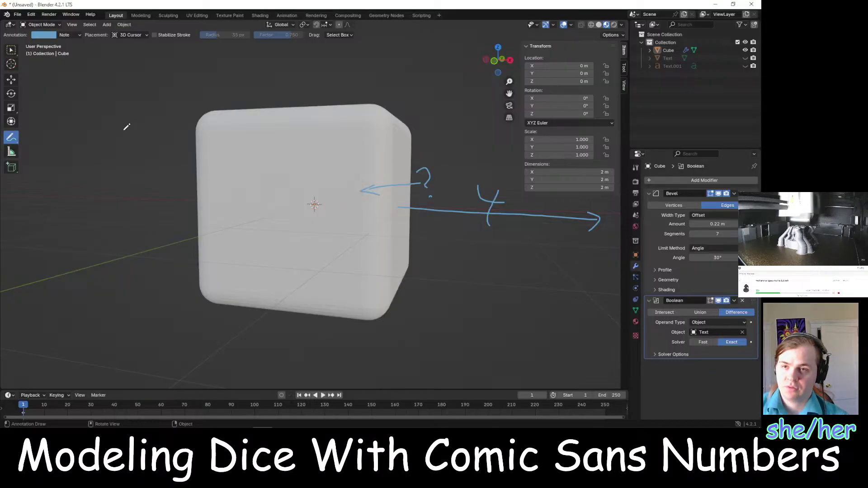
mouse_move(126, 130)
middle_down()
mouse_move(108, 187)
mouse_move(90, 174)
middle_up()
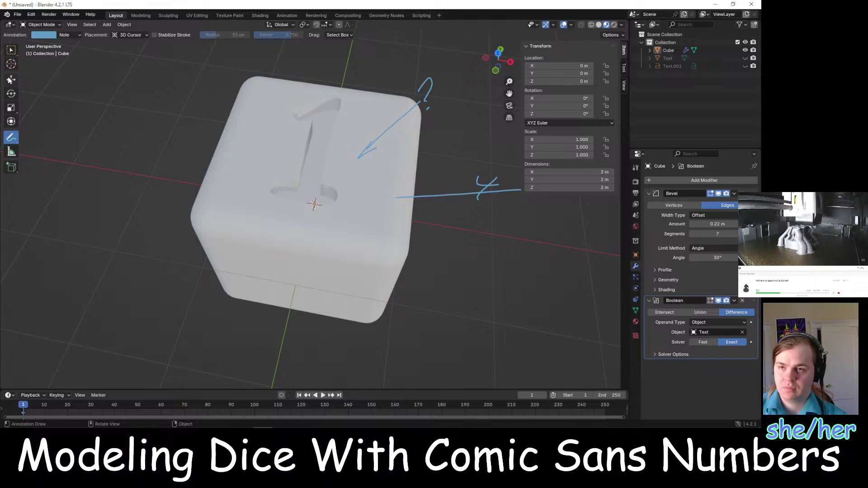
click(11, 80)
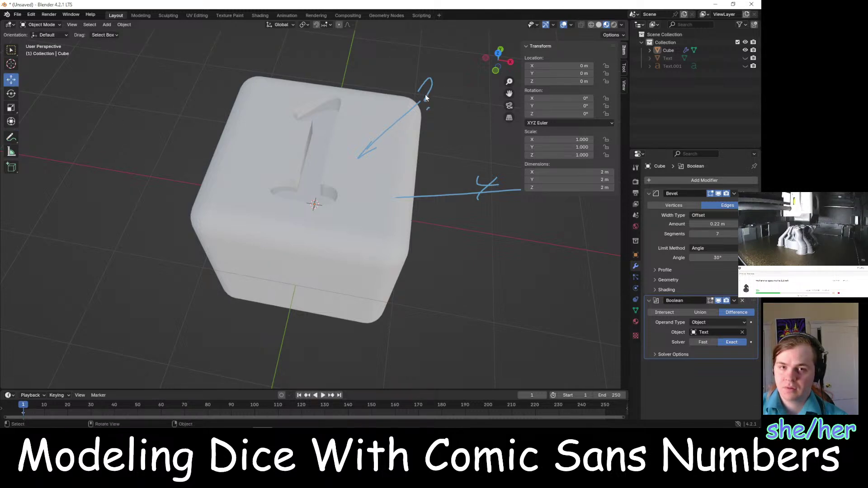
key(Tab)
key(Tab)
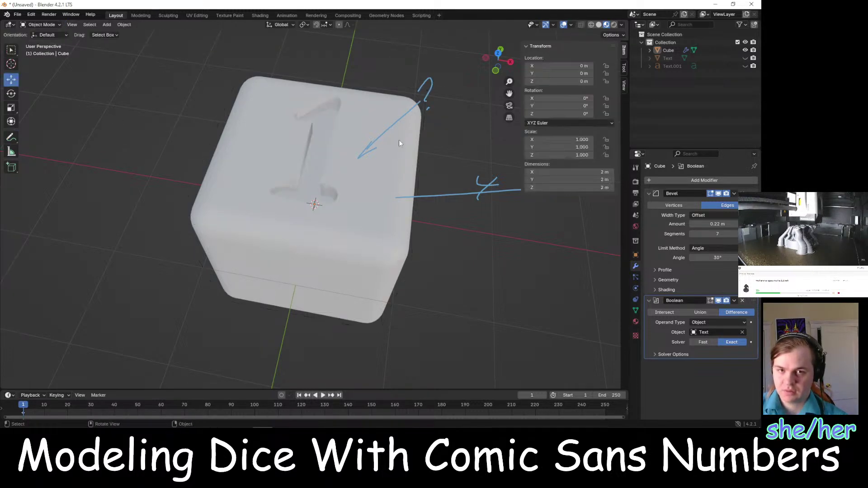
click(10, 137)
right_click(11, 137)
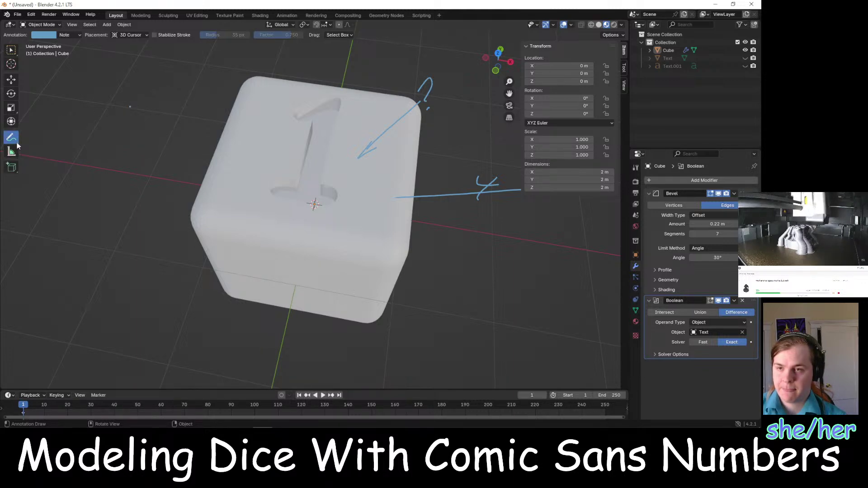
right_click(18, 145)
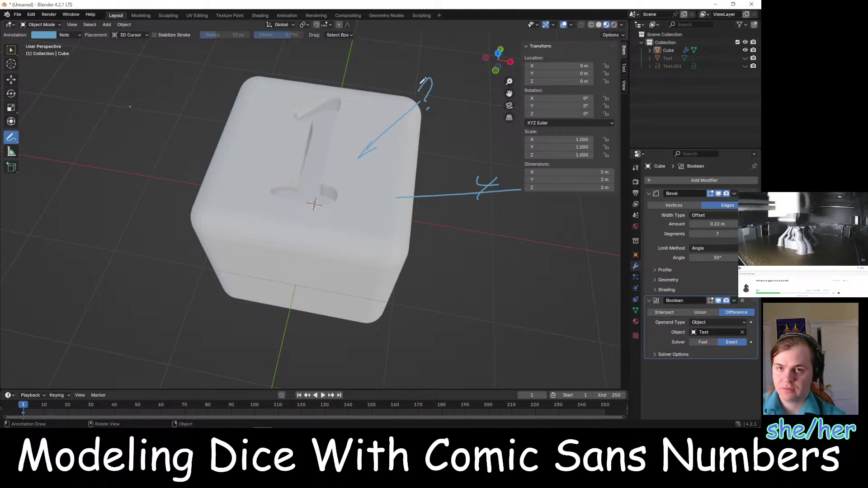
middle_drag(423, 80, 430, 97)
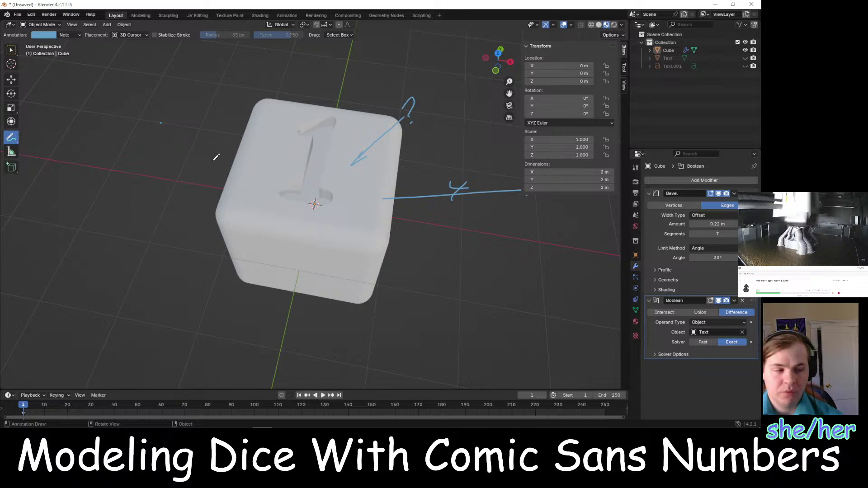
middle_drag(209, 131, 225, 170)
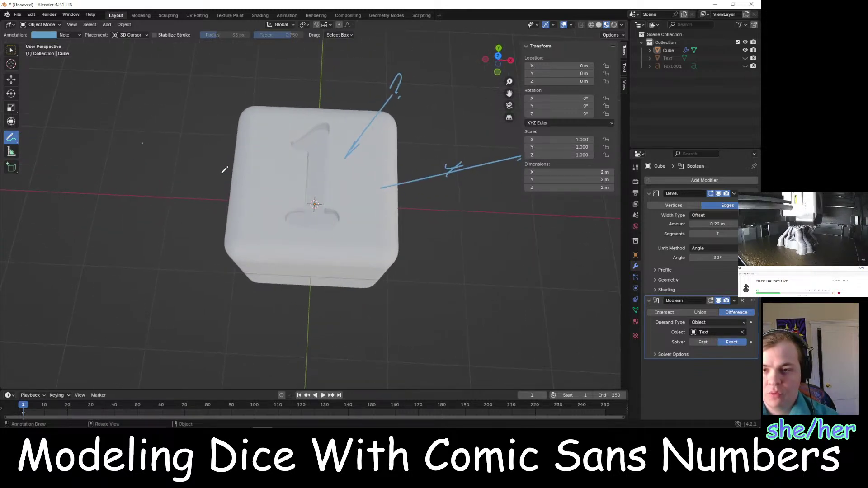
Check the manual page for the Align Objects command and try to run it in Blender
key(alt+Tab)
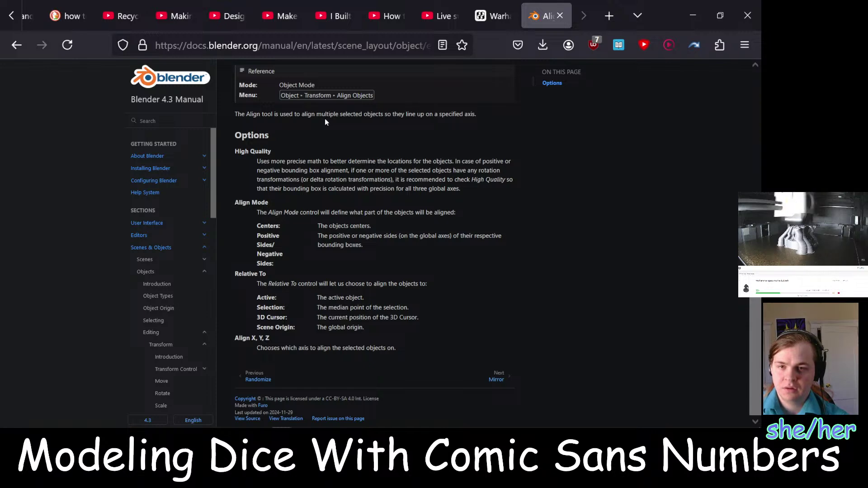
key(alt+Tab)
click(124, 24)
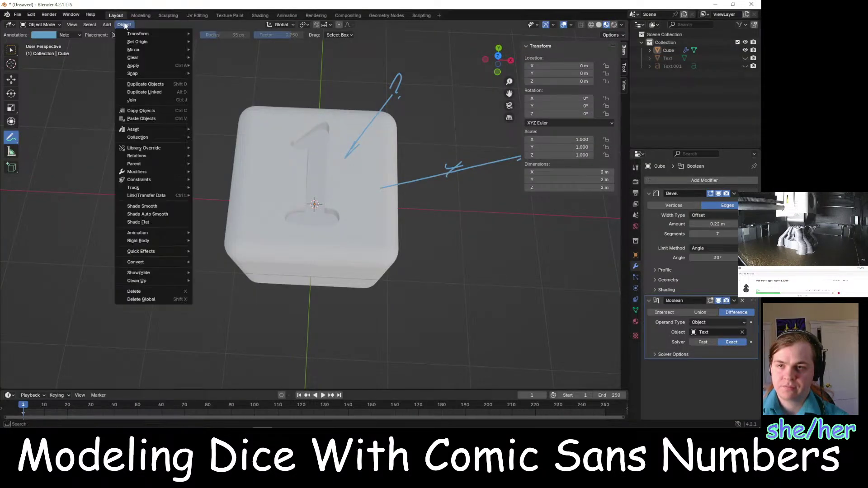
mouse_move(140, 34)
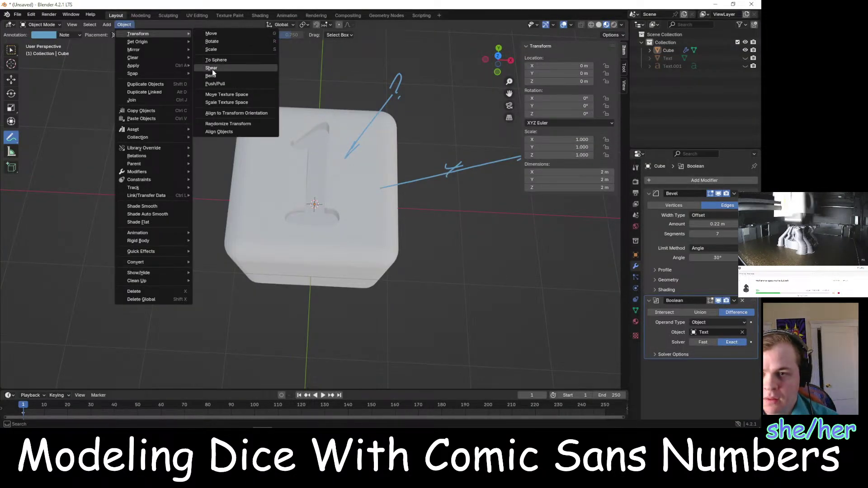
click(229, 131)
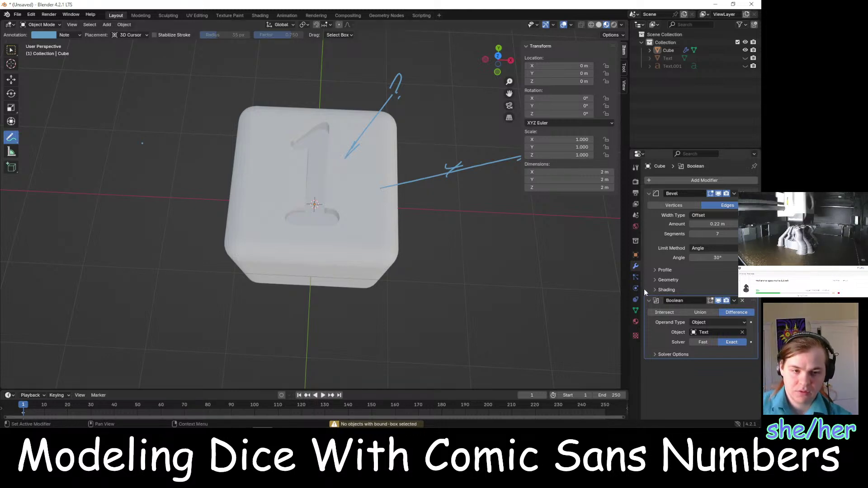
Reread the Align Objects options in the browser's manual page and return to Blender's object commands
key(alt+Tab)
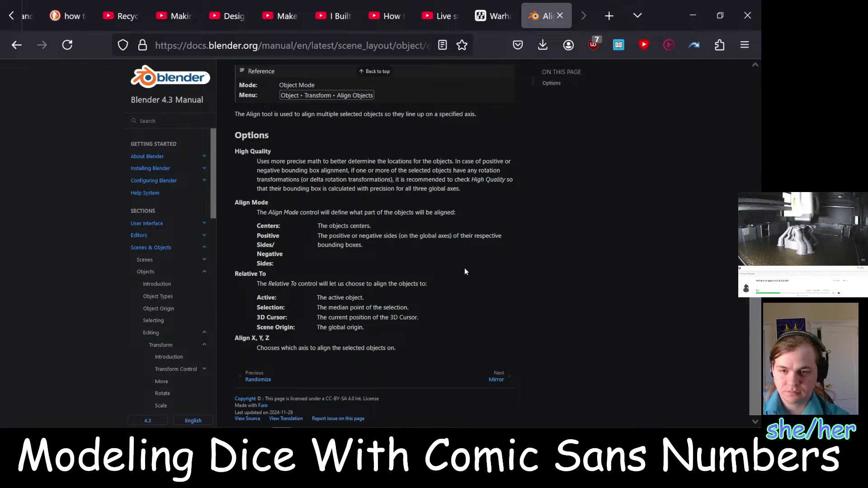
scroll(465, 267, up, 1)
scroll(464, 268, down, 1)
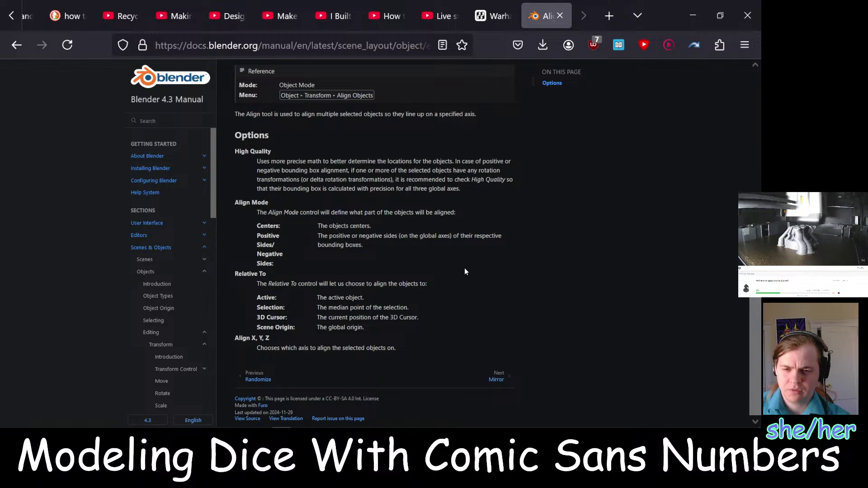
key(alt+Tab)
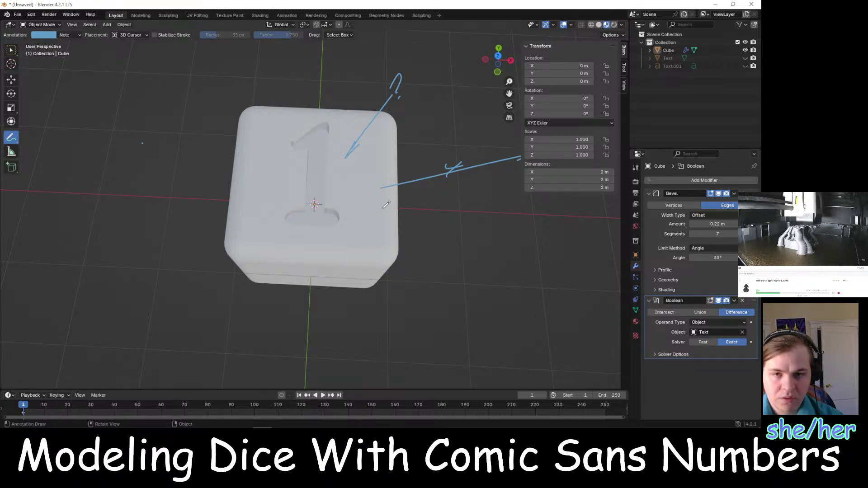
click(123, 24)
click(174, 149)
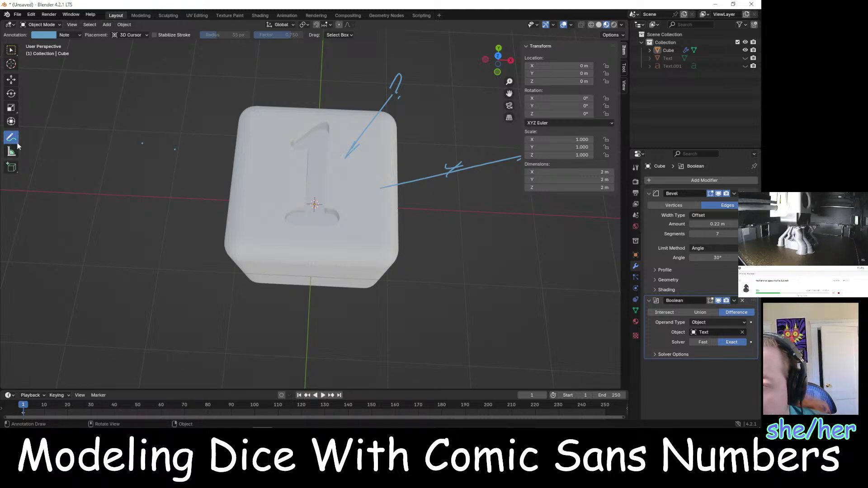
Examine the Annotate tool's layer and colour settings for the existing Note layer
click(17, 114)
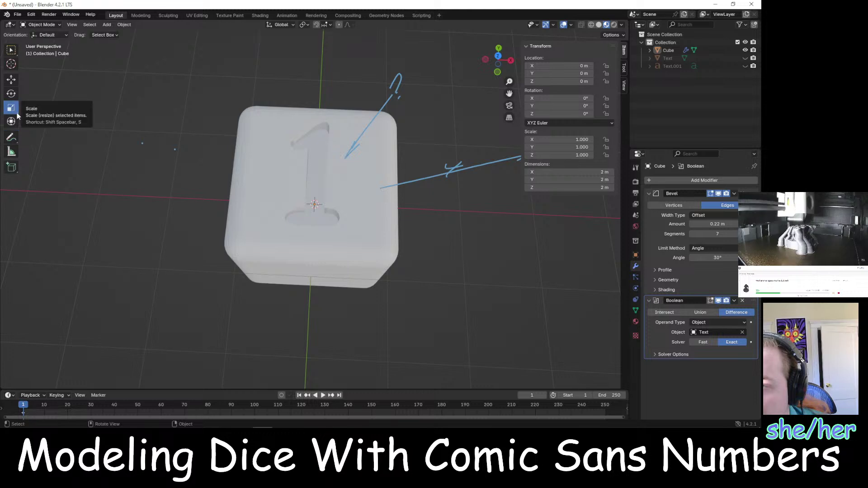
click(13, 138)
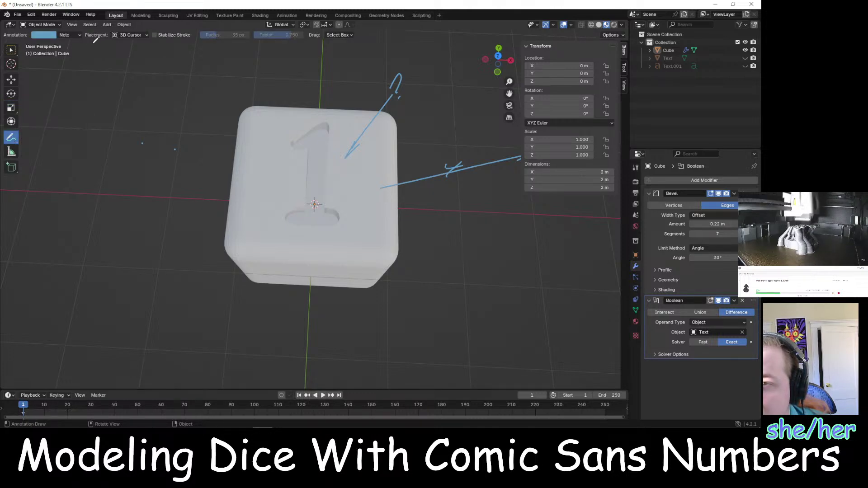
click(77, 38)
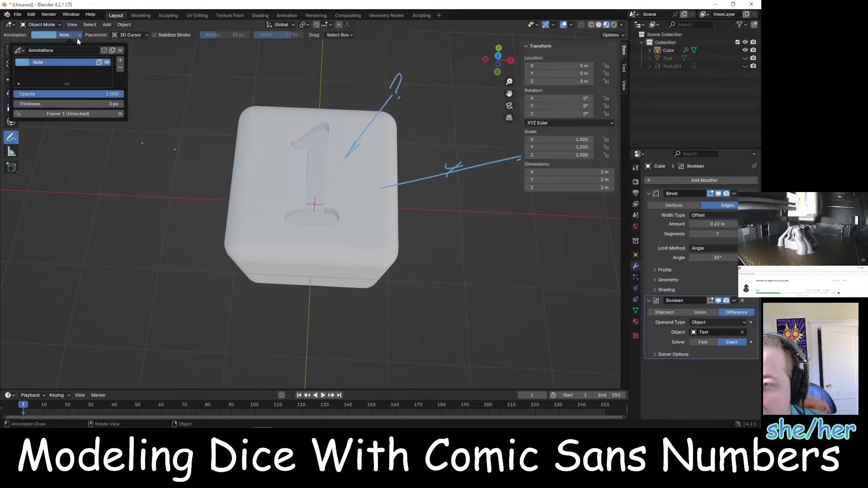
click(78, 38)
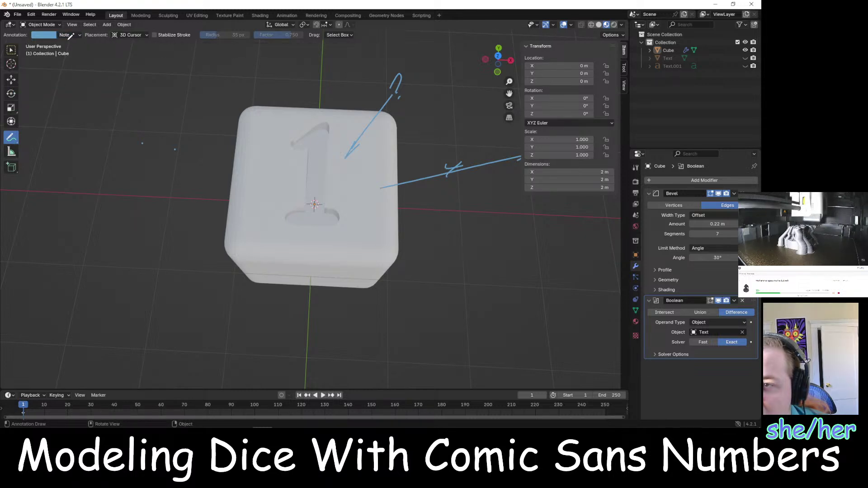
click(52, 39)
click(52, 36)
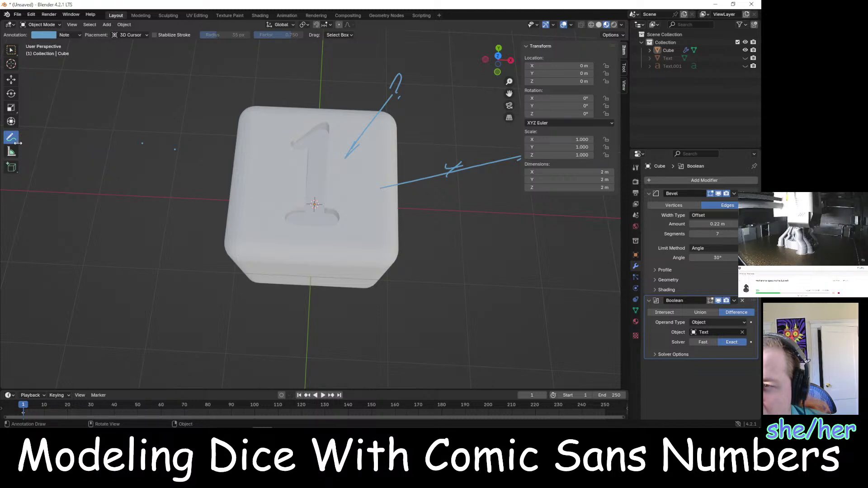
Check the annotation layer settings and move the timeline to frame 0 to hide the annotation strokes around the cube
click(78, 36)
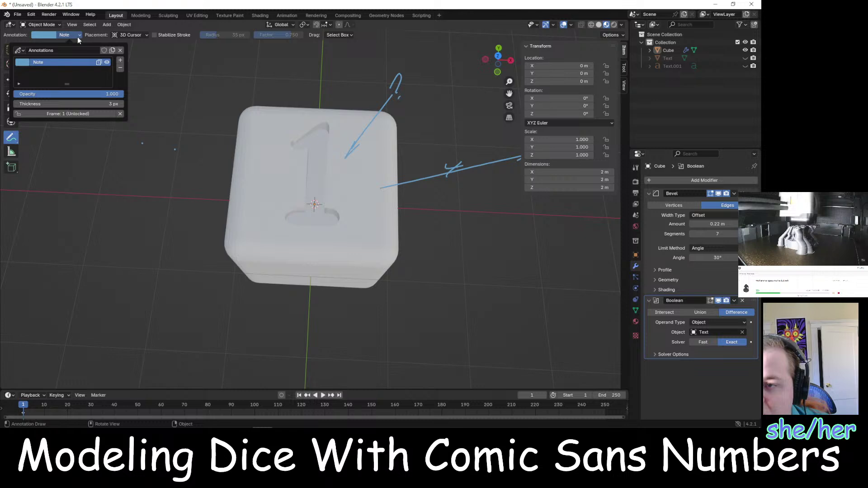
click(77, 37)
click(77, 37)
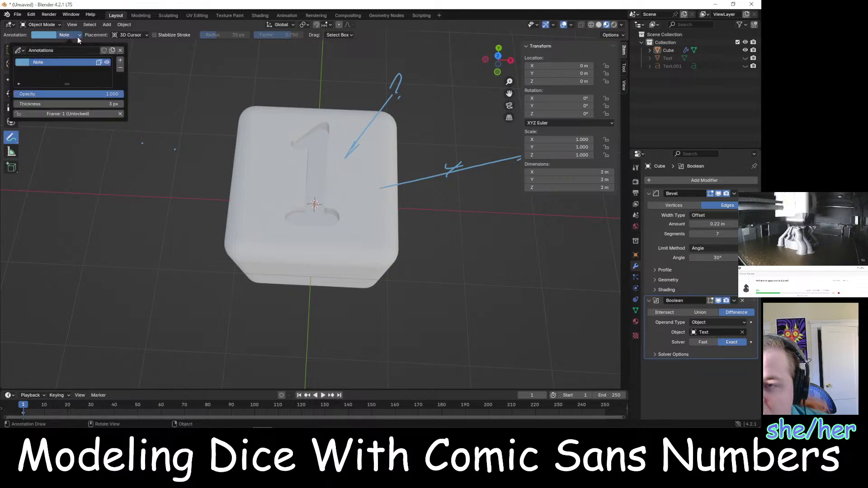
click(31, 411)
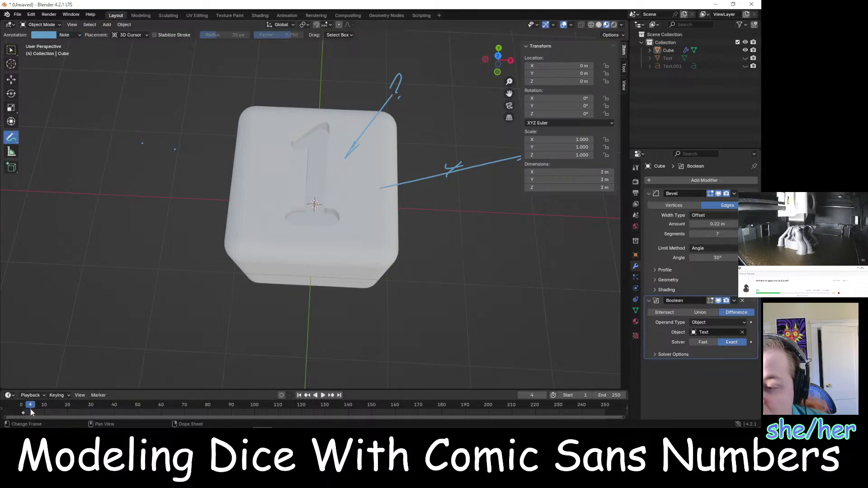
click(22, 411)
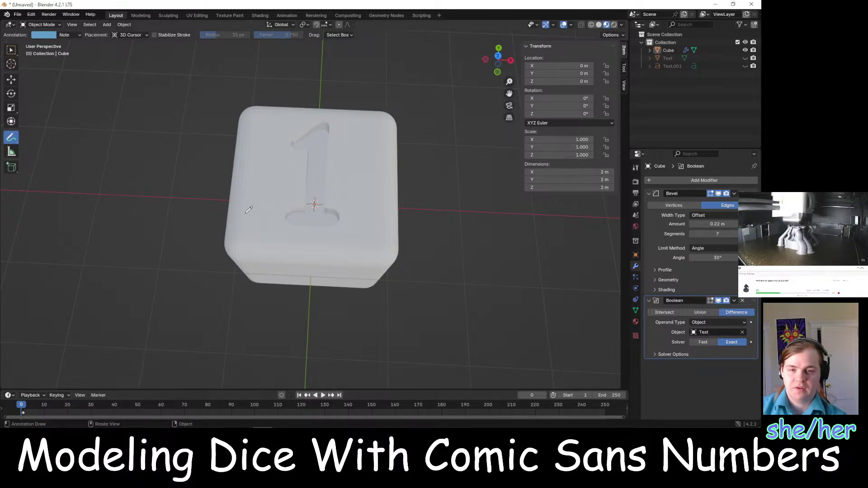
scroll(392, 214, up, 3)
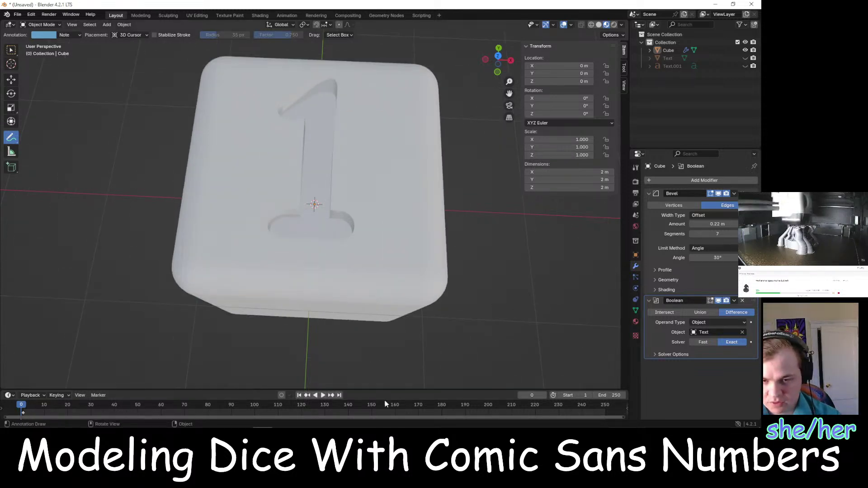
Return to the browser's search results and read the top answer in Stack Exchange's "Align an object to a specific face" question
mouse_move(299, 423)
click(257, 386)
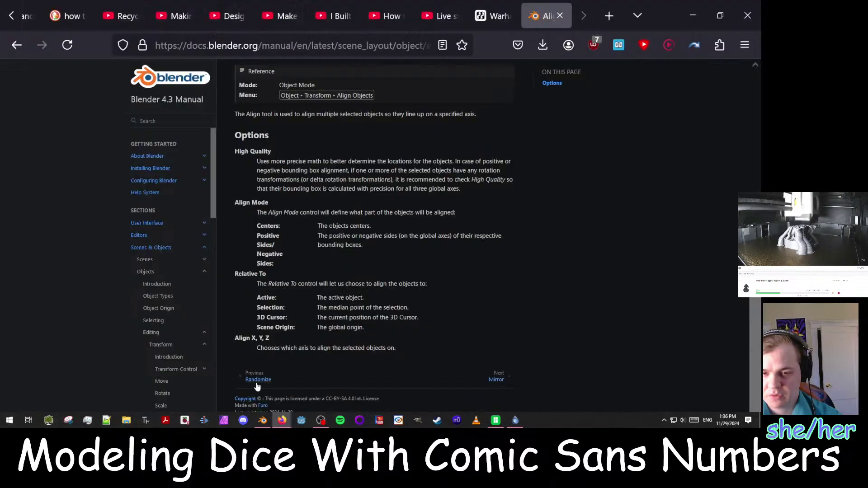
click(17, 45)
scroll(208, 224, down, 7)
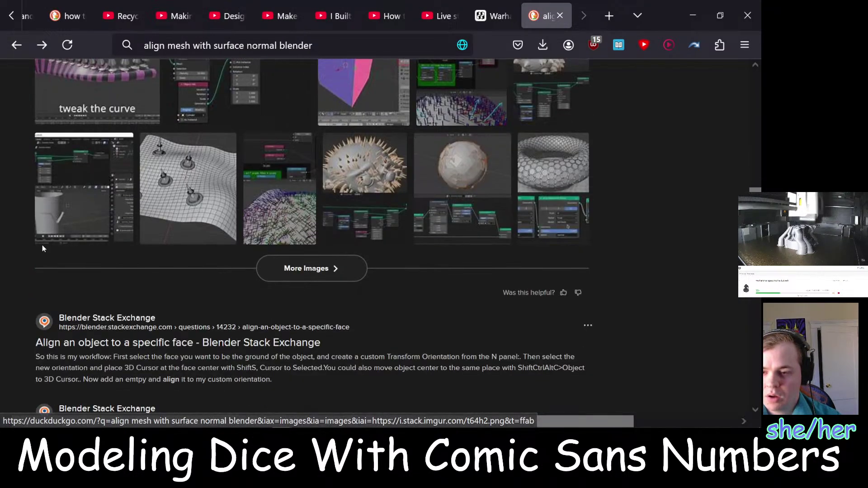
click(196, 229)
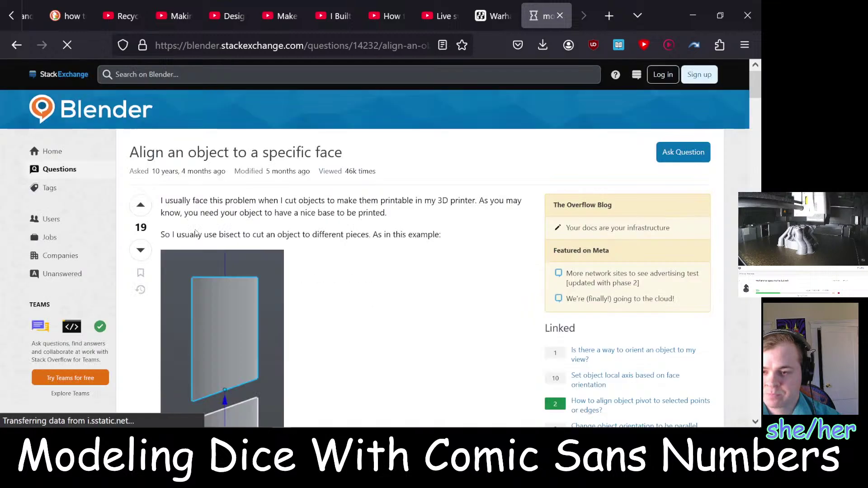
scroll(370, 271, down, 8)
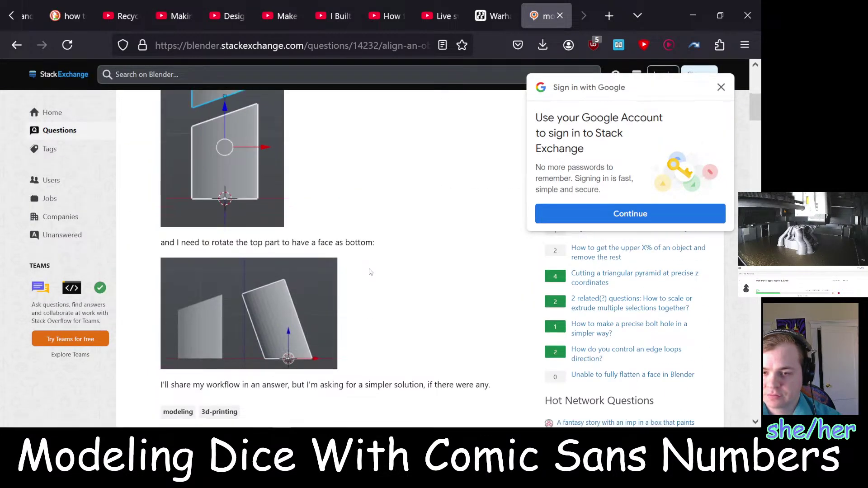
scroll(369, 271, down, 3)
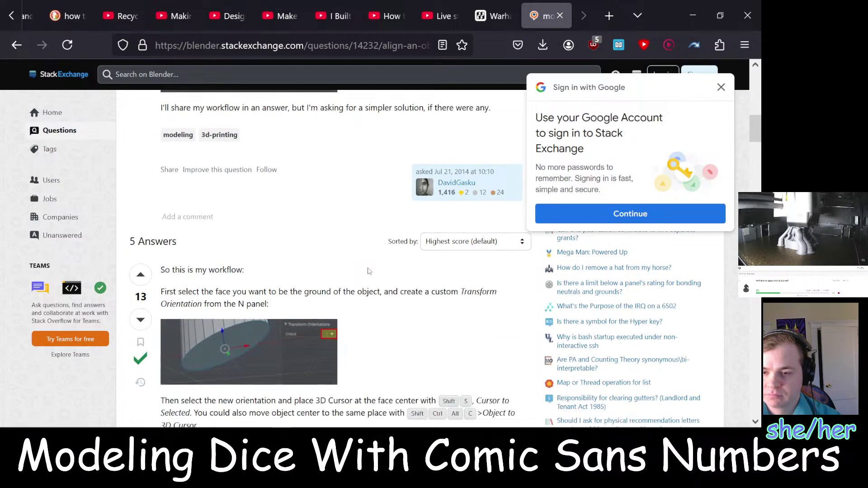
scroll(368, 271, down, 1)
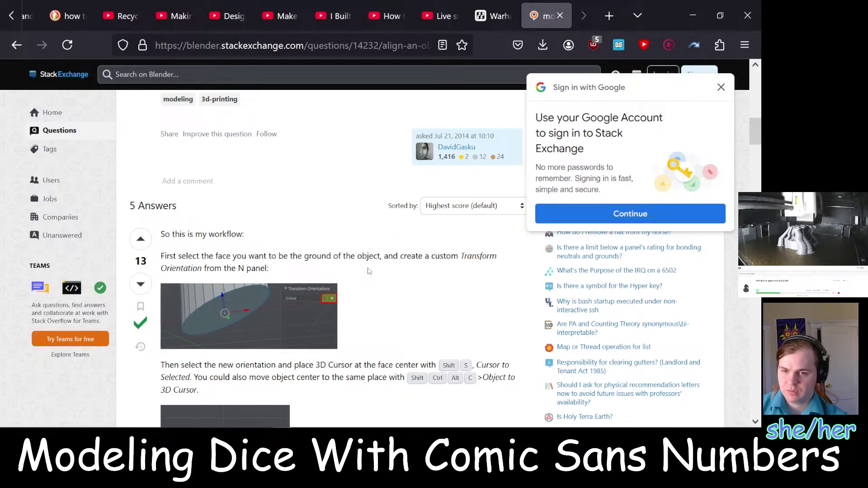
Switch back to Blender and select the cube's +X side face in Edit Mode with face selection
key(alt+Tab)
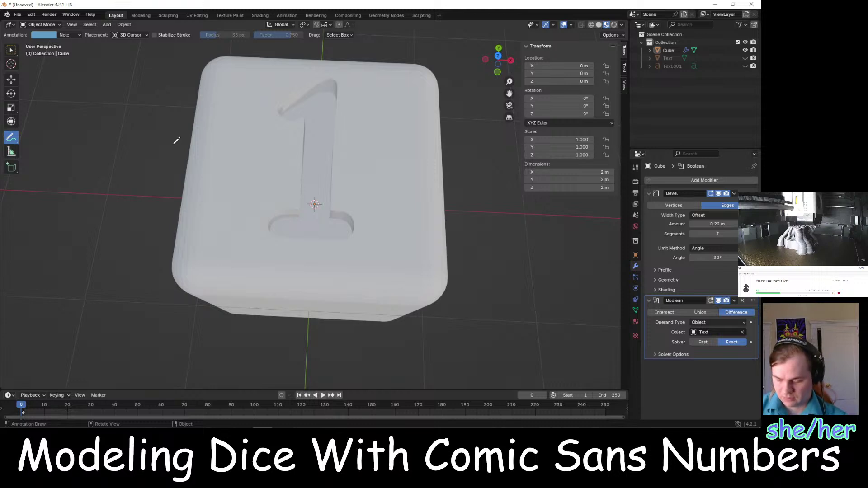
key(Tab)
scroll(323, 181, down, 3)
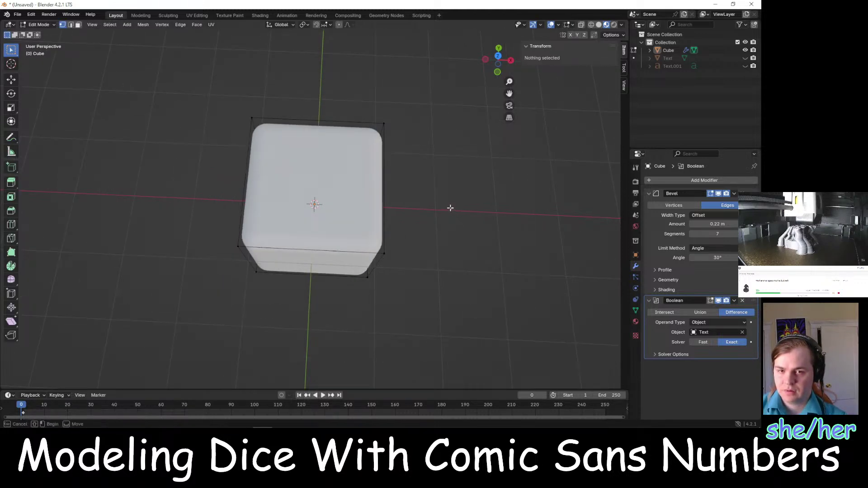
middle_drag(449, 208, 349, 194)
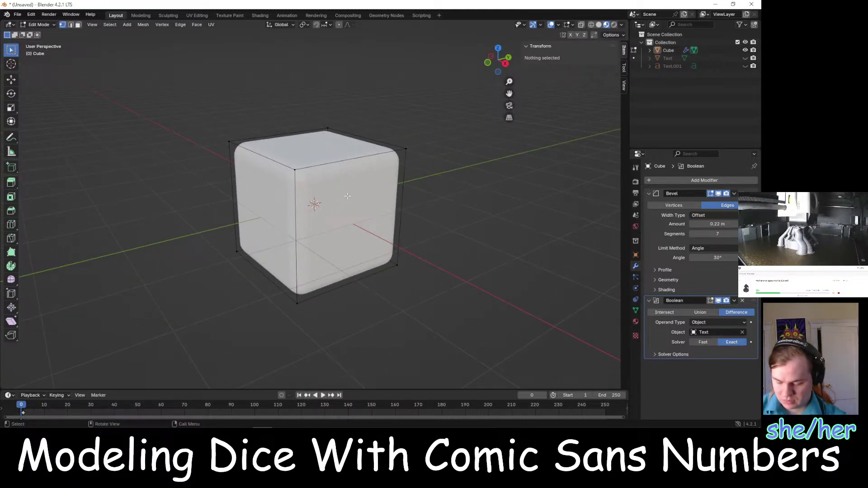
key(3)
click(349, 206)
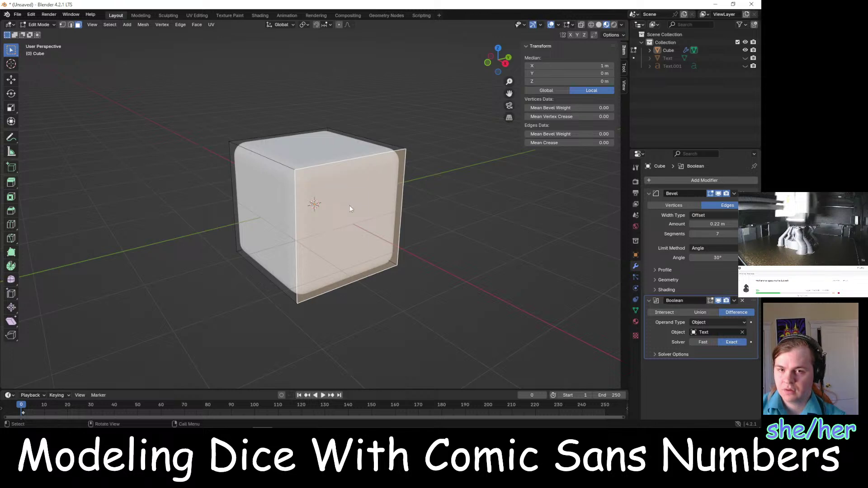
right_click(350, 206)
key(Escape)
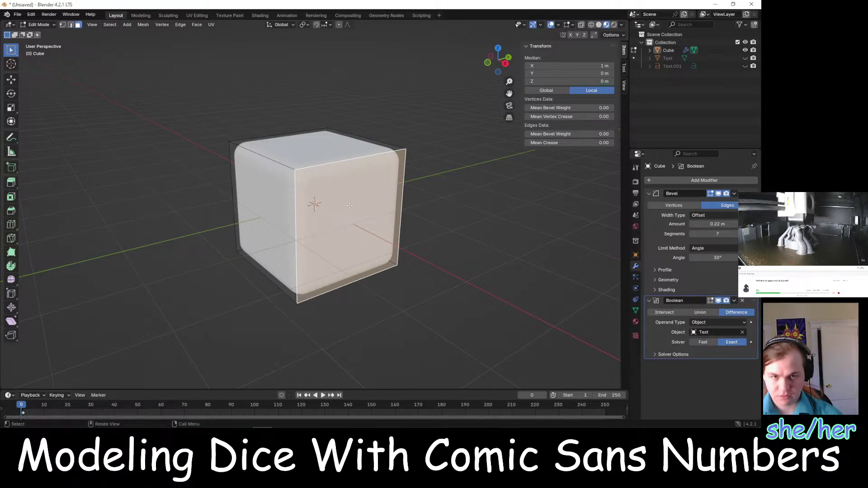
key(super+space)
key(super+space)
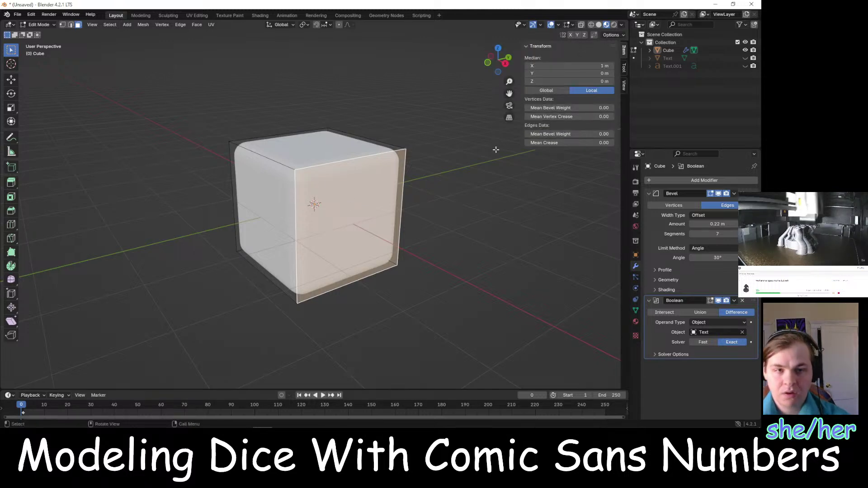
Reread the answer's custom Transform Orientation instructions and look for that option in Blender's Tool and View sidebar settings
key(alt+Tab)
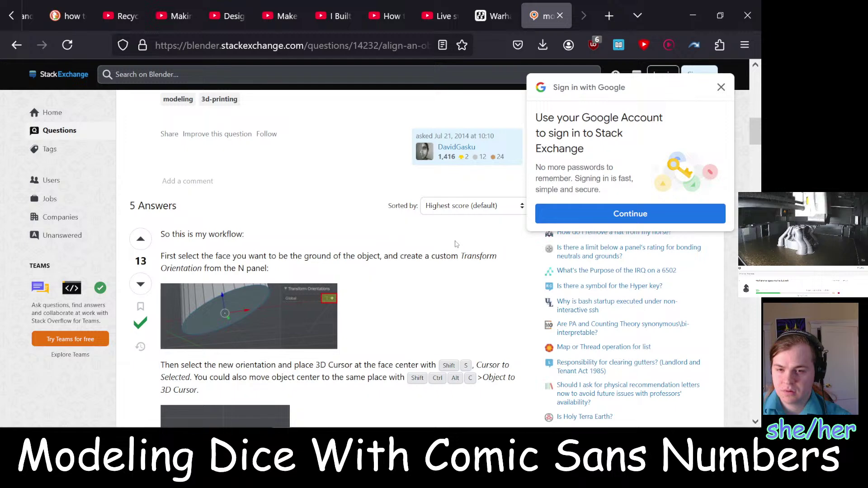
key(alt+Tab)
key(alt+Tab)
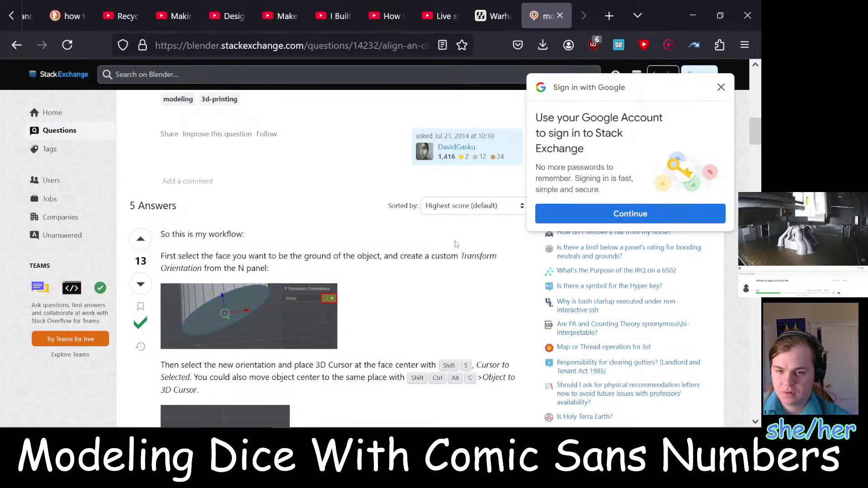
key(alt+Tab)
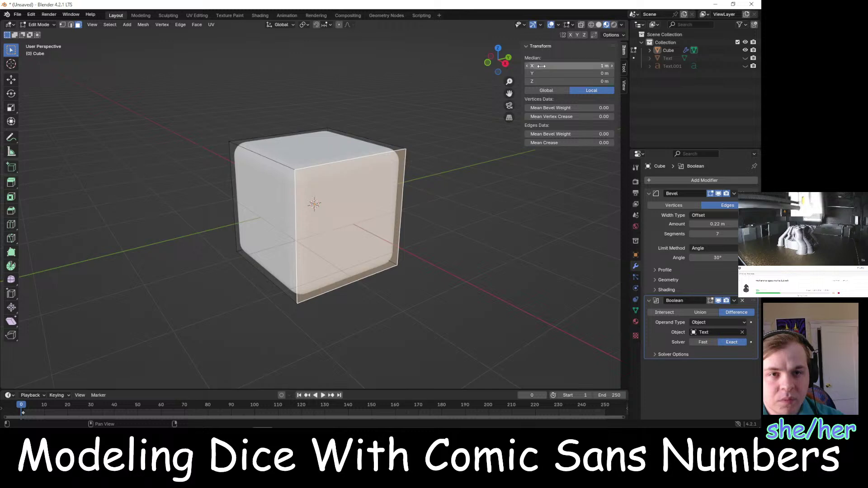
click(624, 68)
click(624, 85)
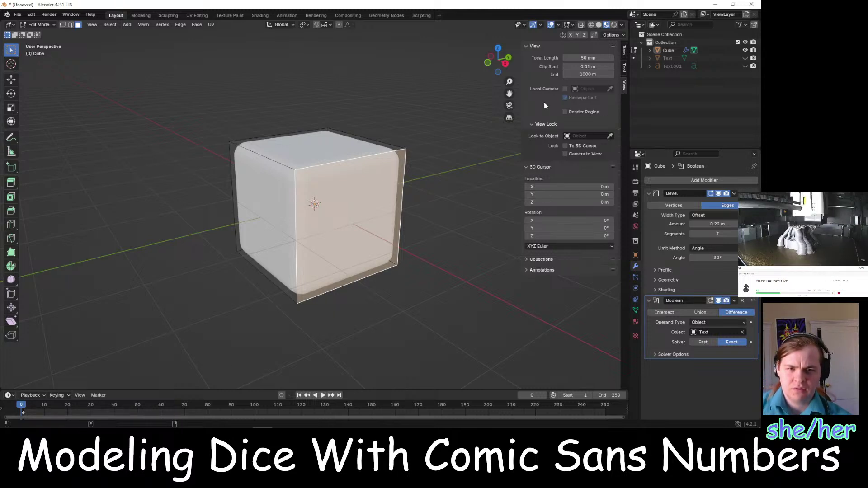
Recheck the Stack Exchange question, then open and read the Blender Artists thread "align an object to a face's normal?" from the search results
key(alt+Tab)
scroll(390, 229, up, 8)
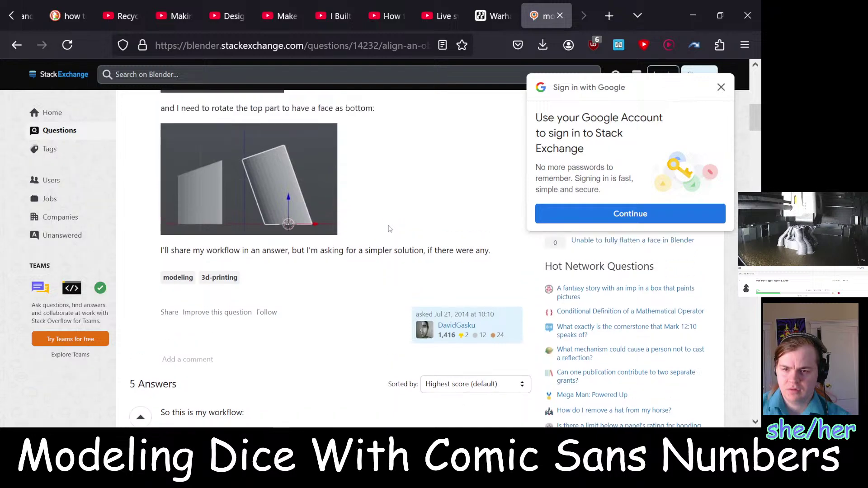
scroll(389, 229, up, 2)
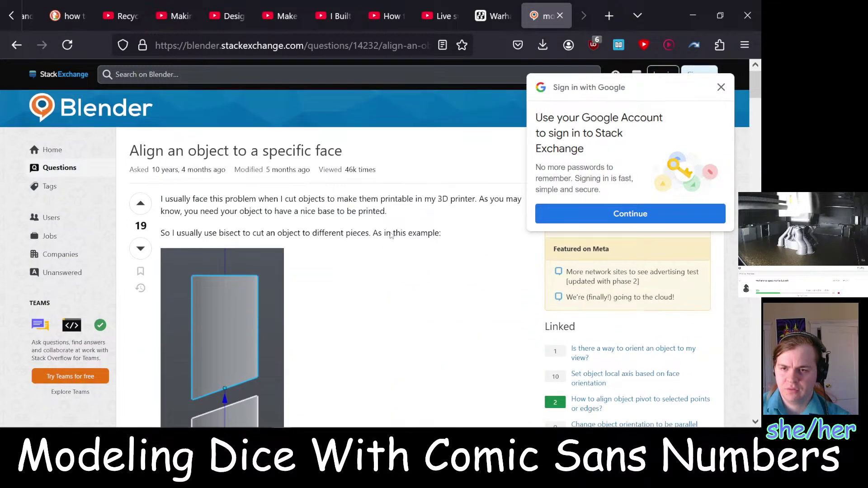
scroll(389, 229, down, 8)
click(17, 45)
scroll(185, 159, down, 5)
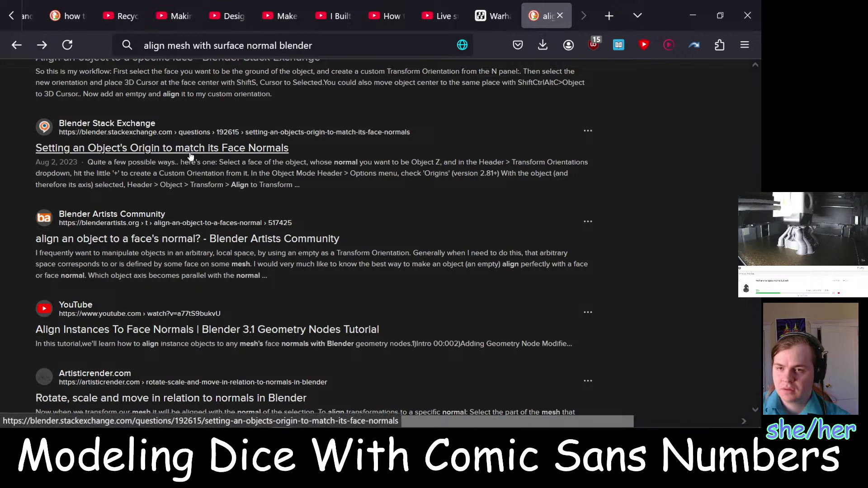
click(208, 238)
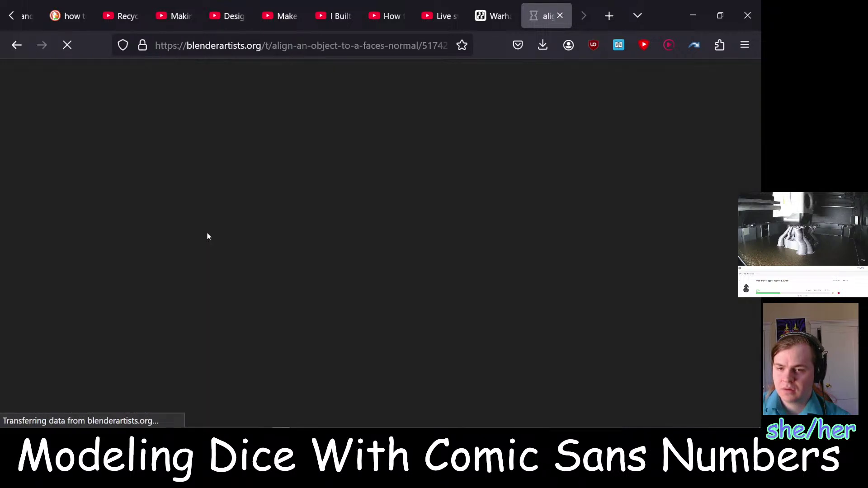
scroll(286, 224, down, 7)
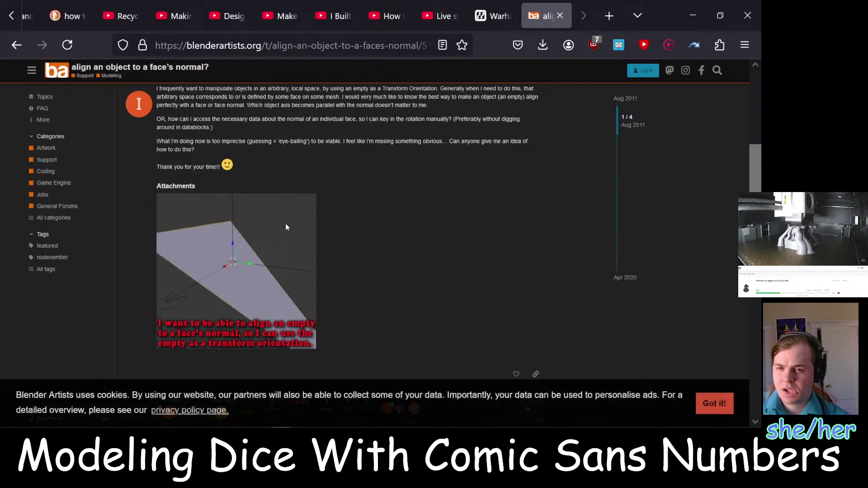
scroll(288, 230, up, 3)
scroll(288, 229, down, 4)
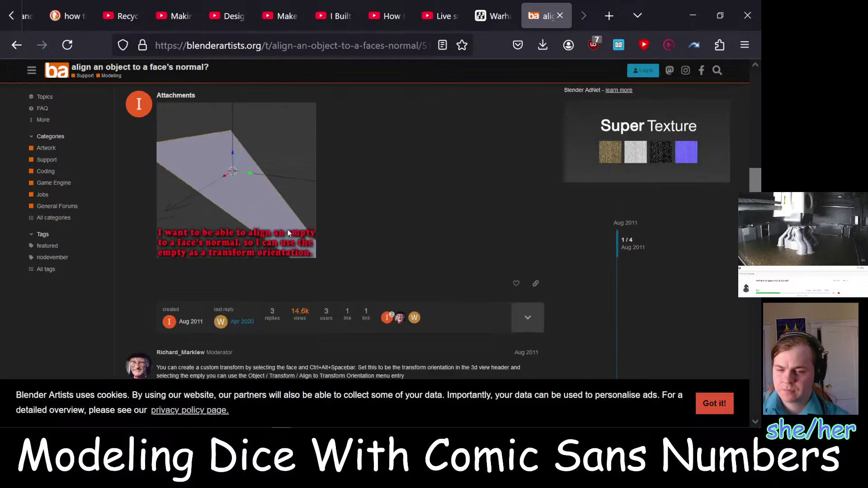
Try to create a custom transform orientation from the selected face in Blender, and reread the forum thread's first reply
key(alt+Tab)
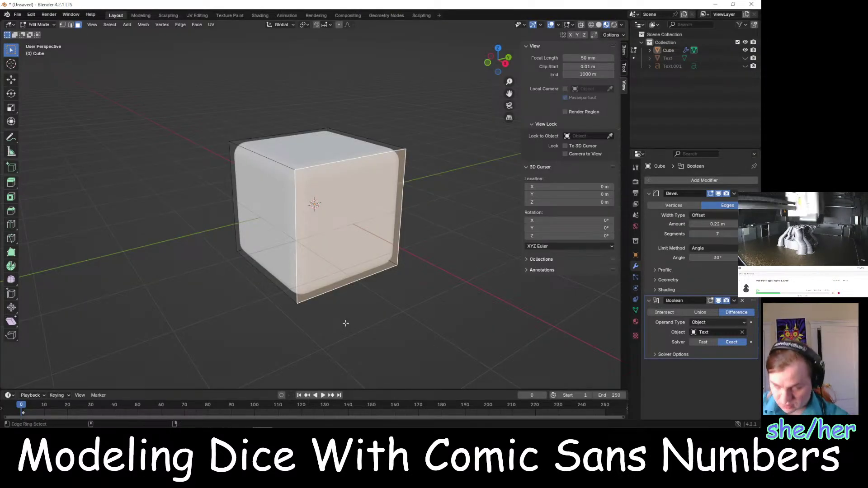
key(ctrl+alt+space)
key(ctrl+alt+space)
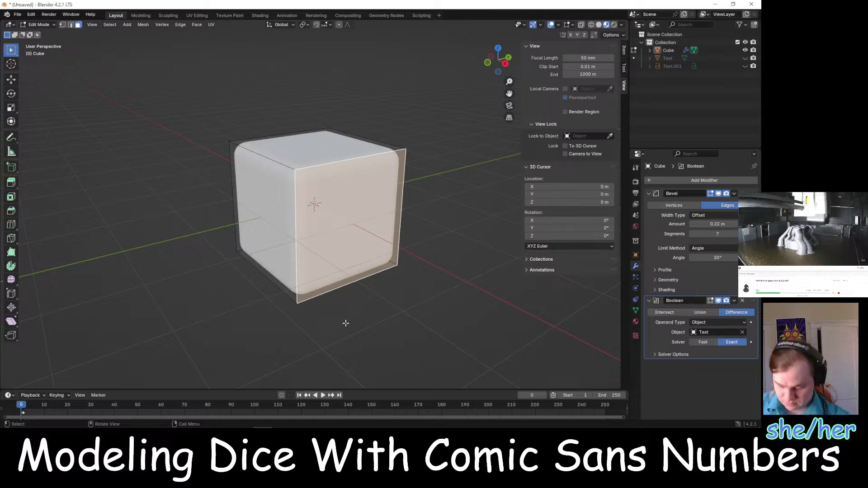
key(alt+Tab)
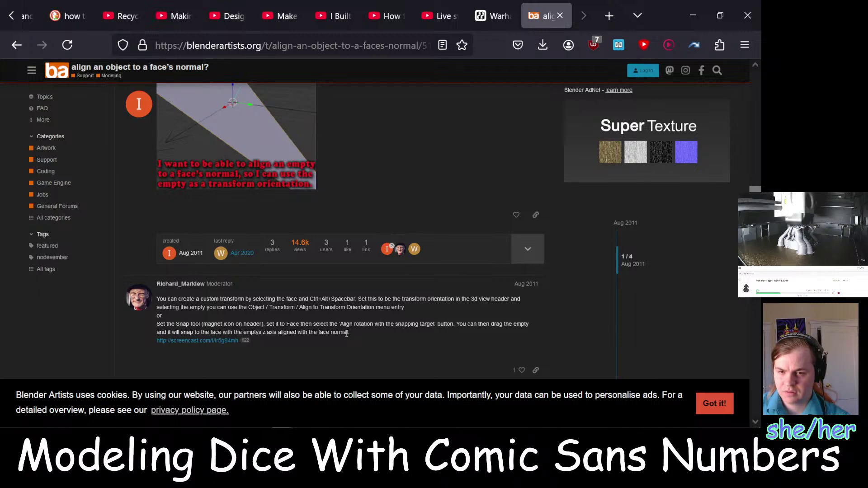
scroll(346, 334, down, 1)
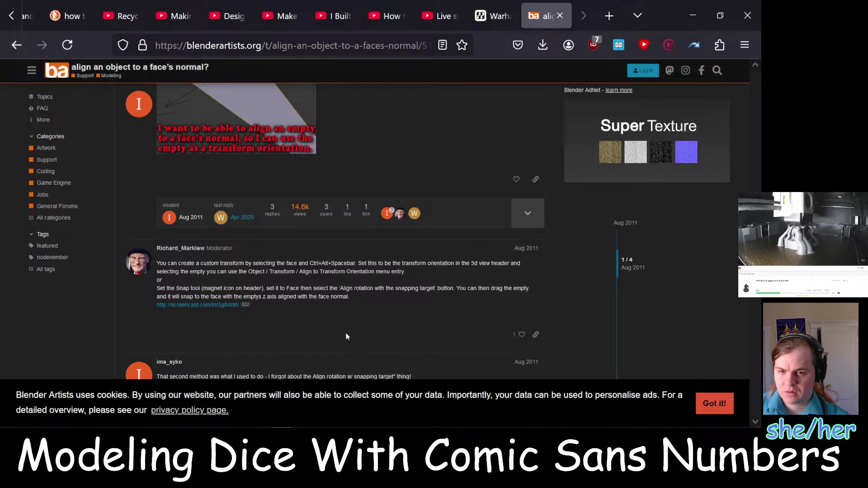
Set Blender's snap target to Face and clear the cube's face selection, checking the forum reply's snapping instructions
key(alt+Tab)
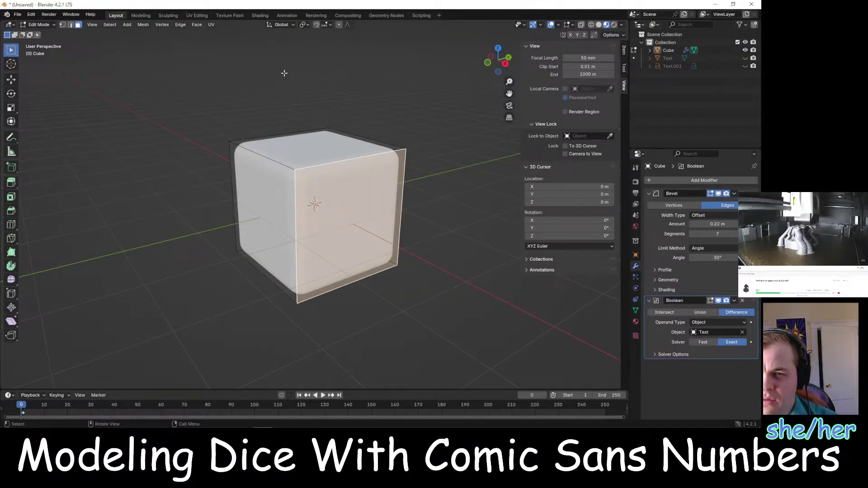
click(327, 25)
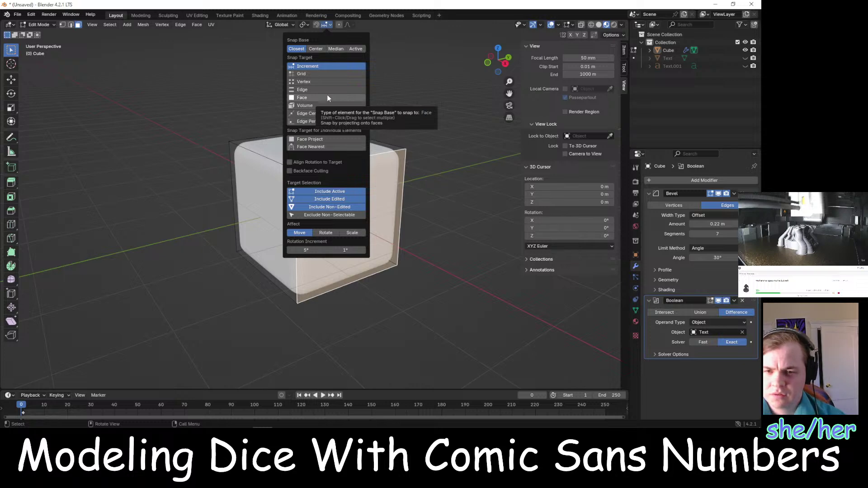
key(alt+Tab)
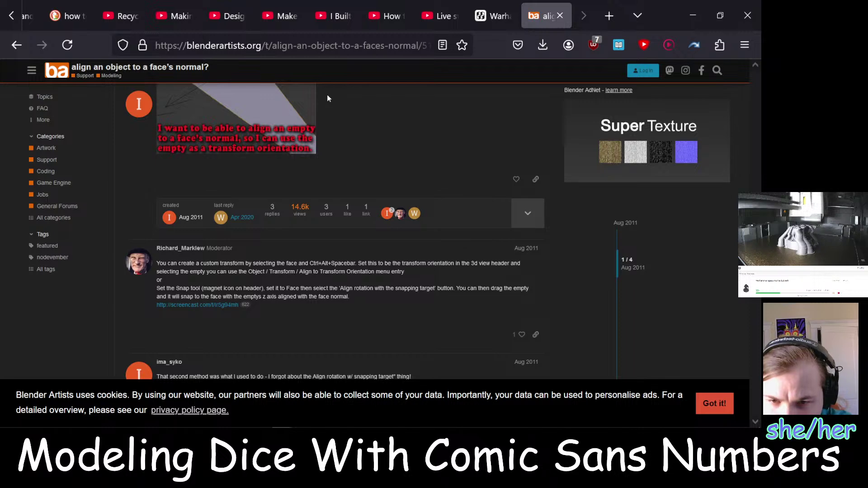
key(alt+Tab)
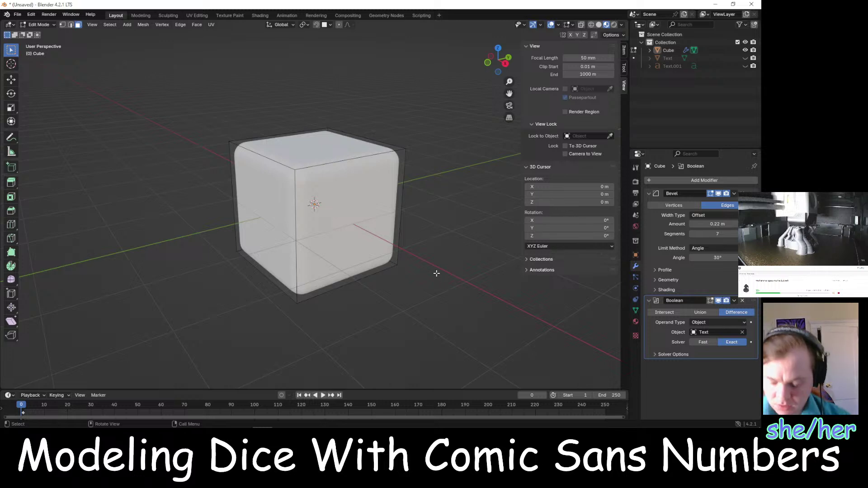
Add a new cube at the origin inside the die's mesh
key(shift+a)
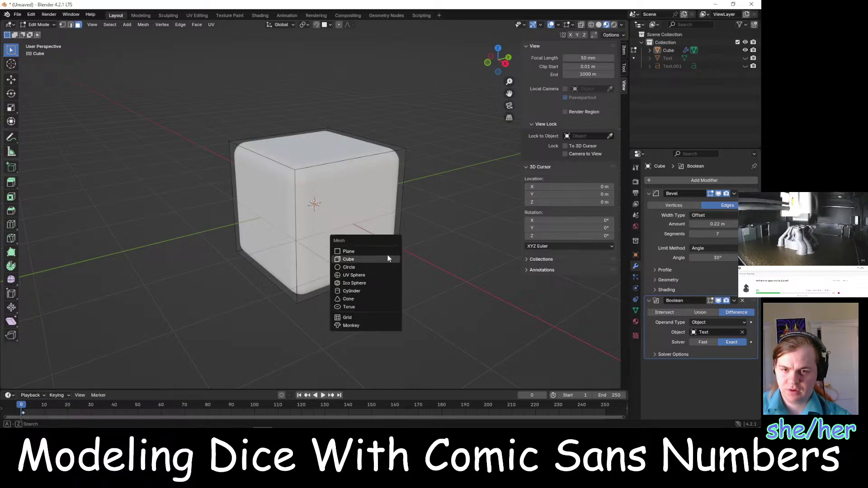
click(387, 254)
scroll(415, 272, down, 3)
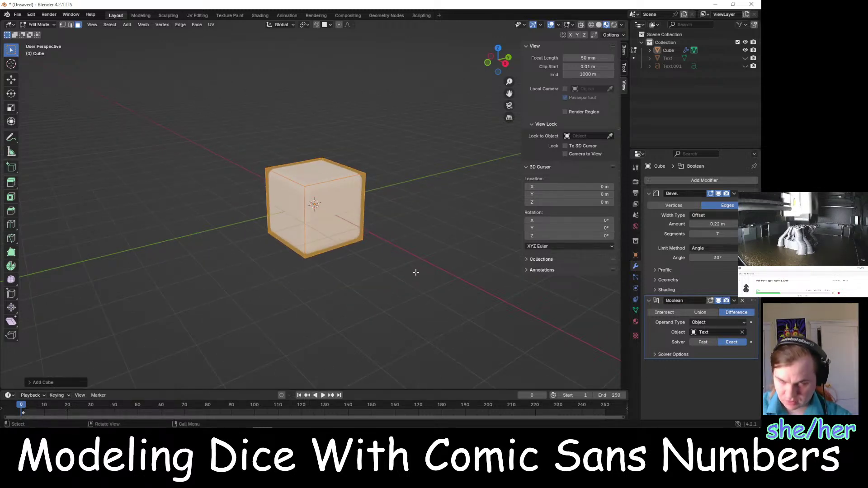
Try shrinking the added cube, moving it beside the die and rotating the die's front face, and undo these changes
key(s)
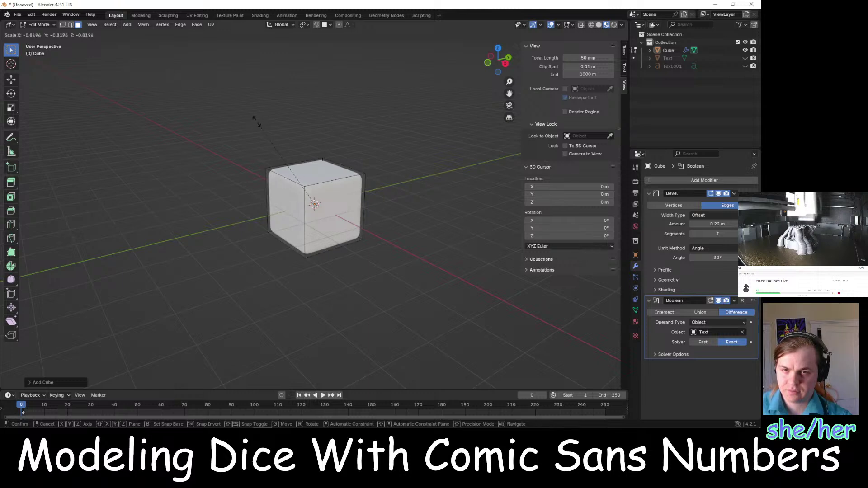
click(354, 254)
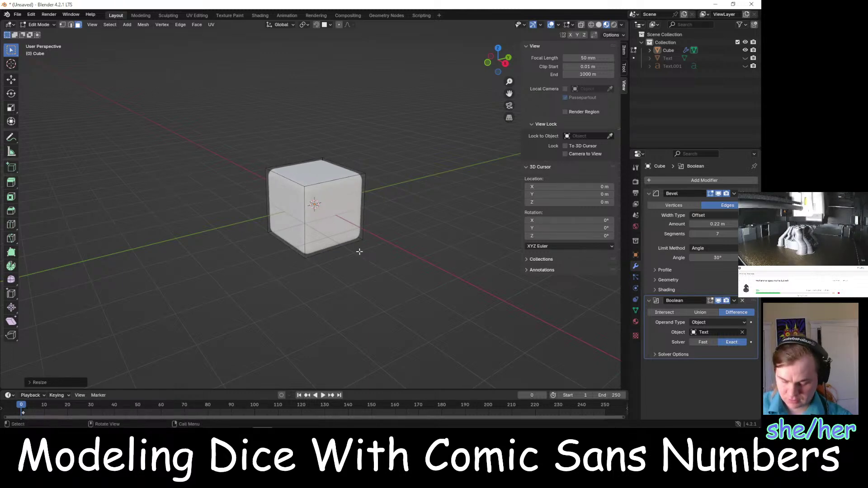
key(shift+d)
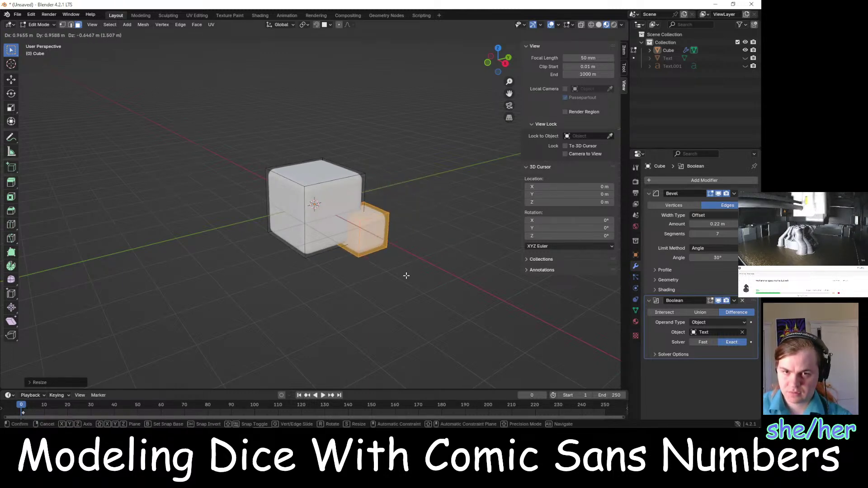
click(405, 275)
click(324, 200)
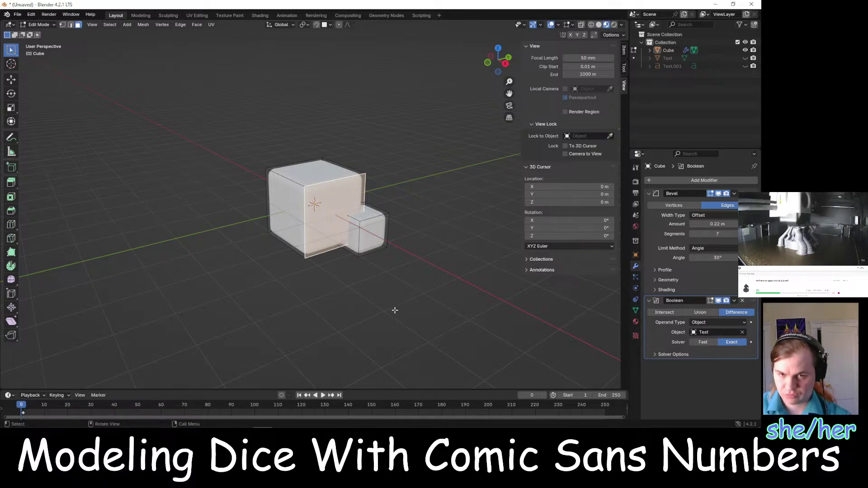
key(r)
click(340, 217)
key(ctrl+z)
key(ctrl+z)
key(ctrl+z)
key(ctrl+z)
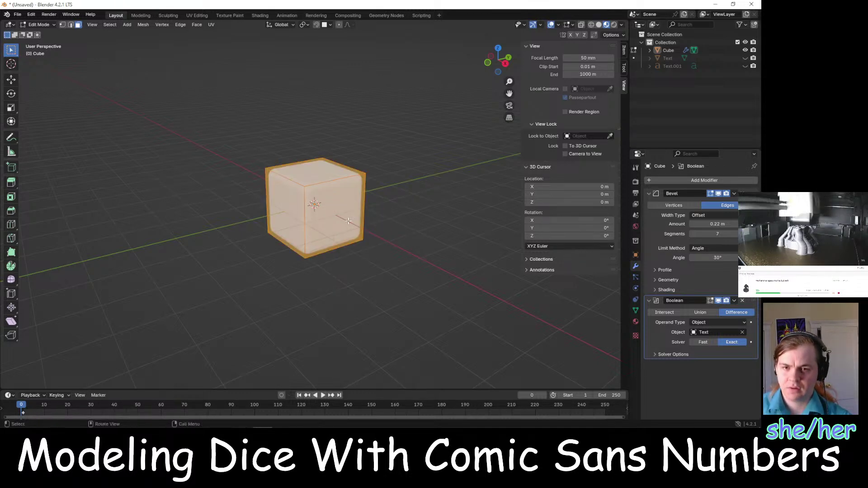
Switch to the browser, skim the remaining forum replies, and open and read the Blender manual's Snapping page from the search results
key(alt+Tab)
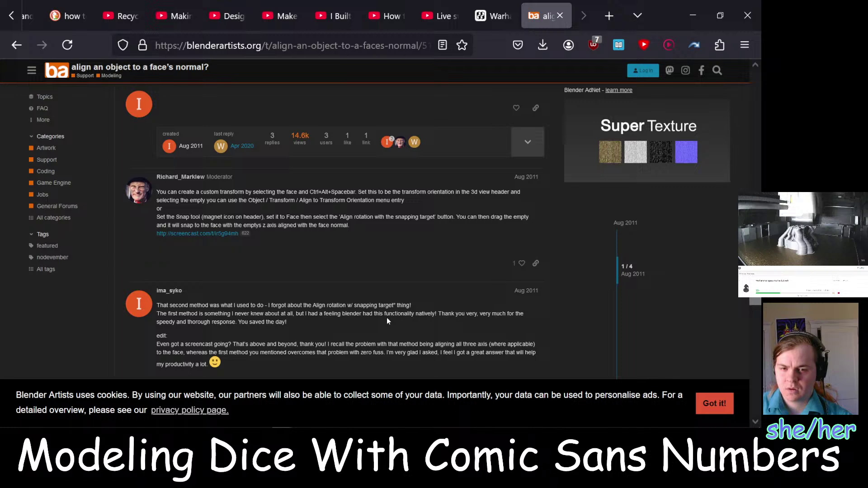
scroll(387, 321, down, 3)
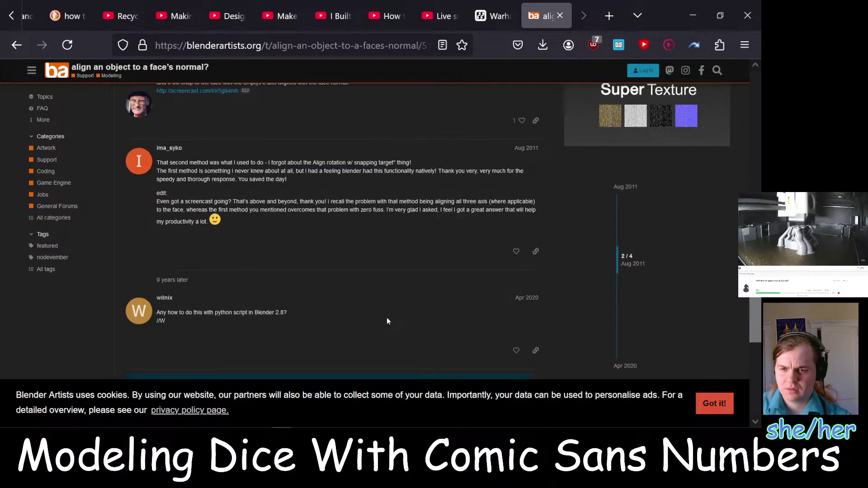
click(17, 45)
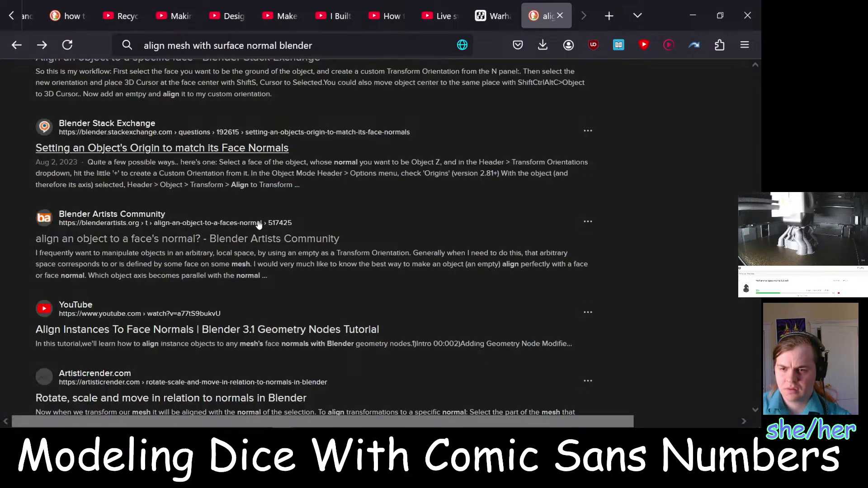
scroll(302, 333, down, 4)
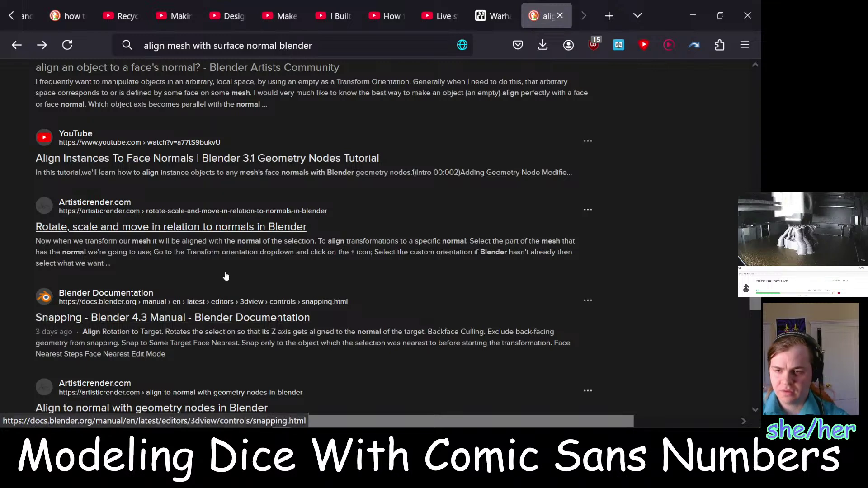
click(251, 316)
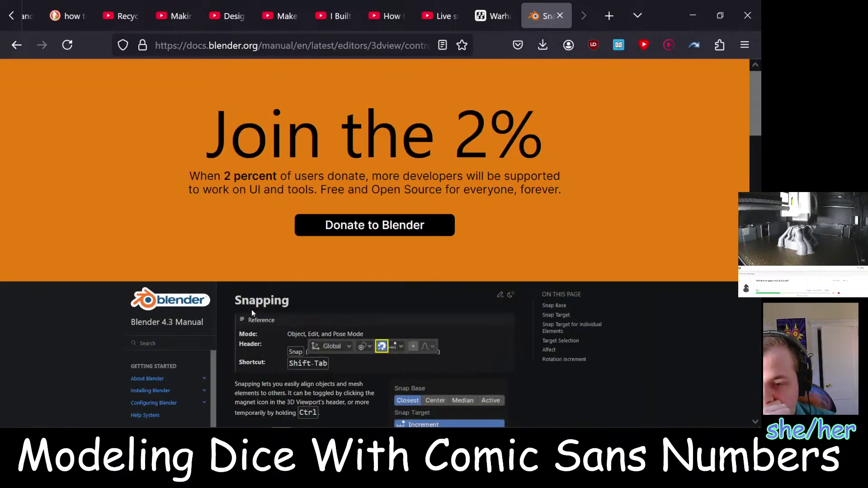
scroll(443, 285, down, 3)
scroll(443, 284, down, 8)
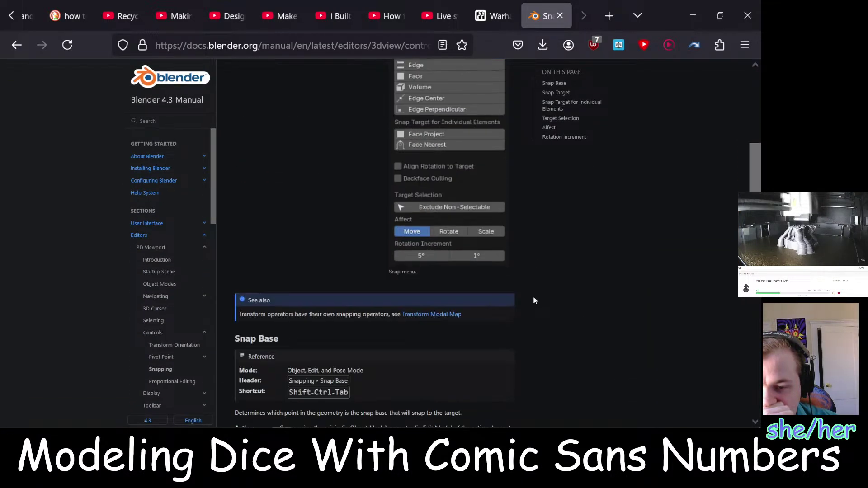
scroll(534, 302, down, 2)
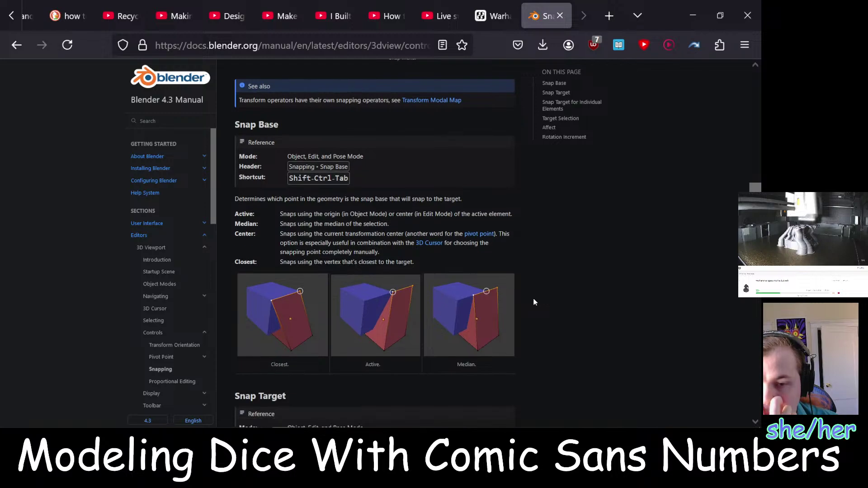
scroll(534, 302, down, 20)
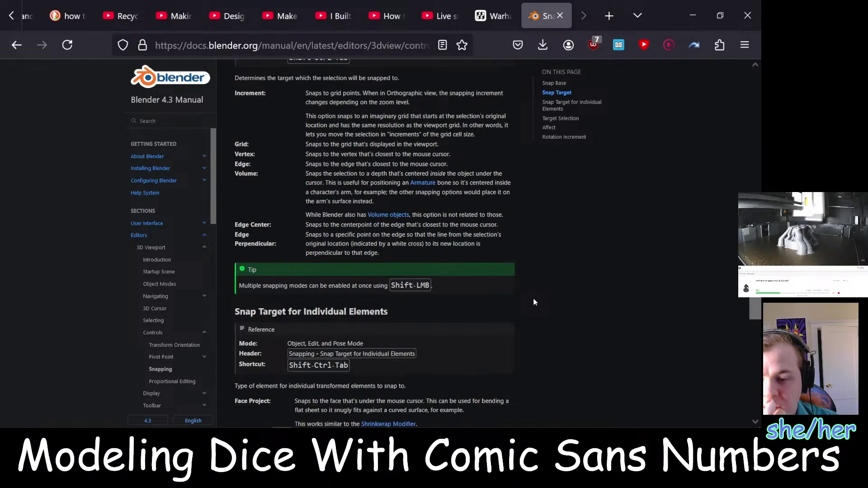
scroll(534, 302, down, 20)
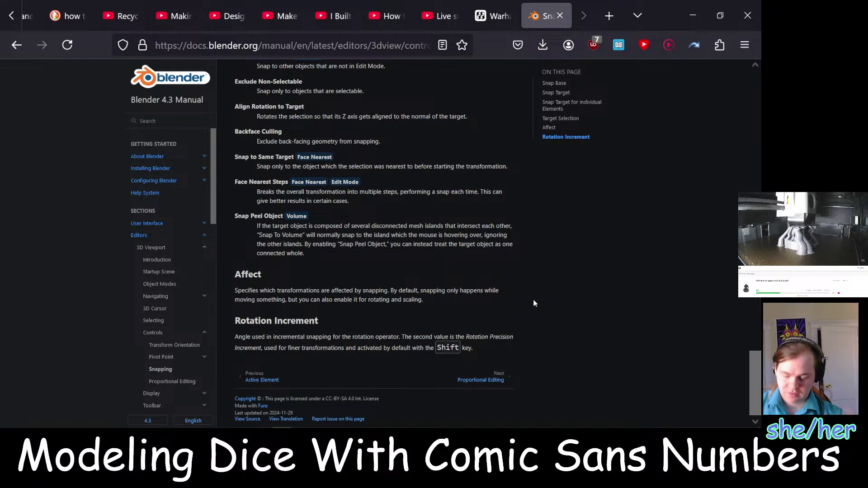
Switch back to Blender, add an ico sphere to the mesh, move it clear of the cube, enlarge it and clear the selection
key(alt+Tab)
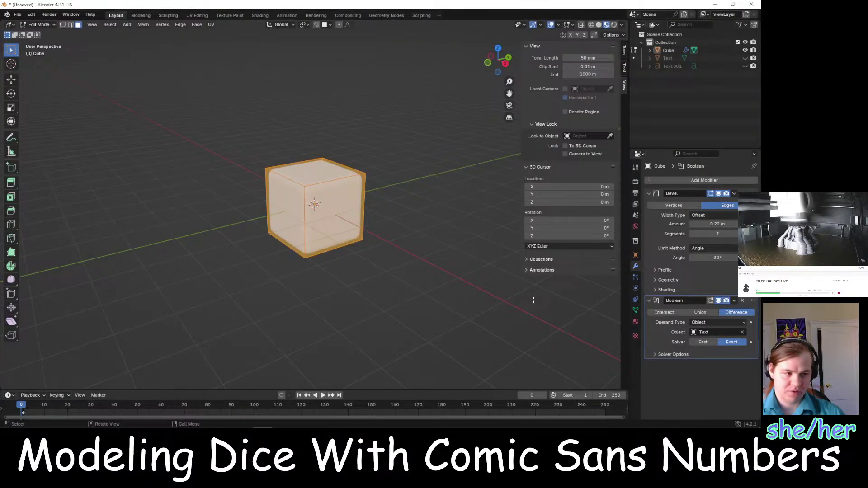
key(shift+a)
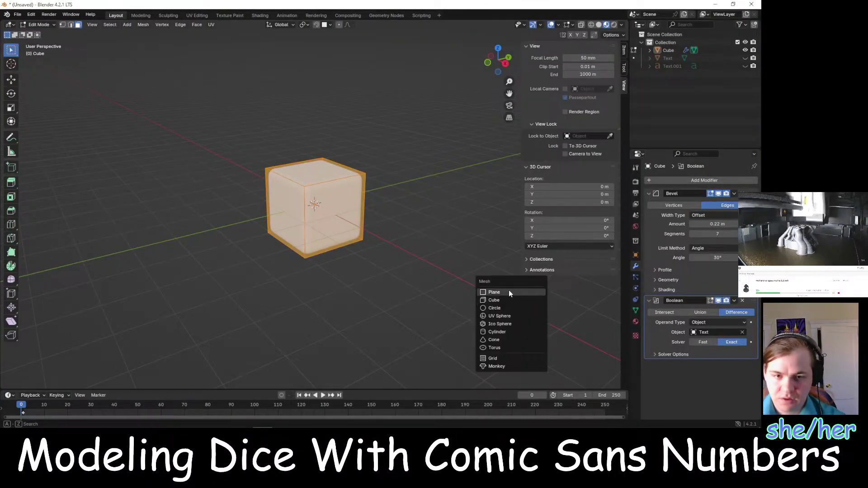
click(504, 324)
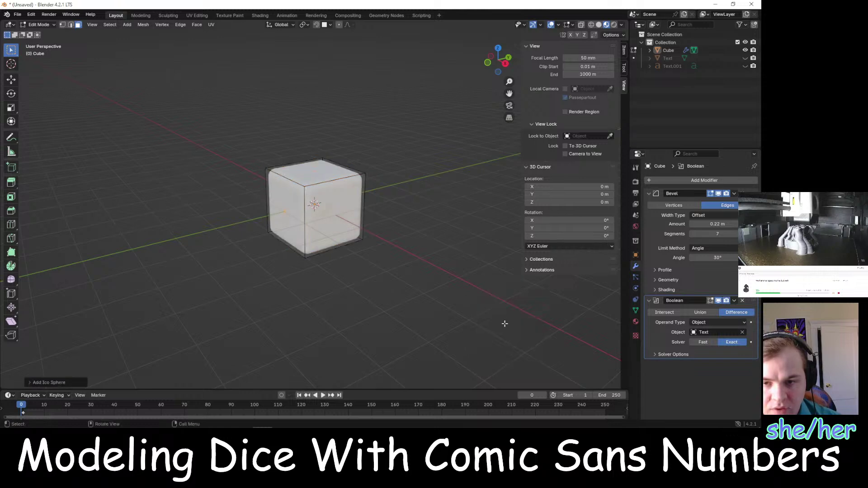
key(g)
click(264, 268)
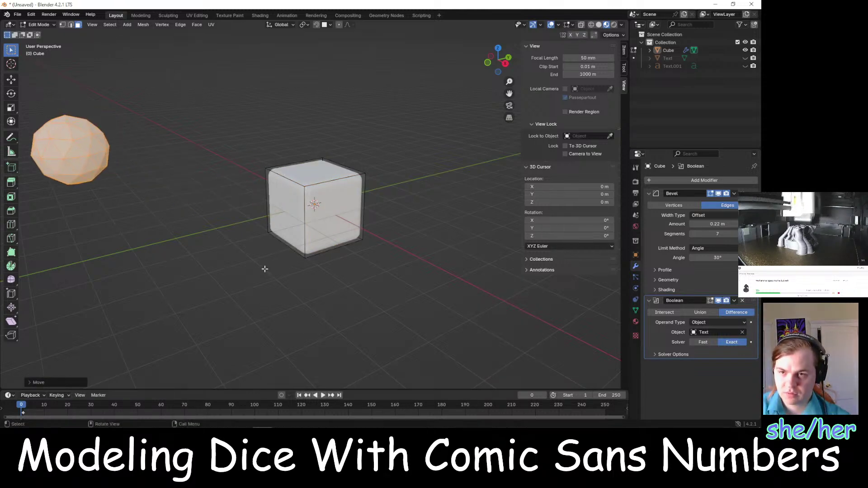
key(s)
click(475, 187)
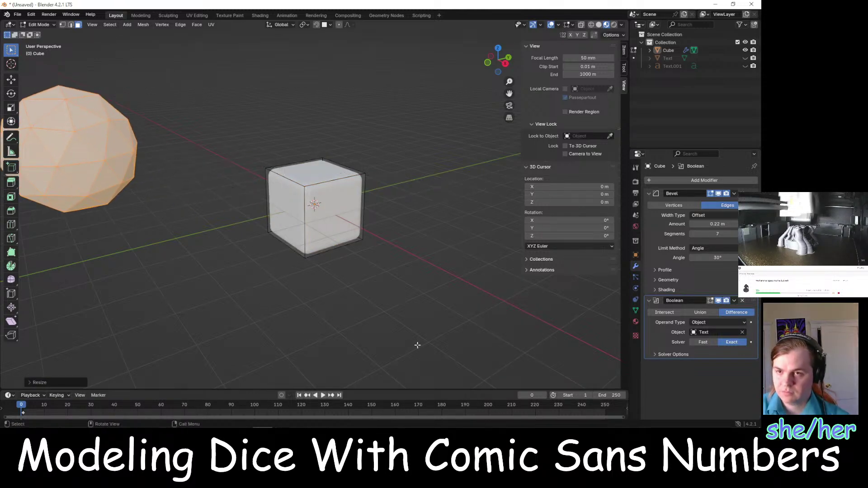
click(266, 315)
middle_drag(266, 315, 326, 305)
scroll(325, 305, down, 2)
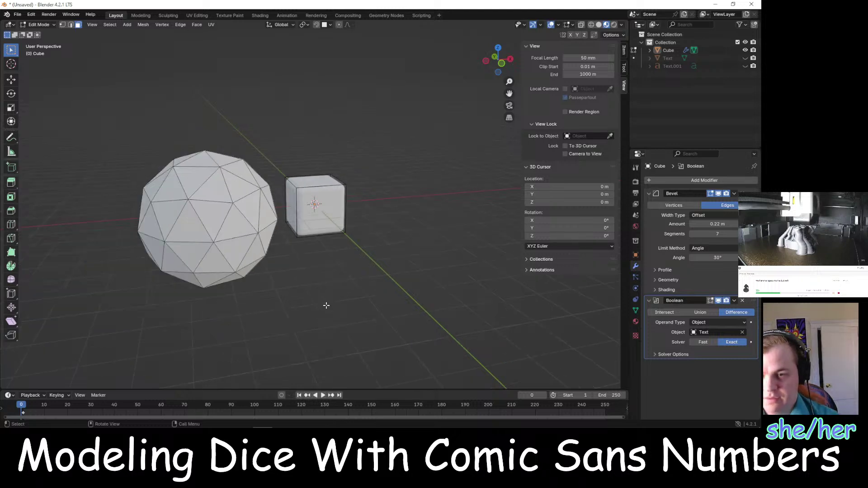
Look through the Viewport Overlays settings, including Face Orientation, for a way to display the face normals
click(559, 25)
click(559, 25)
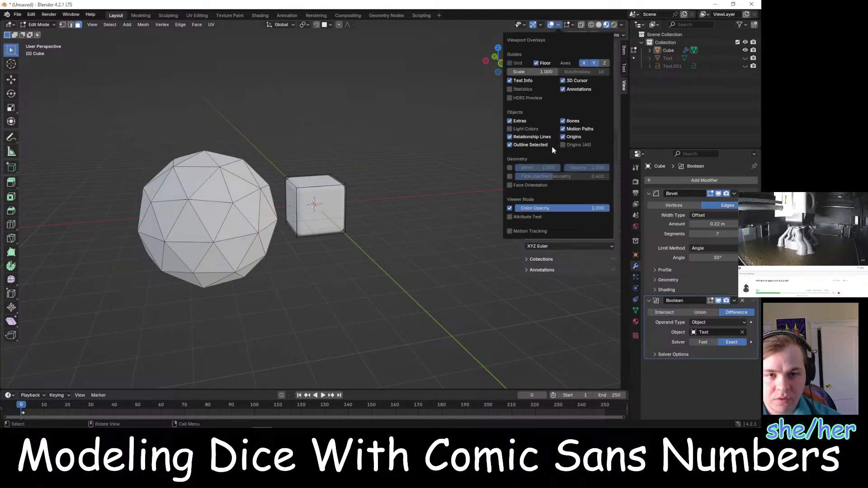
click(511, 183)
click(511, 183)
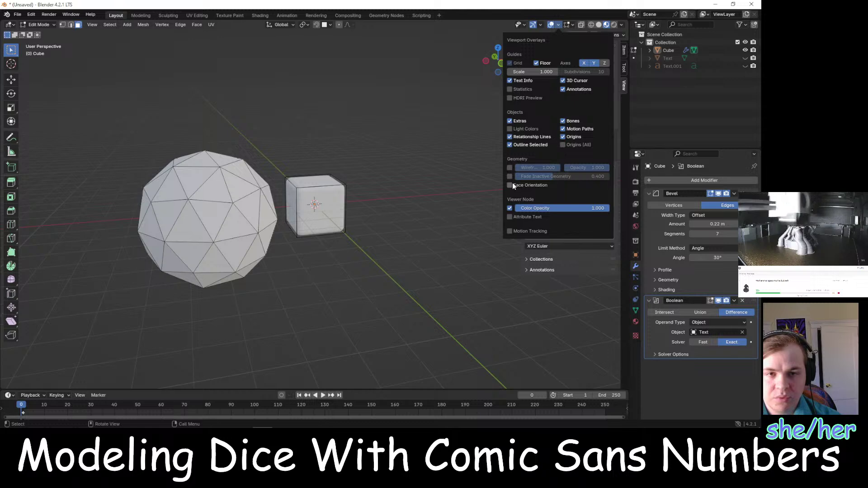
click(510, 129)
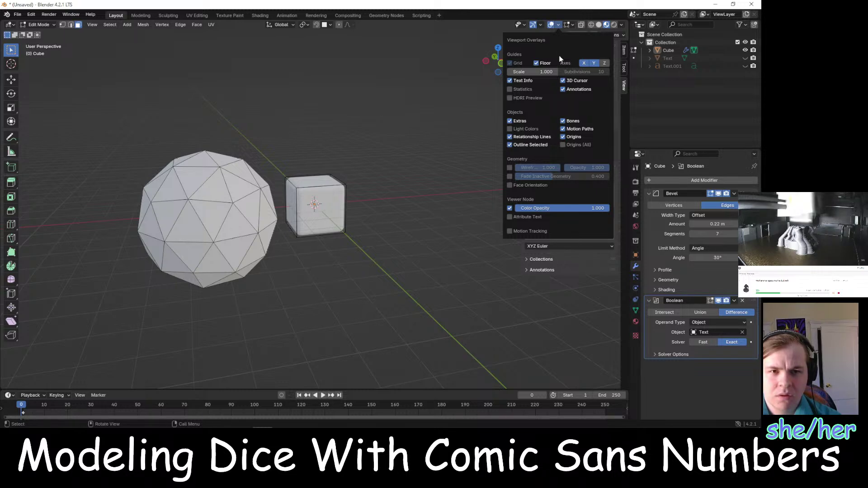
click(543, 25)
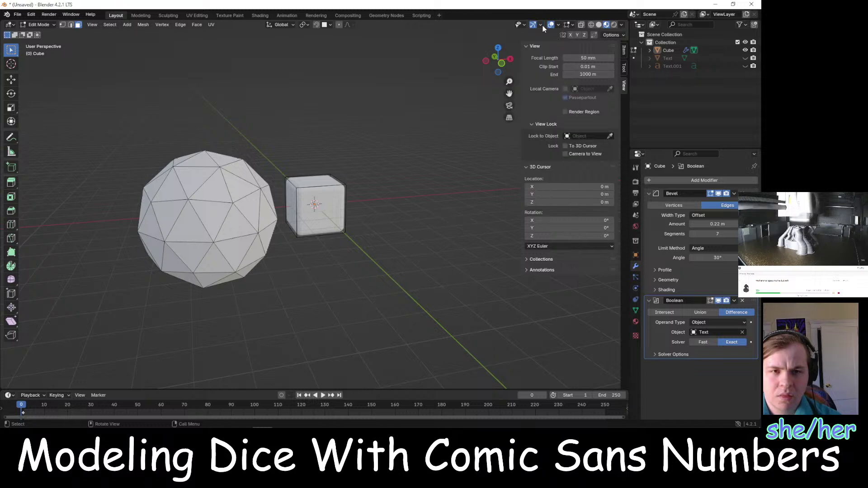
Display the face normals in the Mesh Edit Mode overlays and lengthen their lines so they are clearly visible around the sphere
mouse_move(570, 26)
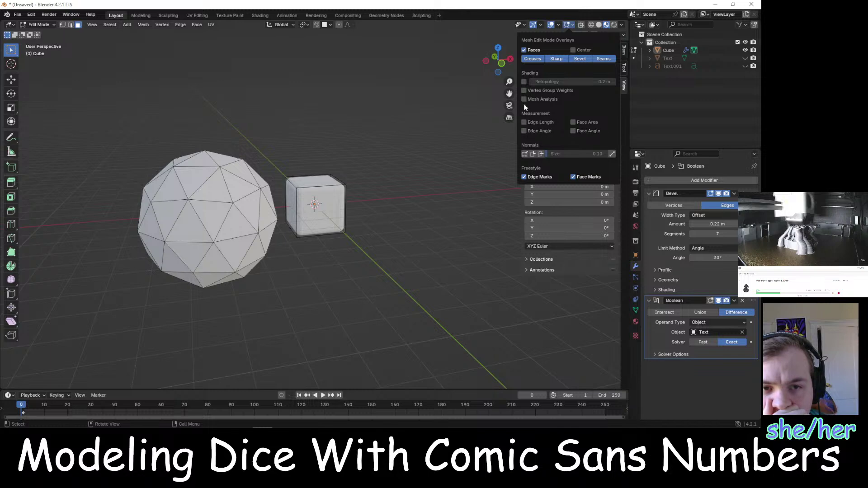
click(541, 154)
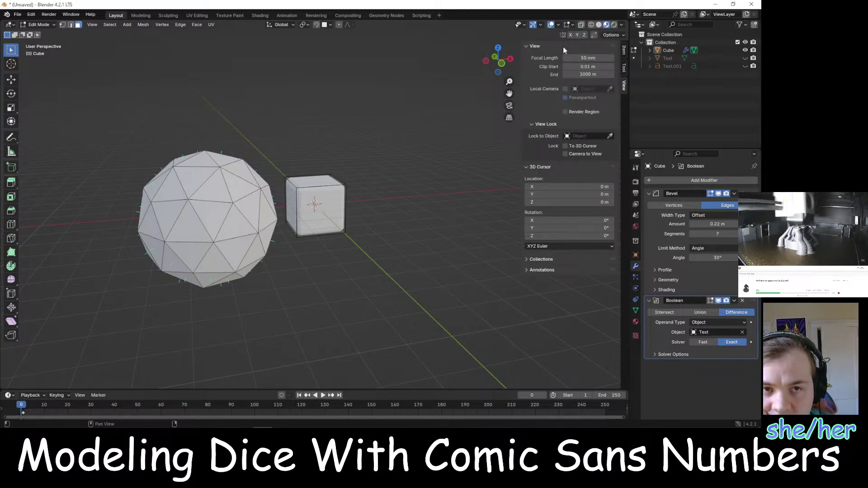
click(571, 25)
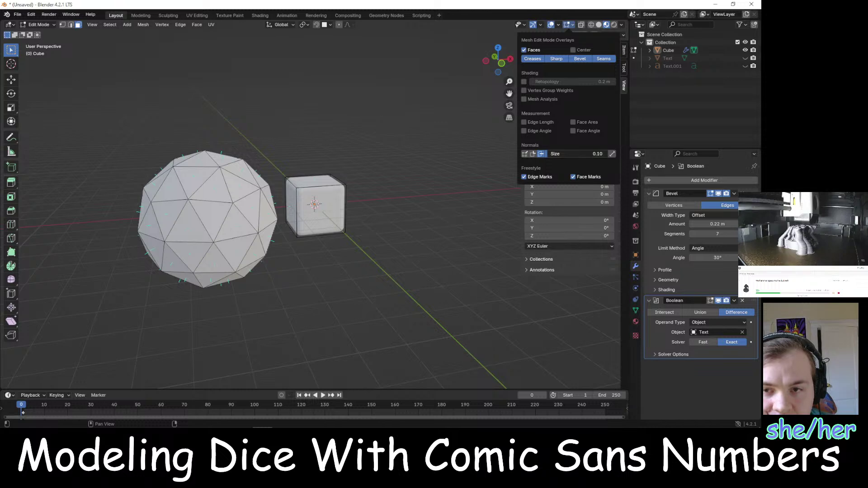
drag(562, 154, 606, 153)
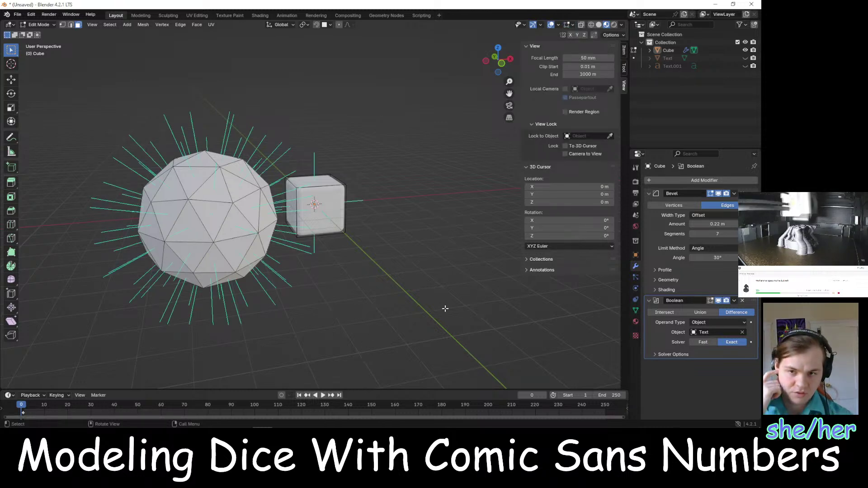
middle_drag(413, 300, 430, 310)
scroll(436, 306, up, 3)
scroll(398, 291, down, 2)
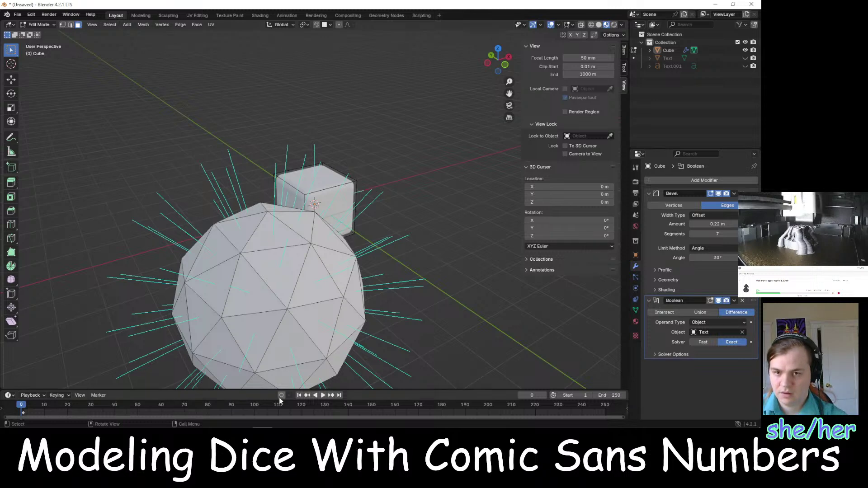
Select the whole linked ico sphere and delete it from the mesh
click(266, 243)
key(l)
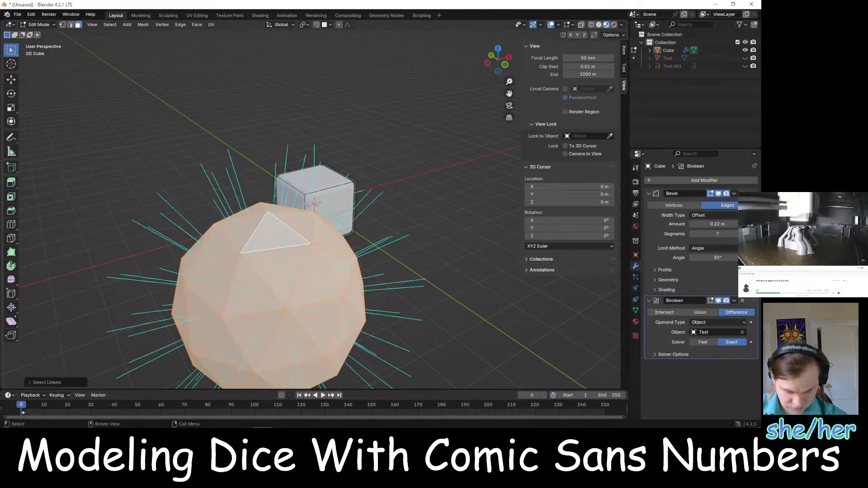
key(x)
click(266, 244)
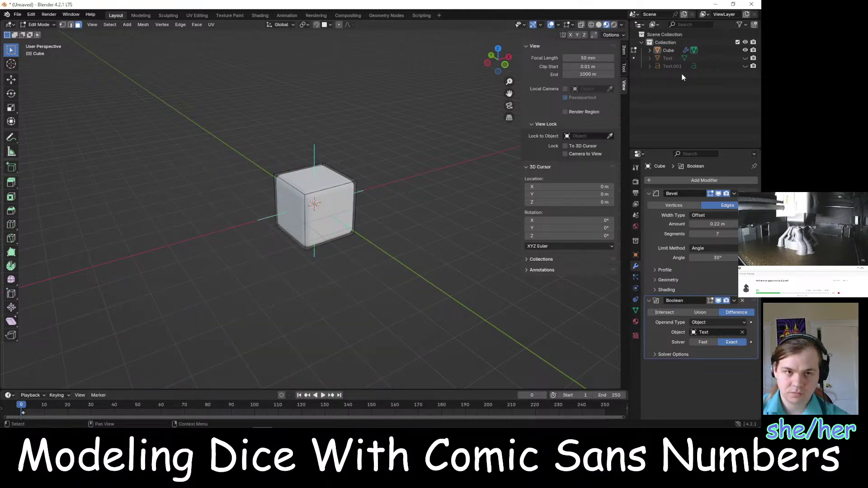
Check the cube in Object Mode, and return it to Edit Mode
click(633, 50)
click(647, 88)
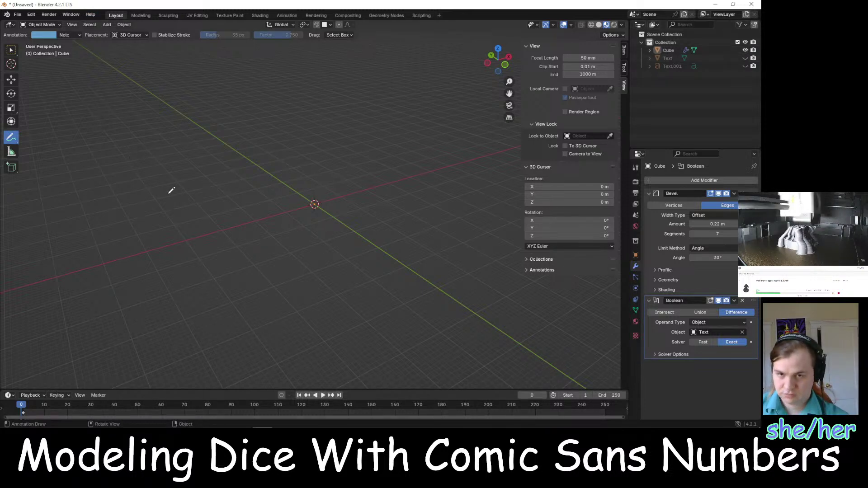
key(Tab)
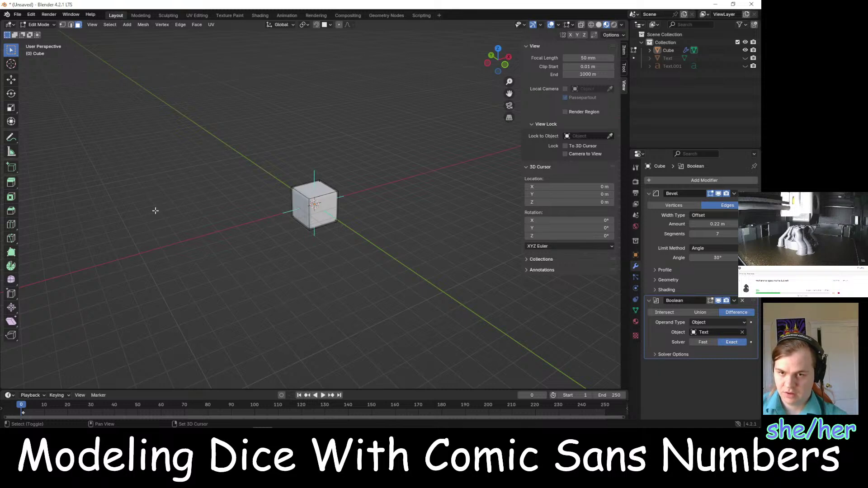
Leave the cube's Edit Mode, add an ico sphere as a separate object, and move it away from the origin
click(636, 50)
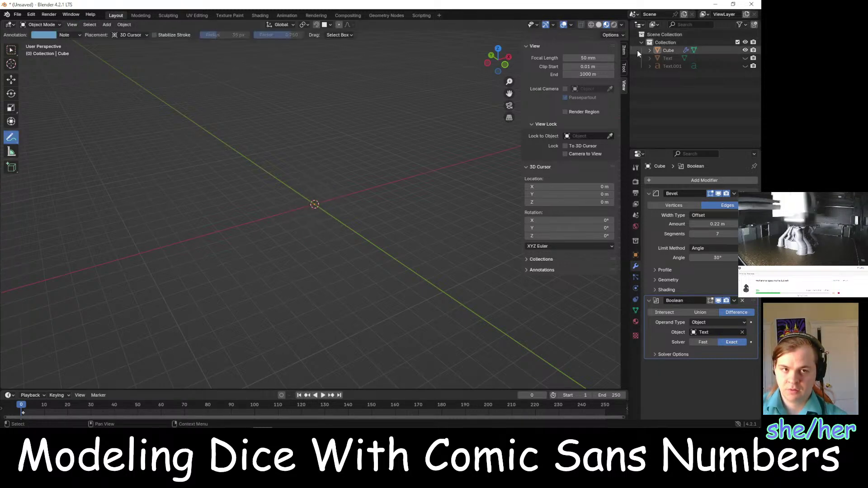
key(shift+a)
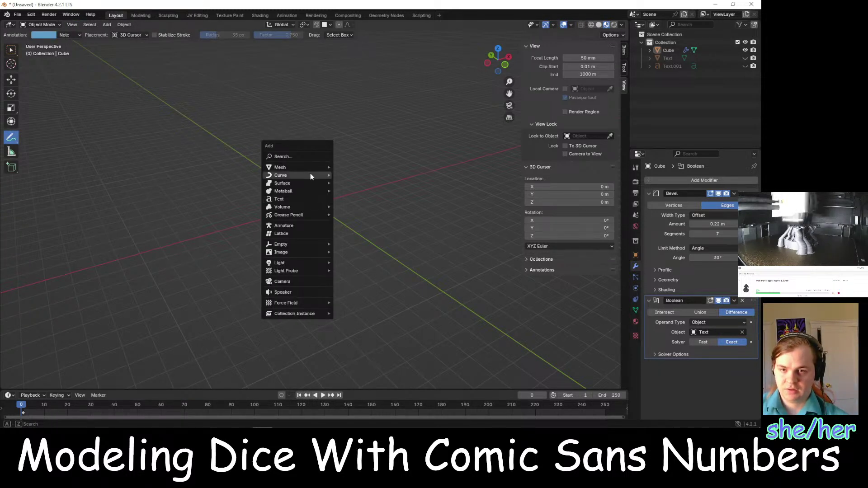
mouse_move(310, 167)
click(357, 198)
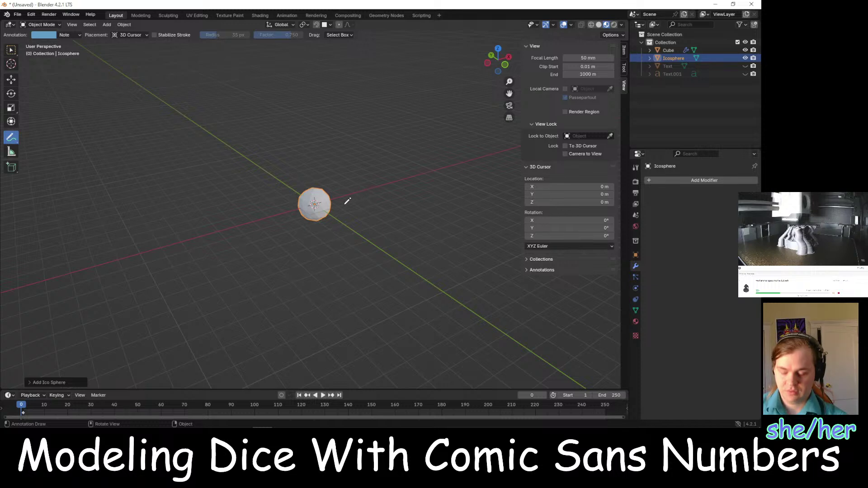
key(g)
click(327, 202)
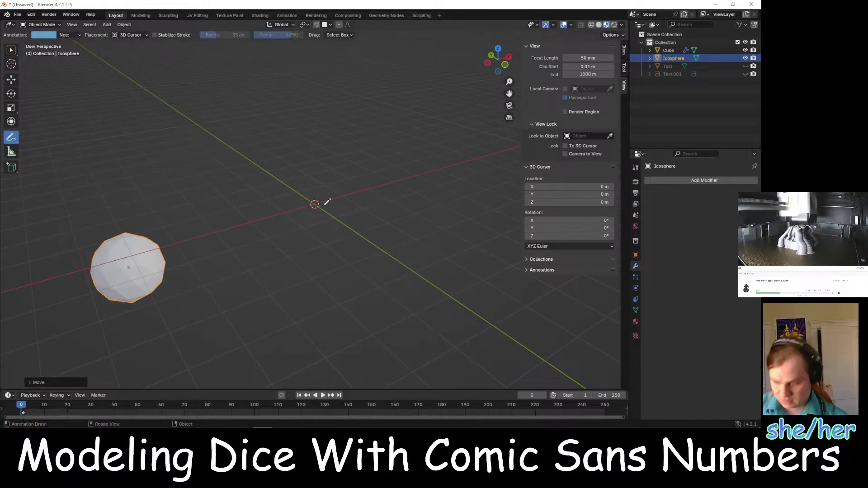
Put the ico sphere in Edit Mode and add a Bevel modifier to it
key(Tab)
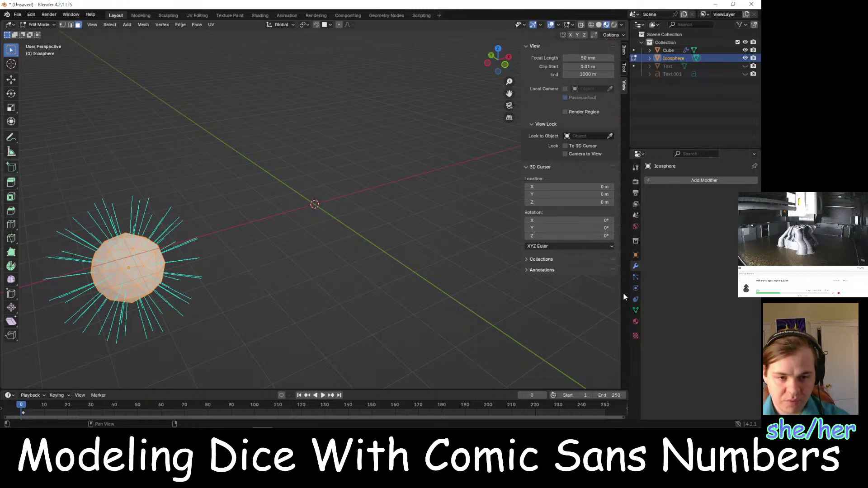
click(711, 180)
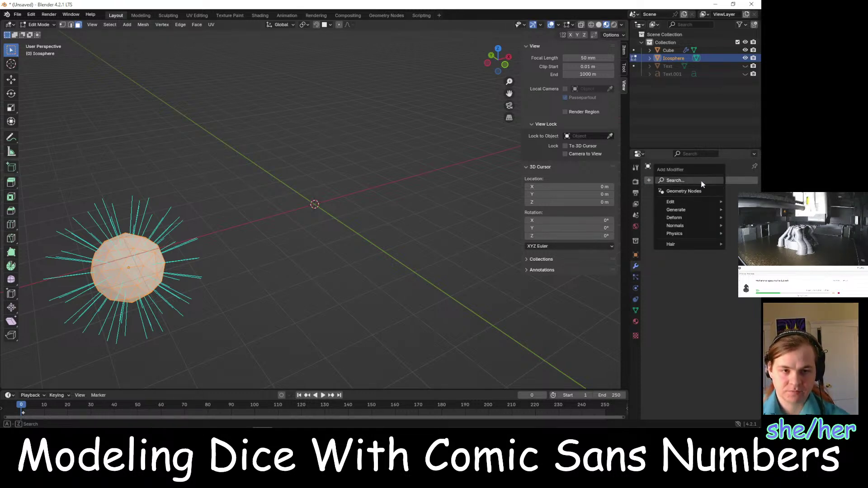
click(701, 180)
text(bev)
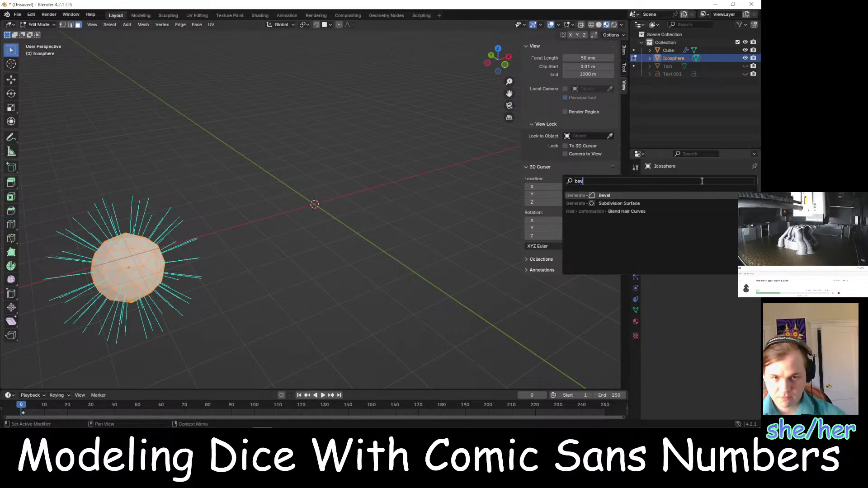
key(Return)
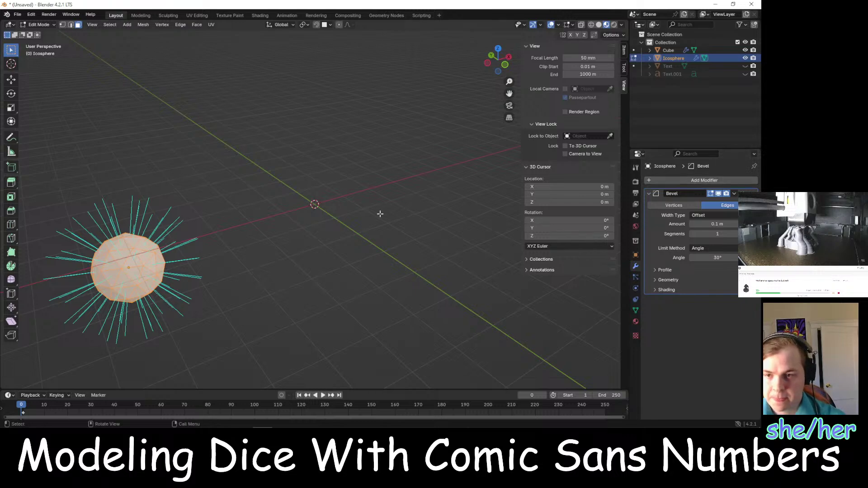
Raise the ico sphere's Bevel modifier to 5 segments
middle_drag(379, 213, 306, 229)
scroll(307, 229, up, 5)
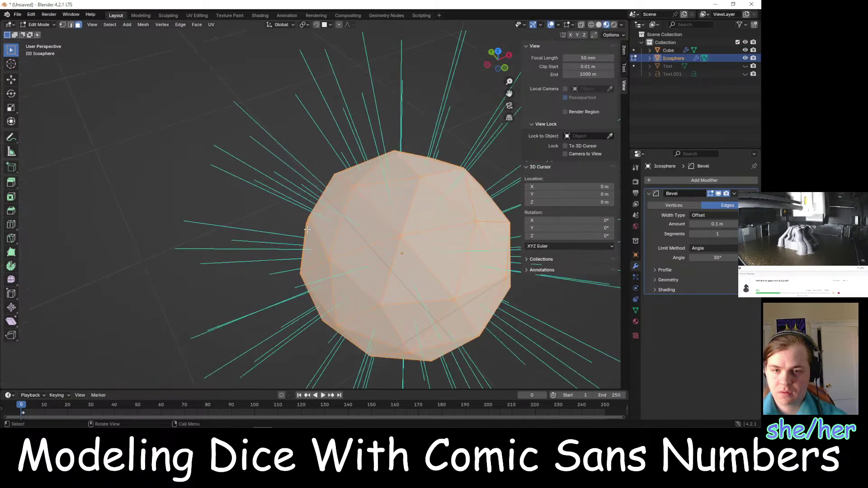
shift+middle_drag(504, 243, 367, 184)
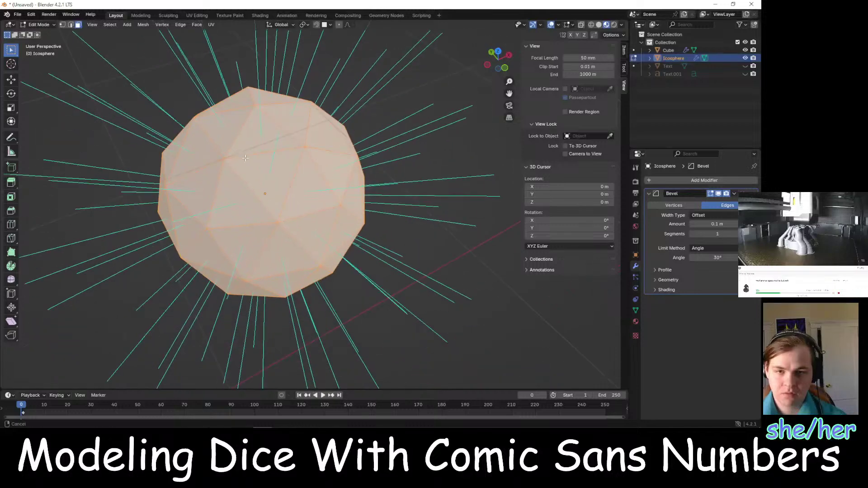
scroll(367, 183, down, 2)
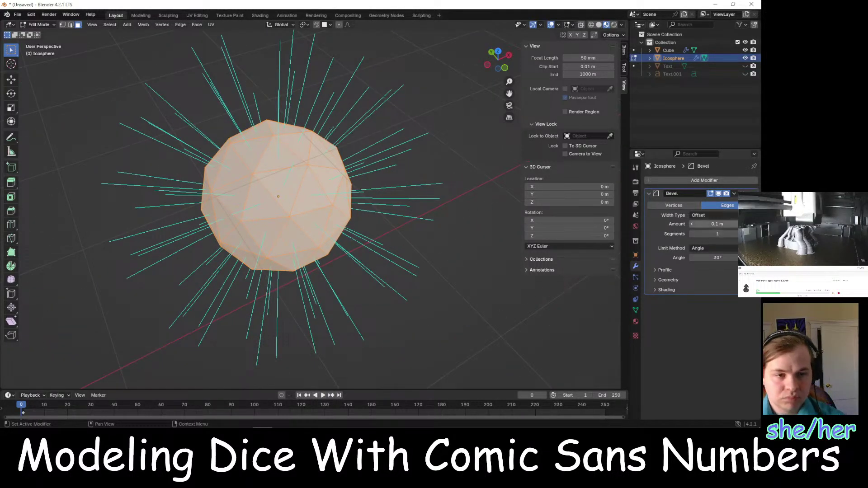
click(741, 233)
click(741, 234)
click(742, 234)
click(741, 233)
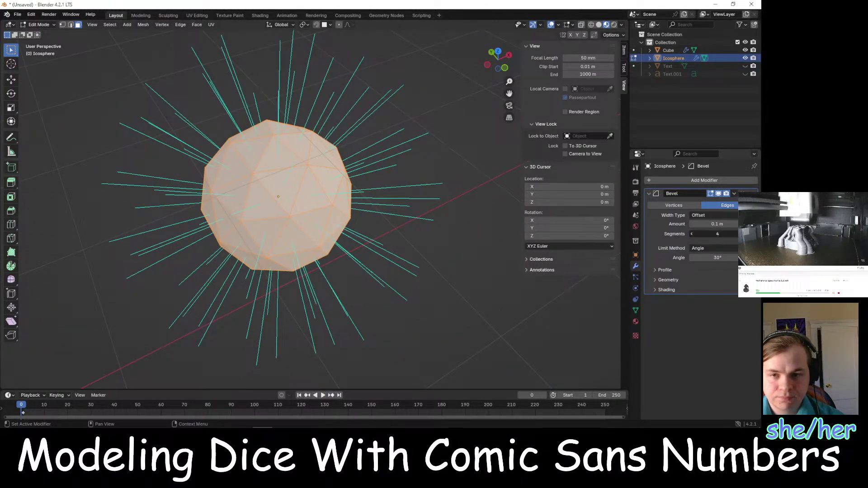
Clear the selection, pick a single triangular face, and examine the sphere's edges for the bevel
scroll(336, 213, up, 2)
scroll(336, 212, up, 3)
click(477, 221)
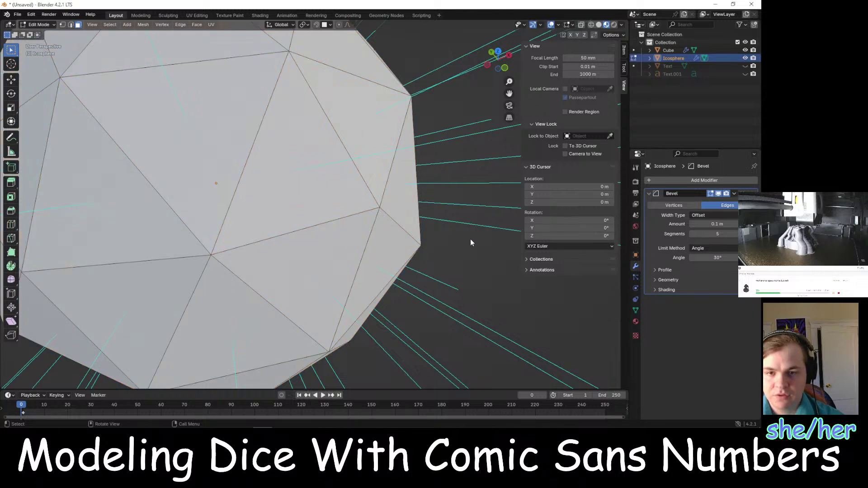
click(316, 200)
scroll(326, 201, down, 4)
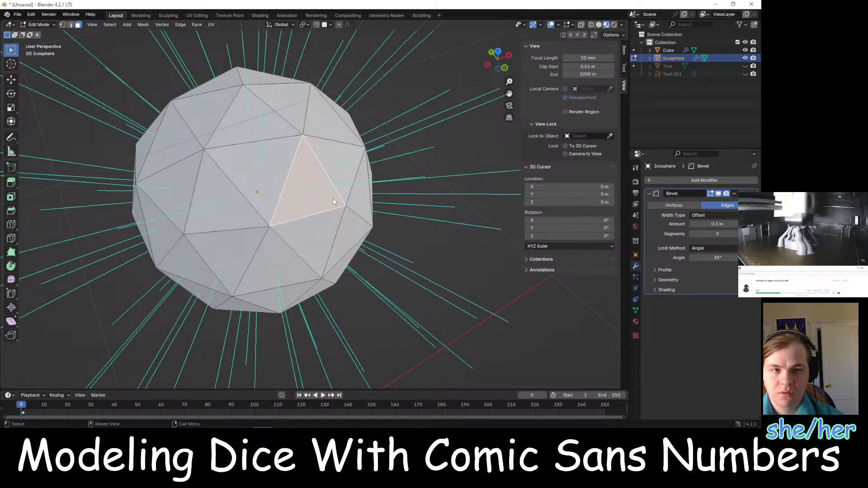
Try the Width type and the Vertices mode of the bevel, and return it to Offset and Edges
click(707, 215)
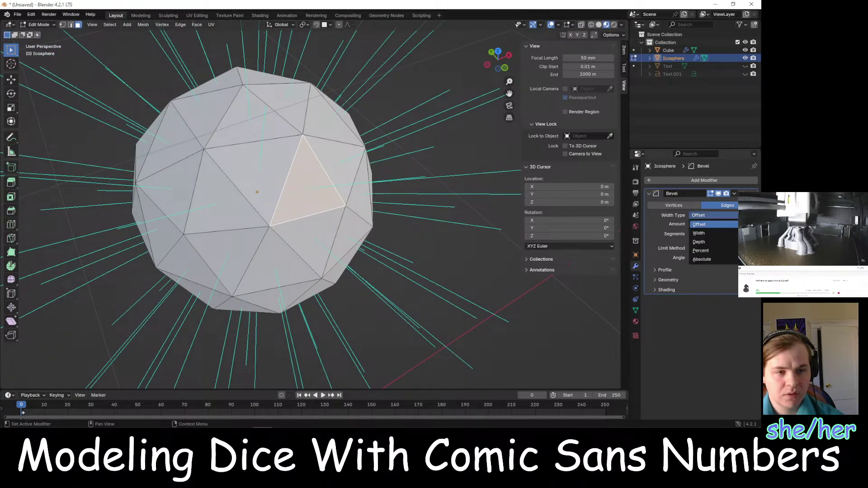
click(736, 234)
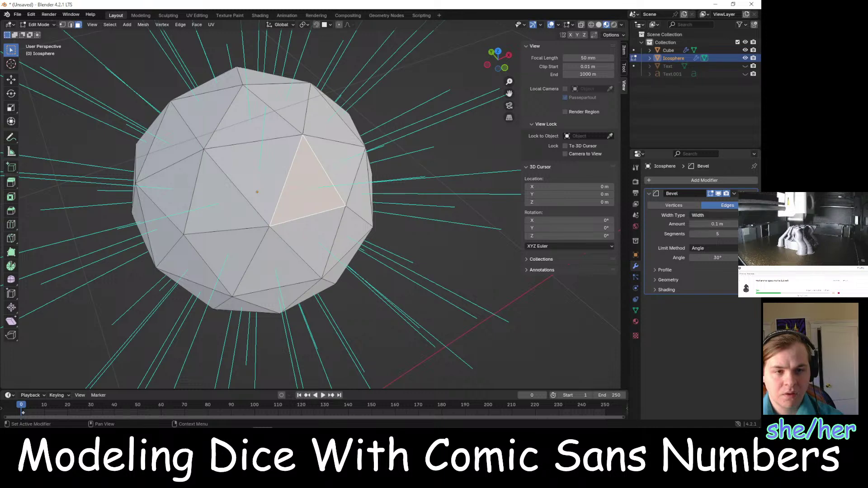
click(736, 216)
click(727, 223)
click(671, 205)
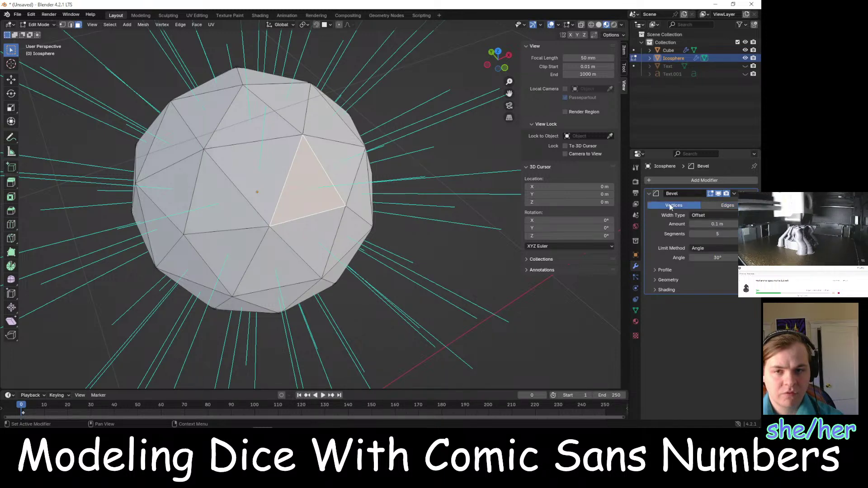
click(702, 203)
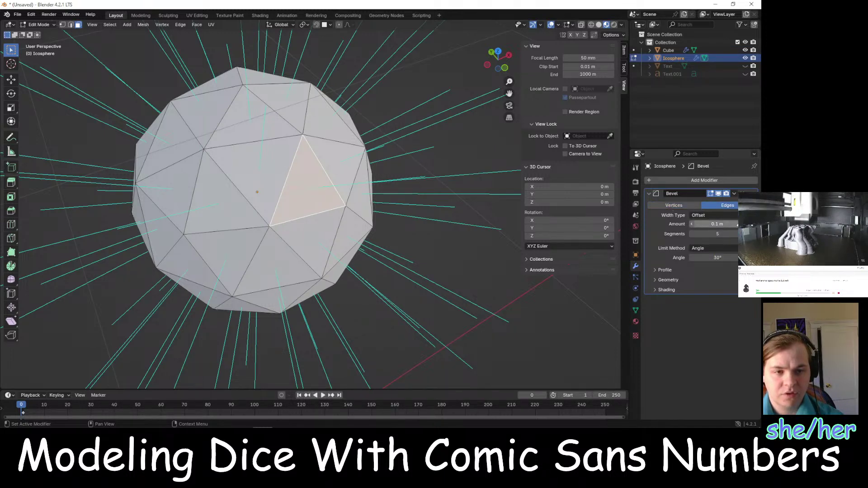
Try a bevel amount of 1 m on the ico sphere, and undo the face selection
click(714, 224)
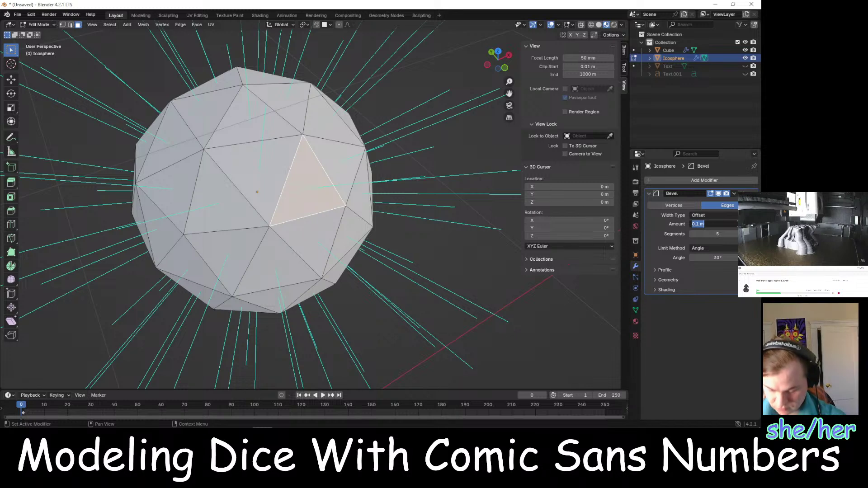
text(1)
key(Return)
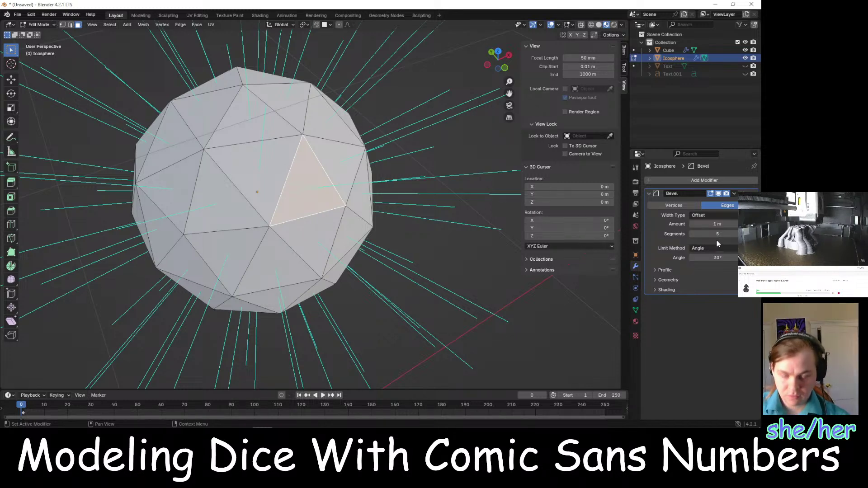
key(ctrl+z)
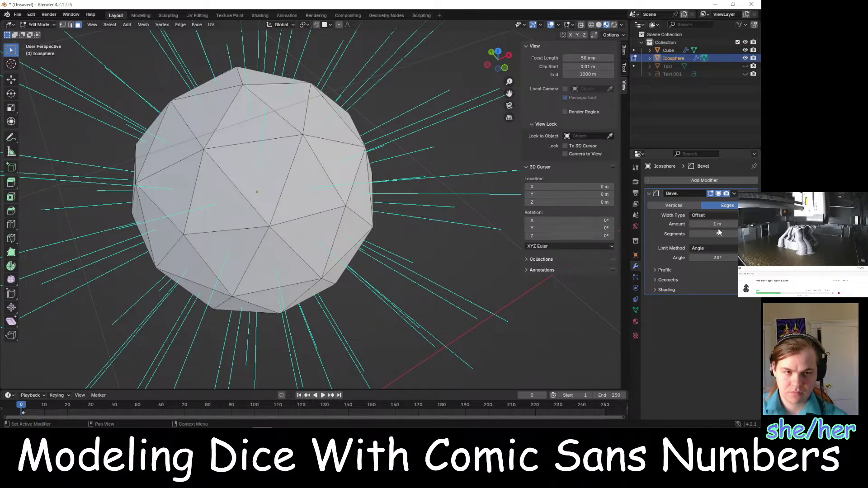
click(719, 226)
click(615, 292)
Select the whole ico sphere mesh and set the bevel amount to 0.1 m
key(a)
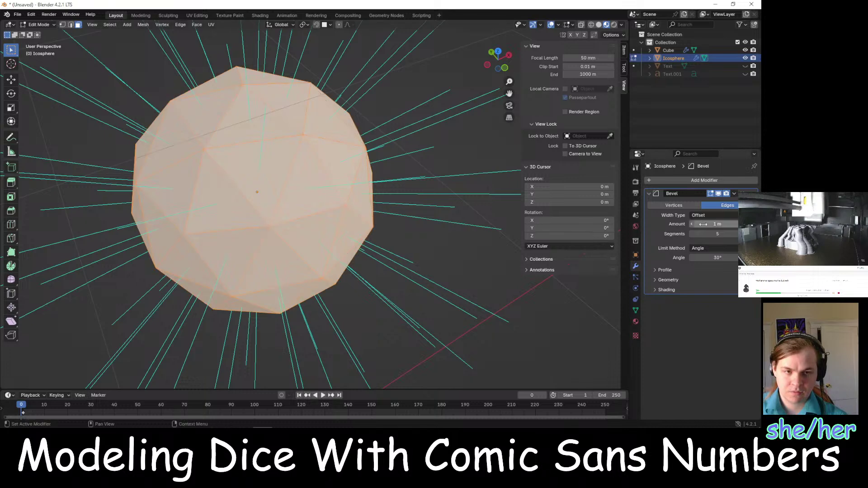
click(700, 224)
text(.)
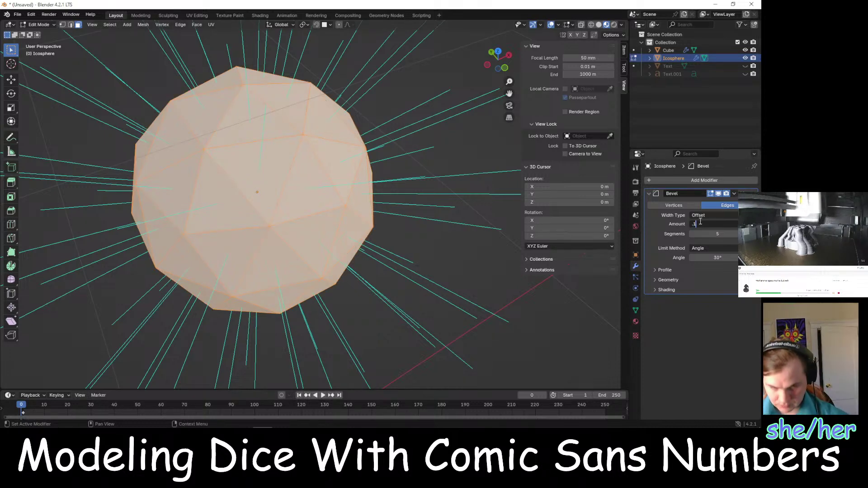
text(1)
key(Return)
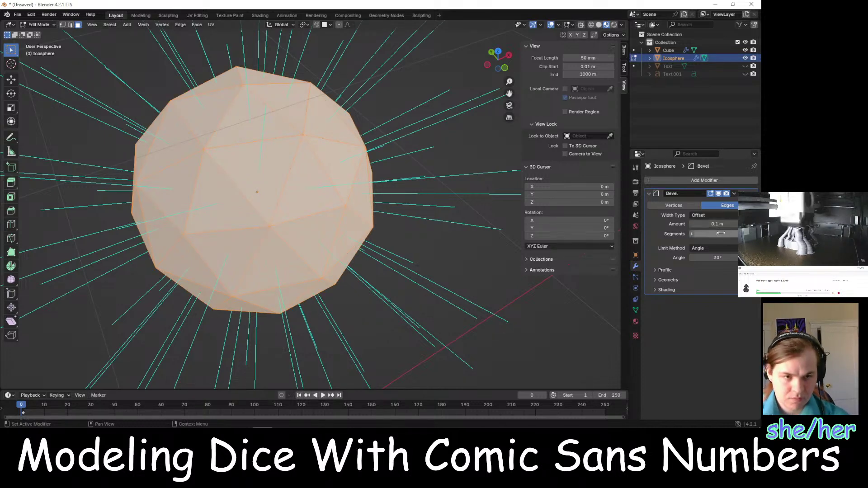
Set the Bevel modifier's angle limit to 100°
click(732, 257)
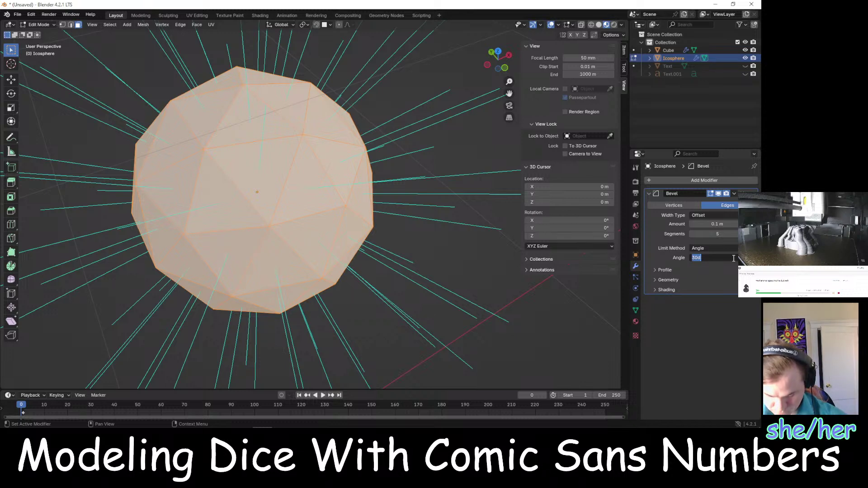
key(Home)
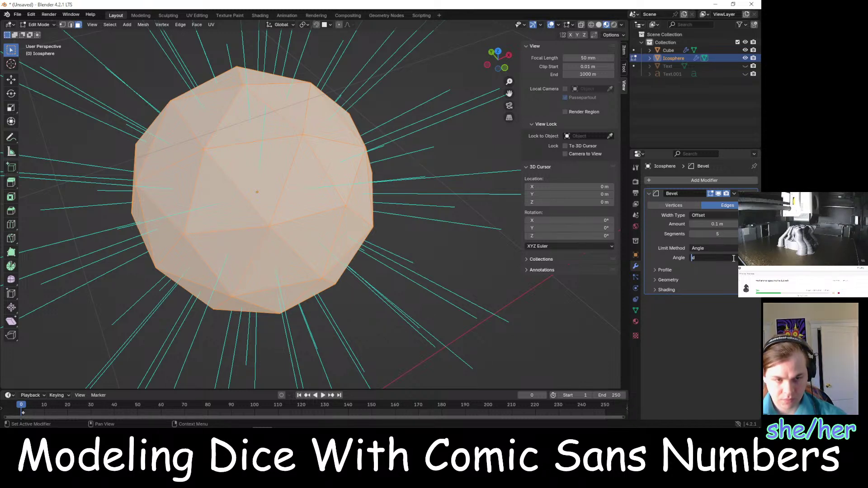
key(Return)
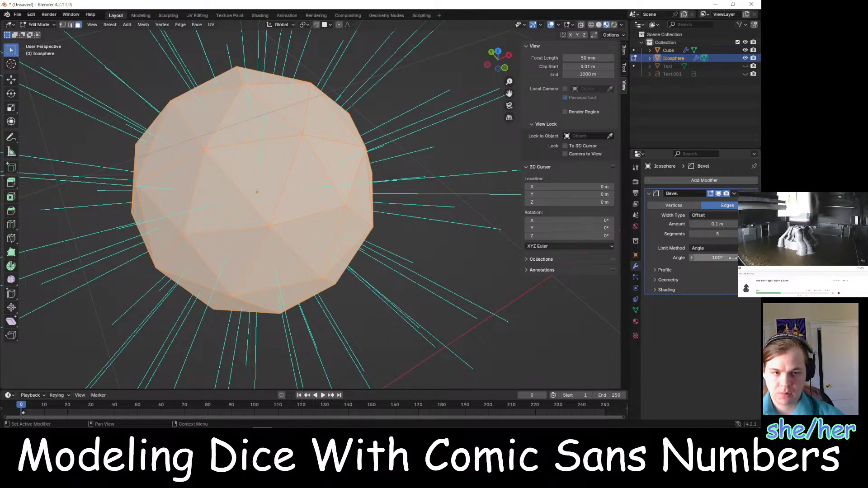
Raise the ico sphere's bevel to 16 segments and check the faces
click(727, 233)
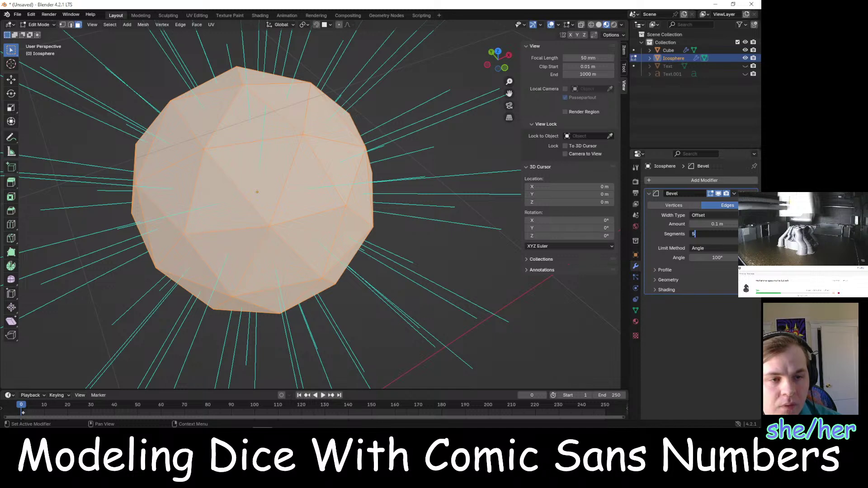
key(Return)
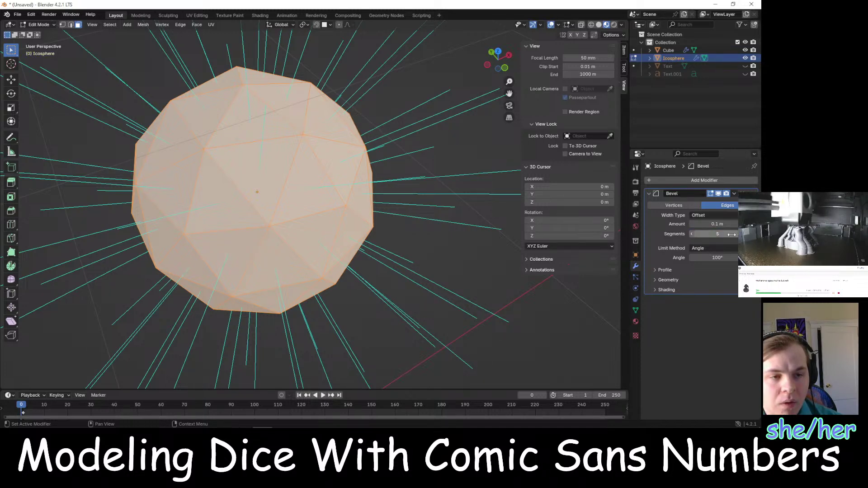
drag(723, 234, 705, 233)
scroll(492, 208, up, 2)
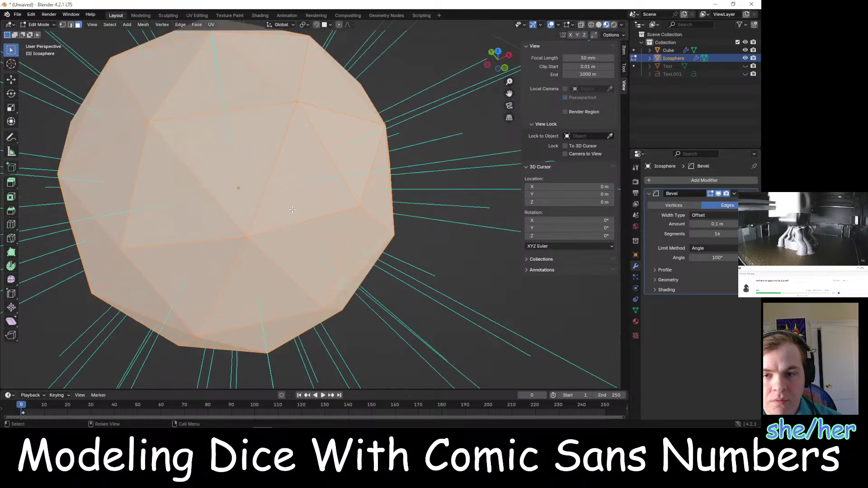
scroll(479, 203, down, 2)
Deselect the whole mesh, switch the viewport to wireframe shading, and examine the sphere's edges up close
key(alt+a)
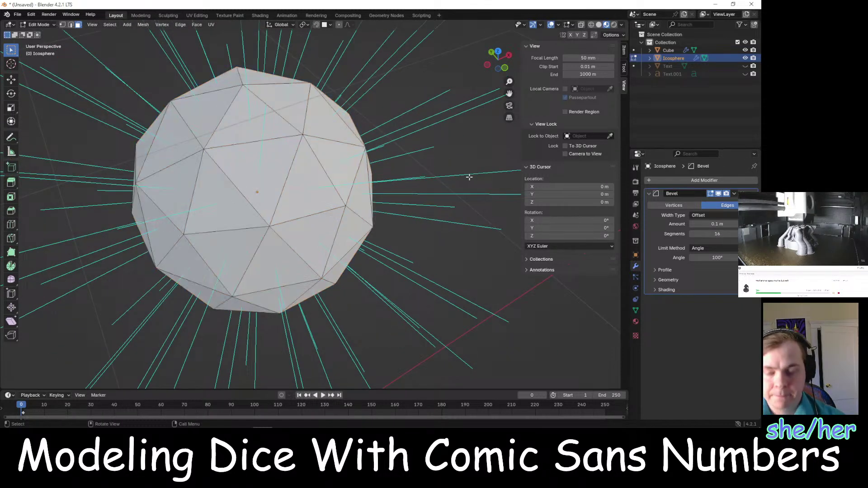
key(z)
click(418, 174)
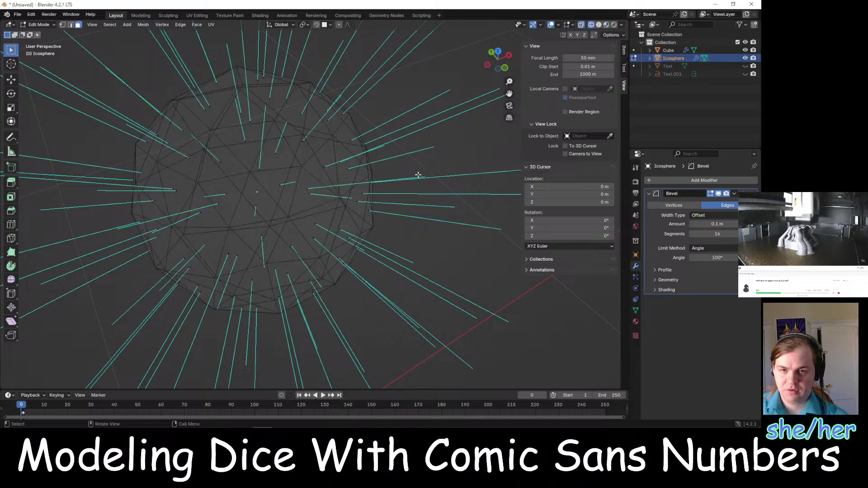
scroll(427, 173, up, 5)
middle_drag(441, 178, 538, 159)
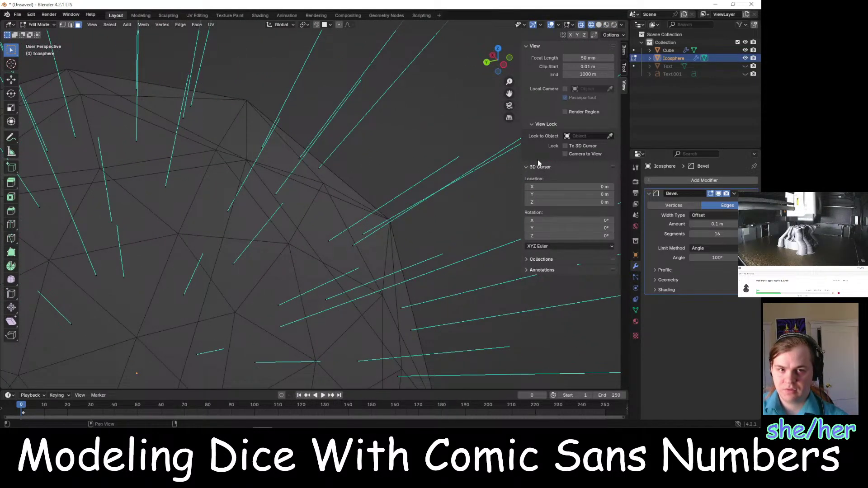
Try the Width option for the bevel's width type, and set the type to Depth
click(715, 216)
click(711, 233)
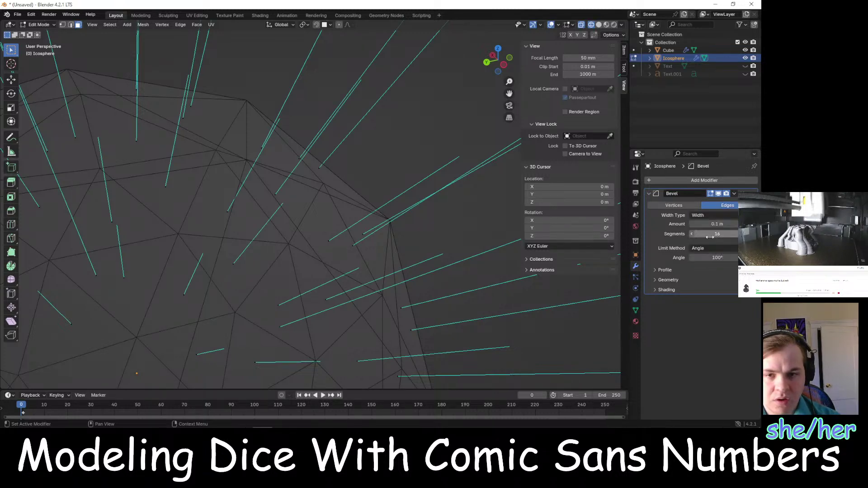
click(716, 216)
click(710, 242)
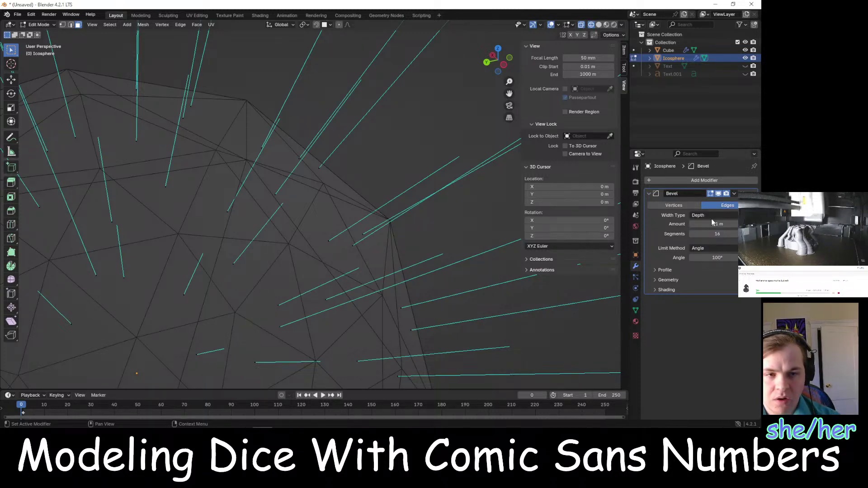
Try the Percent and Absolute width types for the bevel, and set the width type to Offset
click(711, 218)
click(711, 250)
click(709, 216)
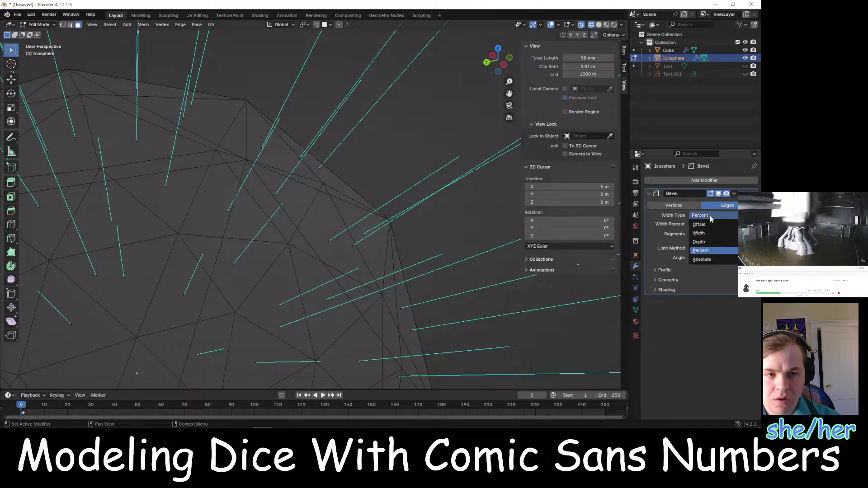
click(711, 259)
click(704, 216)
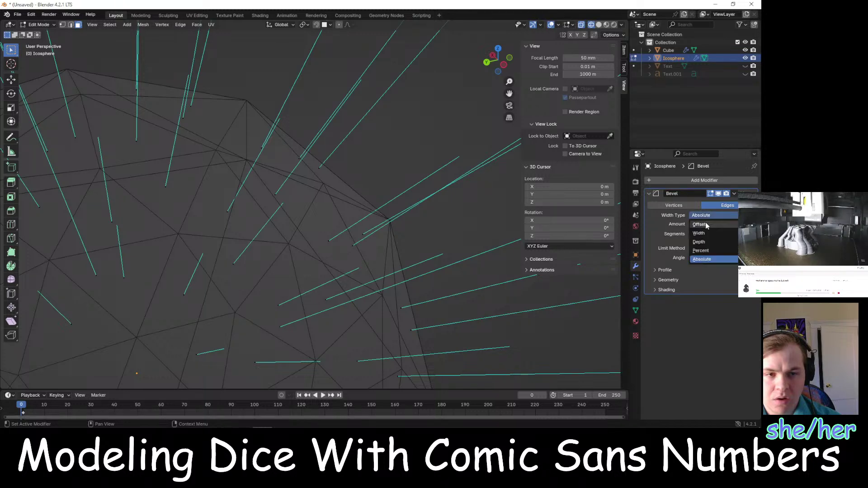
click(705, 223)
Try beveling the ico sphere's vertices, examine the wireframe, and return the bevel to edges
click(686, 207)
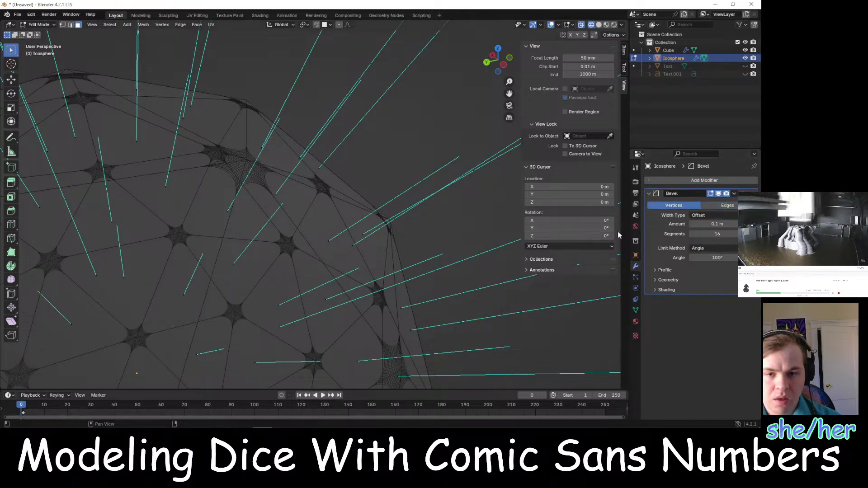
middle_drag(524, 262, 470, 217)
scroll(470, 217, down, 8)
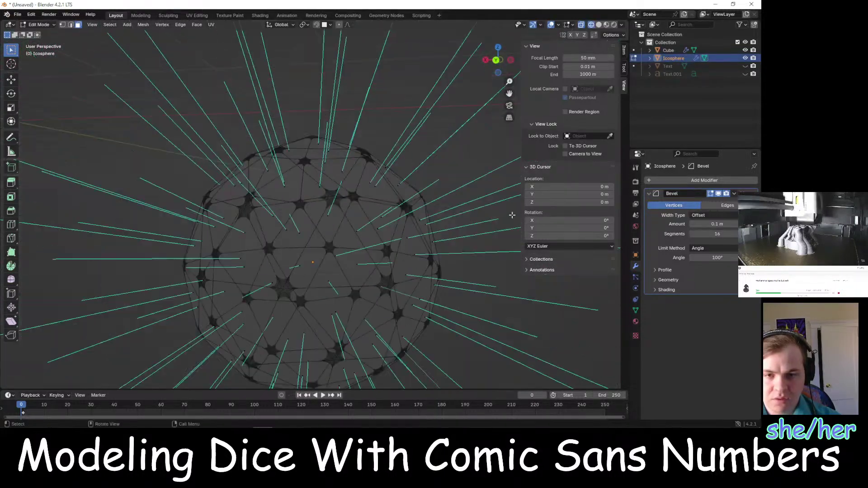
scroll(468, 217, up, 6)
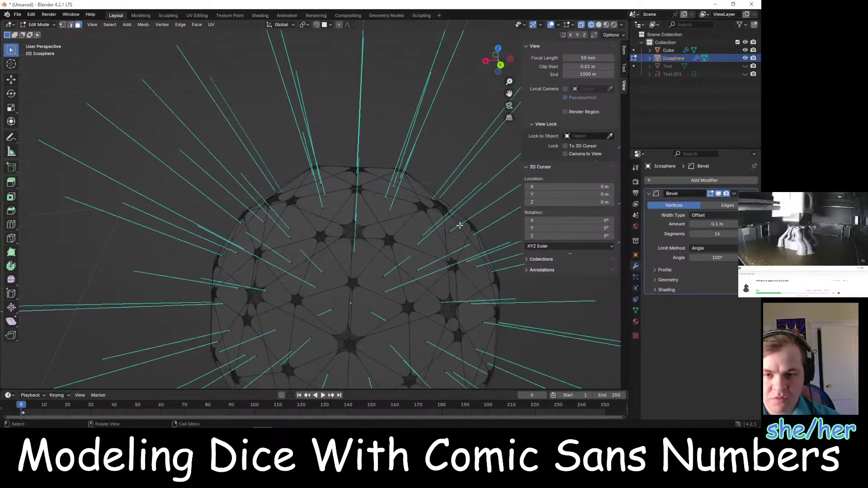
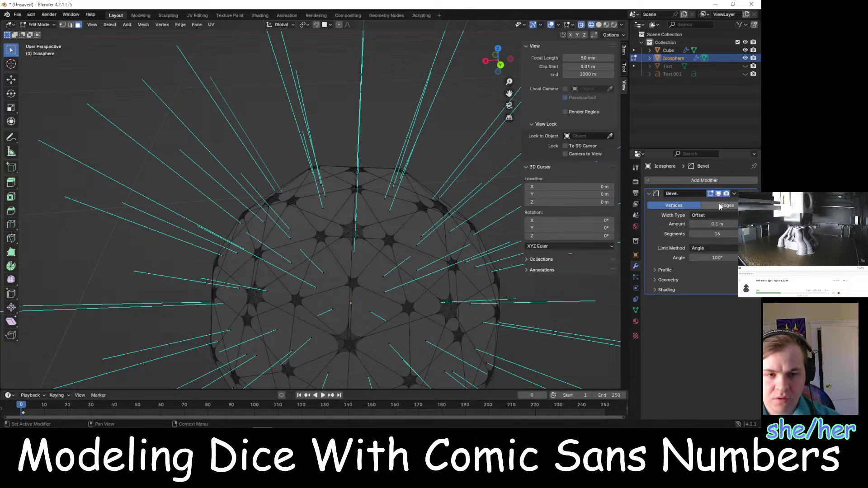
click(721, 206)
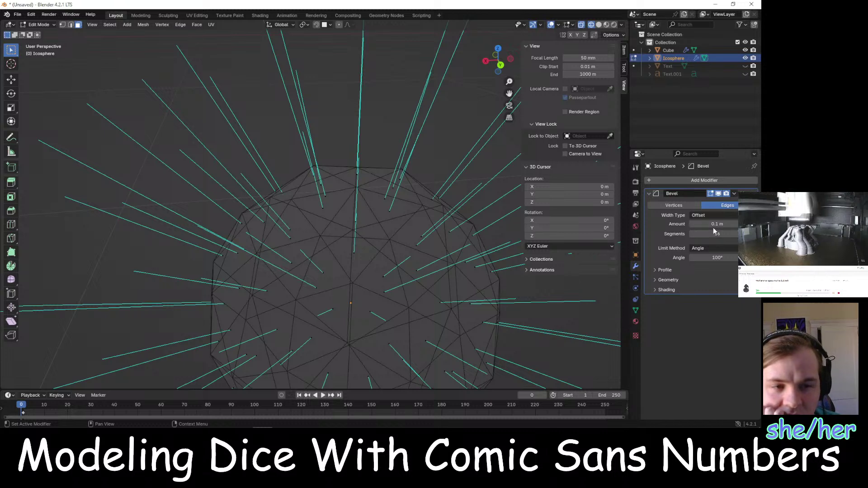
Try the vertex bevel with its amount raised to 0.53 m, then lower the amount and check the mesh
mouse_move(716, 224)
mouse_down()
mouse_move(750, 224)
mouse_move(719, 224)
mouse_up()
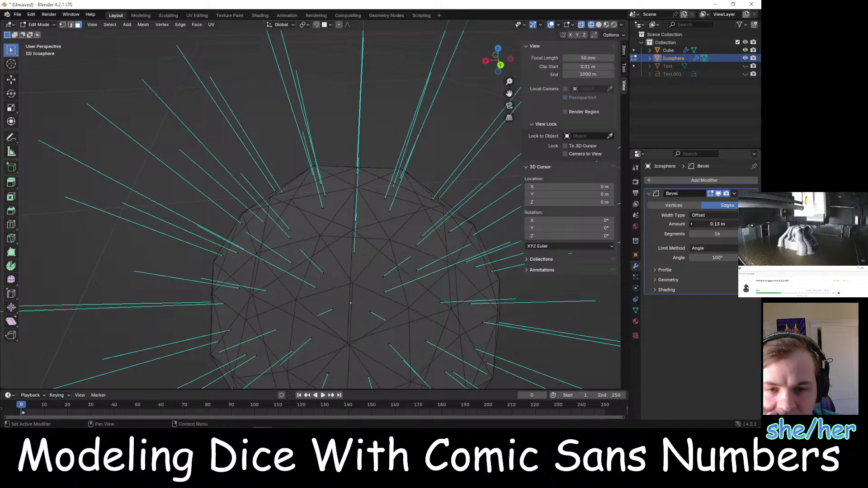
click(696, 205)
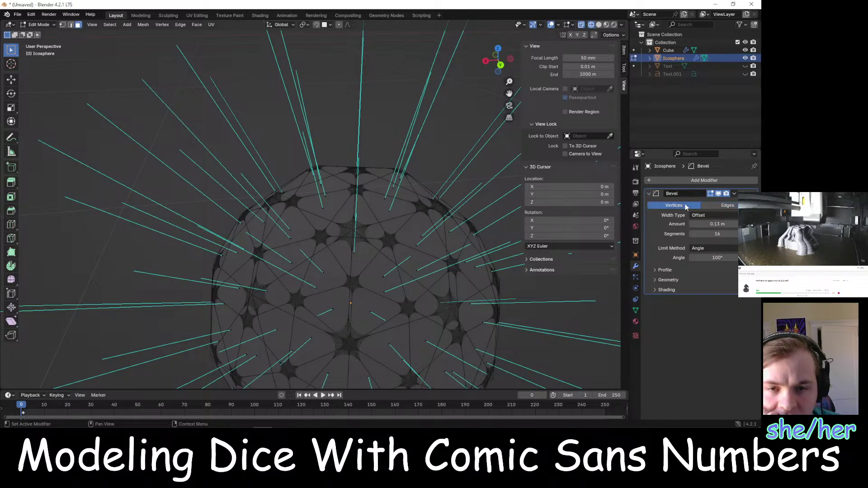
drag(714, 223, 735, 224)
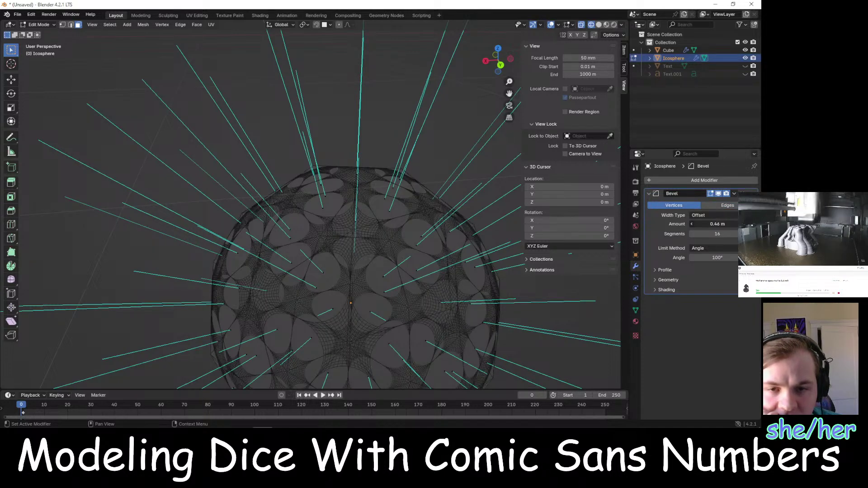
middle_drag(531, 320, 524, 216)
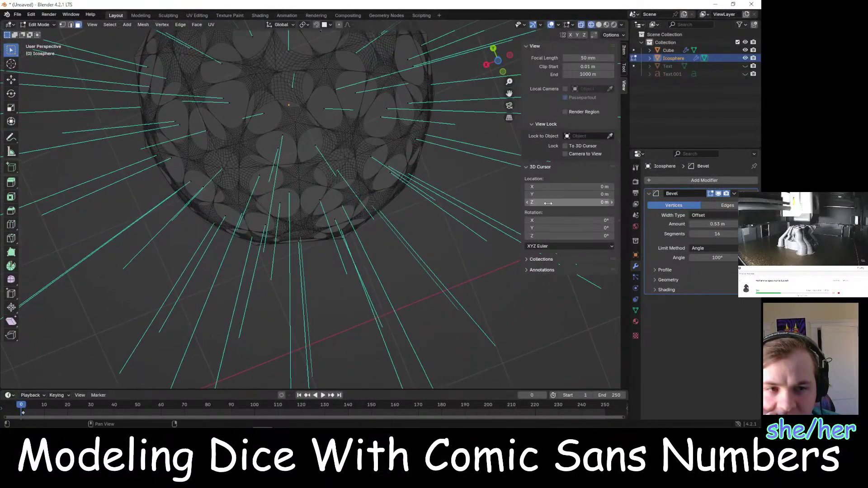
drag(717, 224, 693, 224)
middle_drag(538, 307, 515, 361)
Switch the bevel back to edges with an amount of 0.12 m and inspect the wireframe up close
click(725, 205)
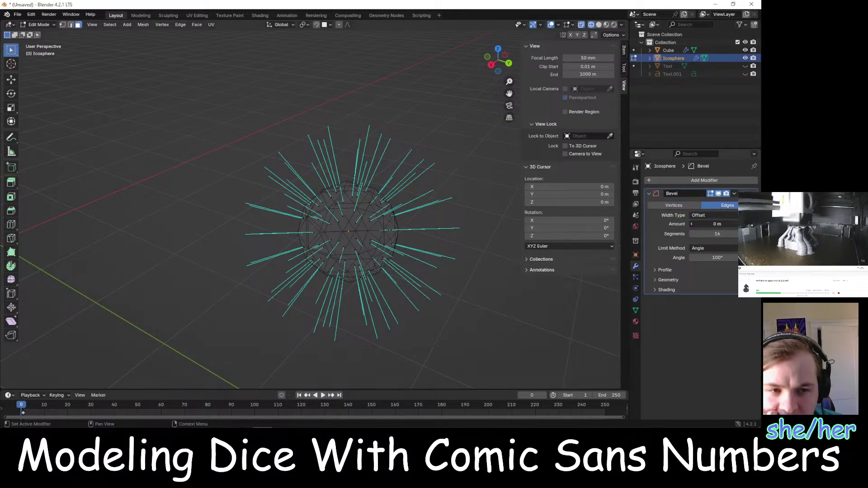
drag(718, 224, 705, 224)
scroll(418, 237, up, 8)
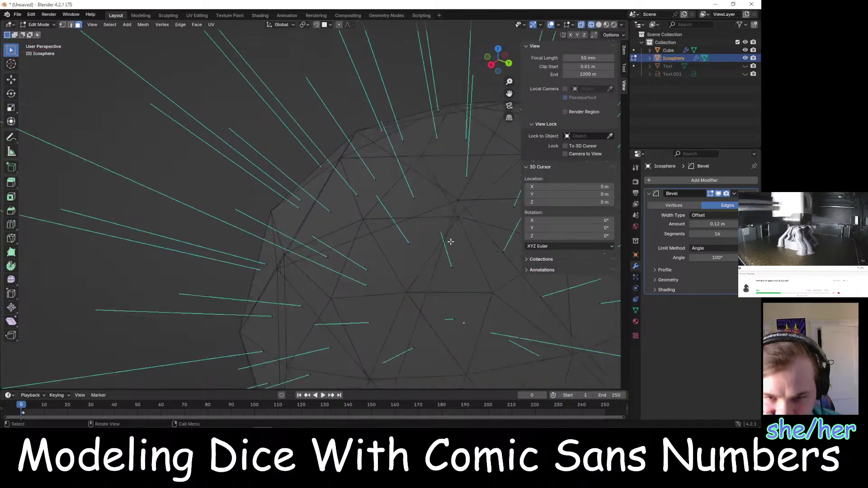
middle_drag(382, 254, 406, 199)
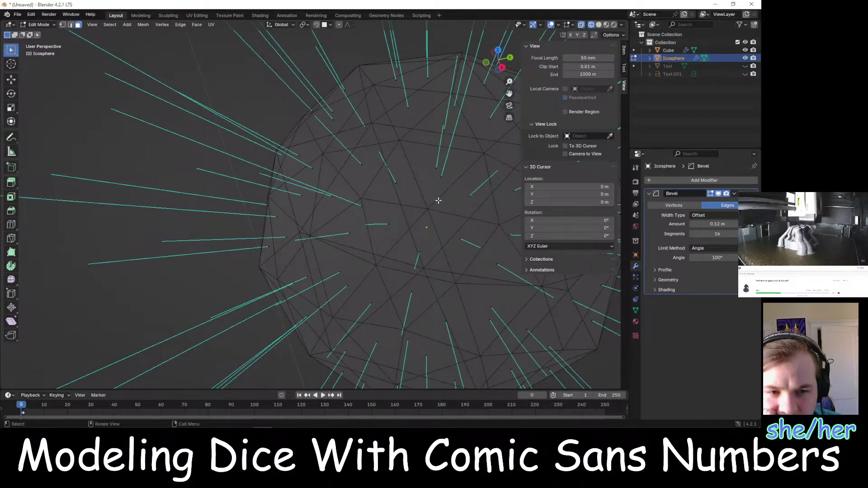
Try the bevel's Patch and Arc outer miters and Cutoff intersections, restoring Sharp and Grid Fill
click(668, 280)
click(712, 291)
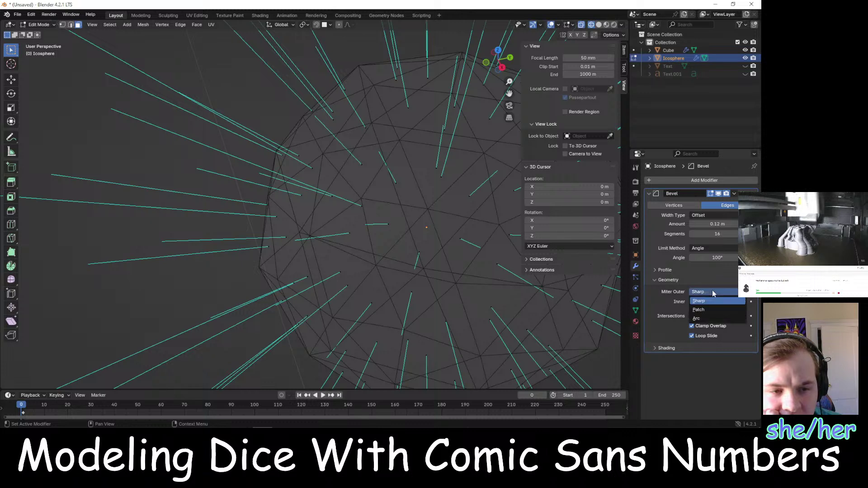
click(710, 309)
click(710, 291)
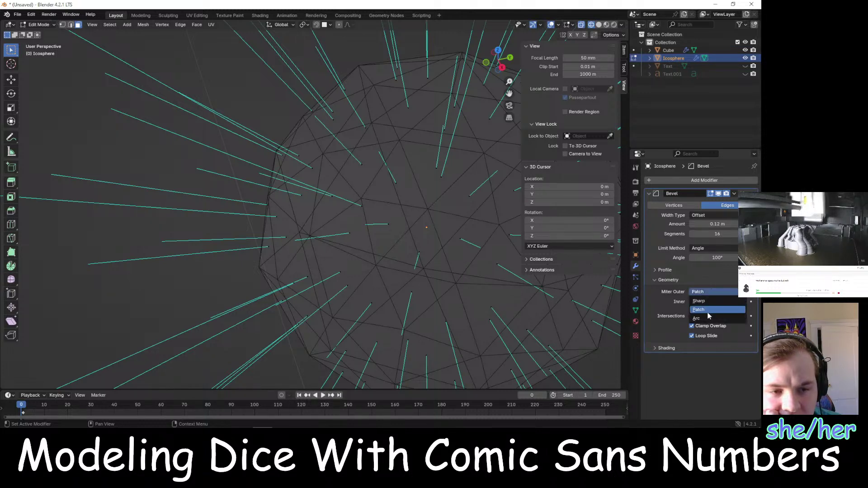
click(708, 318)
click(708, 294)
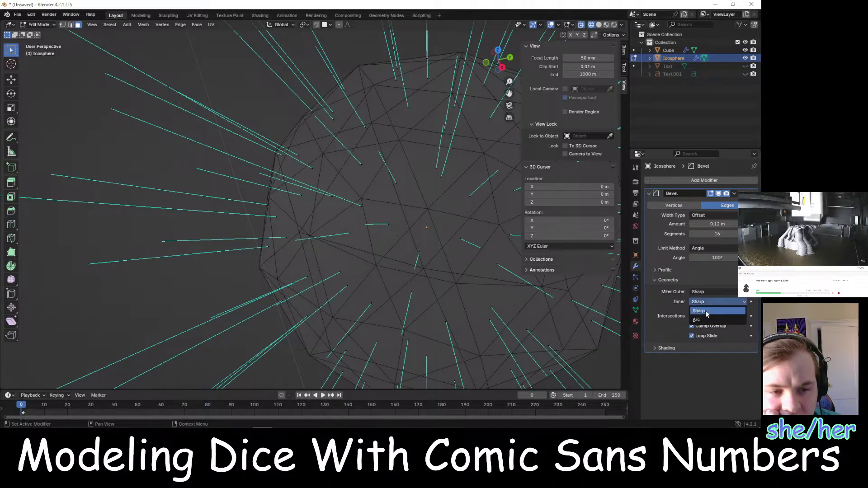
click(706, 313)
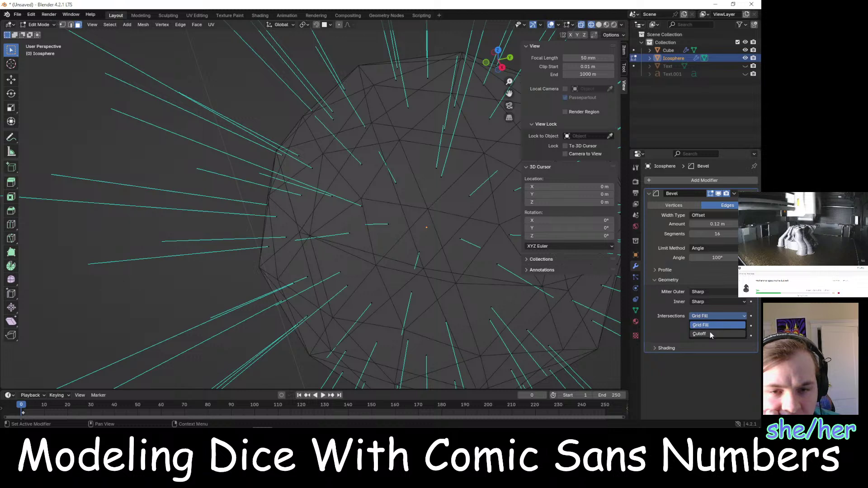
click(710, 334)
click(707, 317)
click(707, 325)
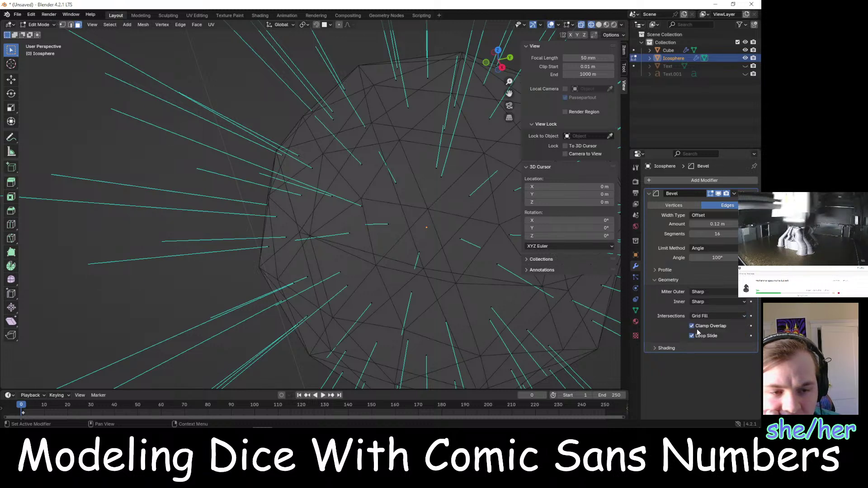
Turn off the bevel's Clamp Overlap and Loop Slide, and set its amount to 0.1 m
click(691, 326)
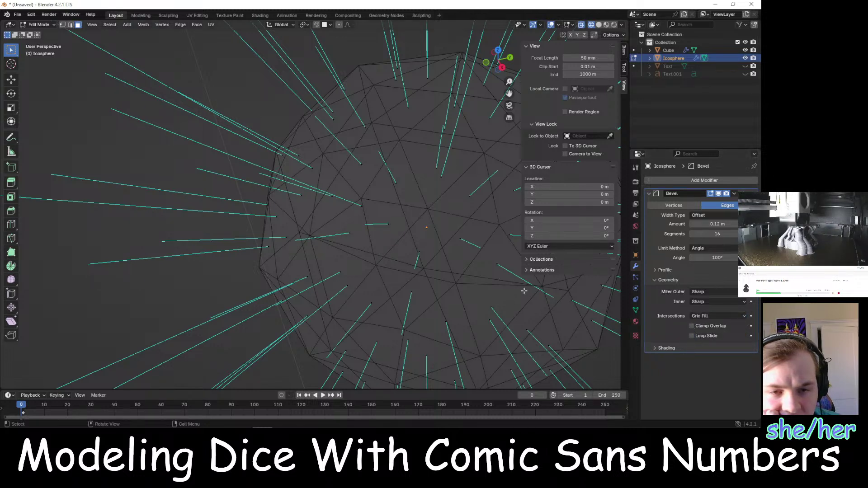
mouse_move(714, 223)
mouse_down()
mouse_move(727, 224)
mouse_move(719, 224)
mouse_up()
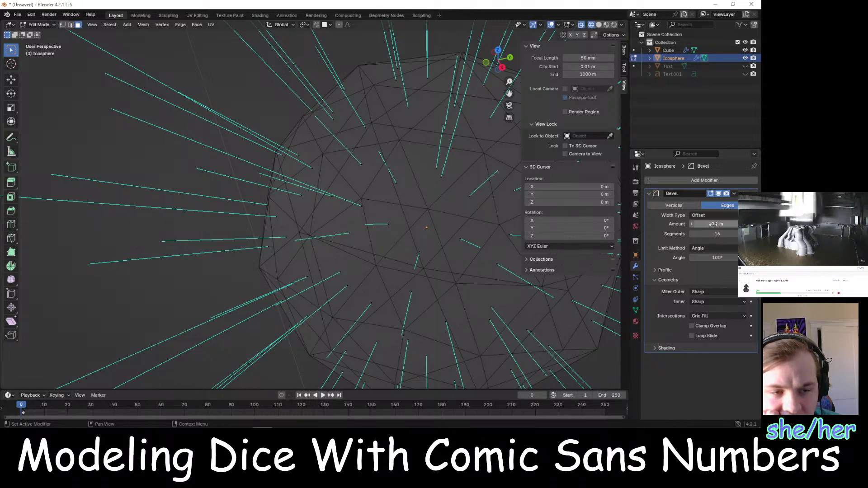
Try the Weight limit method for the bevel, and set the limit method to Vertex Group
click(704, 249)
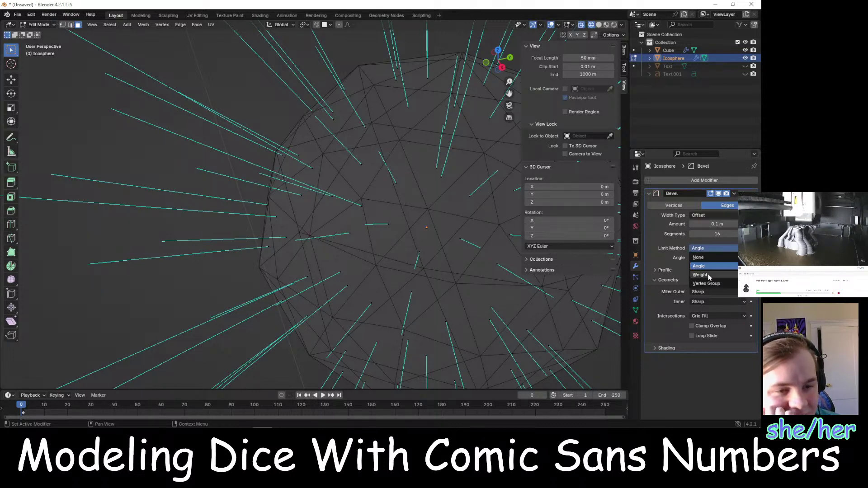
click(701, 276)
click(705, 248)
click(713, 285)
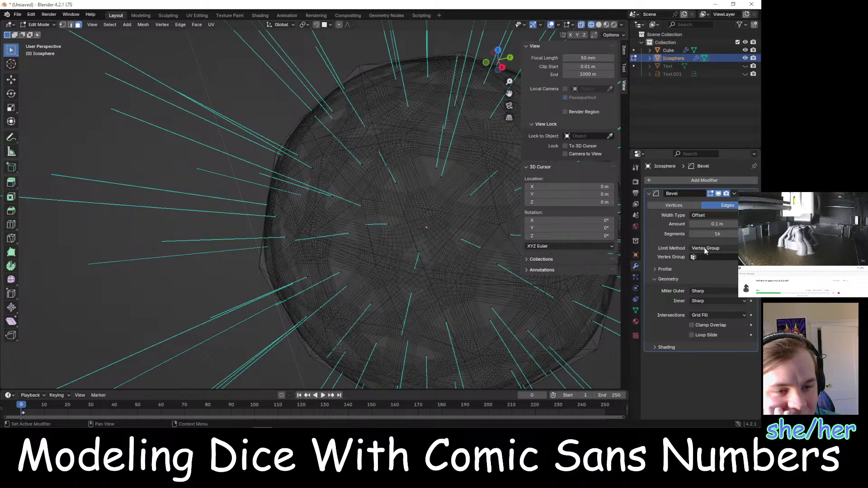
scroll(565, 293, down, 5)
middle_drag(589, 316, 556, 279)
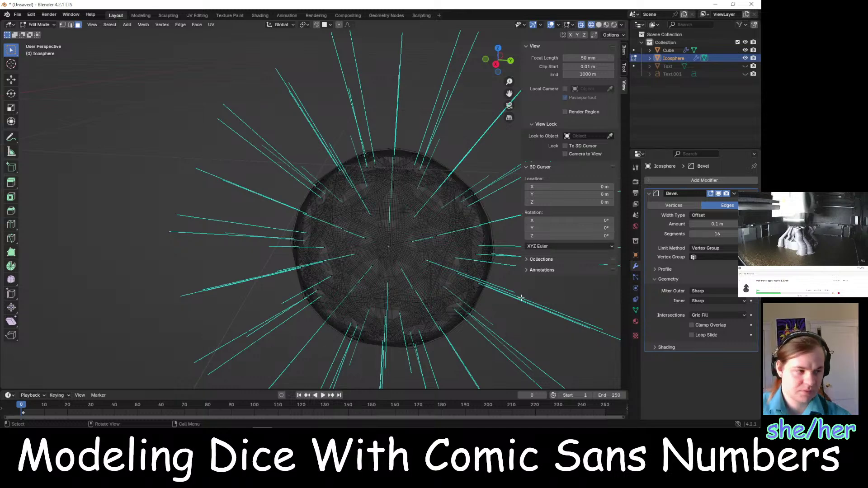
Switch the viewport to Material Preview shading and examine the beveled sphere's surface from several sides
key(z)
click(522, 337)
scroll(503, 316, up, 3)
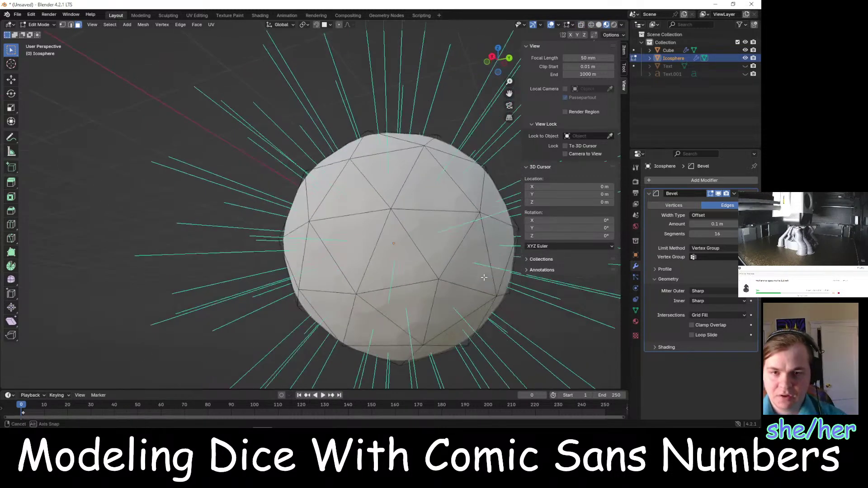
middle_drag(499, 312, 427, 251)
scroll(518, 281, up, 3)
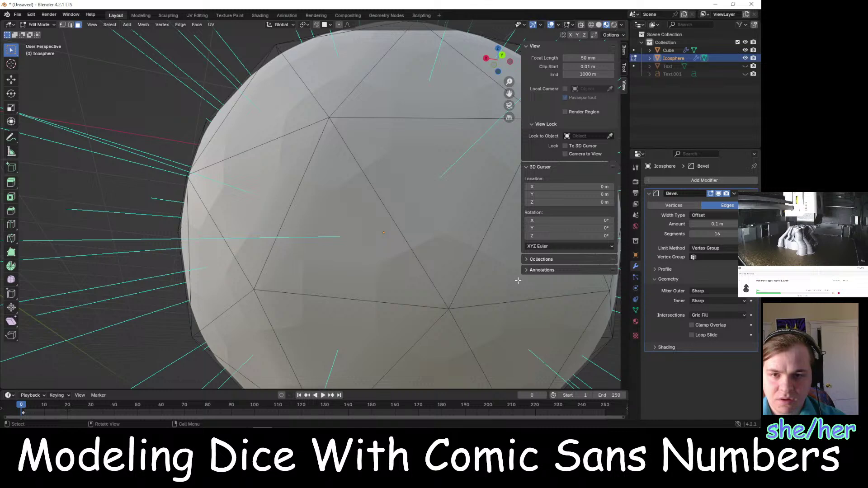
Compare the Weight limit method on the shaded sphere, and return the bevel to Vertex Group
click(714, 248)
click(720, 273)
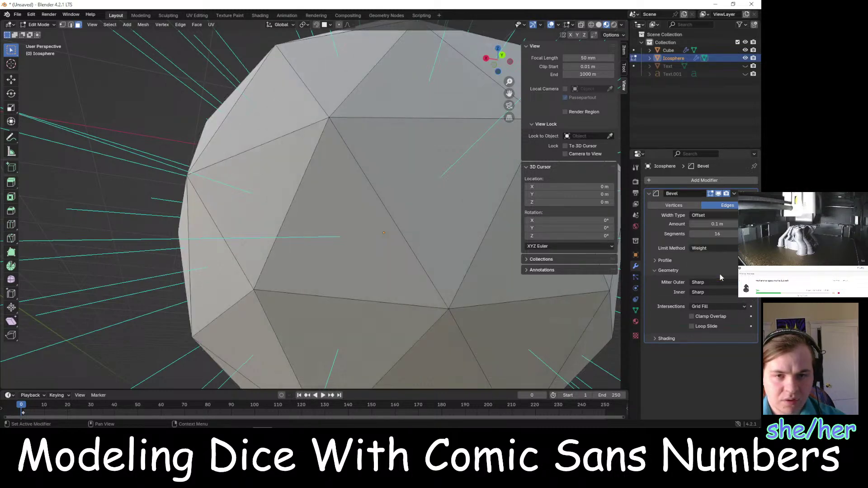
click(717, 248)
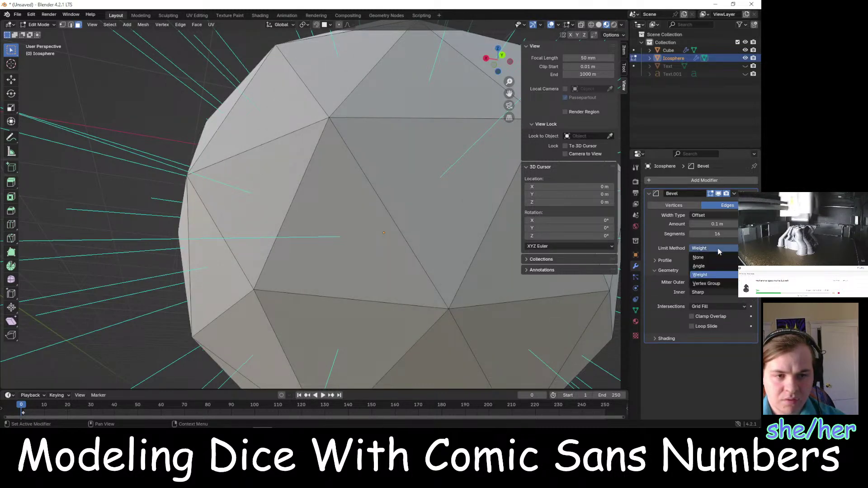
click(721, 283)
scroll(535, 293, down, 4)
middle_drag(466, 258, 492, 280)
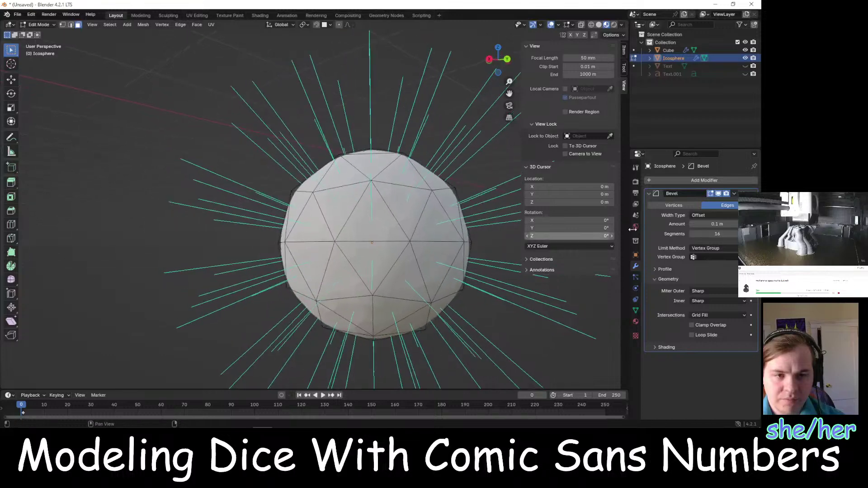
Try the ico sphere's bevel with 1 segment and an amount of 0.02 m
drag(721, 234, 701, 235)
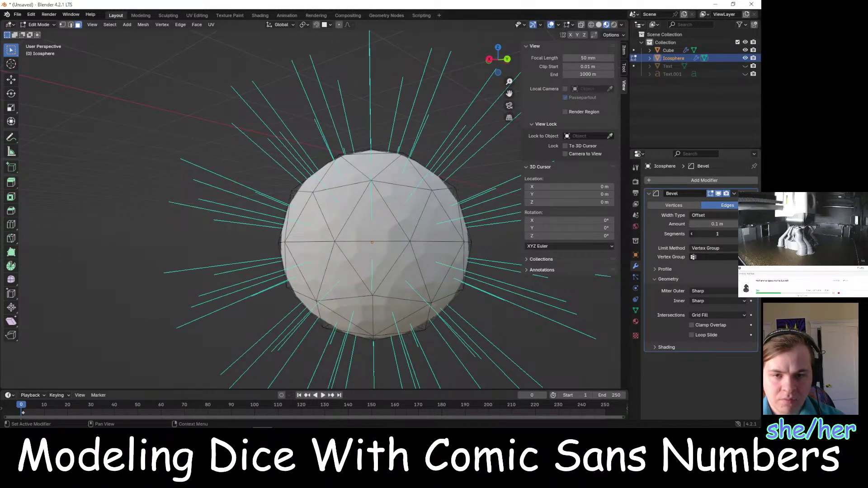
scroll(486, 250, up, 3)
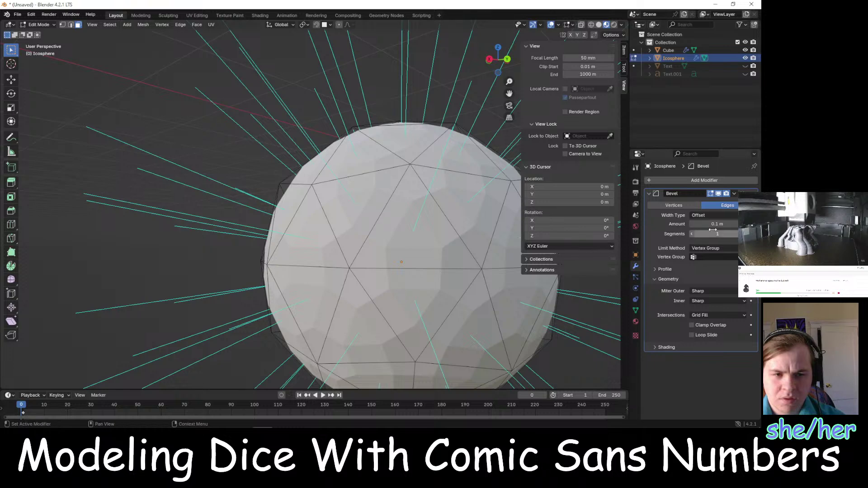
drag(719, 224, 698, 223)
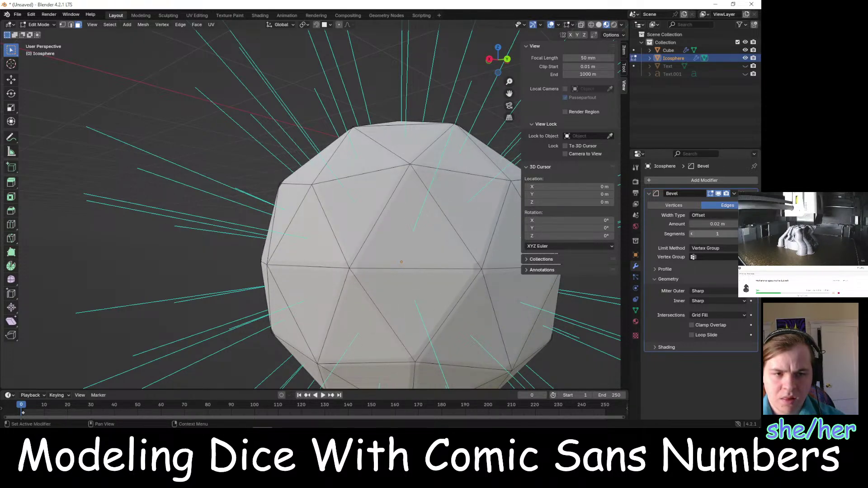
Set the bevel to 4 segments with an amount of 0.04 m and examine the rounded edges
click(744, 234)
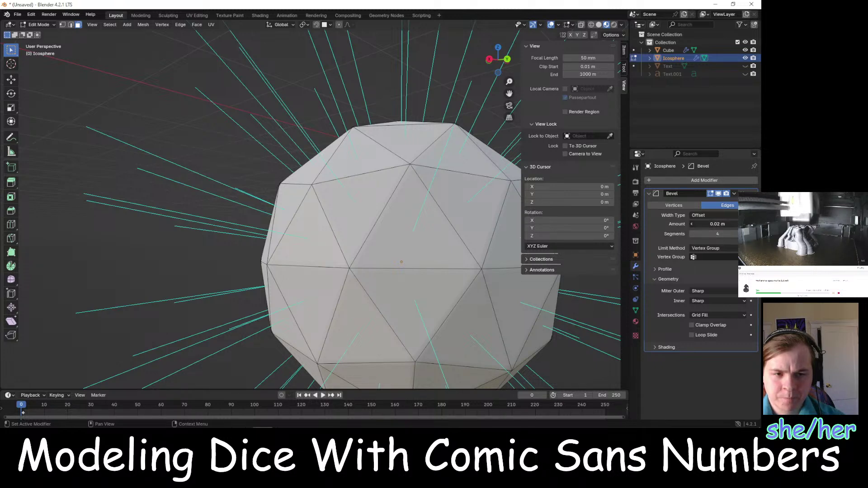
drag(729, 225, 740, 224)
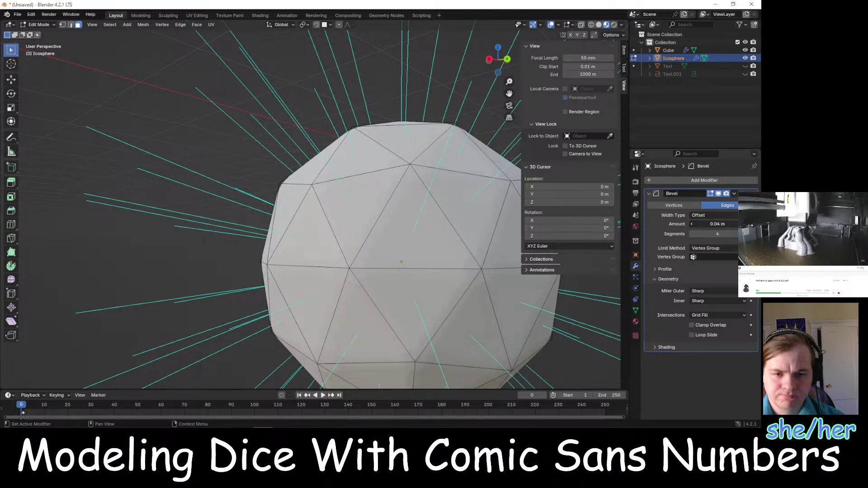
middle_drag(471, 85, 446, 152)
scroll(446, 153, up, 5)
scroll(461, 113, down, 6)
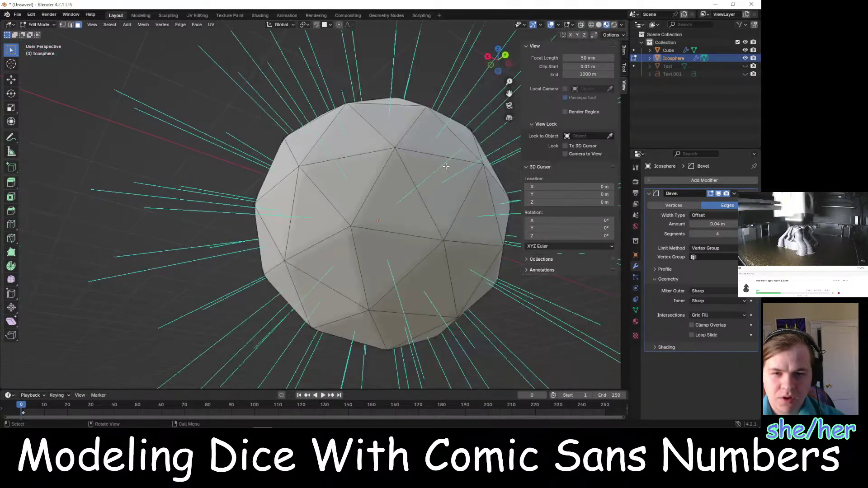
Activate the Move tool and switch the viewport to Wireframe shading to inspect the ico sphere's bevel geometry
click(11, 80)
middle_drag(216, 95, 362, 139)
scroll(361, 139, up, 4)
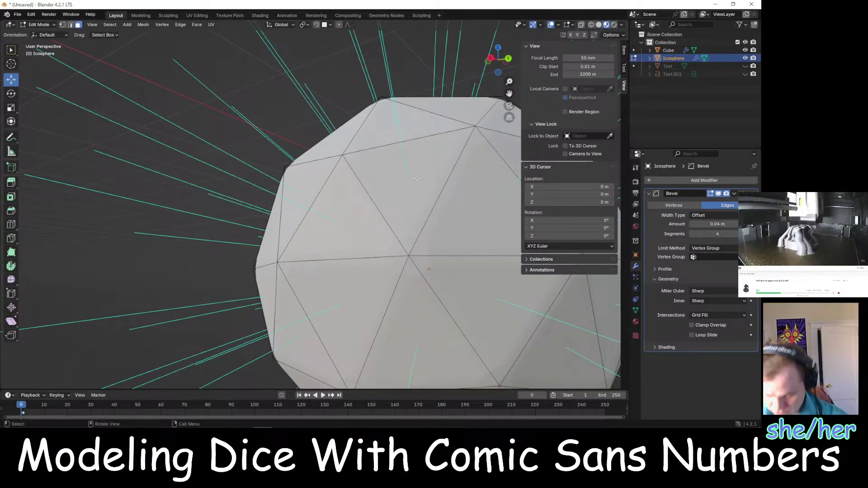
key(z)
click(353, 178)
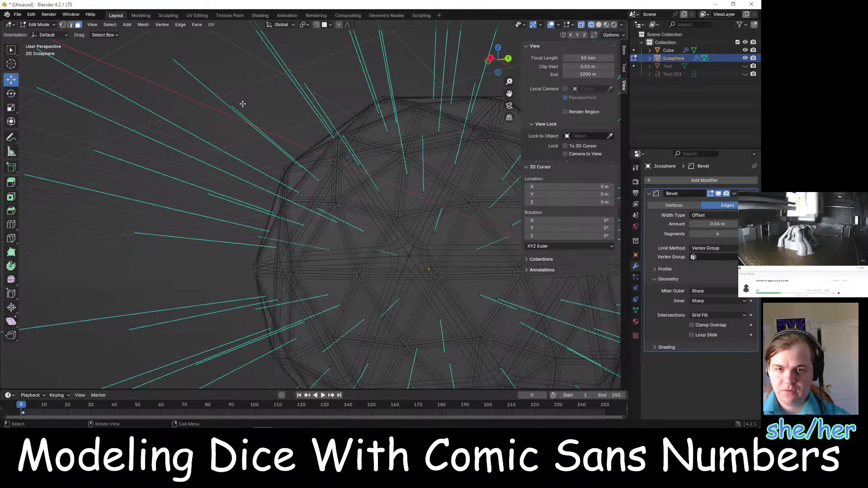
middle_drag(243, 104, 273, 228)
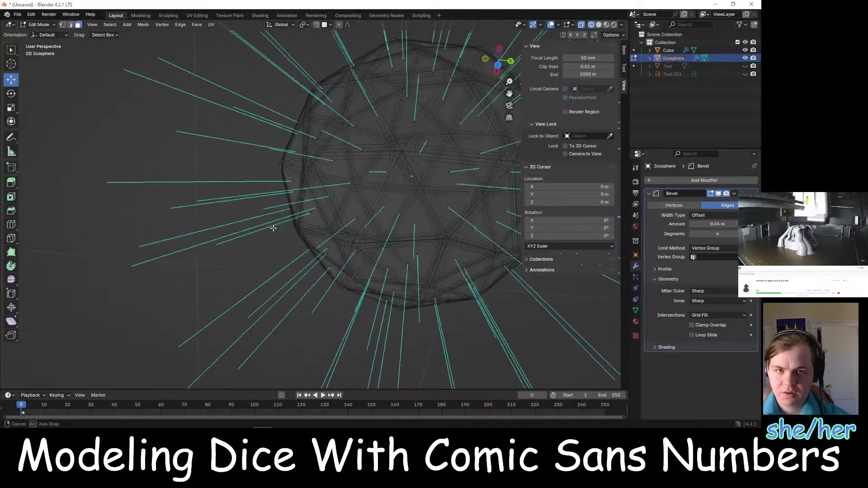
Turn off the face normals display in the mesh overlays and inspect the ico sphere's wireframe
click(573, 25)
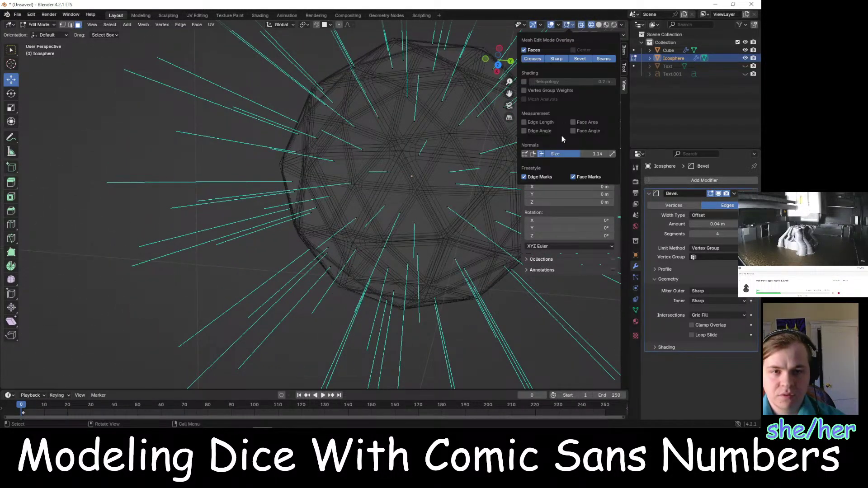
click(541, 154)
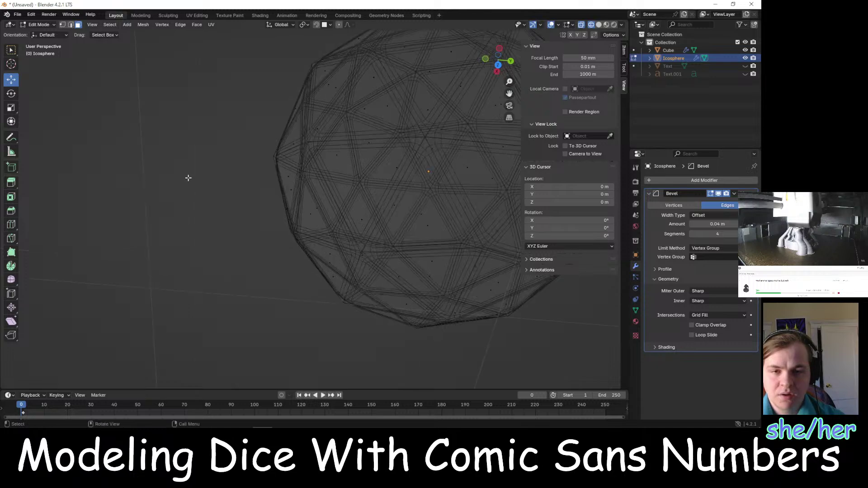
middle_drag(188, 177, 256, 215)
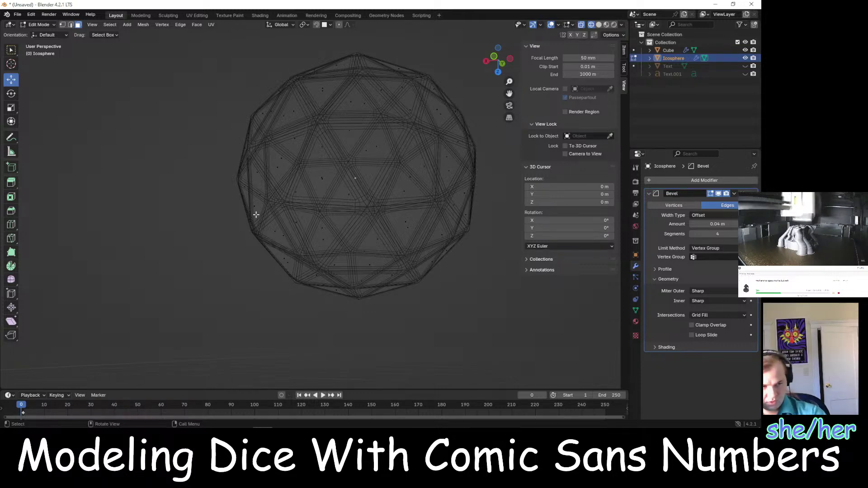
Switch to Firefox and run an image search for "mtg spindown" in a new tab
mouse_move(281, 420)
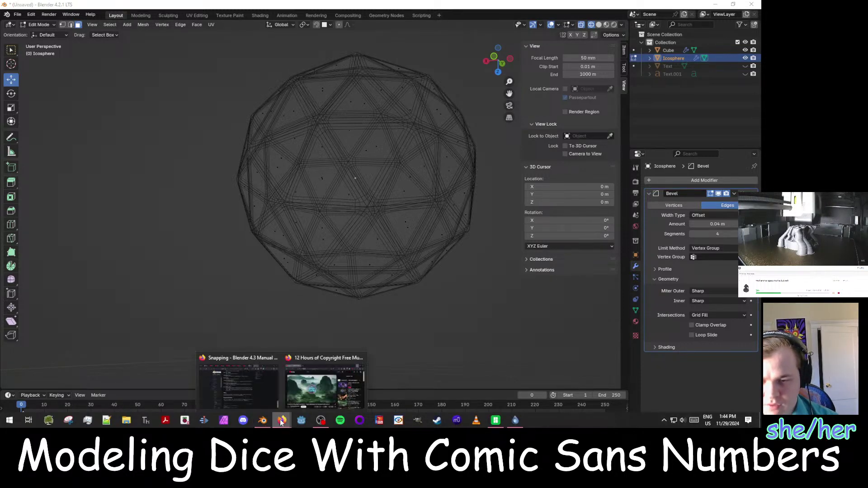
click(330, 384)
click(171, 10)
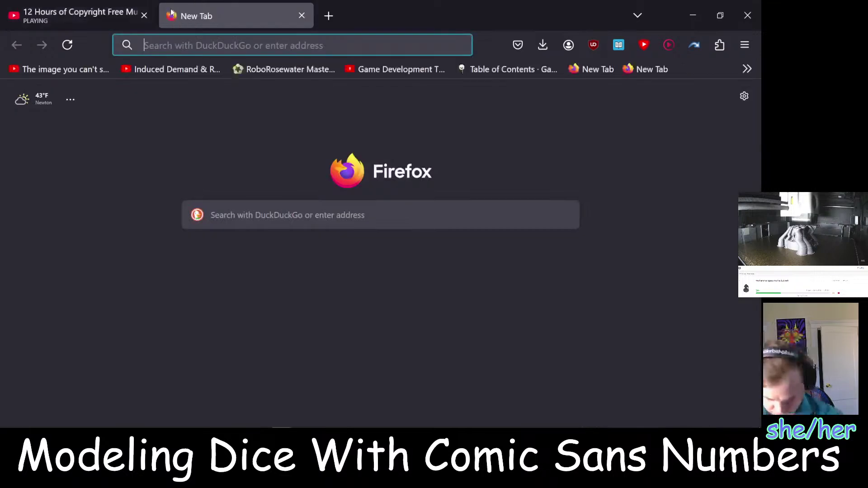
text(mf)
key(BackSpace)
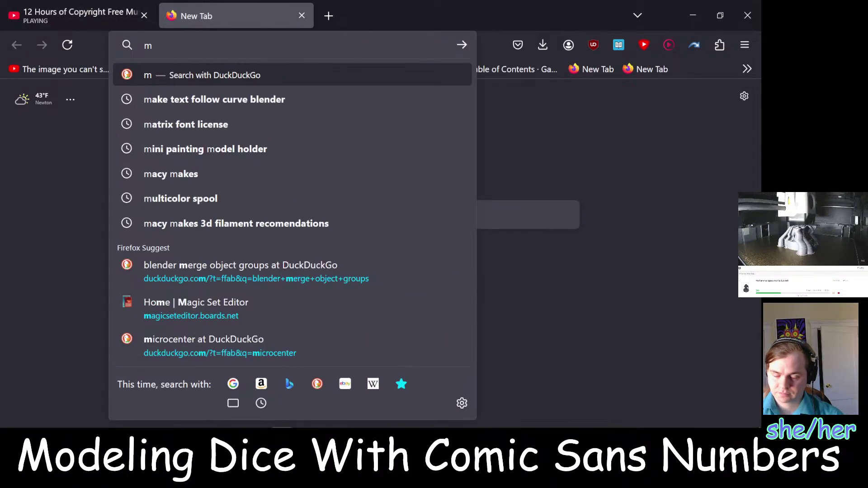
text(p)
key(BackSpace)
key(BackSpace)
text(t)
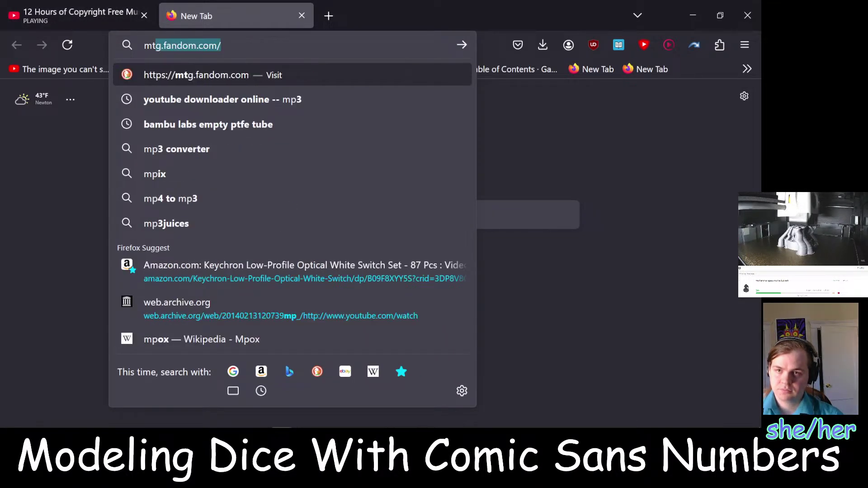
text(g spindown)
key(Return)
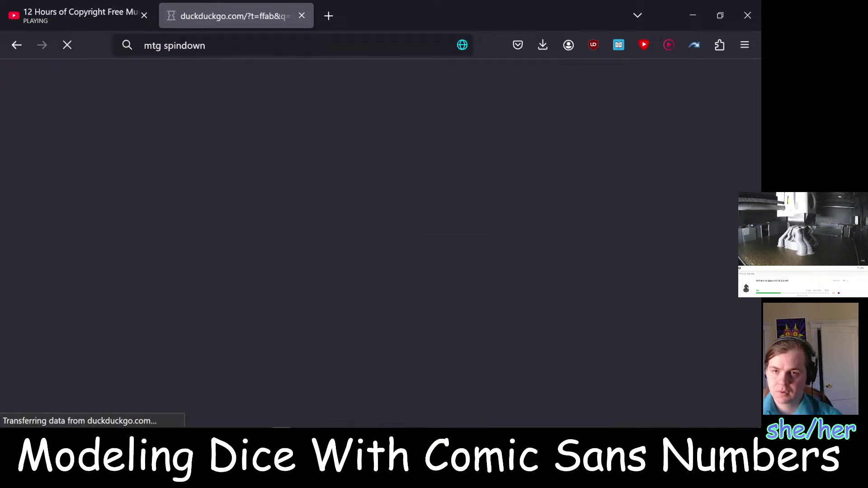
click(80, 130)
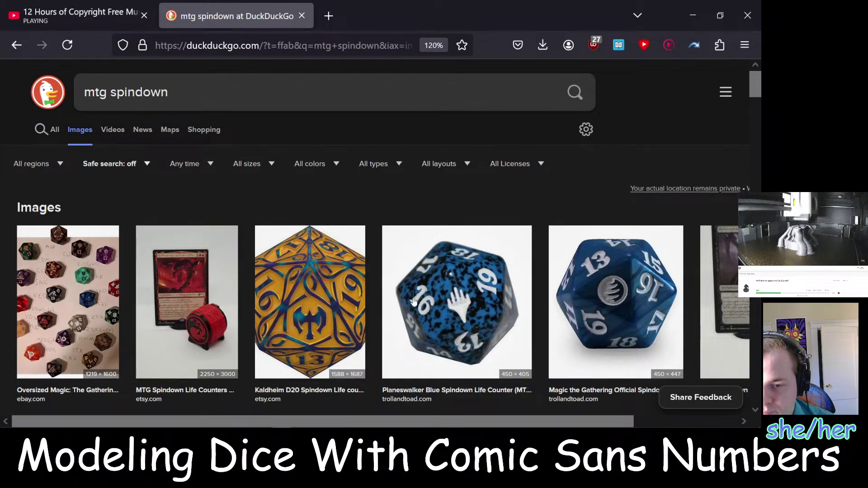
Enlarge the Planeswalker blue, official blue and green Dragons Maze Simic spindown pictures to study the dice shapes
click(413, 302)
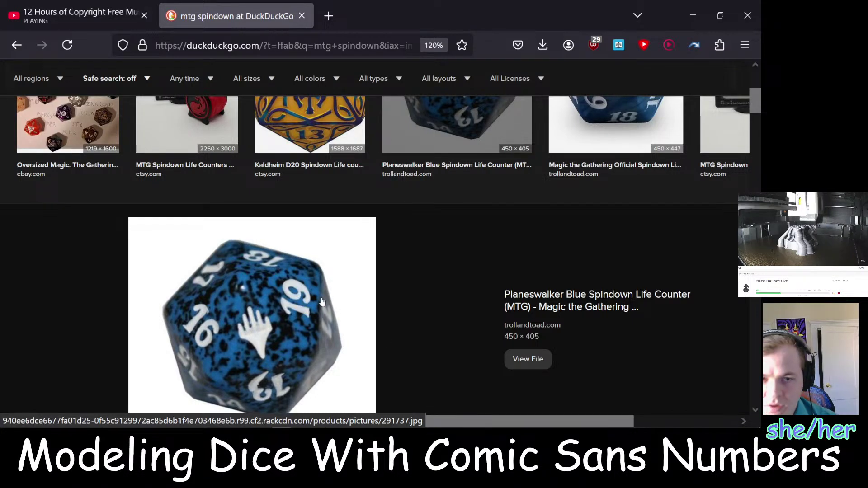
scroll(567, 256, up, 3)
click(598, 218)
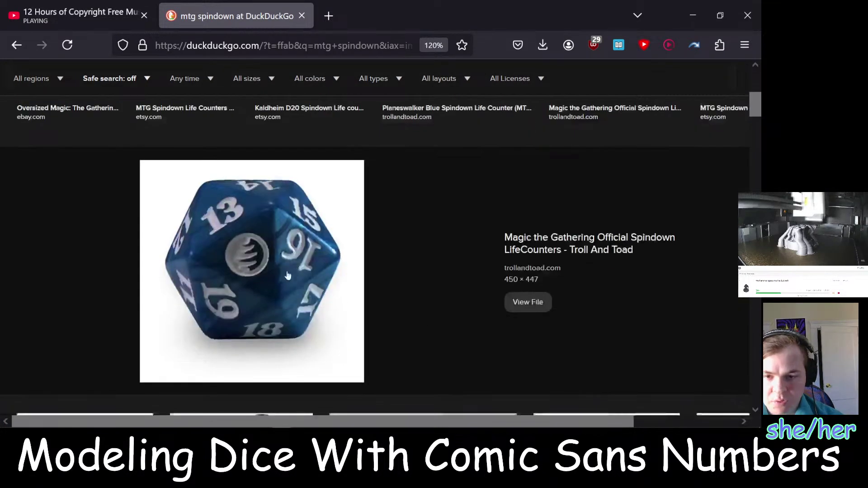
scroll(292, 256, down, 5)
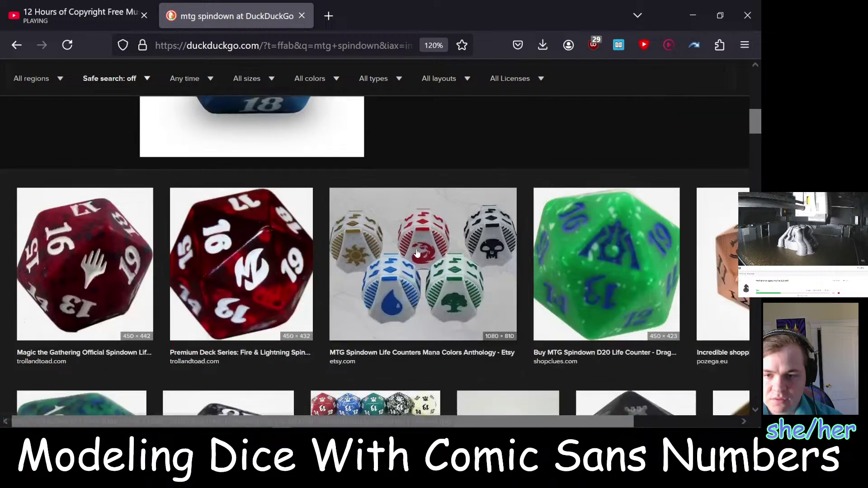
scroll(416, 251, up, 4)
scroll(416, 252, down, 5)
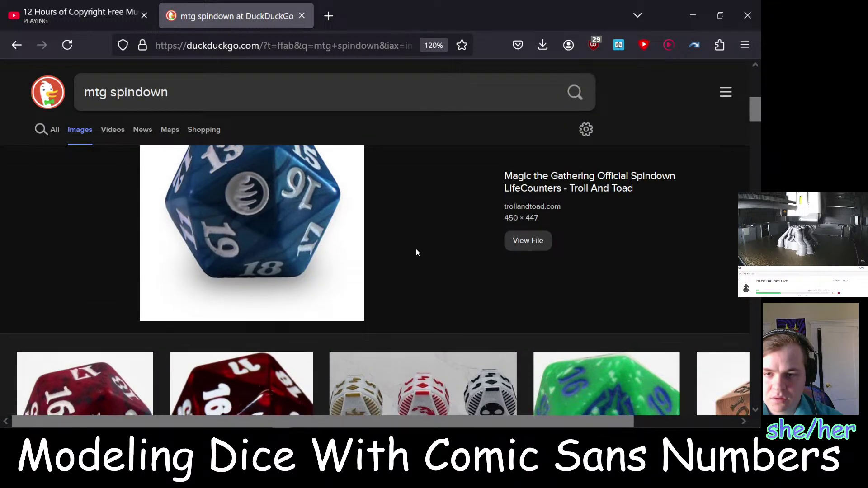
click(621, 218)
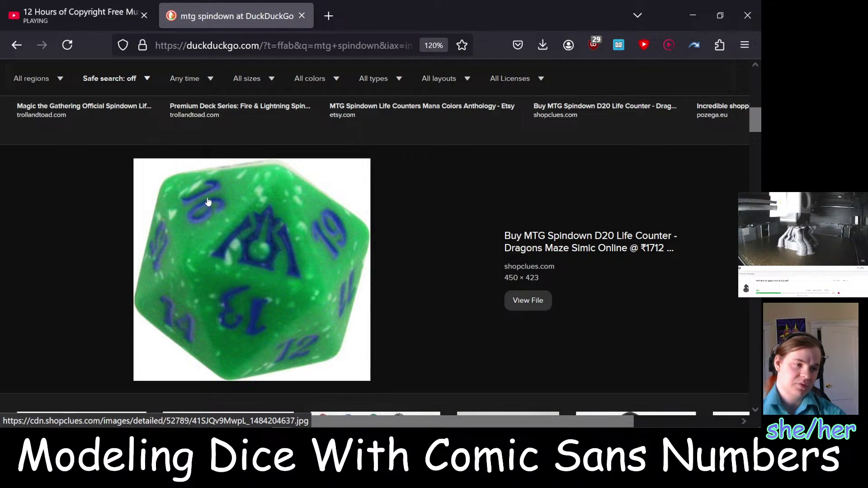
Change the image search to "mtg spindown vs d20"
scroll(218, 199, up, 10)
click(198, 93)
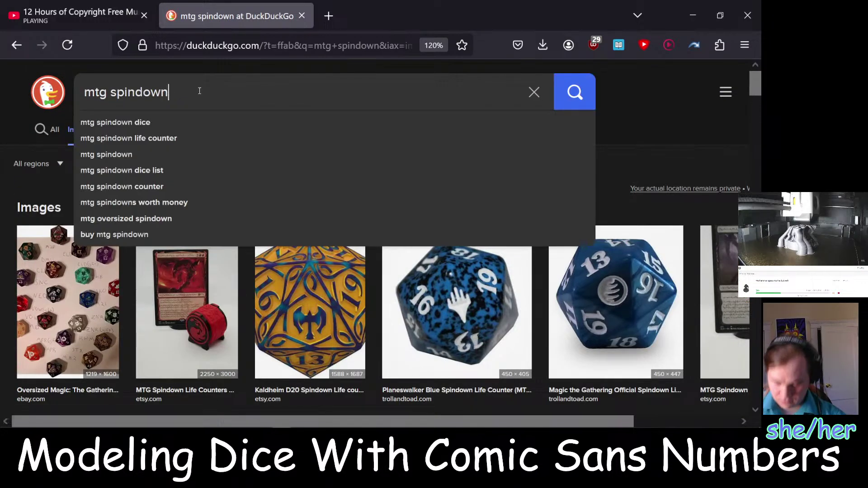
text(vs d20)
key(Return)
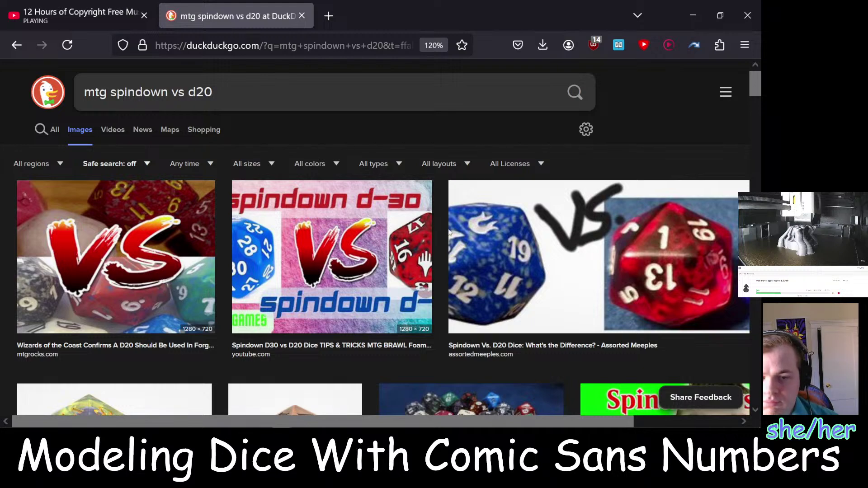
Look through the spindown and d20 images and enlarge the Table Breaker versus Standard Plastic D20 comparison
scroll(449, 229, down, 2)
scroll(377, 226, down, 3)
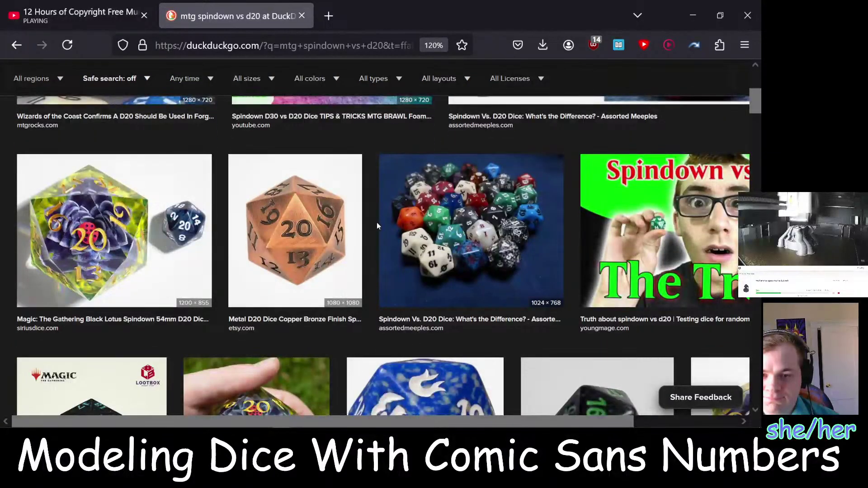
scroll(377, 226, down, 3)
scroll(377, 226, down, 3)
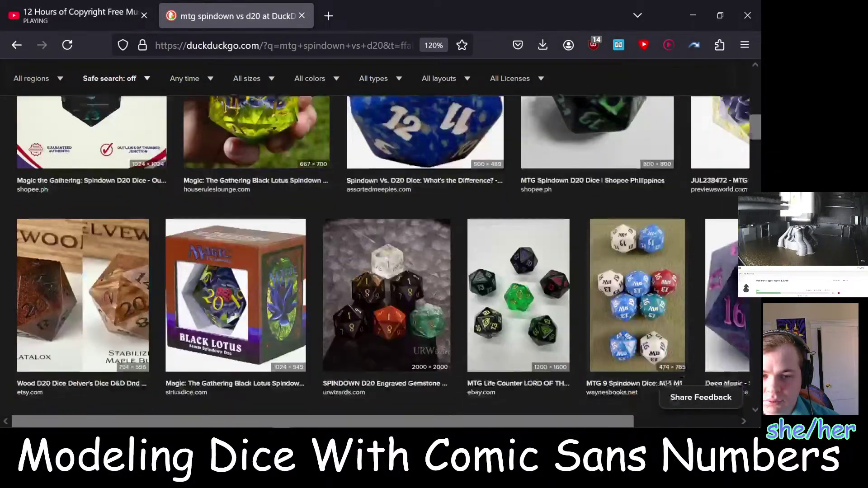
scroll(488, 222, down, 3)
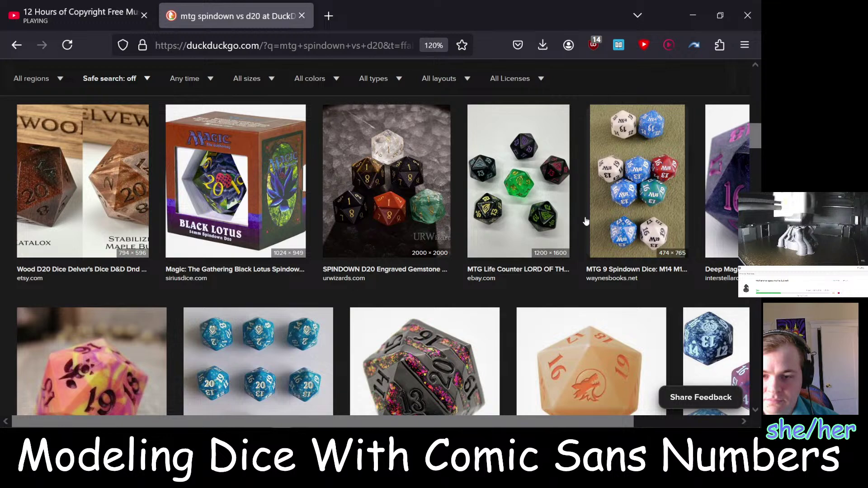
scroll(552, 216, down, 5)
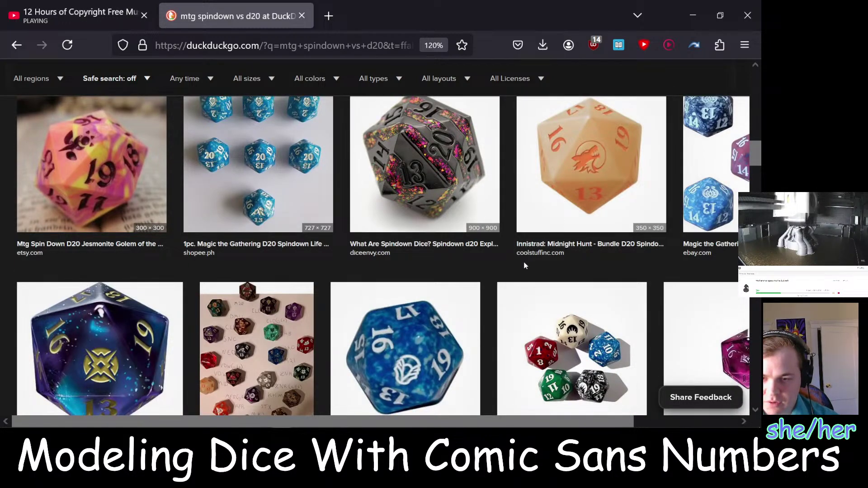
scroll(525, 266, down, 5)
scroll(194, 271, down, 3)
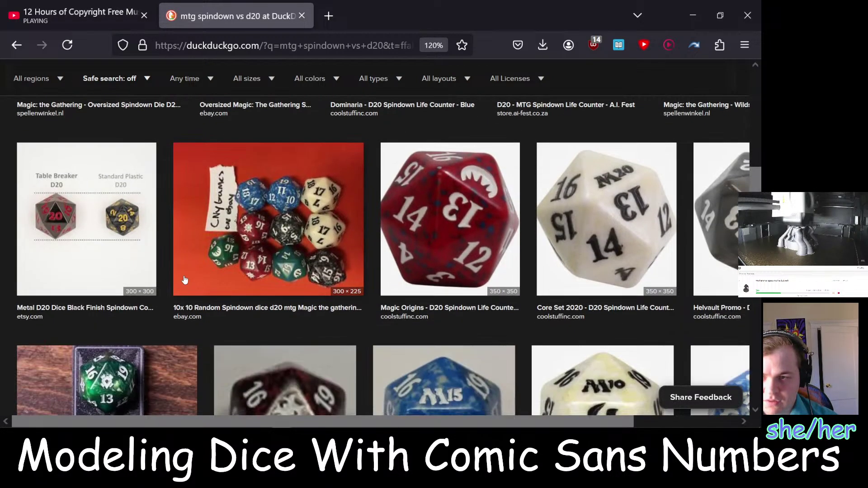
click(123, 225)
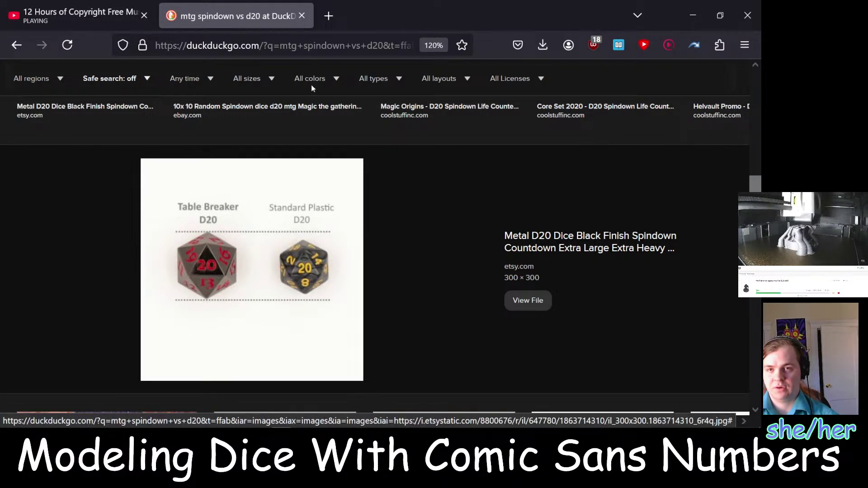
Switch between Blender and Firefox to compare the wireframe ico sphere with the D20 reference picture
key(alt+Tab)
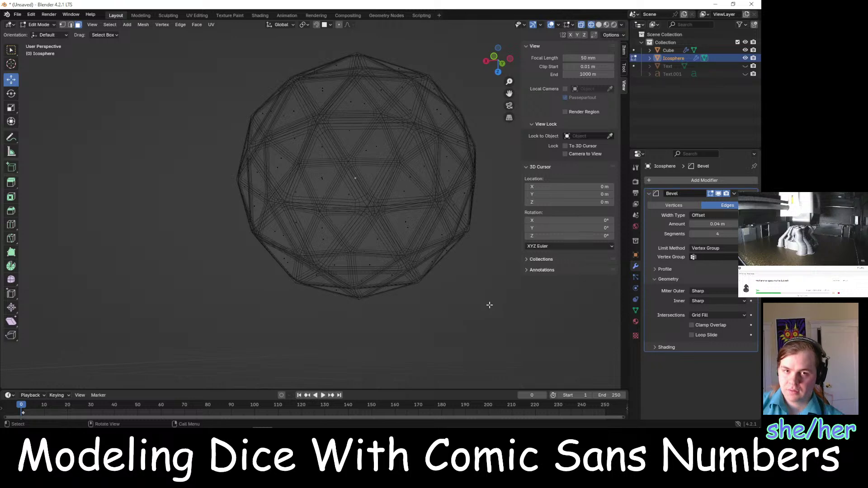
middle_drag(489, 305, 507, 320)
scroll(464, 344, down, 5)
key(alt+Tab)
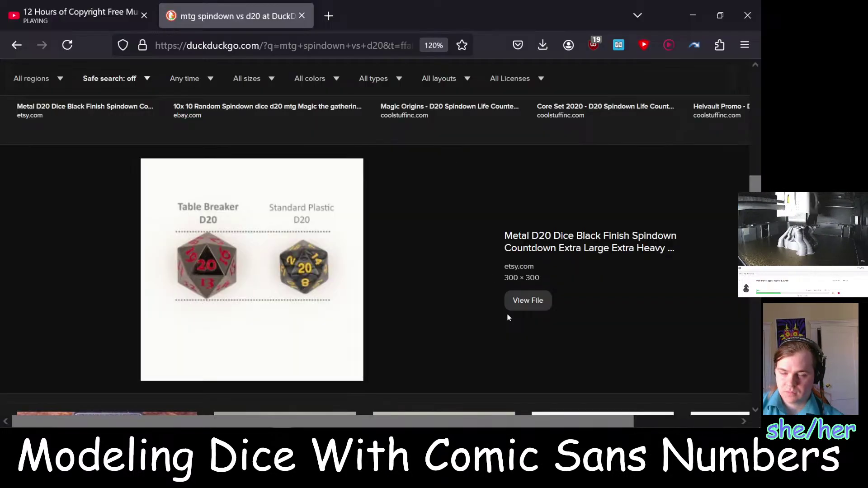
key(alt+Tab)
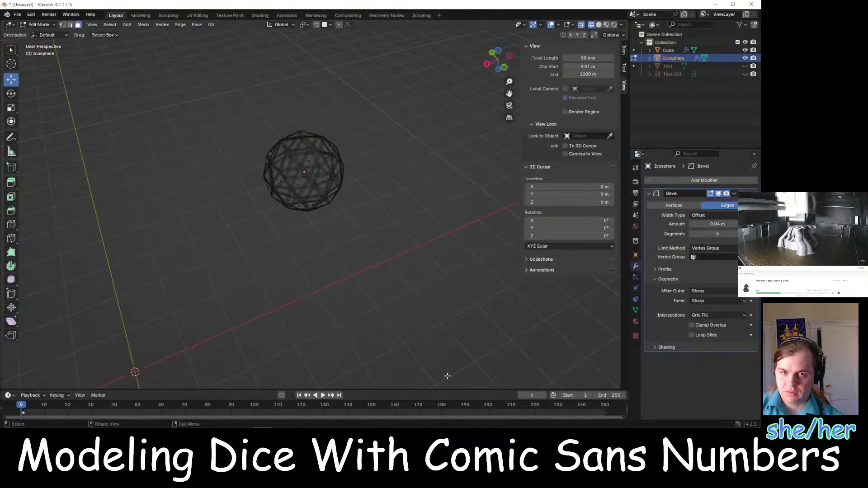
Switch to Firefox and search the web for "align object to face normal" in a new tab
key(alt+Tab)
click(329, 15)
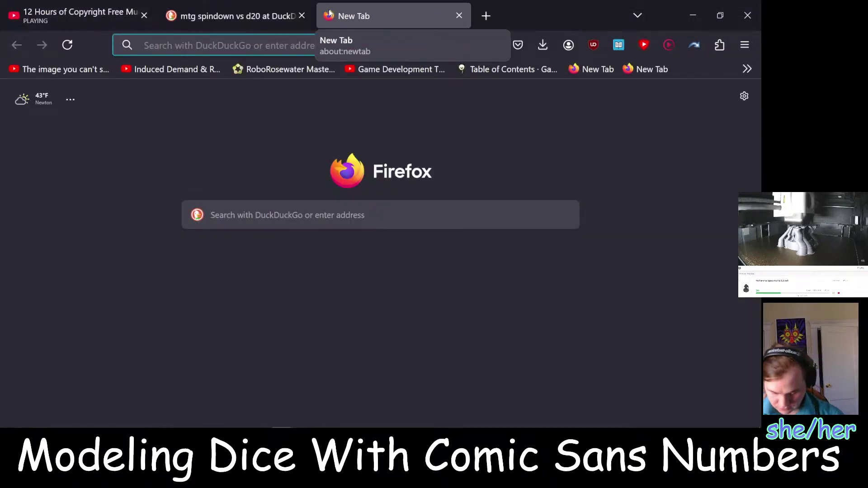
text(align )
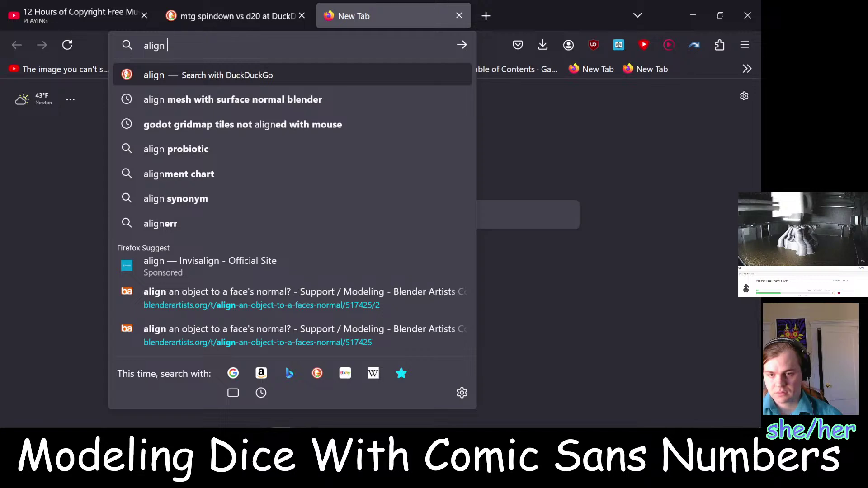
text(object to f)
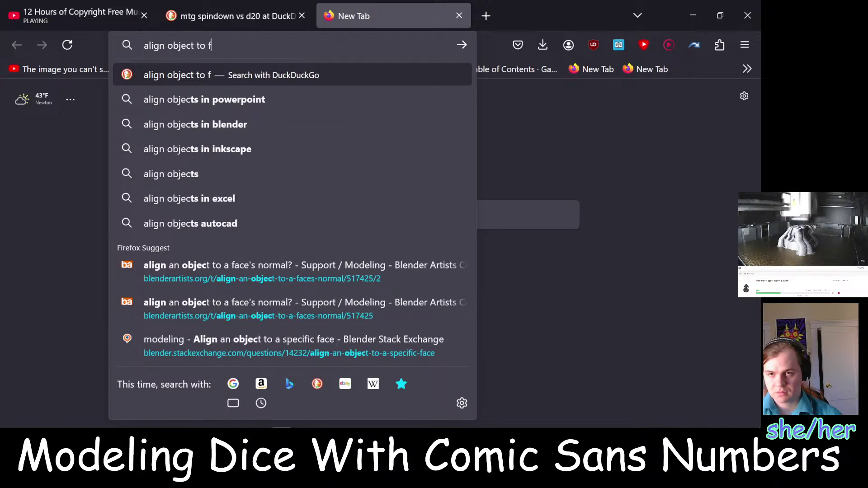
text(ace normal)
key(Return)
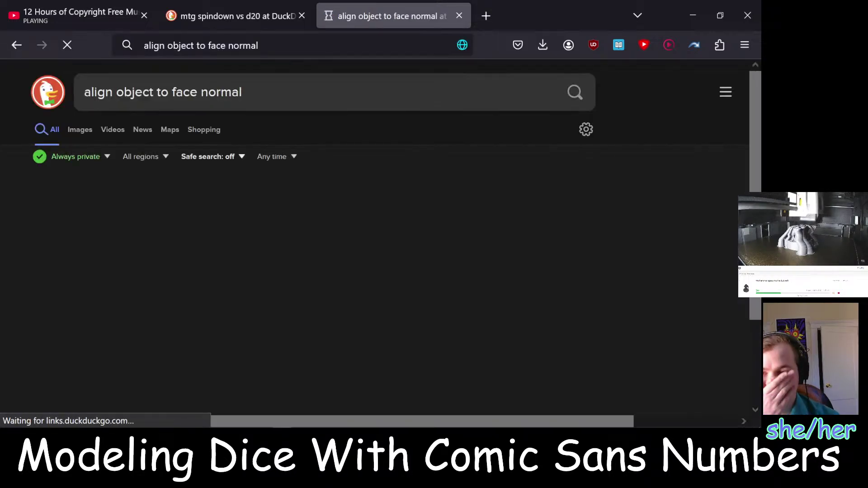
Open the Blender Stack Exchange question on matching an object's origin to its face normals and read the top answer
click(201, 203)
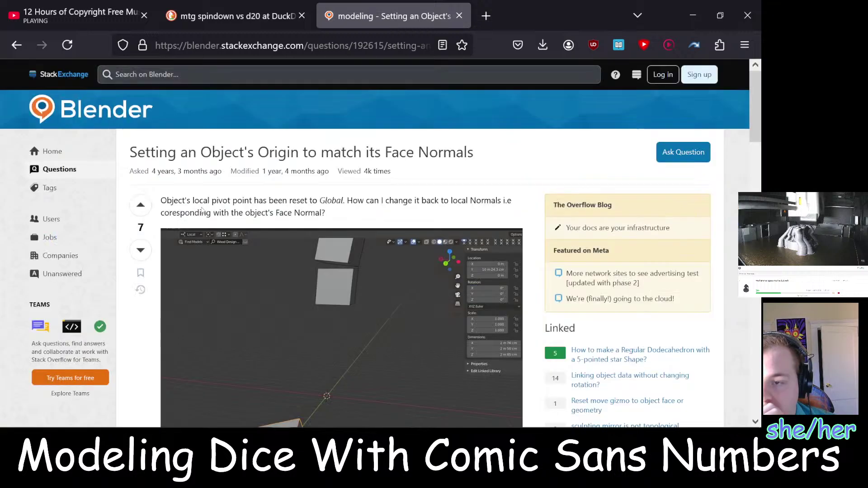
scroll(347, 310, down, 5)
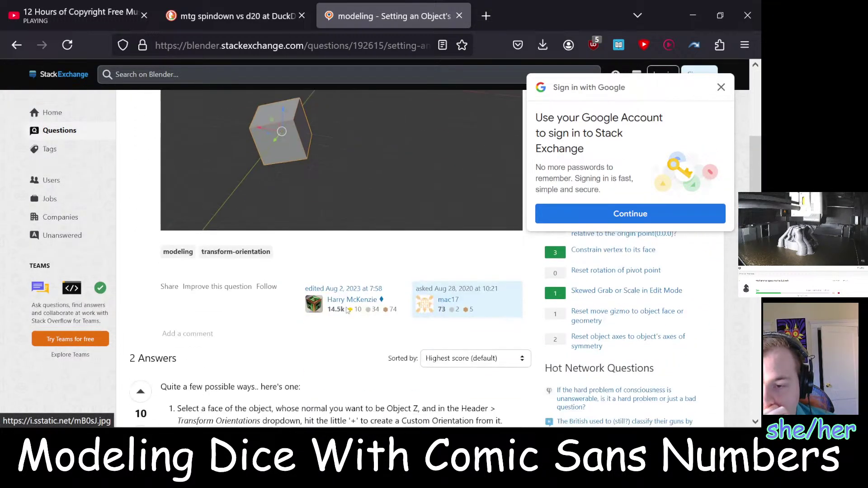
scroll(347, 310, down, 3)
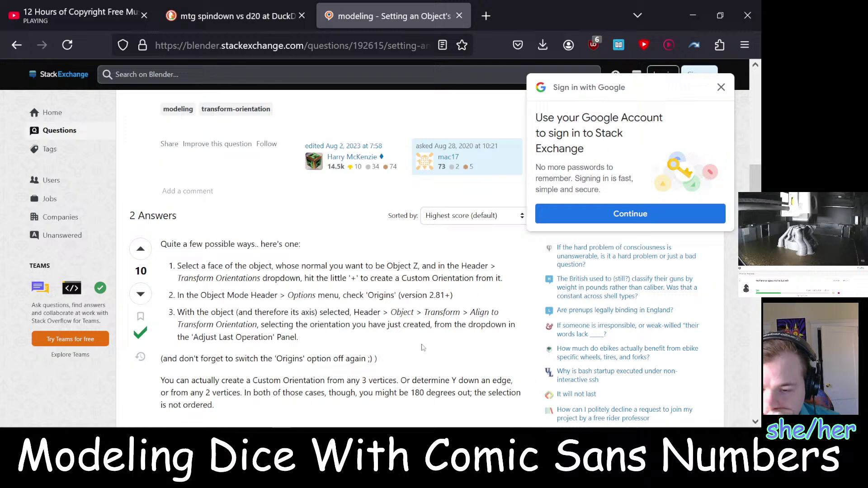
Read both answers on matching an object's origin to its face normals, including the comments, the Python script and its demo image
scroll(423, 347, down, 1)
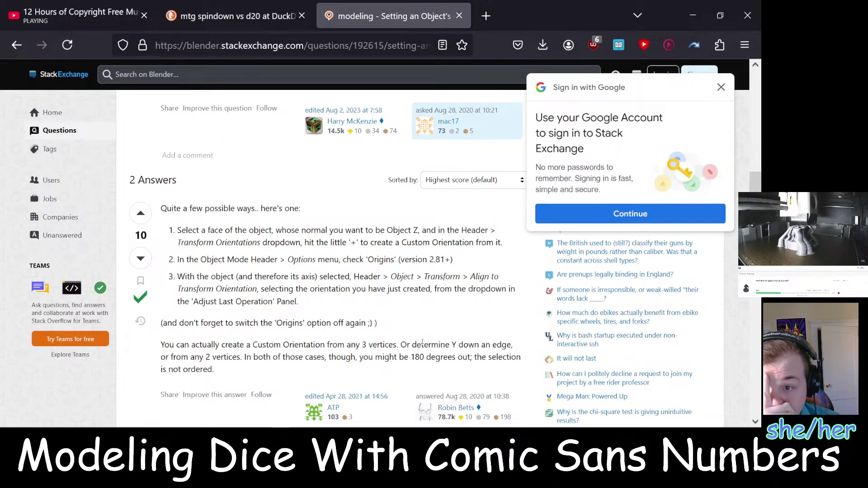
scroll(423, 342, up, 10)
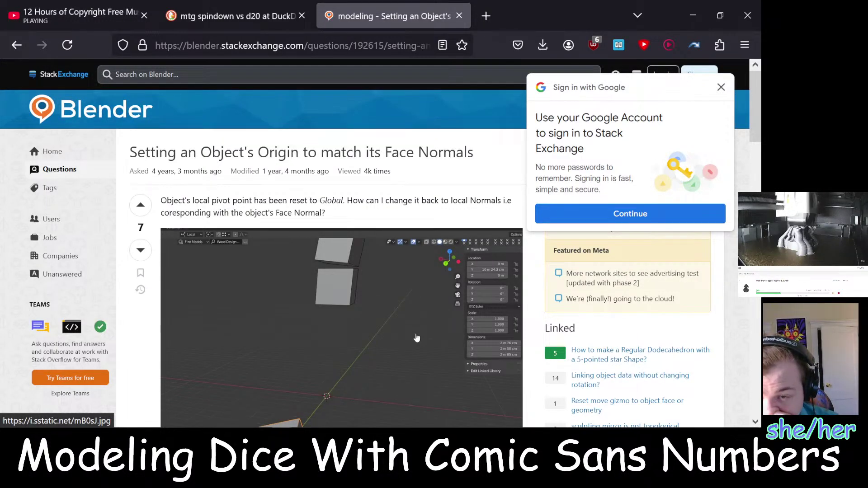
scroll(416, 338, down, 1)
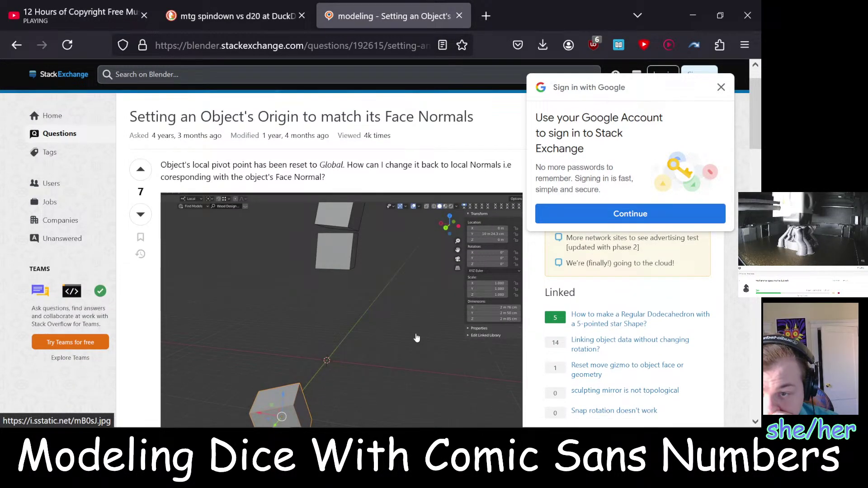
scroll(416, 339, down, 10)
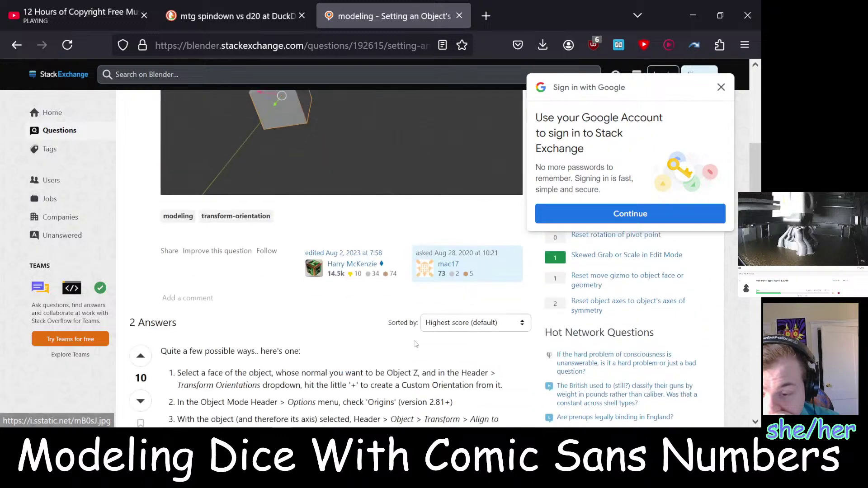
scroll(416, 343, down, 5)
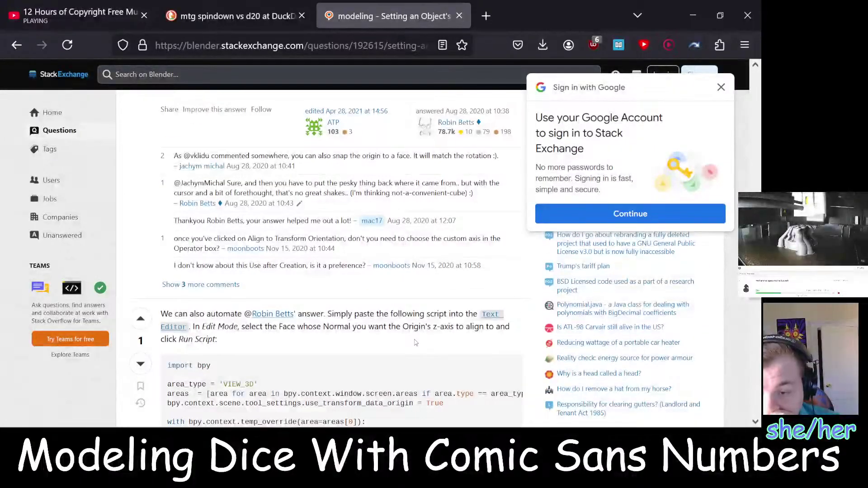
scroll(415, 343, down, 4)
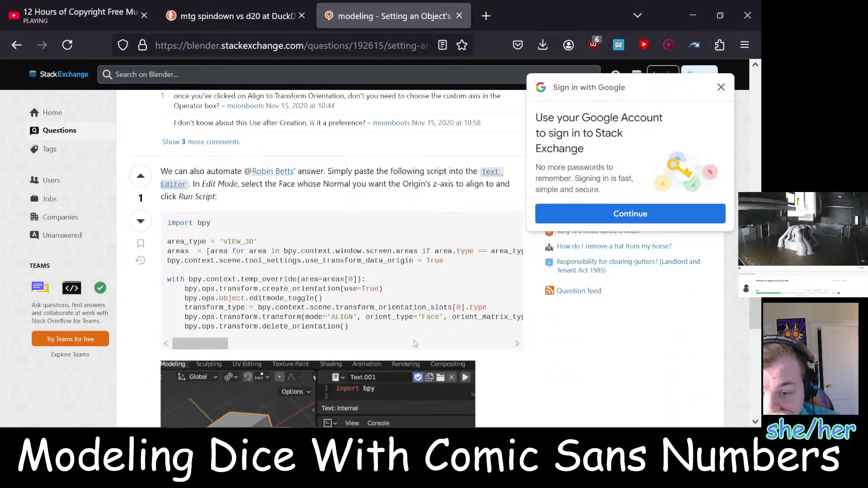
scroll(415, 343, down, 2)
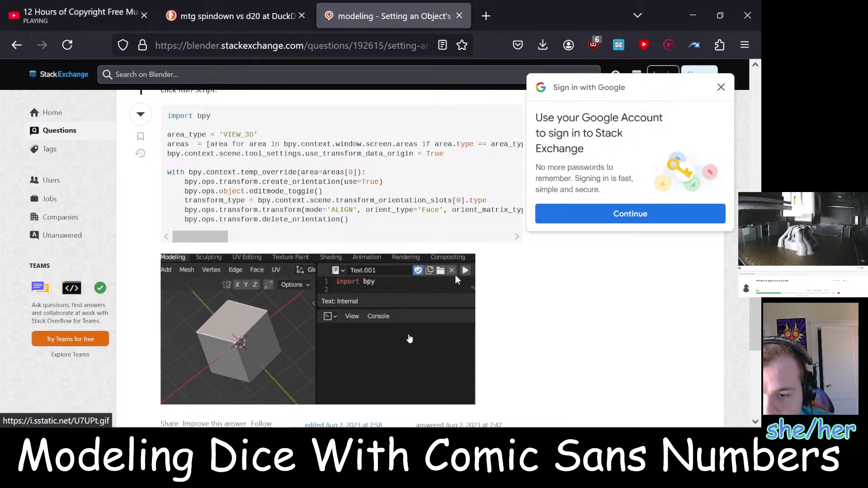
scroll(409, 338, down, 6)
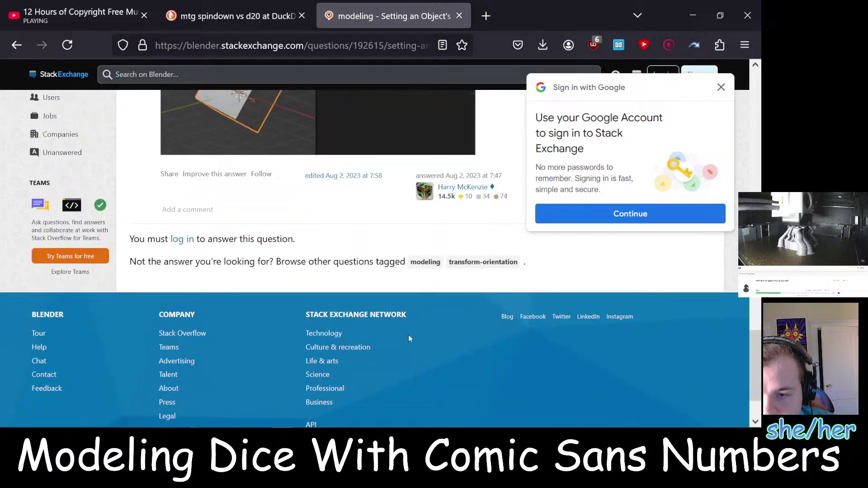
scroll(409, 337, up, 5)
scroll(408, 337, up, 8)
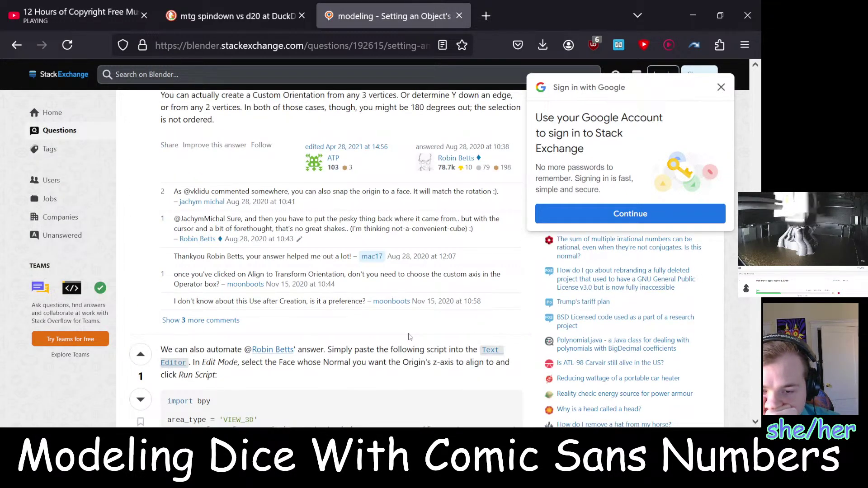
scroll(408, 336, up, 4)
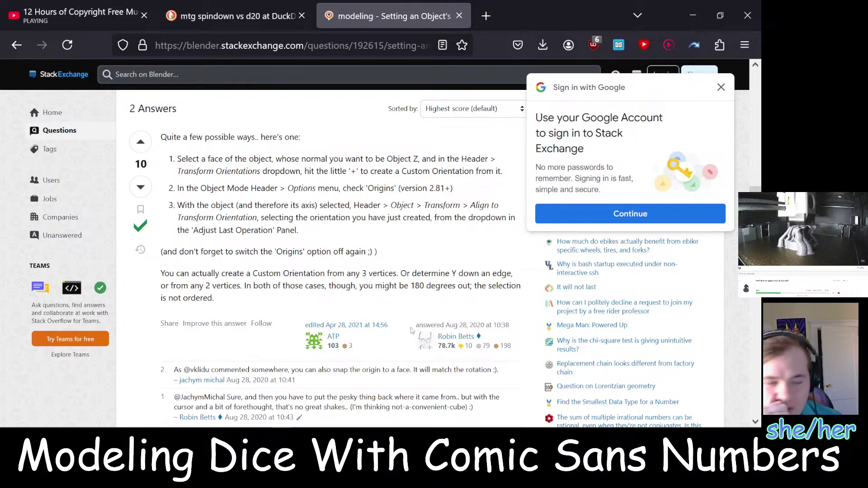
scroll(409, 330, up, 2)
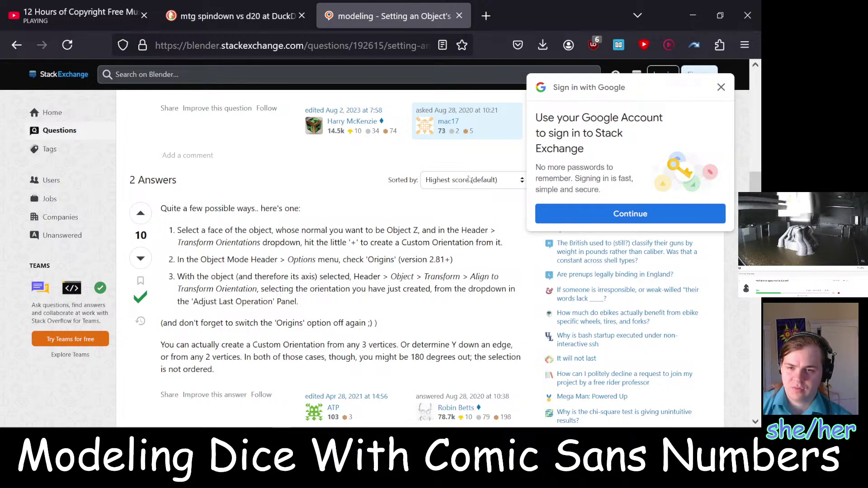
Switch to Blender and select a single triangular face on the ico sphere
key(alt+Tab)
scroll(329, 165, up, 4)
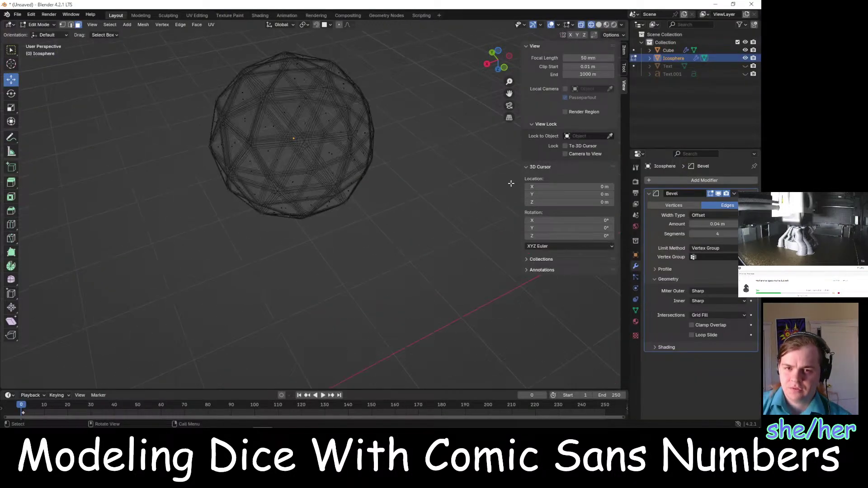
middle_drag(436, 165, 437, 205)
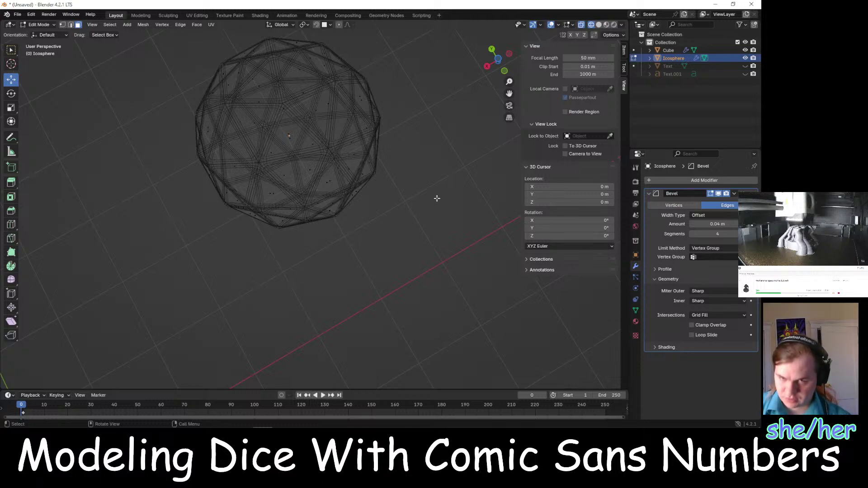
click(308, 94)
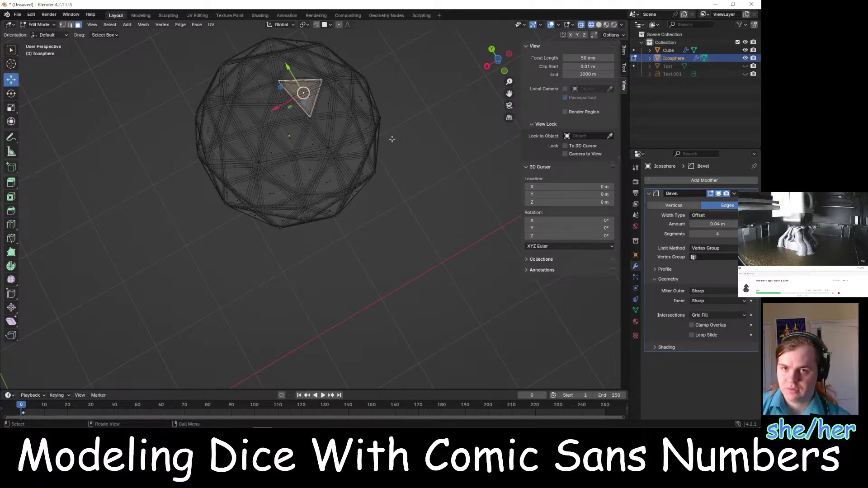
middle_drag(387, 139, 433, 277)
Recheck the answer's custom orientation instructions in Firefox, and display the selected face's transform properties in Blender
key(alt+Tab)
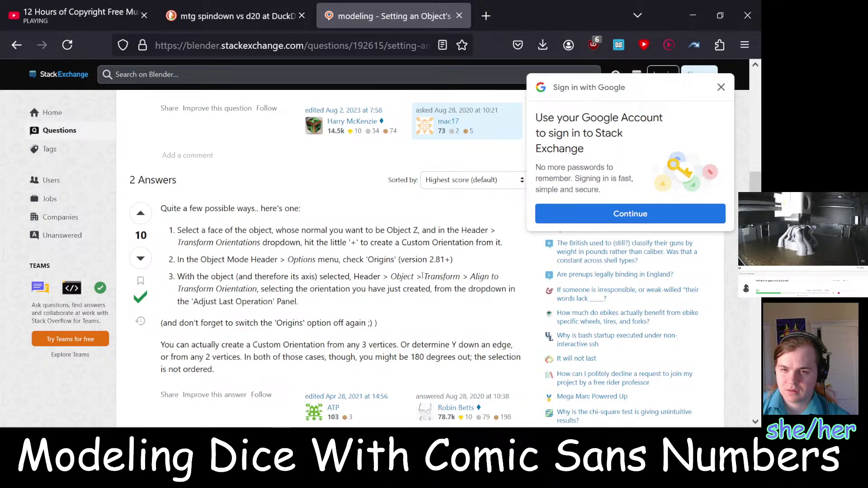
key(alt+Tab)
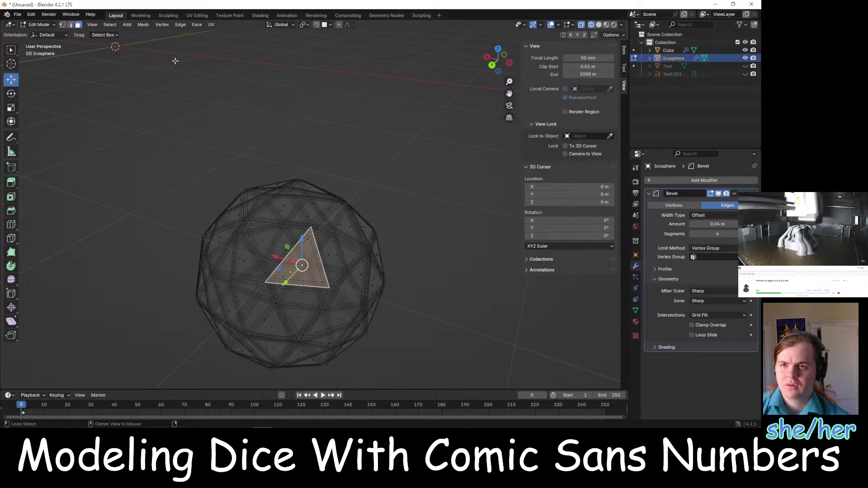
key(alt+Tab)
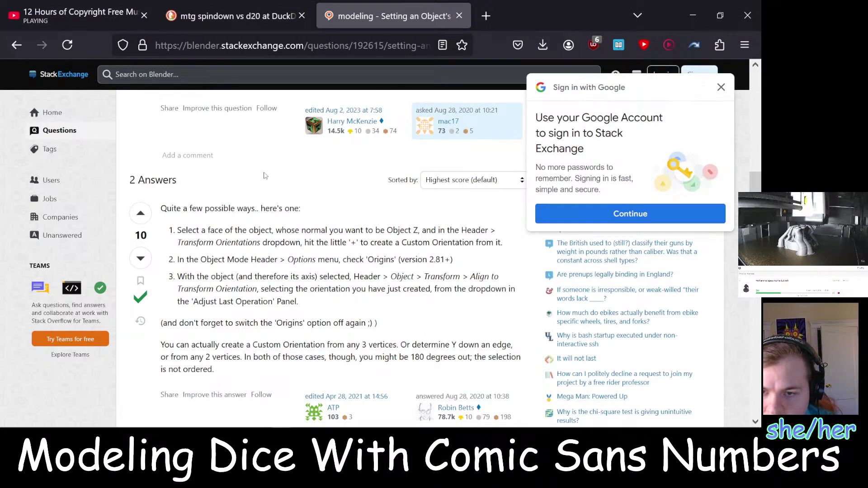
key(alt+Tab)
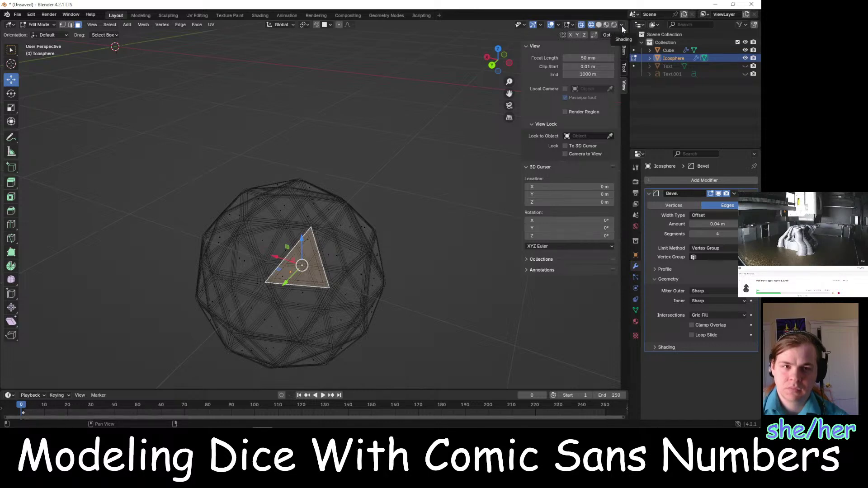
click(623, 52)
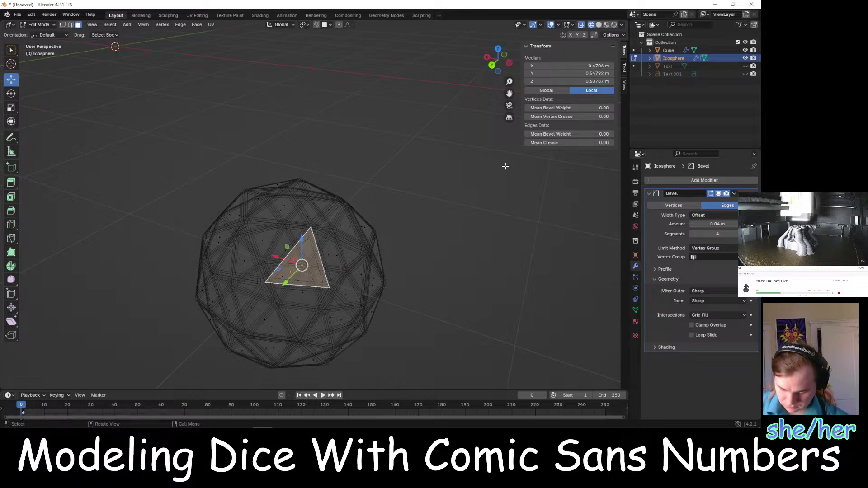
key(alt+Tab)
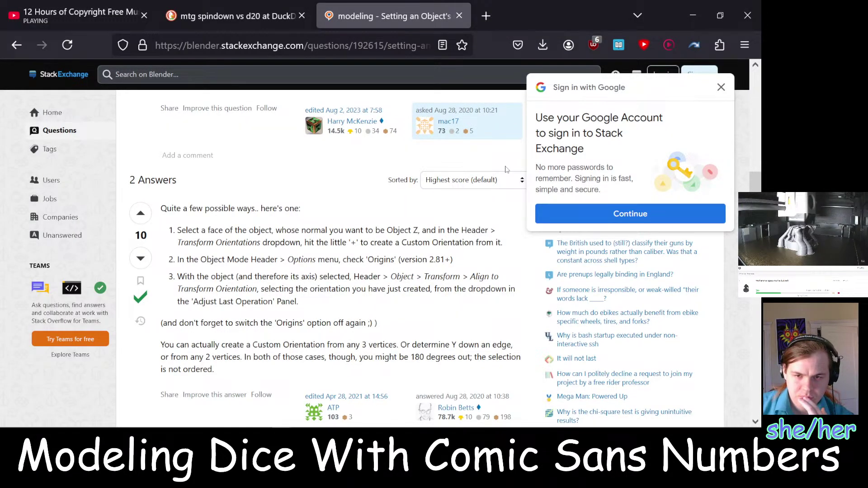
key(alt+Tab)
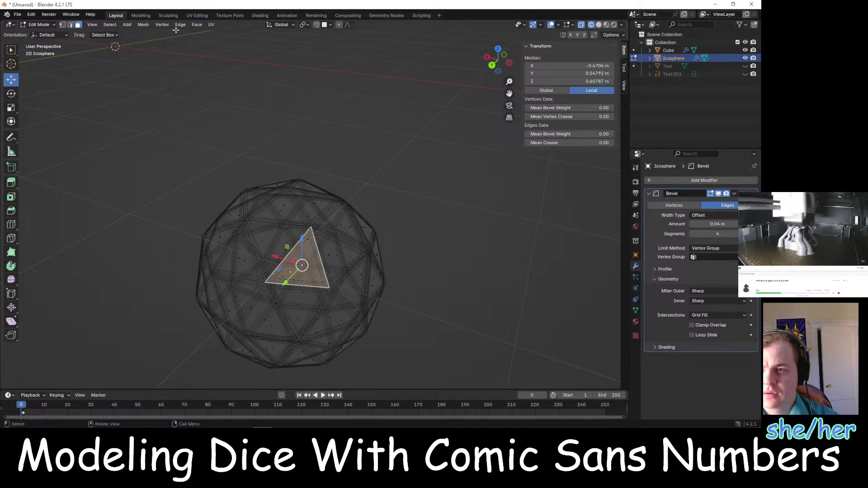
Set the Move tool's orientation to Normal, try pulling the selected face outward along its normal, and undo the move
click(66, 36)
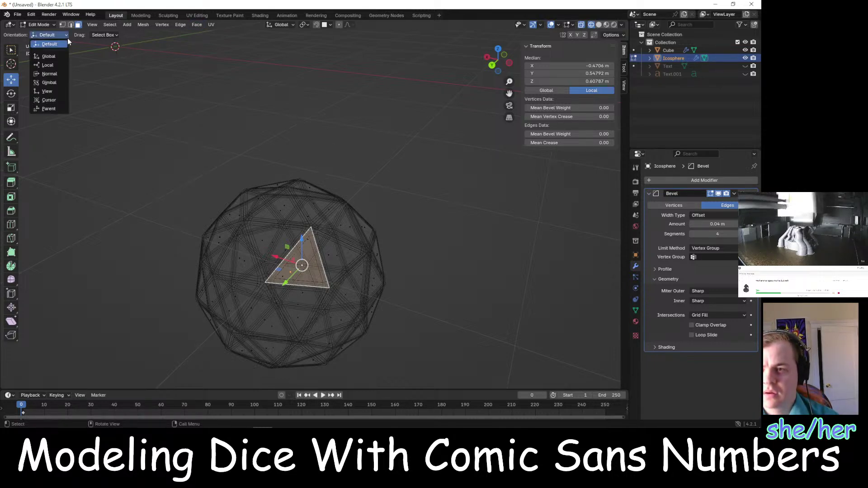
click(62, 73)
middle_drag(148, 148, 206, 136)
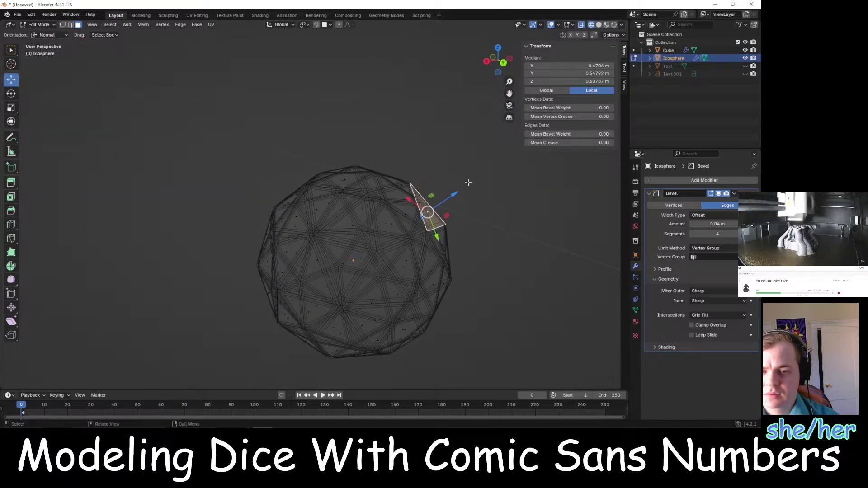
drag(455, 194, 513, 166)
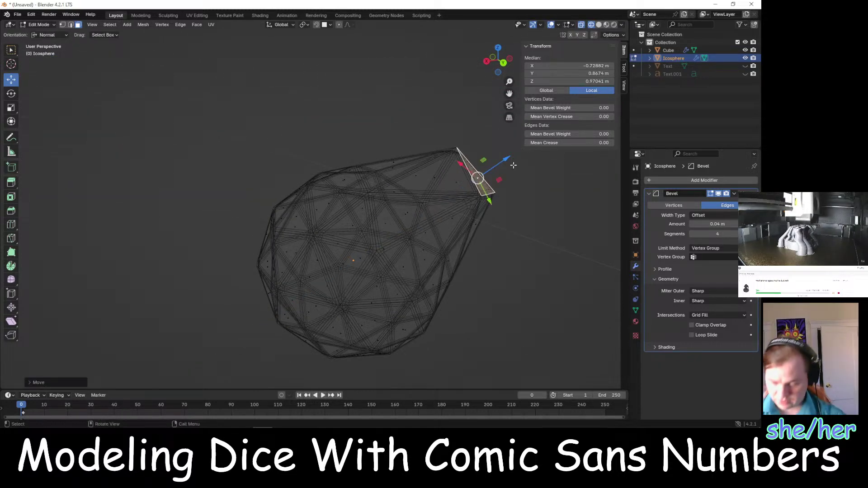
key(ctrl+z)
Clear the face selection on the ico sphere
click(507, 184)
middle_drag(507, 184, 516, 224)
click(361, 216)
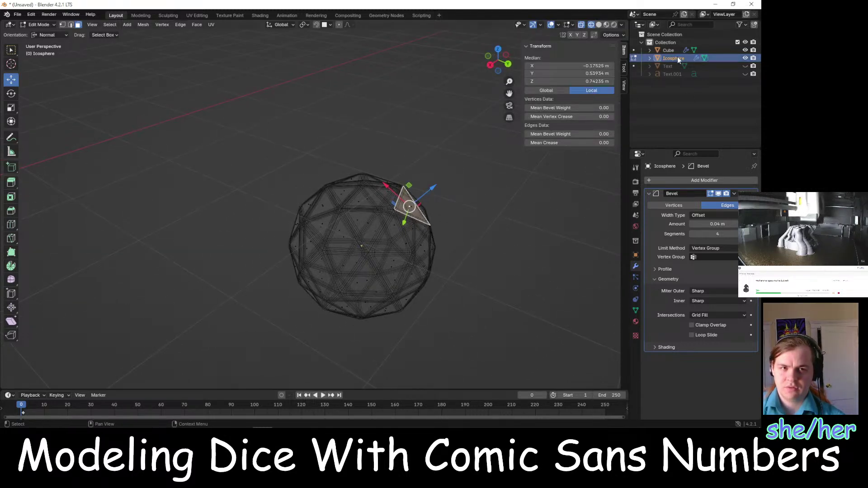
click(473, 165)
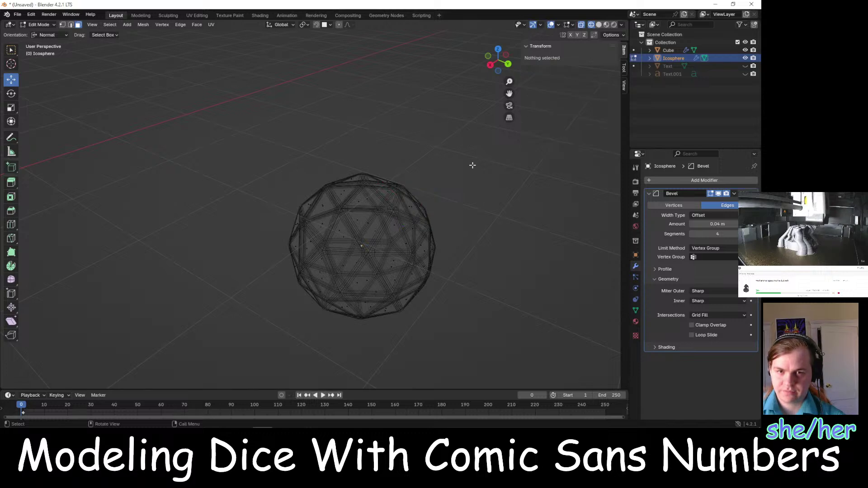
Add a cube to the ico sphere's mesh and move it beside the sphere, to about X -0.37 m, Y 3.6 m, Z 2.59 m
key(shift+a)
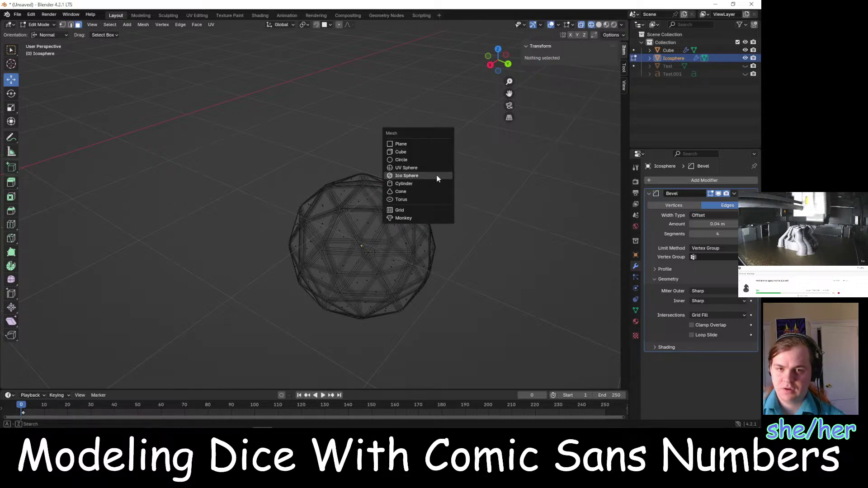
click(418, 151)
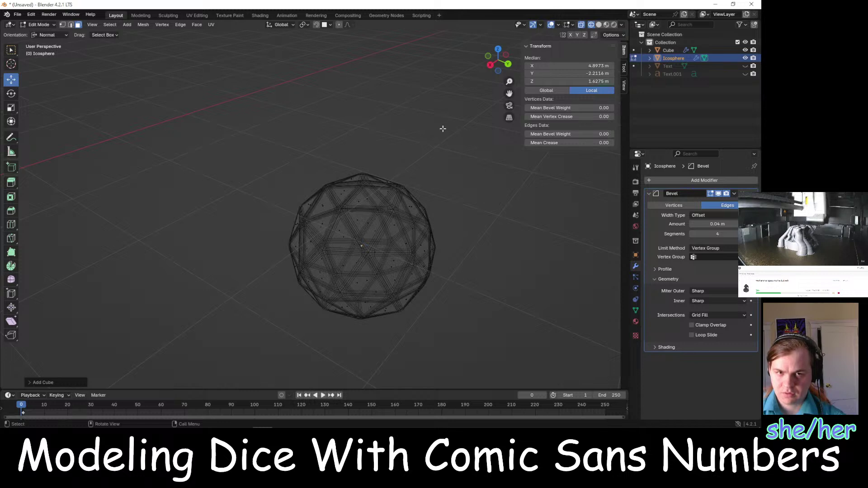
scroll(434, 138, down, 5)
scroll(433, 140, up, 2)
key(t)
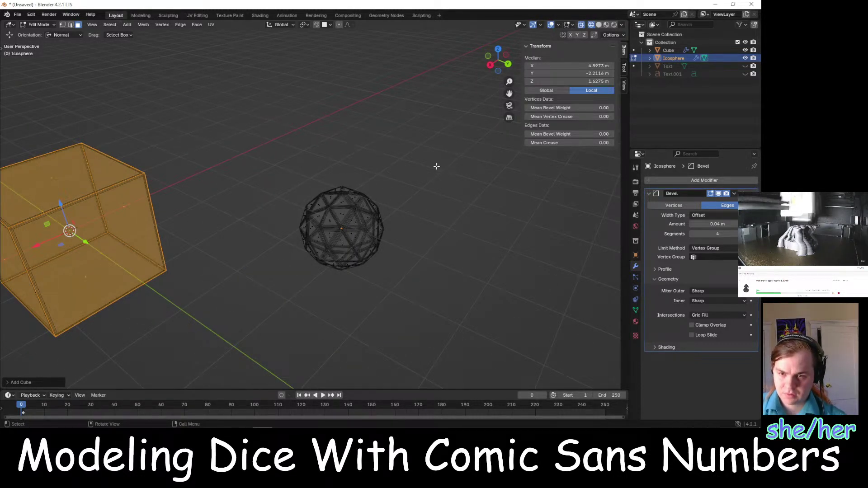
key(g)
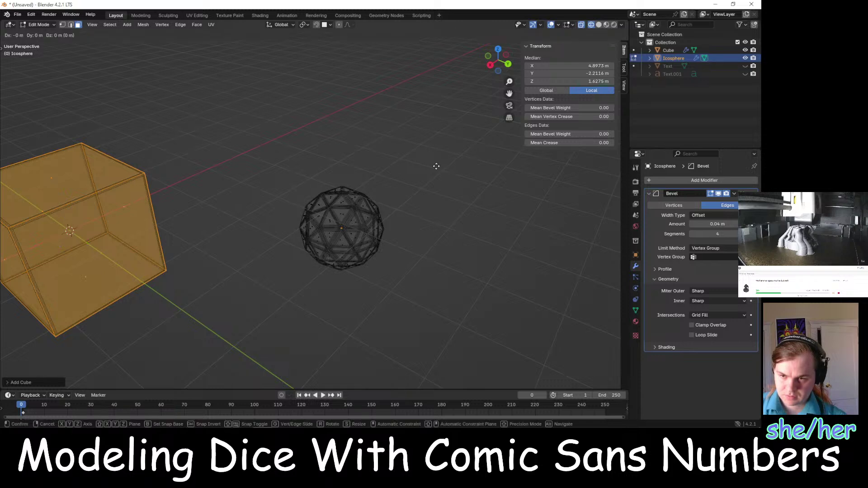
click(263, 105)
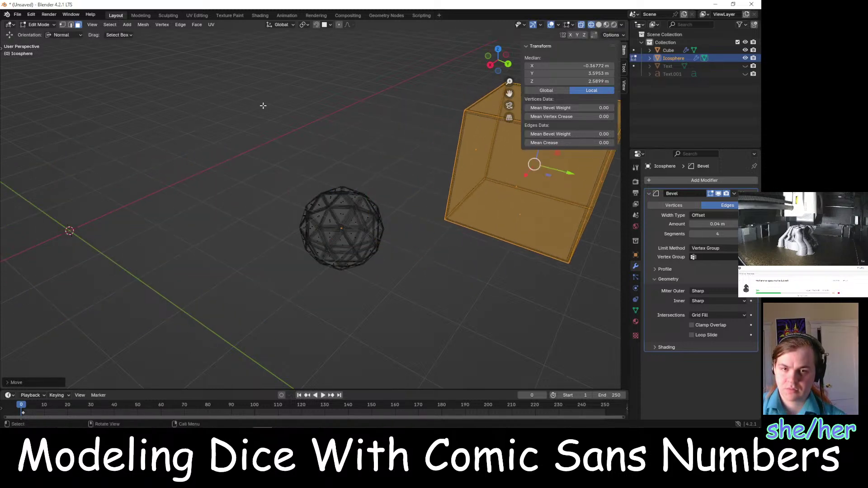
click(365, 201)
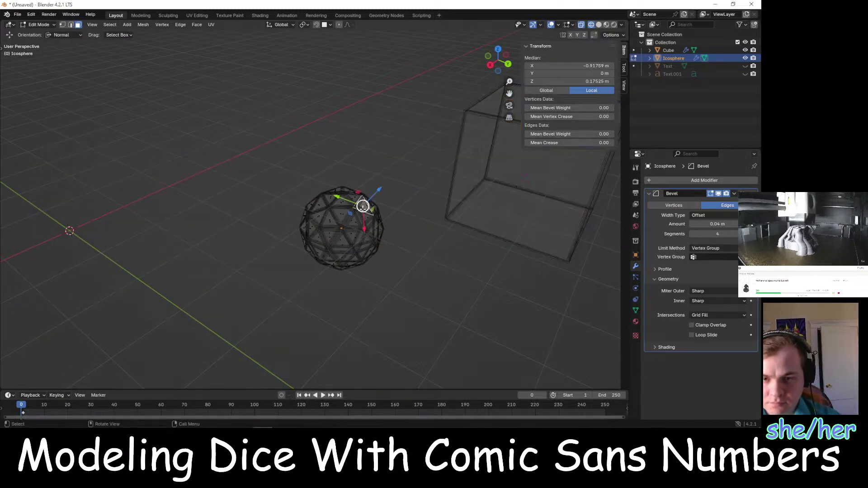
click(55, 34)
click(55, 34)
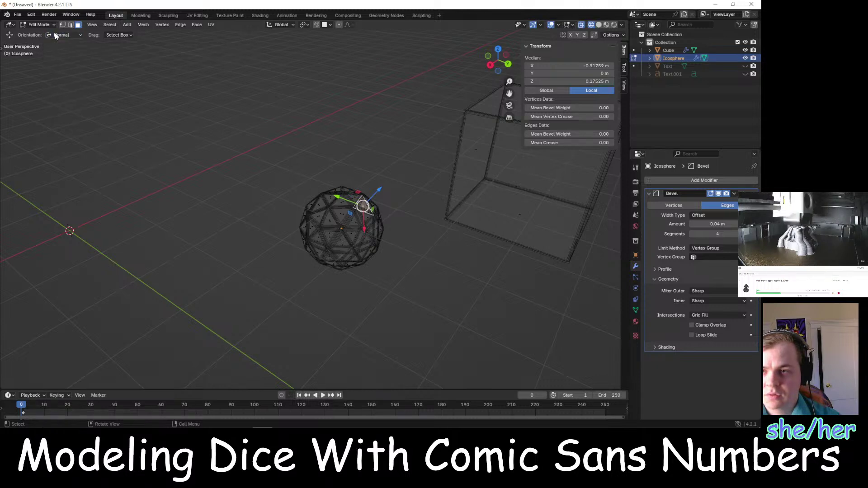
click(534, 202)
click(480, 165)
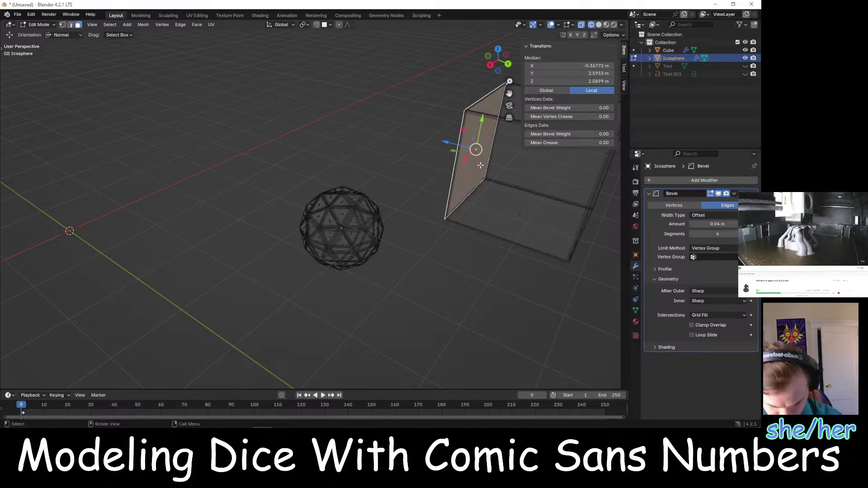
key(l)
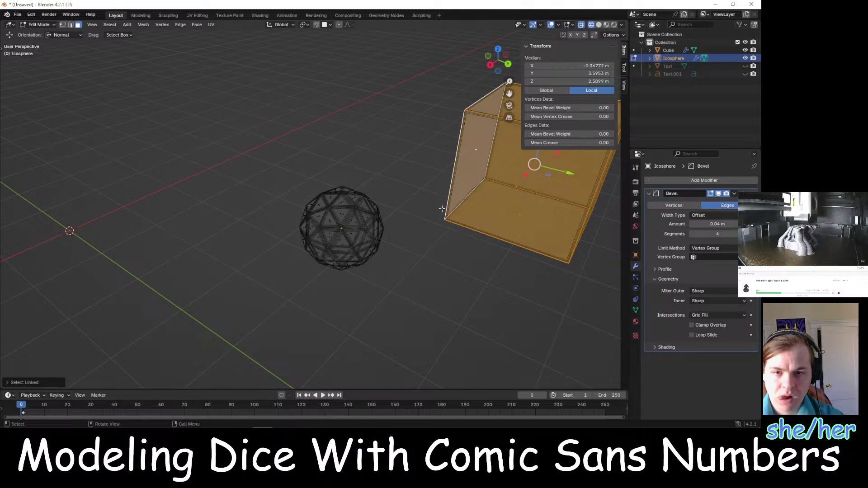
right_click(485, 180)
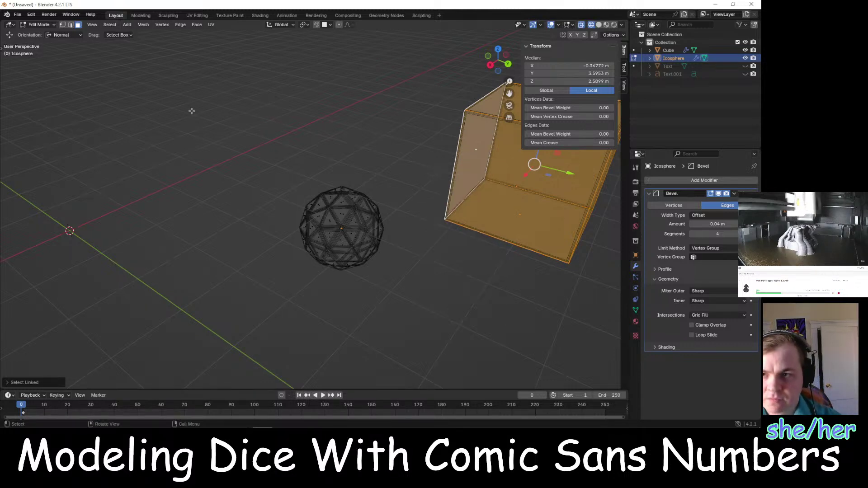
click(87, 49)
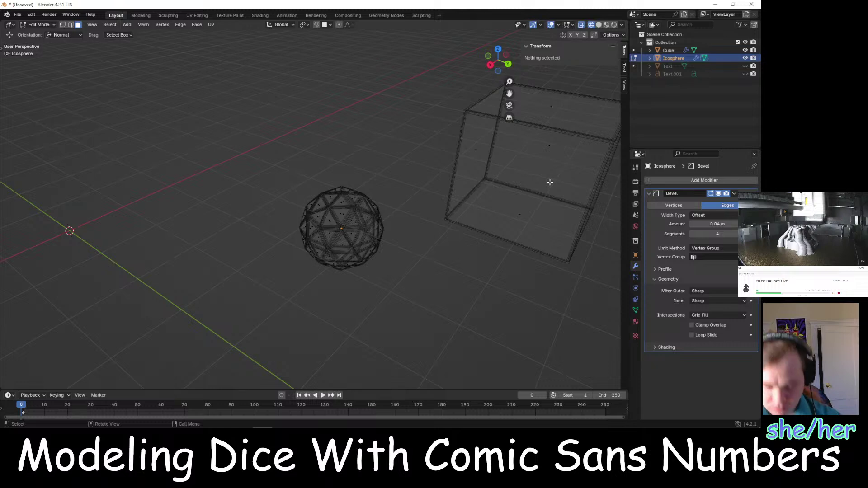
Select all linked geometry of the cube and set the Move tool's orientation to Parent
key(l)
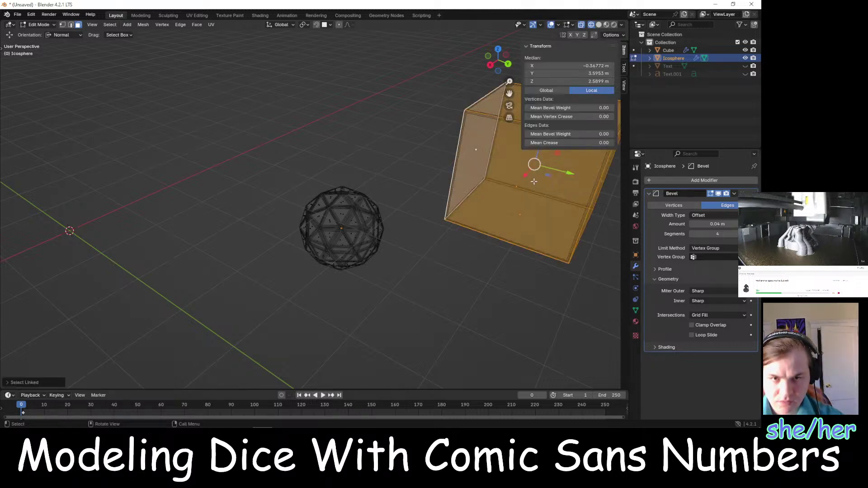
click(74, 35)
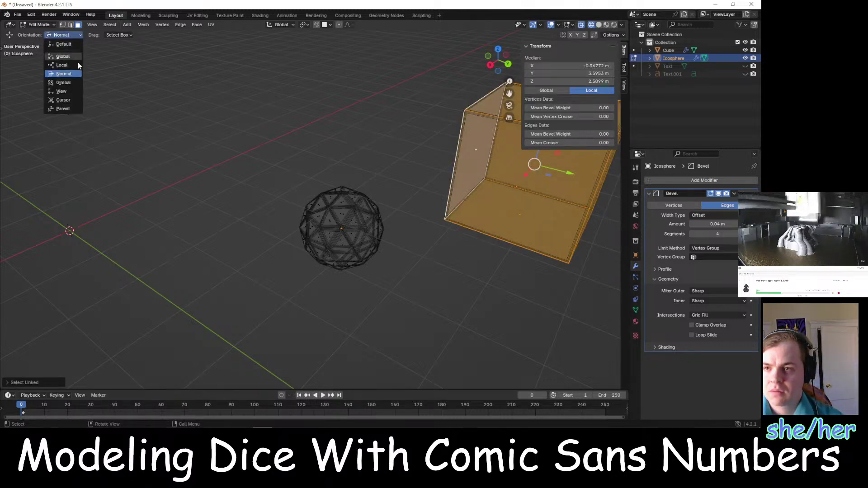
click(74, 109)
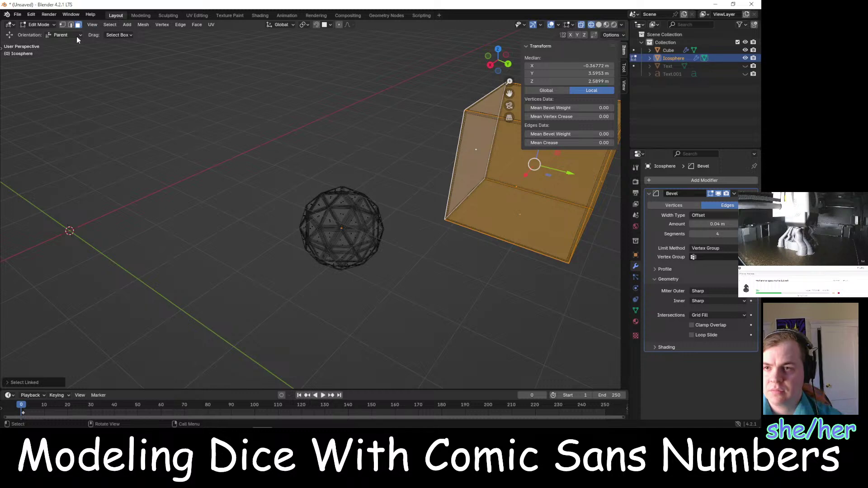
Set the transform orientation of the Move tool to Default
click(64, 34)
click(63, 44)
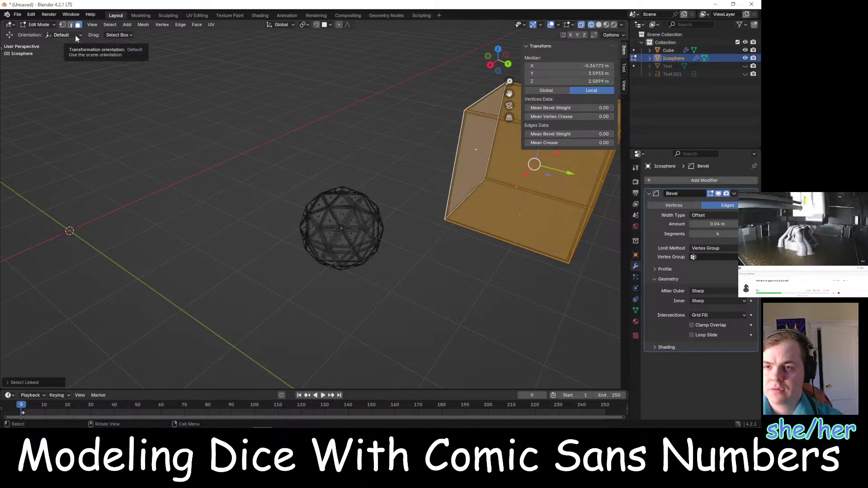
click(76, 36)
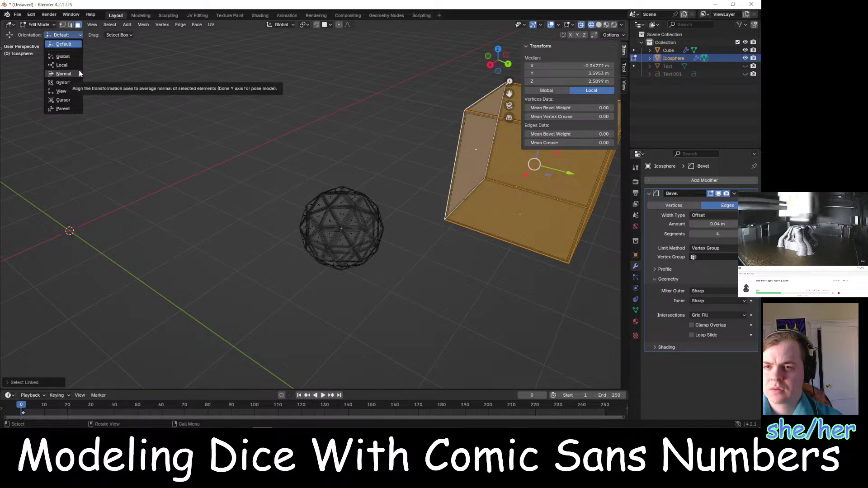
Delete the vertices of the selected cube geometry from the icosphere's mesh and select the Icosphere mesh data in the outliner
click(650, 59)
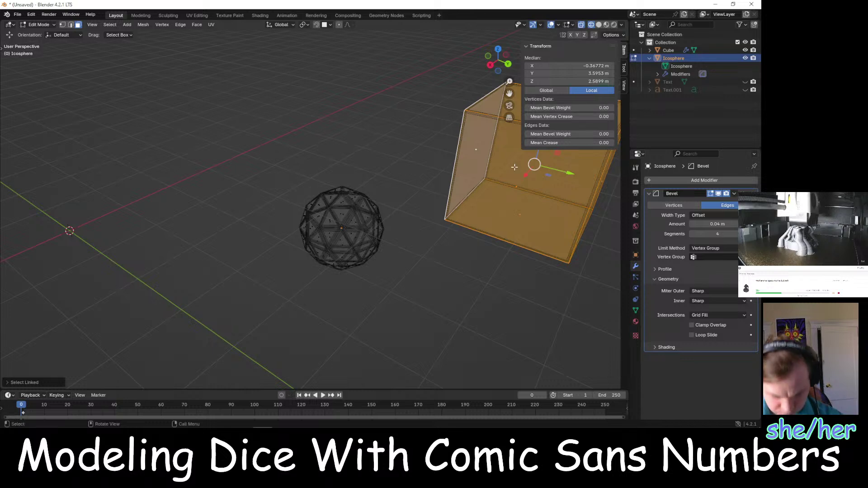
key(x)
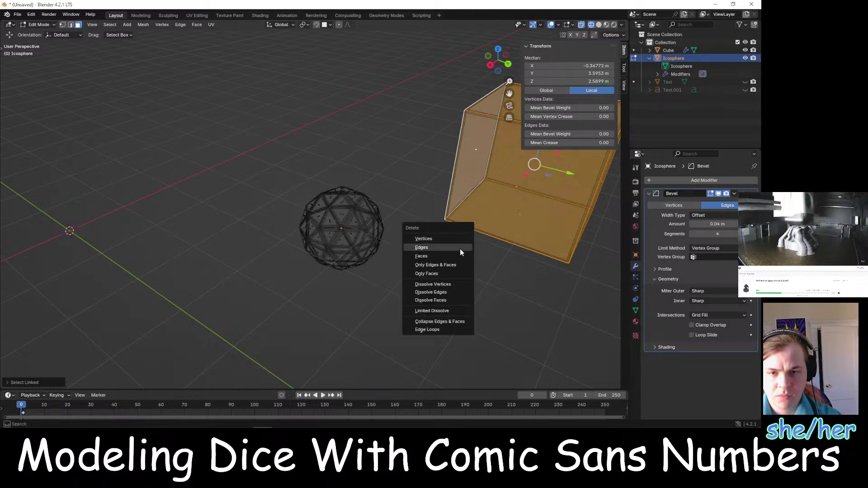
click(440, 235)
click(686, 67)
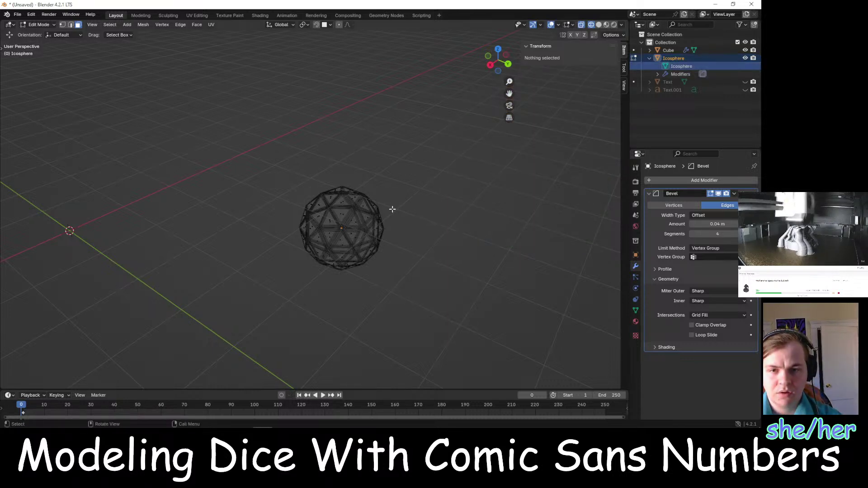
Select a triangular face near the top of the icosphere and set the transform orientation to Normal
click(376, 214)
click(467, 190)
scroll(467, 190, up, 4)
middle_drag(457, 194, 422, 165)
click(376, 179)
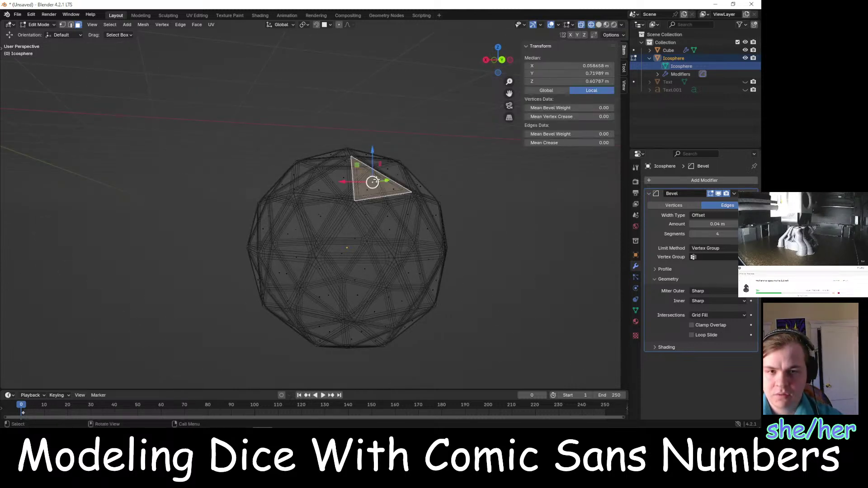
click(81, 35)
click(68, 75)
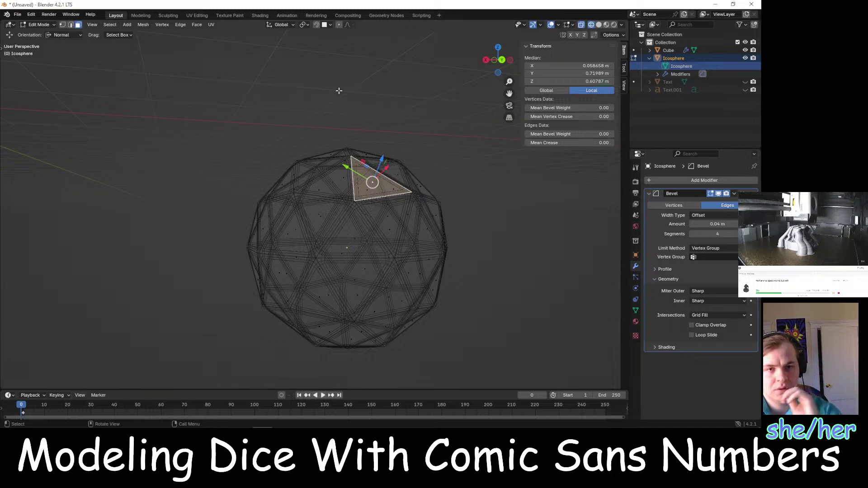
Clear the face selection and select the same triangular face of the icosphere again
scroll(344, 91, down, 3)
middle_drag(381, 126, 404, 142)
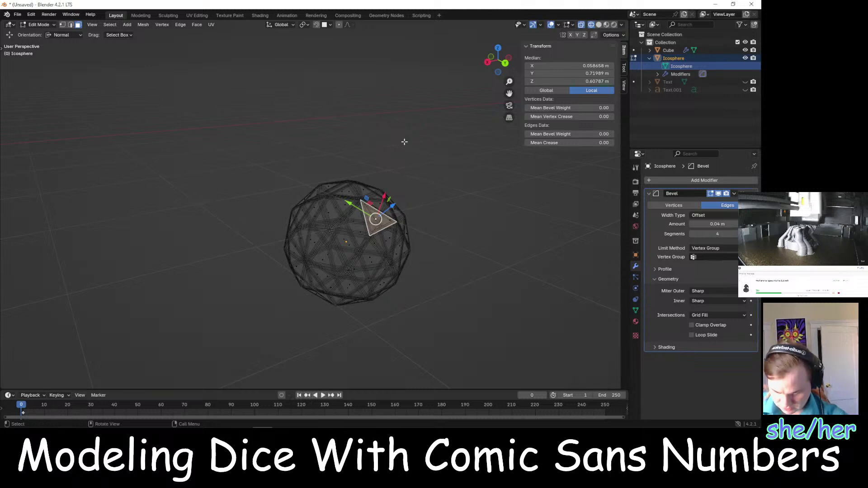
key(x)
click(407, 141)
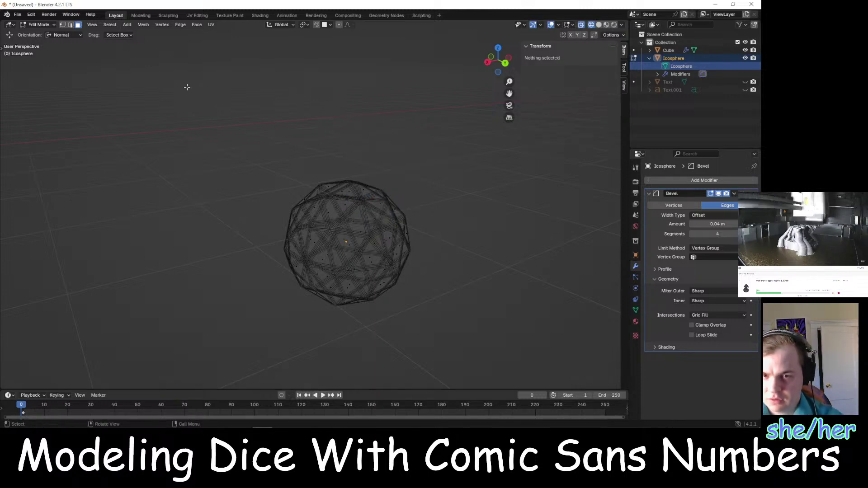
click(380, 216)
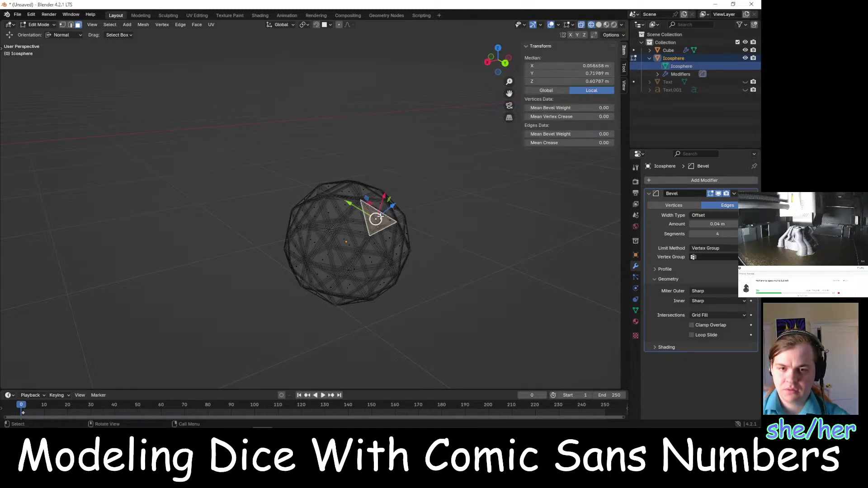
Try adding a cube inside the icosphere's mesh, then undo the addition
key(shift+a)
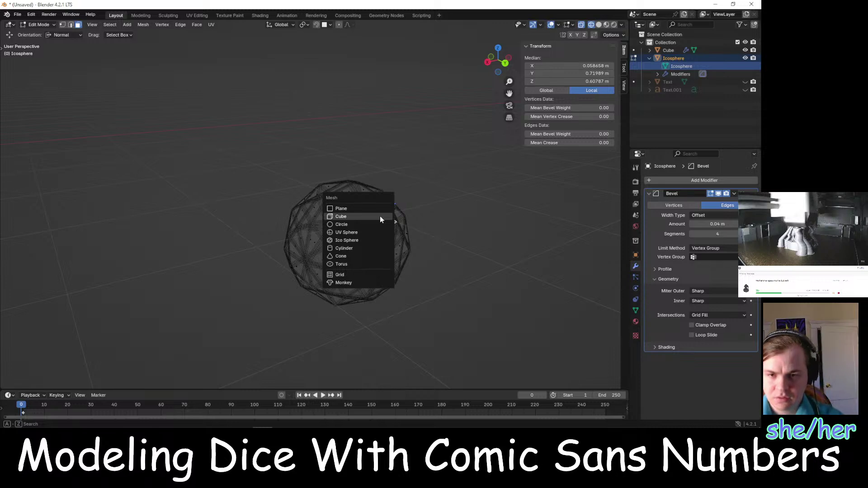
click(371, 219)
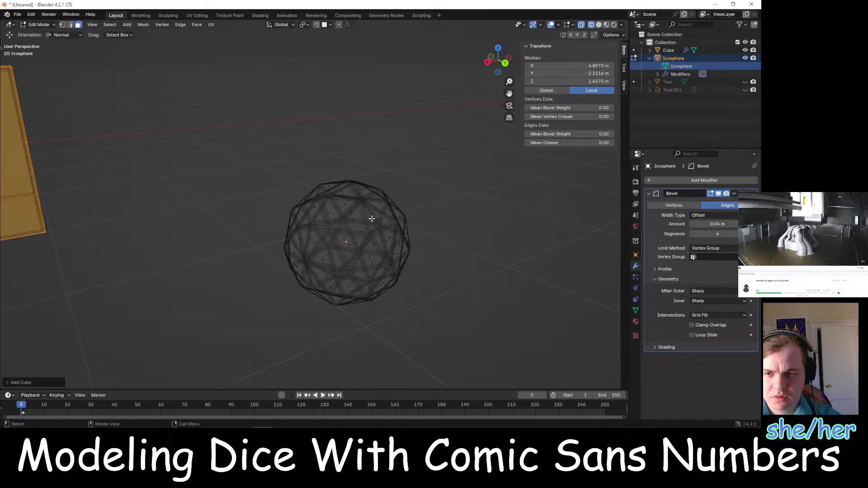
scroll(370, 217, down, 4)
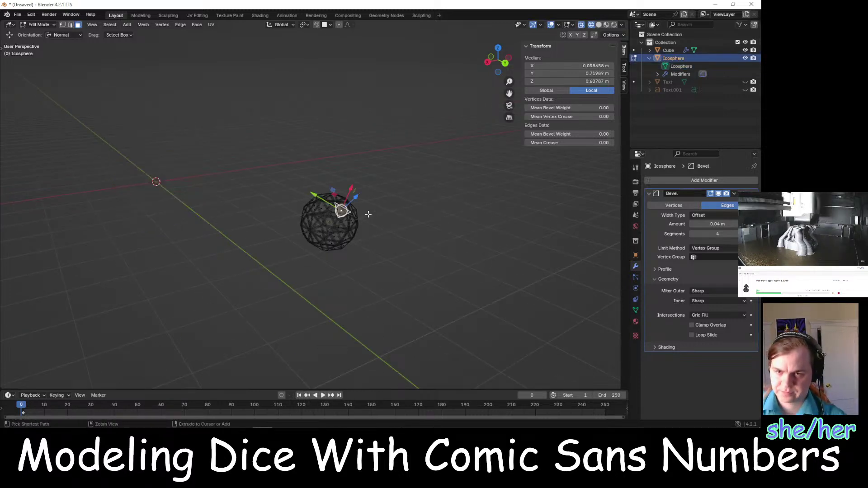
key(ctrl+z)
Add a Single Arrow empty at the world origin in Object Mode
scroll(364, 209, up, 5)
scroll(363, 209, up, 2)
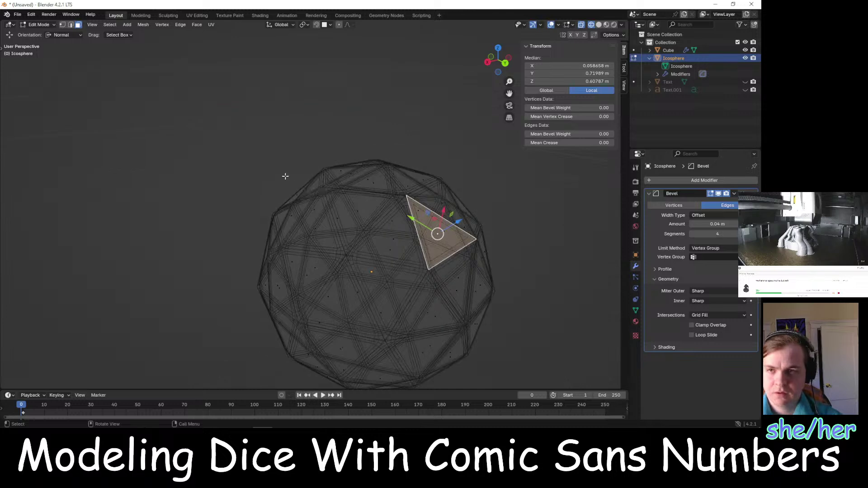
key(Tab)
key(shift+a)
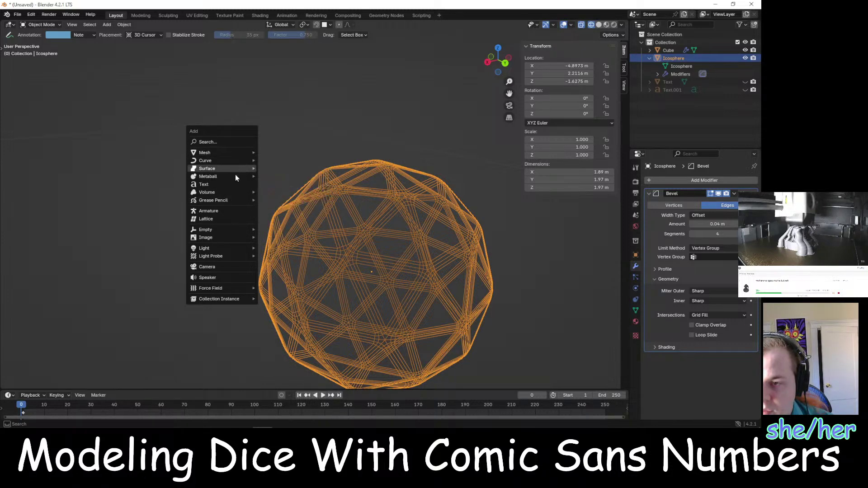
mouse_move(225, 232)
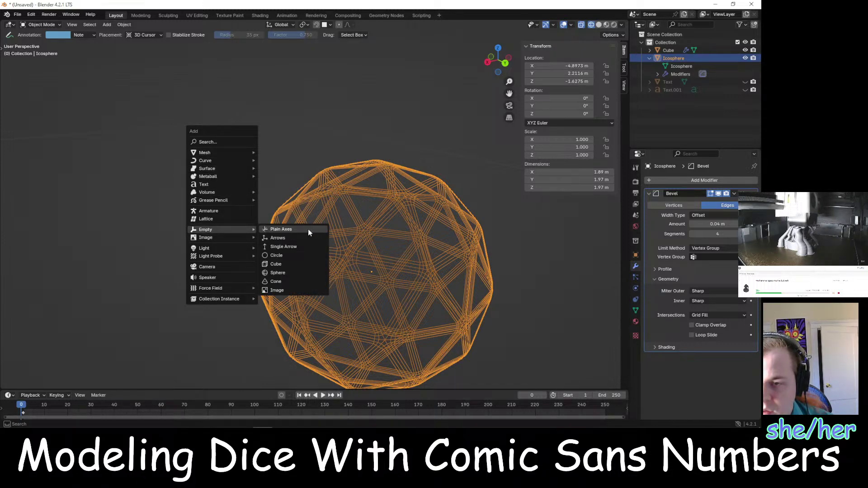
click(295, 248)
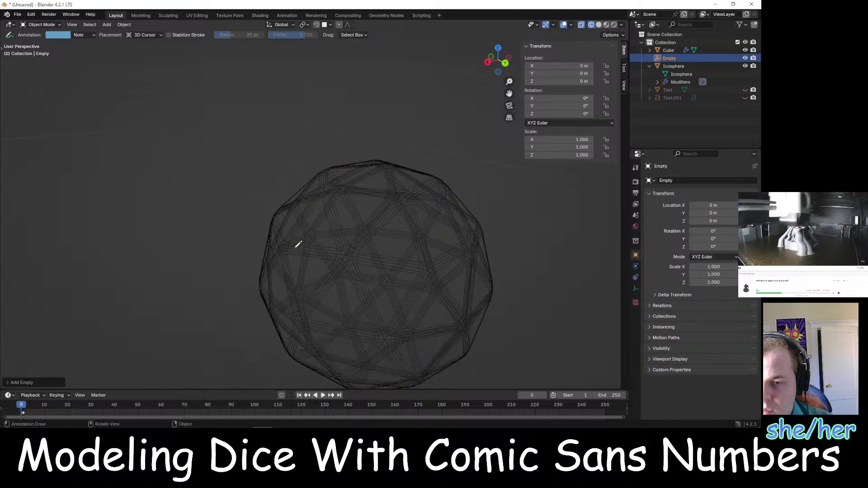
scroll(289, 245, down, 4)
scroll(184, 168, down, 2)
scroll(188, 183, up, 2)
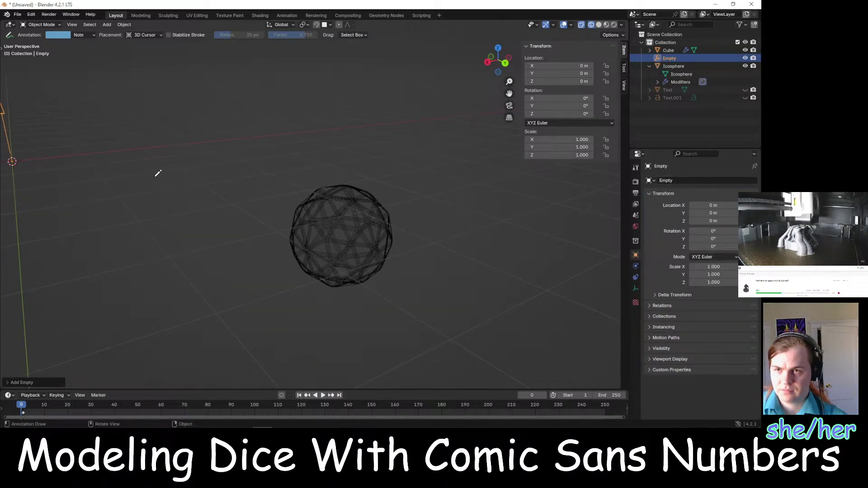
click(126, 154)
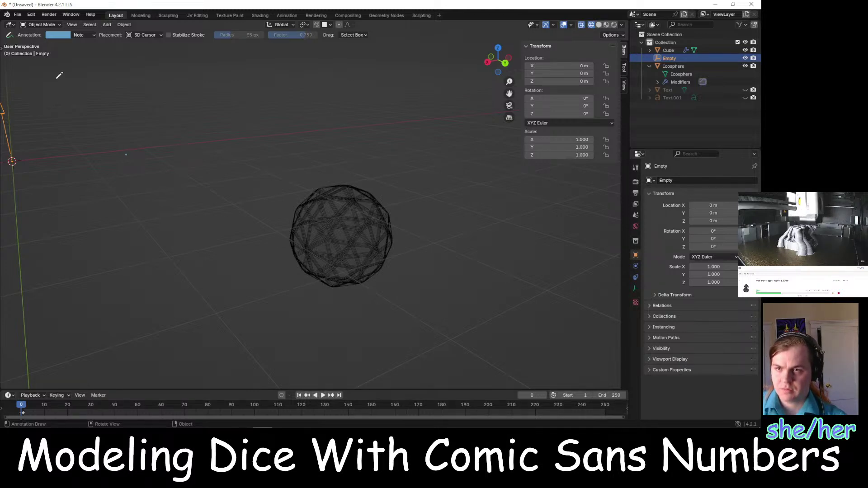
Select the icosphere and move it next to the arrow empty, to about X -0.94 m, Y -1.01 m, Z -0.20 m
click(672, 66)
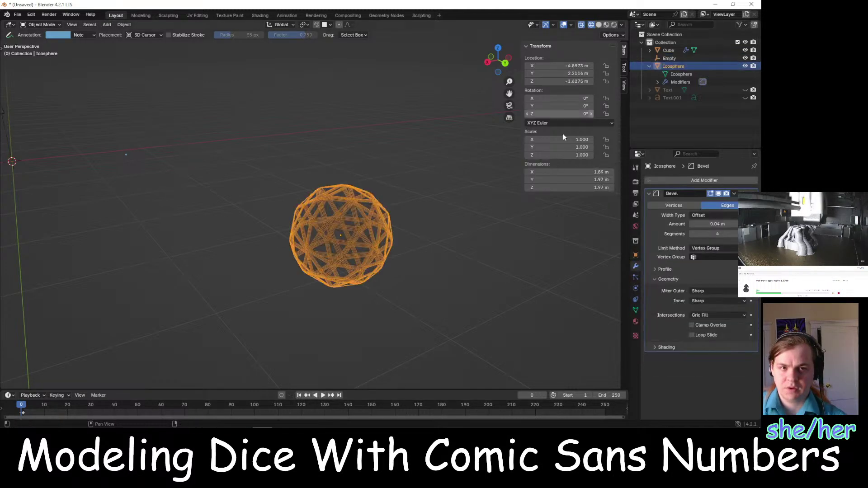
scroll(273, 255, down, 3)
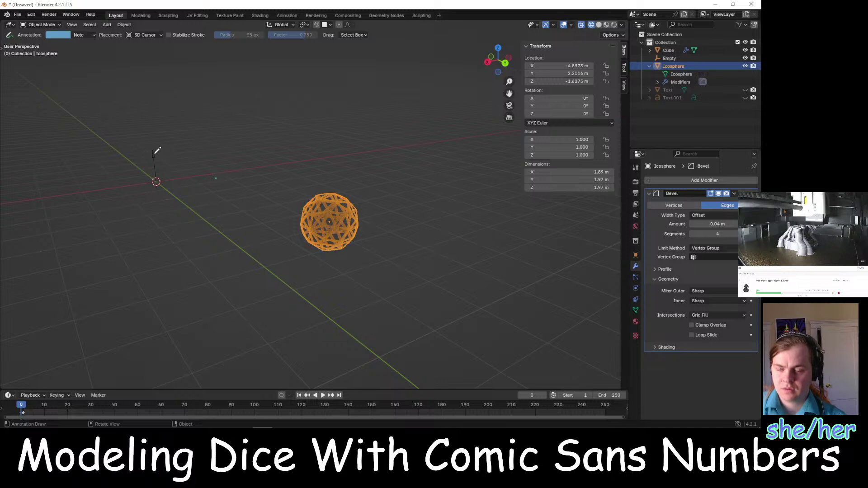
key(Tab)
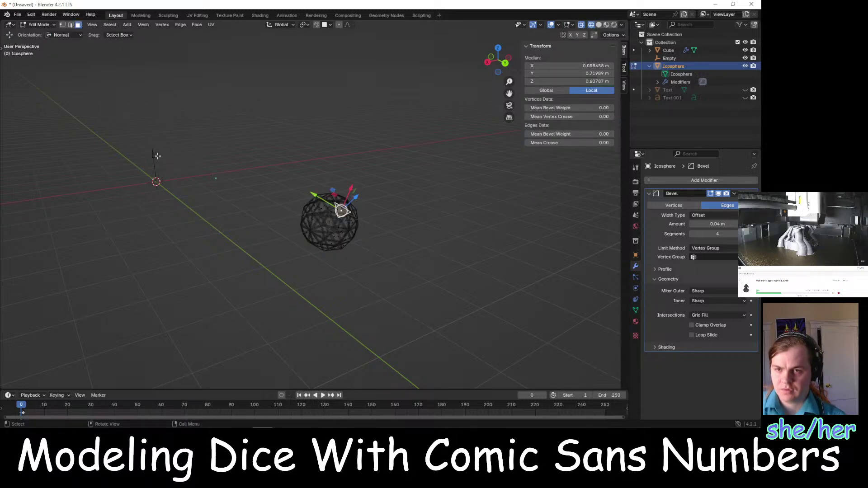
key(Tab)
key(g)
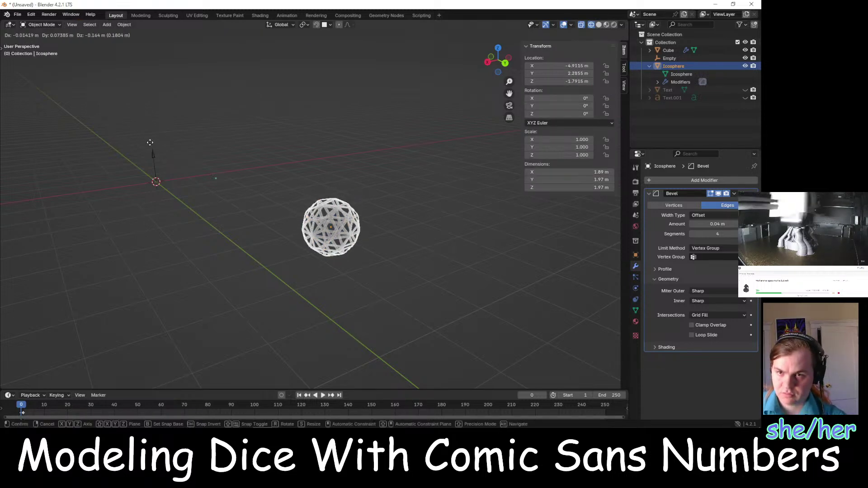
click(621, 90)
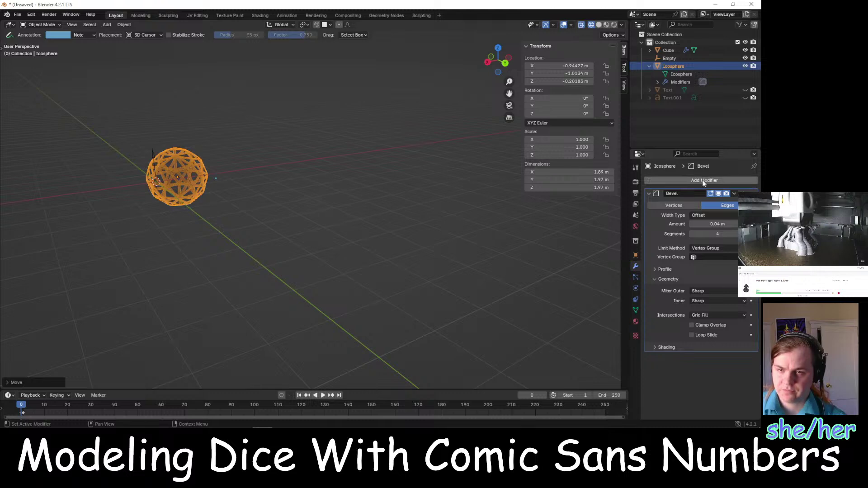
Reposition the icosphere around the arrow empty, at about X -0.82 m, Y -1.10 m, Z -0.23 m
scroll(153, 144, up, 5)
scroll(156, 144, down, 5)
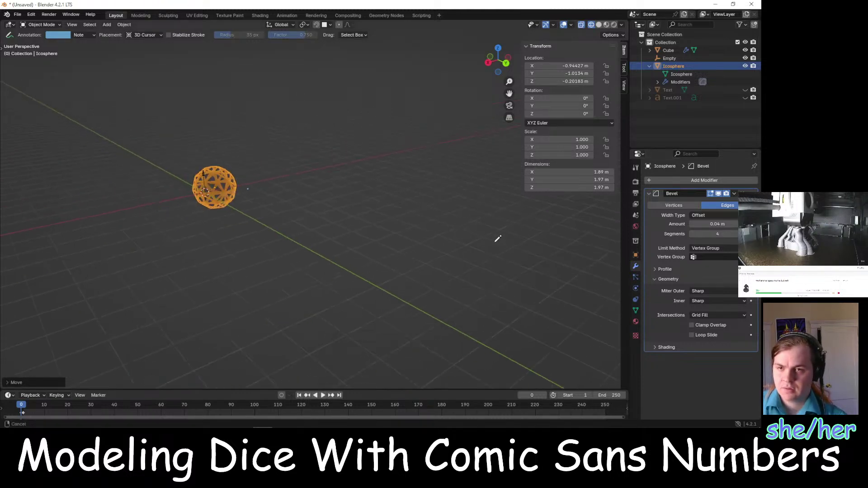
shift+middle_drag(232, 200, 396, 262)
scroll(398, 263, up, 3)
shift+middle_drag(445, 286, 385, 193)
scroll(402, 205, up, 4)
scroll(417, 207, down, 1)
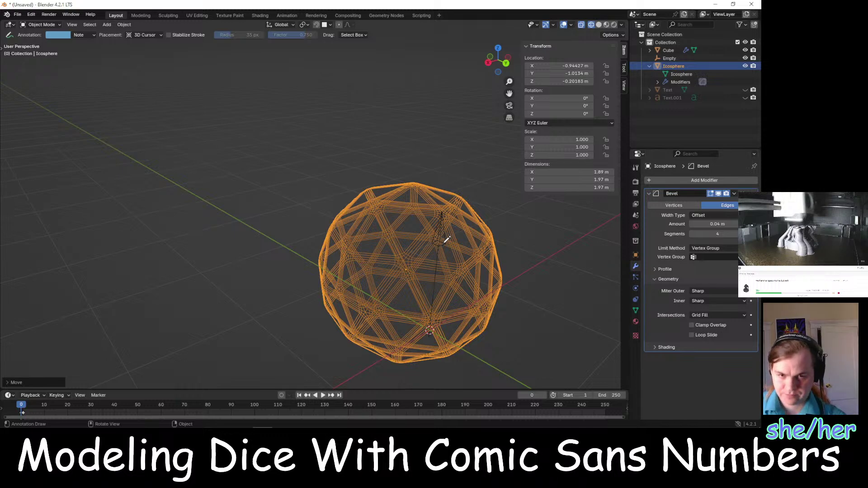
key(g)
click(338, 216)
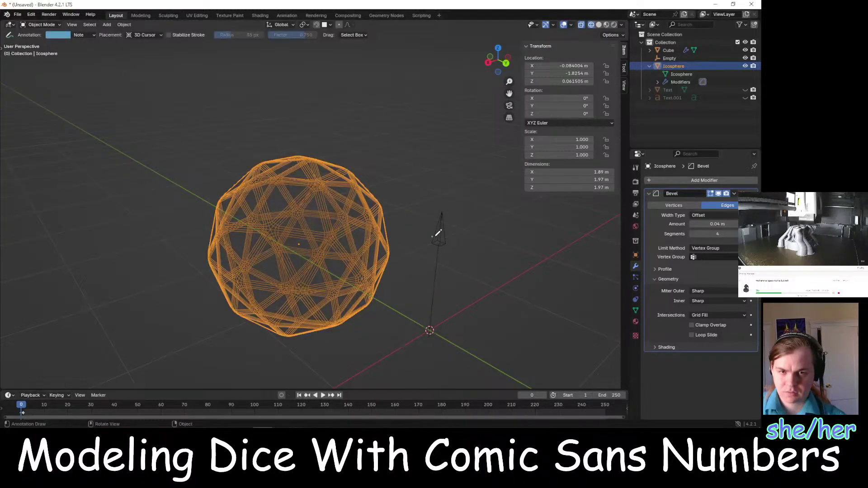
key(g)
click(441, 233)
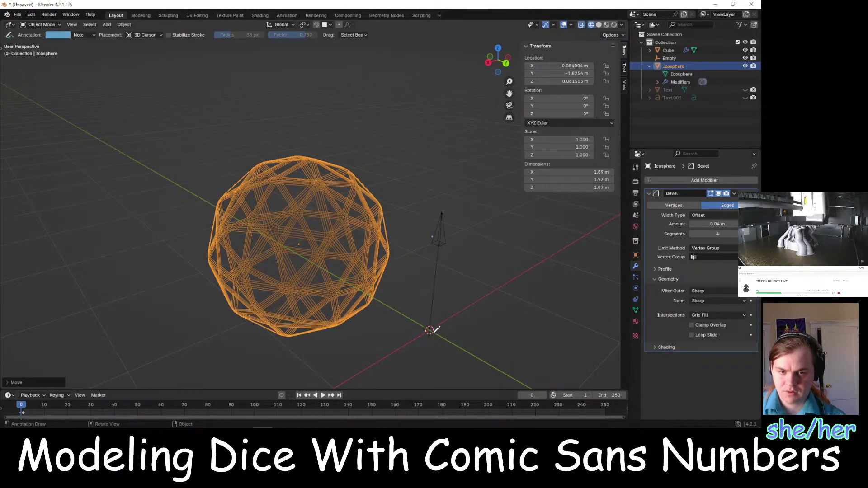
key(g)
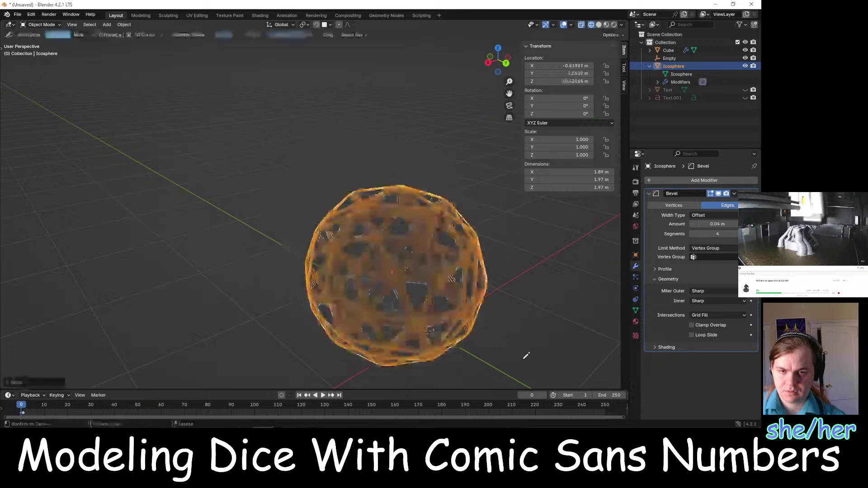
click(526, 355)
Deselect the icosphere's triangular face in Edit Mode
key(Tab)
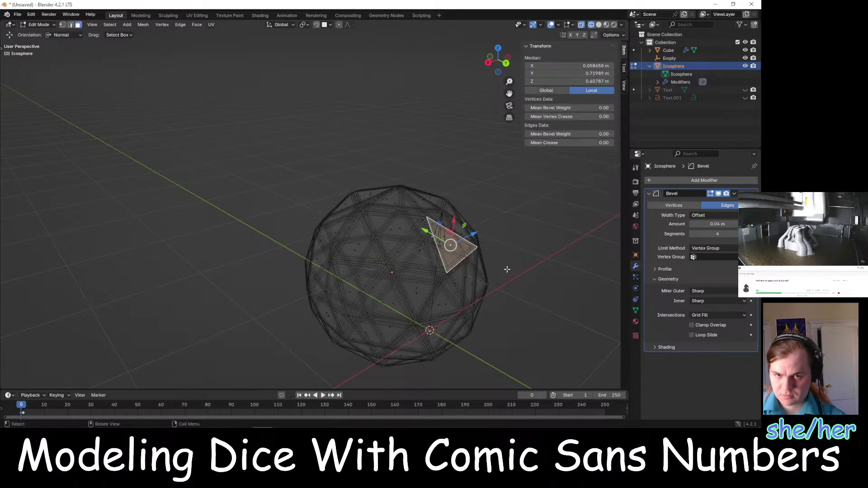
click(517, 256)
scroll(539, 259, down, 3)
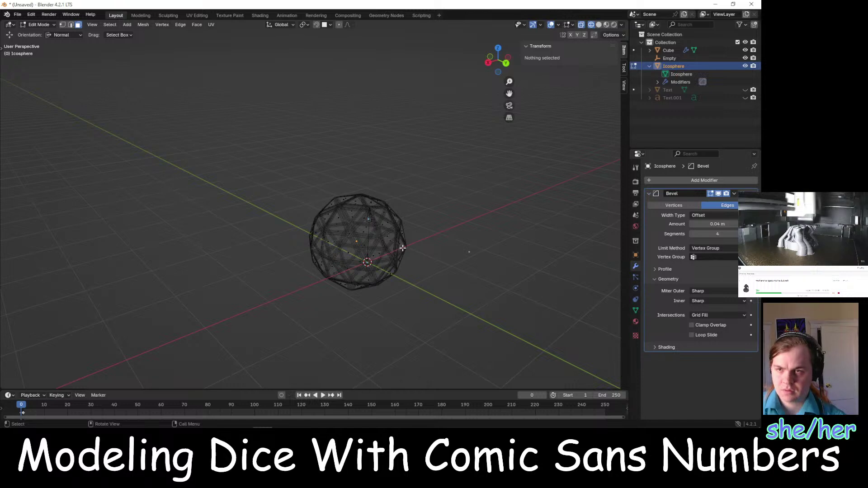
Show the viewport's tool list, activate the Move tool in Object Mode and select the arrow empty
click(2, 48)
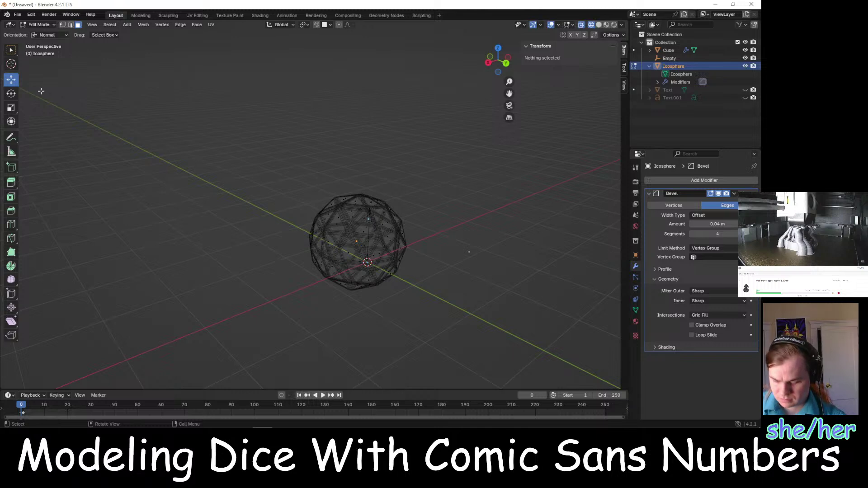
click(385, 249)
key(Tab)
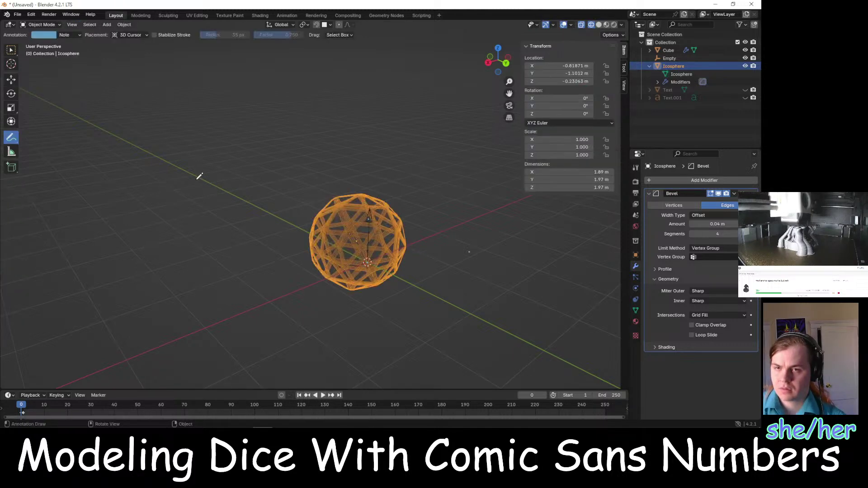
click(10, 80)
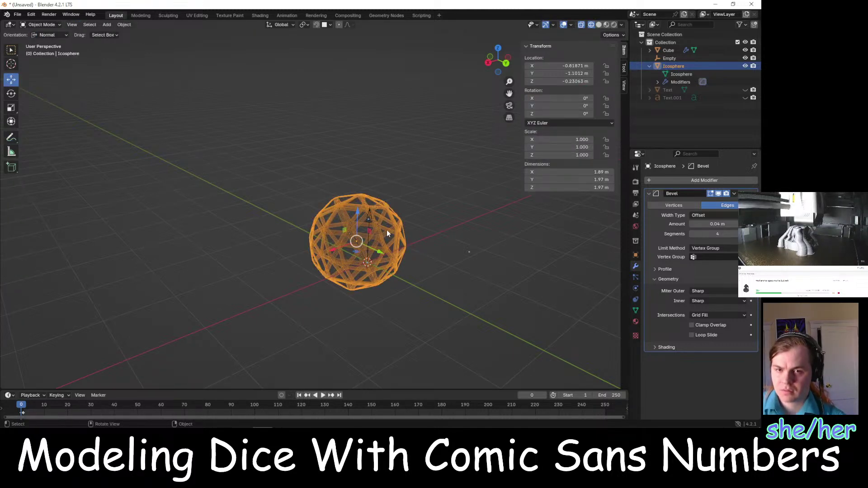
click(368, 219)
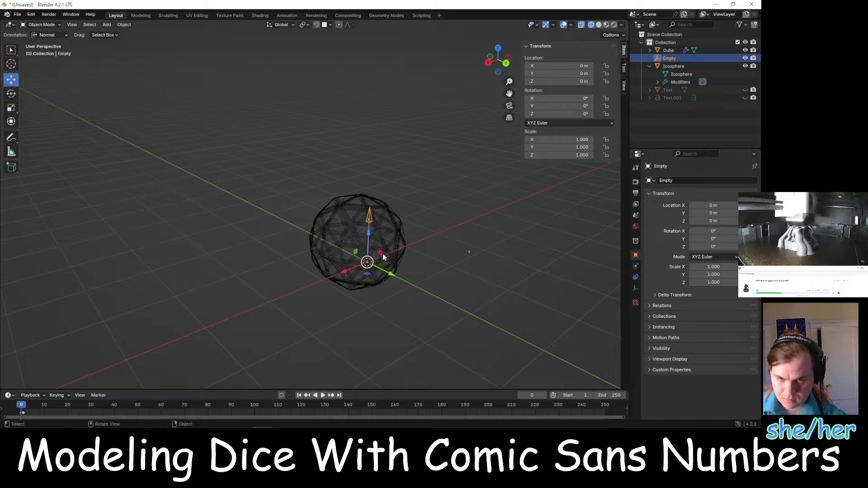
Check the Move tool's transform orientation options and choose Normal
scroll(382, 253, up, 5)
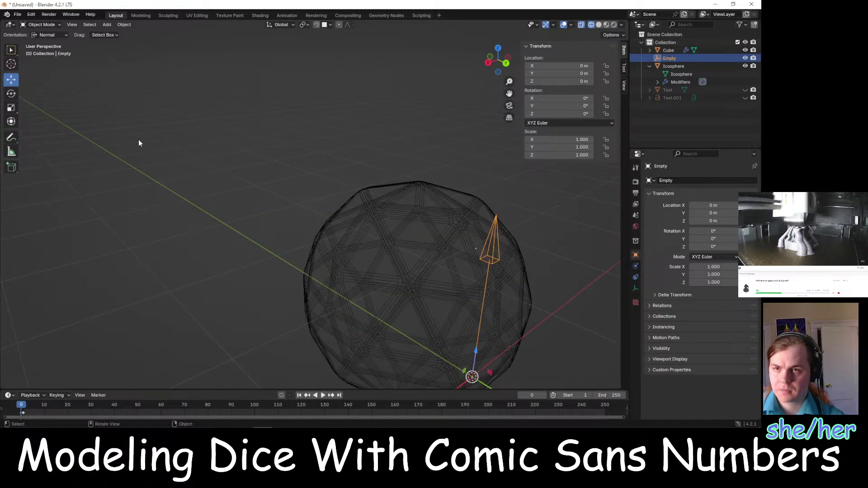
click(44, 34)
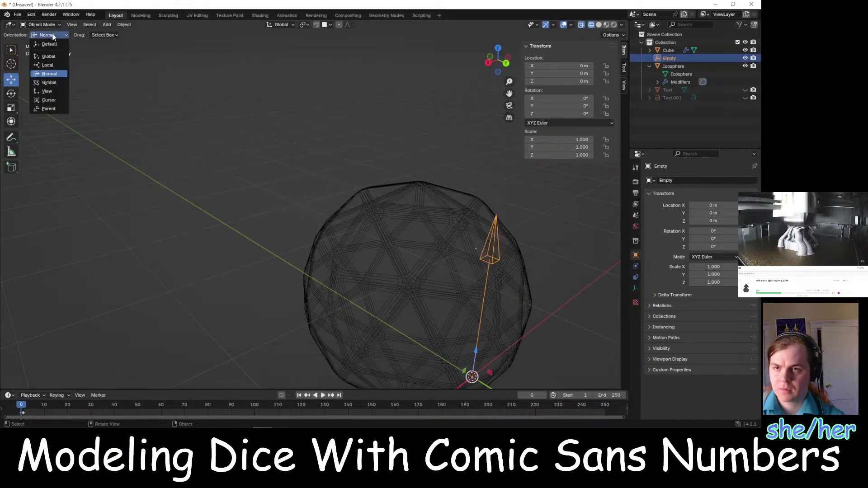
click(50, 74)
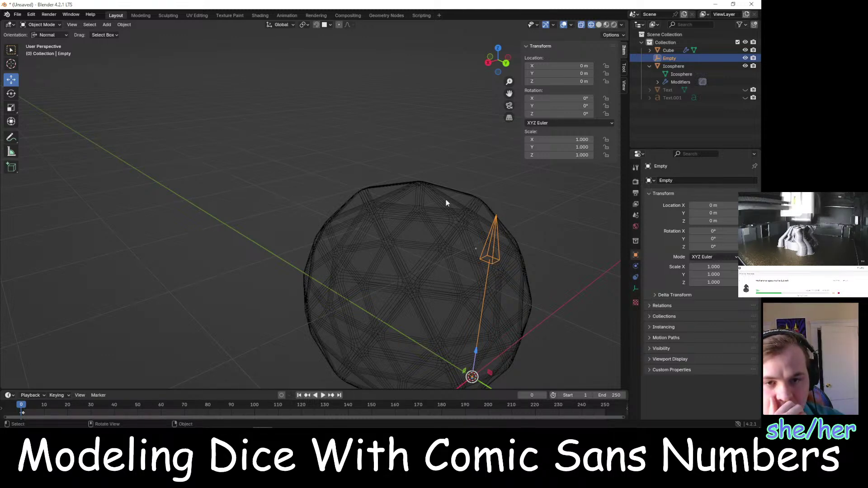
Select the icosphere, enter Edit Mode and select the triangular face near its top, above the object's origin
click(420, 232)
shift+click(419, 231)
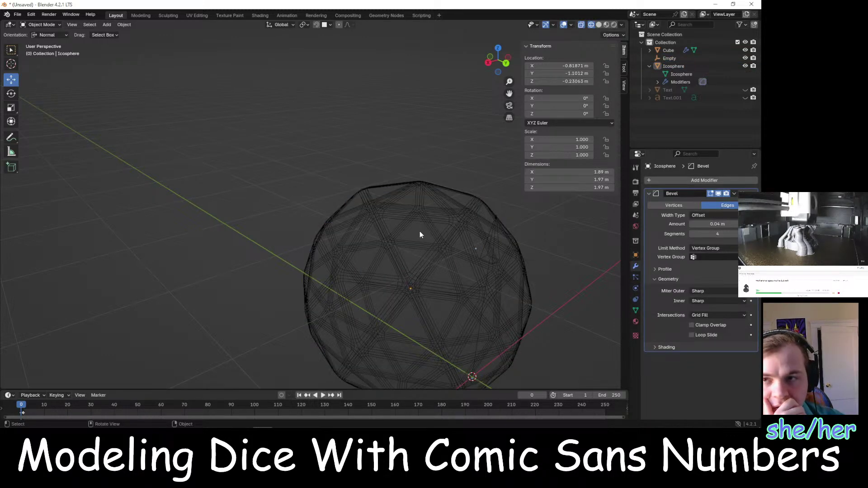
key(Tab)
click(485, 302)
click(417, 234)
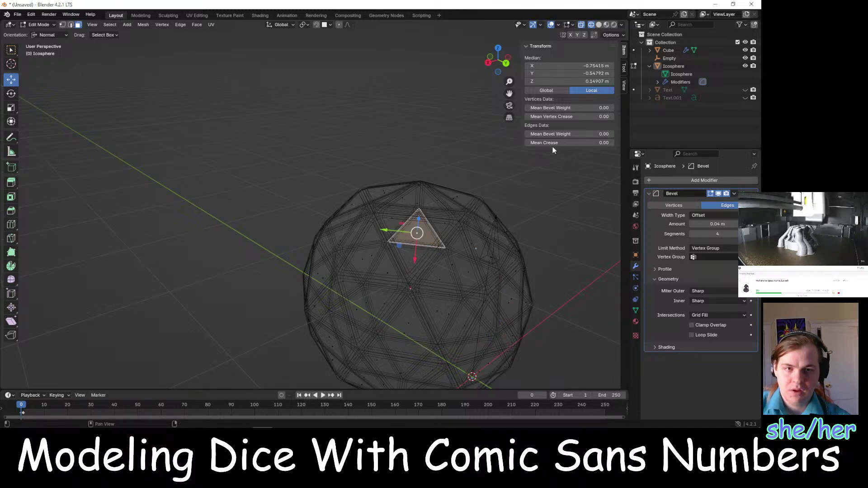
Check the view settings, the Move tool options and the selected face's transform values for a way to align to the face
click(623, 70)
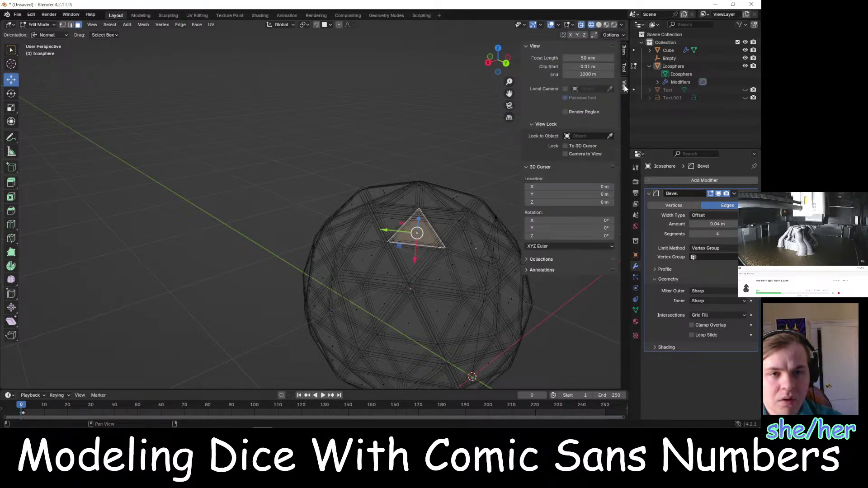
click(625, 50)
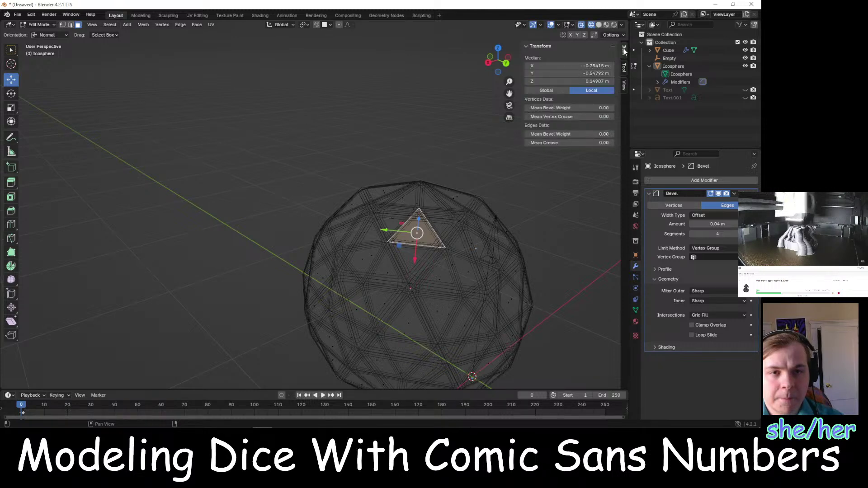
click(624, 68)
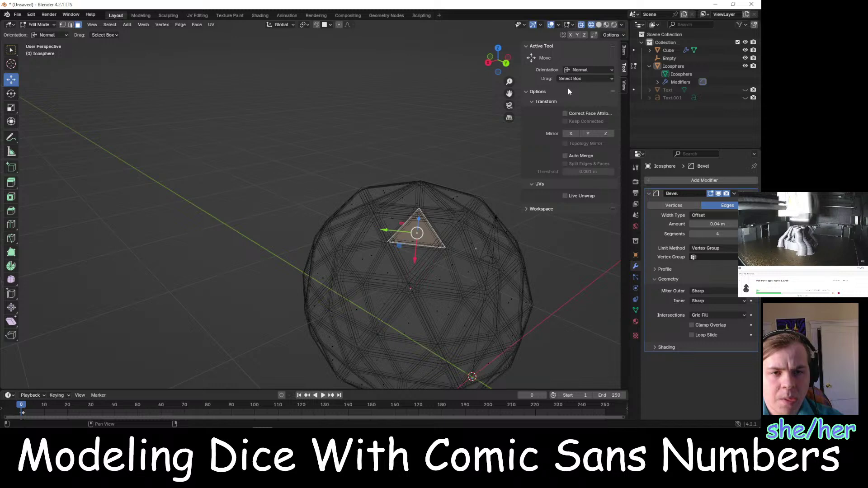
click(567, 88)
click(624, 49)
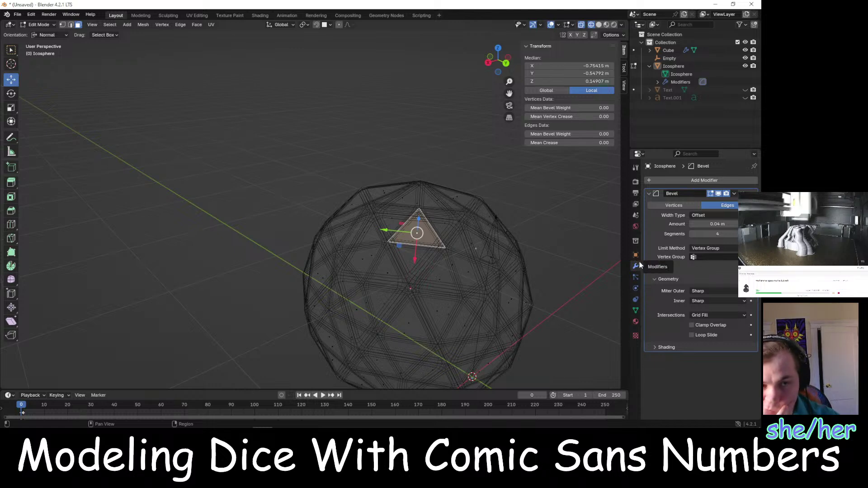
scroll(552, 230, down, 3)
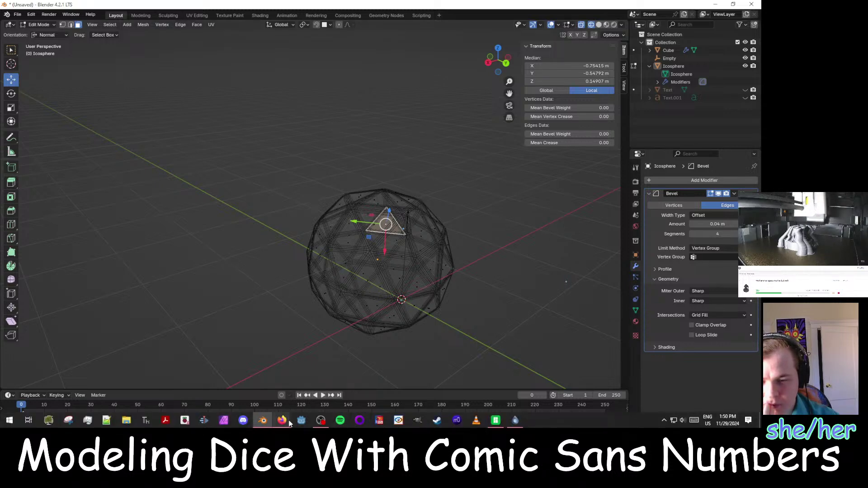
Switch to Firefox, return to the "align object to face normal" search results and open the video "Align Instances To Face Normals | Blender 3.1 Geometry Nodes Tutorial"
mouse_move(281, 419)
click(331, 398)
scroll(354, 316, up, 8)
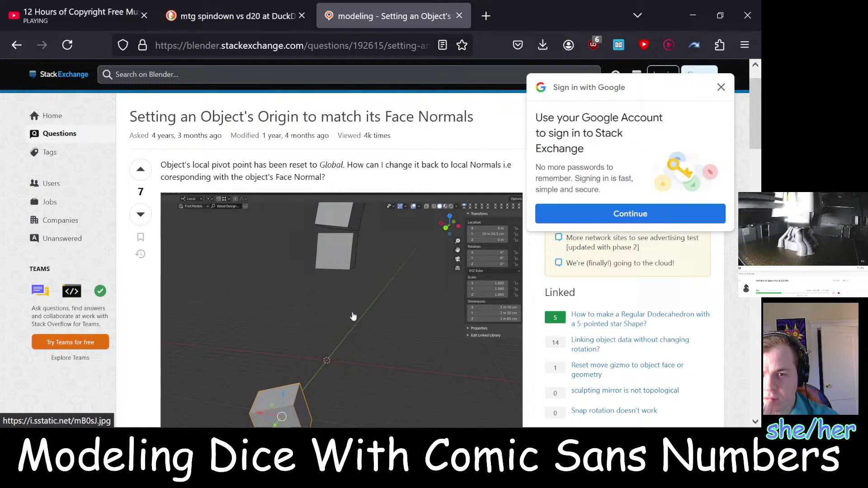
key(alt+Left)
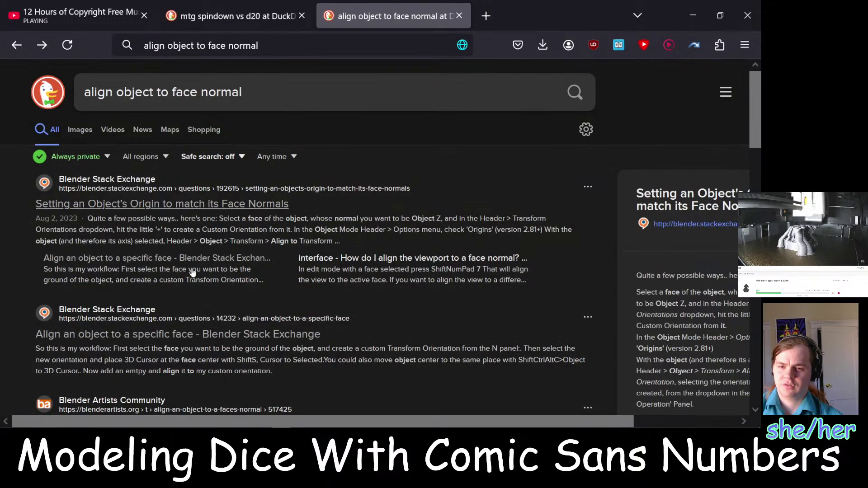
scroll(231, 306, down, 5)
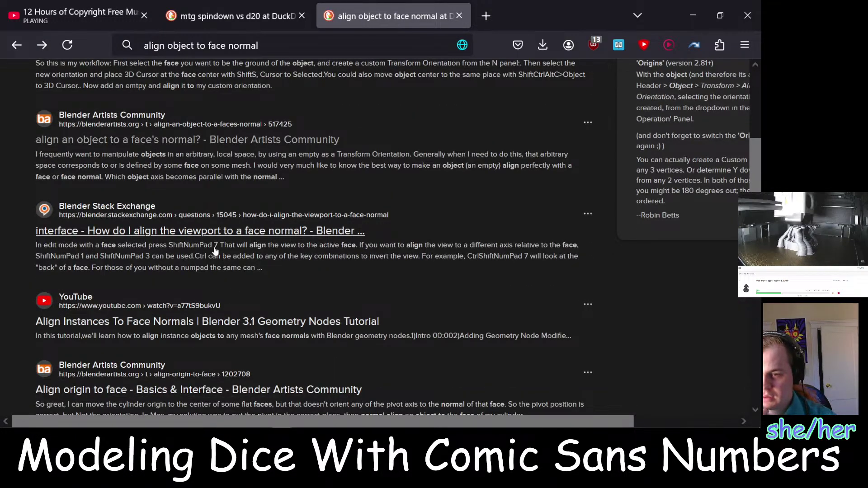
click(284, 319)
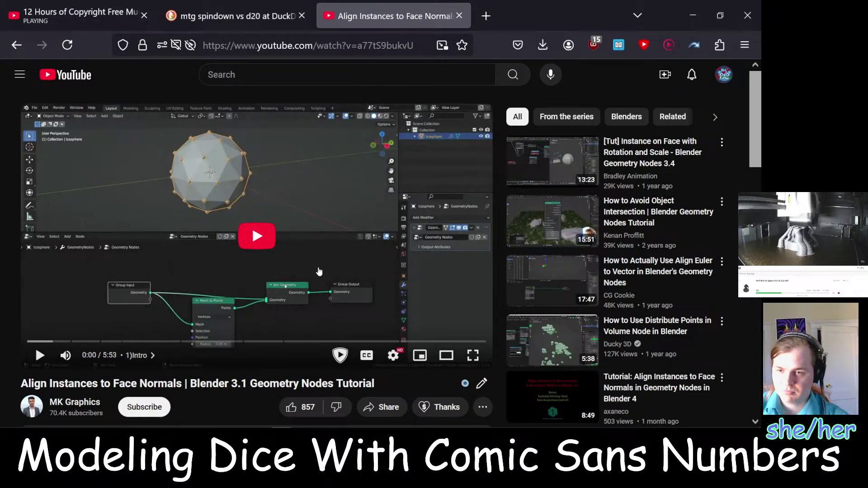
Switch to Blender, add a Geometry Nodes modifier to the icosphere and expand the modifier's Manage section
key(alt+Tab)
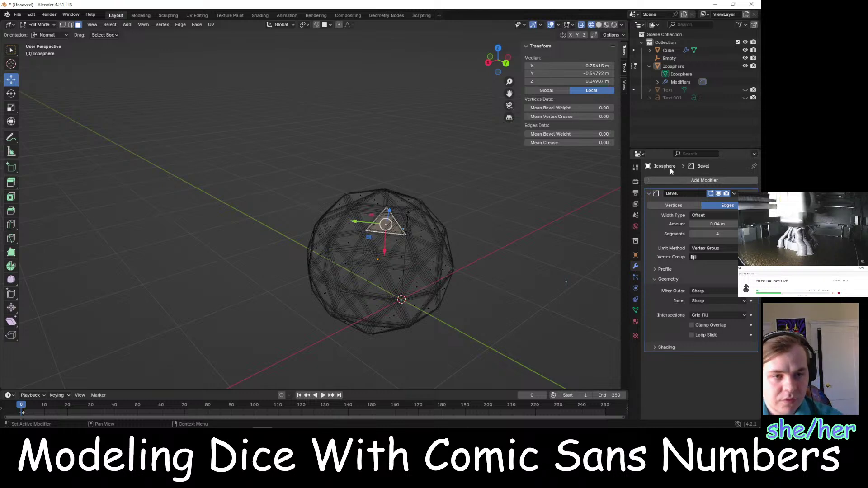
click(655, 180)
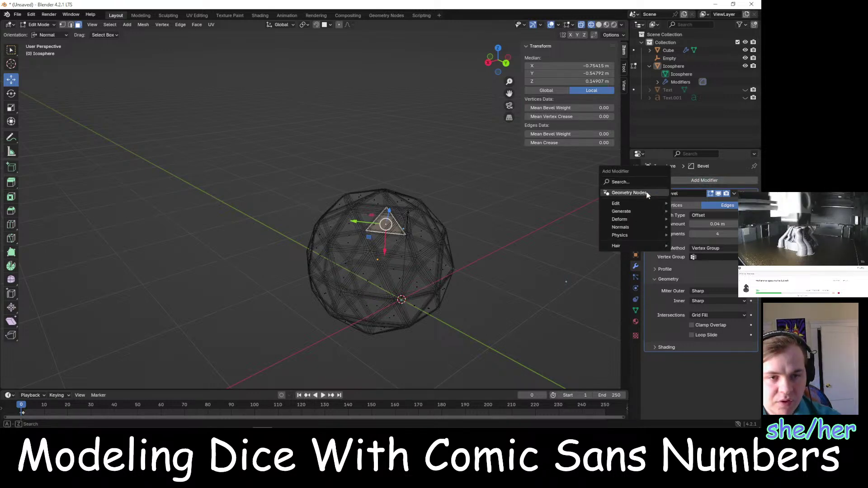
click(647, 193)
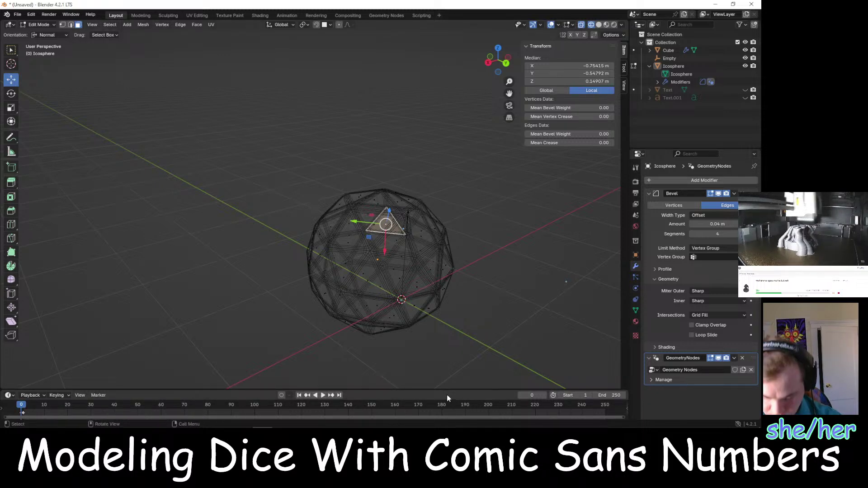
double_click(680, 370)
key(Escape)
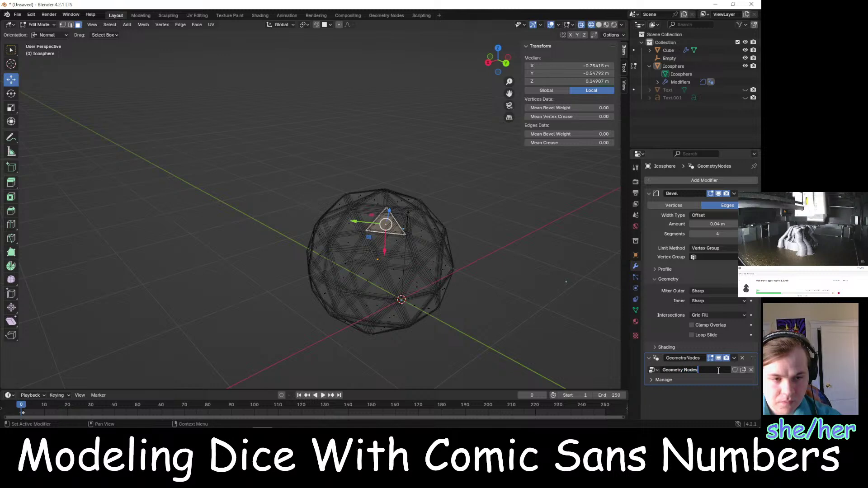
click(656, 369)
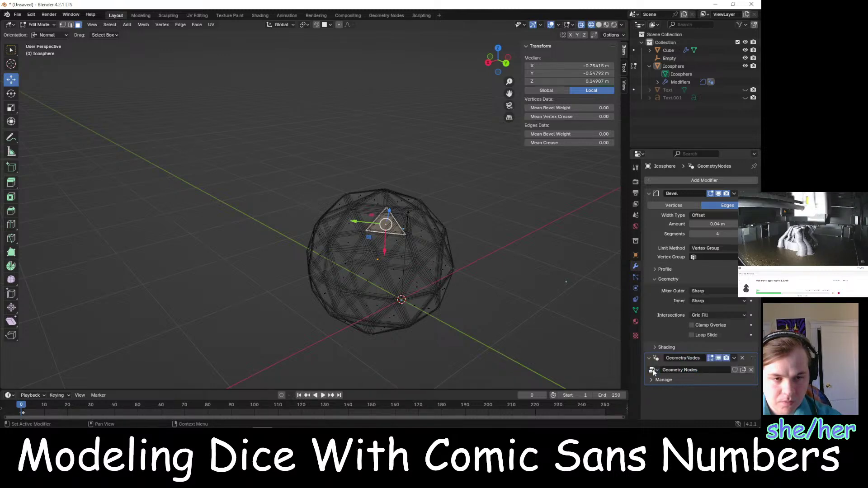
click(691, 375)
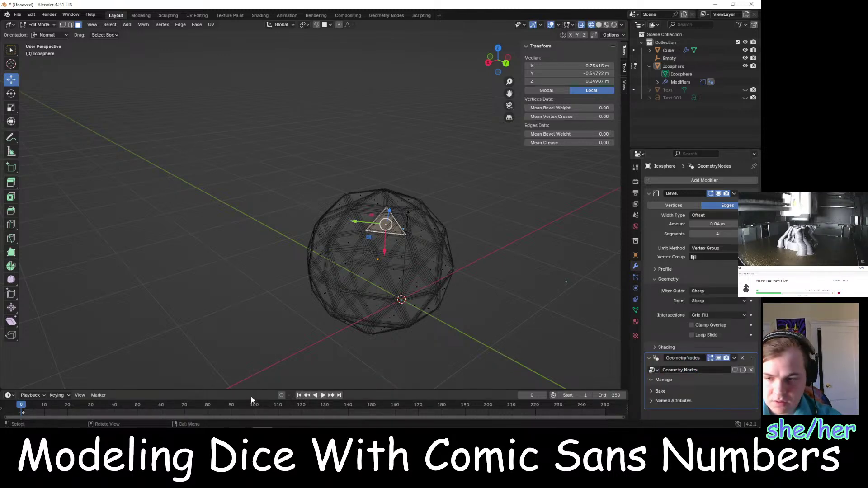
Change the timeline area into a Geometry Node Editor
click(80, 395)
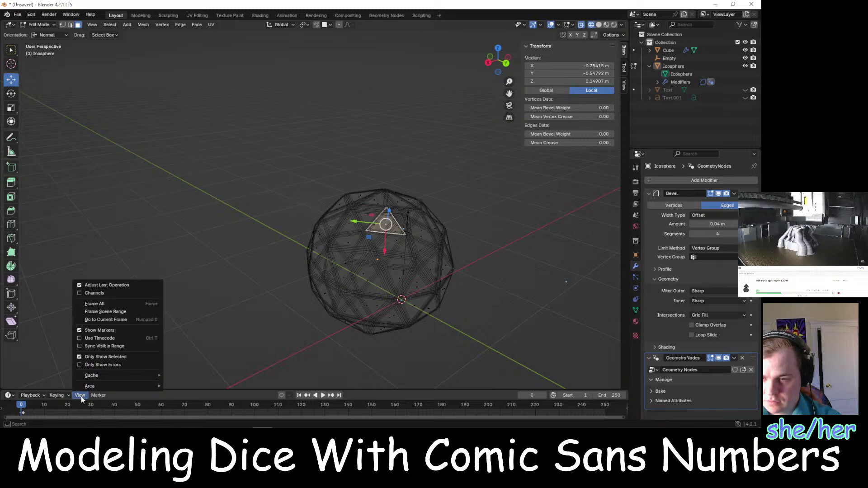
click(45, 395)
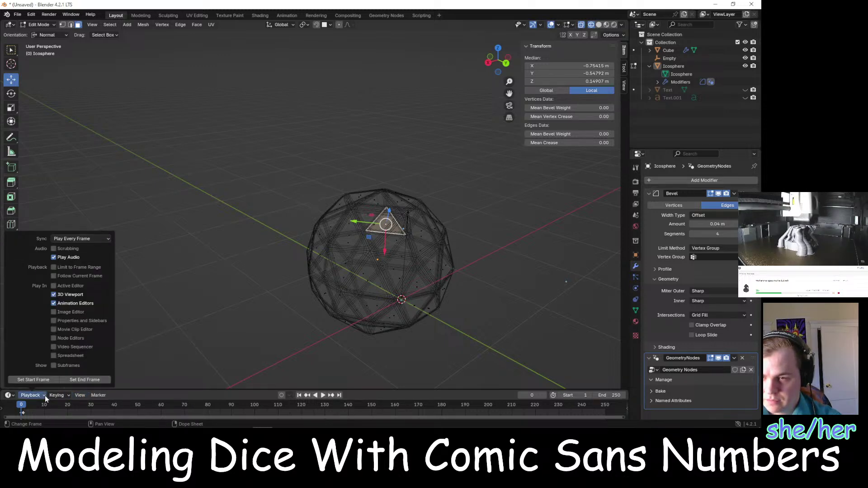
click(9, 395)
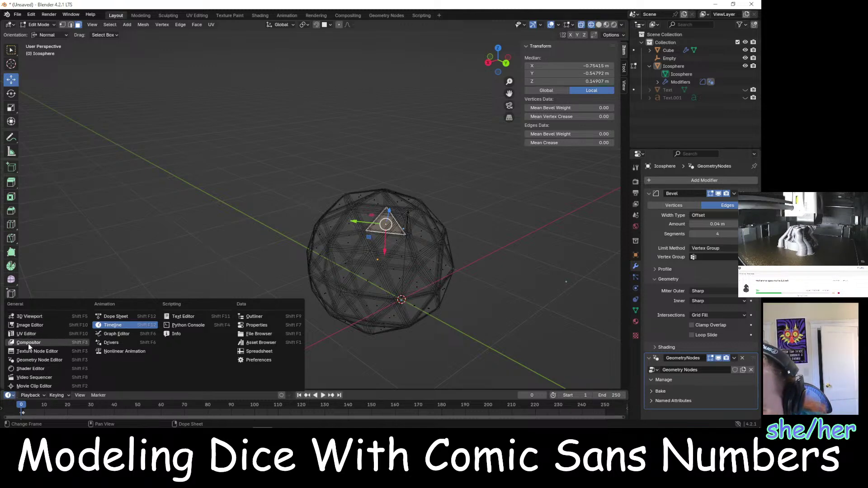
click(34, 359)
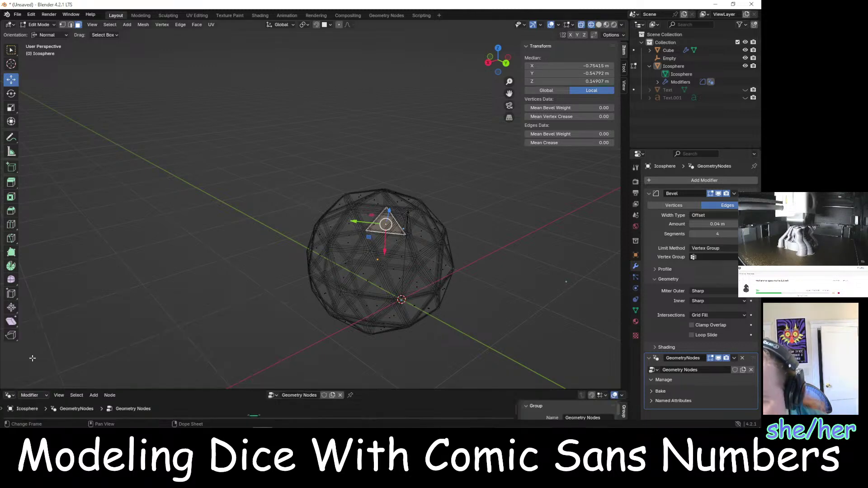
Enlarge the node editor to about half the window's height, with the Group Input and Group Output nodes readable
drag(172, 391, 253, 210)
scroll(284, 291, up, 15)
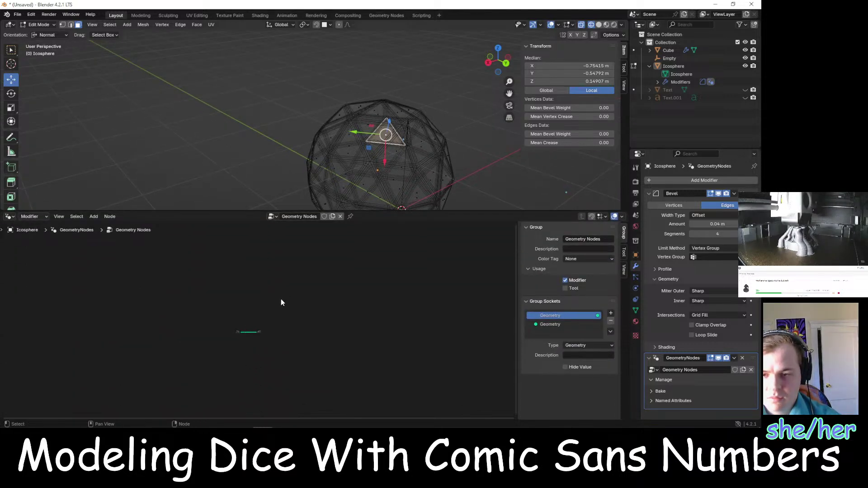
middle_drag(263, 329, 367, 281)
scroll(305, 307, up, 10)
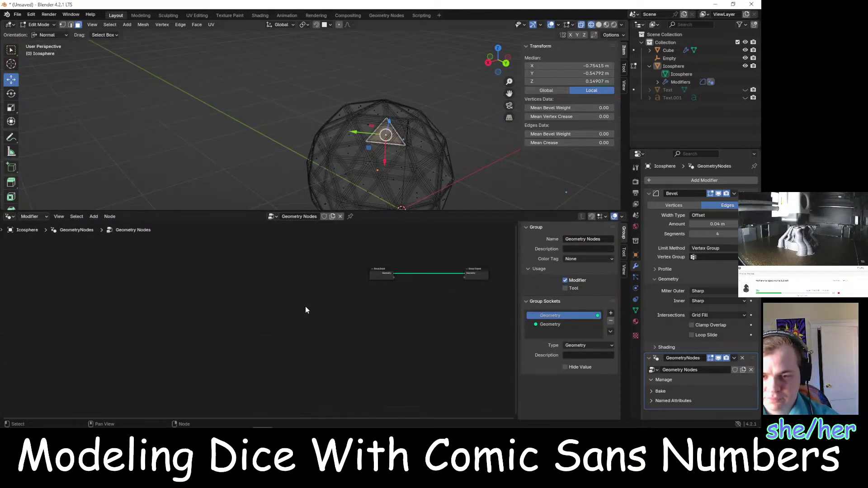
middle_drag(308, 313, 77, 346)
scroll(157, 344, up, 8)
middle_drag(164, 336, 251, 364)
Switch to Firefox and watch the face normals tutorial past its intro, into the "Adding Mesh To Point Node" chapter
key(alt+Tab)
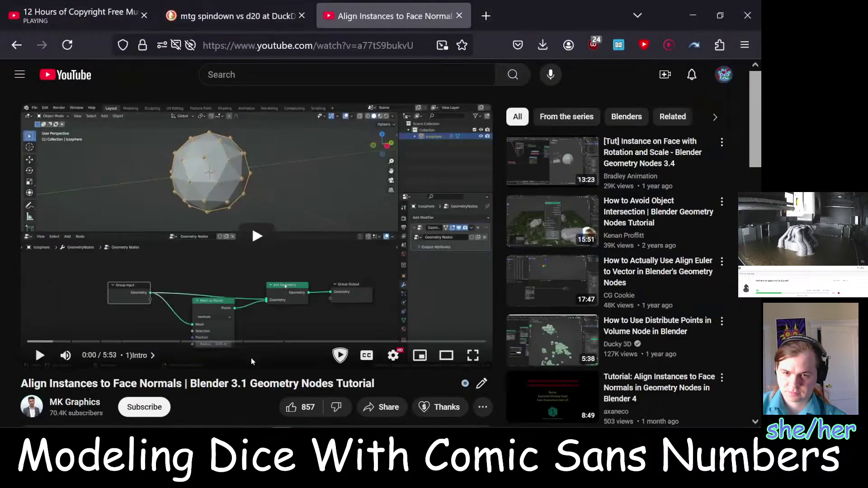
click(228, 239)
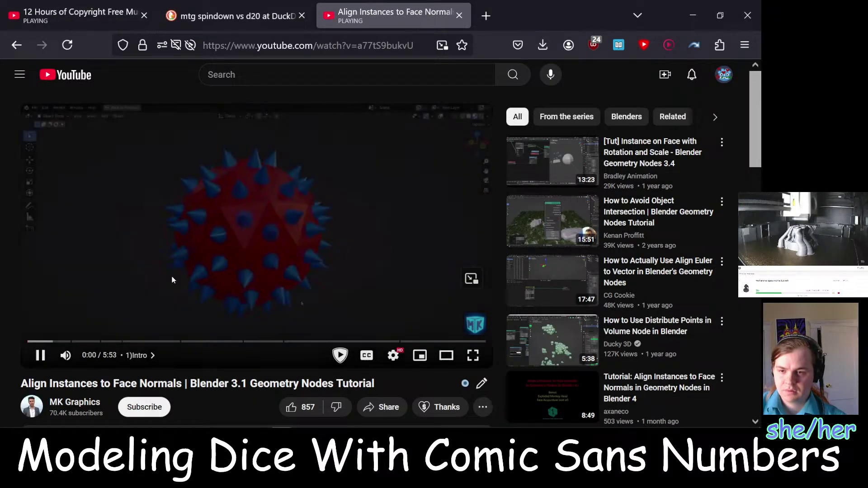
click(75, 341)
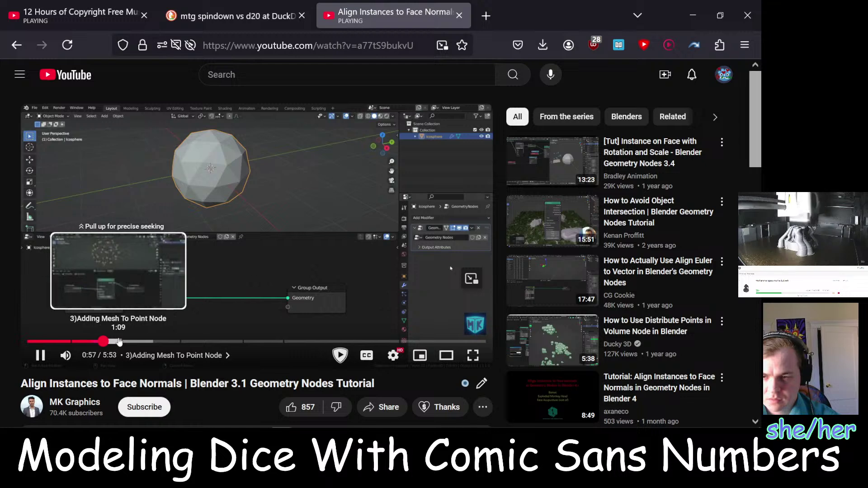
click(185, 306)
Switch to Blender and compare the node categories available there with the Mesh category used in the Firefox tutorial
key(alt+Tab)
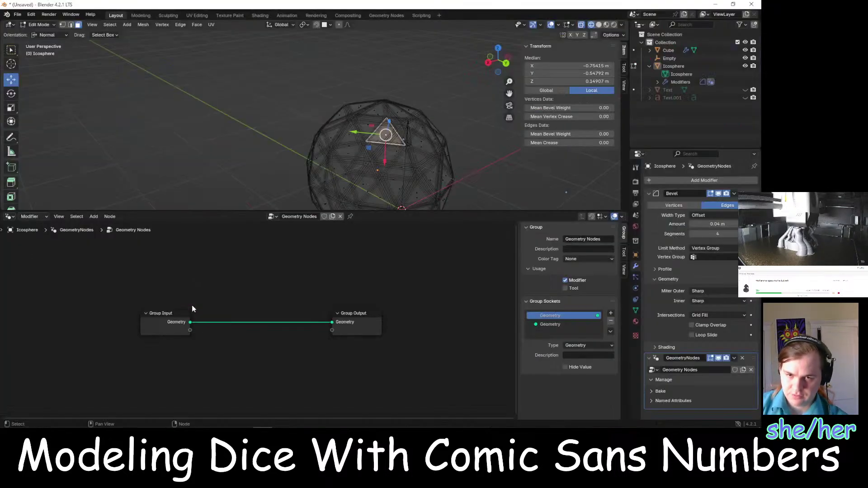
right_click(262, 304)
mouse_move(262, 304)
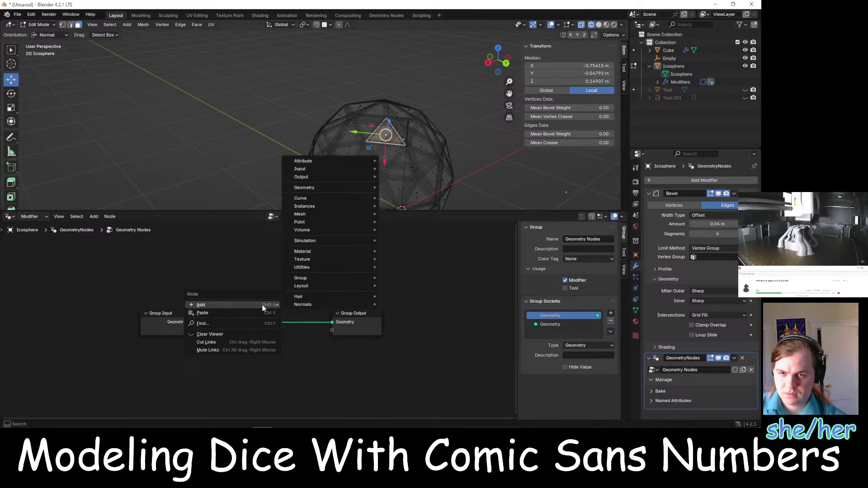
key(alt+Tab)
click(262, 305)
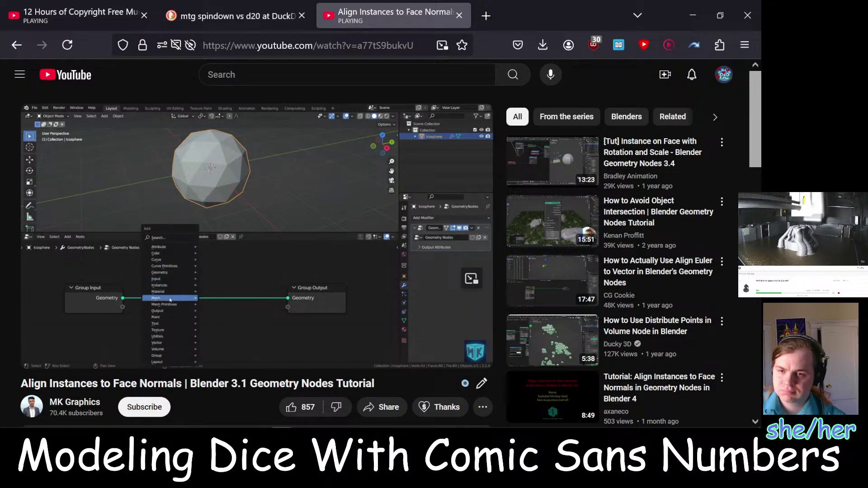
key(alt+Tab)
key(alt+Tab)
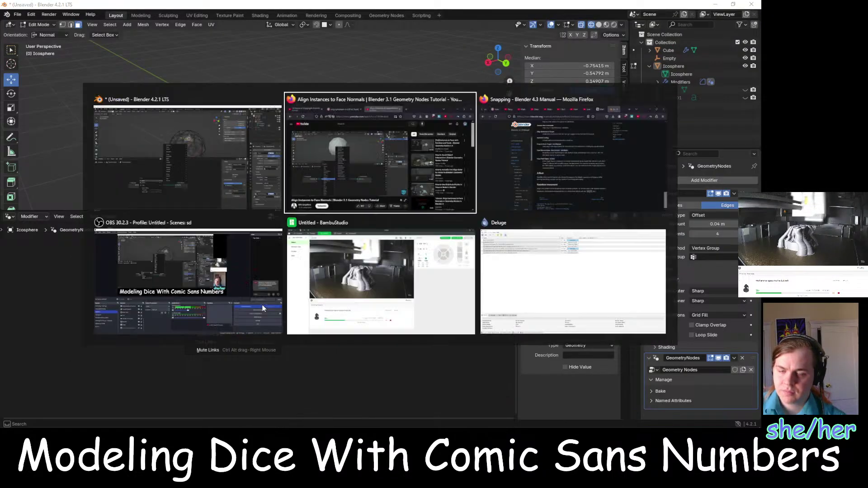
key(alt+Tab)
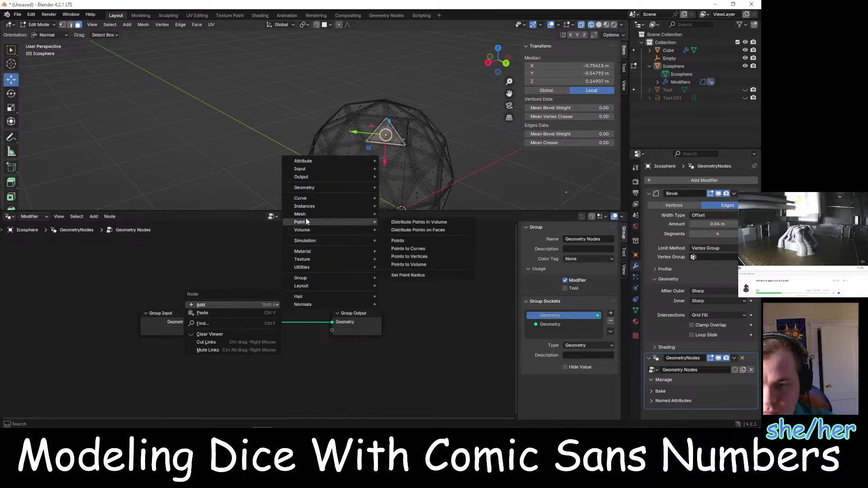
mouse_move(372, 219)
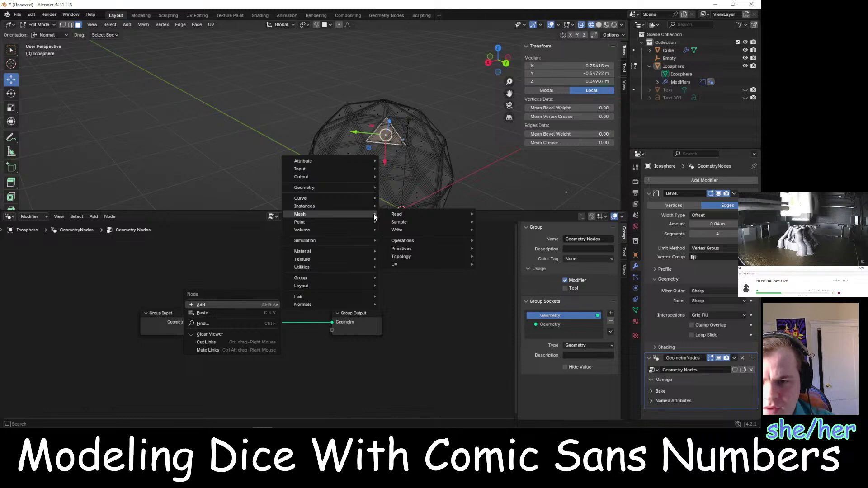
Change the geometry node editor's type to Tool and return it to Modifier
click(46, 216)
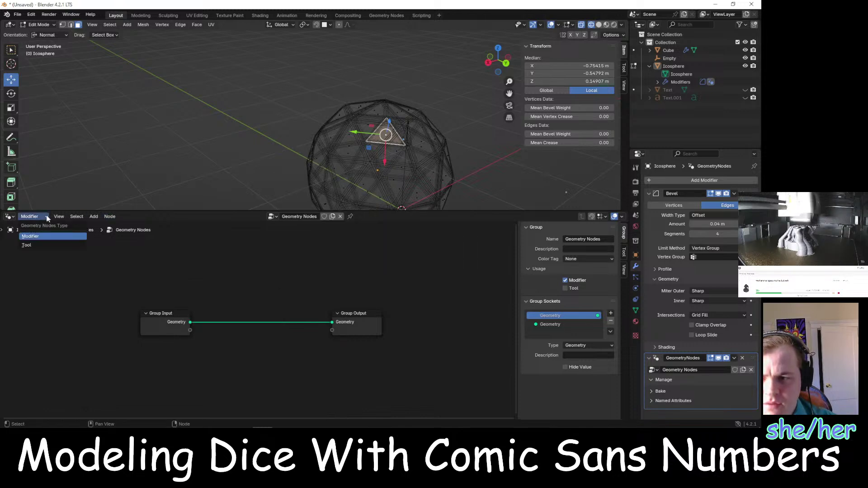
click(46, 216)
click(47, 217)
click(42, 247)
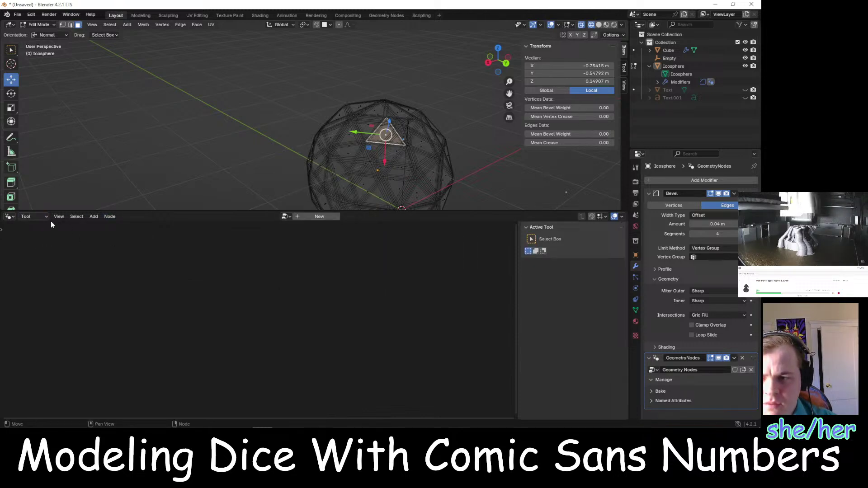
click(44, 218)
click(41, 235)
Browse the Mesh nodes, switch to Firefox and check in full screen which Mesh node the tutorial adds, pausing at 1:06
right_click(120, 240)
mouse_move(197, 247)
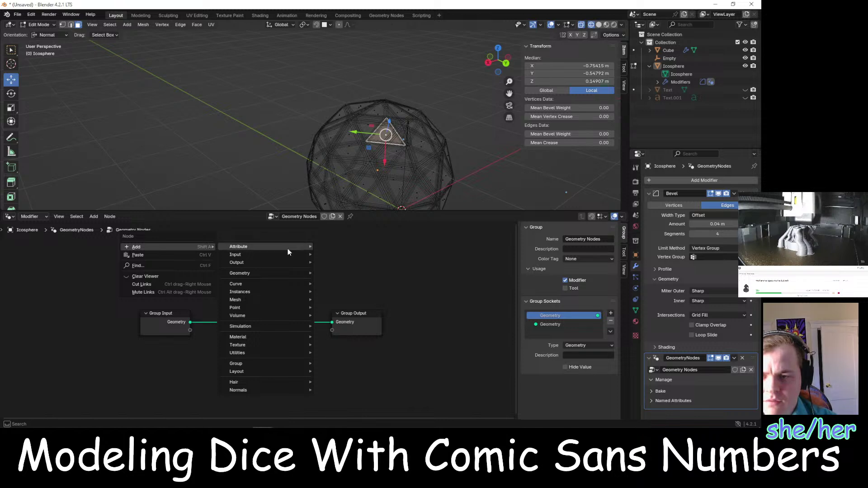
mouse_move(273, 283)
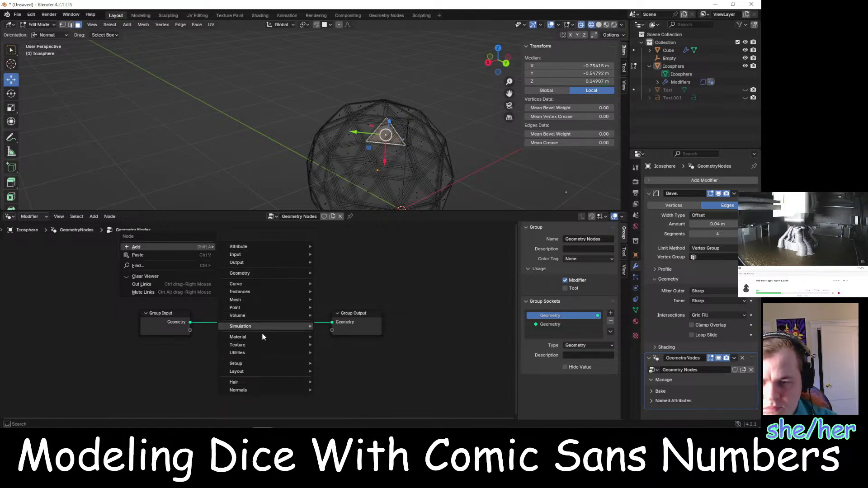
mouse_move(253, 301)
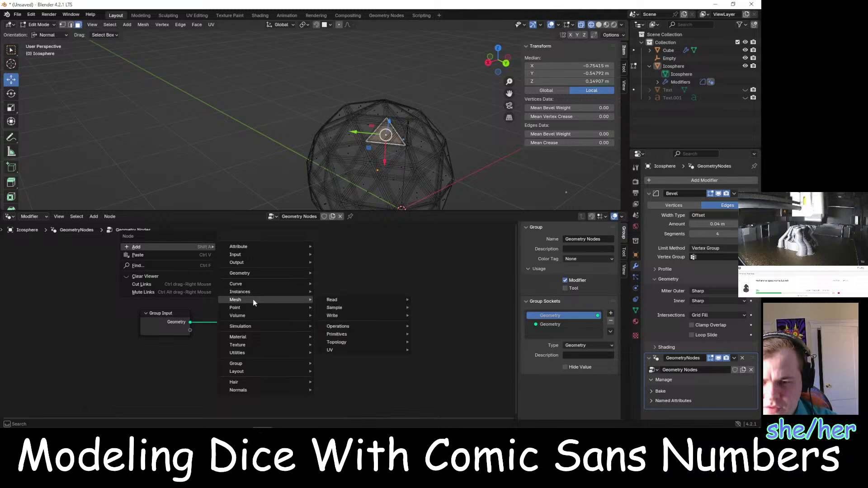
mouse_move(343, 301)
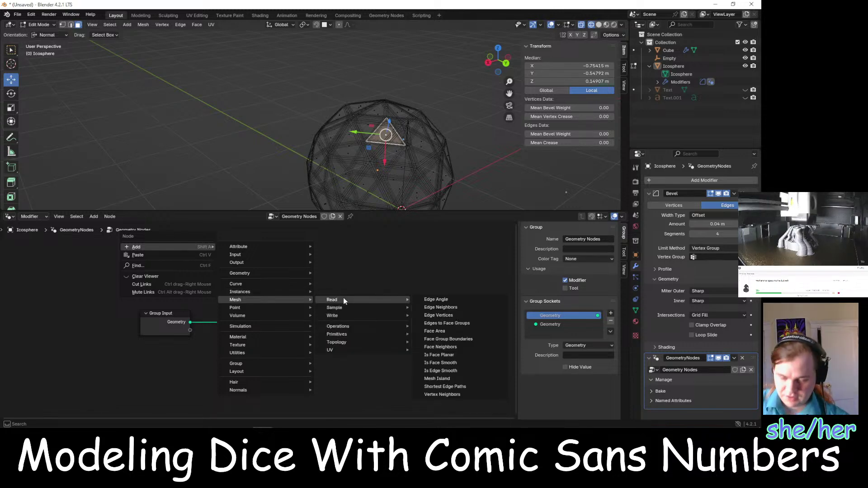
key(alt+Tab)
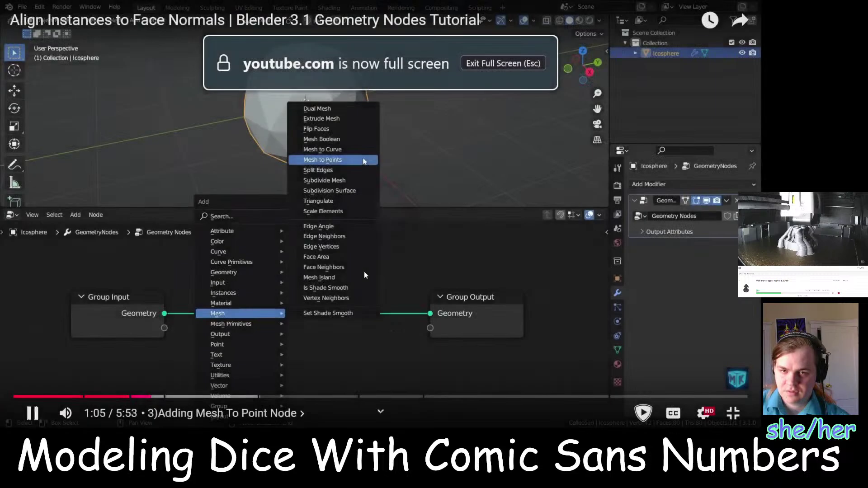
click(364, 271)
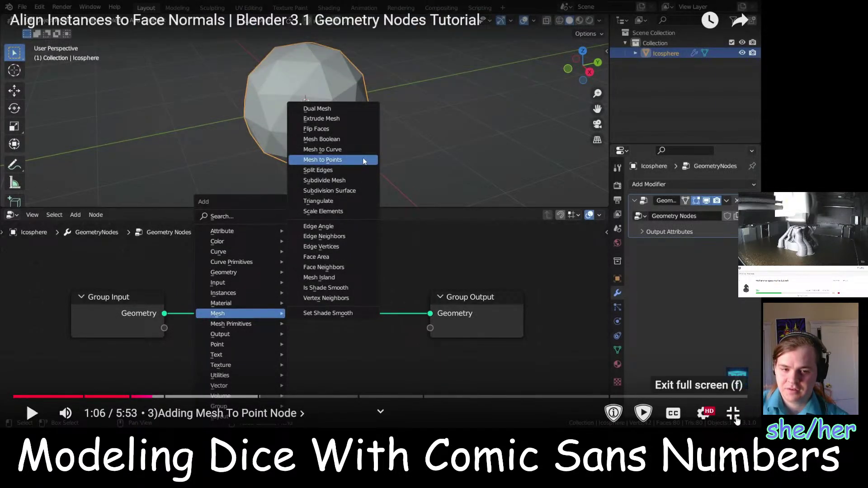
click(732, 413)
Switch to Blender and insert a Mesh to Points node on the link between Group Input and Group Output
key(alt+Tab)
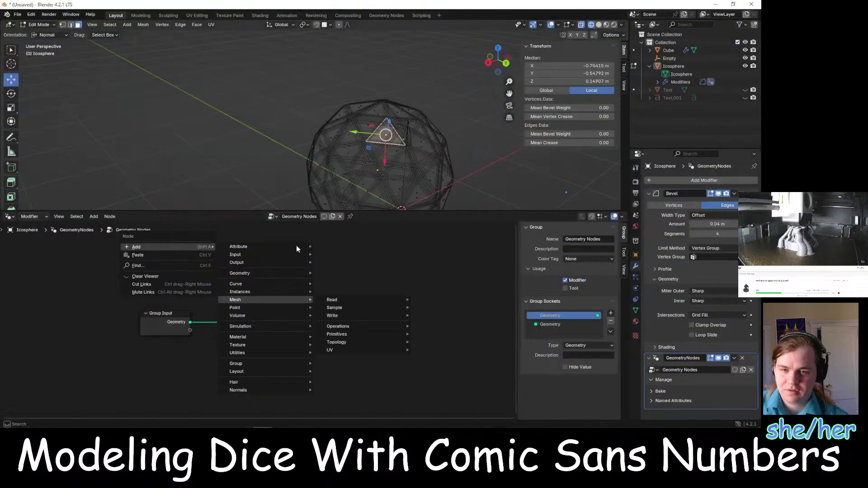
mouse_move(349, 301)
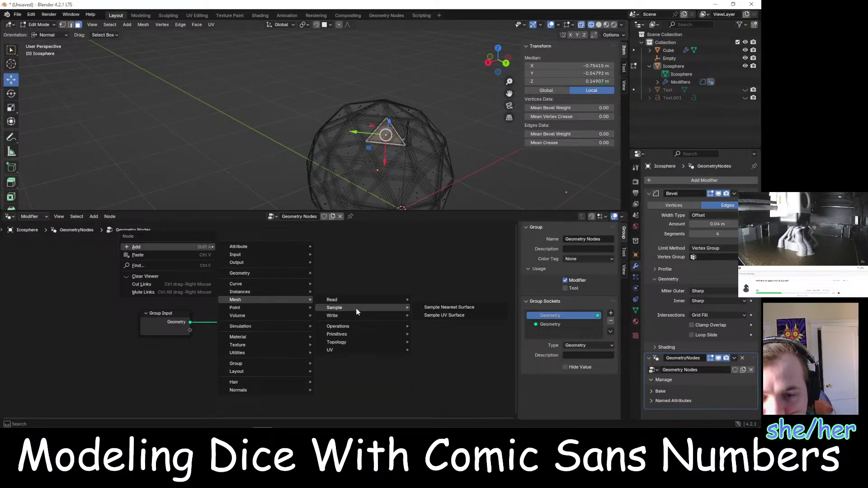
mouse_move(366, 326)
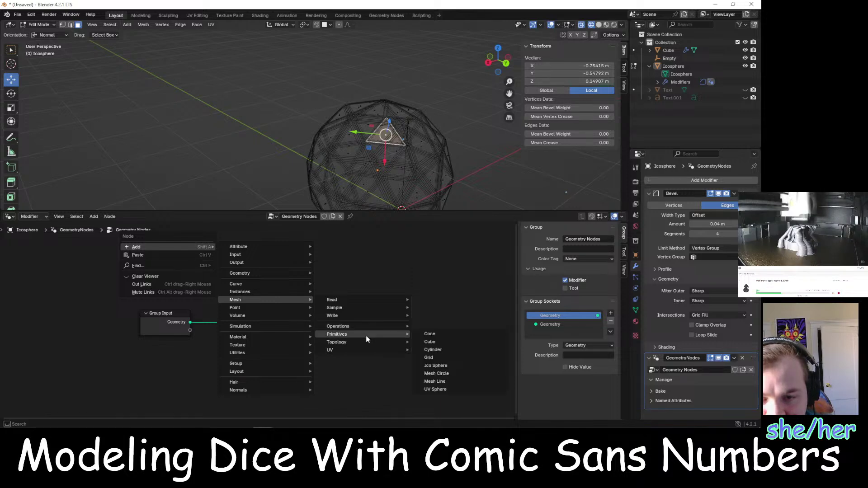
mouse_move(370, 343)
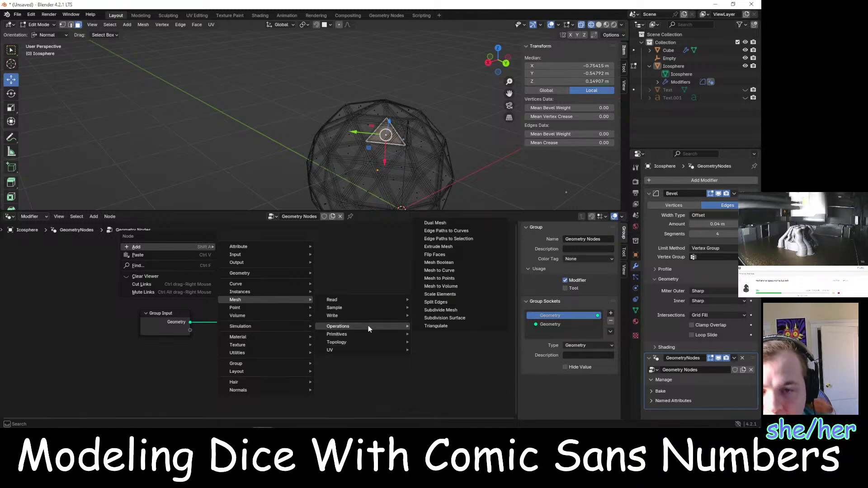
click(468, 277)
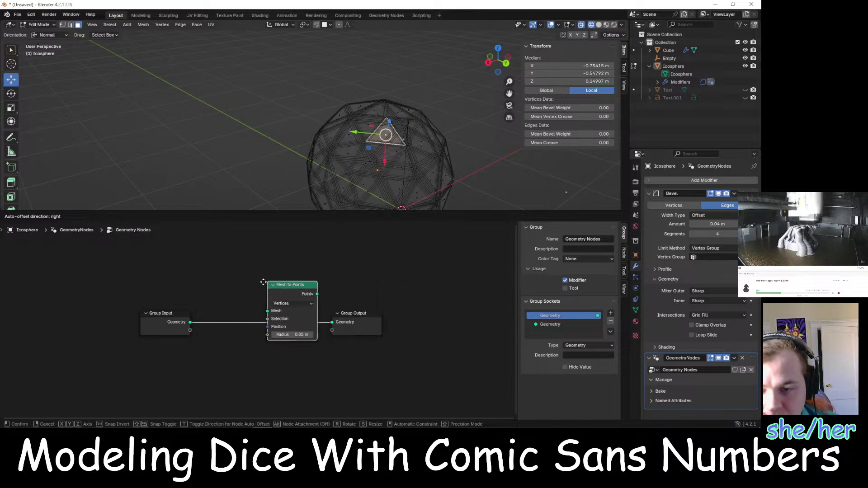
click(238, 285)
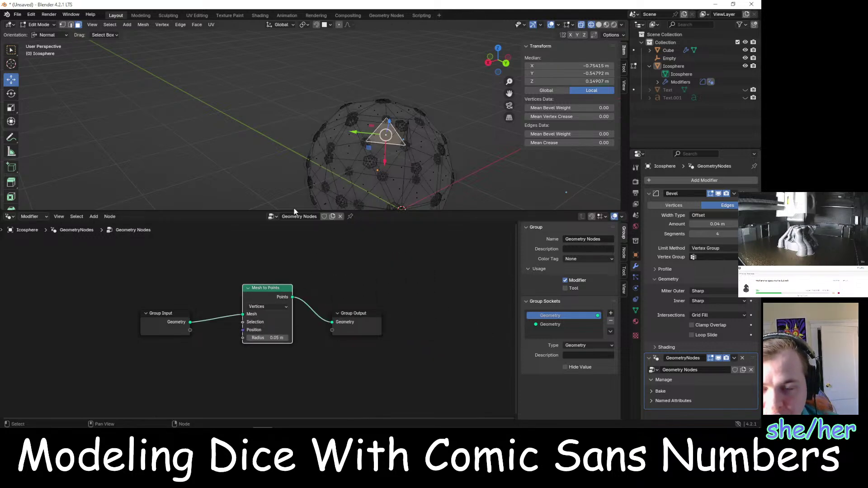
Set the Mesh to Points node's mode to Faces
middle_drag(294, 208, 206, 185)
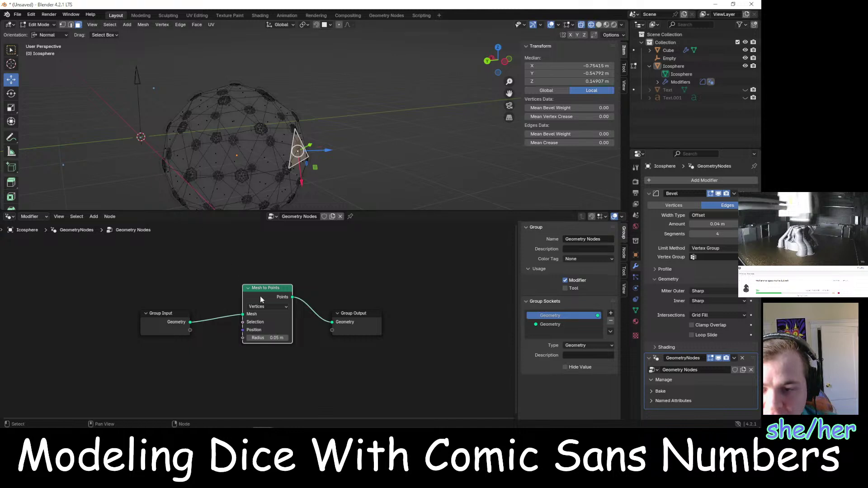
click(189, 327)
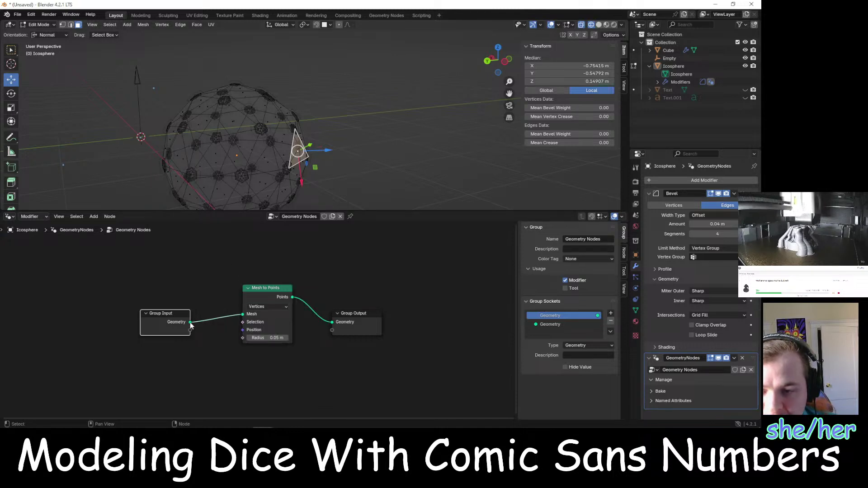
click(278, 306)
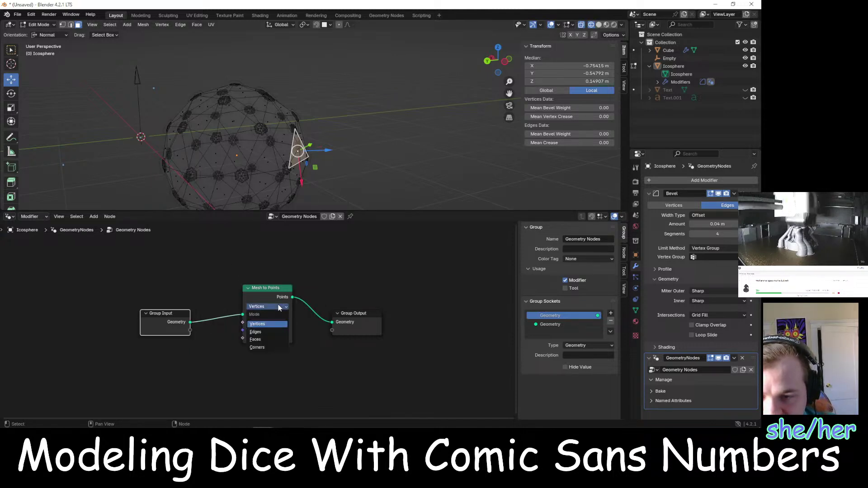
click(279, 306)
click(280, 306)
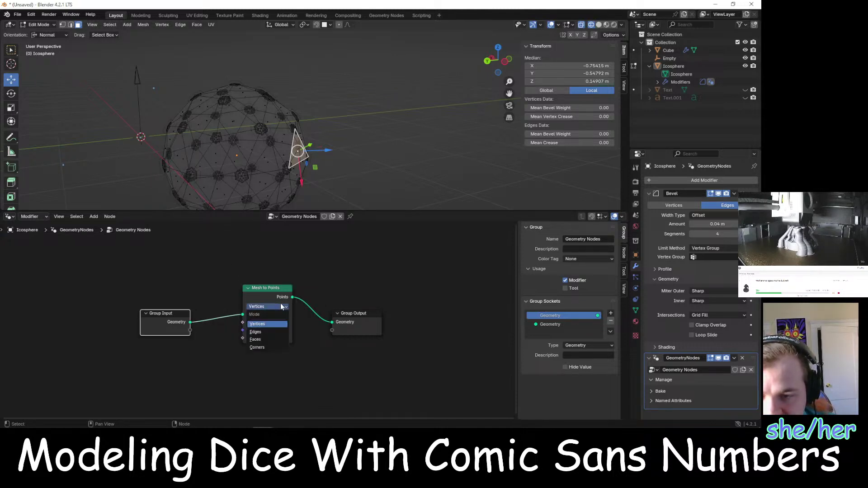
click(277, 331)
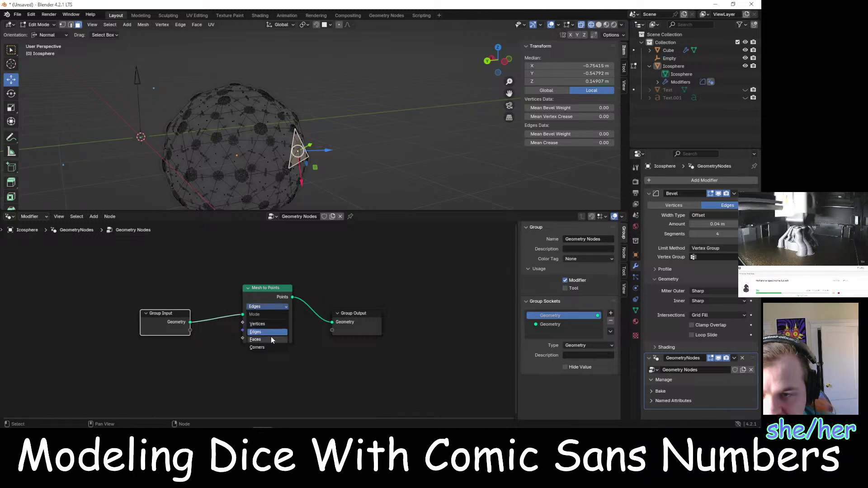
click(271, 338)
Select an upper face of the icosphere and examine up close where the generated points sit on it
scroll(276, 313, up, 1)
middle_drag(269, 250, 284, 256)
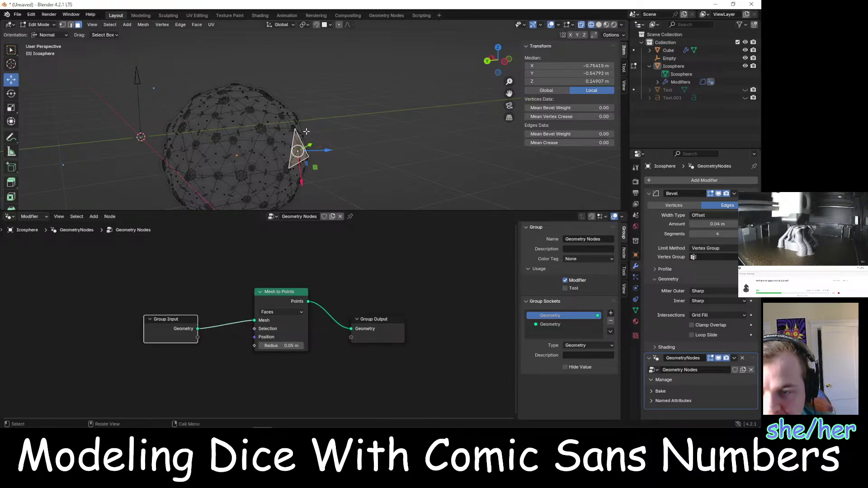
click(321, 139)
middle_drag(321, 140, 362, 142)
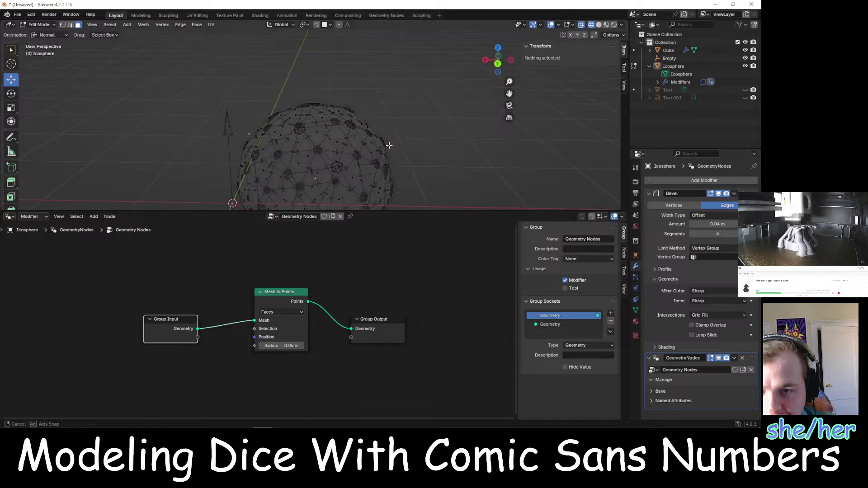
click(329, 139)
scroll(406, 145, up, 5)
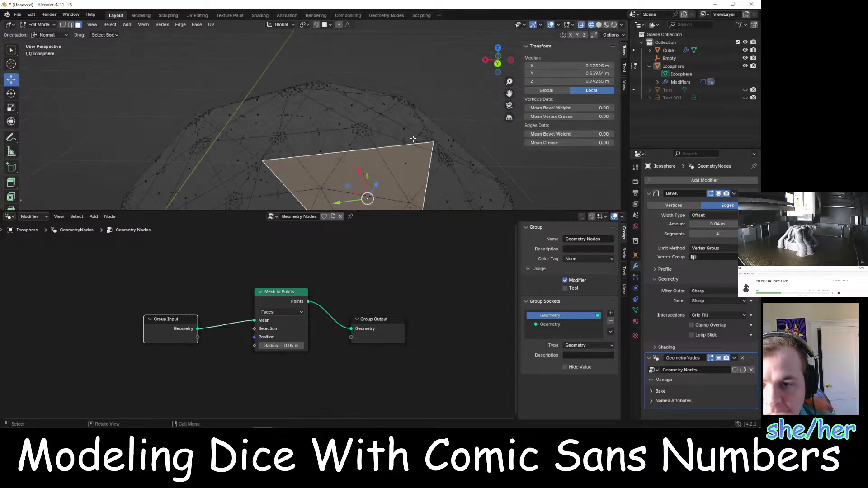
scroll(452, 172, down, 5)
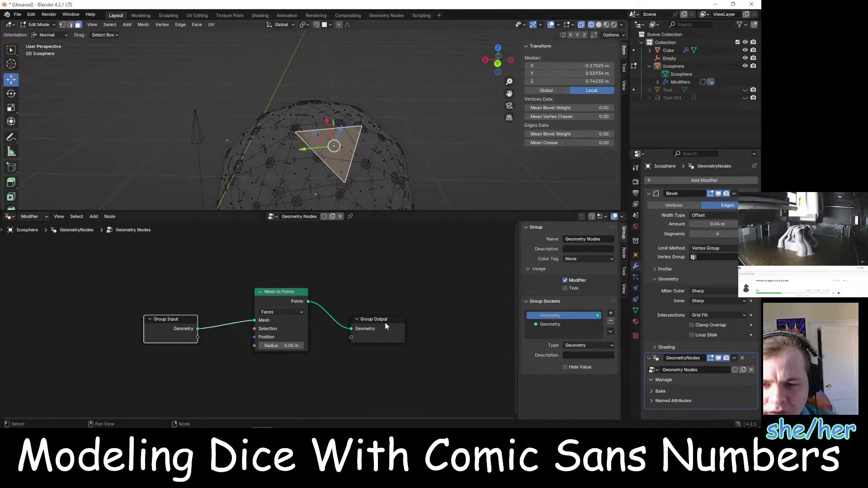
Switch to Firefox and watch the face normals tutorial's "Adding Join Geometry Node" chapter up to about 1:42
key(alt+Tab)
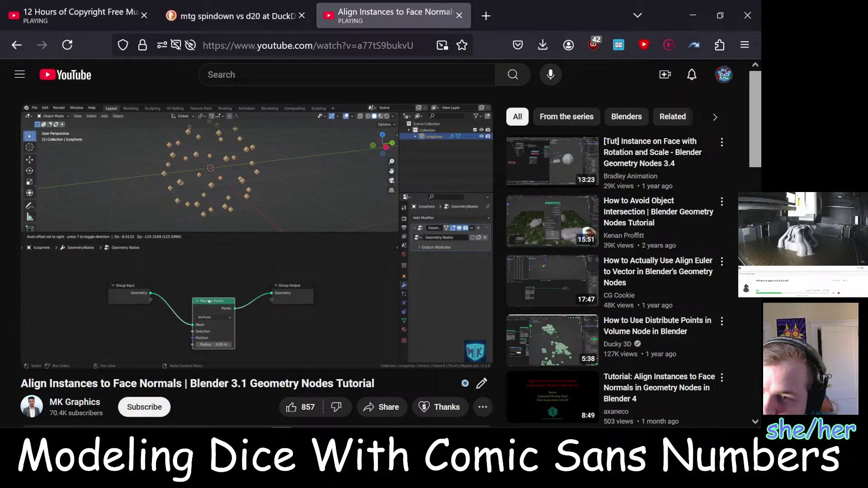
click(282, 216)
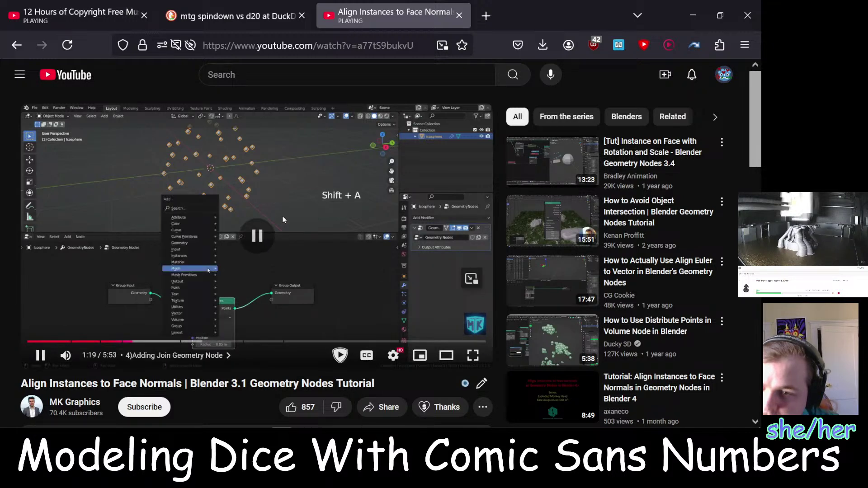
key(alt+Tab)
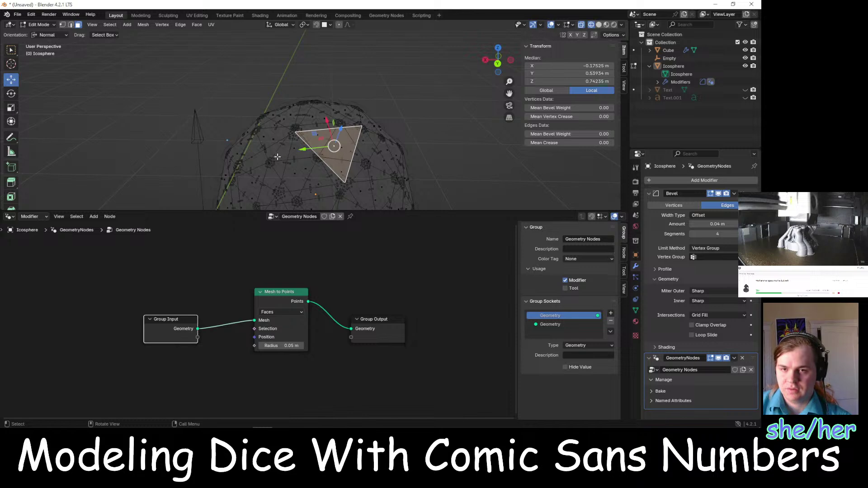
key(alt+Tab)
click(316, 205)
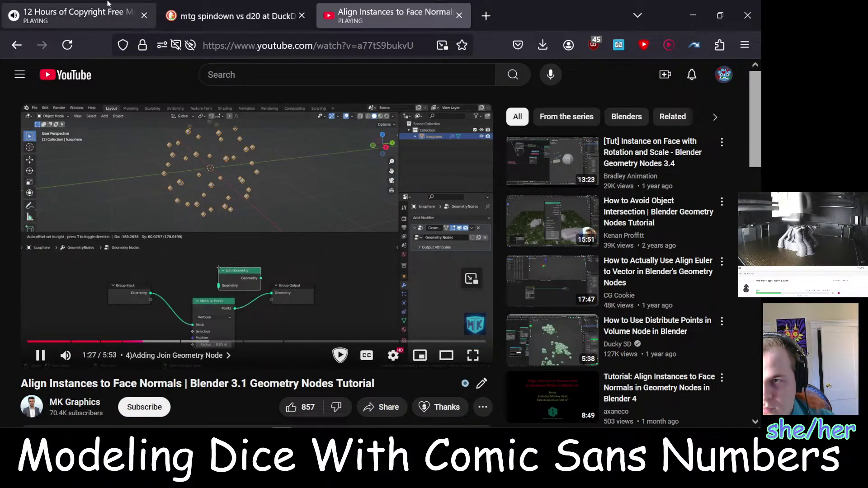
click(94, 5)
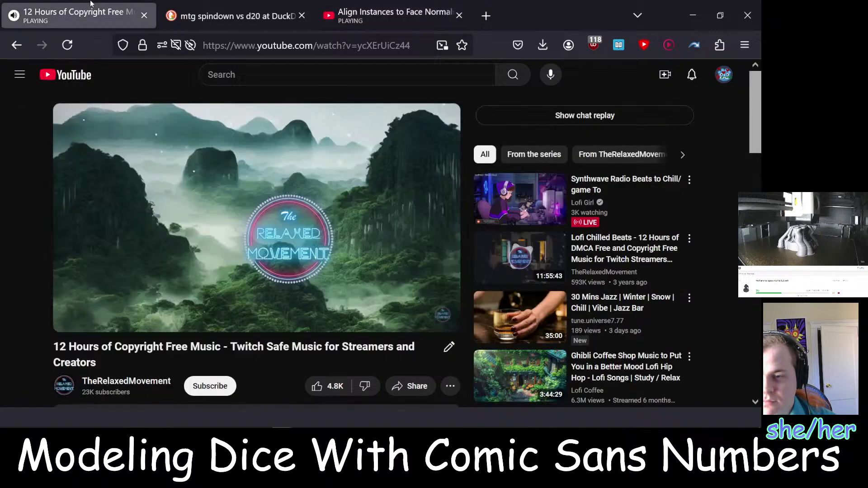
click(389, 14)
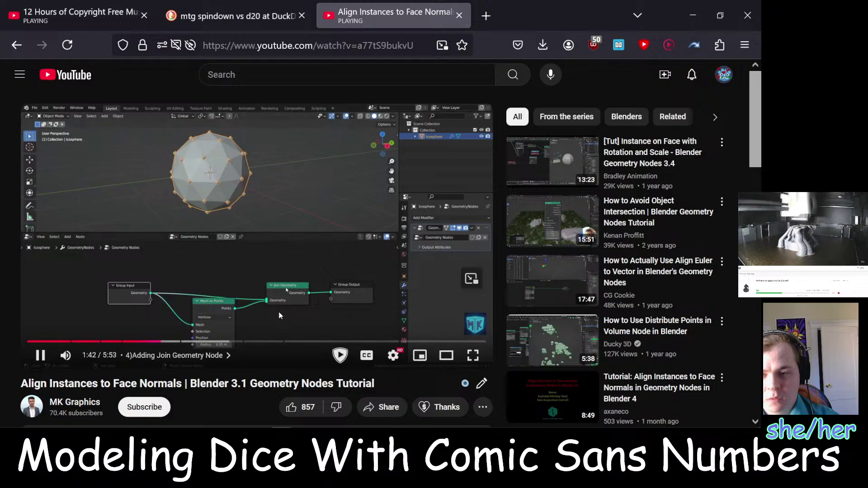
Watch the face normals tutorial from 1:42 into the "Adding Instance On Points Node" chapter, pausing at 2:15
click(260, 280)
key(alt+Tab)
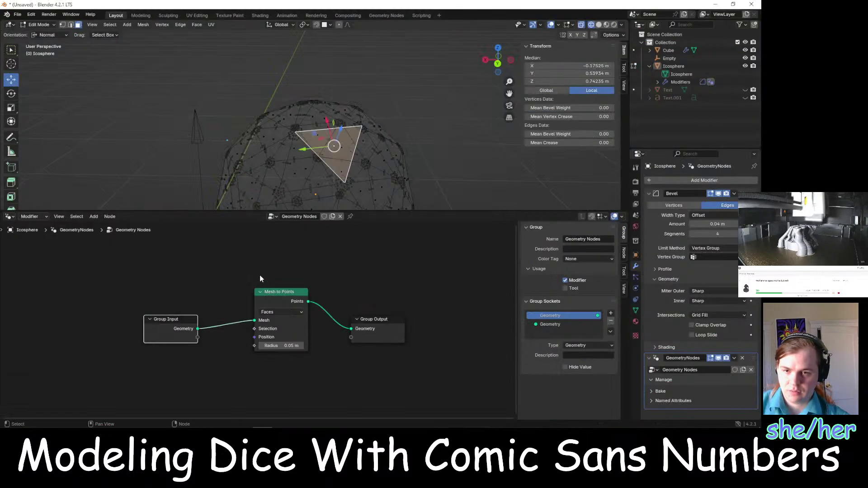
key(alt+Tab)
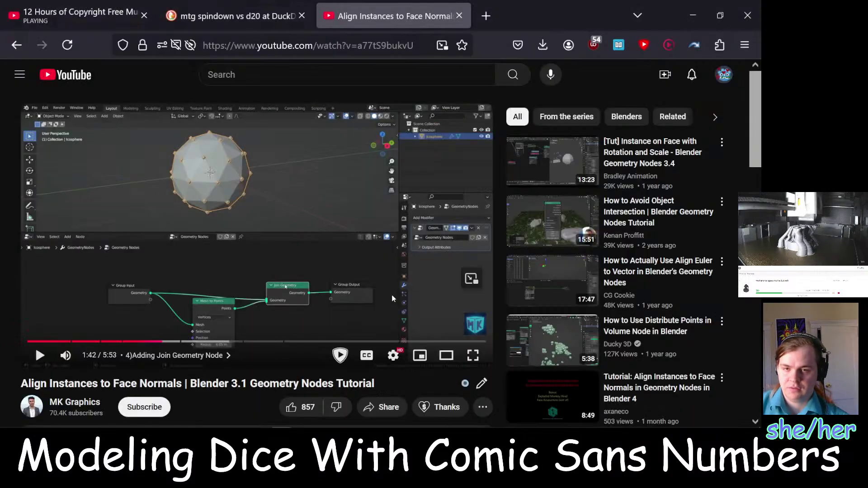
click(263, 199)
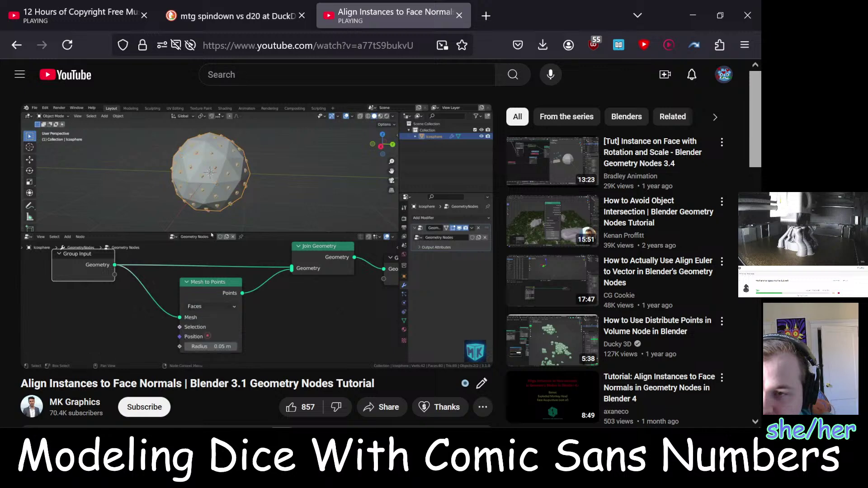
mouse_move(332, 201)
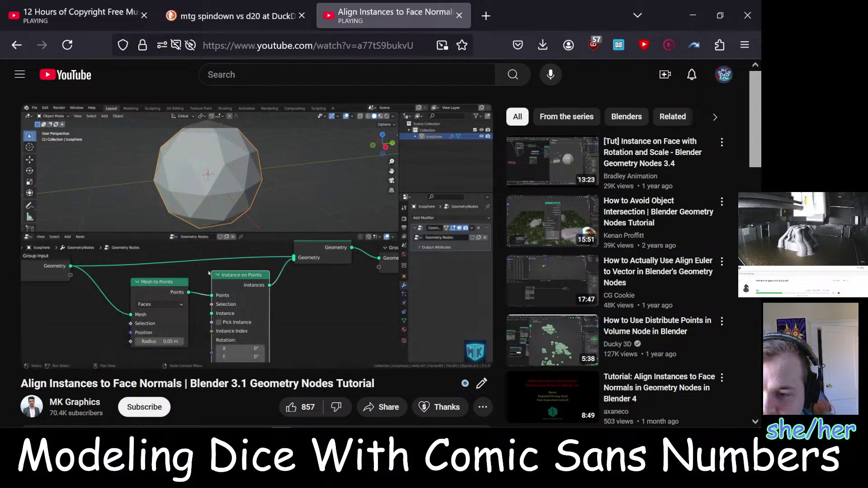
click(322, 198)
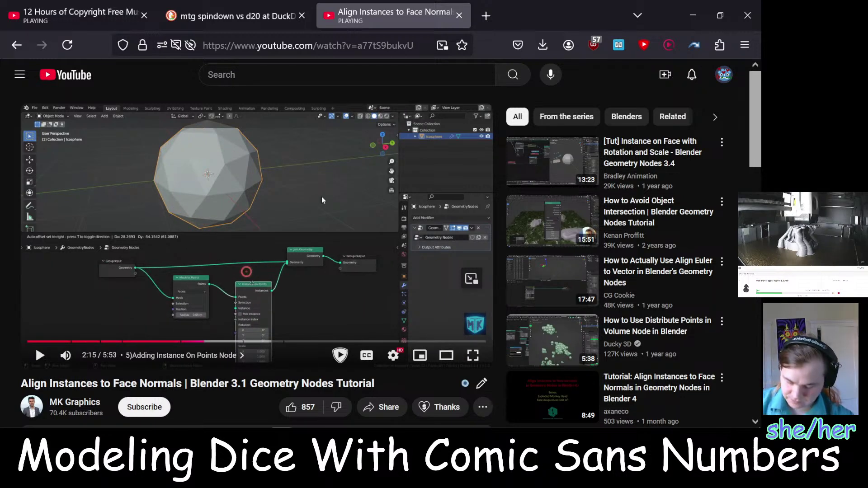
Switch to Blender and insert an Instance on Points node on the link between Mesh to Points and Group Output
key(alt+Tab)
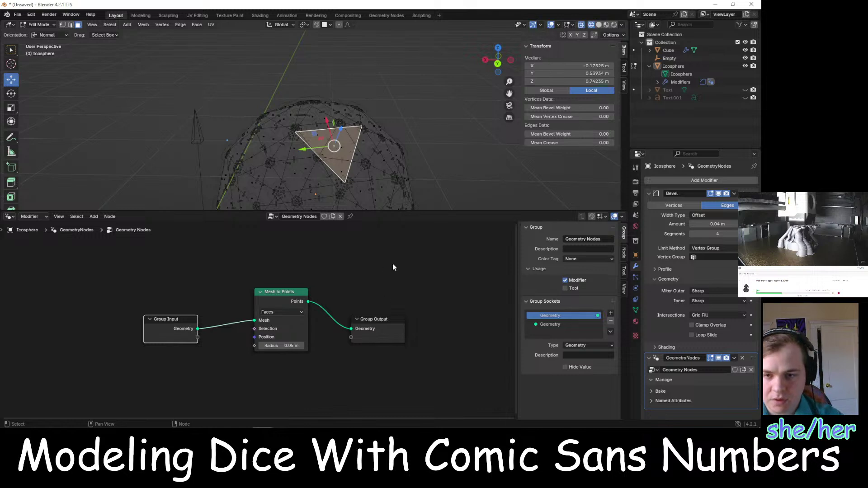
right_click(348, 258)
click(360, 257)
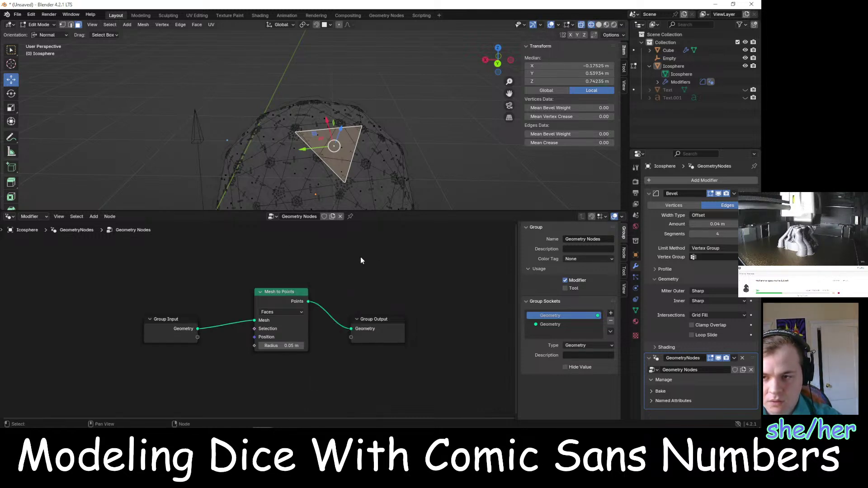
key(shift+a)
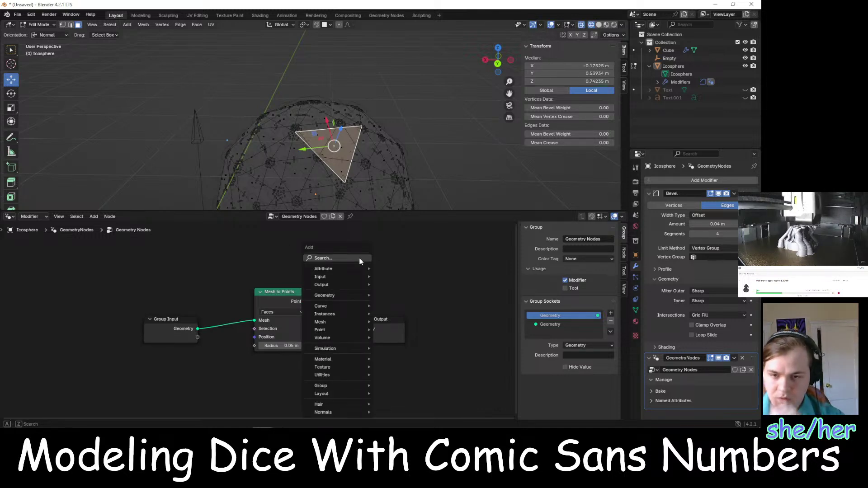
mouse_move(335, 268)
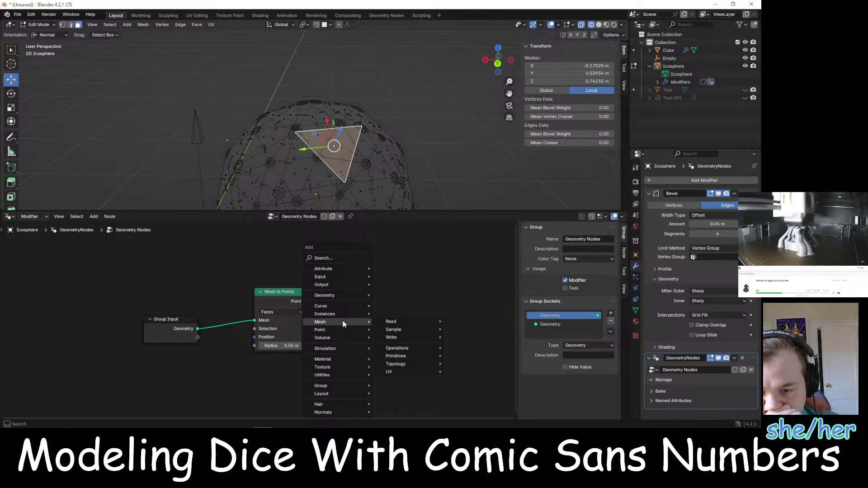
mouse_move(343, 343)
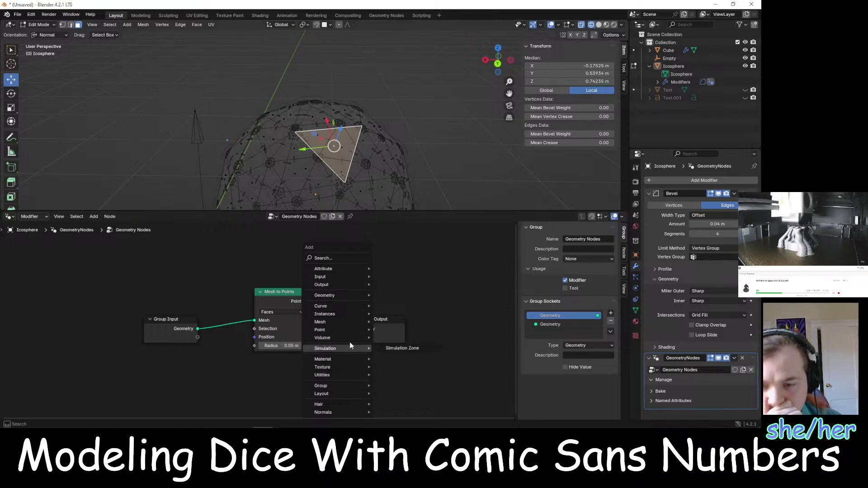
mouse_move(342, 308)
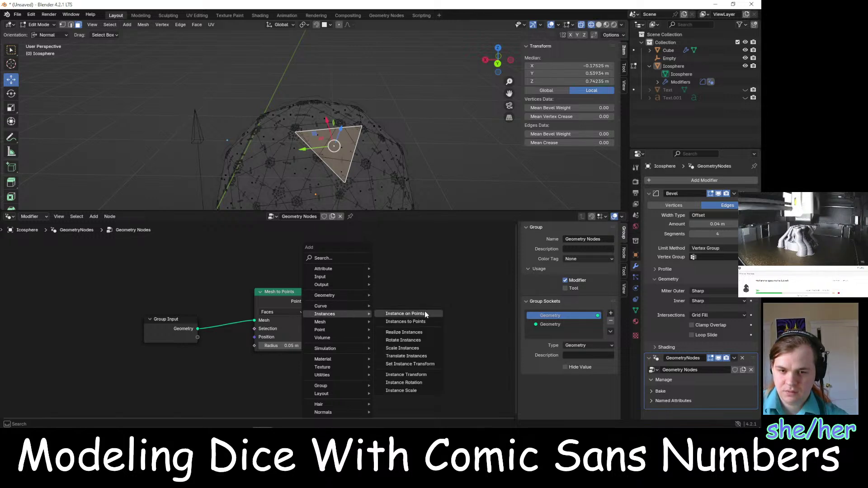
click(424, 313)
click(351, 298)
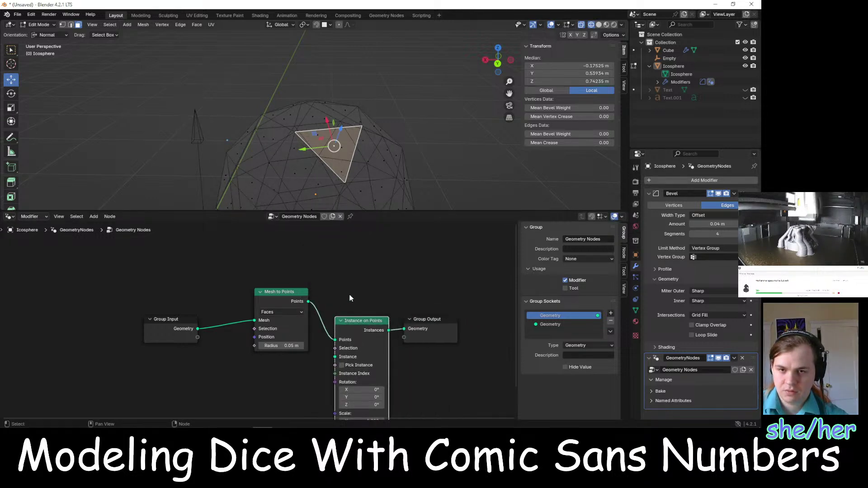
Try enabling Pick Instance on the Instance on Points node and turn it back off
scroll(383, 295, down, 1)
click(336, 362)
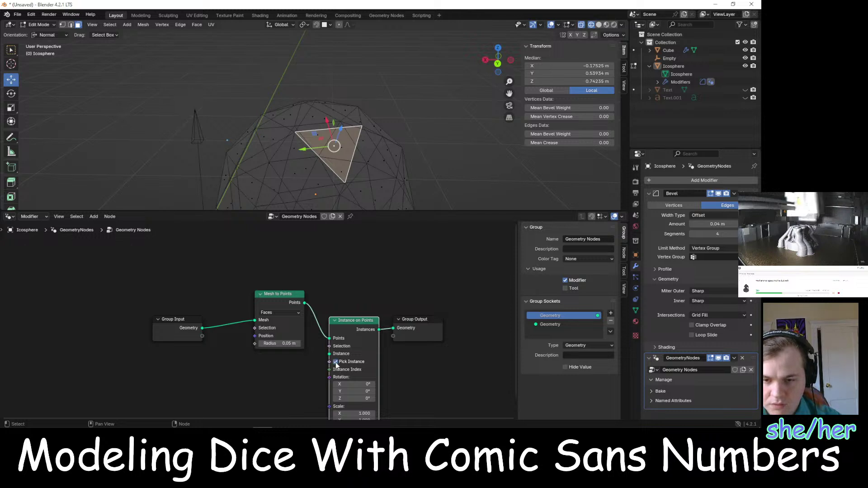
scroll(394, 301, down, 2)
middle_drag(391, 294, 412, 246)
scroll(405, 275, up, 3)
scroll(337, 310, up, 3)
middle_drag(337, 311, 234, 324)
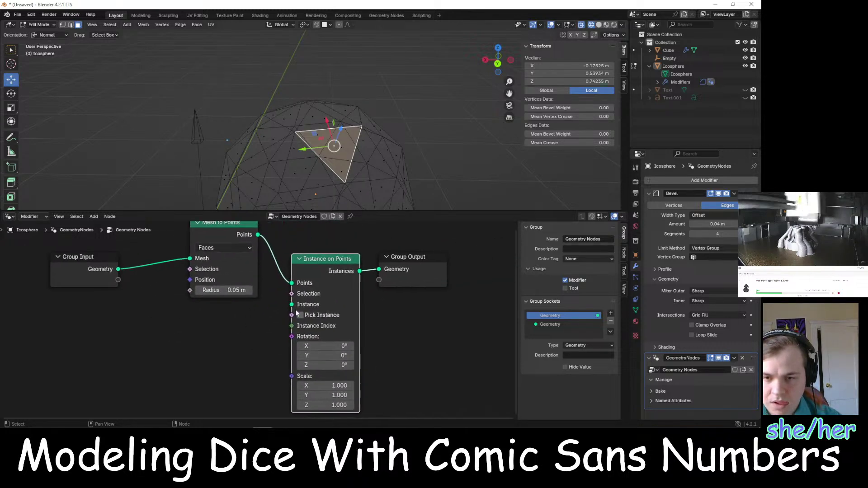
right_click(181, 339)
key(shift+a)
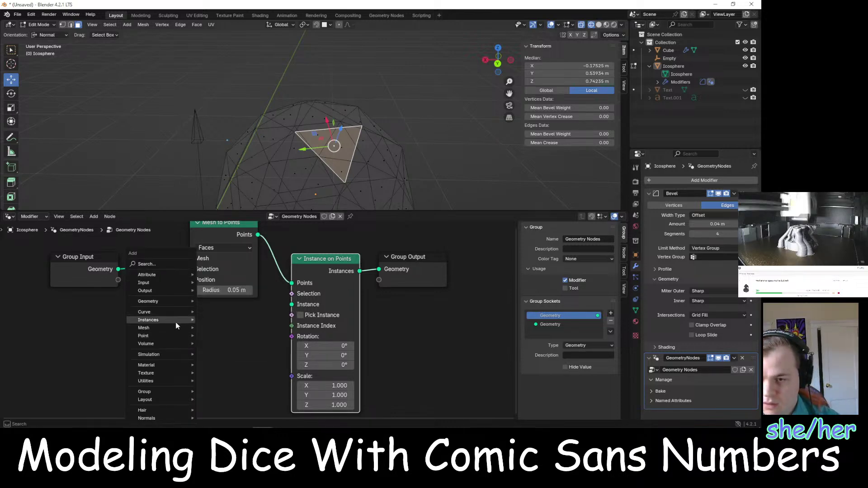
mouse_move(180, 355)
mouse_move(186, 370)
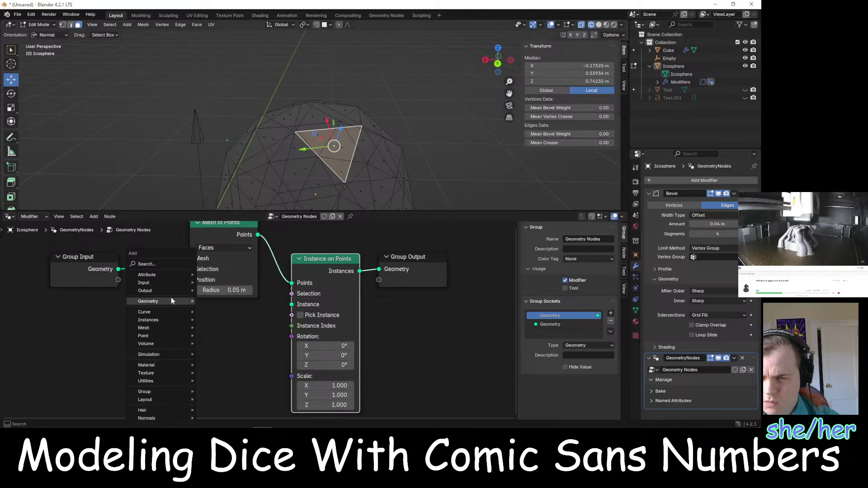
mouse_move(171, 296)
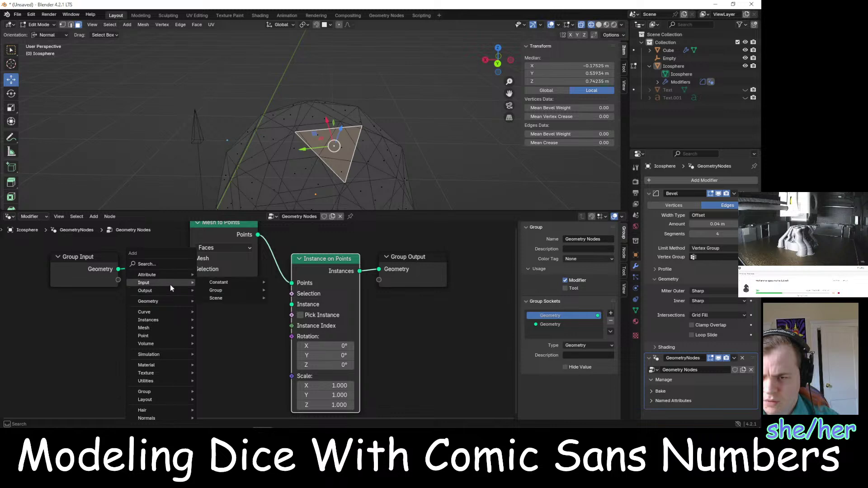
mouse_move(214, 283)
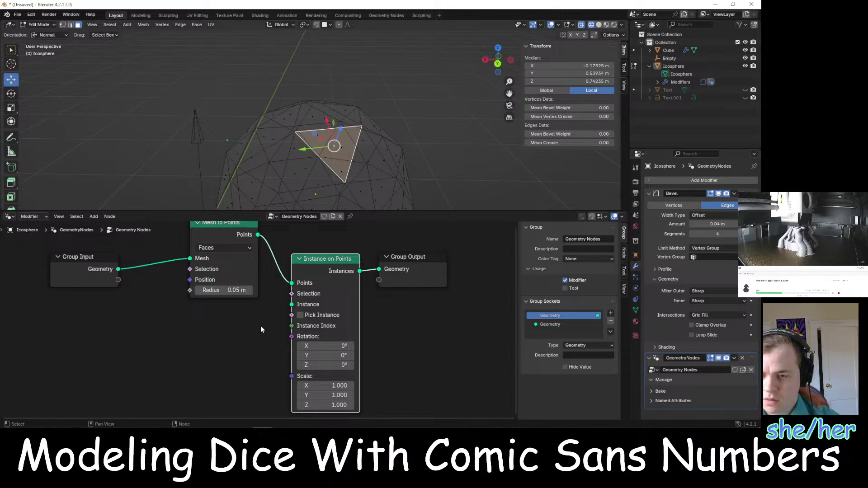
Link the Instance on Points node's Instance Index input to a new socket on the Group Input node
drag(291, 326, 120, 281)
click(261, 352)
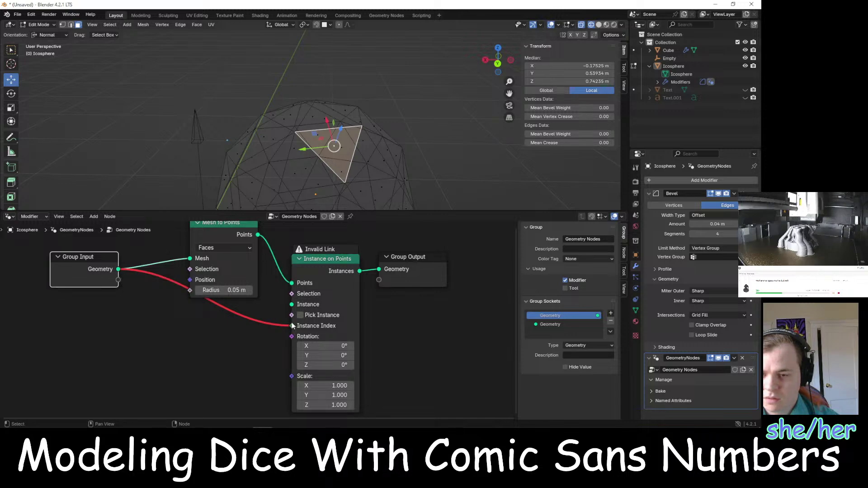
mouse_move(292, 325)
mouse_down()
mouse_move(225, 330)
mouse_move(134, 299)
mouse_move(292, 325)
mouse_up()
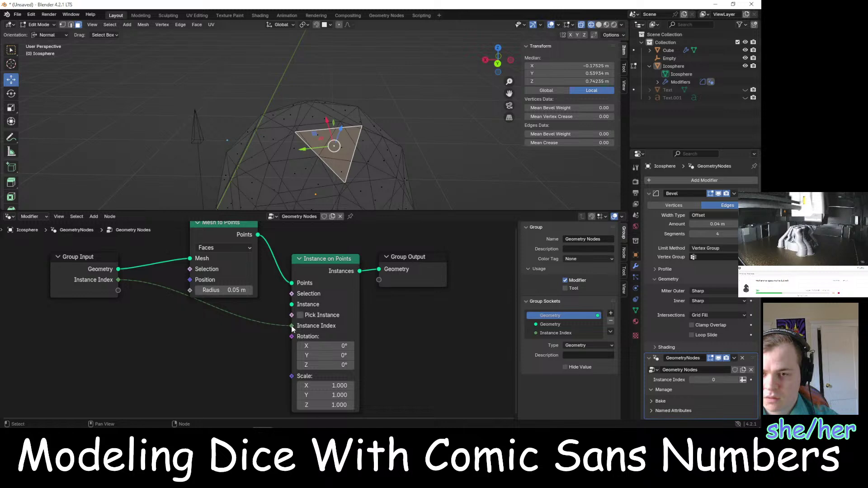
Try to detach the Instance Index link from the Group Input node
click(116, 281)
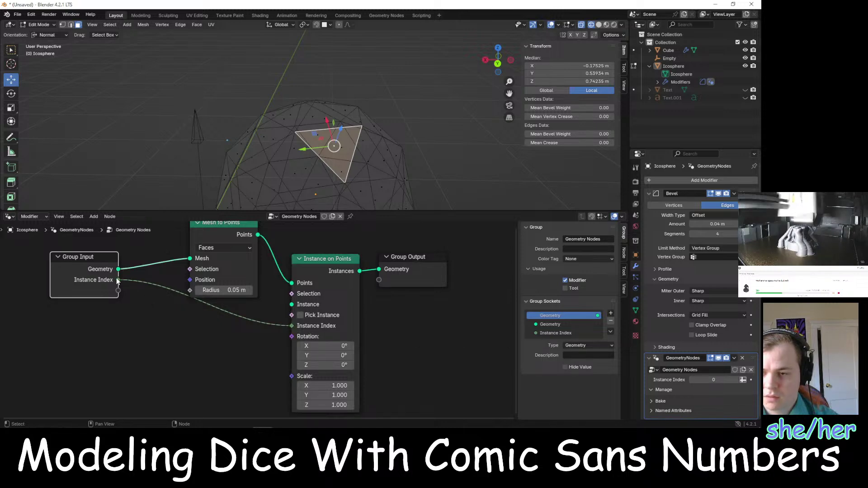
drag(117, 281, 169, 297)
key(Escape)
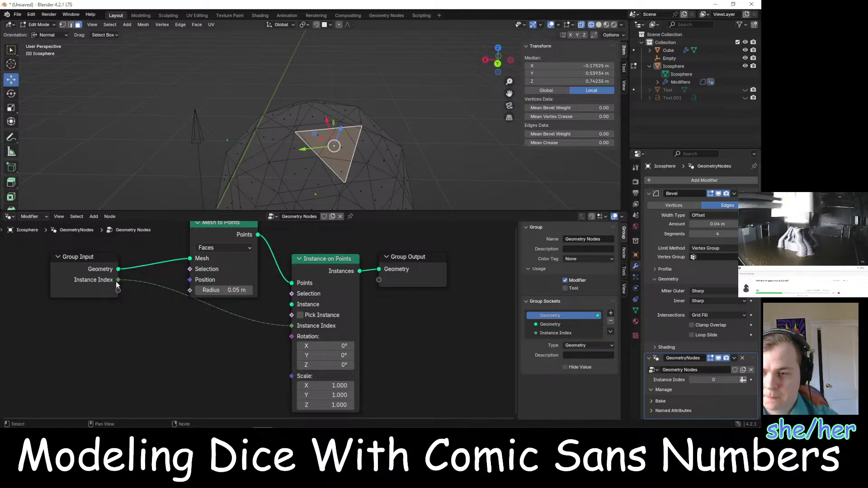
drag(119, 280, 133, 281)
key(Escape)
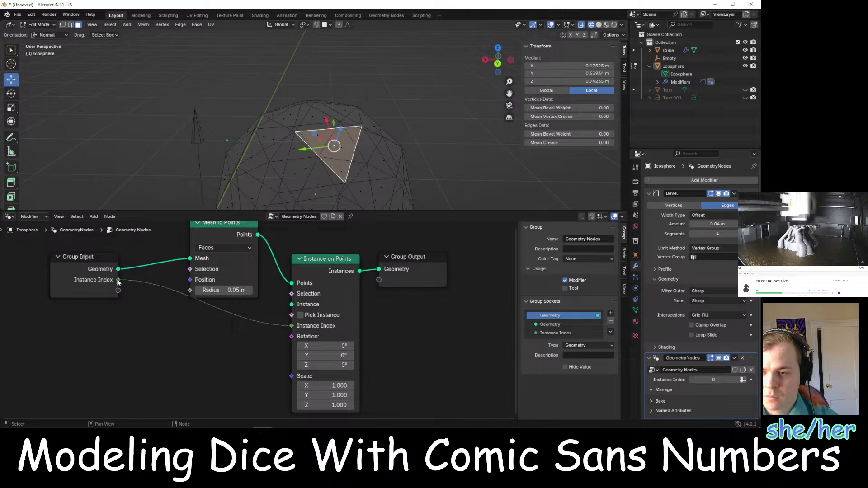
right_click(117, 279)
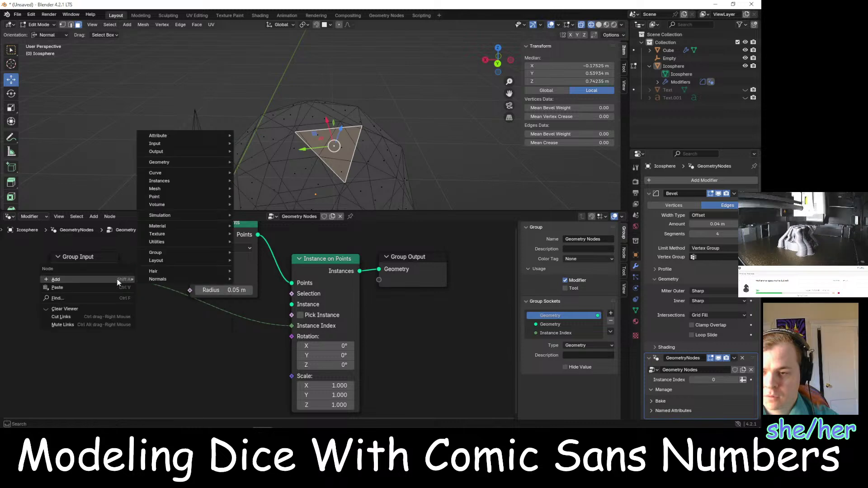
Dissolve the Instance on Points node, keeping Mesh to Points connected to Group Output
click(290, 325)
right_click(292, 330)
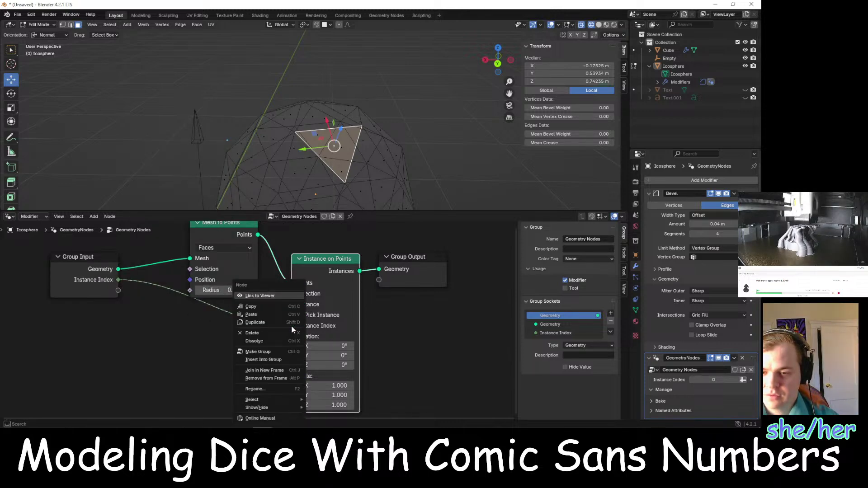
right_click(292, 325)
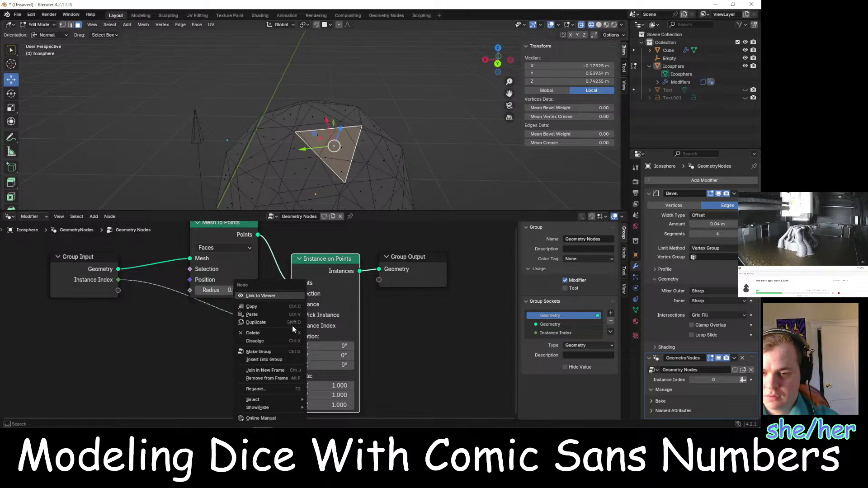
click(278, 340)
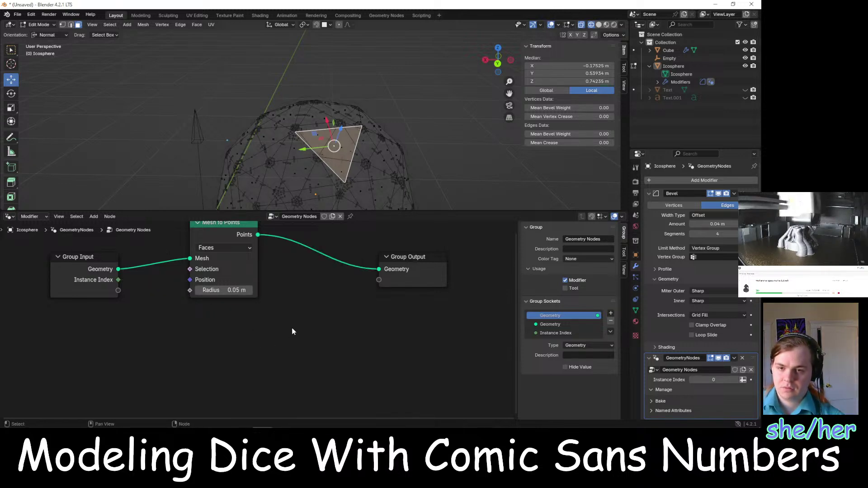
Insert a fresh Instance on Points node between the Mesh to Points and Group Output nodes
scroll(291, 327, down, 3)
right_click(295, 327)
mouse_move(283, 318)
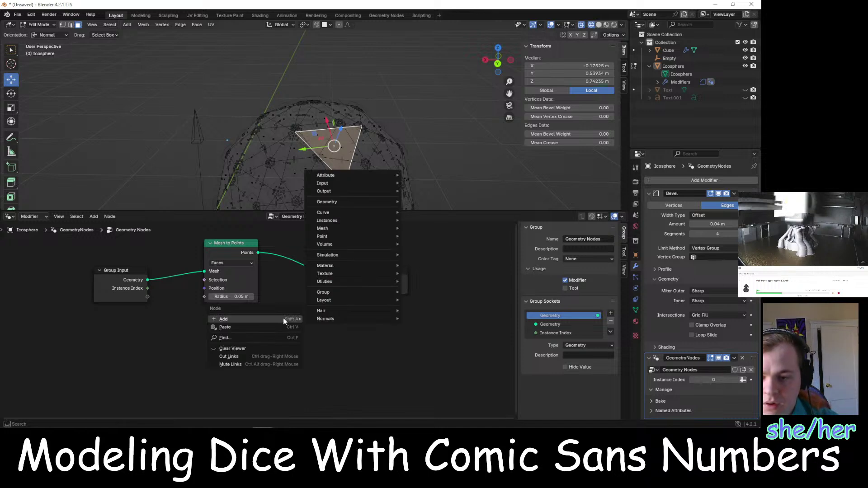
mouse_move(338, 298)
mouse_move(346, 220)
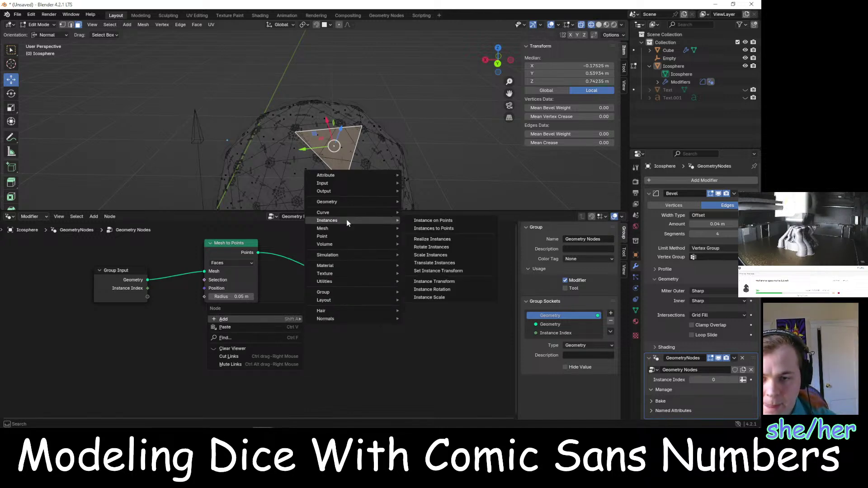
click(436, 223)
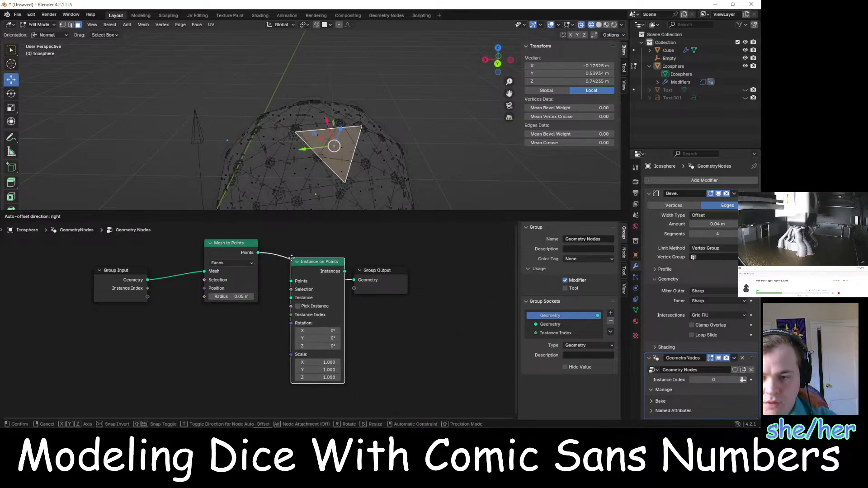
click(292, 261)
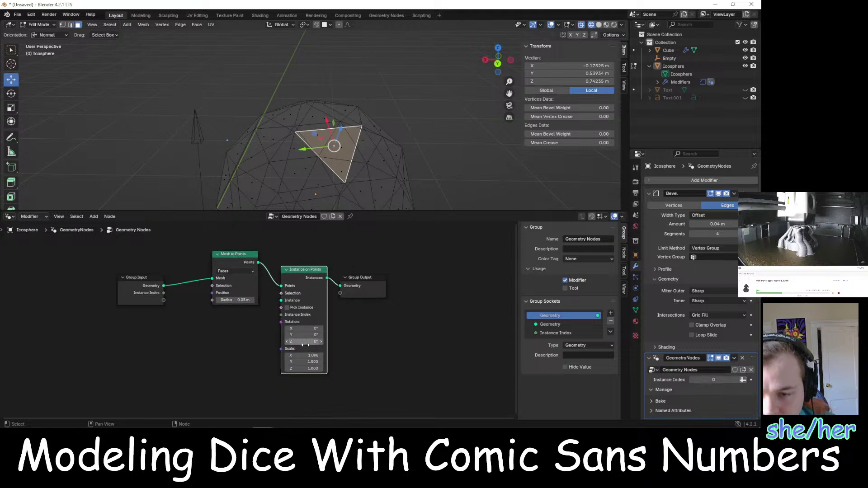
Add an Object Info node referencing the Cube to the node tree, below the Group Input node
scroll(305, 344, down, 1)
scroll(305, 344, up, 2)
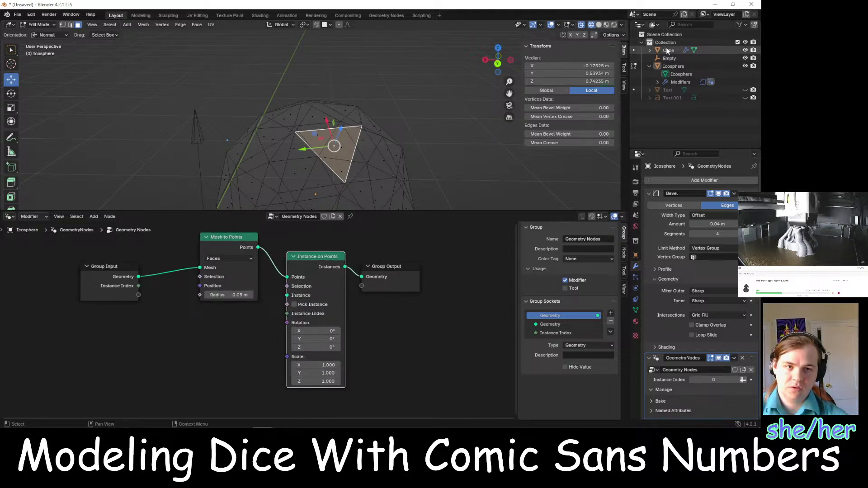
drag(667, 50, 185, 311)
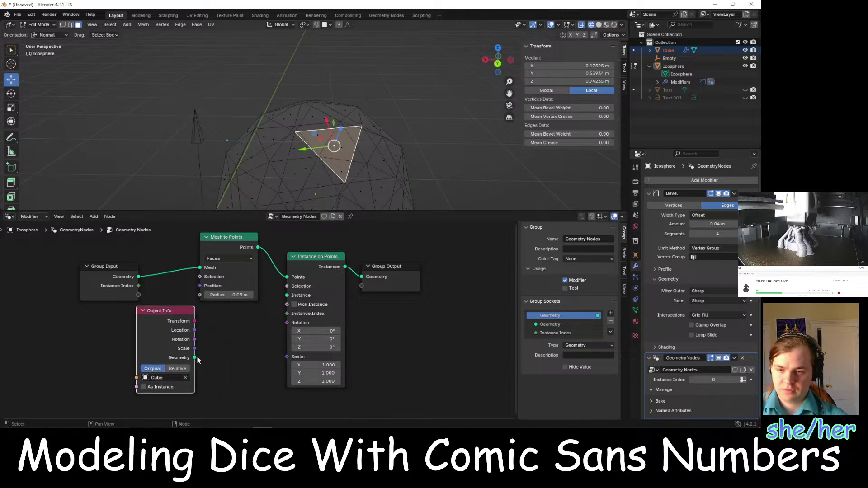
Try to feed the Object Info node's Geometry output into Instance Index, testing the Relative transform option
drag(195, 357, 293, 310)
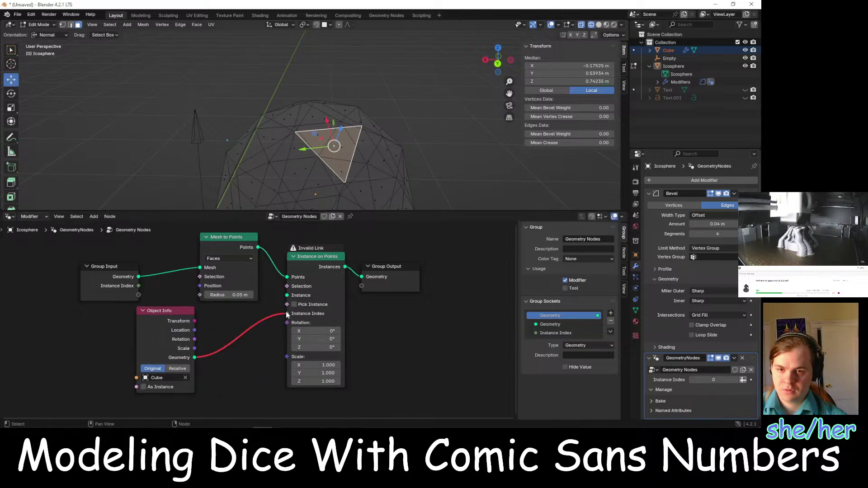
drag(194, 358, 218, 348)
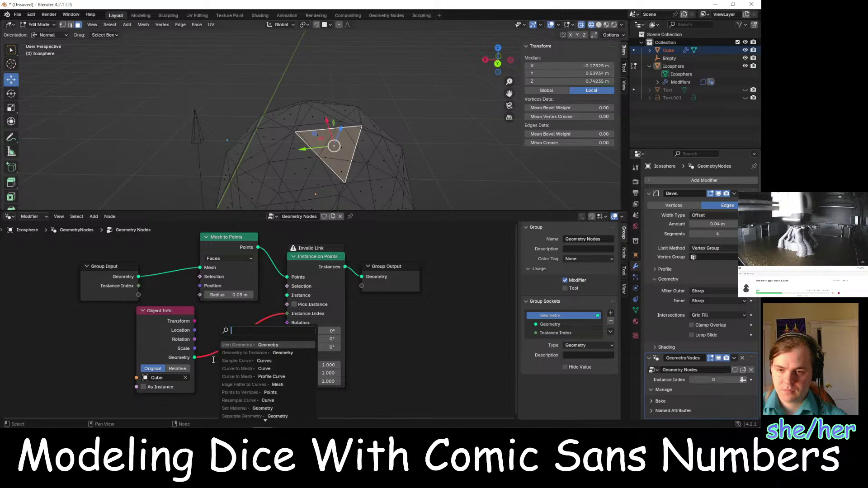
key(Escape)
click(176, 368)
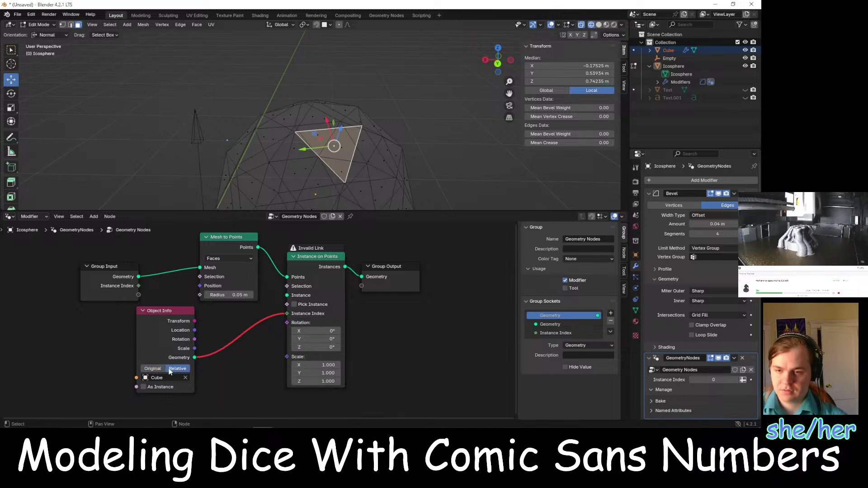
click(289, 312)
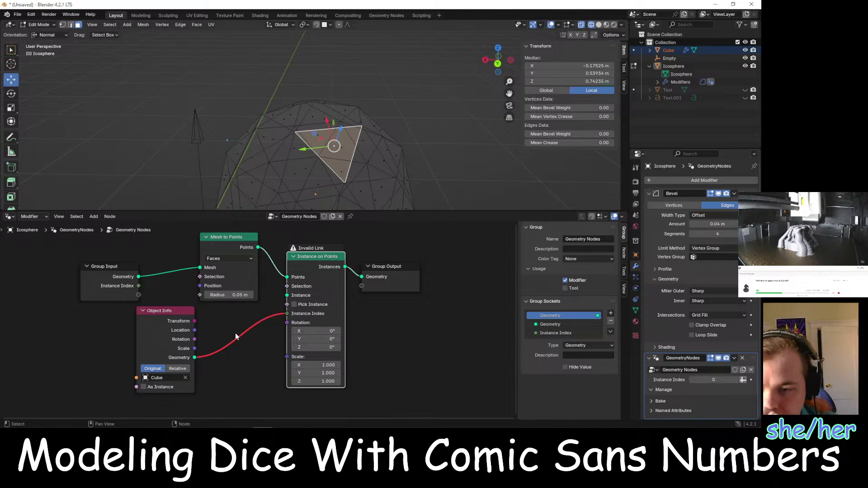
Link the Object Info node's Geometry output to the Instance input and detach its link from Instance Index
drag(195, 358, 291, 295)
click(289, 314)
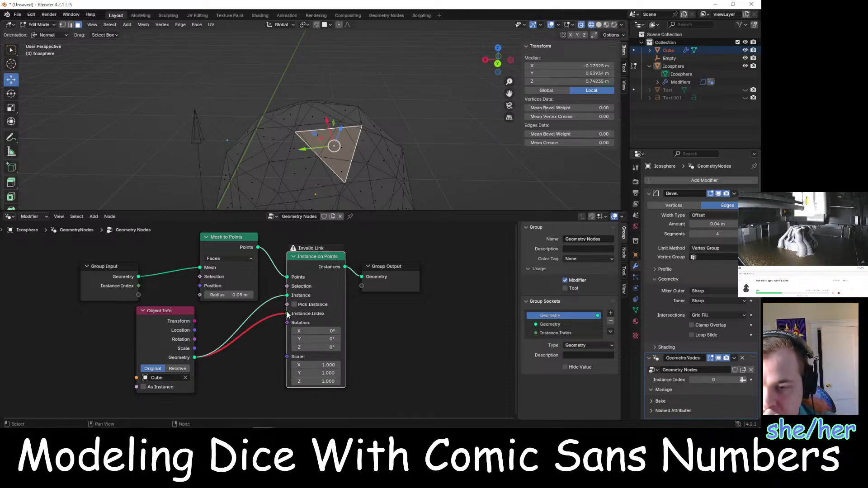
right_click(289, 313)
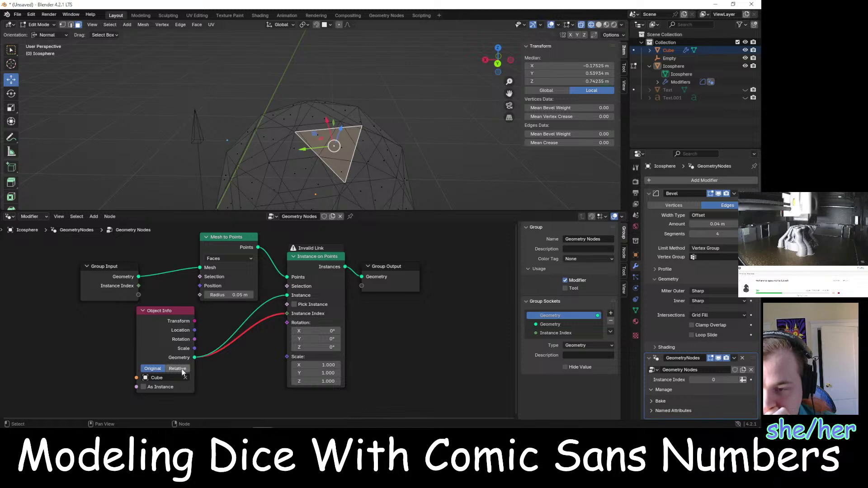
drag(195, 358, 219, 357)
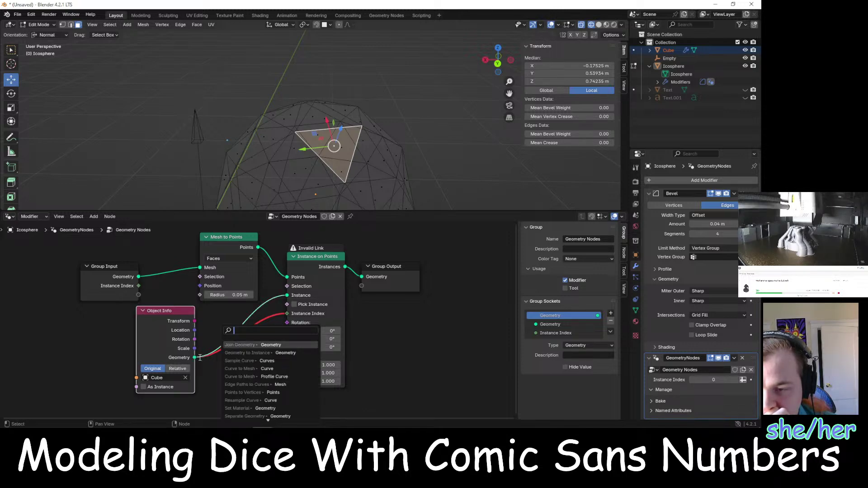
key(Escape)
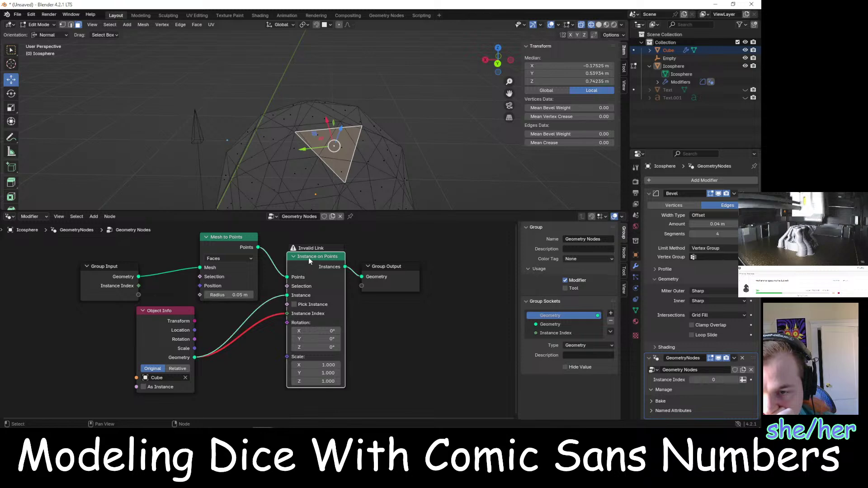
drag(308, 257, 297, 259)
scroll(264, 330, up, 4)
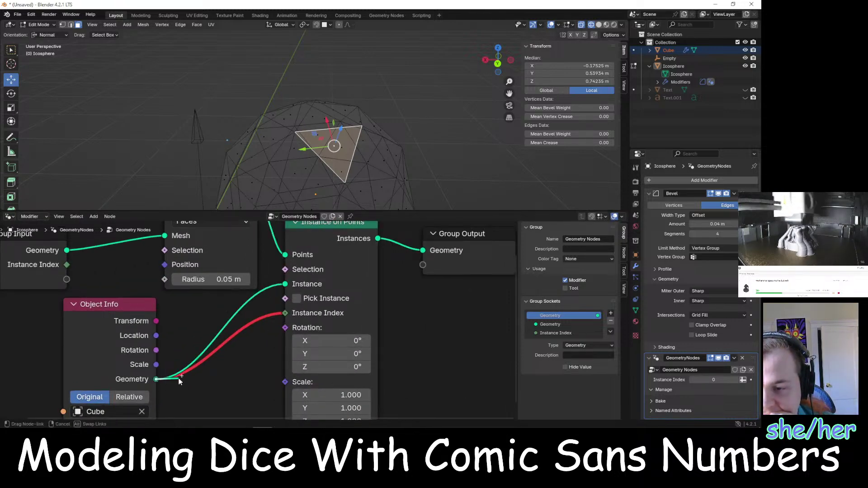
mouse_move(286, 312)
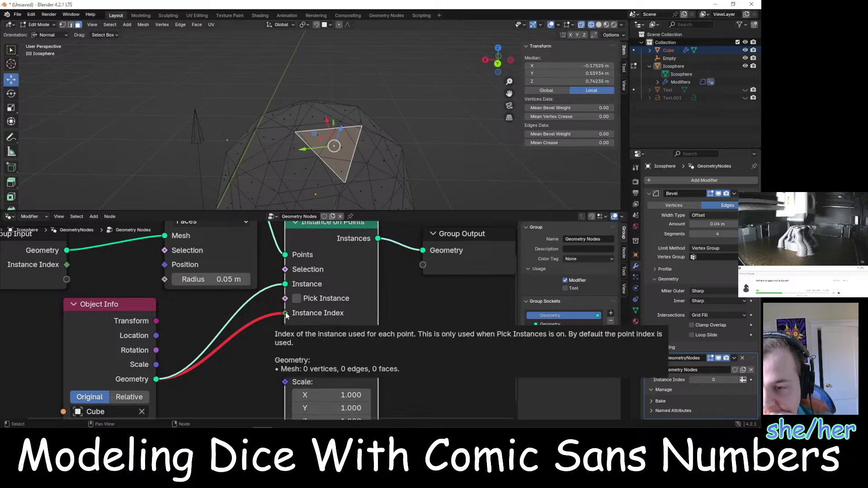
drag(285, 312, 253, 315)
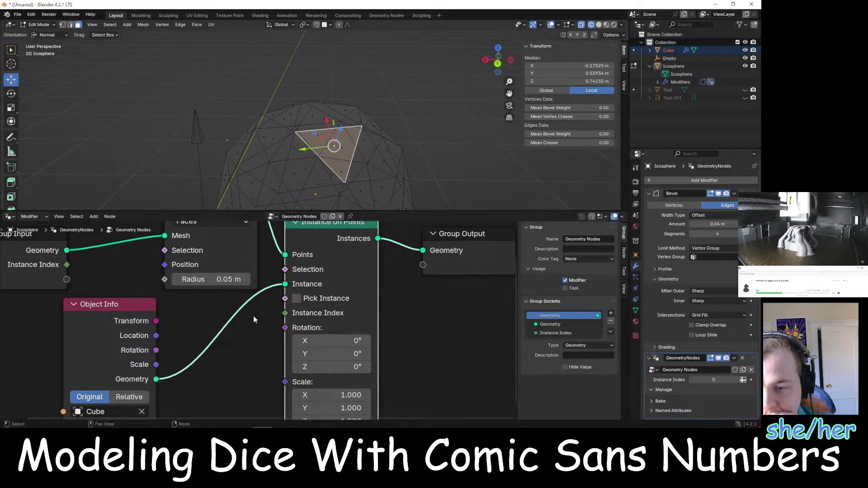
Move the Object Info node farther from the Instance on Points node, placing it beneath Group Input
scroll(253, 315, down, 2)
middle_drag(398, 144, 444, 165)
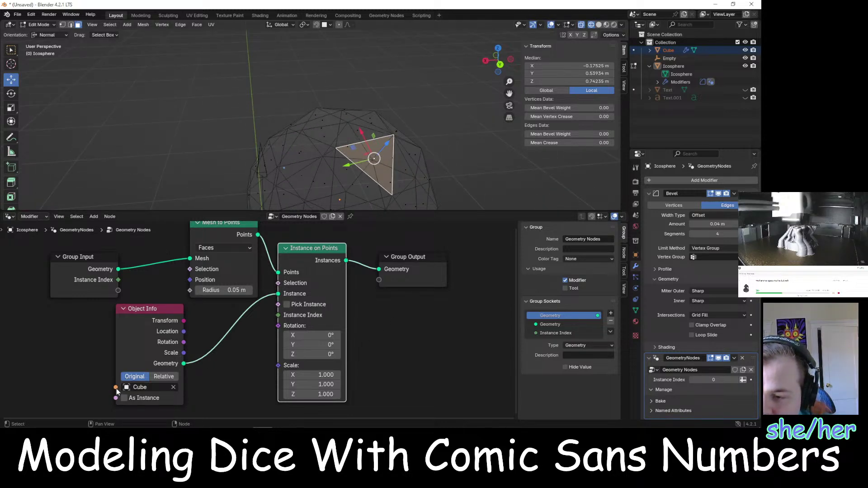
drag(139, 308, 76, 311)
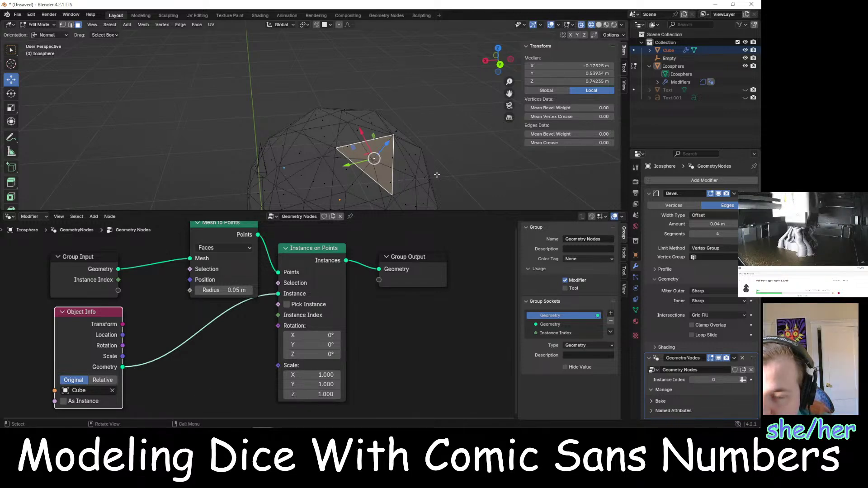
Switch to the browser, watch the tutorial's section on adding the Object Info node, and return to Blender
middle_drag(475, 183, 492, 173)
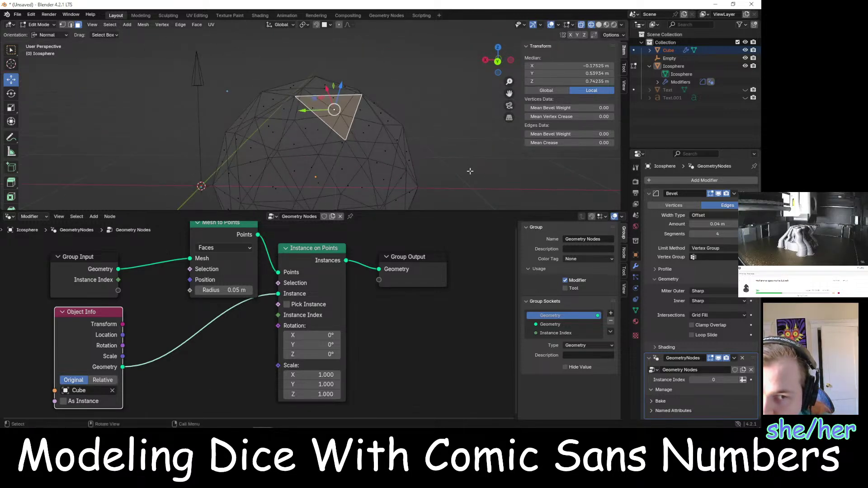
key(alt+Tab)
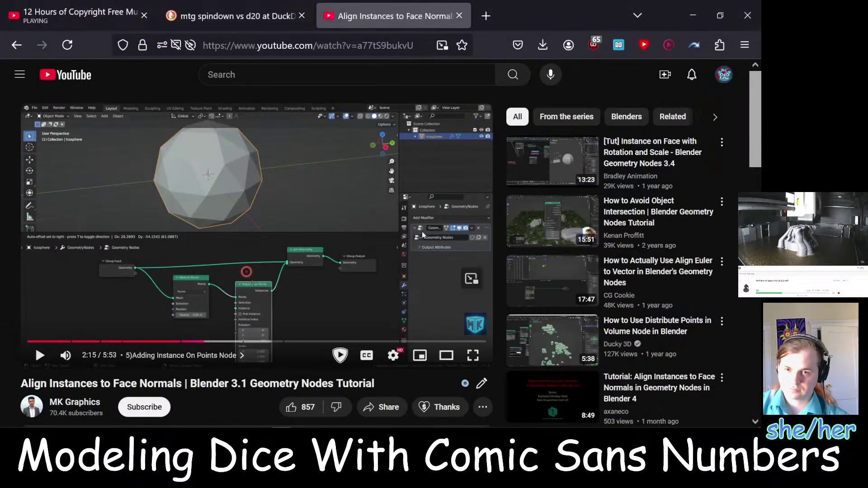
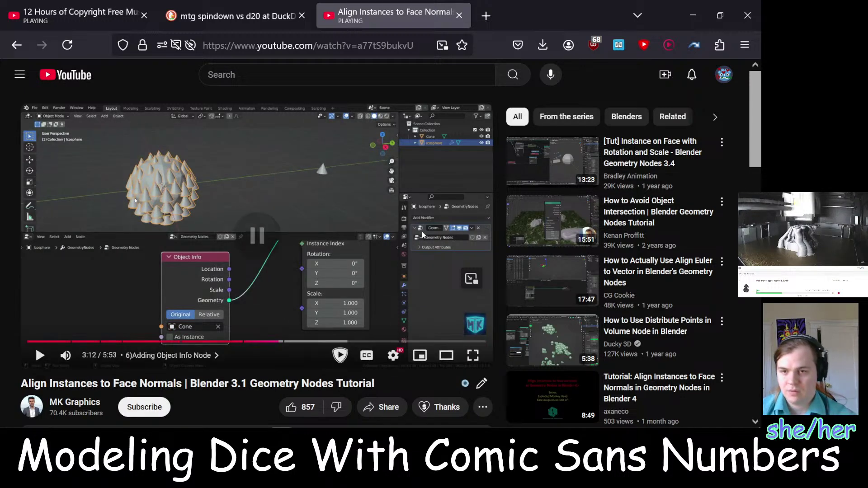
key(alt+Tab)
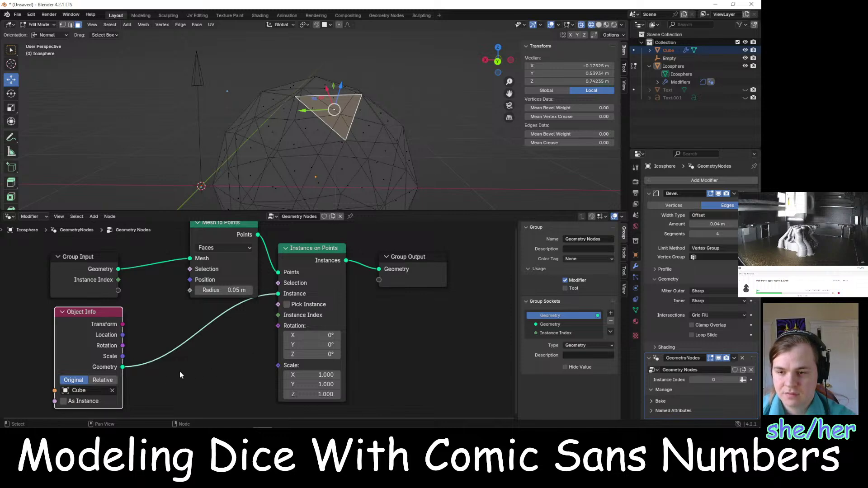
Clear the icosphere's face selection, leave and re-enter Edit Mode, and examine the instanced cubes from farther away
scroll(166, 353, down, 2)
click(72, 110)
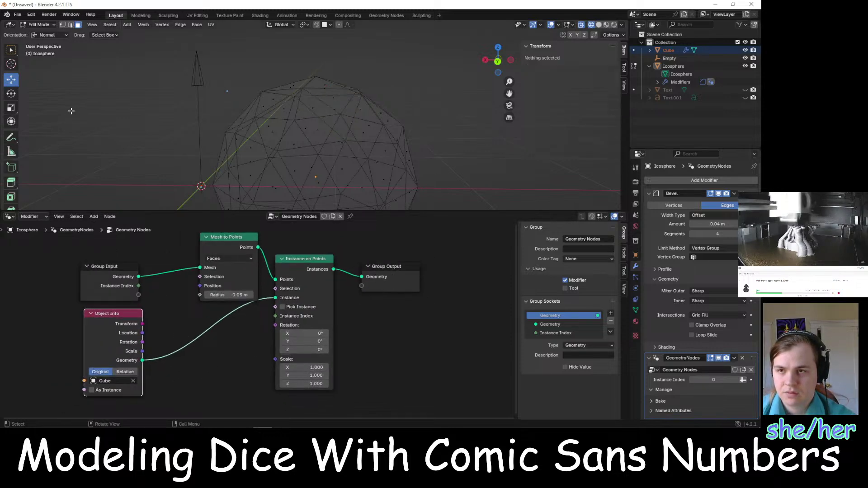
key(Tab)
key(Tab)
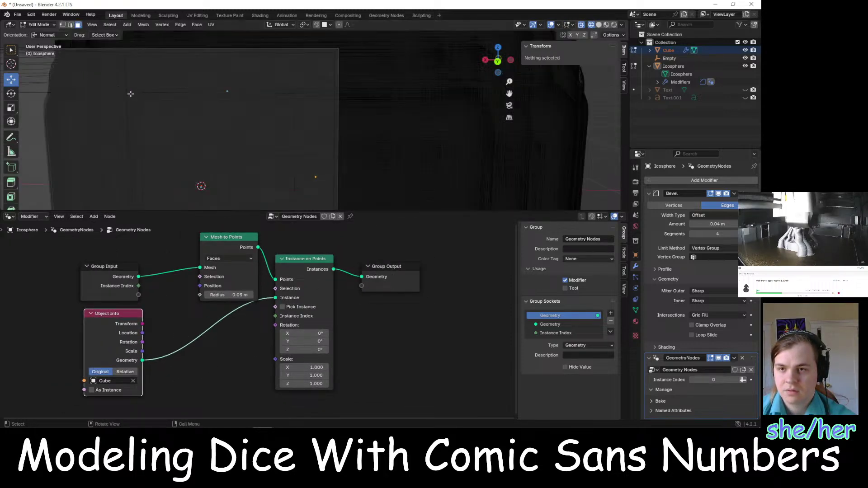
scroll(181, 126, down, 10)
drag(421, 123, 410, 138)
middle_drag(411, 138, 375, 166)
middle_drag(431, 141, 445, 136)
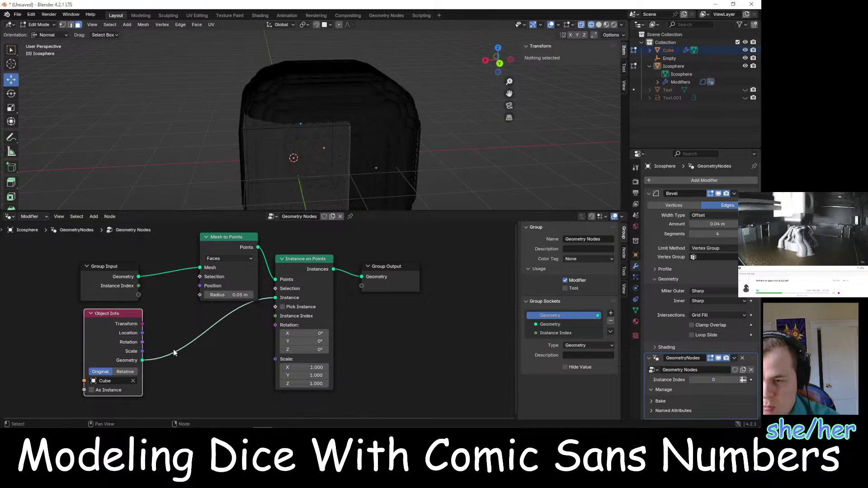
Add a constant Value node beside the Object Info node
right_click(28, 337)
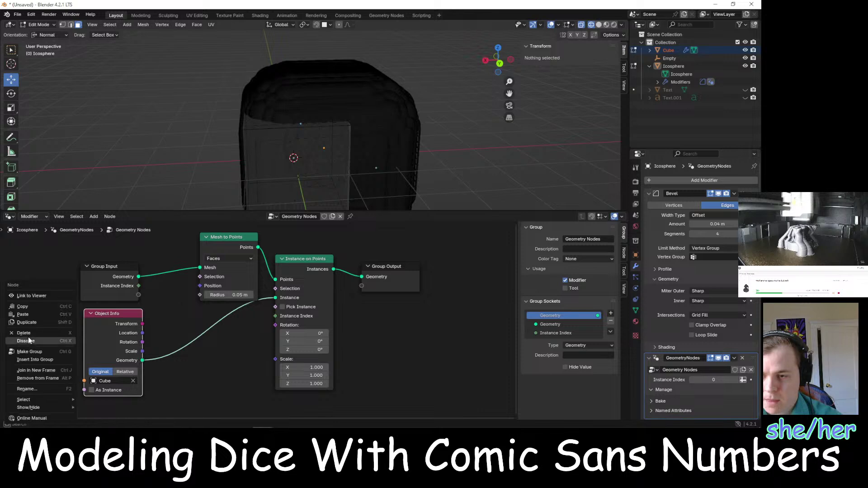
key(Escape)
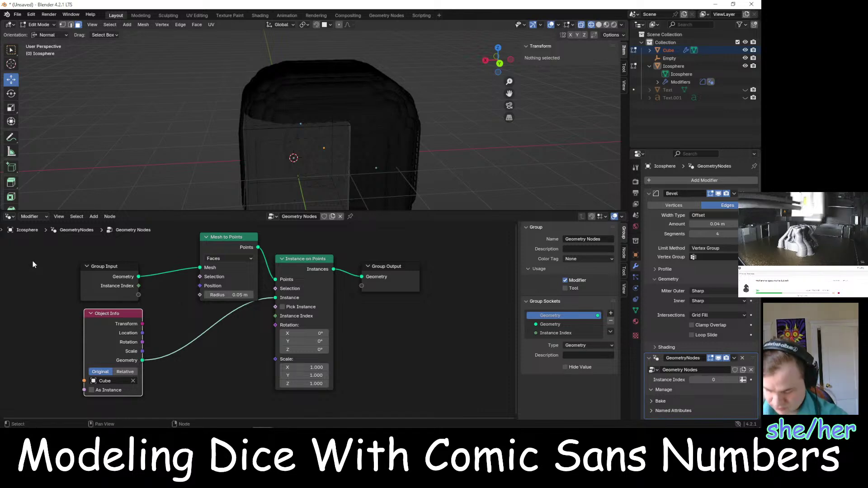
key(shift+a)
mouse_move(33, 261)
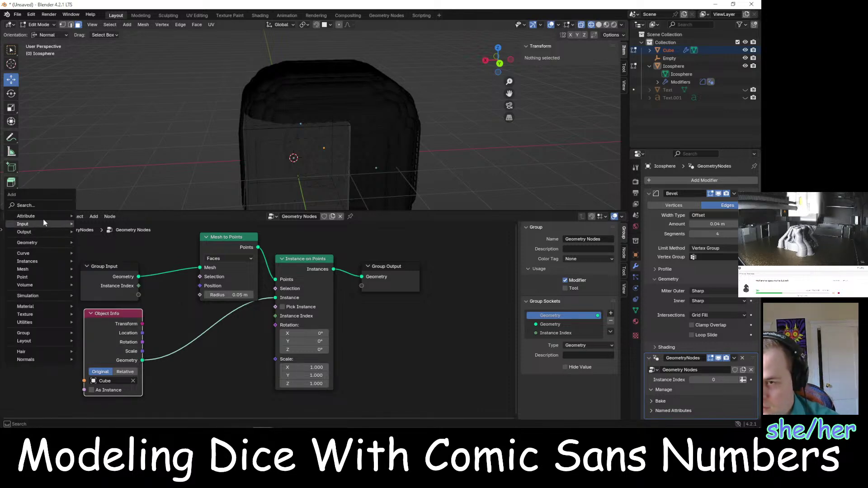
mouse_move(47, 226)
mouse_move(135, 221)
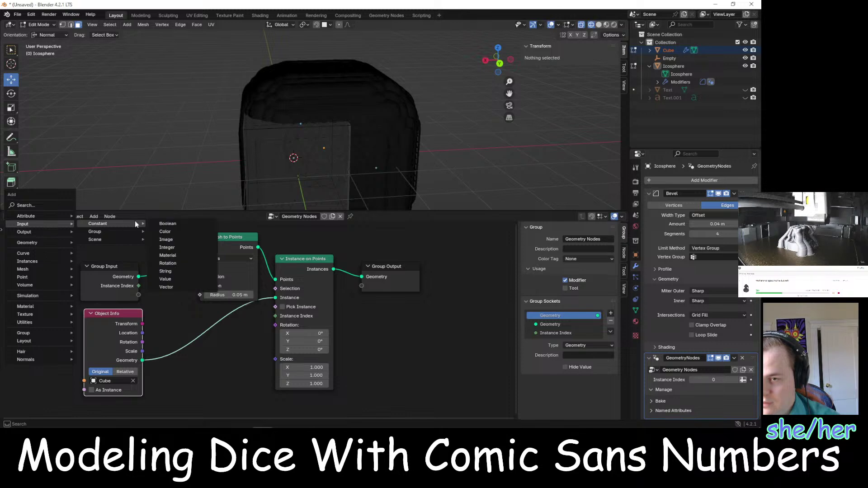
click(177, 279)
click(14, 289)
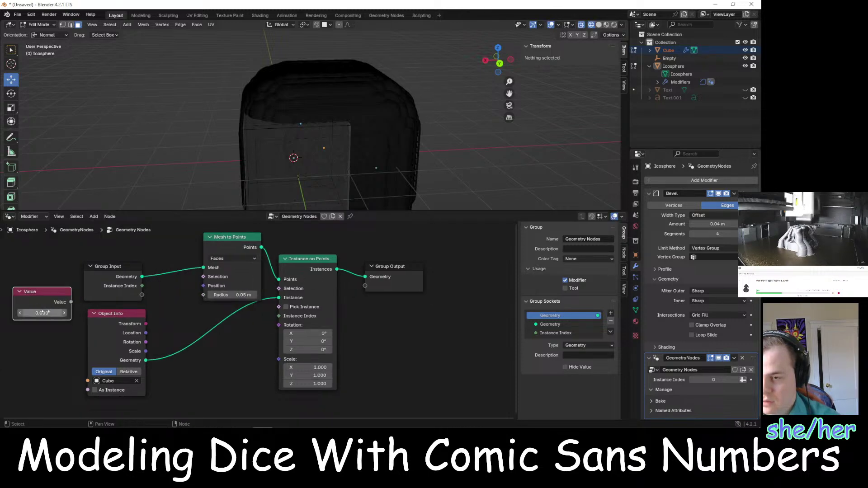
Set the Value node to 0.1
click(55, 315)
key(BackSpace)
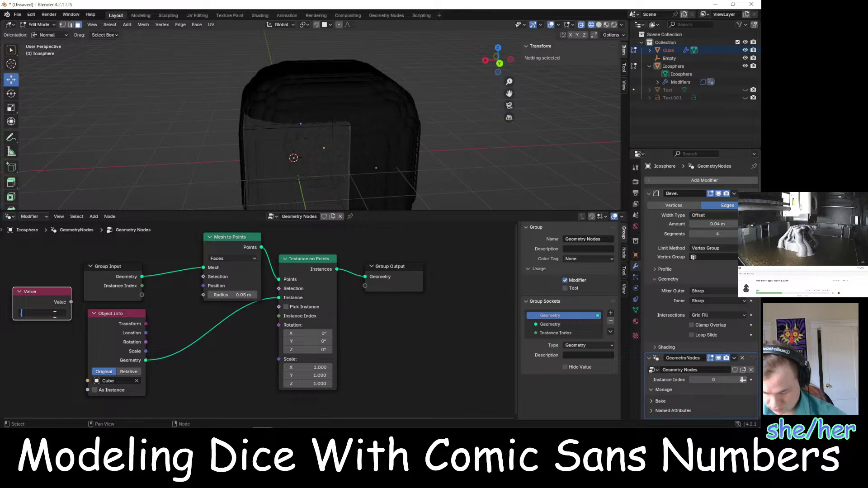
key(BackSpace)
key(BackSpace)
text(.1)
key(Return)
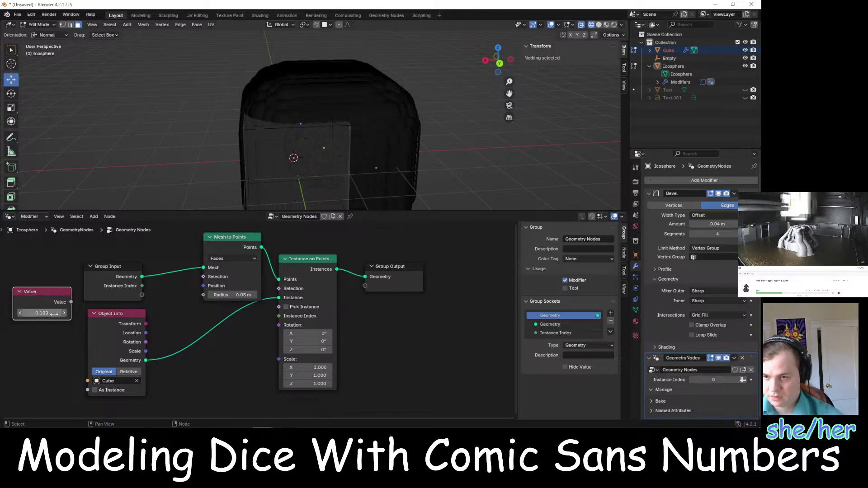
Try to link the Value node to the Object Info node's Scale socket and move it between Object Info and Instance on Points
drag(71, 302, 145, 351)
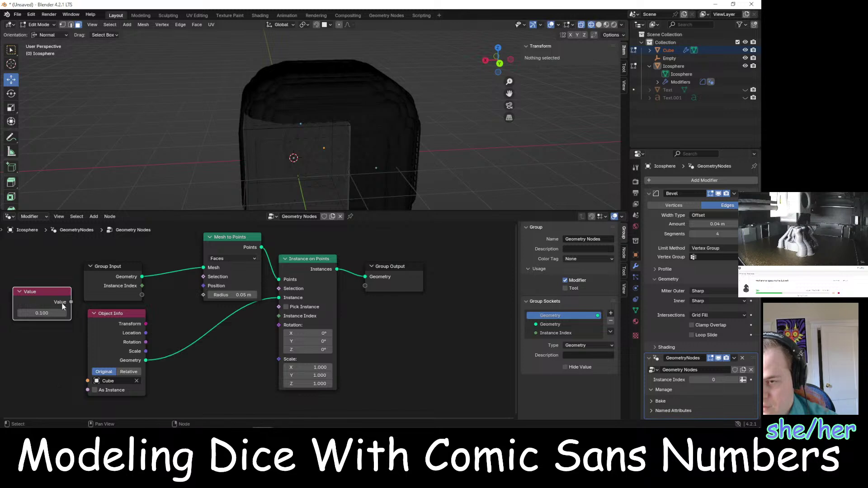
drag(70, 302, 145, 351)
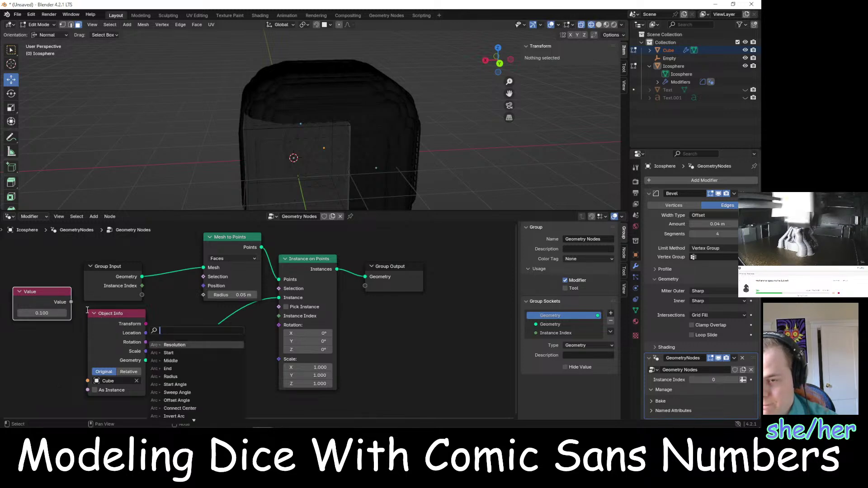
click(38, 285)
drag(39, 292, 142, 350)
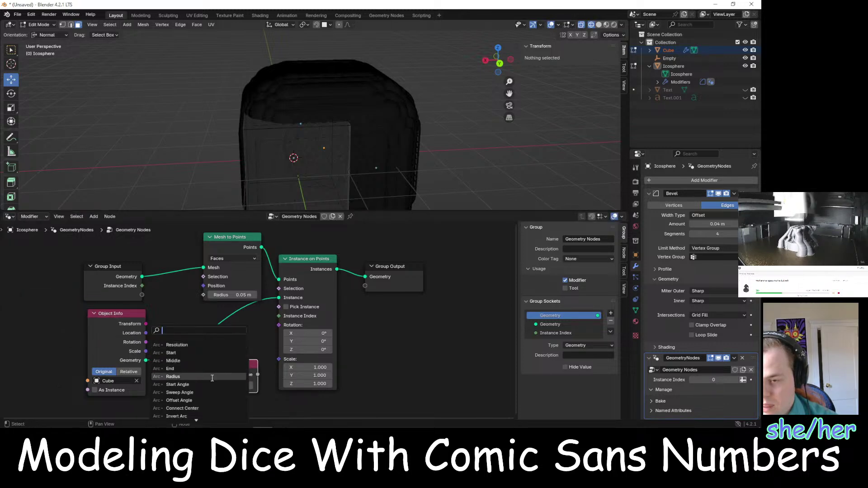
click(179, 344)
drag(186, 348, 53, 294)
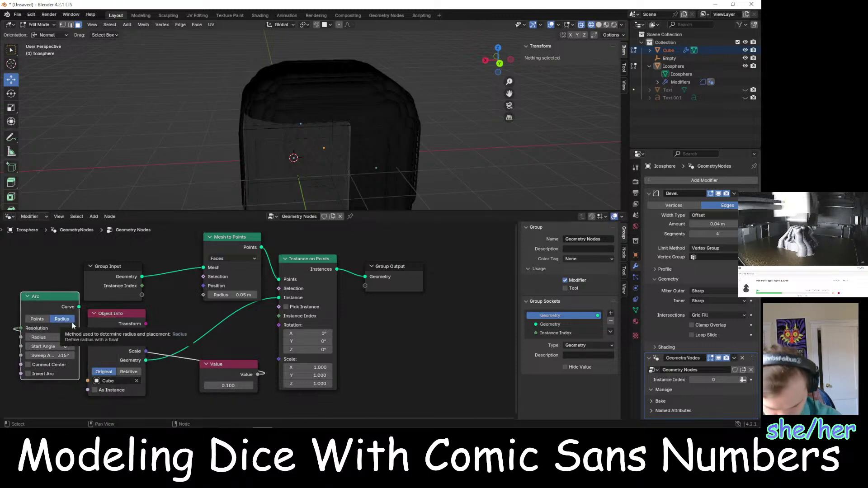
key(x)
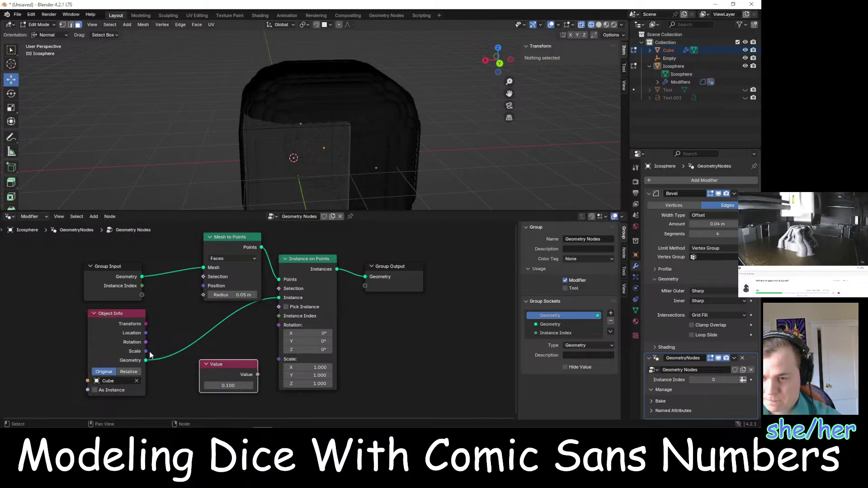
Try to link the Object Info node's Scale output to the Value node's output
click(135, 352)
drag(145, 351, 256, 373)
click(418, 347)
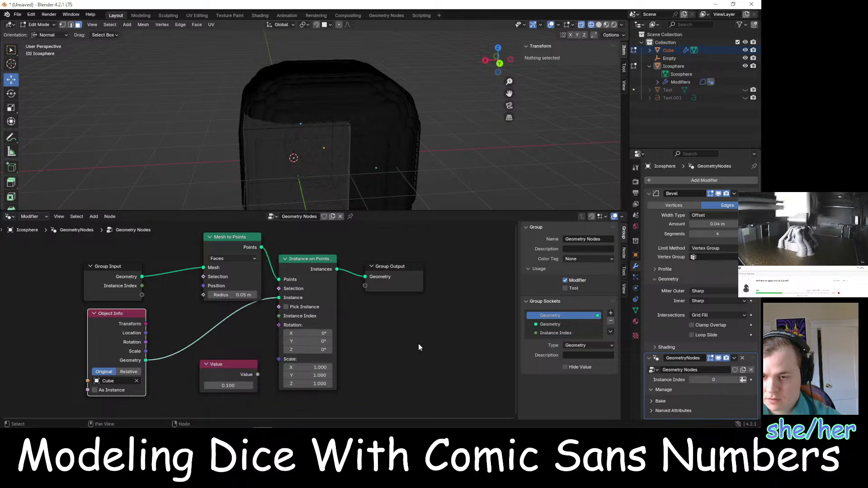
Replace the Value node with a new constant Value node below the Object Info link and set it to 0.1
click(246, 364)
key(x)
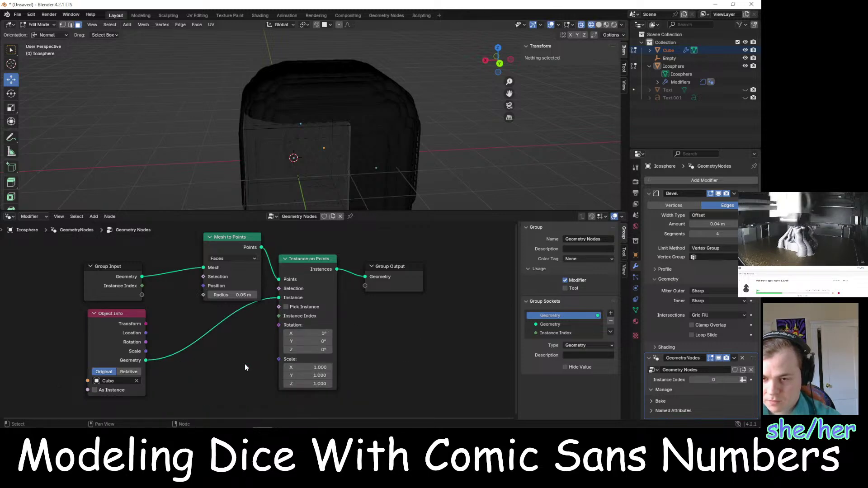
right_click(204, 367)
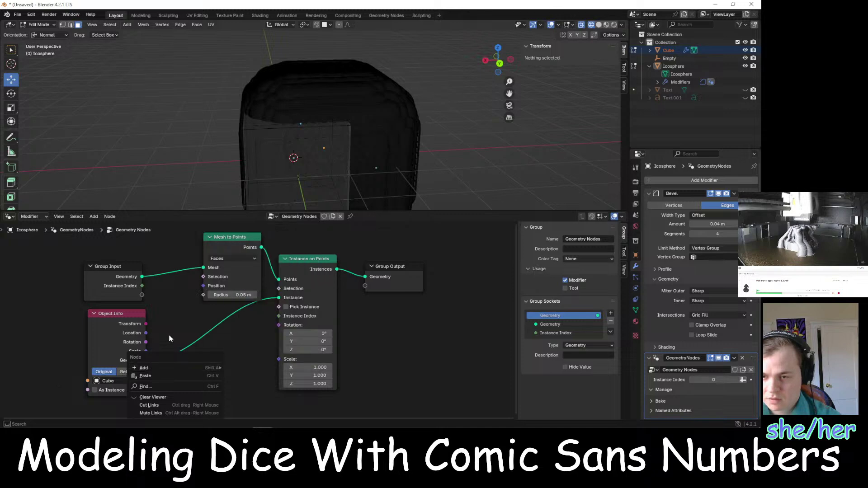
mouse_move(216, 369)
mouse_move(280, 232)
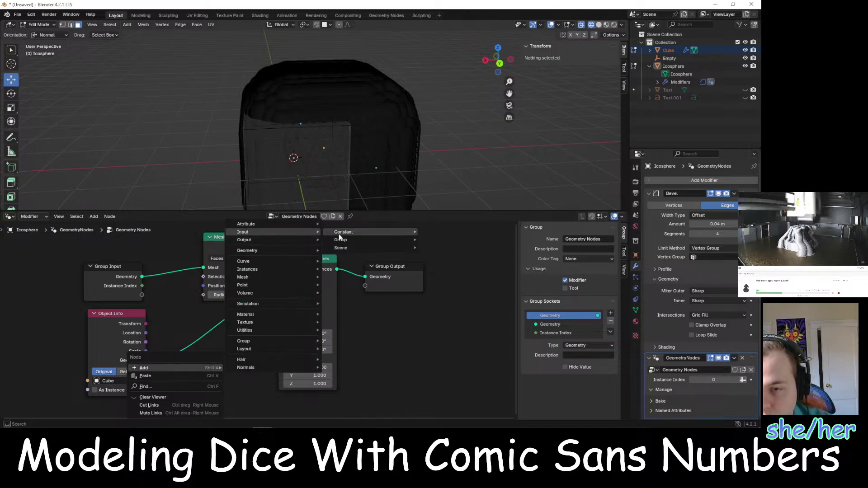
mouse_move(346, 234)
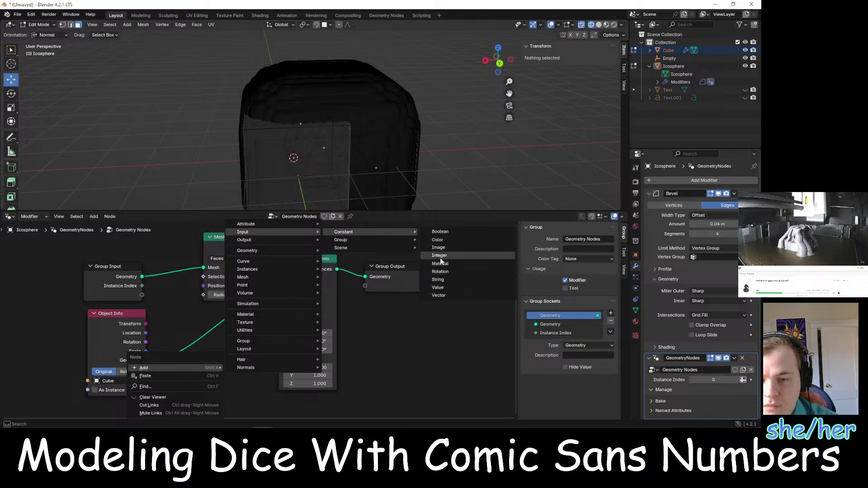
click(450, 284)
click(189, 369)
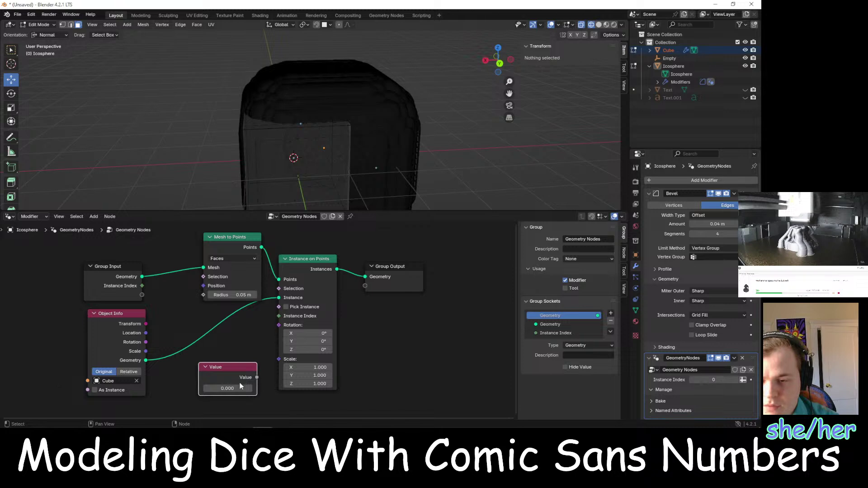
drag(227, 388, 289, 388)
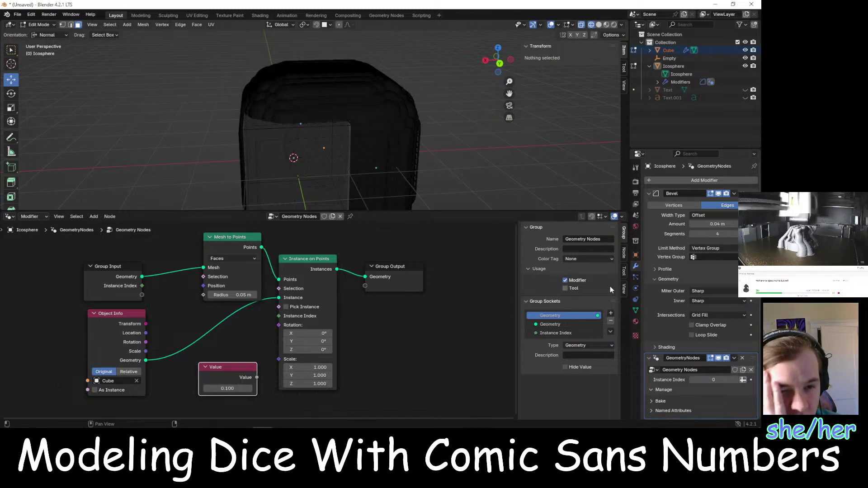
Check the Cube's object transform values and reselect the Icosphere
click(719, 50)
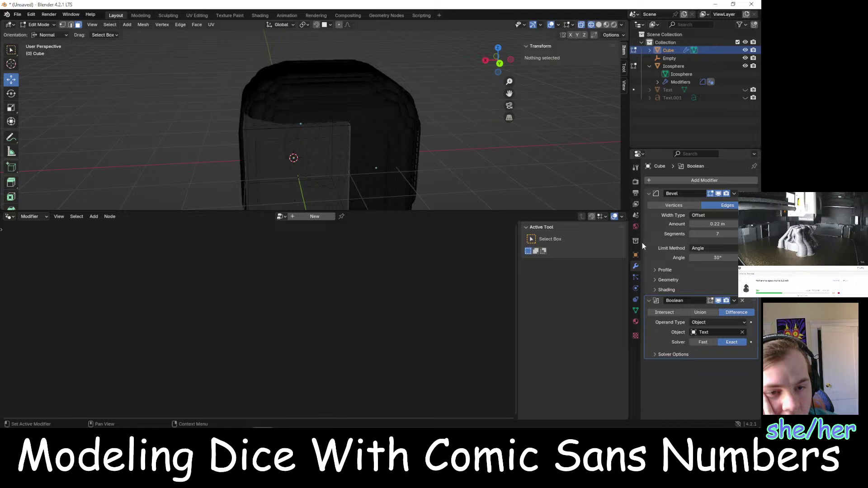
click(636, 256)
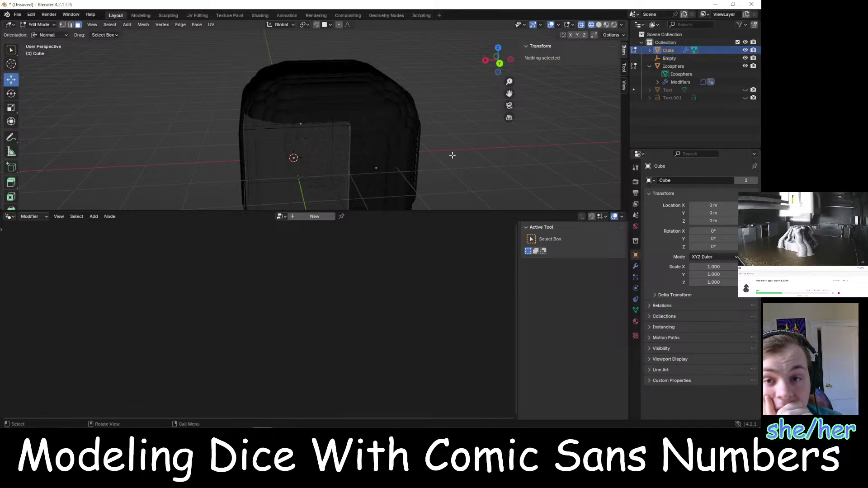
scroll(497, 155, up, 4)
mouse_move(557, 157)
middle_down()
mouse_move(546, 178)
mouse_move(560, 165)
middle_up()
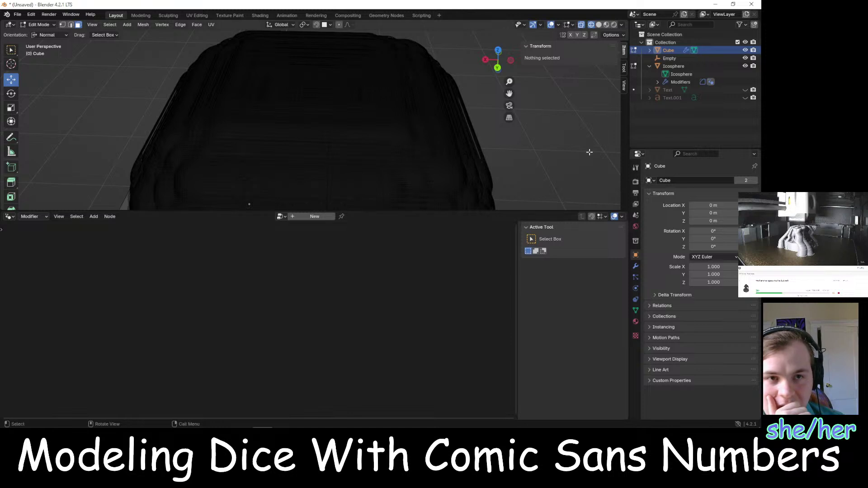
scroll(533, 176, up, 2)
scroll(546, 170, down, 5)
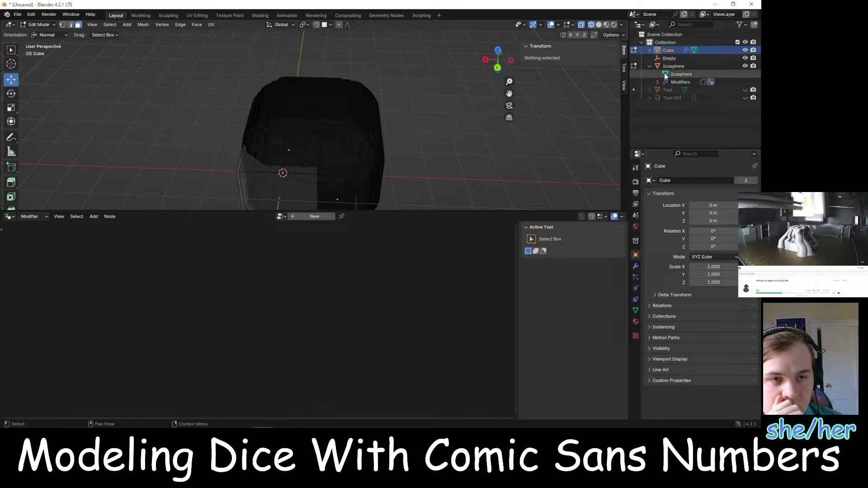
click(673, 66)
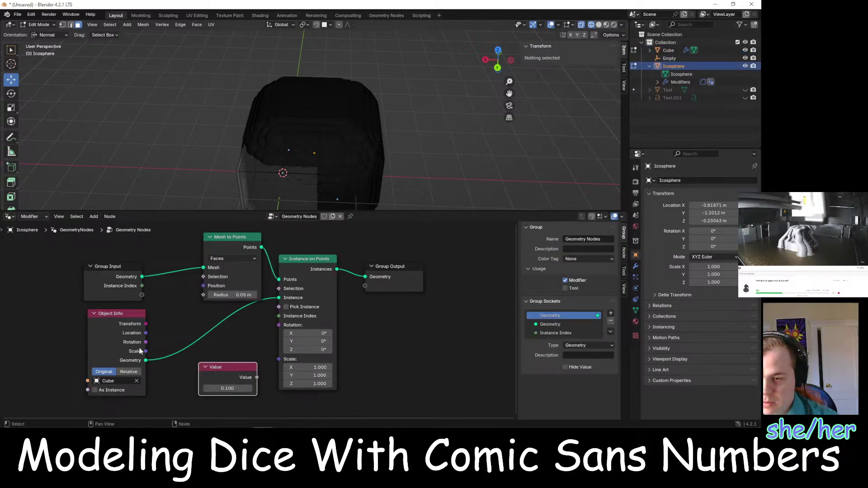
drag(145, 351, 161, 356)
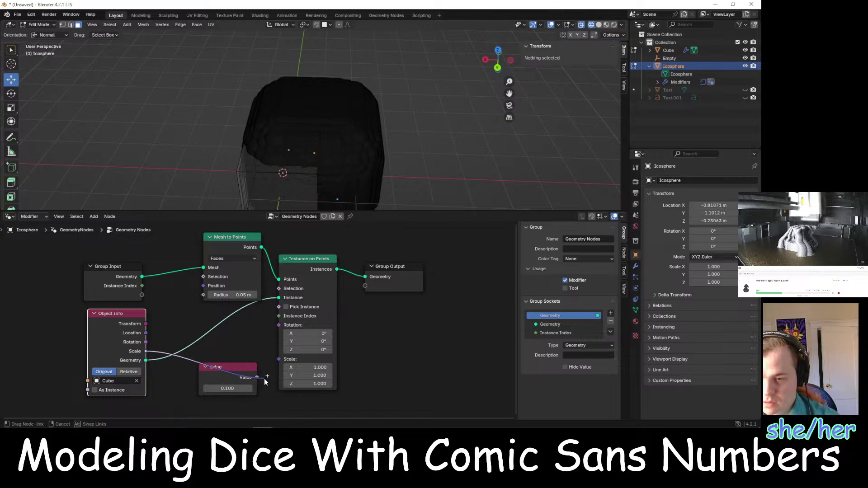
drag(264, 378, 255, 376)
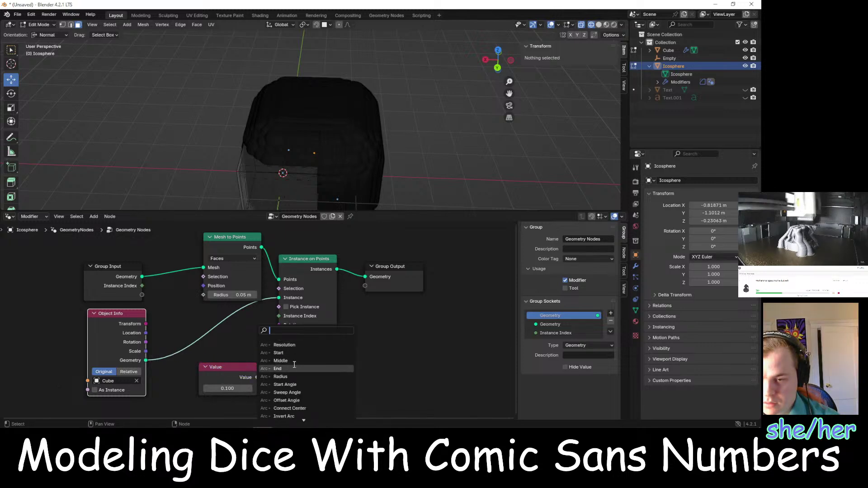
click(439, 374)
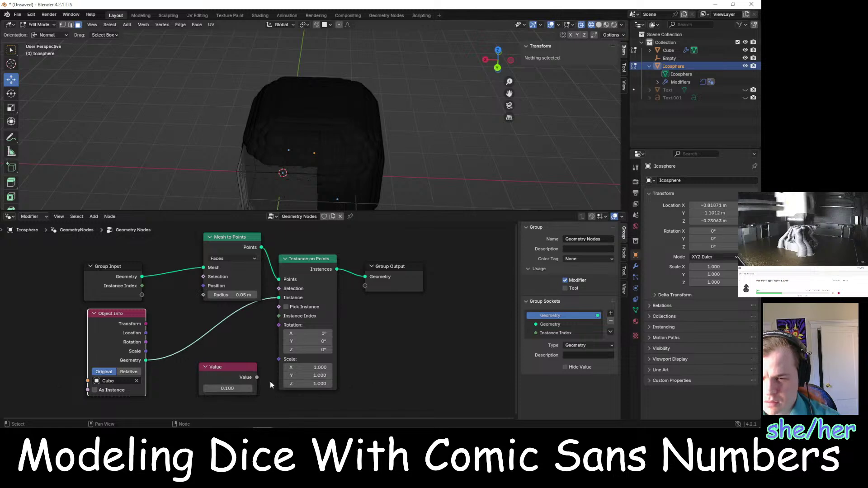
Link the Value node's output to the Scale input of Instance on Points and inspect the instanced cubes
drag(257, 376, 279, 359)
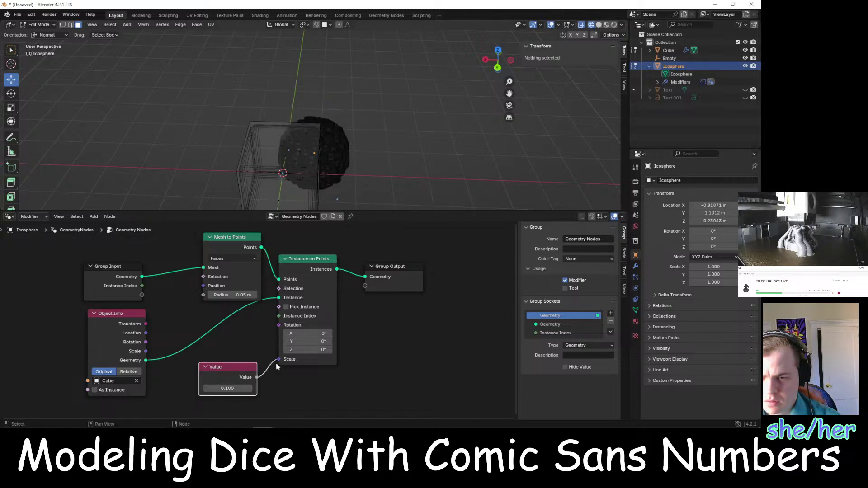
scroll(391, 176, up, 4)
middle_drag(391, 176, 370, 145)
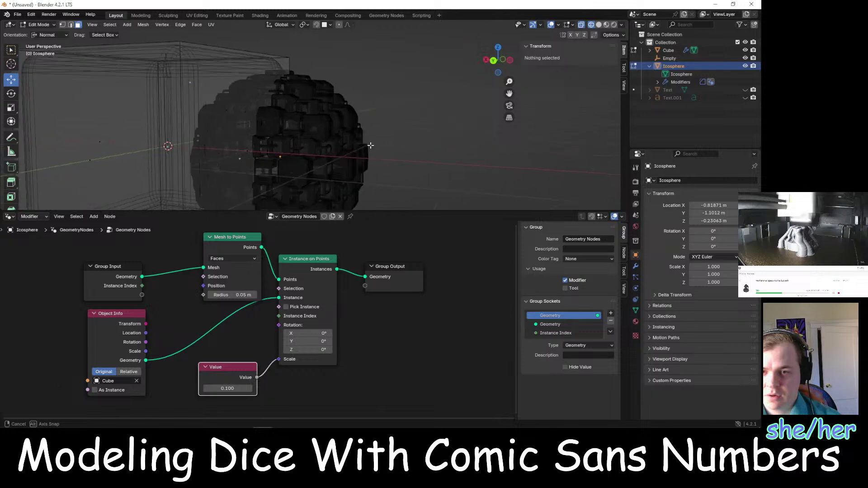
scroll(362, 148, up, 8)
scroll(359, 153, down, 4)
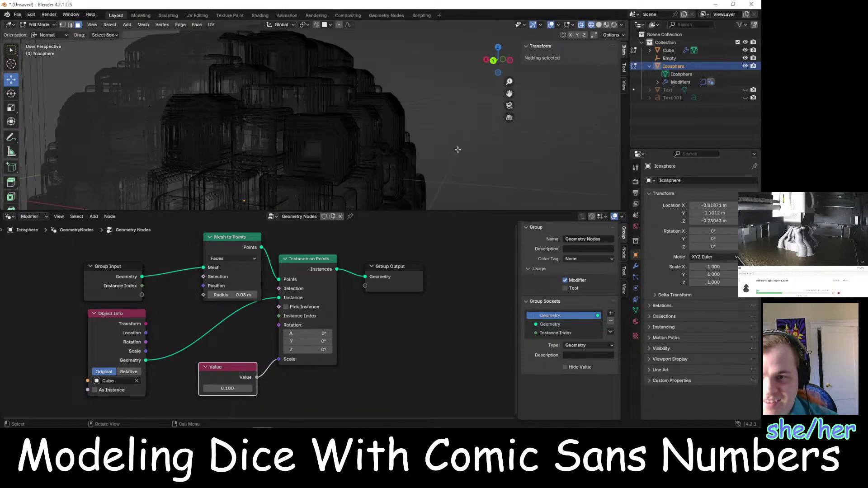
scroll(459, 149, down, 5)
middle_drag(459, 149, 477, 138)
Hide the original Cube in the viewport and inspect the instances on the icosphere
click(744, 51)
scroll(435, 150, up, 3)
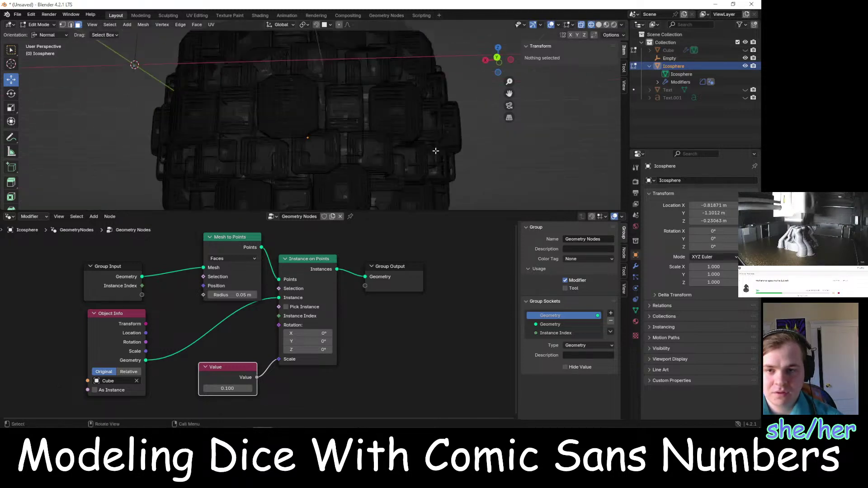
middle_drag(520, 159, 497, 217)
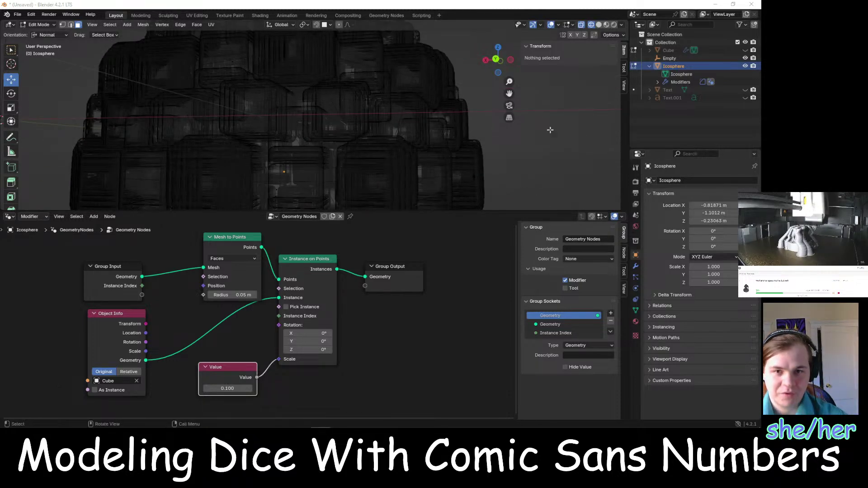
scroll(552, 199, down, 3)
scroll(551, 199, up, 3)
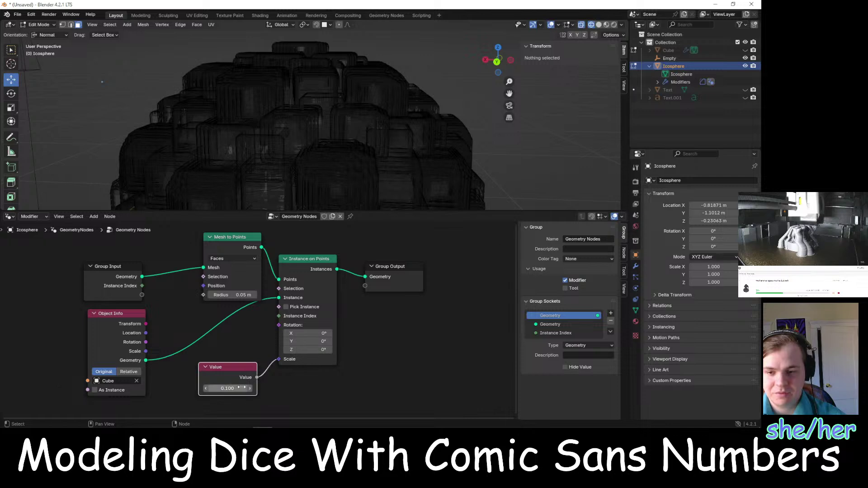
Set the Value node that drives the instance scale to 0.01
mouse_move(228, 389)
mouse_down()
mouse_move(186, 388)
mouse_move(222, 388)
mouse_up()
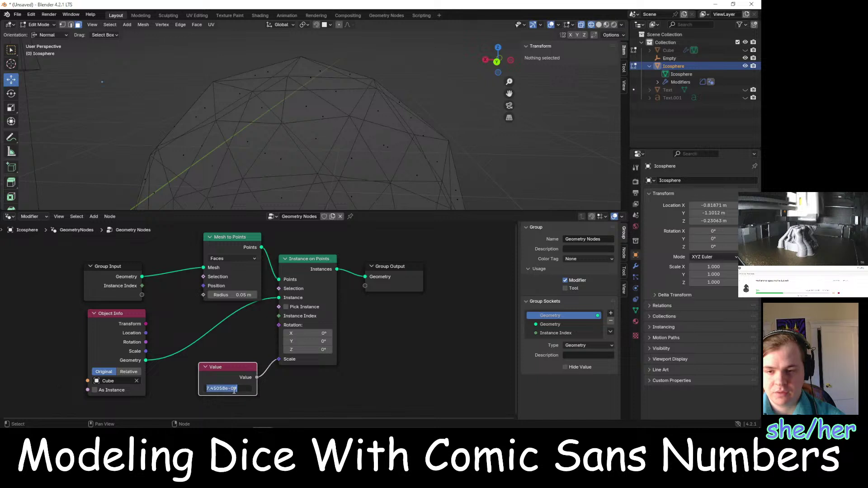
key(BackSpace)
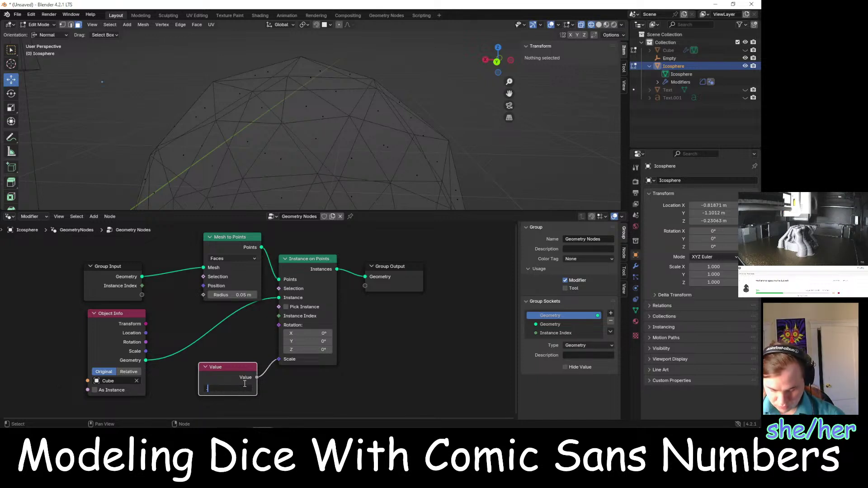
text(.01)
key(Return)
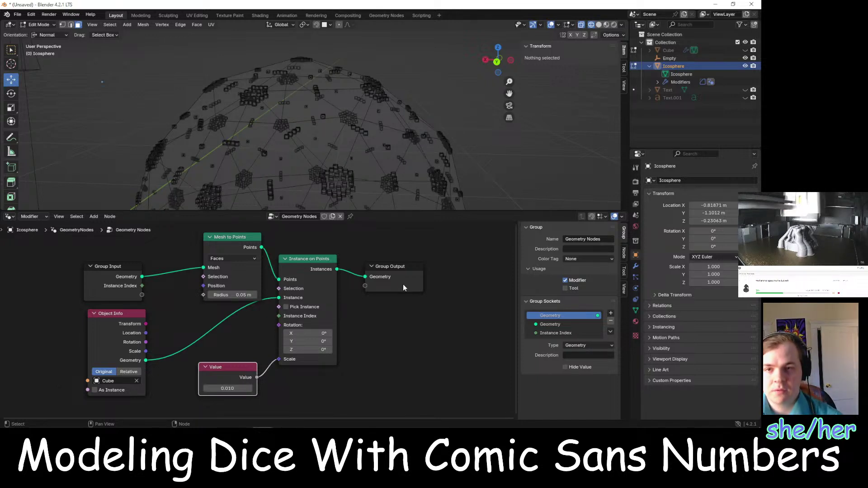
mouse_move(472, 146)
middle_down()
mouse_move(502, 146)
mouse_move(491, 133)
mouse_move(487, 151)
middle_up()
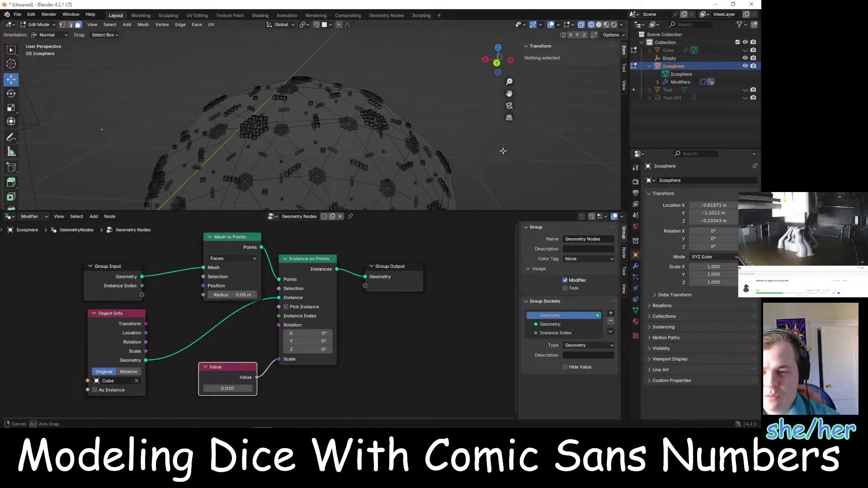
Try the Vertices and Edges modes on the Mesh to Points node, and return it to Faces
click(239, 258)
click(240, 283)
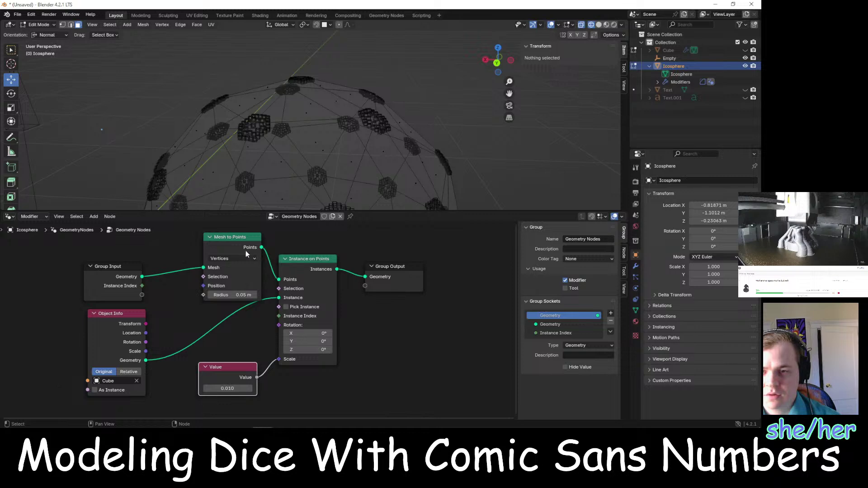
click(246, 258)
click(243, 288)
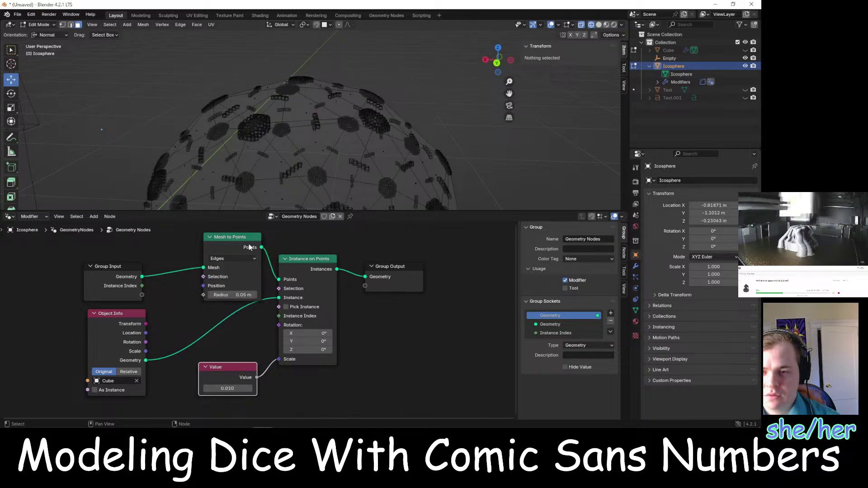
click(244, 258)
click(232, 297)
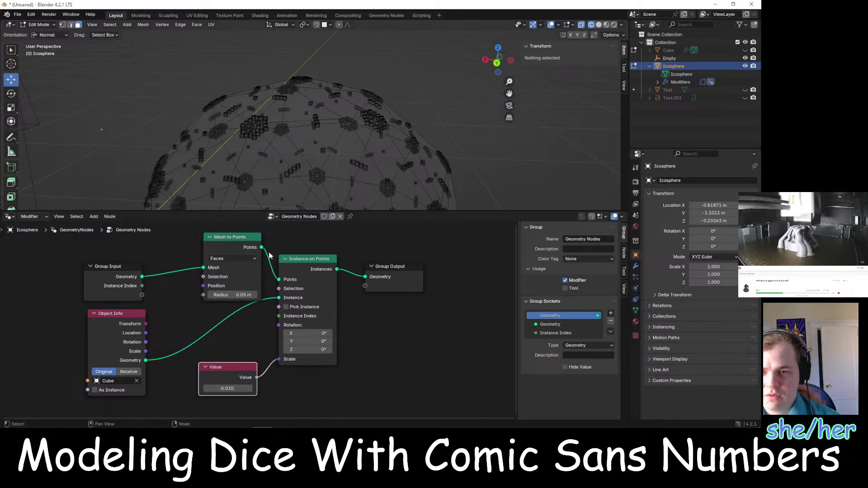
Move the Icosphere's Geometry Nodes modifier above its Bevel modifier and inspect the instances on the faces
scroll(356, 174, up, 5)
scroll(356, 175, down, 2)
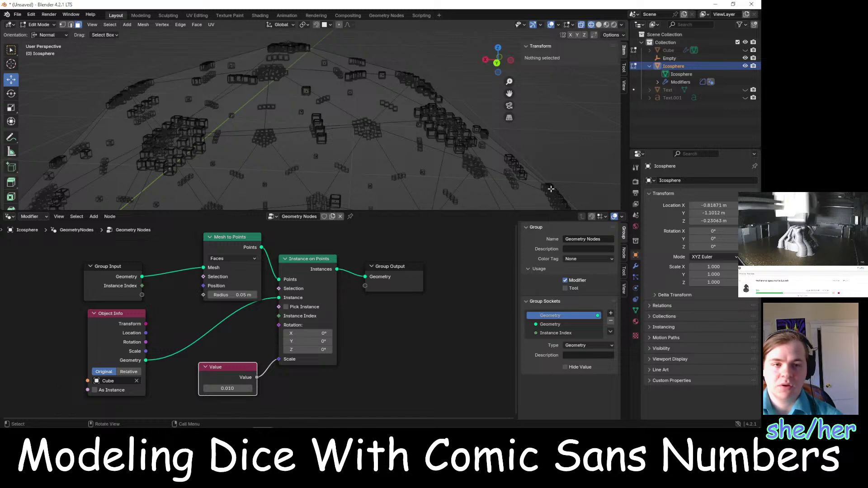
click(680, 82)
click(636, 267)
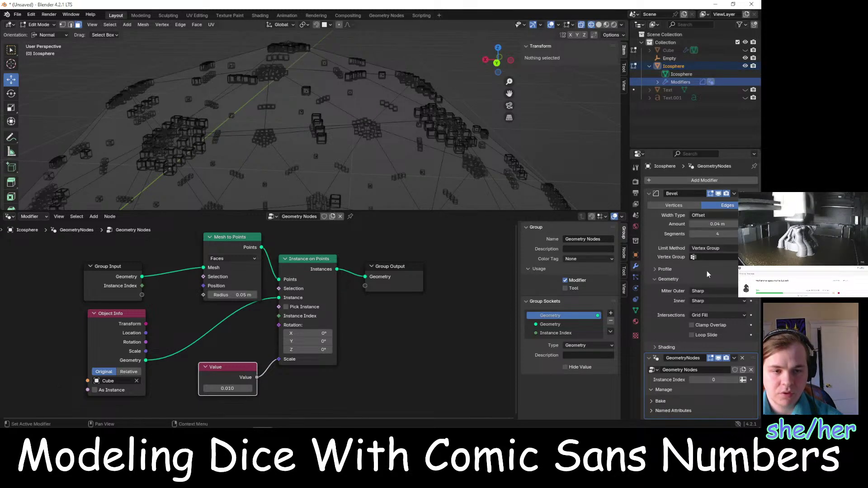
click(659, 357)
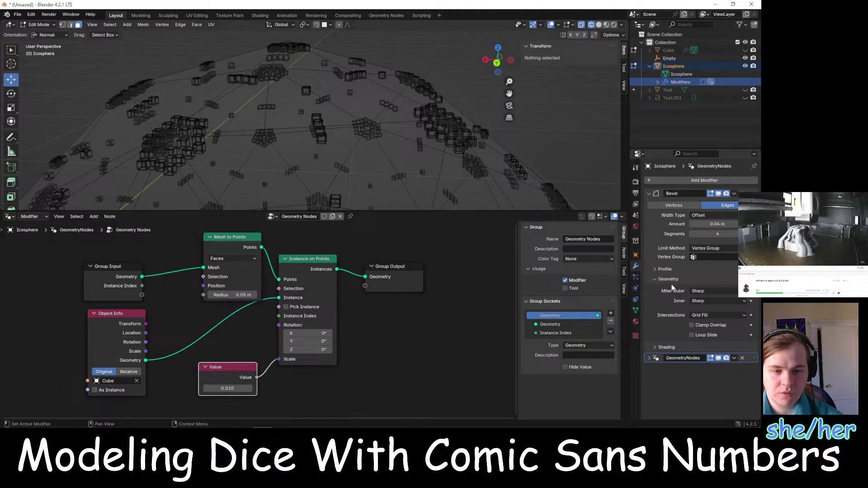
drag(751, 357, 751, 193)
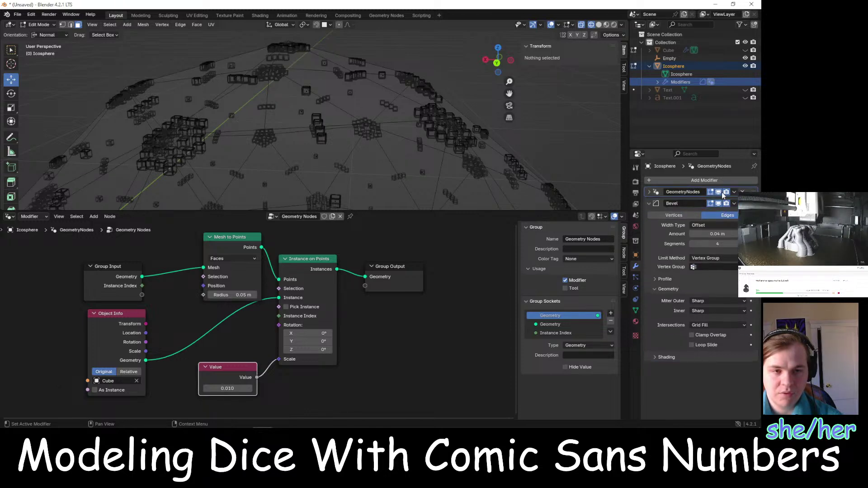
scroll(357, 146, down, 3)
scroll(350, 142, up, 8)
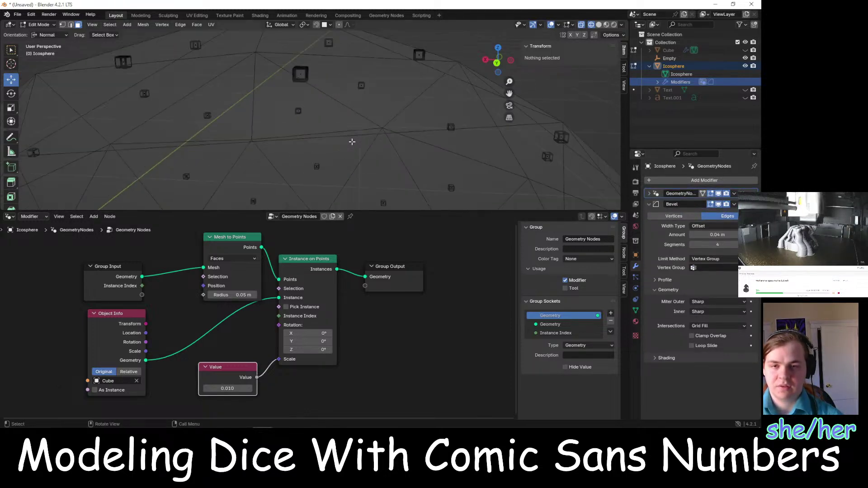
scroll(307, 125, up, 2)
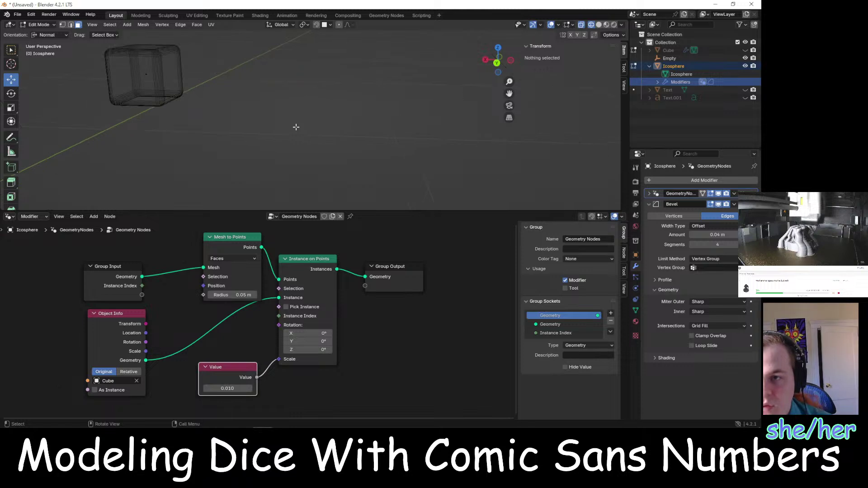
scroll(298, 127, down, 8)
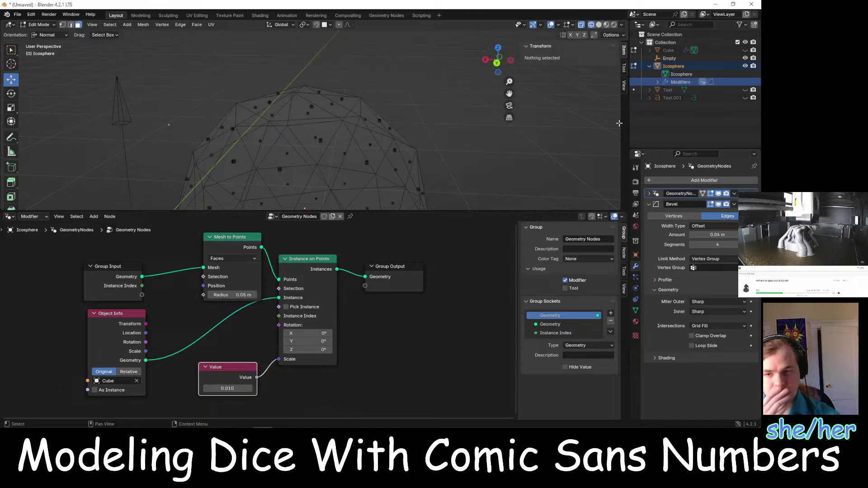
Try Text.001 as the source object of the Object Info node and inspect the instances
click(104, 380)
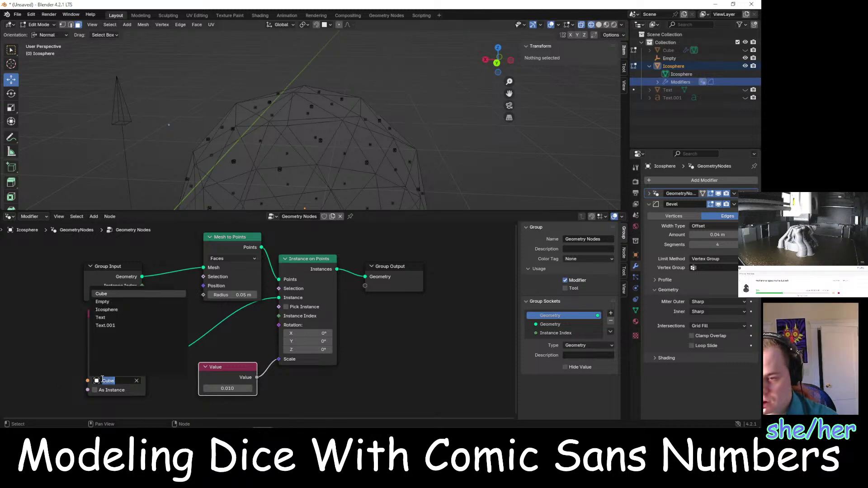
click(104, 323)
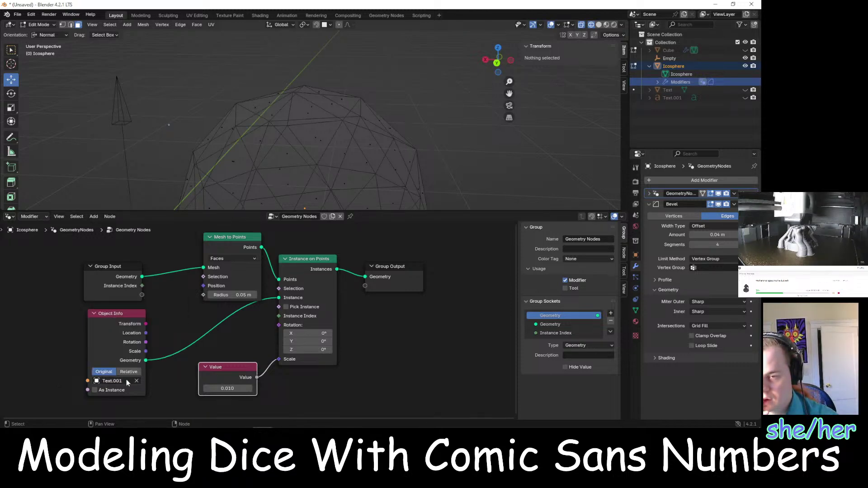
scroll(244, 174, down, 4)
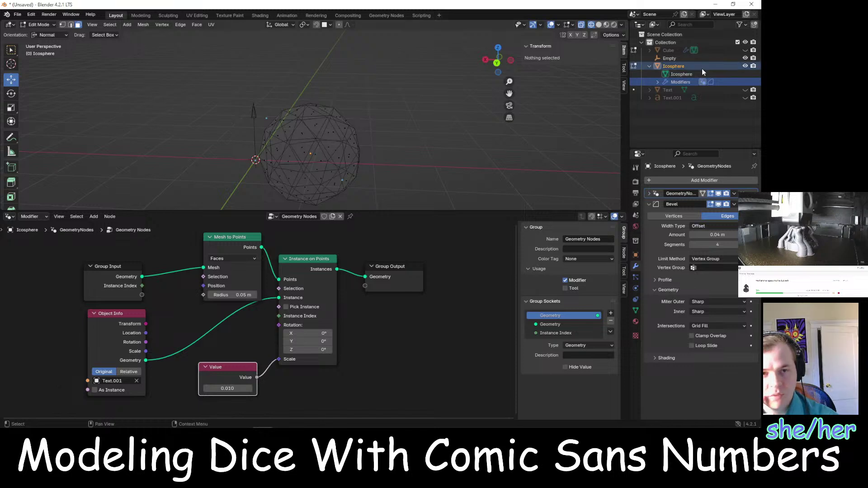
Show the hidden Text.001 object in the viewport and inspect it beside the icosphere
click(671, 97)
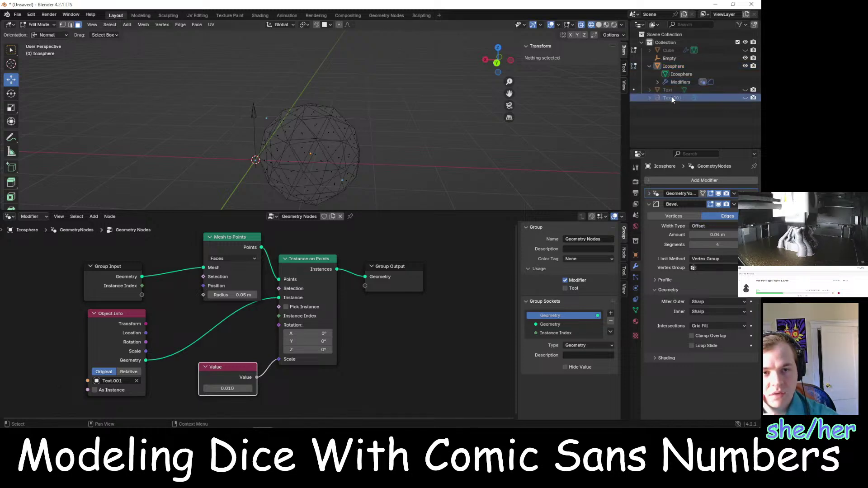
click(744, 97)
mouse_move(190, 127)
middle_down()
mouse_move(222, 151)
mouse_move(224, 136)
mouse_move(199, 124)
mouse_move(194, 131)
middle_up()
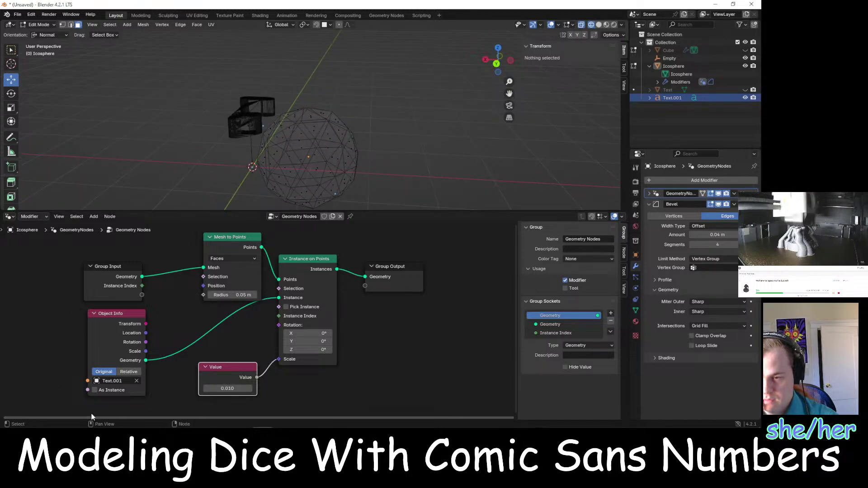
Set the Object Info node's source object to Text
click(94, 391)
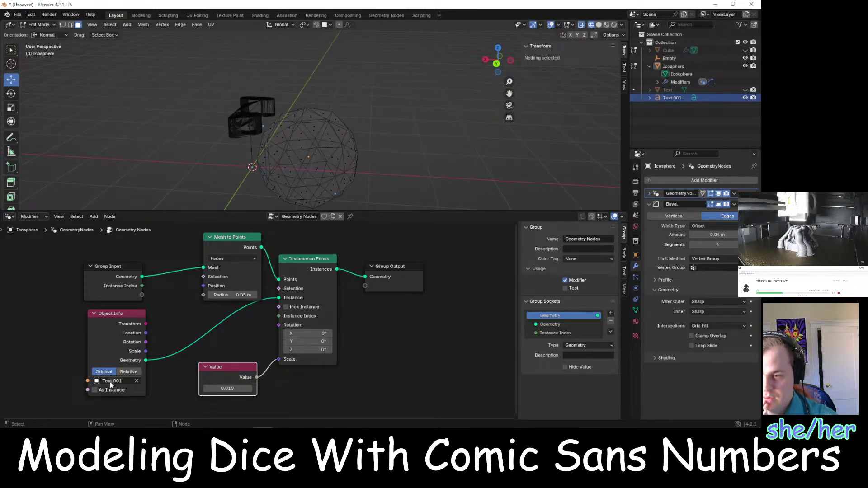
click(110, 382)
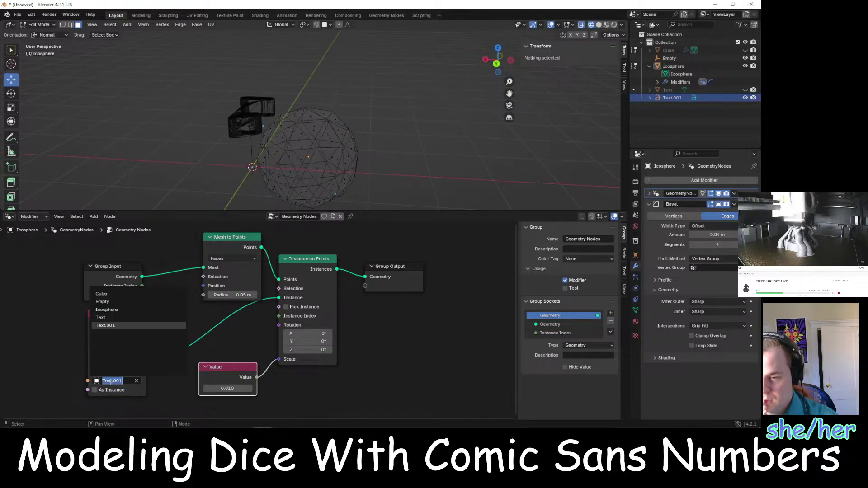
click(112, 318)
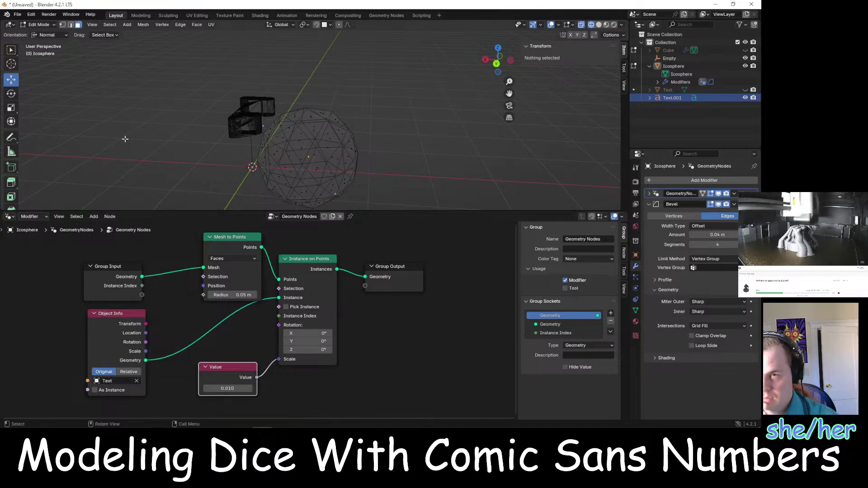
Compare the Icosphere in Edit Mode and Object Mode, and leave it in Object Mode
key(Tab)
key(Tab)
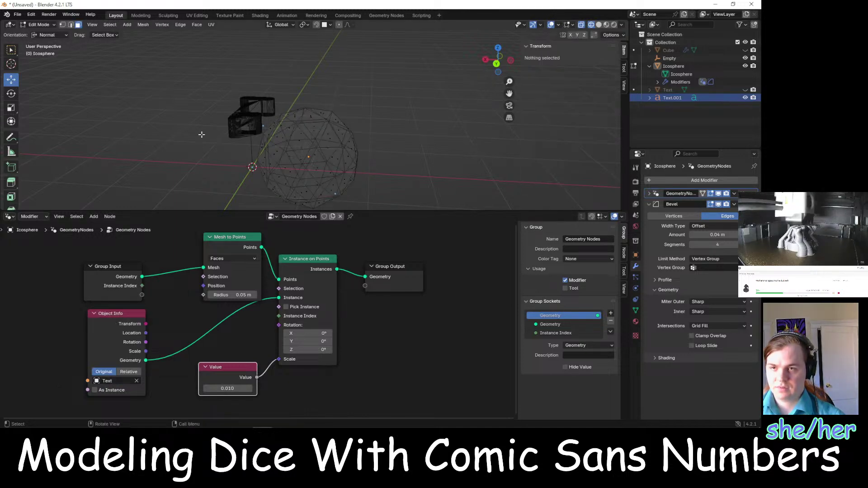
click(39, 25)
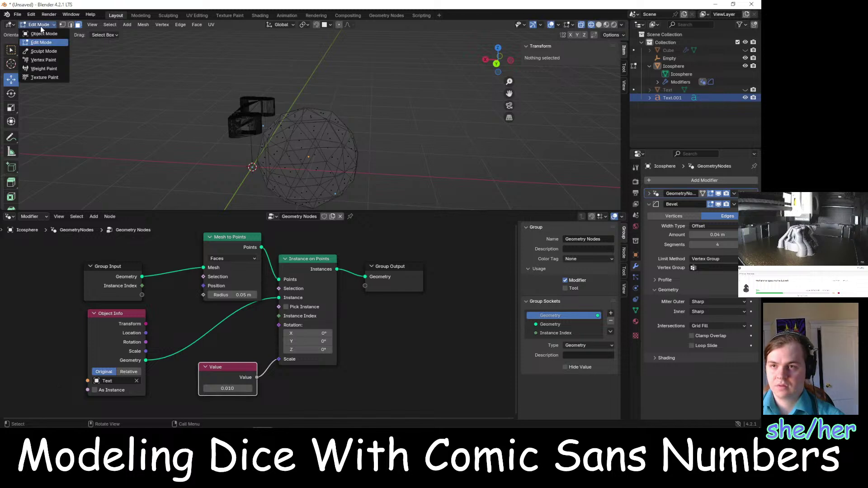
click(47, 35)
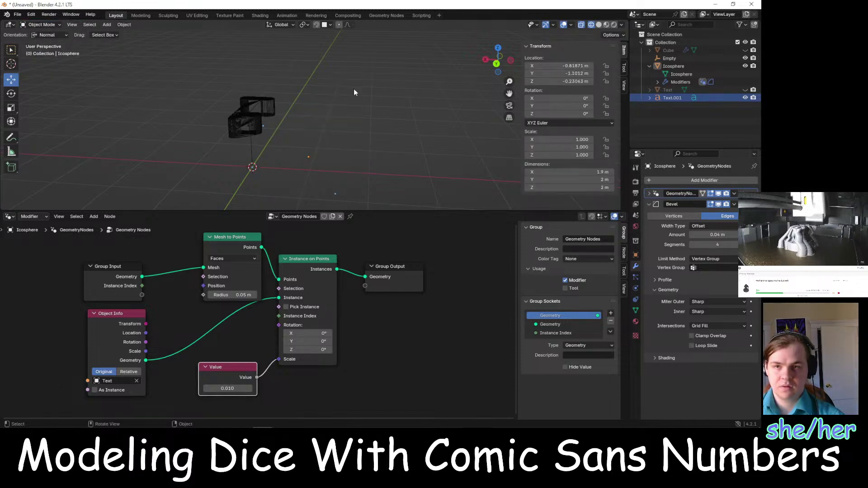
click(40, 25)
click(46, 43)
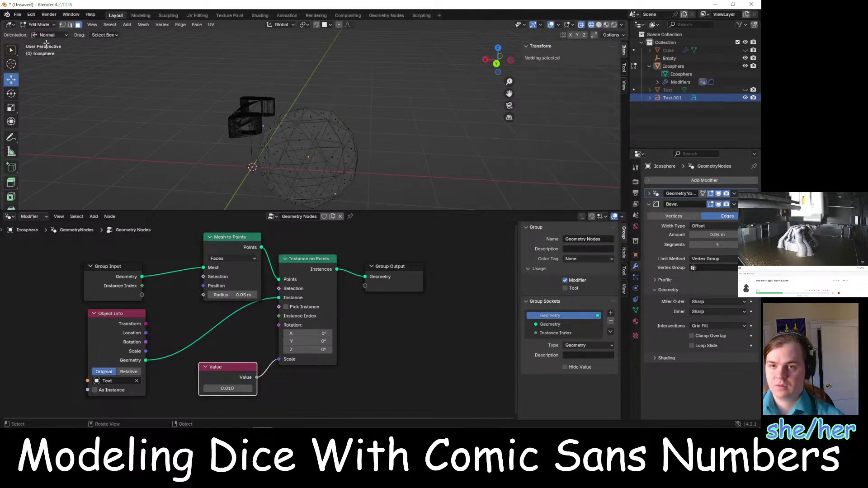
scroll(409, 206, up, 3)
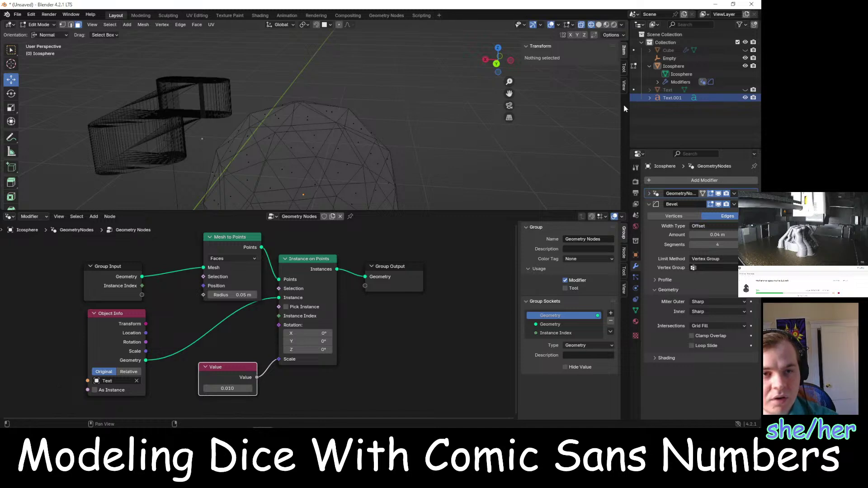
key(Tab)
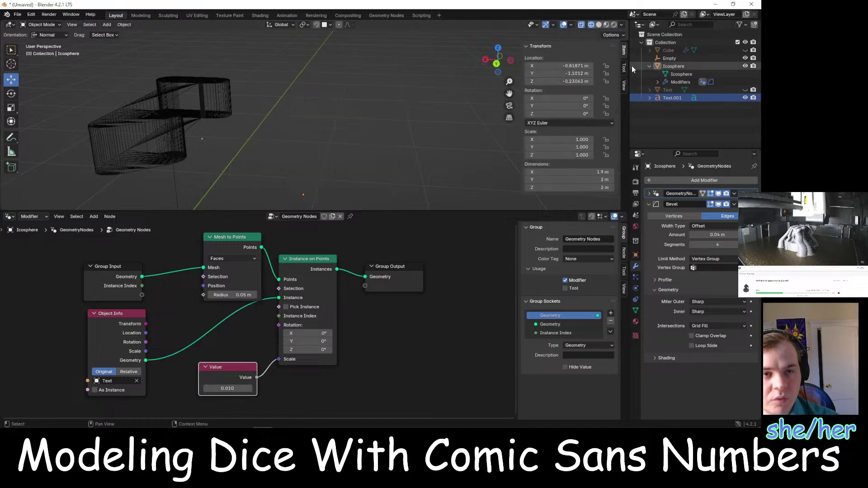
Show the hidden Text object in the viewport and expand its hierarchy to reveal the mesh data
click(672, 66)
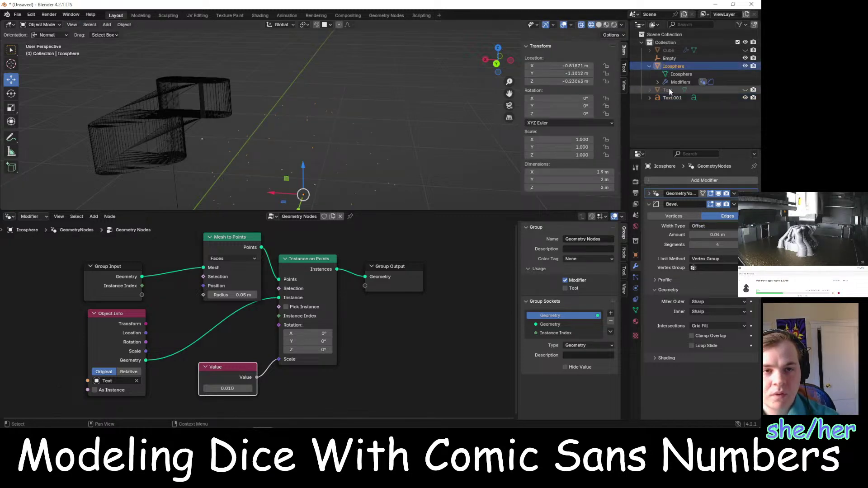
click(745, 90)
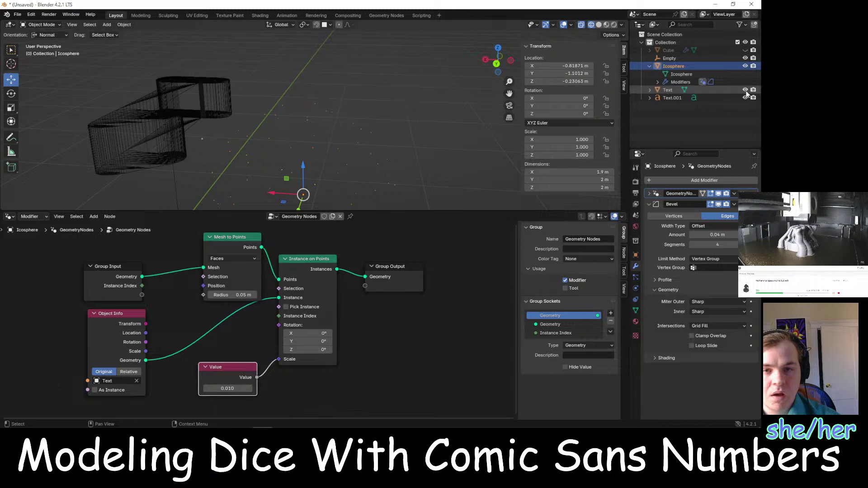
click(648, 89)
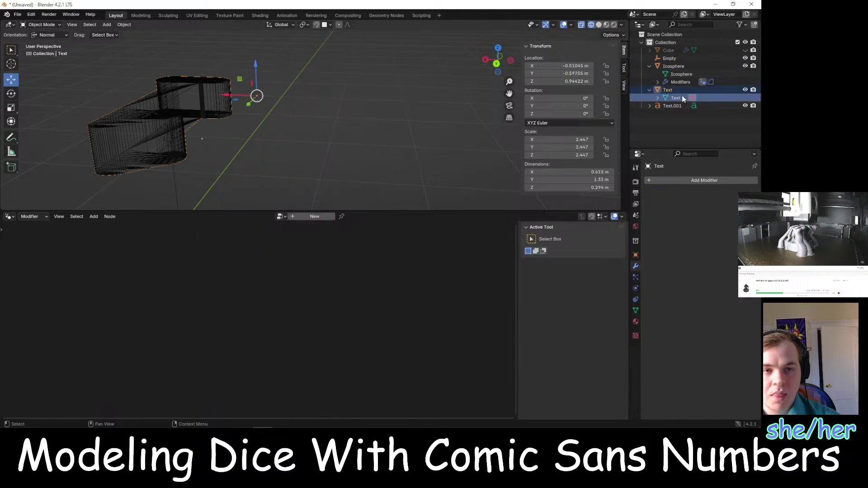
scroll(442, 115, down, 6)
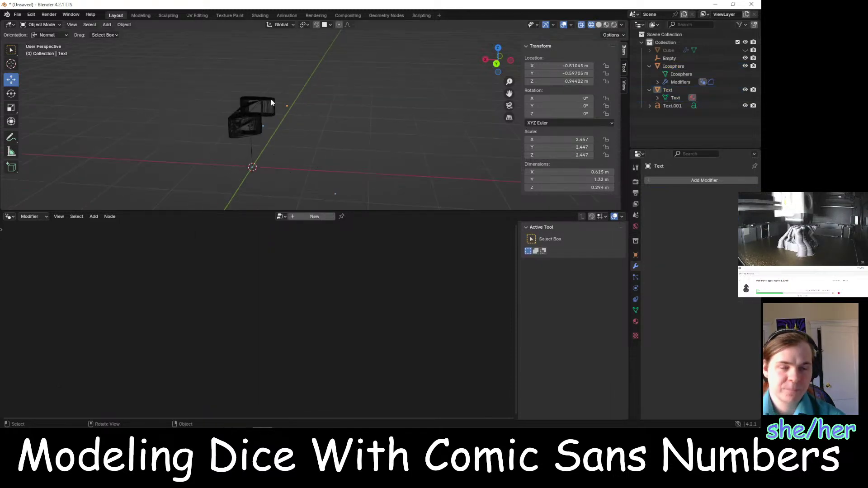
Check the Text object in Edit Mode and make the Icosphere the active object in Object Mode
click(40, 24)
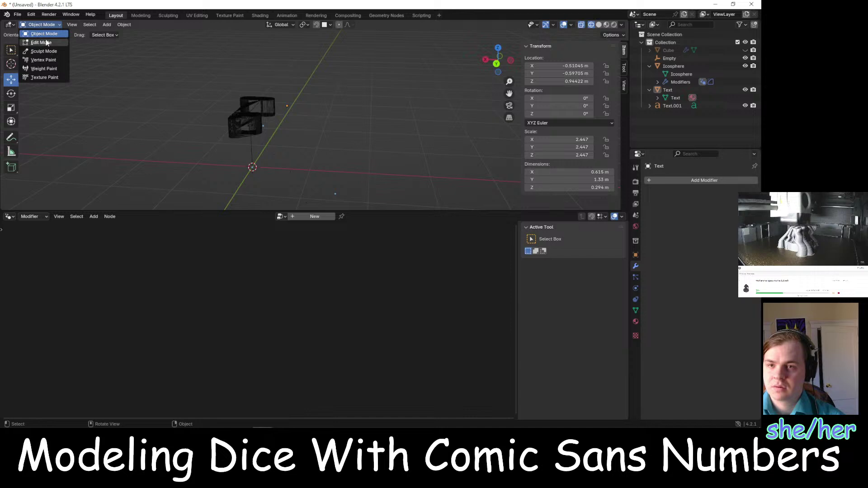
click(41, 42)
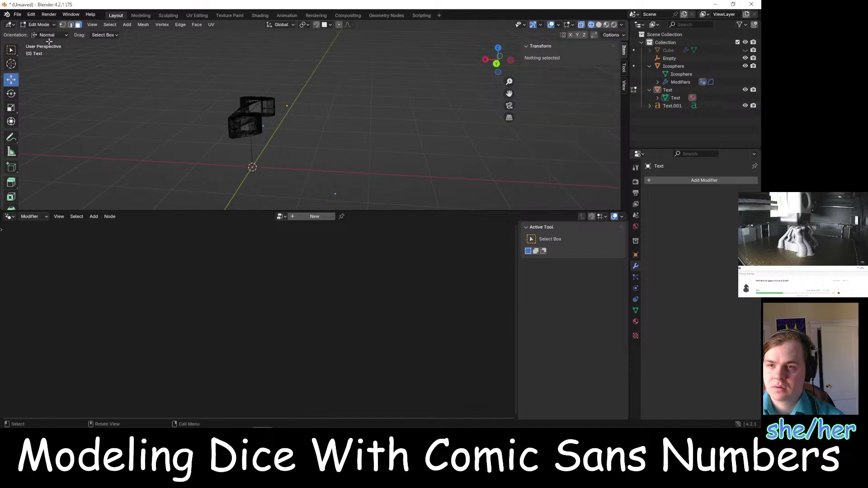
click(679, 82)
click(634, 92)
click(672, 67)
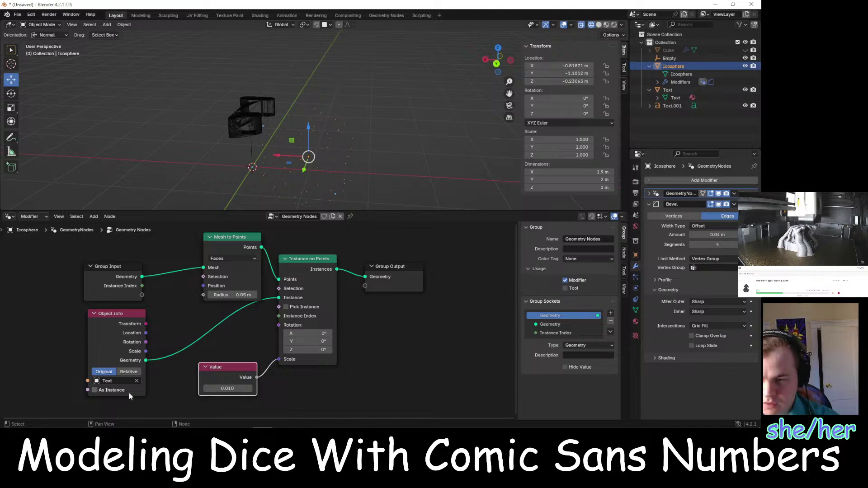
Set the Value node that drives the instance scale to 1 and inspect the text instances on the icosphere
click(130, 372)
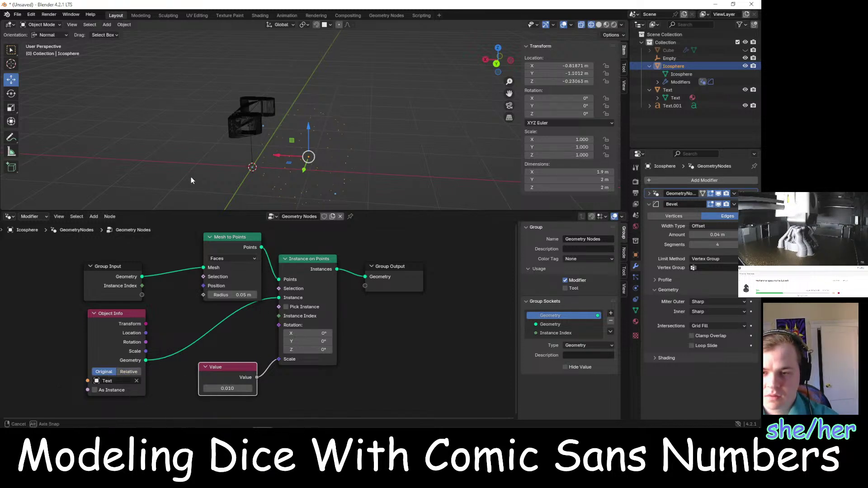
middle_drag(190, 180, 162, 167)
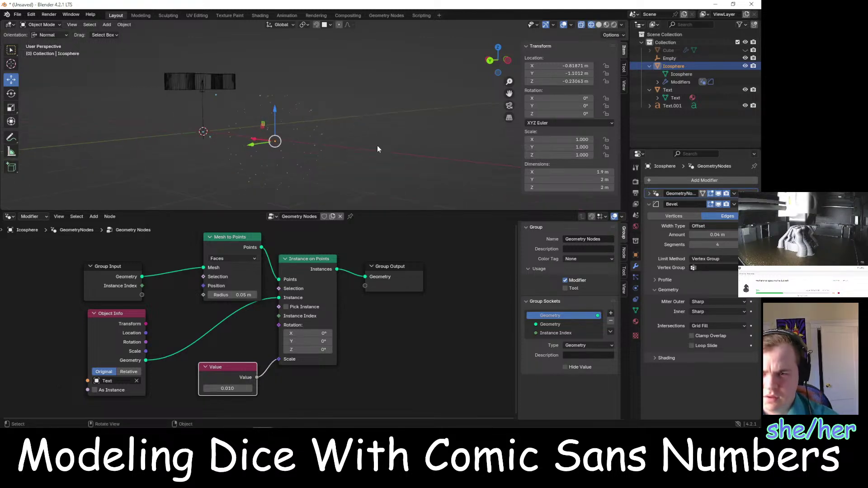
scroll(378, 149, up, 2)
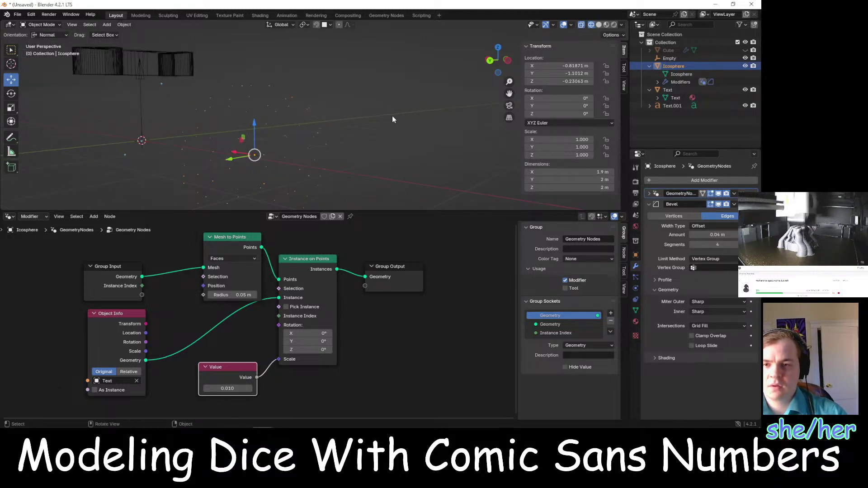
mouse_move(393, 121)
middle_down()
mouse_move(385, 153)
mouse_move(394, 127)
middle_up()
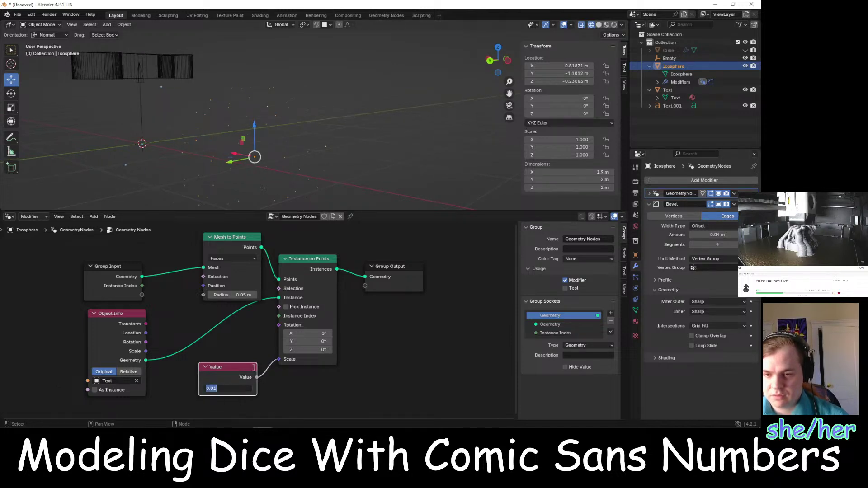
key(Return)
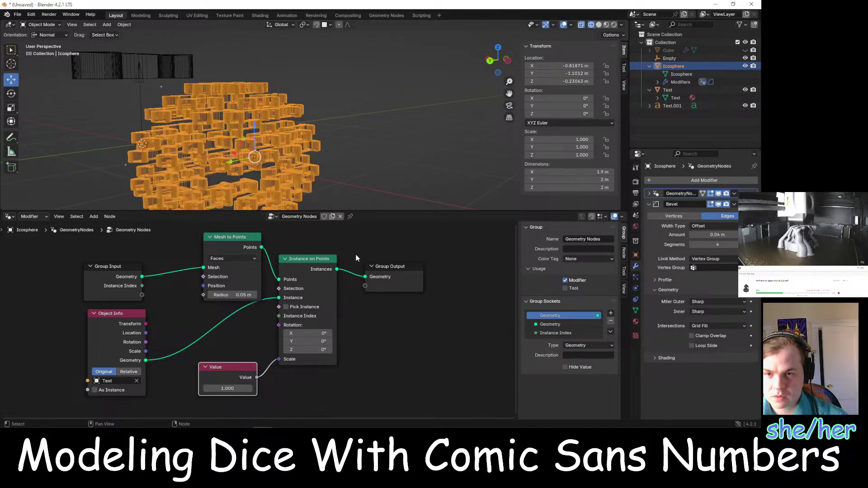
middle_drag(342, 150, 348, 172)
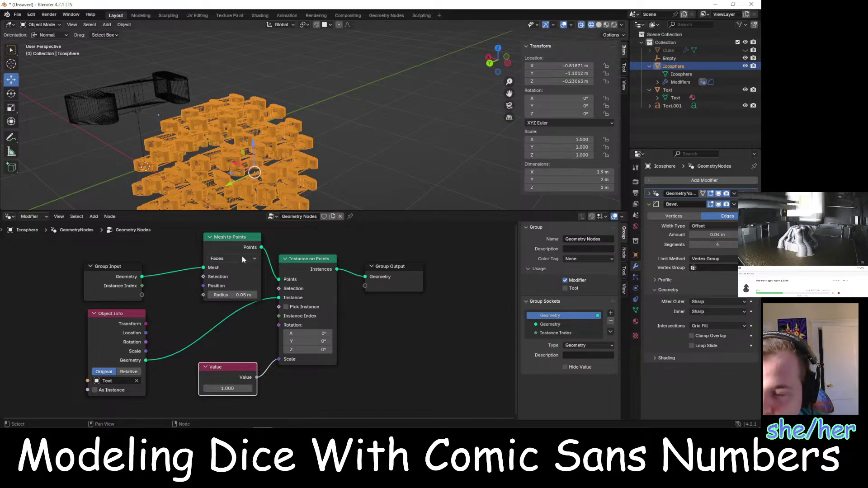
Spread out the Mesh to Points, Instance on Points, Group Output and Value nodes to make room in the node graph
drag(235, 235, 193, 241)
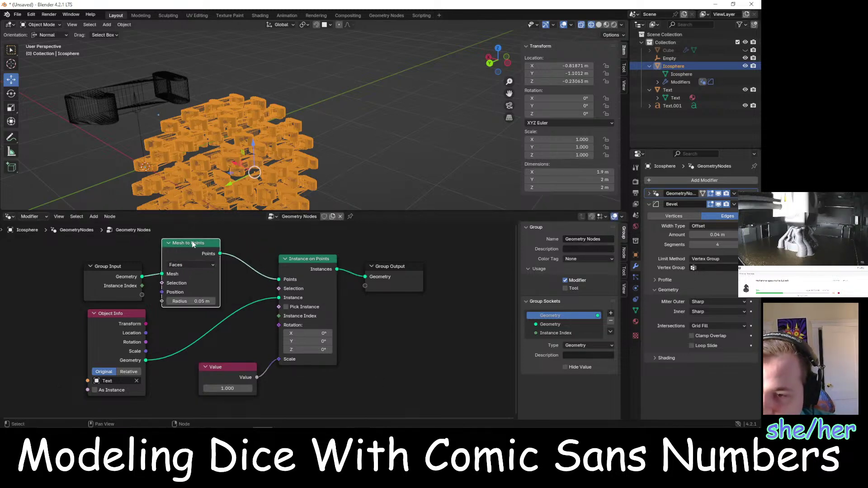
click(405, 267)
drag(405, 266, 479, 260)
drag(312, 259, 399, 252)
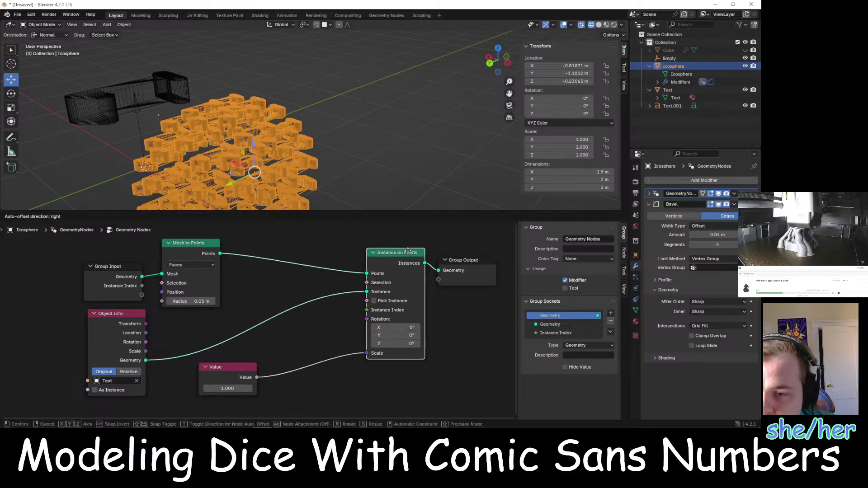
drag(235, 365, 339, 359)
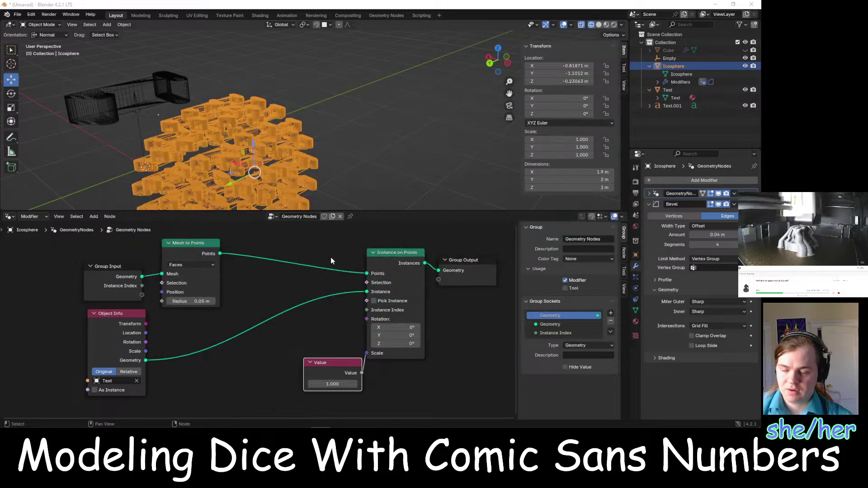
Switch to the browser, pause the Align Instances to Face Normals tutorial to study its node setup, and return to Blender
key(alt+Tab)
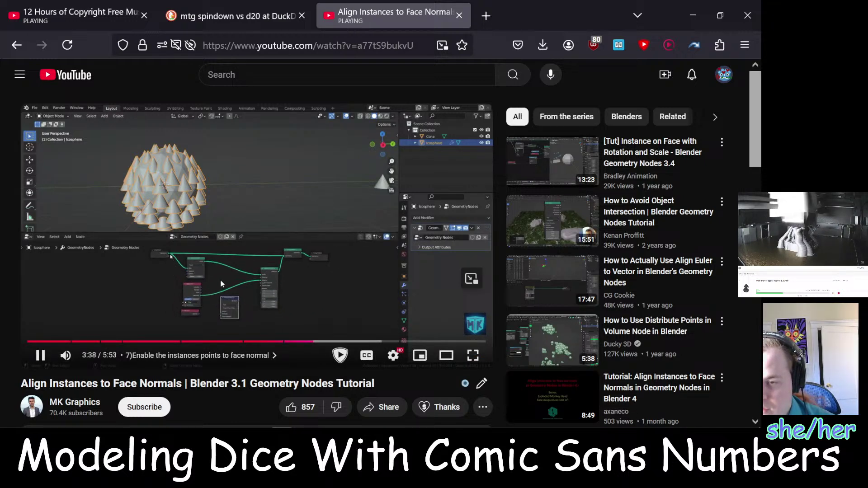
click(251, 272)
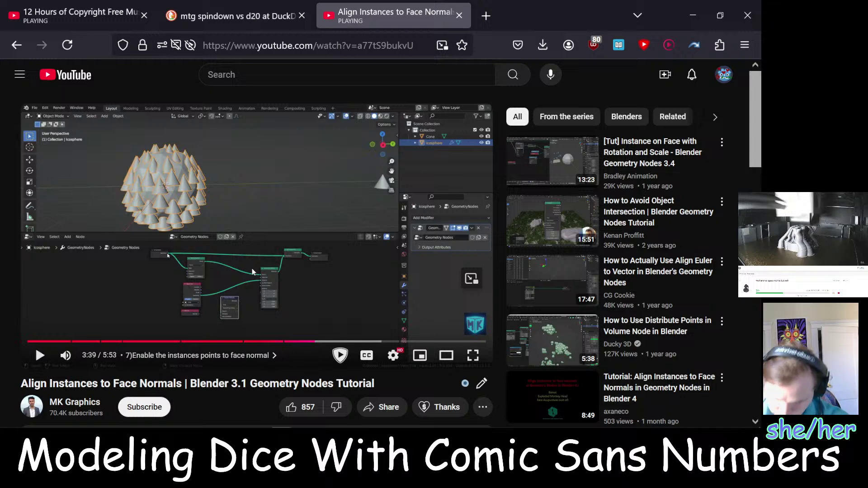
key(alt+Tab)
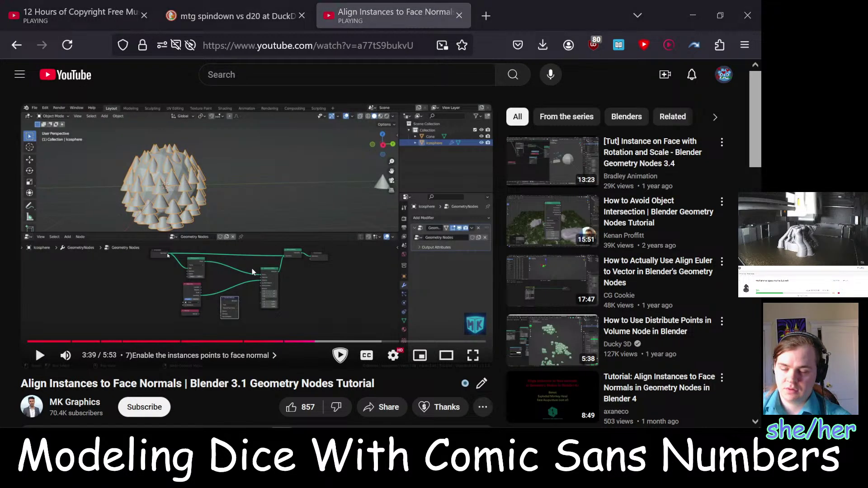
key(alt+Tab)
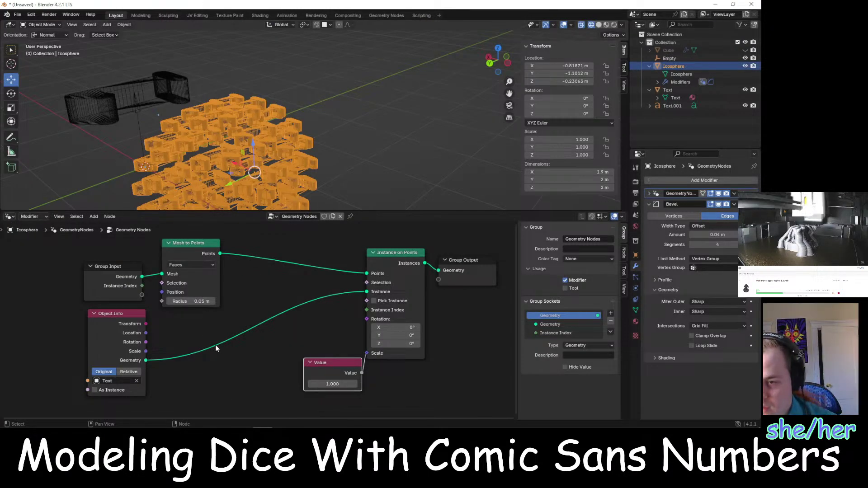
right_click(215, 344)
click(216, 341)
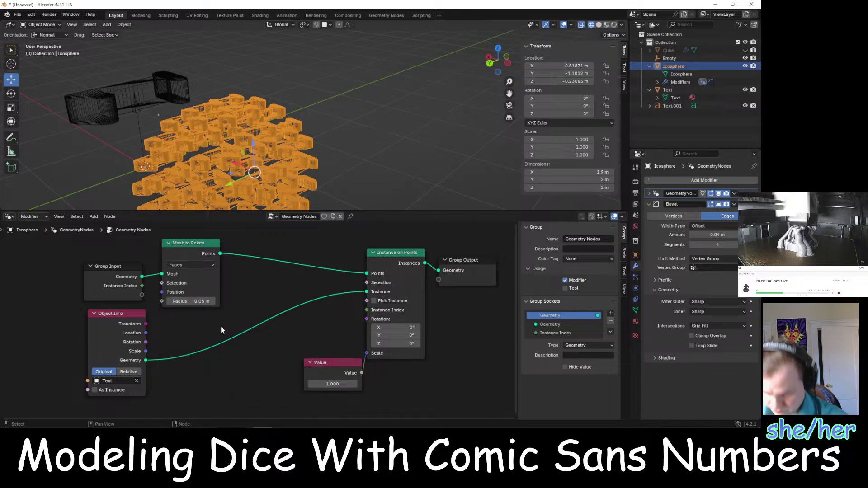
Insert a Capture Attribute node between Object Info and Instance on Points and feed it the Group Input's Geometry
key(shift+a)
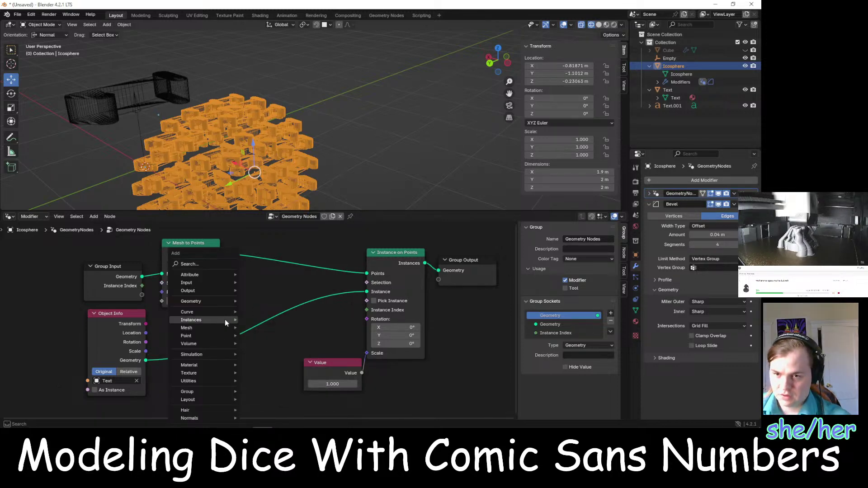
mouse_move(207, 275)
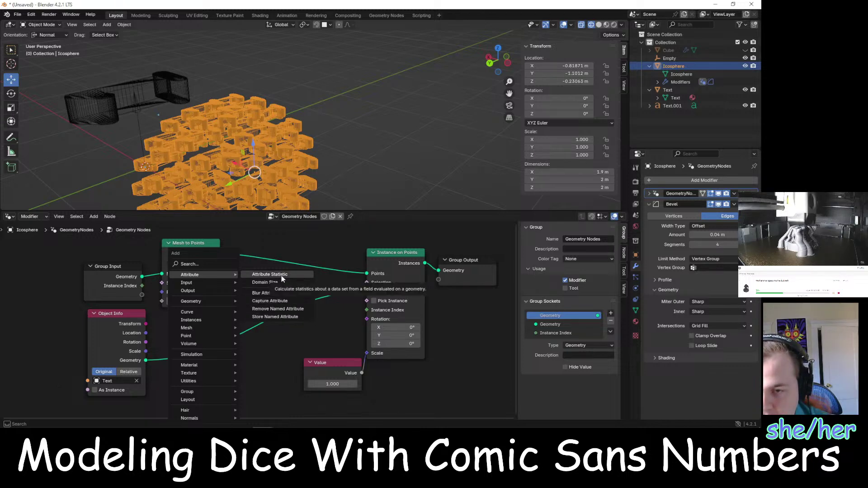
click(279, 301)
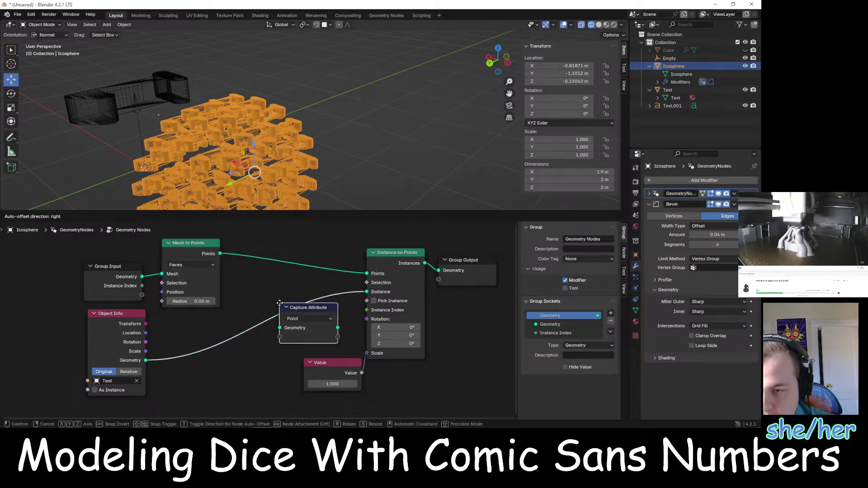
click(178, 326)
drag(142, 276, 179, 353)
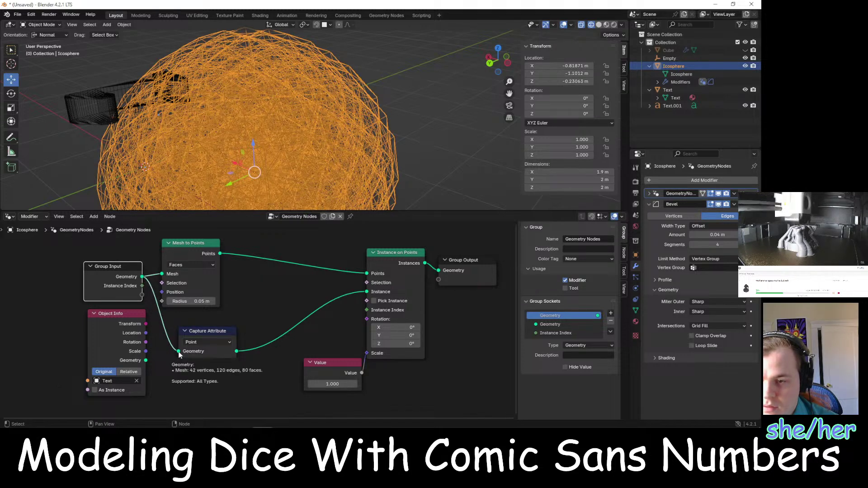
Undo the Group Input link to Capture Attribute and delete that node while keeping the Object Info connection to Instance on Points
scroll(274, 297, down, 2)
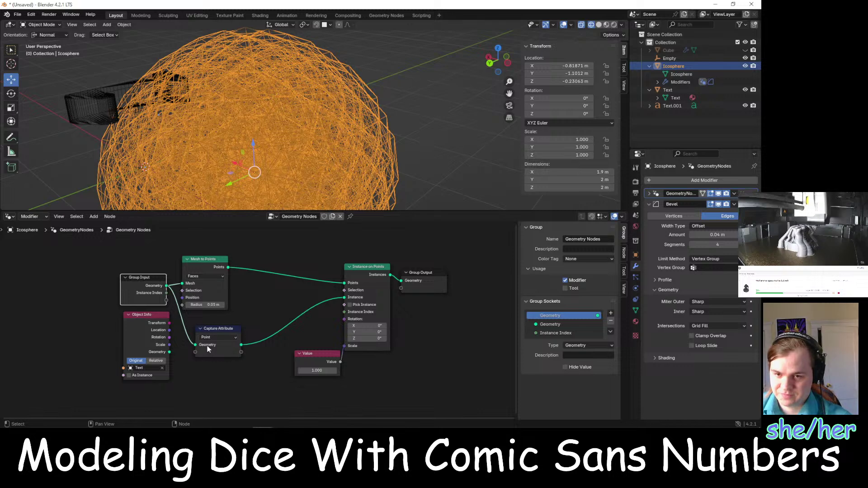
key(ctrl+z)
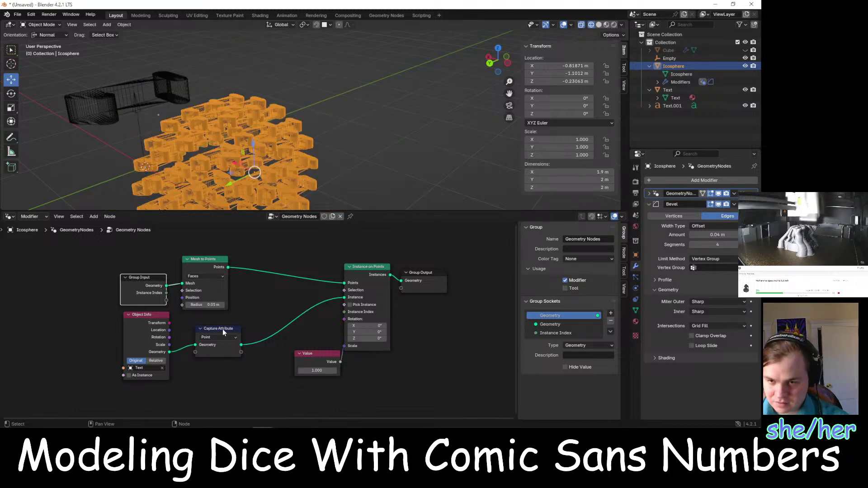
drag(225, 328, 264, 327)
key(Escape)
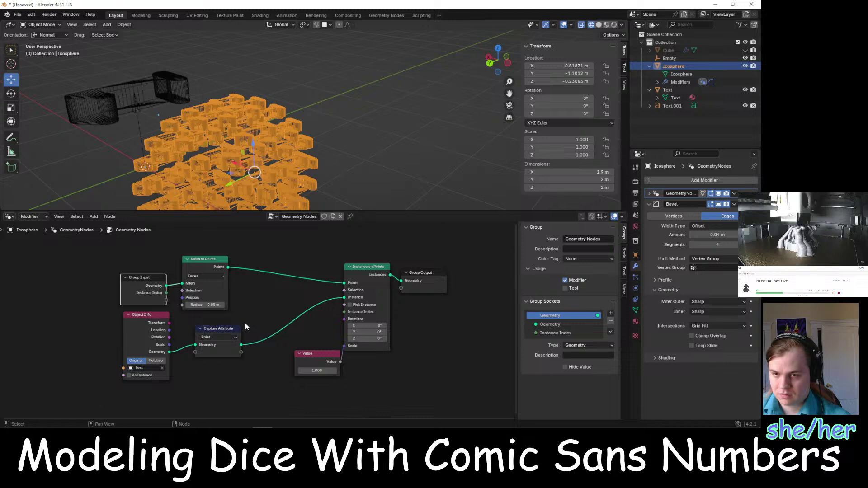
key(ctrl+x)
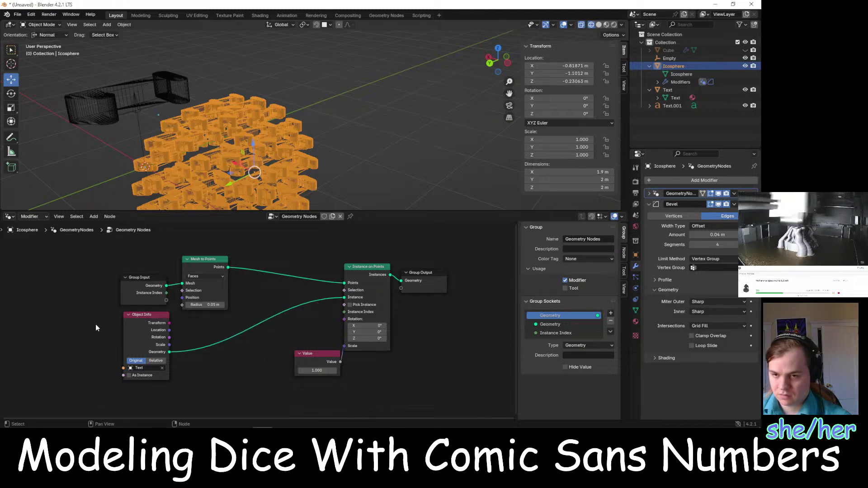
Add an unattached Capture Attribute node beside the Group Input node and link the Group Input's Geometry to its Geometry input
key(shift+a)
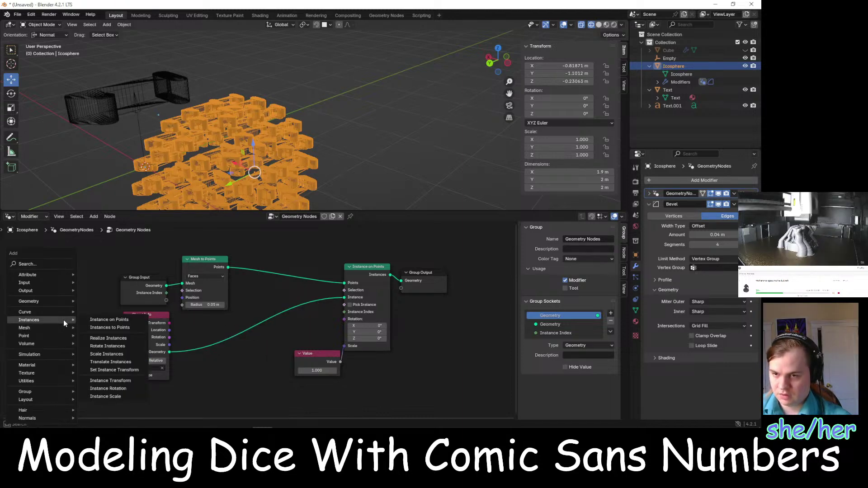
mouse_move(47, 275)
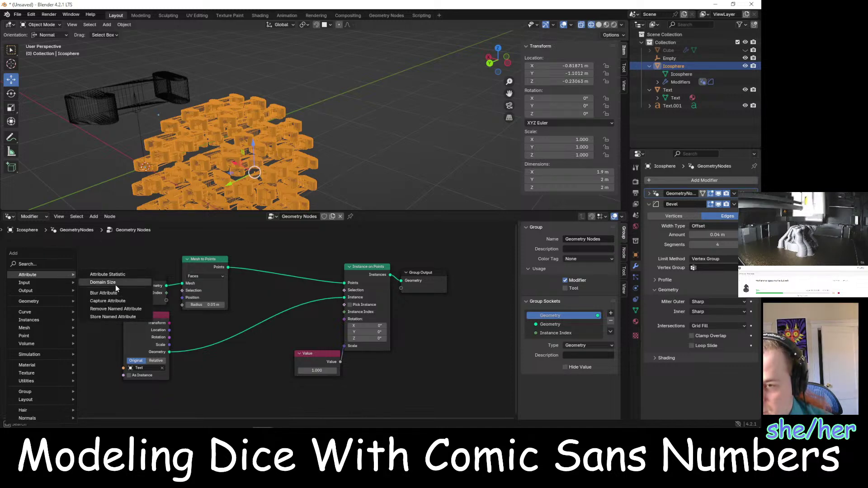
click(116, 298)
click(86, 310)
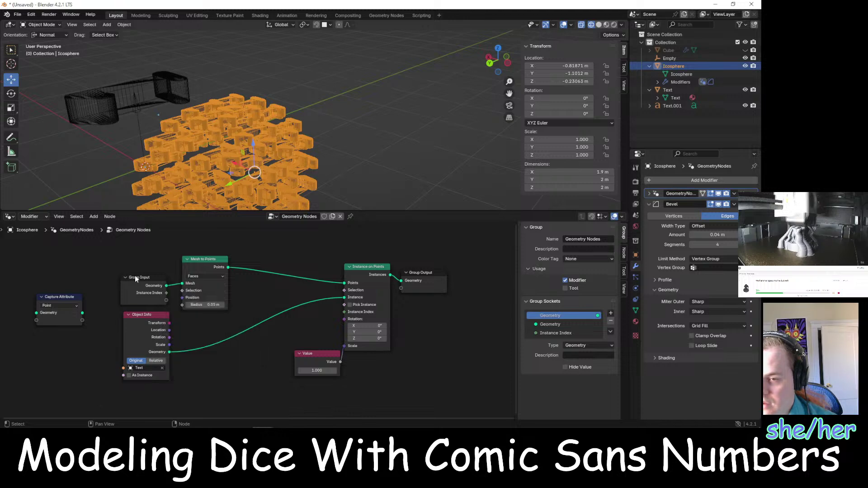
drag(166, 285, 82, 312)
key(Escape)
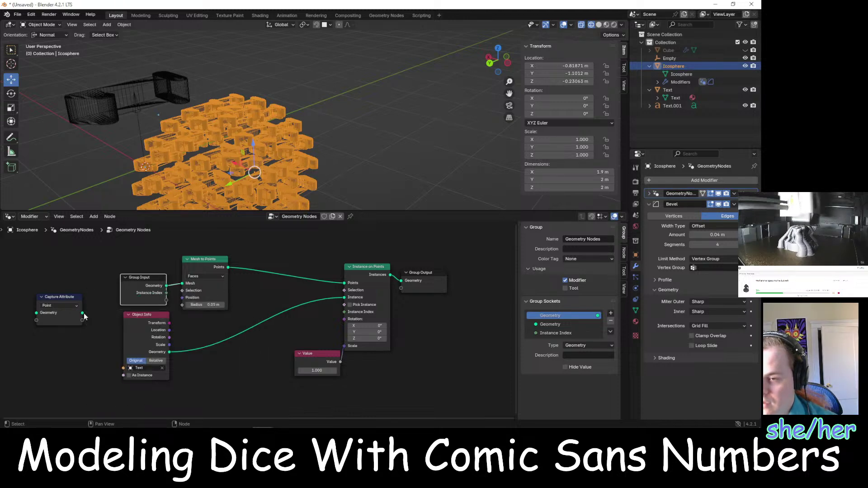
drag(36, 312, 167, 286)
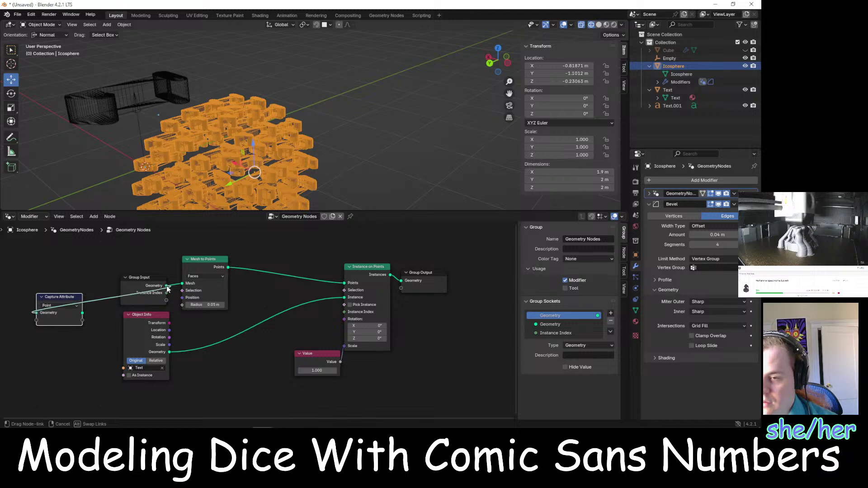
Check the domain options of the Capture Attribute node, then delete the node
click(54, 304)
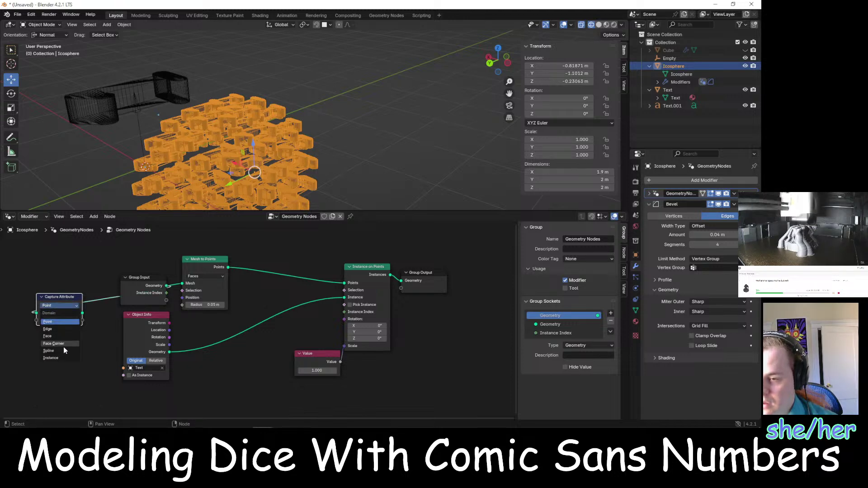
click(61, 304)
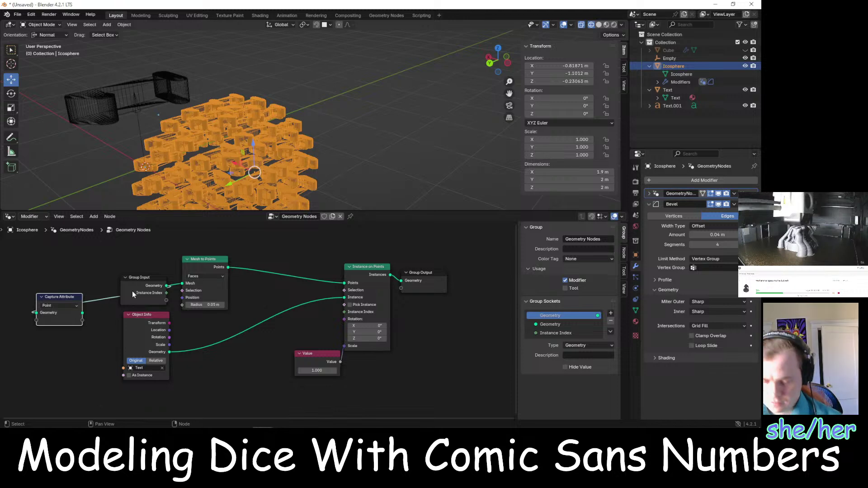
key(x)
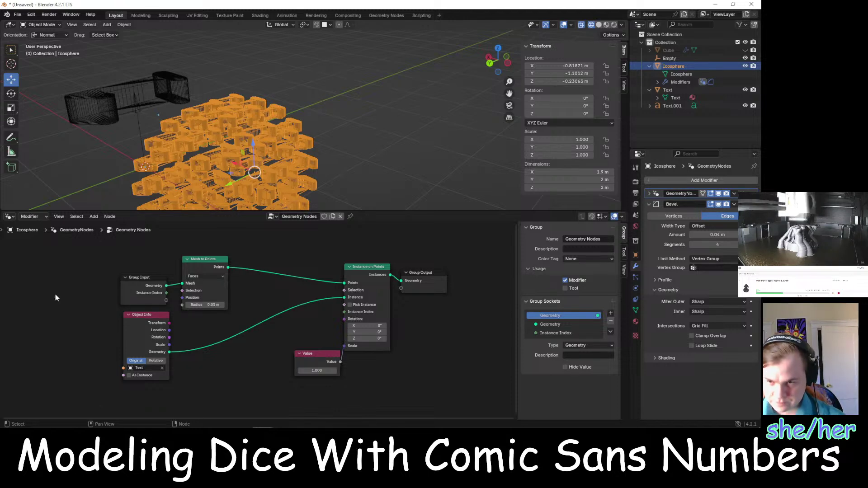
Add an Attribute Statistic node beside the Group Input node and link the Group Input's Geometry to its Geometry input
right_click(46, 305)
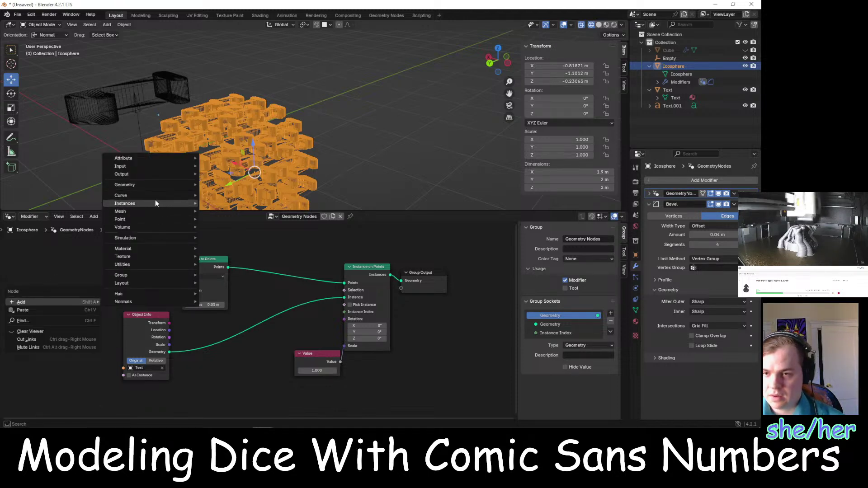
mouse_move(153, 199)
mouse_move(151, 159)
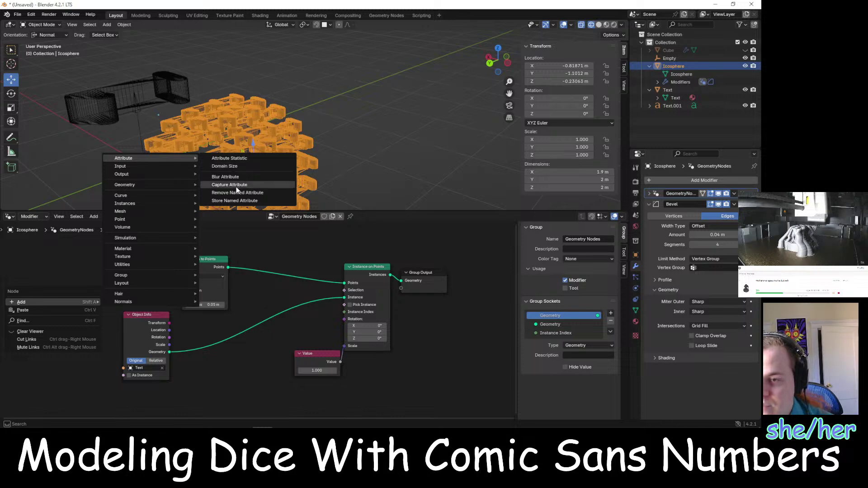
click(236, 159)
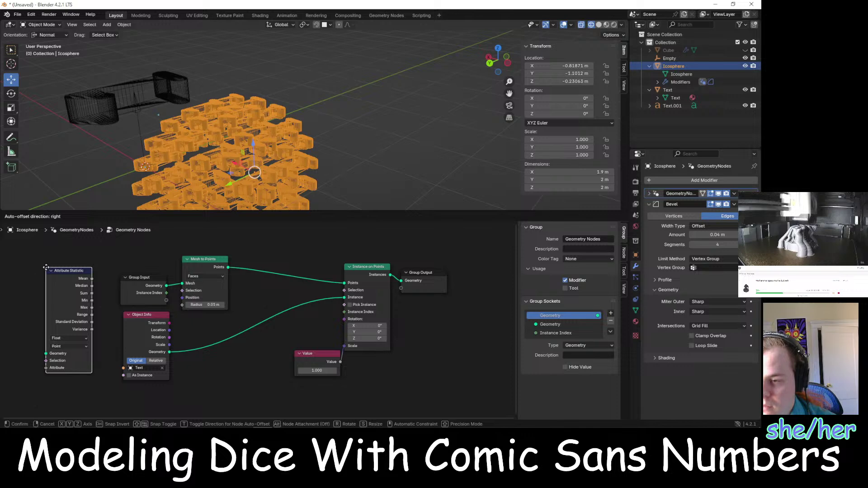
click(47, 269)
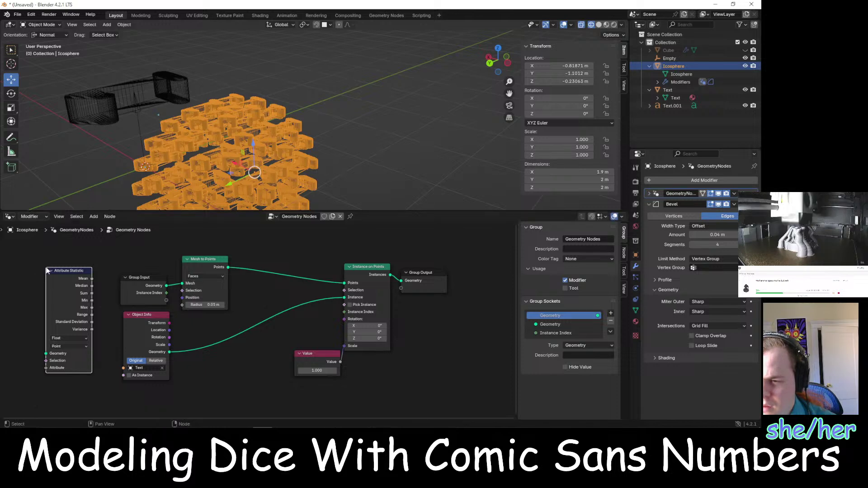
click(165, 287)
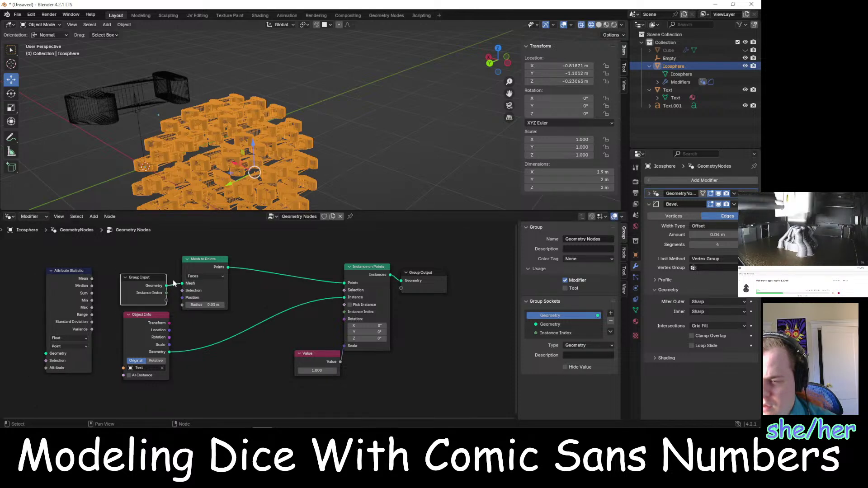
drag(167, 286, 48, 349)
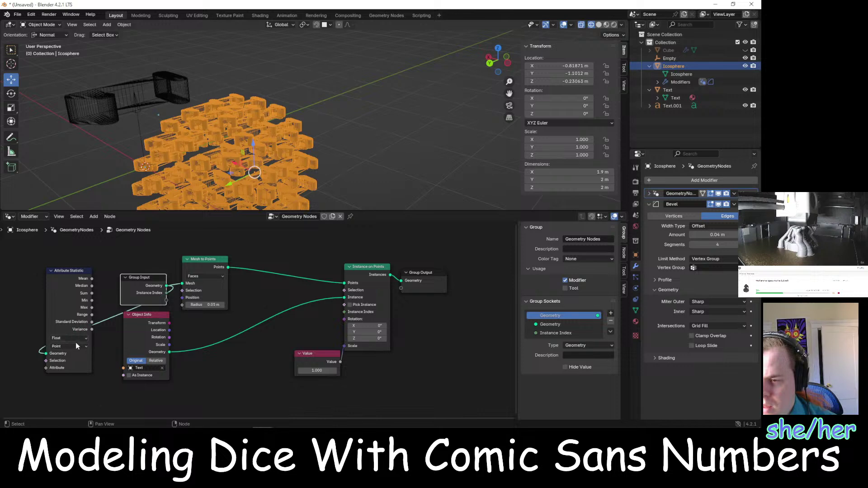
Review the Attribute Statistic node's data type and domain options, then delete the node
click(78, 347)
click(78, 347)
click(76, 338)
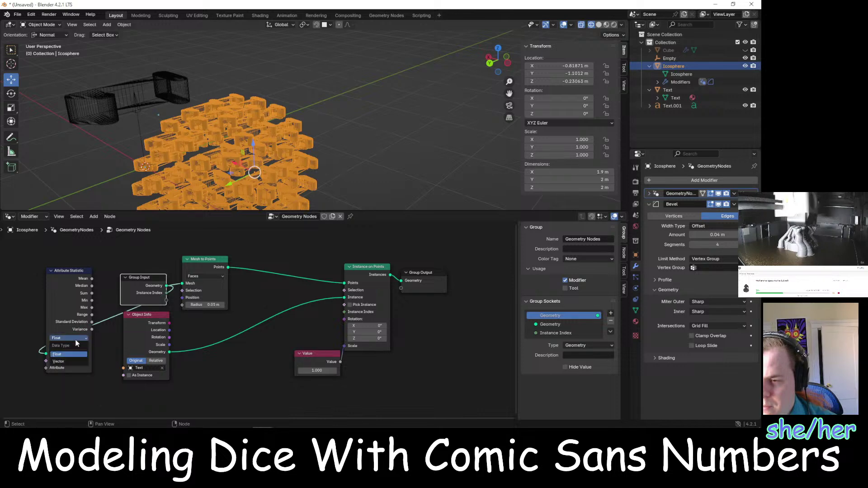
click(77, 345)
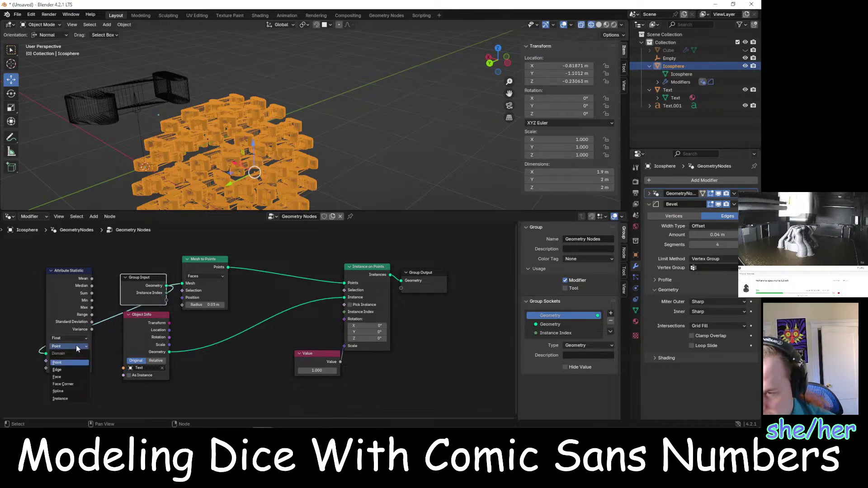
click(76, 346)
drag(72, 268, 69, 266)
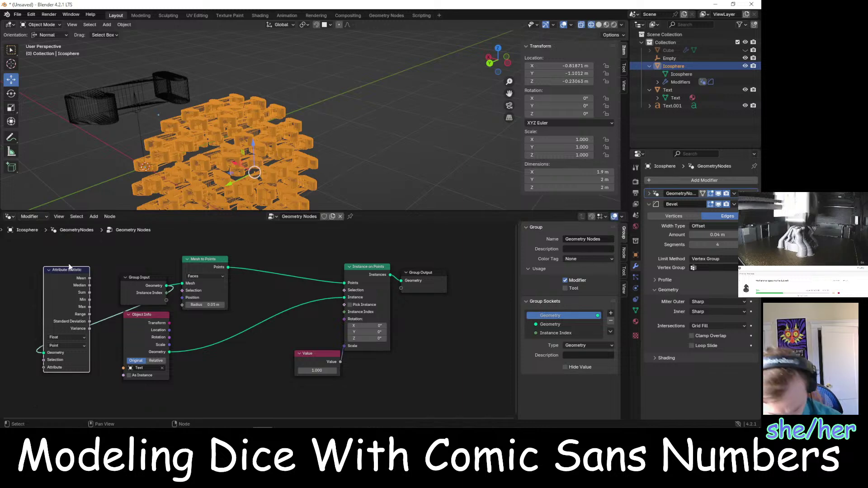
key(x)
Switch to the browser, rewind the face normals tutorial to 3:29 to study which attribute node it adds, and return to Blender
key(alt+Tab)
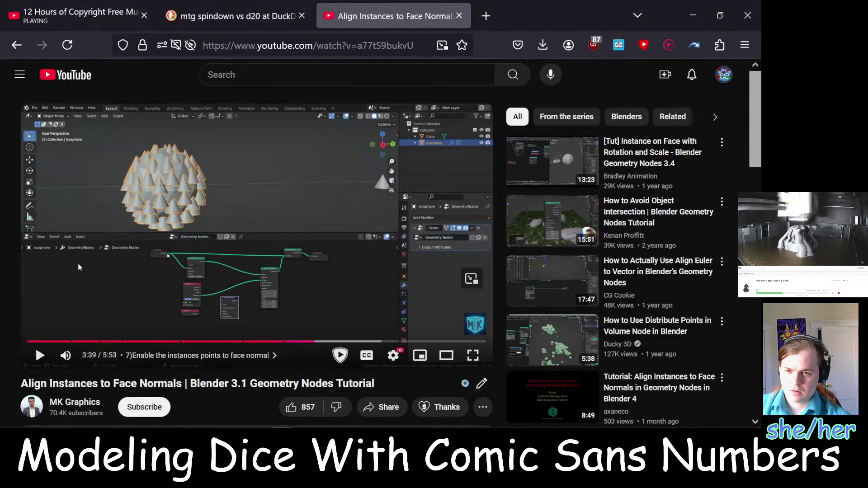
click(230, 257)
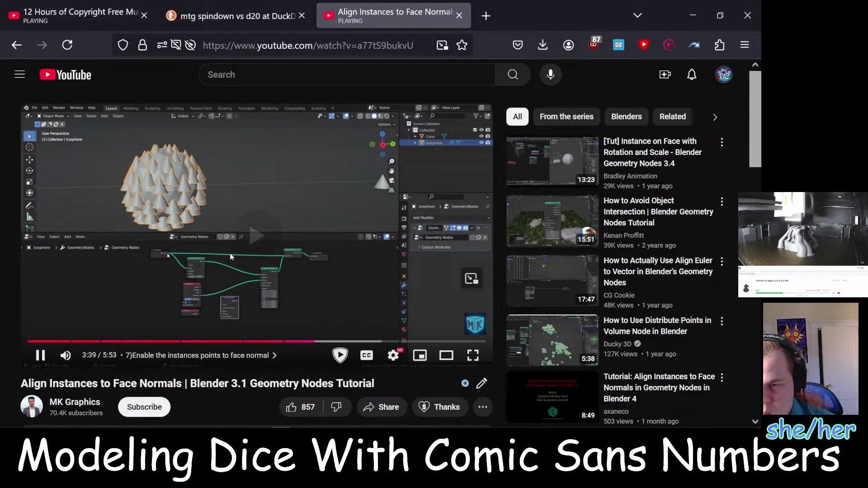
click(244, 281)
click(301, 343)
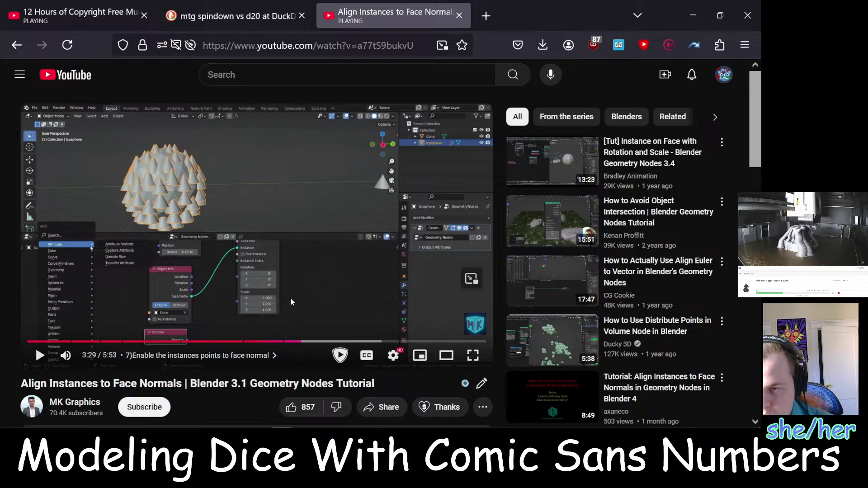
click(291, 302)
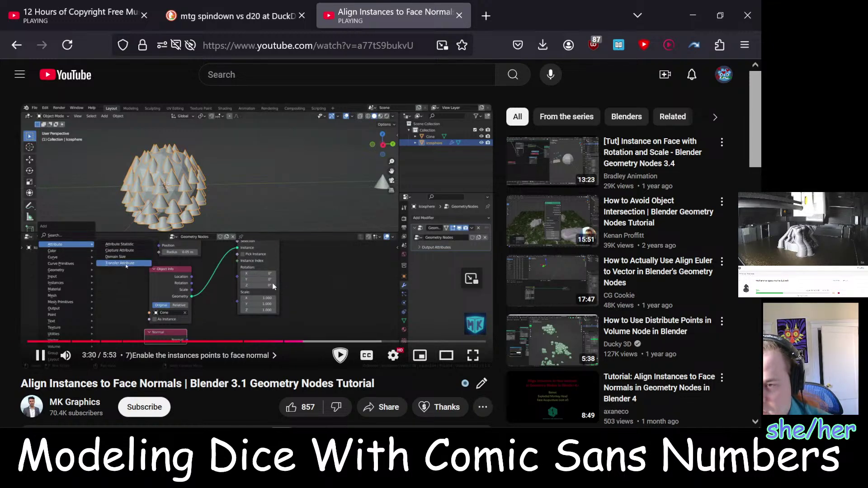
click(273, 286)
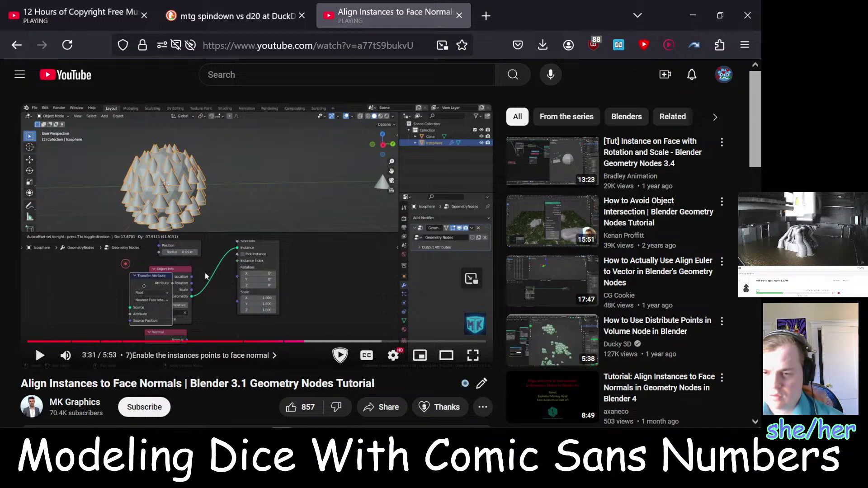
key(alt+Tab)
Add a Store Named Attribute node and place it in the empty space before the Group Input node
right_click(62, 310)
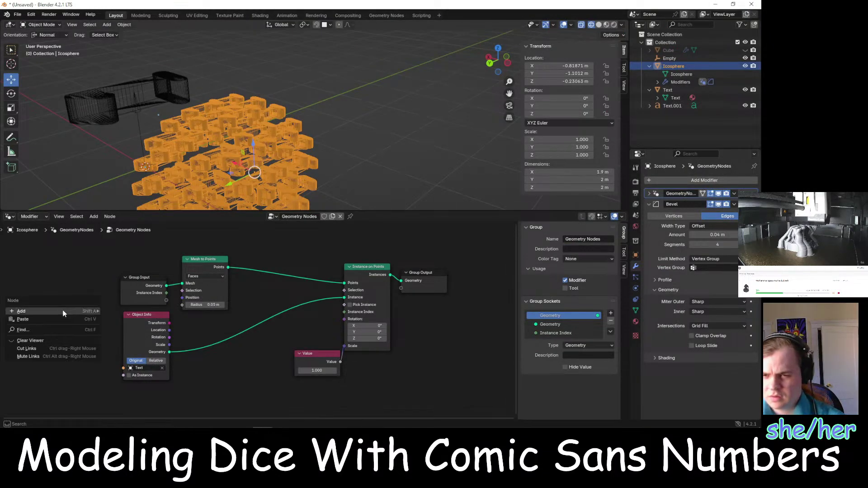
click(59, 305)
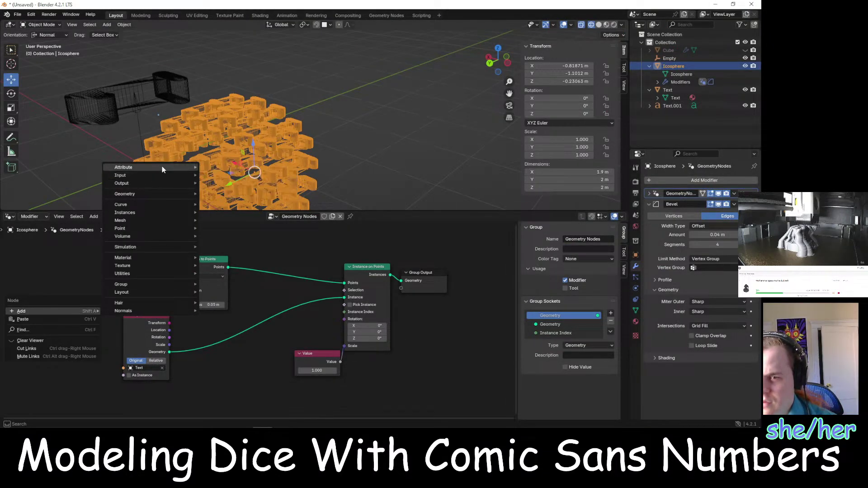
mouse_move(162, 169)
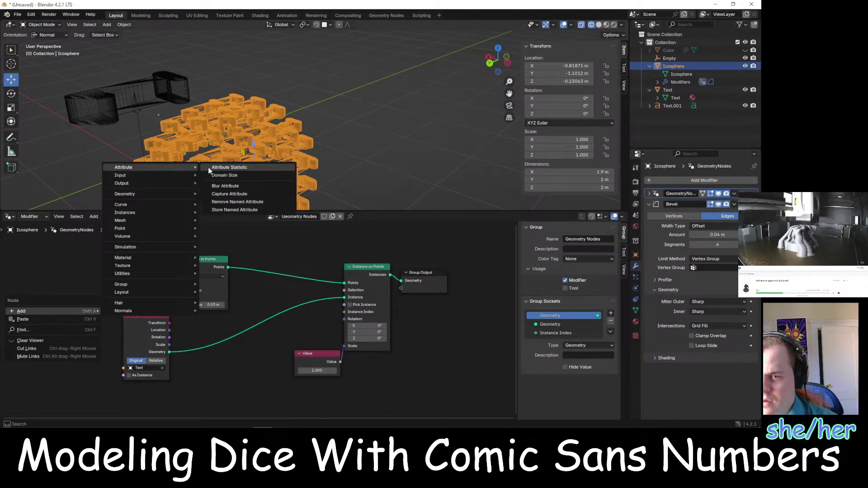
click(226, 210)
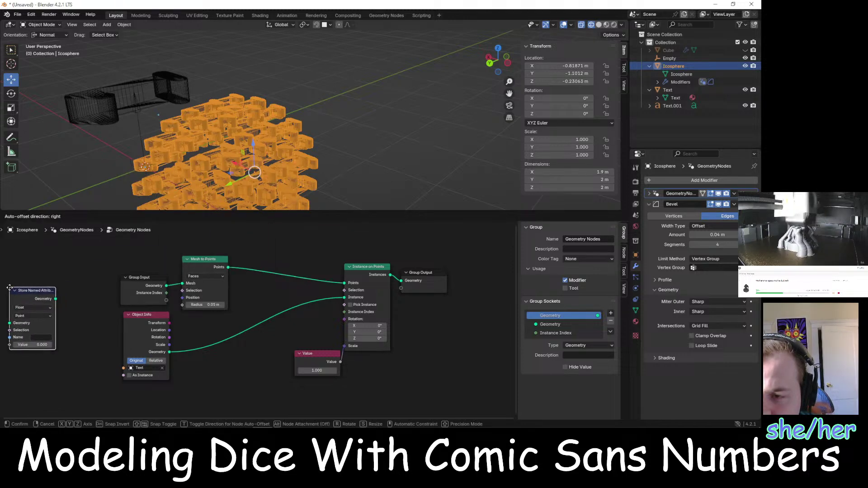
click(55, 280)
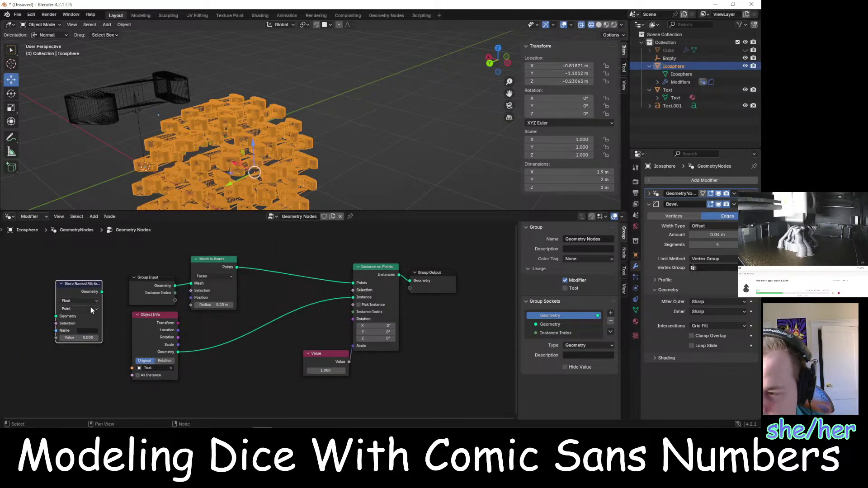
Link the Group Input's Geometry to the Store Named Attribute node's Geometry input and set that node's domain to Face
click(90, 306)
click(172, 292)
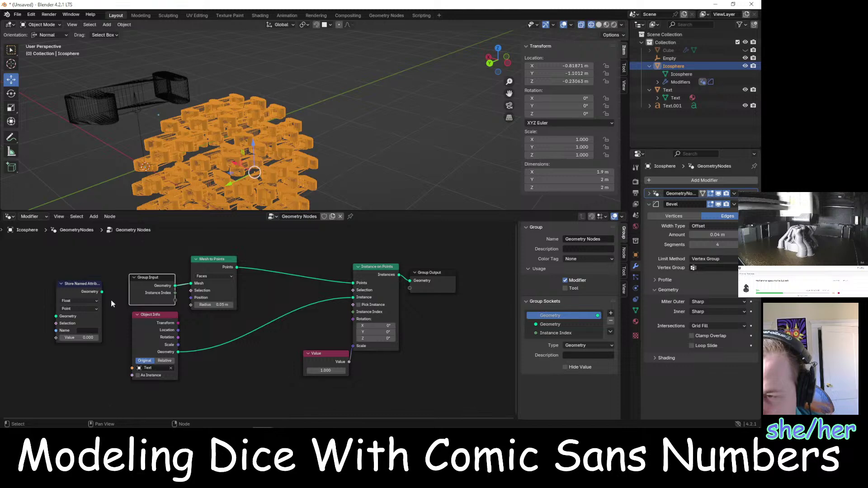
drag(176, 287, 148, 295)
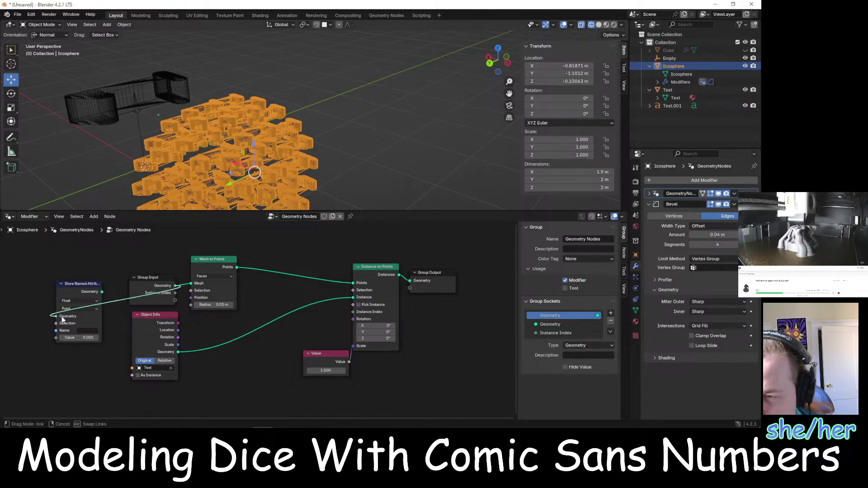
drag(62, 319, 63, 319)
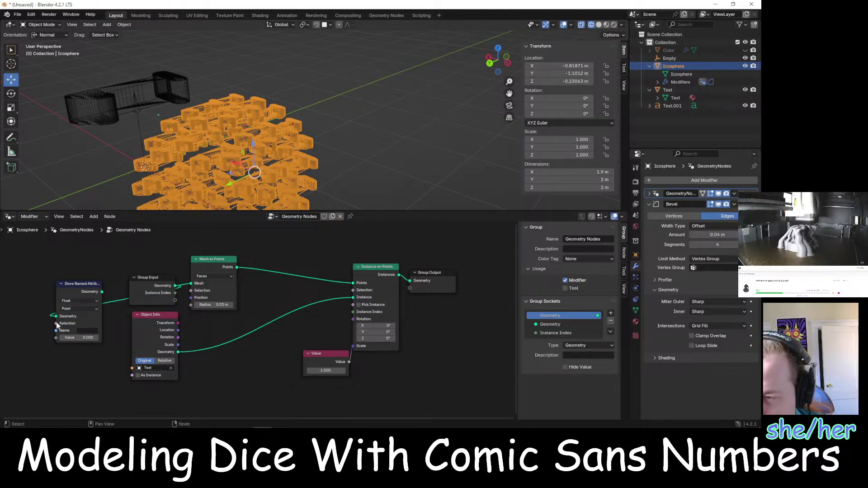
click(89, 309)
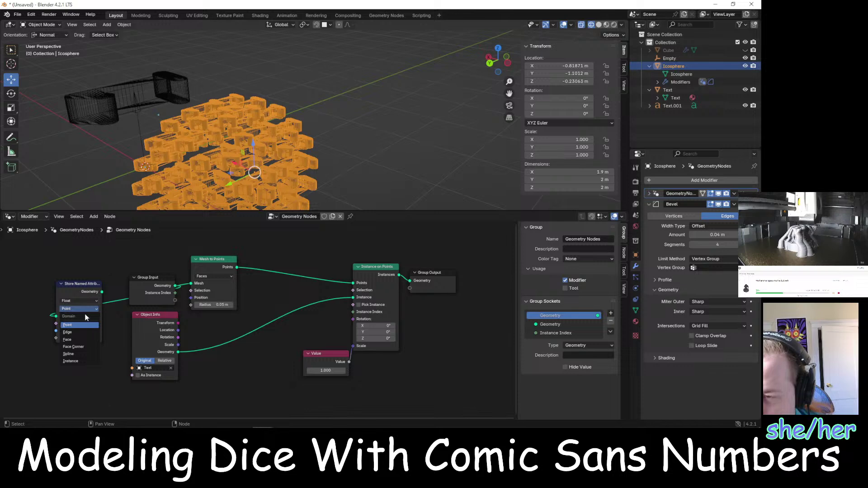
click(80, 340)
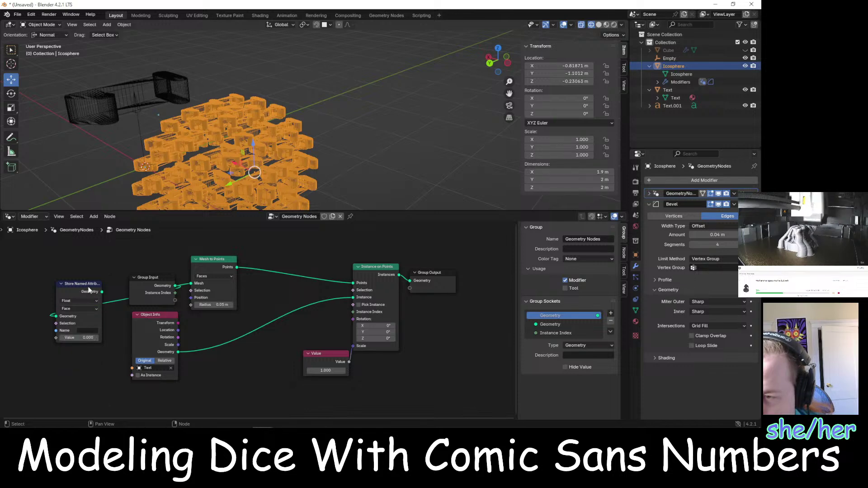
Place the Store Named Attribute node below the Mesh to Points node and link its Geometry output to Instance on Points' Rotation
drag(86, 288, 241, 350)
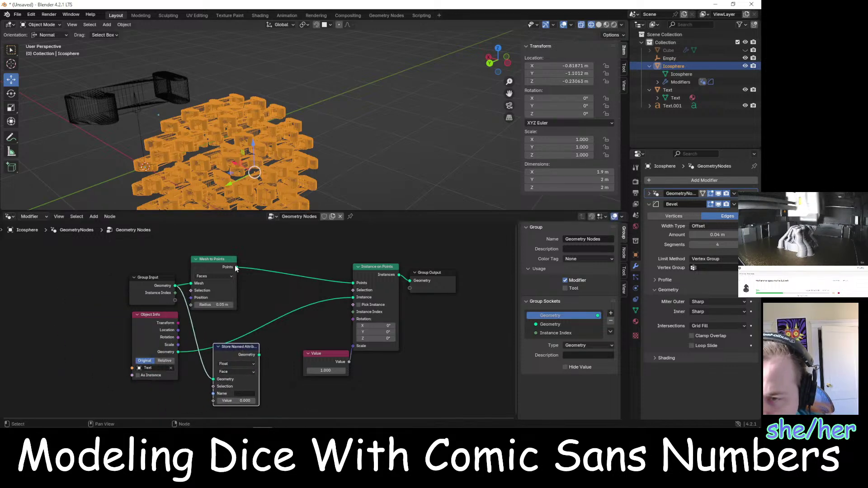
drag(212, 259, 255, 248)
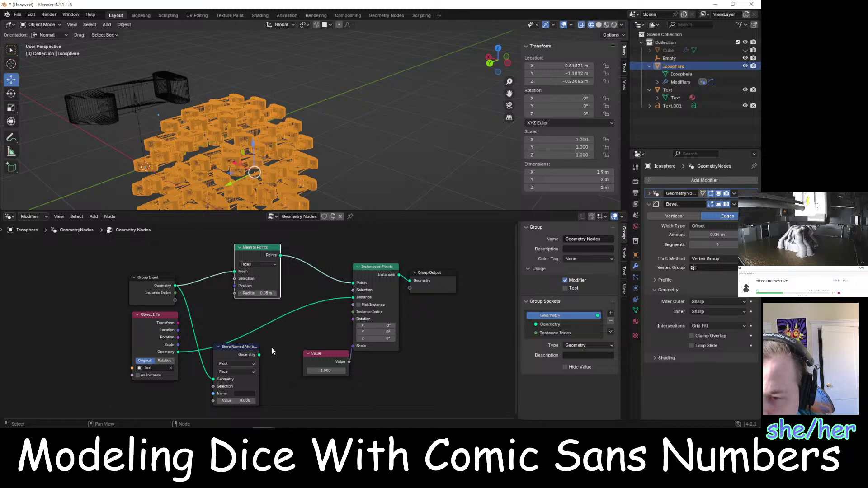
drag(258, 355, 353, 319)
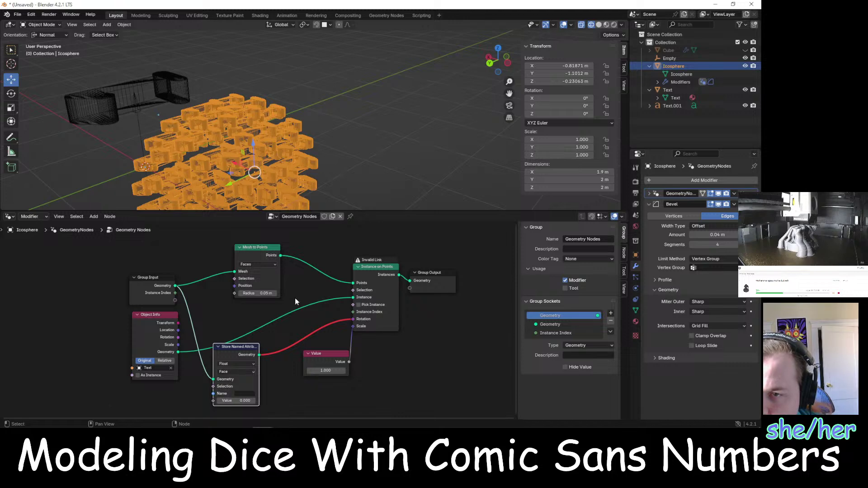
middle_drag(348, 174, 359, 149)
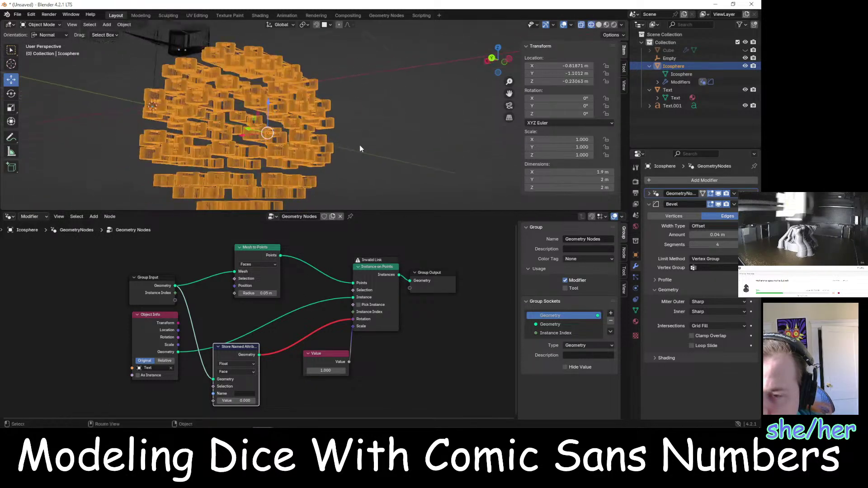
Try the Vector data type on the Store Named Attribute node, then return it to Float
click(240, 363)
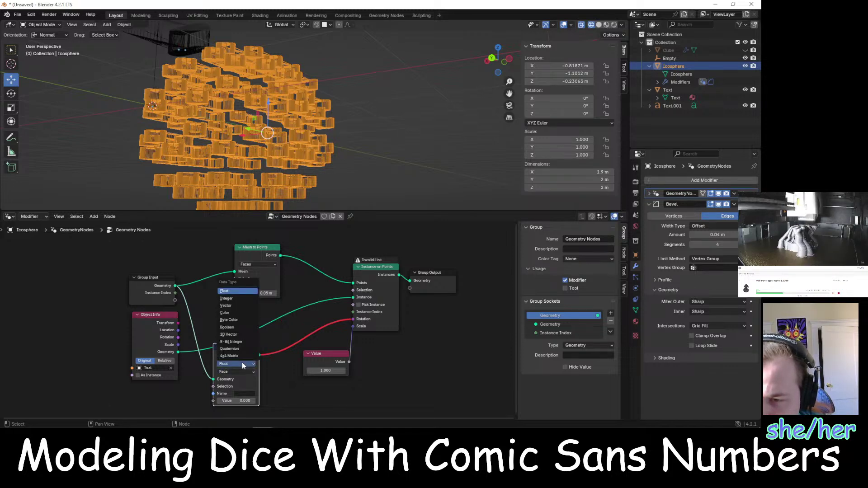
click(225, 306)
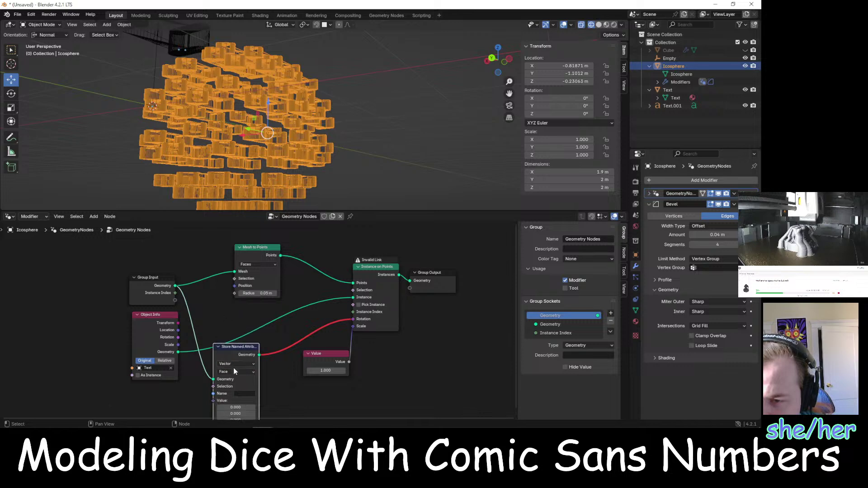
click(234, 372)
click(234, 370)
scroll(279, 367, down, 1)
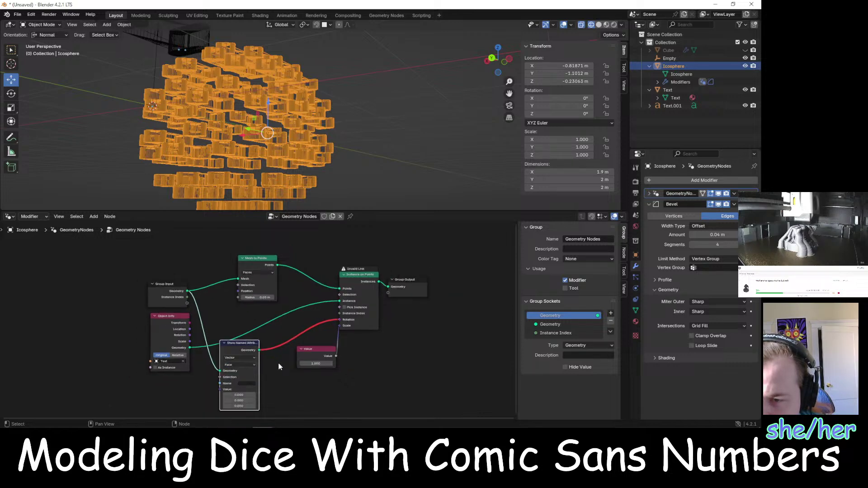
click(241, 358)
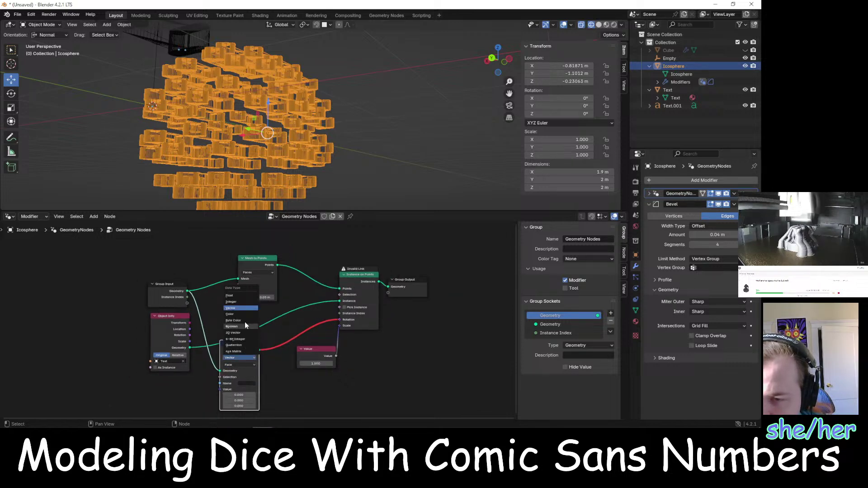
click(238, 296)
scroll(262, 329, up, 1)
scroll(262, 333, up, 1)
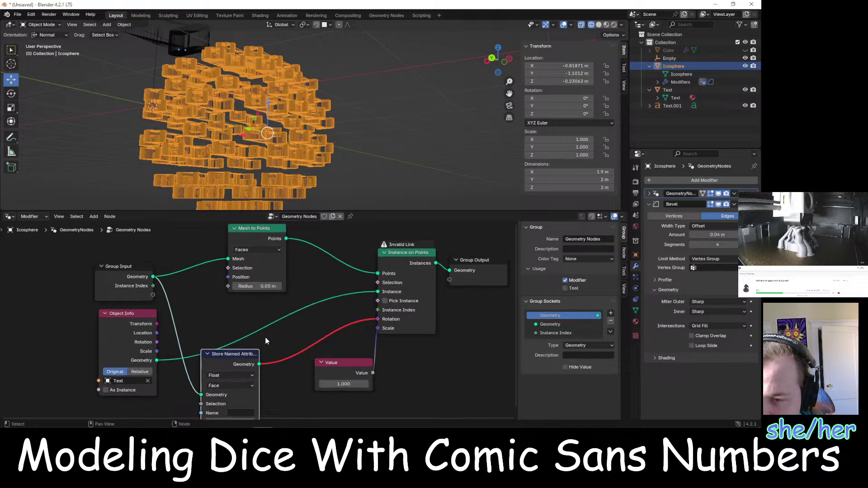
Try the Integer, Quaternion, Color, Vector, Float and 4x4 Matrix data types on the Store Named Attribute node, ending on Quaternion
click(240, 376)
click(238, 294)
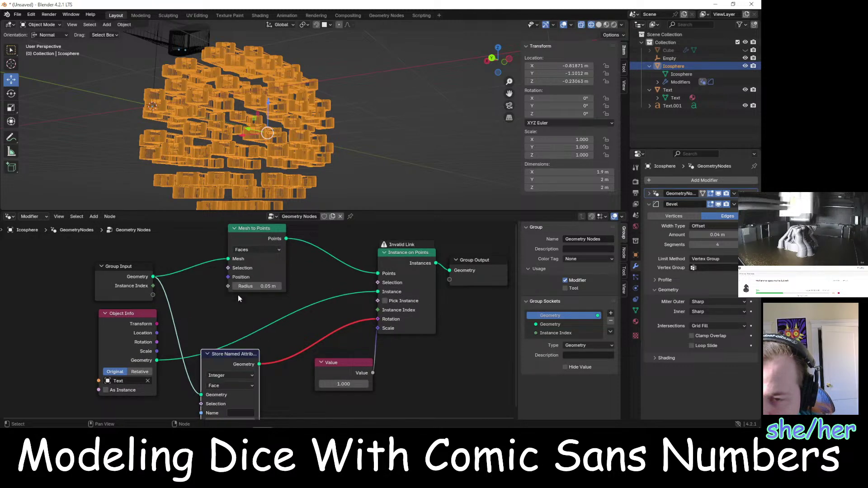
click(242, 376)
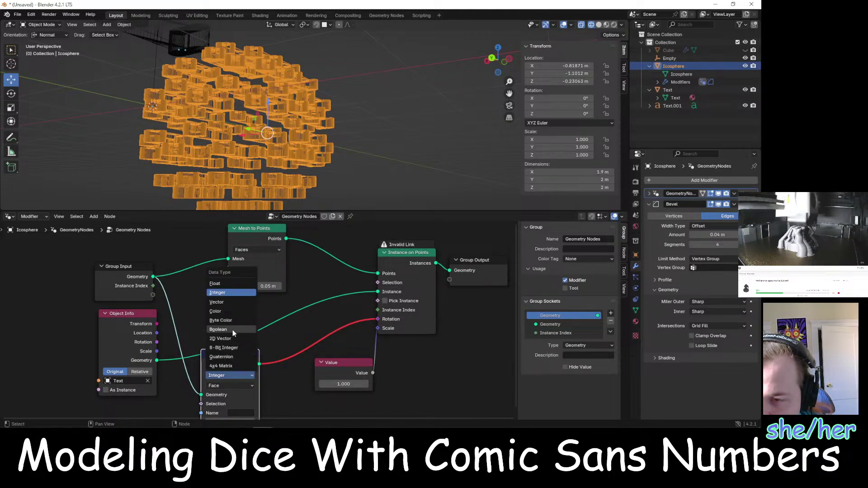
click(238, 357)
click(244, 376)
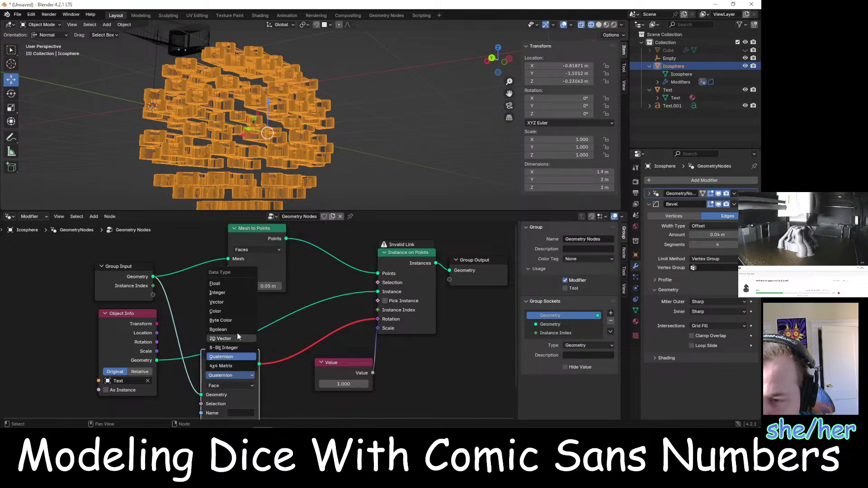
click(234, 311)
click(240, 374)
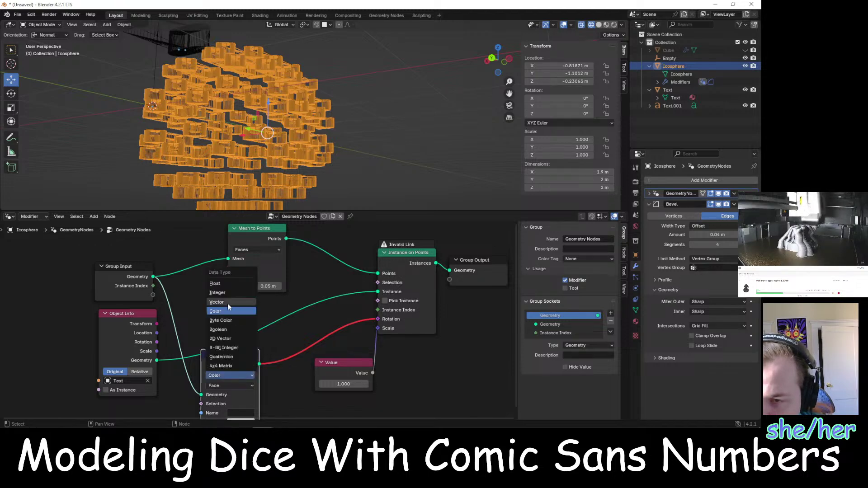
click(227, 303)
click(242, 374)
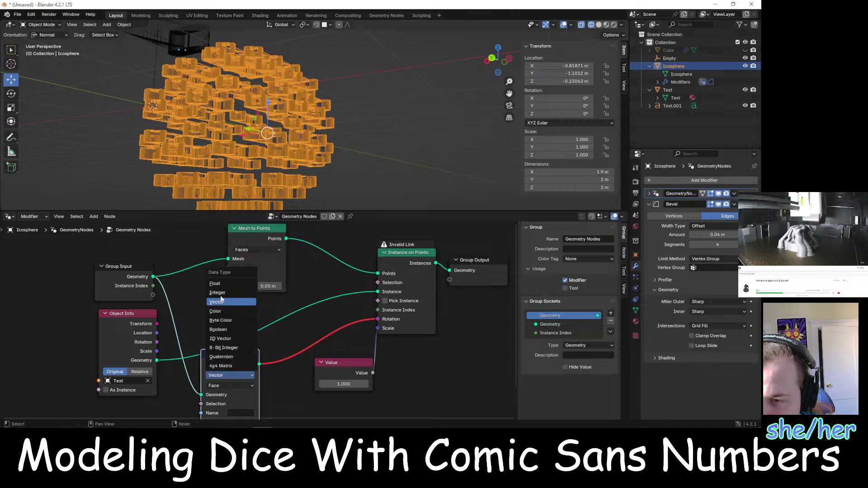
click(229, 286)
click(234, 376)
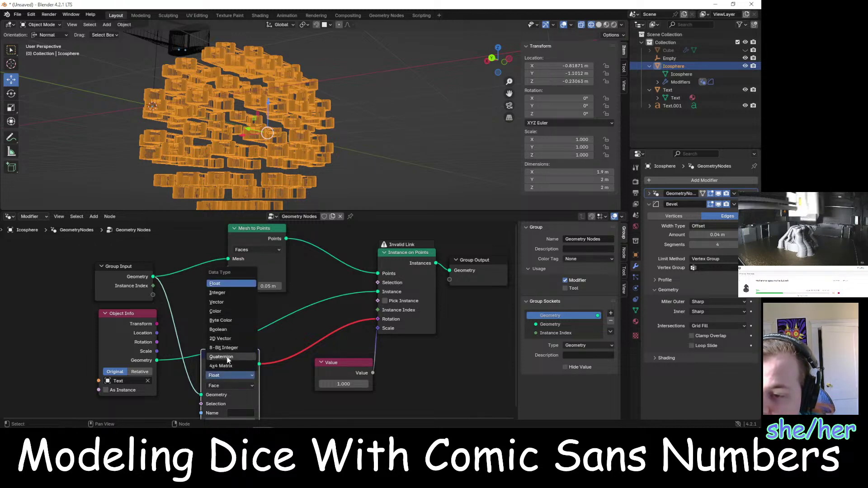
click(229, 365)
click(233, 376)
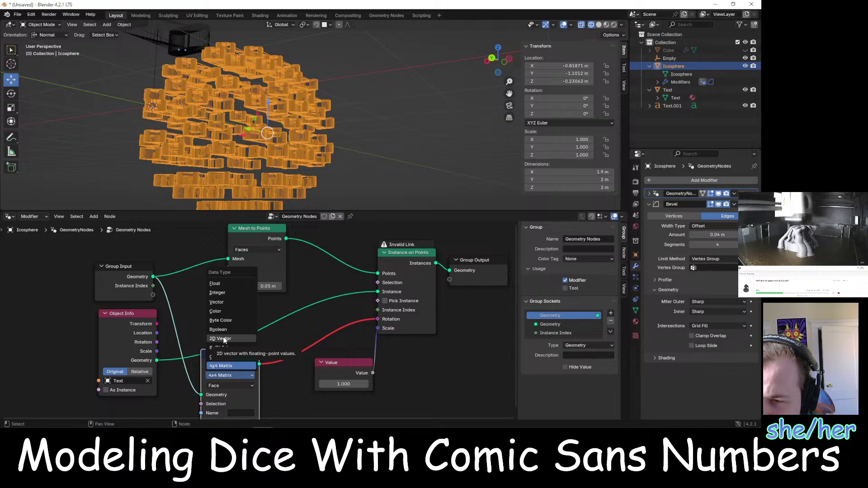
click(225, 357)
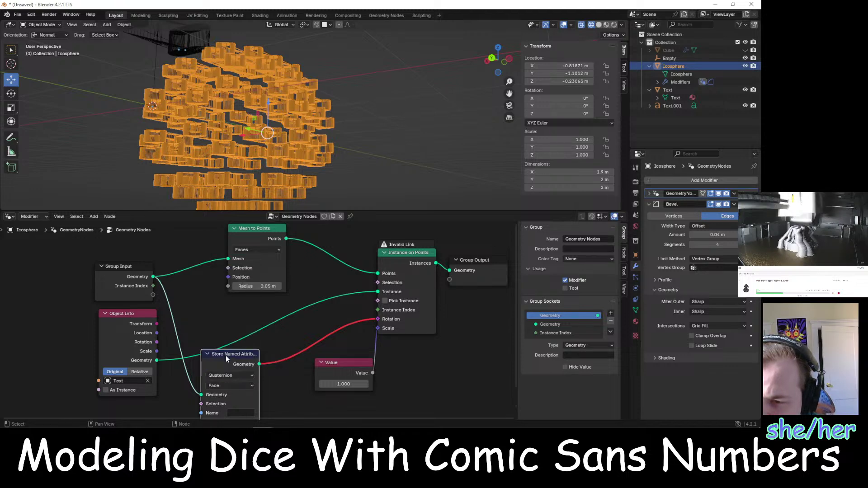
Set the Store Named Attribute node's domain to Point and, after trying 4x4 Matrix, its data type to Float
click(234, 384)
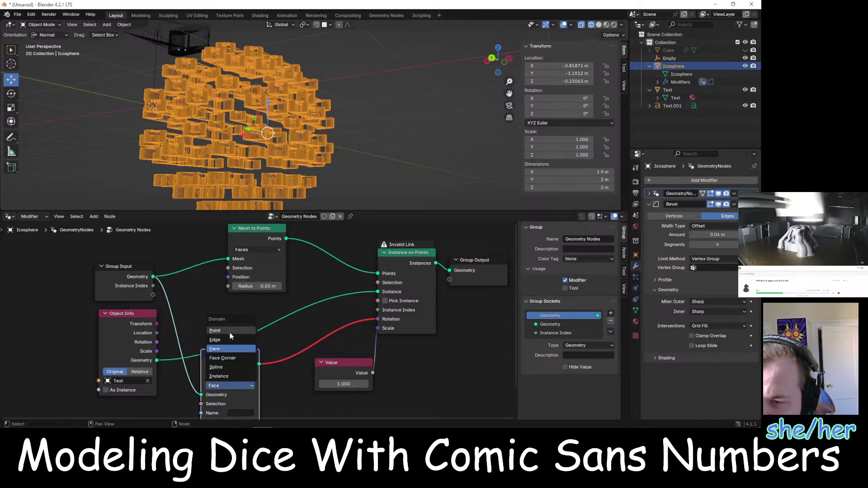
click(228, 331)
click(231, 376)
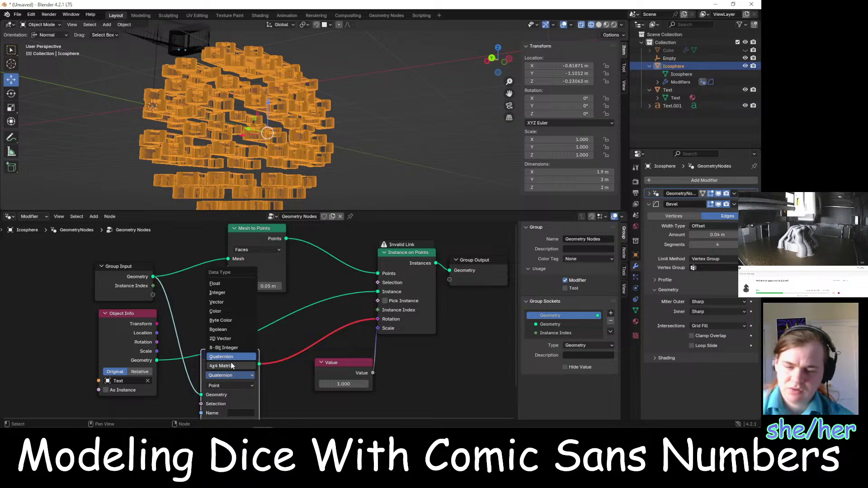
click(230, 365)
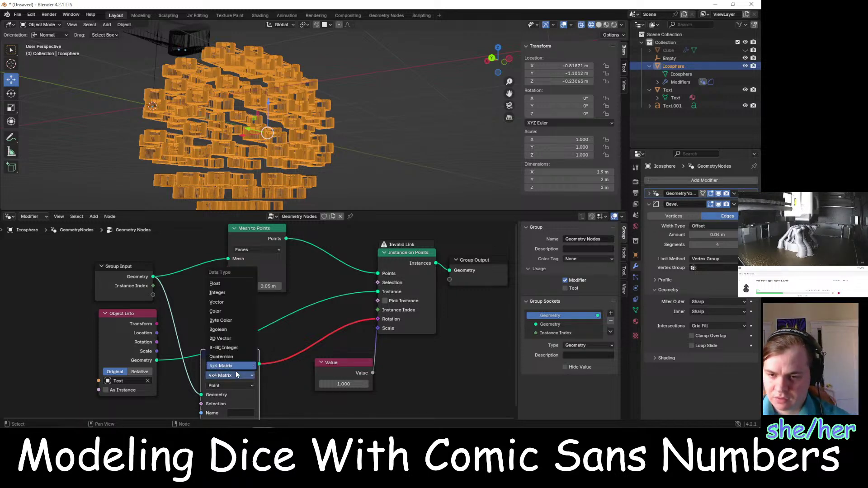
click(230, 282)
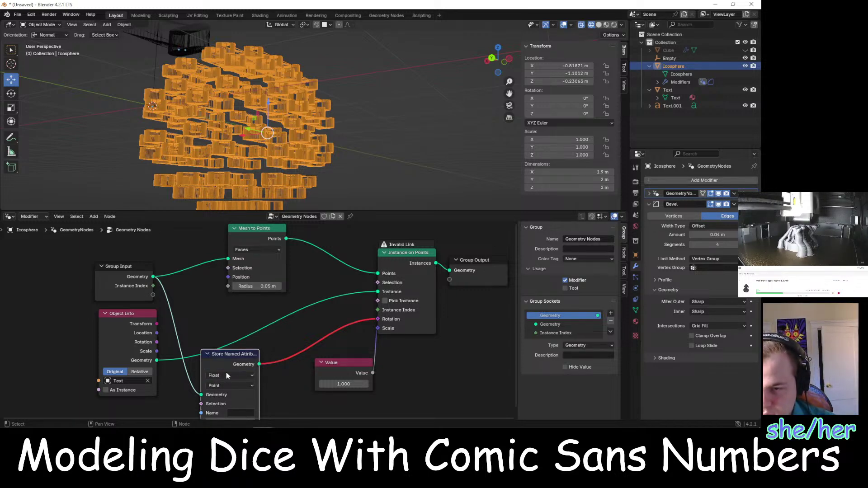
click(230, 375)
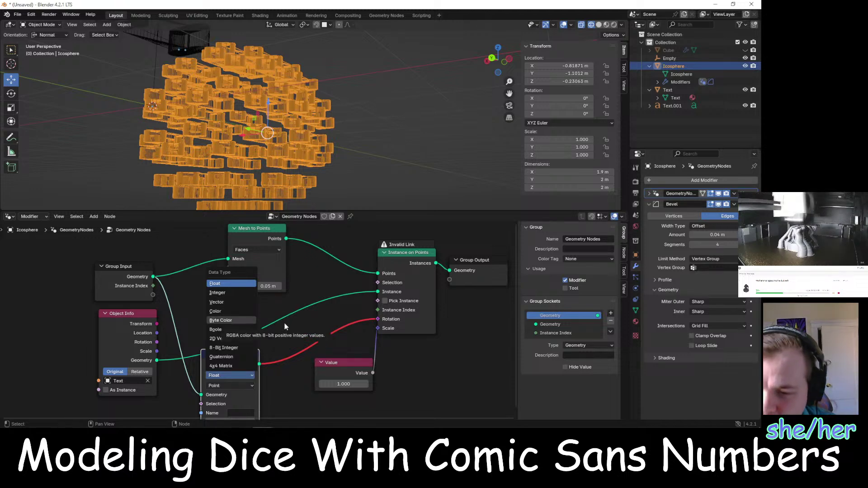
Switch to the browser, watch the face normals tutorial up to 3:52 to study its Transfer Attribute wiring, and return to Blender
mouse_move(281, 421)
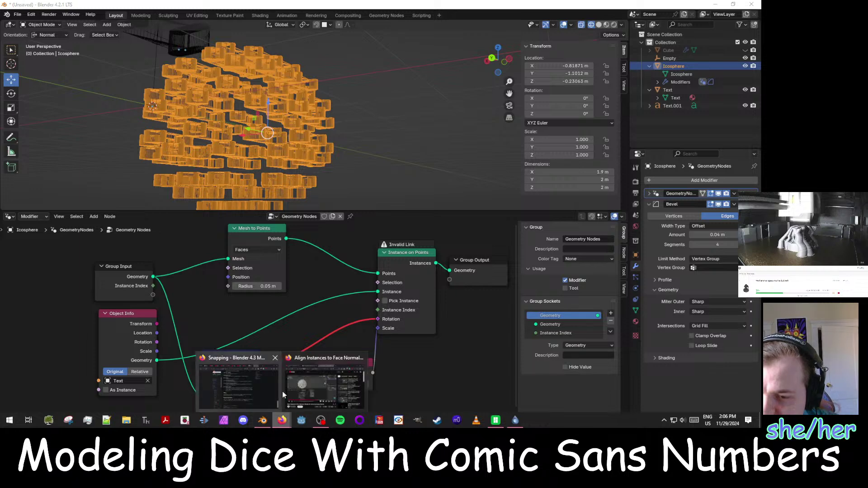
click(307, 376)
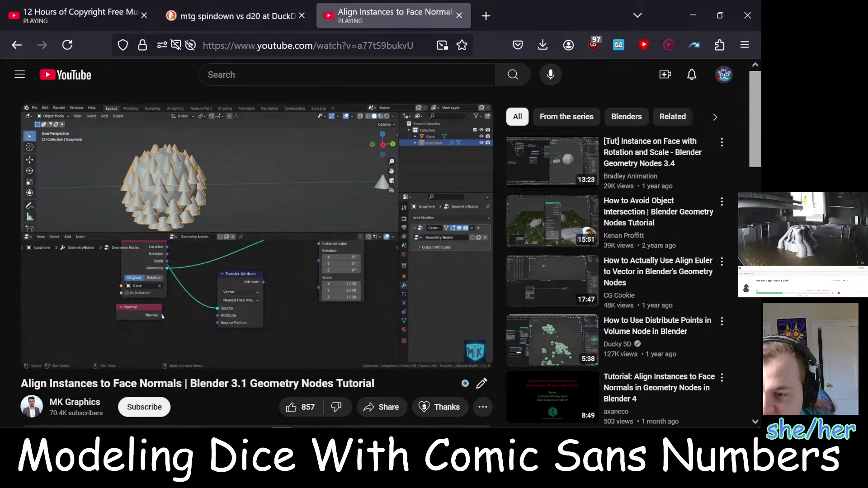
click(300, 279)
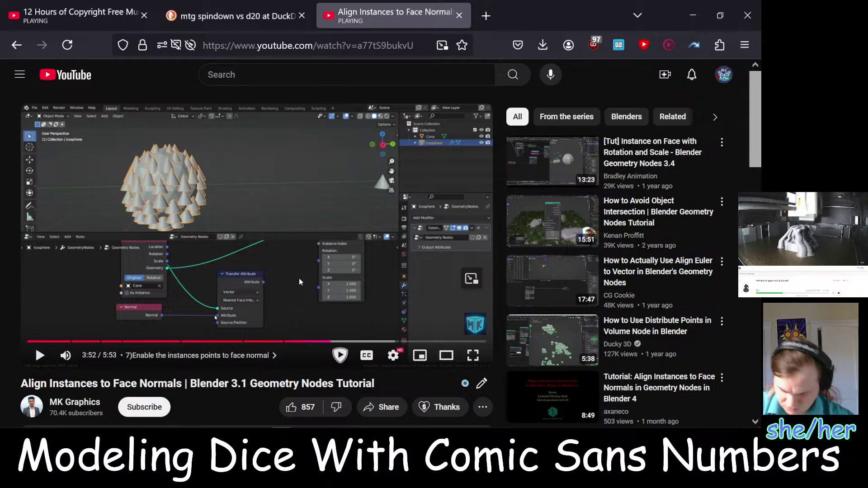
key(alt+Tab)
Try Color as the Store Named Attribute node's data type, then set it to Vector
scroll(289, 326, down, 2)
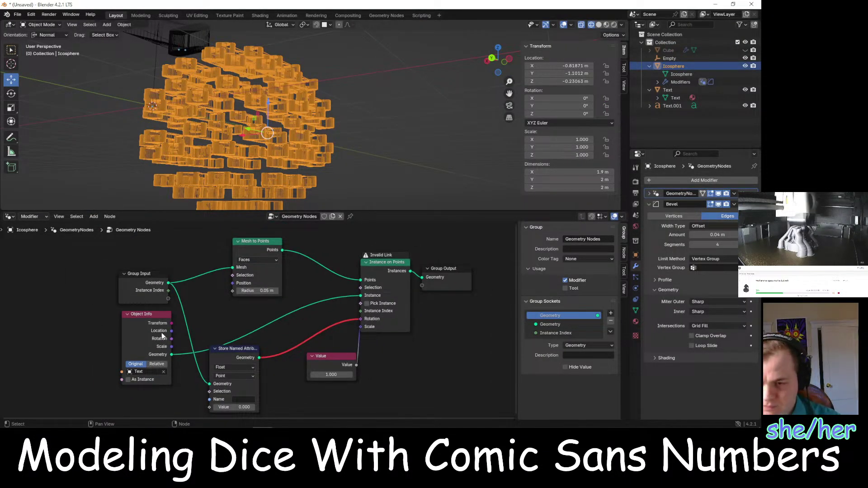
click(240, 367)
click(242, 308)
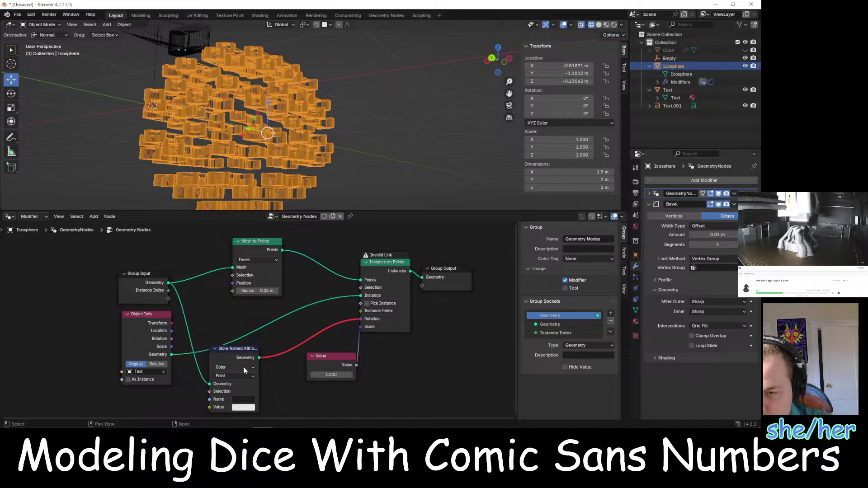
click(243, 368)
click(226, 304)
Add a Normal node and place it beside the Object Info node
right_click(50, 355)
mouse_move(50, 355)
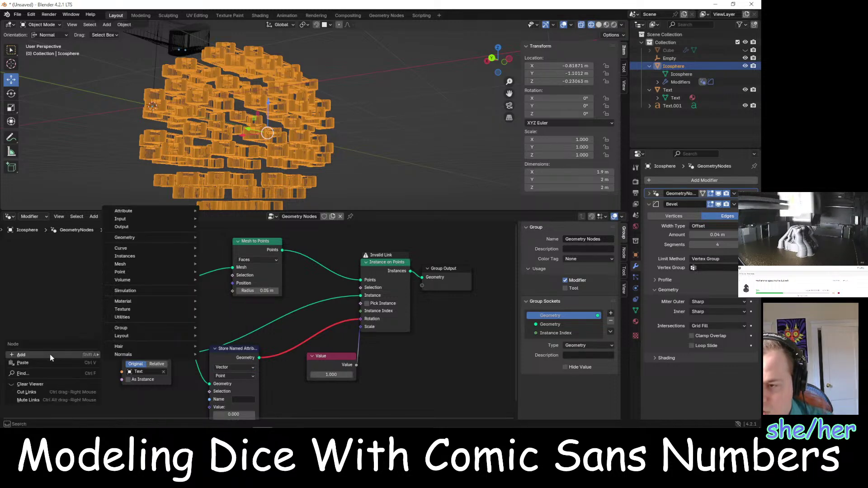
mouse_move(156, 208)
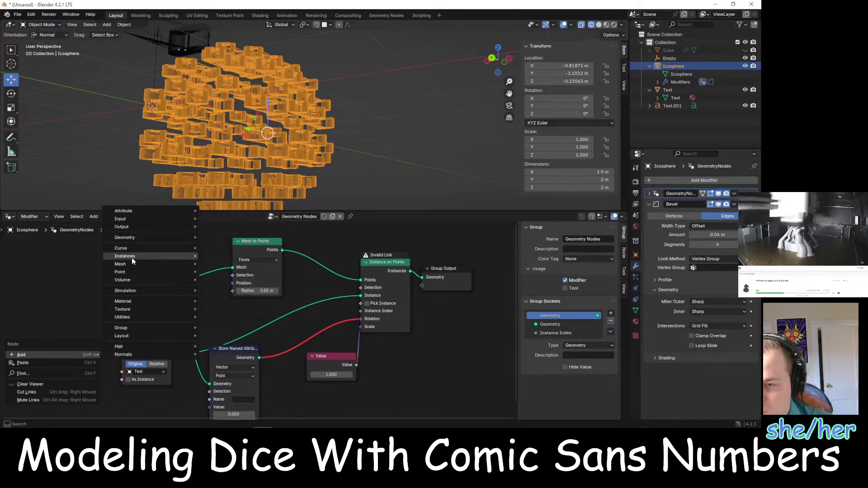
mouse_move(132, 258)
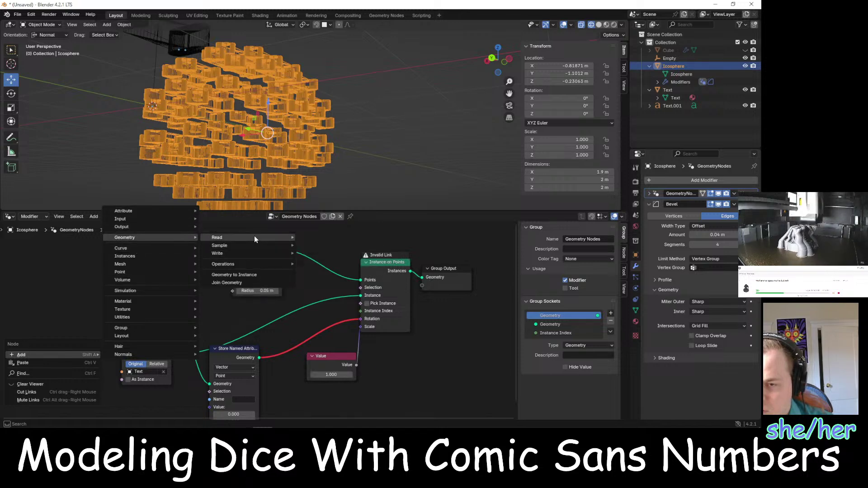
mouse_move(269, 237)
click(330, 261)
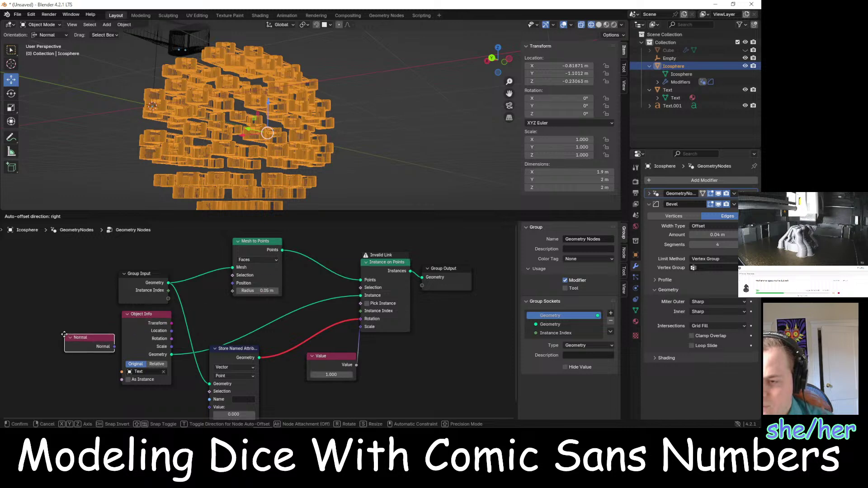
click(42, 335)
Connect the Normal node to Store Named Attribute's Value input, then move Normal below Object Info and the Value node closer to Store Named Attribute
click(193, 391)
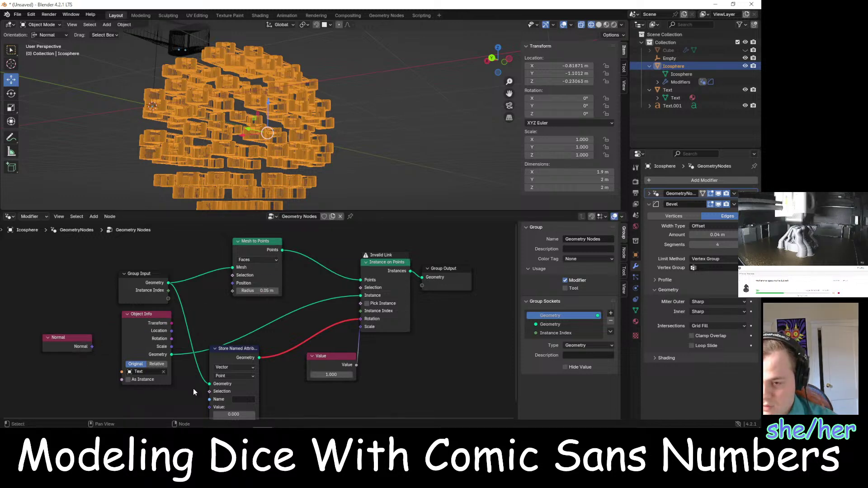
drag(92, 346, 211, 391)
drag(74, 326, 80, 379)
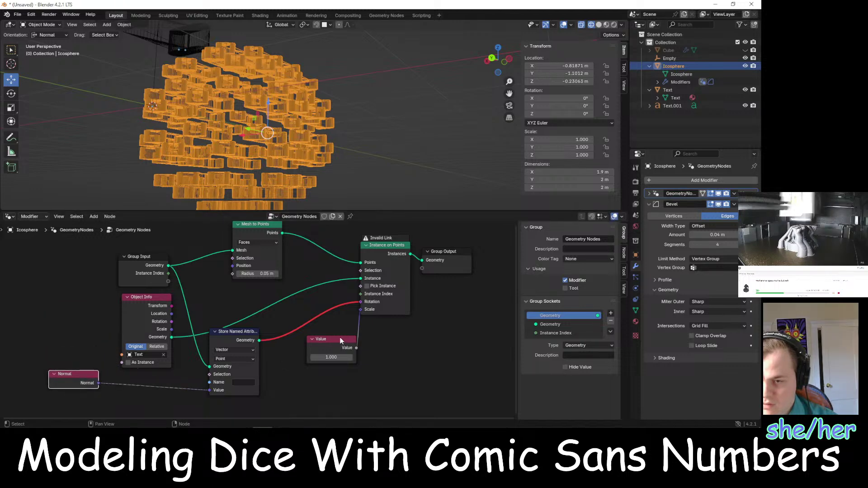
drag(357, 333, 308, 347)
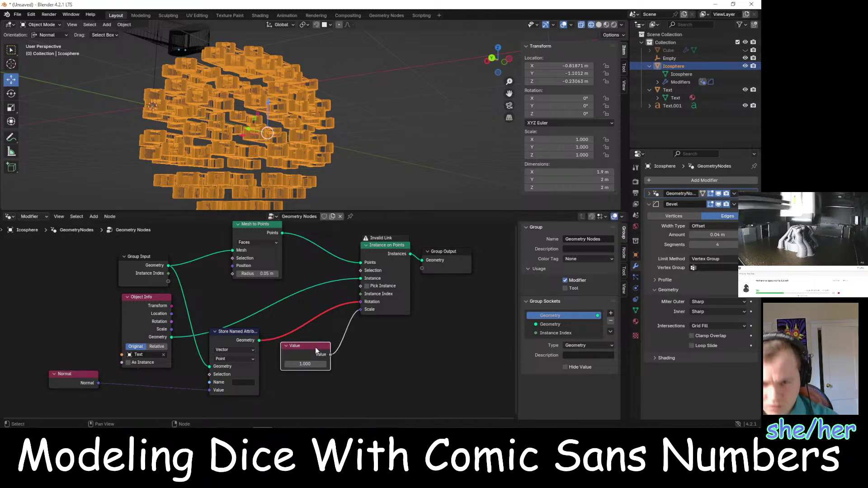
Try linking the Normal output to Store Named Attribute's Selection input as well, then disconnect Normal from the node
click(208, 390)
right_click(209, 390)
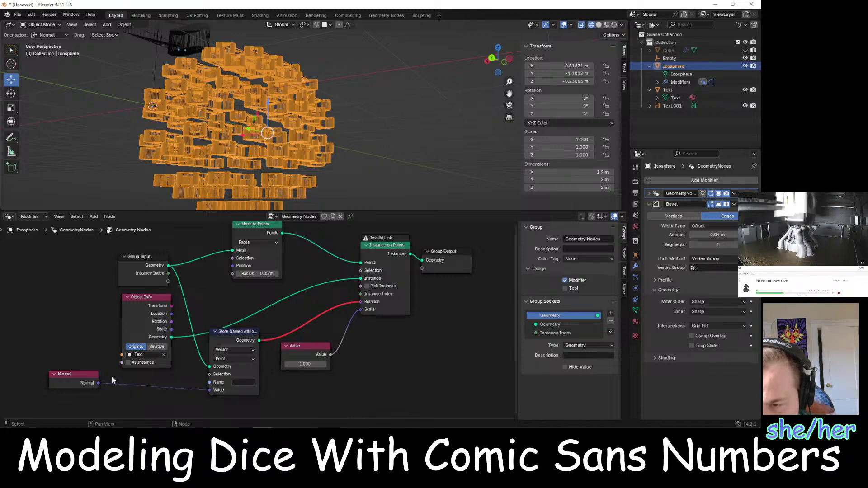
click(96, 386)
drag(99, 383, 210, 374)
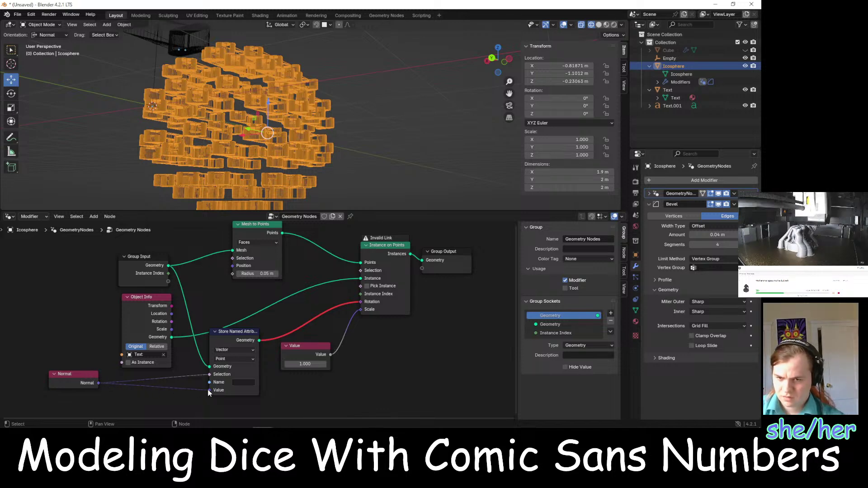
drag(209, 389, 166, 388)
Compare the node tree with the browser tutorial's Transfer Attribute wiring, watching up to 3:57, and return to Blender
key(alt+Tab)
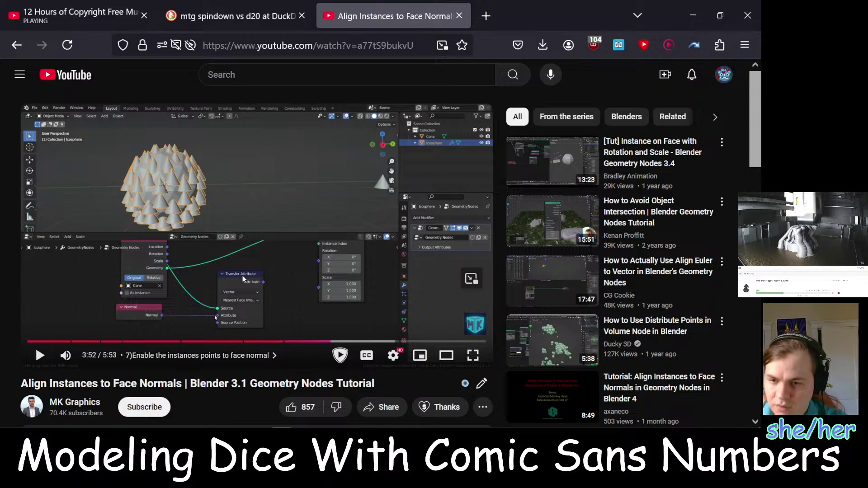
key(alt+Tab)
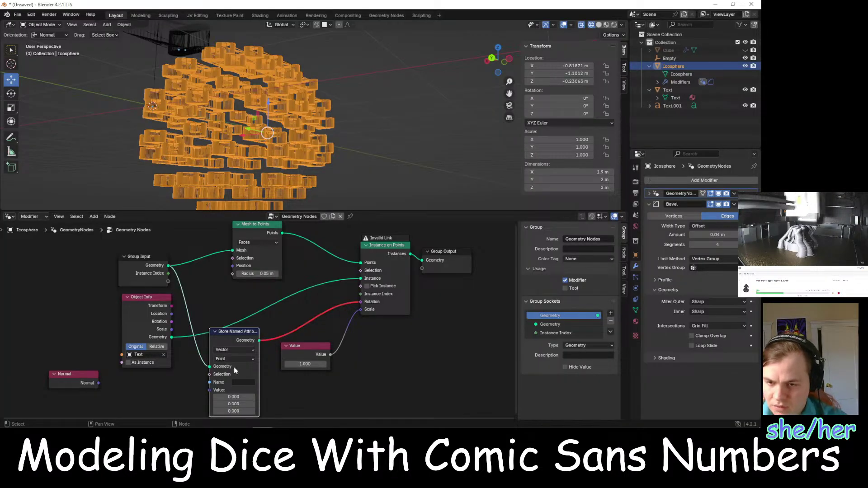
middle_drag(278, 320, 335, 247)
scroll(328, 288, up, 3)
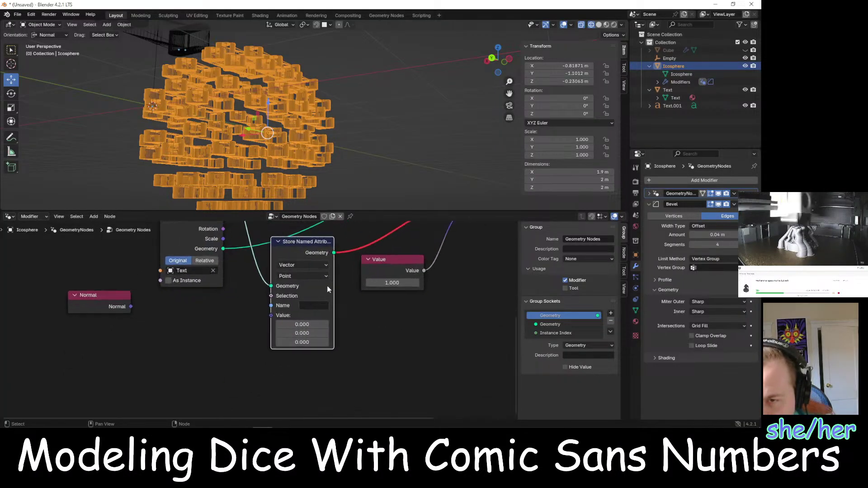
middle_drag(321, 296, 262, 349)
scroll(295, 352, up, 3)
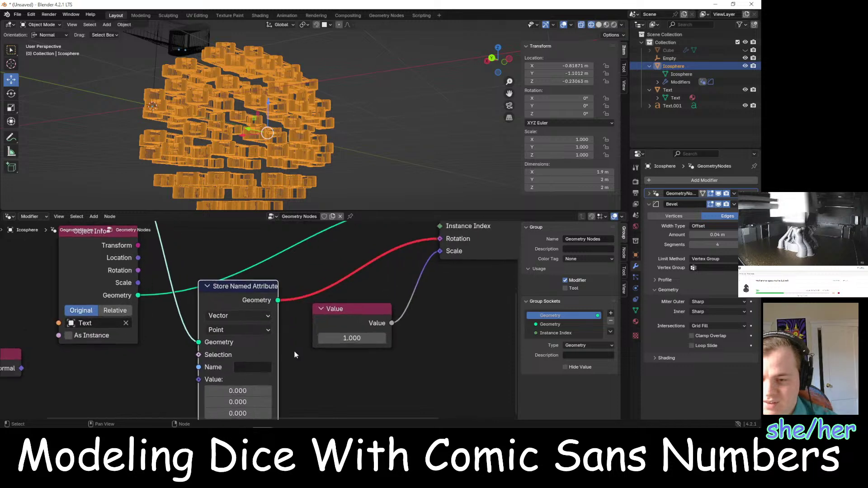
scroll(130, 342, down, 3)
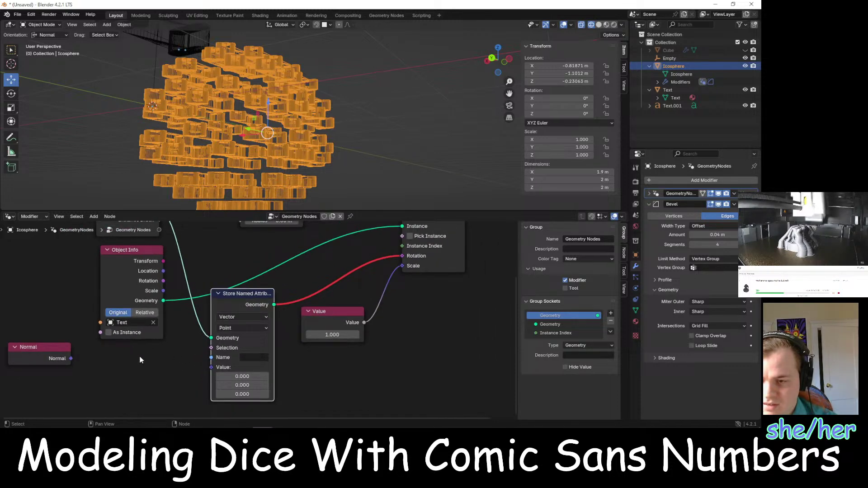
middle_drag(130, 342, 172, 371)
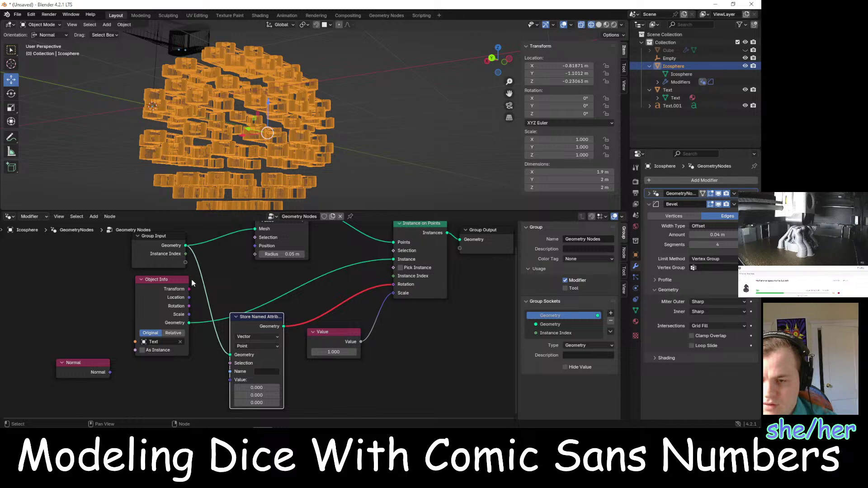
key(alt+Tab)
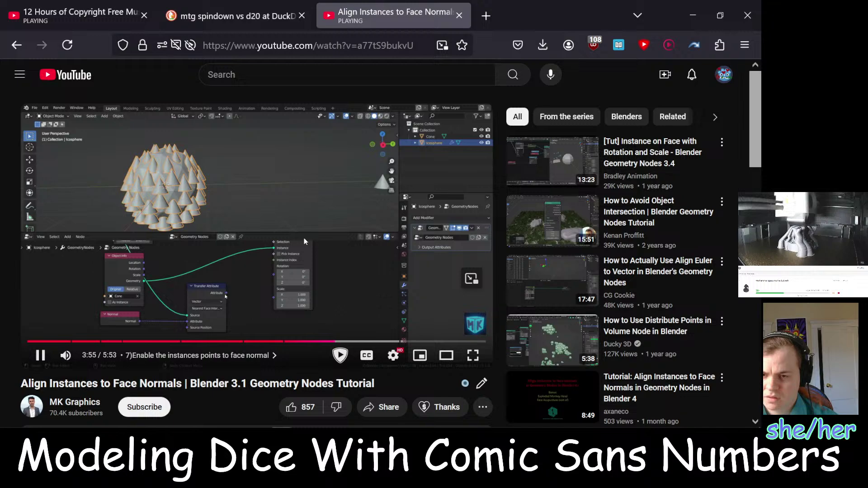
key(alt+Tab)
key(alt+Tab)
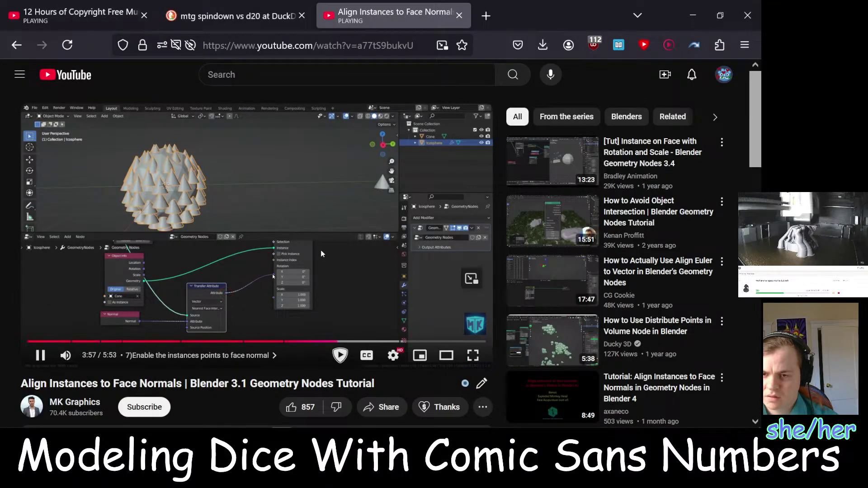
key(alt+Tab)
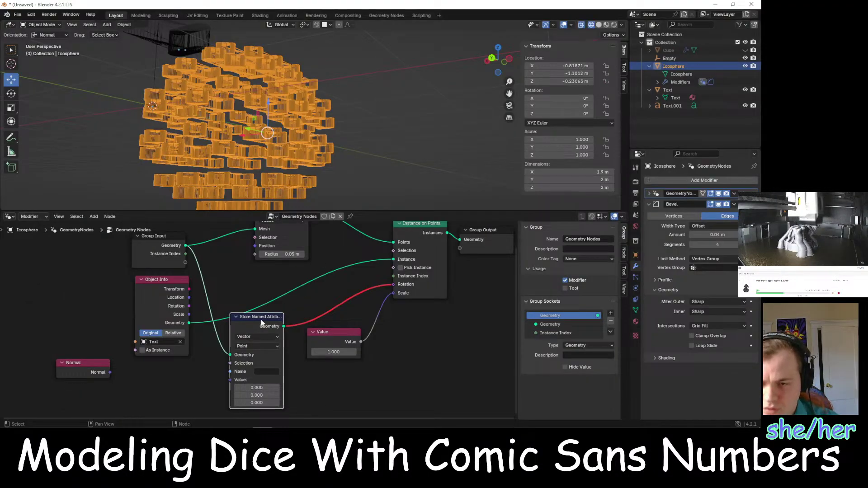
Set the Store Named Attribute node's domain to Face and connect the Normal output to its Value input
click(273, 346)
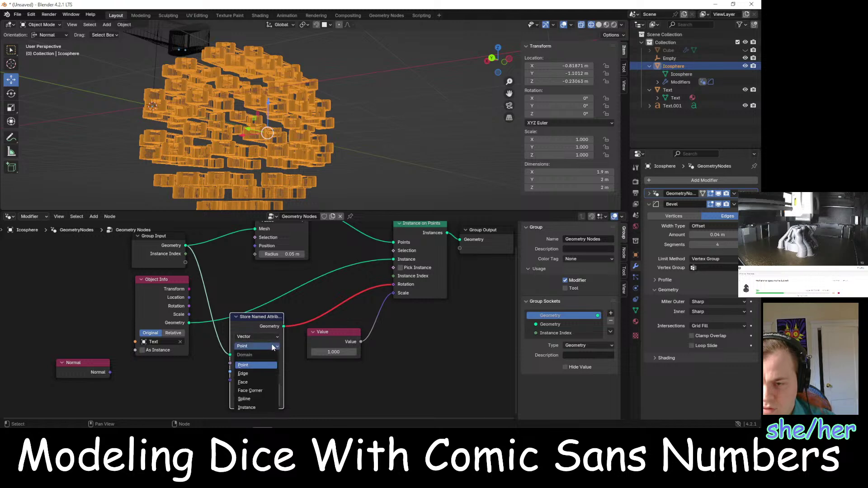
click(258, 382)
drag(110, 371, 221, 367)
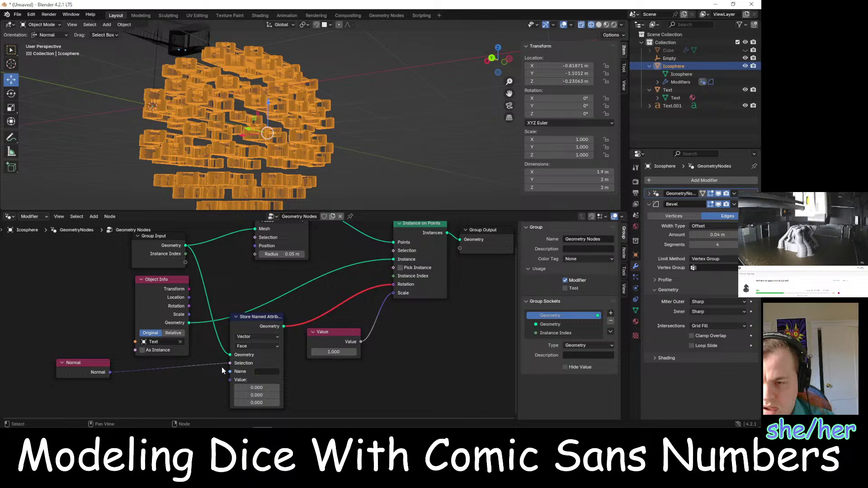
right_click(231, 364)
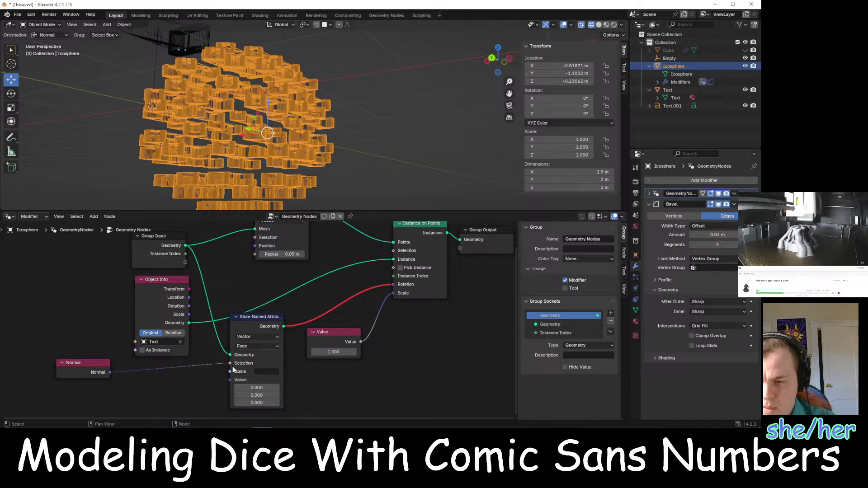
mouse_move(230, 364)
mouse_down()
mouse_move(206, 373)
mouse_move(112, 372)
mouse_move(230, 379)
mouse_up()
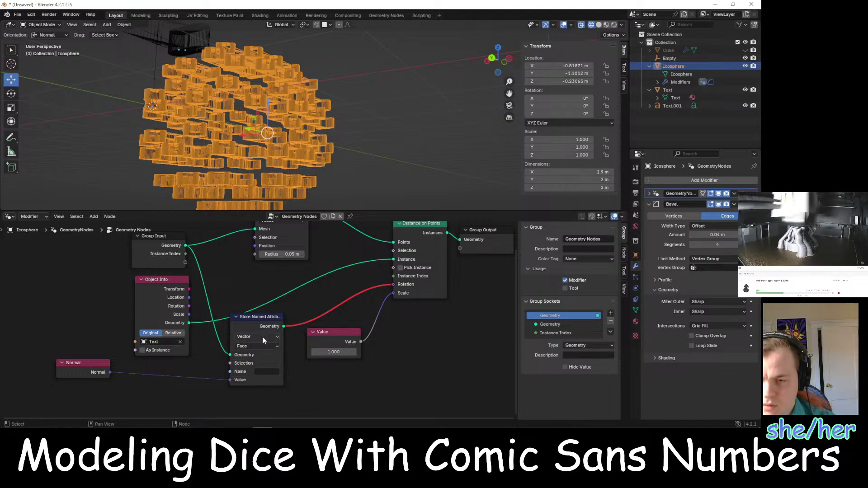
click(393, 283)
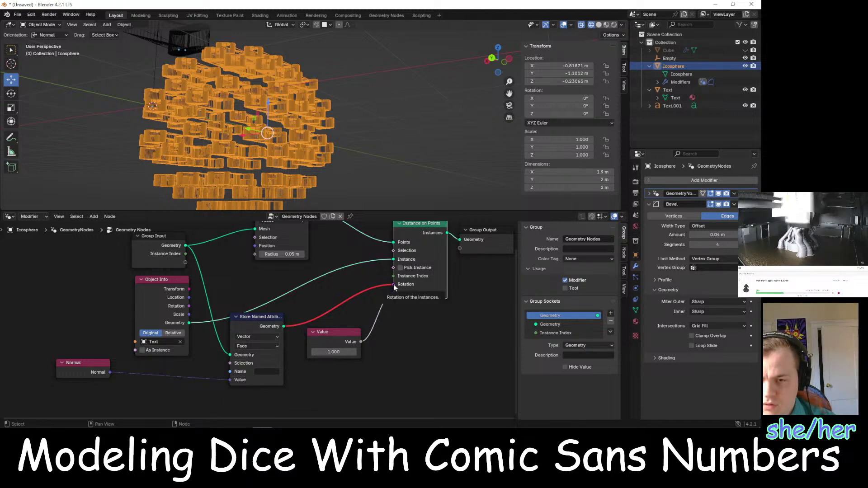
click(264, 345)
click(267, 347)
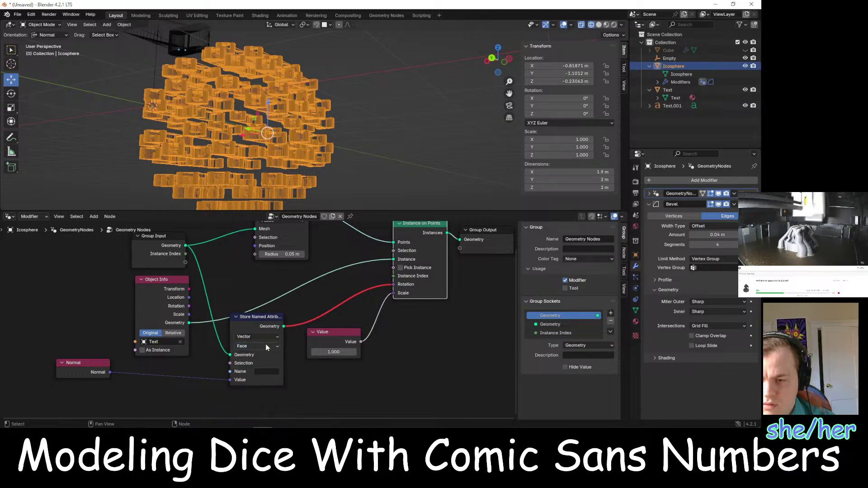
Switch to the browser, watch the tutorial up to 4:13 to see which utility node handles the rotation, and return to Blender
key(alt+Tab)
click(303, 267)
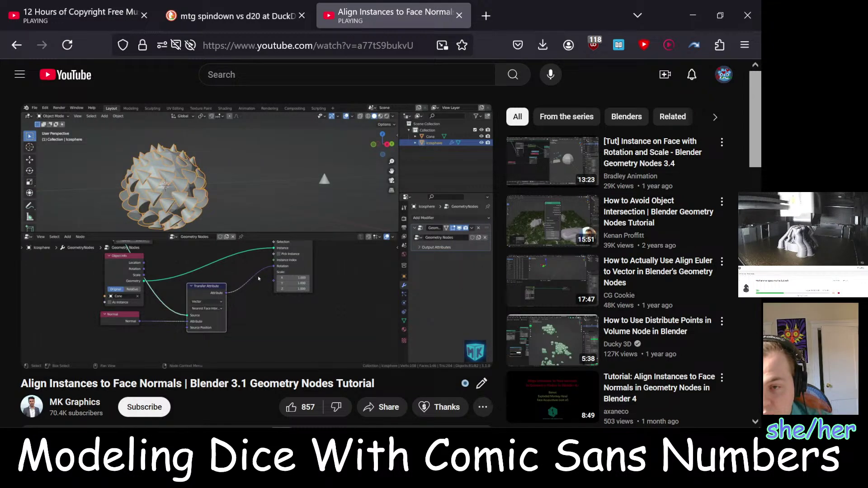
mouse_move(314, 271)
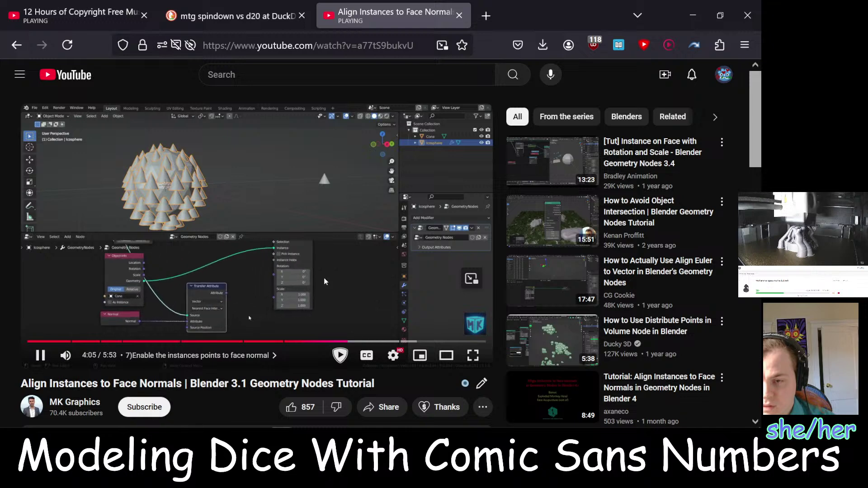
click(323, 277)
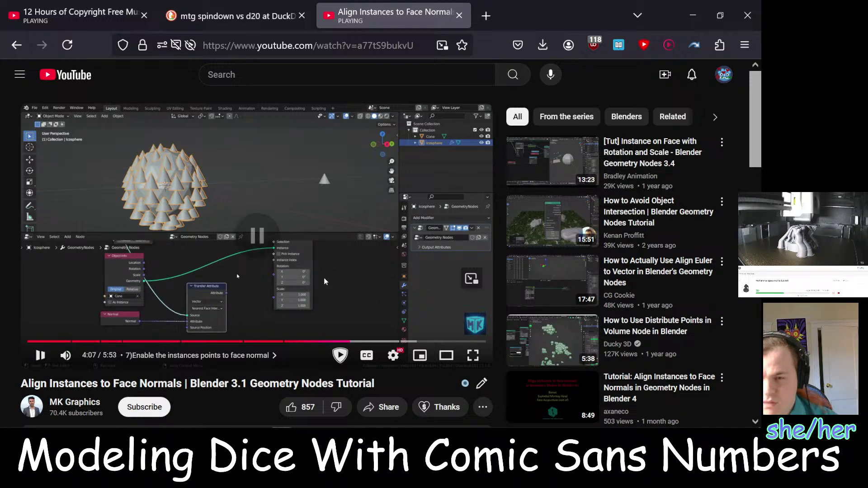
key(alt+Tab)
key(alt+Tab)
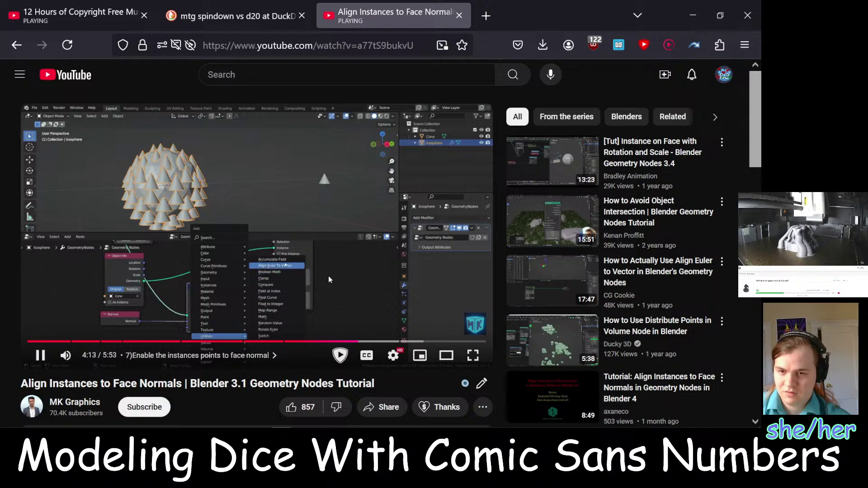
key(alt+Tab)
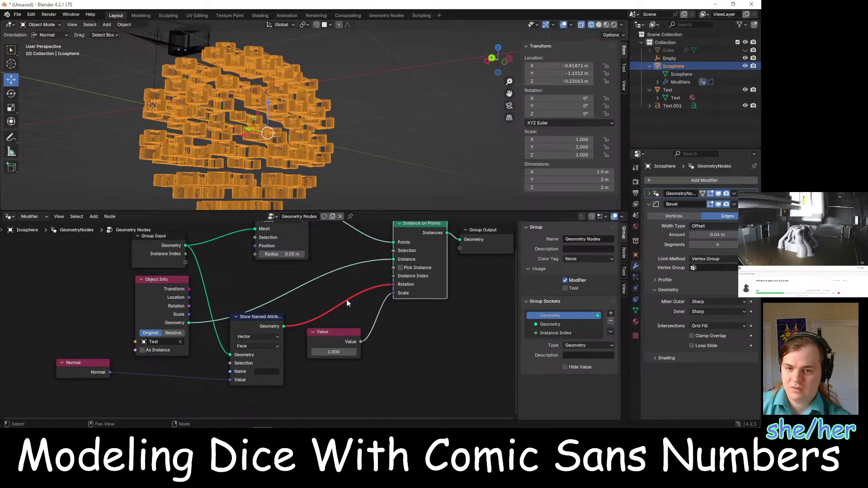
Add the deprecated Align Euler to Vector node below Instance on Points and move the Value node next to it
right_click(334, 300)
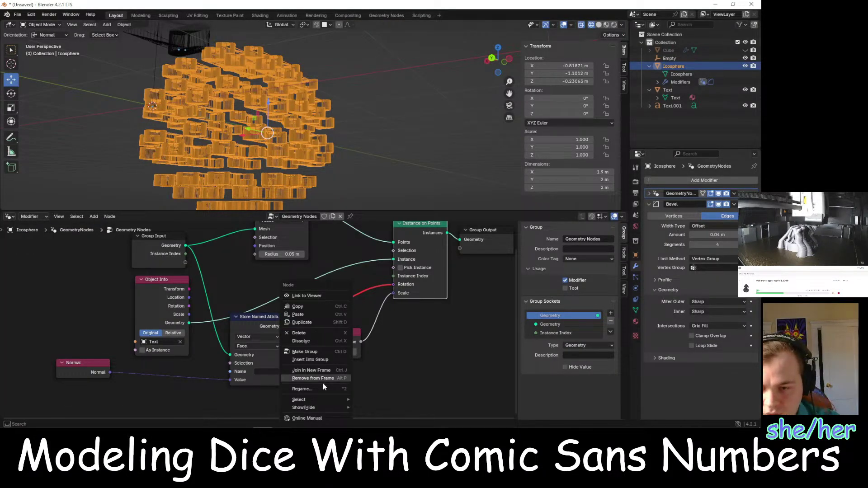
click(390, 362)
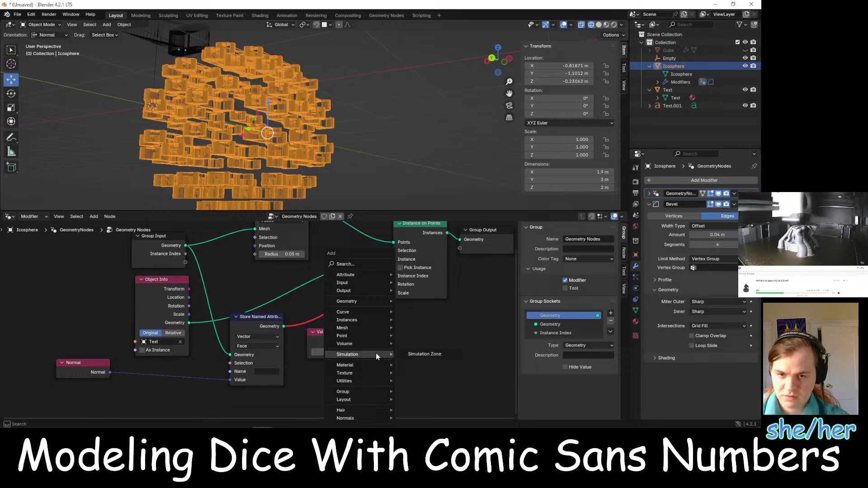
mouse_move(367, 381)
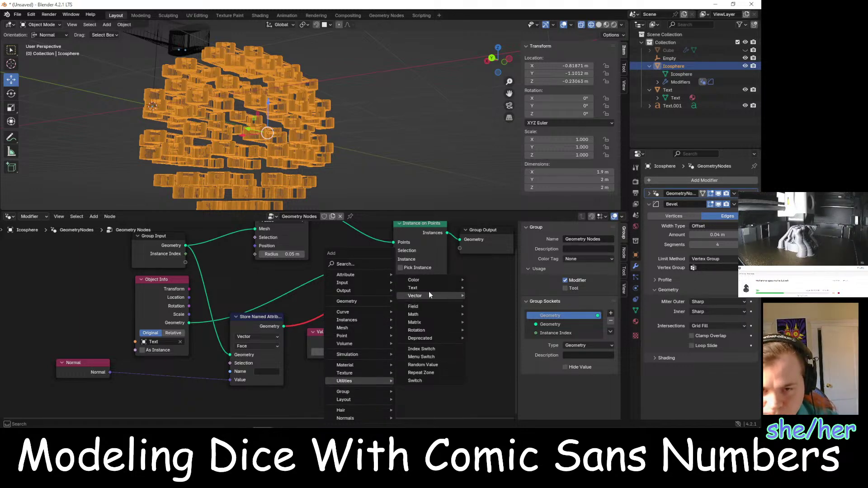
mouse_move(452, 313)
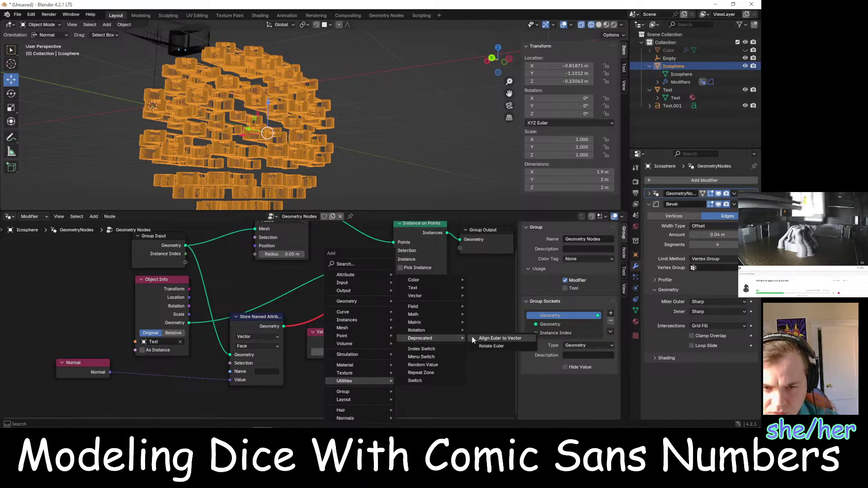
click(497, 338)
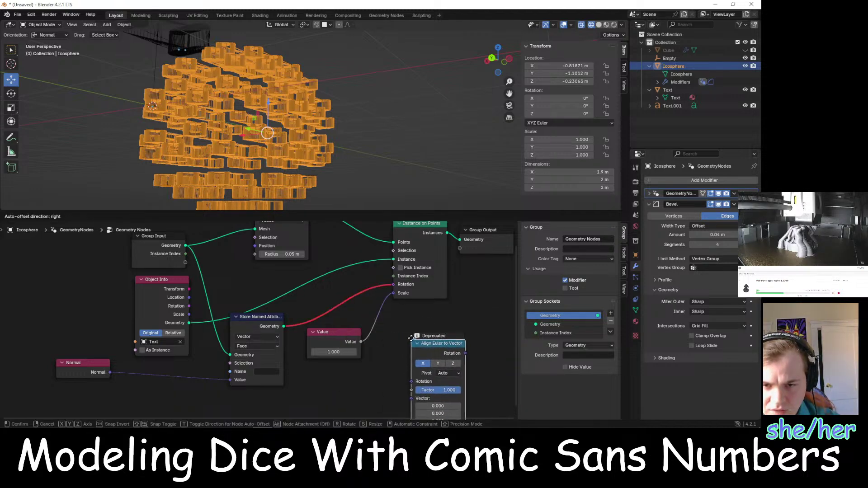
click(411, 337)
drag(341, 337, 376, 336)
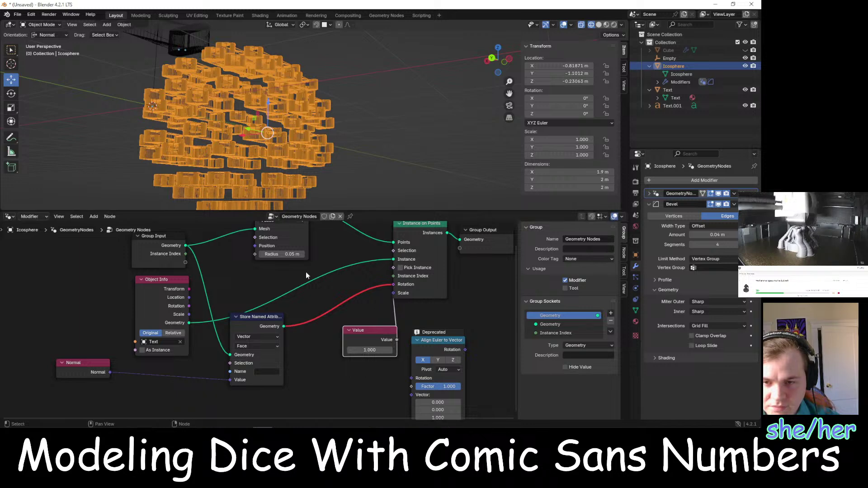
scroll(318, 241, down, 3)
drag(319, 242, 411, 326)
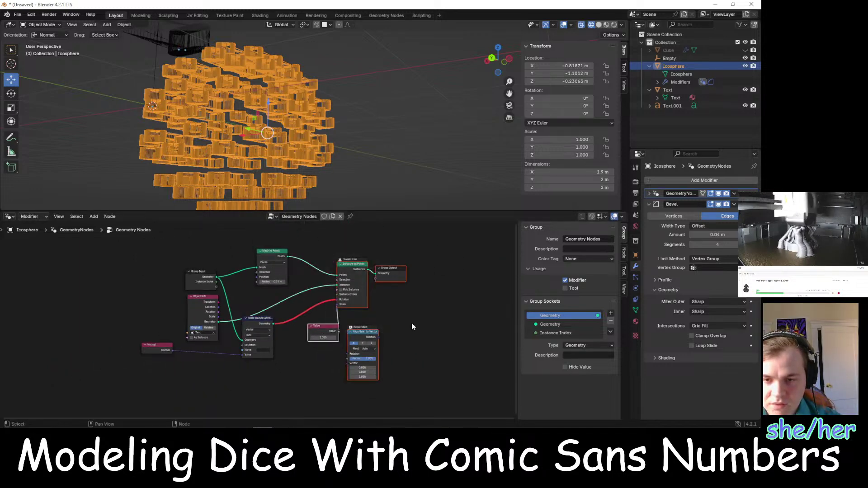
click(431, 324)
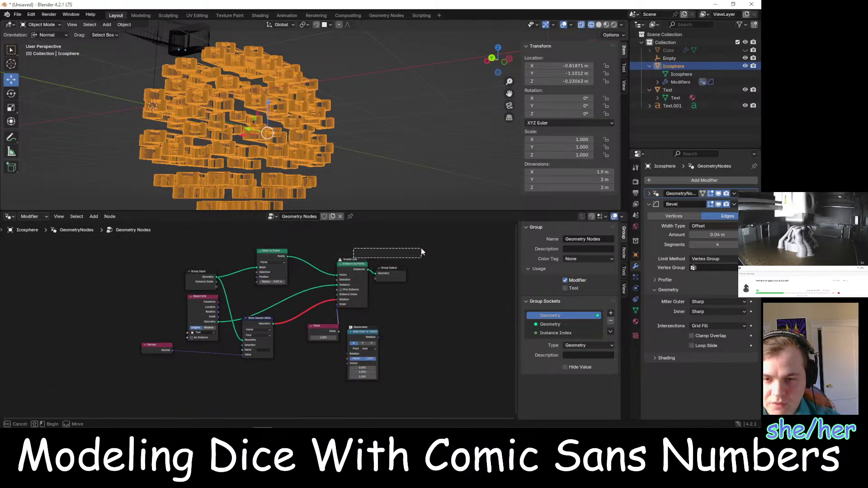
scroll(324, 353, up, 2)
middle_drag(323, 353, 284, 276)
scroll(289, 302, up, 2)
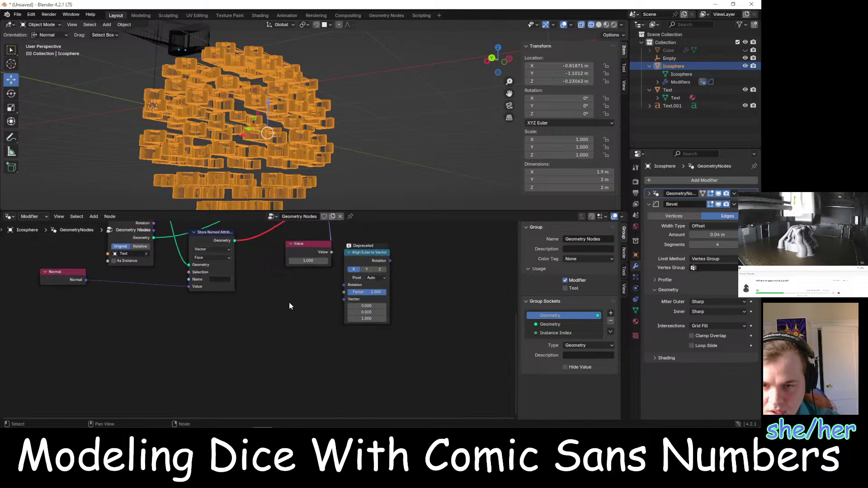
Insert the Align Euler to Vector node into the link between the Normal node and Store Named Attribute's Value input
middle_drag(295, 308, 354, 330)
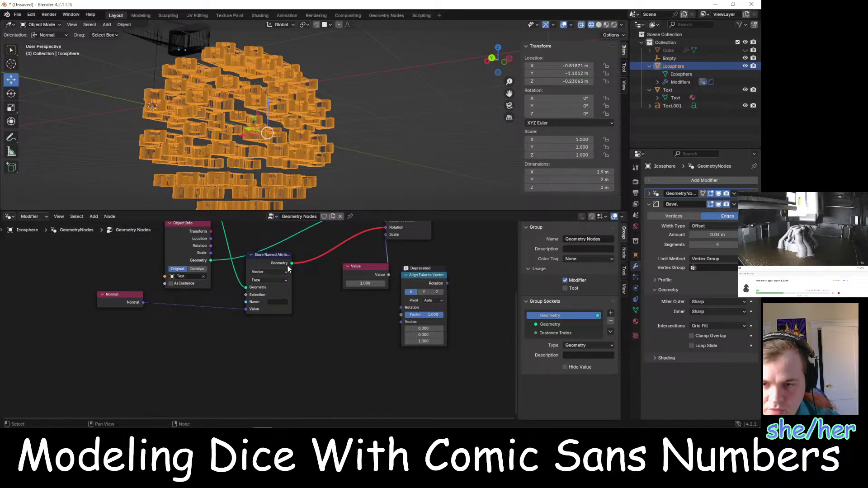
drag(292, 263, 379, 293)
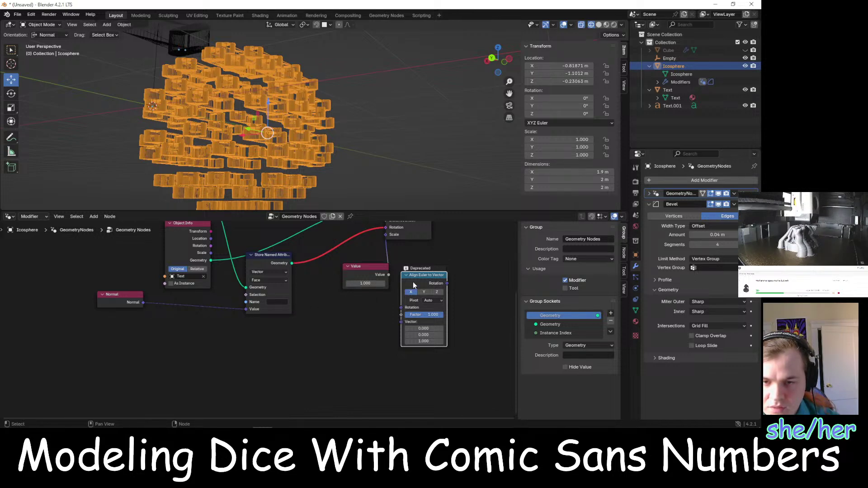
drag(419, 274, 224, 297)
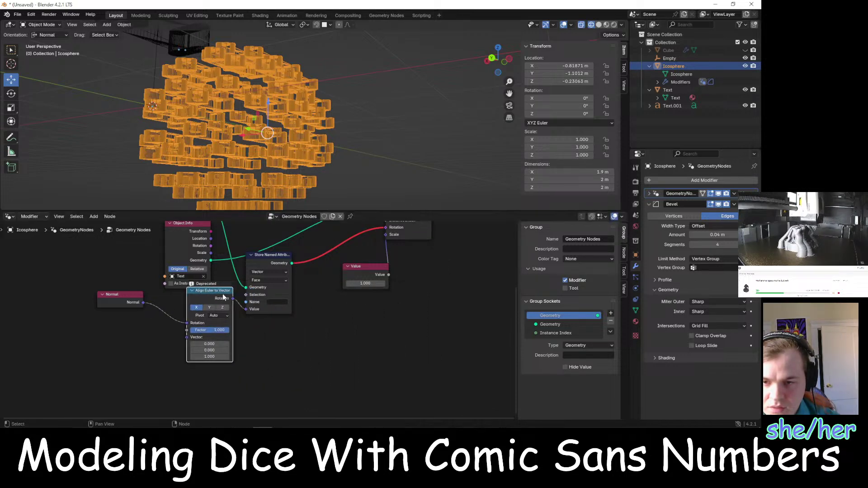
middle_drag(329, 323, 341, 359)
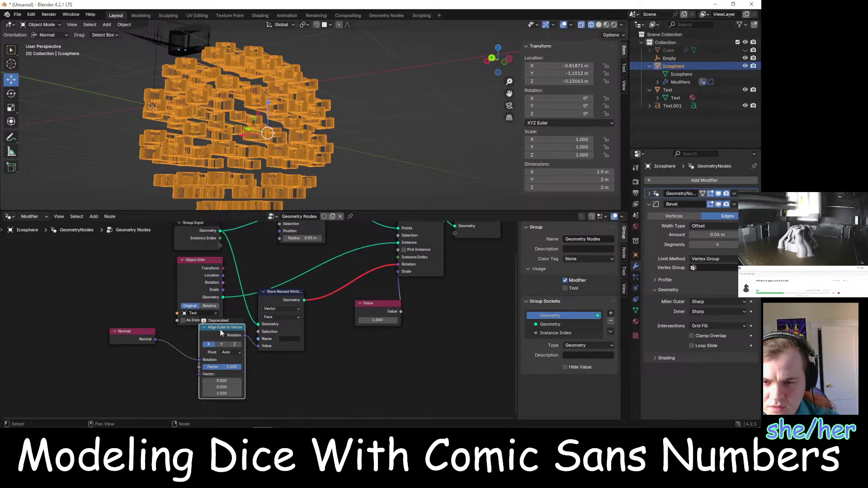
Move the Align Euler to Vector node between Store Named Attribute and Instance on Points, and shift the Value node clear of it
drag(221, 333, 355, 274)
drag(388, 307, 465, 334)
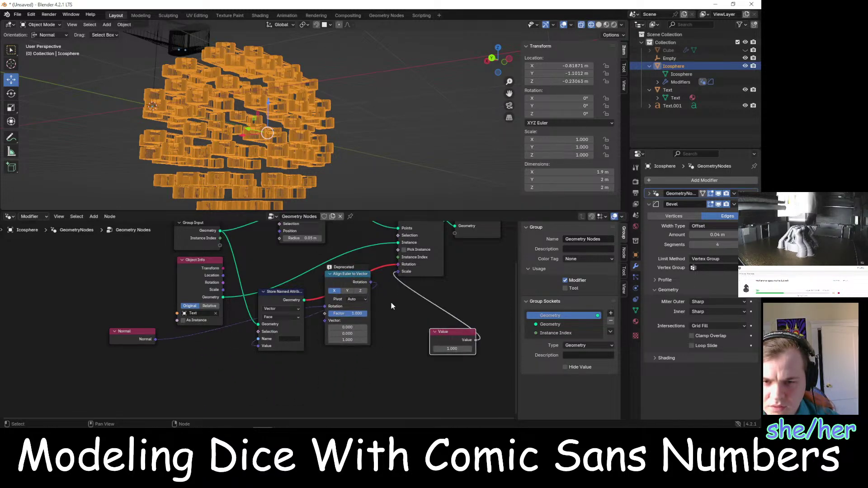
click(390, 303)
Read the deprecation notice on the Align Euler to Vector node
drag(371, 283, 388, 297)
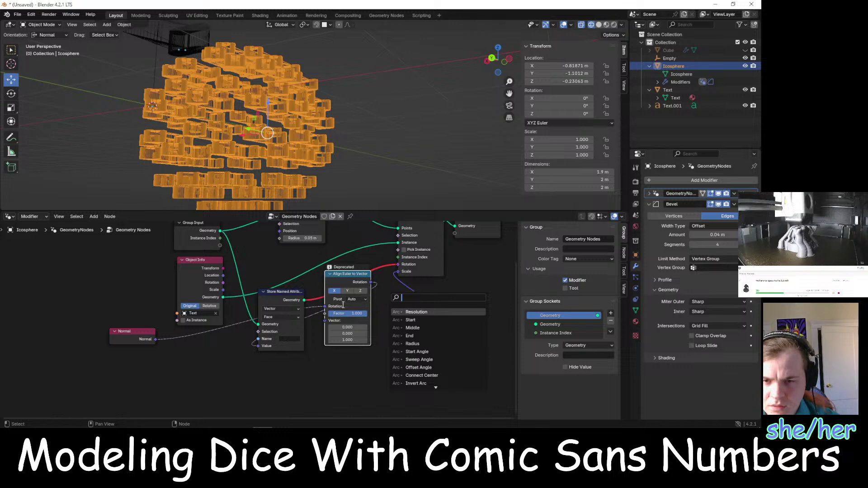
key(Escape)
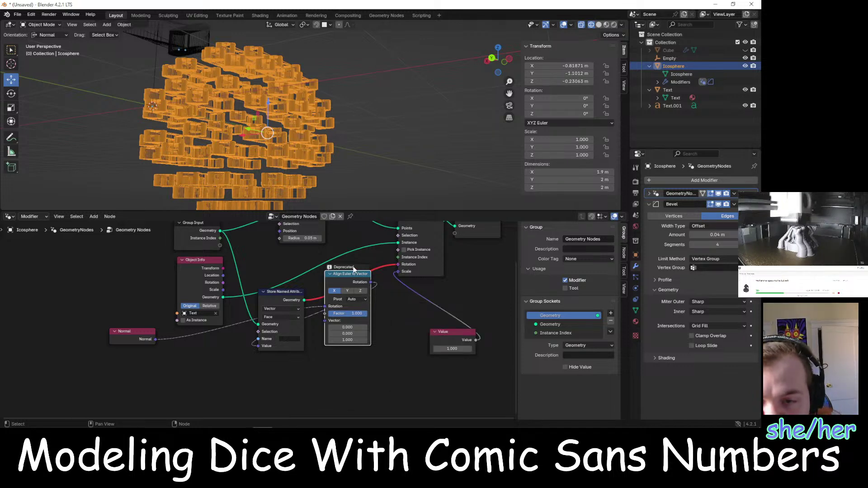
scroll(357, 290, up, 2)
click(365, 248)
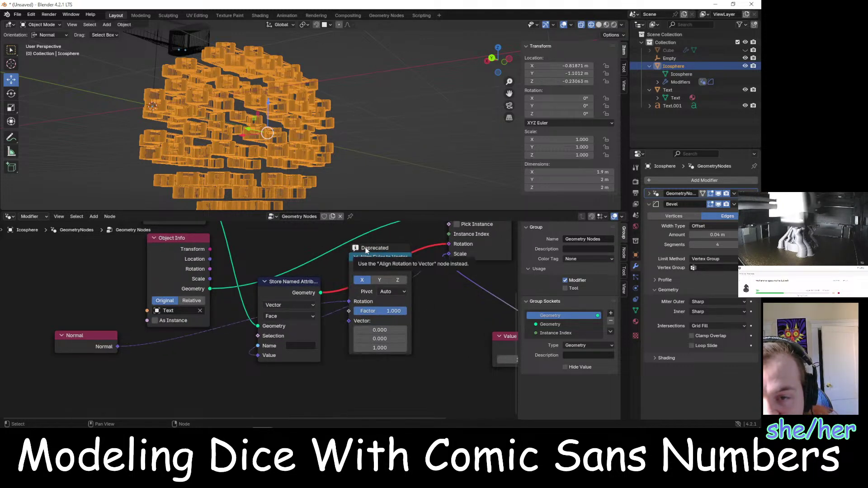
Delete the deprecated Align Euler to Vector node from the node tree
click(381, 256)
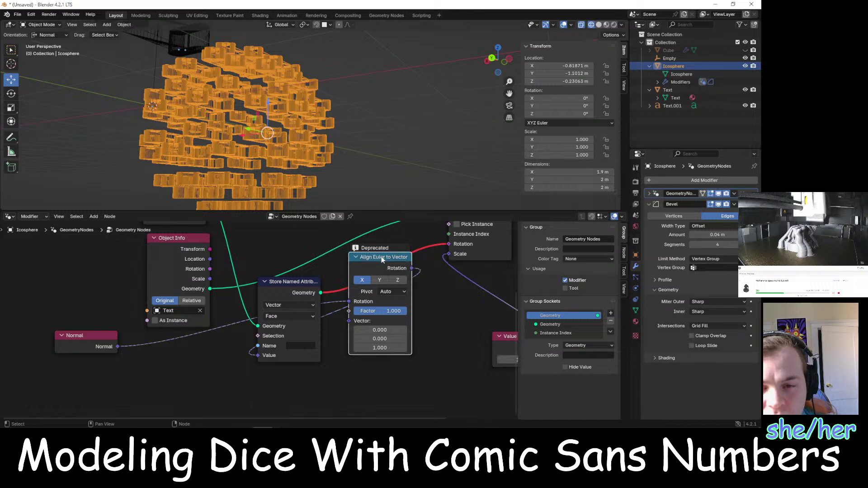
key(x)
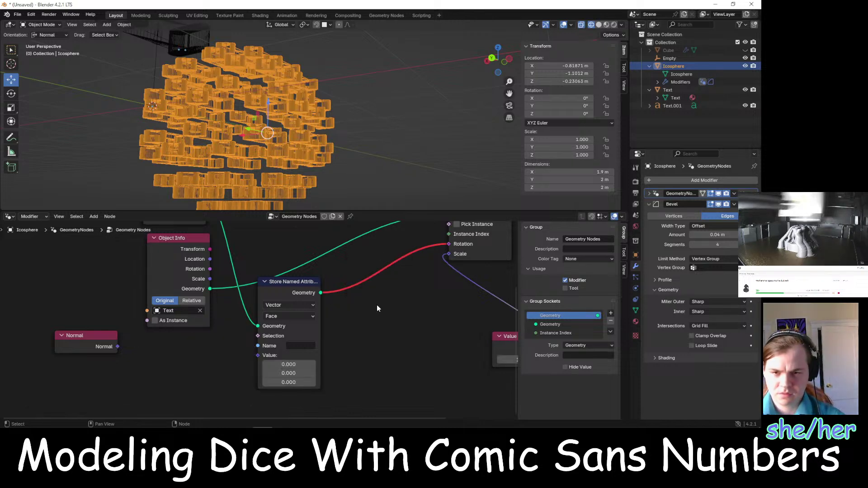
right_click(376, 305)
mouse_move(375, 304)
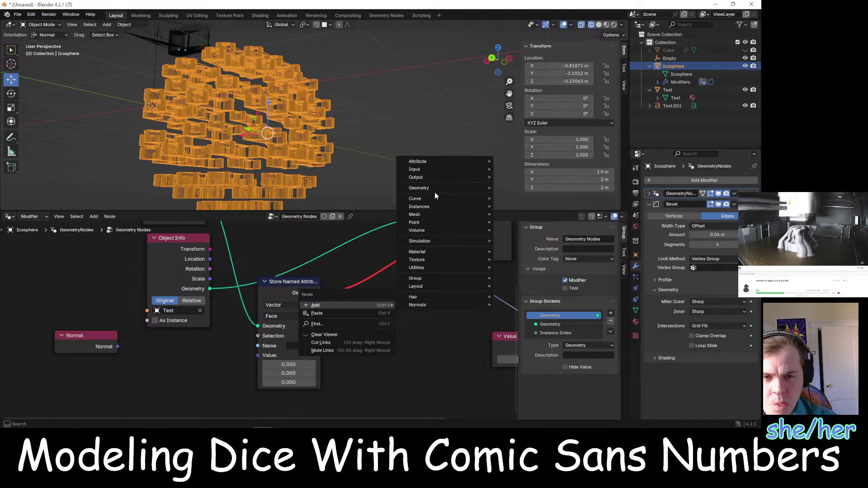
mouse_move(445, 190)
mouse_move(514, 195)
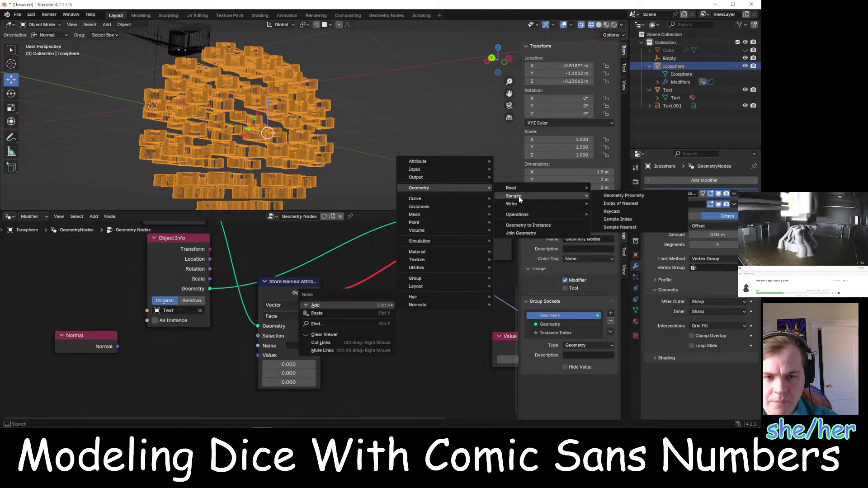
mouse_move(430, 258)
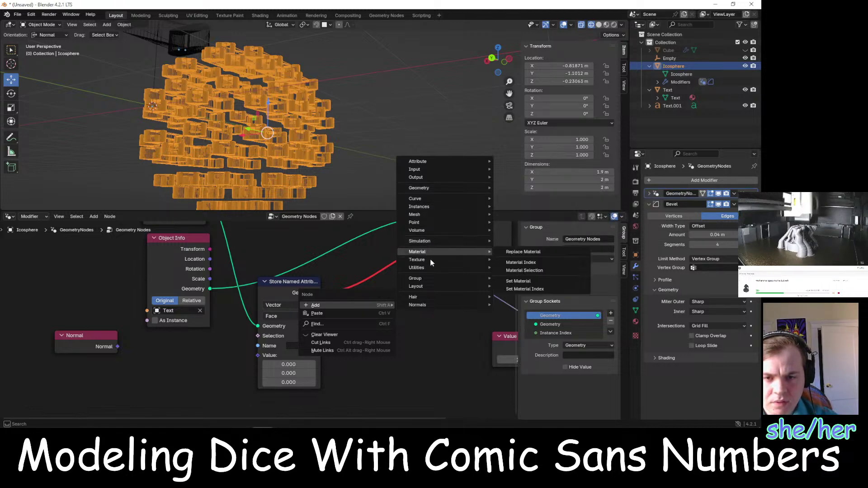
mouse_move(441, 213)
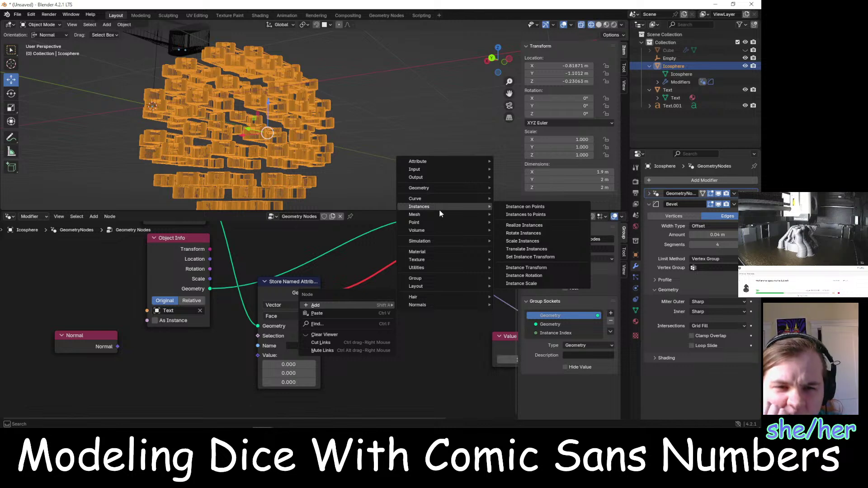
click(379, 323)
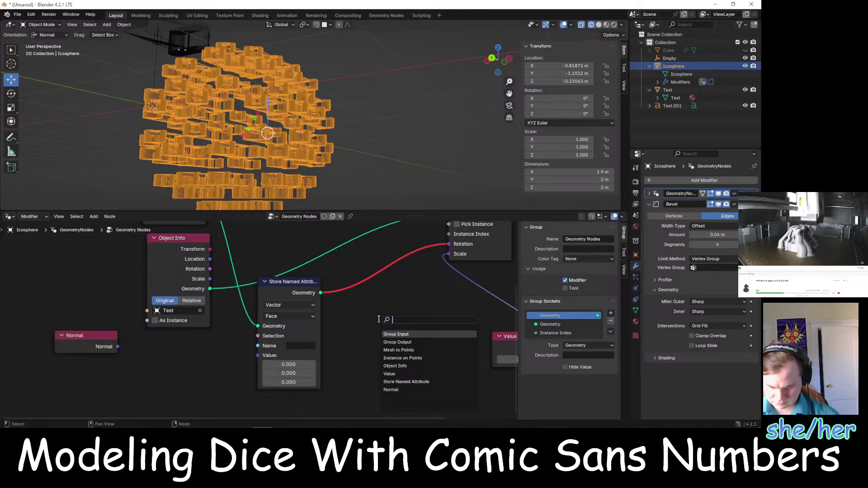
key(Escape)
Add an Align Rotation to Vector node, link the Normal output to its Rotation input, and place it beside the Normal node
right_click(368, 293)
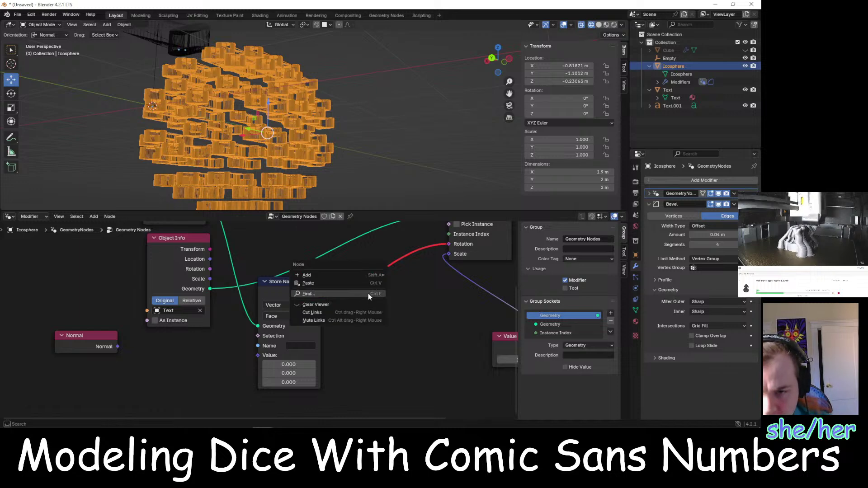
mouse_move(340, 276)
mouse_move(428, 282)
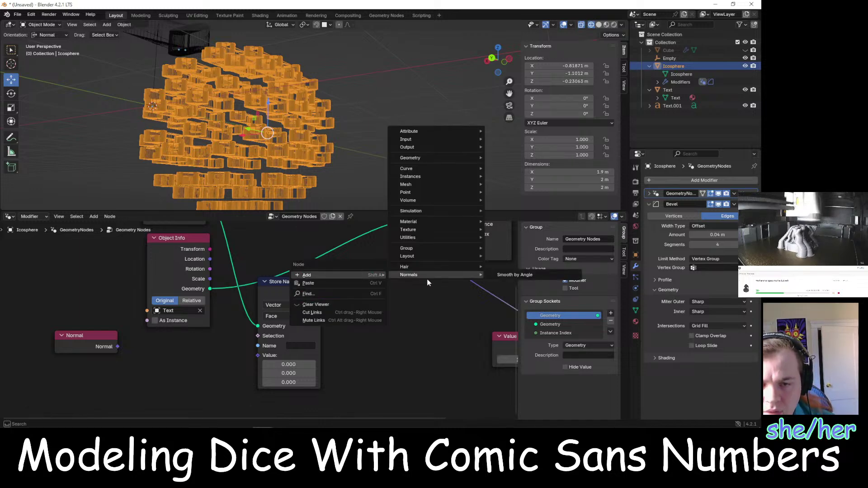
mouse_move(423, 234)
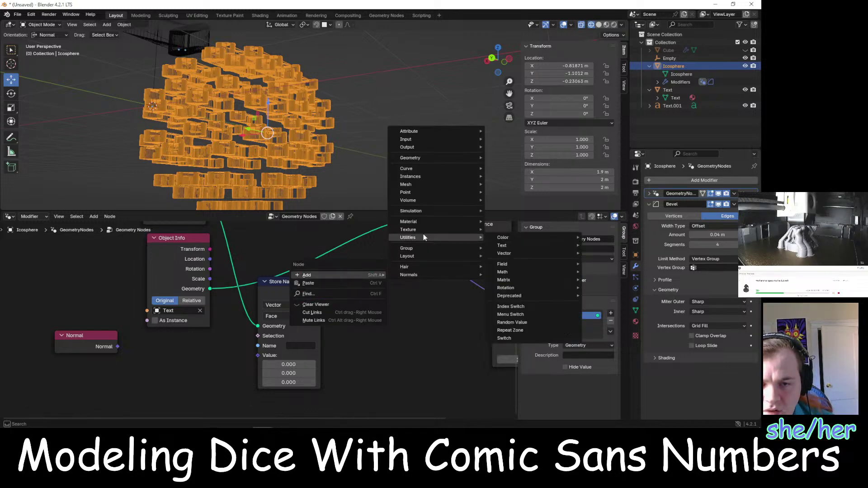
mouse_move(530, 283)
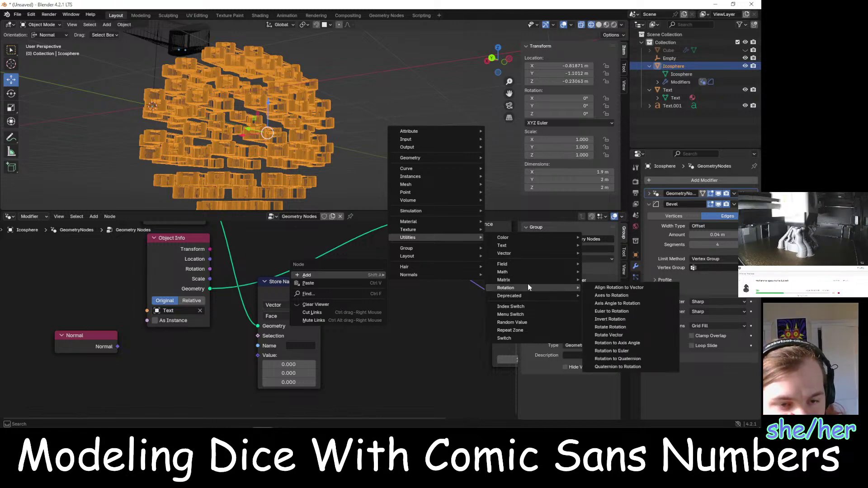
click(606, 288)
click(367, 291)
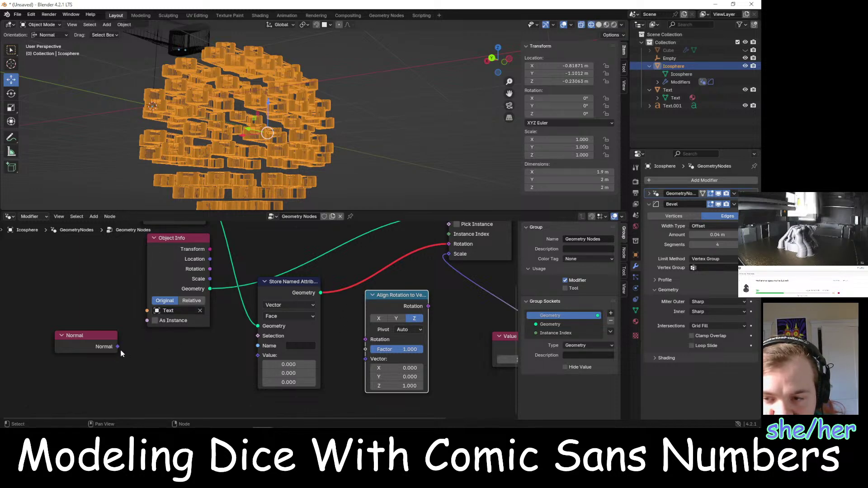
drag(117, 347, 361, 340)
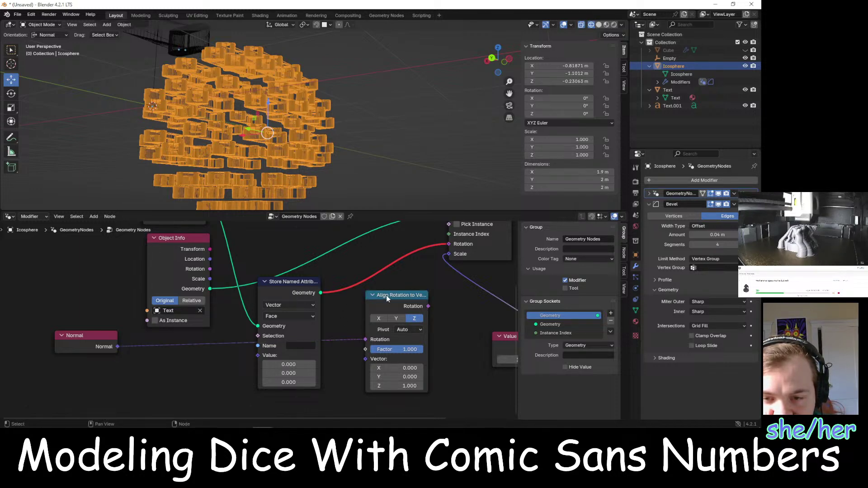
drag(386, 295, 205, 322)
Delete the Store Named Attribute node and link the Align Rotation to Vector output to the Rotation input of Instance on Points
drag(282, 283, 315, 283)
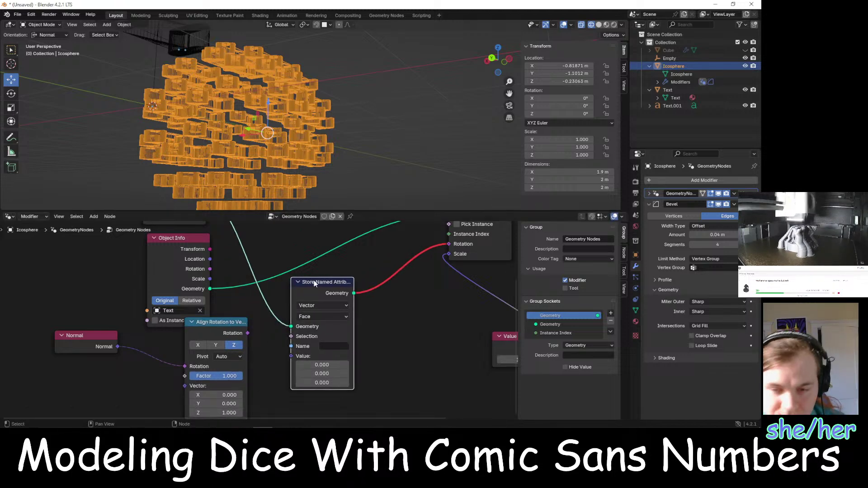
key(x)
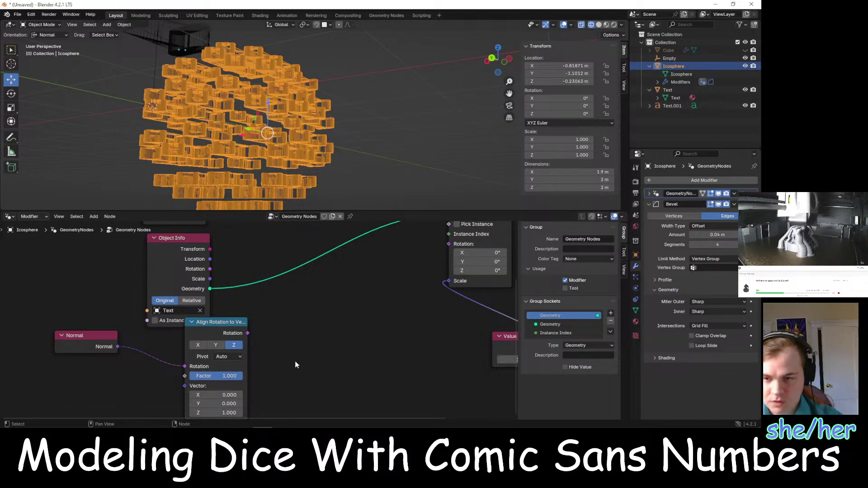
scroll(260, 347, down, 1)
drag(249, 331, 421, 255)
scroll(402, 308, down, 1)
middle_drag(407, 317, 341, 349)
middle_drag(318, 164, 343, 193)
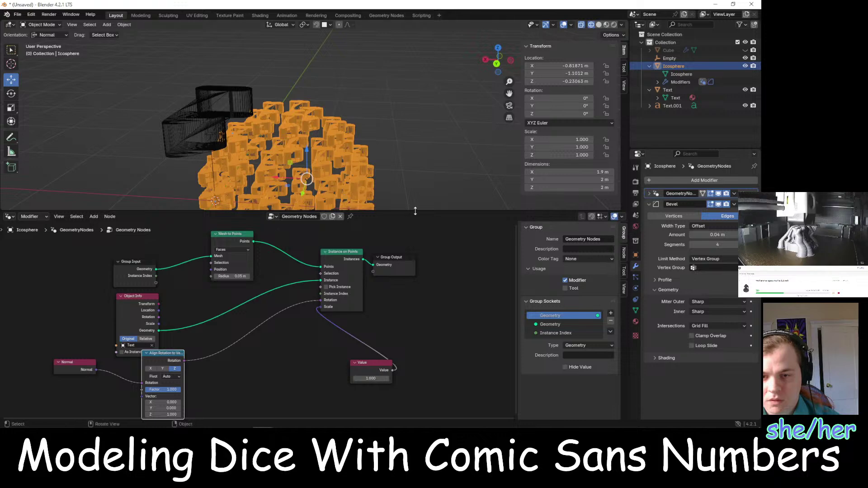
Move the Value node closer to the Align Rotation to Vector node and shift the Object Info node clear of it
scroll(410, 262, up, 2)
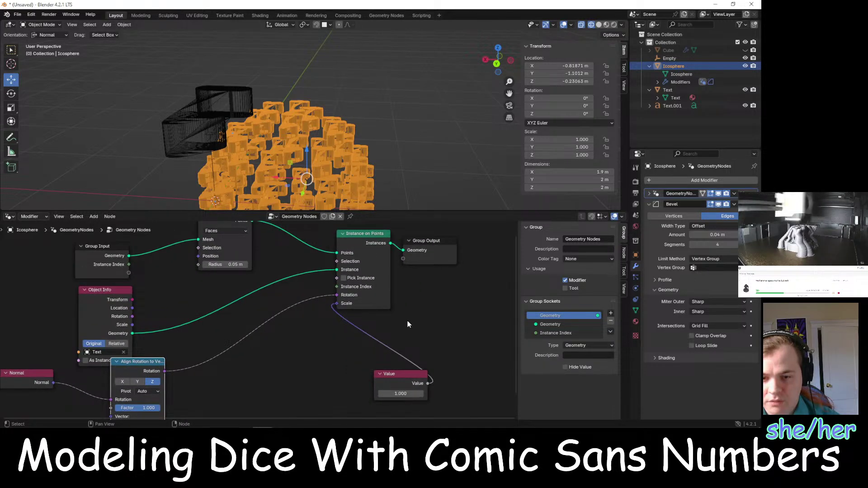
drag(401, 376, 284, 367)
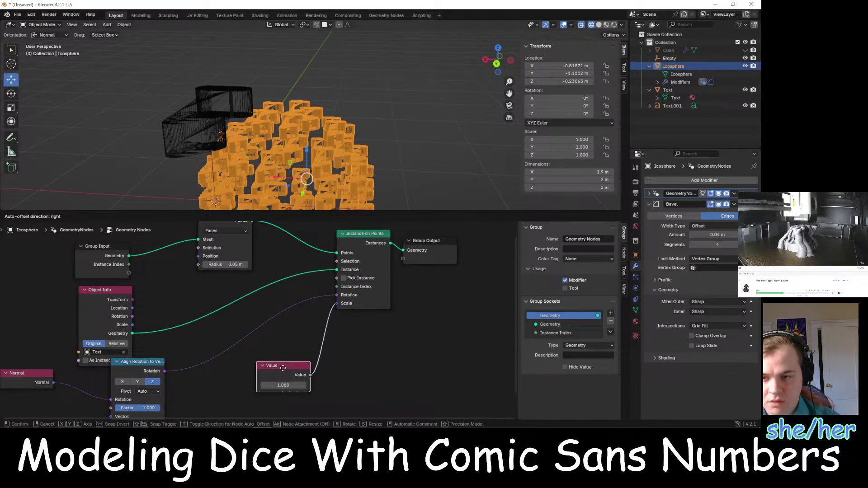
drag(114, 289, 50, 272)
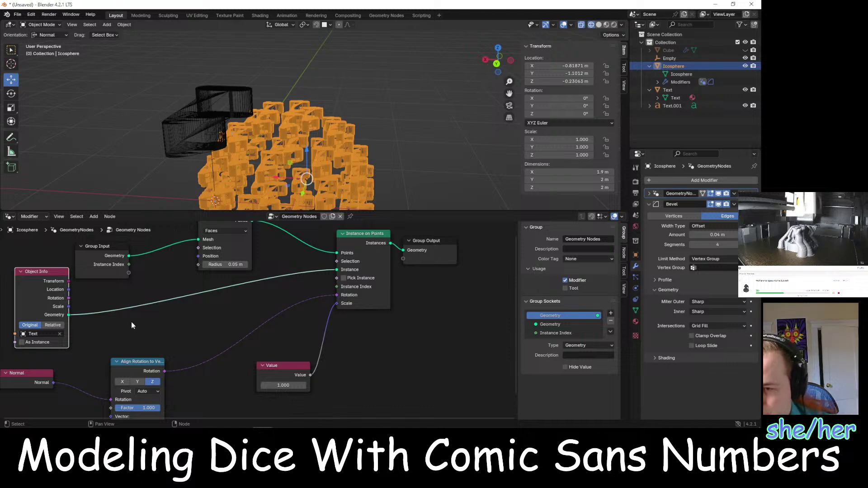
Check the node setup in the browser's tutorial video and move the Normal link from the Align Rotation to Vector node's Rotation input to Vector
key(alt+Tab)
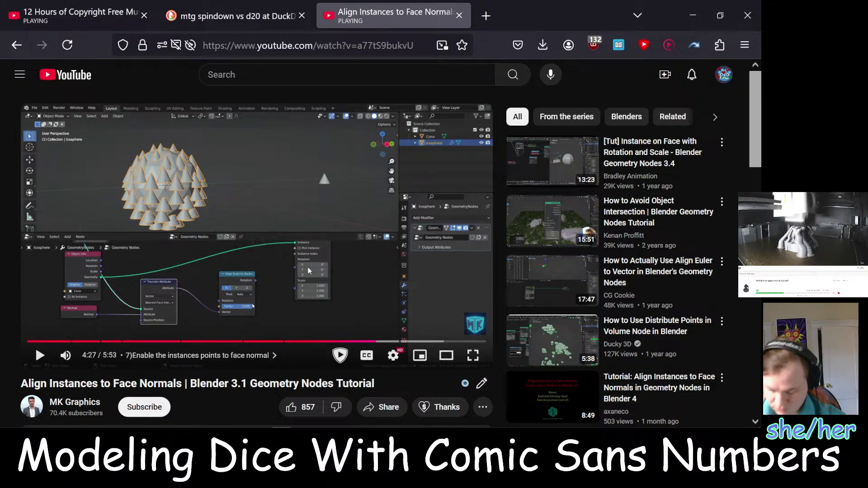
key(alt+Tab)
middle_drag(268, 266, 332, 395)
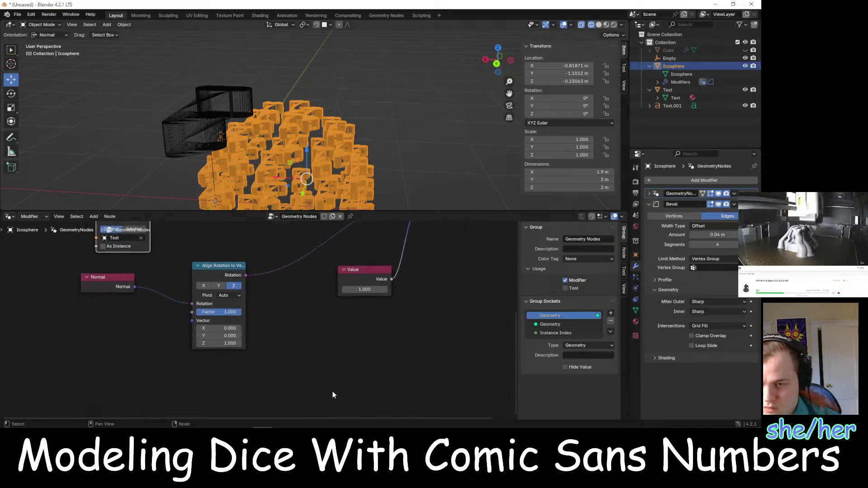
drag(193, 302, 193, 320)
middle_drag(292, 296, 231, 366)
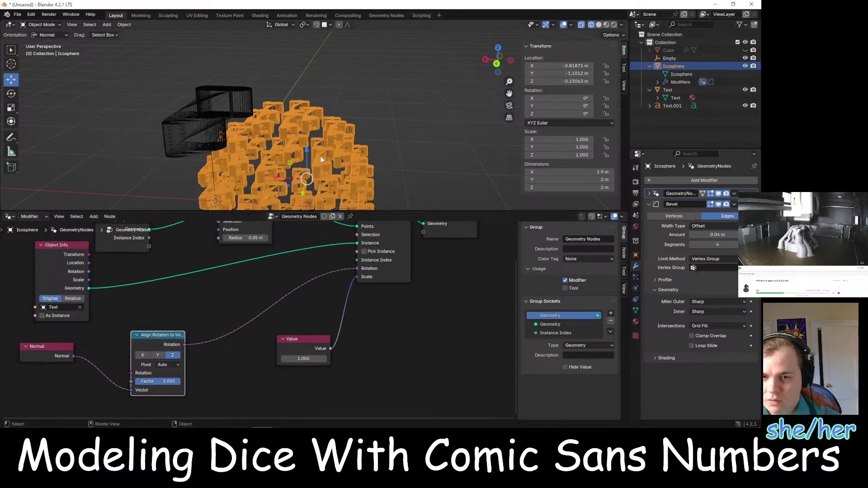
mouse_move(321, 158)
middle_down()
mouse_move(312, 183)
mouse_move(325, 160)
middle_up()
middle_drag(355, 271, 328, 300)
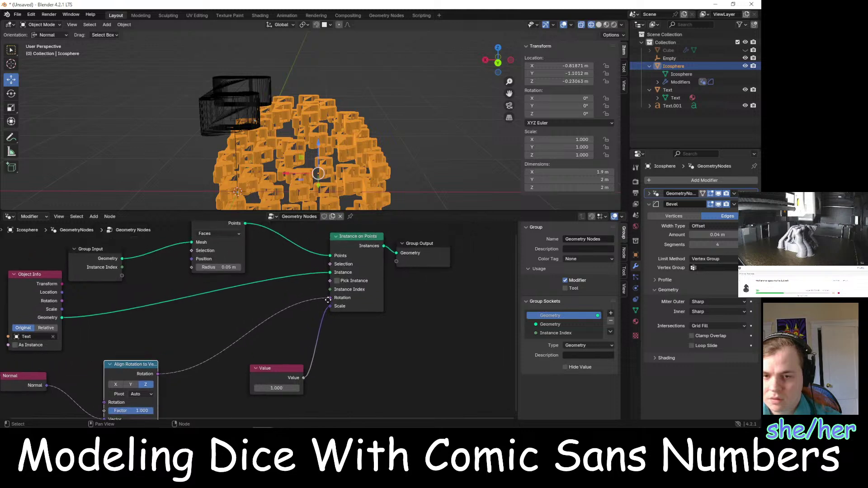
Play a few seconds of the face-normals tutorial in the browser to examine its rotation link, and return to Blender
key(alt+Tab)
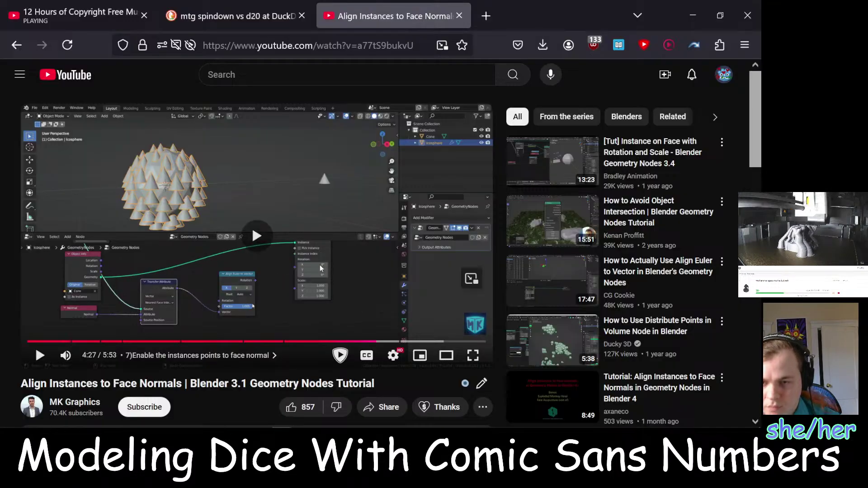
click(319, 267)
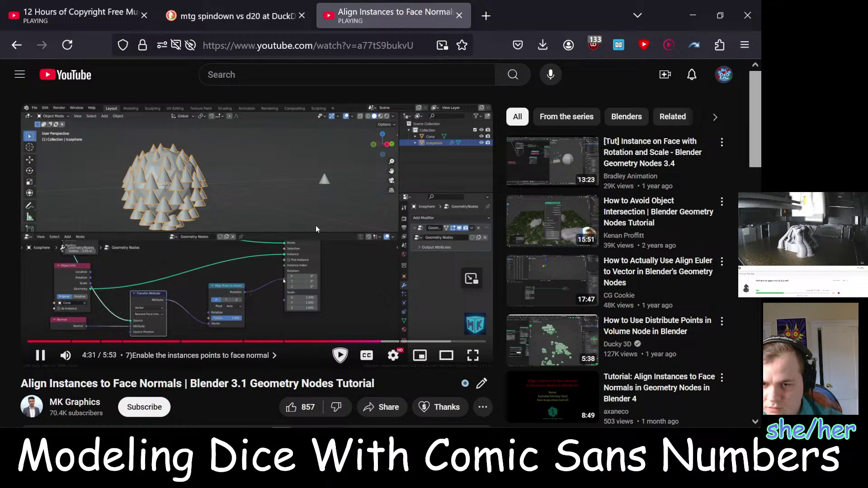
click(316, 227)
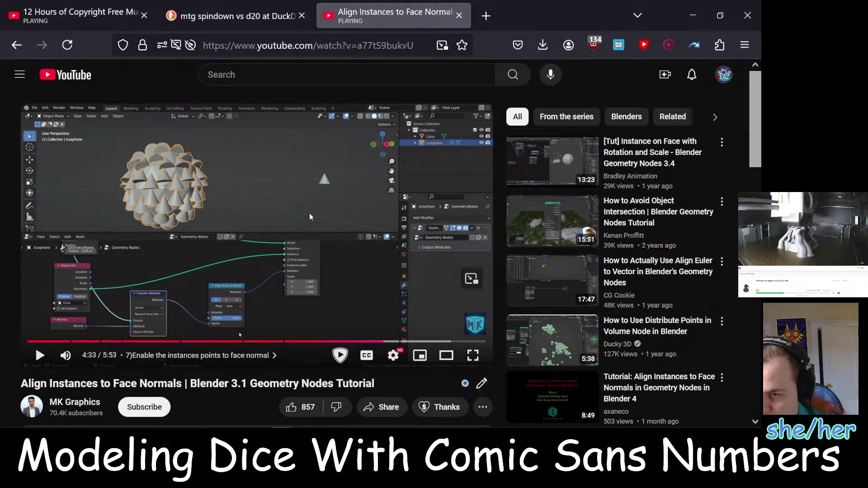
key(alt+Tab)
middle_drag(222, 310, 333, 266)
middle_drag(284, 304, 303, 335)
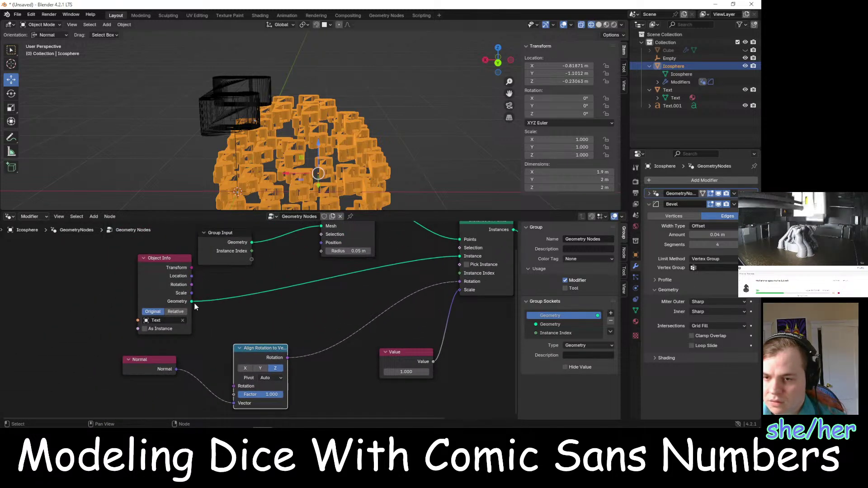
drag(191, 302, 218, 372)
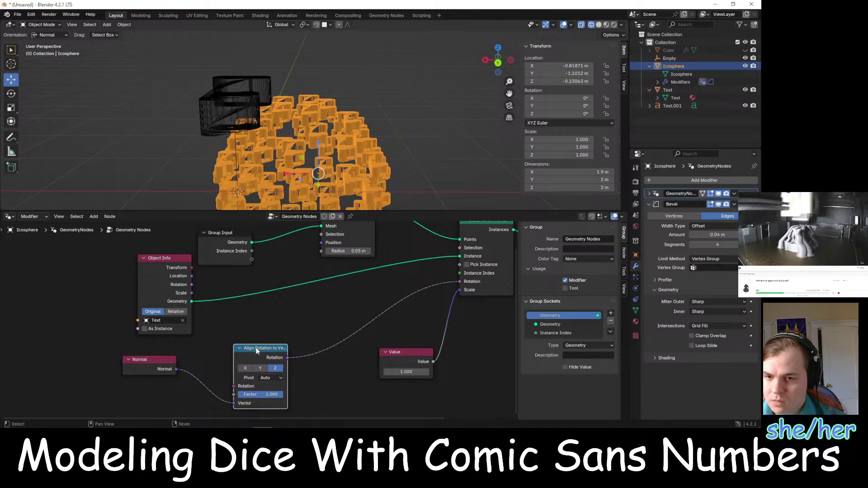
Reposition the Align Rotation to Vector and Normal nodes, and link Object Info's Rotation output to the align node's Rotation input
scroll(256, 350, down, 1)
middle_drag(323, 317, 235, 335)
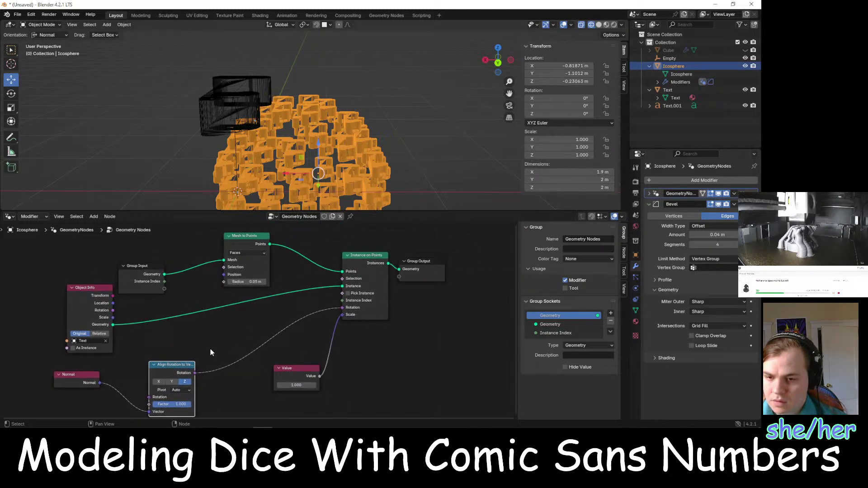
drag(181, 365, 240, 336)
drag(92, 375, 146, 378)
drag(113, 310, 207, 366)
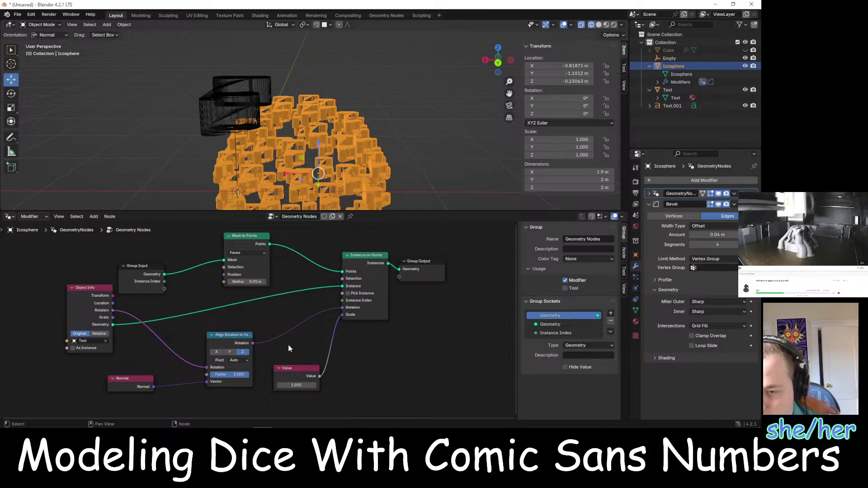
middle_drag(417, 186, 386, 193)
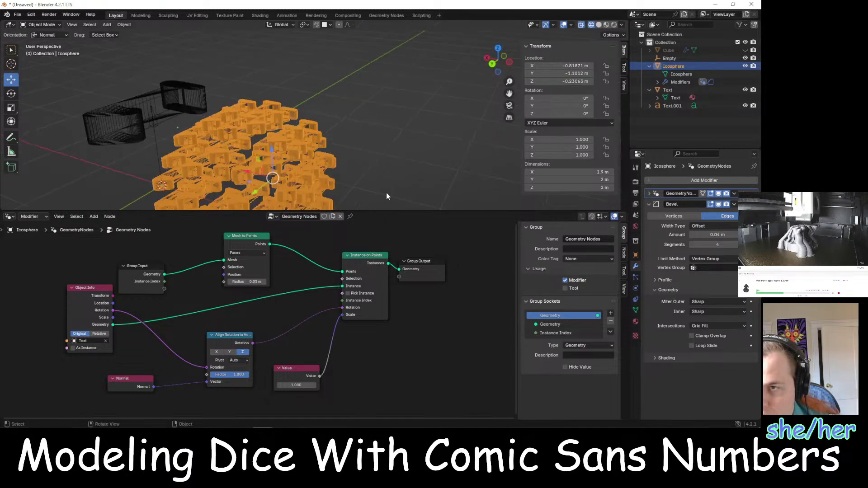
click(51, 26)
click(45, 41)
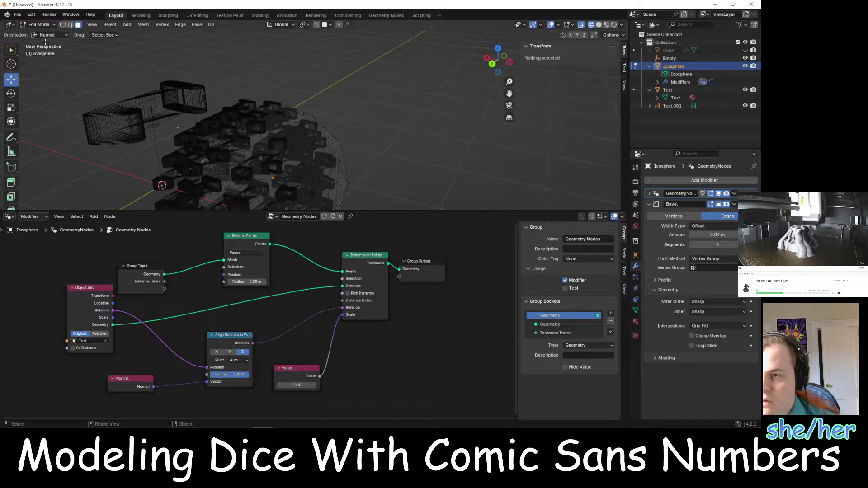
click(45, 26)
click(44, 34)
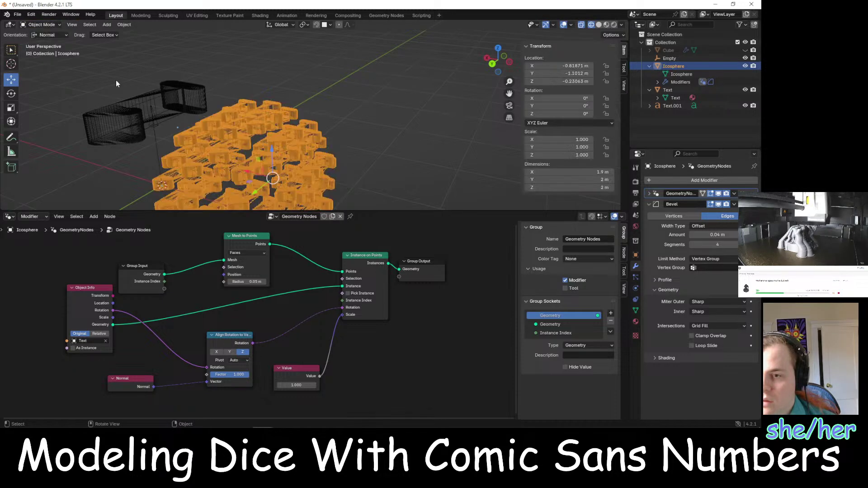
middle_drag(116, 80, 419, 181)
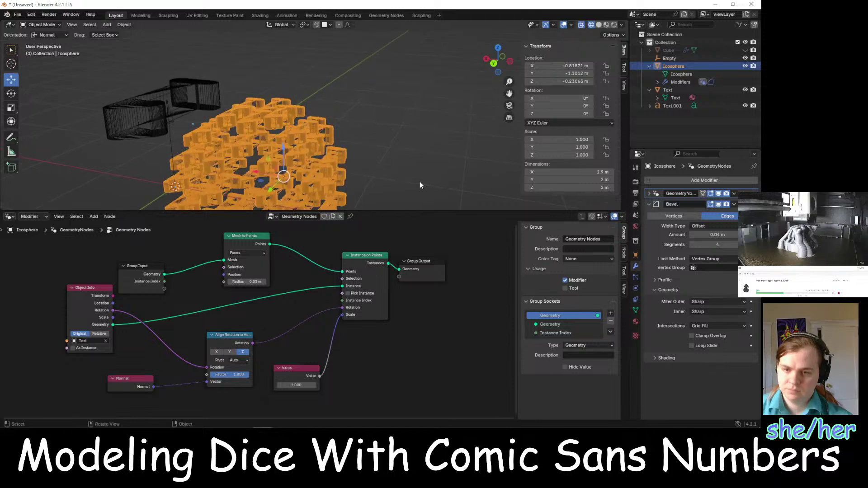
Try the X pivot on the Align Rotation to Vector node, restore it to Auto, and set the alignment axis to X
click(243, 359)
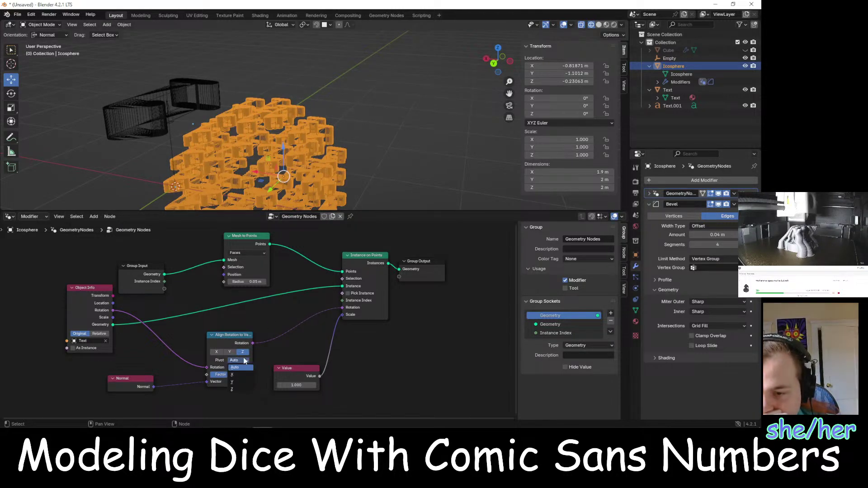
click(243, 373)
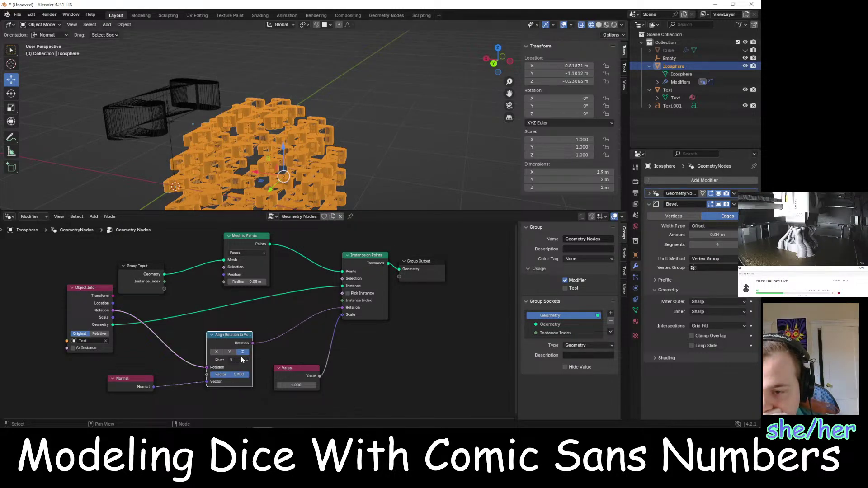
click(240, 360)
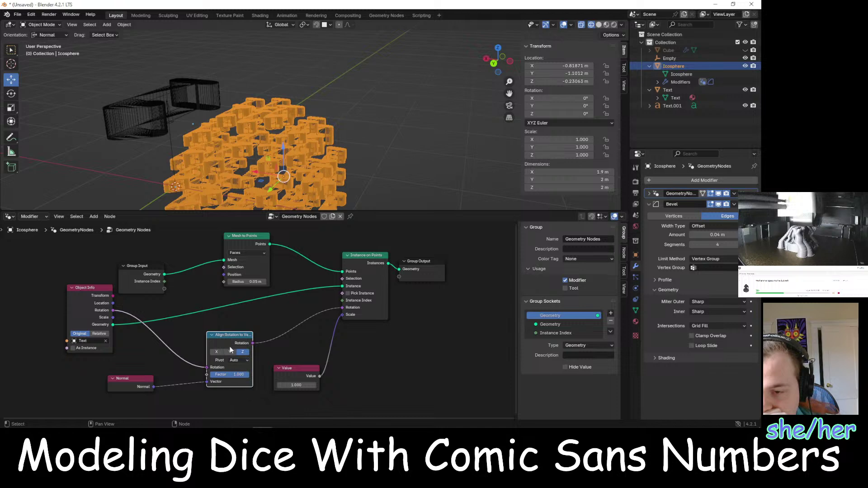
click(217, 352)
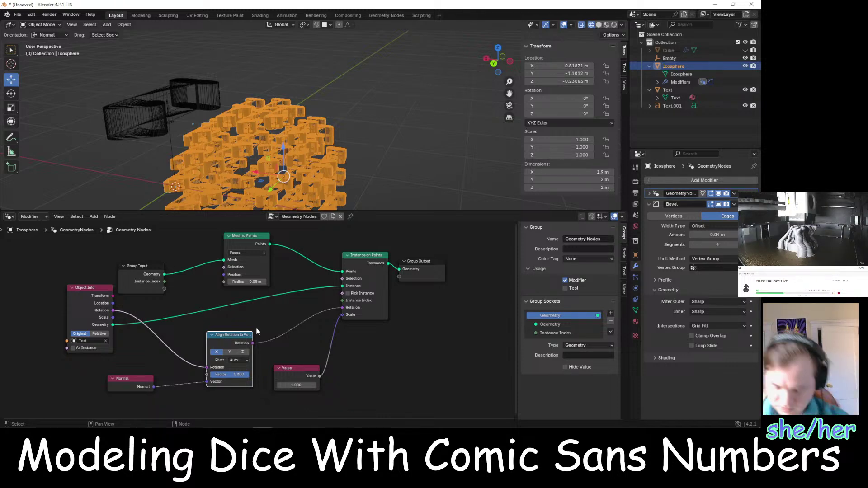
Check the node setup in the browser's tutorial video, and in Blender reposition the Normal node and move Group Output farther from Instance on Points
key(alt+Tab)
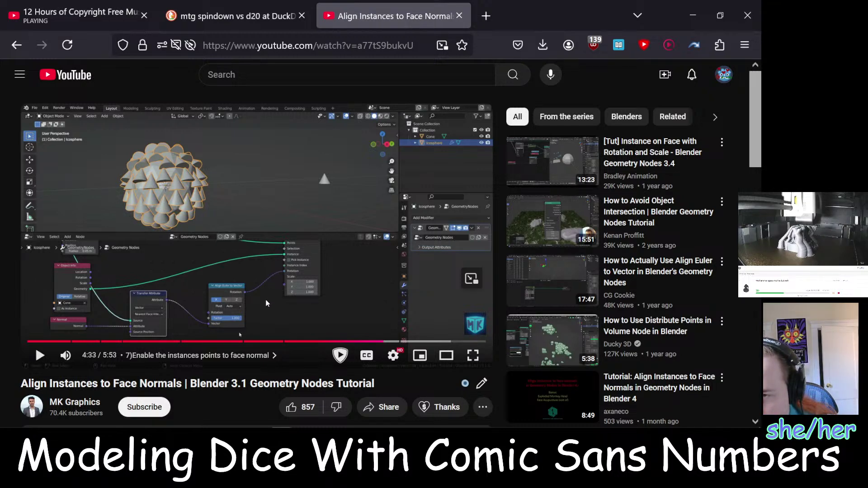
key(alt+Tab)
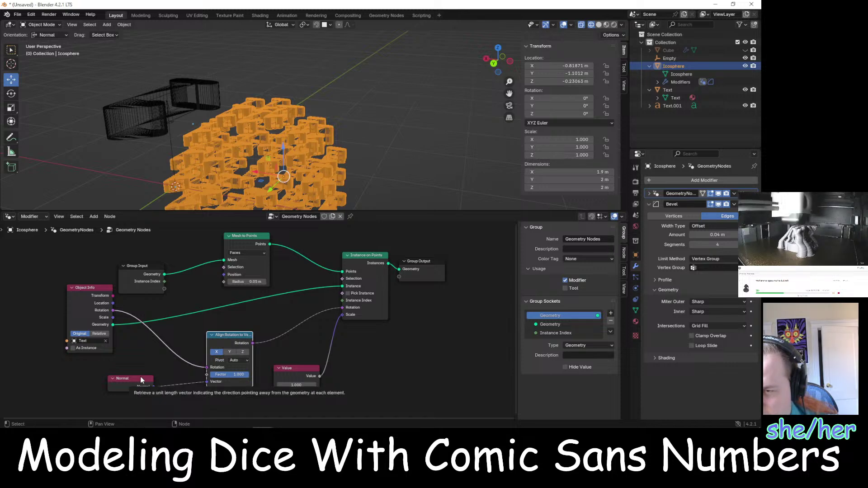
drag(140, 376, 150, 355)
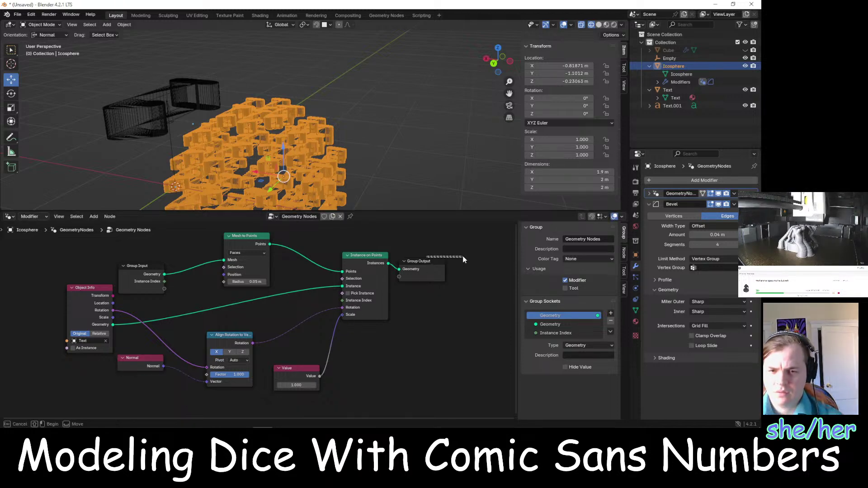
drag(416, 262, 452, 265)
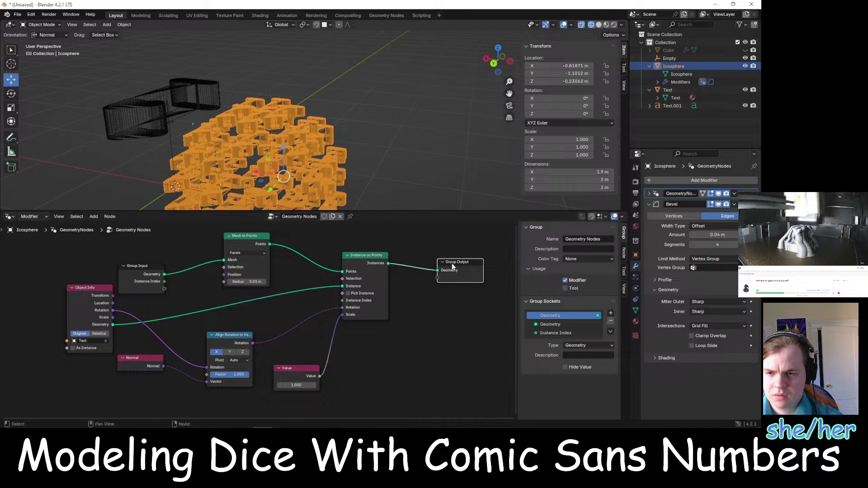
Try the Vertices and Edges modes on the Mesh to Points node and return it to Faces
click(245, 251)
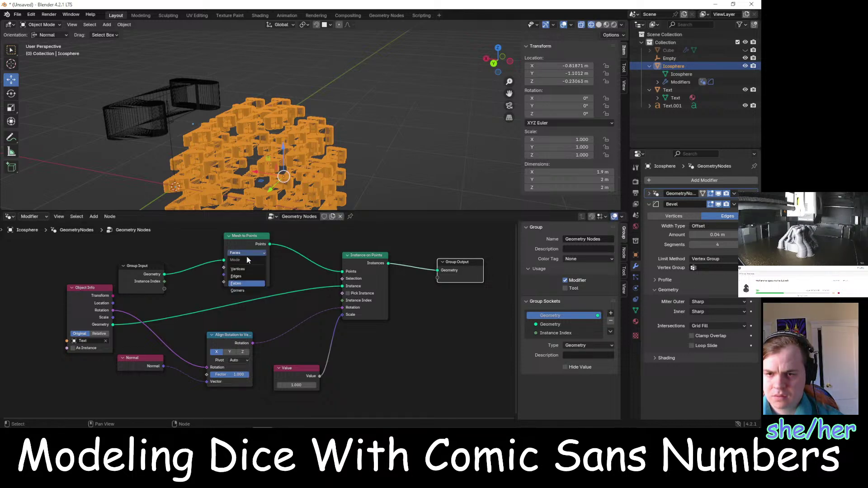
click(250, 273)
click(253, 252)
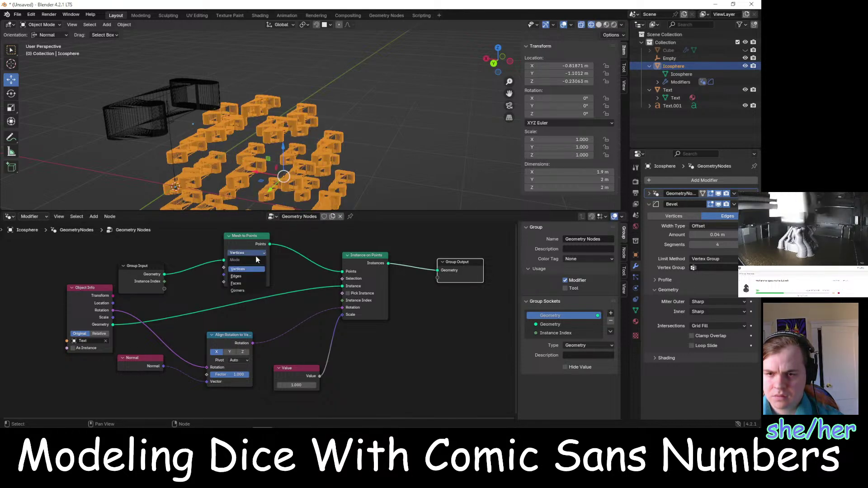
click(256, 273)
click(256, 253)
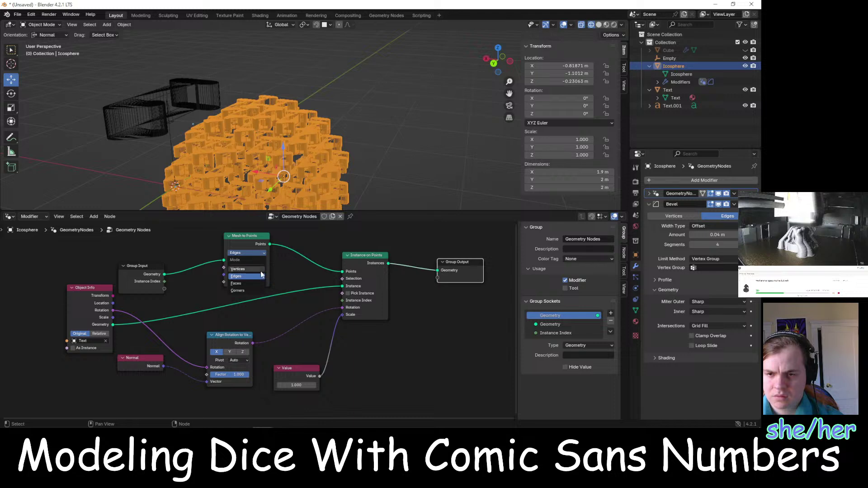
click(254, 282)
mouse_move(401, 149)
middle_down()
mouse_move(383, 116)
mouse_move(395, 120)
mouse_move(401, 148)
middle_up()
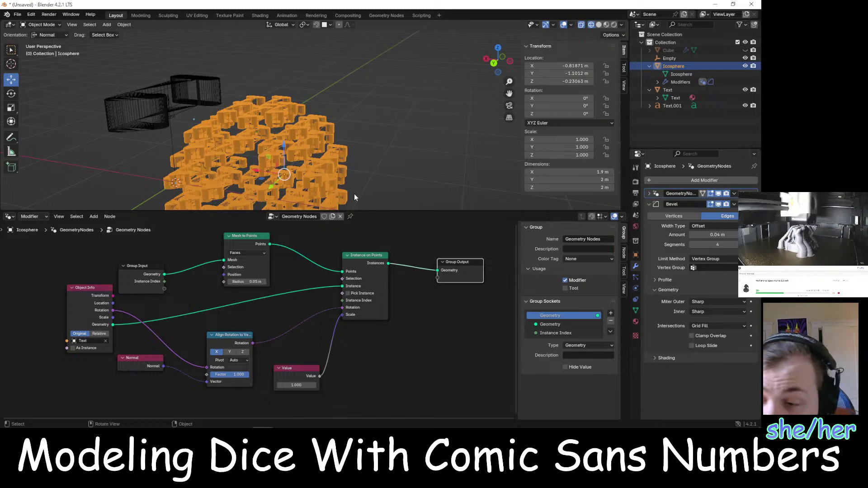
Switch the Object Info node's transform space to Relative and inspect the instances on the icosphere
click(72, 348)
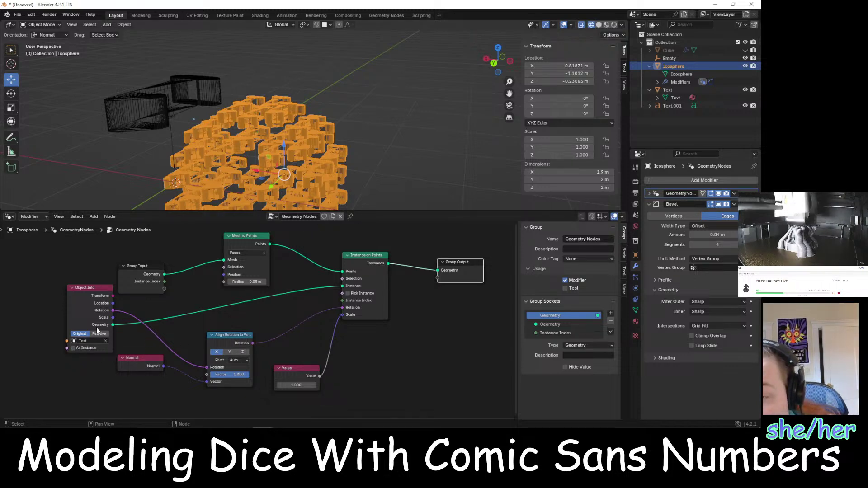
click(100, 333)
scroll(321, 169, down, 5)
middle_drag(321, 170, 393, 134)
scroll(352, 147, up, 4)
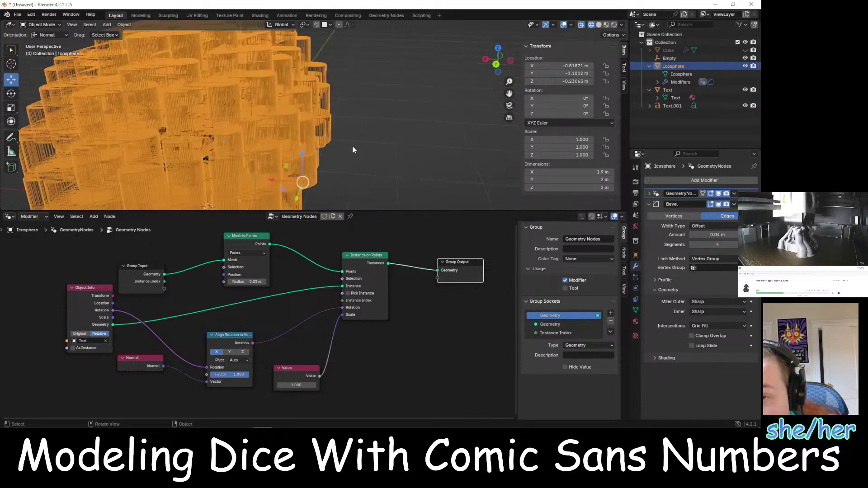
Move the icosphere up along Z to about -0.019 m
drag(301, 154, 387, 137)
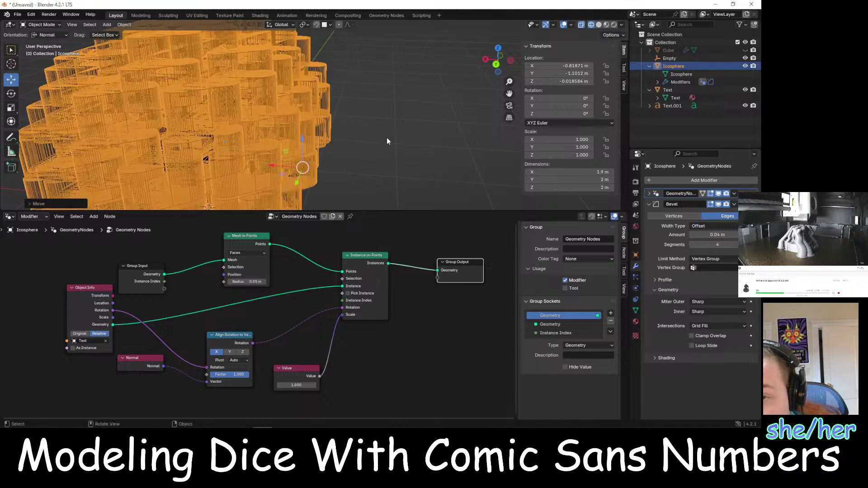
click(385, 138)
key(ctrl+z)
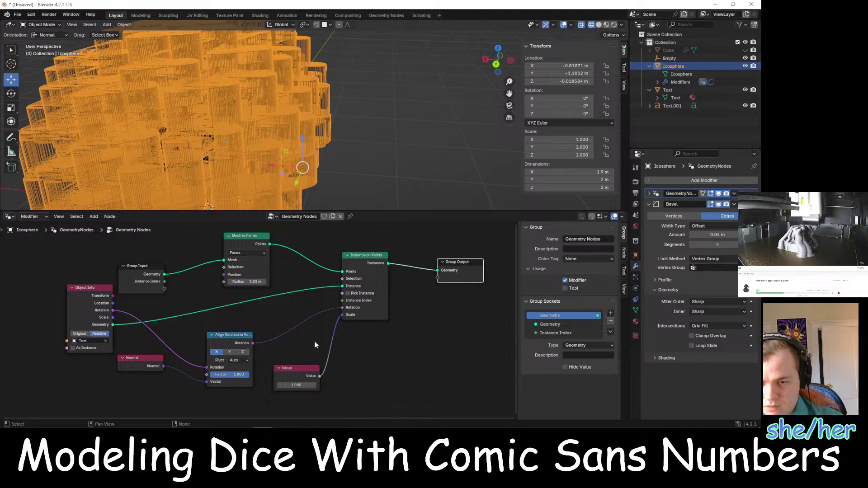
Set the Value node that drives the instance scale to 0.1 and inspect the shrunken text instances
click(293, 384)
key(BackSpace)
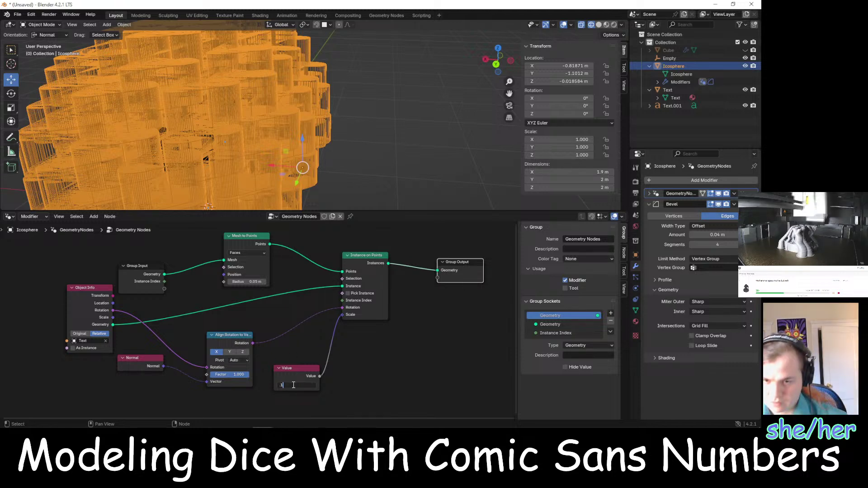
text(.1)
key(Return)
mouse_move(398, 205)
middle_down()
mouse_move(380, 202)
mouse_move(359, 26)
mouse_move(369, 37)
mouse_move(374, 29)
mouse_move(392, 210)
middle_up()
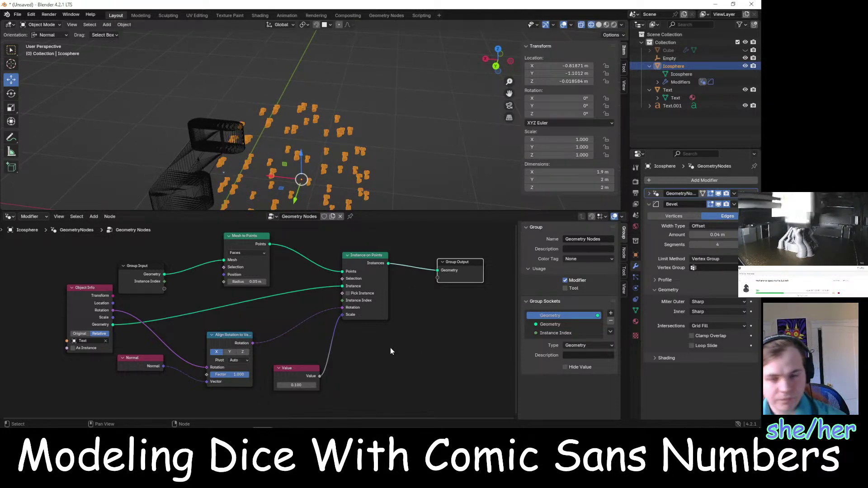
mouse_move(409, 181)
middle_down()
mouse_move(433, 152)
mouse_move(449, 148)
mouse_move(423, 184)
middle_up()
scroll(293, 332, down, 3)
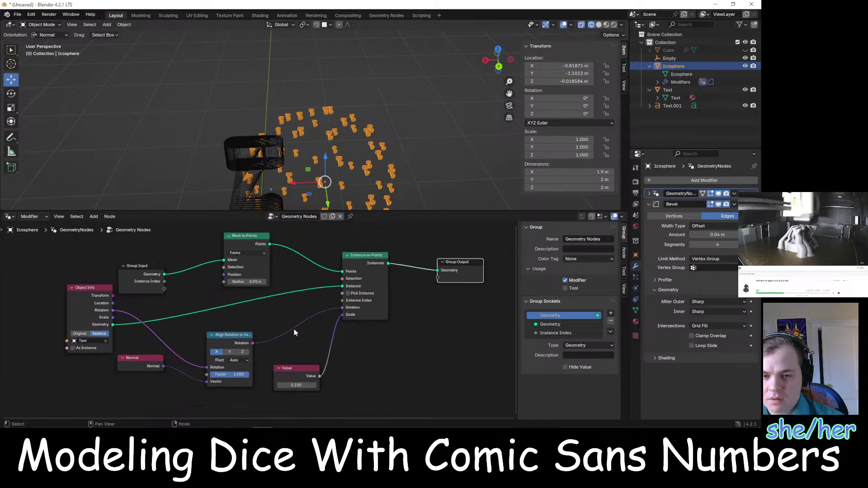
Read the pinned comment under the browser's tutorial video, and in Blender delete the Align Rotation to Vector node
key(alt+Tab)
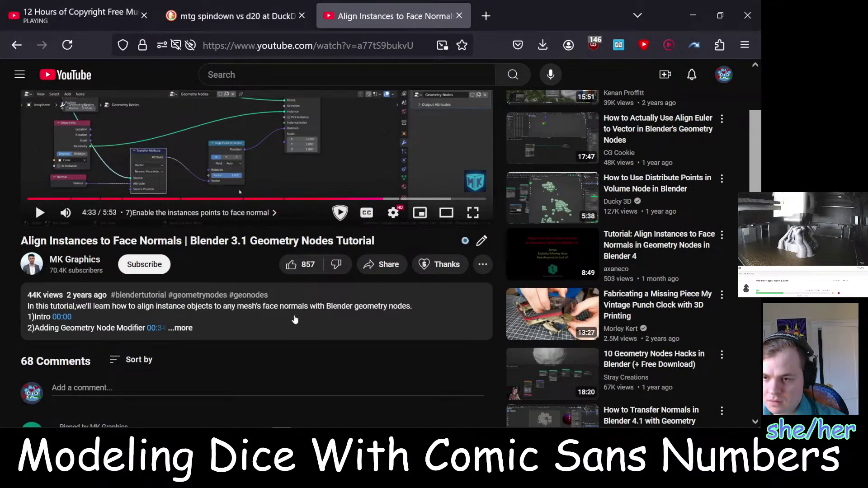
scroll(295, 321, down, 2)
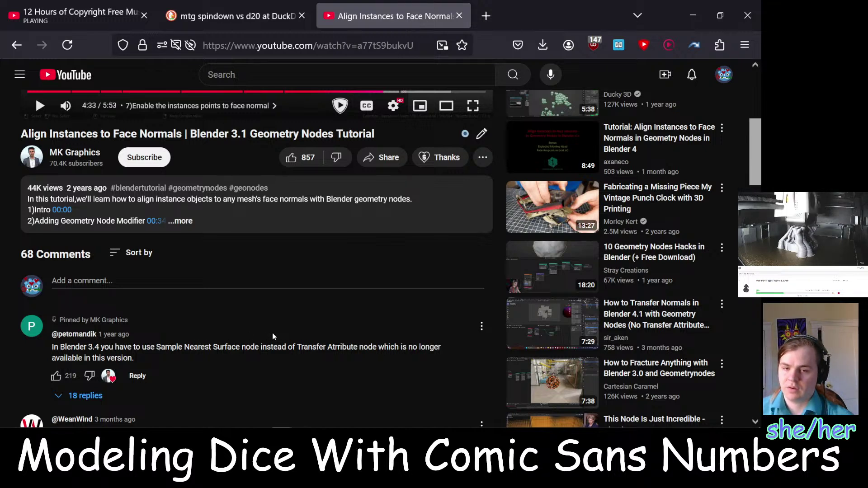
key(alt+Tab)
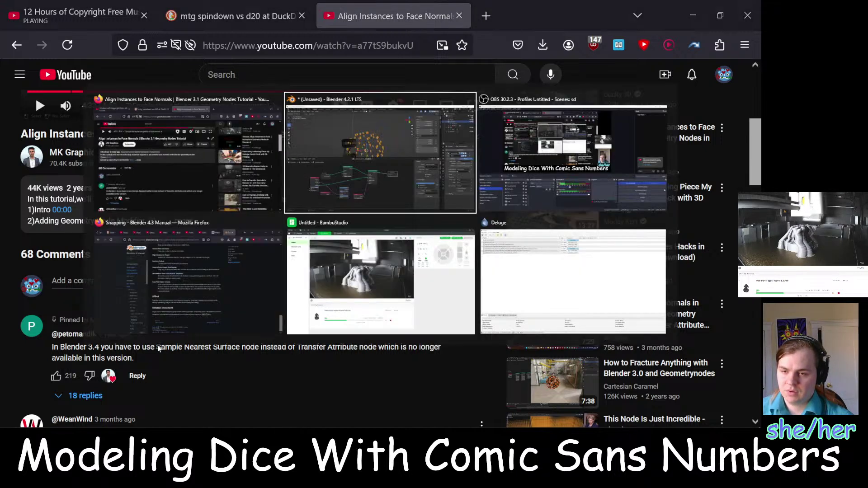
key(alt+Tab)
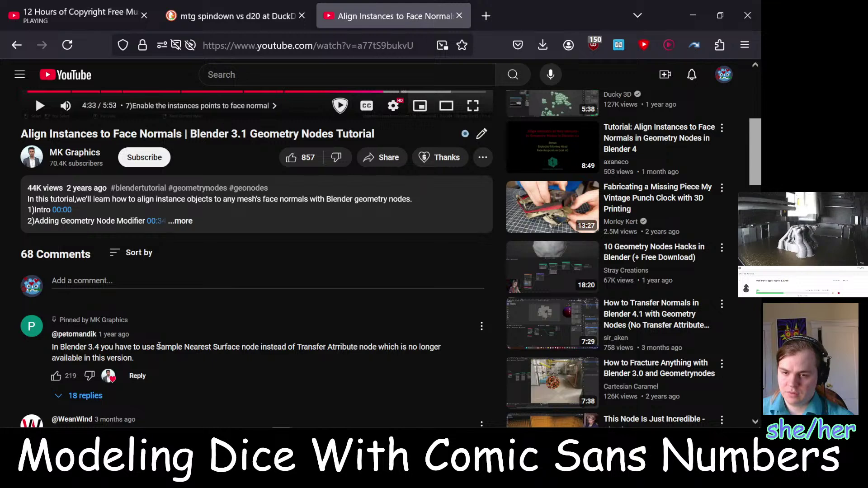
key(alt+Tab)
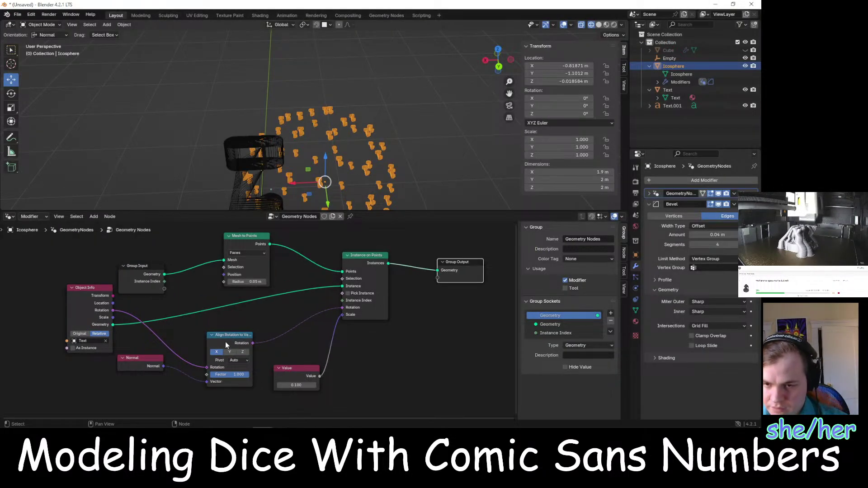
click(226, 341)
key(x)
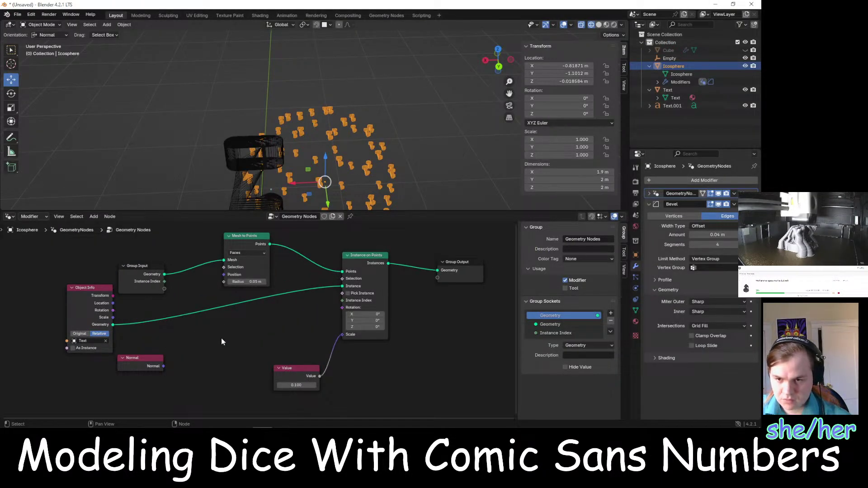
Add a Sample Nearest node in the space between the Object Info and Instance on Points nodes
right_click(221, 338)
mouse_move(221, 337)
mouse_move(323, 216)
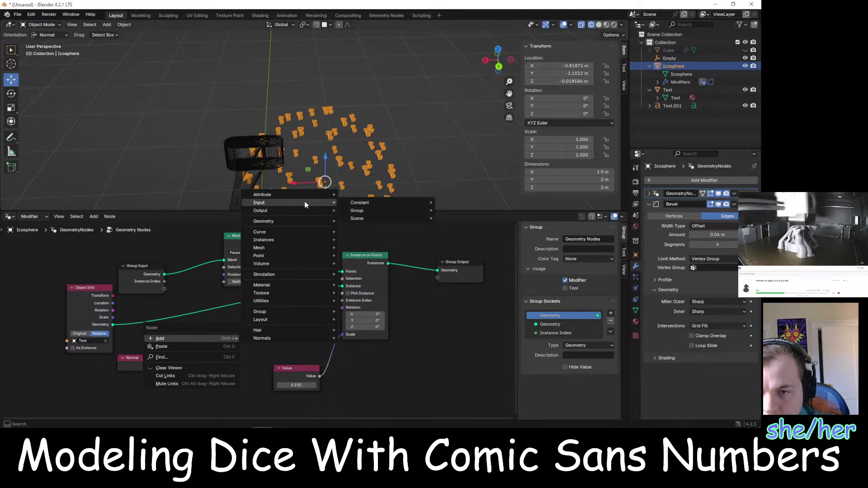
mouse_move(305, 203)
mouse_move(356, 219)
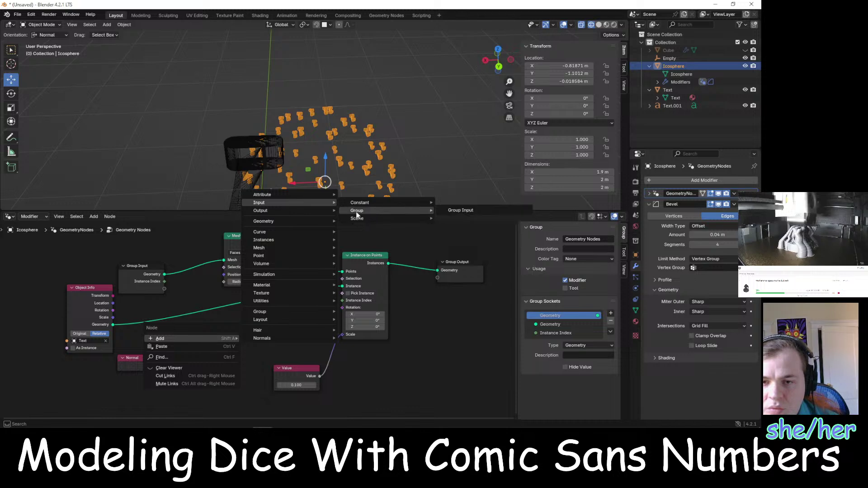
mouse_move(427, 224)
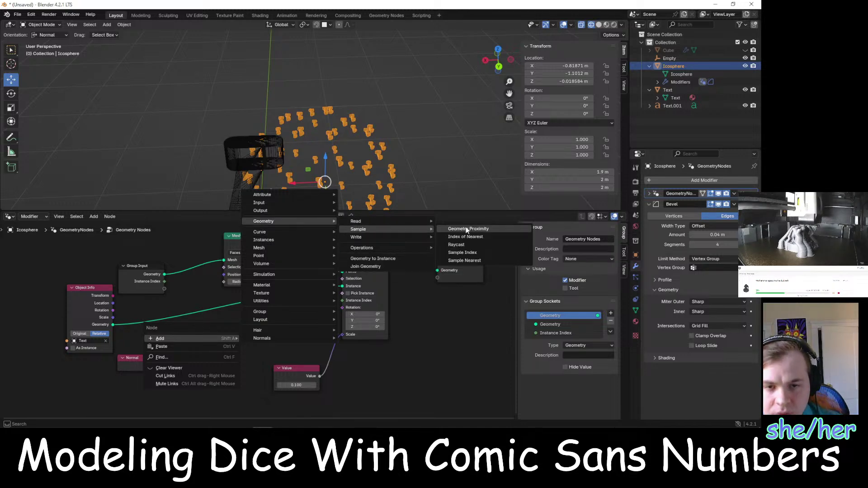
click(470, 259)
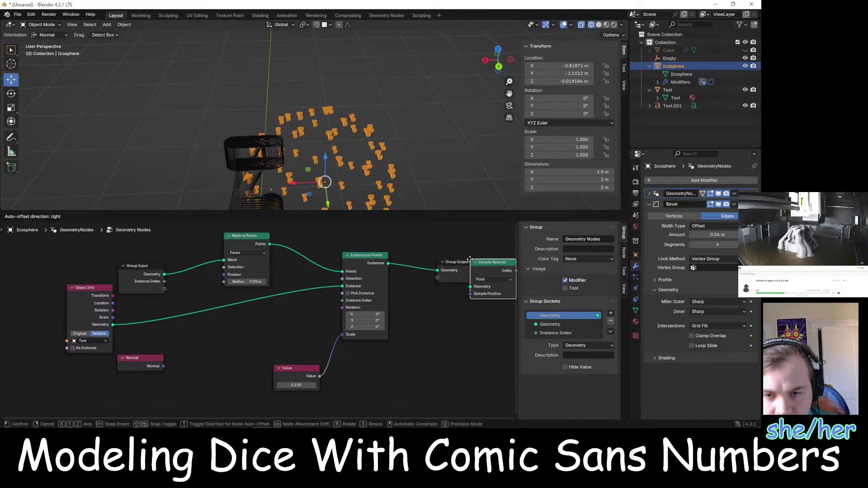
click(198, 320)
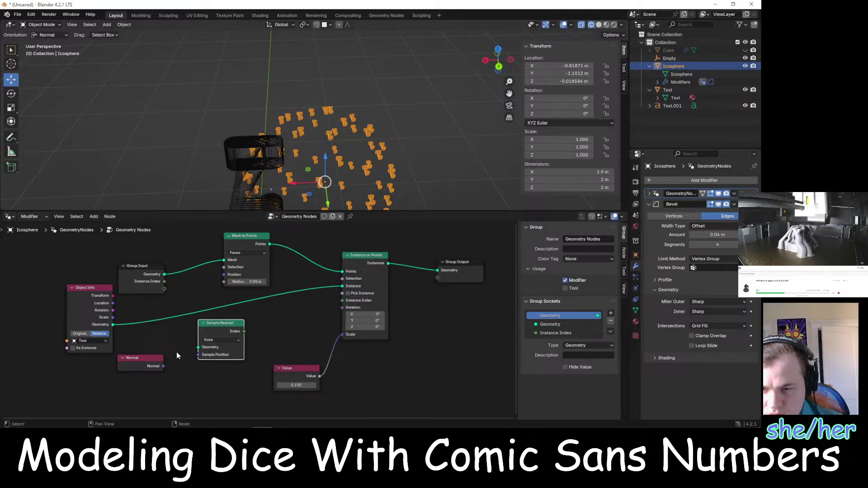
Set Sample Nearest's domain to Face, linking Object Info's Geometry to its Geometry input and Normal to Sample Position
scroll(176, 352, up, 2)
middle_drag(315, 310, 416, 279)
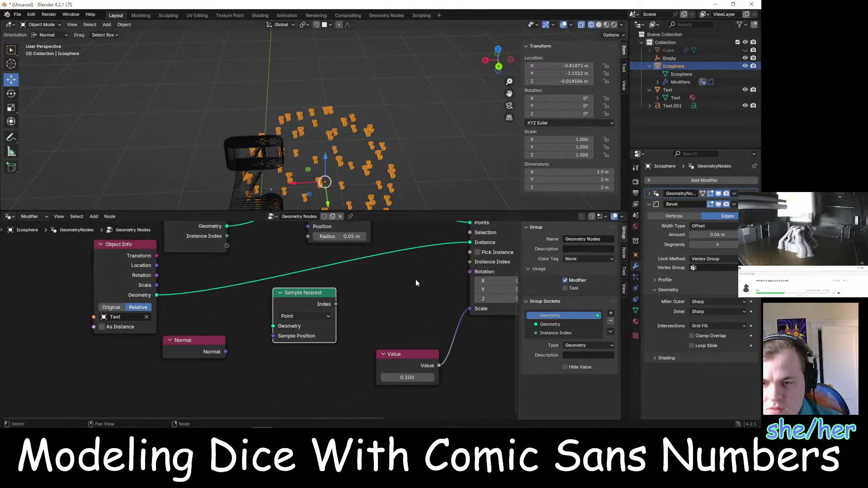
click(308, 316)
click(308, 317)
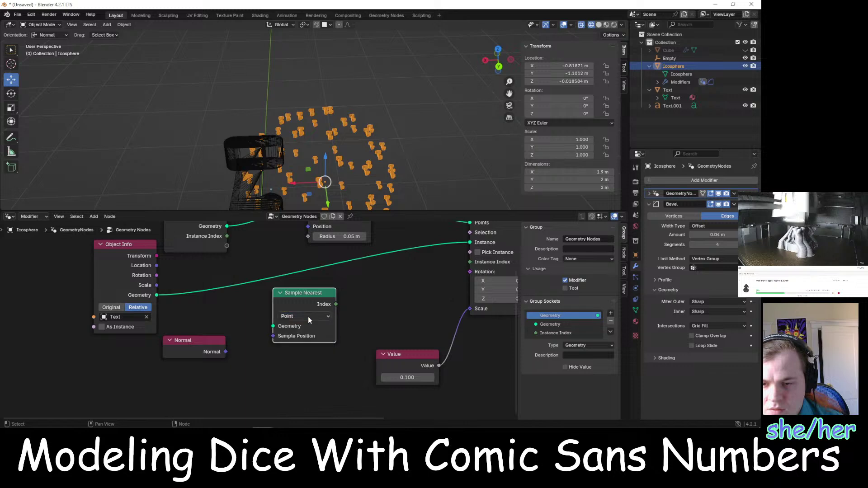
drag(156, 296, 273, 326)
click(296, 316)
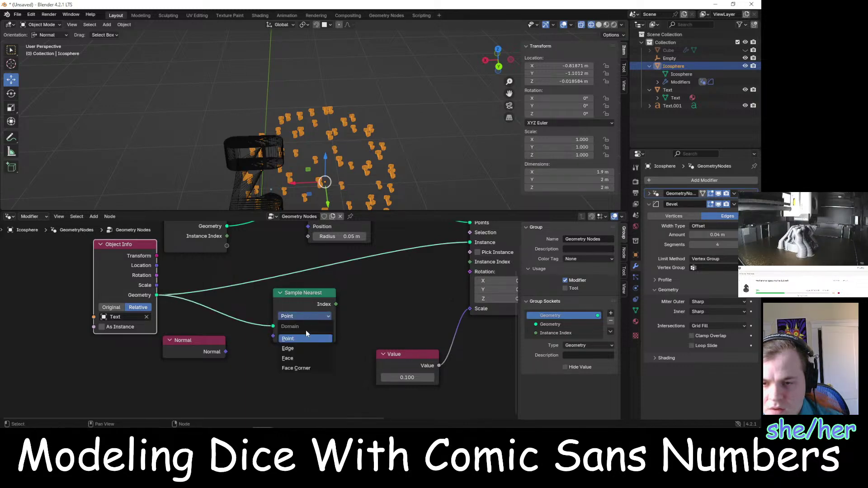
click(300, 357)
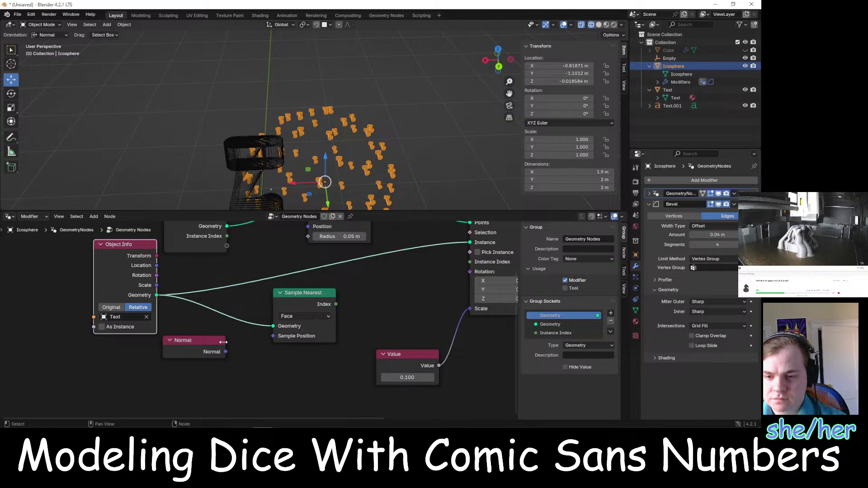
drag(225, 351, 274, 335)
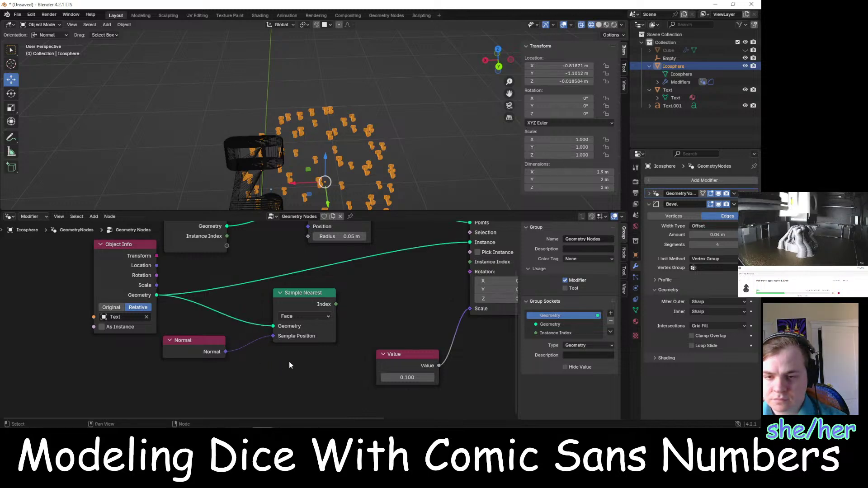
Link Sample Nearest's Index to the Instance Index of Instance on Points, and delete the Sample Nearest node
scroll(289, 361, down, 2)
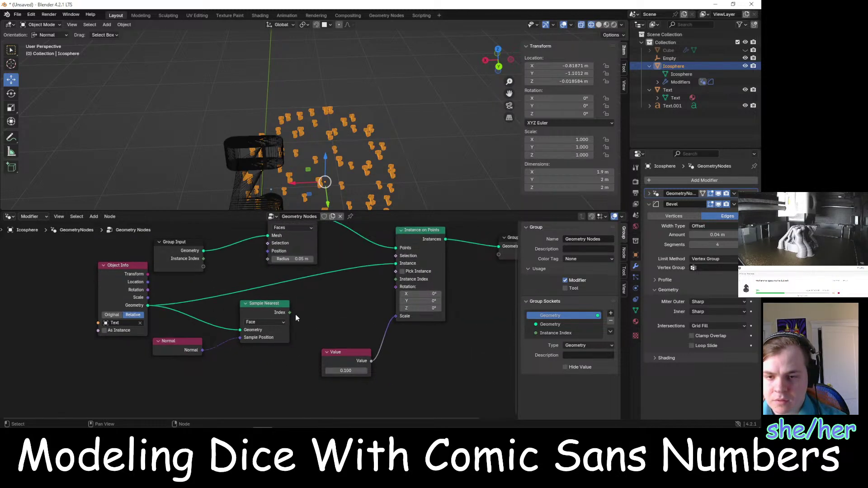
drag(289, 312, 395, 279)
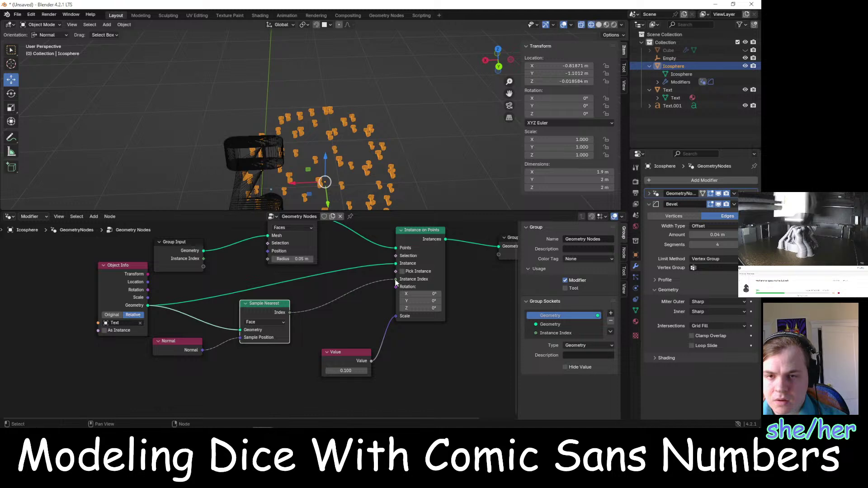
key(x)
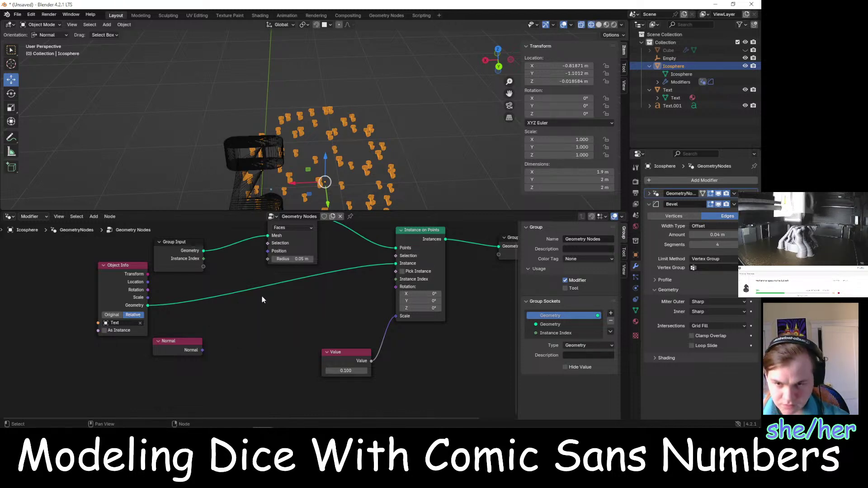
Add a Sample Nearest Surface node in the space between the Normal and Value nodes
right_click(270, 313)
mouse_move(270, 313)
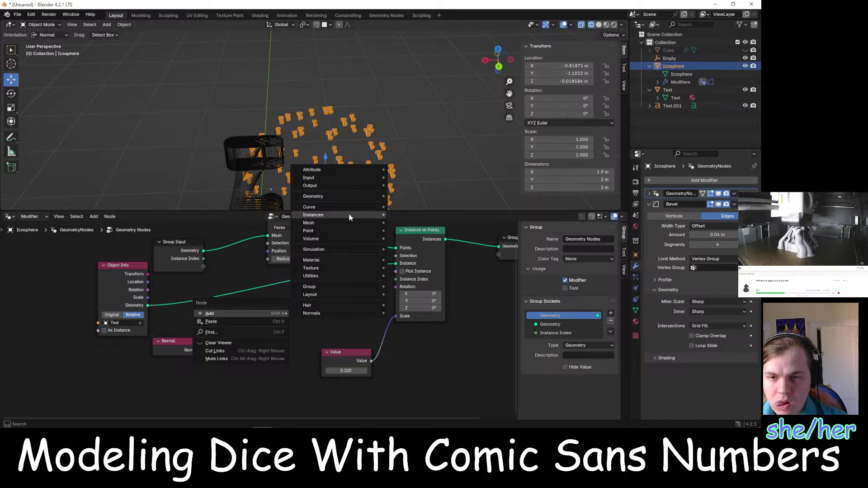
mouse_move(374, 198)
mouse_move(431, 208)
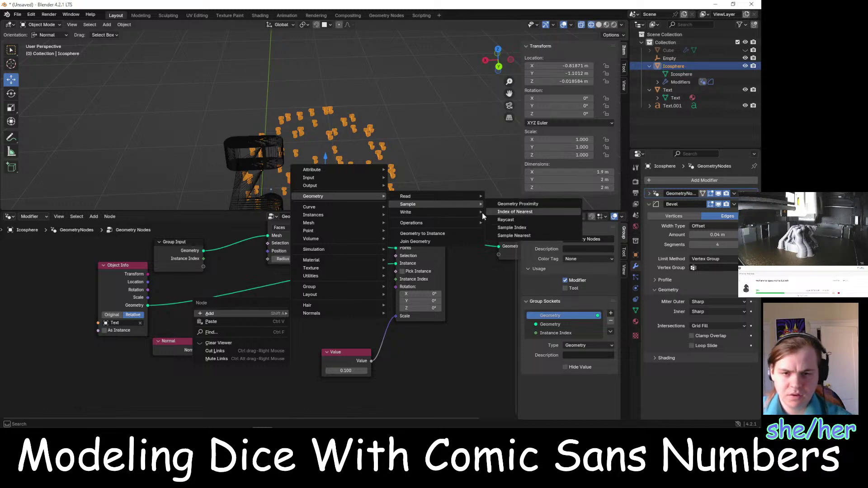
mouse_move(463, 224)
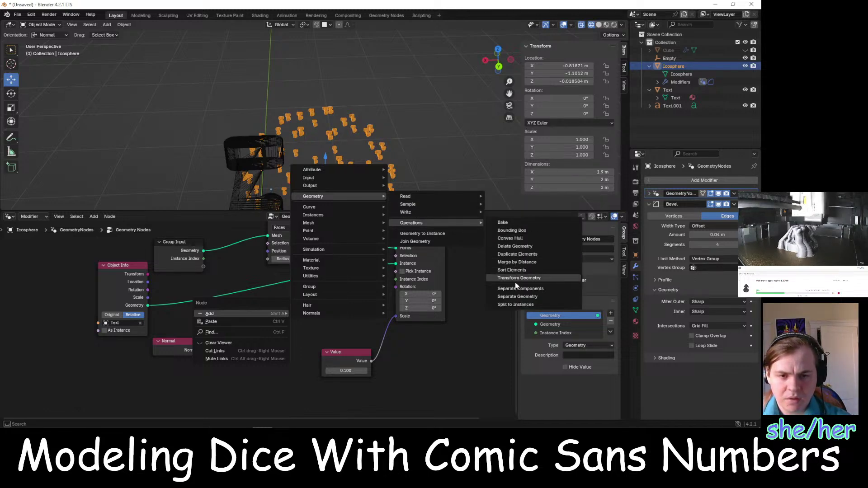
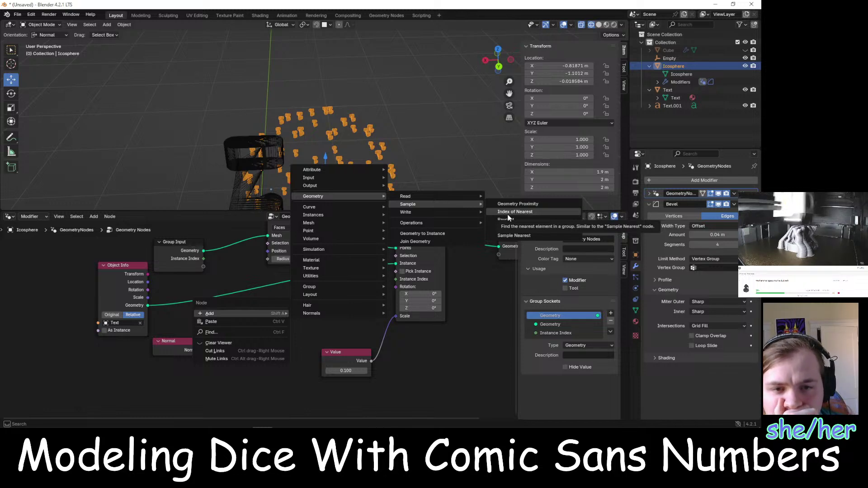
mouse_move(362, 211)
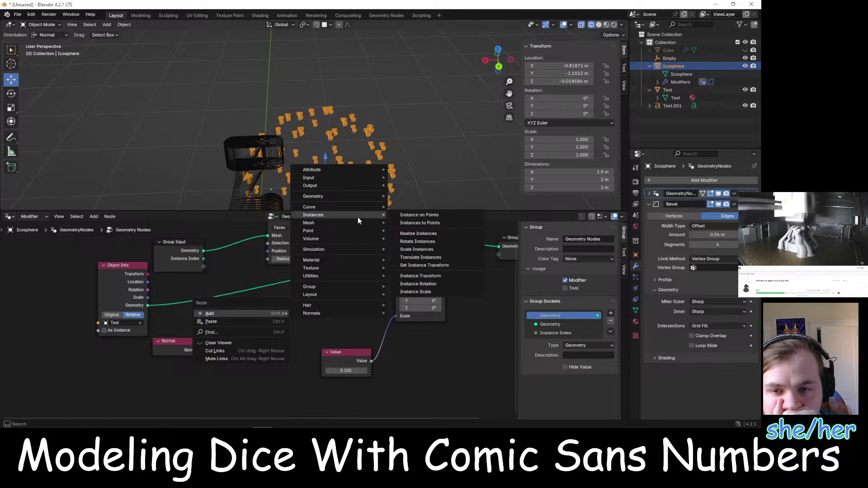
mouse_move(422, 231)
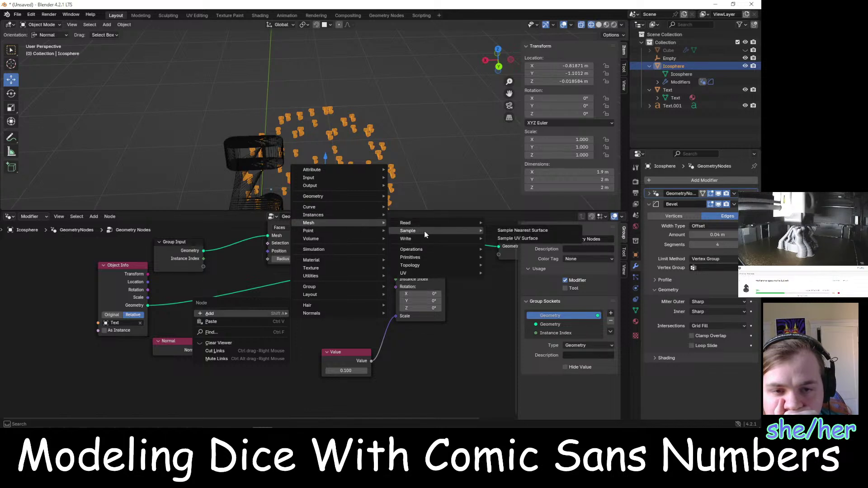
click(511, 231)
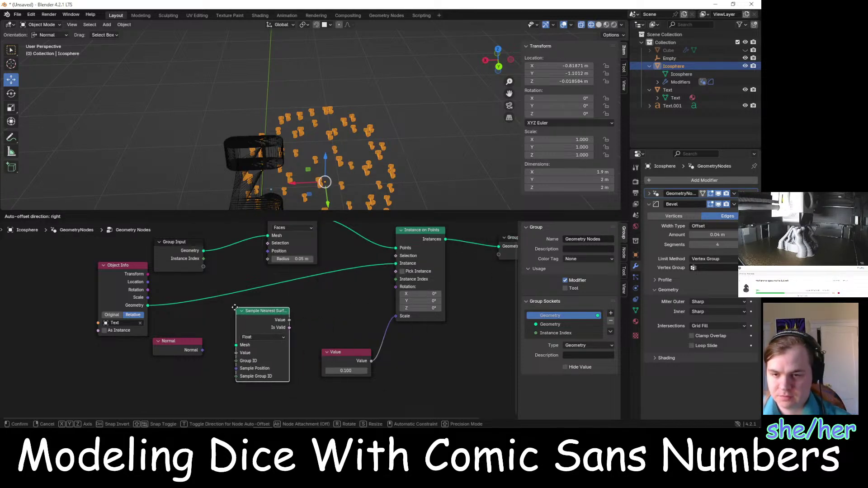
click(232, 312)
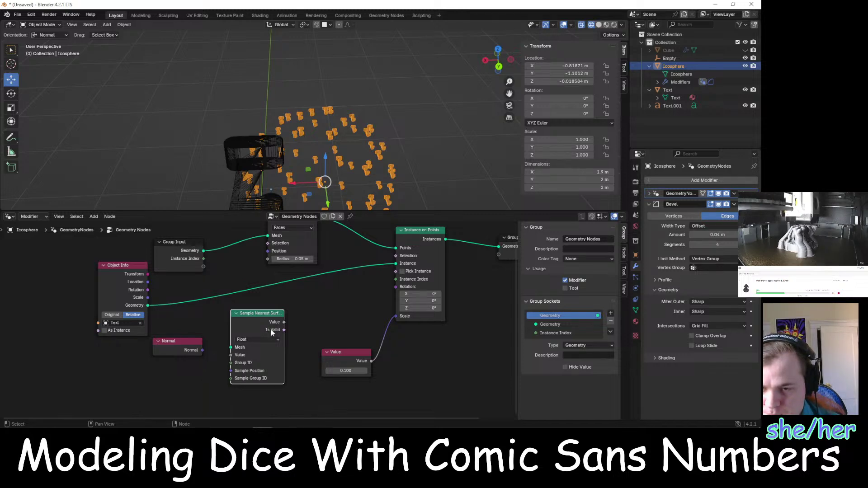
Link Object Info's Geometry to Sample Nearest Surface's Mesh, and its Value output to the Rotation of Instance on Points
click(147, 306)
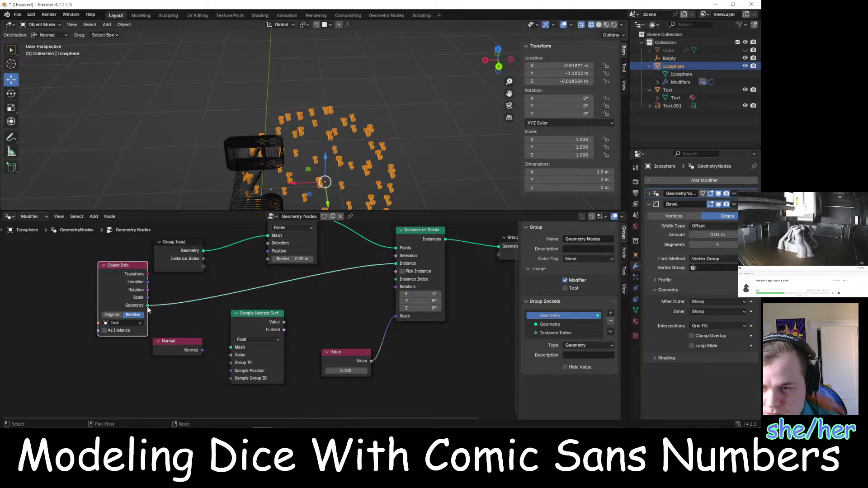
drag(148, 306, 231, 347)
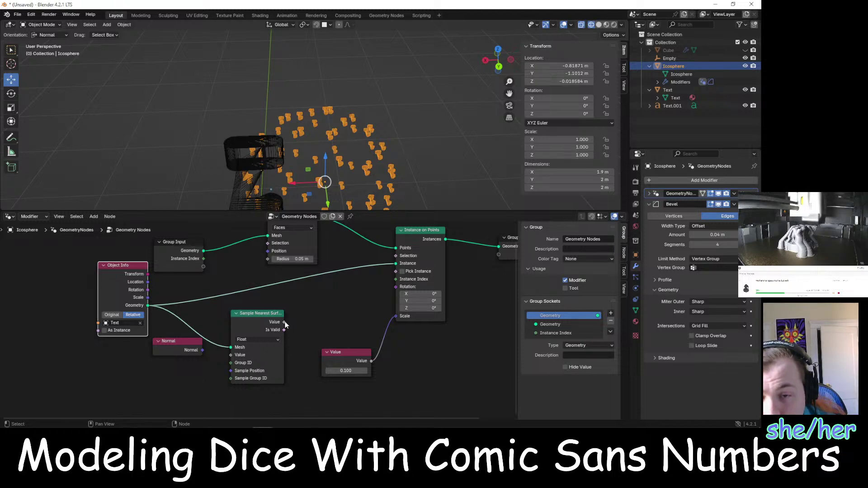
drag(284, 322, 394, 287)
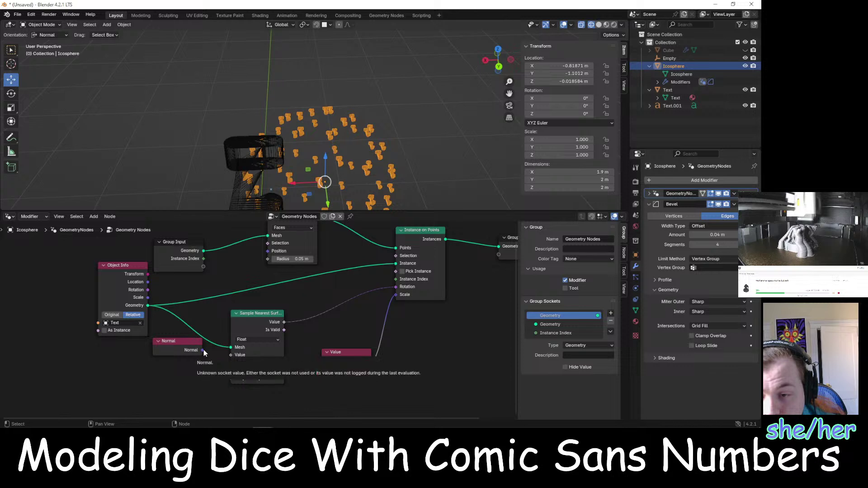
Set Sample Nearest Surface's data type to Vector and link the Normal node to its Sample Position input
drag(202, 349, 209, 355)
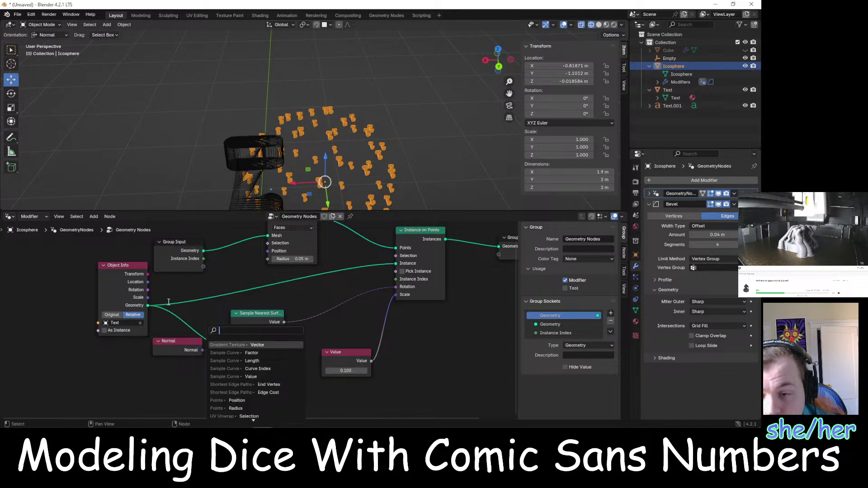
key(Escape)
click(261, 339)
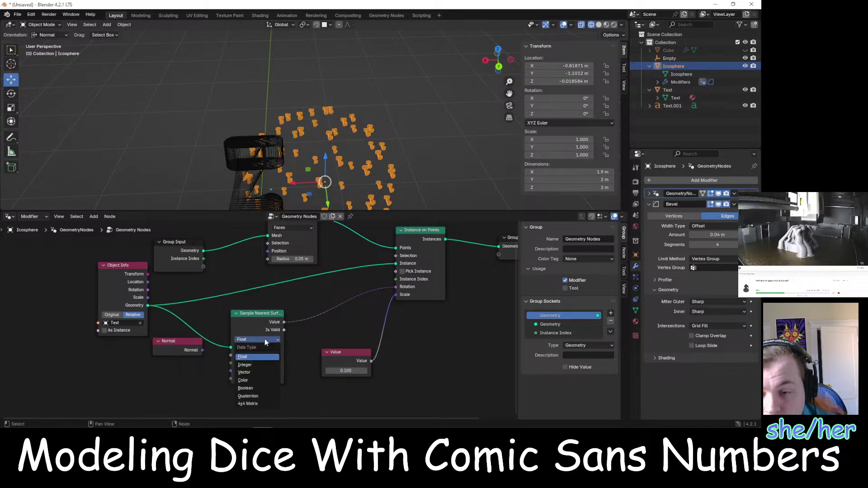
click(255, 373)
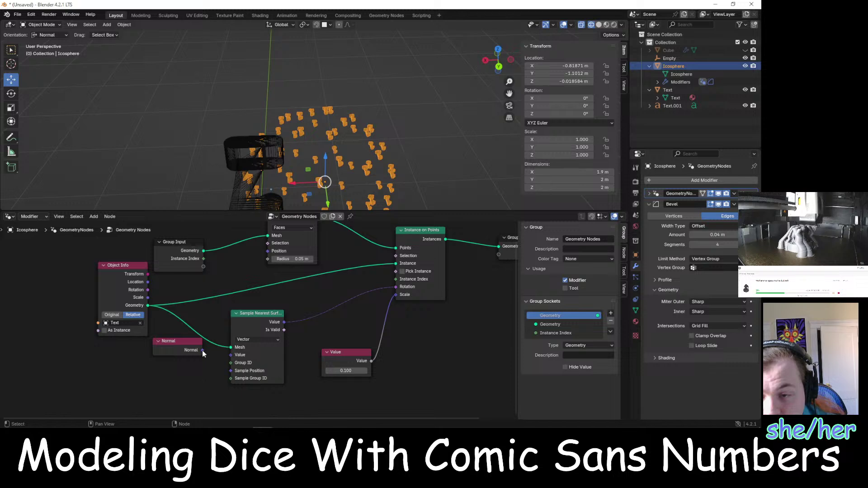
drag(202, 351, 230, 371)
scroll(306, 334, up, 1)
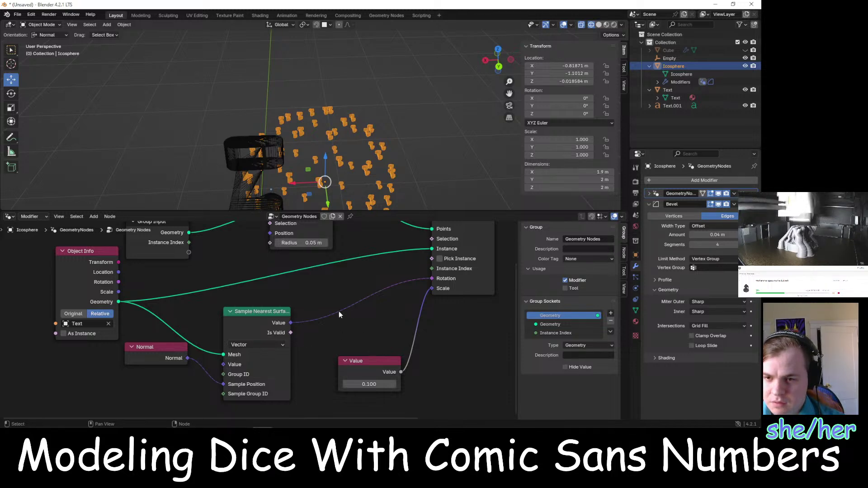
scroll(338, 311, down, 1)
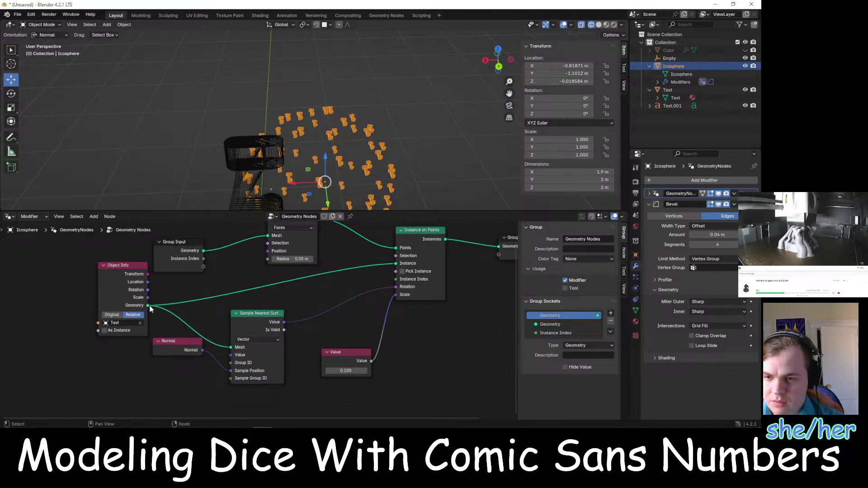
Try feeding Group Input's Geometry into Sample Nearest Surface's Mesh instead of Object Info, and detach that link
drag(148, 305, 174, 314)
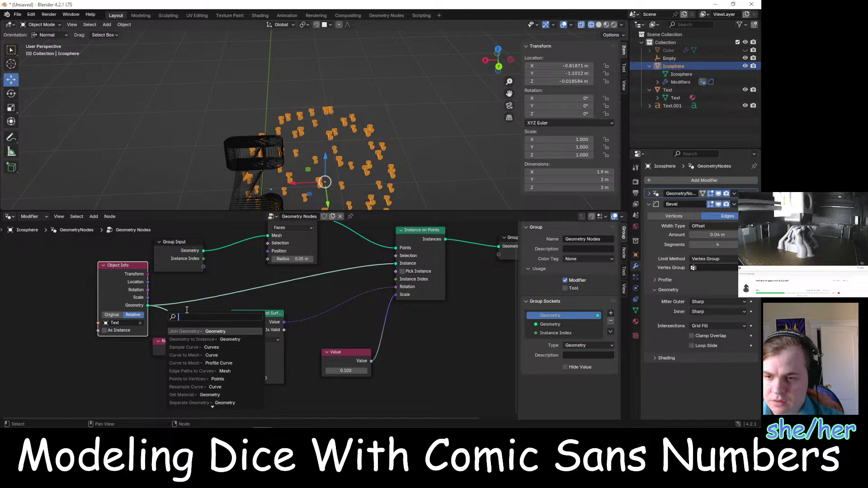
key(Escape)
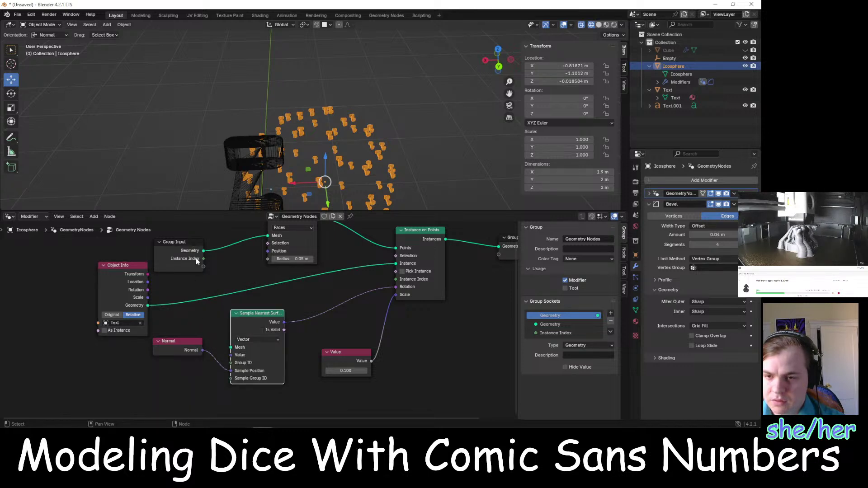
drag(204, 252, 232, 348)
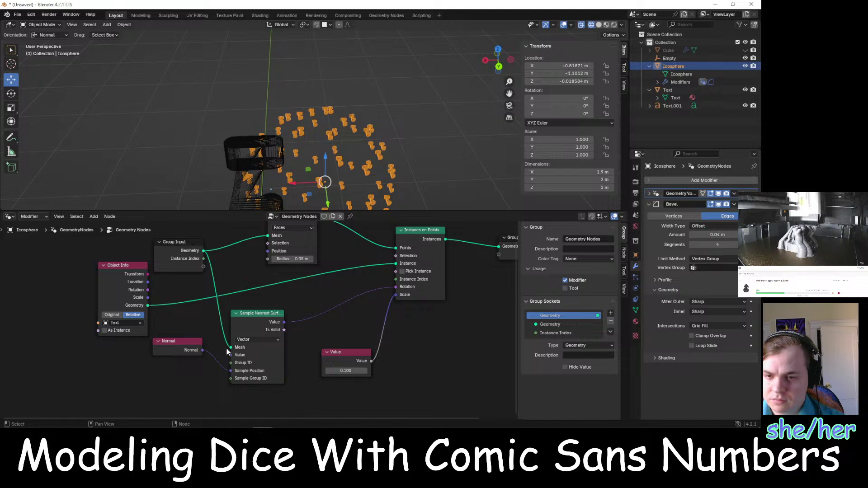
click(232, 349)
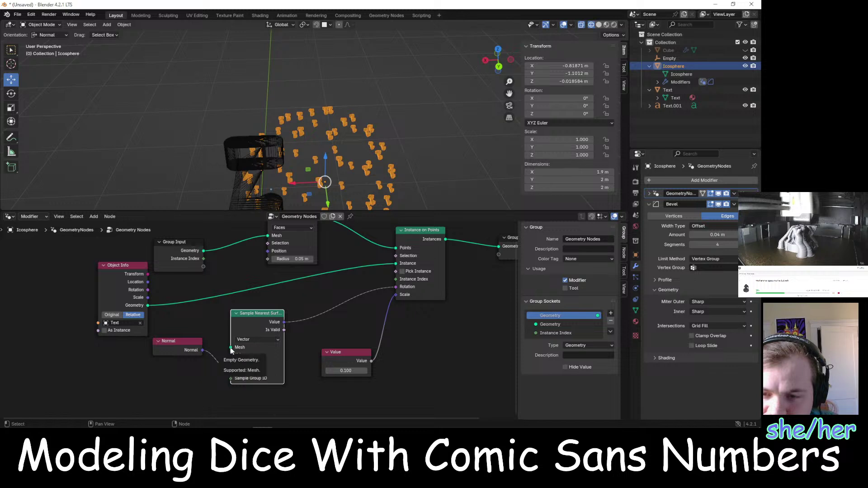
Move the Normal link from Sample Position to Value, reconnect Object Info's Geometry to Mesh, and inspect the rotated instances
click(227, 369)
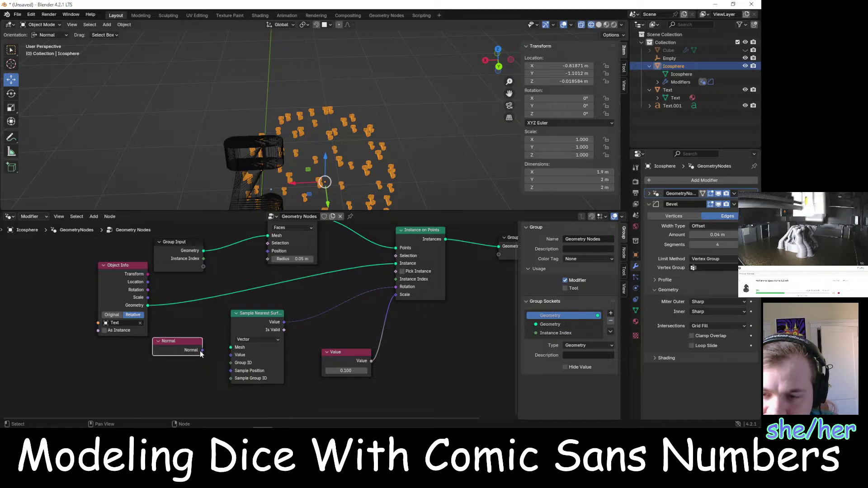
drag(201, 351, 217, 351)
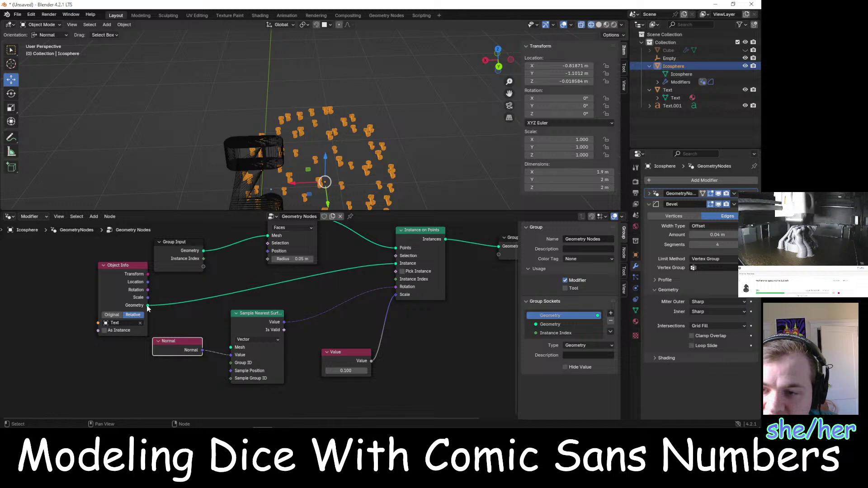
drag(147, 305, 231, 347)
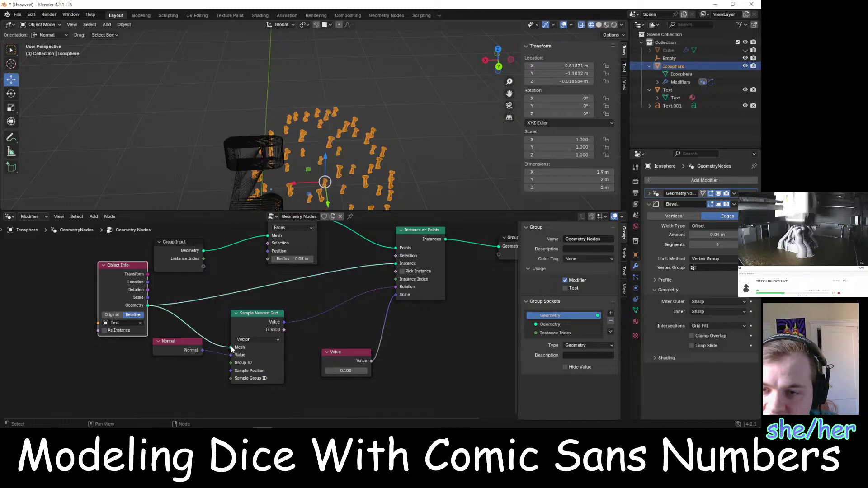
middle_drag(452, 162, 454, 132)
scroll(452, 138, up, 2)
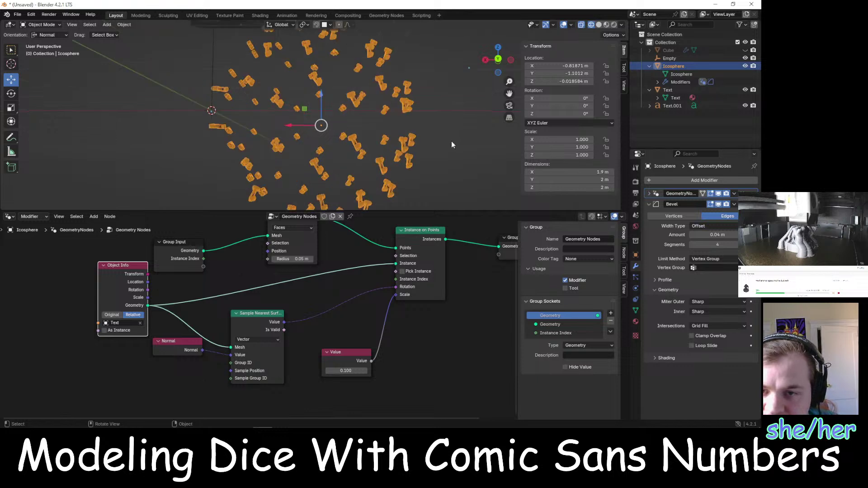
middle_drag(354, 185, 374, 181)
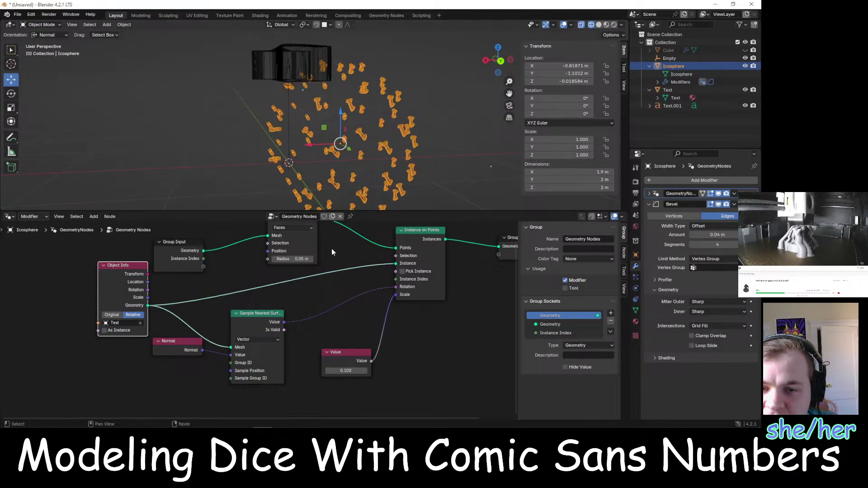
Move the Mesh to Points node slightly down, level with the Group Input node
scroll(334, 253, down, 1)
scroll(327, 243, down, 1)
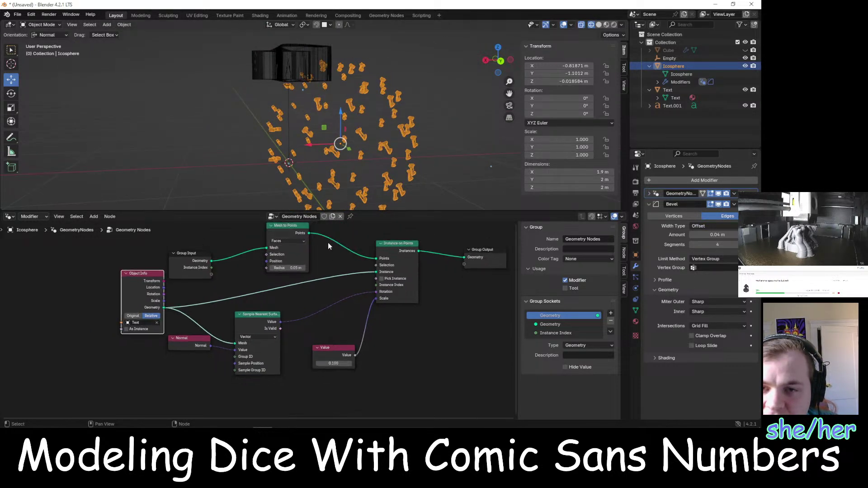
click(304, 225)
drag(304, 227, 308, 239)
Switch to the browser's tutorial video, replay it from the Adding Join Geometry Node chapter, pause it, and return to Blender
key(alt+Tab)
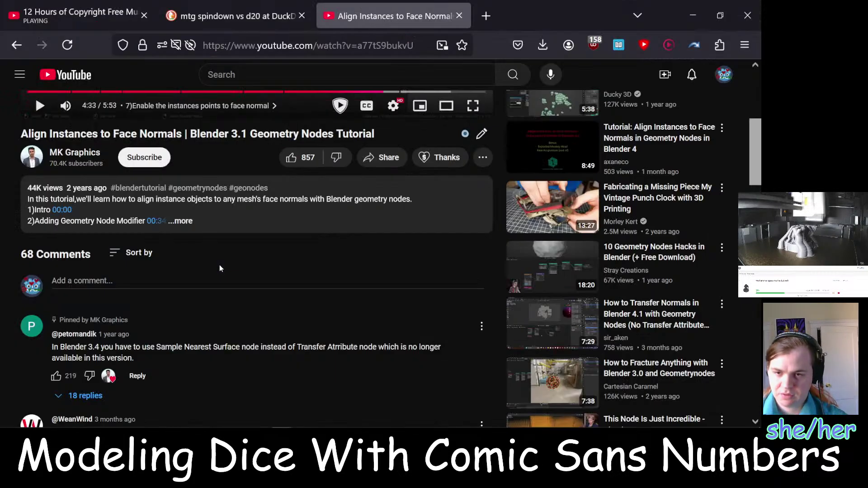
scroll(249, 266, up, 4)
scroll(249, 265, up, 1)
click(251, 264)
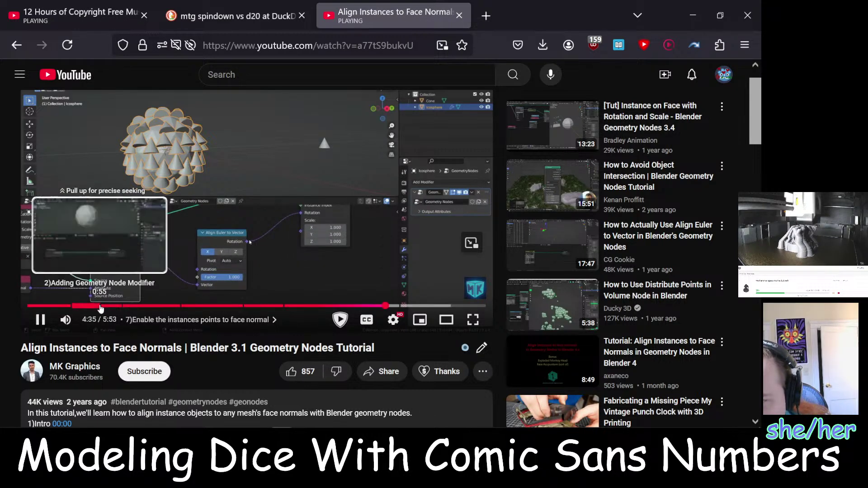
click(130, 306)
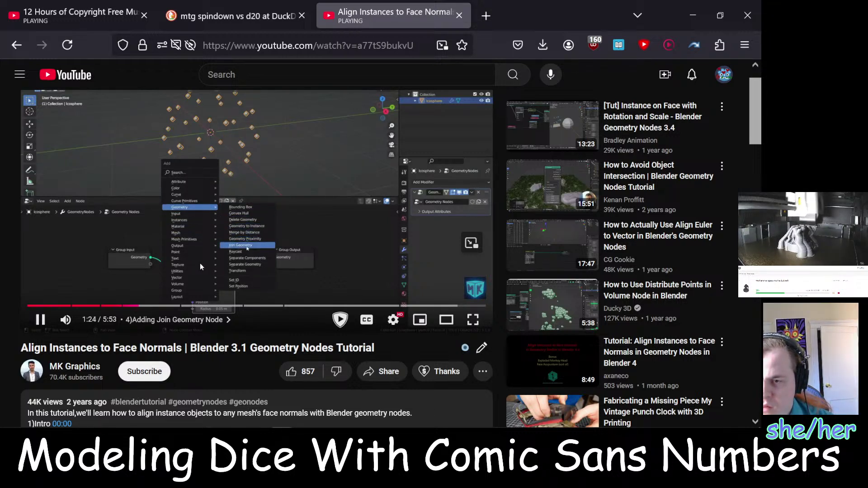
click(200, 264)
key(alt+Tab)
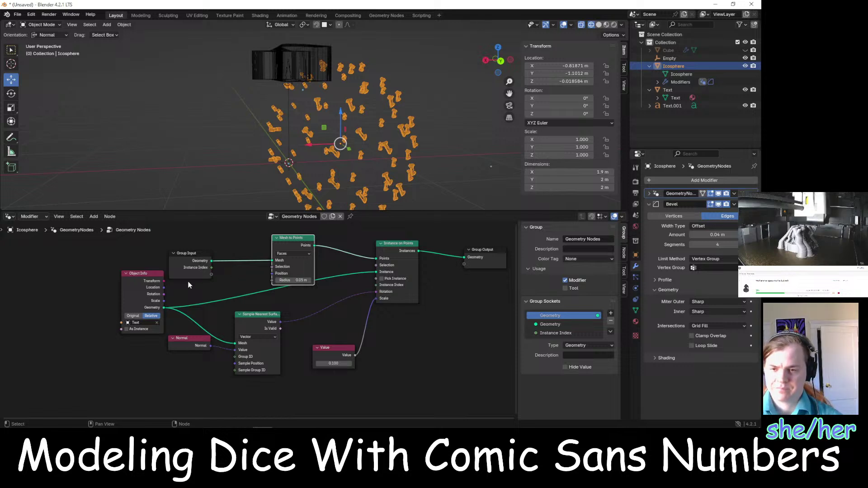
right_click(135, 251)
mouse_move(136, 356)
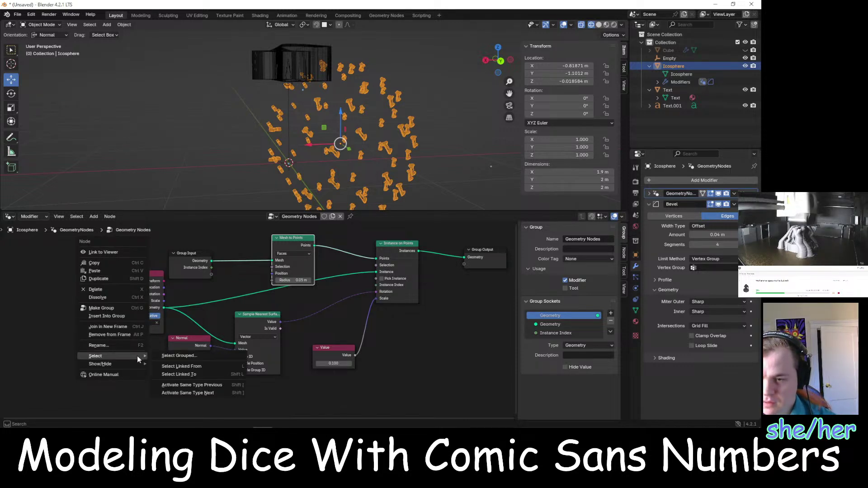
click(50, 292)
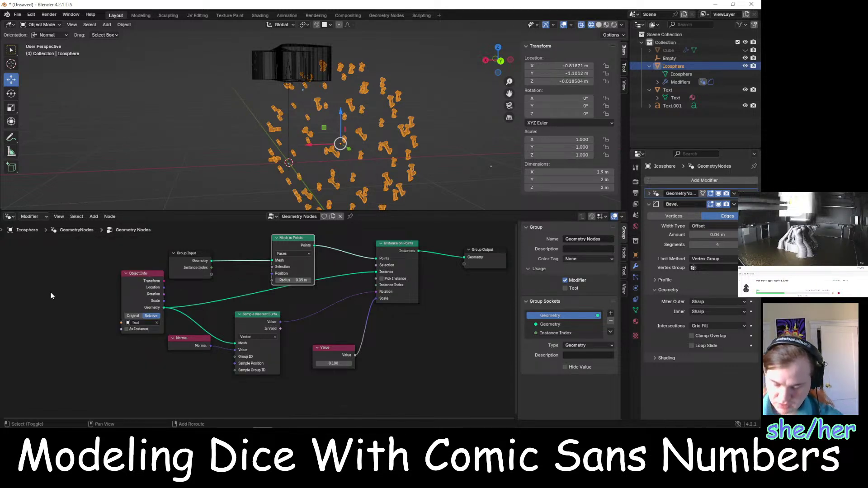
Look through the addable node categories for Join Geometry, check the paused tutorial in the browser, and return to Blender
key(shift+a)
mouse_move(49, 216)
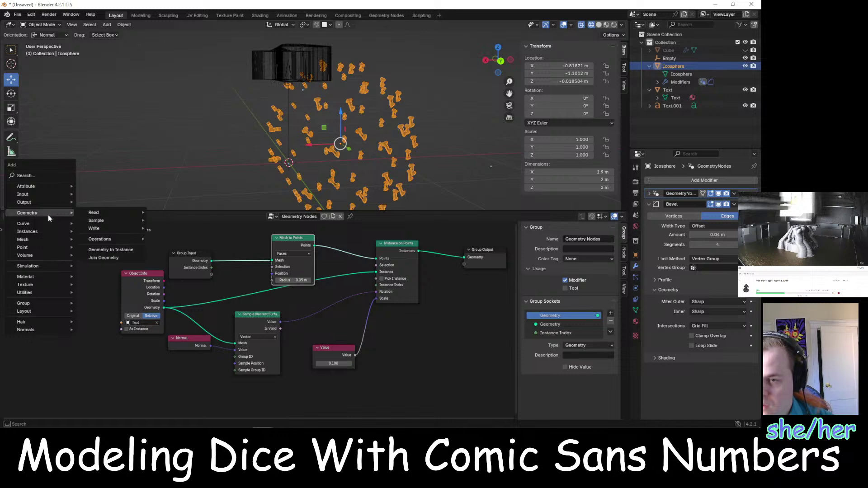
mouse_move(121, 223)
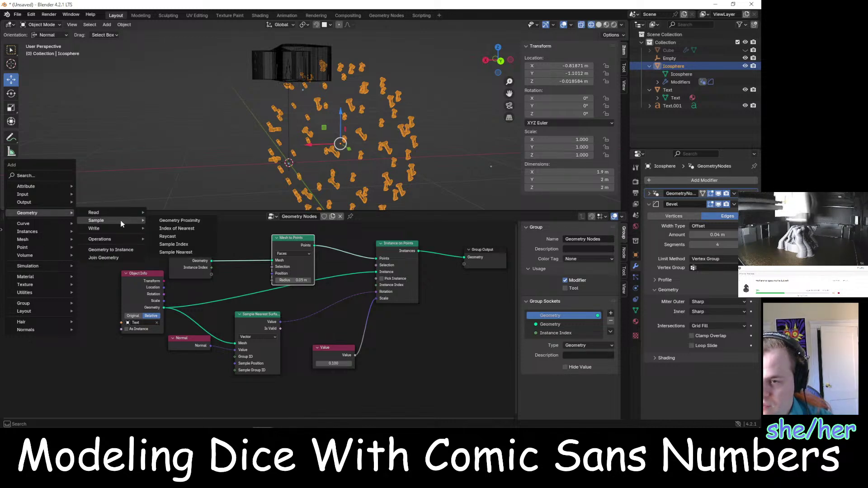
mouse_move(124, 239)
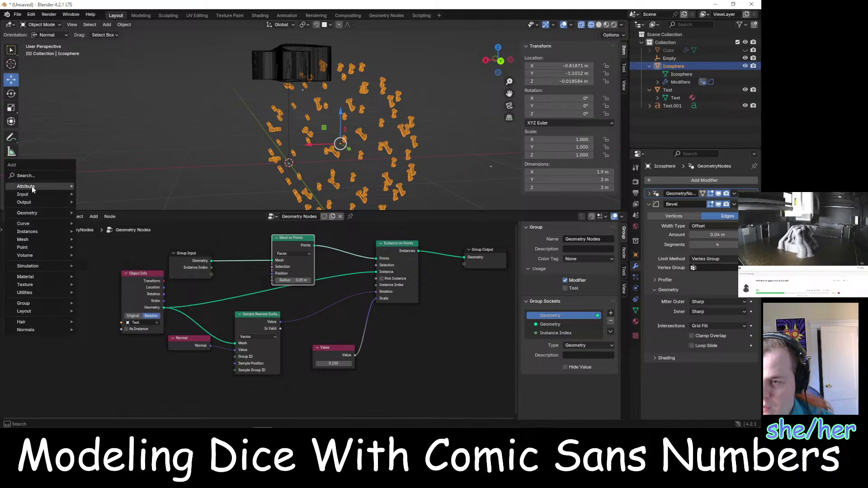
mouse_move(47, 195)
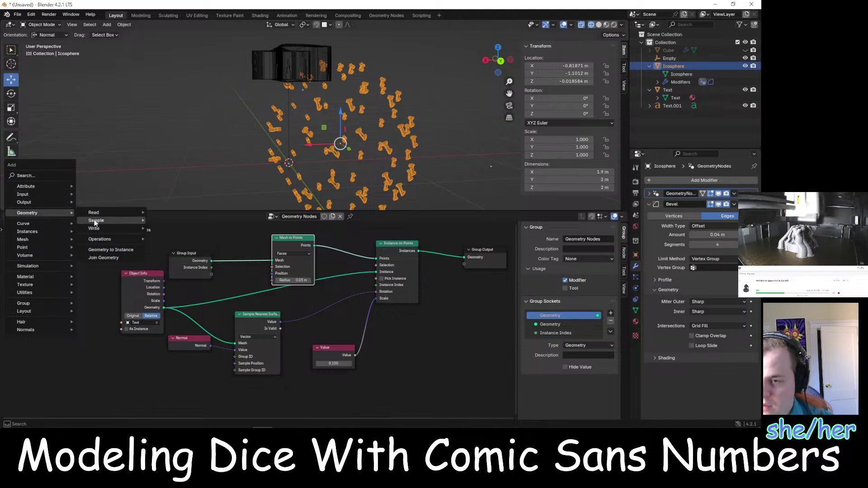
mouse_move(93, 213)
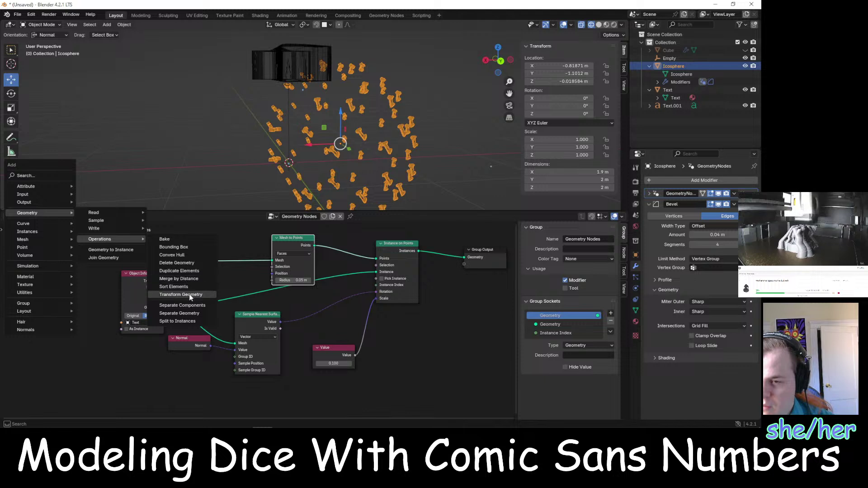
mouse_move(39, 238)
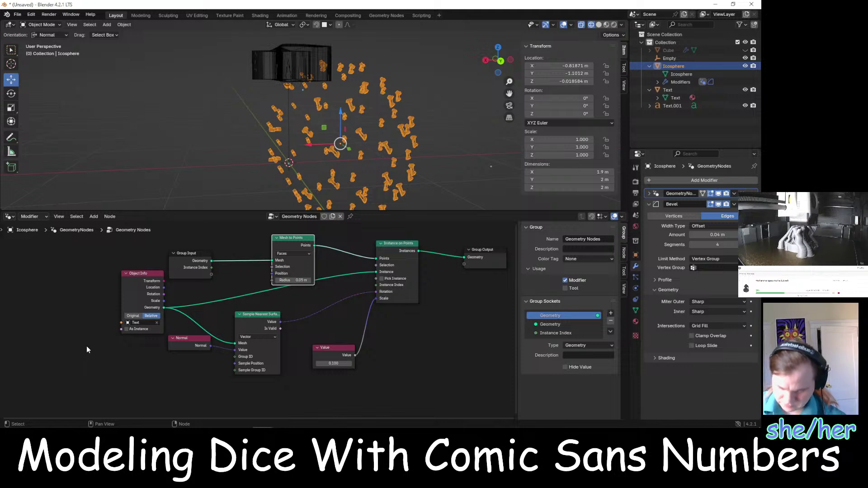
key(alt+Tab)
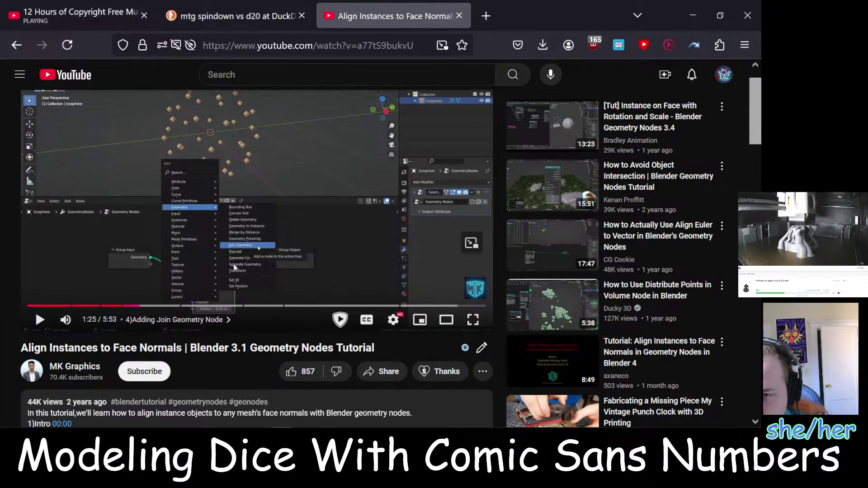
key(alt+Tab)
Add a Join Geometry node above the Group Input and Mesh to Points nodes and link Group Input's Geometry into it
key(shift+a)
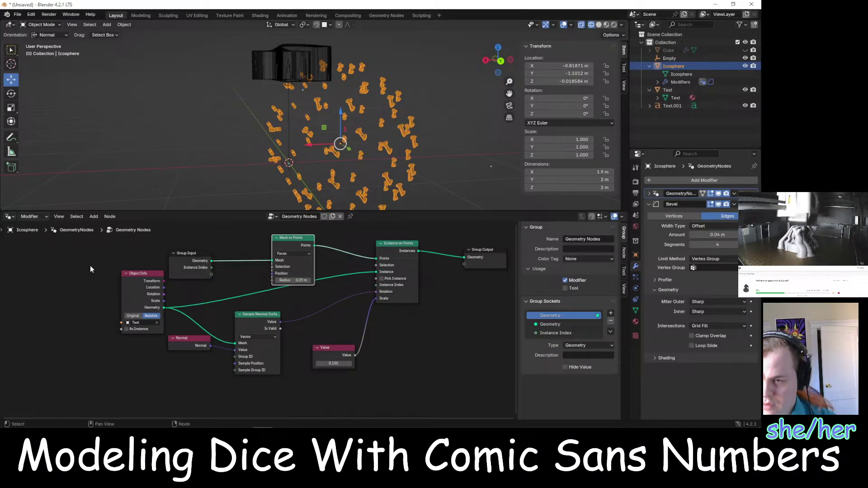
key(shift+a)
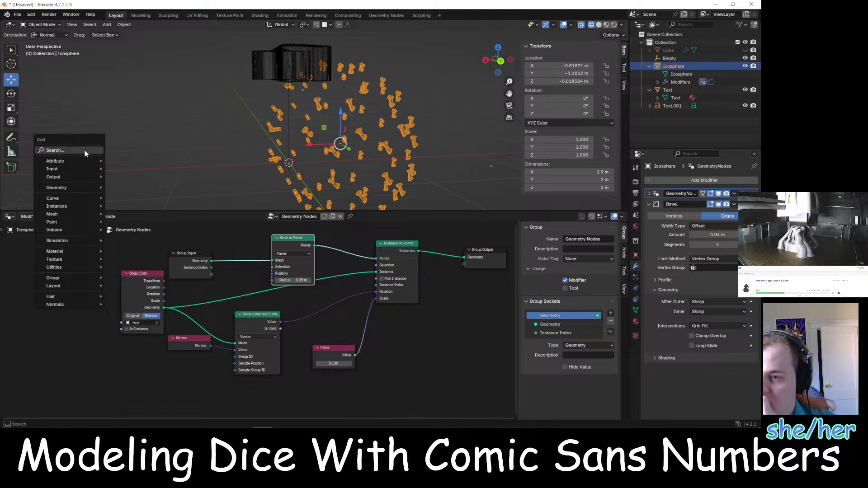
mouse_move(80, 188)
mouse_move(150, 213)
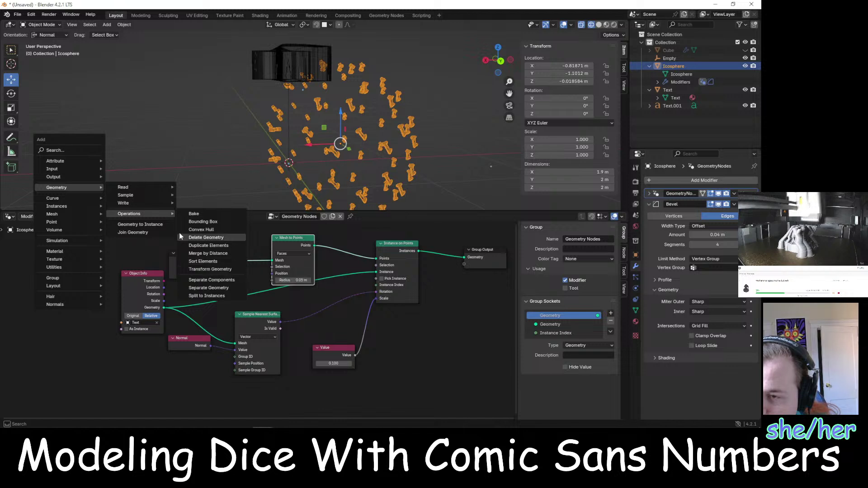
click(155, 232)
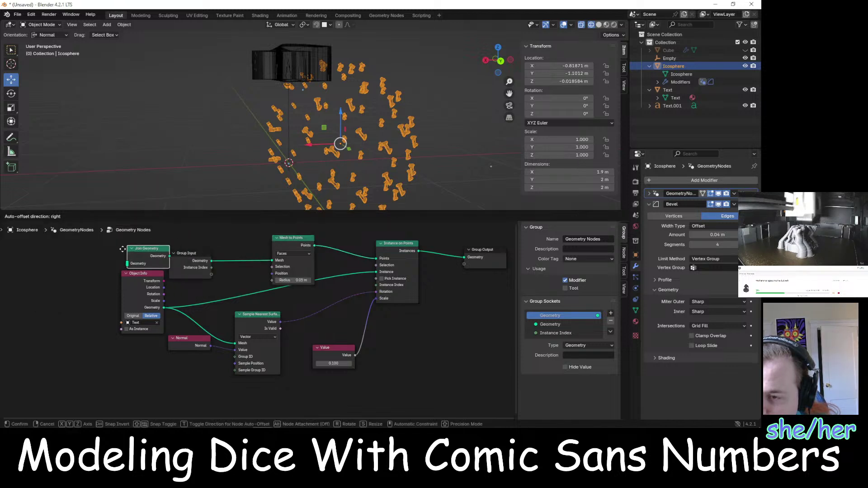
click(55, 261)
drag(79, 267, 239, 237)
drag(211, 275, 217, 251)
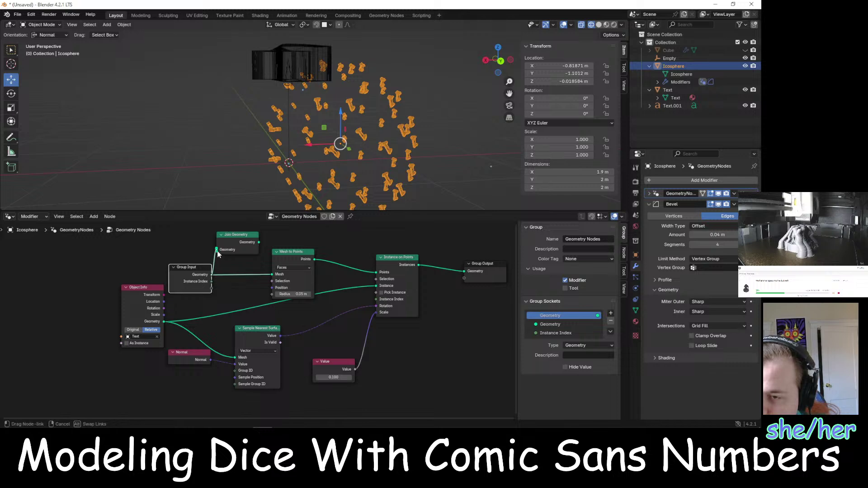
Switch to the browser, watch how the tutorial wires its Join Geometry node, pause the video, and return to Blender
mouse_move(281, 420)
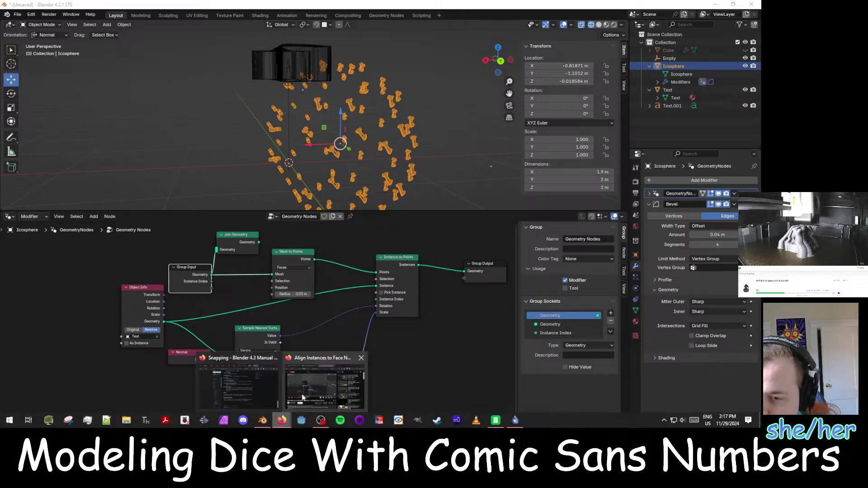
click(313, 387)
click(288, 259)
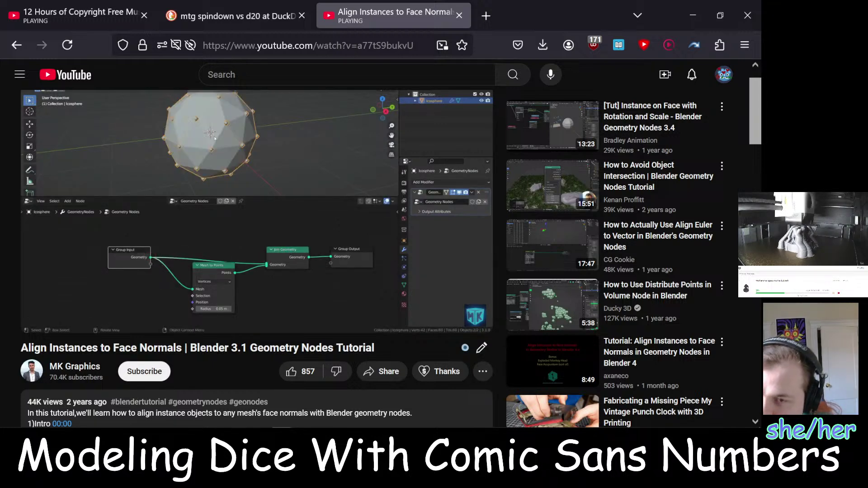
click(293, 252)
key(alt+Tab)
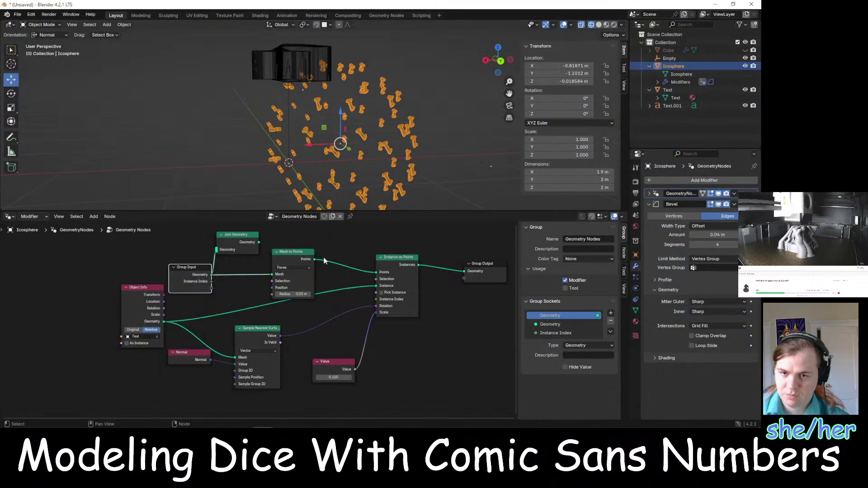
Link Mesh to Points' Points into Join Geometry, and Join Geometry's output into Group Output's Geometry
drag(239, 244, 363, 244)
drag(314, 260, 462, 271)
middle_drag(435, 173, 411, 177)
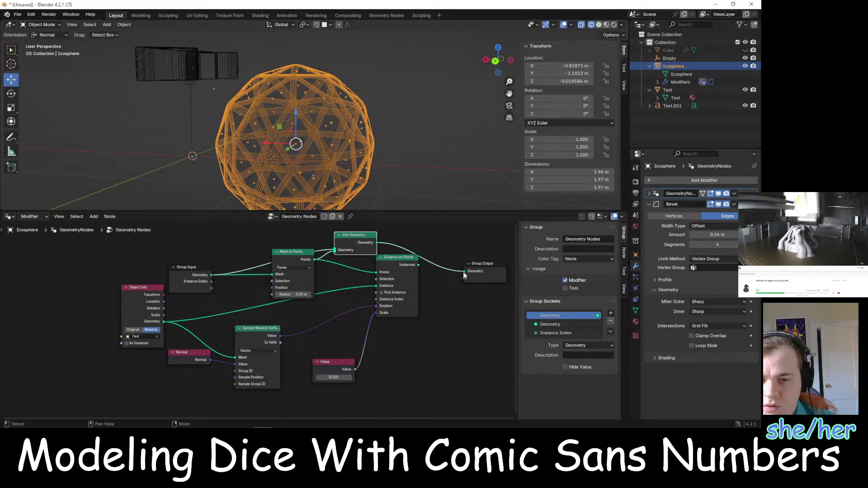
Relink Instances to Group Output, try wiring Join Geometry to an additional output socket, and recheck the tutorial in the browser
drag(419, 264, 458, 270)
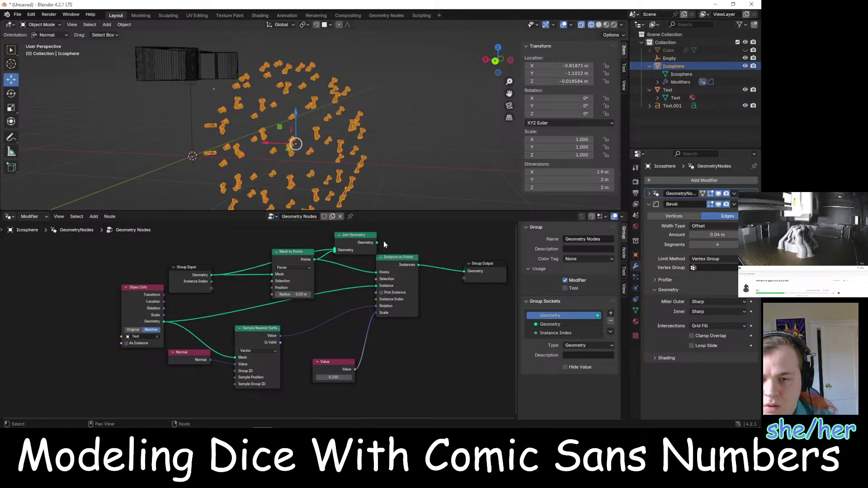
drag(376, 243, 446, 275)
key(alt+Tab)
click(351, 248)
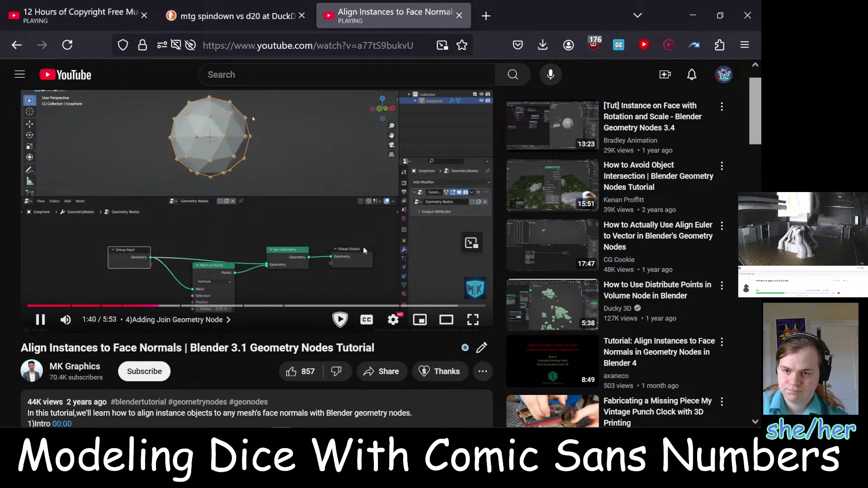
key(alt+Tab)
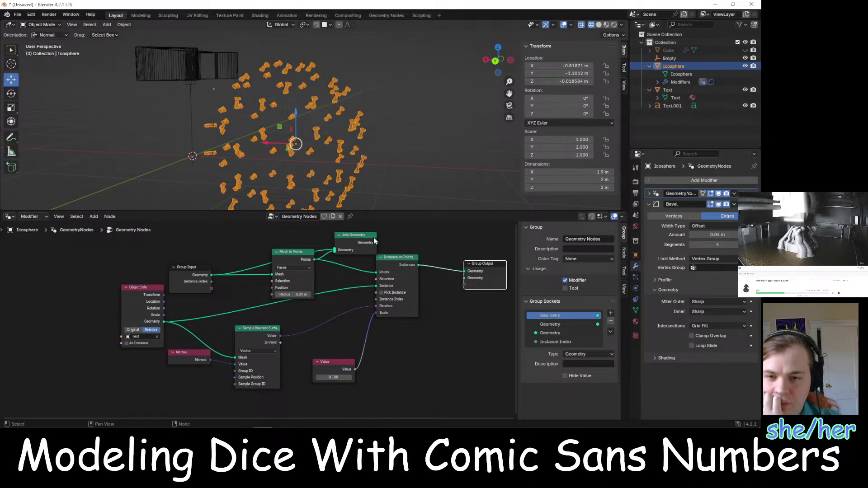
Move the Join Geometry node above Group Output and the Group Input node left of Object Info to spread out the links
drag(360, 235, 463, 227)
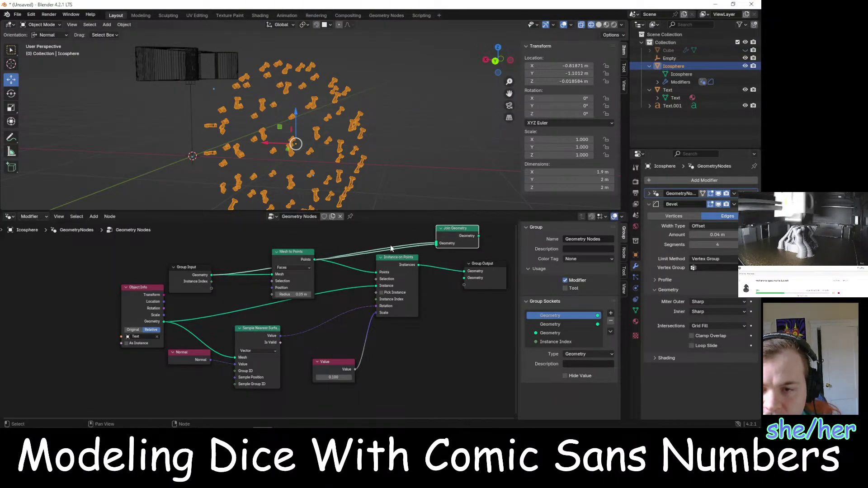
click(321, 259)
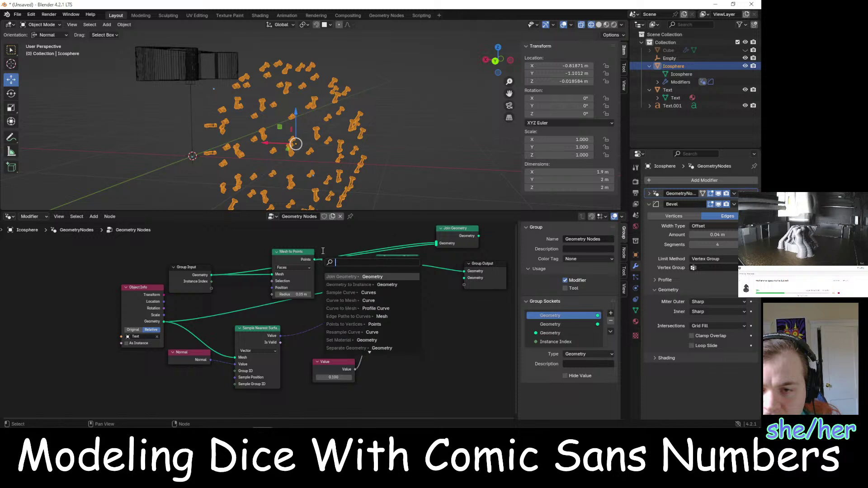
drag(315, 260, 348, 246)
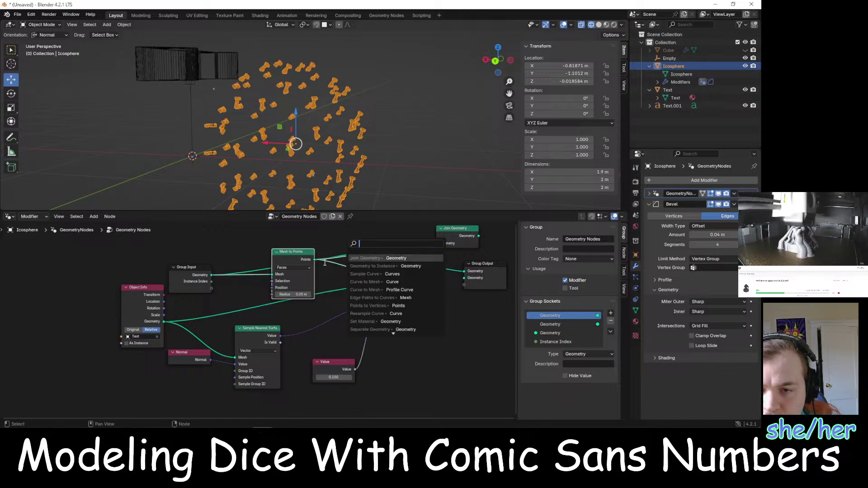
click(436, 241)
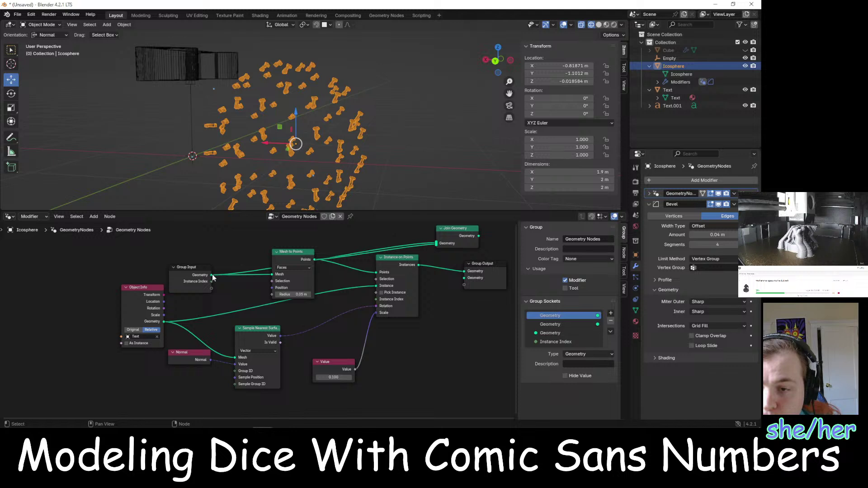
drag(212, 276, 271, 260)
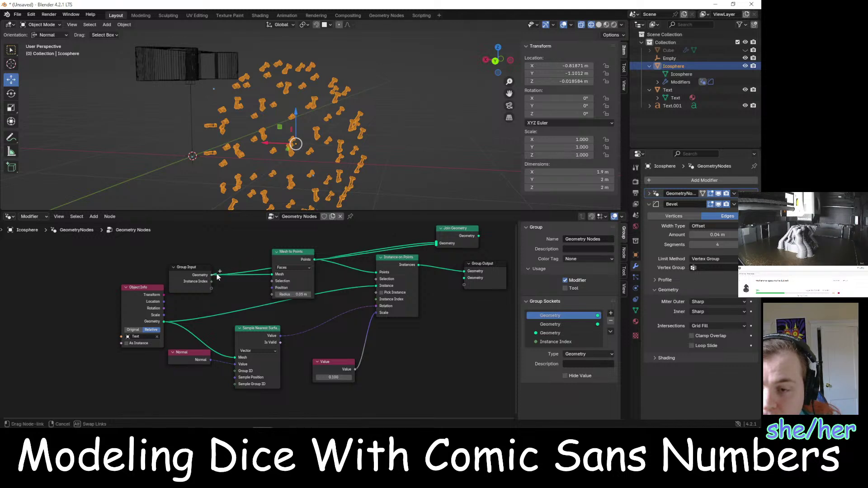
drag(217, 274, 62, 253)
scroll(330, 134, up, 4)
middle_drag(351, 129, 381, 172)
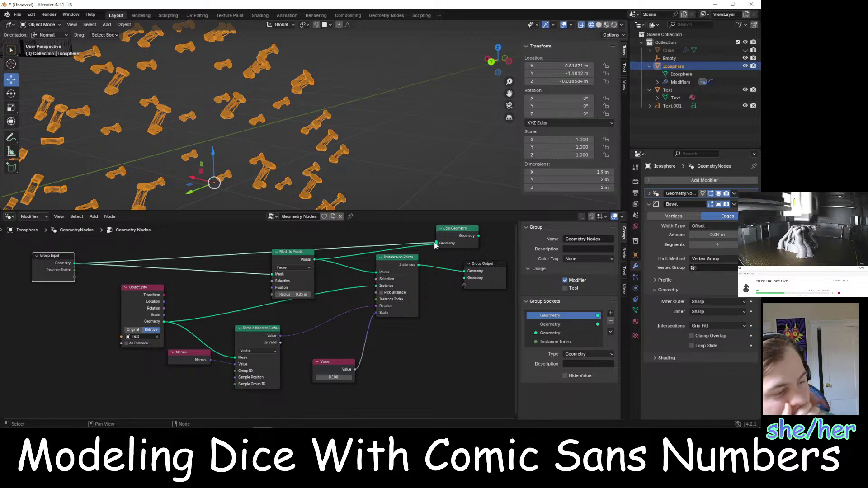
Try replacing the Points link into Join Geometry with Instances, undo that link, and reconnect Points
drag(435, 244, 419, 249)
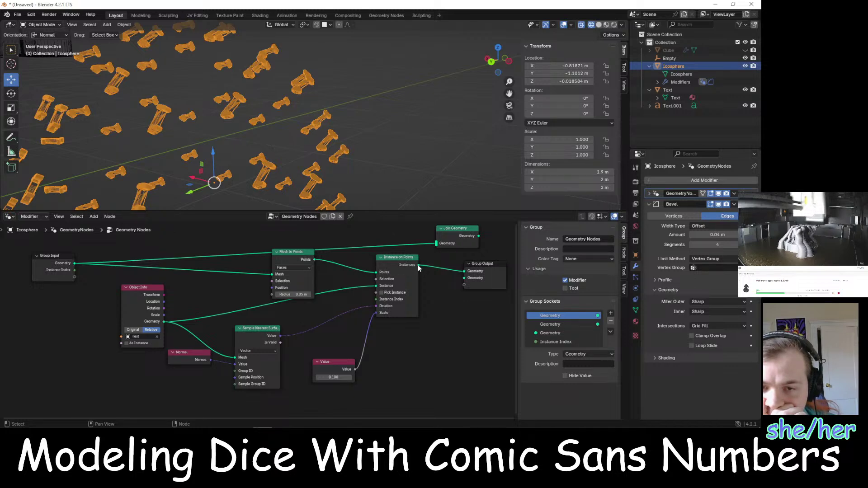
drag(418, 266, 433, 248)
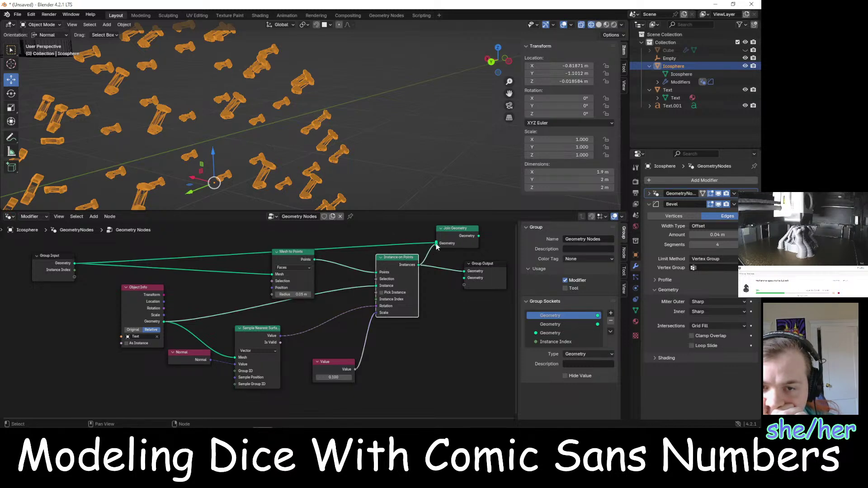
key(ctrl+z)
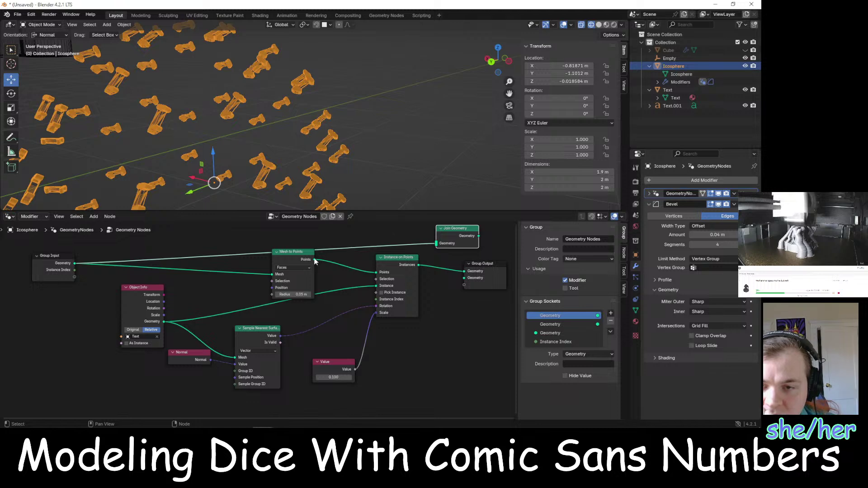
drag(315, 260, 432, 246)
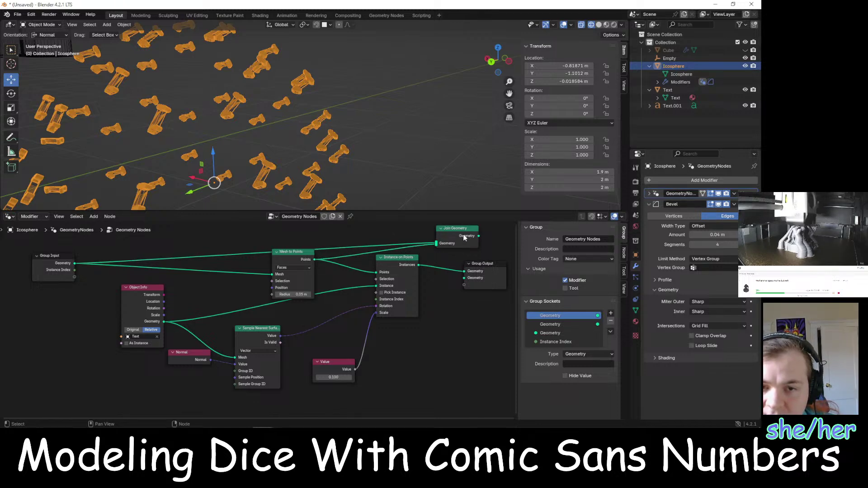
Link Join Geometry's output to Group Output's first Geometry socket and inspect the icosphere wireframe with its points
drag(479, 236, 464, 271)
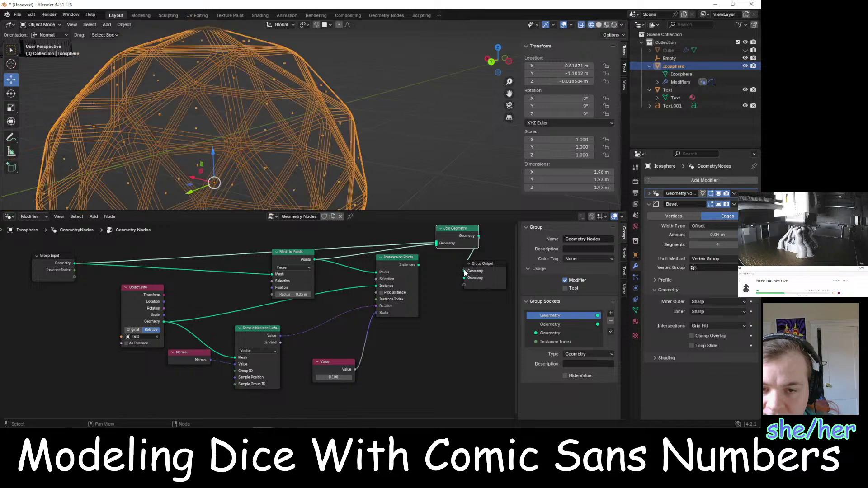
key(Home)
scroll(345, 163, down, 4)
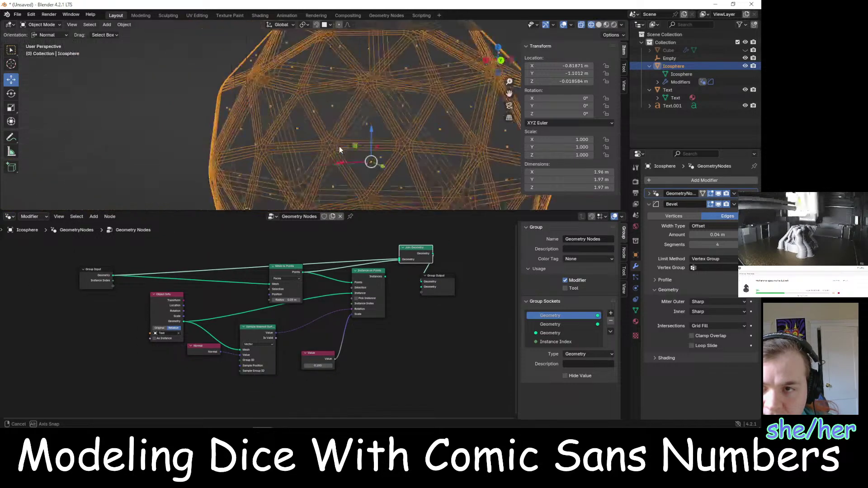
mouse_move(349, 157)
middle_down()
mouse_move(315, 160)
mouse_move(343, 116)
mouse_move(322, 112)
mouse_move(338, 153)
middle_up()
scroll(319, 156, up, 6)
scroll(318, 116, down, 6)
scroll(319, 117, down, 4)
scroll(367, 152, up, 6)
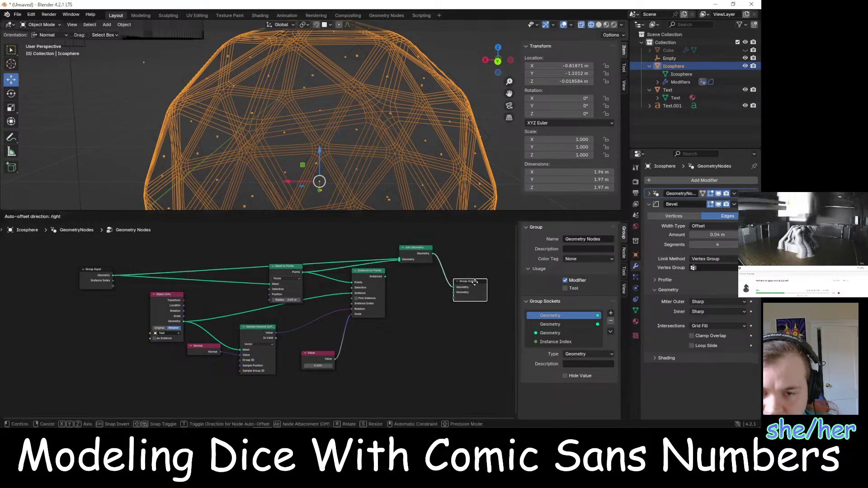
Move Group Output farther right, link Instance on Points' Instances into Join Geometry, and inspect the numbers on the icosphere
drag(430, 289, 461, 295)
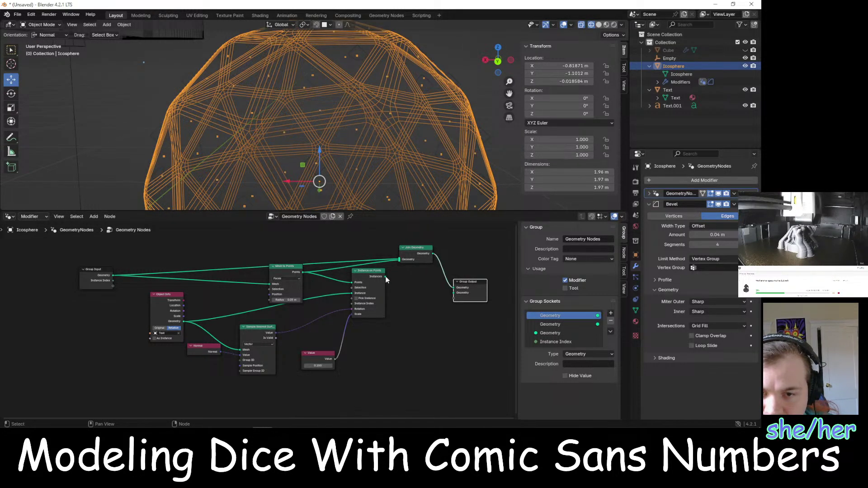
drag(386, 276, 398, 260)
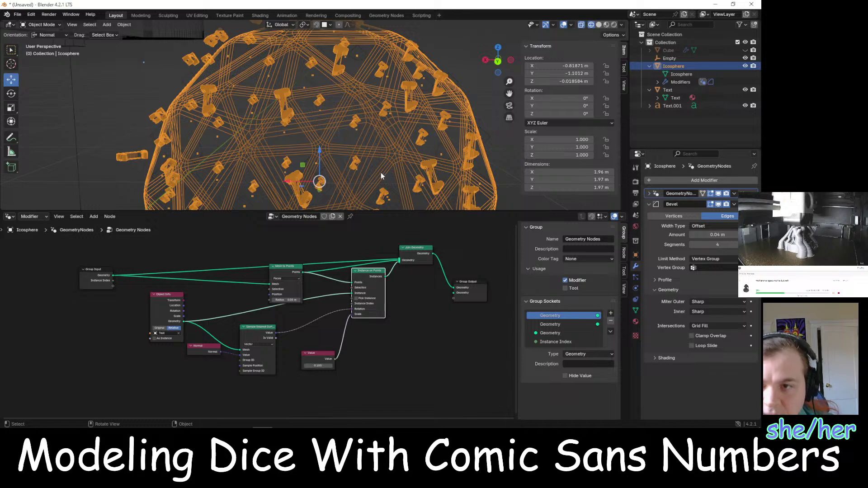
middle_drag(380, 173, 311, 52)
middle_drag(329, 66, 330, 166)
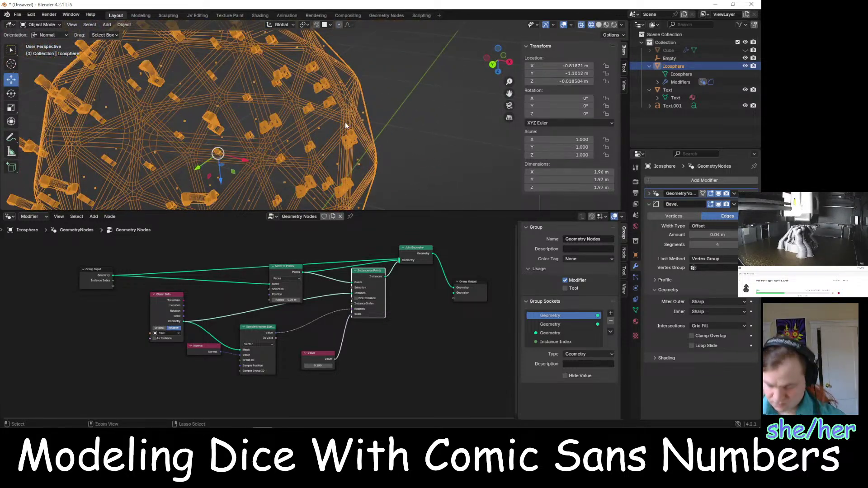
Examine from several angles how the instanced numbers are oriented against the icosphere's faces
shift+middle_drag(330, 119, 514, 117)
scroll(347, 99, down, 3)
middle_drag(360, 136, 325, 190)
shift+middle_drag(258, 122, 393, 194)
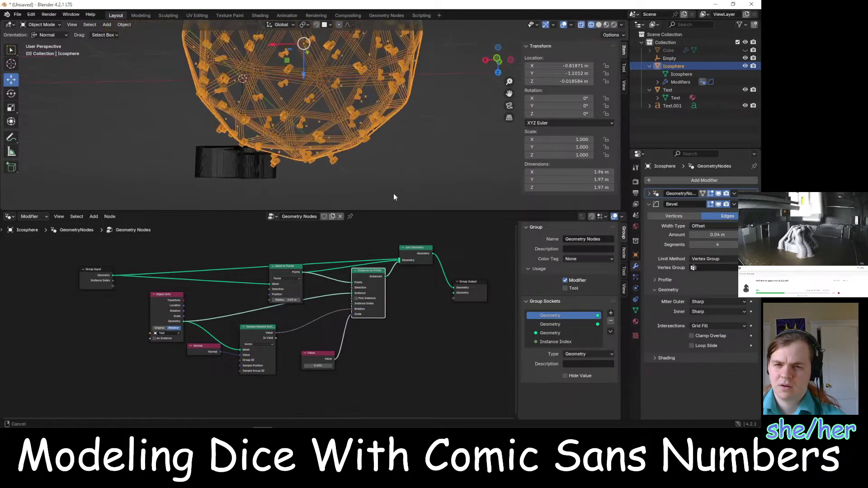
shift+middle_drag(340, 151, 390, 167)
scroll(378, 132, up, 6)
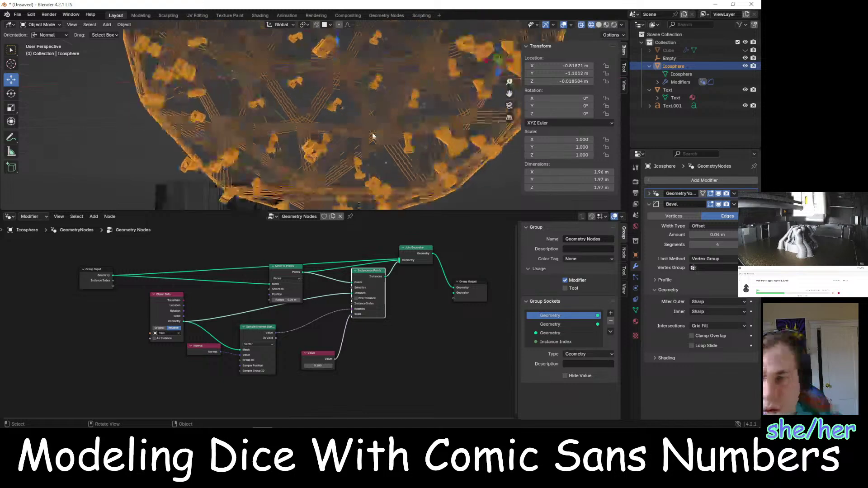
scroll(335, 117, down, 6)
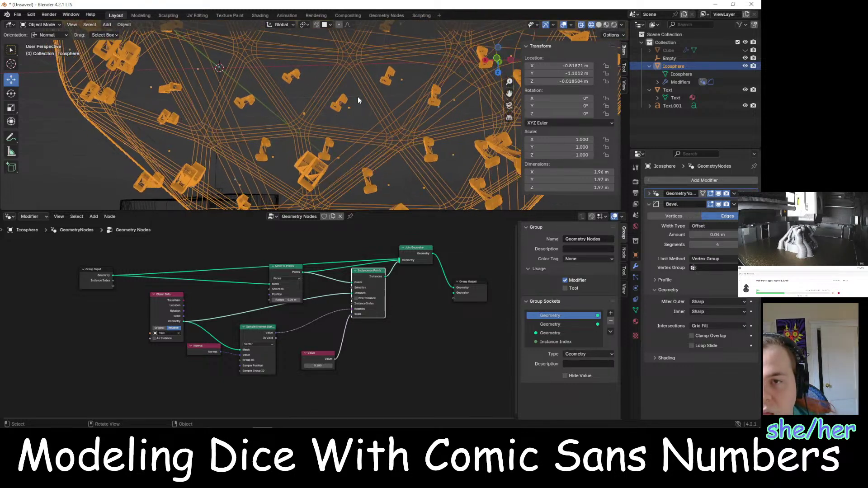
scroll(357, 117, up, 2)
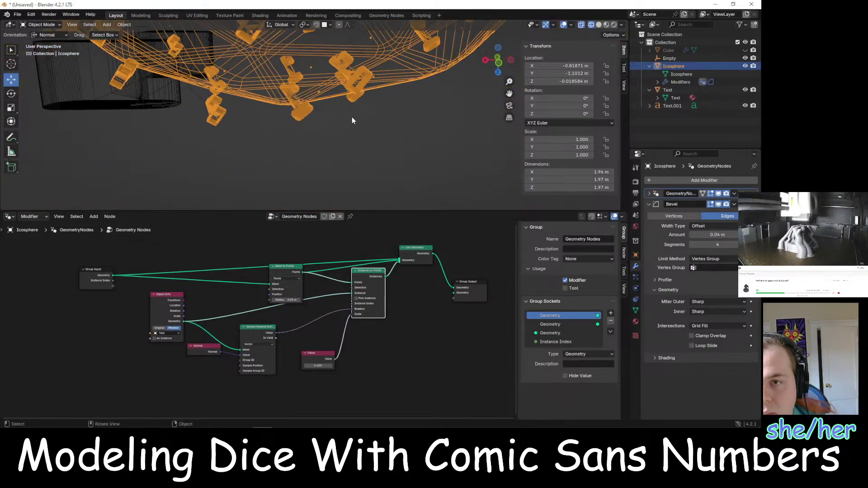
click(382, 131)
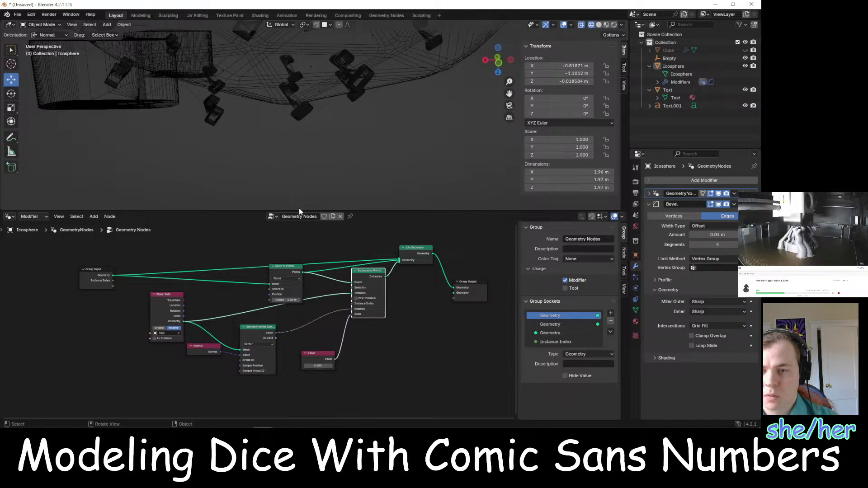
click(214, 106)
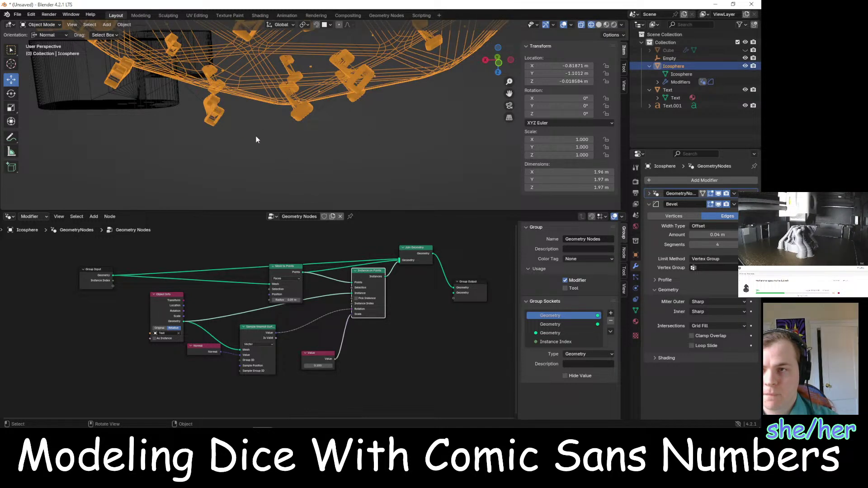
Enter Edit Mode on the icosphere and select individual faces to compare their positions with the instanced numbers, ending with nothing selected
click(269, 139)
key(Tab)
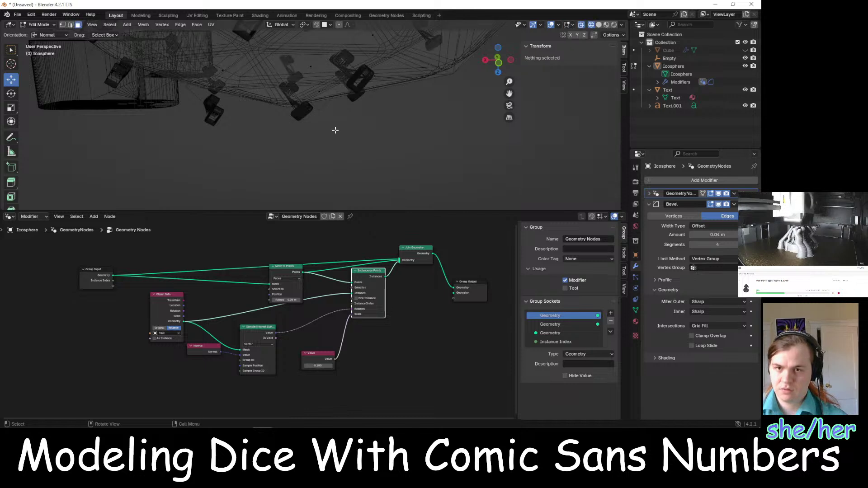
scroll(345, 139, up, 5)
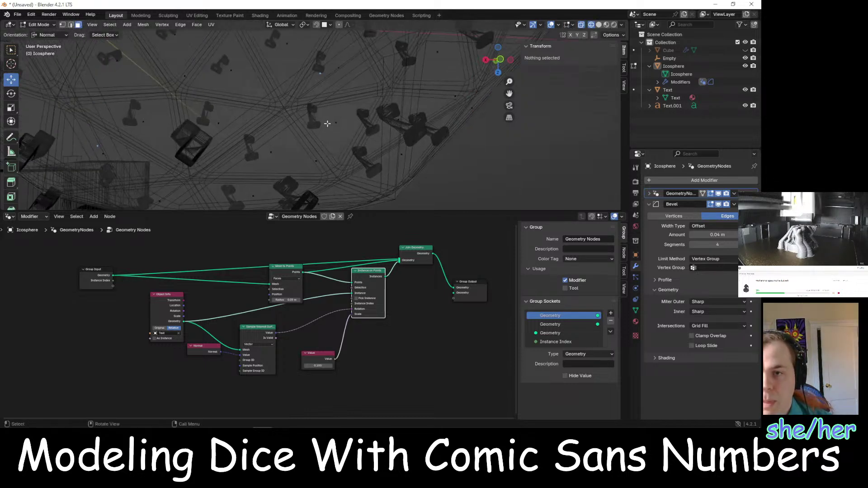
click(274, 150)
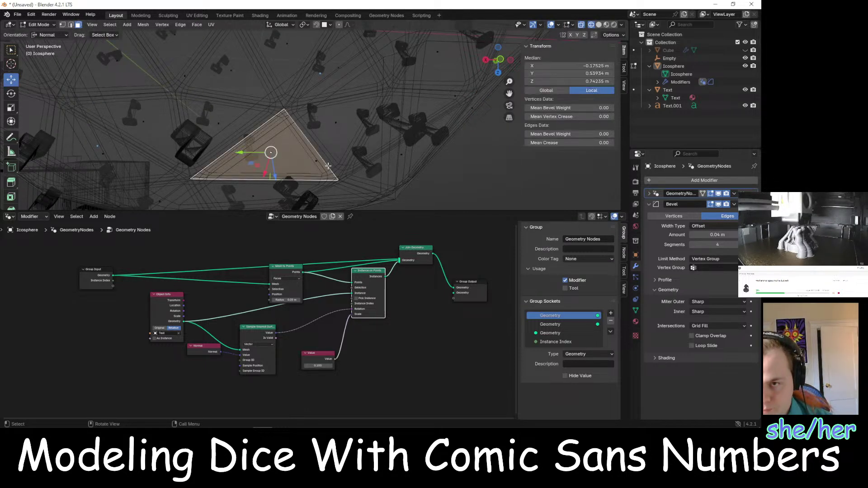
click(303, 201)
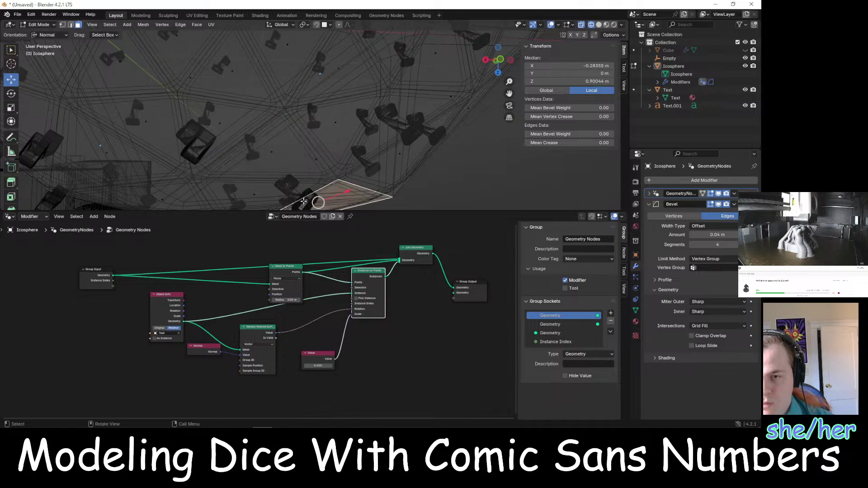
click(273, 154)
middle_drag(419, 172, 430, 194)
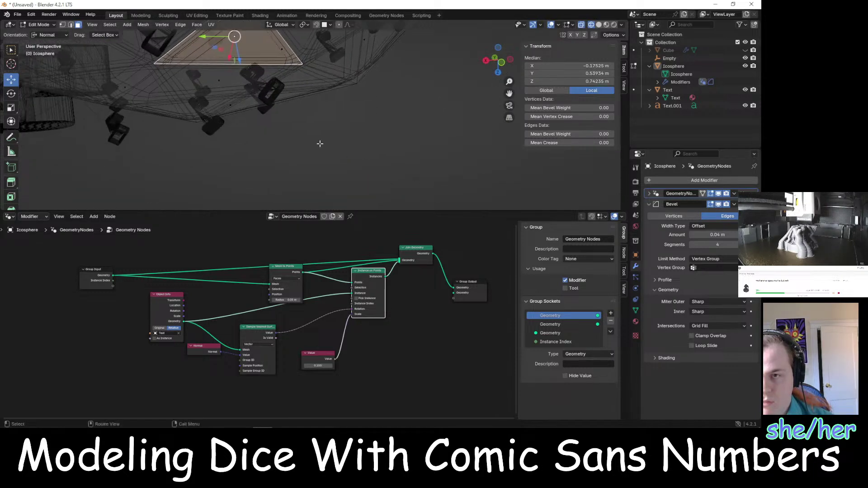
click(272, 97)
click(361, 130)
middle_drag(361, 130, 381, 136)
scroll(381, 136, down, 8)
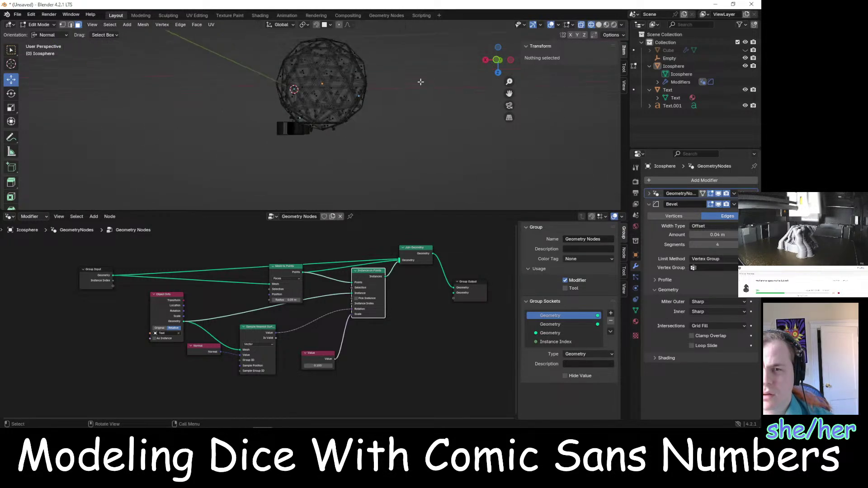
Add an ico sphere at the world origin inside the Icosphere's mesh, lower its subdivisions by one level, and deselect it
middle_drag(420, 82, 416, 197)
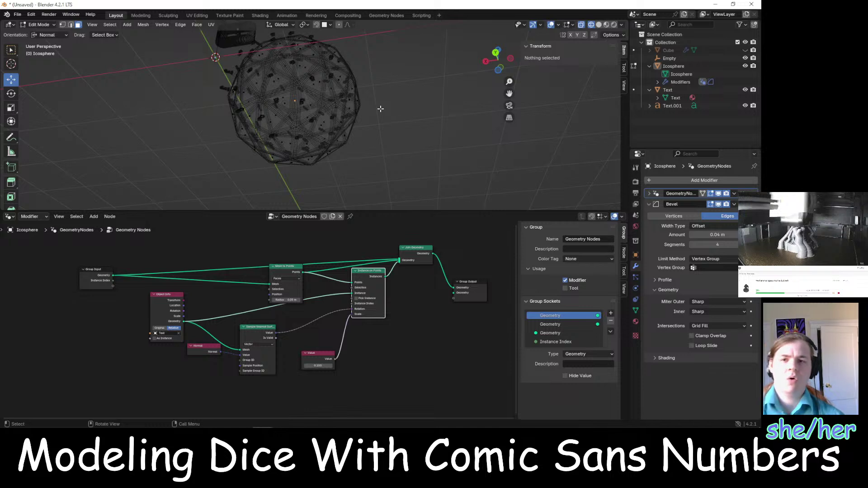
scroll(380, 108, up, 6)
middle_drag(380, 109, 410, 93)
scroll(376, 141, down, 7)
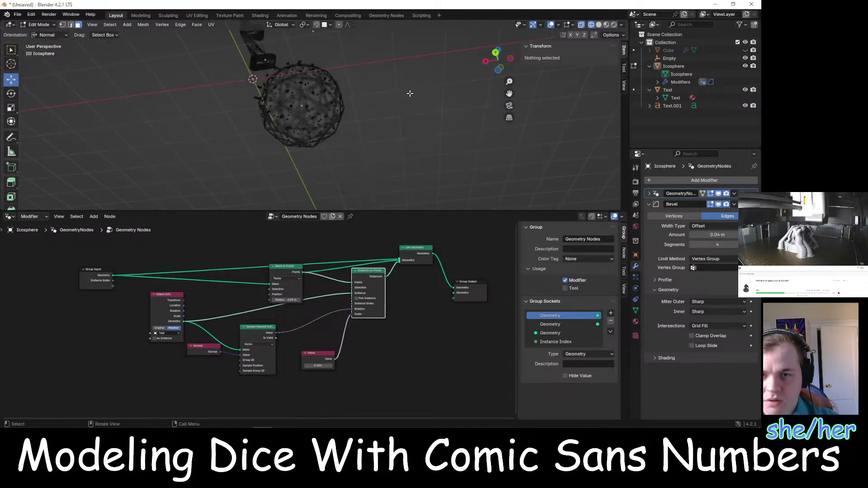
click(676, 66)
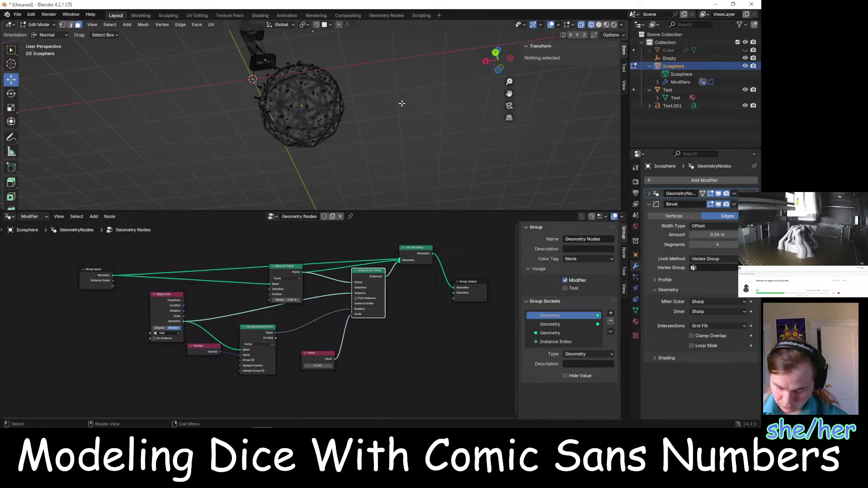
key(shift+a)
click(392, 127)
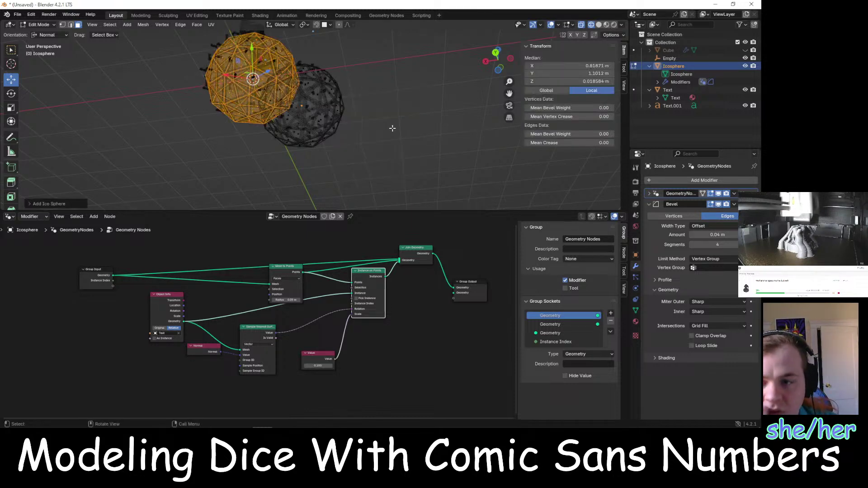
click(51, 204)
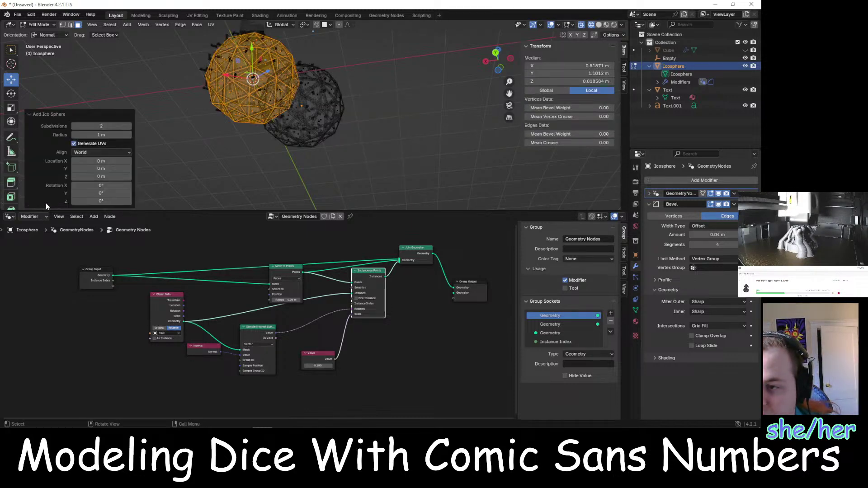
click(74, 126)
click(124, 76)
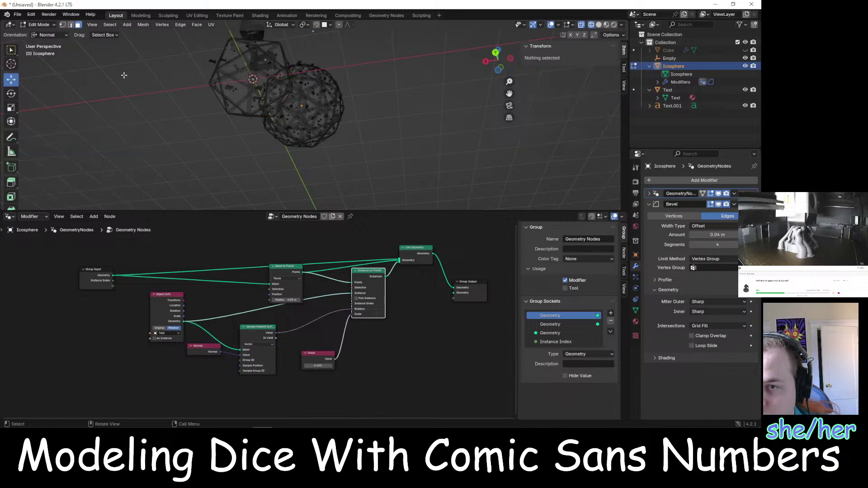
Return to Object Mode and move the Icosphere object about -1.16 m in X, -1.35 m in Y and 0.82 m in Z
middle_drag(163, 83, 238, 135)
scroll(272, 156, down, 1)
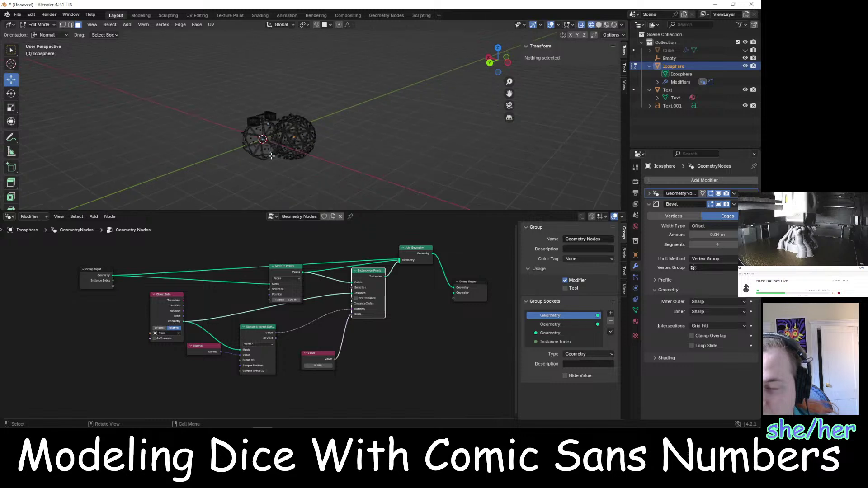
scroll(271, 155, up, 4)
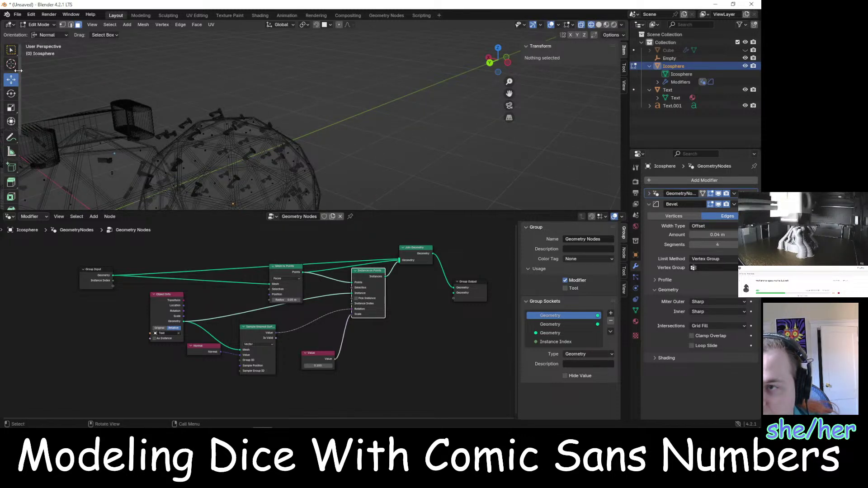
drag(225, 148, 263, 146)
click(289, 109)
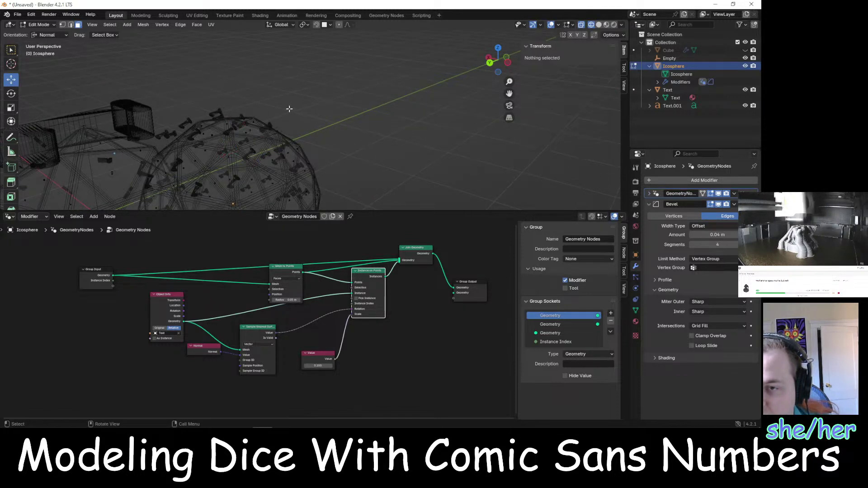
key(Tab)
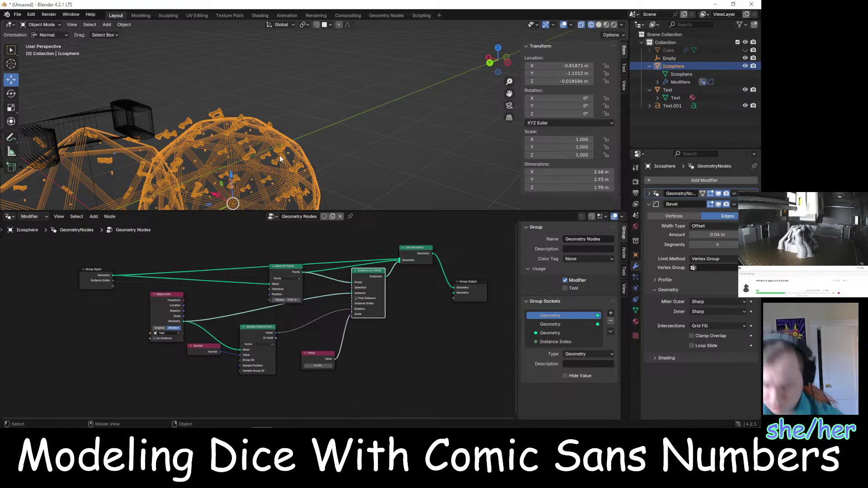
drag(280, 159, 379, 98)
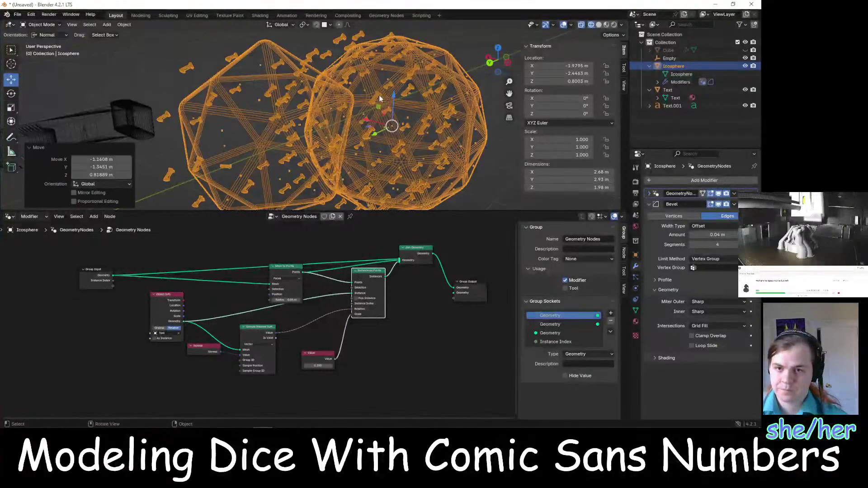
scroll(354, 110, up, 3)
scroll(354, 107, down, 7)
middle_drag(355, 105, 321, 116)
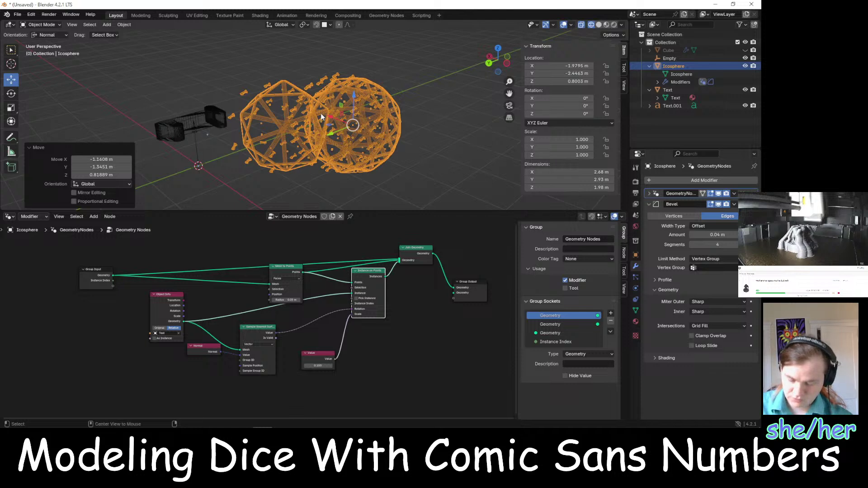
Switch to Firefox and search the web for "ico sphere d20" in the empty tab
key(alt+Tab)
click(479, 17)
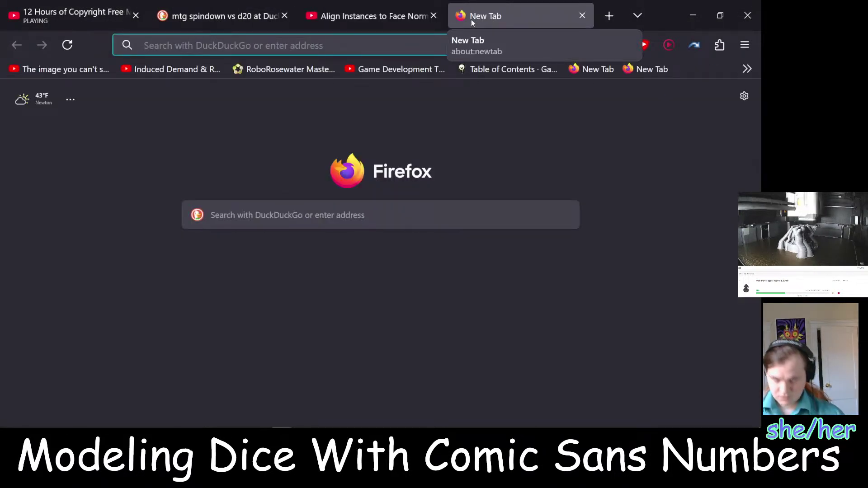
text(lc)
key(BackSpace)
key(BackSpace)
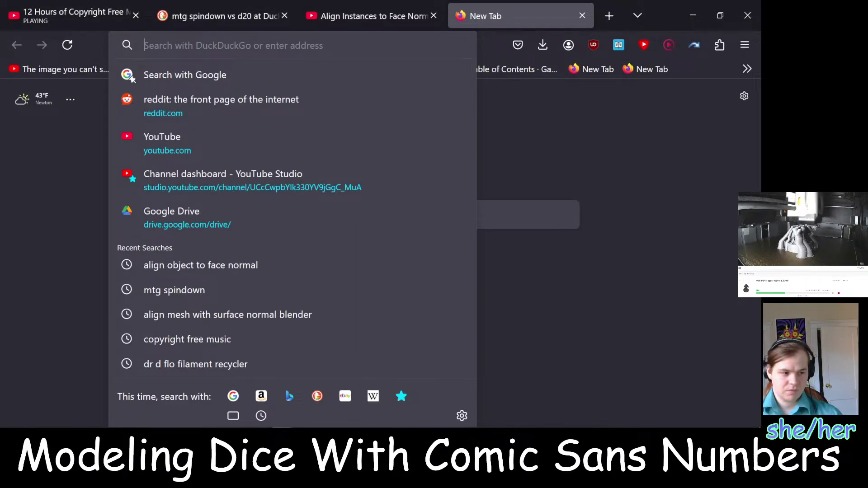
text(ico )
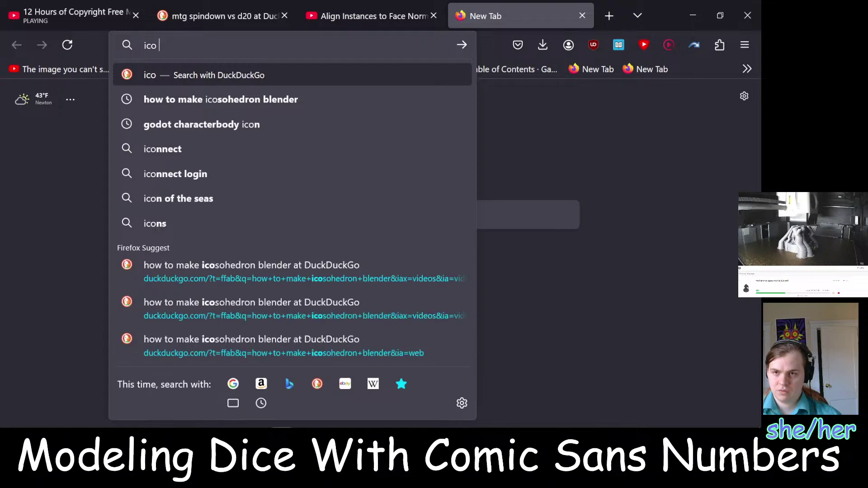
text(sphere )
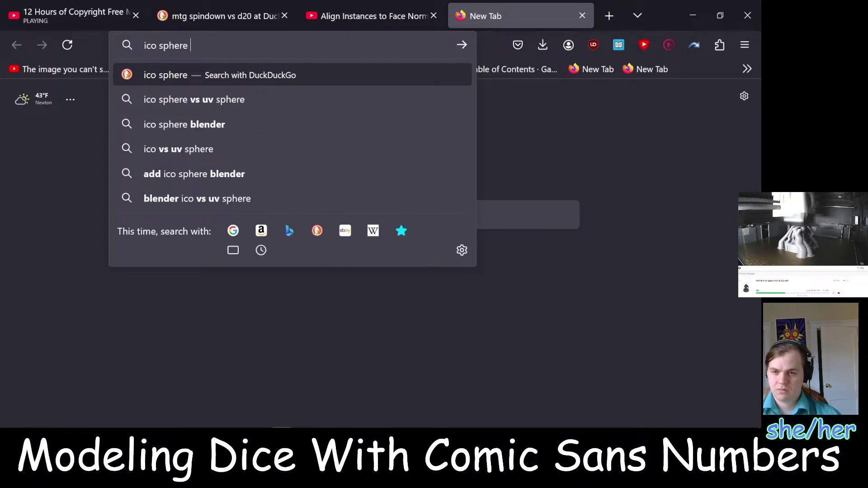
text(d20)
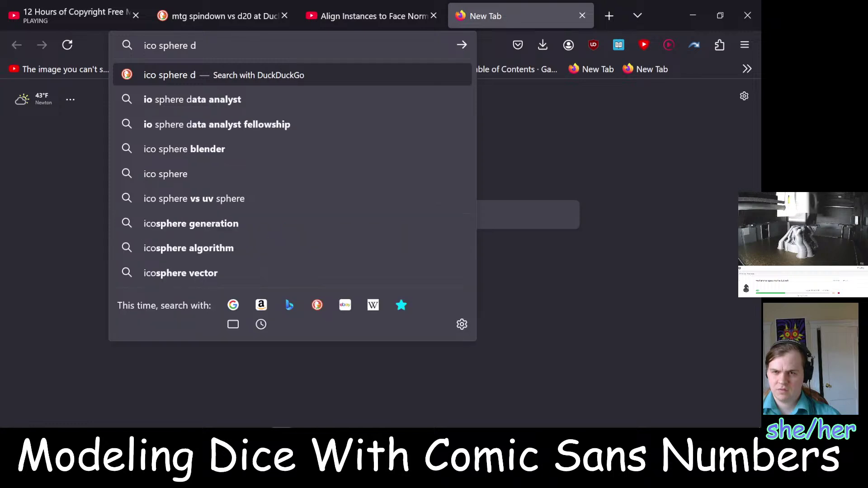
key(Return)
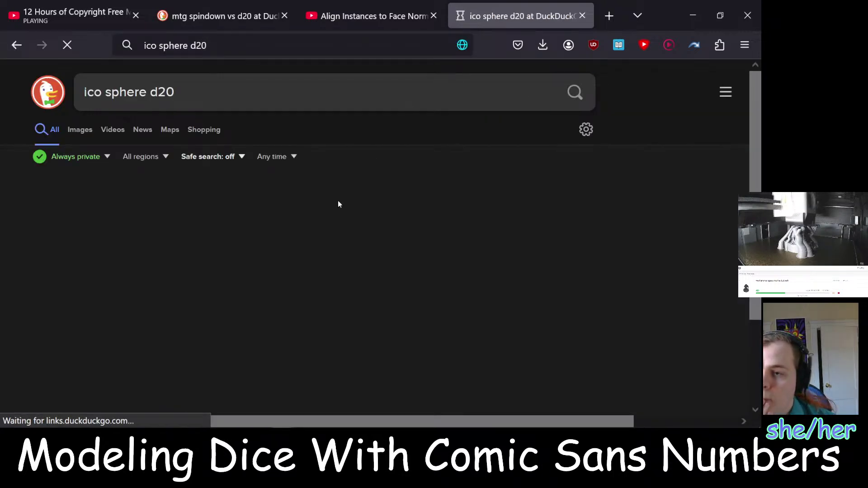
mouse_move(556, 247)
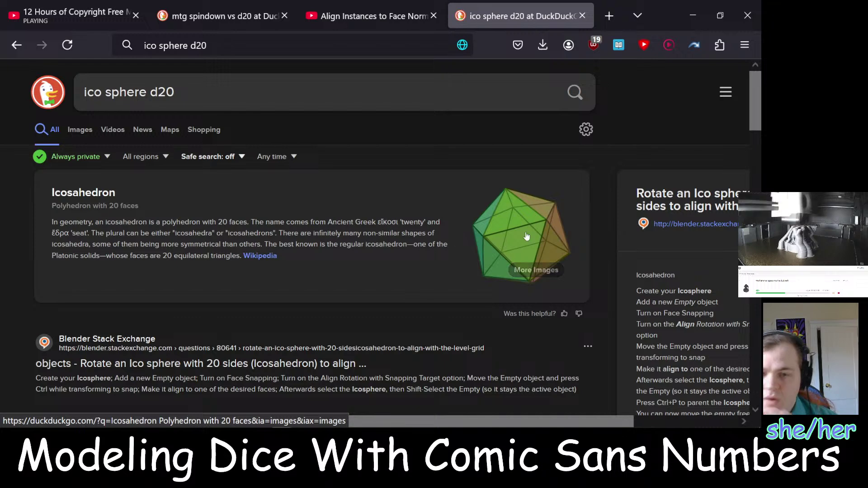
Switch back to Blender, enter Edit Mode, and inset one face of the subdivided sphere with 0 m thickness and depth
key(alt+Tab)
click(365, 129)
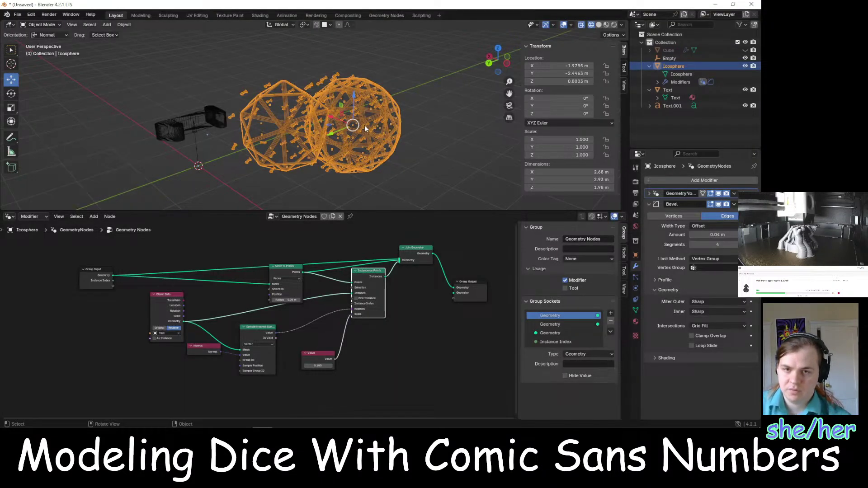
key(Tab)
click(378, 128)
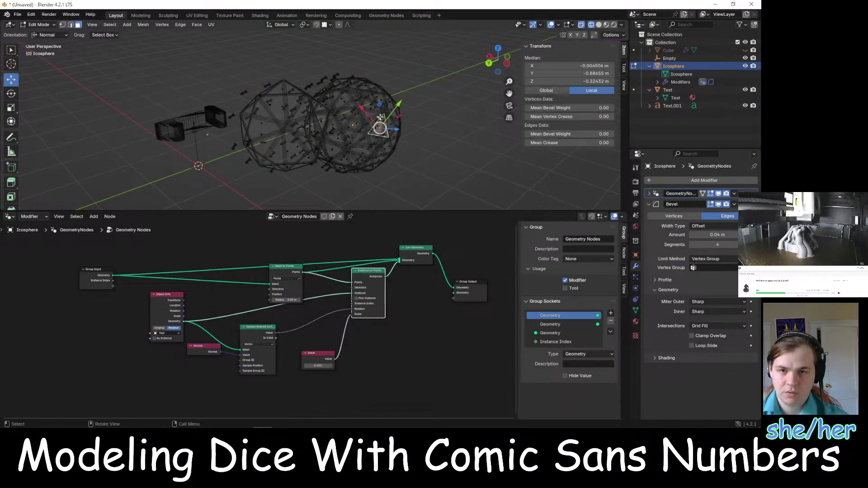
key(i)
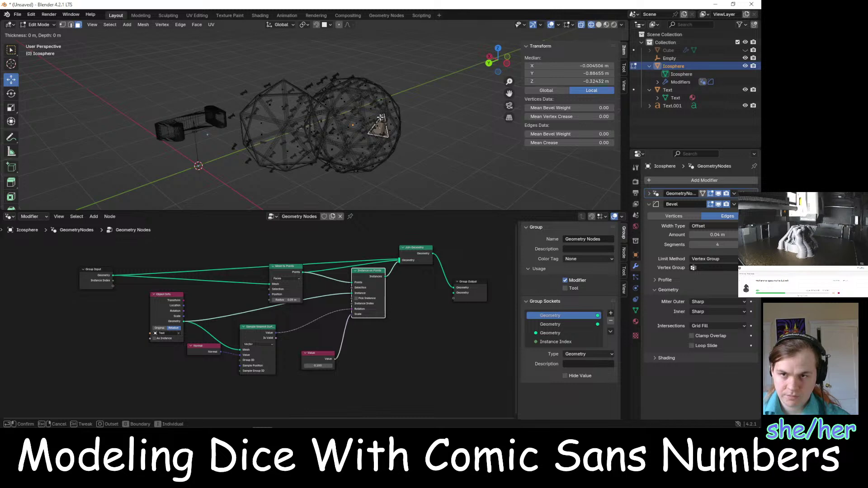
click(379, 124)
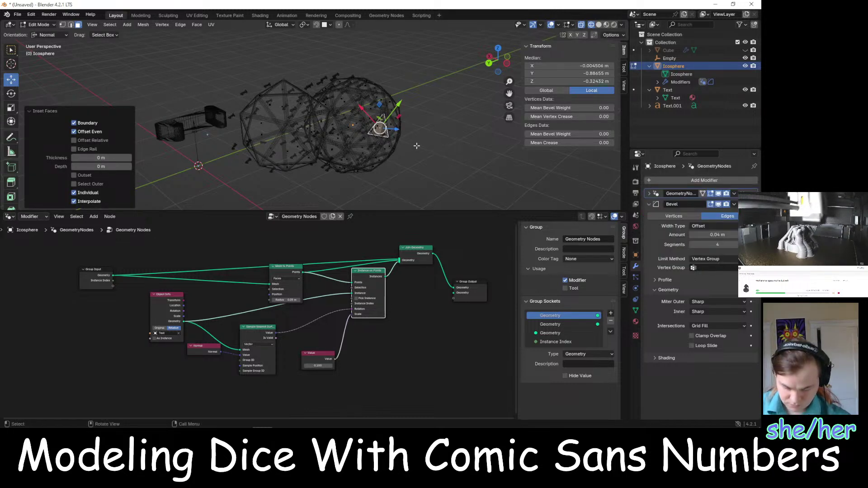
Delete all vertices linked to the inset face, removing the subdivided sphere from the Icosphere's mesh
key(ctrl+l)
key(x)
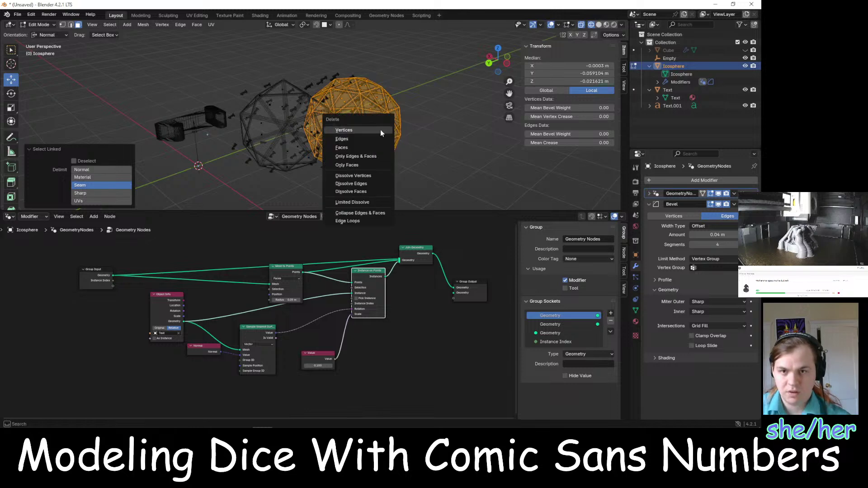
click(381, 129)
scroll(380, 130, up, 4)
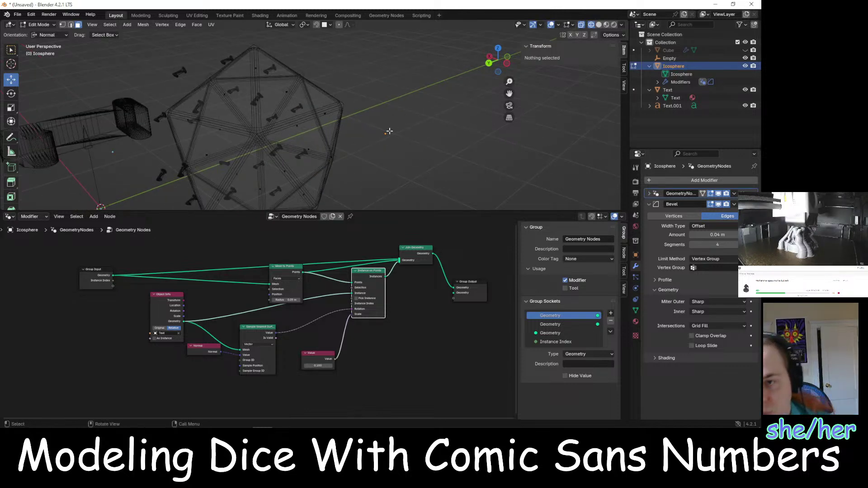
mouse_move(389, 131)
middle_down()
mouse_move(380, 116)
mouse_move(393, 94)
mouse_move(406, 127)
middle_up()
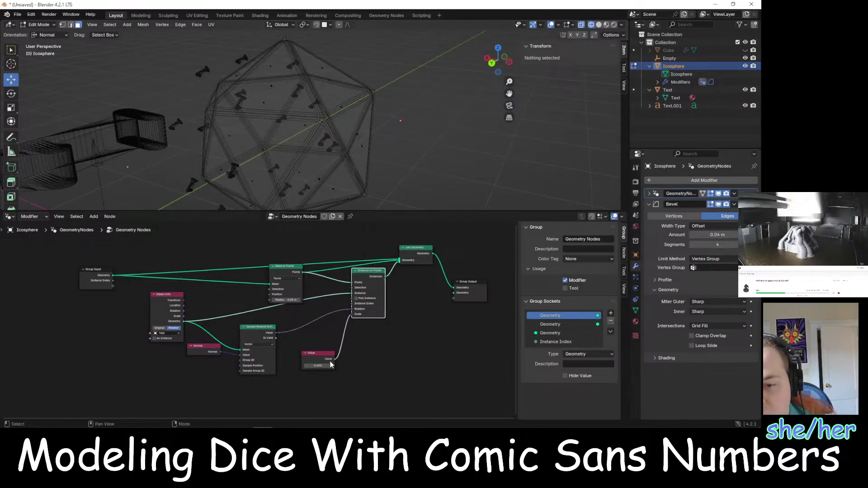
Move the Value node closer to the Sample Nearest Surface node and set its value to 1
drag(330, 364, 311, 341)
middle_drag(381, 133, 382, 131)
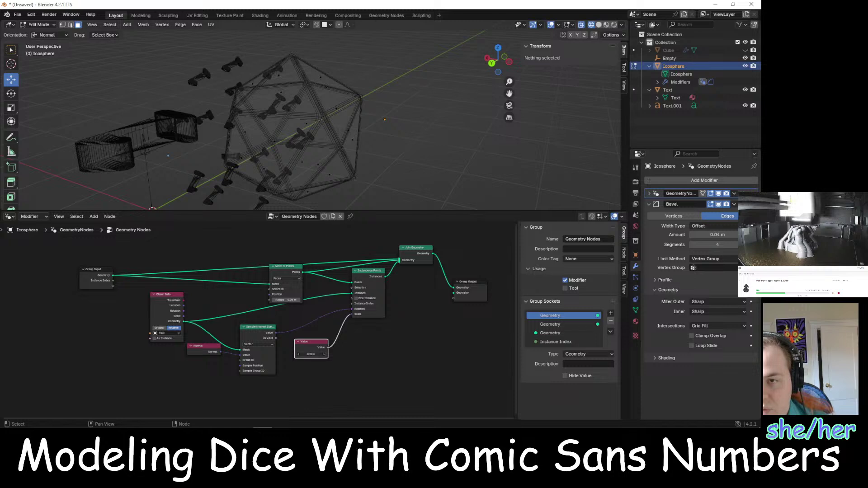
mouse_move(311, 355)
mouse_down()
mouse_move(333, 355)
mouse_move(293, 355)
mouse_move(311, 355)
mouse_up()
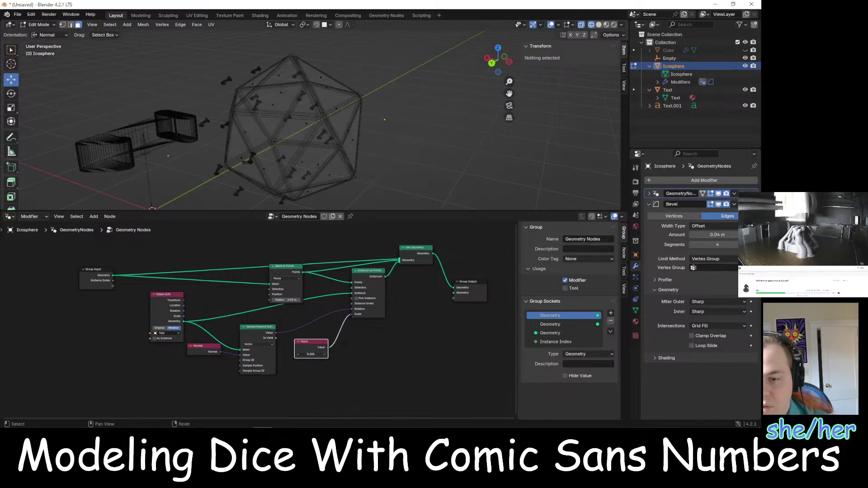
click(311, 354)
text(1)
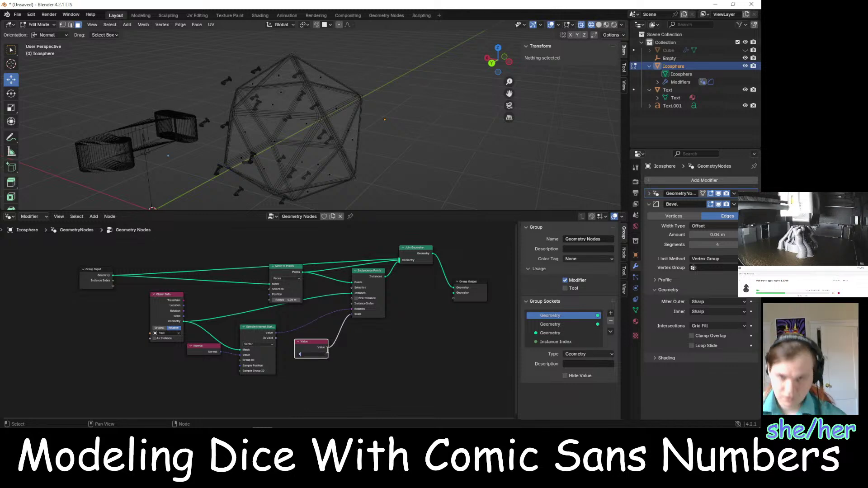
key(Return)
Delete the Value node that drives the scale of the Instance on Points node
scroll(389, 157, down, 4)
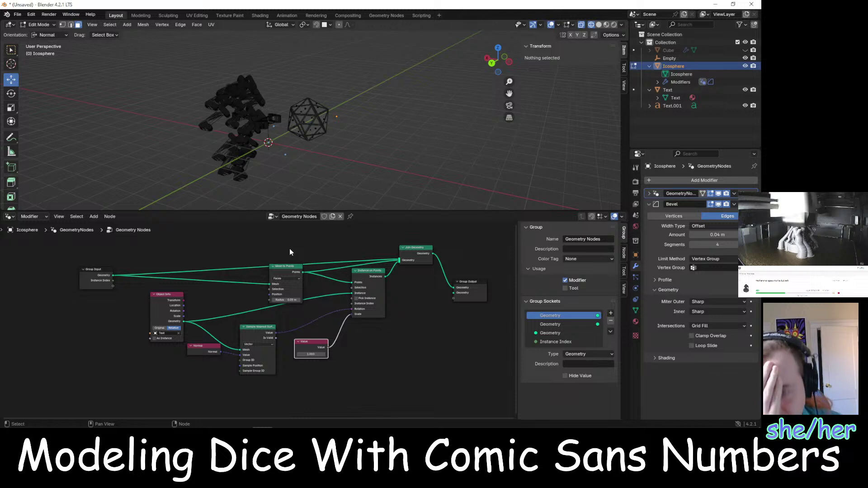
scroll(314, 141, up, 4)
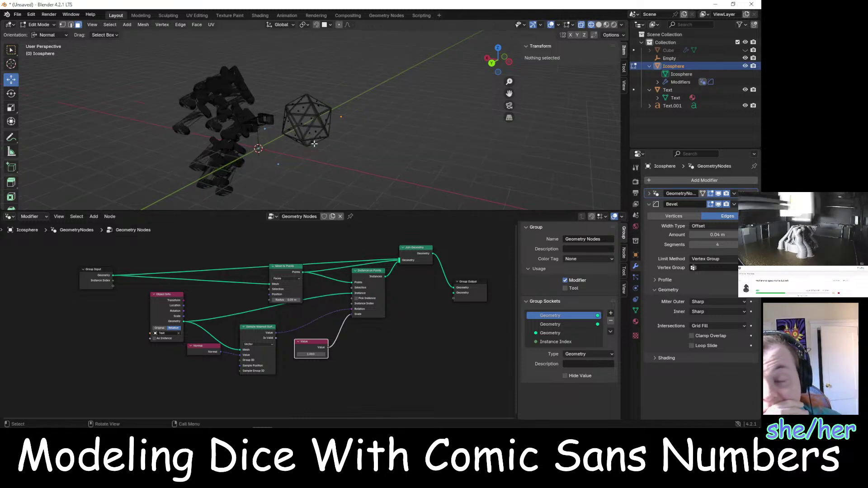
mouse_move(314, 141)
middle_down()
mouse_move(353, 149)
mouse_move(370, 167)
mouse_move(307, 136)
middle_up()
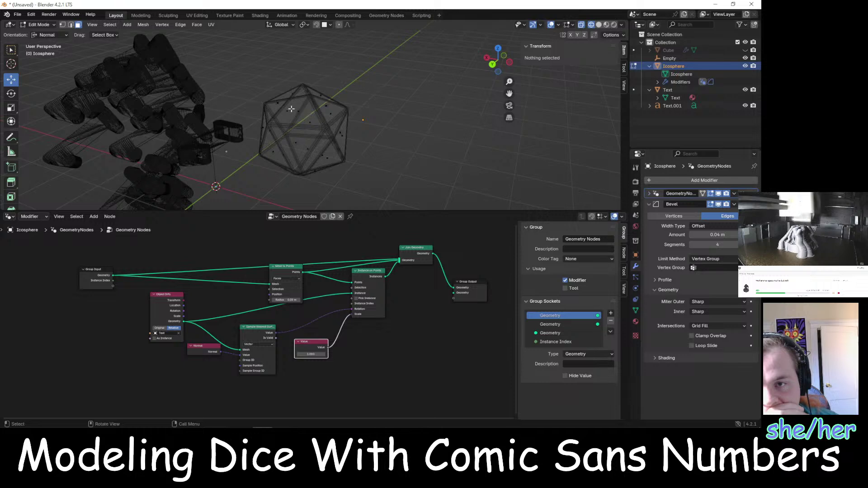
click(298, 112)
click(452, 142)
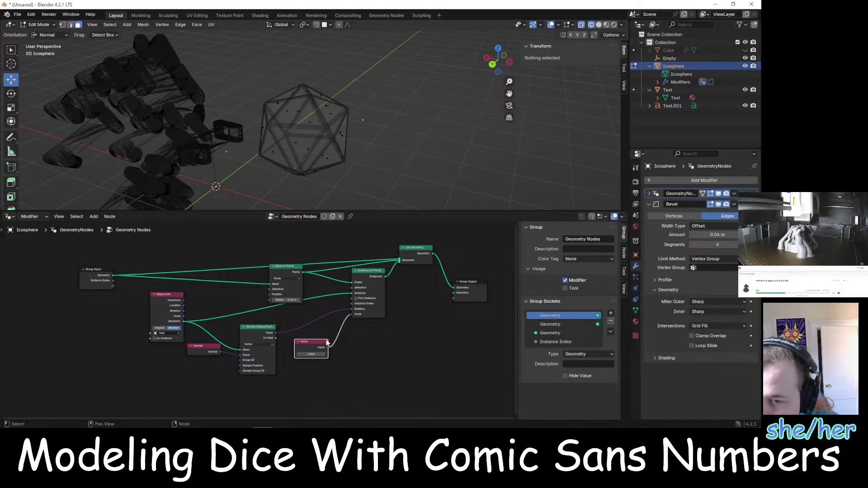
key(x)
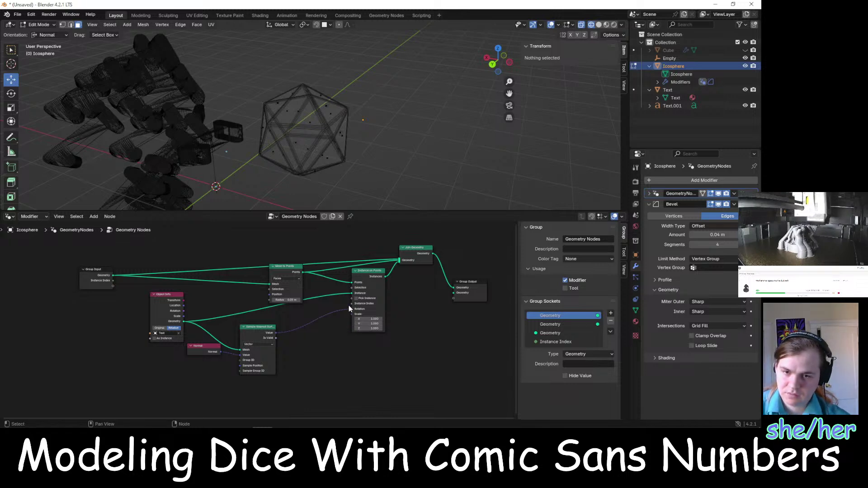
Select the icosahedron's linked faces, return to Object Mode and set the Icosphere's location to 0 m in X, Y and Z
click(280, 145)
key(ctrl+l)
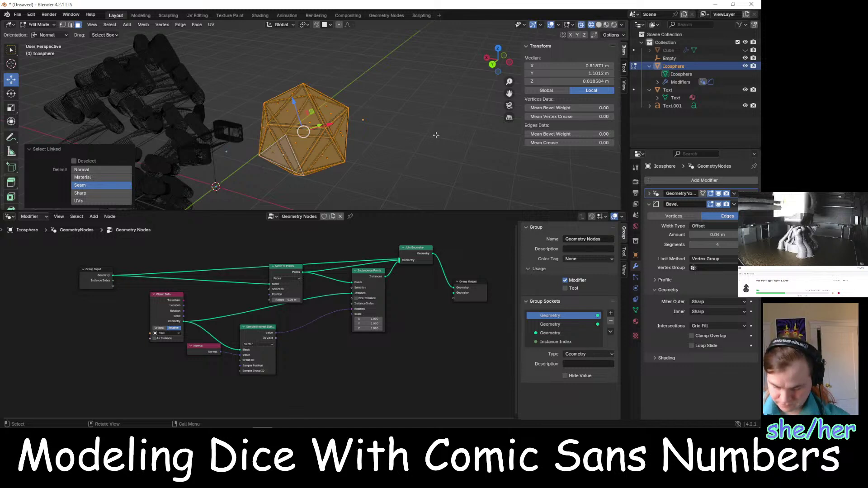
key(Tab)
click(571, 66)
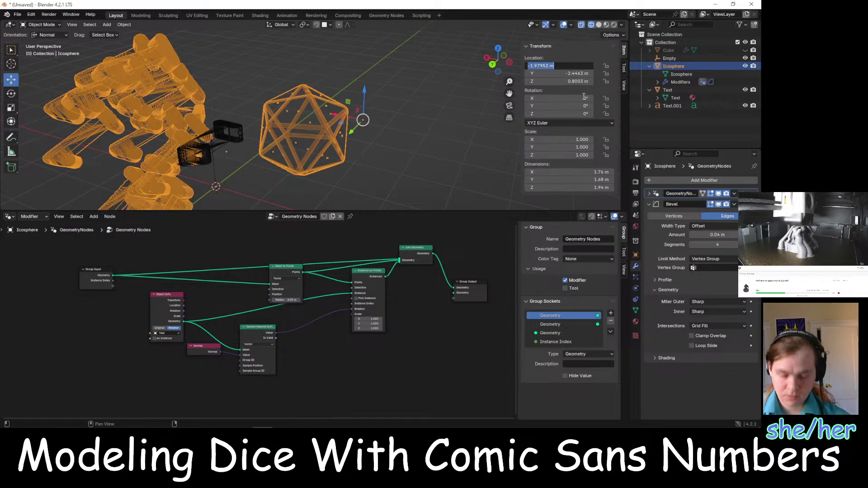
text(0)
key(Tab)
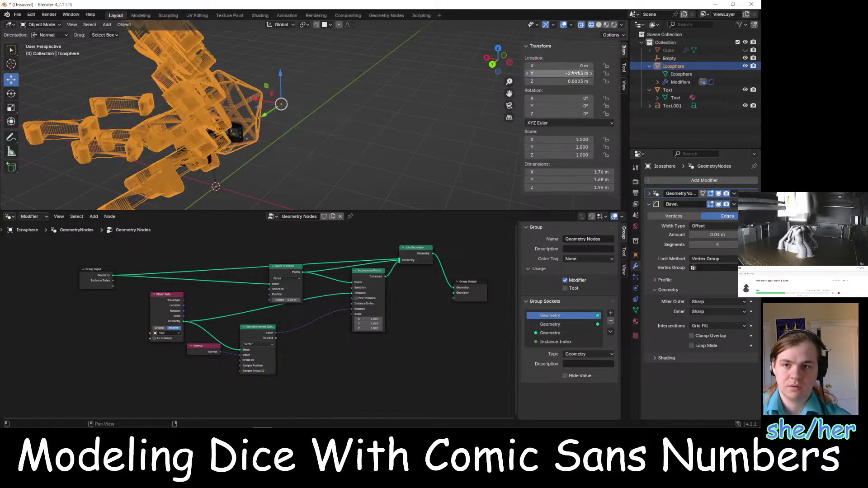
text(0)
key(Return)
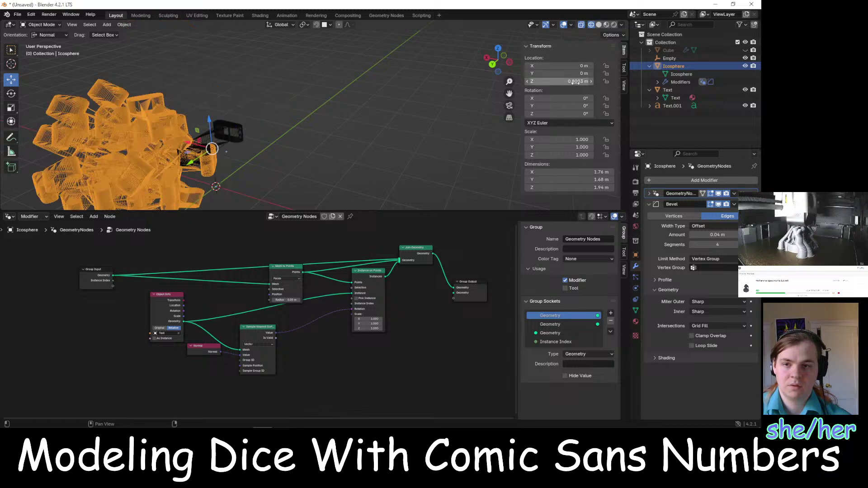
click(575, 82)
text(0)
key(Return)
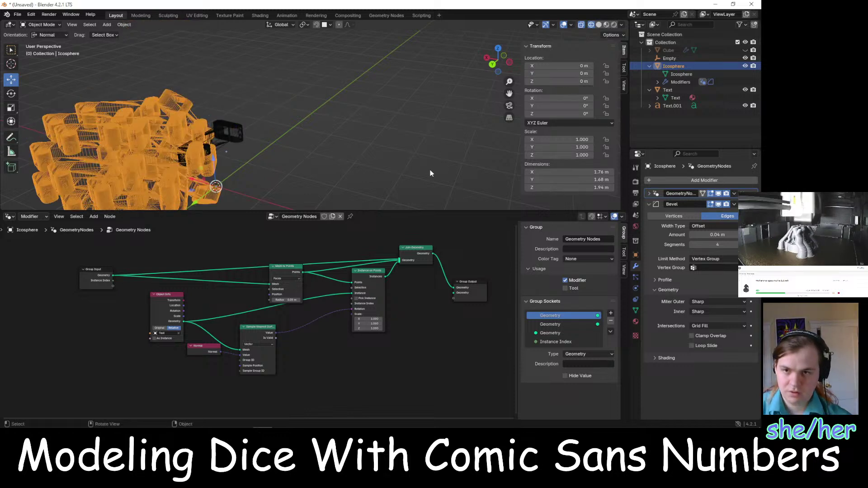
Add a constant Value input node below the Instance on Points node
right_click(317, 346)
mouse_move(320, 347)
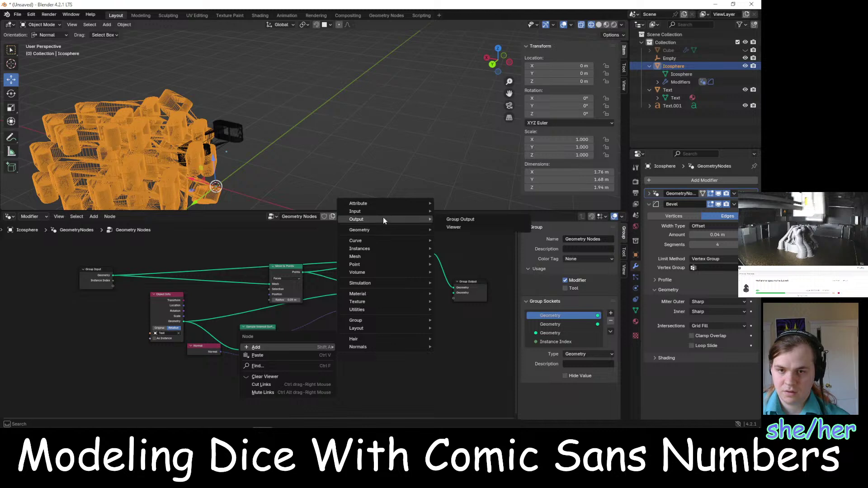
mouse_move(375, 271)
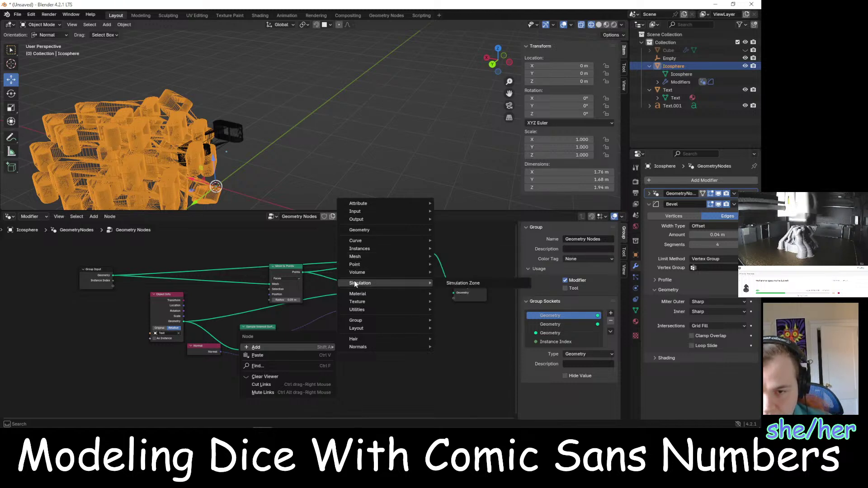
mouse_move(366, 202)
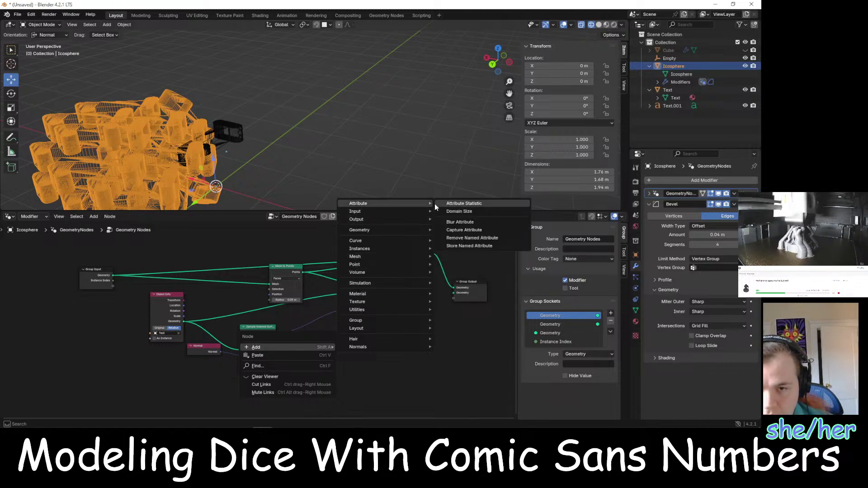
mouse_move(399, 211)
mouse_move(455, 212)
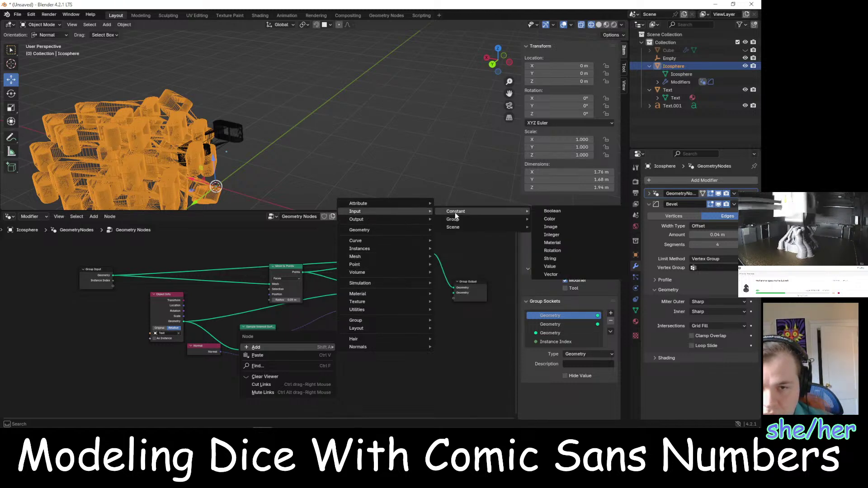
click(550, 266)
click(333, 392)
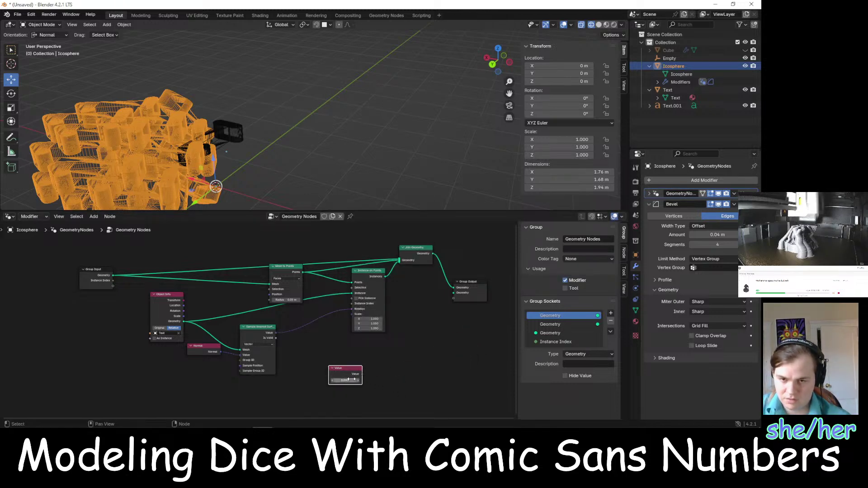
Set the Value node to 0.2 and connect it to the Scale input of Instance on Points
click(351, 379)
text(.2)
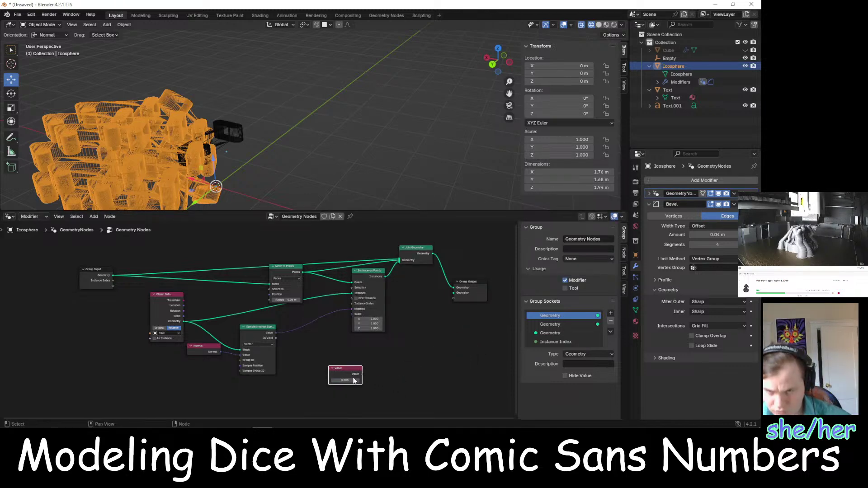
key(Return)
drag(343, 370, 352, 314)
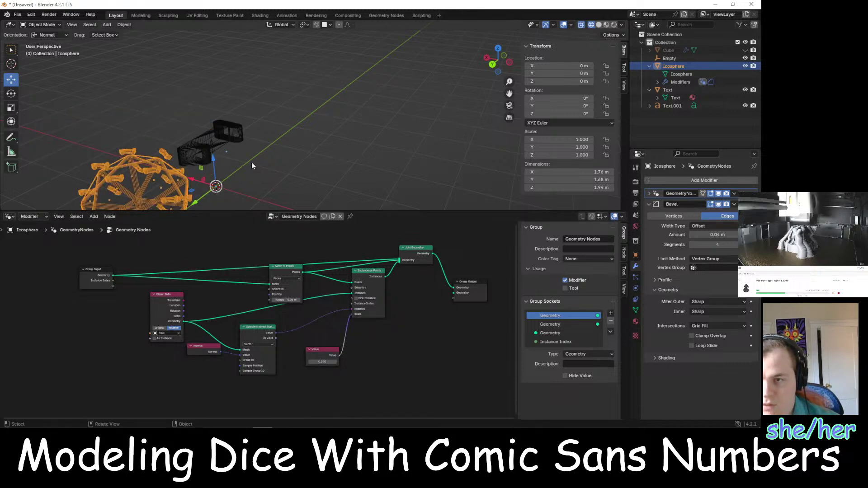
middle_drag(251, 162, 344, 126)
scroll(297, 129, up, 5)
scroll(316, 131, down, 5)
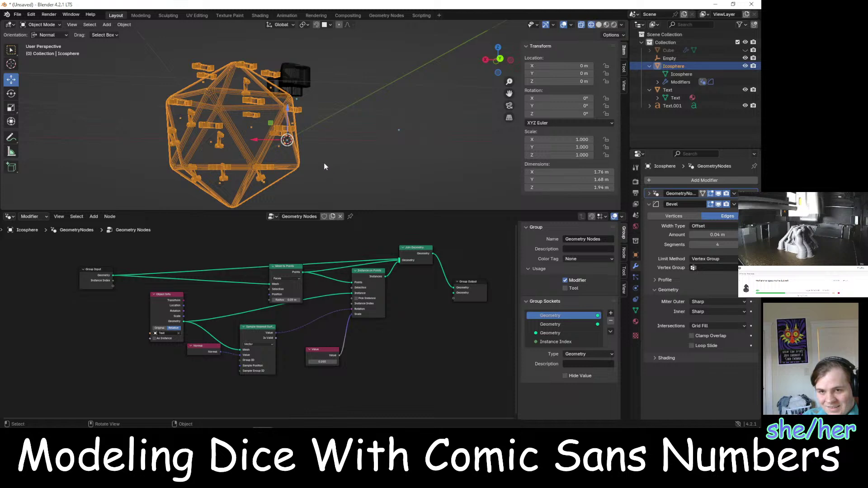
Select the Text object and try an X rotation of 90° to reorient the instanced numbers
click(677, 90)
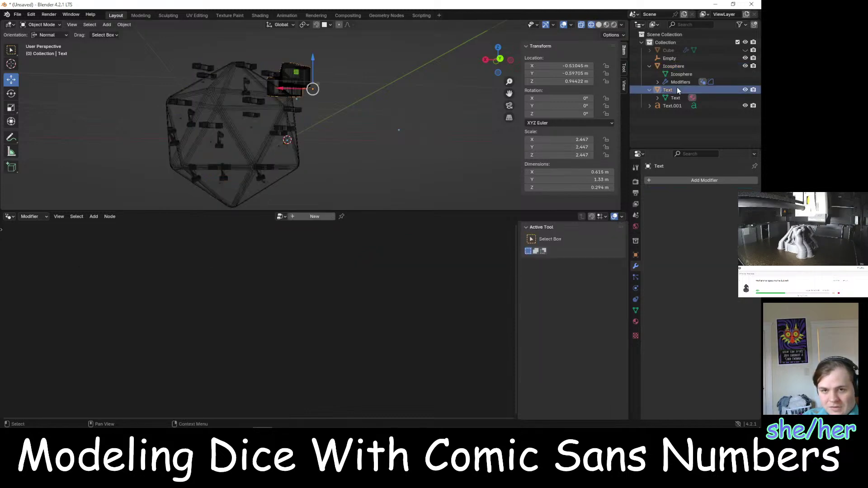
mouse_move(375, 120)
middle_down()
mouse_move(384, 146)
mouse_move(380, 130)
middle_up()
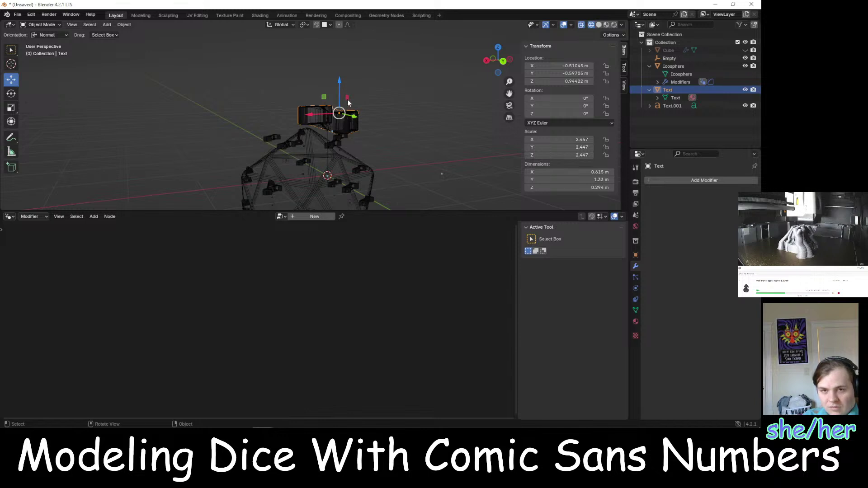
click(572, 98)
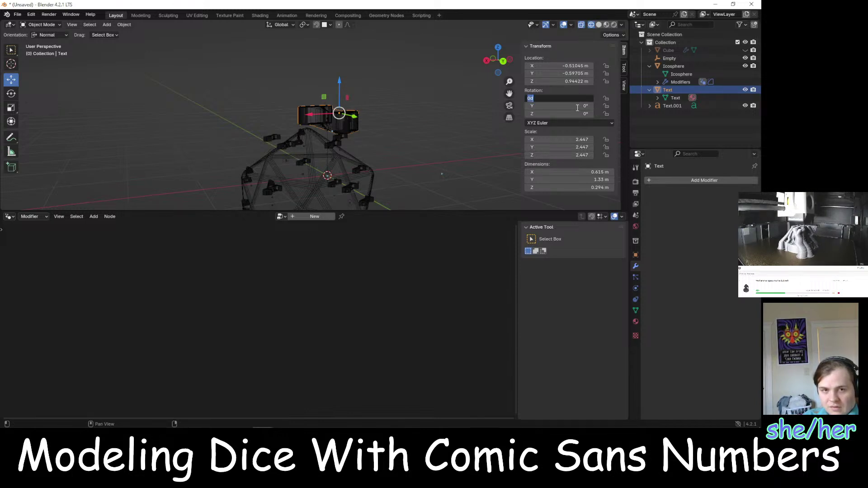
key(Tab)
key(Tab)
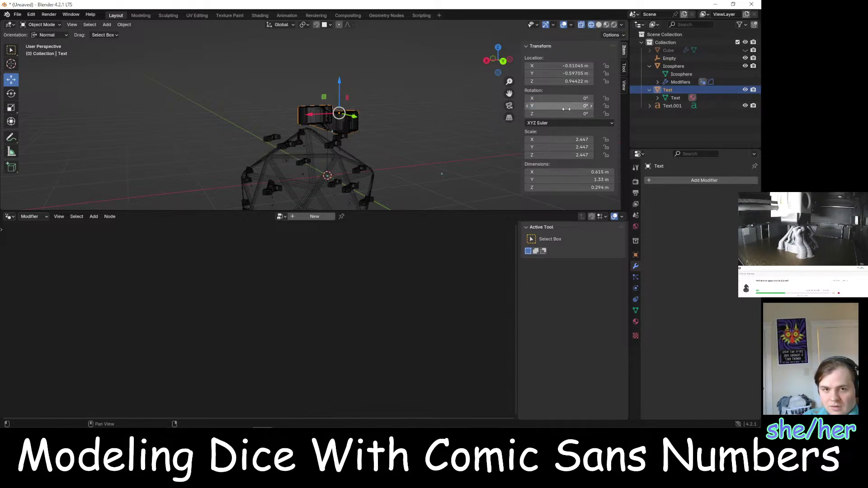
click(588, 99)
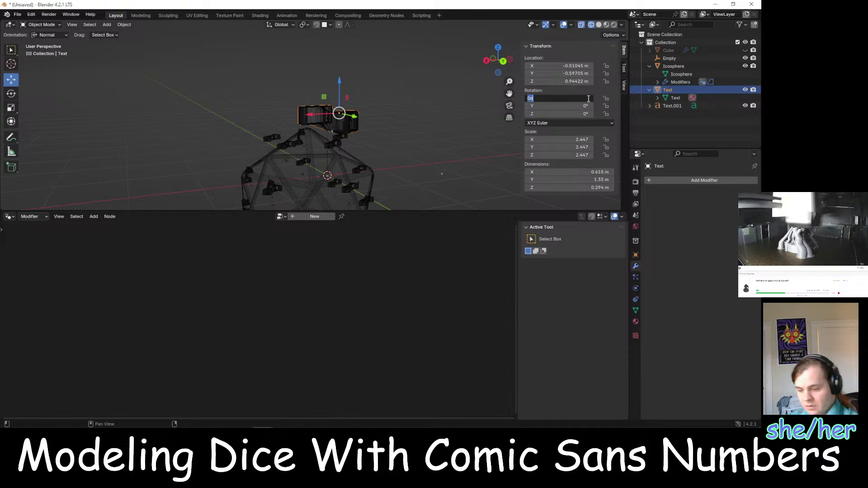
text(90)
key(Return)
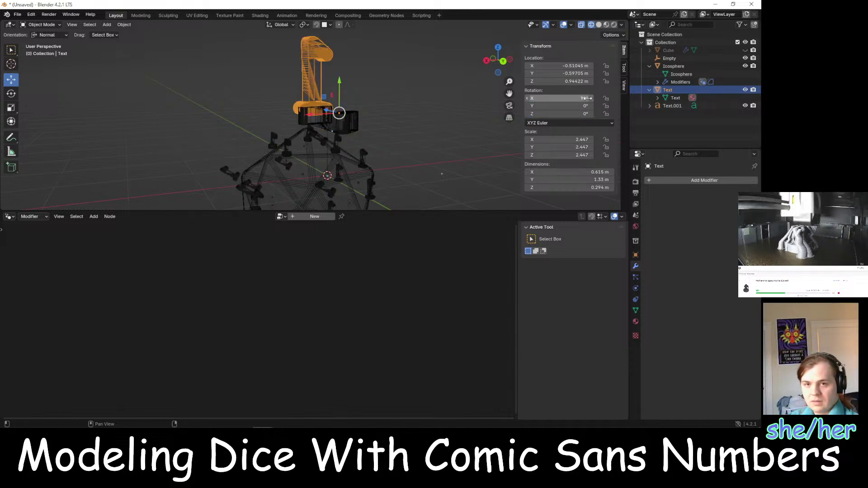
scroll(418, 101, up, 2)
middle_drag(445, 133, 434, 126)
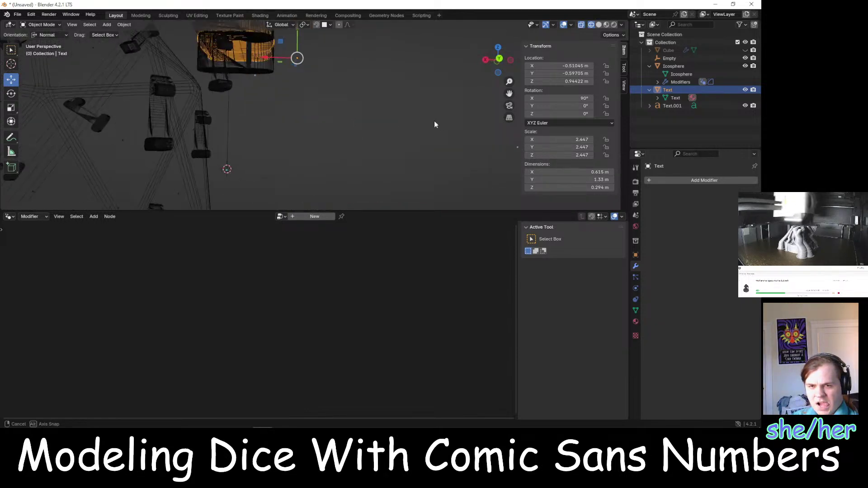
scroll(405, 128, down, 3)
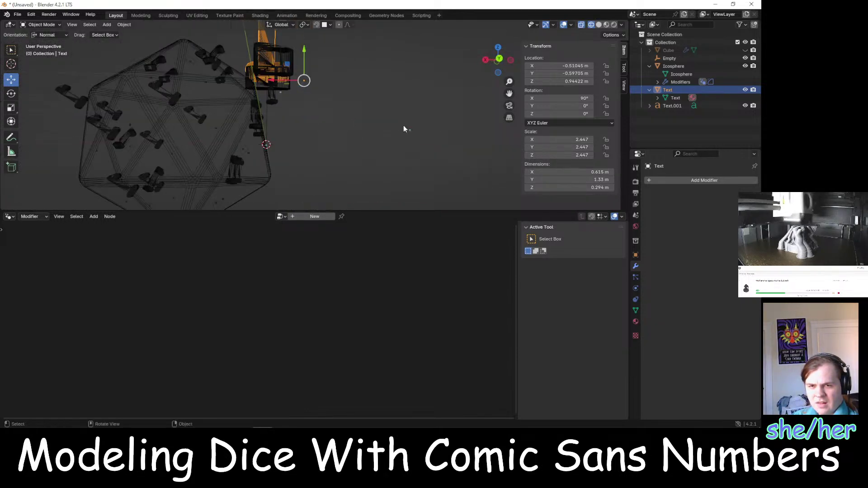
Reset the Text object's X rotation to 0°
click(585, 98)
text(0)
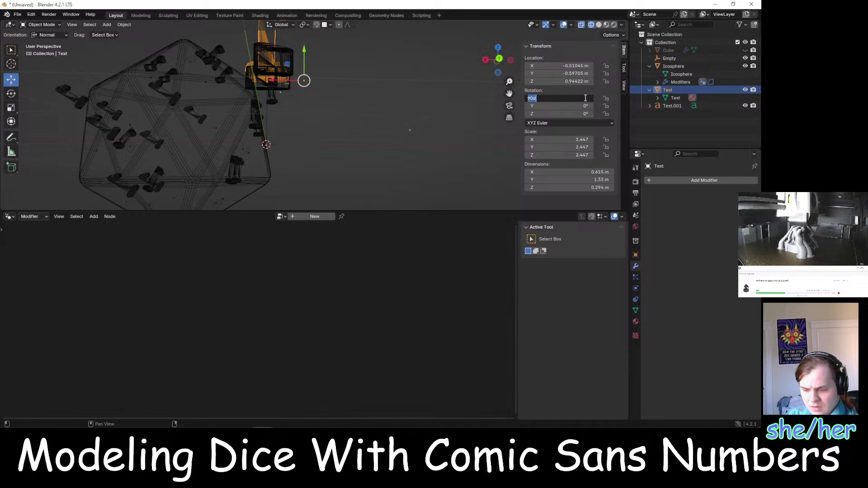
key(Return)
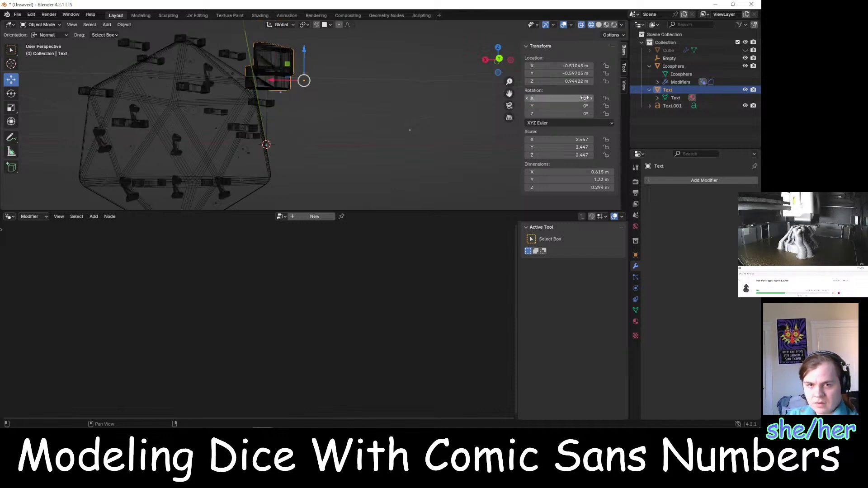
scroll(353, 113, up, 3)
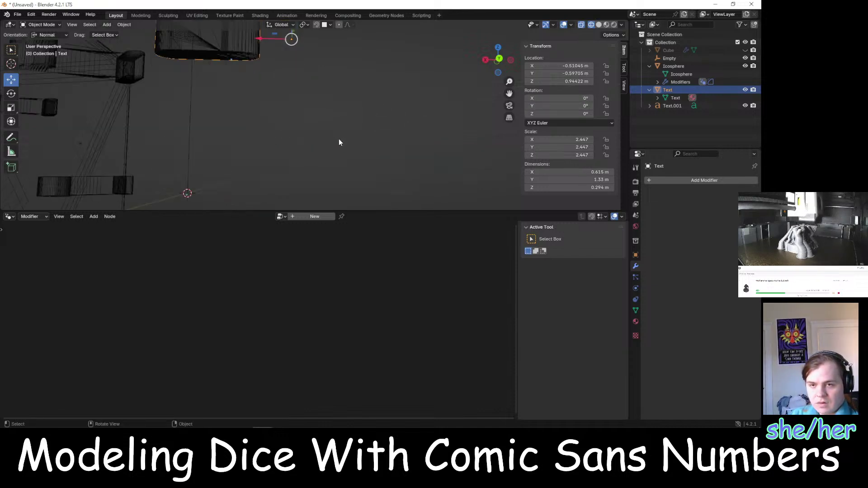
Set the Text object's X, Y and Z location to 0 m so it sits at the world origin
scroll(339, 139, down, 5)
scroll(345, 133, down, 2)
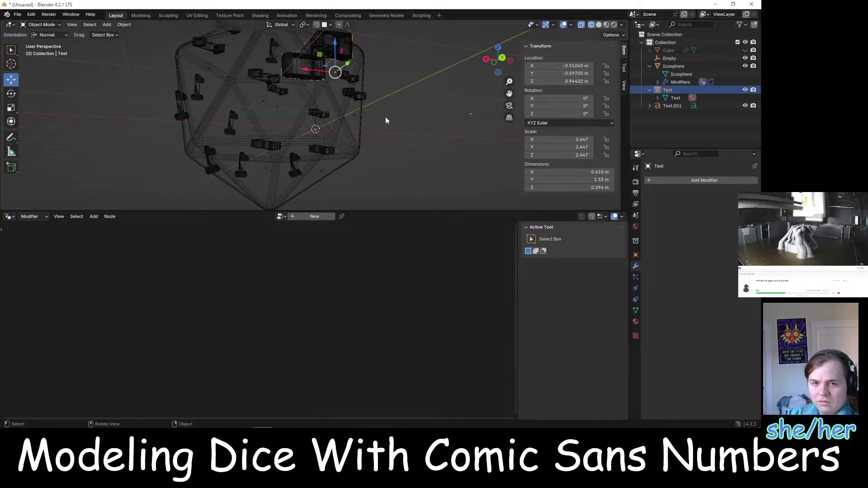
click(397, 132)
middle_drag(397, 134, 408, 148)
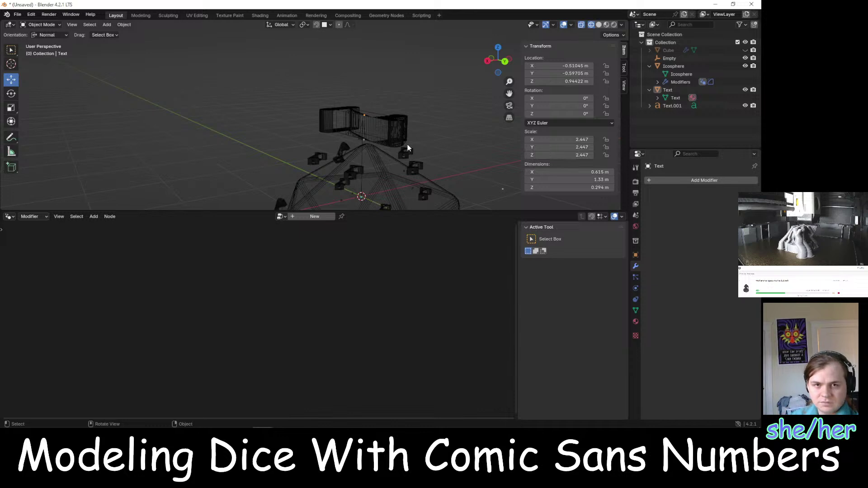
click(572, 66)
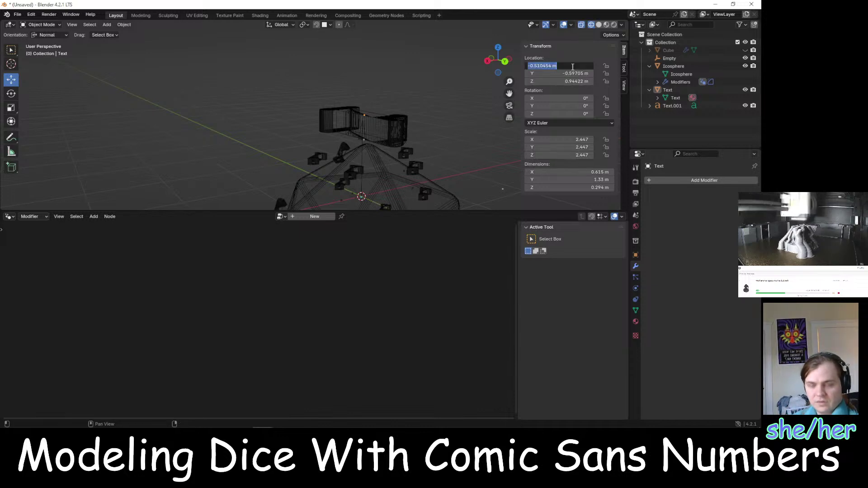
text(0)
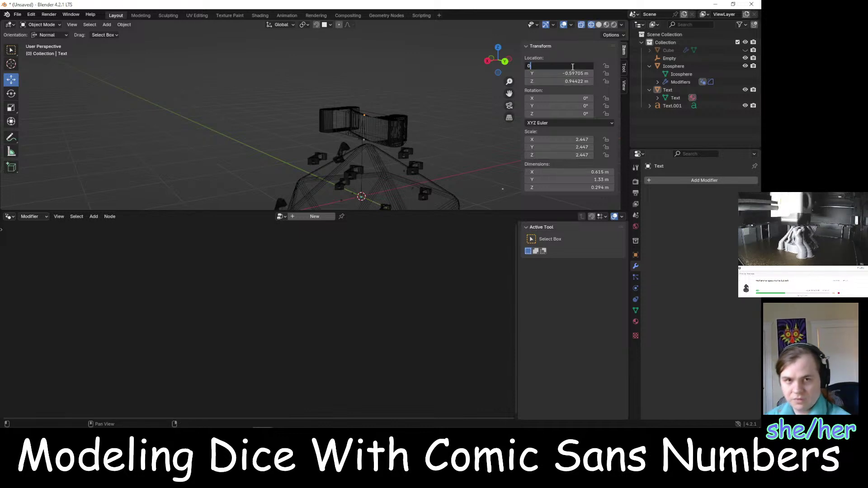
key(Return)
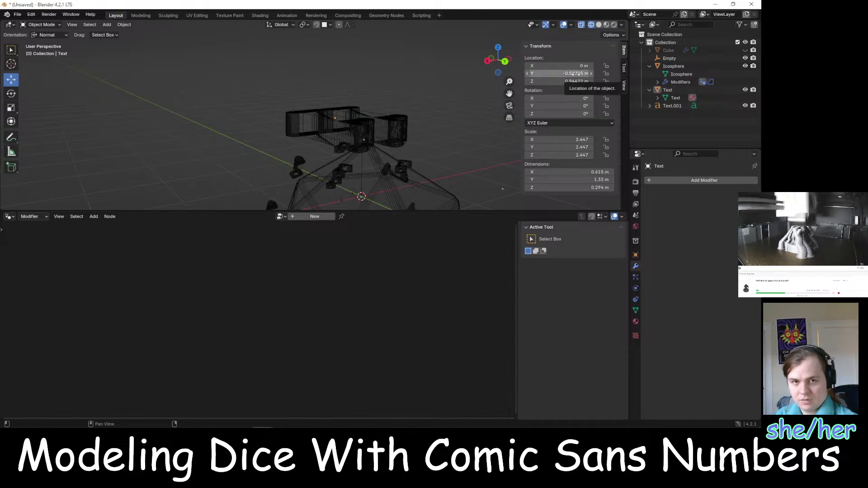
click(574, 74)
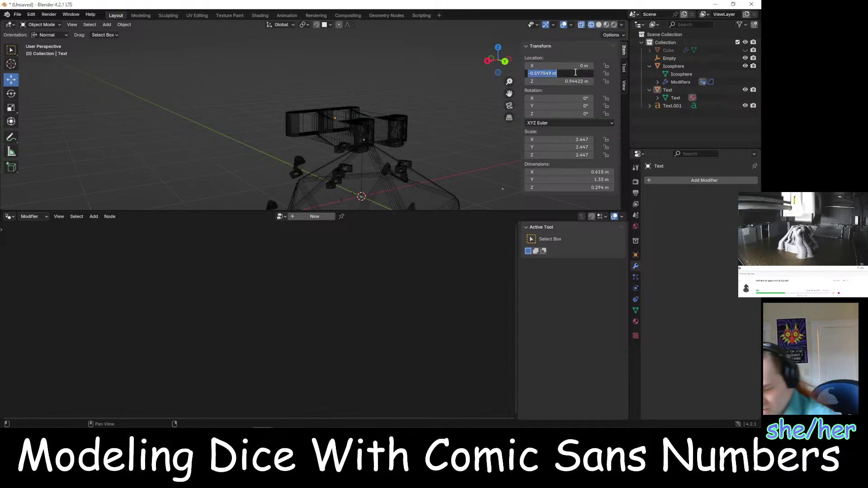
text(0)
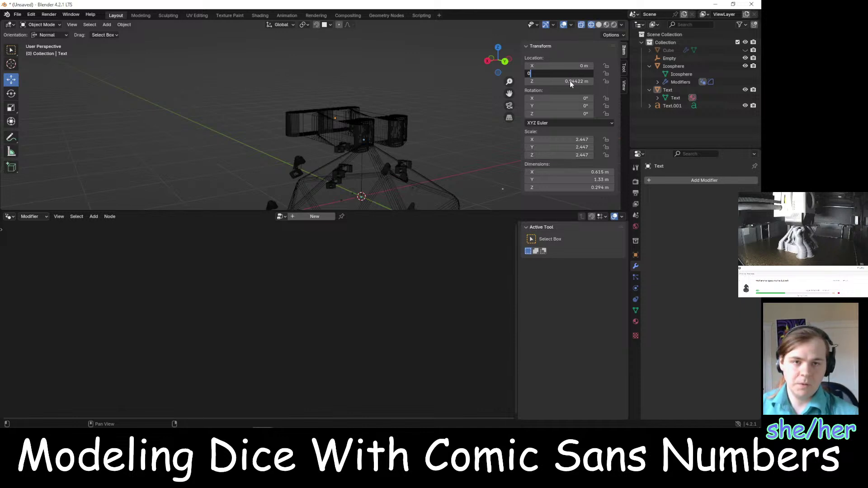
key(Return)
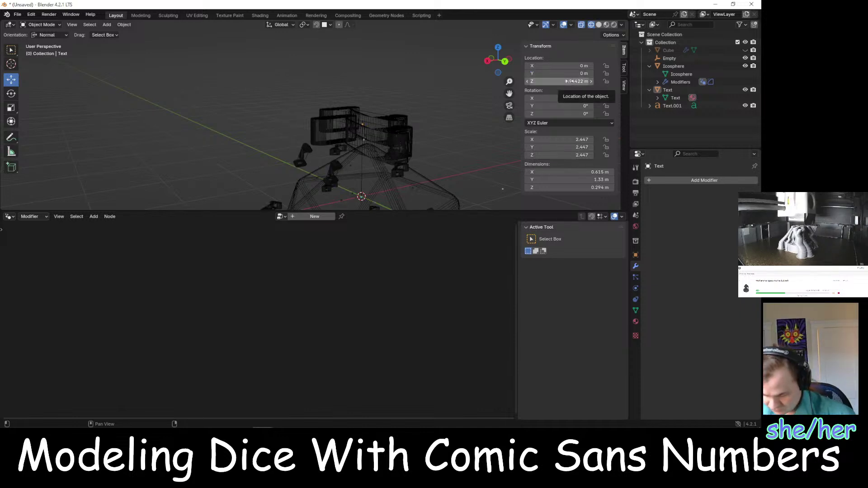
double_click(569, 81)
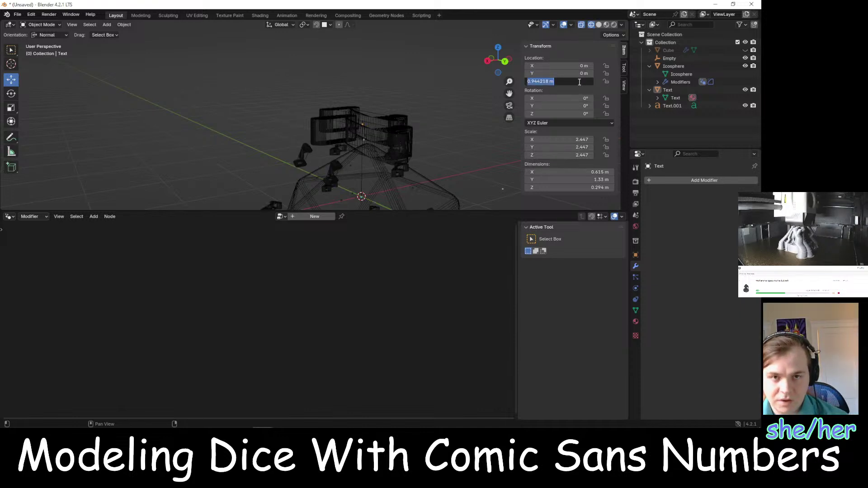
text(0)
key(Return)
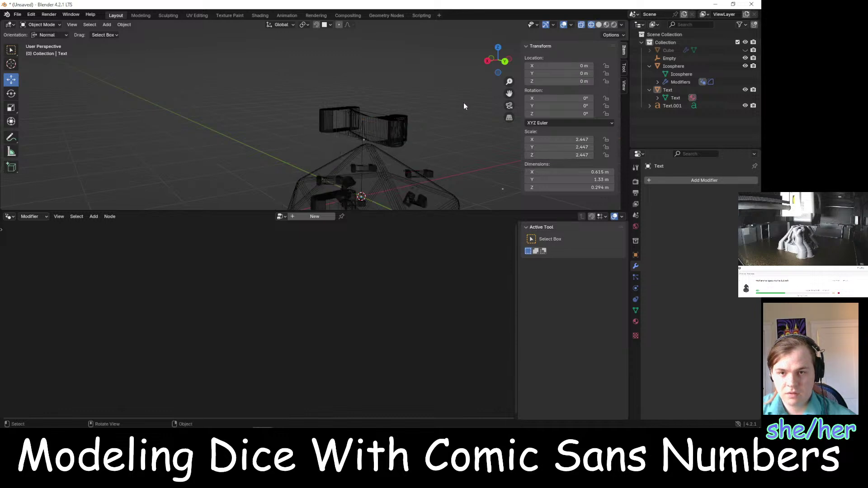
Centre the view on the icosphere and select the Text mesh inside it
middle_drag(463, 102, 449, 130)
scroll(463, 107, up, 5)
scroll(463, 107, down, 5)
scroll(464, 109, down, 5)
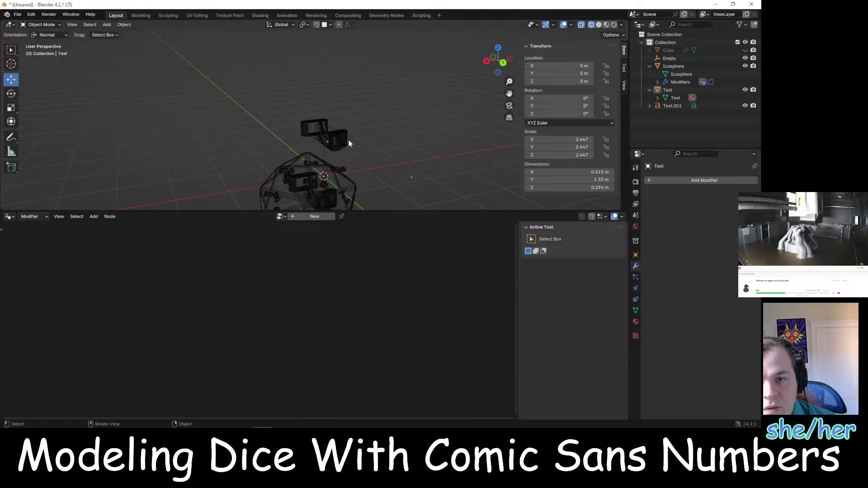
click(342, 141)
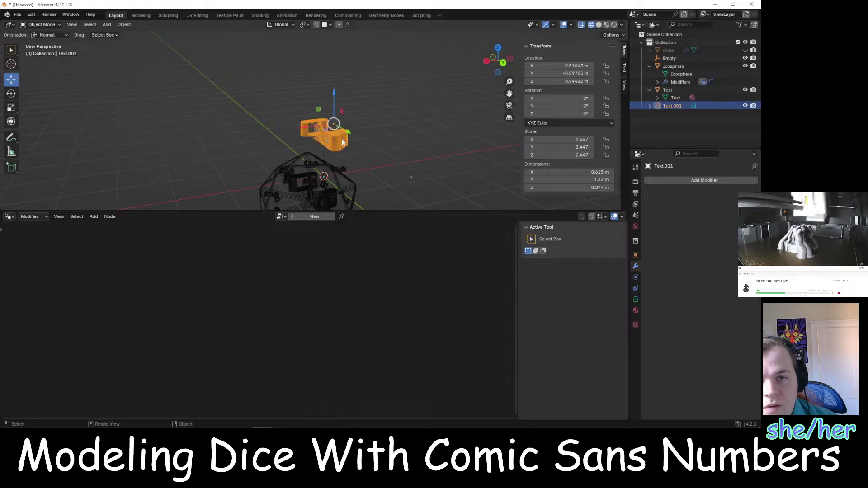
click(315, 181)
key(KP_Decimal)
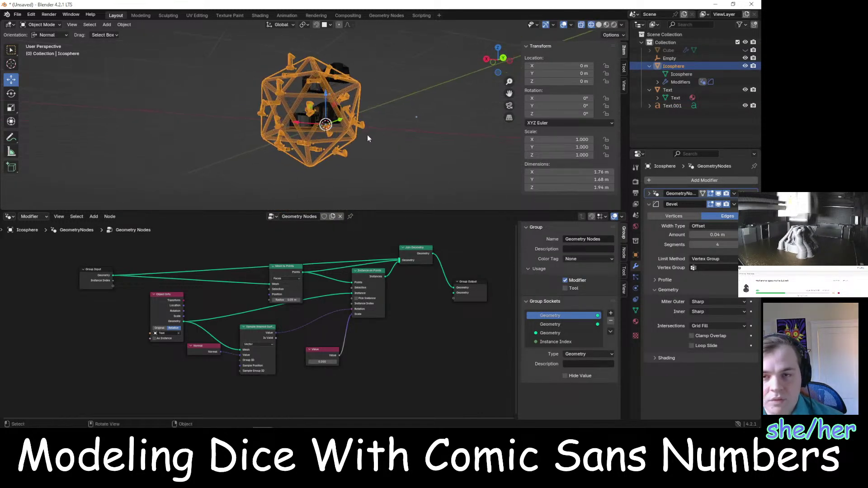
scroll(367, 134, up, 8)
click(289, 147)
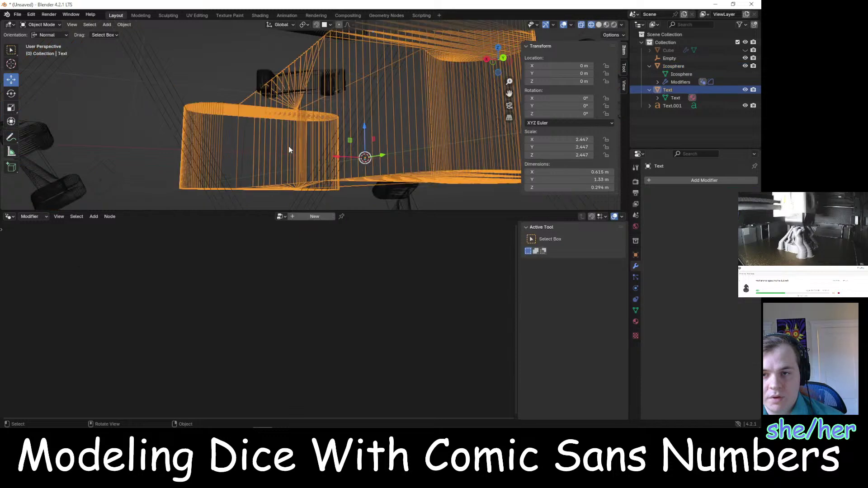
scroll(293, 145, down, 8)
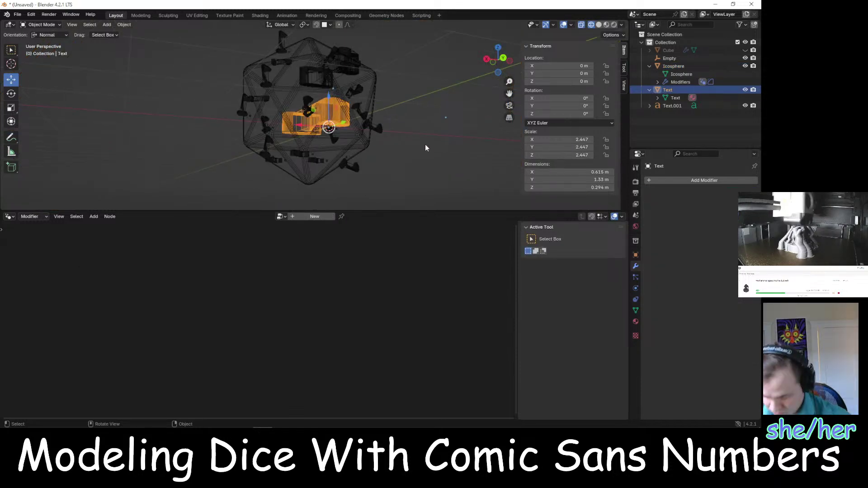
Try a free rotation of the Text object at the origin and undo it
key(r)
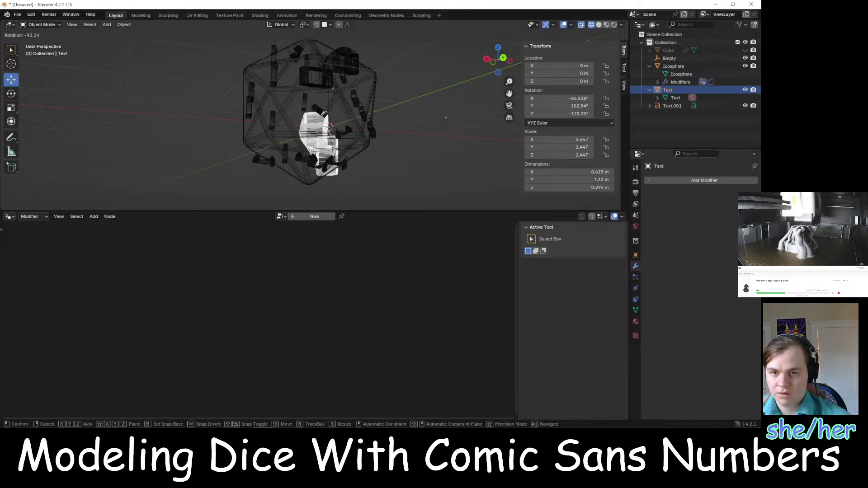
click(350, 58)
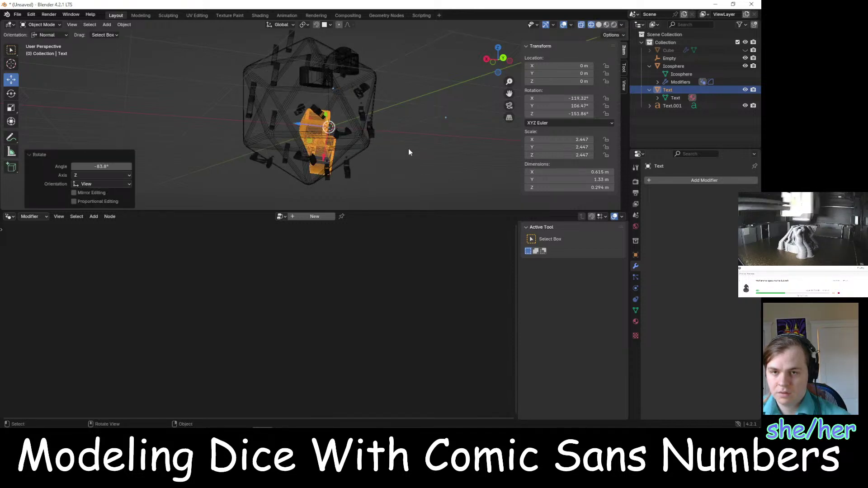
key(ctrl+z)
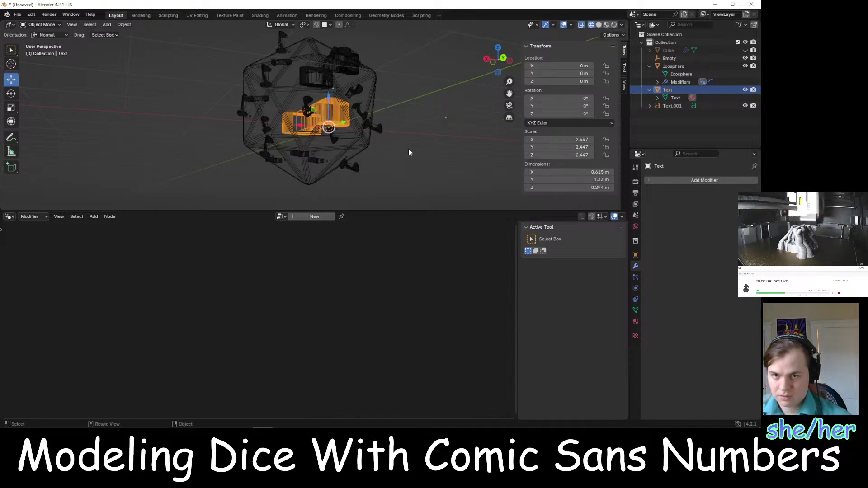
Switch to Firefox to check how the Align Instances to Face Normals tutorial prepares the instanced object's transforms, and return to Blender
key(alt+Tab)
key(alt+Tab)
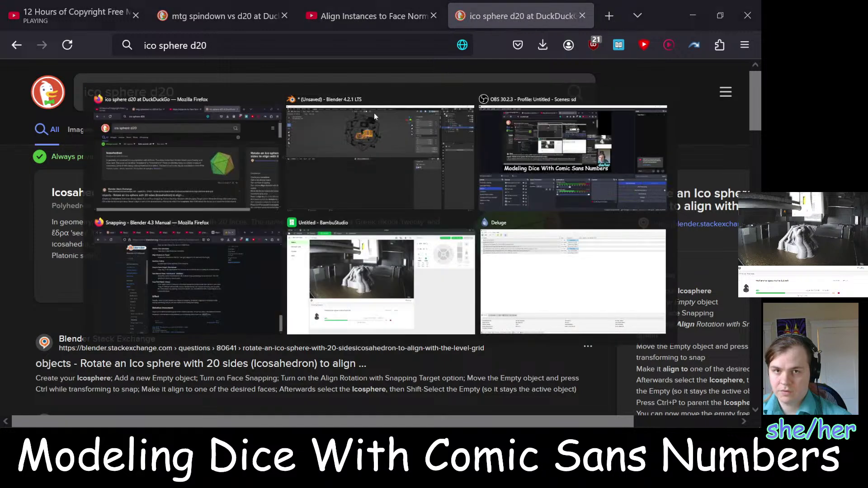
key(alt+Tab)
click(381, 20)
click(335, 199)
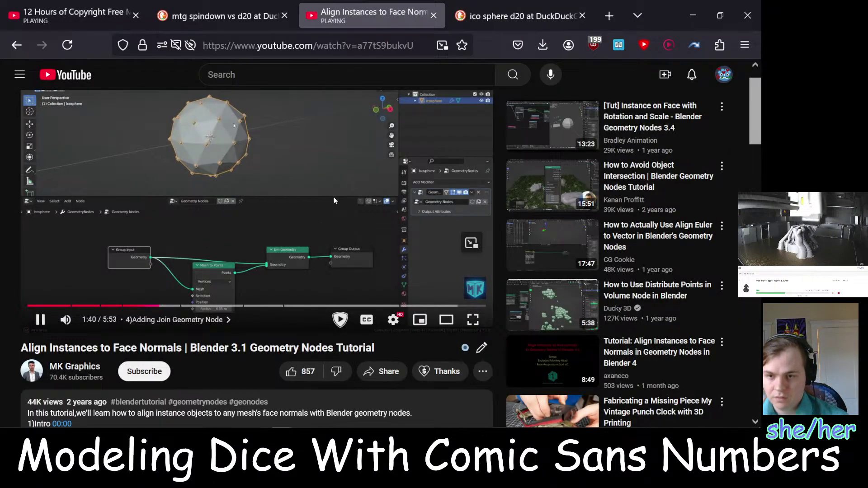
click(270, 305)
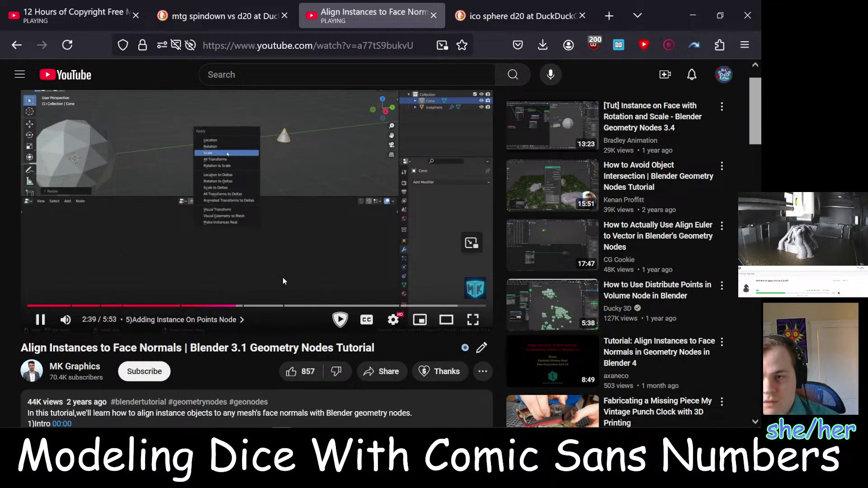
click(282, 281)
key(alt+Tab)
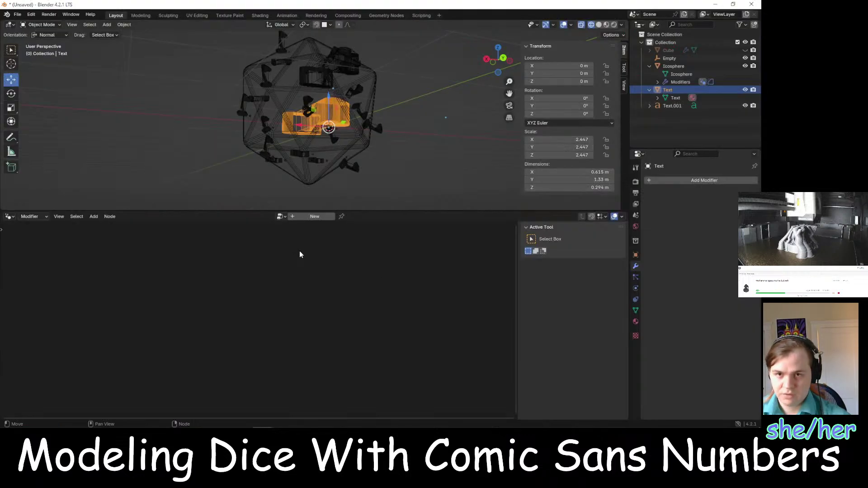
Set the Text object's X, Y and Z scale to 1
click(555, 140)
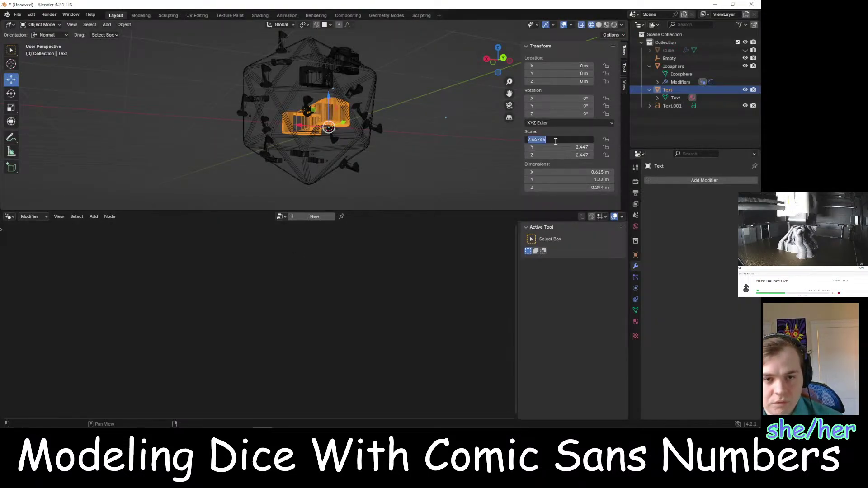
text(1)
key(Return)
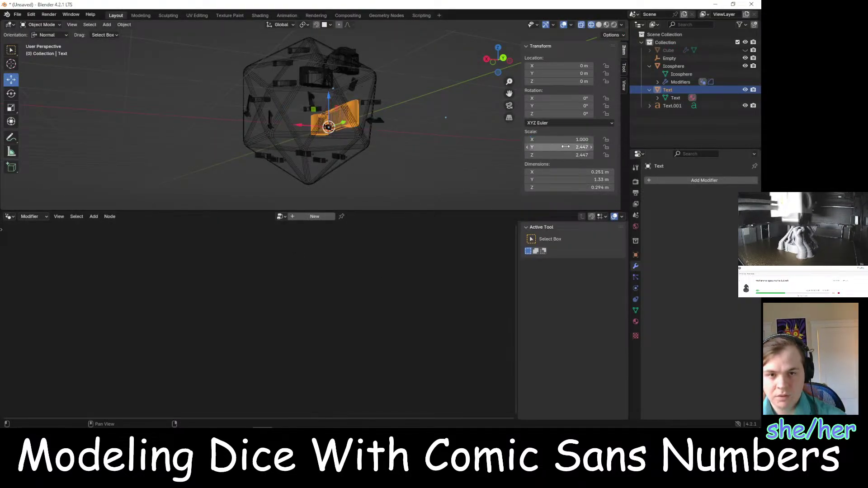
click(564, 147)
text(1)
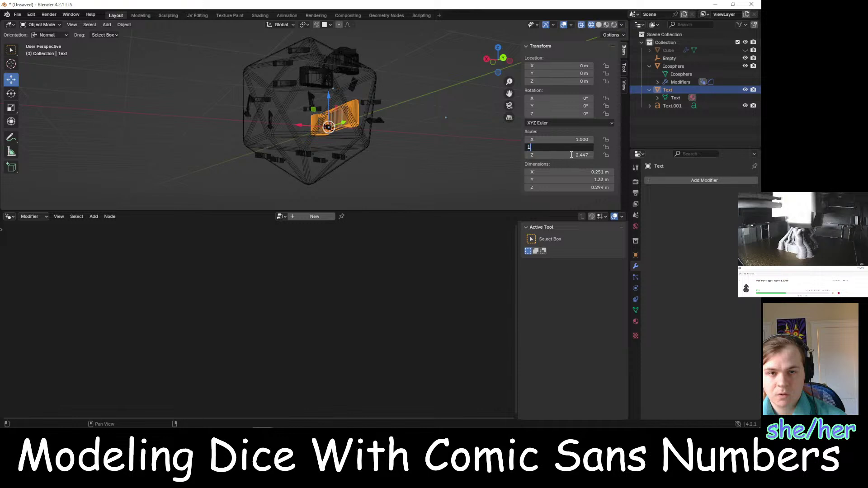
key(Return)
click(573, 156)
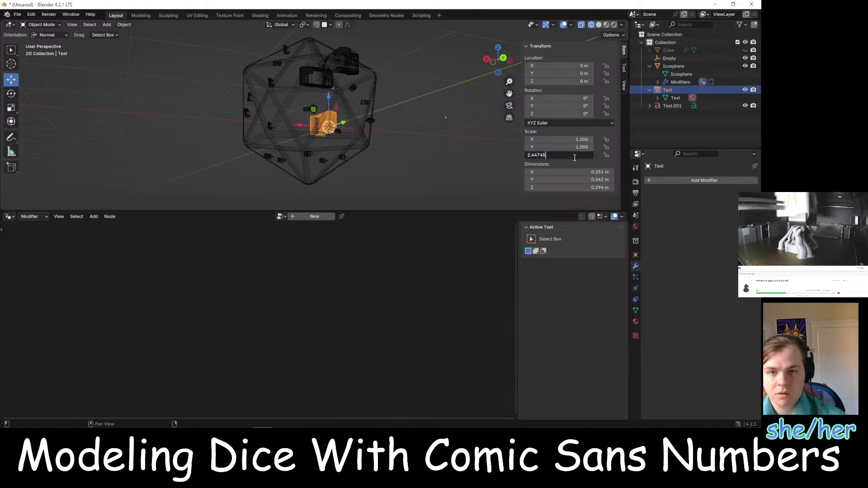
key(ctrl+a)
text(1)
key(Return)
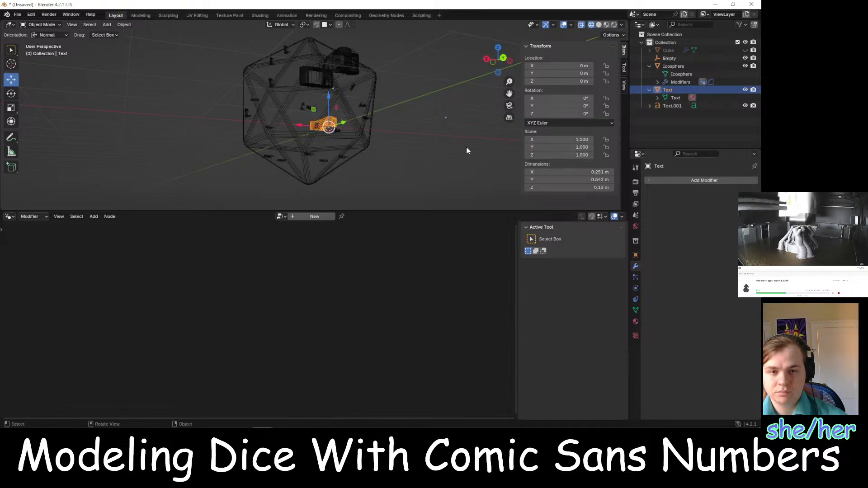
In the icosphere's geometry nodes, try 1 in the Value node that drives the instance scale, and settle on 0.5
click(677, 82)
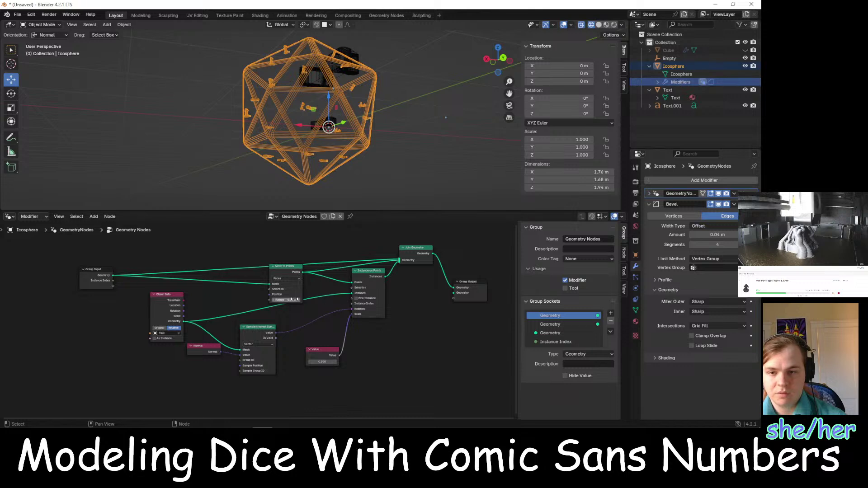
click(319, 361)
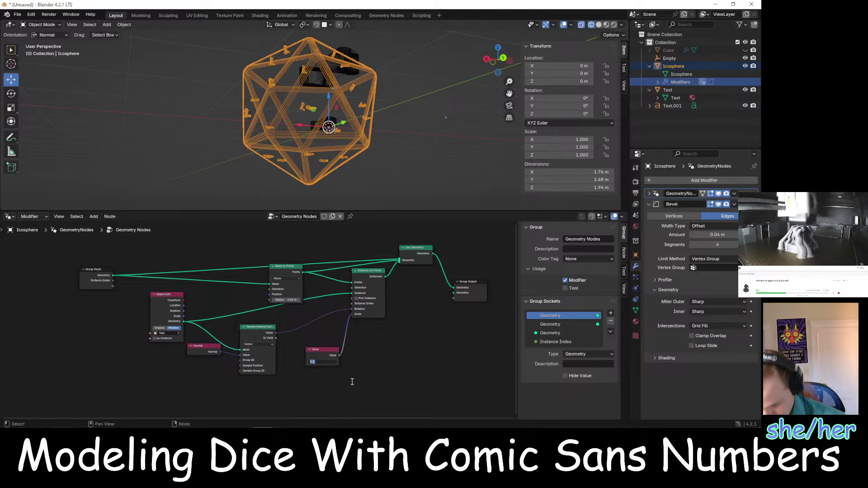
text(1)
key(Return)
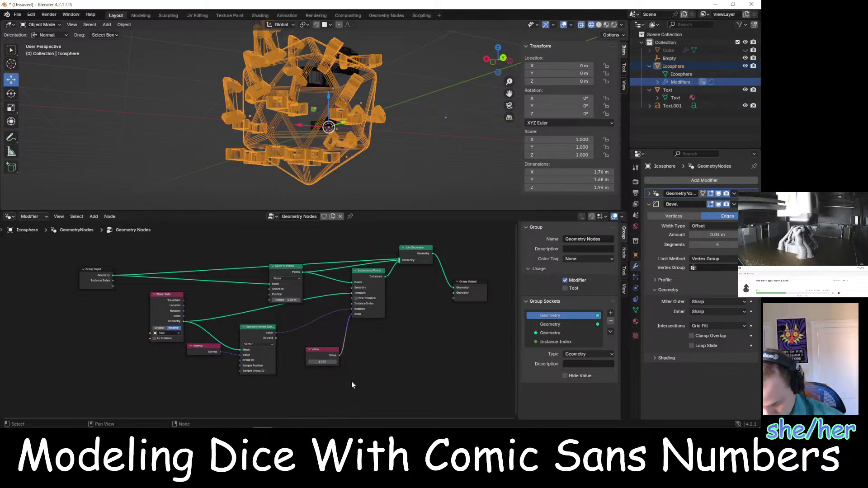
click(333, 361)
text(0.5)
key(Return)
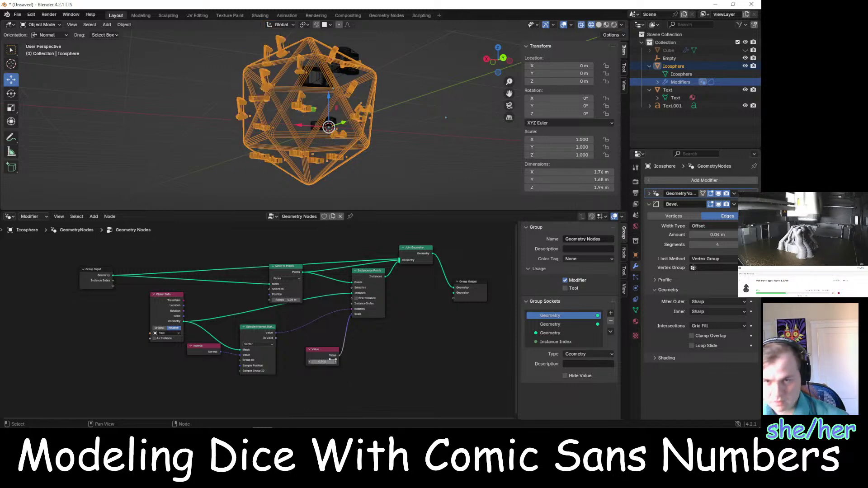
Inspect the resized numbers on the icosphere and switch the viewport shading to Material Preview
mouse_move(233, 134)
middle_down()
mouse_move(239, 145)
mouse_move(222, 142)
mouse_move(254, 134)
mouse_move(244, 146)
middle_up()
scroll(338, 129, up, 6)
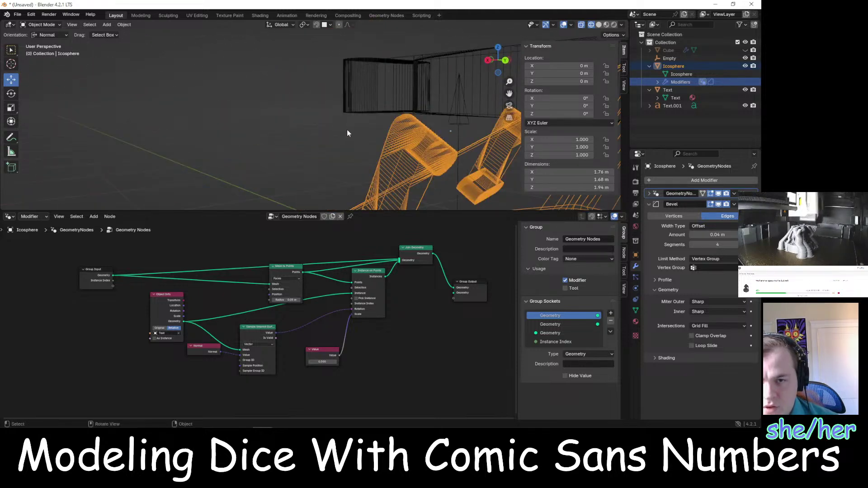
middle_drag(346, 129, 341, 127)
scroll(340, 126, down, 4)
scroll(340, 122, down, 4)
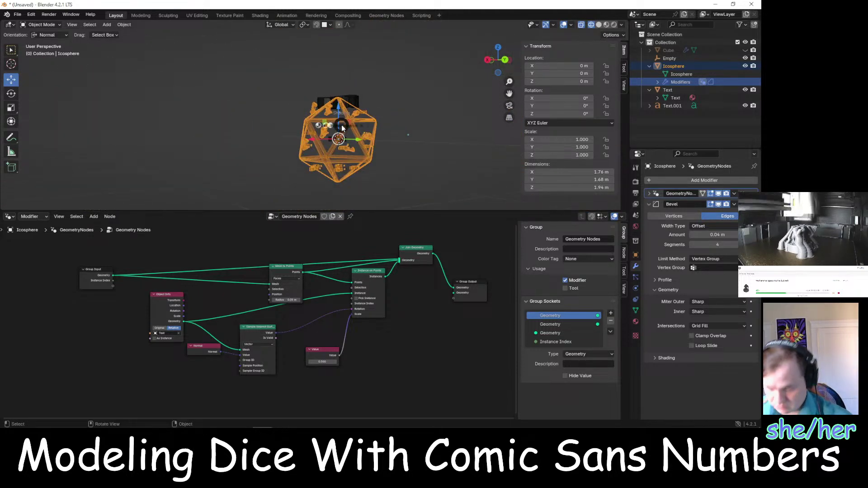
key(z)
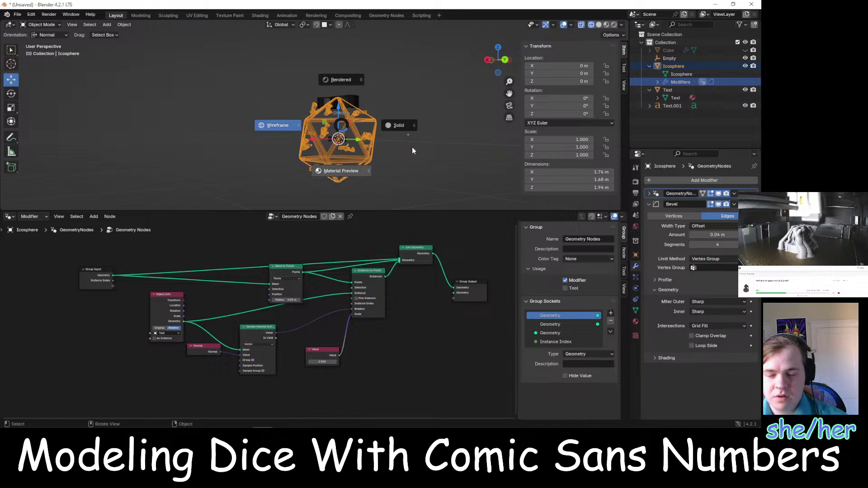
key(2)
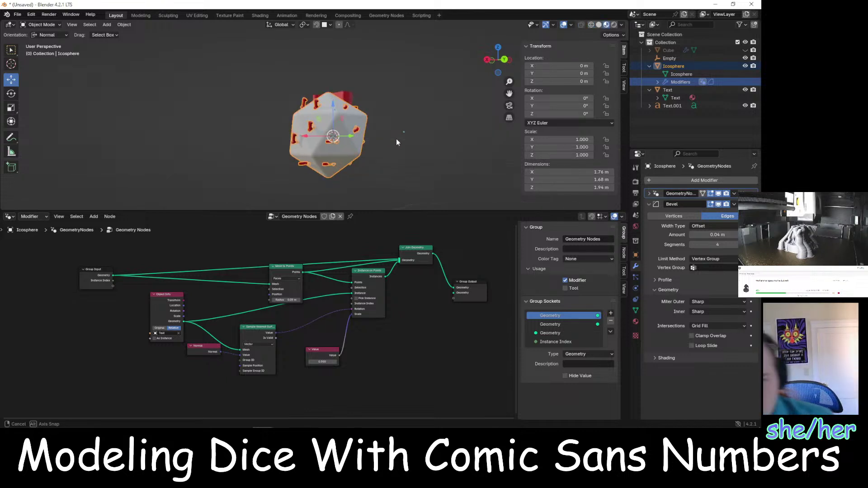
Inspect the small shapes beside the icosphere's instanced numbers up close, toggling the icosphere's visibility to compare
scroll(396, 139, up, 5)
middle_drag(496, 137, 410, 129)
click(162, 152)
scroll(410, 128, up, 5)
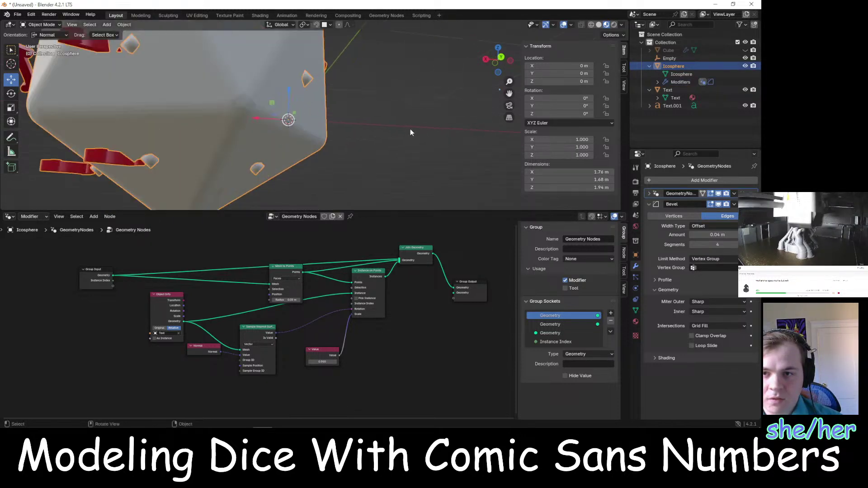
scroll(411, 129, down, 3)
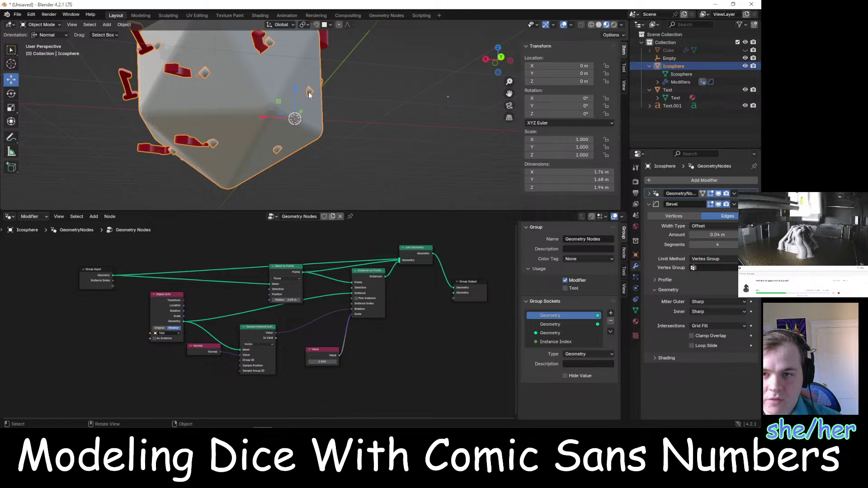
click(745, 65)
click(745, 65)
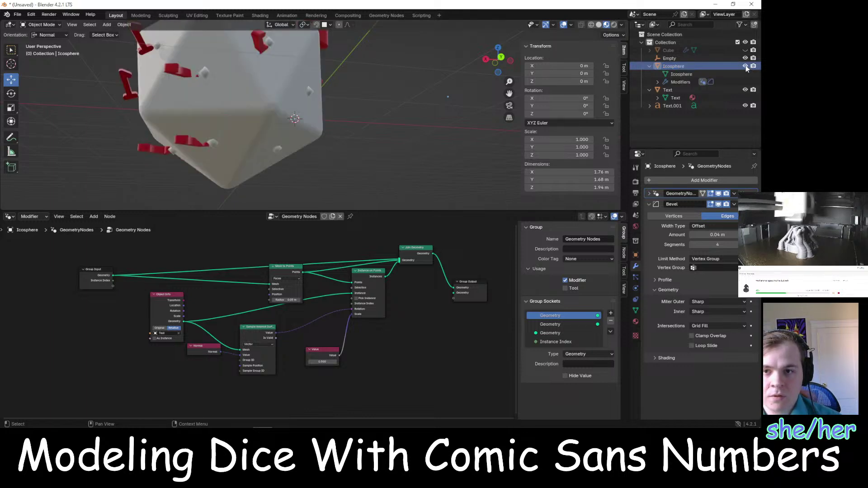
scroll(412, 129, up, 3)
click(671, 72)
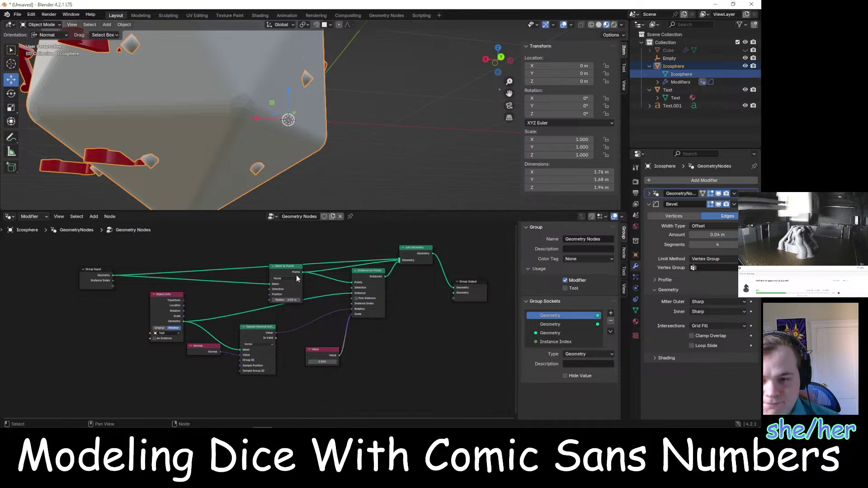
Move the Mesh to Points node away from the crossing links and disconnect its Points output from Join Geometry
drag(291, 266, 260, 239)
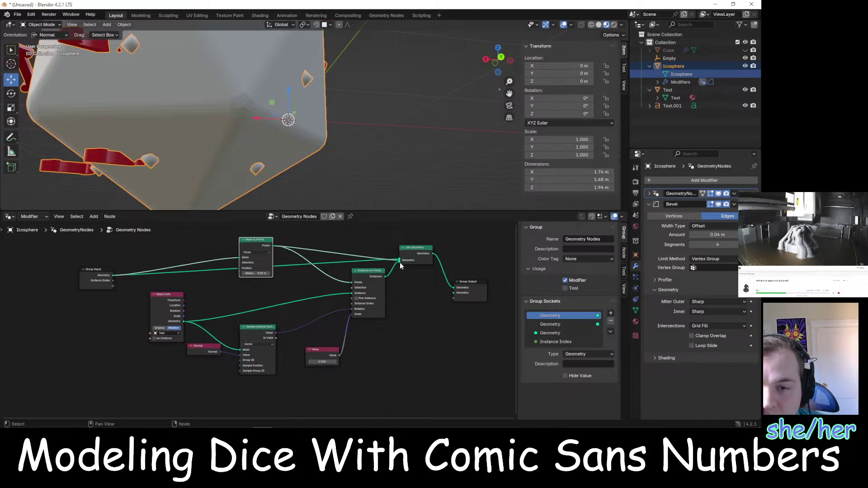
drag(400, 265, 296, 233)
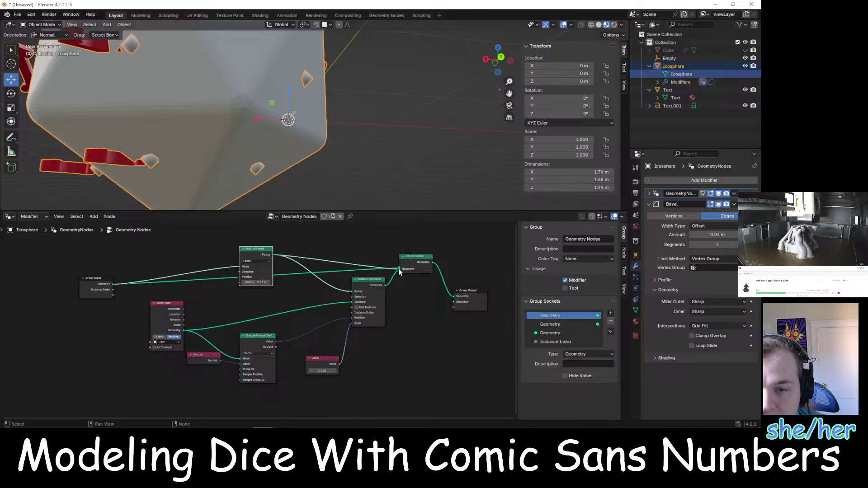
scroll(399, 271, up, 2)
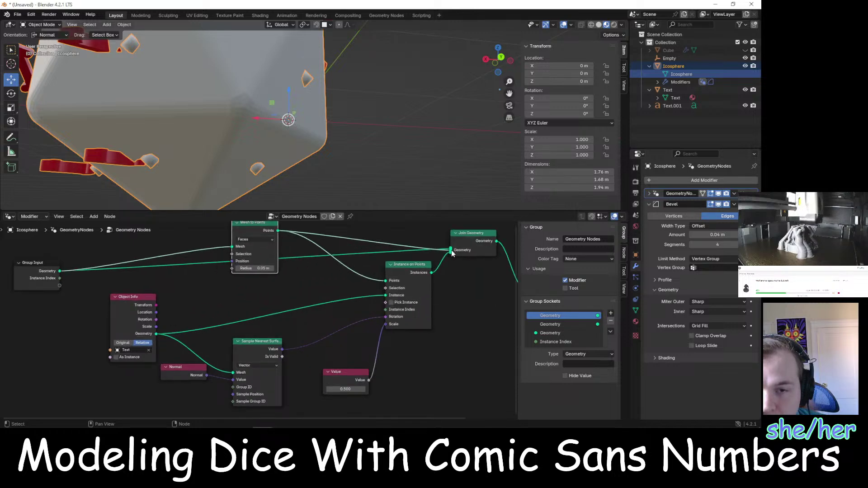
drag(451, 251, 412, 254)
scroll(379, 239, down, 2)
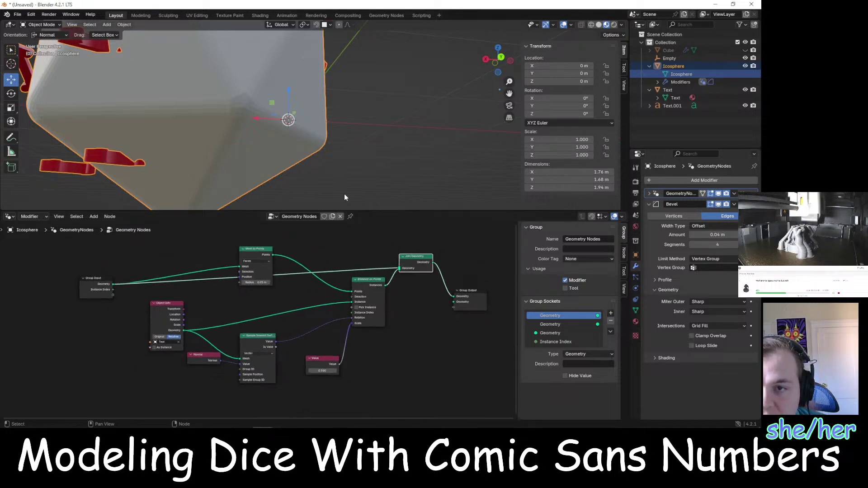
middle_drag(344, 193, 361, 132)
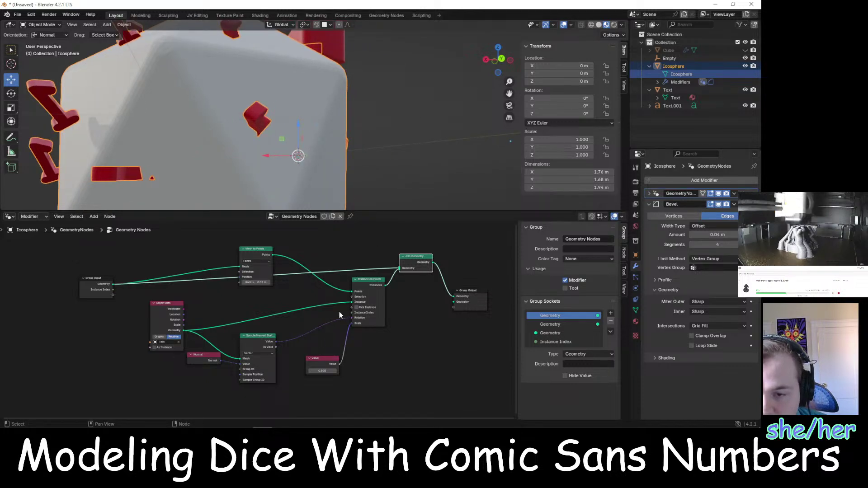
Move the Instance on Points node nearer to Mesh to Points, and try Original on Object Info before returning to Relative
drag(364, 284, 335, 281)
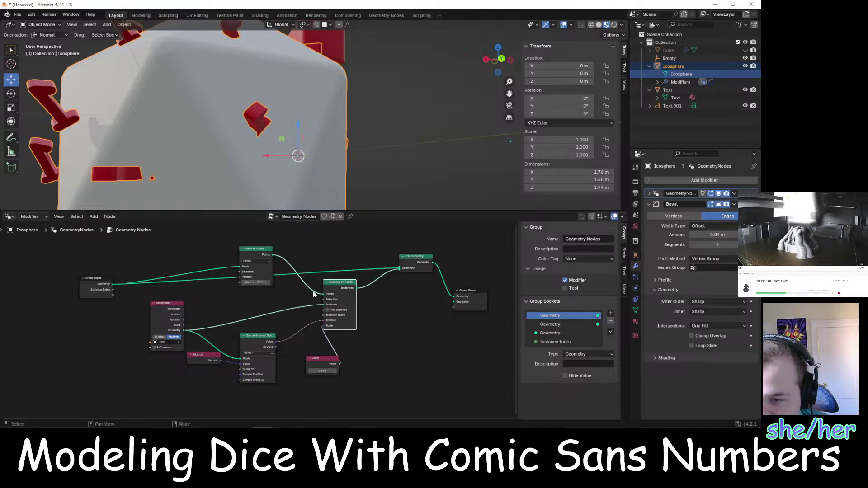
click(162, 337)
click(170, 337)
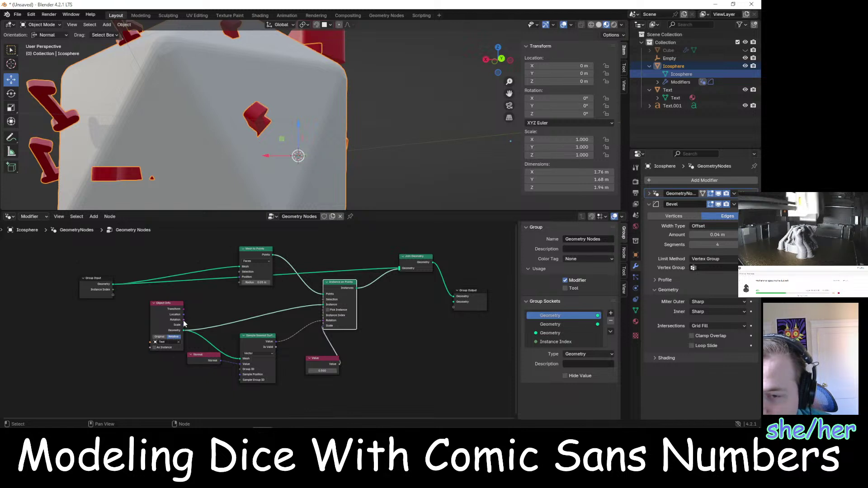
Try connecting the Object Info Rotation output to the Rotation input of Instance on Points, and undo the link
drag(183, 319, 321, 325)
scroll(280, 223, down, 1)
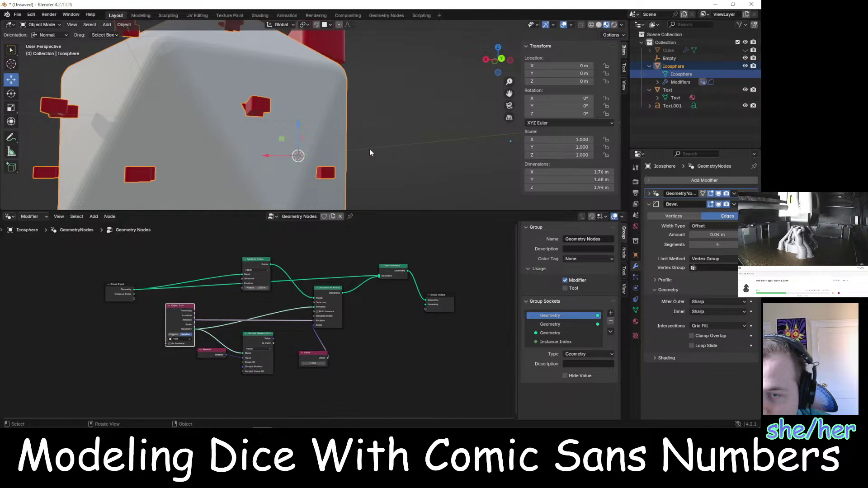
scroll(369, 149, down, 3)
middle_drag(383, 135, 350, 208)
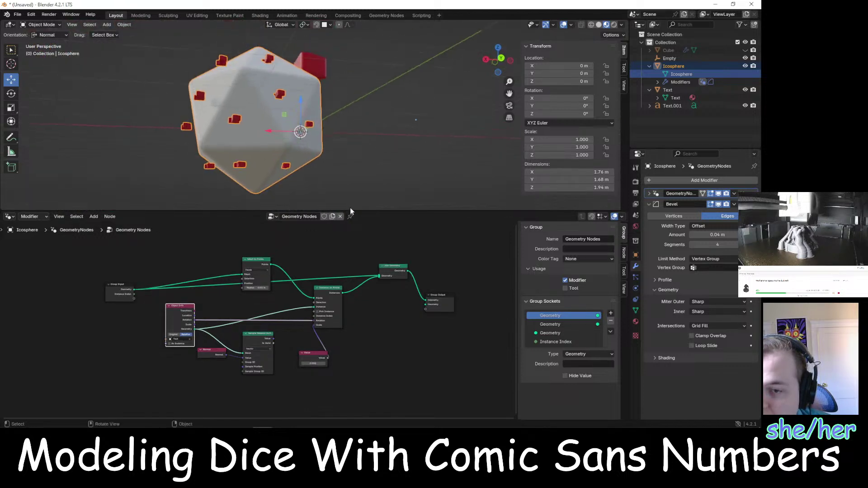
scroll(249, 306, up, 1)
scroll(247, 305, up, 1)
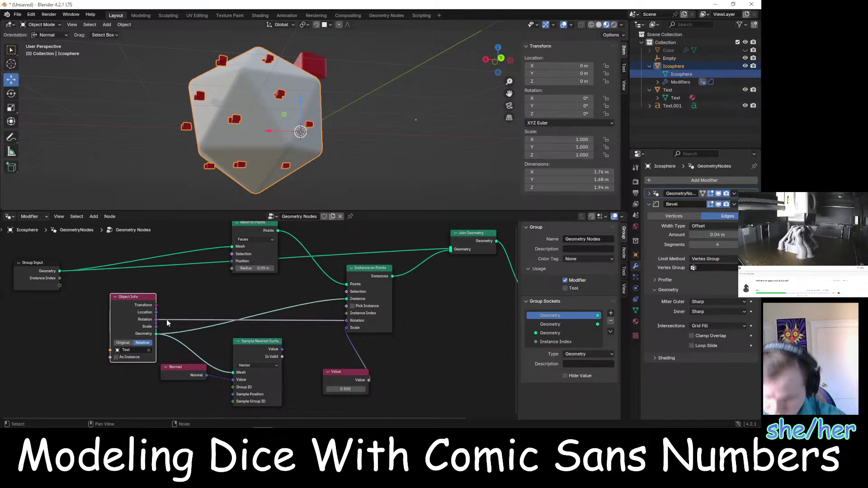
key(ctrl+z)
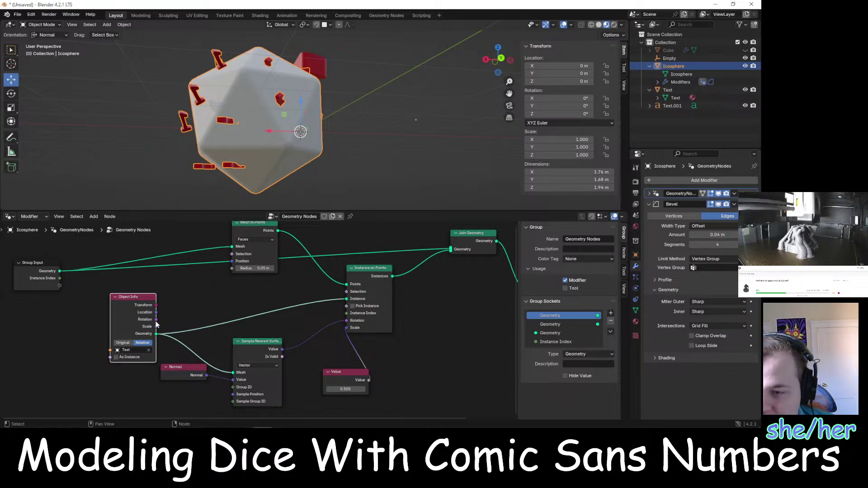
Try linking the Object Info Location output to Sample Position on Sample Nearest Surface, and undo the link
mouse_move(156, 322)
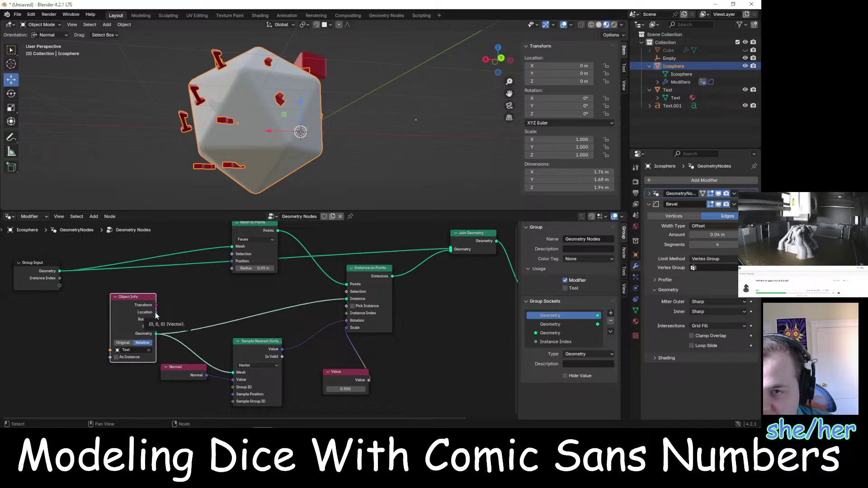
drag(156, 312, 233, 395)
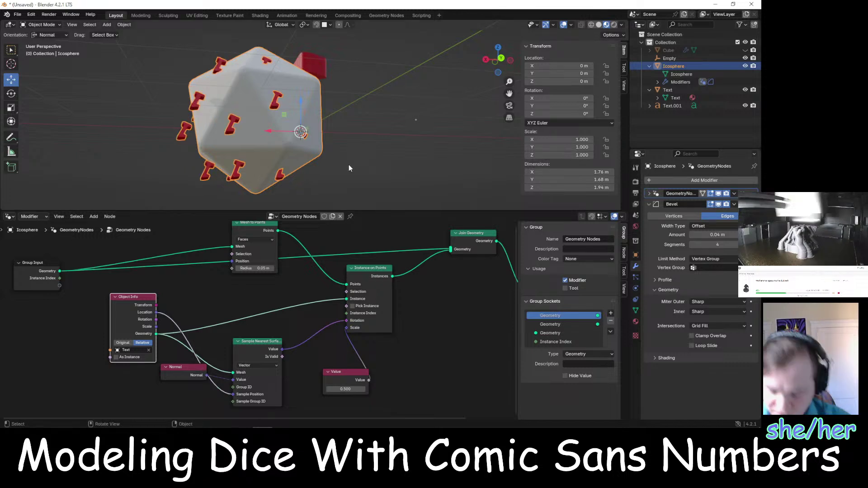
key(ctrl+z)
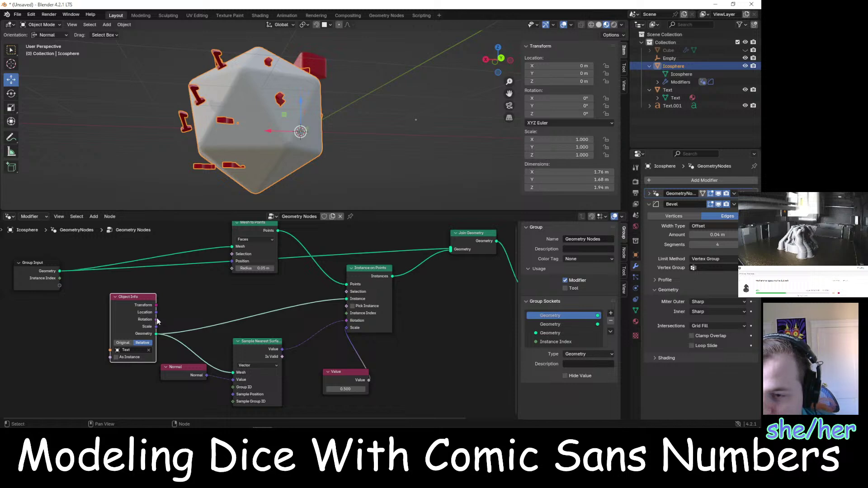
Connect Object Info's Rotation to Instance on Points again and inspect the instances from another side
mouse_move(156, 319)
drag(156, 320, 345, 321)
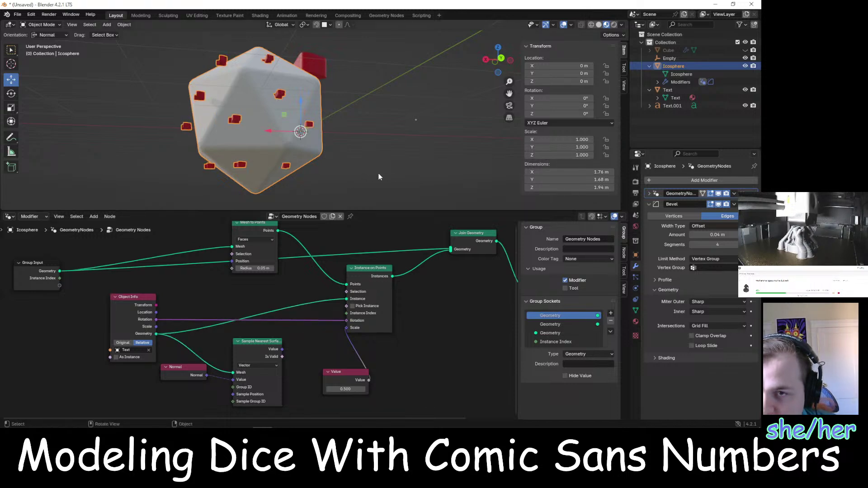
click(404, 152)
middle_drag(405, 152, 338, 162)
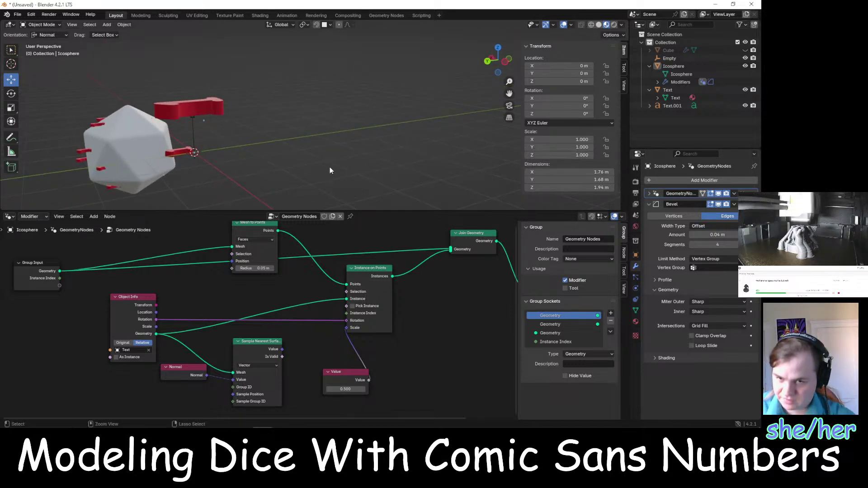
key(ctrl+z)
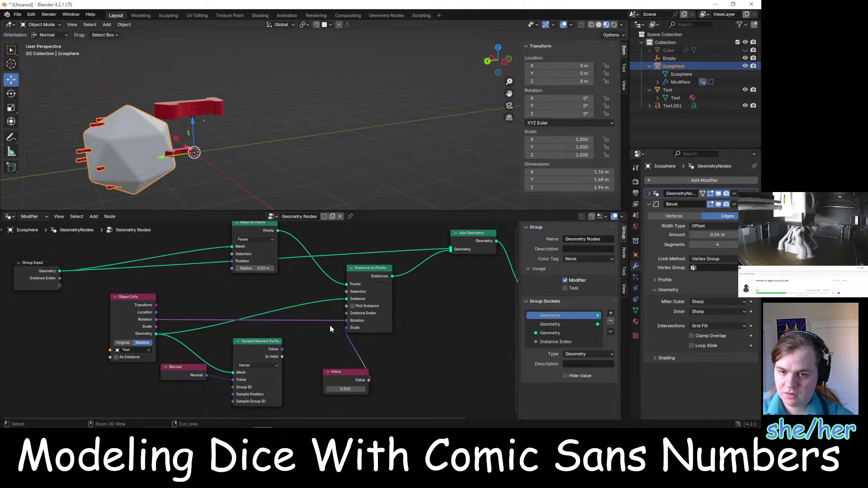
Disconnect the Object Info Rotation link and reconnect Sample Nearest Surface's Value to the Rotation input of Instance on Points
drag(346, 320, 334, 320)
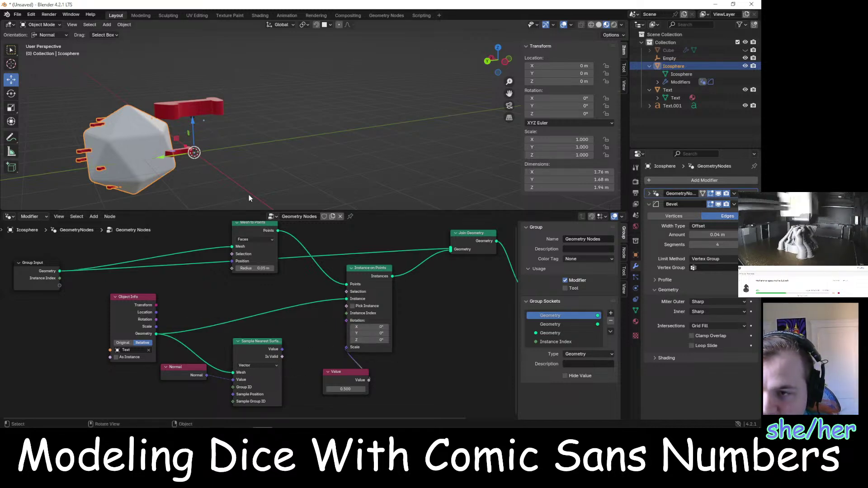
middle_drag(248, 194, 312, 154)
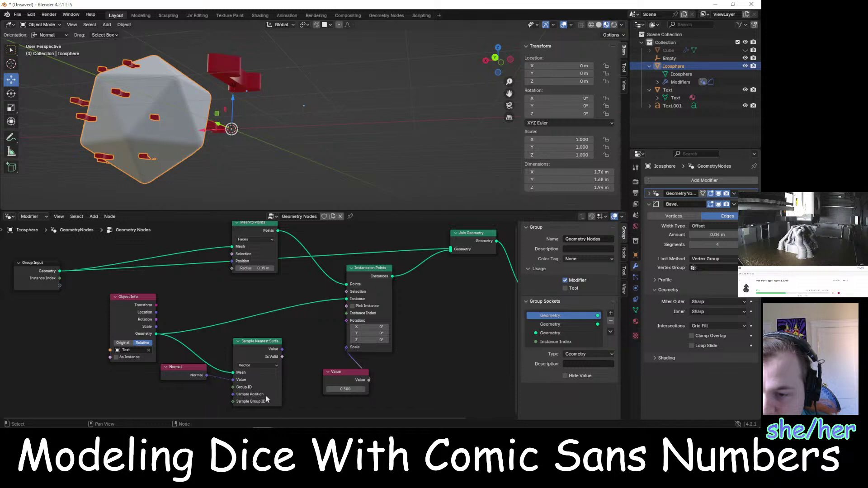
drag(283, 349, 346, 320)
middle_drag(297, 158, 289, 105)
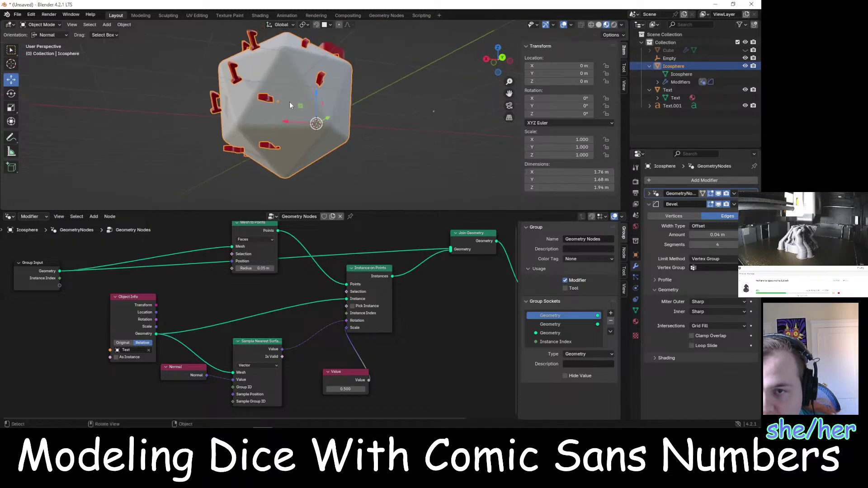
Try rerouting Object Info's Geometry to Join Geometry, and restore the original Group Input and Instance links
click(346, 302)
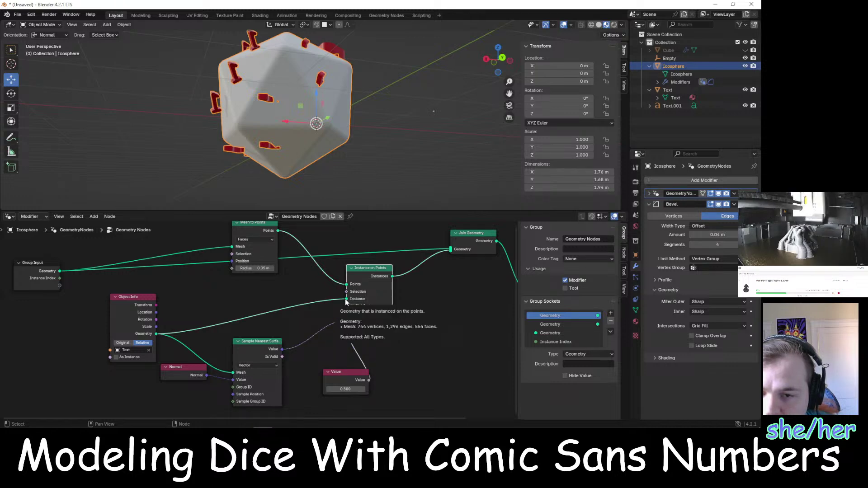
drag(347, 299, 310, 290)
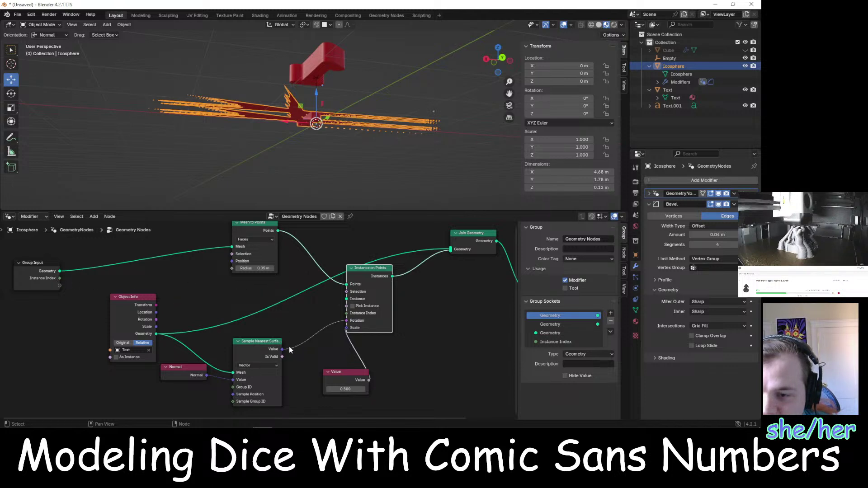
scroll(229, 284, down, 1)
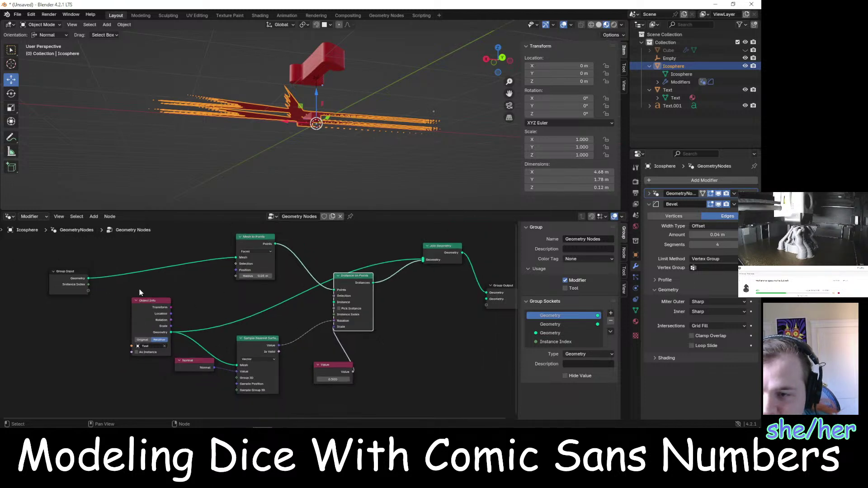
drag(89, 278, 422, 259)
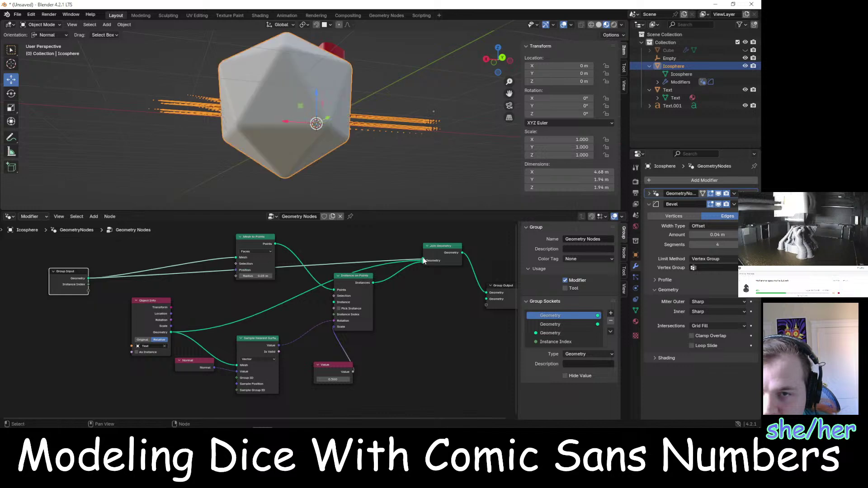
scroll(298, 285, up, 2)
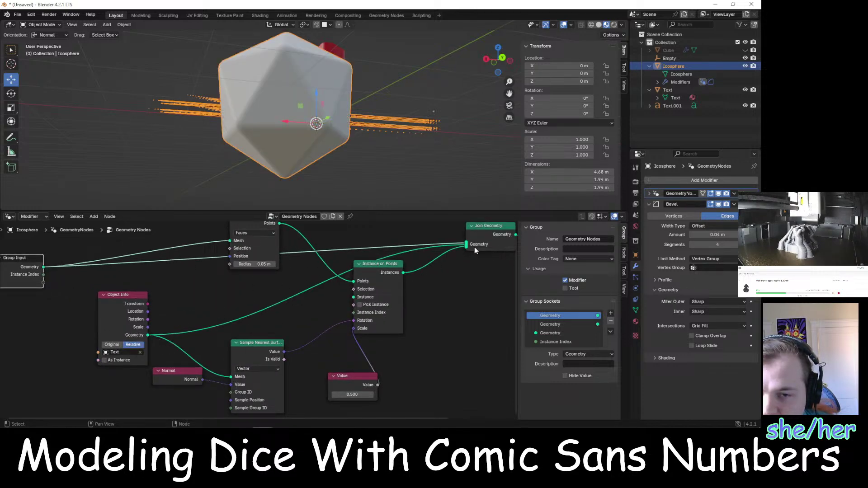
drag(461, 247, 356, 299)
Compare the instanced numbers with the large text object from several angles, and switch the viewport shading to Wireframe
middle_drag(366, 192, 346, 211)
scroll(259, 116, down, 2)
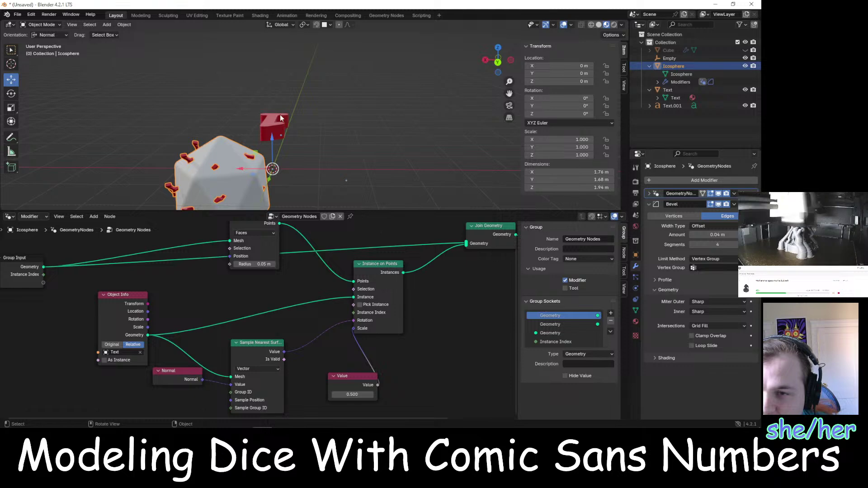
middle_drag(259, 116, 278, 165)
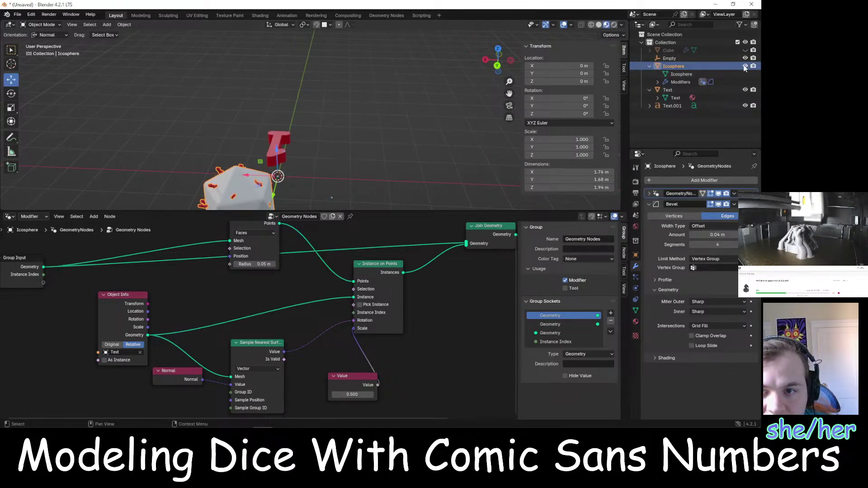
middle_drag(329, 129, 351, 96)
key(z)
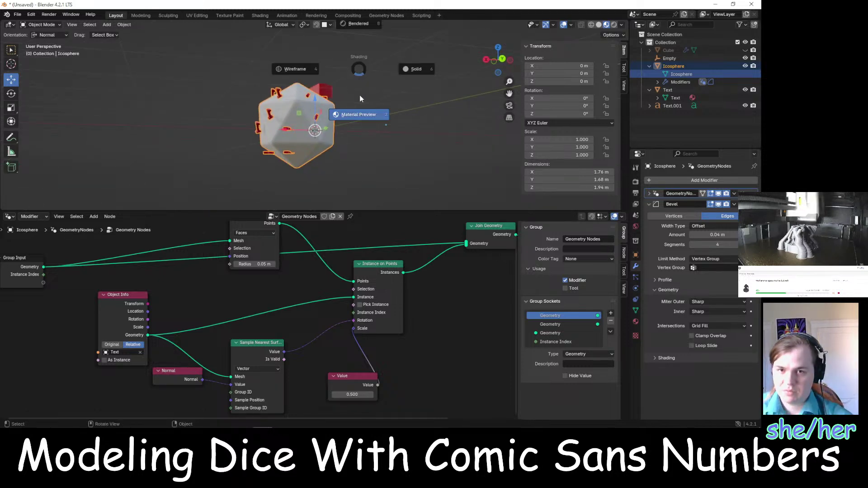
click(297, 70)
scroll(318, 101, up, 4)
scroll(323, 86, down, 4)
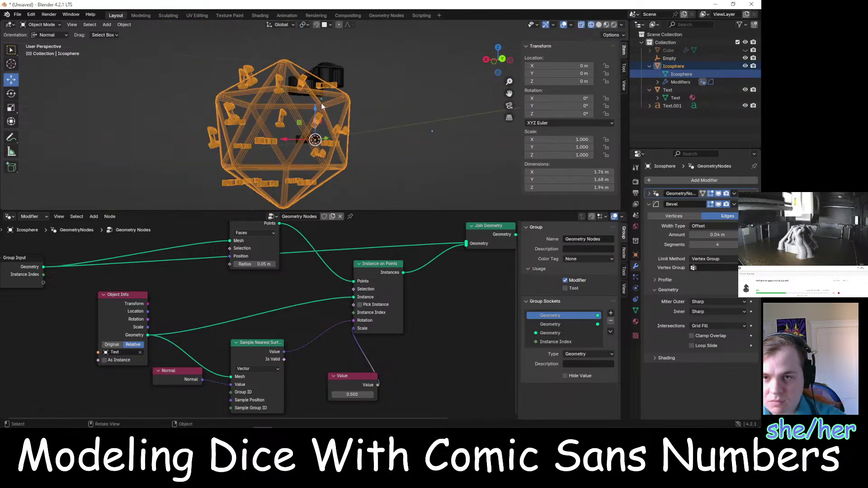
Hide the large Text.001 object in the viewport and select the Text object
click(326, 72)
middle_drag(374, 75, 465, 88)
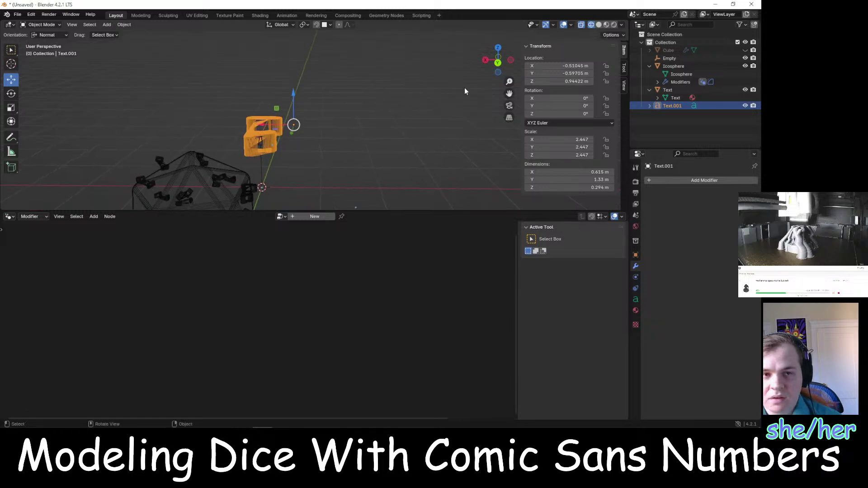
click(744, 105)
click(721, 91)
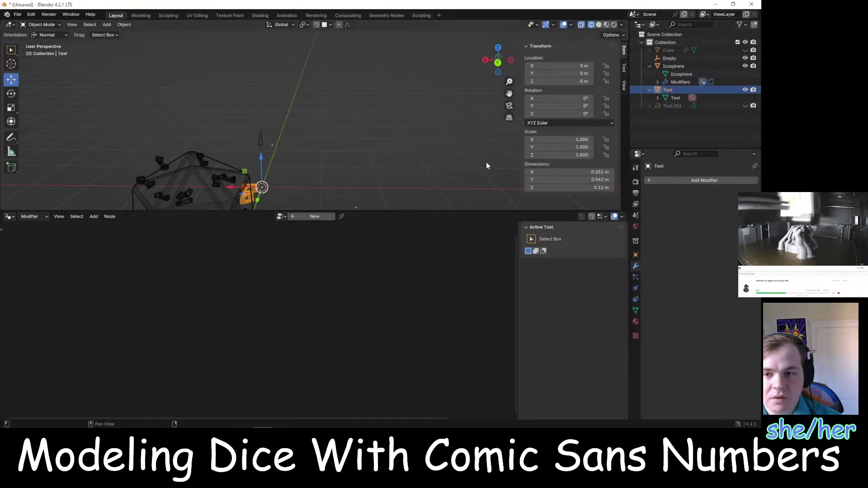
Try scaling and freely rotating the Text object to test its effect on the instanced numbers, undoing both changes
middle_drag(405, 114, 343, 153)
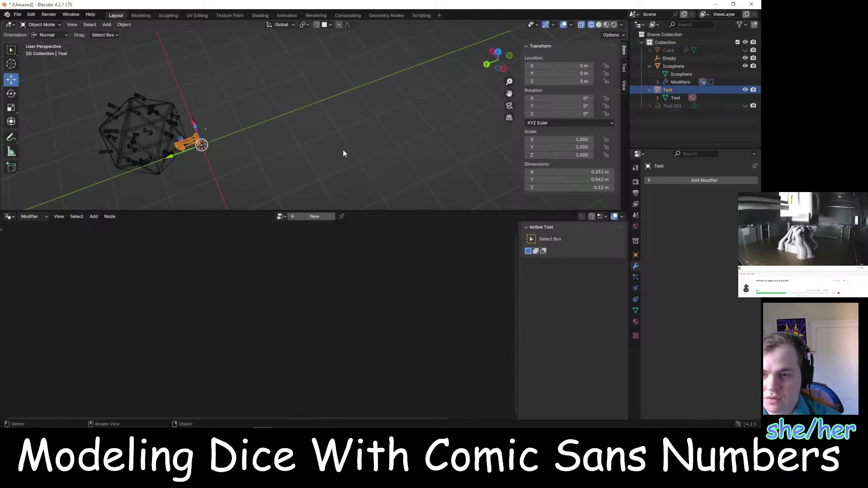
click(674, 66)
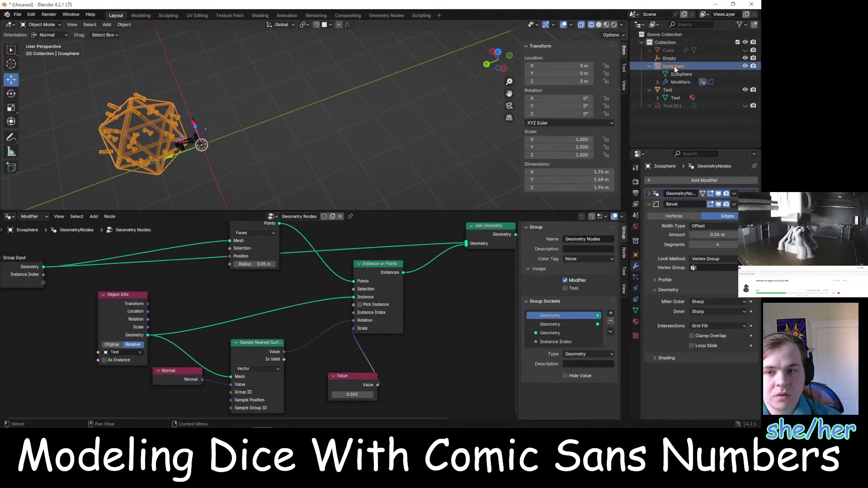
click(201, 143)
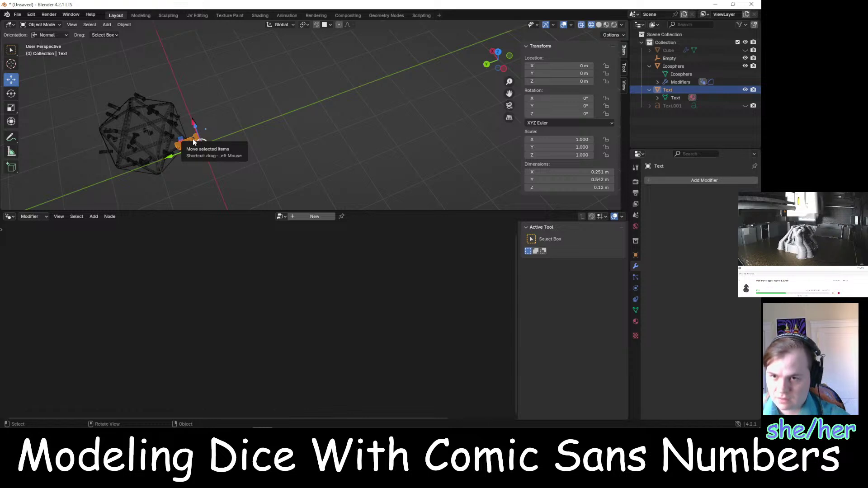
key(s)
click(229, 117)
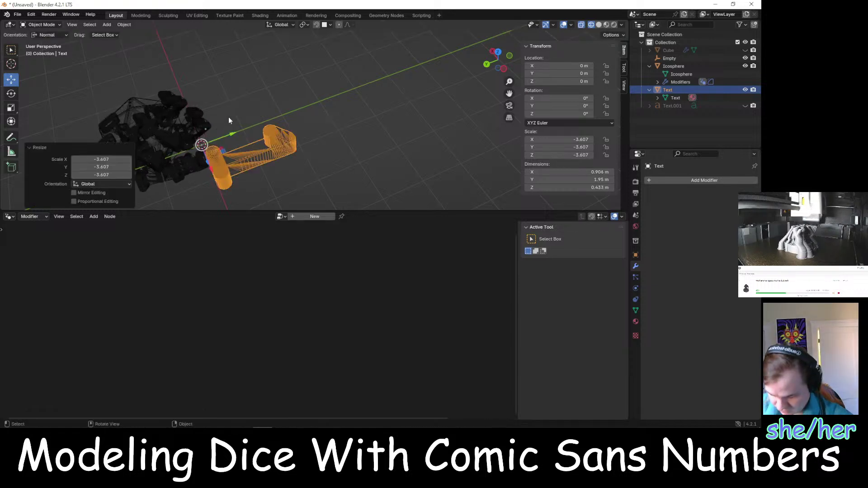
key(ctrl+z)
key(r)
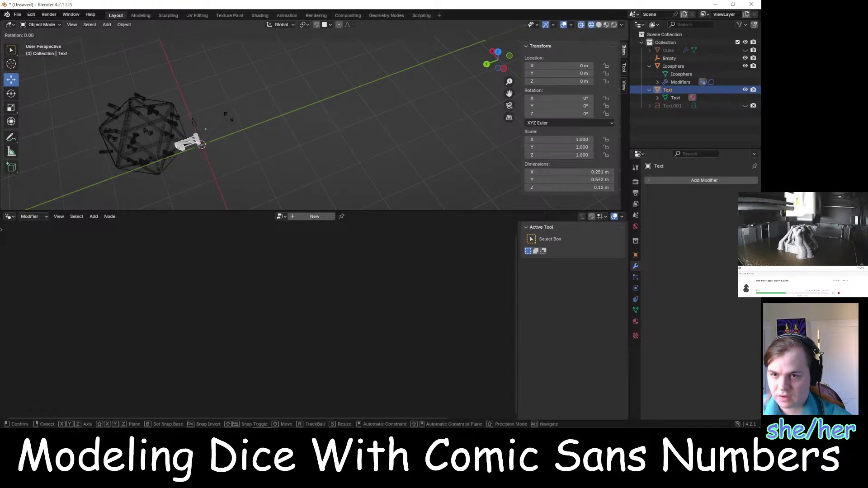
click(353, 124)
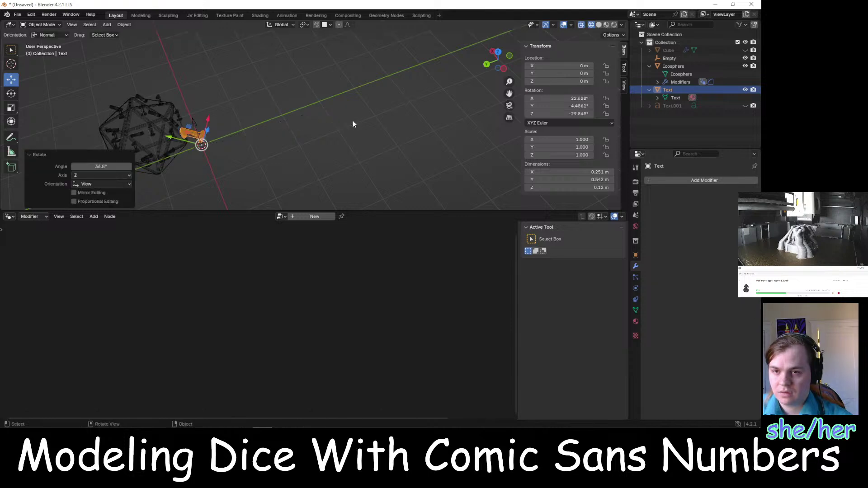
key(ctrl+z)
Rotate the Text object 90° about the global X axis to test its effect on the instanced numbers
middle_drag(274, 118, 238, 103)
scroll(359, 121, up, 5)
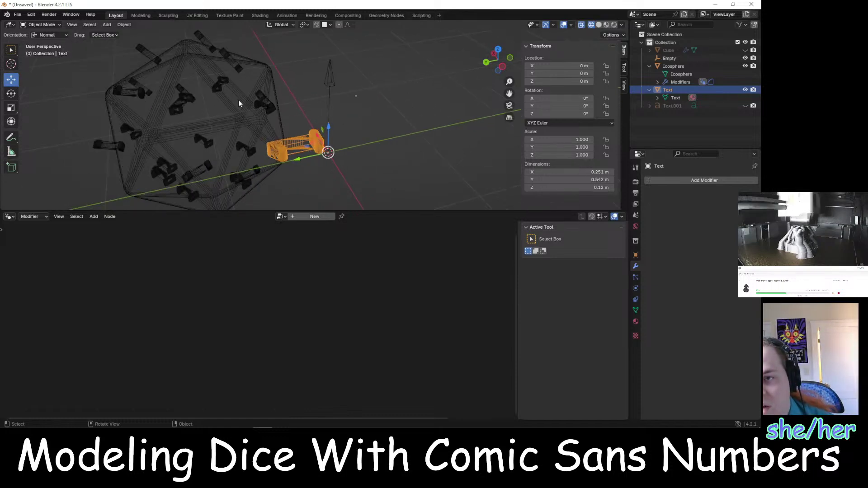
click(202, 94)
click(326, 124)
click(306, 138)
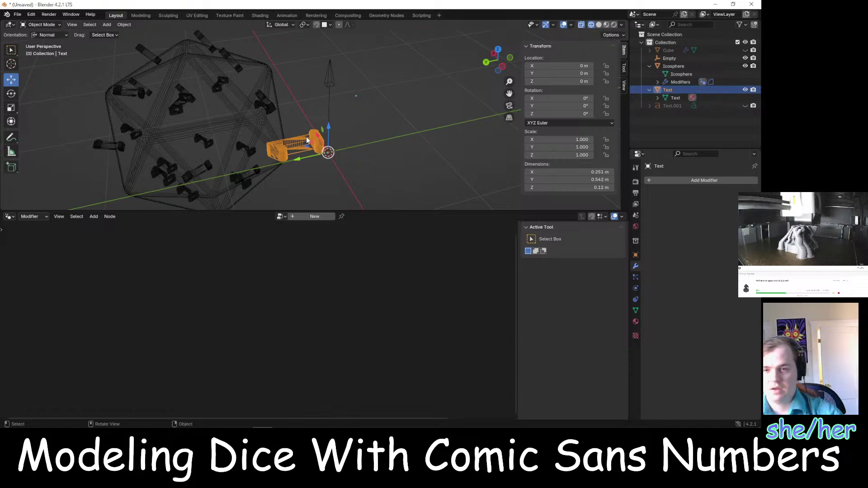
middle_drag(323, 83, 277, 75)
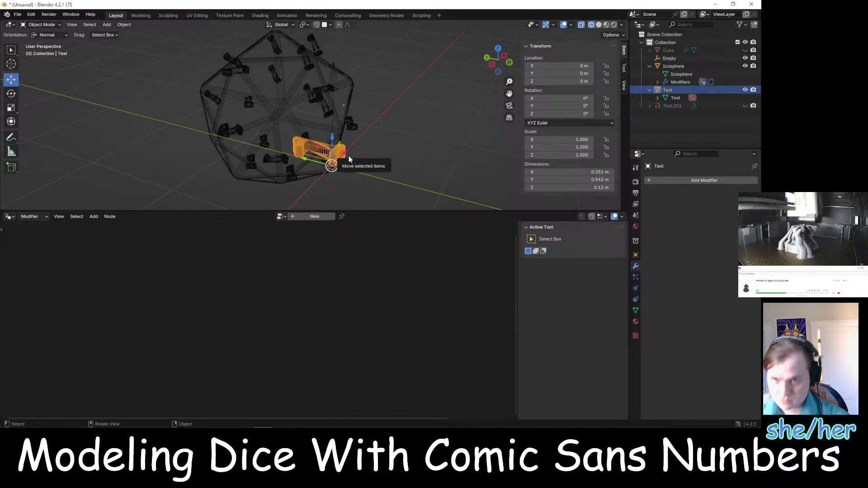
key(r)
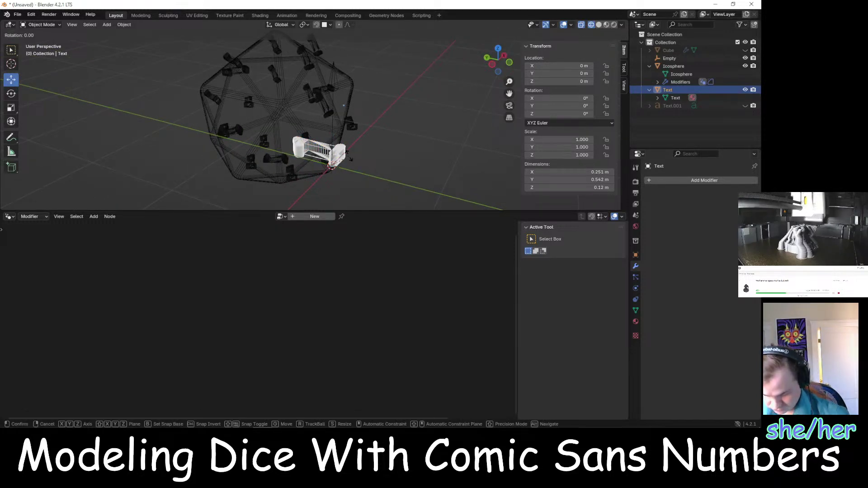
text(x90)
key(Return)
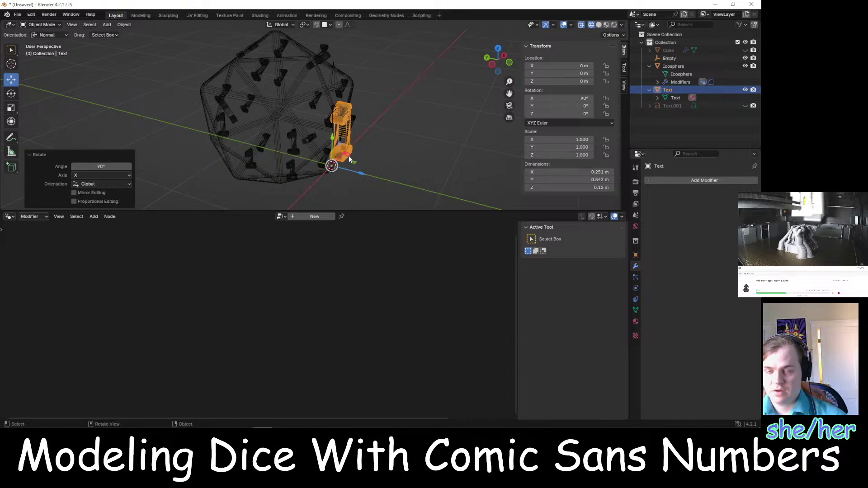
scroll(197, 82, up, 2)
scroll(197, 82, down, 2)
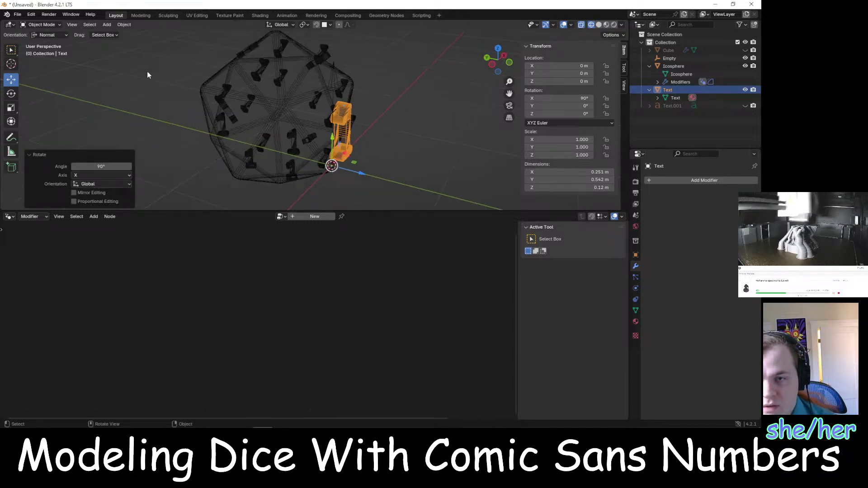
Rotate the Text object 90° about the global Z axis
click(121, 74)
middle_drag(121, 74, 170, 66)
click(319, 136)
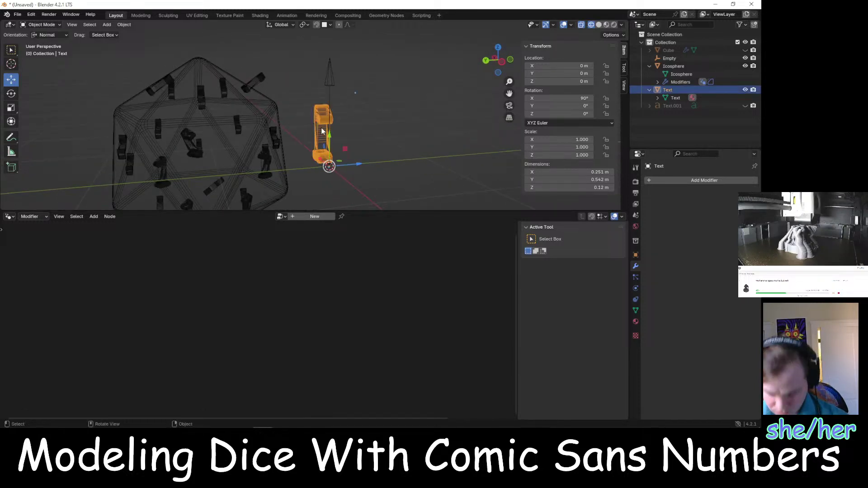
text(r)
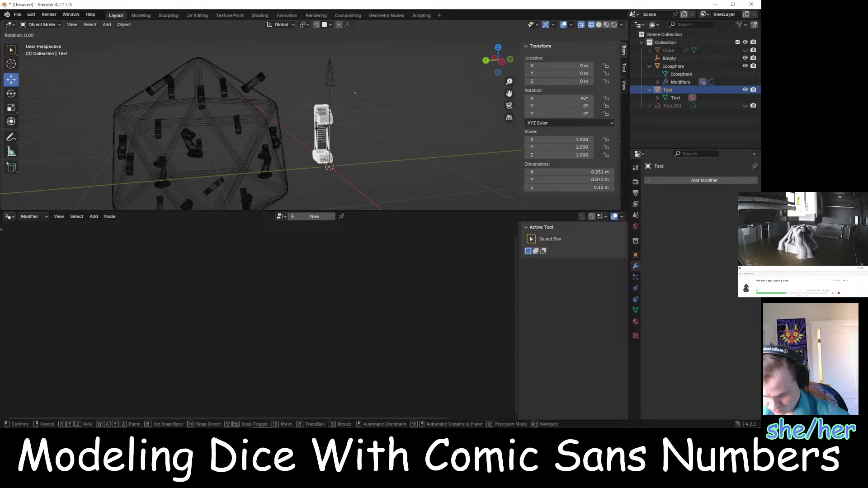
text(z90)
key(Return)
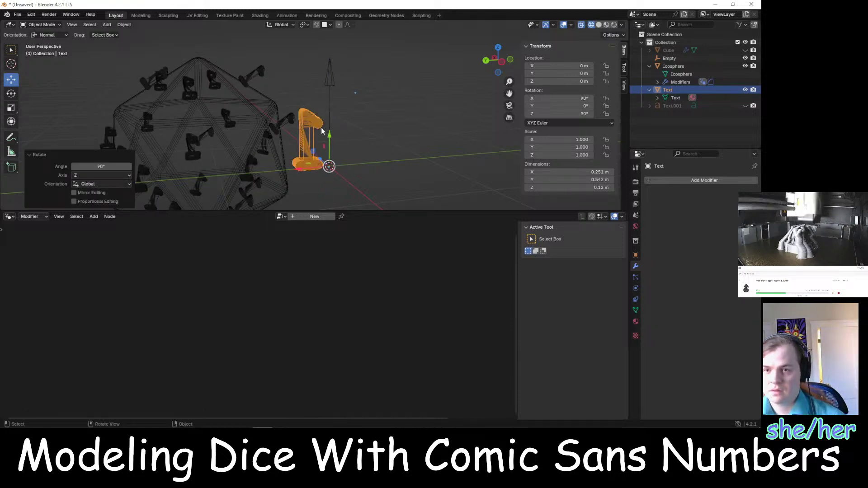
Compare the instances on the Icosphere with the Text object, and set the Text object's Y rotation to 90°
click(366, 91)
middle_drag(366, 91, 325, 107)
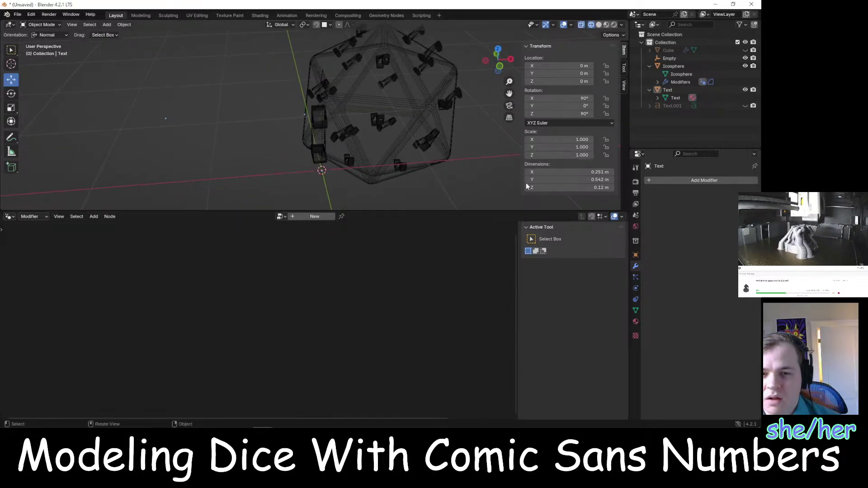
click(684, 82)
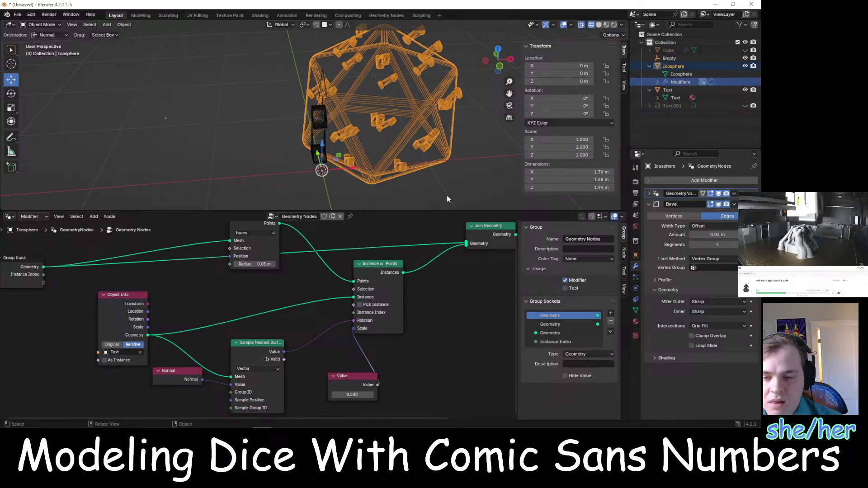
middle_drag(336, 195, 308, 167)
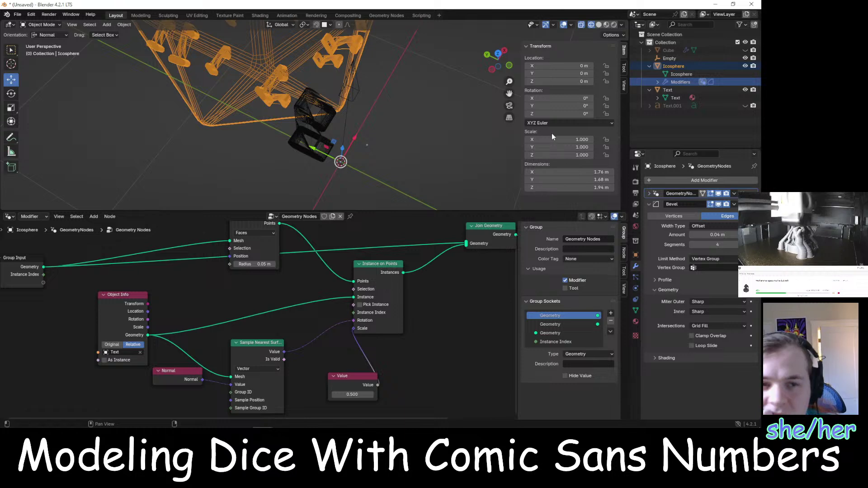
click(324, 120)
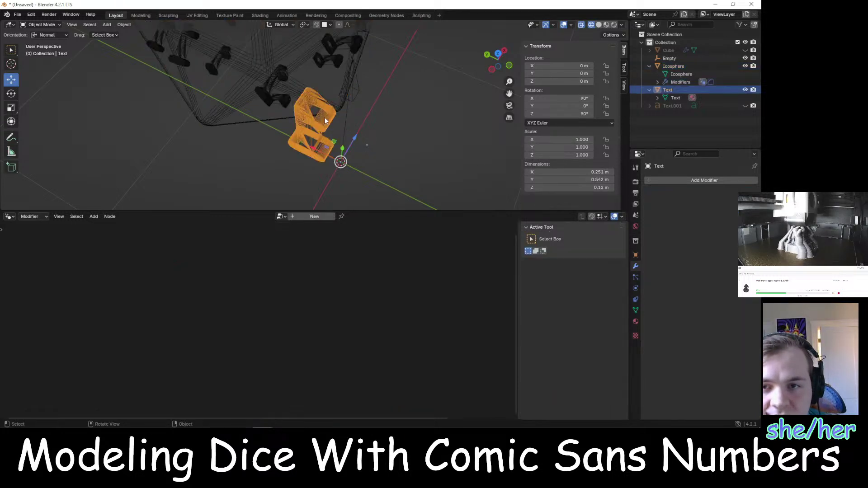
click(573, 99)
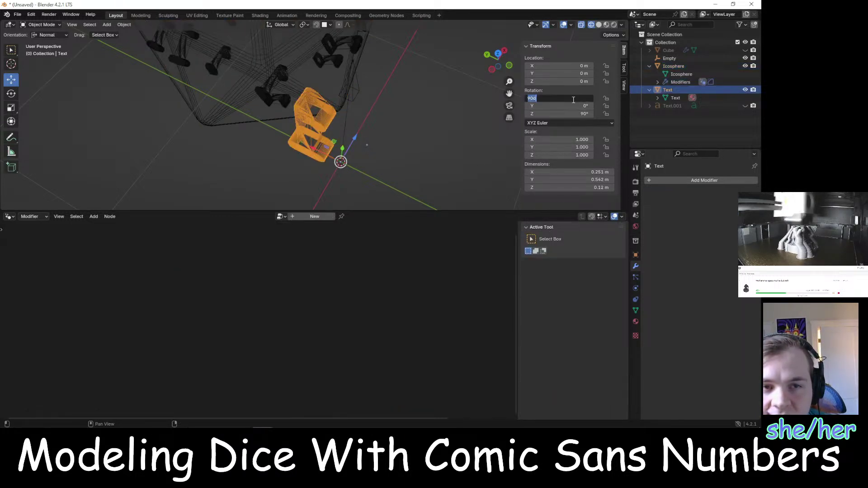
click(575, 106)
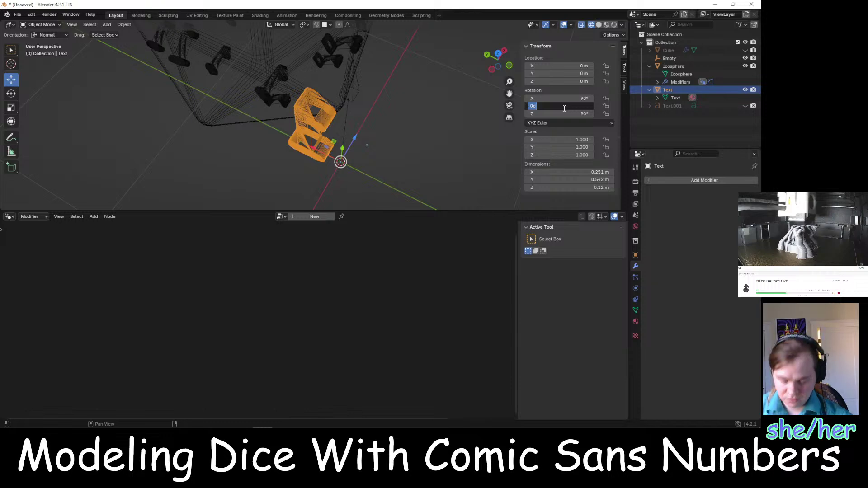
text(90)
key(Return)
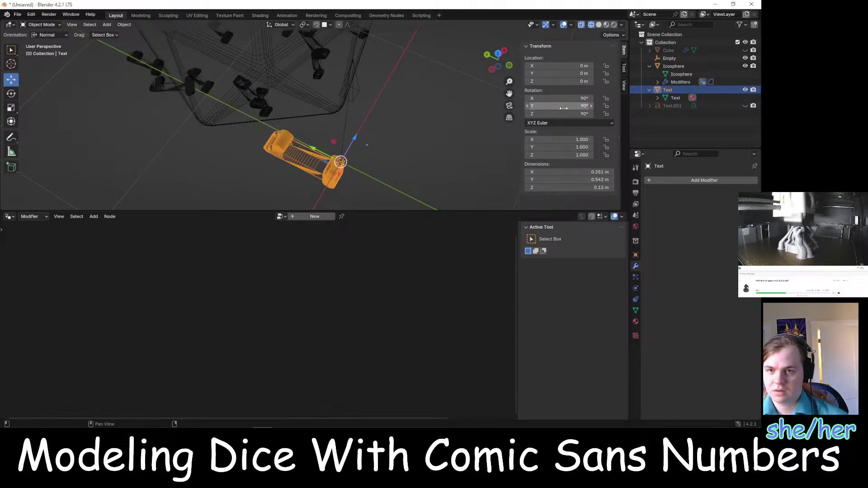
Reset the Text object's X, Y and Z rotation to 0°
middle_drag(312, 110, 398, 63)
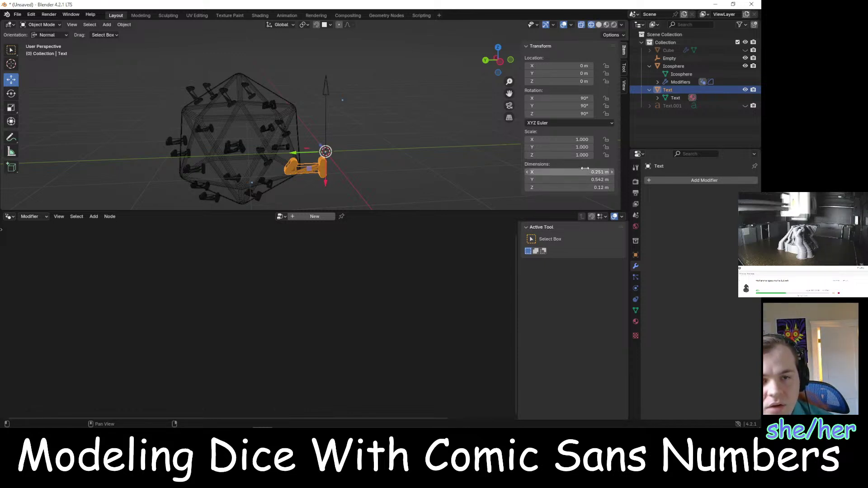
click(582, 98)
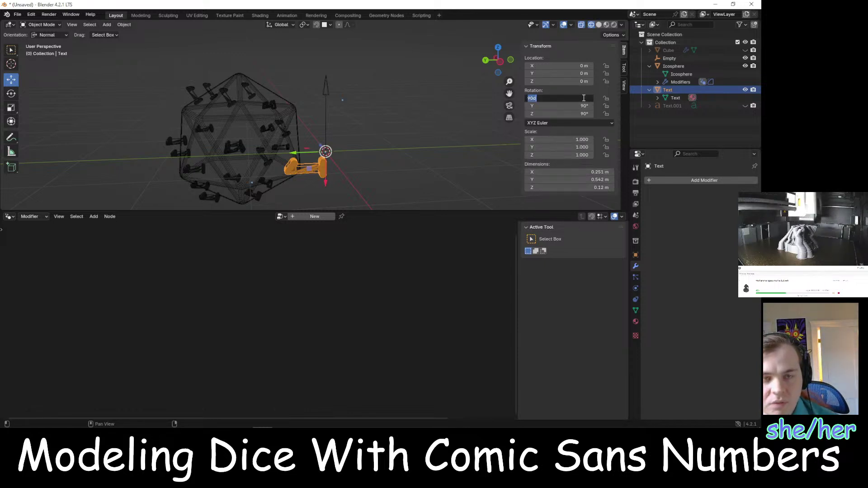
text(0)
key(Return)
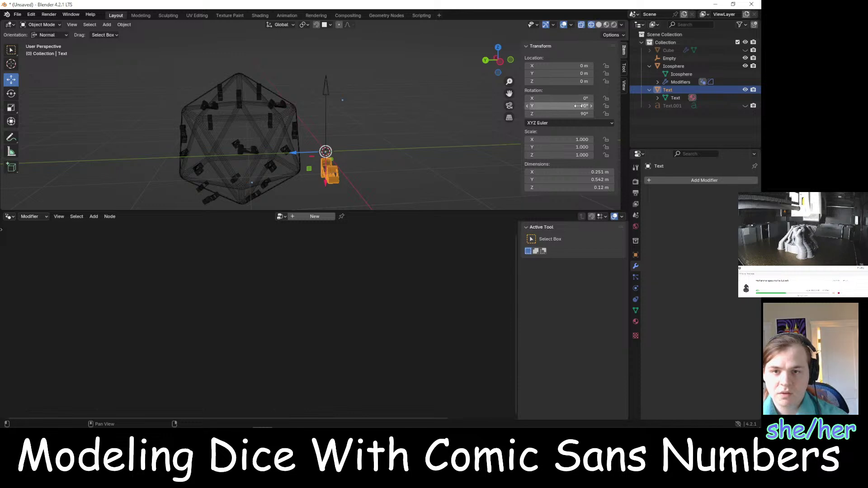
click(577, 105)
key(Return)
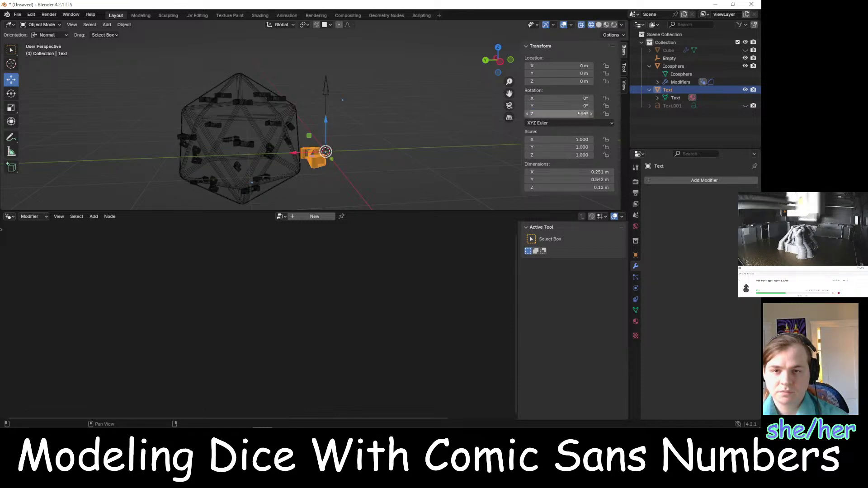
text(0)
key(Return)
In the Icosphere's node tree, move Mesh to Points closer to Group Input and Sample Nearest Surface closer to Instance on Points
click(679, 83)
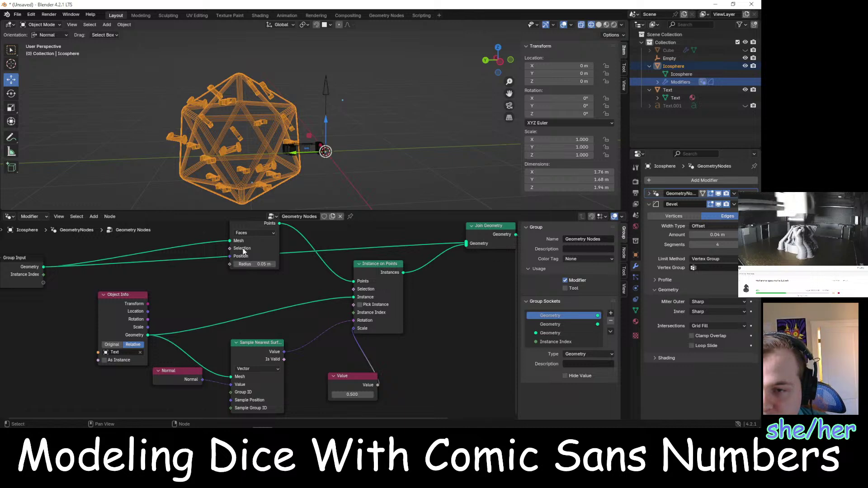
scroll(254, 231, down, 1)
middle_drag(258, 195, 319, 192)
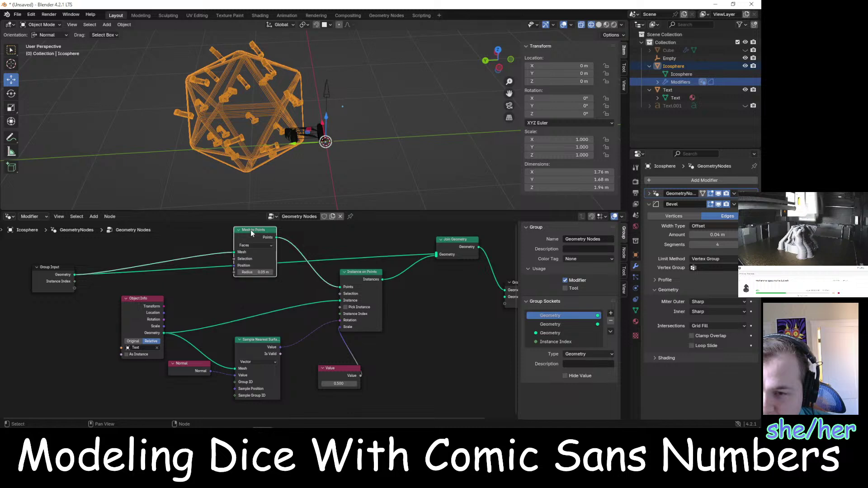
drag(249, 230, 215, 229)
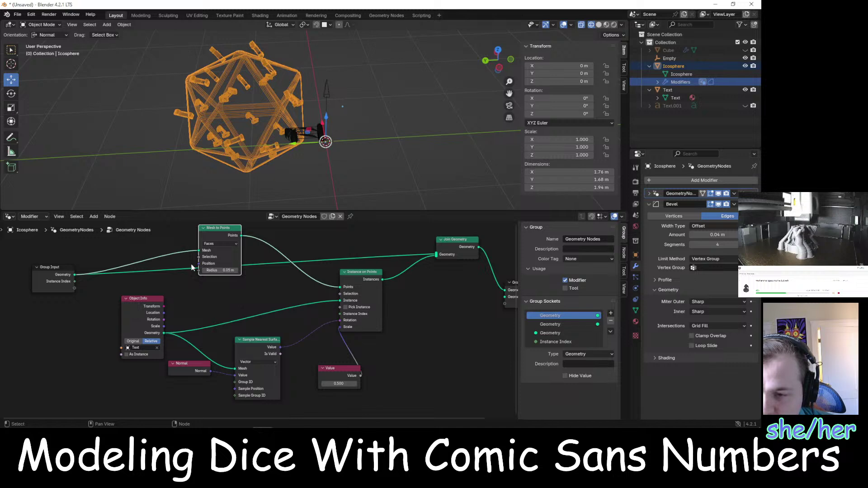
drag(198, 265, 234, 389)
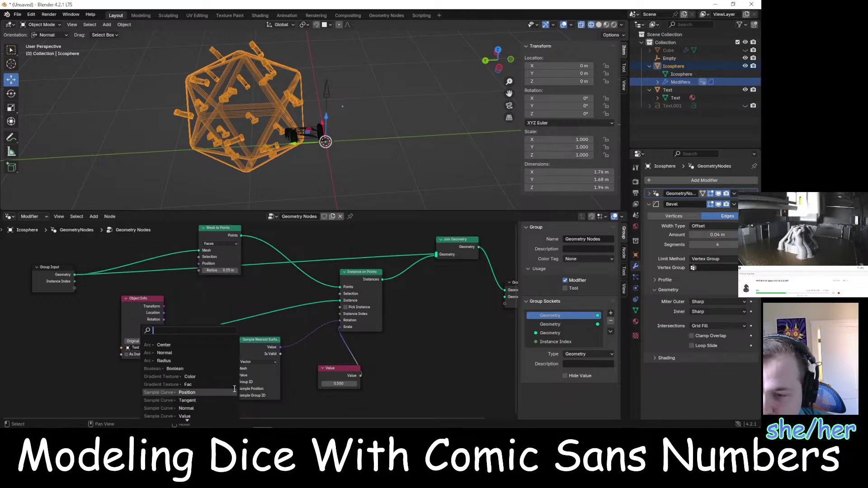
click(244, 312)
drag(251, 337, 283, 287)
Try linking the Position socket of Mesh to Points to the Sample Position input of Sample Nearest Surface
click(199, 265)
drag(199, 266, 267, 338)
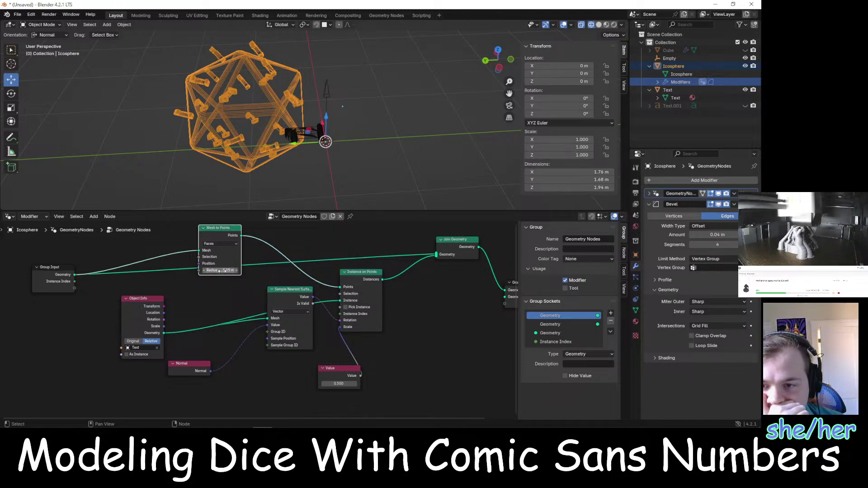
drag(220, 271, 253, 264)
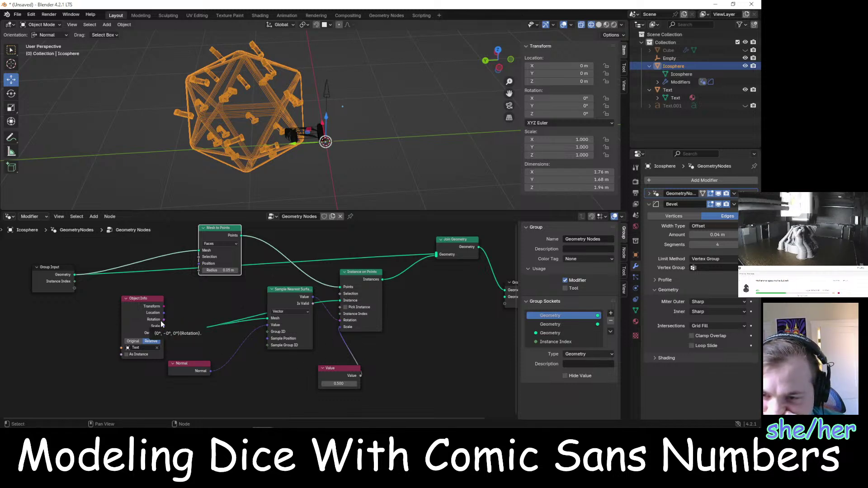
Connect Object Info's Location output to the Sample Position input of Sample Nearest Surface and check the instances' orientation
mouse_move(164, 313)
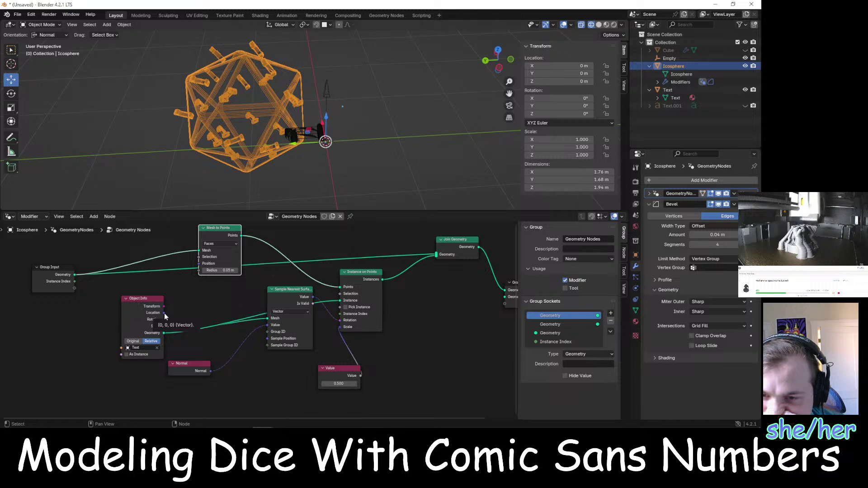
drag(164, 312, 267, 338)
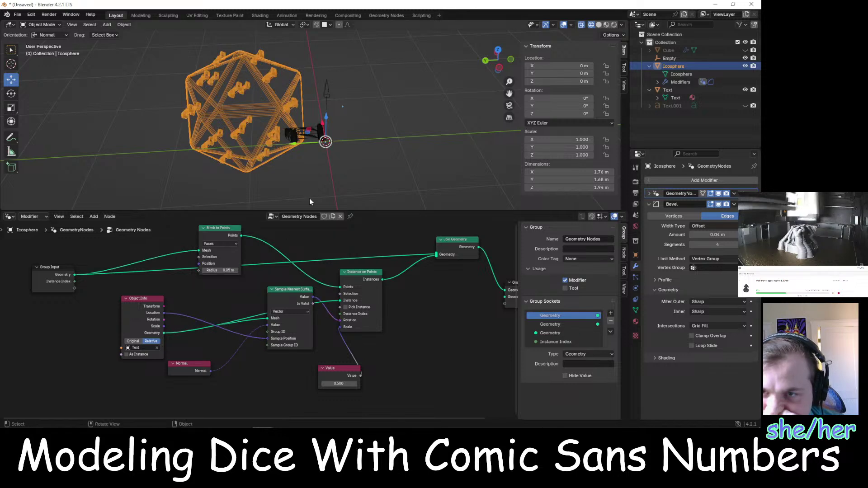
middle_drag(309, 201, 322, 154)
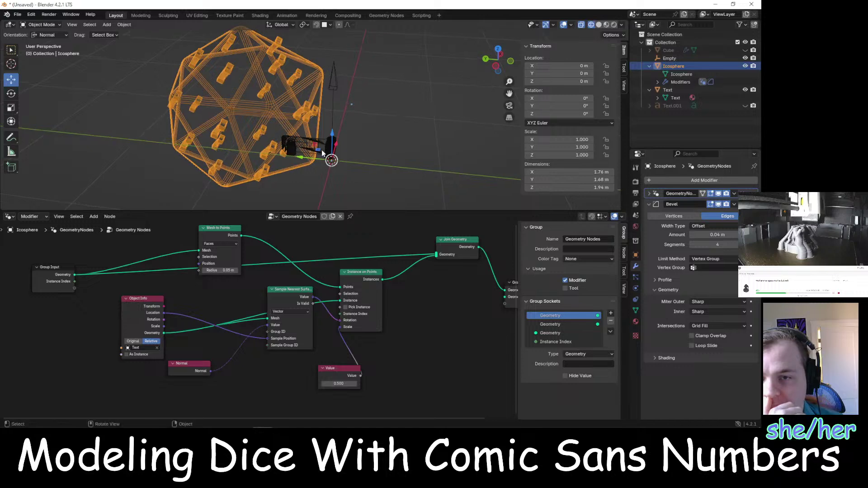
Try rotating the Text object freely to see how the instances respond, and clear its rotation
click(321, 150)
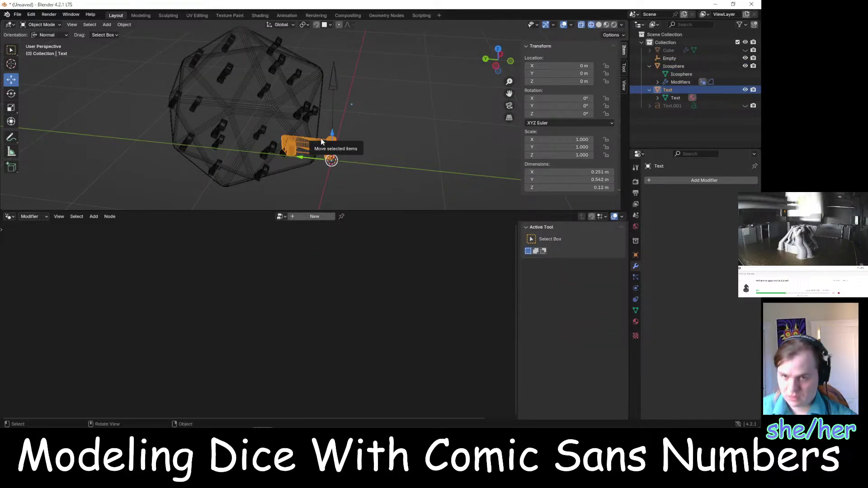
key(r)
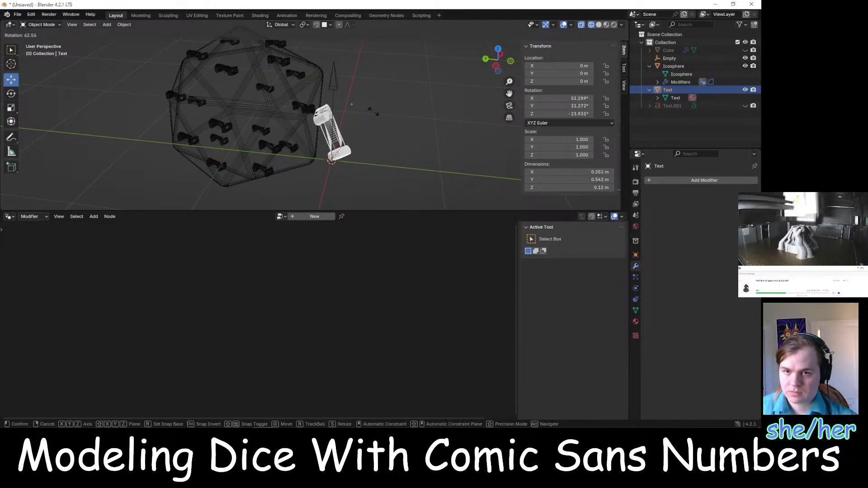
click(415, 124)
middle_drag(425, 118, 341, 81)
middle_drag(318, 66, 384, 129)
key(alt+r)
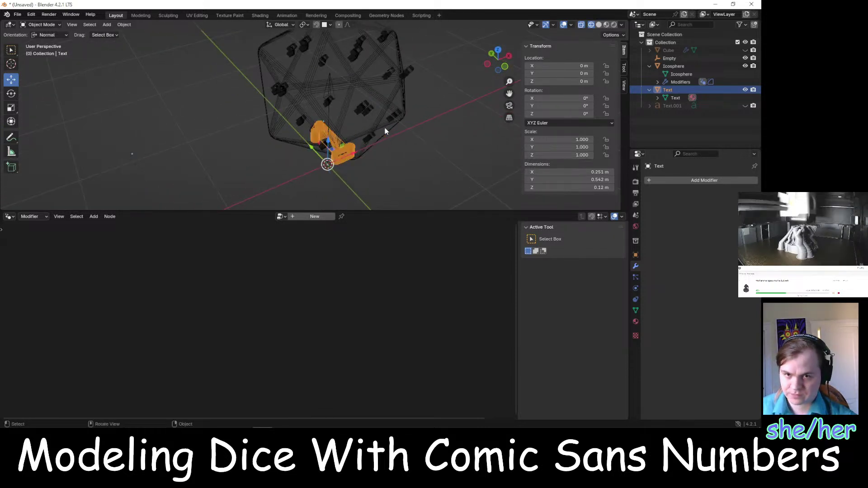
Rotate the Text object 180° about the global Y axis and 90° about the global Z axis, checking the instances' orientation
key(r)
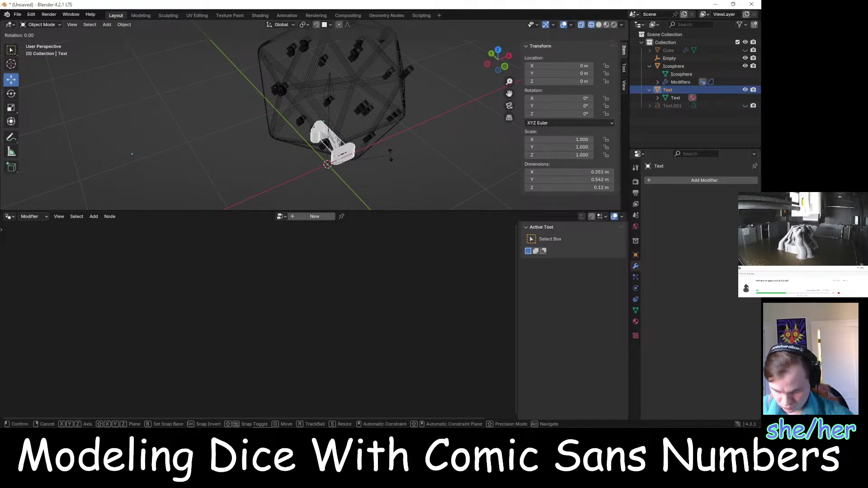
text(y180)
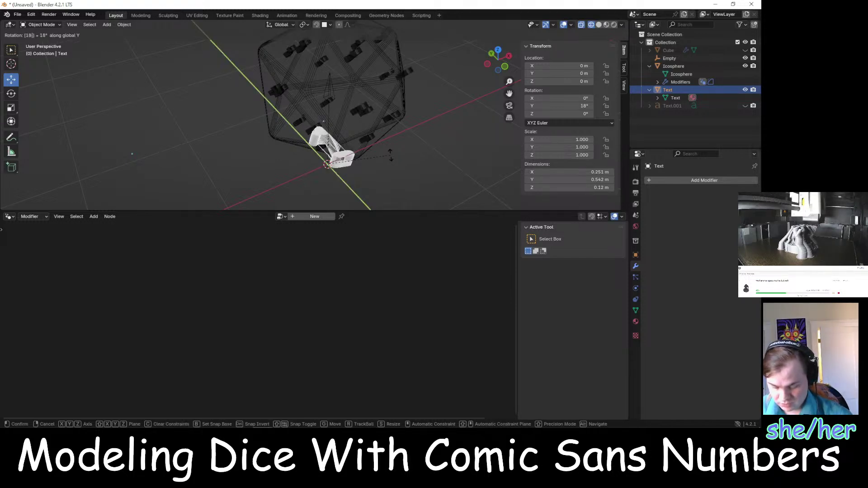
key(Return)
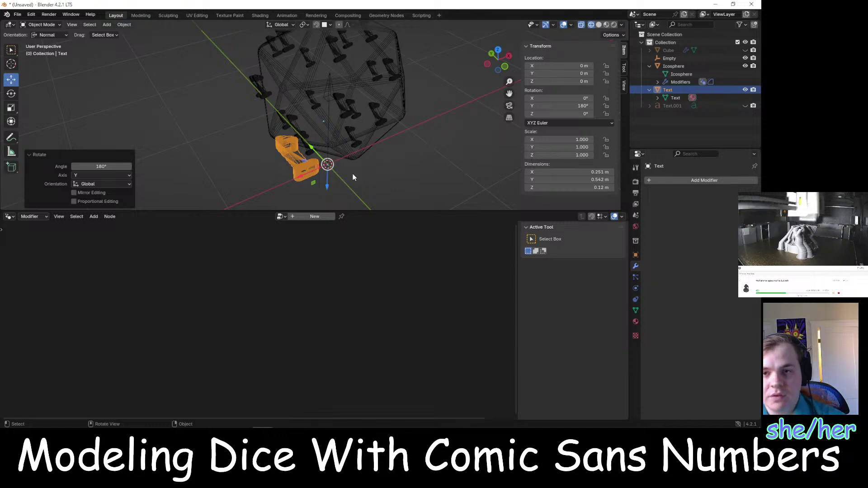
middle_drag(354, 178, 430, 102)
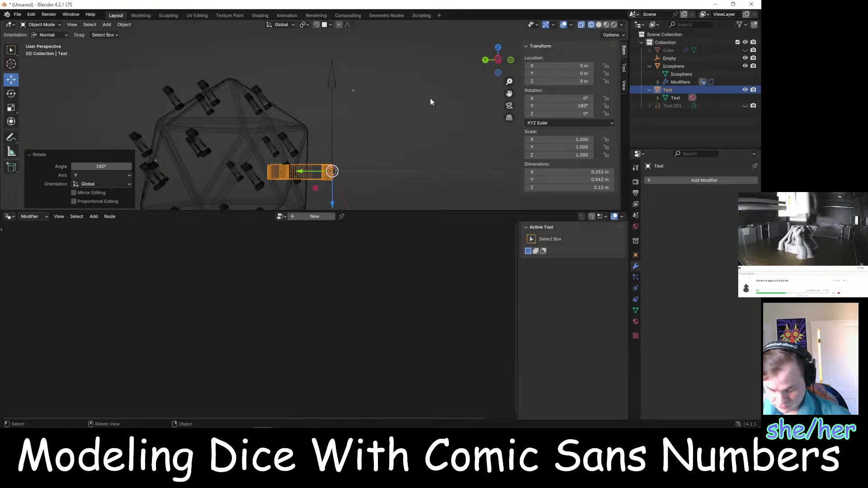
key(r)
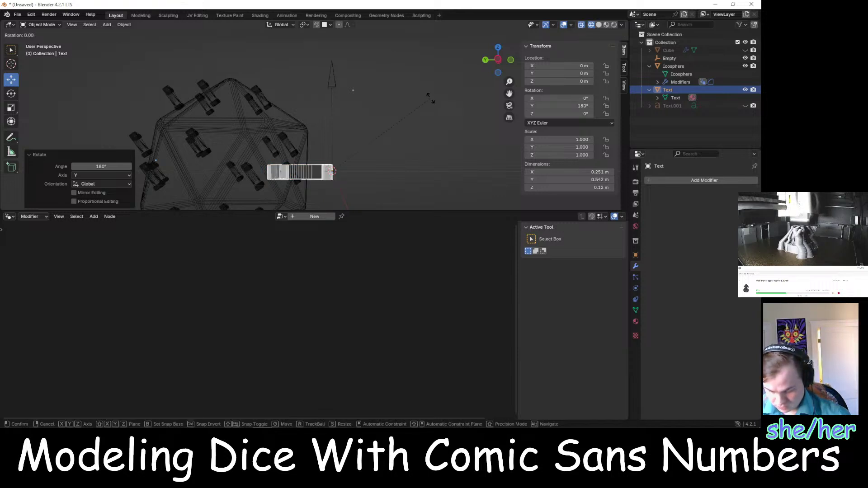
text(z90)
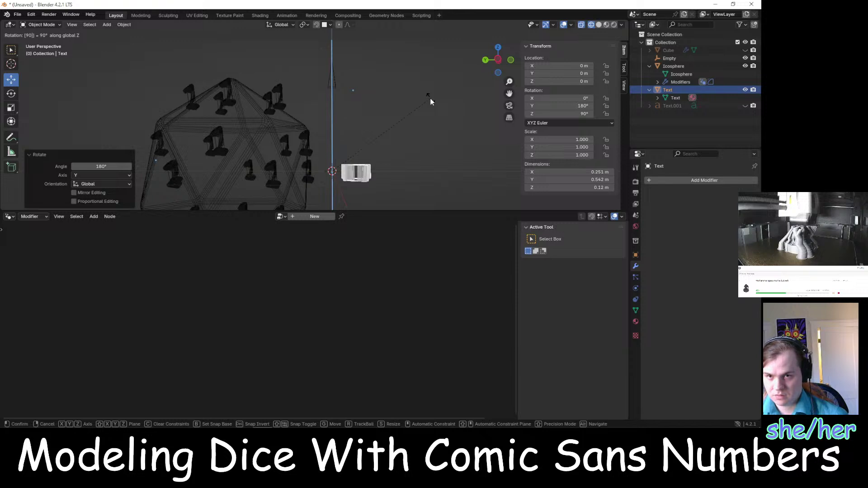
key(Return)
middle_drag(343, 102, 285, 155)
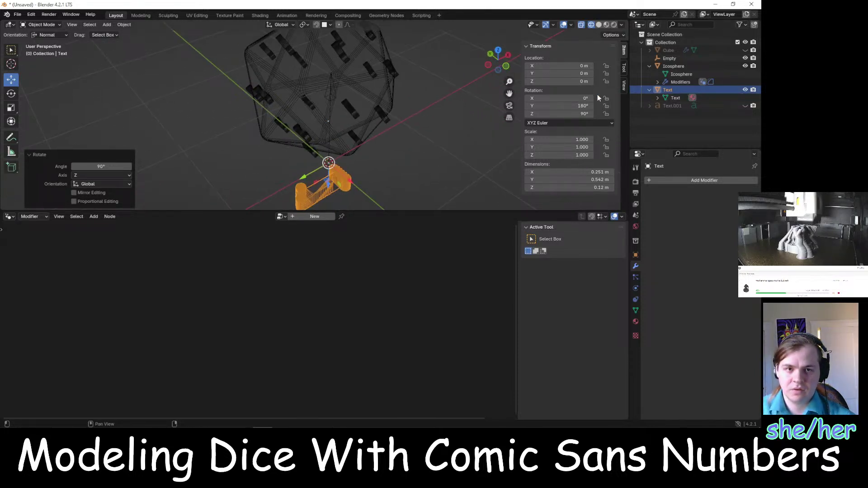
Reset the Text object's Y and Z rotation to 0°
click(583, 106)
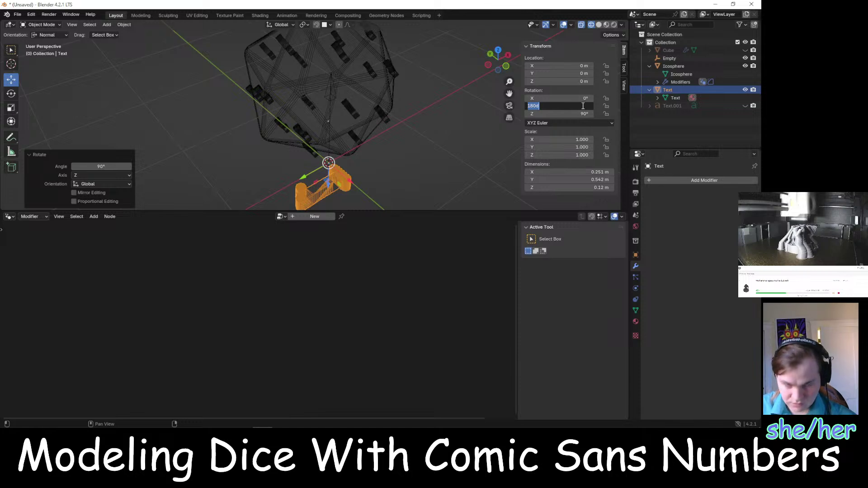
key(Return)
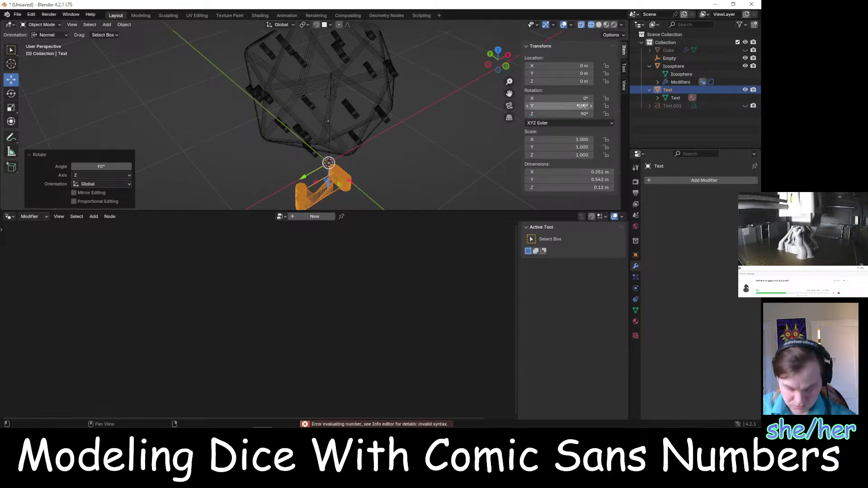
text(0)
key(Return)
click(584, 114)
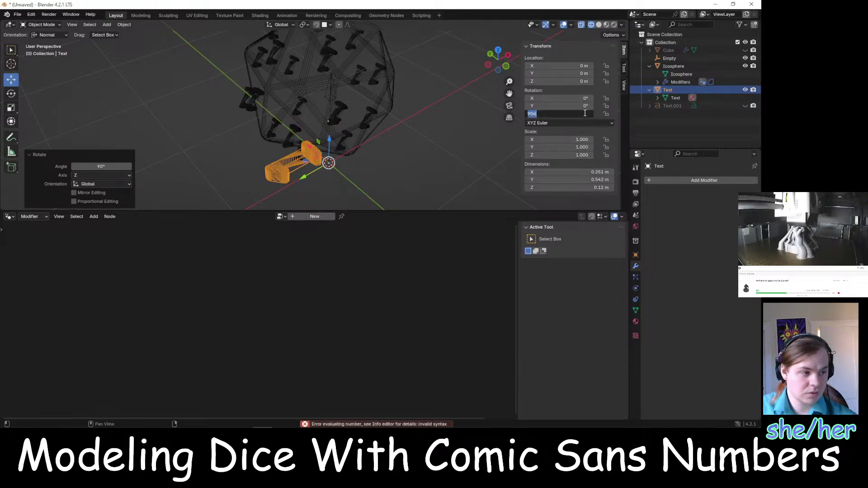
key(Return)
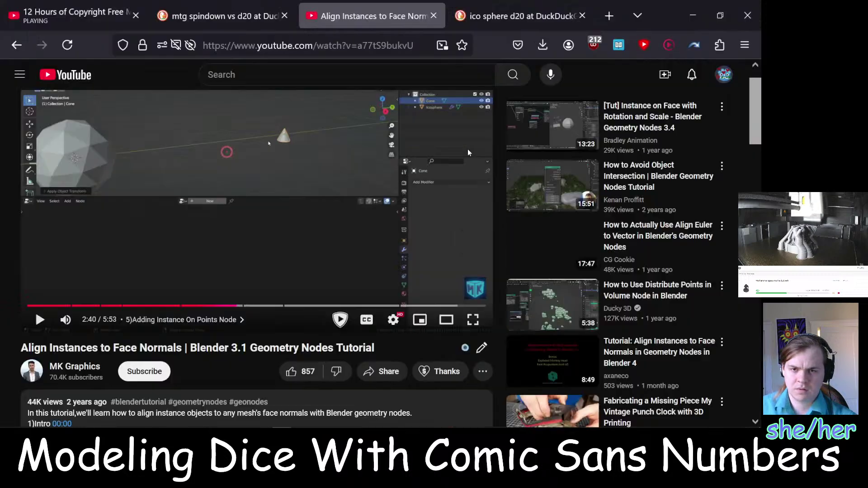
Bring up the Icosphere's node tree and move Sample Nearest Surface closer to Object Info
key(alt+Tab)
key(alt+Tab)
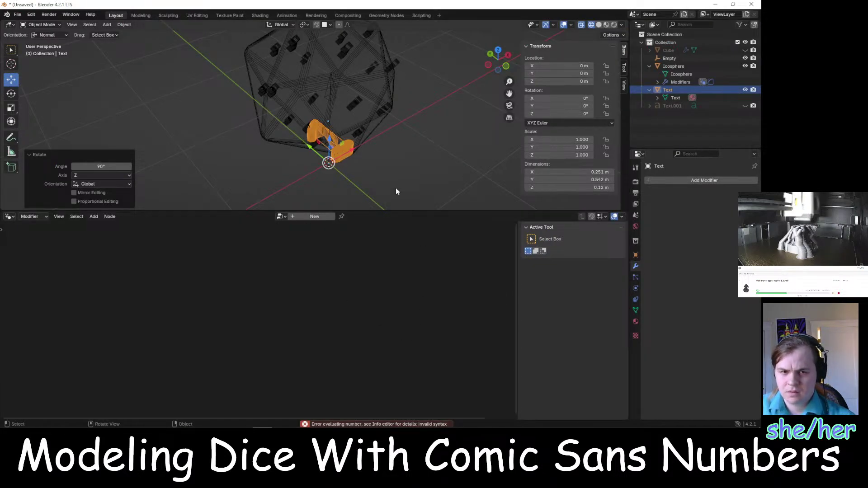
click(678, 82)
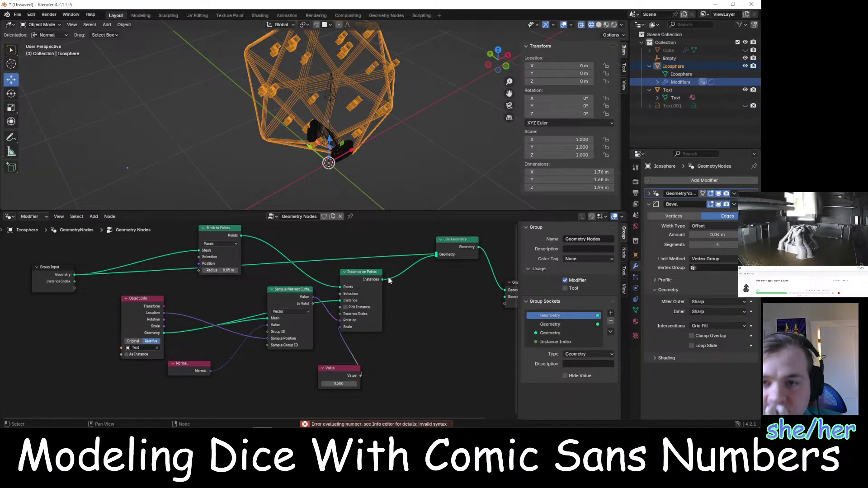
middle_drag(375, 157, 372, 126)
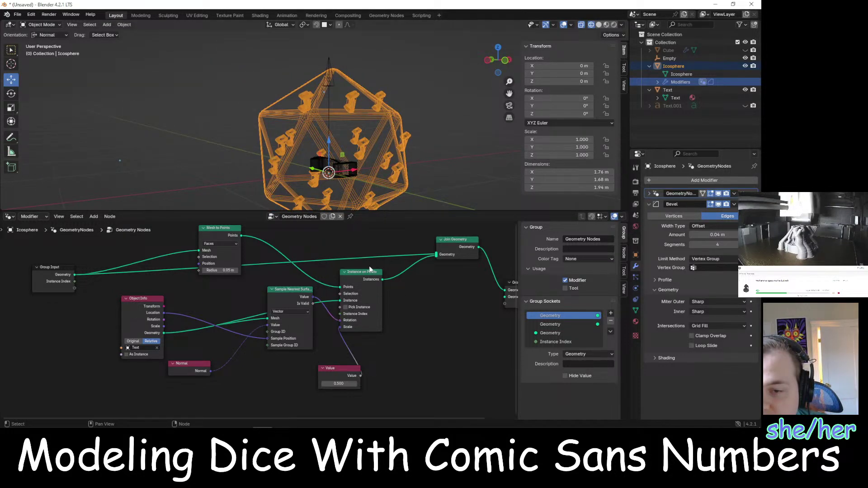
drag(284, 288, 304, 294)
click(251, 275)
key(Escape)
key(Escape)
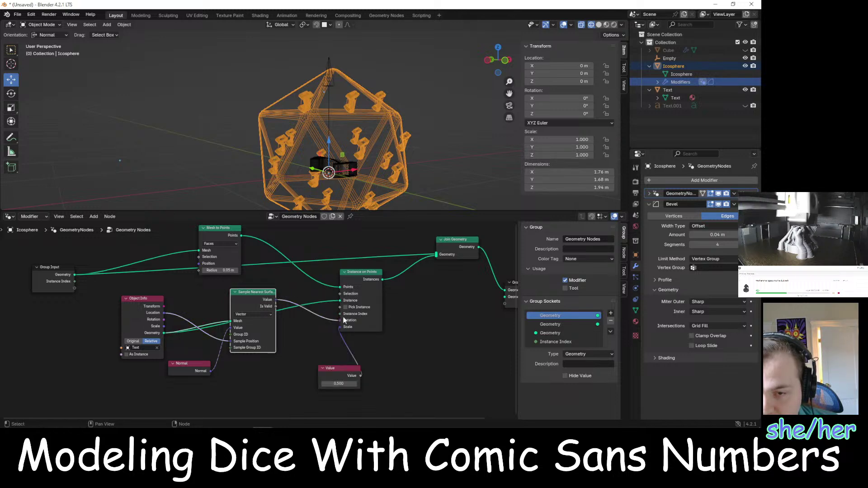
Disconnect Sample Nearest Surface's Value output from the Rotation input of Instance on Points and inspect the instances
drag(341, 319, 329, 324)
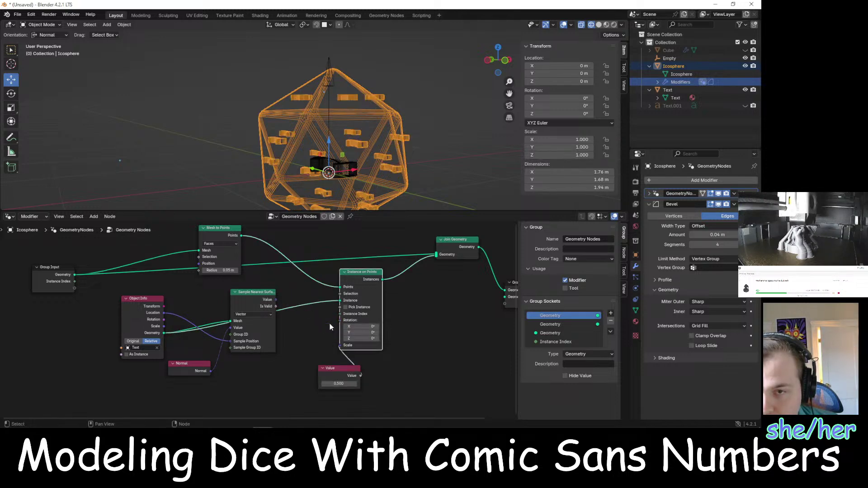
click(329, 324)
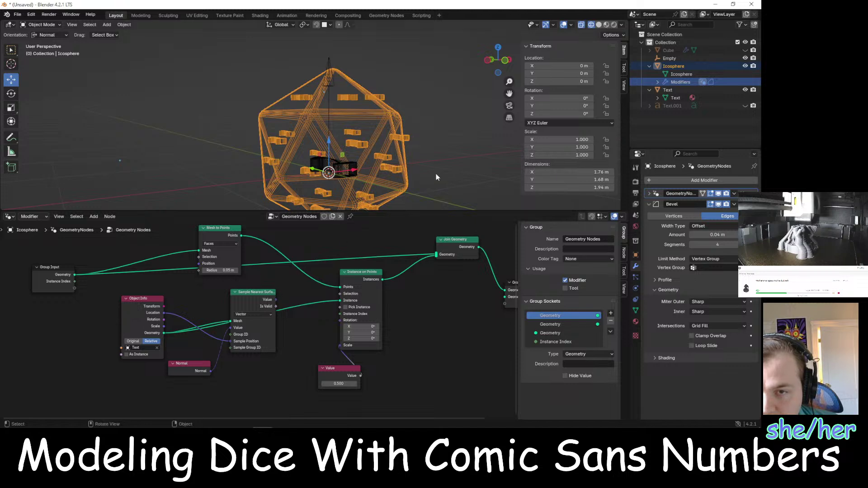
middle_drag(446, 155, 467, 157)
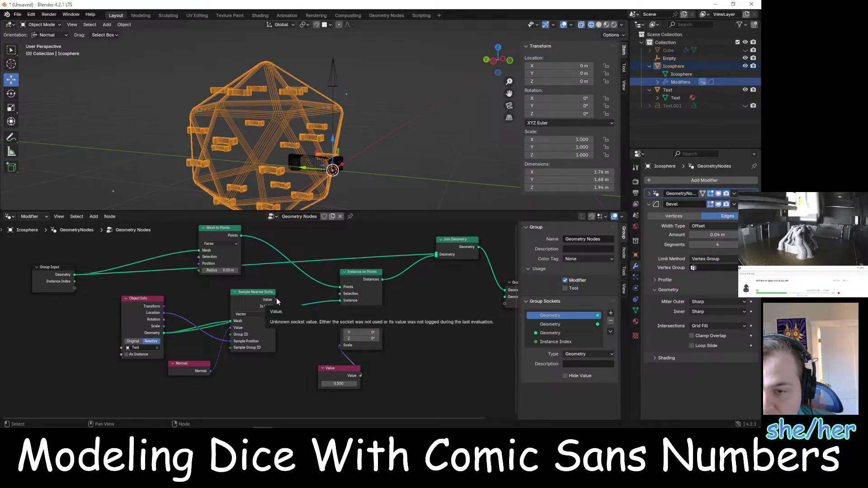
drag(276, 299, 324, 318)
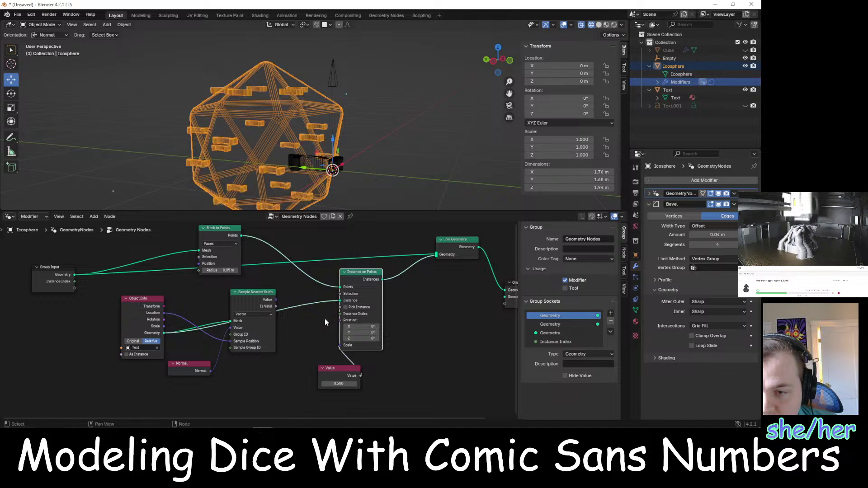
Unlink Normal from Sample Nearest Surface's Value input, place Normal below Group Input, and move Sample Nearest Surface closer to Instance on Points
drag(249, 293, 274, 309)
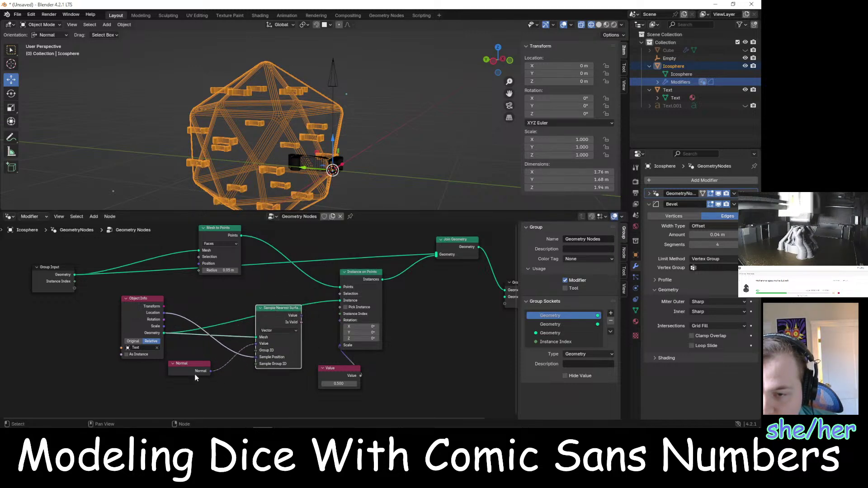
click(190, 369)
drag(190, 369, 215, 310)
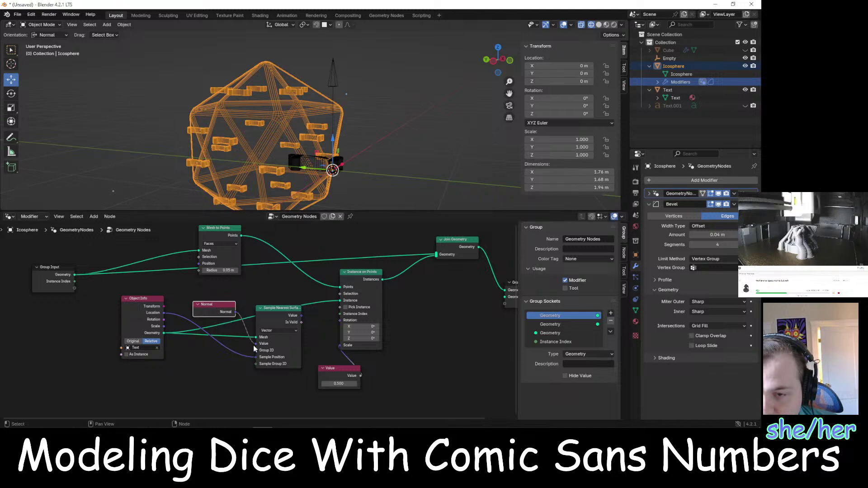
drag(255, 344, 243, 347)
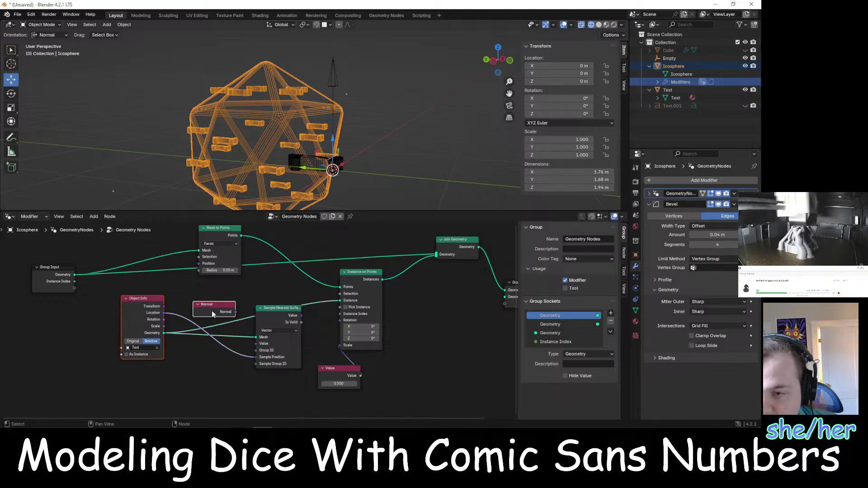
drag(216, 310, 64, 312)
scroll(129, 305, down, 1)
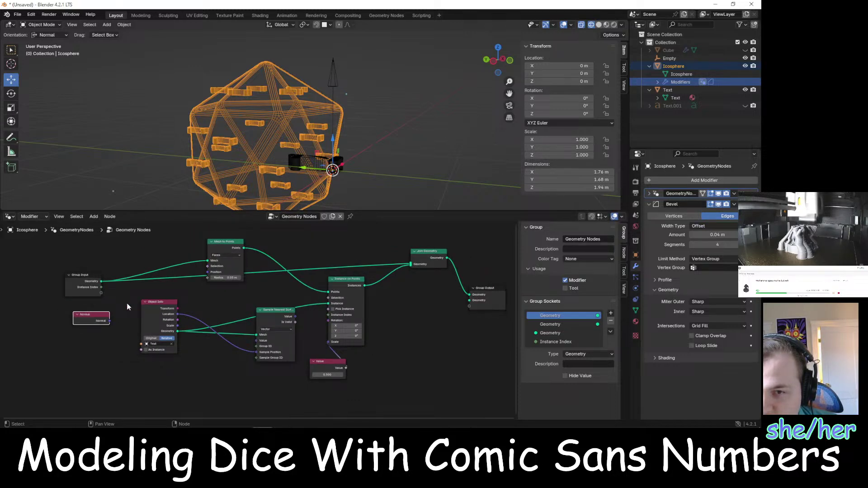
scroll(110, 307, up, 1)
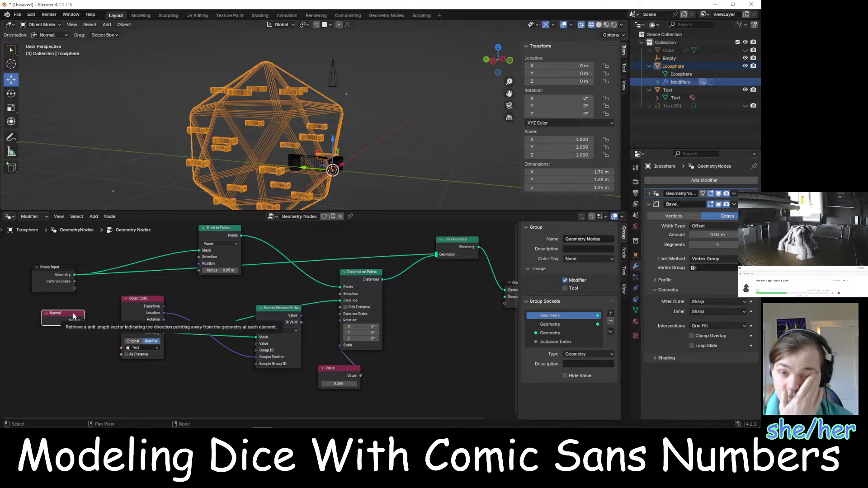
Switch to the browser, watch the face normals tutorial from 3:07 to 3:32, and check the comments on replacing the Transfer Attribute node
key(alt+Tab)
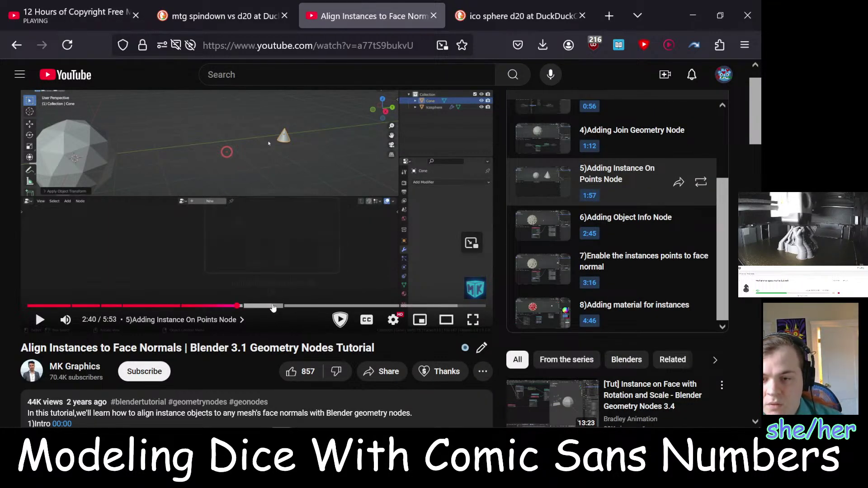
click(273, 306)
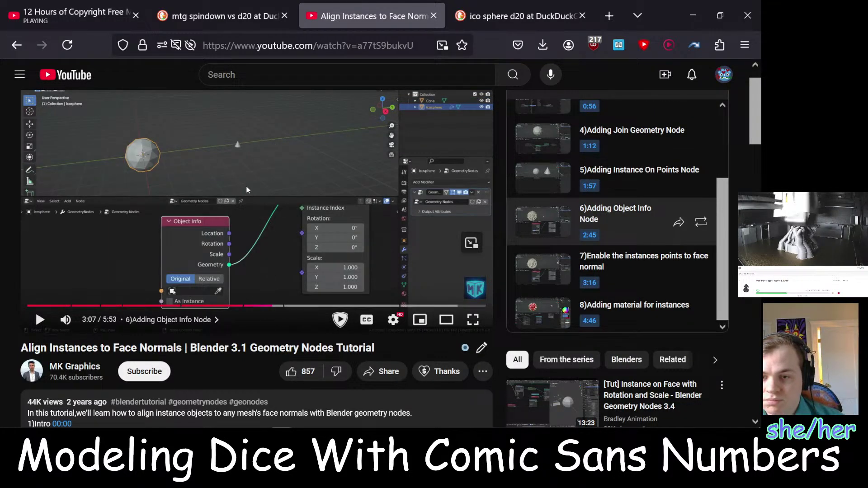
click(241, 236)
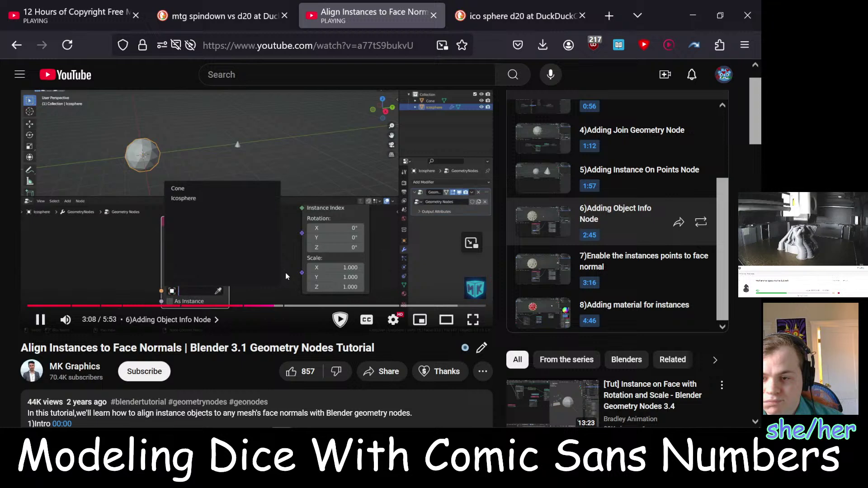
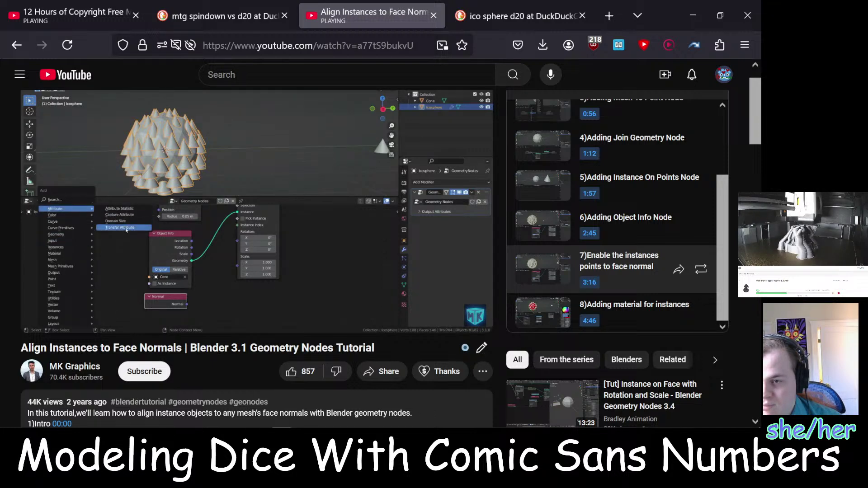
click(259, 265)
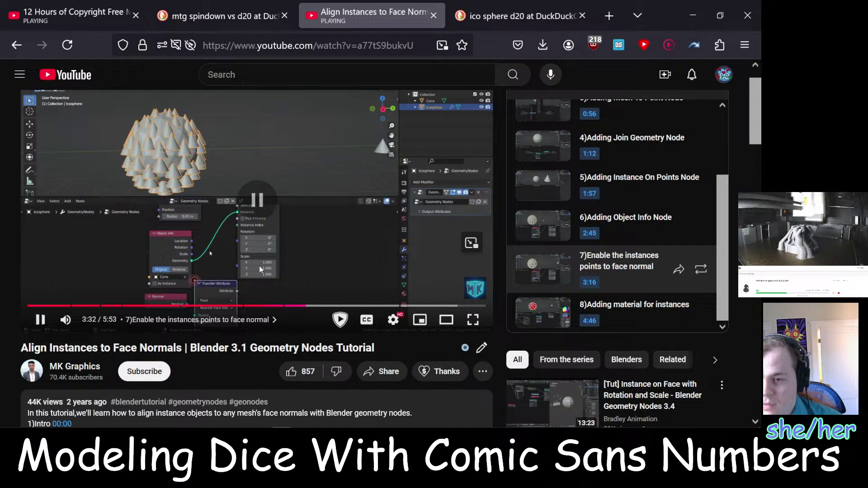
scroll(259, 265, down, 6)
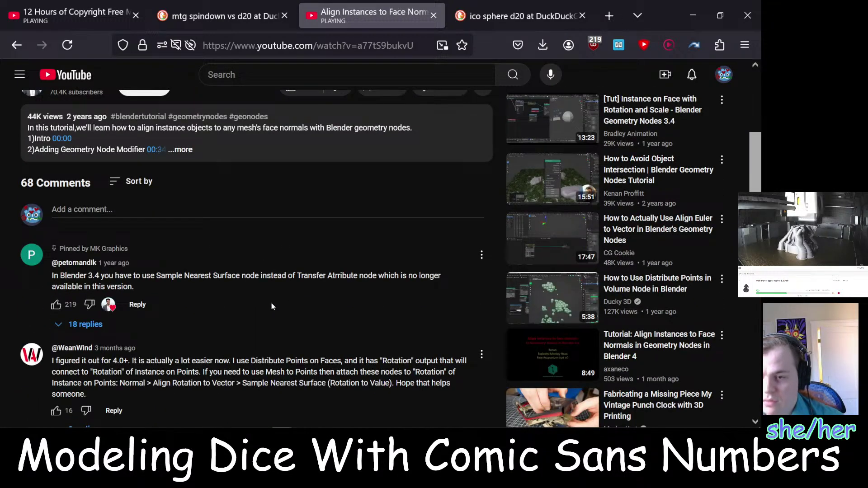
scroll(262, 320, up, 5)
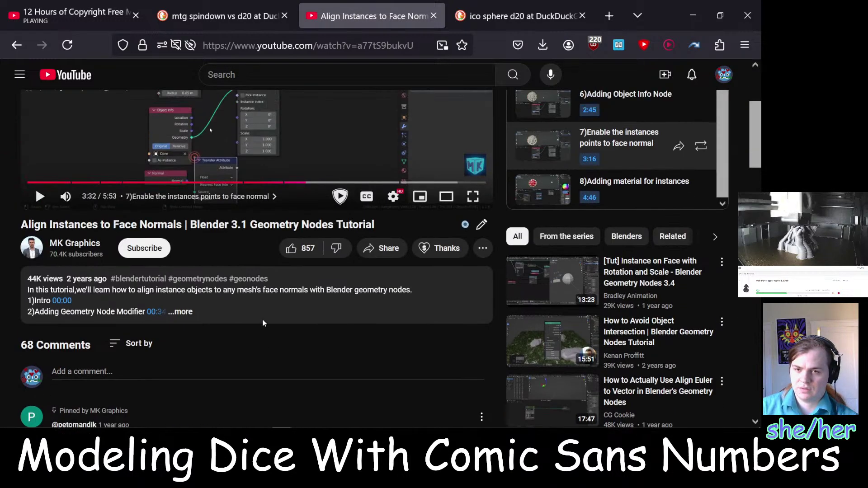
Switch to Blender and add a second Sample Nearest Surface node below the Object Info node
key(alt+Tab)
scroll(195, 360, down, 1)
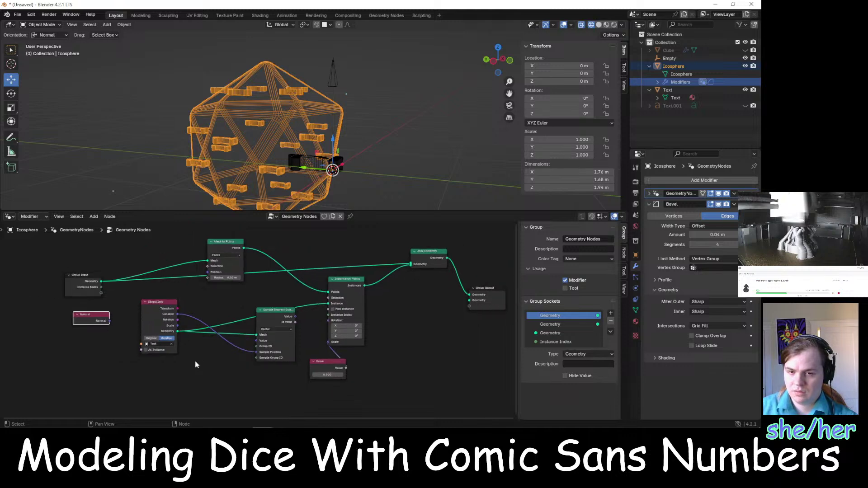
right_click(195, 360)
click(108, 368)
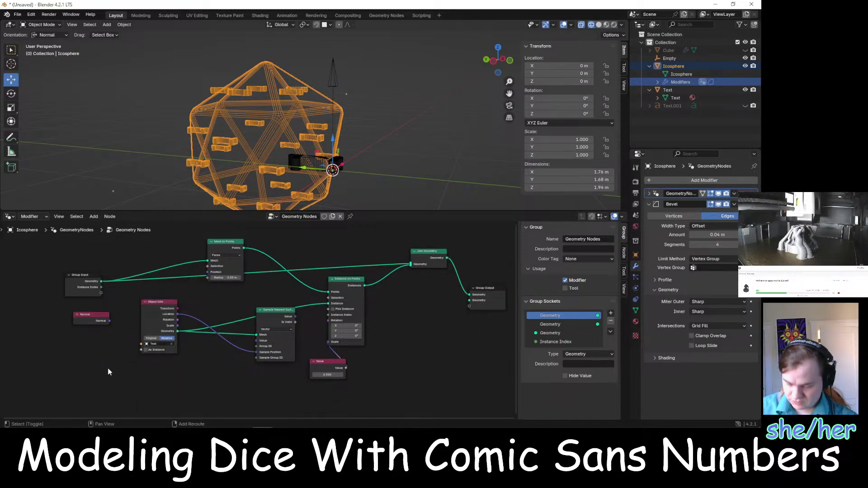
key(shift+a)
mouse_move(95, 327)
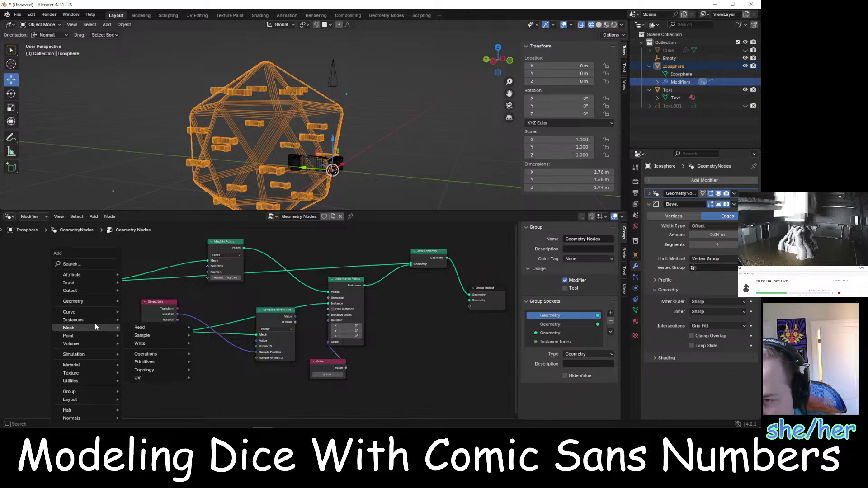
mouse_move(190, 329)
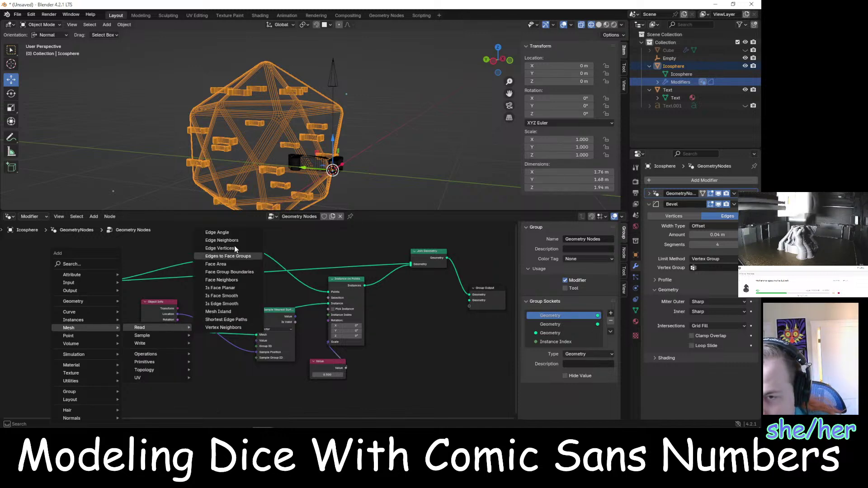
mouse_move(159, 340)
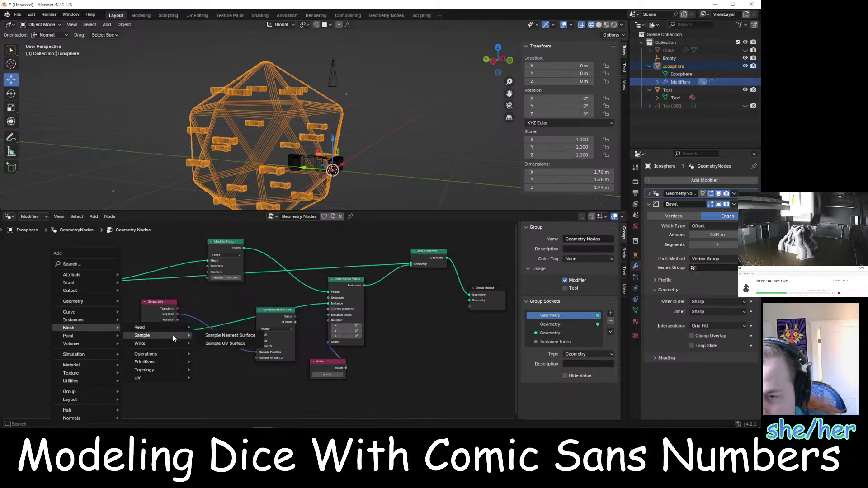
click(226, 343)
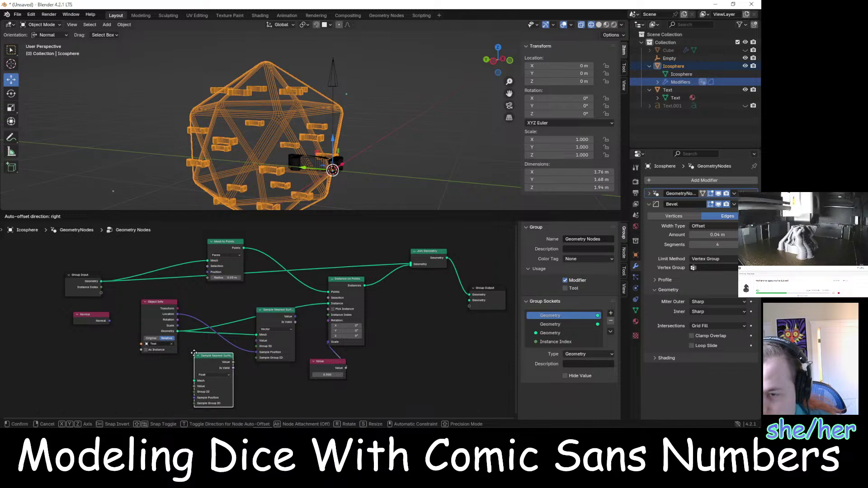
click(194, 352)
scroll(248, 321, up, 3)
middle_drag(264, 286, 389, 199)
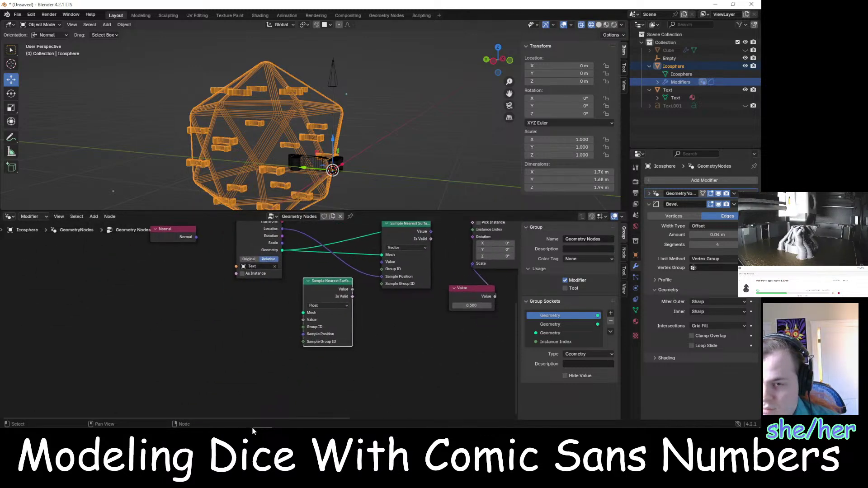
middle_drag(200, 307, 125, 332)
scroll(167, 331, up, 3)
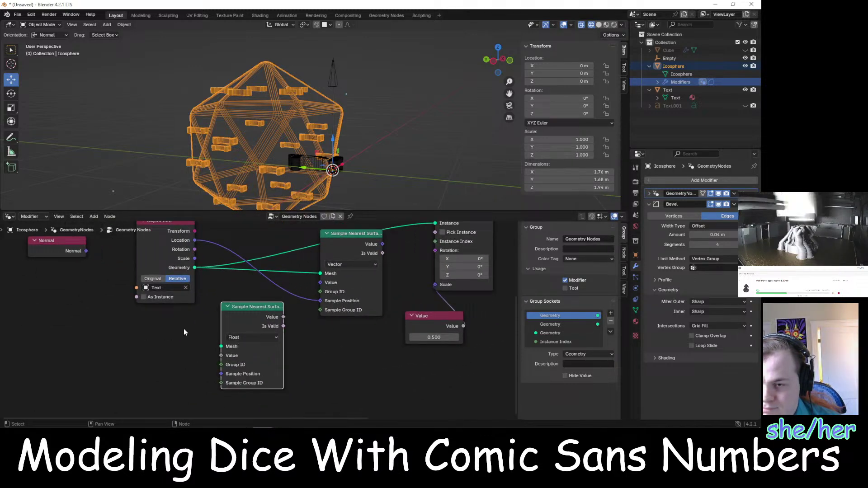
Move the Normal node beside the new Sample Nearest Surface node and link that node's Value output to Instance on Points' Rotation
click(438, 316)
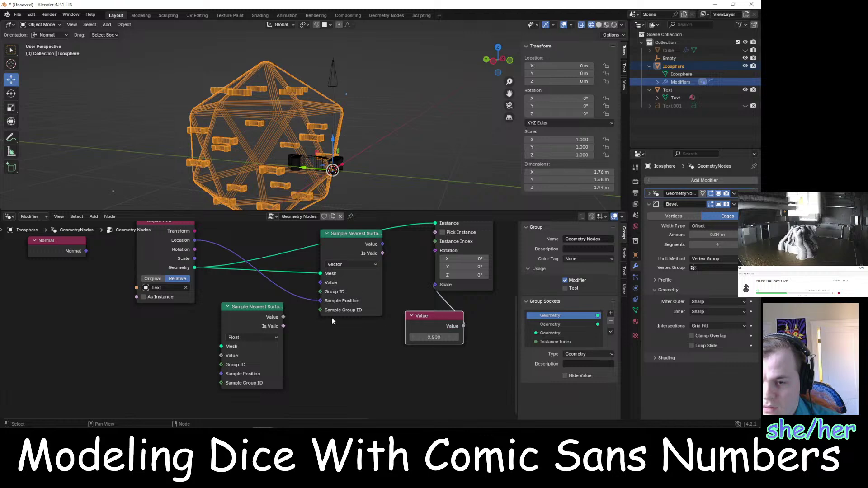
drag(85, 245, 221, 374)
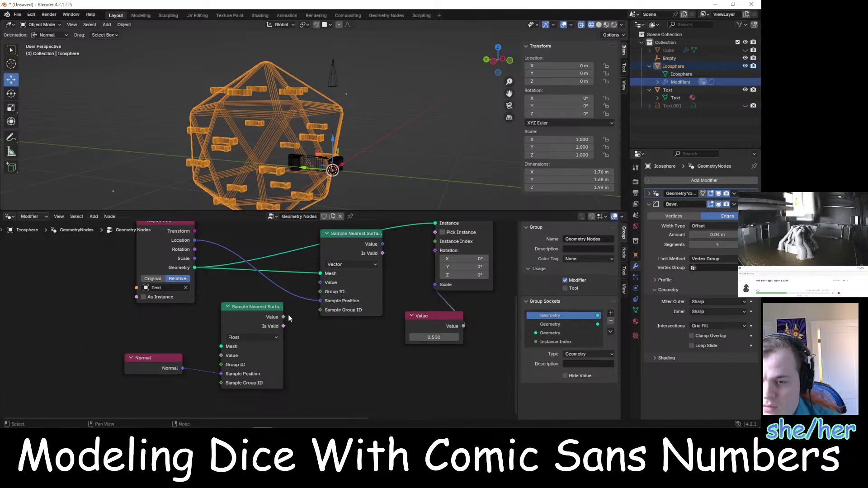
scroll(330, 304, down, 1)
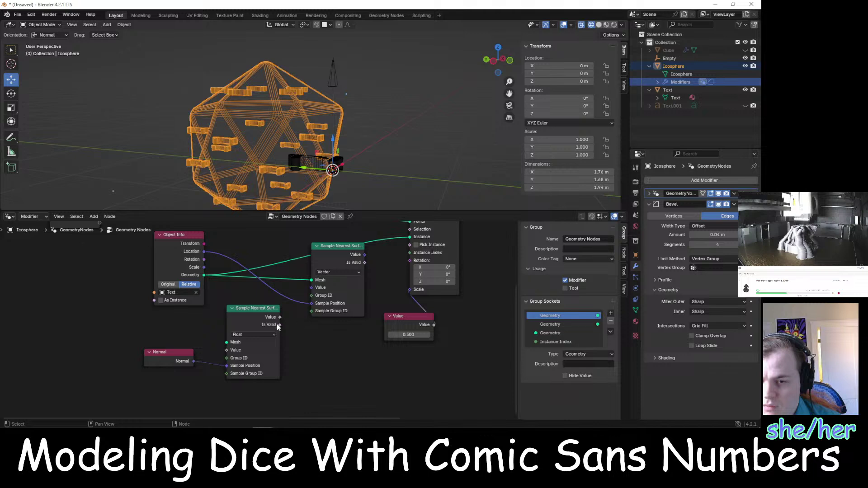
drag(280, 317, 410, 269)
drag(226, 365, 216, 365)
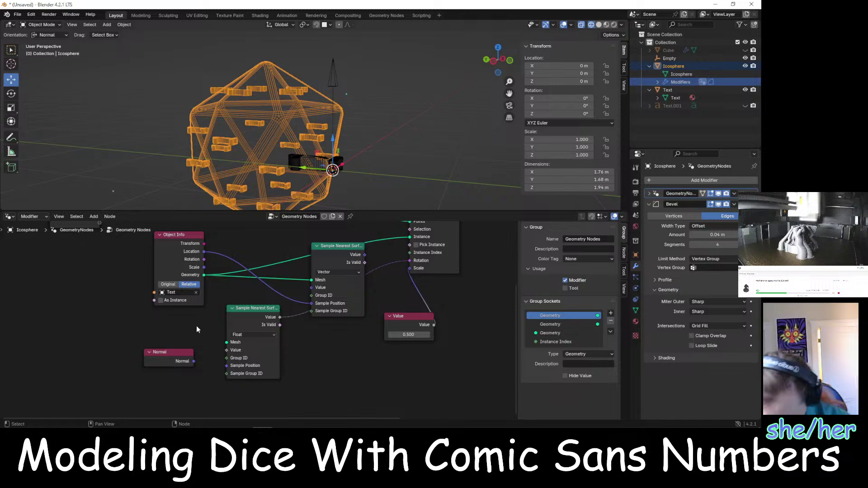
Consult the YouTube tutorial, then in Blender link Group Input's Geometry to the new node's Mesh and Normal to its Sample Position
key(alt+Tab)
click(297, 219)
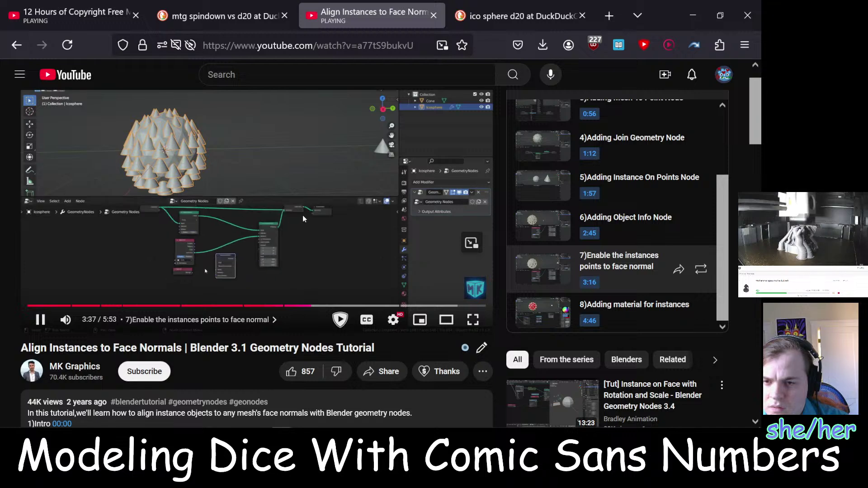
key(alt+Tab)
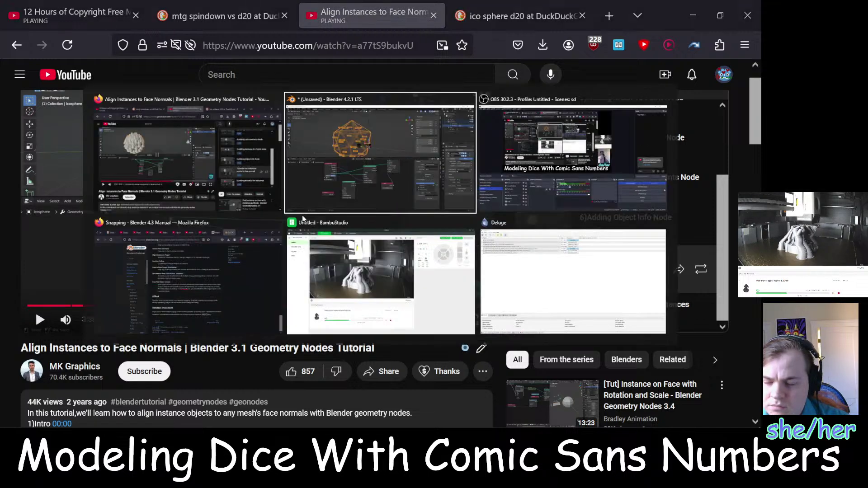
scroll(204, 272, down, 2)
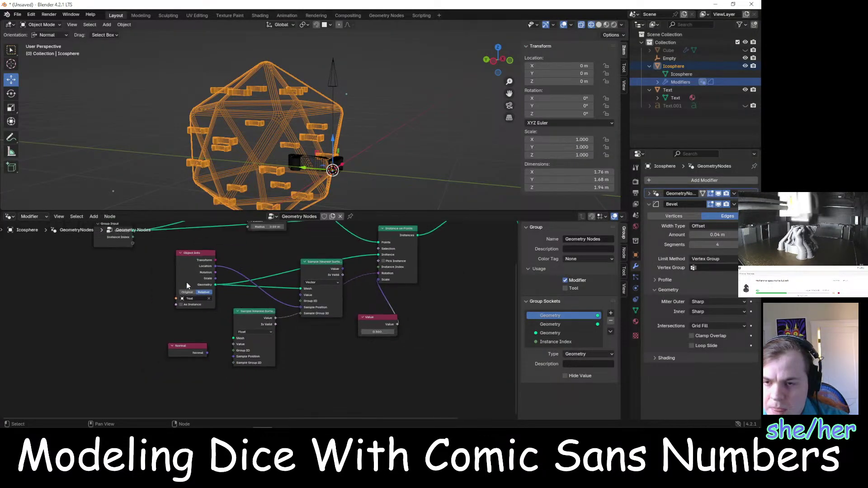
scroll(132, 238, down, 1)
click(140, 238)
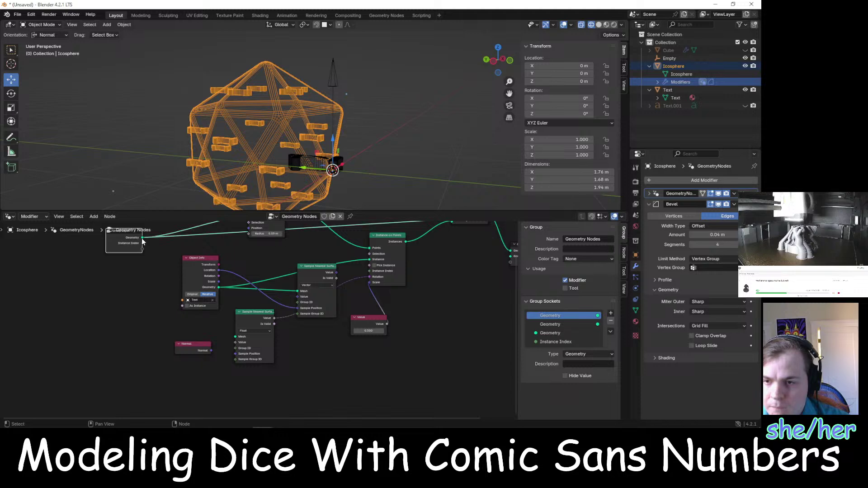
drag(142, 238, 237, 356)
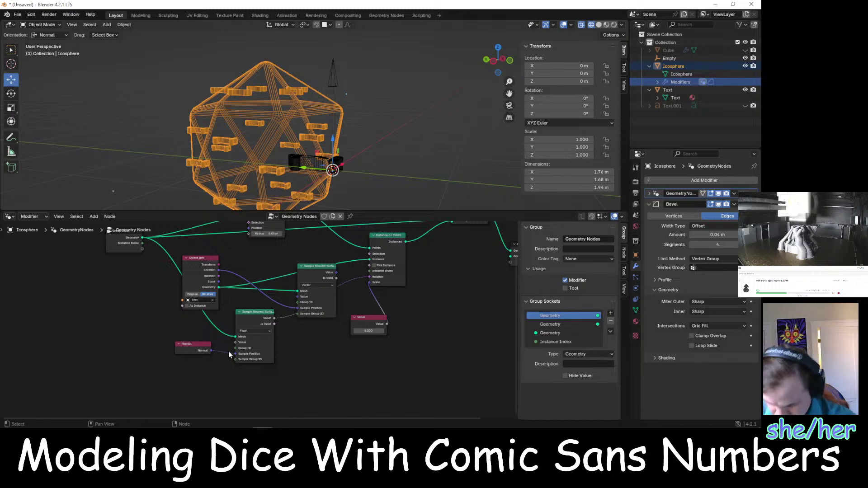
Play more of the YouTube tutorial, then in Blender set the new node's data type to Vector and link Normal to Sample Position
key(alt+Tab)
click(284, 240)
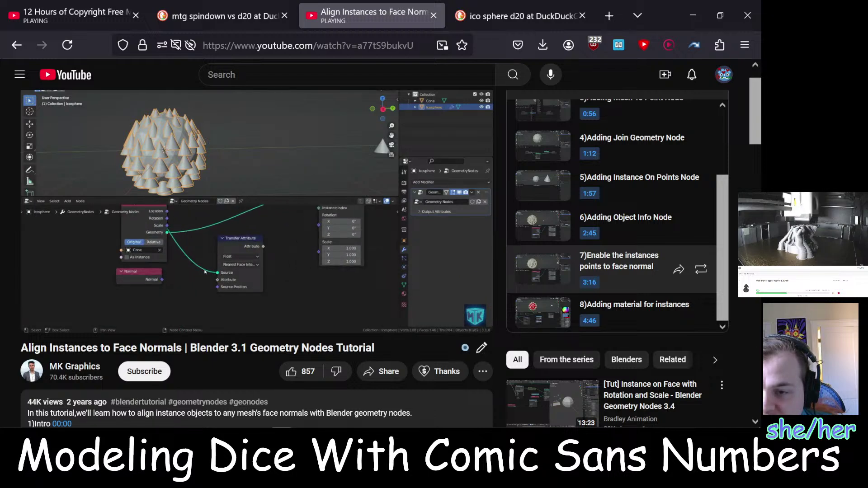
click(276, 235)
key(alt+Tab)
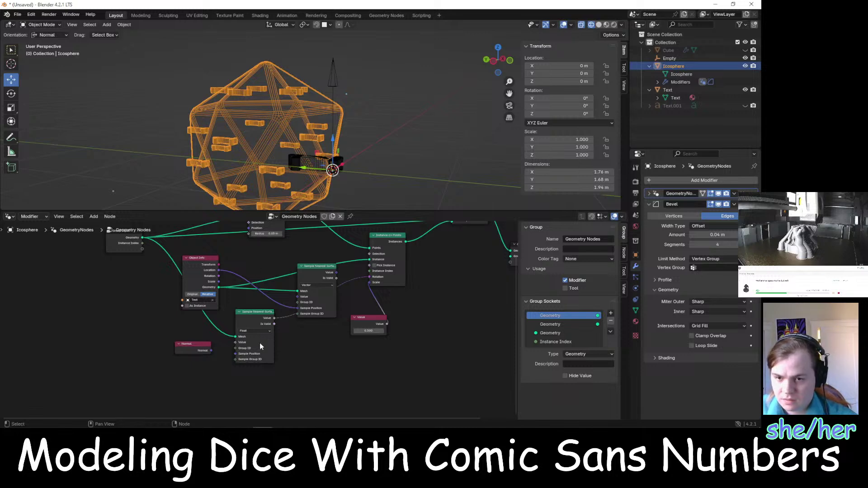
click(254, 355)
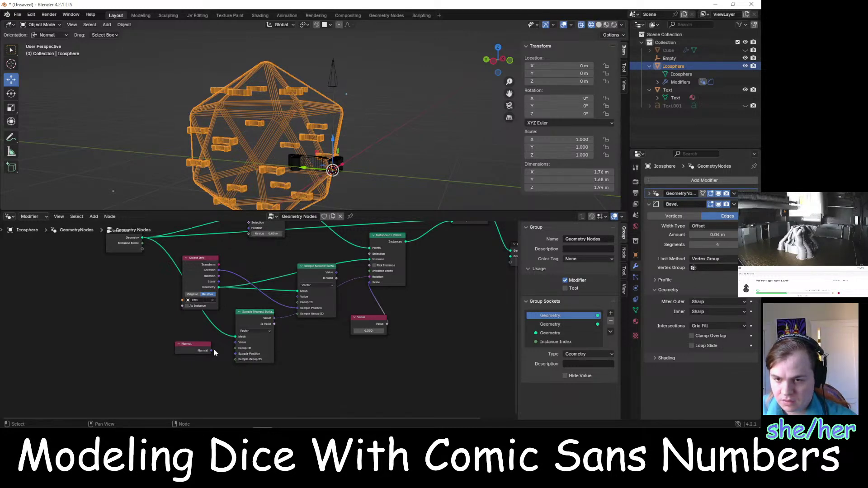
drag(211, 350, 231, 357)
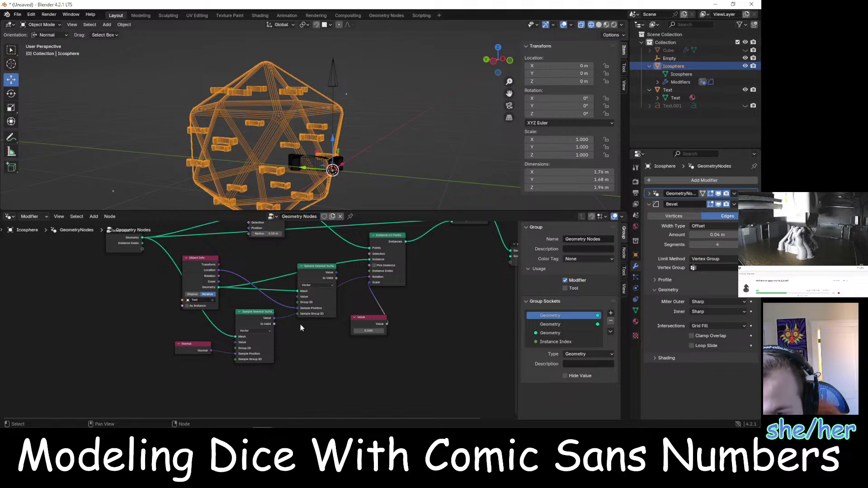
Unlink Instance on Points' Rotation and replace the older Sample Nearest Surface node by deleting it and moving the newer one into its place
mouse_move(374, 282)
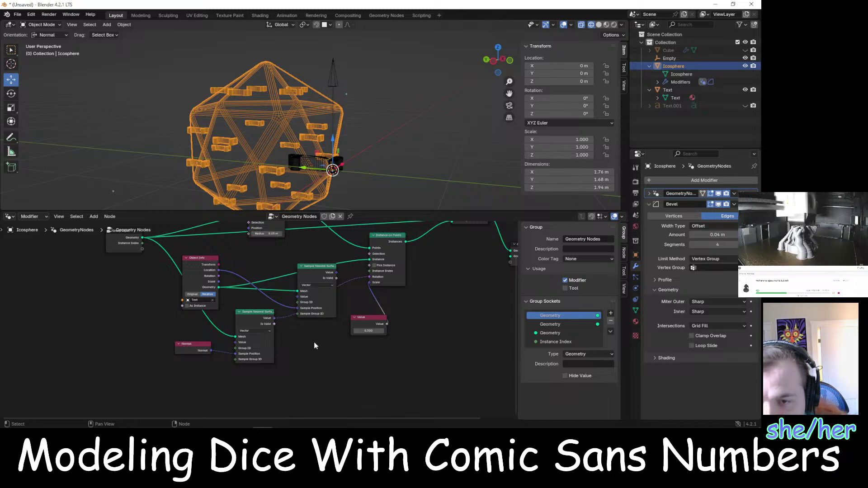
drag(369, 277, 319, 295)
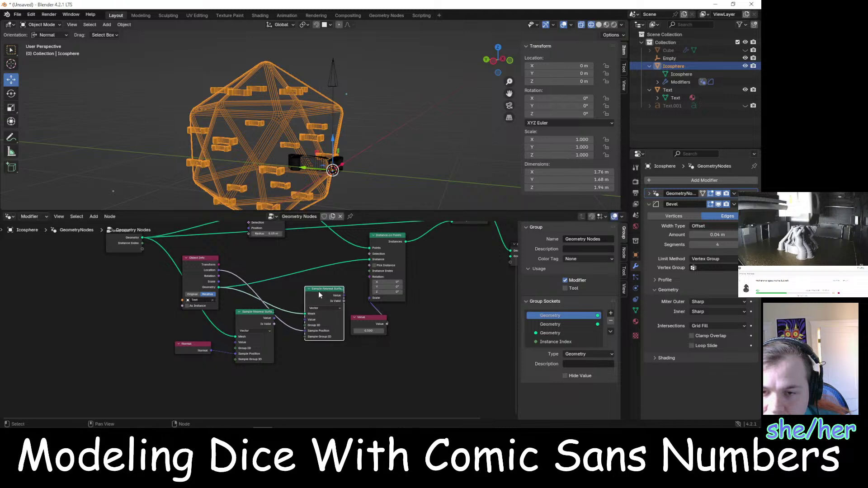
key(x)
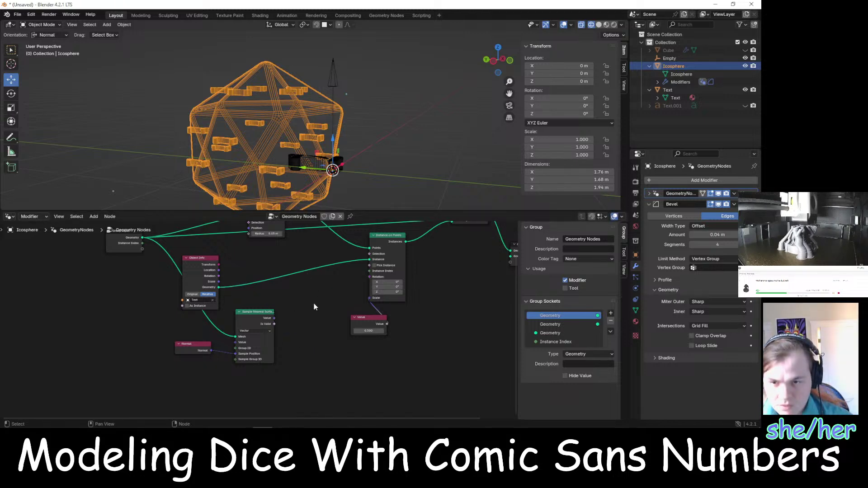
drag(254, 310, 343, 292)
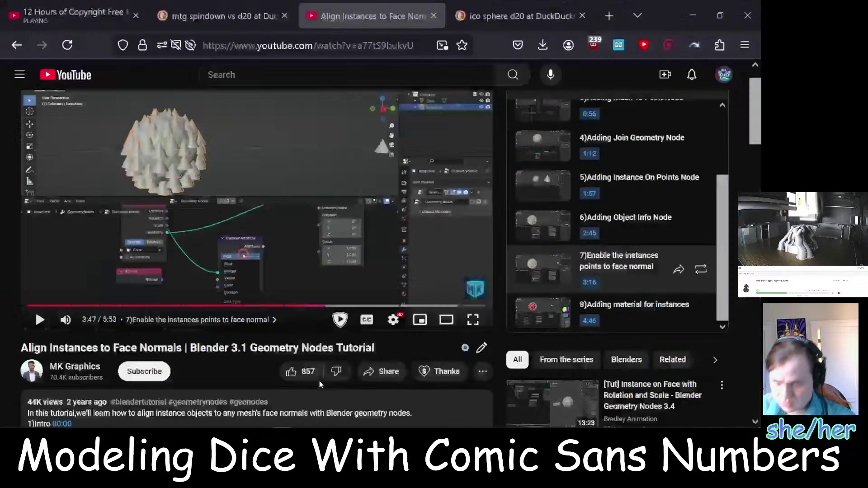
Check the YouTube tutorial again, then in Blender relink Normal to the sample node's Value input and its Value output to Rotation
key(alt+Tab)
click(301, 254)
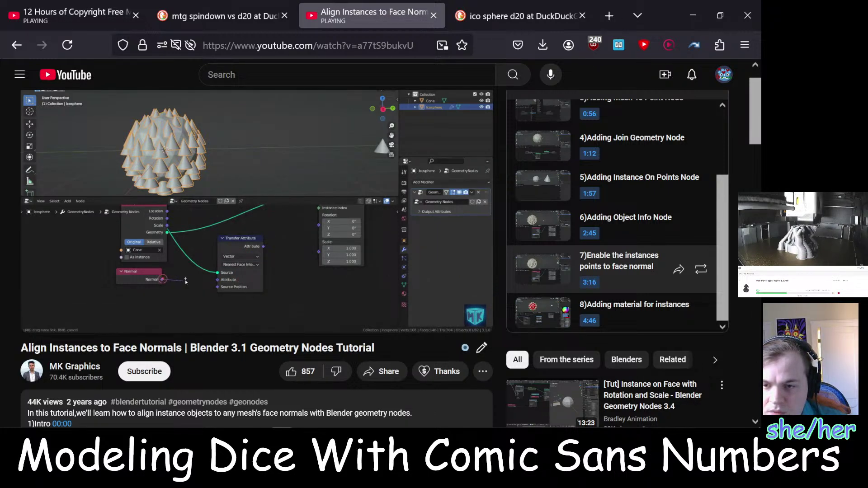
click(302, 262)
key(alt+Tab)
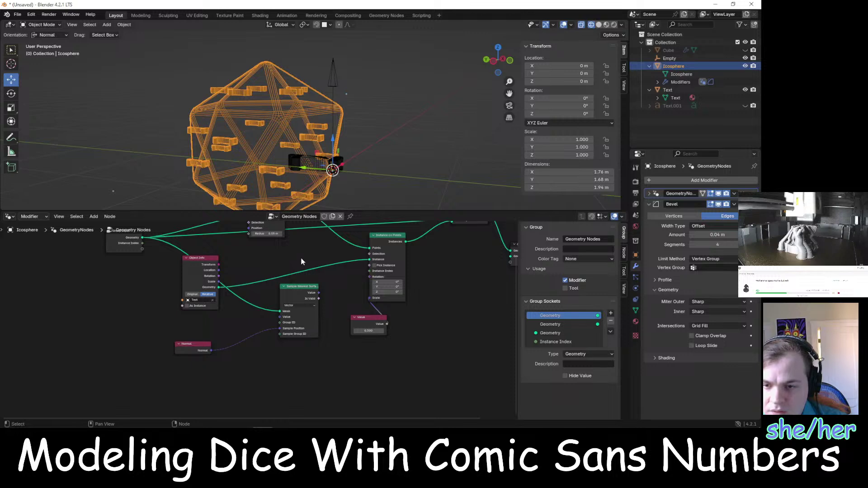
scroll(270, 364, up, 2)
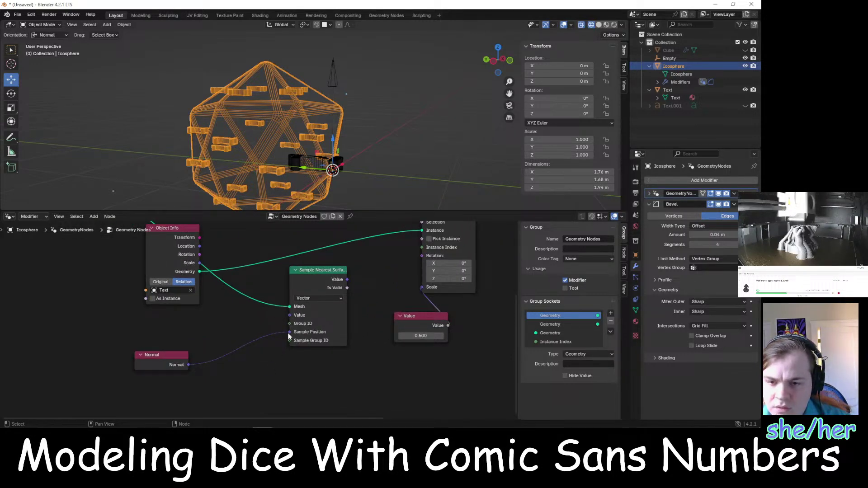
drag(289, 332, 286, 316)
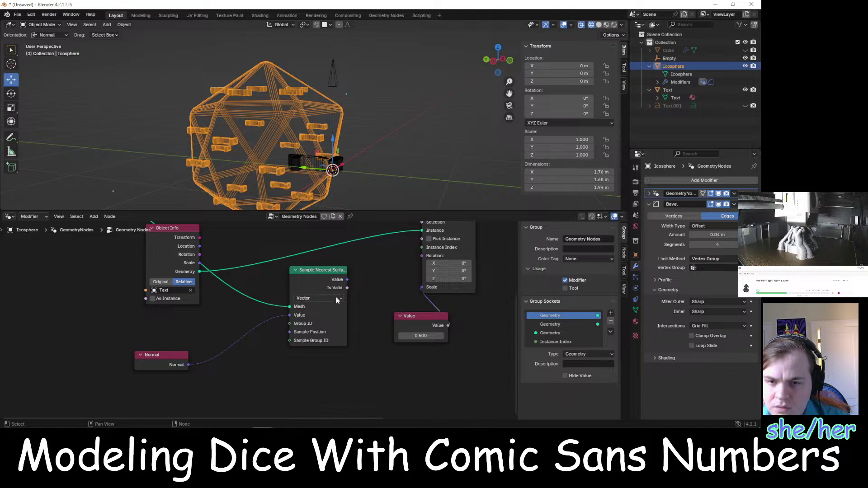
drag(347, 279, 419, 259)
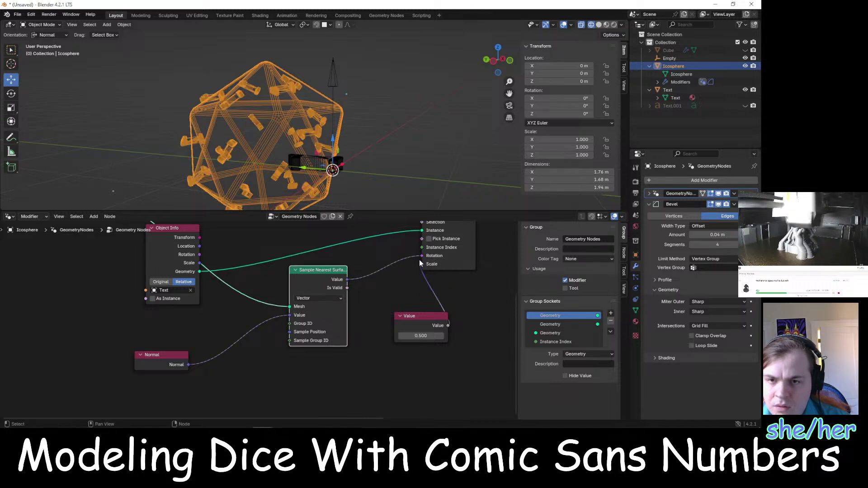
Select the Text object beside the icosphere and rotate it 90° about the global Z axis
middle_drag(390, 156, 399, 189)
click(309, 138)
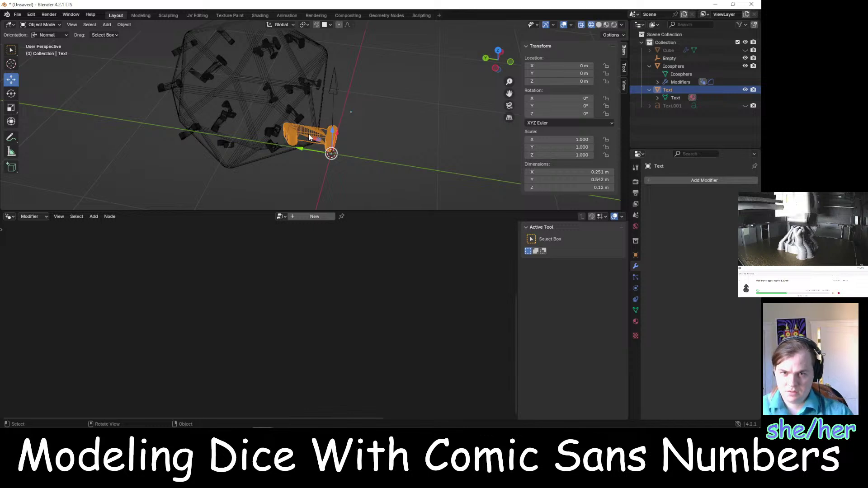
key(z)
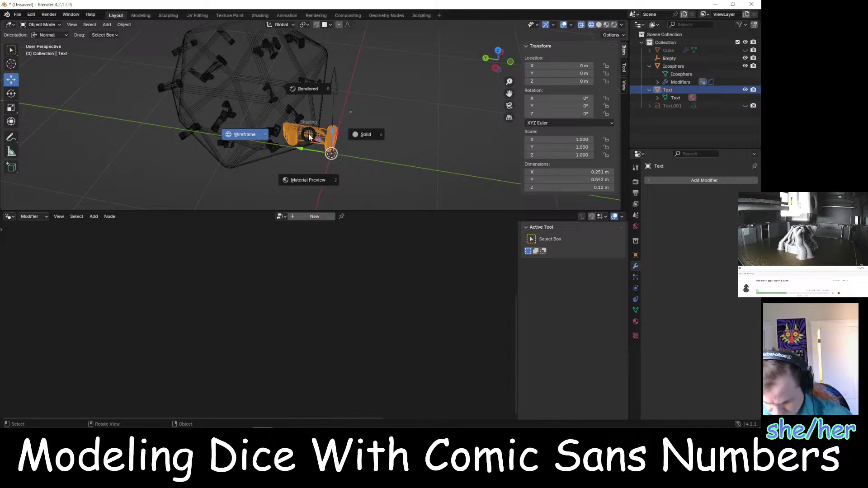
key(Escape)
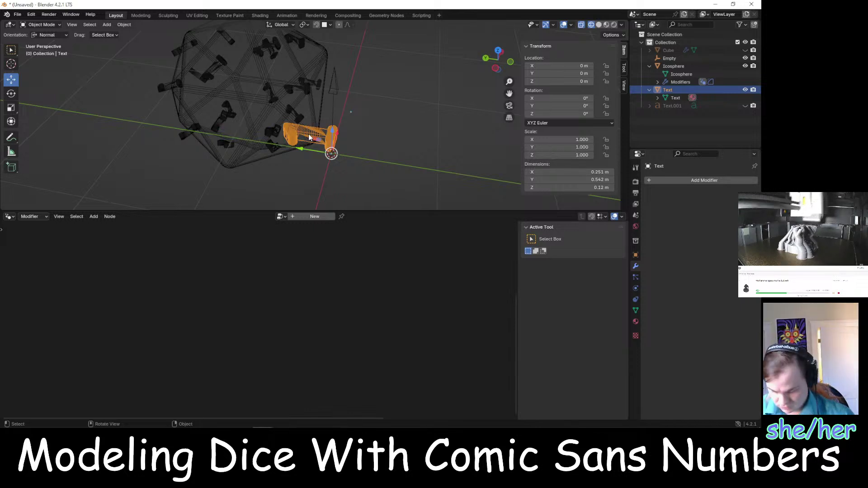
text(rz90)
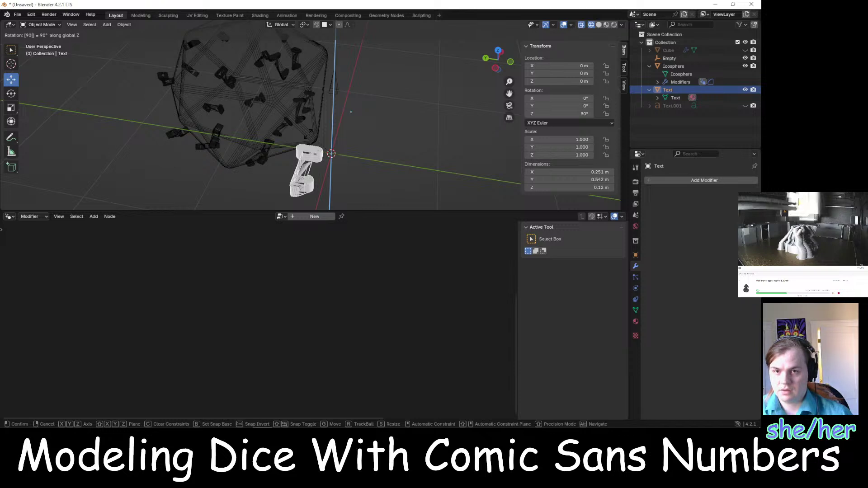
key(Return)
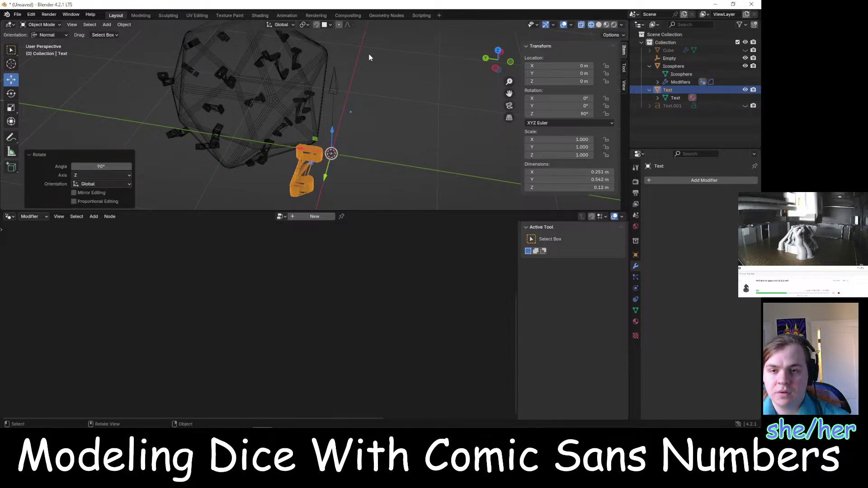
Switch to the YouTube tutorial, play more of its section on pointing instances to the face normal, then return to Blender
click(383, 114)
mouse_move(373, 115)
middle_down()
mouse_move(291, 85)
mouse_move(320, 65)
mouse_move(354, 61)
mouse_move(378, 85)
mouse_move(372, 103)
middle_up()
key(alt+Tab)
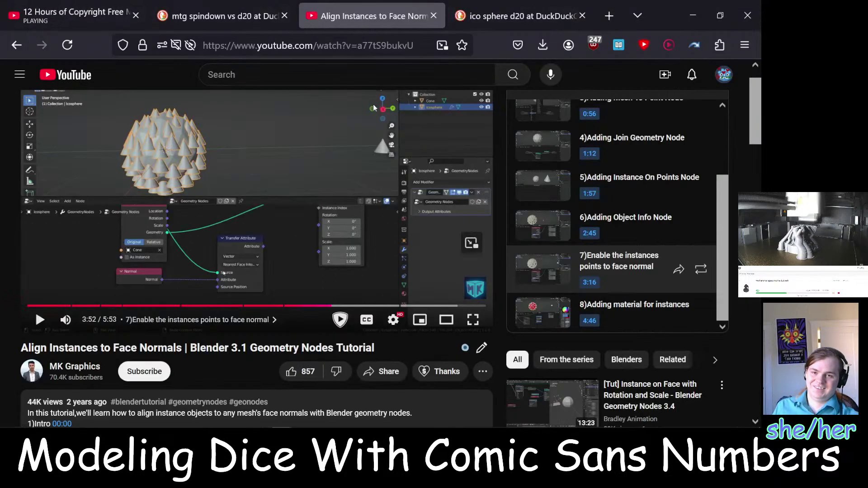
click(281, 180)
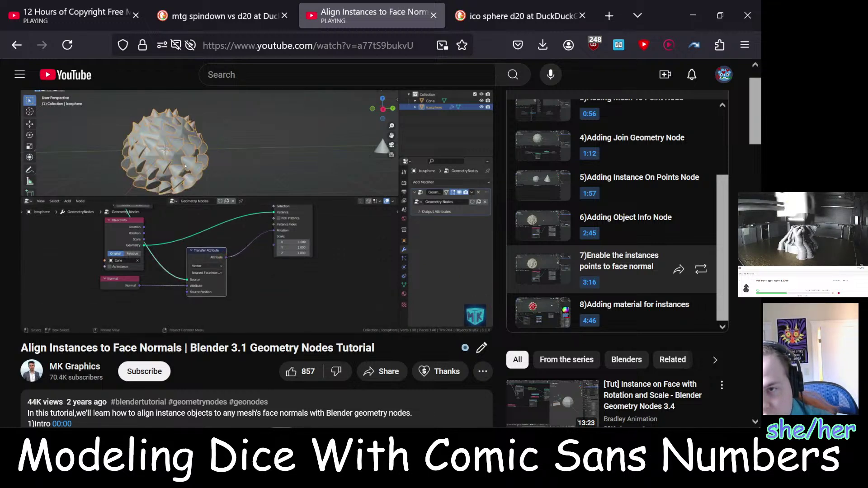
click(261, 251)
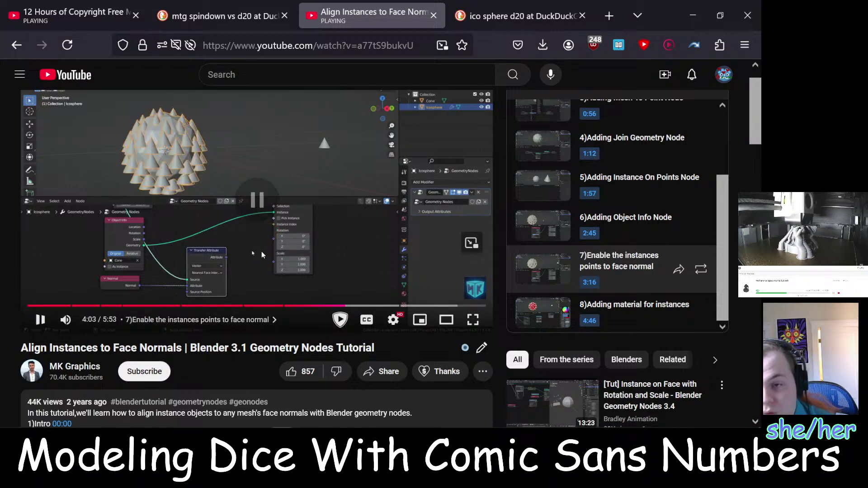
key(alt+Tab)
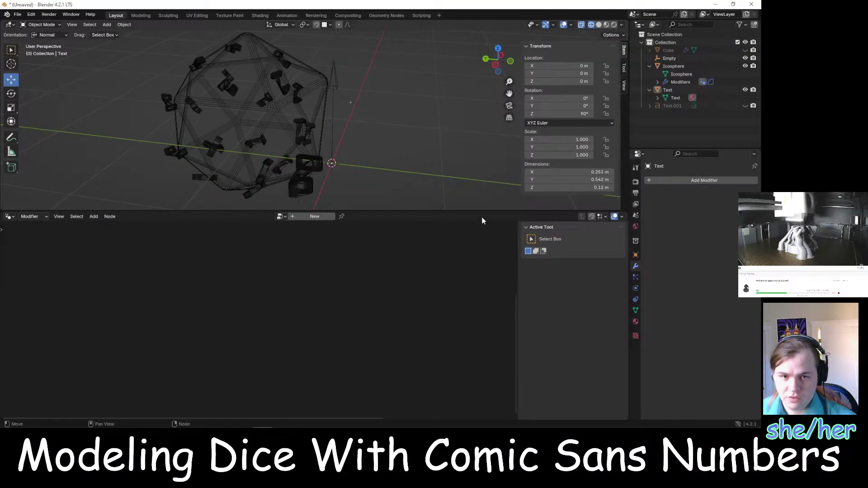
Select the icosphere's modifiers to show its geometry node tree around the Instance on Points node
click(681, 82)
scroll(422, 351, down, 3)
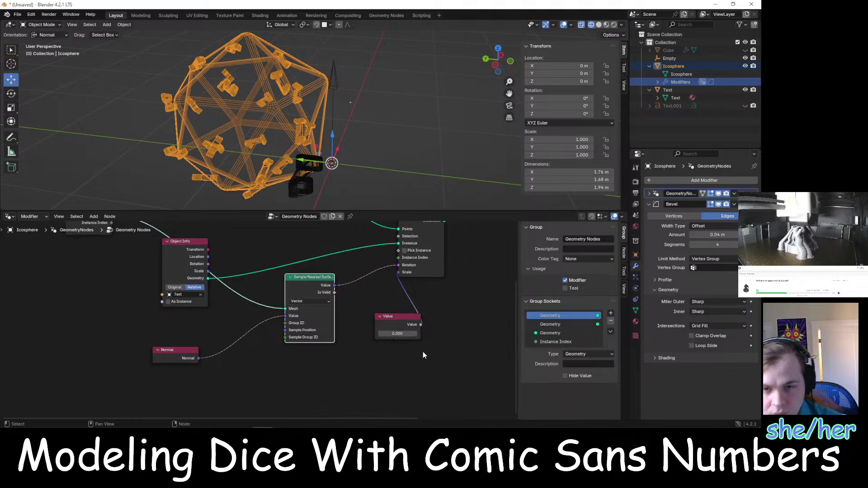
middle_drag(467, 302, 389, 332)
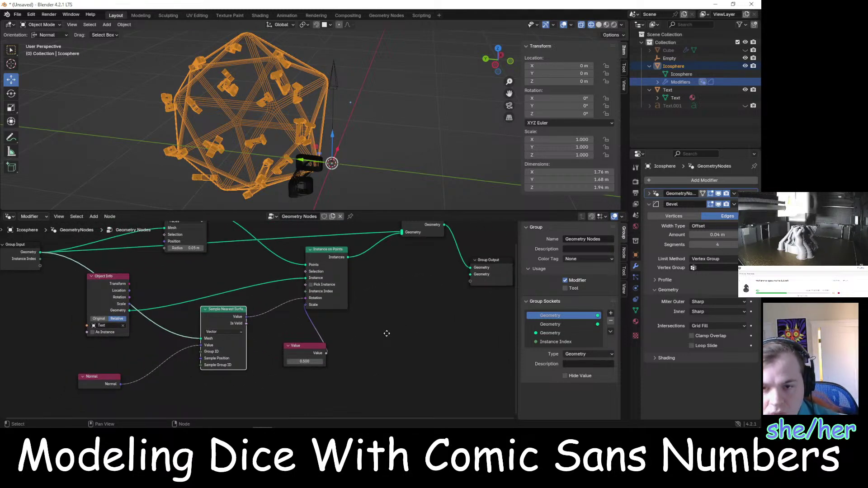
Look through the categories of nodes that can be added for the one the tutorial uses next
right_click(357, 325)
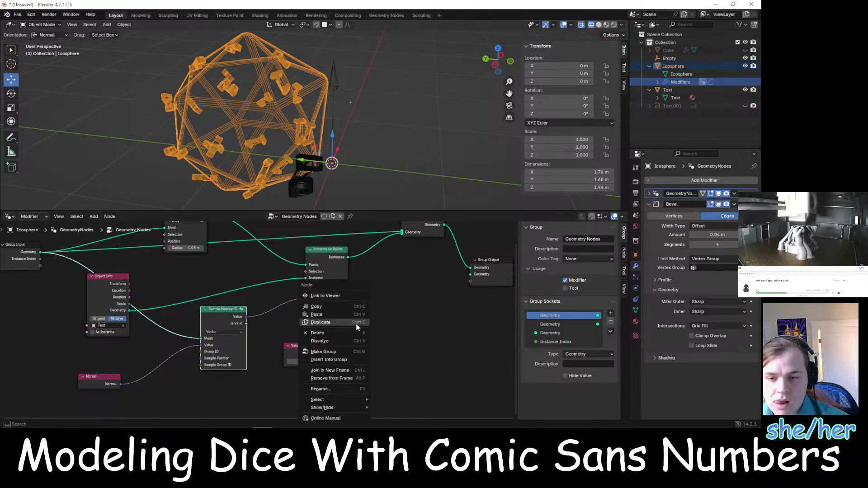
click(348, 300)
key(shift+a)
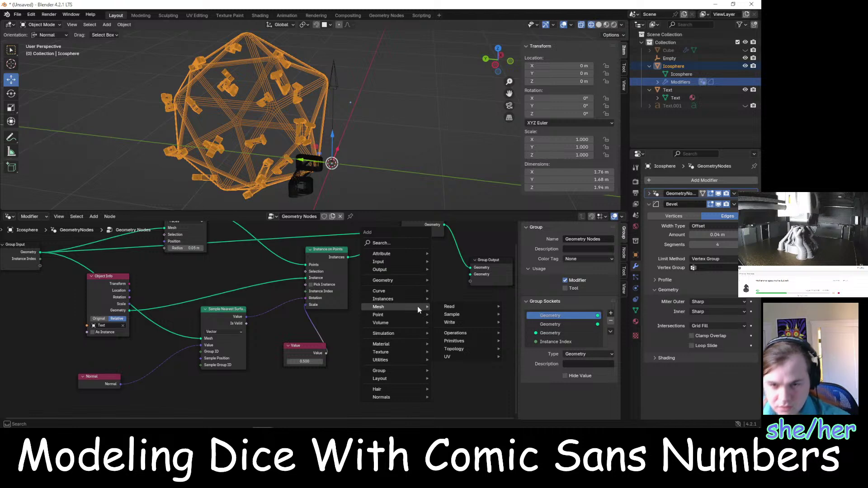
mouse_move(411, 253)
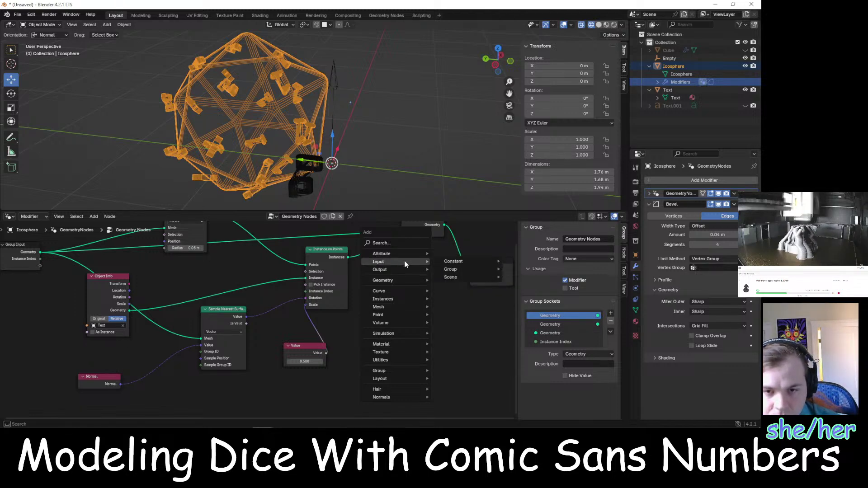
mouse_move(474, 269)
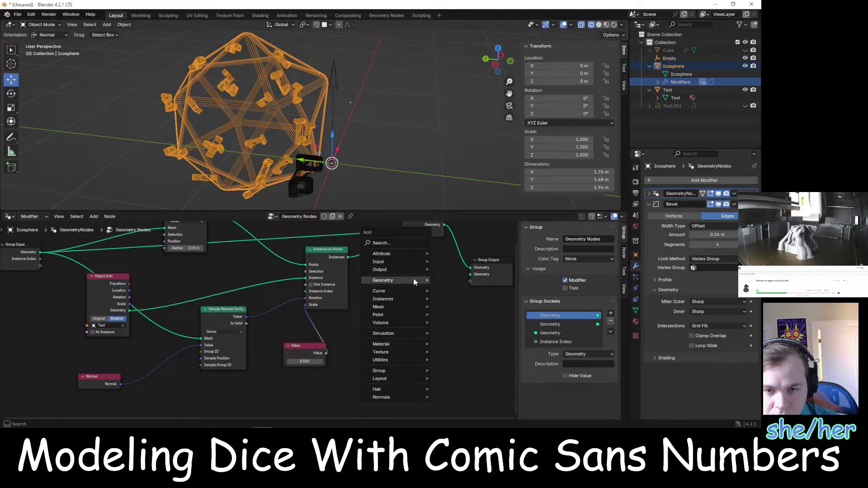
mouse_move(414, 280)
mouse_move(461, 307)
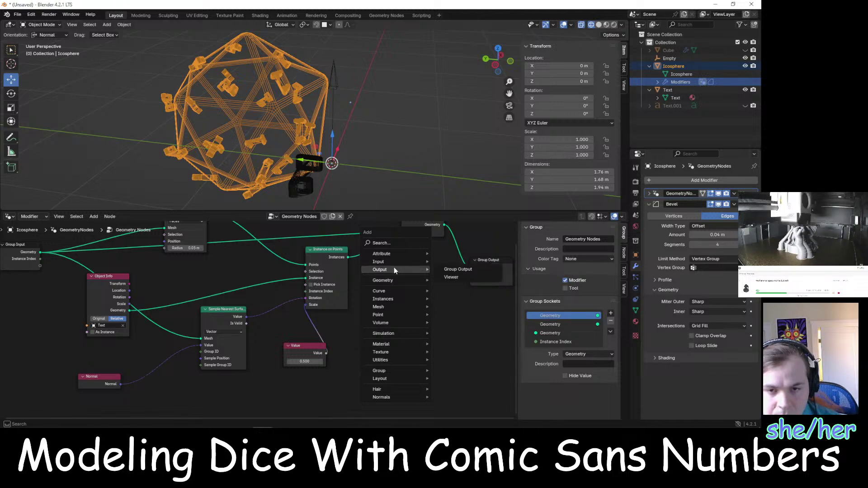
mouse_move(451, 263)
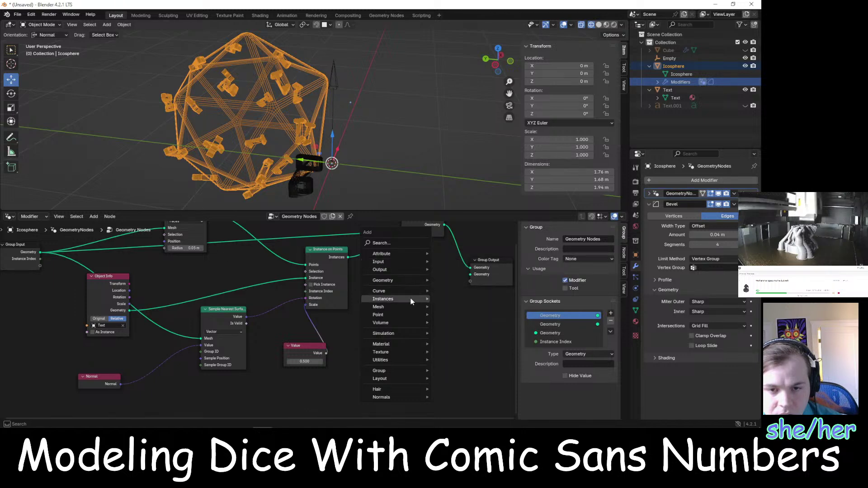
mouse_move(403, 305)
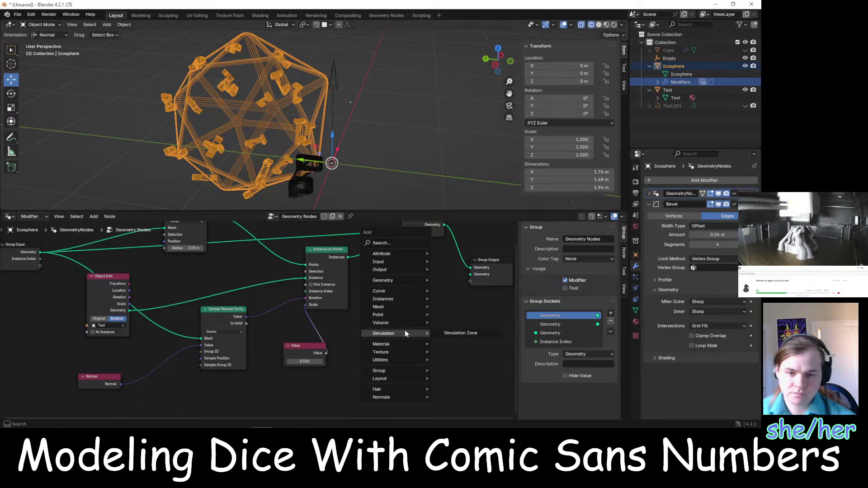
Check in the YouTube tutorial which category its next node is added from, then return to Blender
key(alt+Tab)
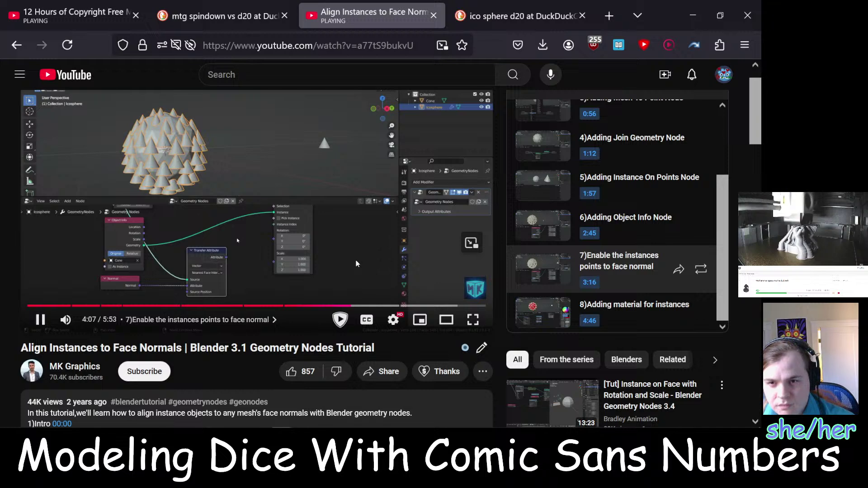
click(356, 260)
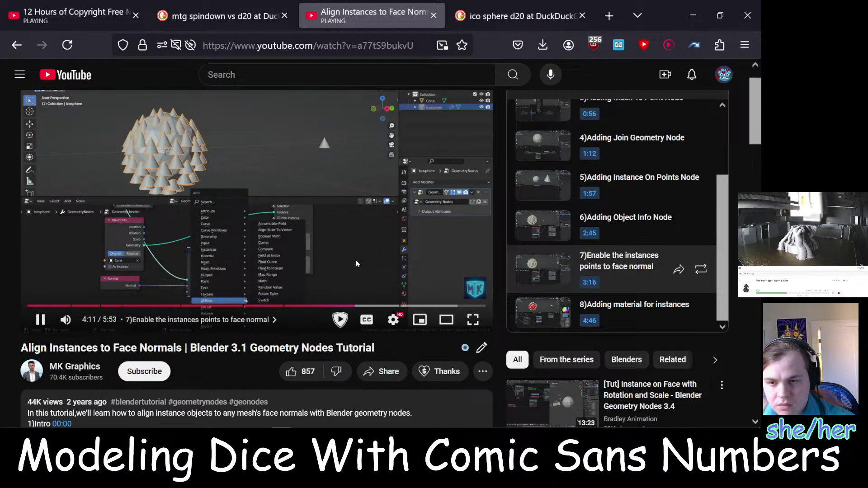
click(356, 259)
key(alt+Tab)
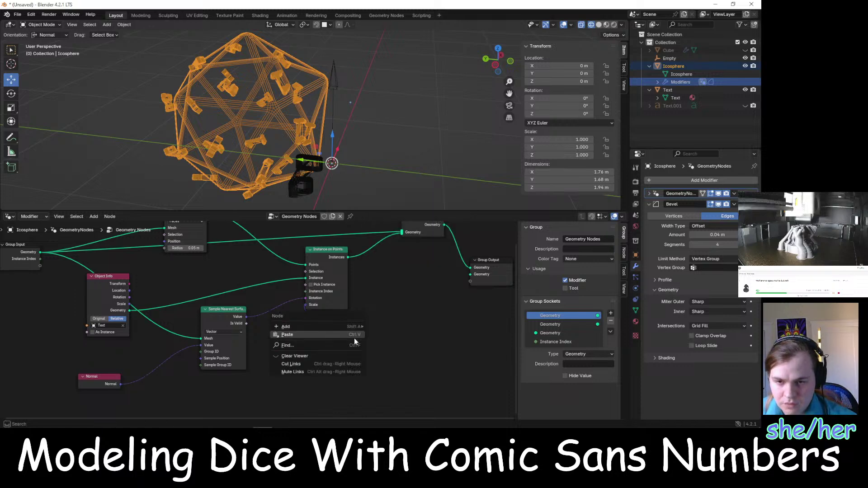
Add the deprecated Align Euler to Vector node to the tree, then delete it
key(shift+a)
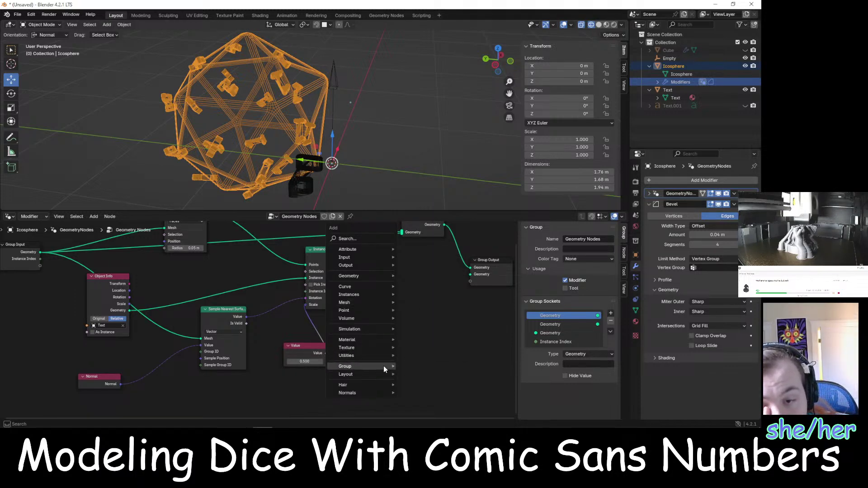
mouse_move(380, 354)
mouse_move(435, 313)
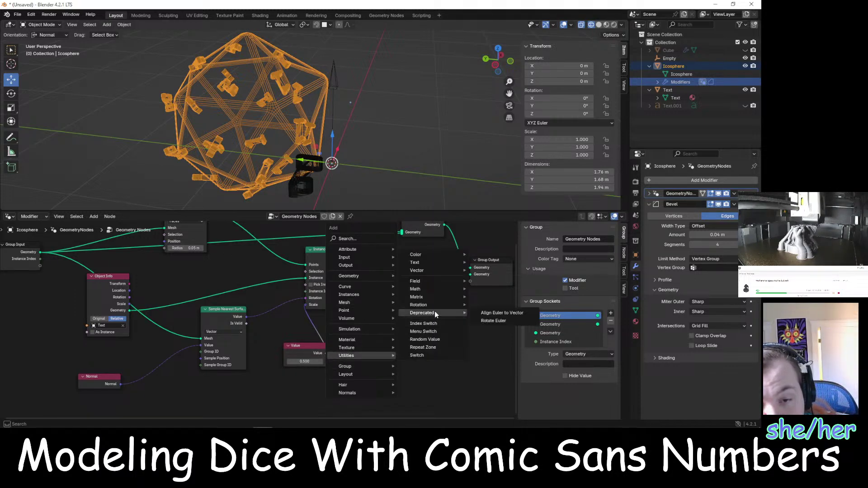
click(479, 312)
click(438, 342)
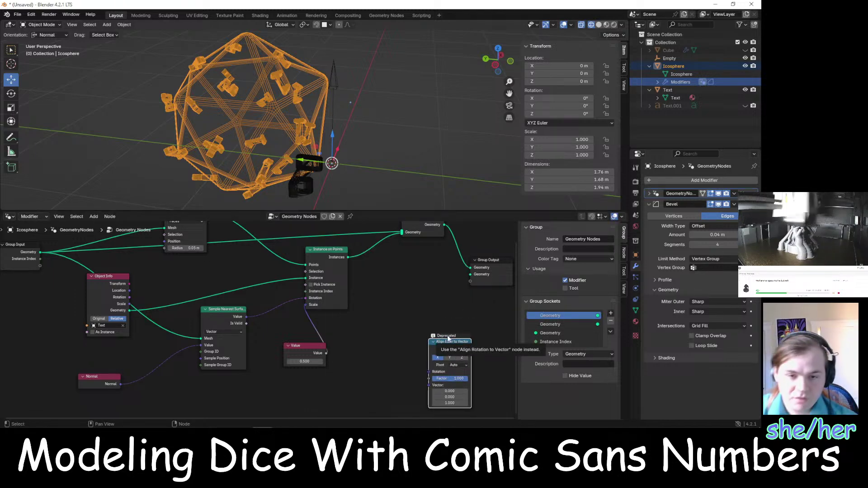
key(x)
Add an Align Rotation to Vector node in the empty space beside the Value node
right_click(343, 325)
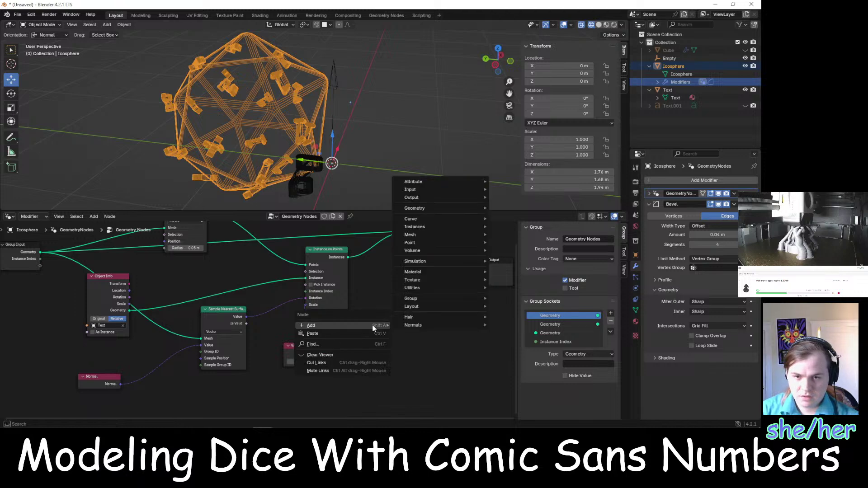
mouse_move(383, 326)
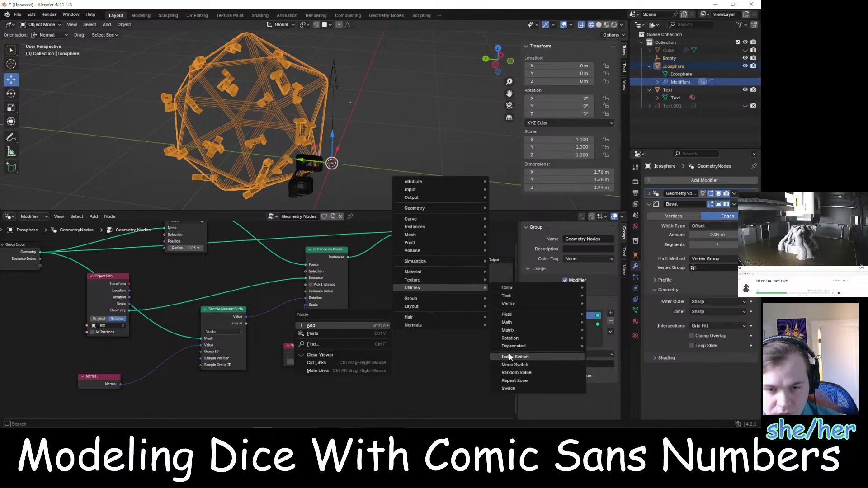
mouse_move(516, 330)
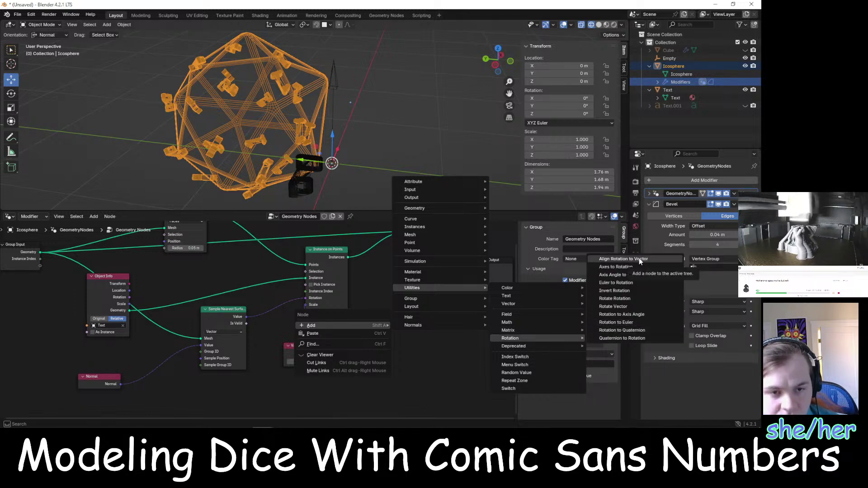
click(638, 259)
click(460, 374)
scroll(459, 374, up, 1)
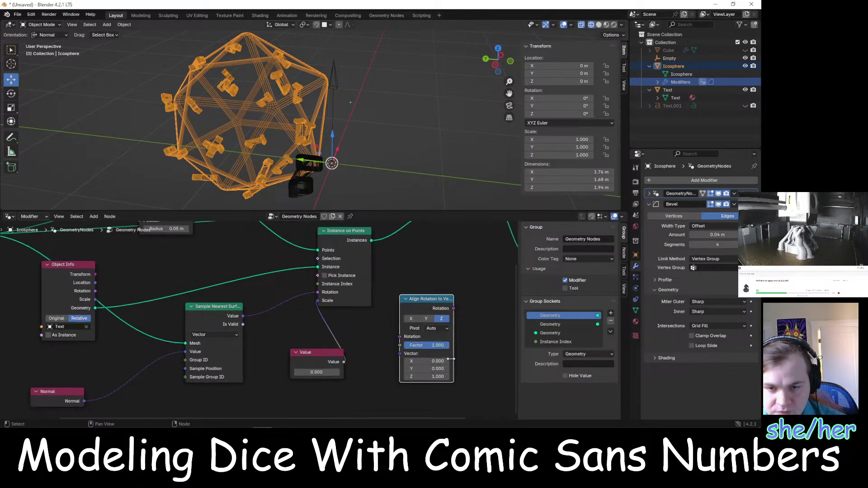
Move the Sample Nearest Surface Value link from Instance on Points' Rotation to the Align Rotation to Vector node's Rotation input
click(289, 321)
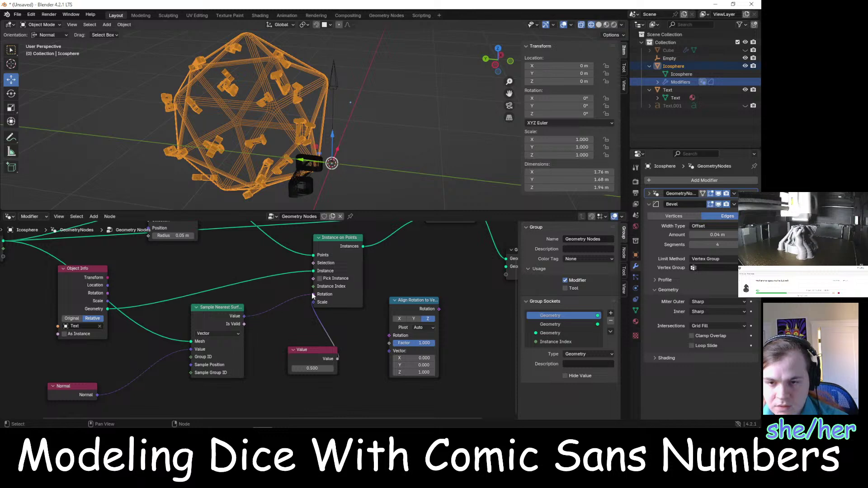
drag(313, 293, 388, 336)
scroll(378, 317, down, 2)
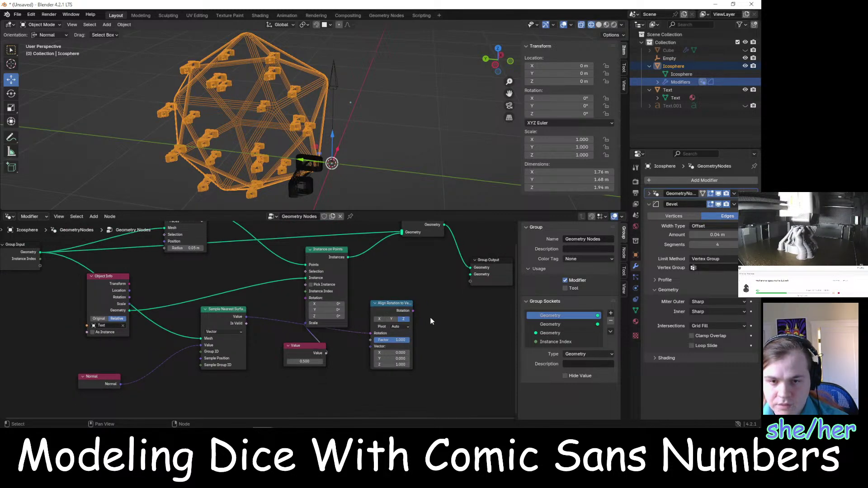
Arrange Align Rotation to Vector between Sample Nearest Surface and Instance on Points, and link its Rotation output to Instance on Points' Rotation
scroll(434, 312, down, 1)
drag(320, 261, 433, 283)
drag(392, 312, 413, 326)
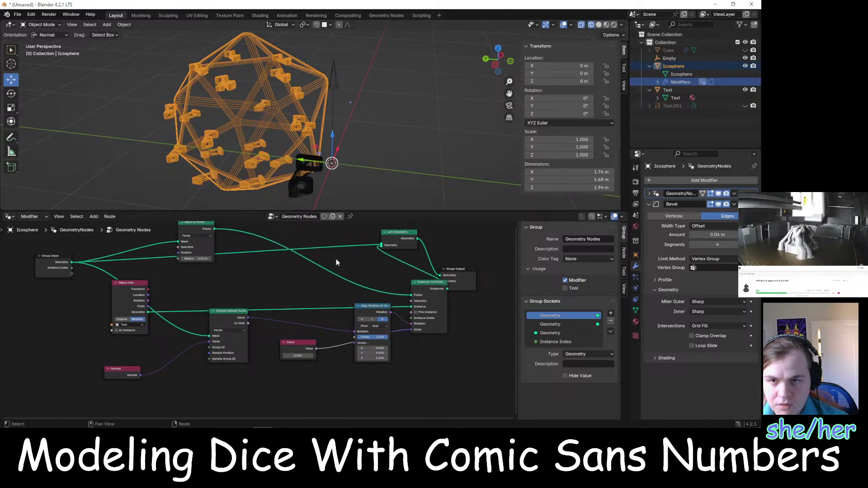
scroll(349, 289, up, 1)
middle_drag(290, 283, 260, 287)
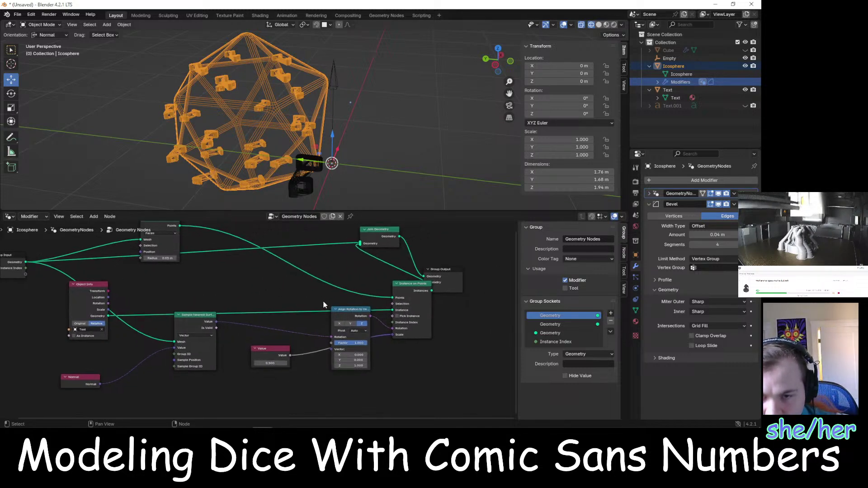
drag(354, 310, 328, 312)
scroll(319, 313, up, 2)
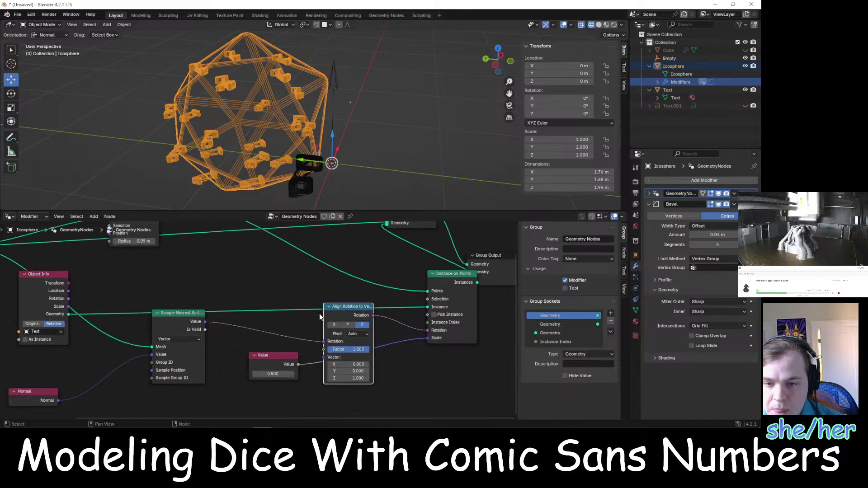
click(380, 336)
scroll(304, 329, down, 1)
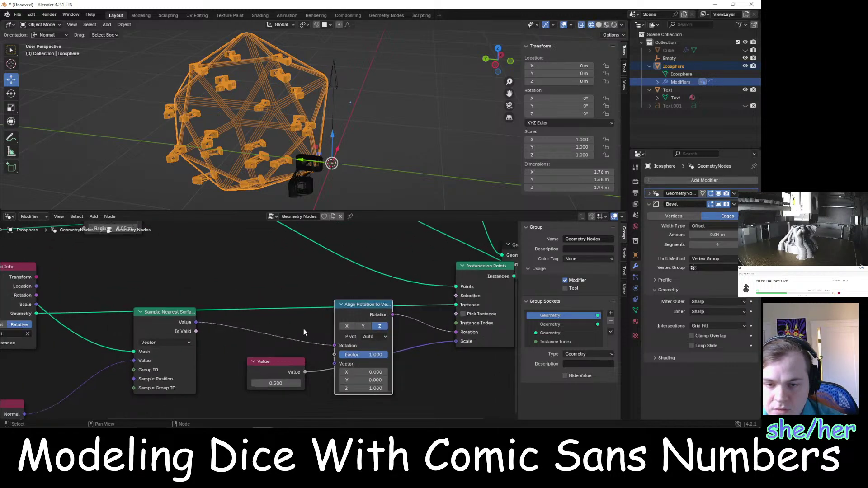
middle_drag(280, 254, 252, 248)
Check the YouTube tutorial again, then in Blender relink Sample Nearest Surface's Value output to the Align Rotation to Vector node's Vector input
key(alt+Tab)
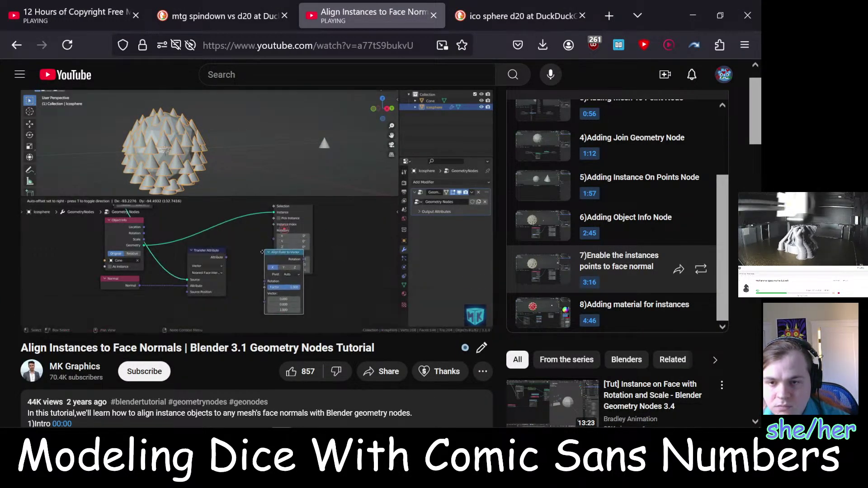
mouse_move(339, 246)
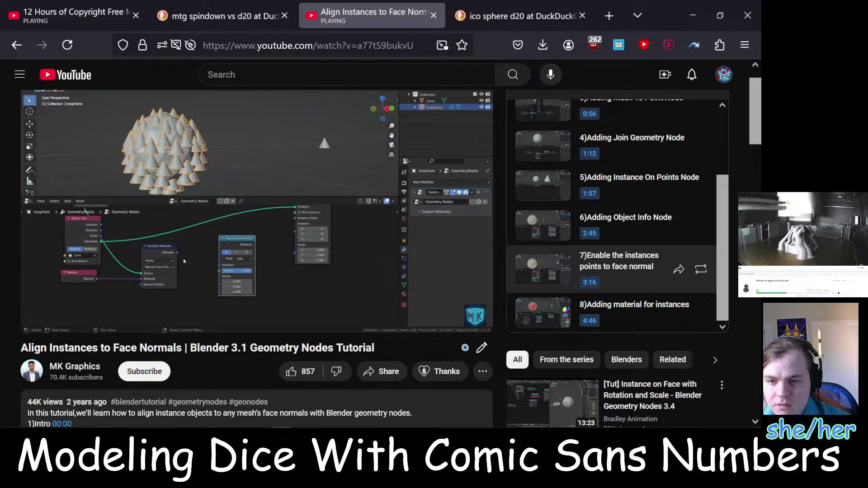
key(alt+Tab)
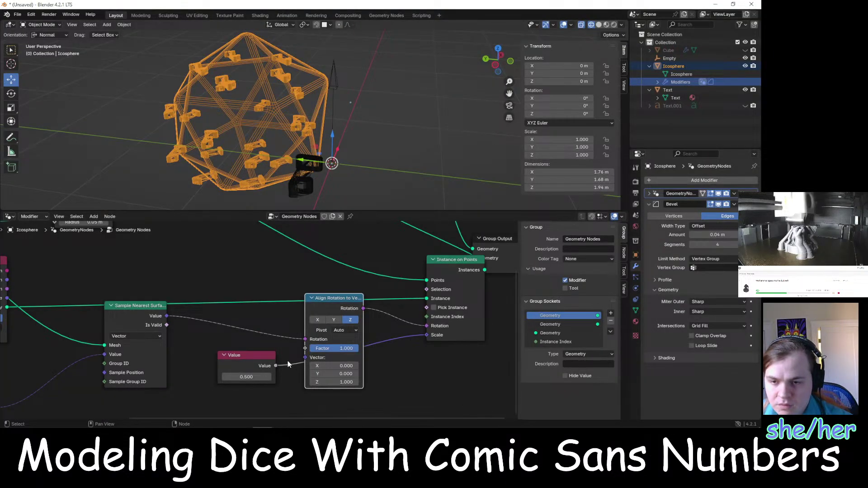
key(alt+Tab)
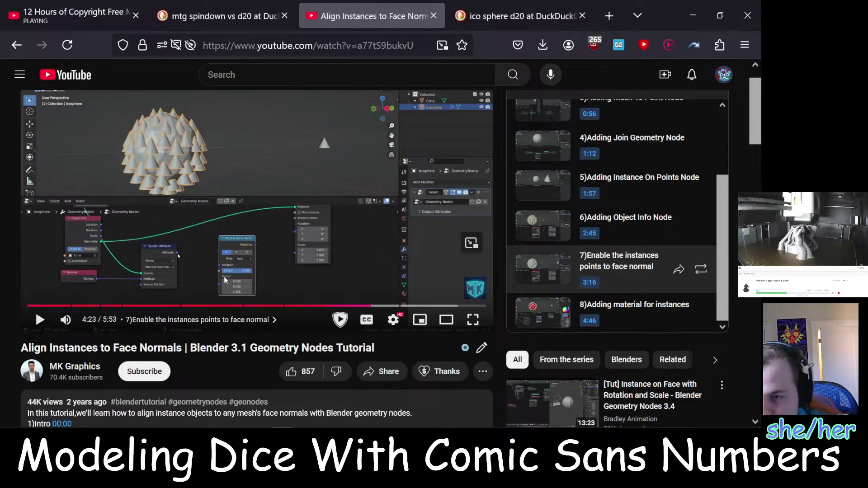
key(alt+Tab)
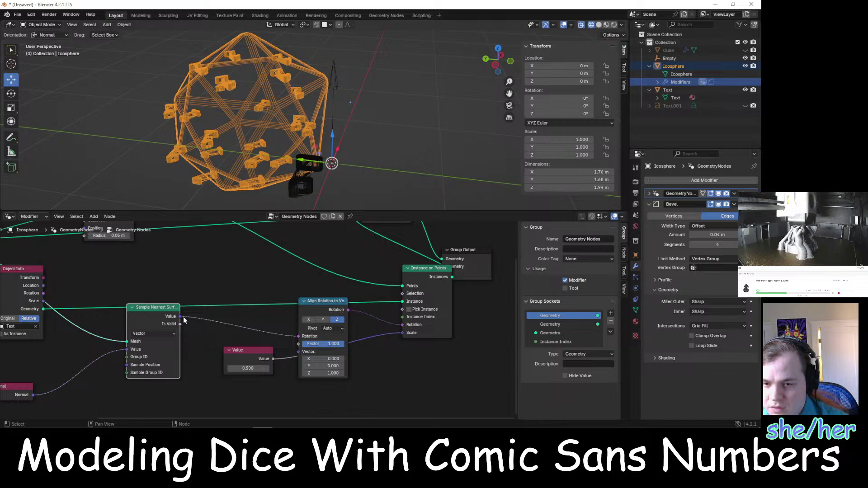
drag(183, 316, 253, 326)
middle_drag(352, 181, 386, 176)
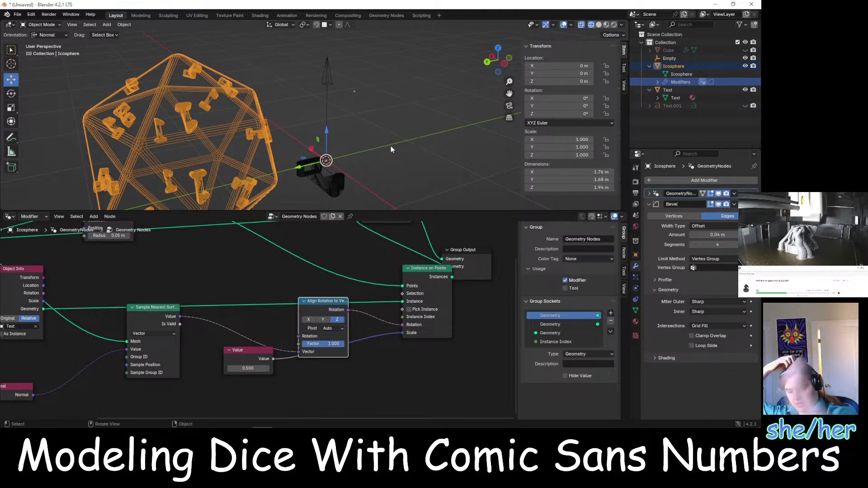
Switch the 3D viewport to Material Preview shading and inspect how the red numbers sit on the d20's faces
key(z)
click(397, 194)
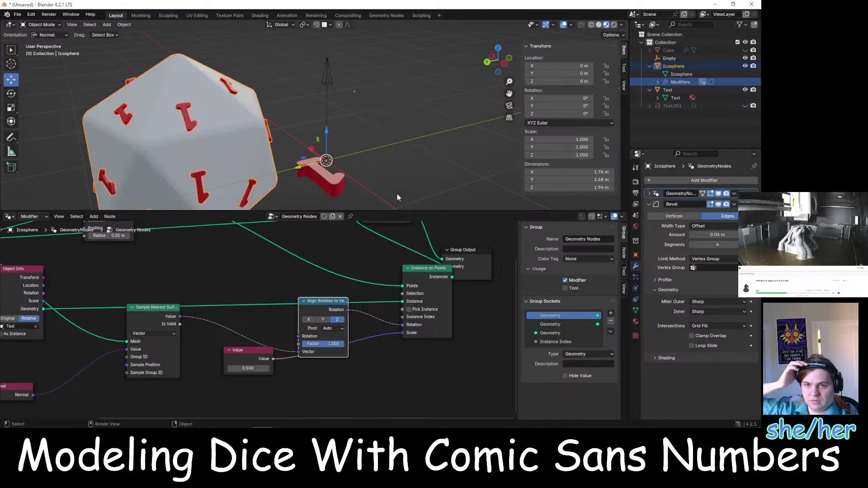
middle_drag(387, 138, 409, 112)
middle_drag(451, 103, 381, 130)
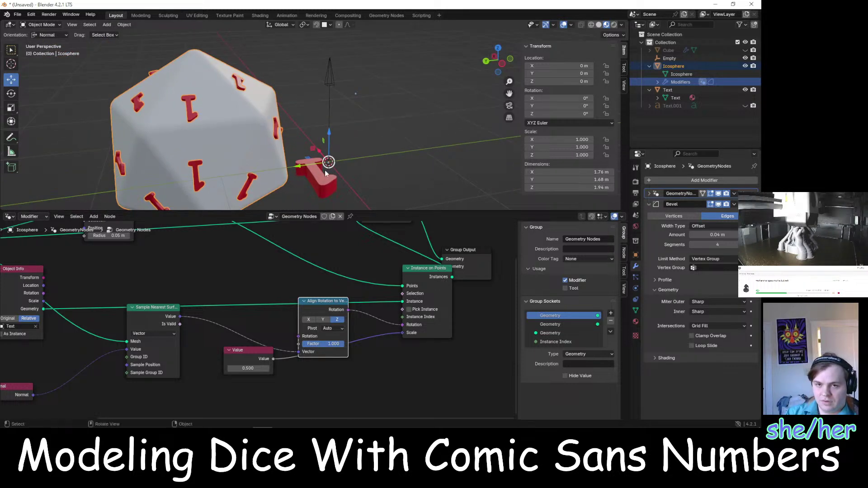
Set the source Text object's Z rotation to 0° and check the numbers' orientation on the d20
click(318, 180)
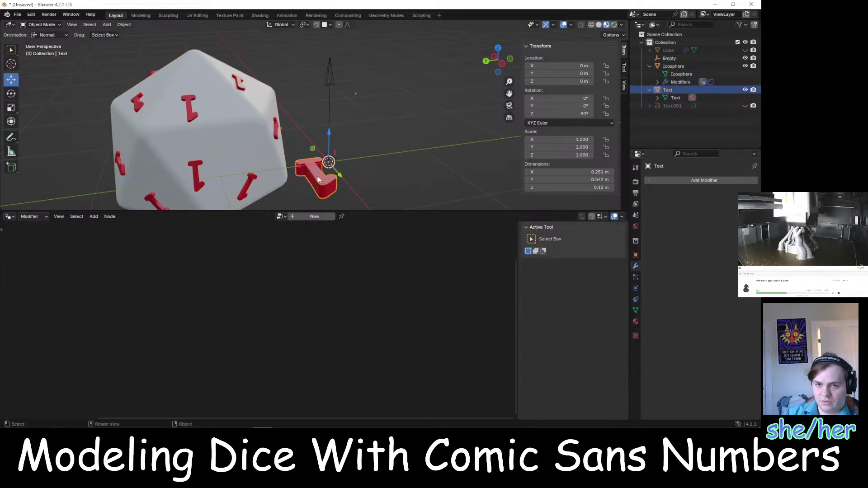
click(572, 114)
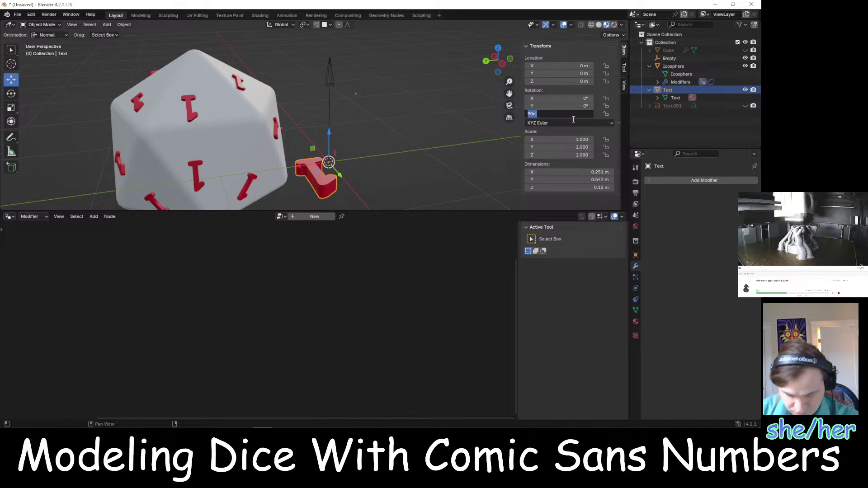
text(0)
key(Return)
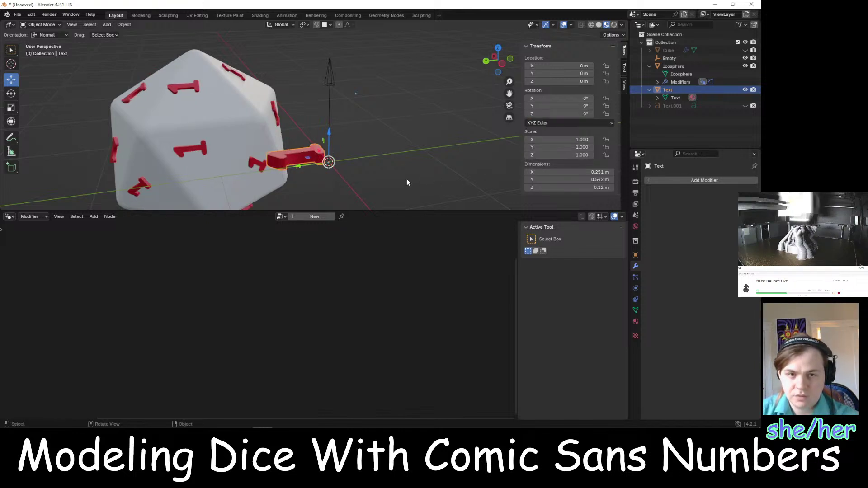
middle_drag(406, 178, 385, 207)
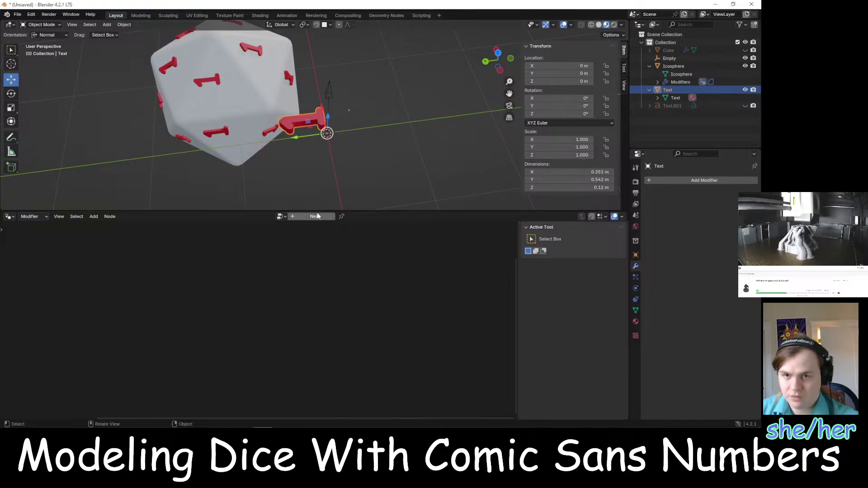
Move the source Text object freely by about -0.07 m in X, -0.26 m in Y and -0.02 m in Z
key(g)
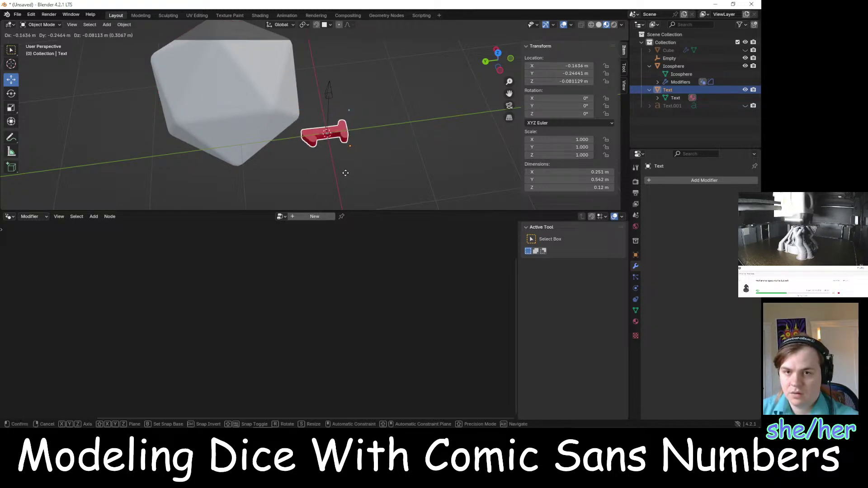
click(347, 164)
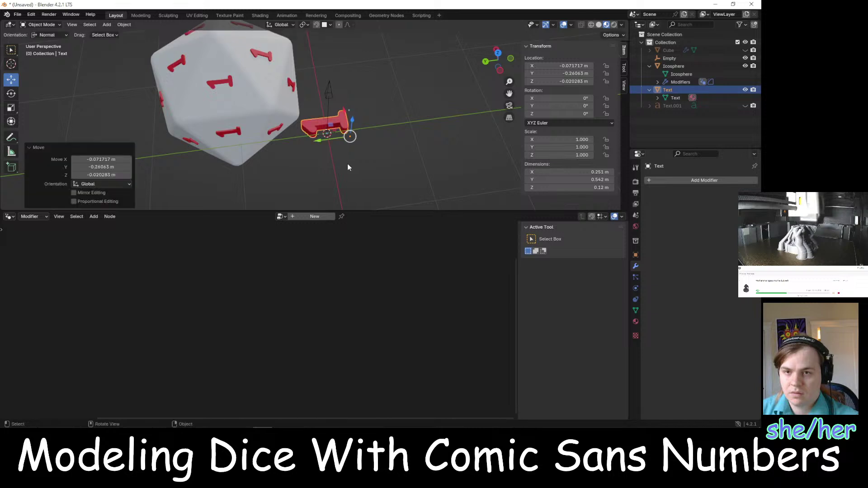
middle_drag(347, 164, 449, 169)
Switch to Firefox and search the web for "d20" in a new tab
key(alt+Tab)
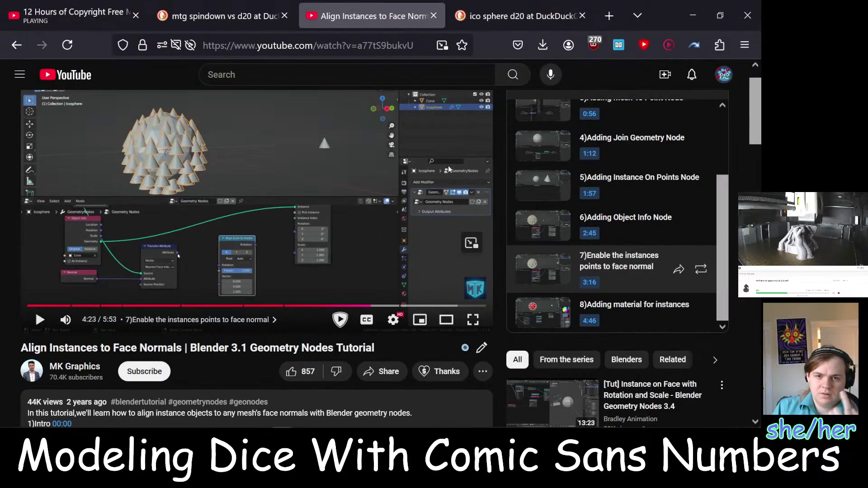
click(511, 8)
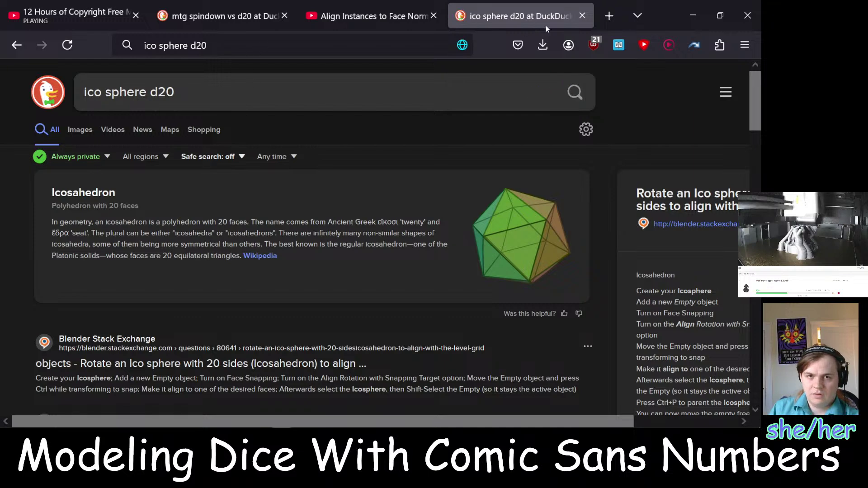
click(613, 16)
text(g2)
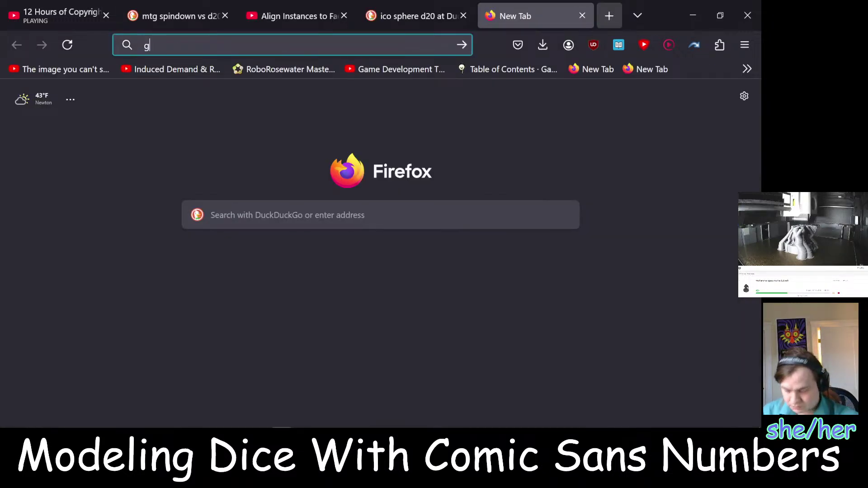
key(BackSpace)
key(BackSpace)
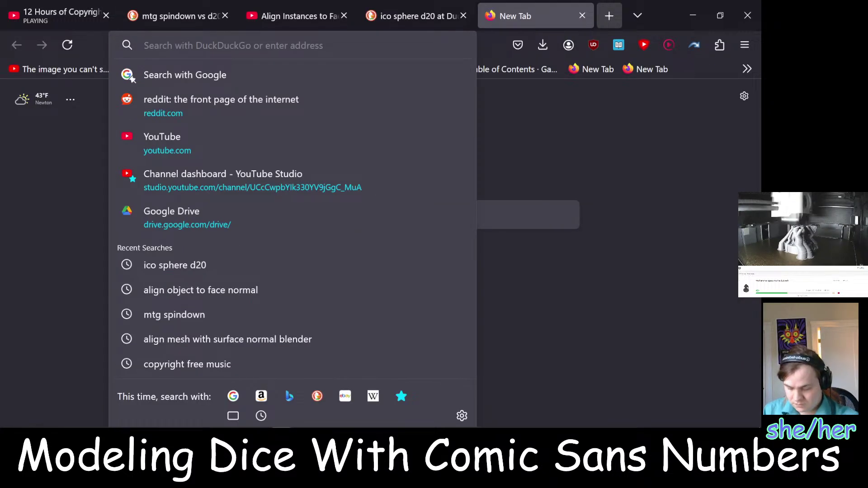
text(t)
key(BackSpace)
key(BackSpace)
text(d)
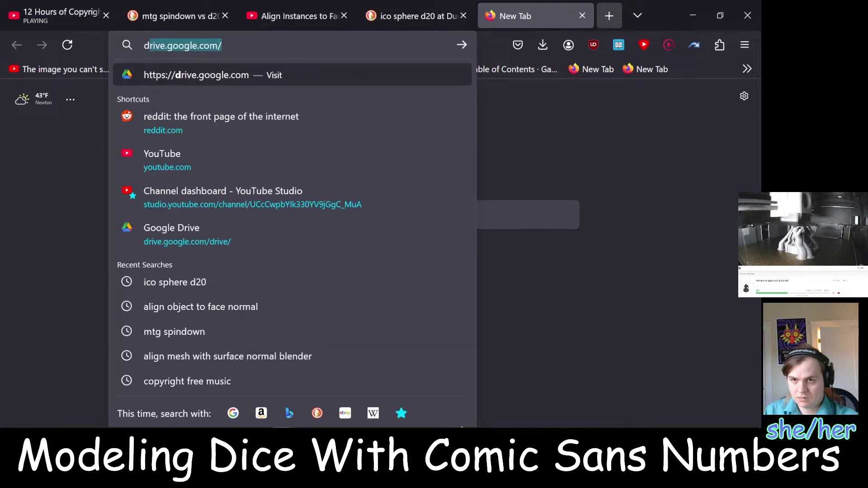
text(20)
key(Return)
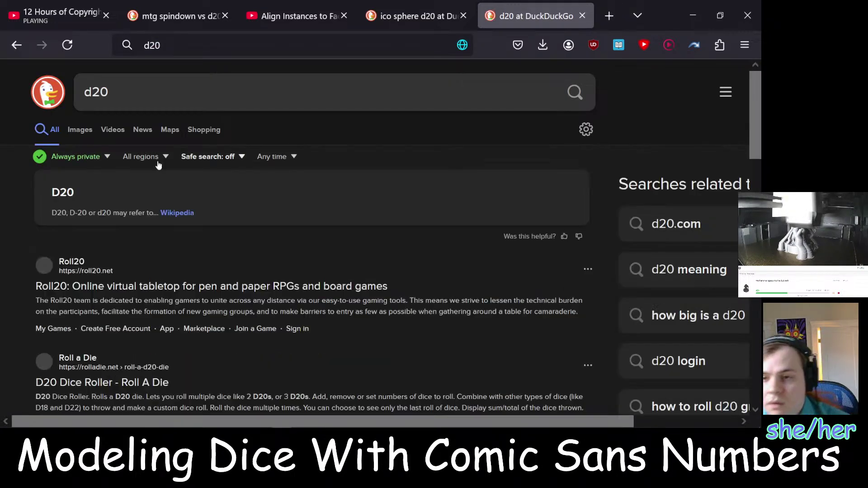
Show the image results for d20 and enlarge the red vecteezy vector illustration to study its number layout
click(79, 132)
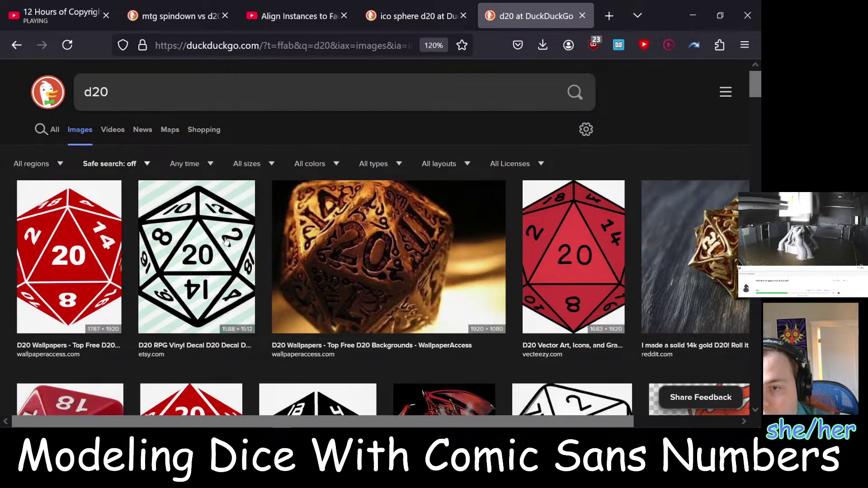
click(604, 279)
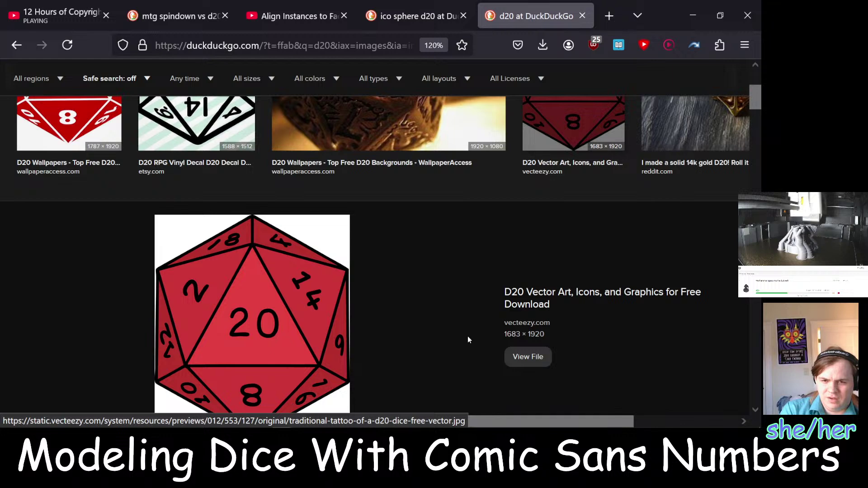
scroll(468, 339, down, 5)
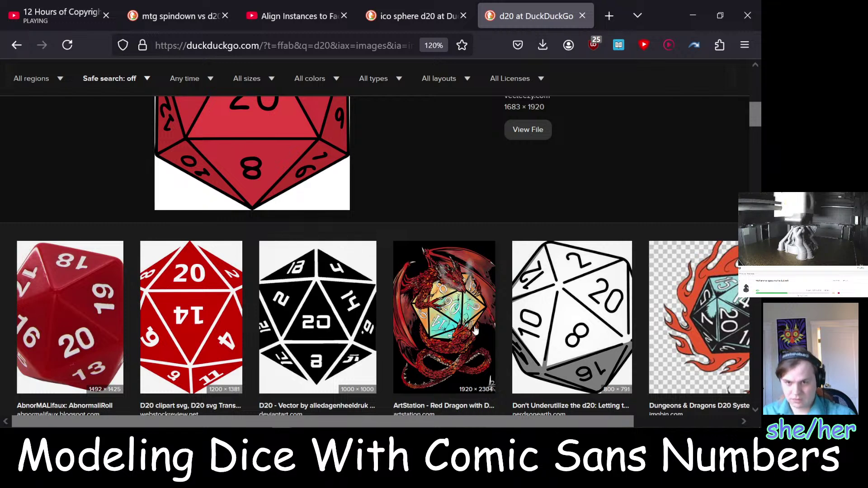
Search for "d20 stl" in a new tab and open the Thingiverse result D20, Speed Design Edition
click(601, 18)
text(d2)
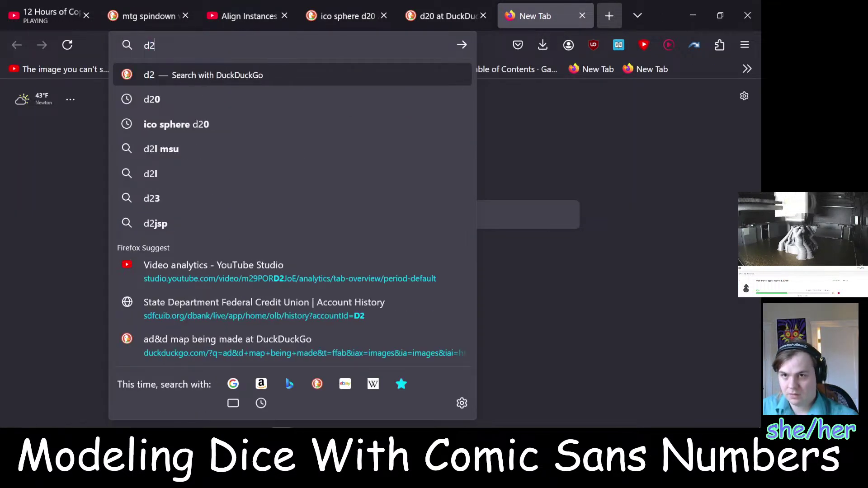
text(0 stl)
key(Return)
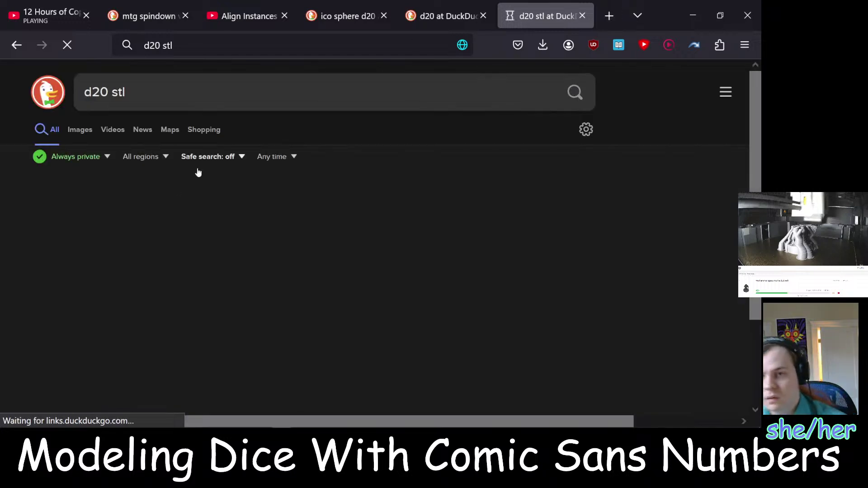
click(164, 206)
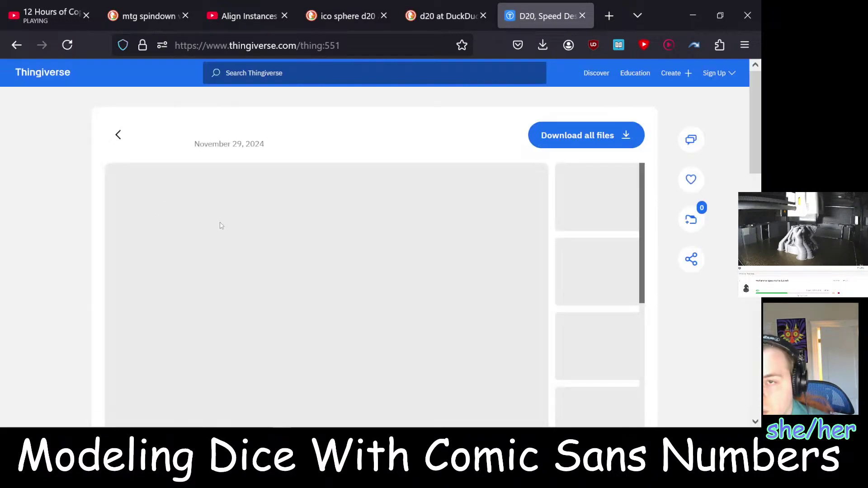
Show the files of the Thingiverse d20 model and switch its preview to 3D
scroll(238, 229, down, 3)
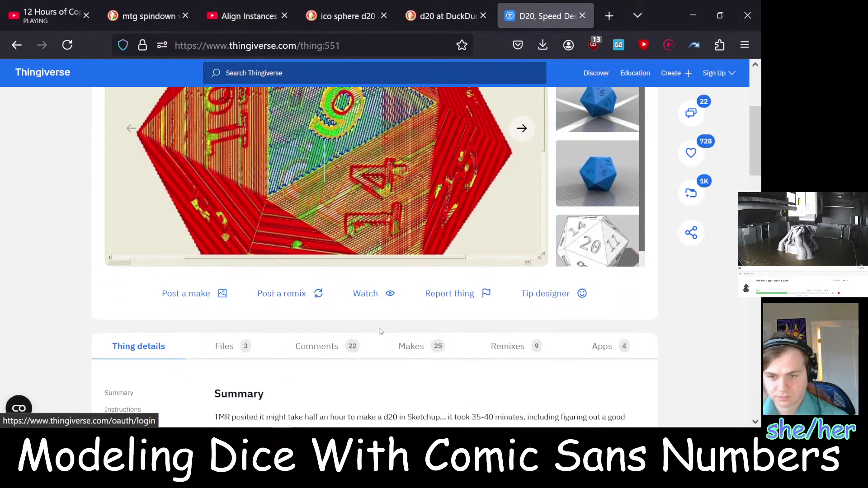
click(226, 311)
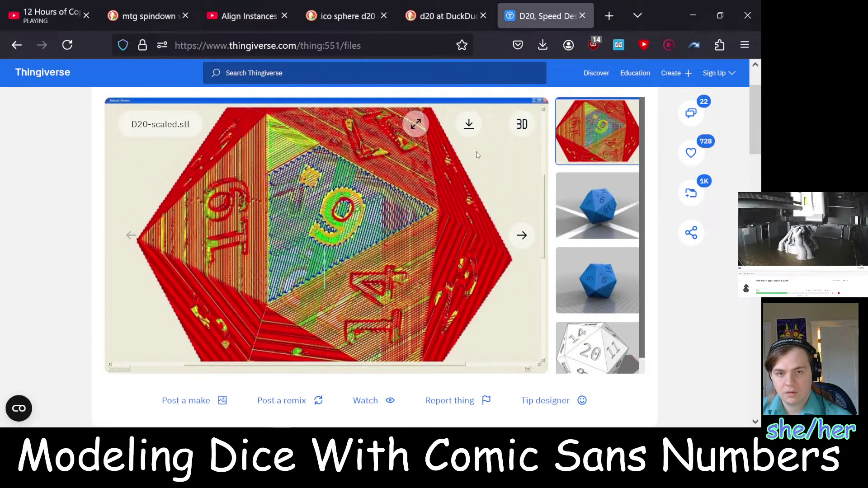
click(520, 123)
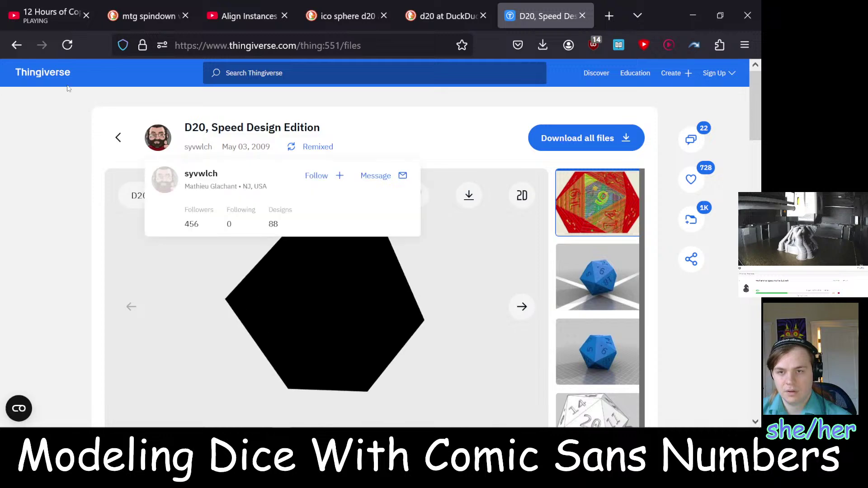
Return to the search results, open the Cults d20 tag page and view the D20 Christmas Ornament model
click(17, 45)
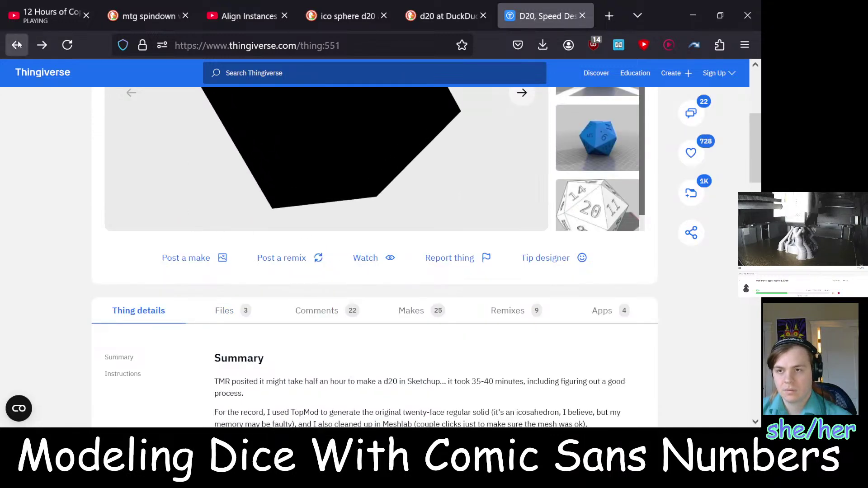
click(17, 45)
click(341, 294)
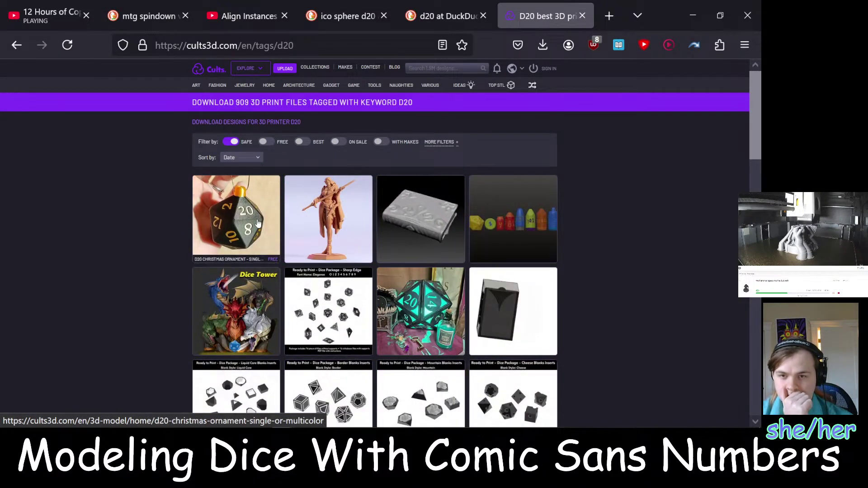
click(258, 223)
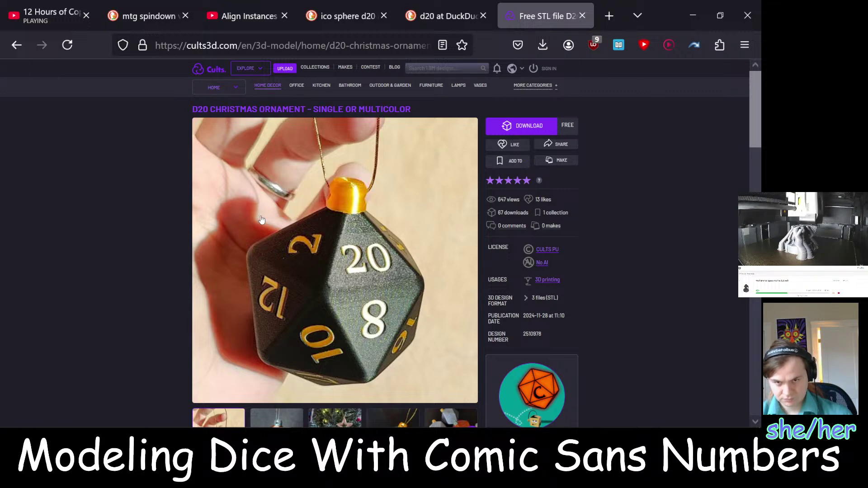
Go back to the Cults d20 listing and open the Dice Masters 16 piece set
click(16, 44)
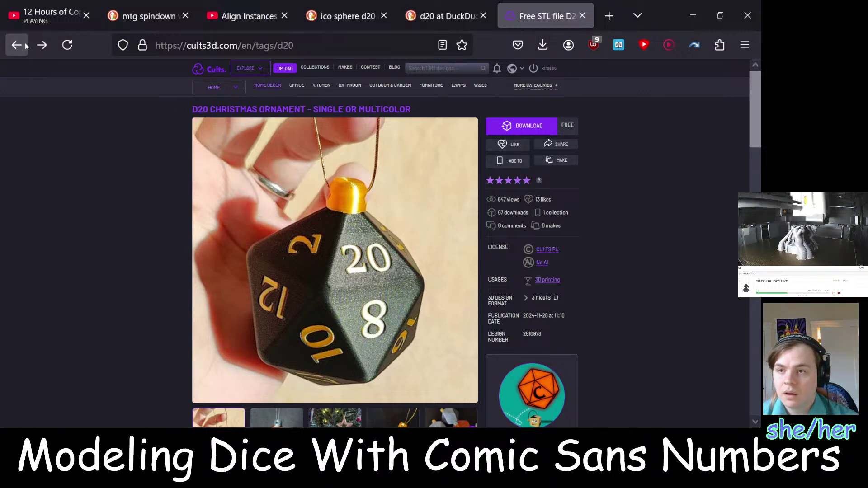
scroll(183, 253, down, 1)
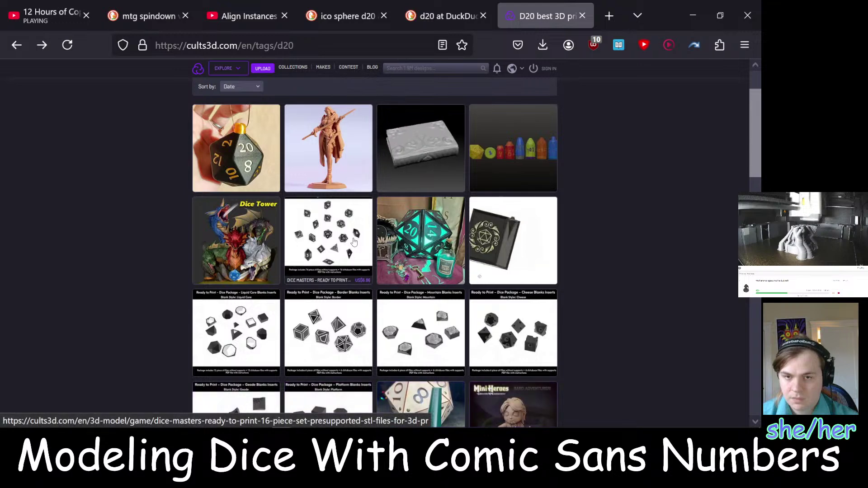
click(341, 250)
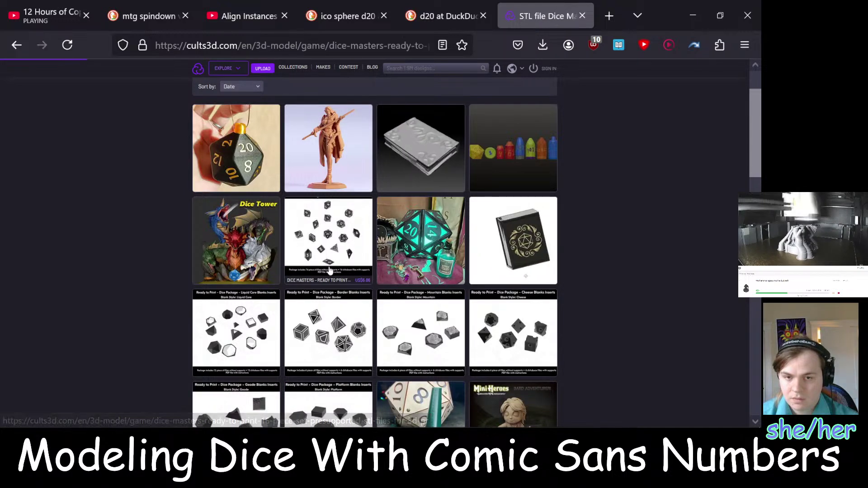
Examine the Dice Masters set's preview images and description for its d20 number layouts
scroll(347, 291, down, 2)
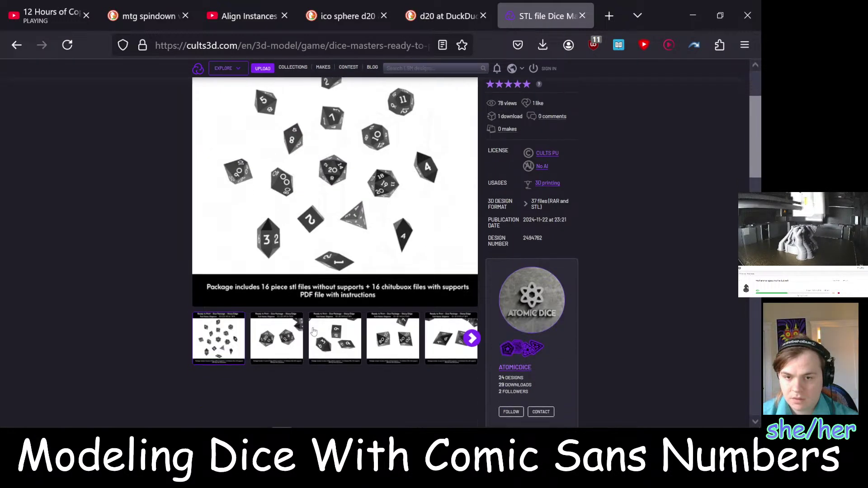
scroll(417, 219, up, 3)
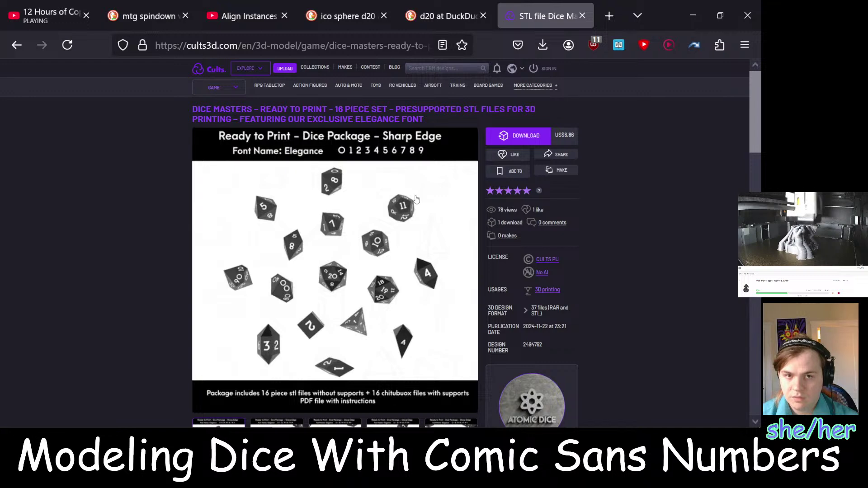
scroll(416, 204, down, 4)
scroll(417, 199, down, 2)
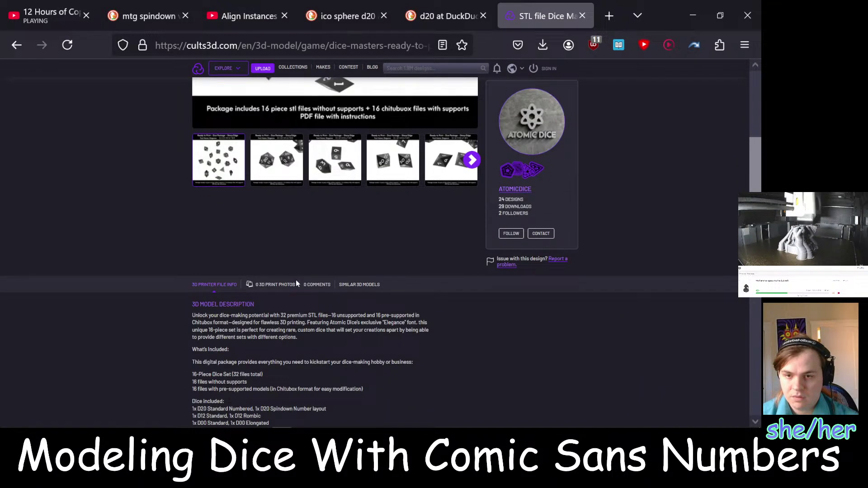
scroll(434, 266, up, 2)
click(471, 267)
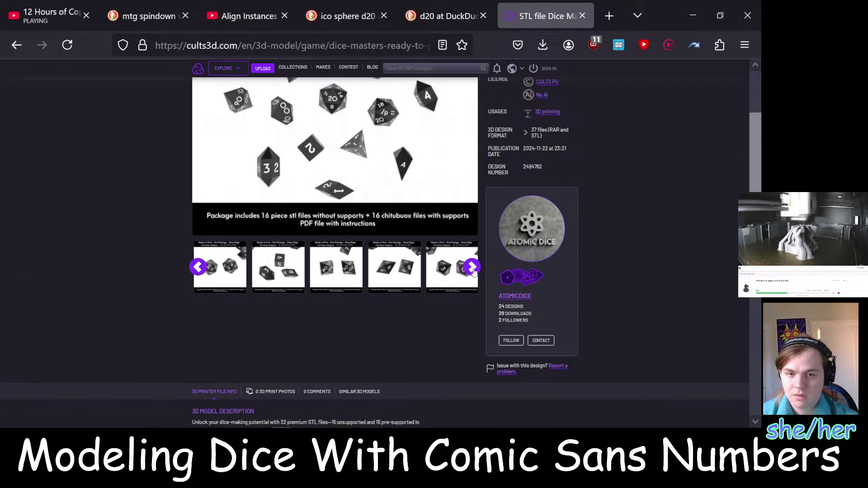
scroll(437, 192, up, 2)
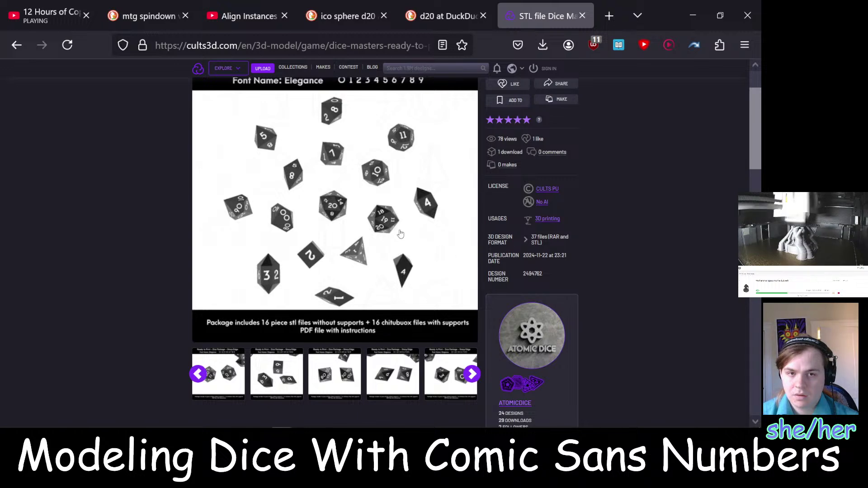
scroll(400, 234, up, 2)
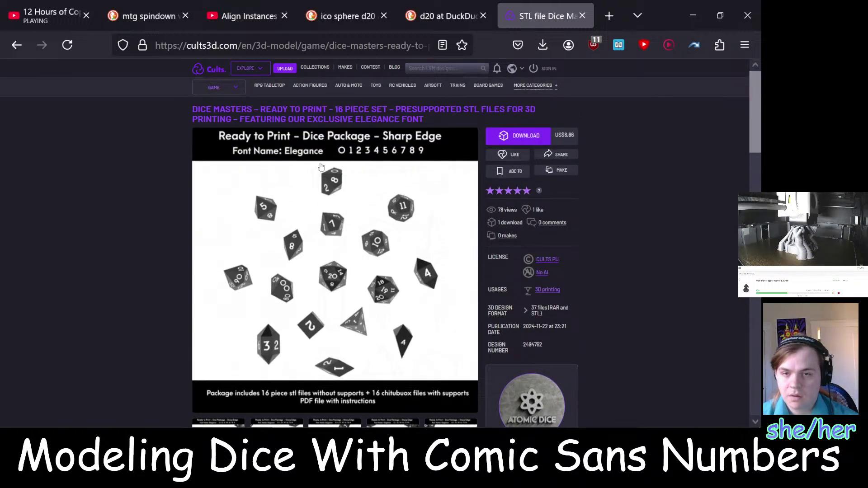
Return to the Cults d20 listing, browse further and view the D20 Stitch Markers model
key(alt+Left)
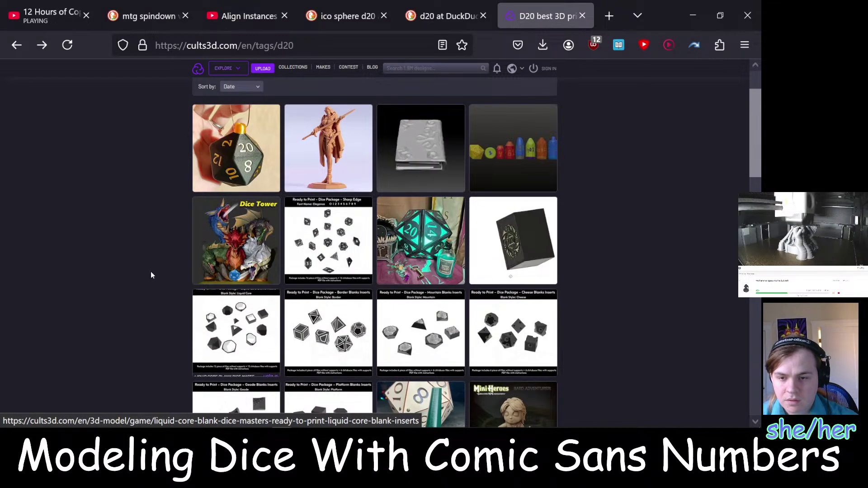
scroll(150, 271, down, 3)
scroll(344, 220, down, 5)
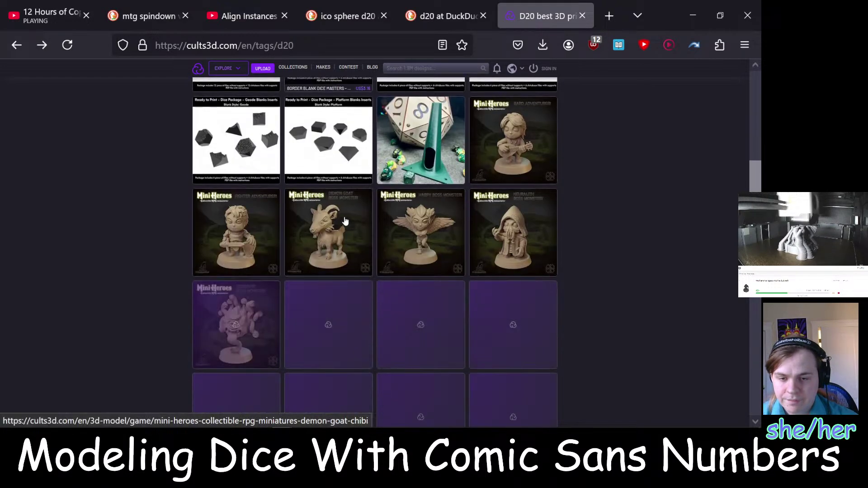
scroll(341, 221, up, 4)
scroll(339, 223, down, 5)
scroll(339, 223, down, 3)
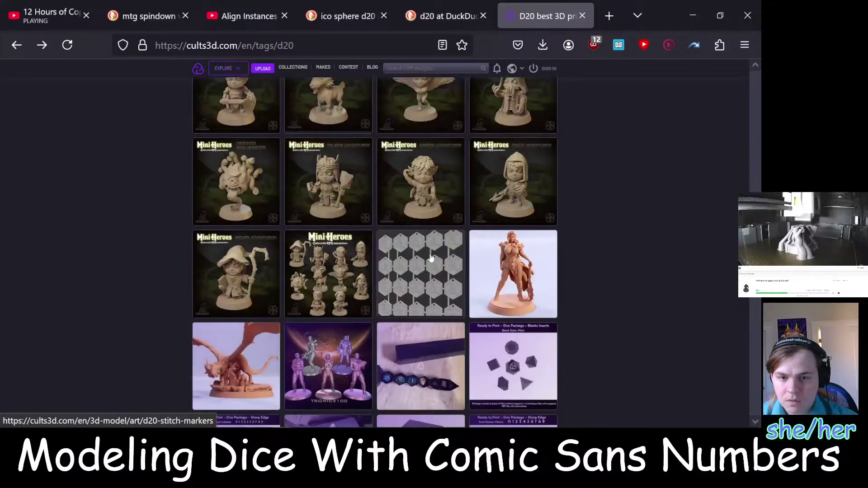
click(442, 257)
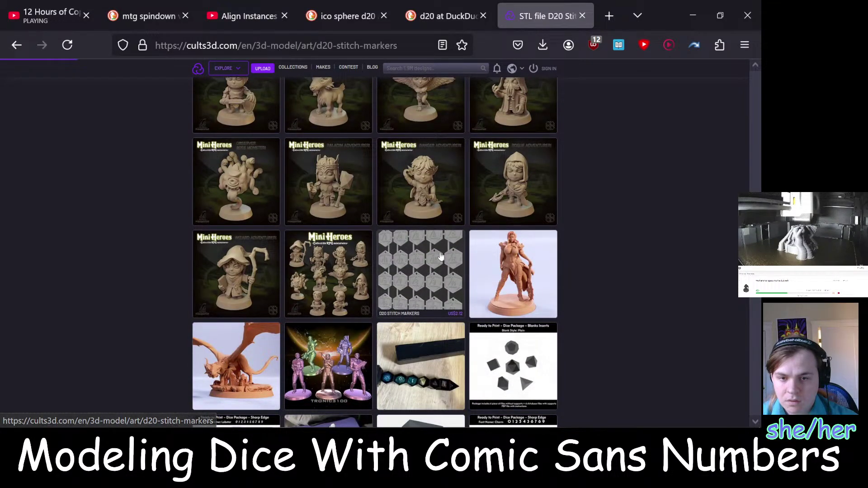
scroll(121, 215, down, 6)
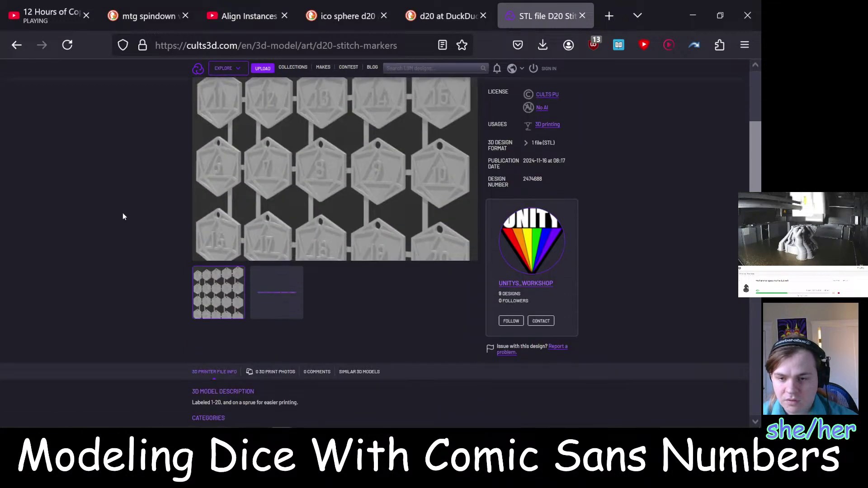
Search the web for "foldable d20" and open the Printables page of the D20 folding, snap-together game die
click(14, 45)
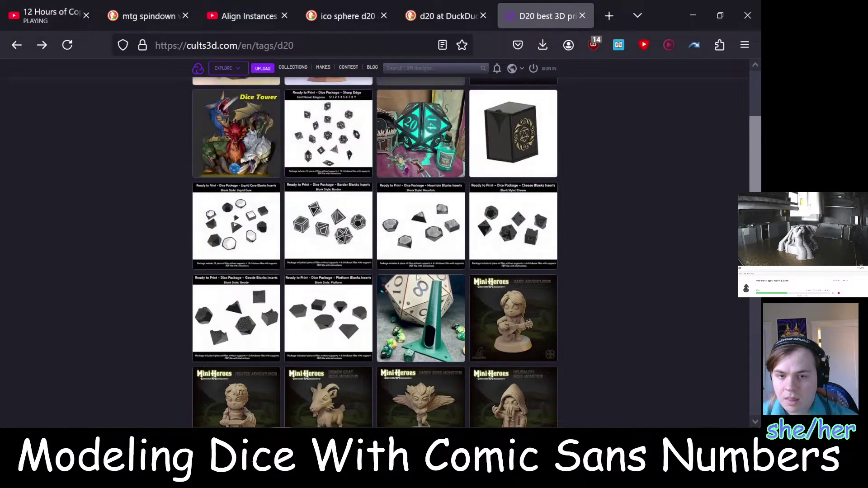
scroll(386, 272, up, 4)
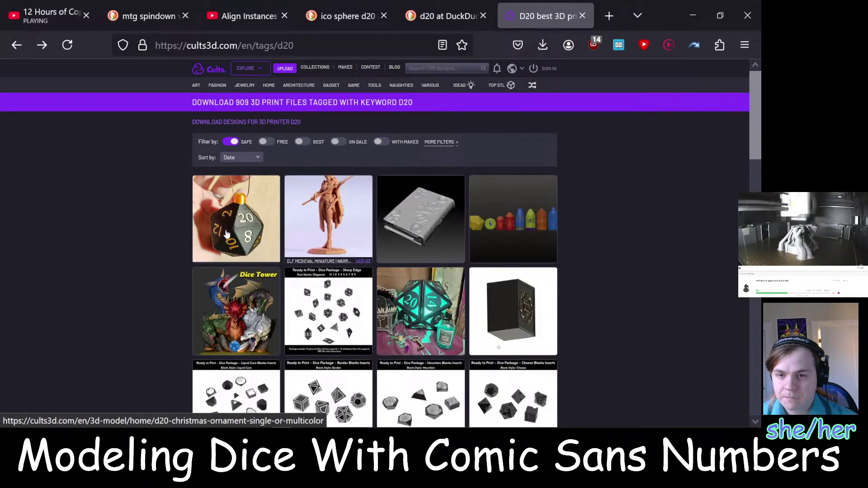
click(358, 48)
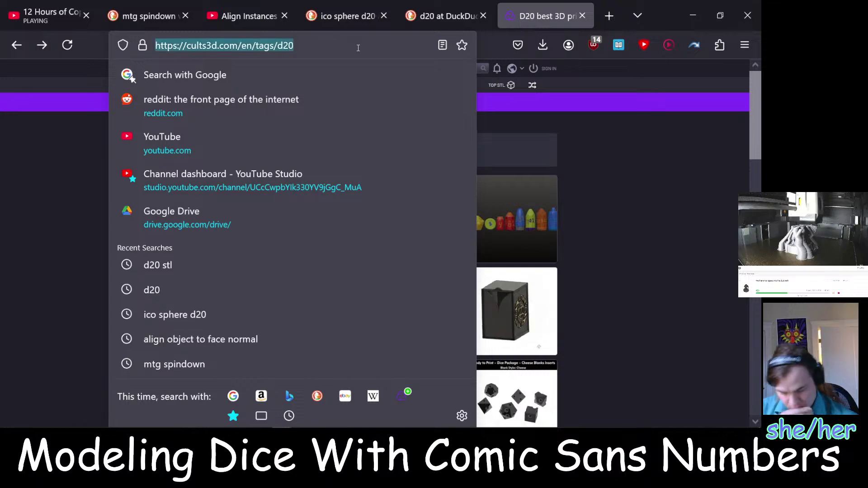
key(ctrl+a)
text(fold)
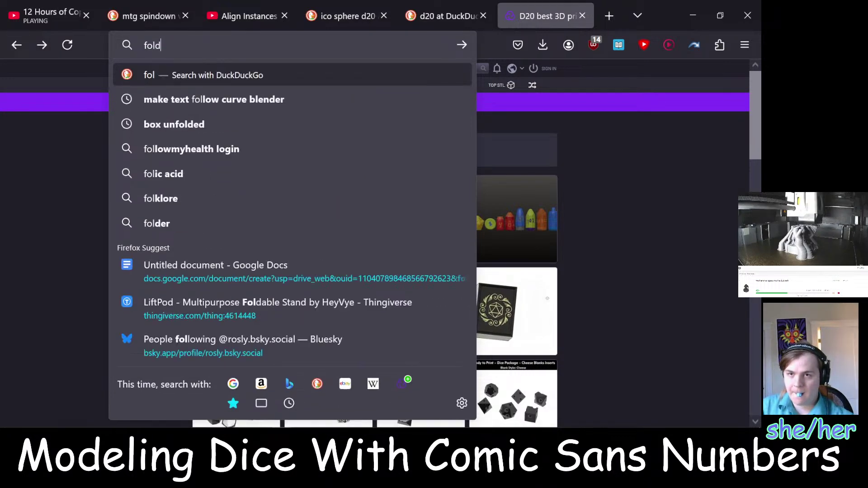
text(able d20)
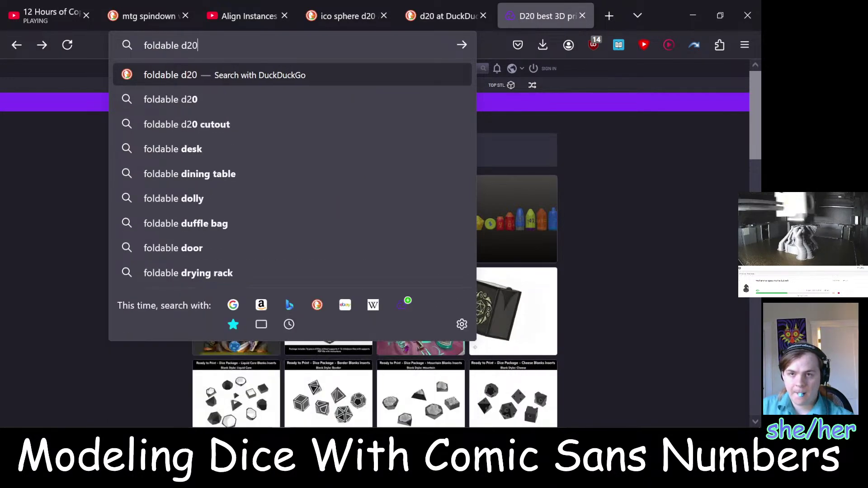
key(Return)
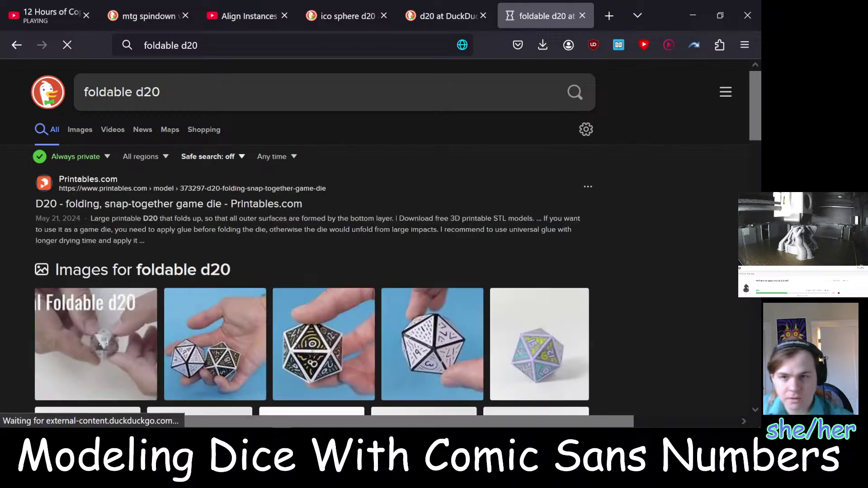
click(209, 205)
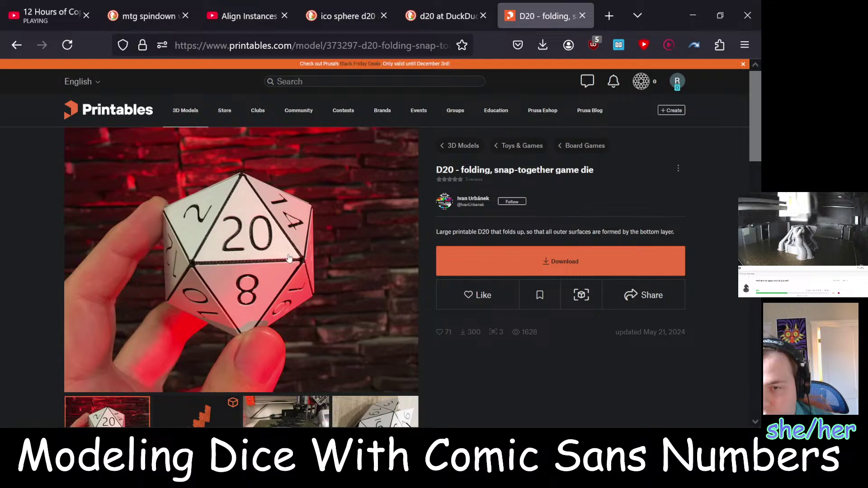
Load the folding die's D20 unfolded.STL in the Printables 3D viewer, accepting the large file size
scroll(289, 258, down, 3)
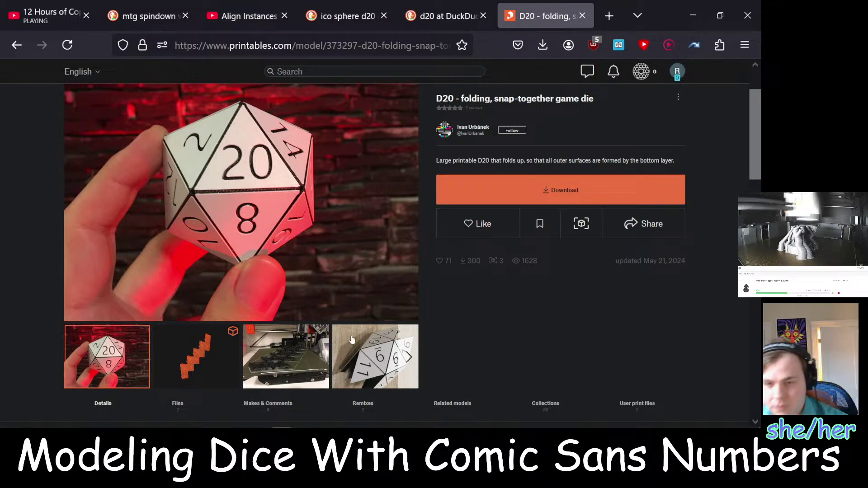
click(209, 355)
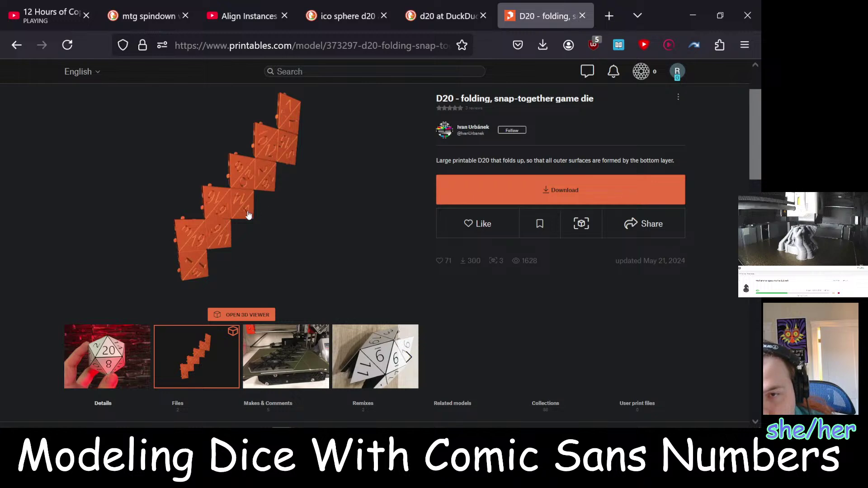
click(258, 315)
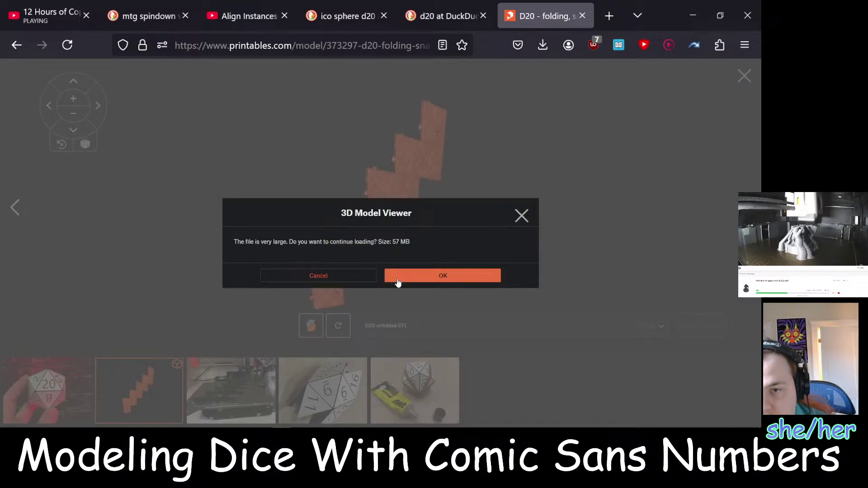
click(405, 277)
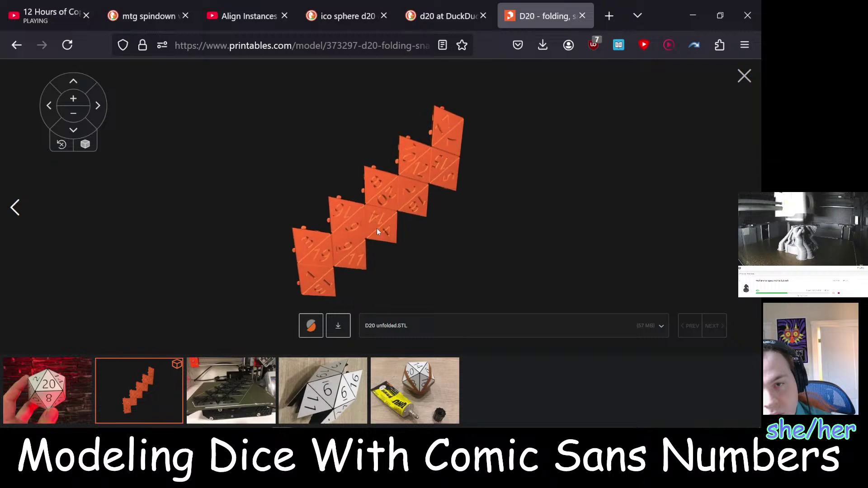
Examine the number placement and orientation on the unfolded d20 net, face-on and close up
drag(373, 198, 379, 254)
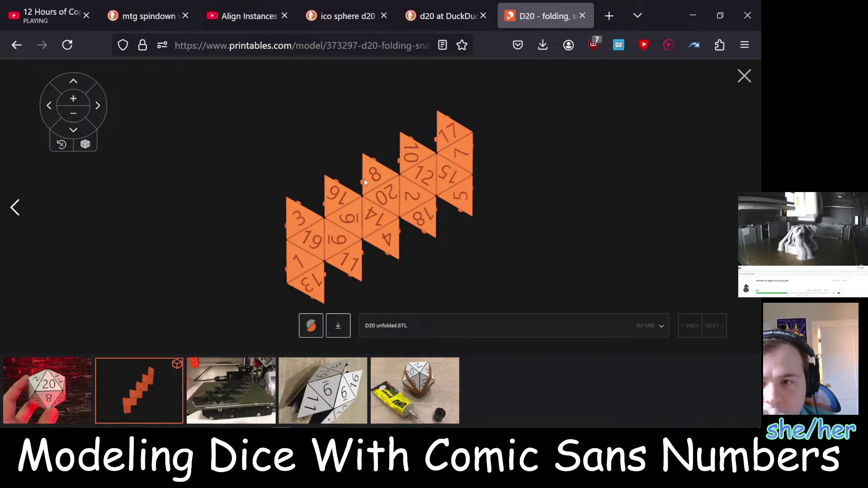
scroll(364, 178, down, 2)
scroll(389, 194, up, 5)
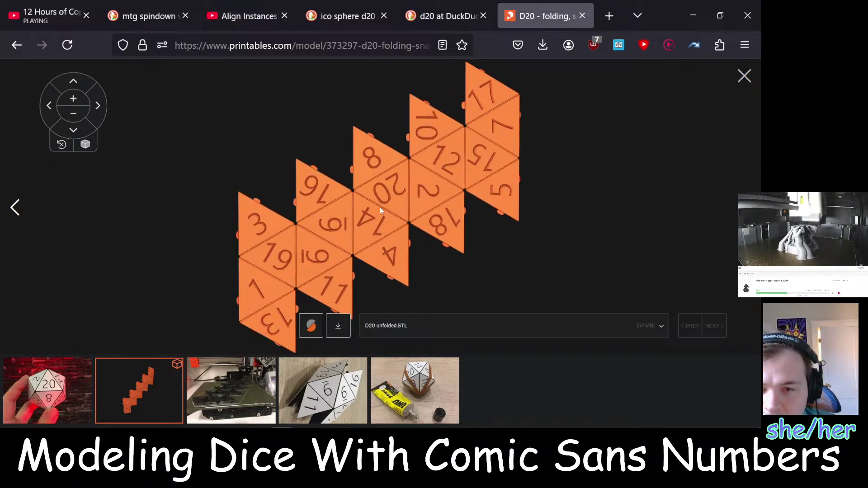
scroll(382, 203, up, 1)
drag(405, 233, 524, 126)
drag(503, 93, 201, 91)
drag(249, 254, 264, 263)
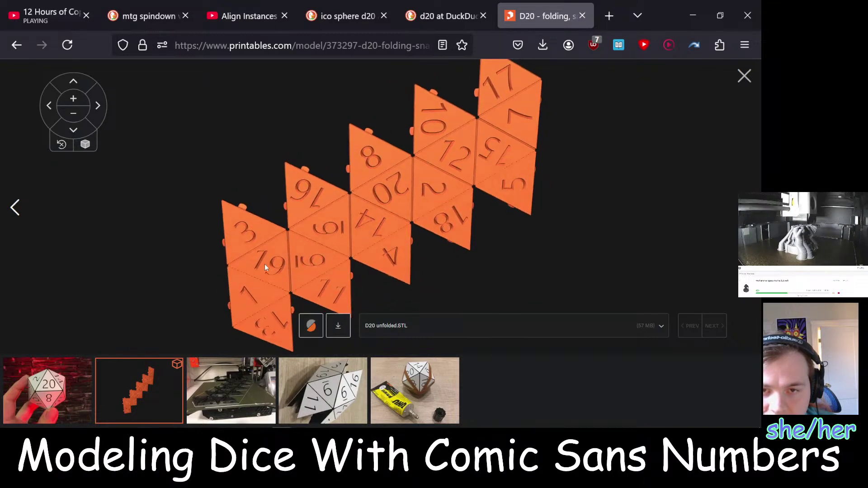
drag(517, 78, 434, 289)
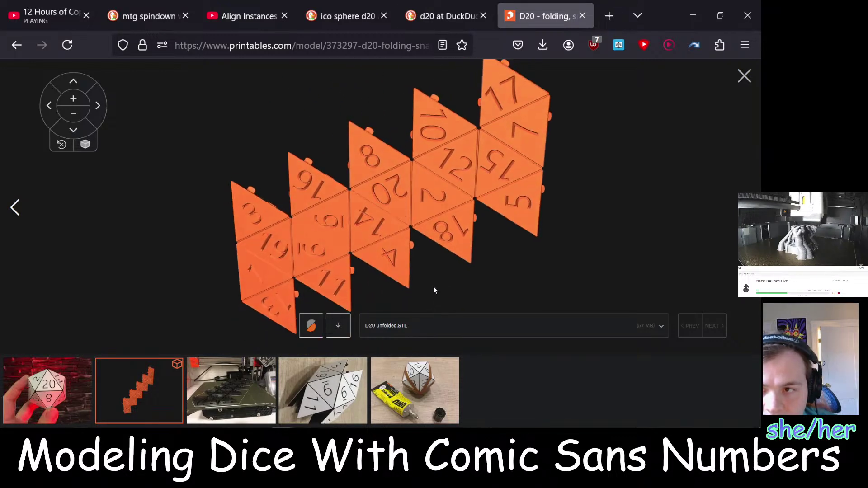
Reset the 3D viewer and reorient the unfolded d20 net until all its numbers face the camera
click(62, 145)
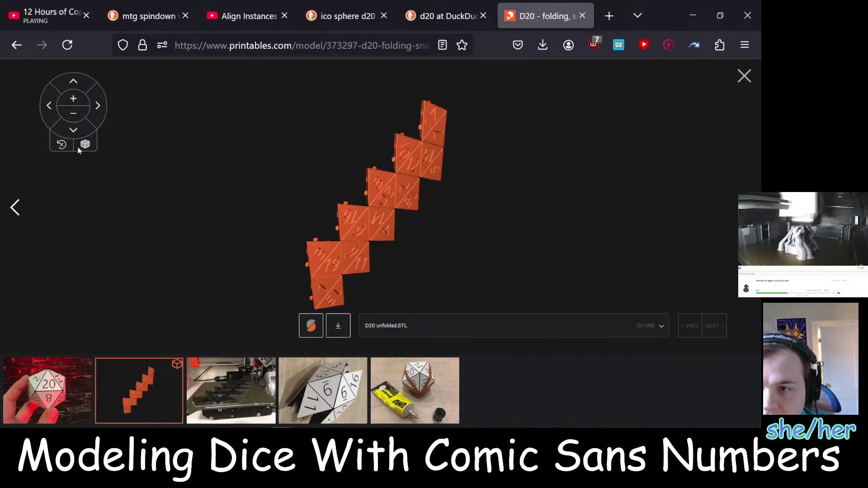
click(85, 145)
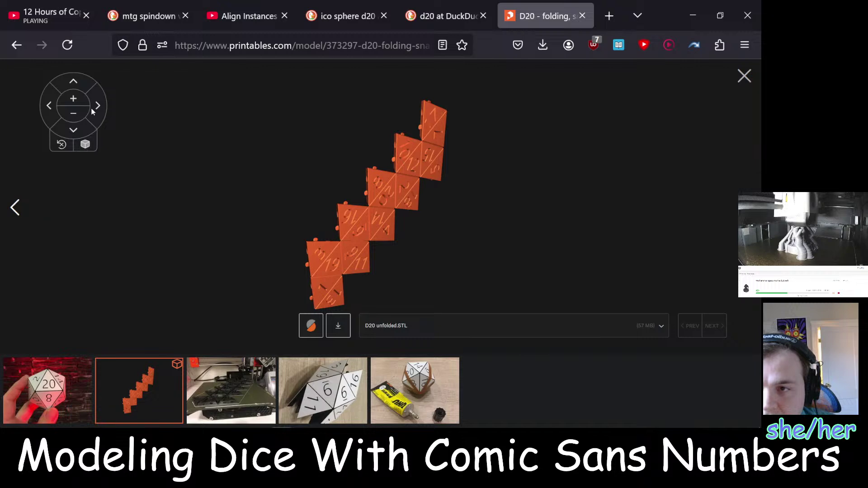
click(76, 118)
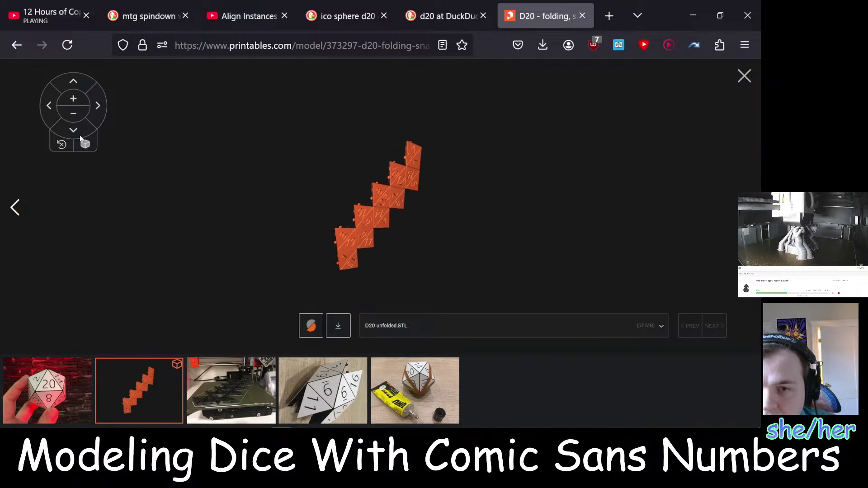
click(75, 82)
click(76, 83)
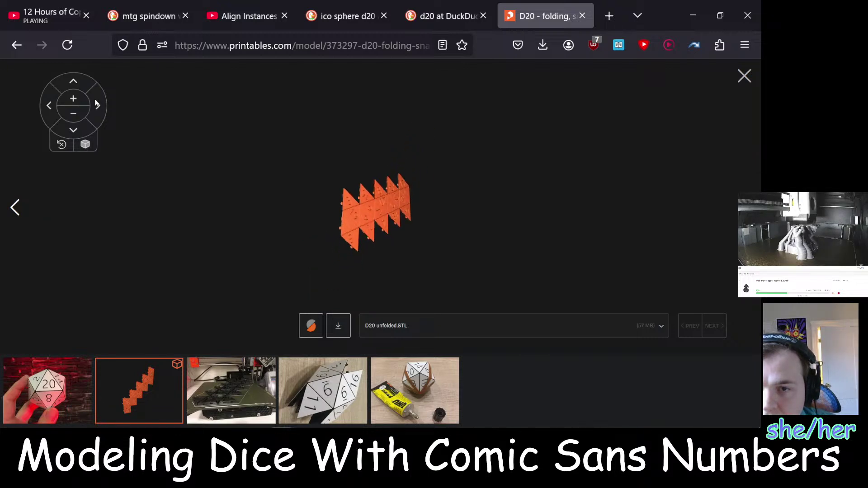
click(99, 106)
click(78, 80)
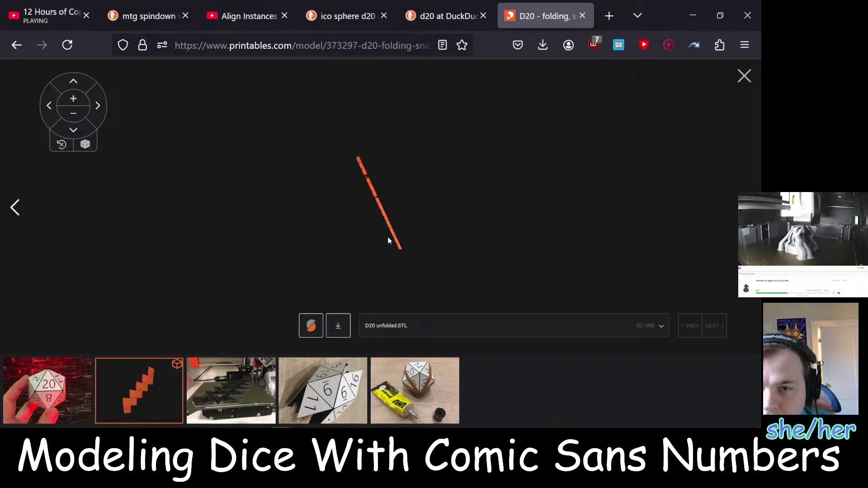
drag(388, 241, 735, 160)
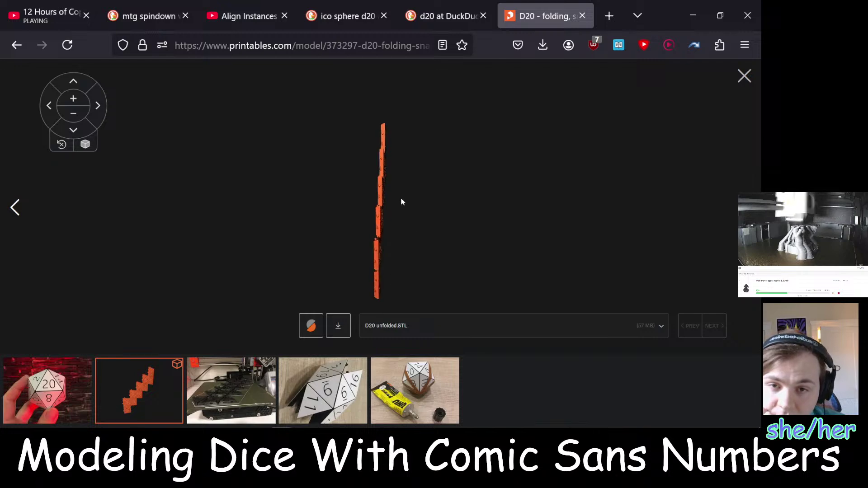
drag(401, 201, 321, 182)
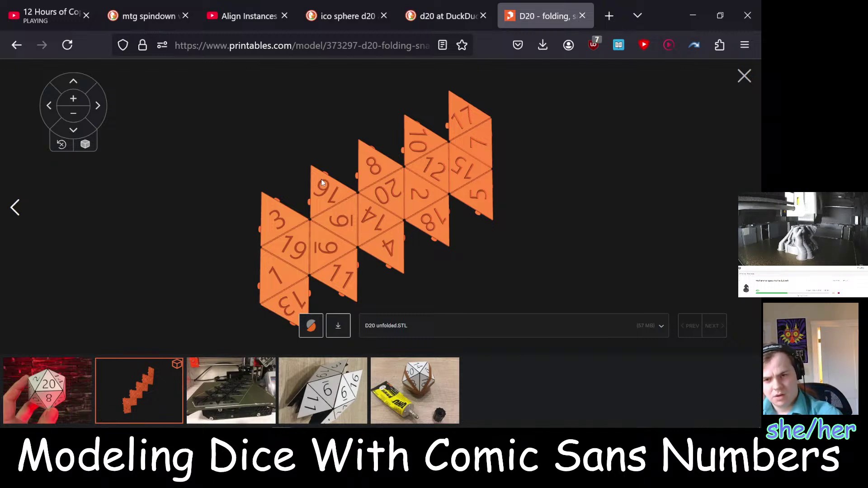
Switch to Blender, select the icosphere and inspect how the number 1 instances sit on its faces
key(alt+Tab)
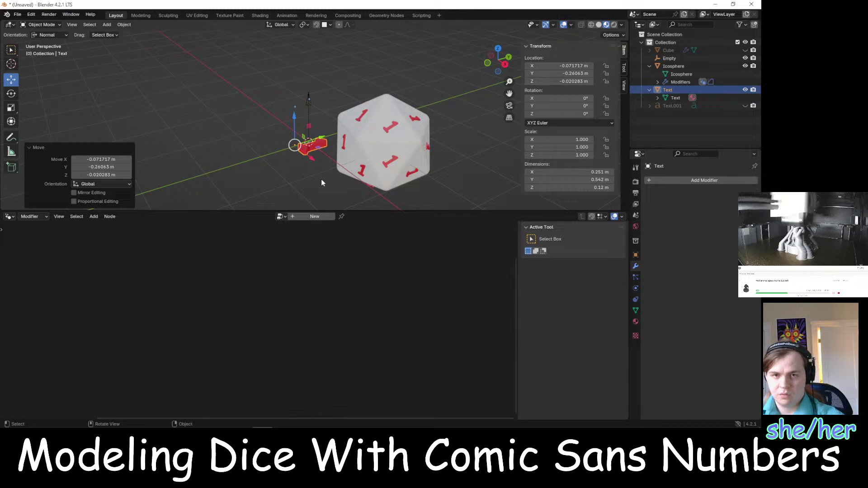
scroll(386, 135, up, 4)
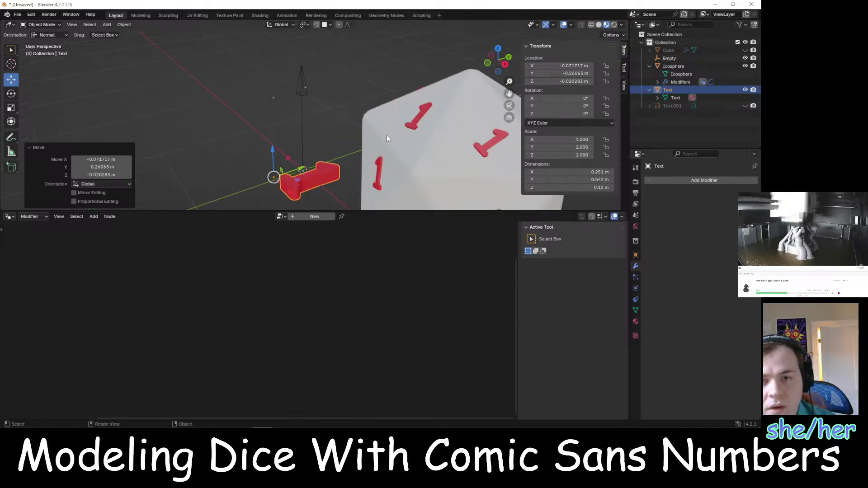
middle_drag(418, 141, 414, 122)
click(415, 144)
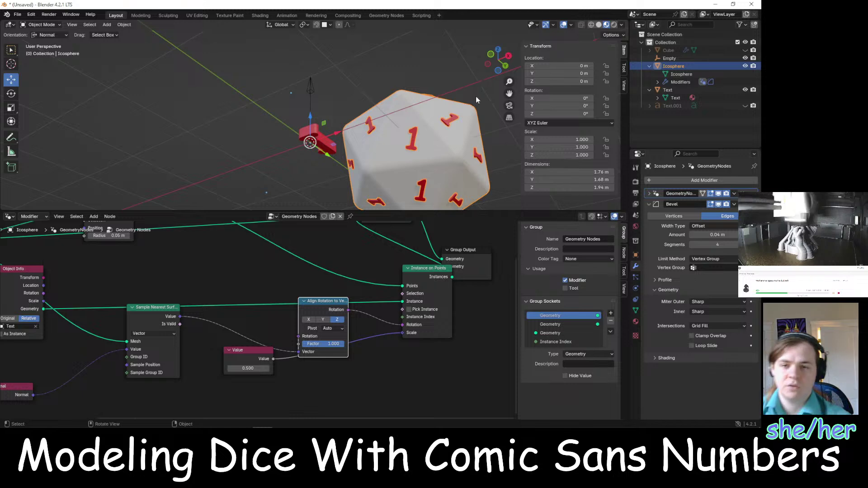
click(474, 82)
middle_drag(474, 82, 384, 152)
click(400, 164)
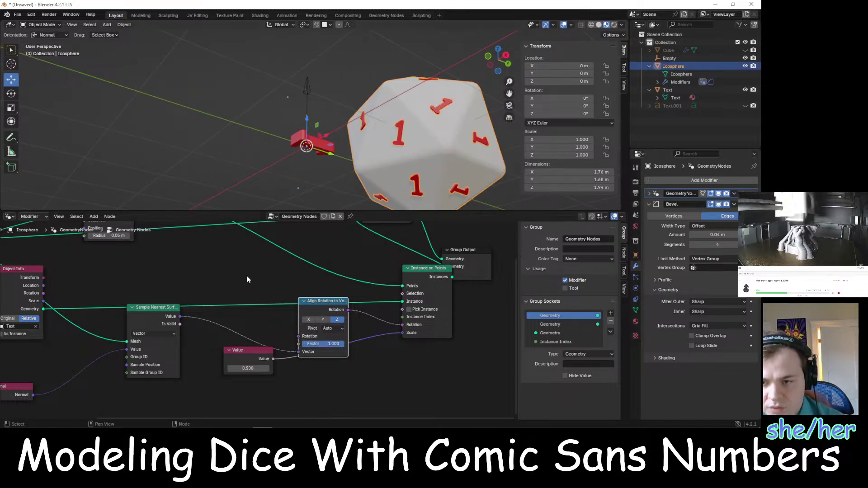
Try the Mesh to Points node in Edges mode on the icosphere and set it back to Faces
scroll(214, 270, down, 1)
middle_drag(214, 268, 288, 316)
click(197, 270)
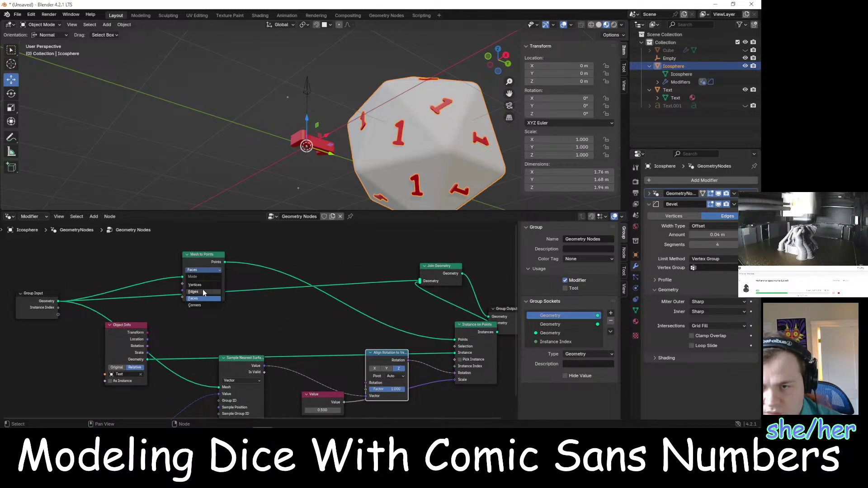
click(202, 292)
middle_drag(377, 174, 395, 163)
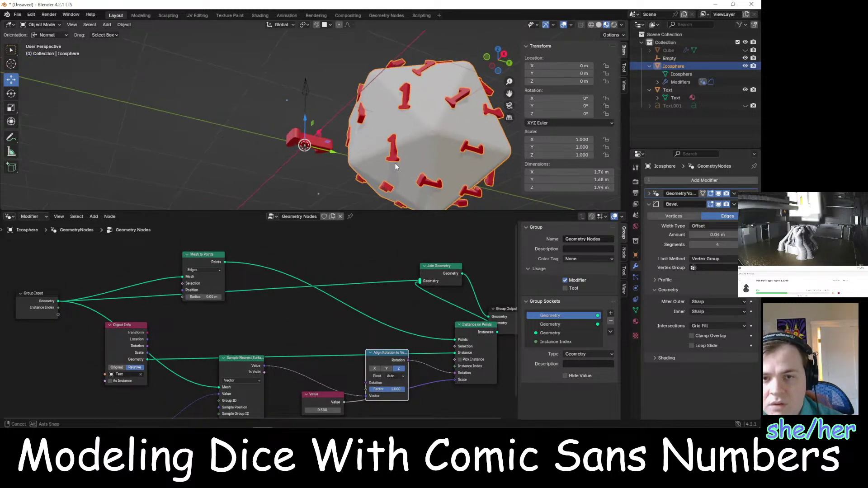
click(200, 270)
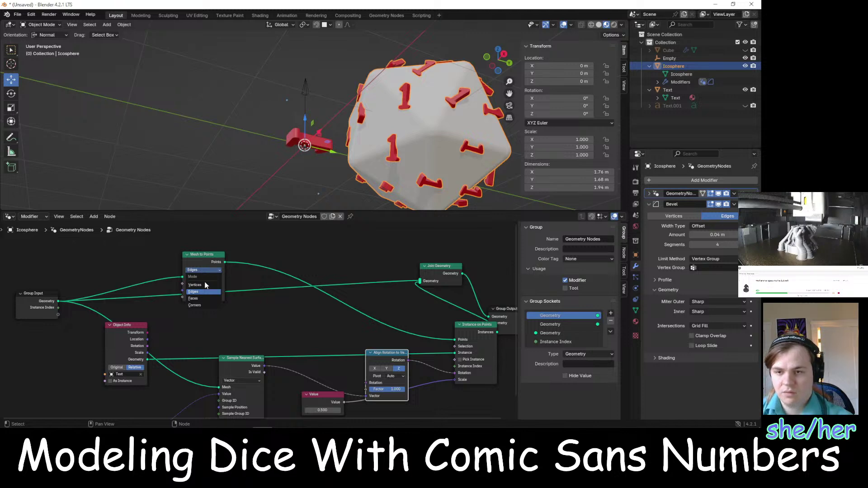
click(206, 299)
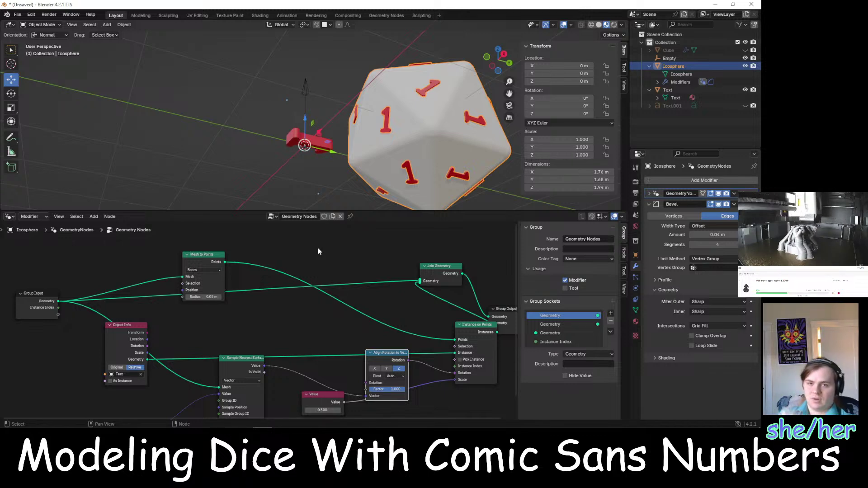
Select the source number 1 text object and check its mesh in Edit Mode before returning to Object Mode
middle_drag(256, 121, 332, 165)
click(332, 164)
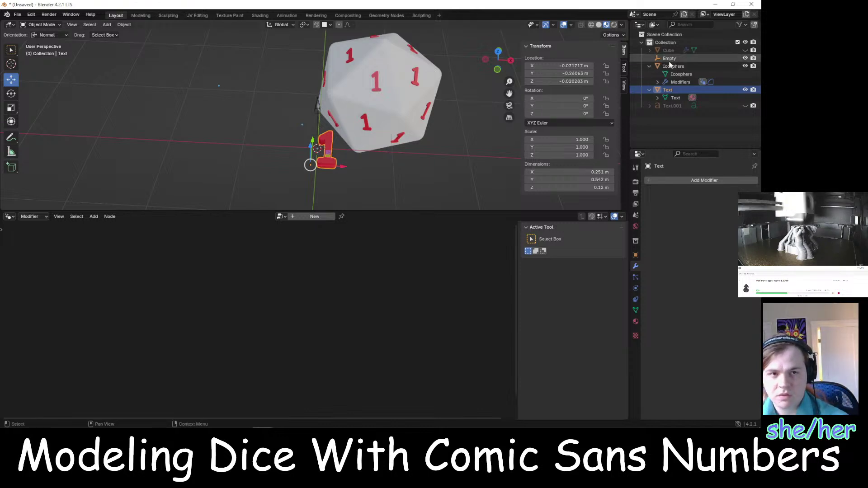
click(140, 107)
key(Tab)
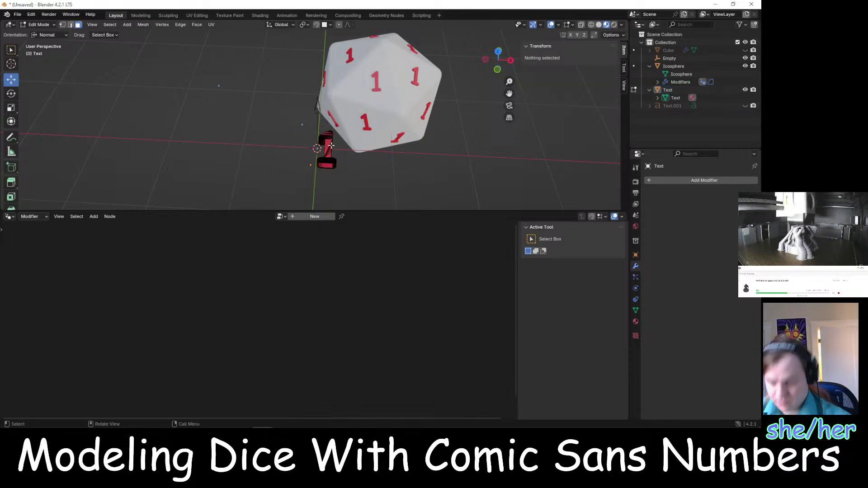
key(super+space)
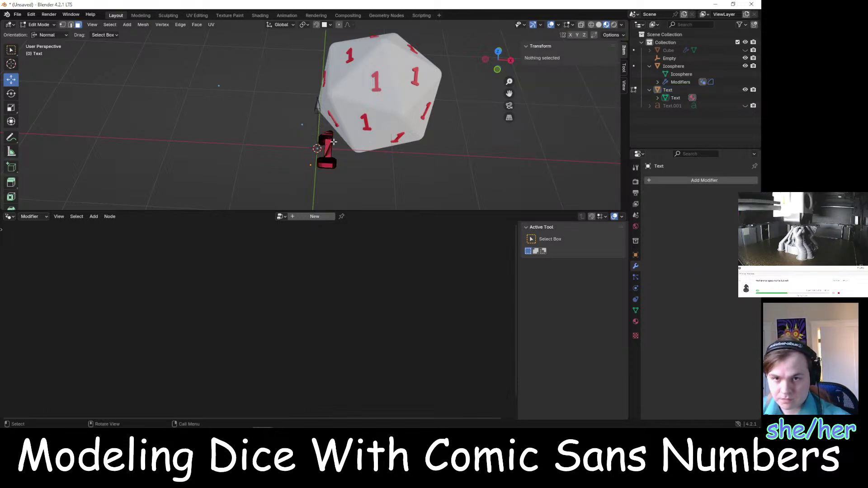
click(327, 143)
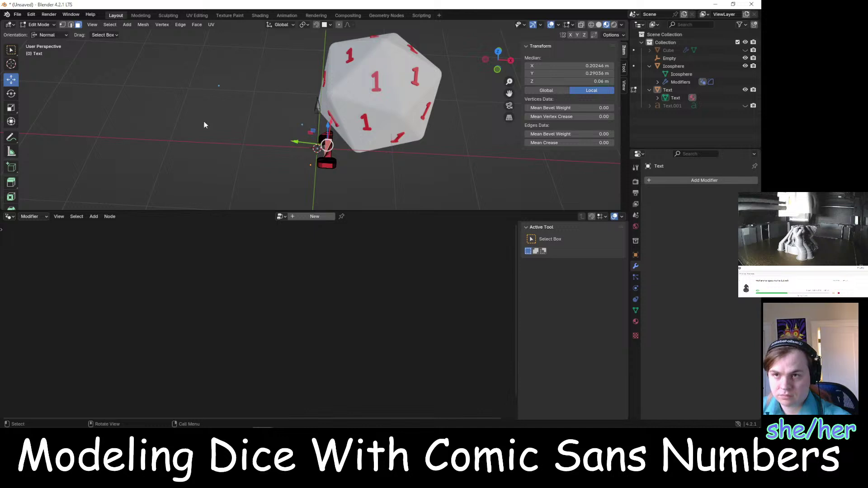
key(Tab)
click(330, 144)
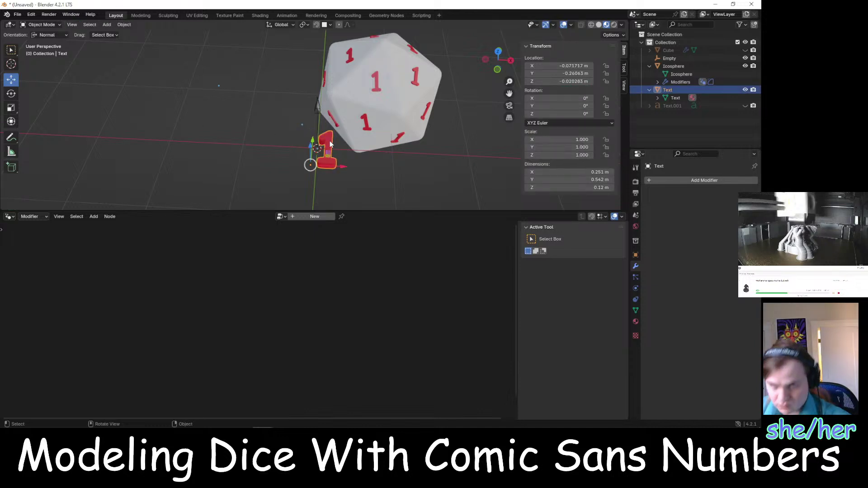
Try a free rotation of the source number 1 object and undo it
key(r)
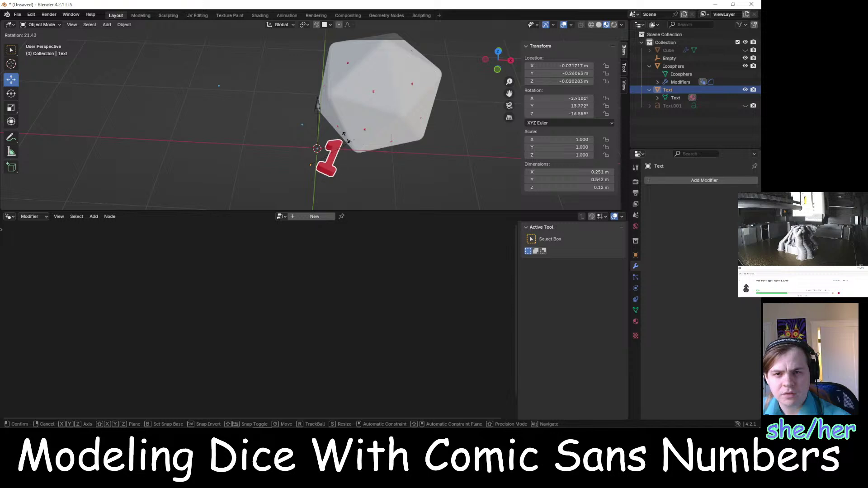
click(338, 135)
key(ctrl+z)
scroll(351, 130, up, 3)
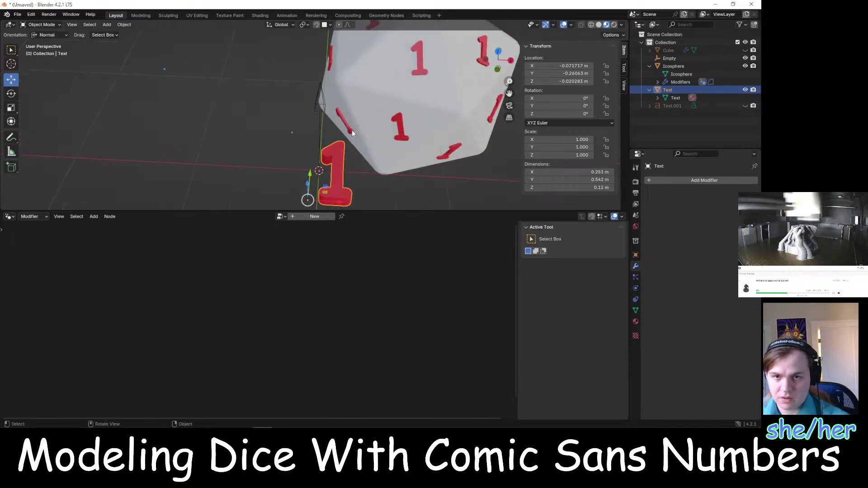
Try rotating the source number 1 object about -20.2° around the global Z axis and undo it
middle_drag(348, 126, 384, 118)
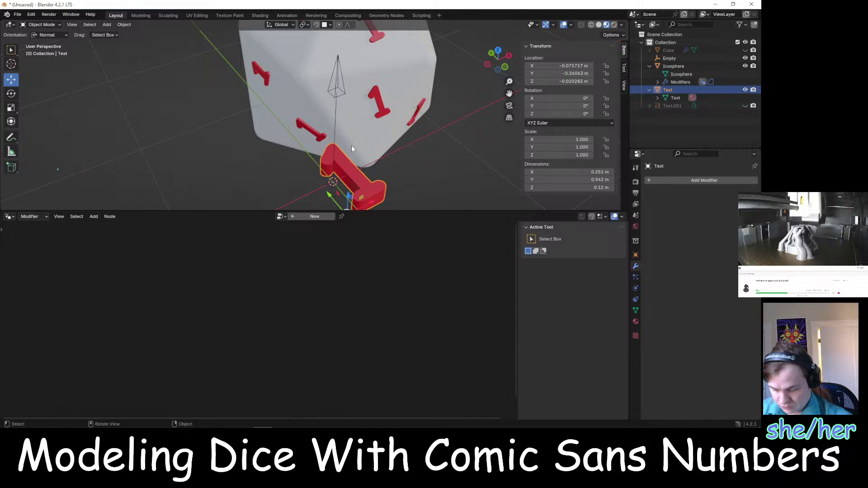
key(r)
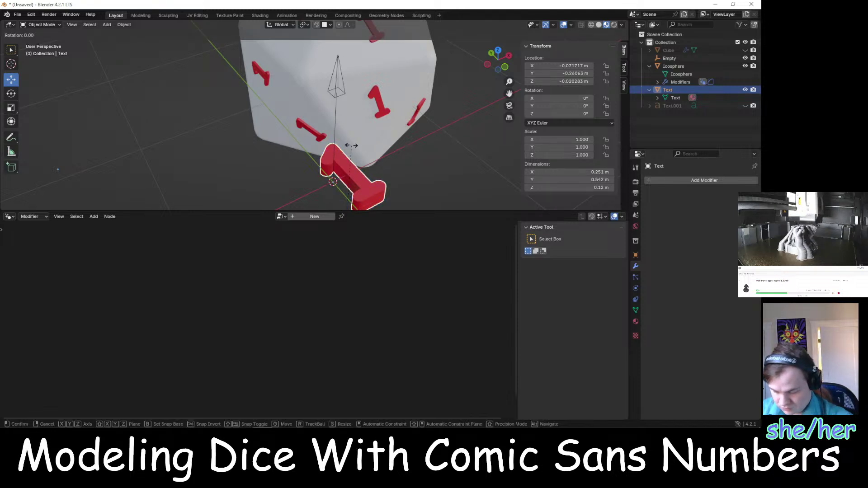
key(z)
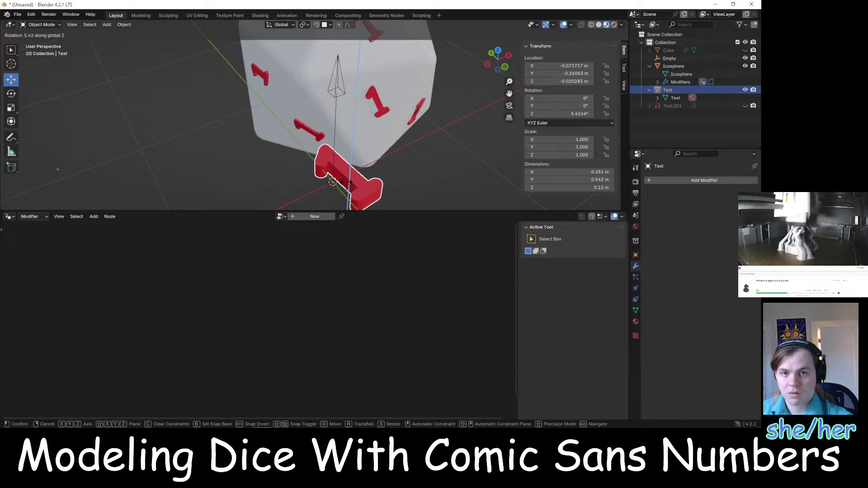
click(362, 182)
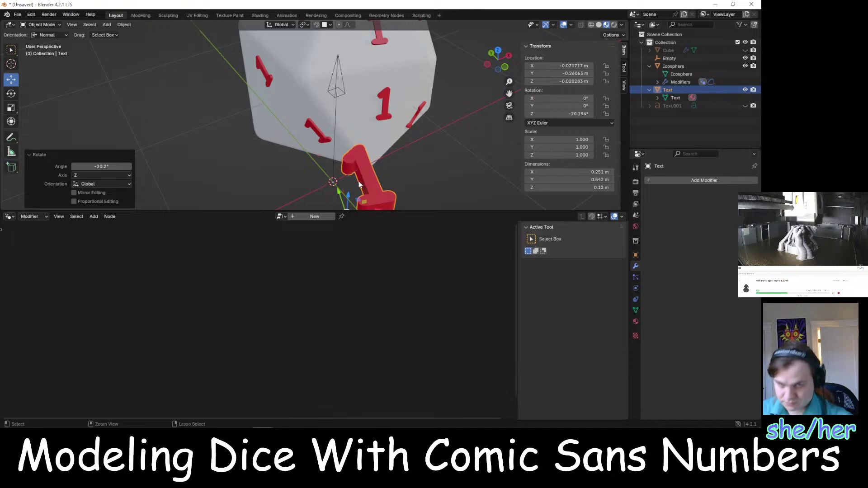
key(ctrl+z)
Try mirroring the source number 1 object along global X and undo it
scroll(356, 182, down, 3)
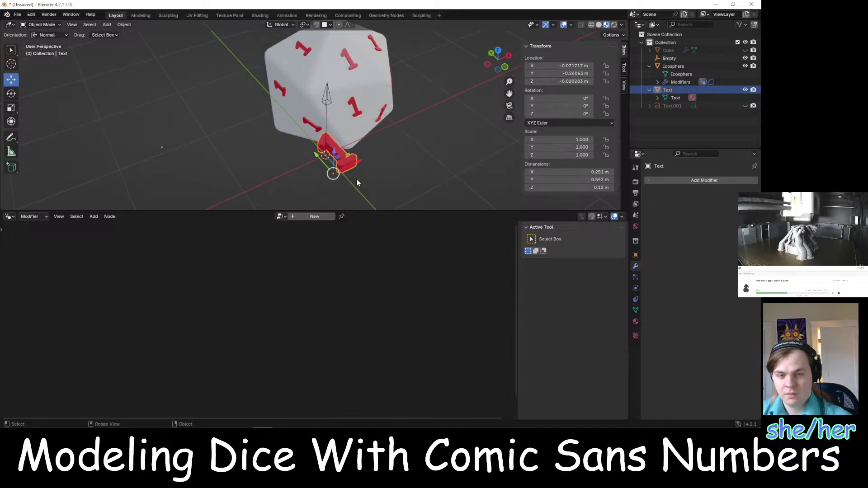
right_click(343, 158)
mouse_move(329, 158)
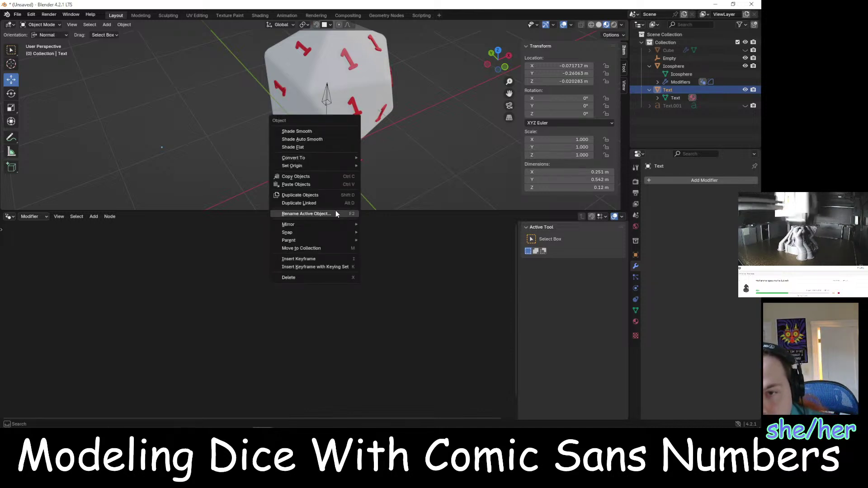
mouse_move(331, 221)
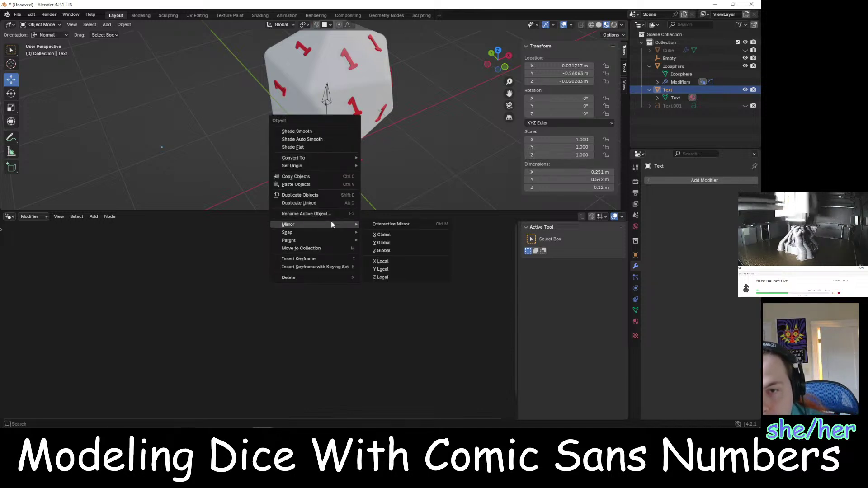
click(397, 233)
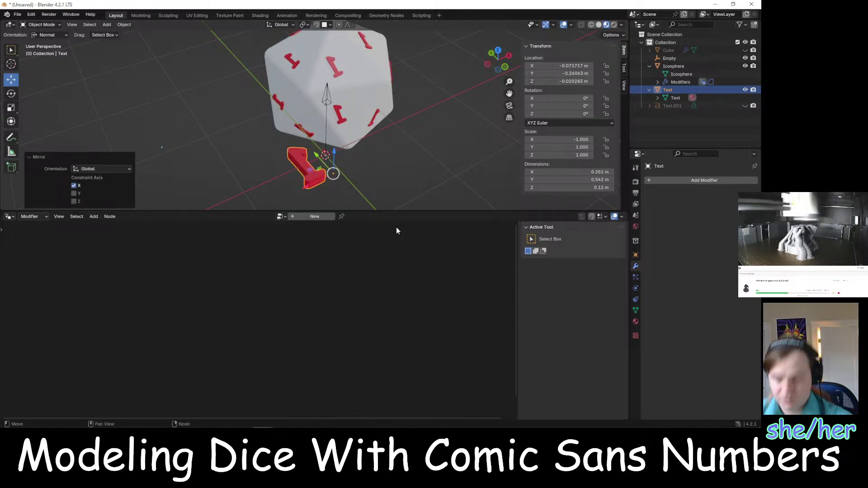
key(ctrl+z)
Try mirroring the source number 1 object along global Y and inspect the instances on the die
right_click(345, 158)
mouse_move(346, 158)
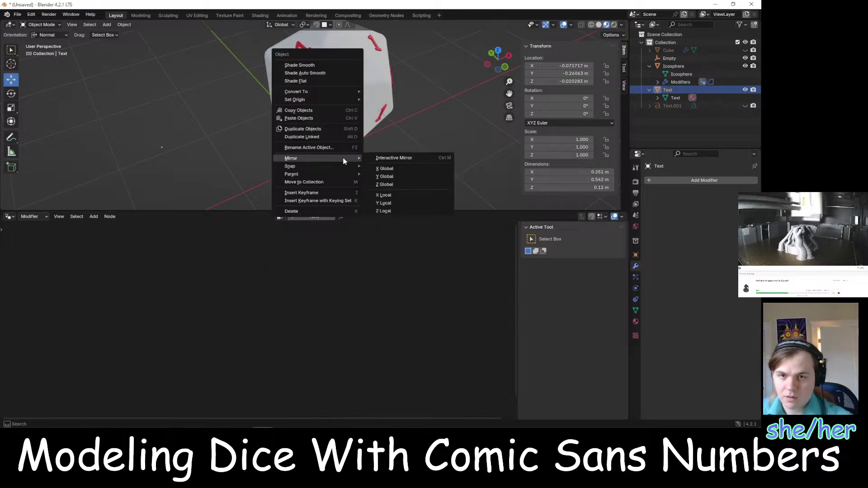
click(383, 177)
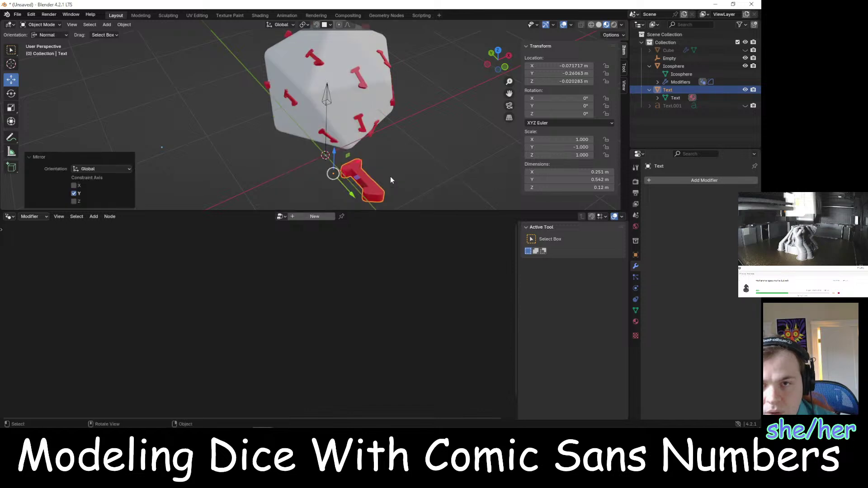
click(420, 138)
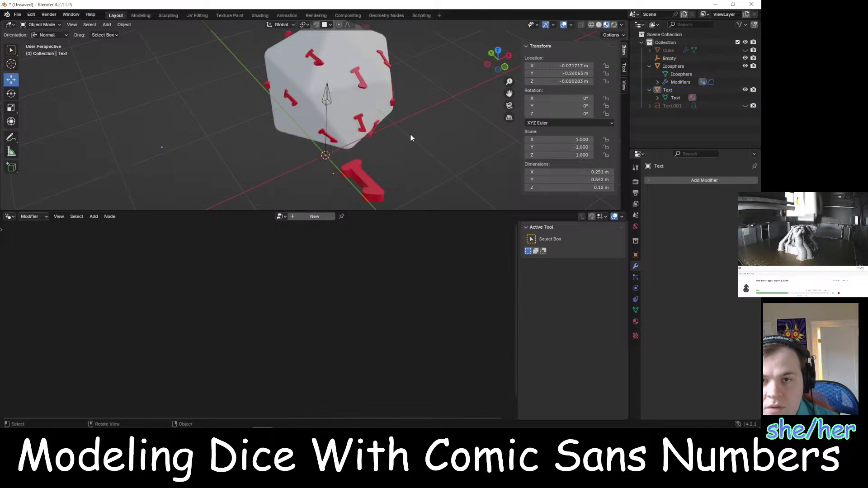
middle_drag(411, 134, 351, 176)
click(352, 177)
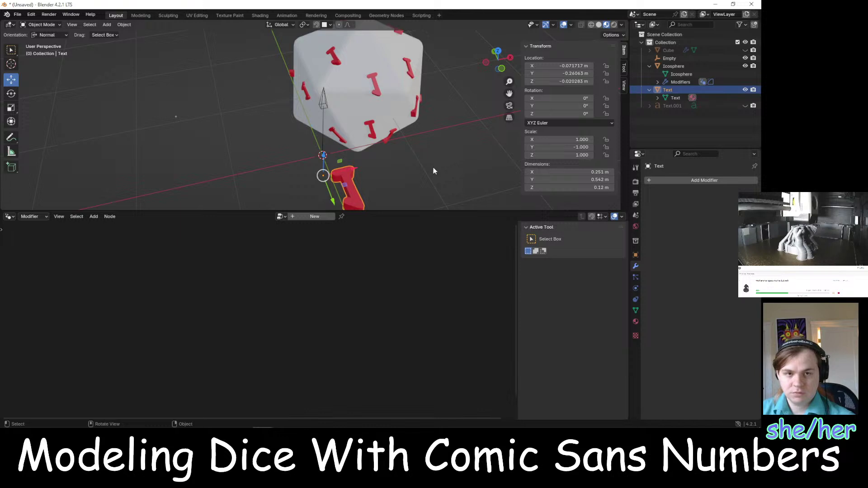
Set the source number 1 object's X, Y and Z location to 0 m and check the instances
click(575, 66)
text(0)
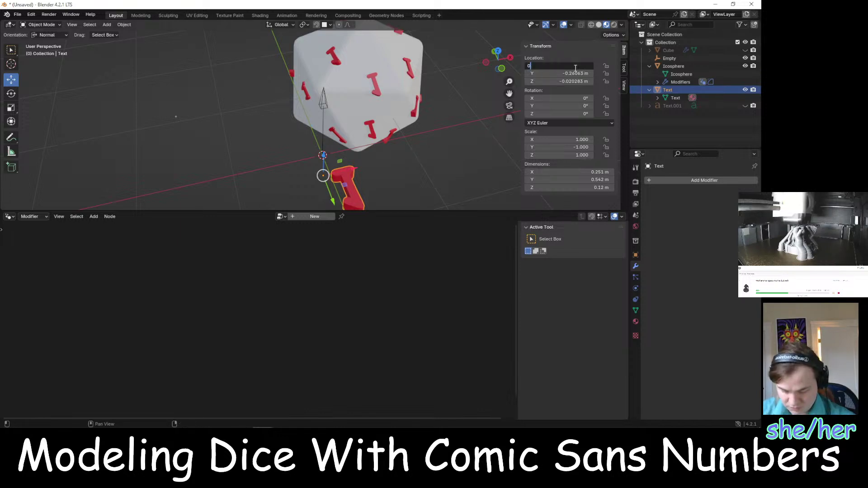
key(Return)
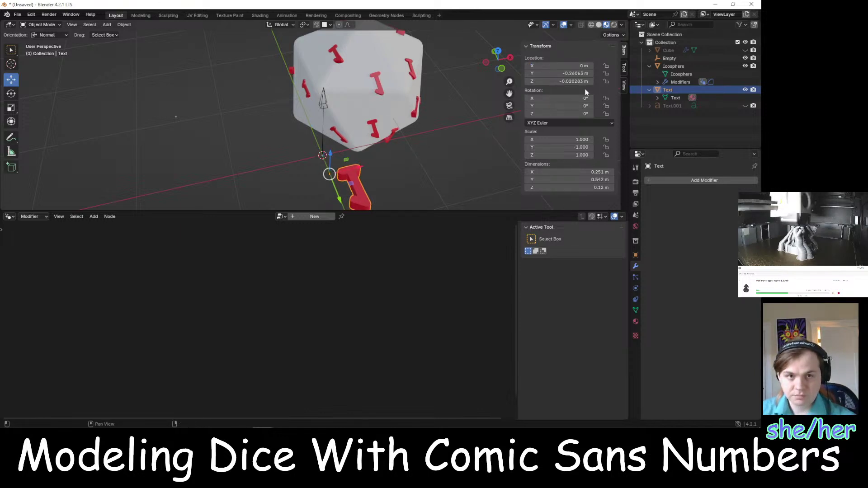
click(579, 73)
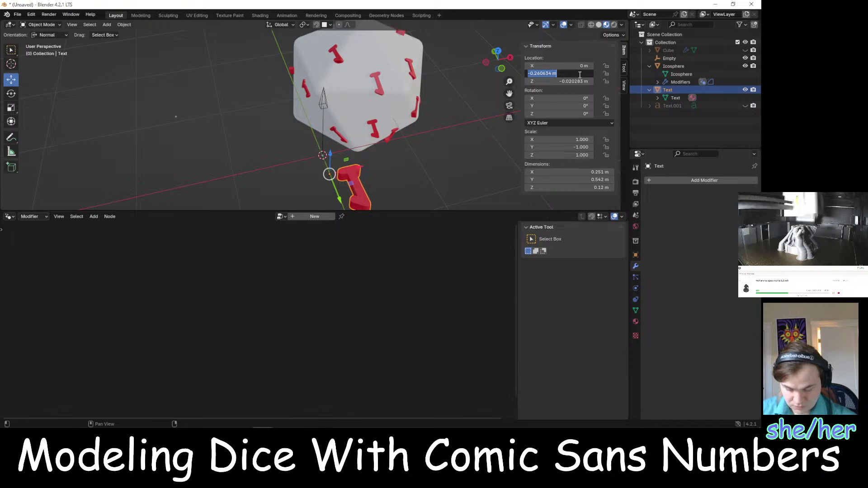
text(0)
key(Return)
click(581, 82)
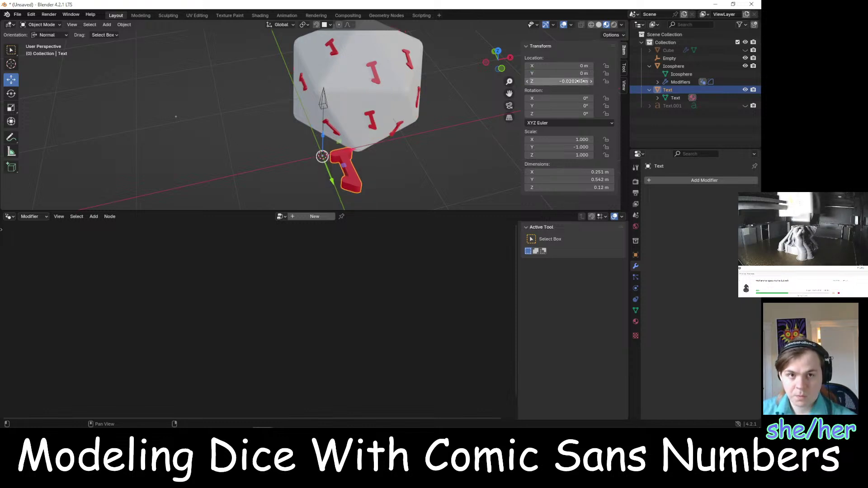
text(0)
key(Return)
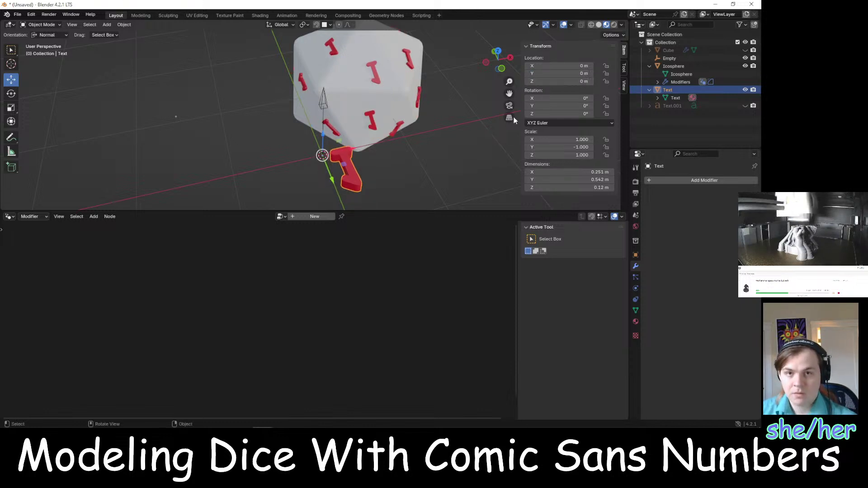
middle_drag(480, 130, 413, 131)
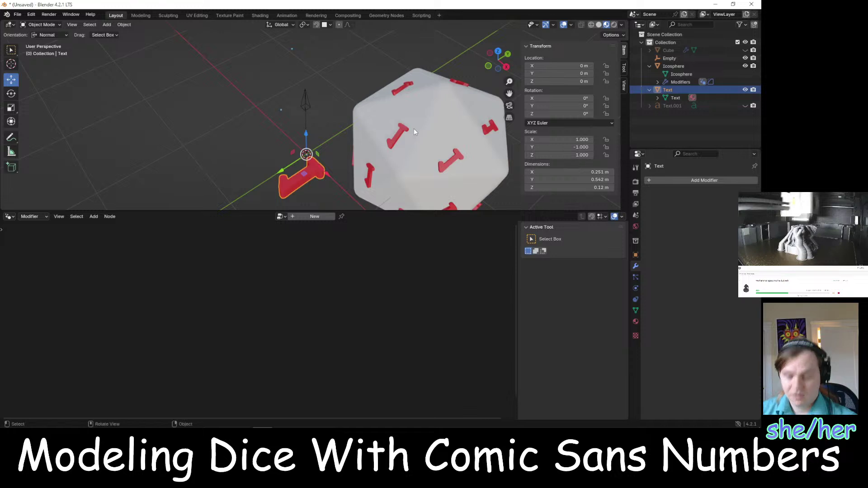
Undo the location changes and the Y mirror on the source number 1 object
key(ctrl+z)
key(ctrl+z)
key(ctrl+z)
key(ctrl+z)
key(ctrl+z)
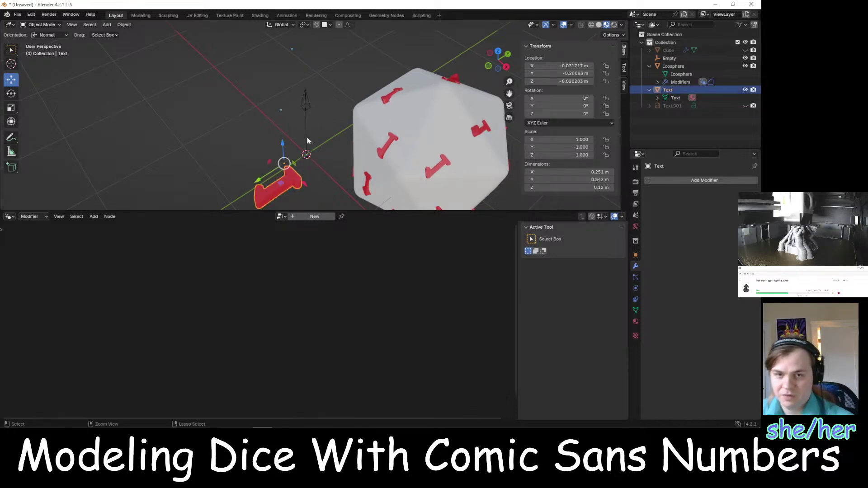
middle_drag(307, 139, 405, 120)
Rotate the source number 1 object about -24.3° around the global Z axis
click(339, 171)
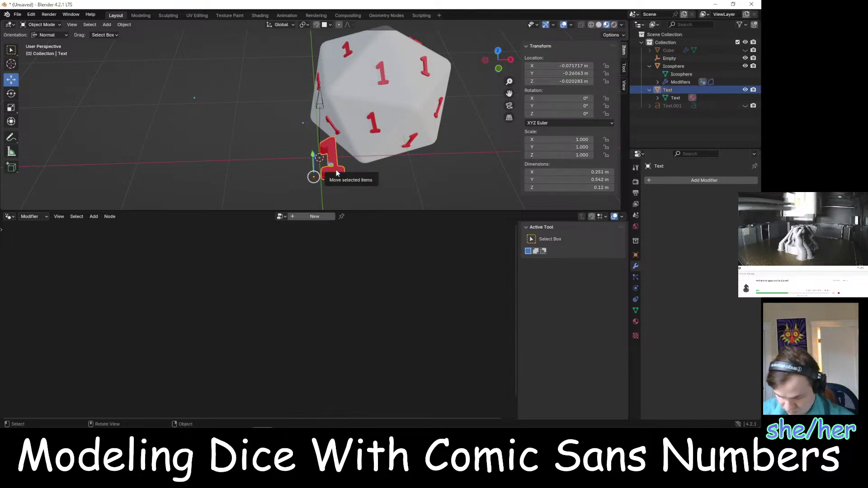
key(r)
key(z)
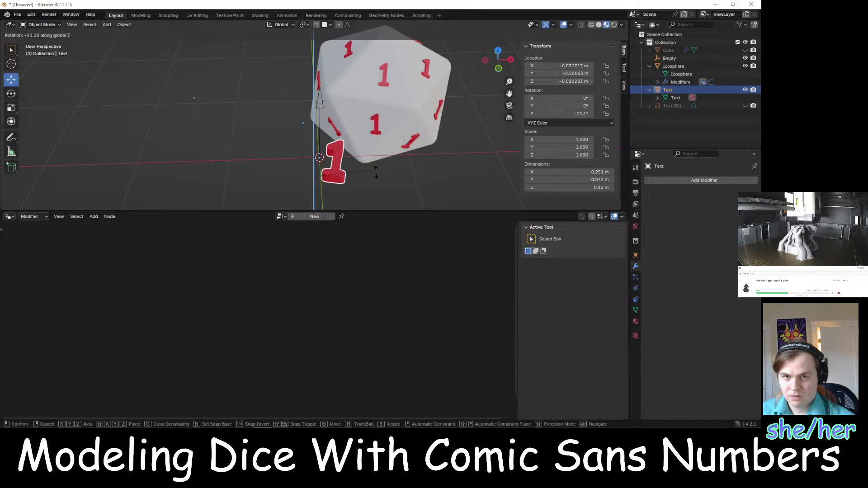
click(398, 186)
Move the source number 1 object to about X -0.234 m, Y -0.180 m and Z -0.046 m, making its instances sit nearly flush with the faces
key(g)
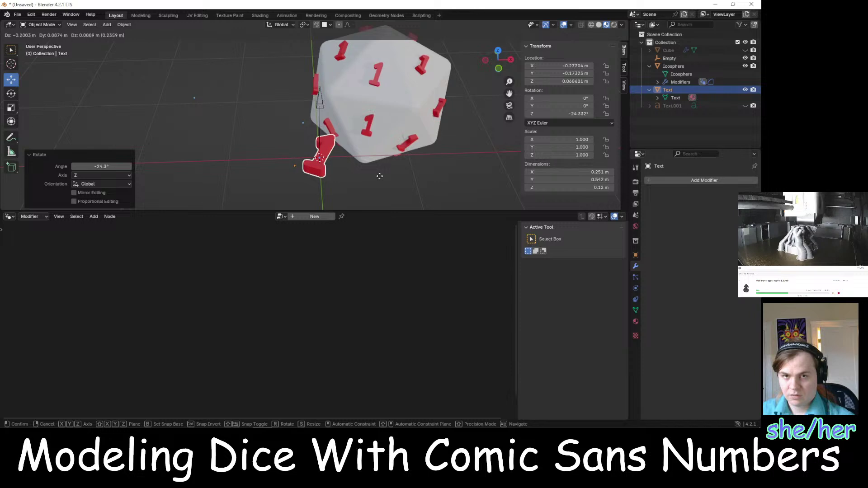
click(383, 181)
middle_drag(384, 180, 363, 137)
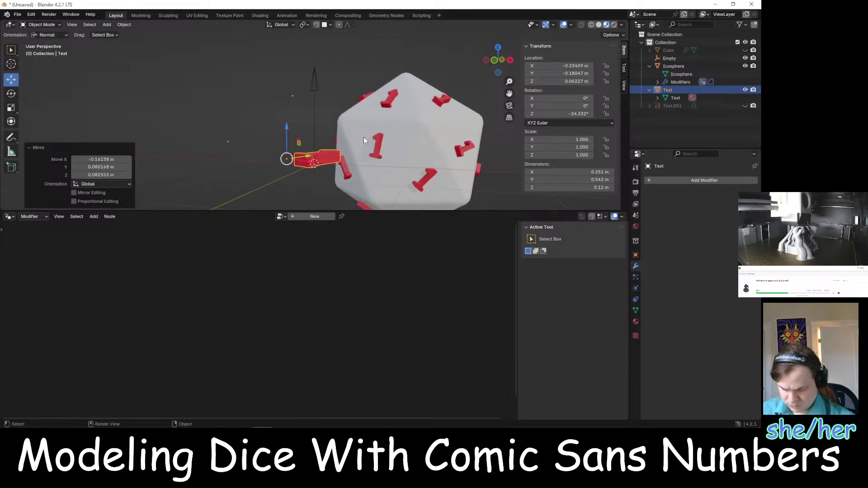
key(g)
key(z)
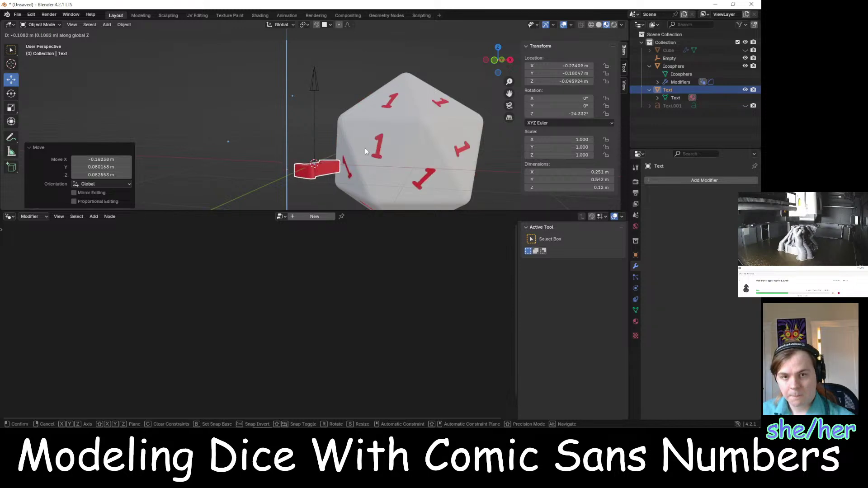
click(365, 149)
Start editing the source number 1 object's Z rotation, and calculate 45/2 in a new Firefox tab
middle_drag(364, 149, 187, 161)
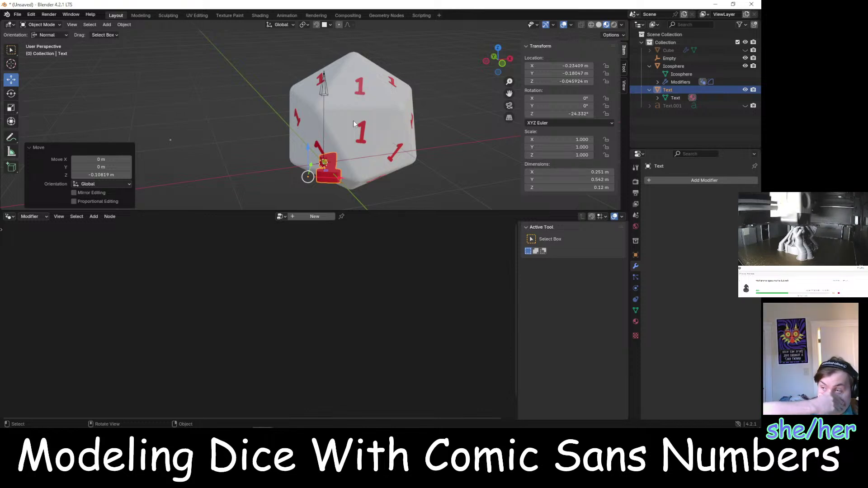
scroll(356, 126, up, 4)
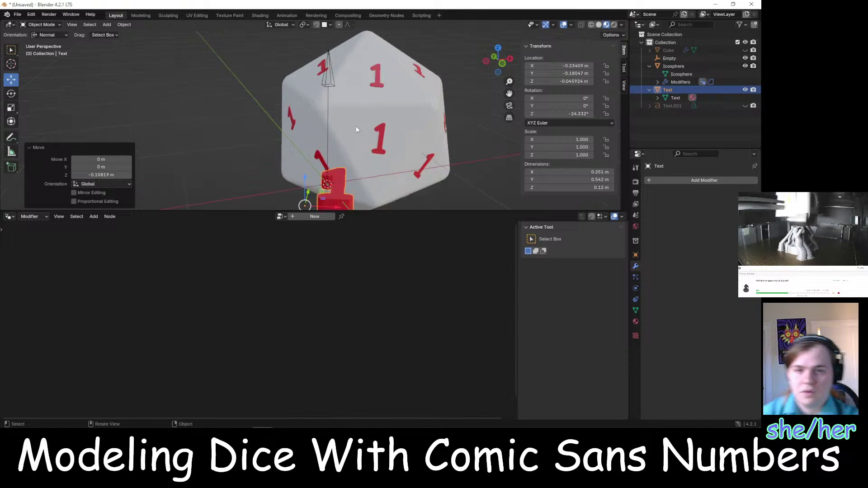
middle_drag(389, 110, 322, 168)
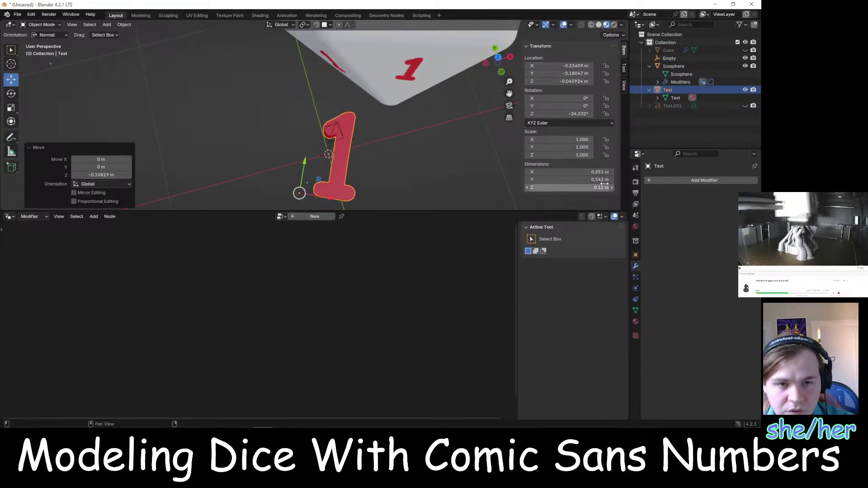
click(580, 114)
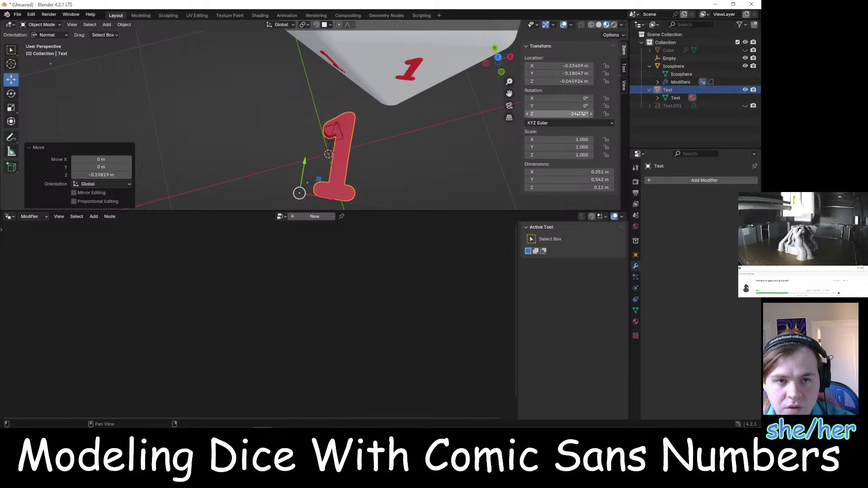
mouse_move(284, 422)
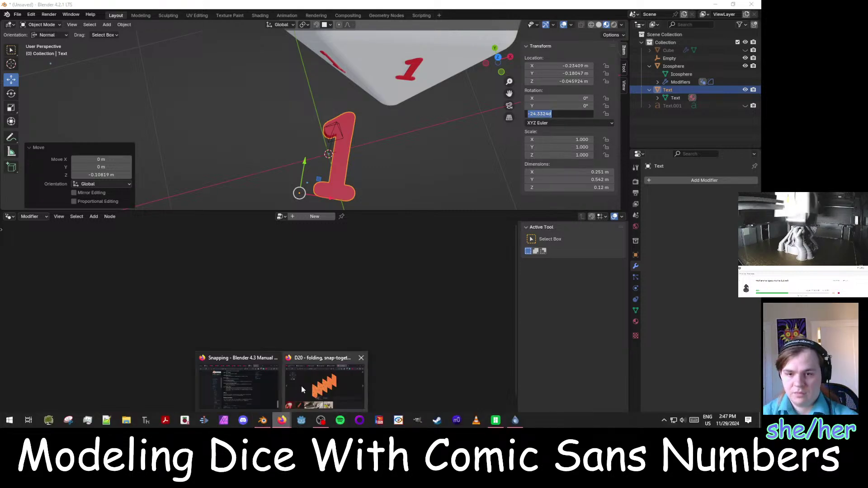
click(325, 382)
click(609, 16)
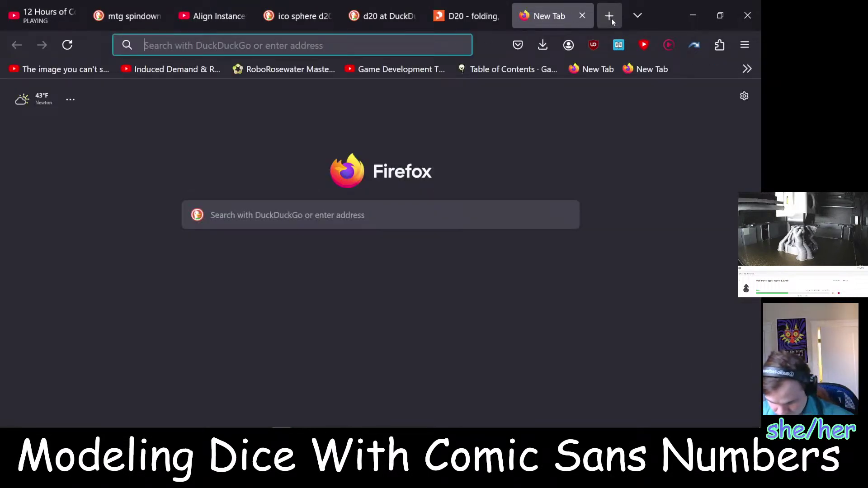
text(45/2)
key(Return)
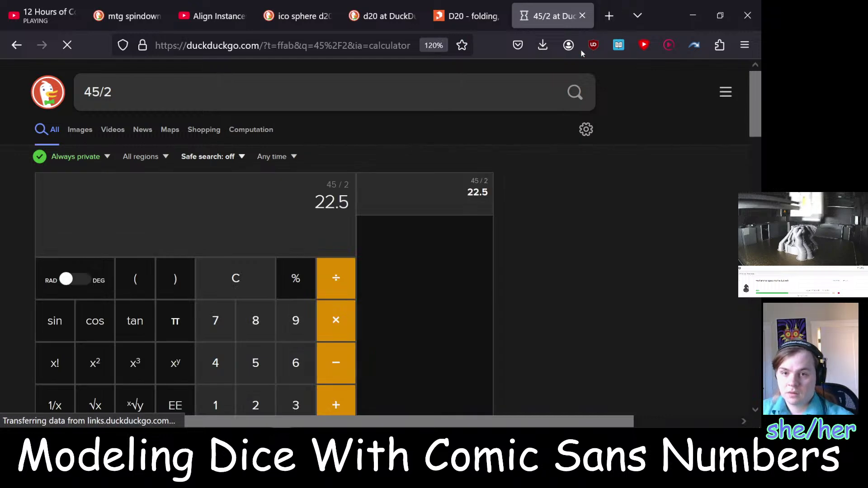
Return to Blender and set the source number 1 object's Z rotation to -22.5°
key(alt+Tab)
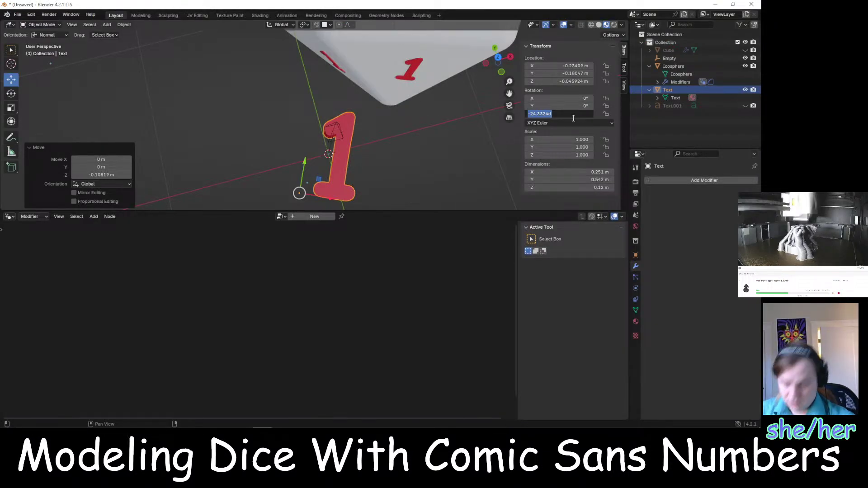
text(-22.5)
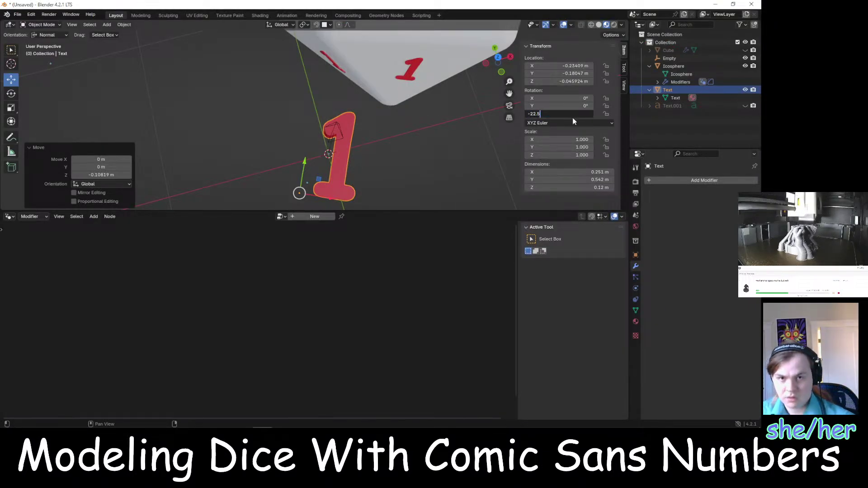
key(Return)
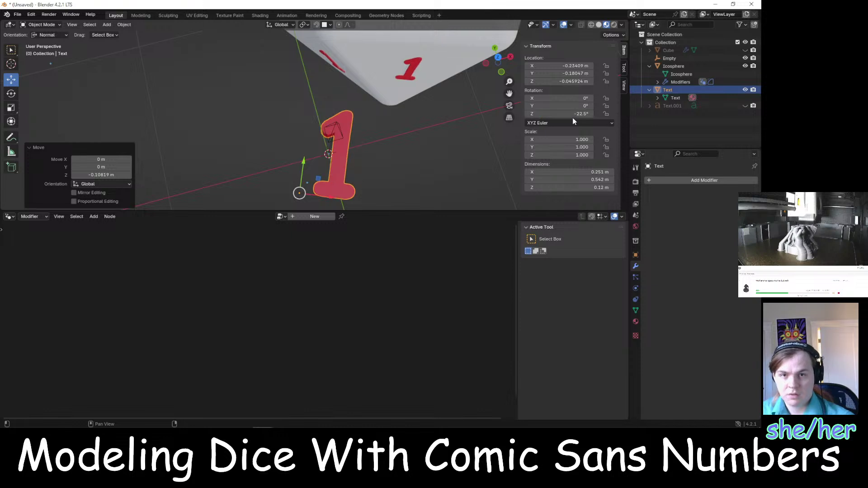
Move the source number 1 object freely to about X -0.283 m, Y -0.151 m and Z -0.044 m
middle_drag(479, 71, 431, 39)
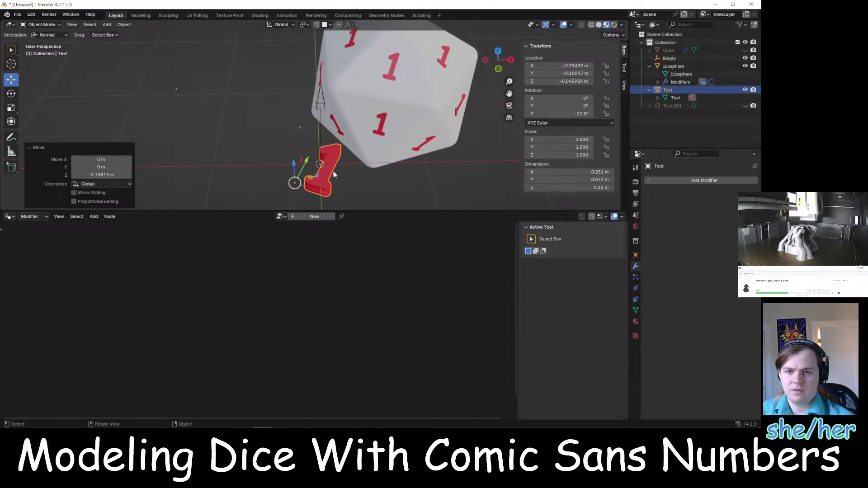
middle_drag(333, 173, 347, 198)
scroll(330, 155, up, 3)
middle_drag(330, 154, 368, 177)
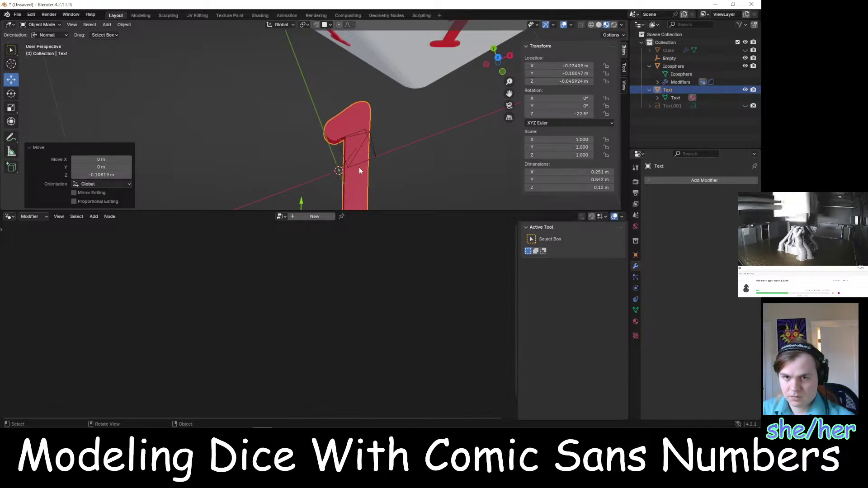
key(g)
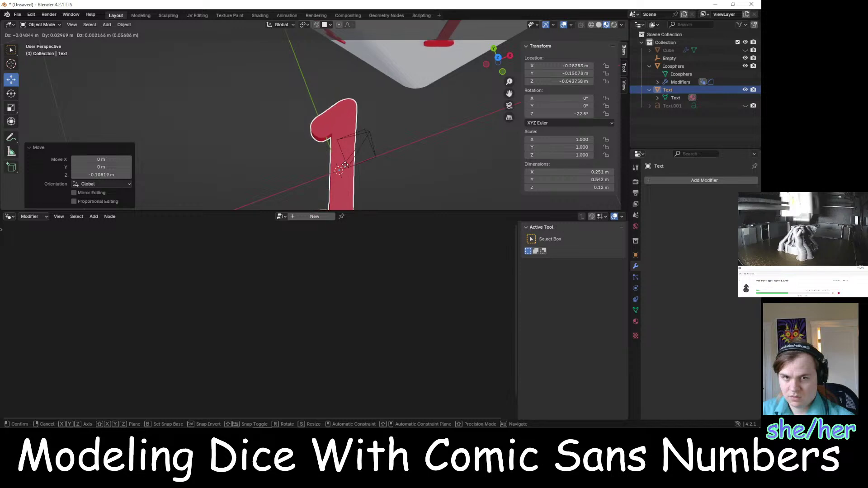
click(343, 163)
Move the source number 1 object about -0.105 m along the global Y axis
scroll(452, 140, down, 1)
scroll(452, 141, down, 2)
middle_drag(449, 140, 449, 81)
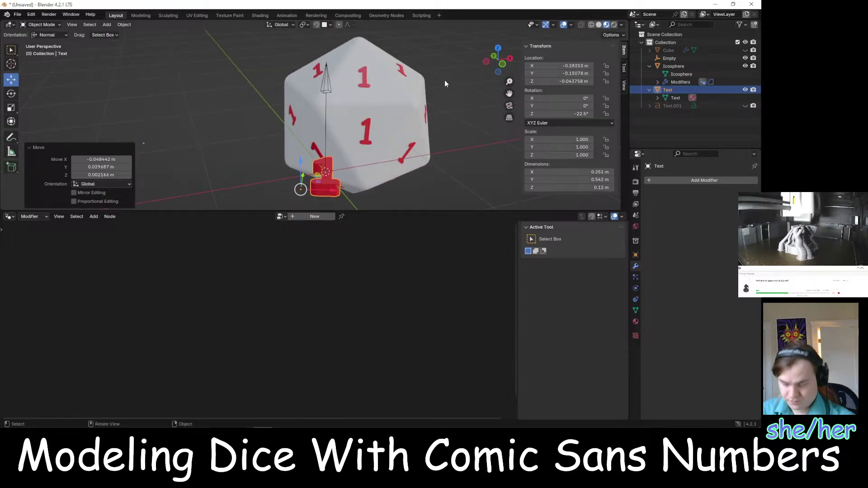
key(g)
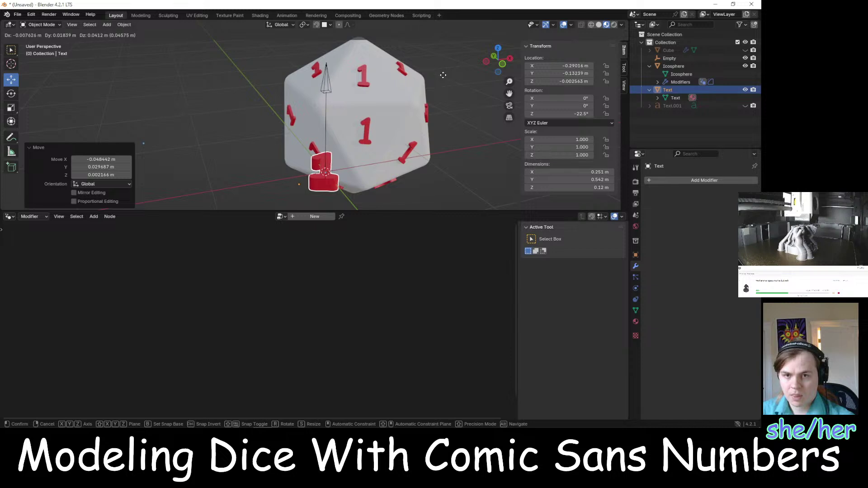
click(443, 77)
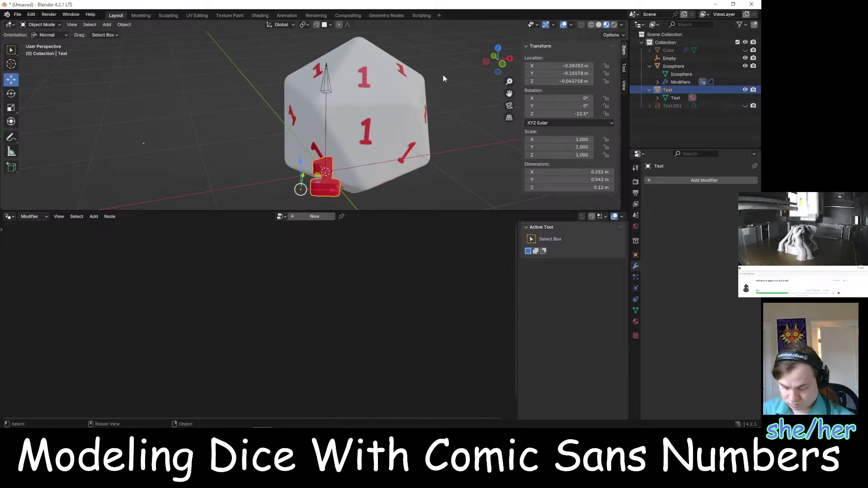
key(g)
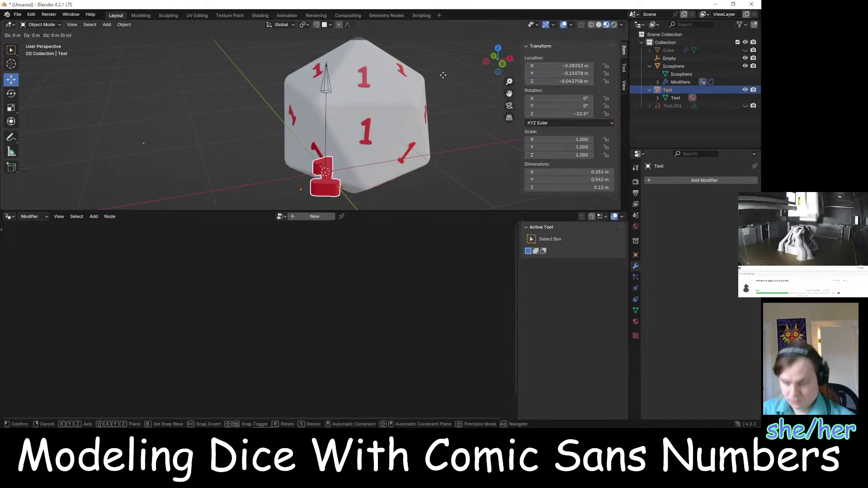
key(y)
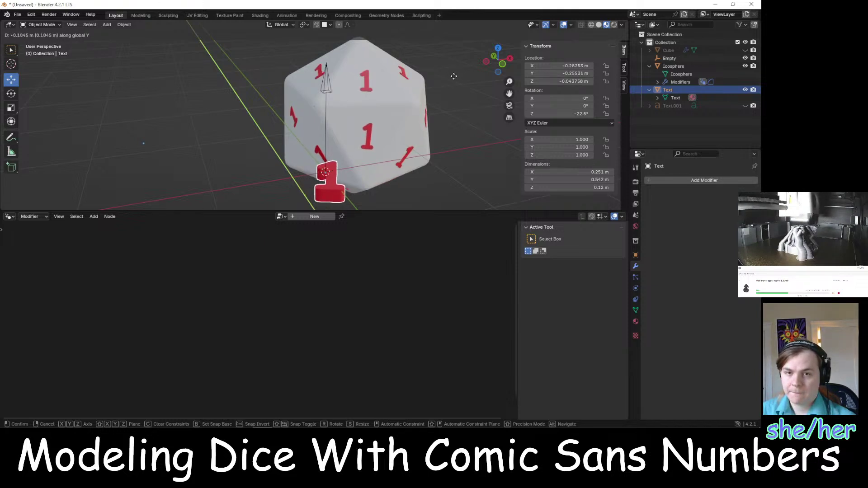
click(453, 76)
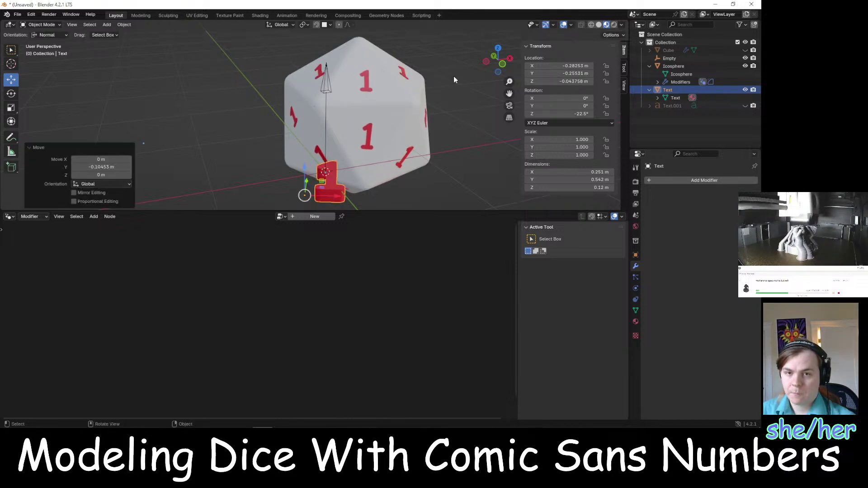
Reselect the source number 1 object and move it freely to about X -0.230 m, Y -0.266 m and Z -0.037 m
click(465, 115)
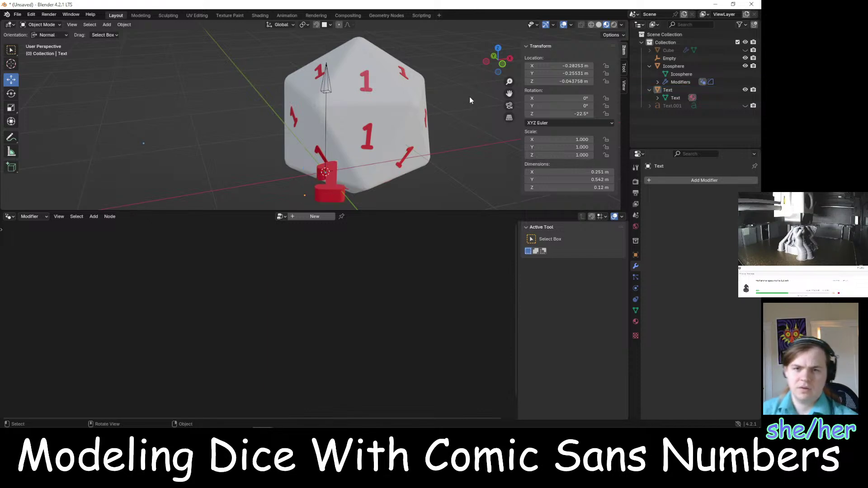
middle_drag(469, 96, 409, 125)
click(378, 134)
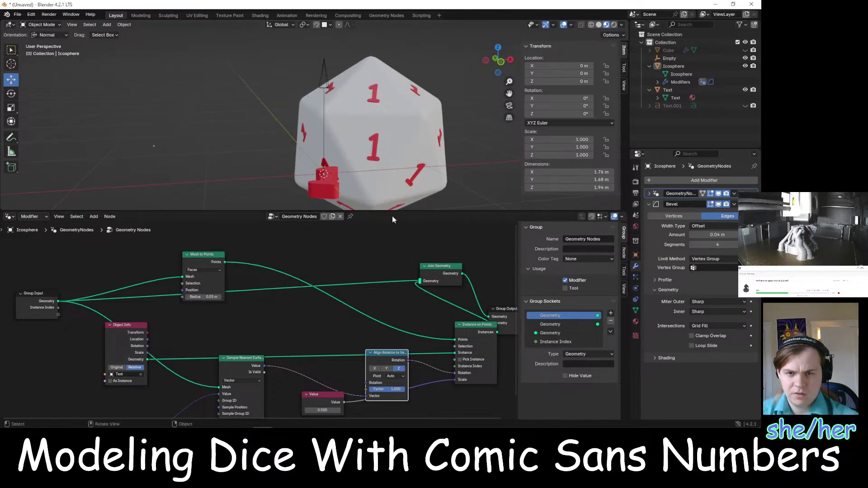
click(336, 188)
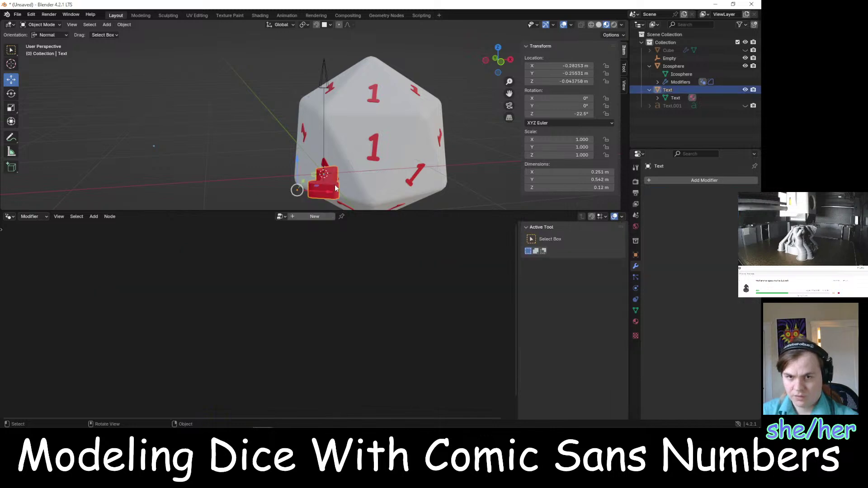
key(g)
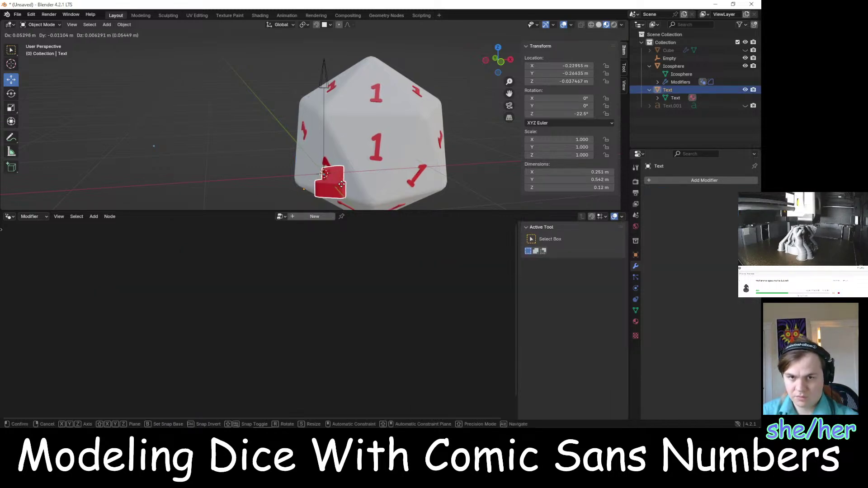
click(342, 187)
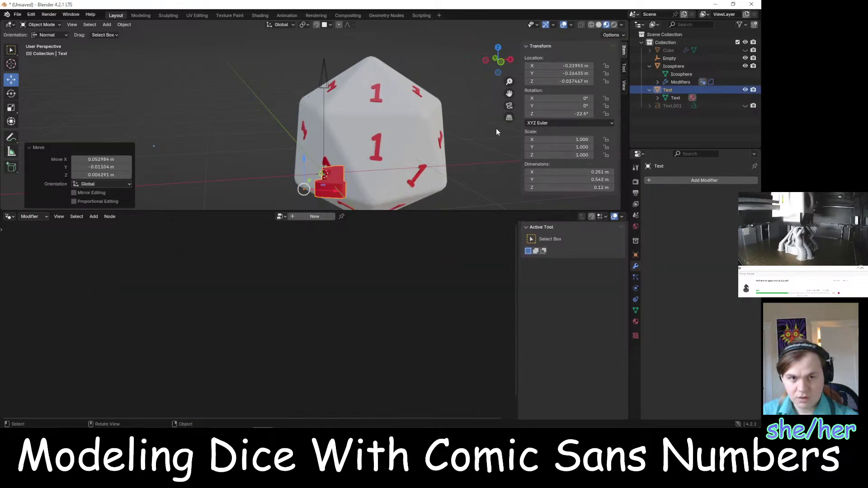
Try a Z rotation of 0° on the source number 1 object and undo it
click(571, 115)
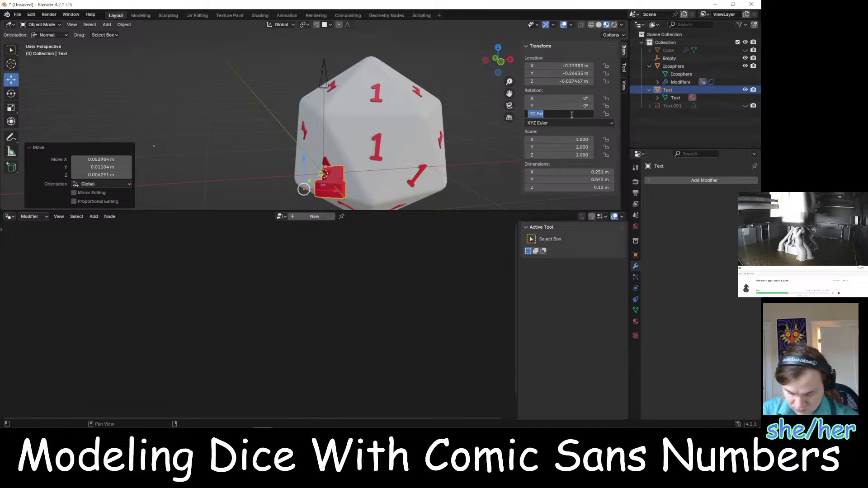
text(0)
key(Return)
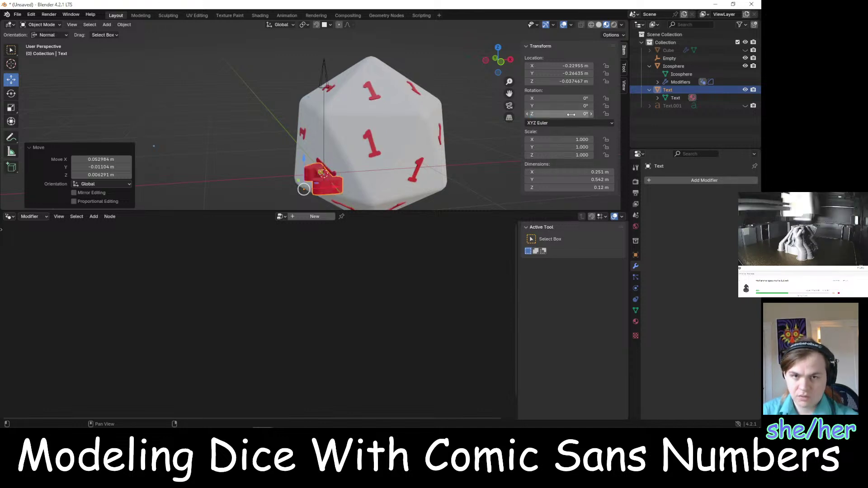
key(ctrl+z)
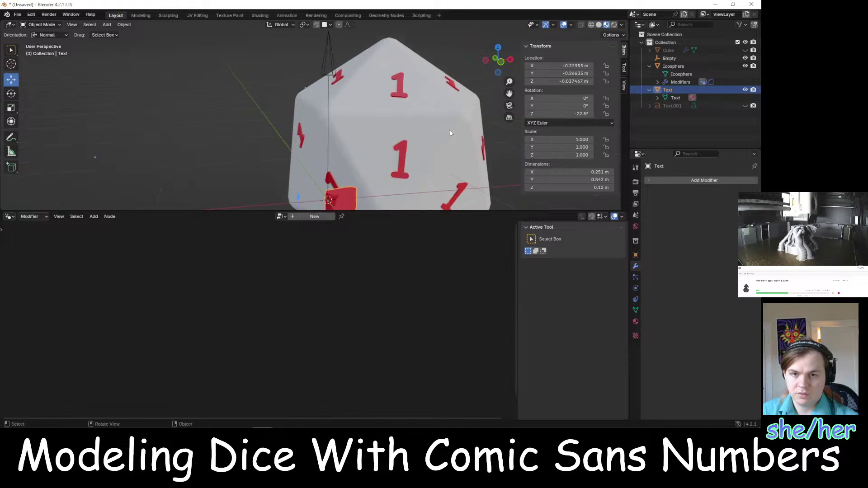
Switch to Firefox, search for "icosohedron" in a new tab, and read through Wikipedia's Icosahedron article
key(alt+Tab)
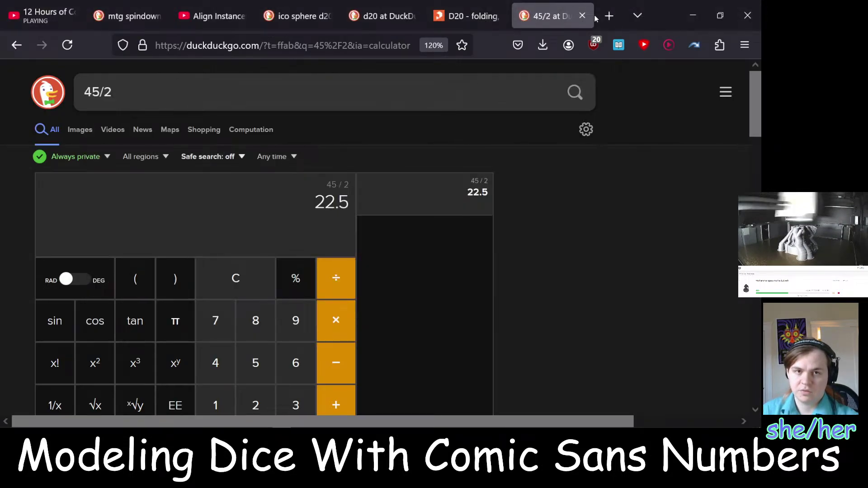
click(608, 15)
text(lc;)
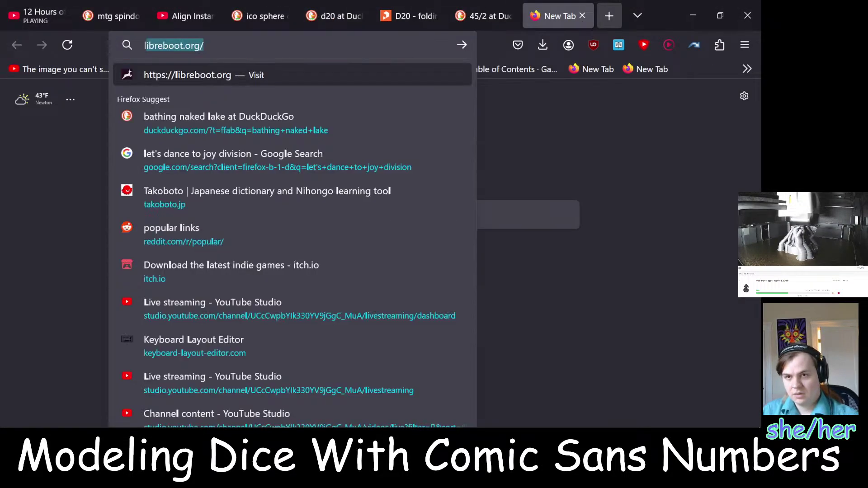
key(BackSpace)
key(BackSpace)
key(BackSpace)
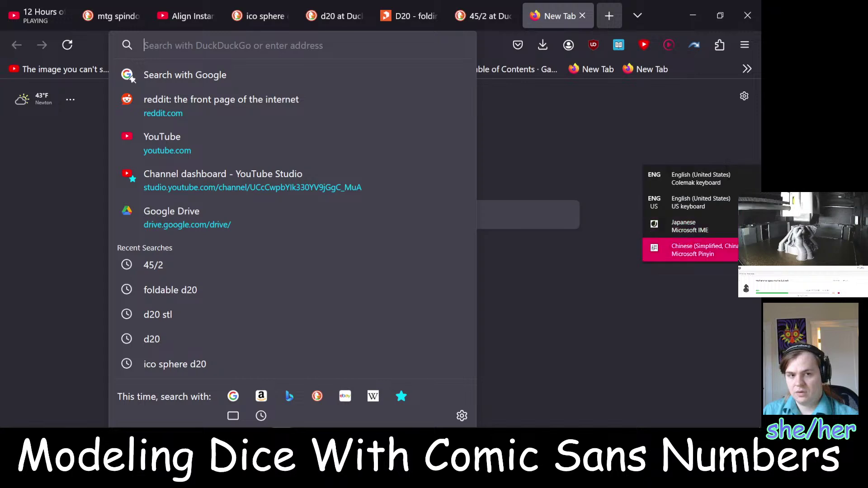
text(ico )
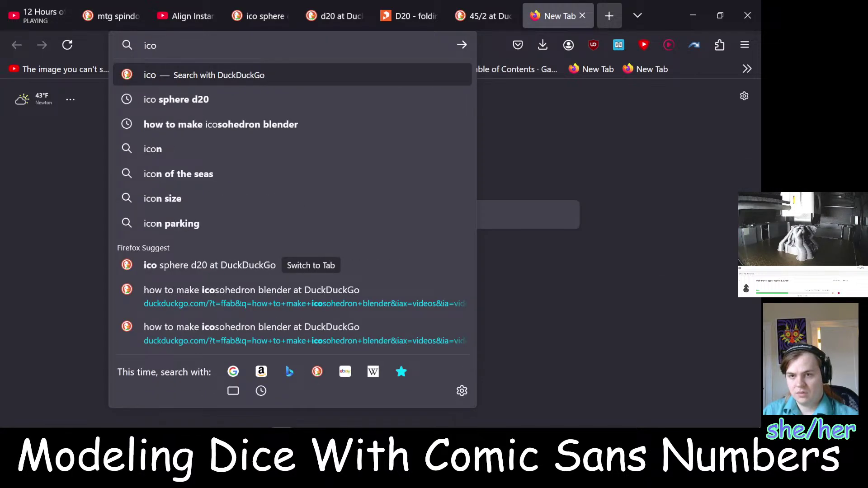
text(sohedro)
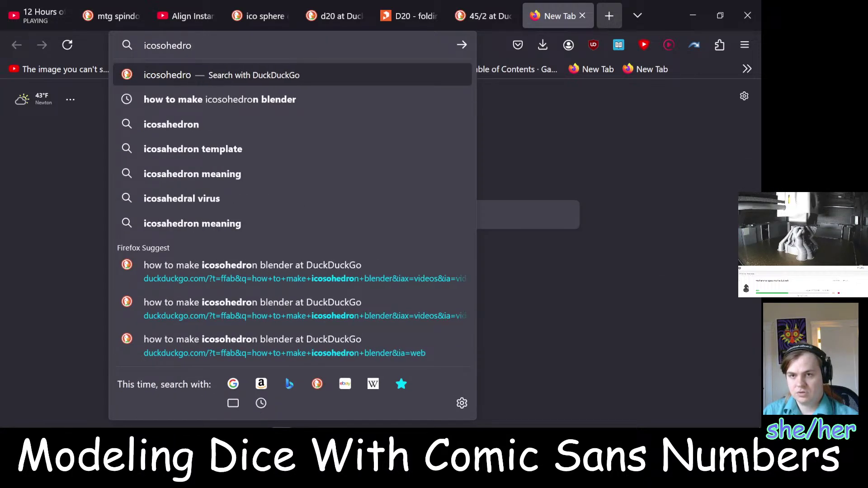
text(n)
key(Return)
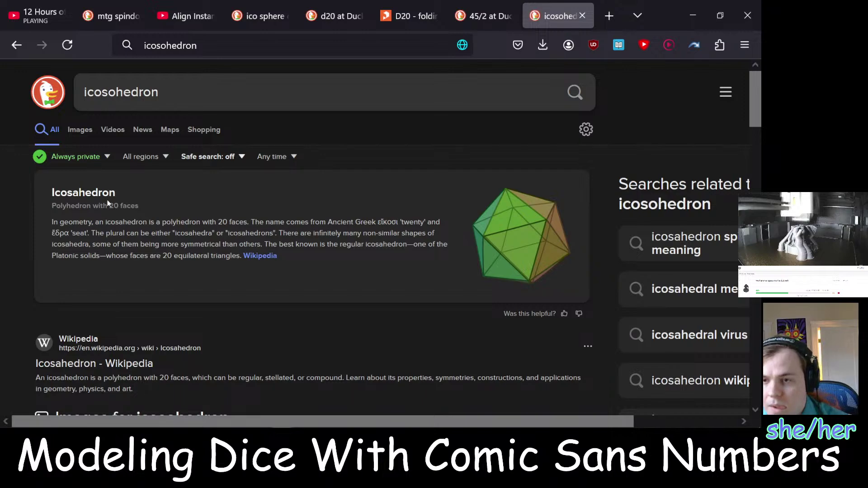
click(100, 363)
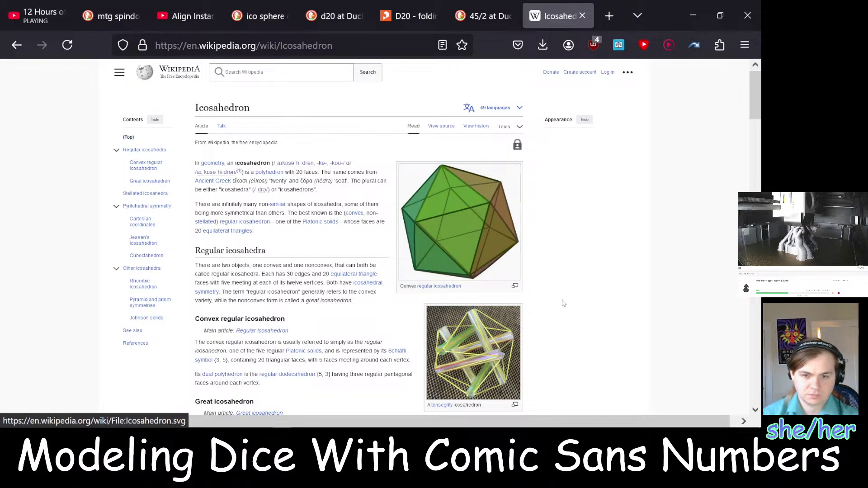
scroll(564, 303, down, 5)
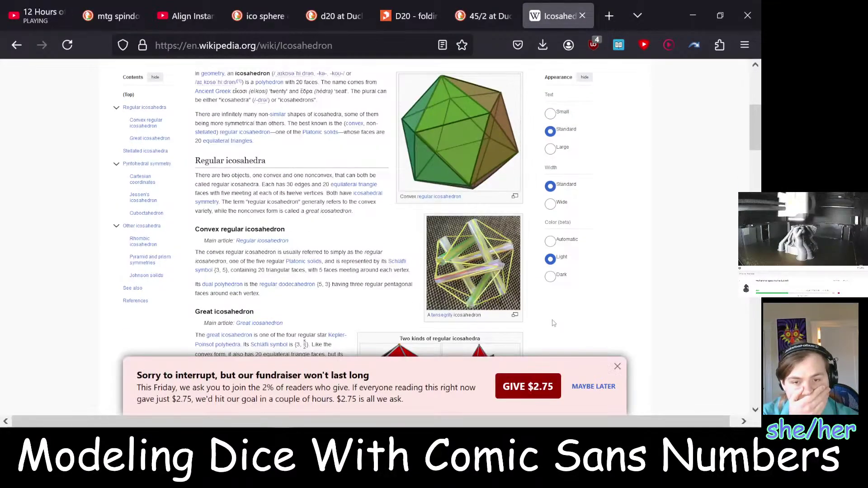
Open Wikipedia's Regular icosahedron article and examine its net, construction and mensuration sections, plus the preview of the equilateral triangles link
scroll(592, 314, up, 2)
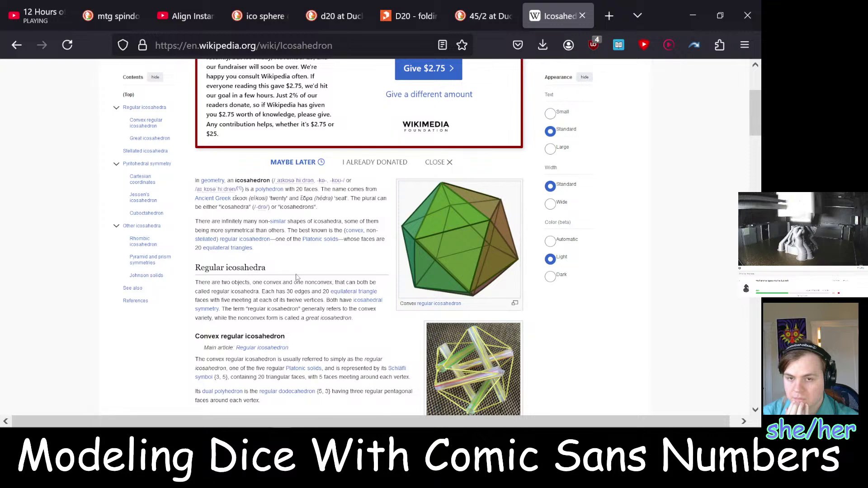
click(257, 242)
scroll(580, 315, down, 3)
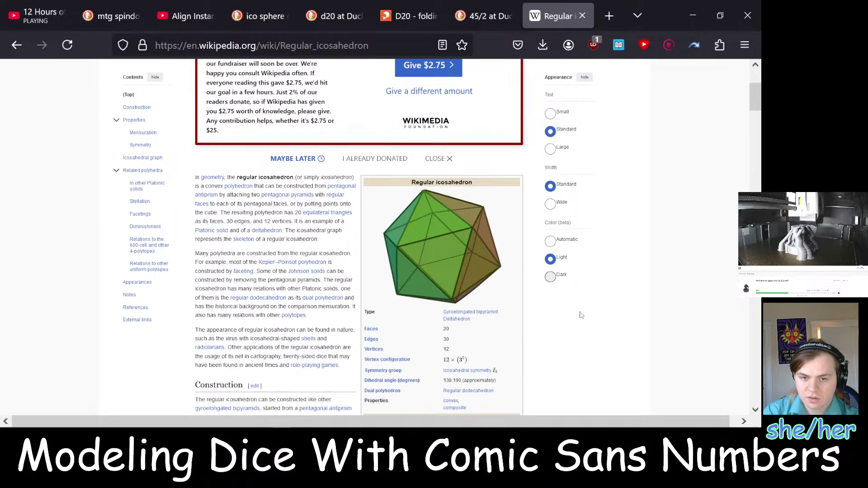
scroll(582, 310, down, 4)
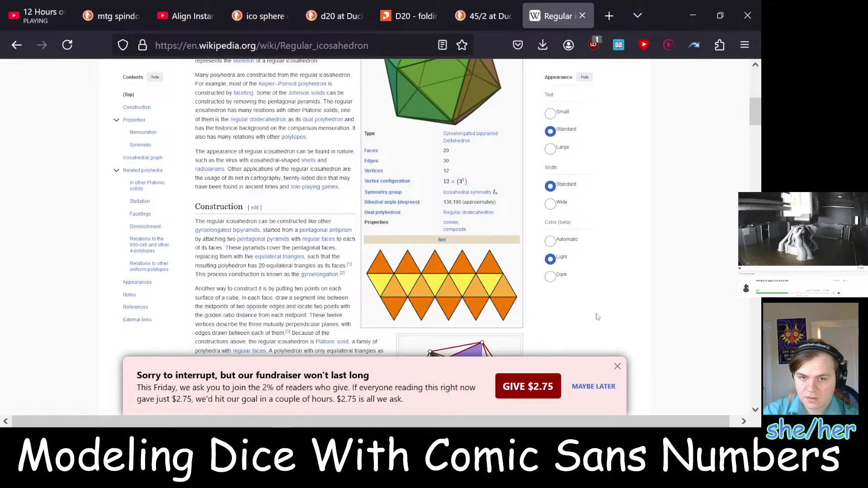
click(618, 366)
scroll(571, 343, down, 2)
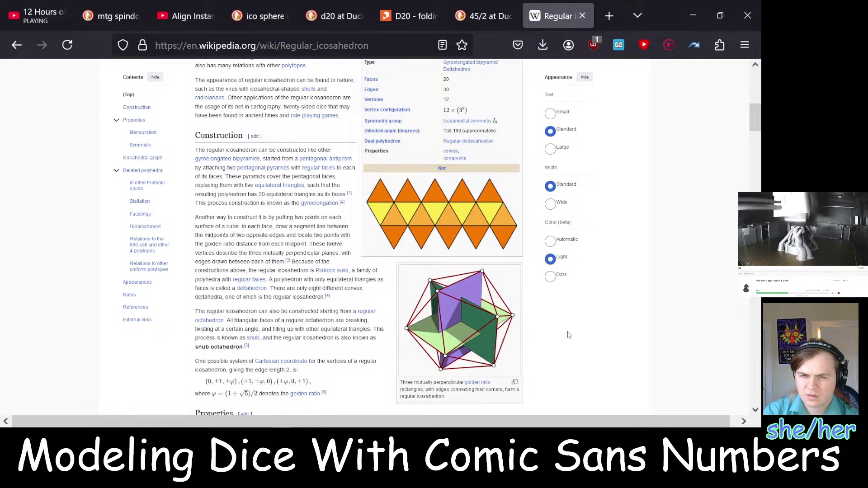
scroll(553, 332, down, 5)
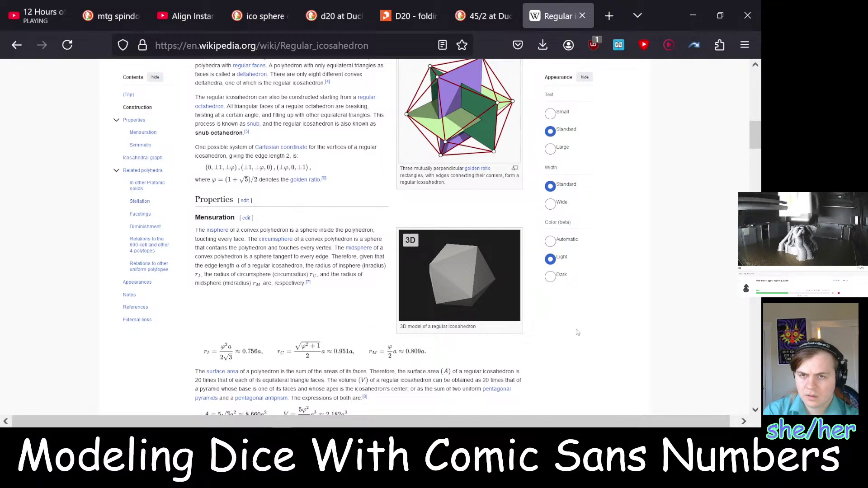
scroll(565, 338, up, 6)
scroll(564, 338, up, 3)
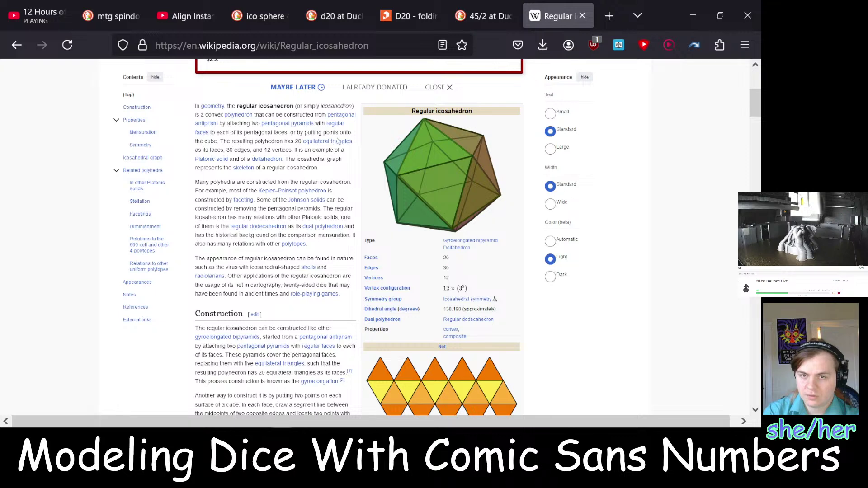
mouse_move(343, 146)
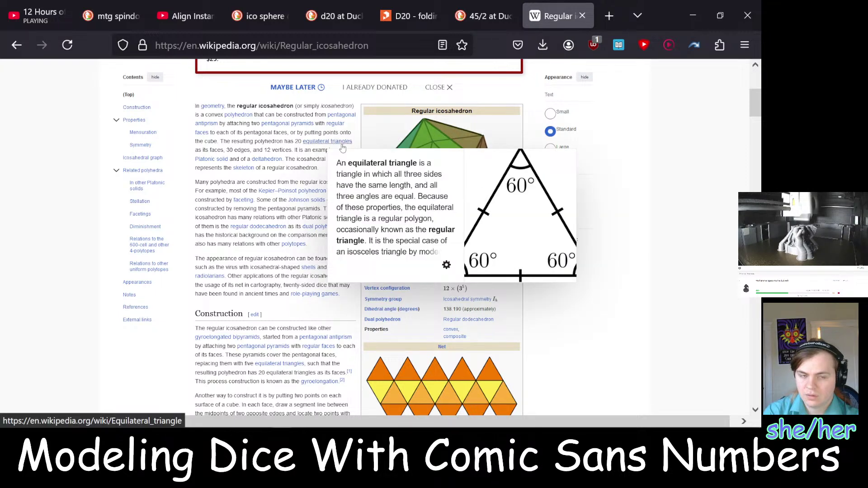
Switch back to Blender, try a Z rotation of 30° on the source number 1 object and undo it
key(alt+Tab)
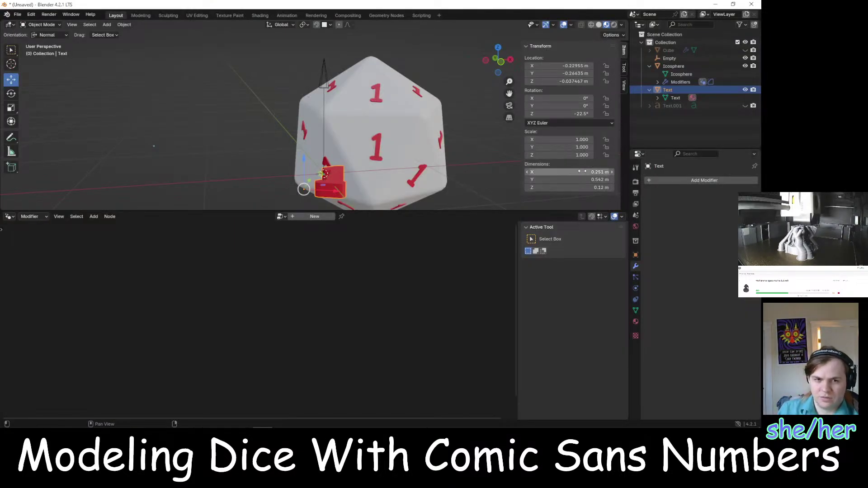
click(576, 114)
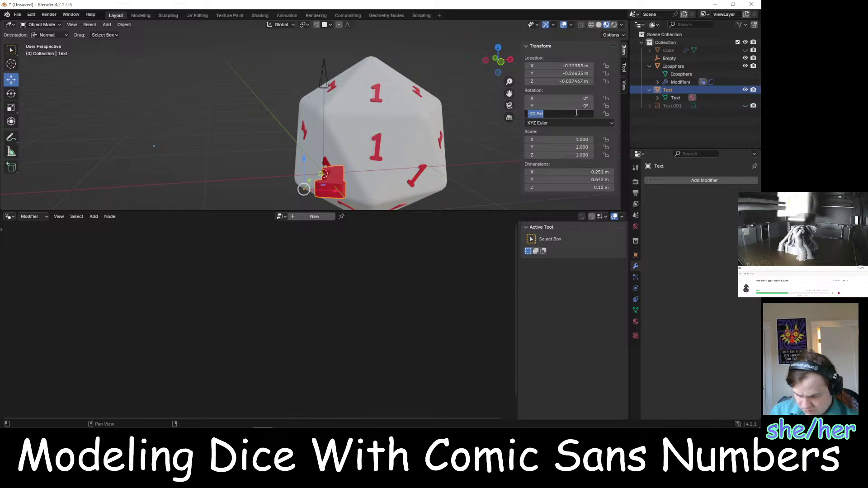
text(30)
key(Return)
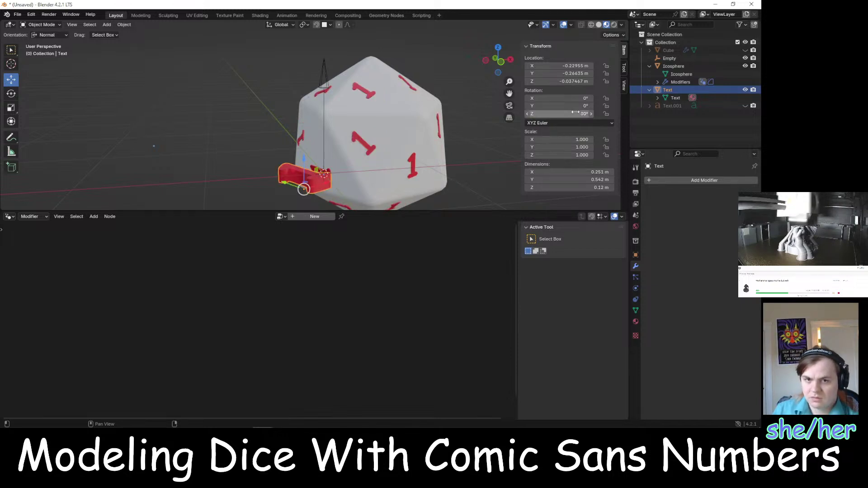
key(ctrl+z)
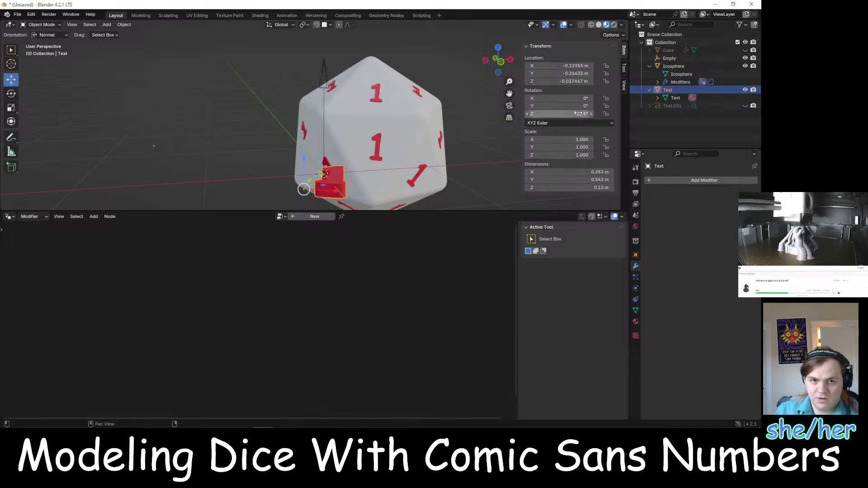
Try a Z rotation of 15° on the source number 1 object and undo it
click(578, 114)
text(12.)
text(5)
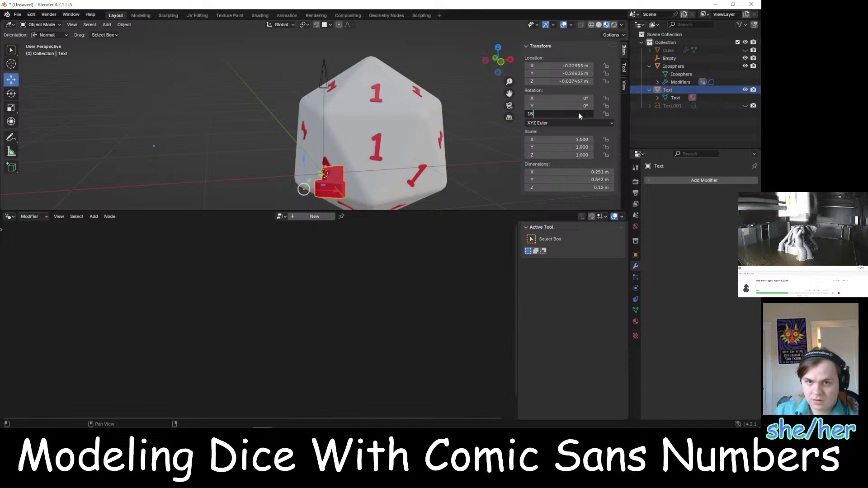
key(Return)
key(ctrl+z)
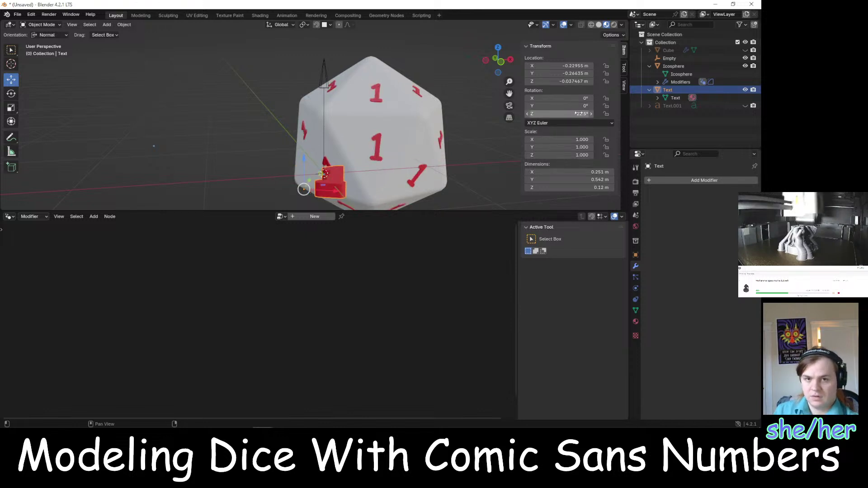
Try a Z rotation of 60° on the source number 1 object and undo it
click(578, 113)
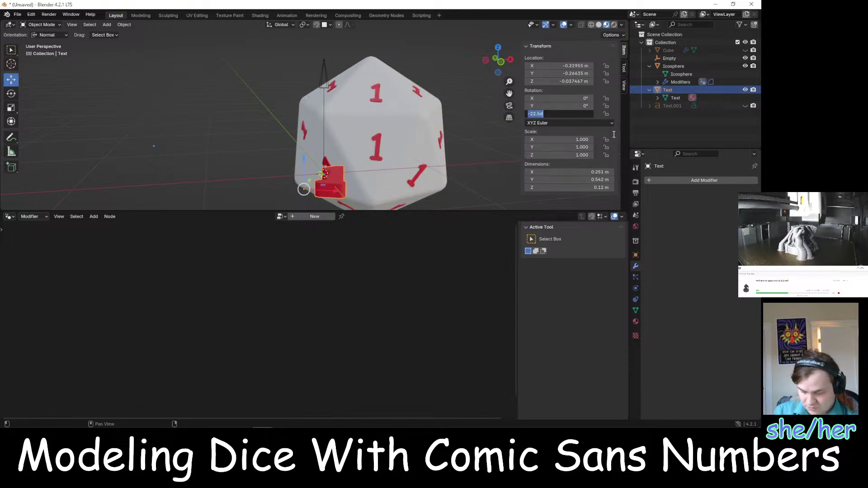
text(60)
key(Return)
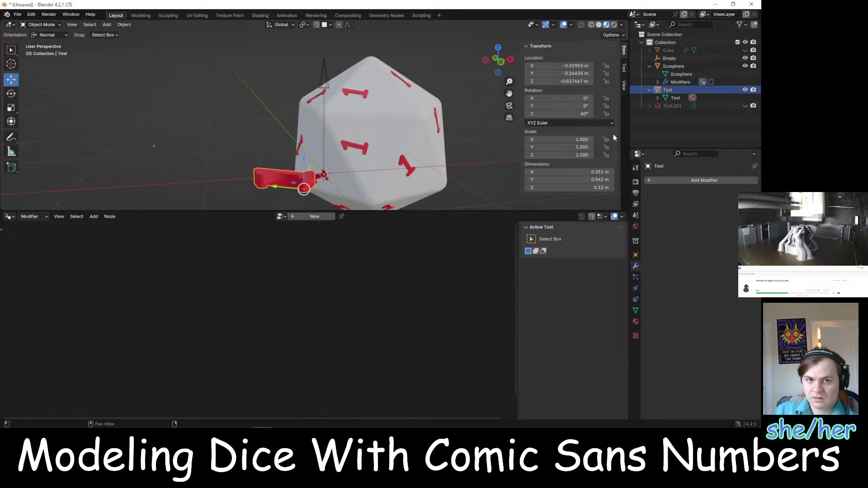
key(ctrl+z)
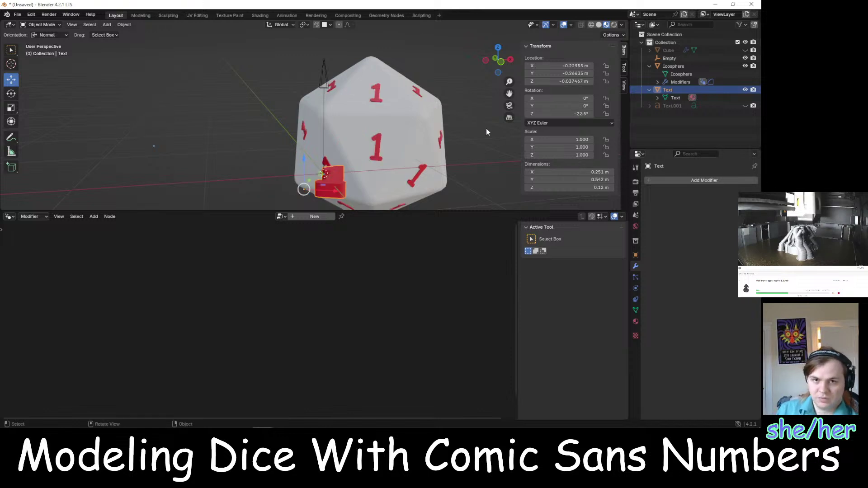
Select the icosphere's modifiers to bring up its node tree and focus on the Align Rotation to Vector node
mouse_move(451, 82)
middle_down()
mouse_move(448, 72)
mouse_move(461, 71)
mouse_move(454, 80)
middle_up()
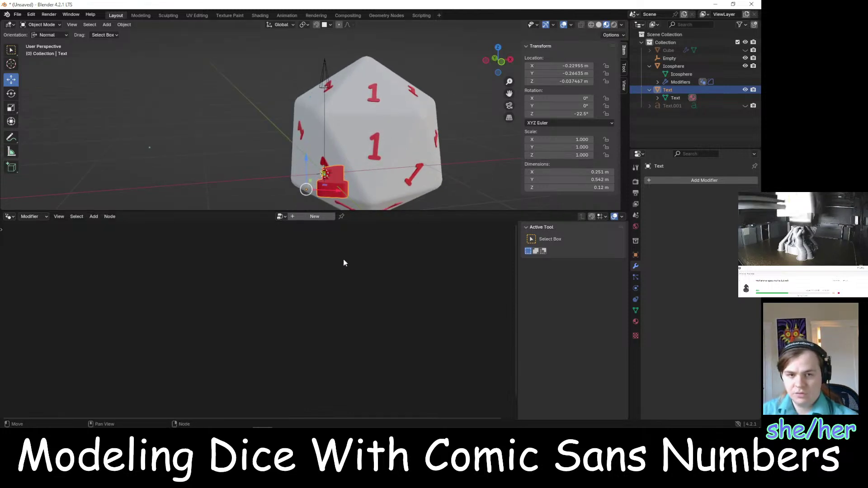
click(680, 82)
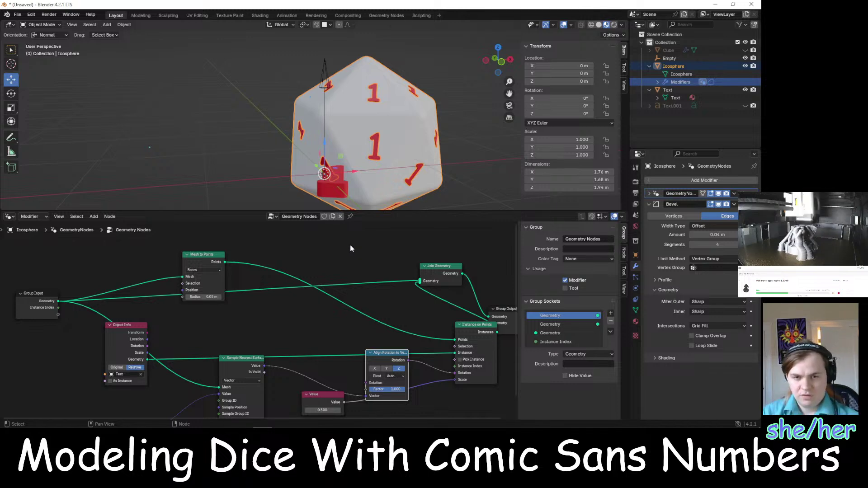
scroll(364, 325, down, 2)
middle_drag(380, 292, 342, 242)
scroll(356, 272, up, 4)
scroll(344, 277, up, 1)
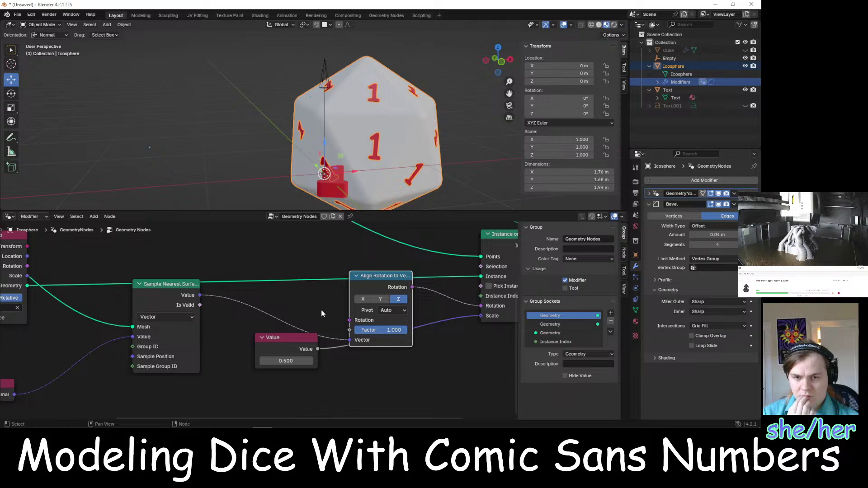
scroll(338, 375, down, 1)
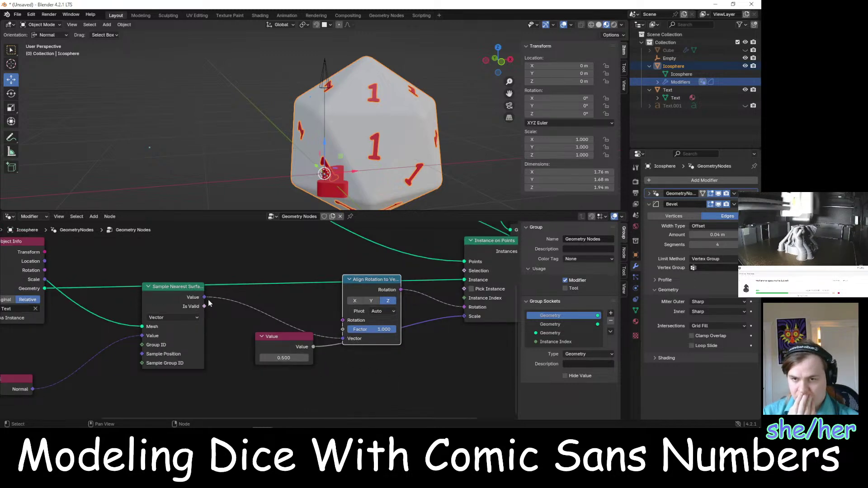
Try linking the Sample Nearest Surface node's Value output to the Rotation input of Align Rotation to Vector
drag(205, 297, 342, 320)
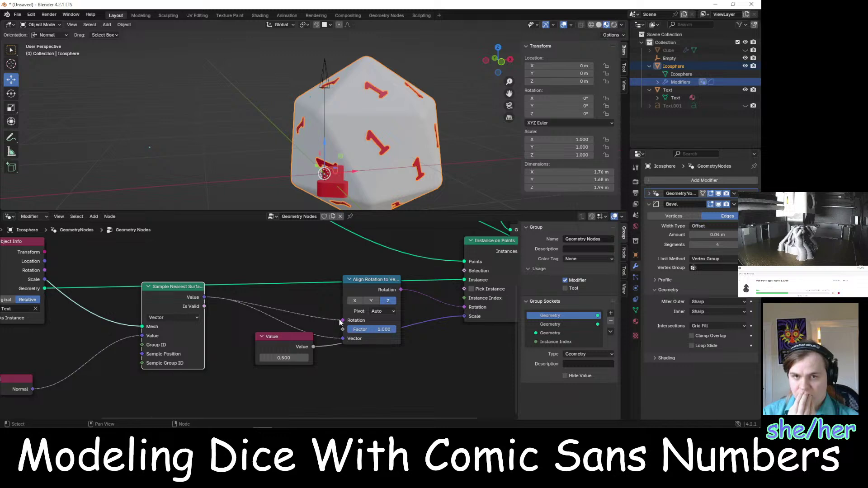
middle_drag(334, 259, 309, 264)
middle_drag(474, 153, 448, 135)
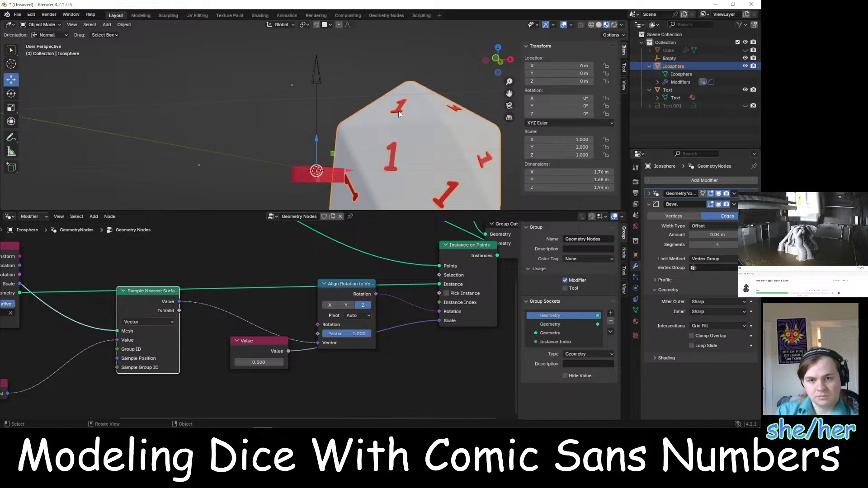
Move the Value node down and the Align Rotation to Vector node beside Sample Nearest Surface, clearing space before Instance on Points
scroll(278, 267, down, 2)
middle_drag(278, 266, 338, 251)
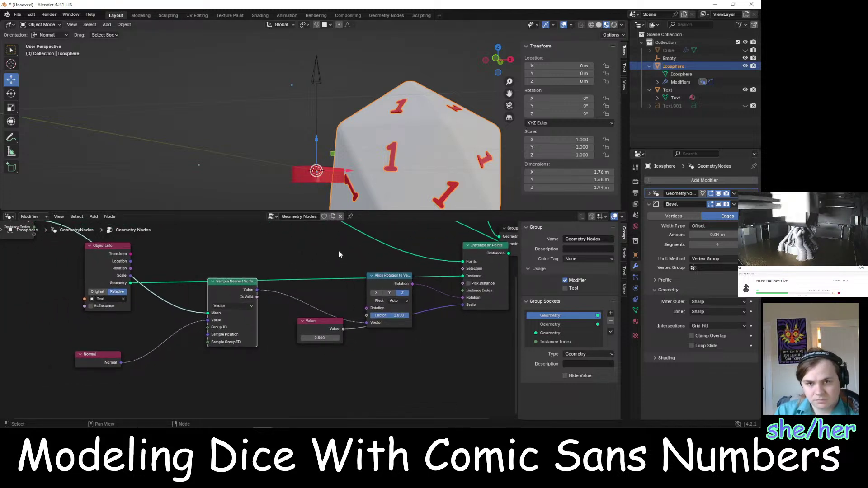
right_click(375, 371)
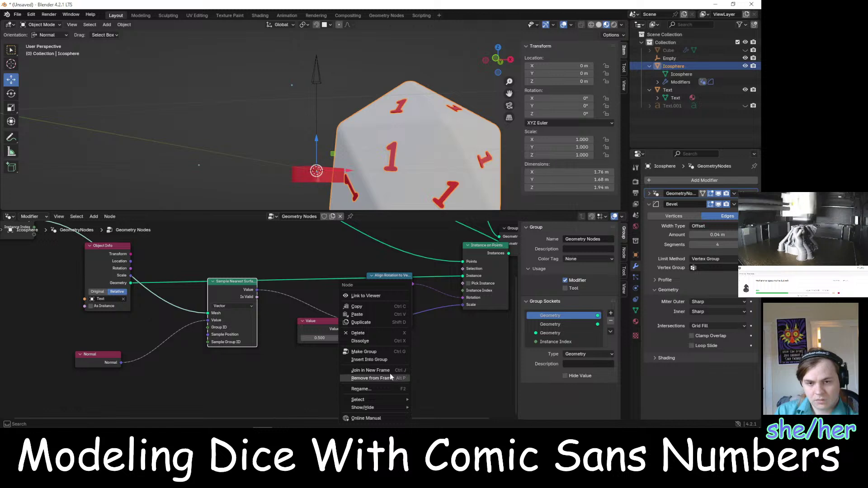
key(Escape)
drag(343, 328, 370, 353)
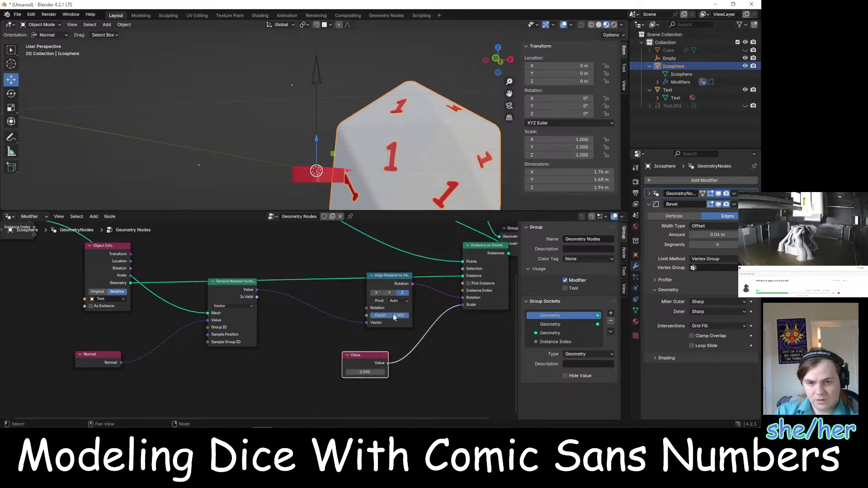
drag(394, 316, 317, 322)
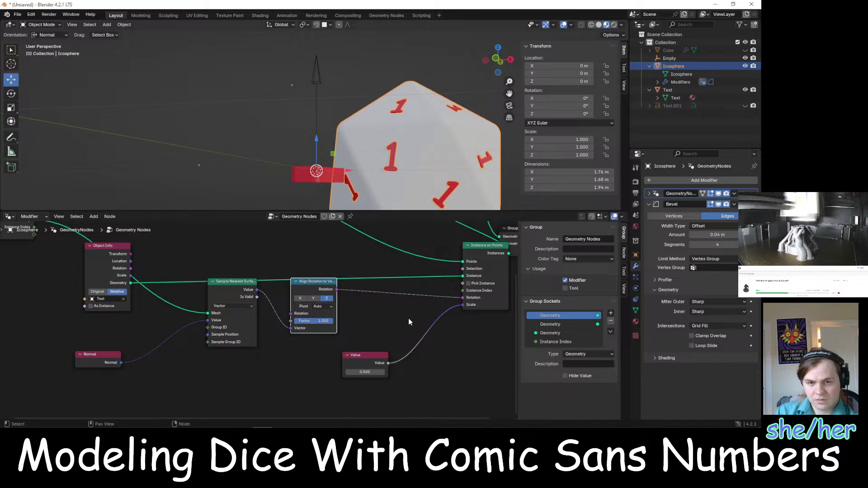
right_click(399, 309)
click(442, 294)
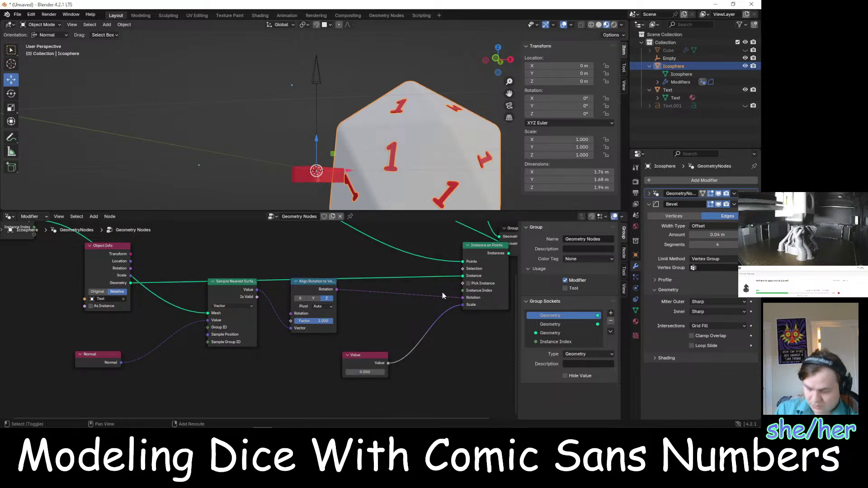
Add a Math node between the Align Rotation to Vector and Instance on Points nodes, without linking it
key(shift+a)
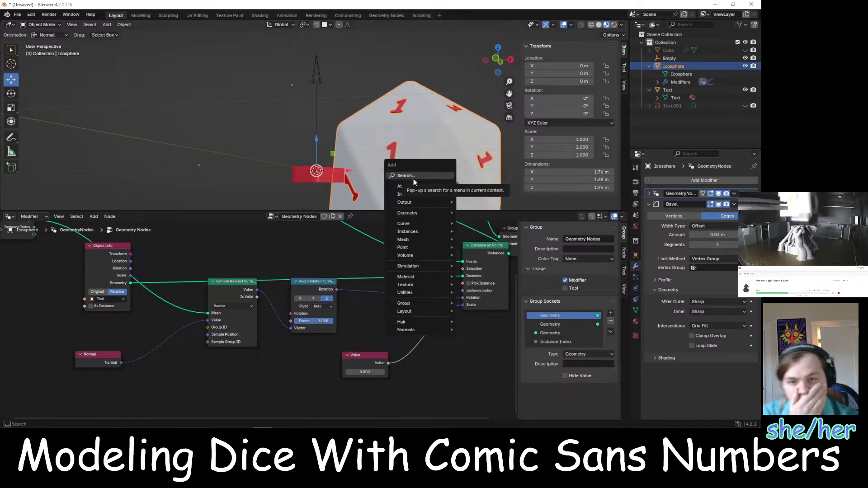
mouse_move(409, 232)
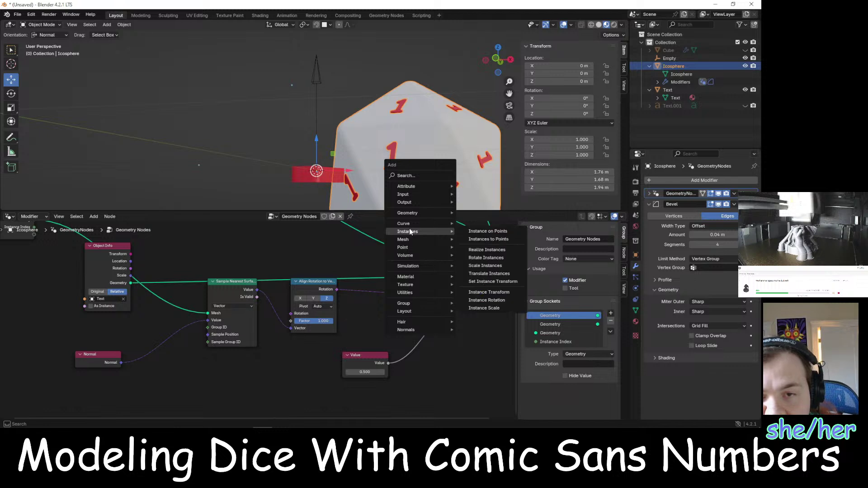
click(488, 231)
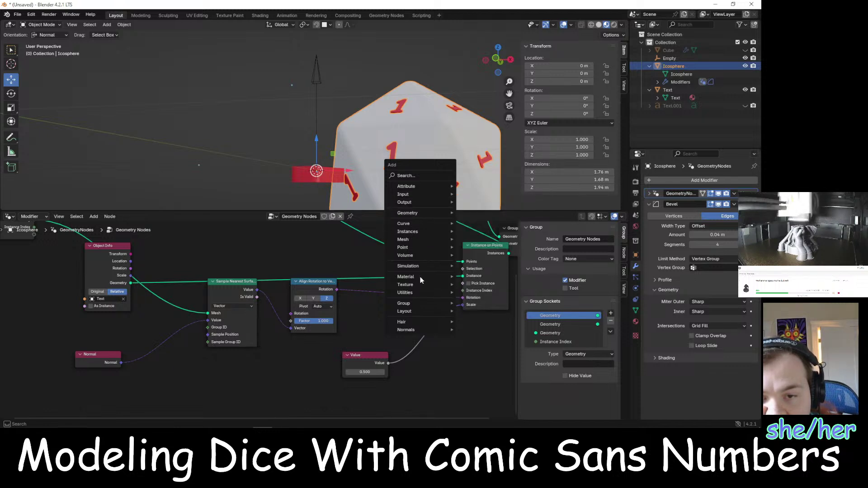
mouse_move(422, 285)
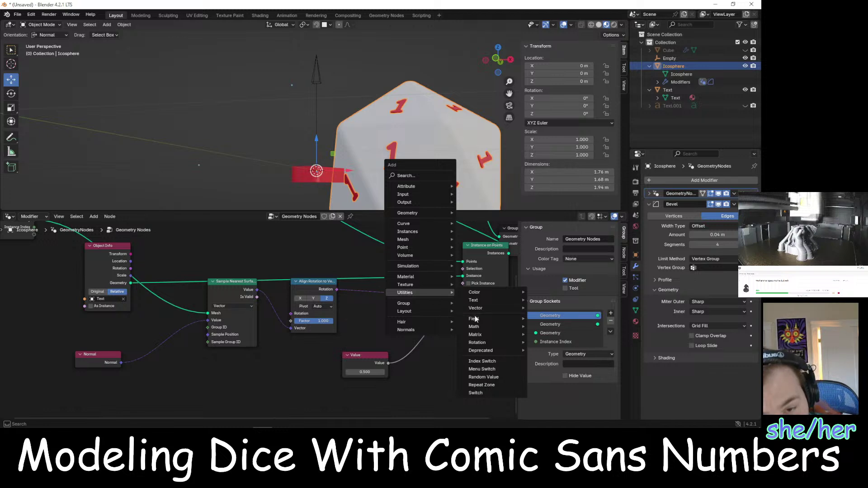
mouse_move(482, 327)
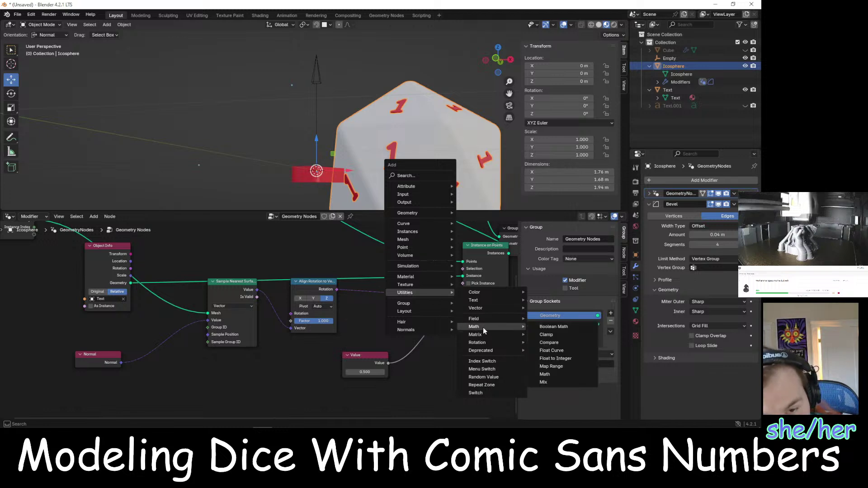
click(553, 373)
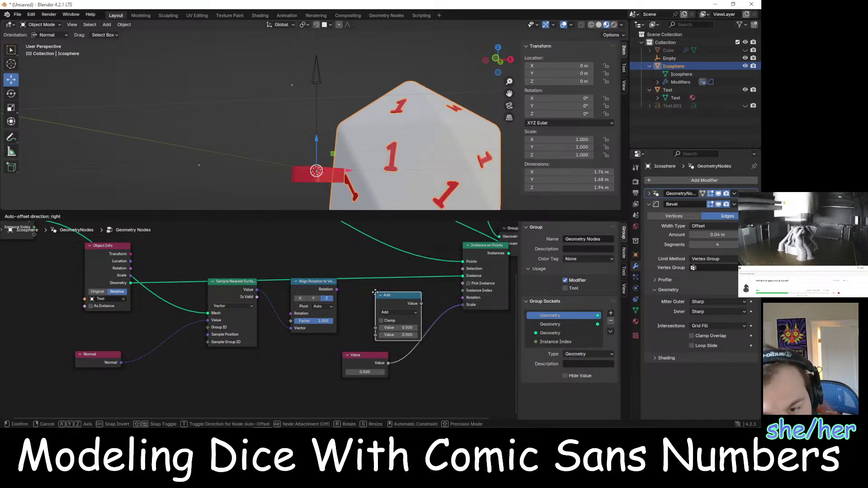
click(375, 293)
Change the Math node's operation to Multiply and set its first value to -1
click(396, 312)
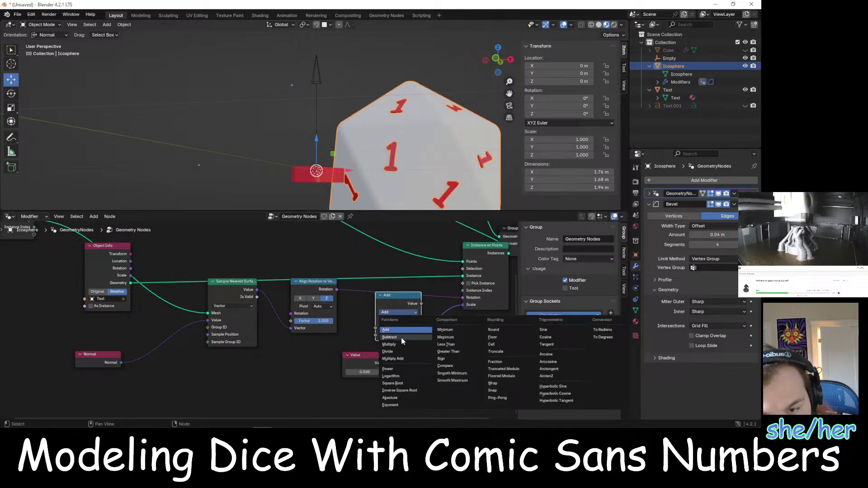
click(401, 343)
click(397, 327)
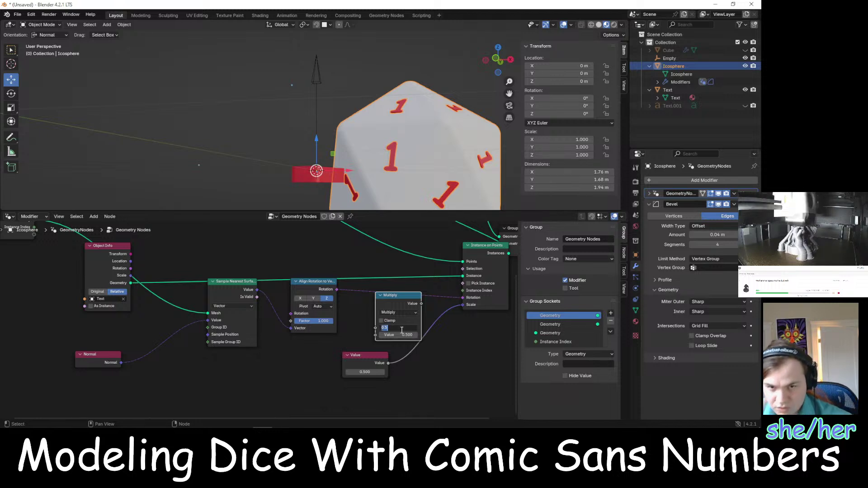
key(BackSpace)
text(-1)
key(Return)
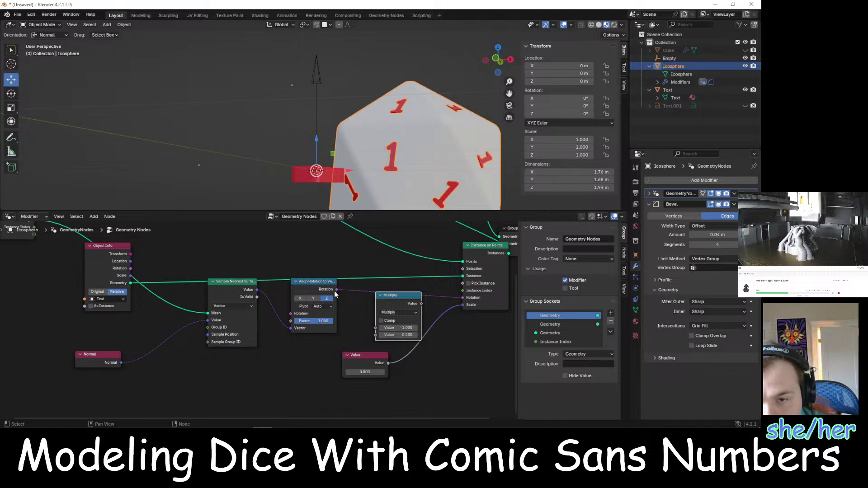
Try linking the Align Rotation to Vector node's Rotation output to the Multiply node's first Value input, then remove that link
drag(336, 289, 375, 328)
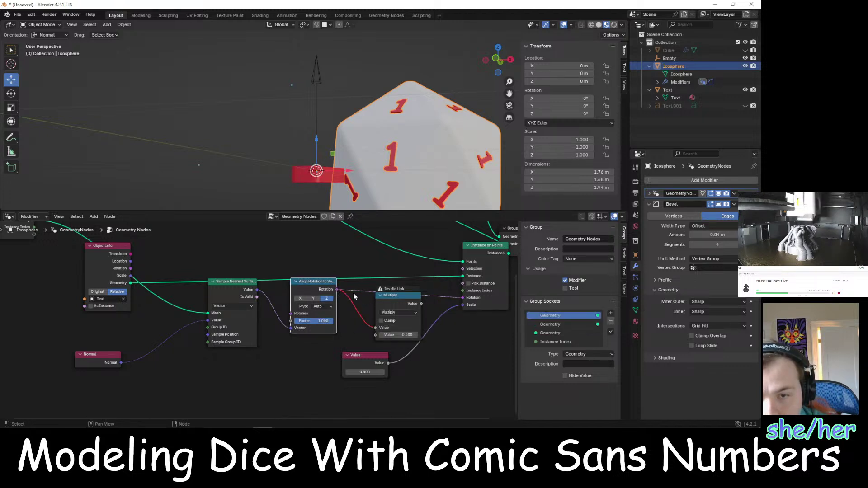
drag(337, 290, 341, 302)
click(363, 278)
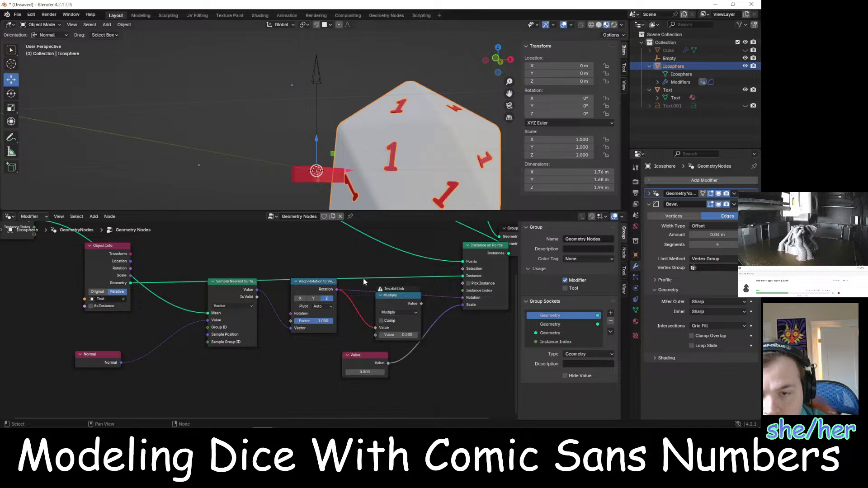
click(375, 327)
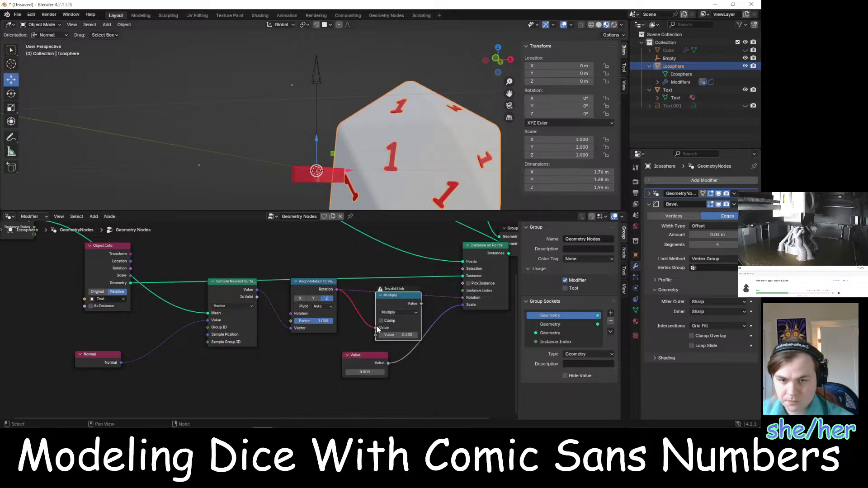
drag(375, 327, 403, 299)
click(422, 282)
drag(374, 333, 359, 336)
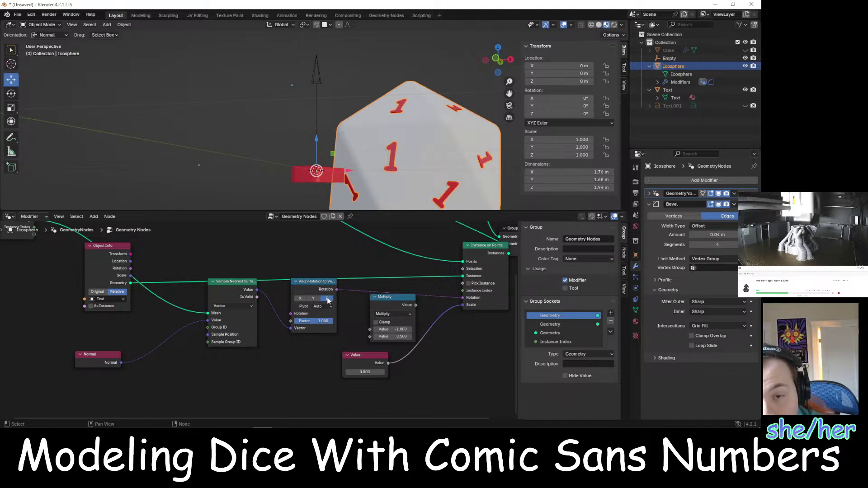
Try the Ping-Pong operation on the Math node, then delete the node
click(388, 314)
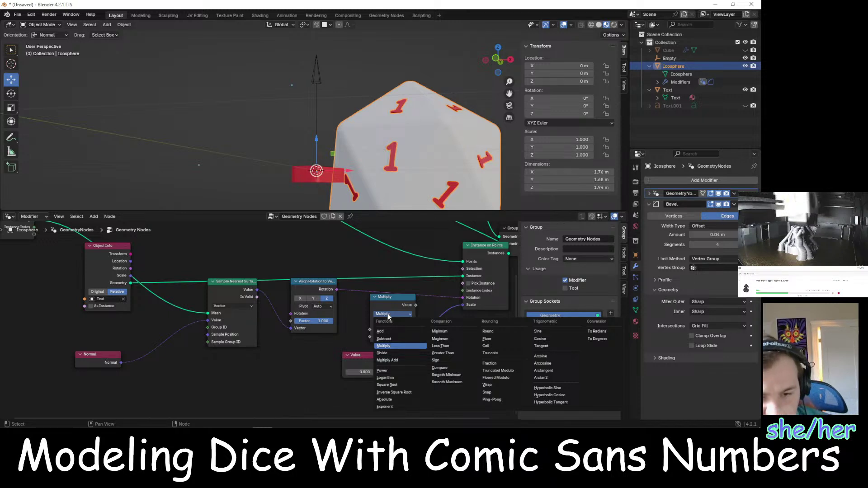
click(497, 400)
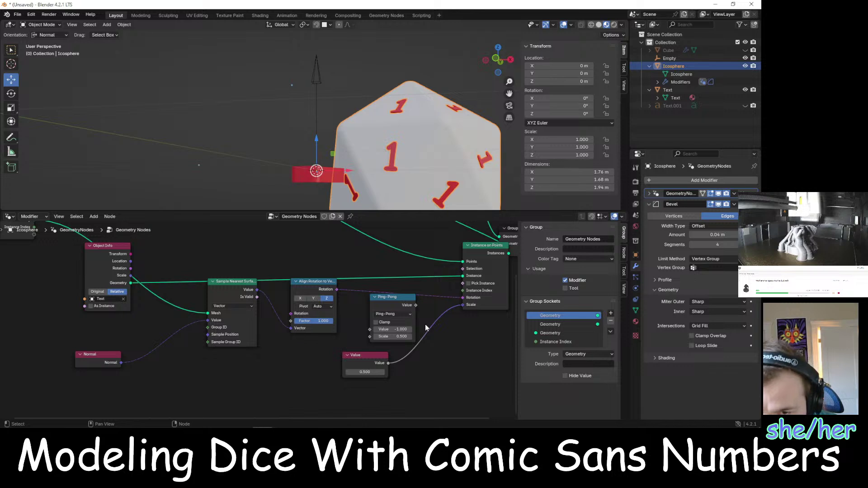
click(394, 305)
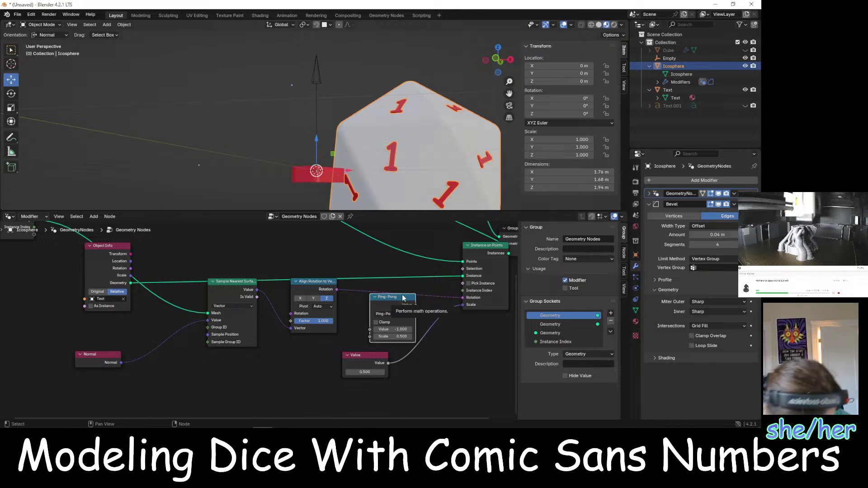
key(x)
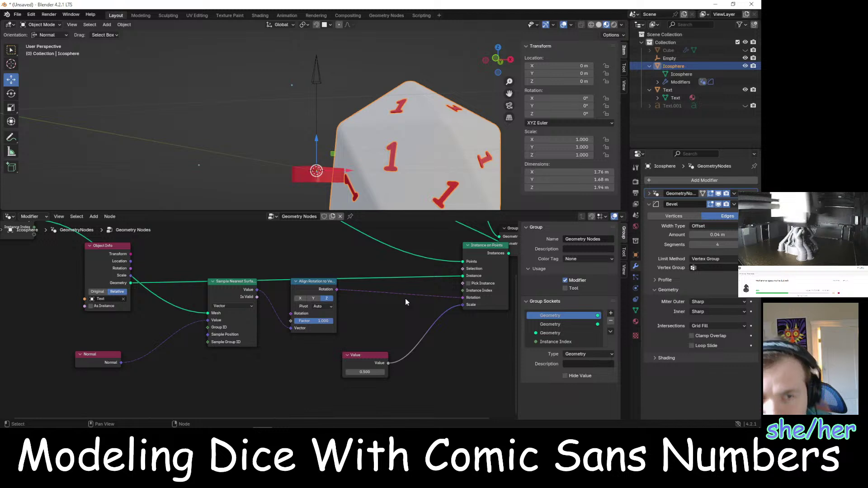
Reposition the Align Rotation to Vector node just beside Sample Nearest Surface and check the numbers on the die's faces
drag(305, 282, 322, 308)
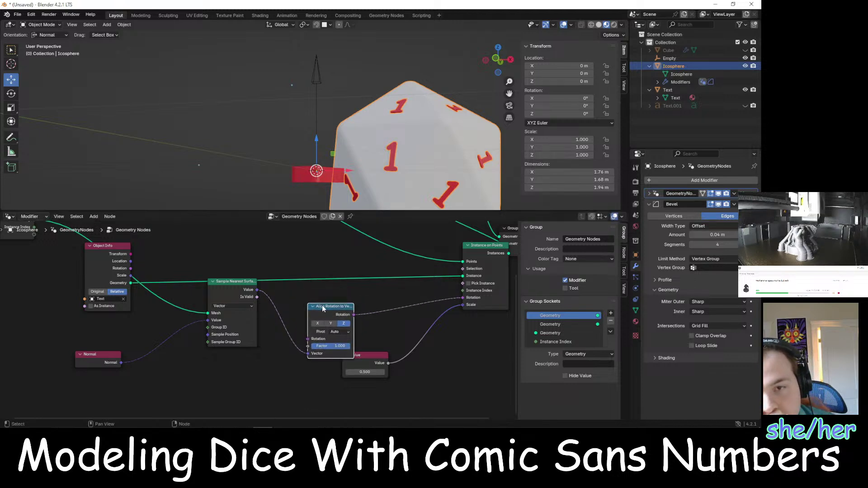
middle_drag(243, 111, 268, 148)
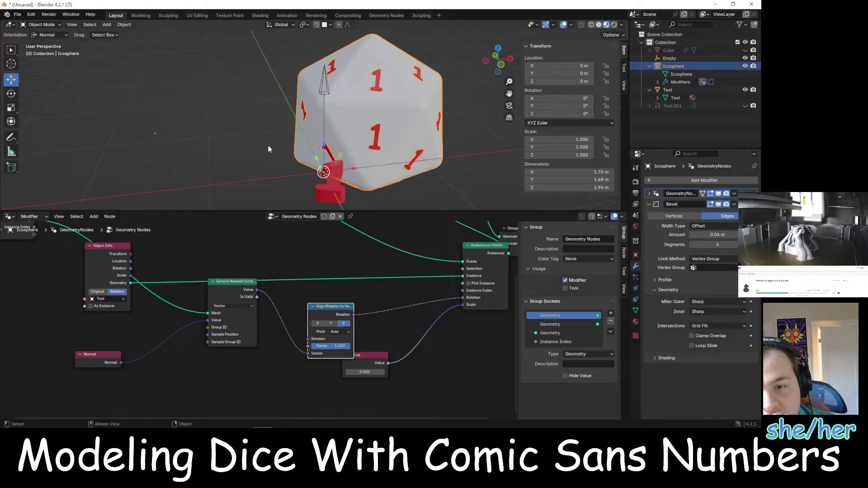
drag(335, 305, 323, 286)
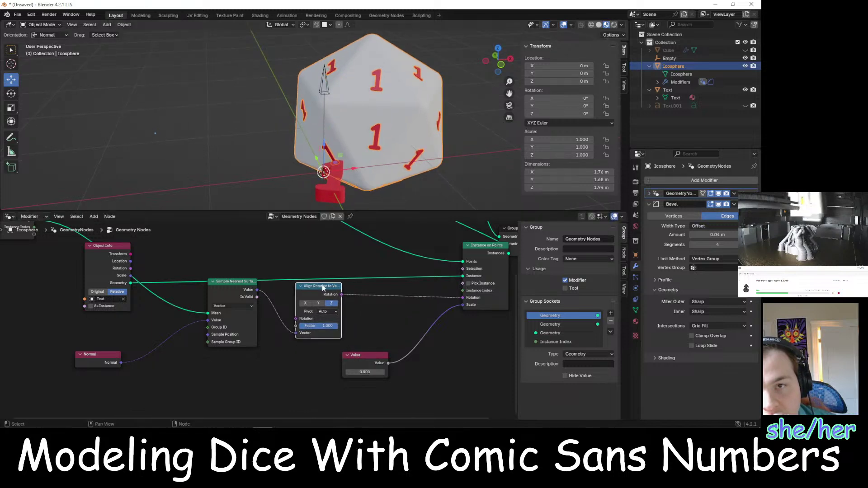
scroll(349, 254, down, 1)
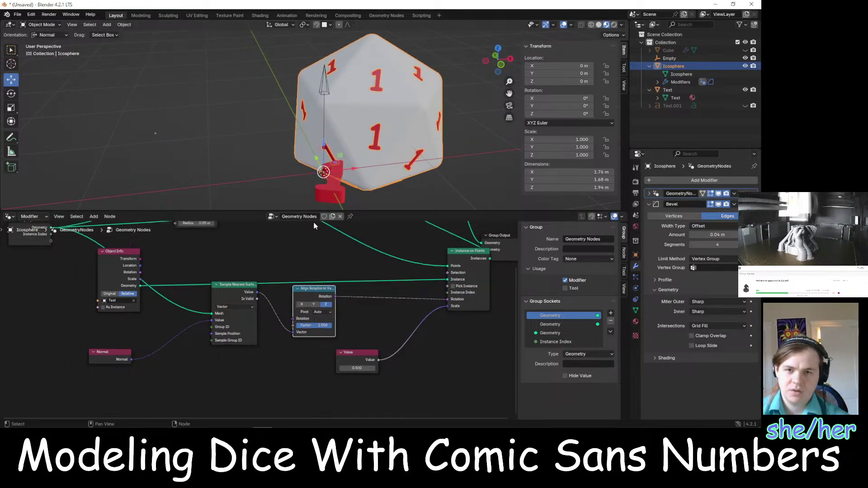
scroll(443, 85, down, 3)
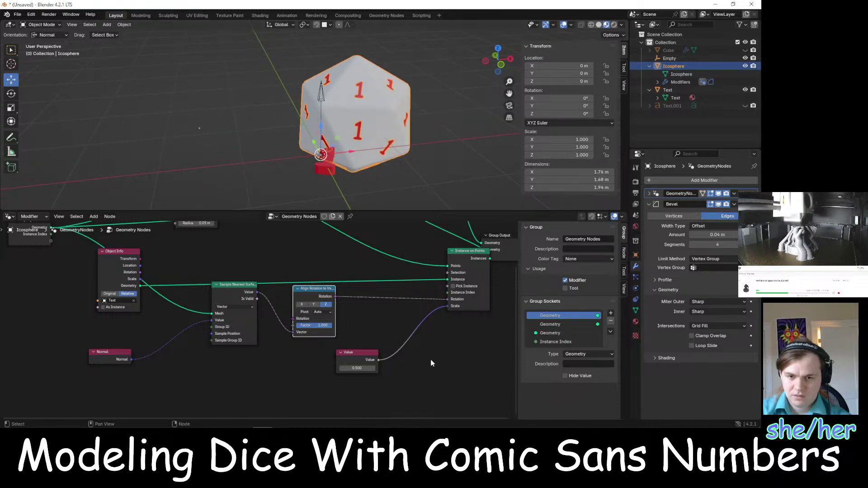
Switch to the browser and examine the unfolded net in the Wikipedia article on the regular icosahedron
key(alt+Tab)
click(408, 4)
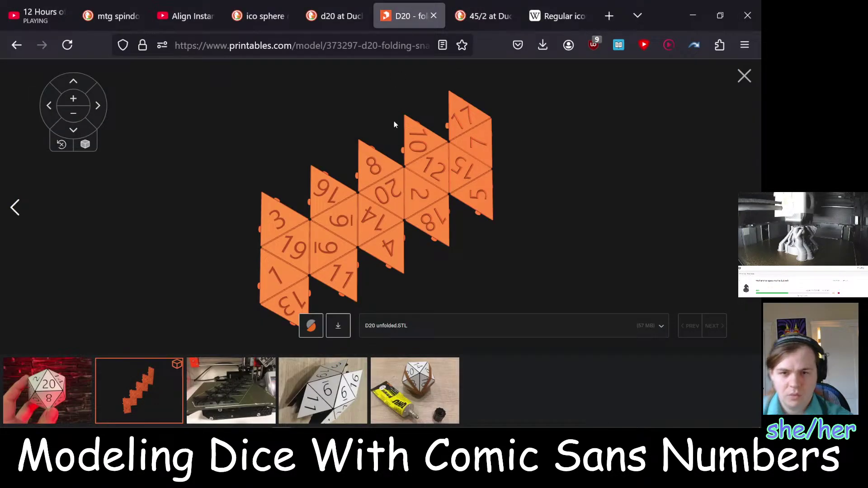
key(Escape)
click(556, 16)
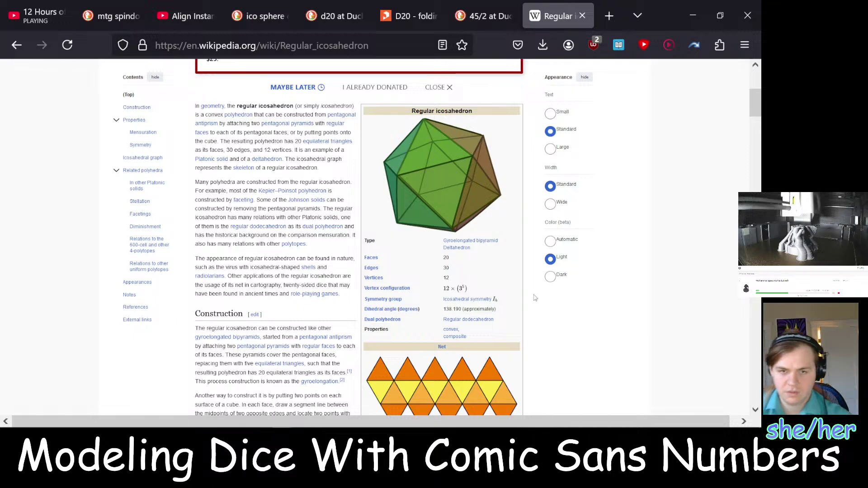
scroll(534, 297, down, 2)
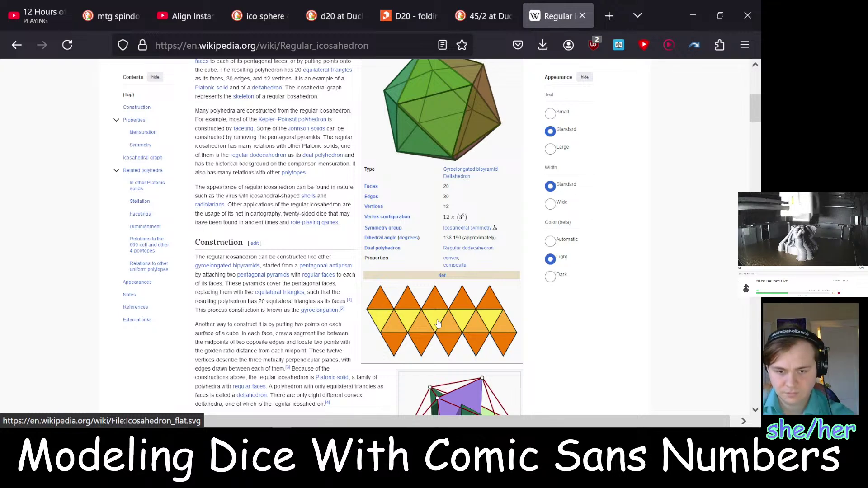
key(alt+Tab)
key(alt+Tab)
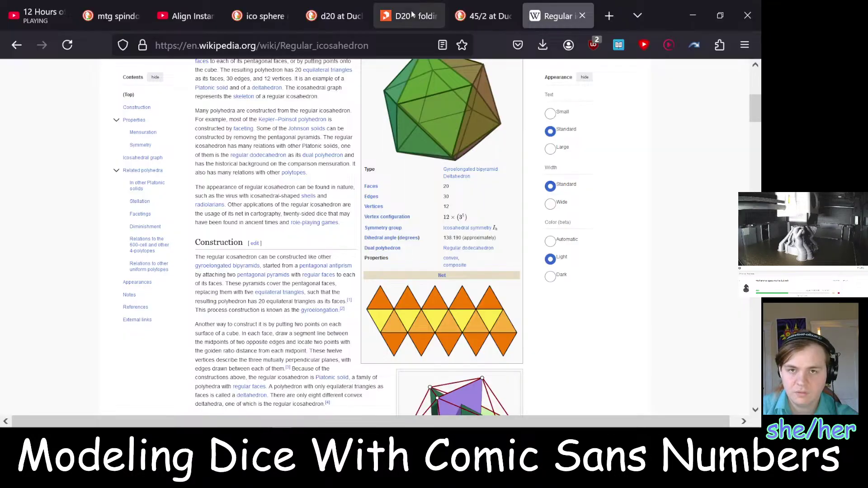
Place the Printables D20 page beside the Wikipedia page and view its unfolded die model in the 3D viewer
drag(412, 6, 506, 9)
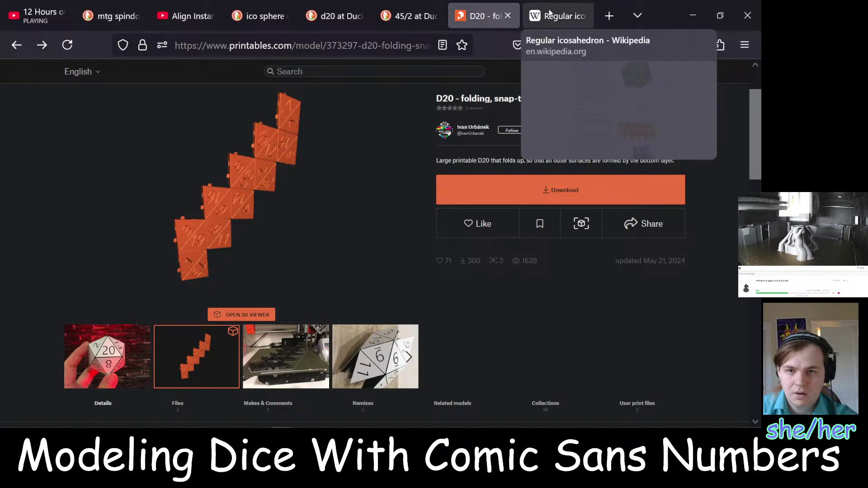
mouse_move(257, 166)
mouse_down()
mouse_move(230, 156)
mouse_move(261, 164)
mouse_up()
scroll(259, 204, up, 1)
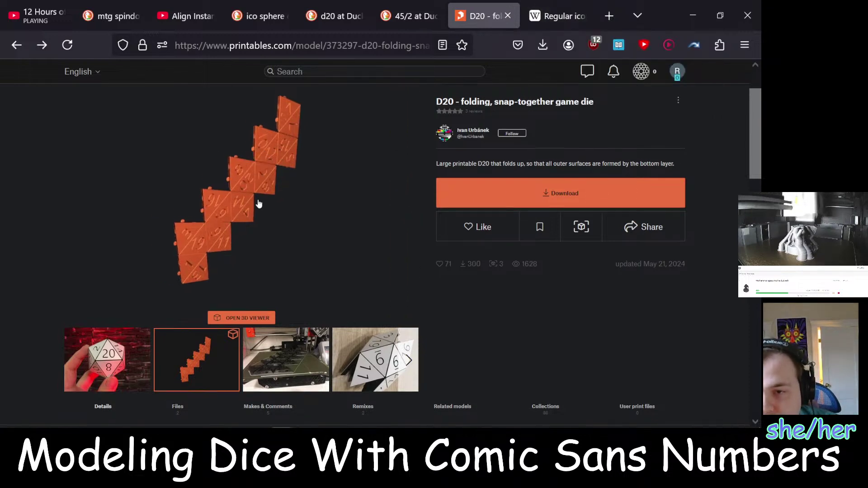
click(253, 318)
click(444, 279)
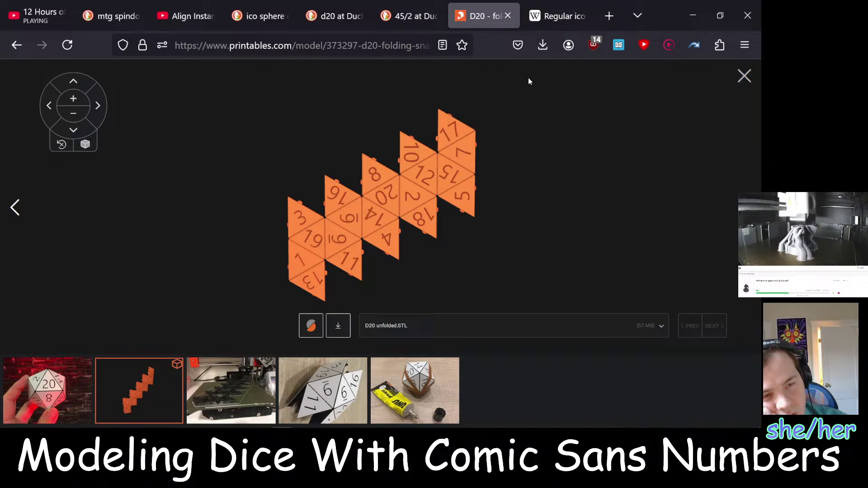
Calculate 360/5 with a web search in a new browser page, then return to the unfolded D20 model
click(609, 19)
text(3)
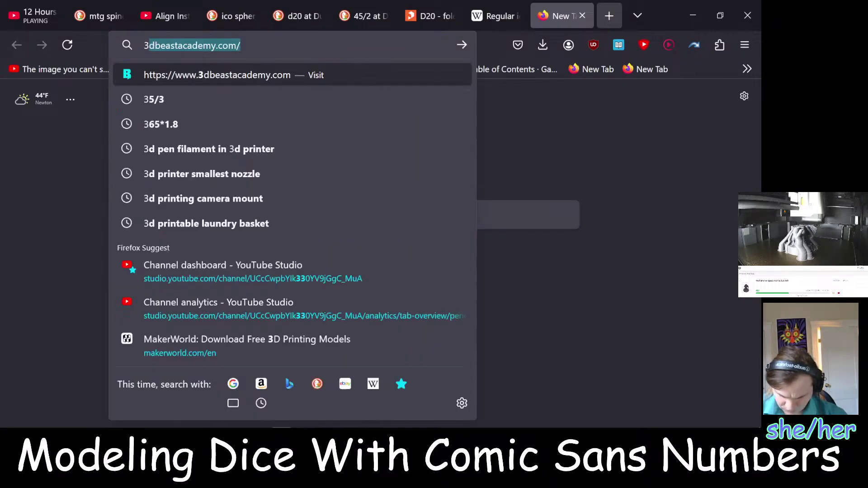
text(60/5)
key(Return)
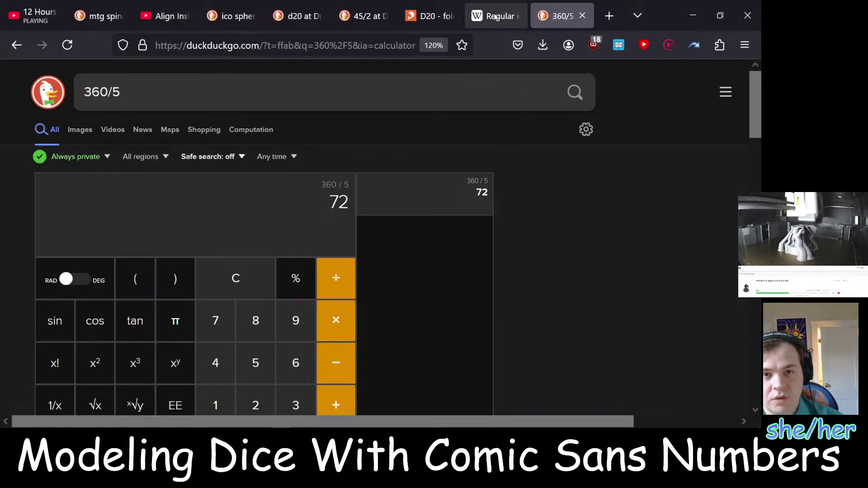
click(429, 16)
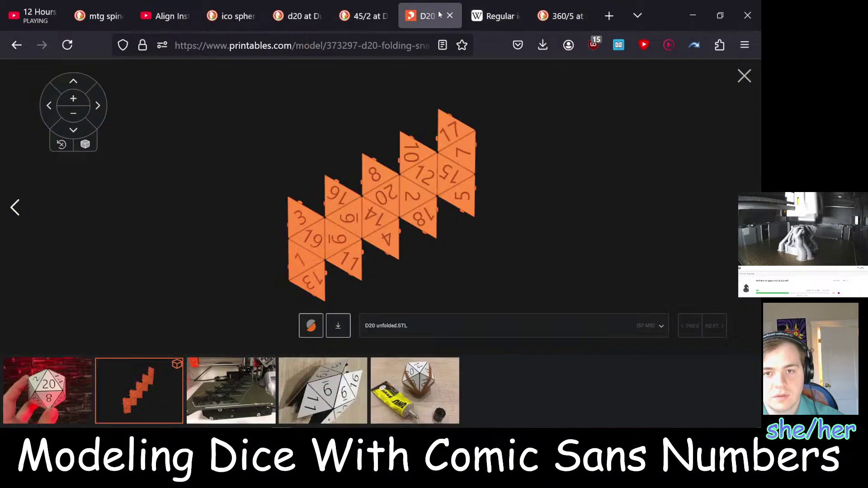
click(617, 16)
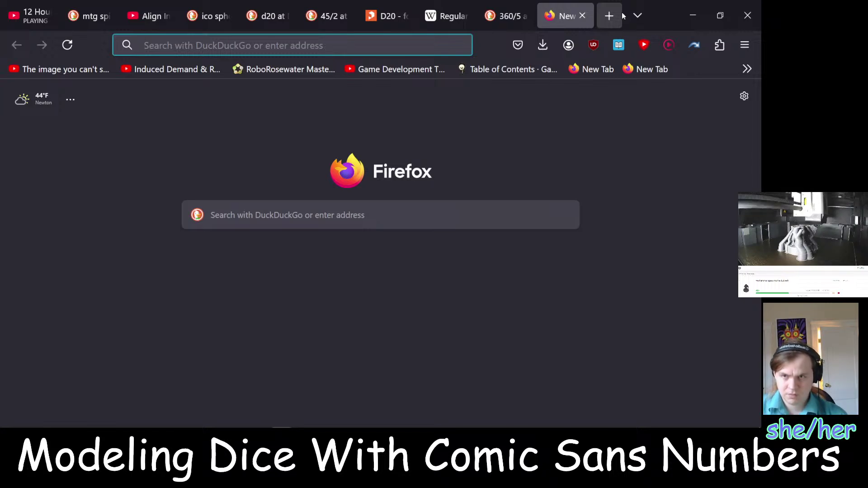
text(desmos)
key(Return)
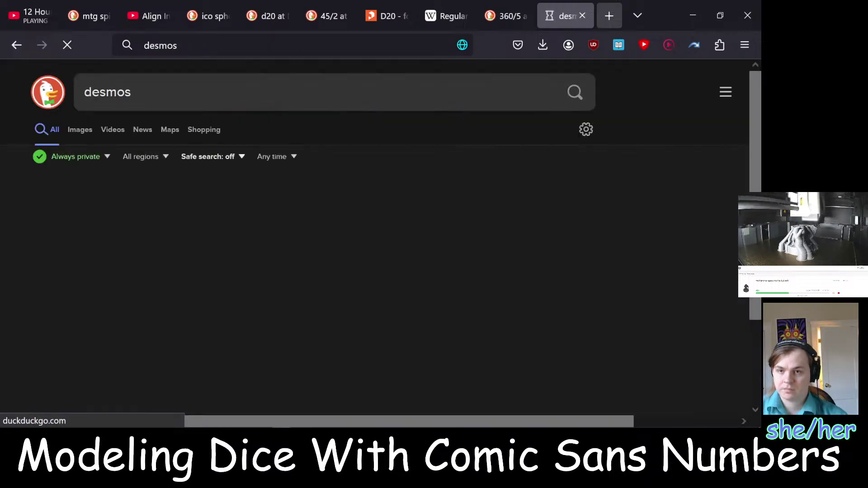
click(154, 212)
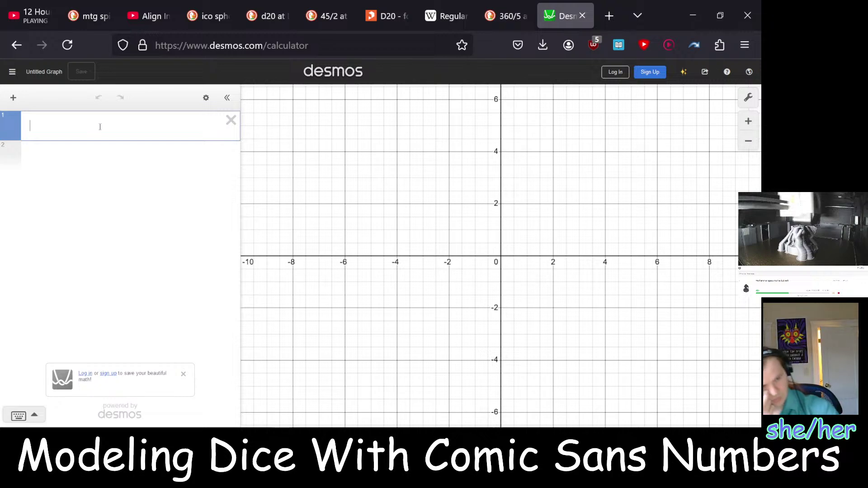
click(582, 15)
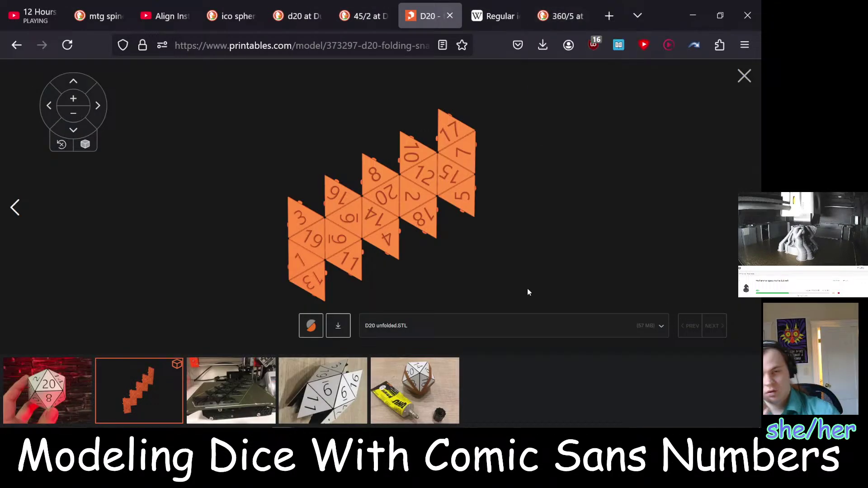
Review the whole geometry node tree in Blender, then return to the browser and examine the unfolded D20's number layout up close
key(alt+Tab)
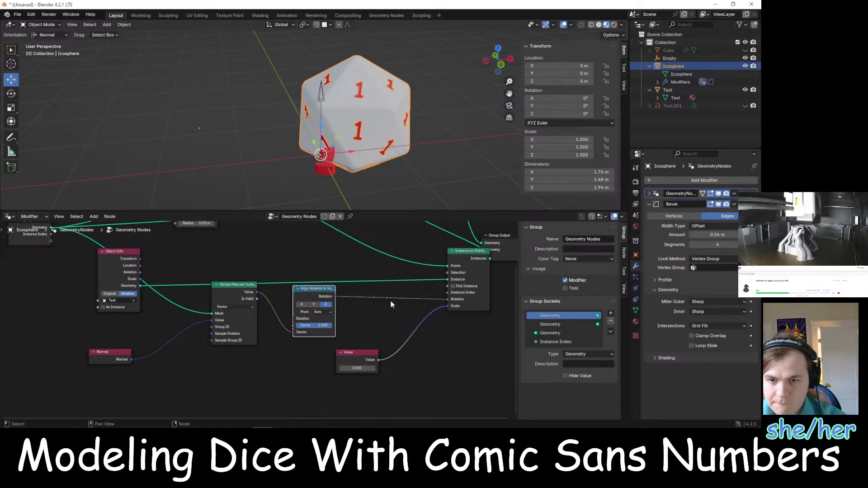
scroll(387, 322, down, 3)
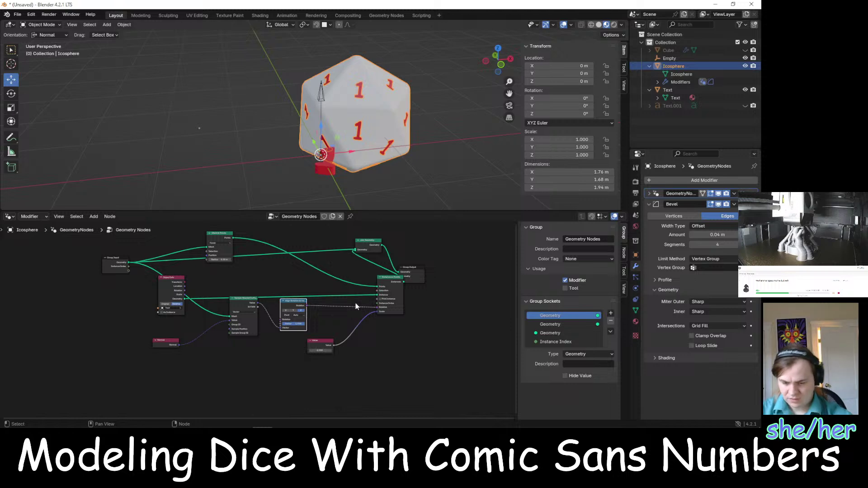
key(alt+Tab)
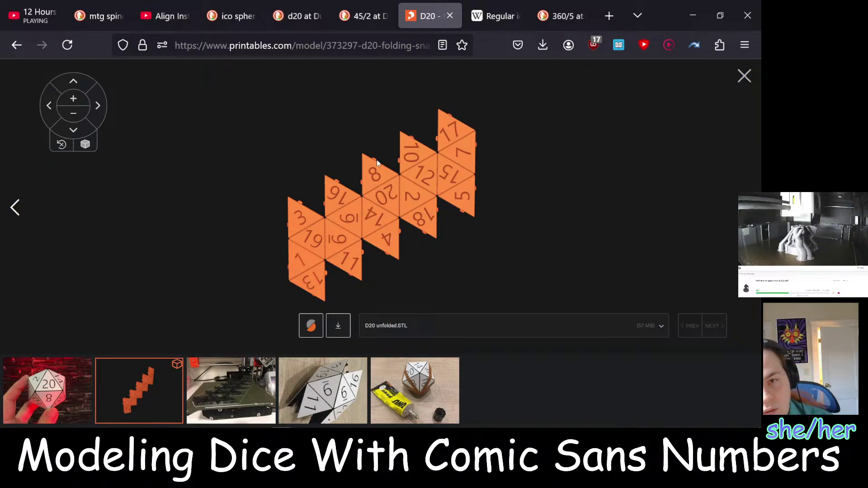
drag(468, 229, 457, 242)
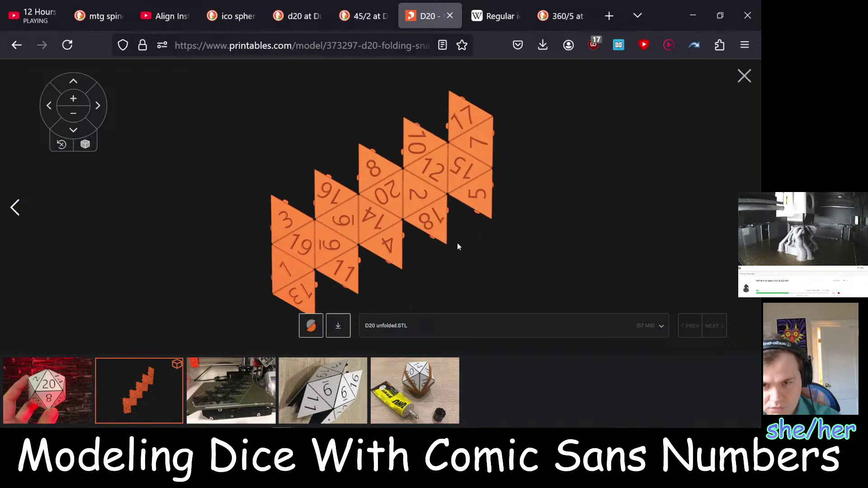
scroll(456, 243, up, 5)
scroll(351, 316, down, 3)
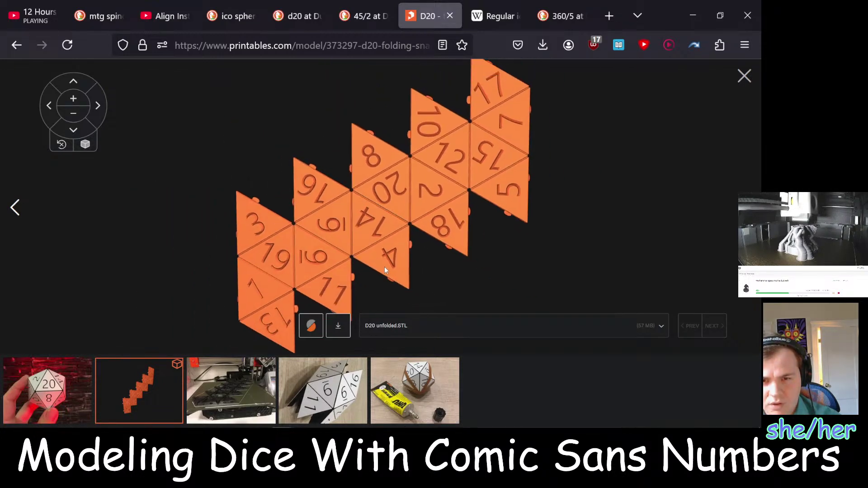
Examine the unfolded D20's number layout, then switch to Blender and compare it with the number instances on the icosphere from several angles
scroll(384, 271, up, 1)
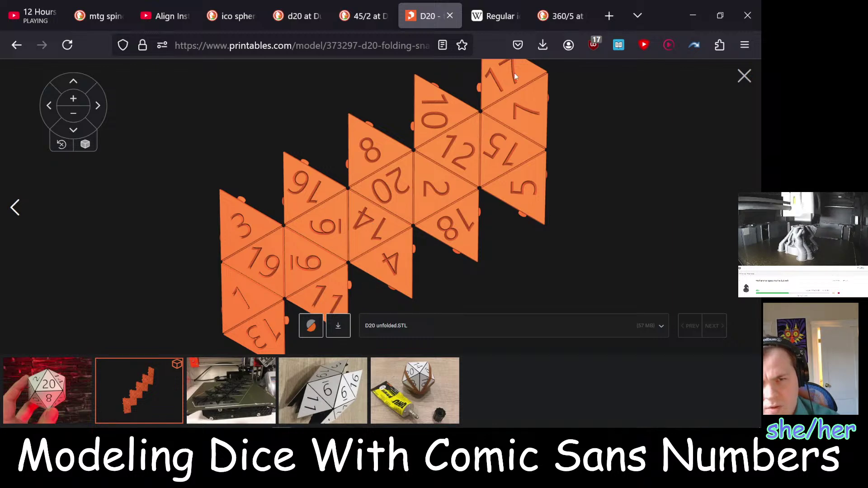
drag(514, 72, 504, 103)
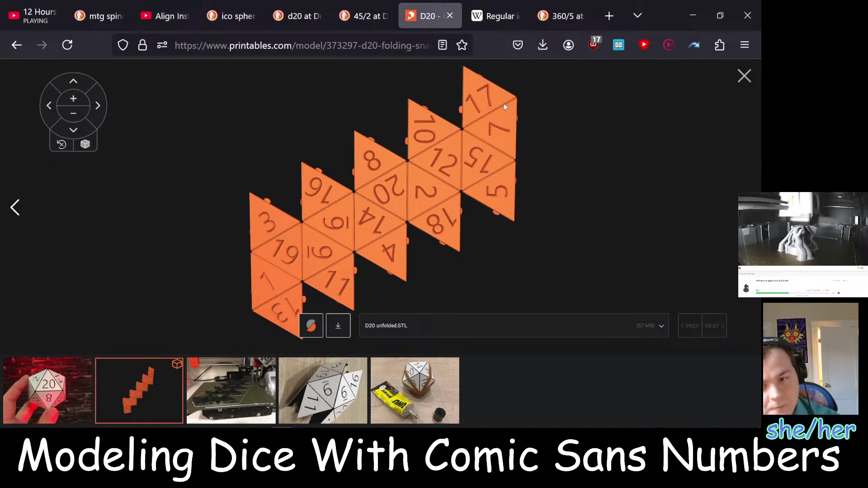
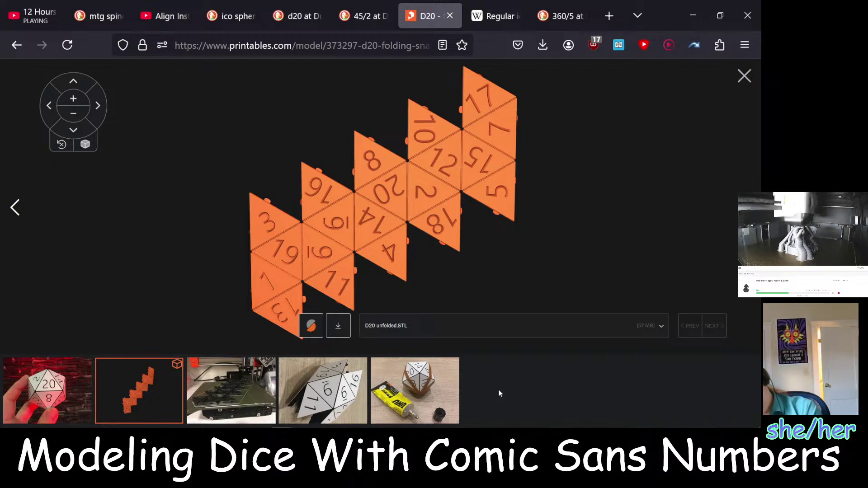
key(alt+Tab)
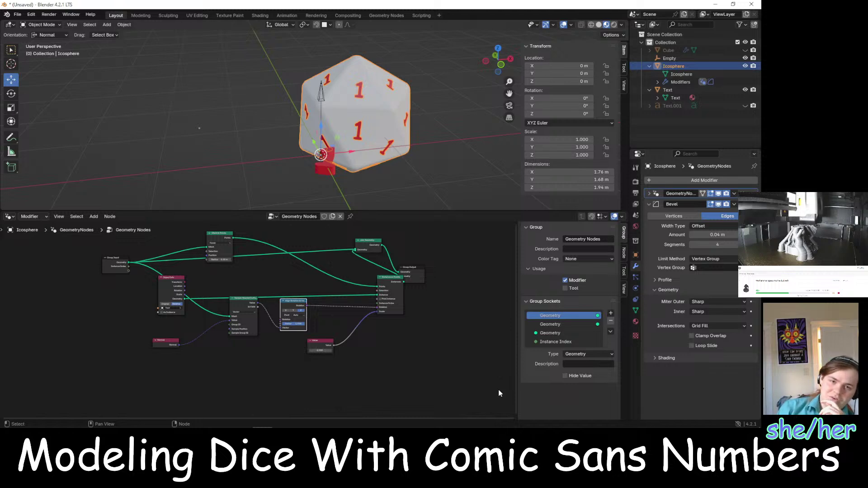
scroll(436, 103, up, 5)
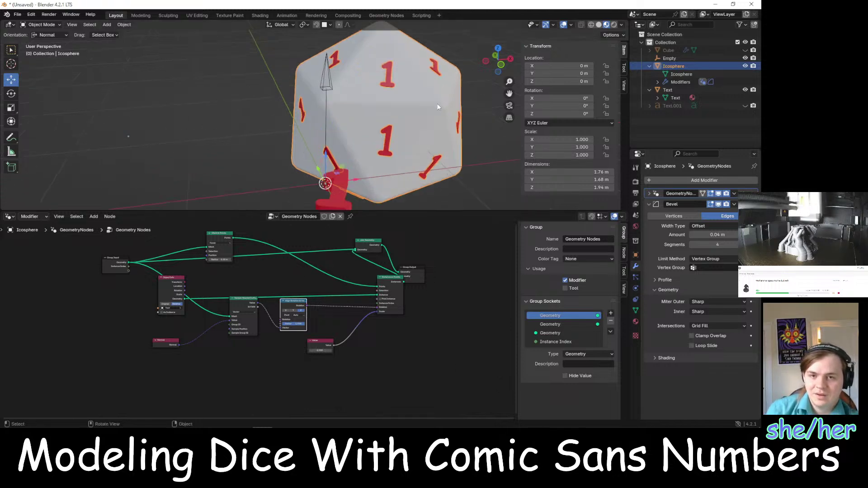
mouse_move(494, 145)
middle_down()
mouse_move(503, 142)
mouse_move(474, 119)
mouse_move(511, 143)
mouse_move(540, 138)
mouse_move(476, 141)
mouse_move(470, 131)
mouse_move(478, 149)
middle_up()
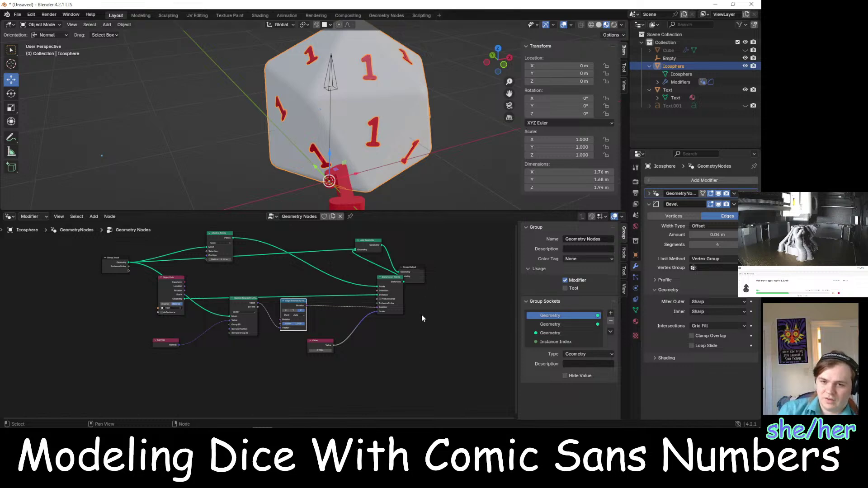
scroll(421, 314, up, 2)
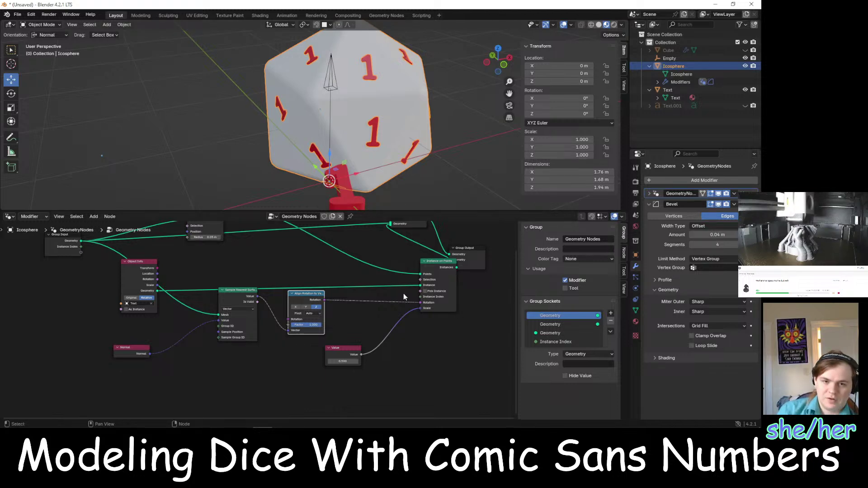
middle_drag(442, 108, 398, 122)
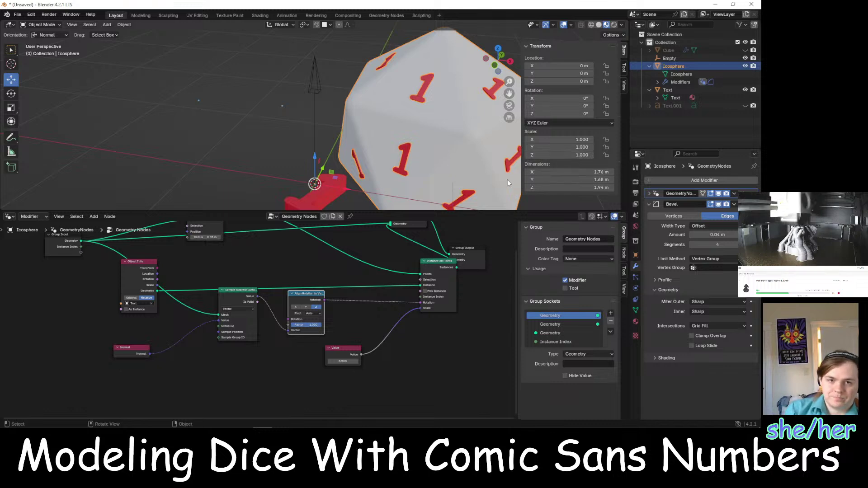
middle_drag(507, 179, 420, 159)
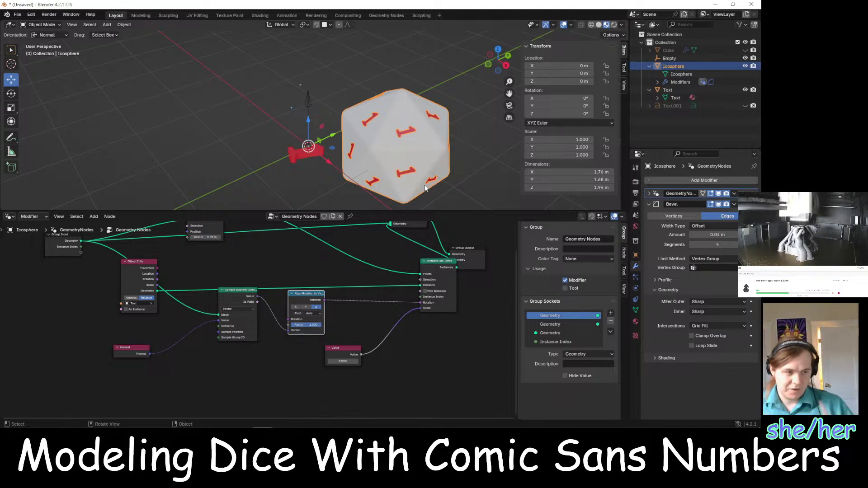
Return to the browser and close the 360/5, Wikipedia, Printables D20, 45/2, d20 and ico sphere d20 pages
click(714, 4)
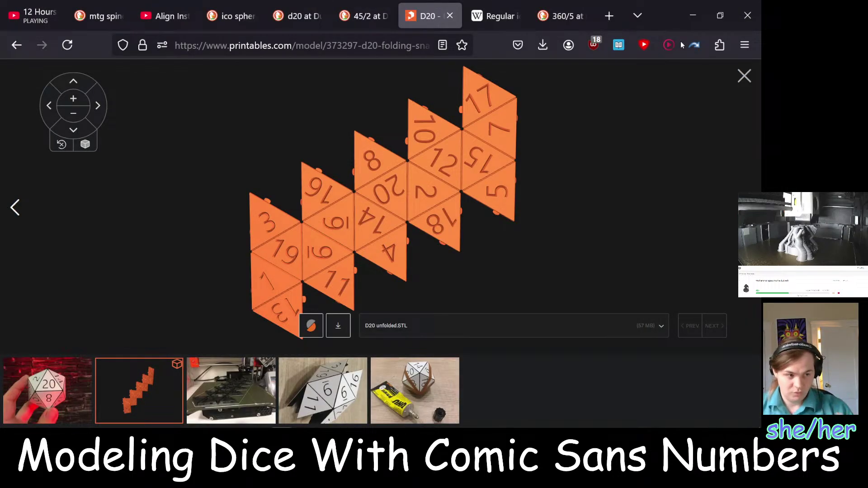
click(573, 17)
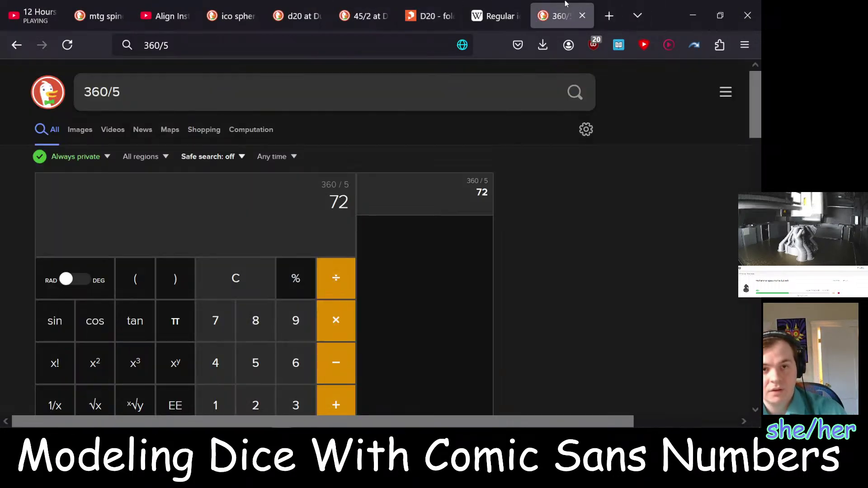
click(582, 16)
click(582, 16)
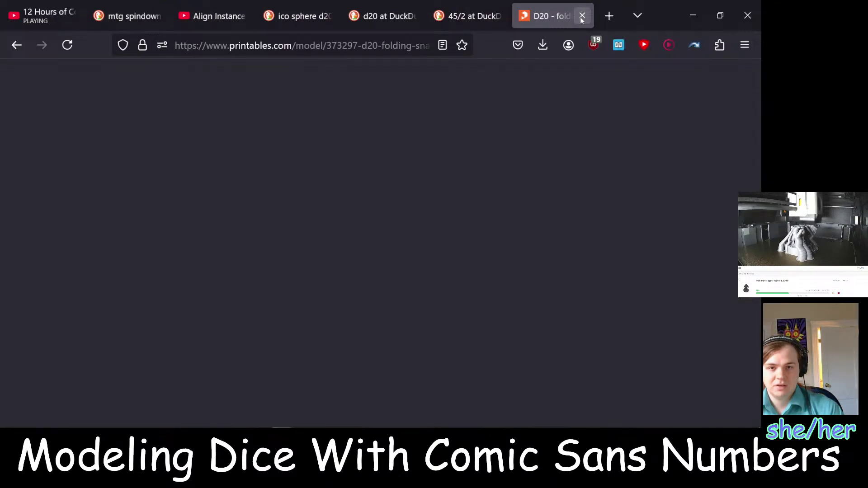
click(581, 16)
click(581, 17)
click(582, 16)
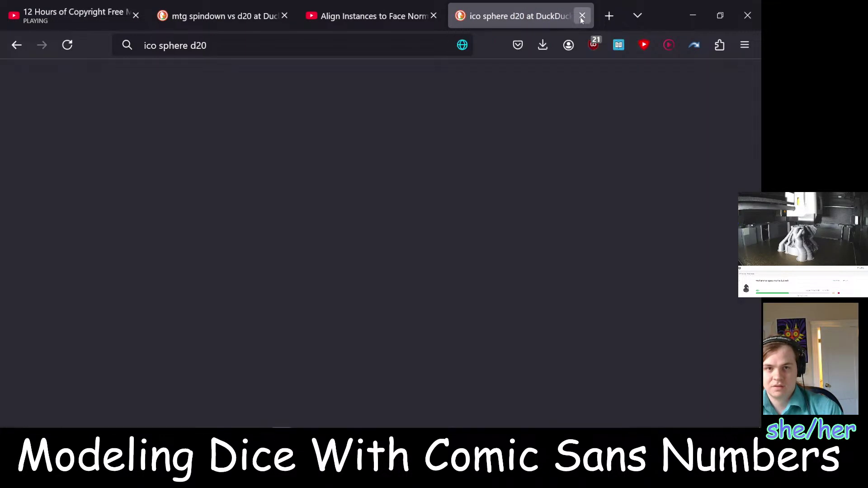
click(580, 18)
click(693, 16)
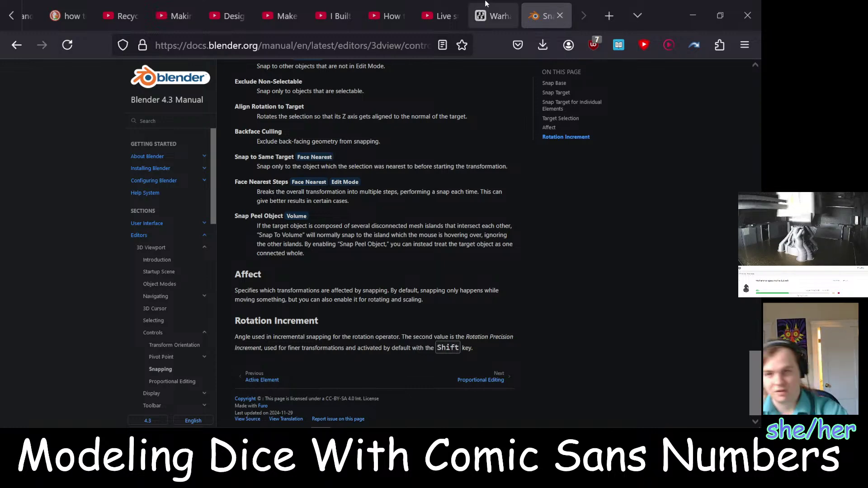
In the other browser window, close the resin support recycling video and bring up the Make D&D Dice in Blender beginner tutorial
click(441, 14)
click(387, 5)
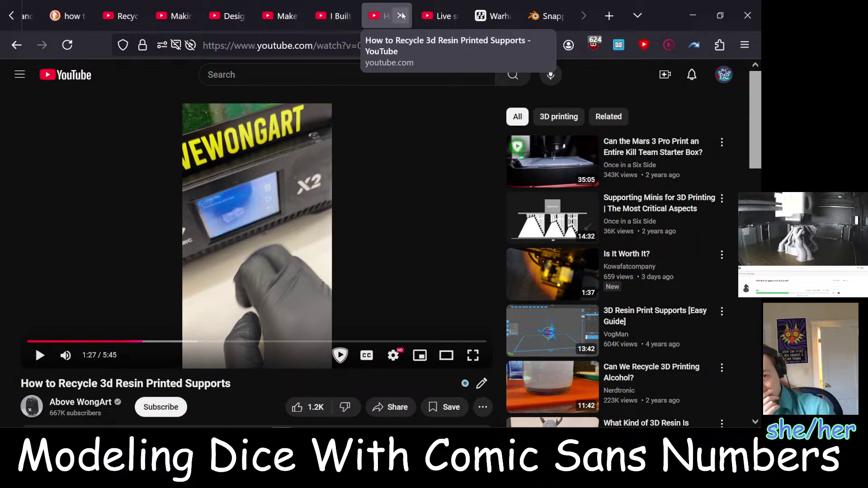
middle_click(386, 11)
click(333, 2)
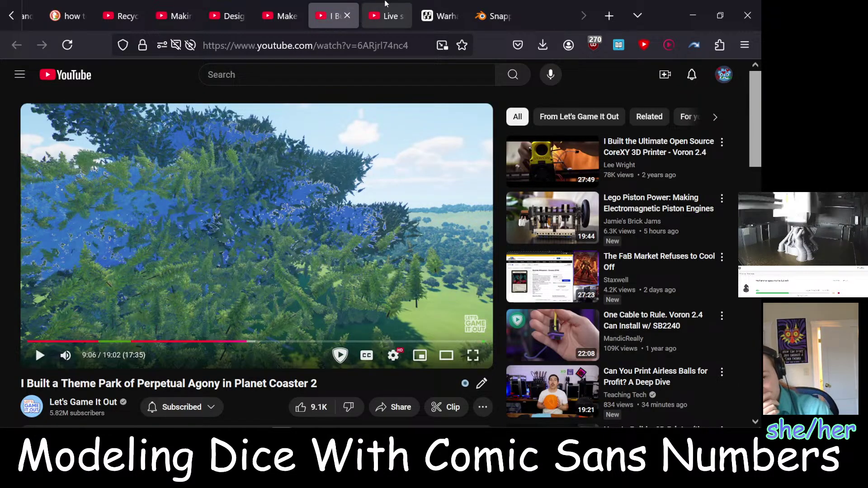
click(285, 7)
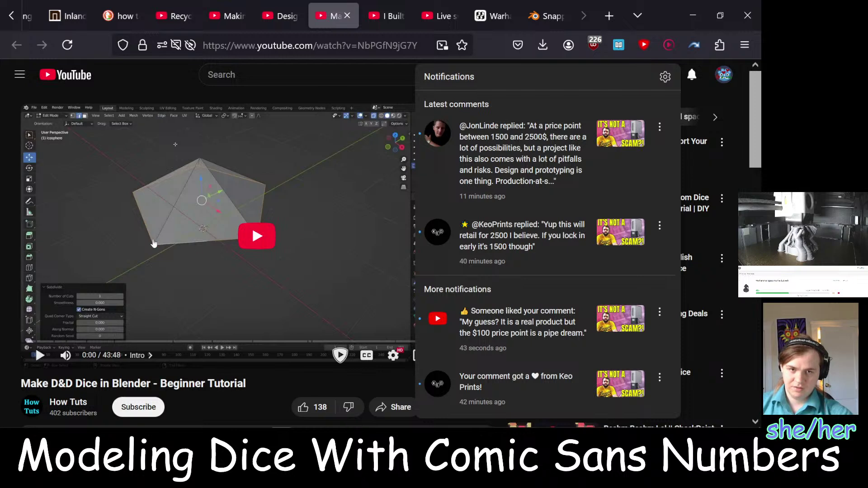
click(282, 226)
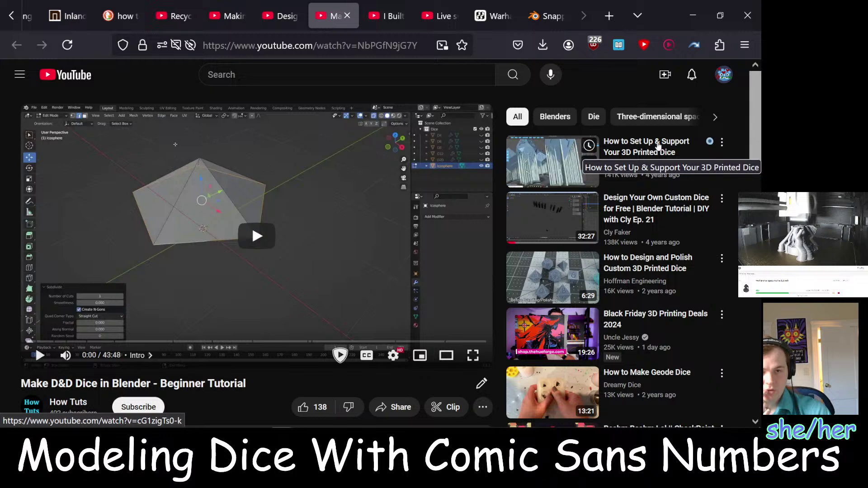
Open "How to Set Up & Support Your 3D Printed Dice" in a new browser page and briefly preview the D&D dice tutorial
right_click(659, 151)
click(634, 78)
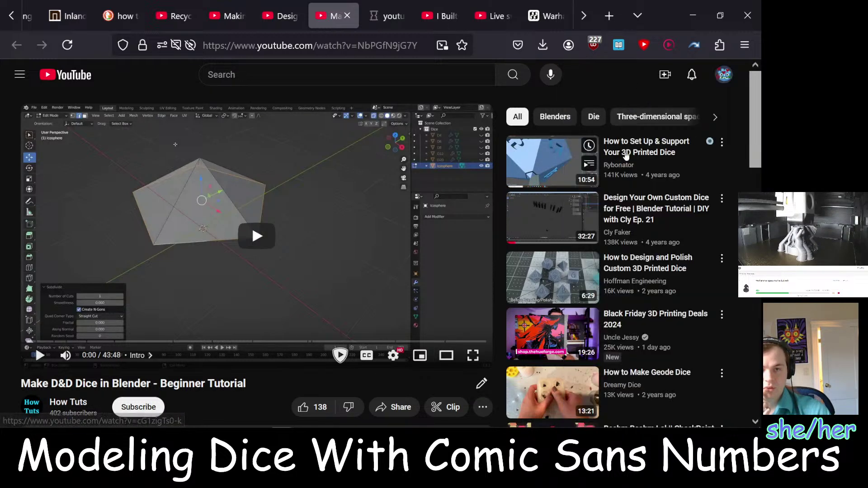
mouse_move(382, 3)
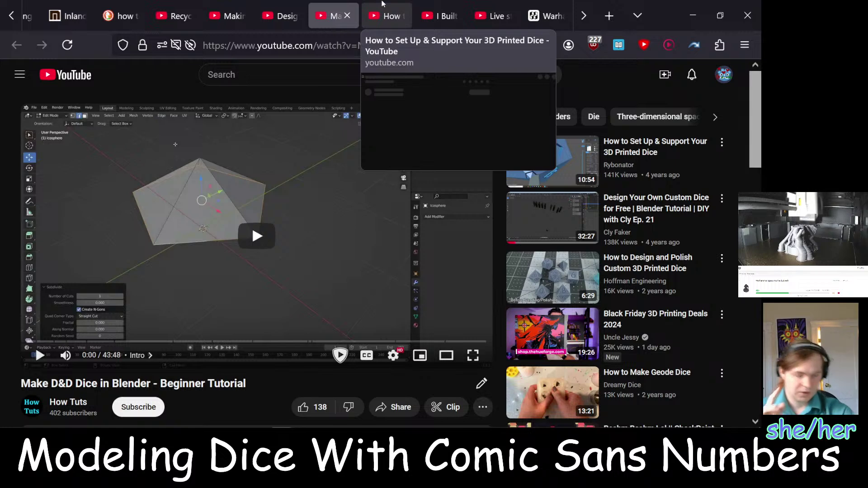
click(256, 236)
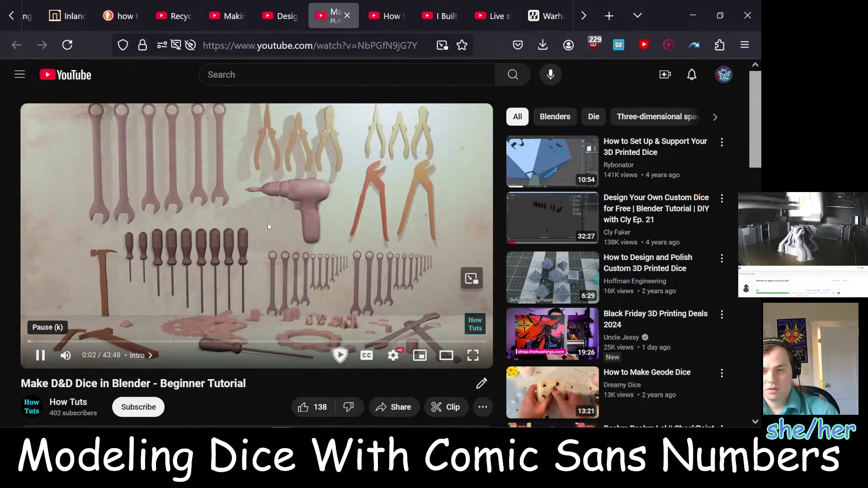
click(268, 224)
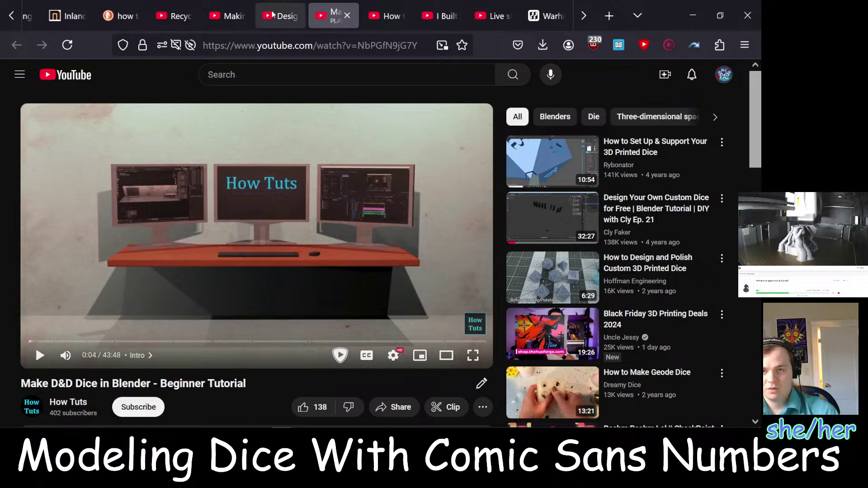
Look through the other open dice videos and return to "Making 3d Dice Masters in Blender. Easy(ish)"
click(273, 14)
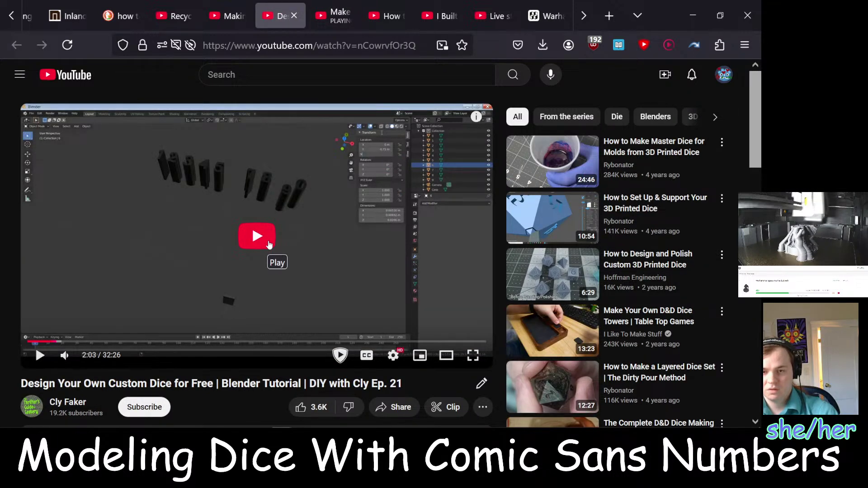
click(231, 16)
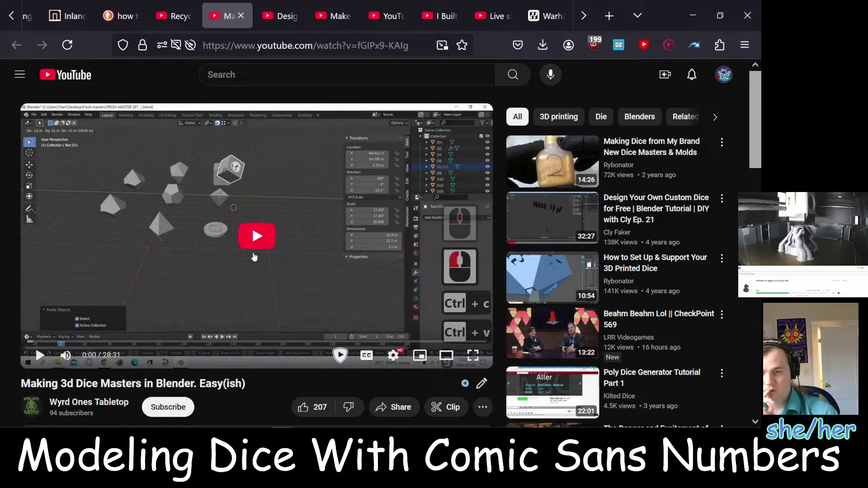
click(176, 16)
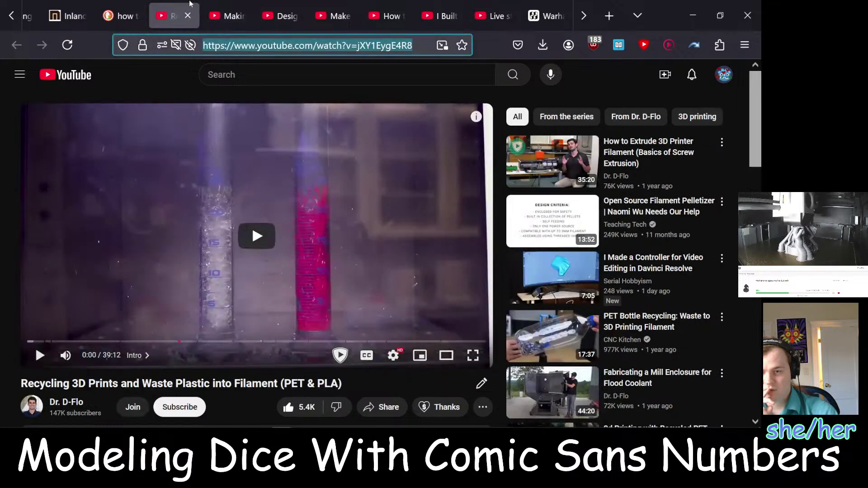
click(228, 18)
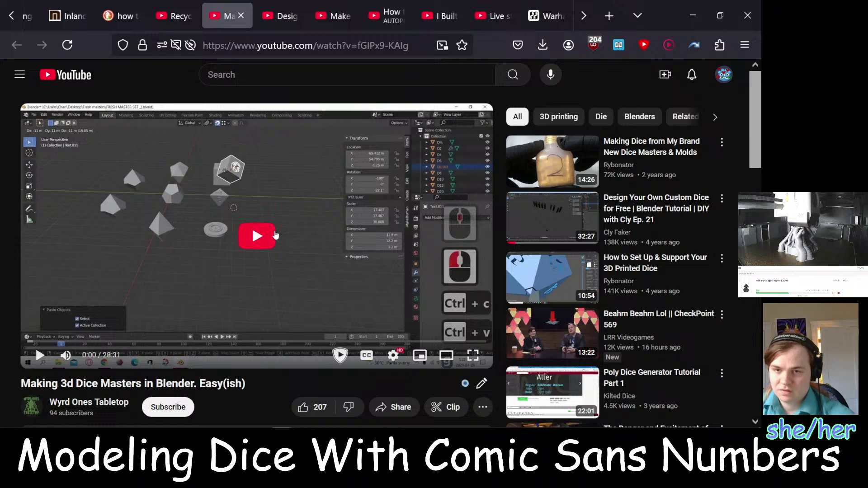
click(11, 15)
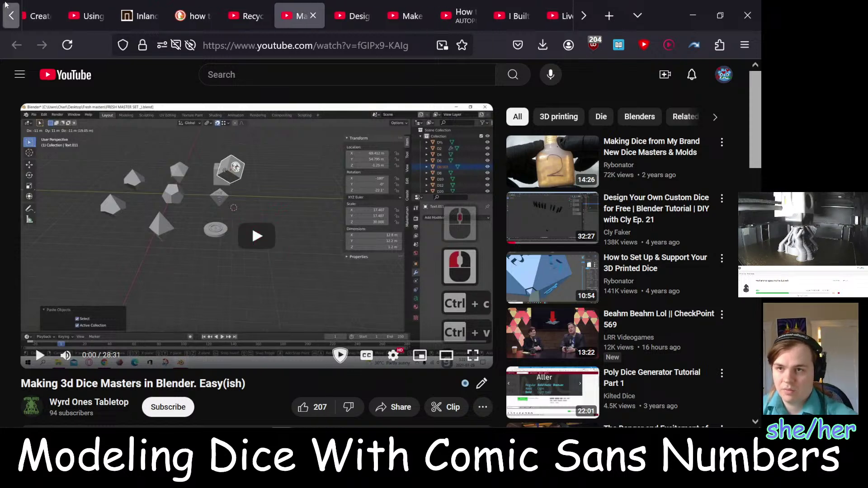
Switch to the browser window with the Align Instances to Face Normals tutorial and bring up the copyright free music video
key(alt+Tab)
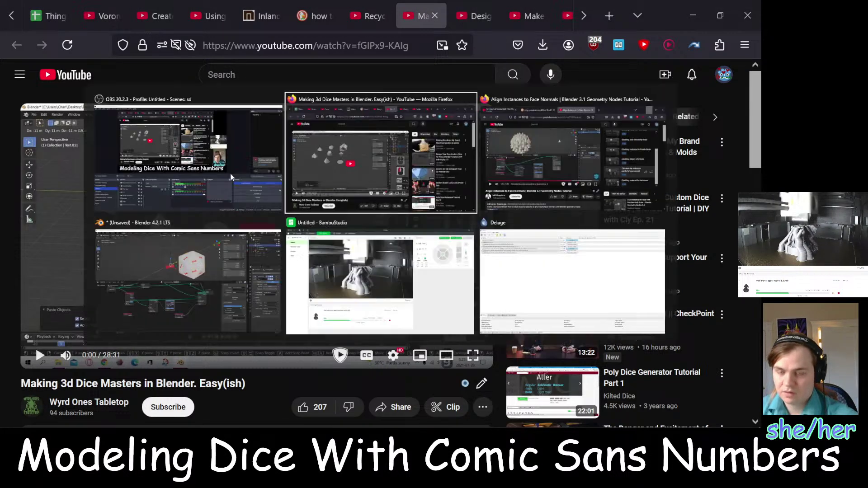
key(alt+Tab)
key(Tab)
key(Tab)
key(Tab)
key(Tab)
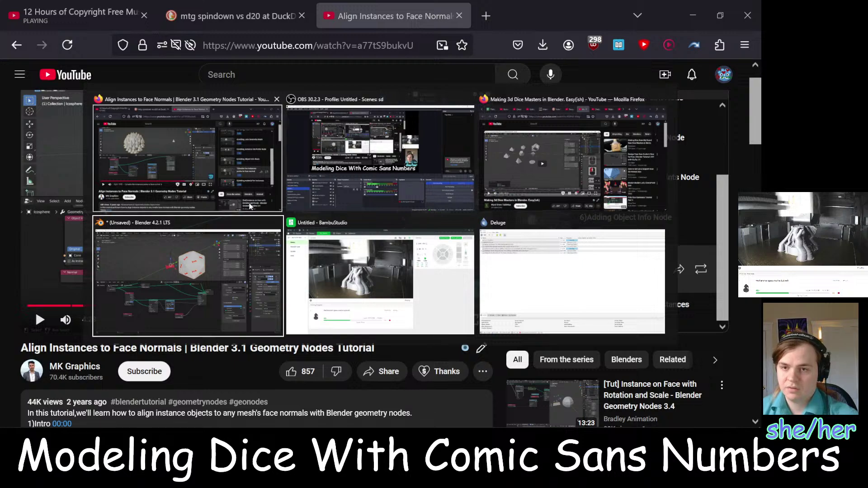
key(Tab)
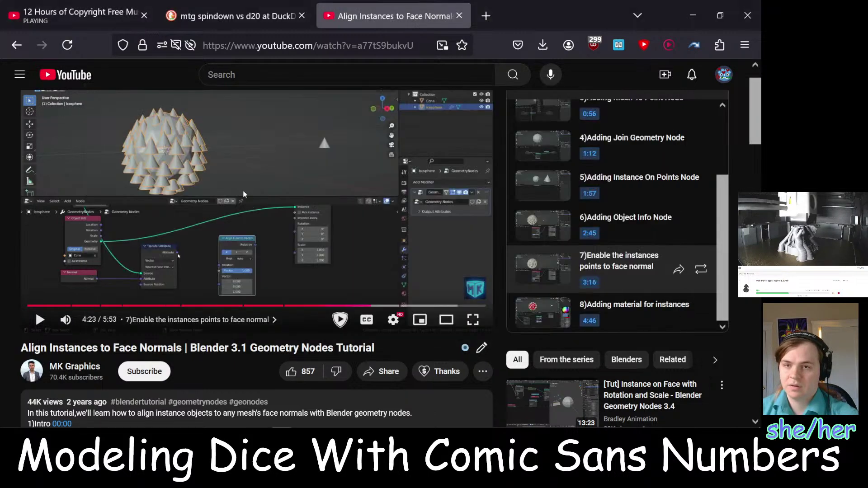
click(82, 10)
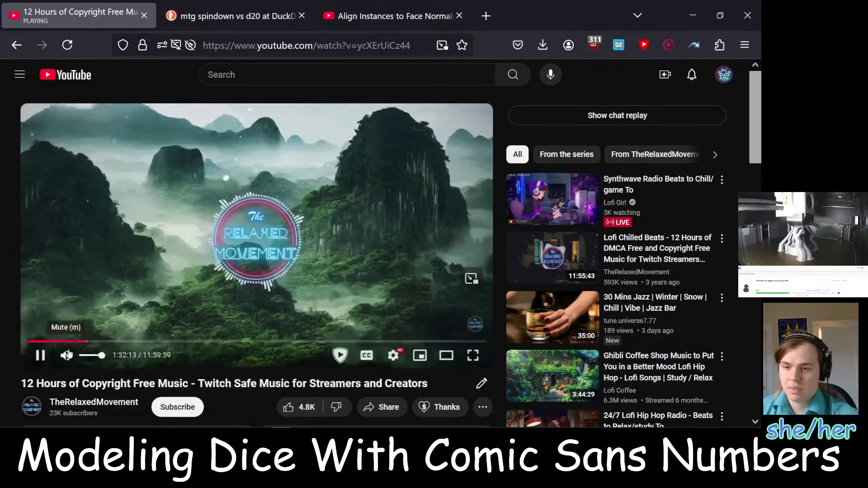
Switch between the two browser windows and watch the opening of "Making 3d Dice Masters in Blender. Easy(ish)"
key(alt+Tab)
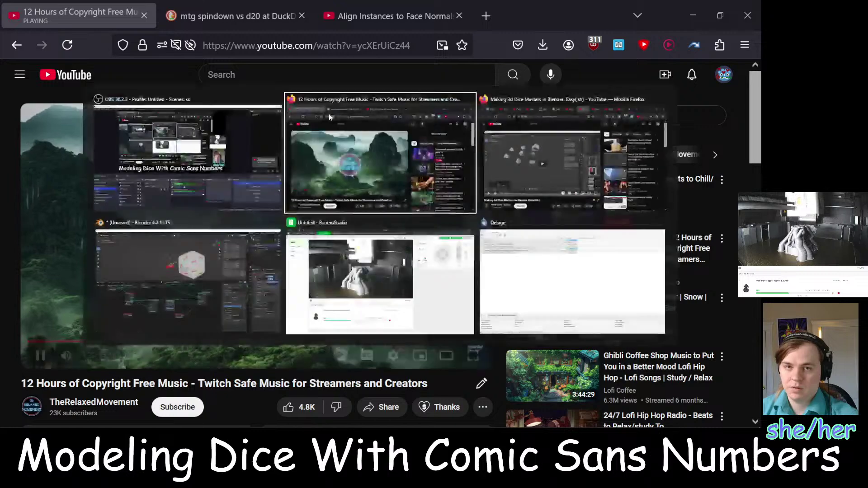
click(329, 113)
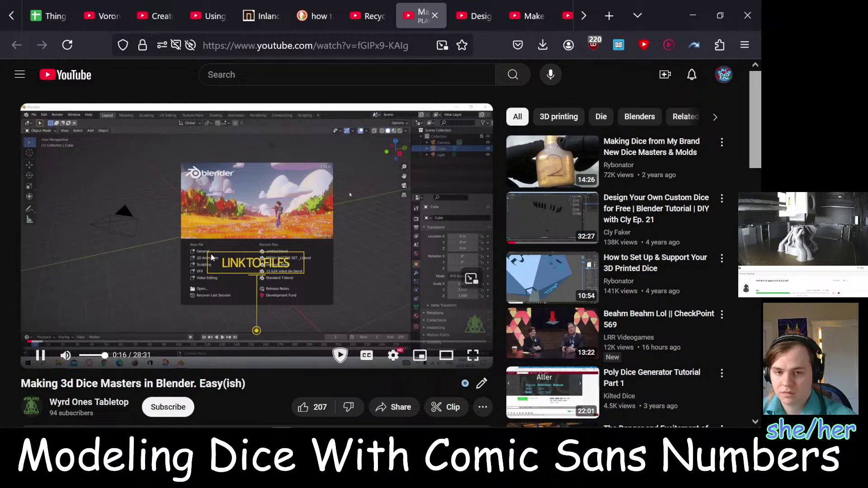
key(alt+Tab)
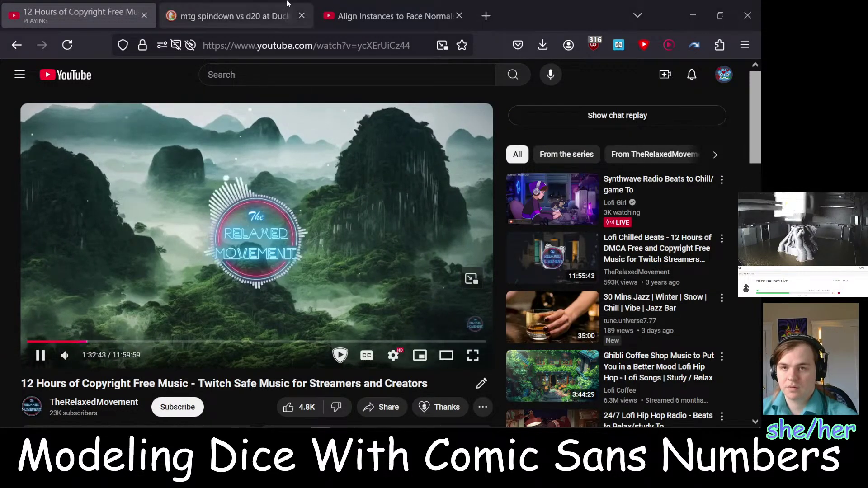
key(alt+Tab)
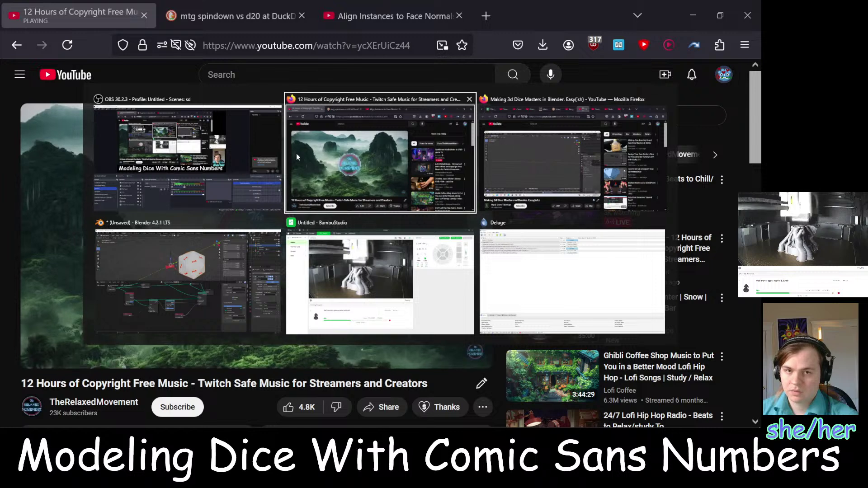
key(alt+Tab)
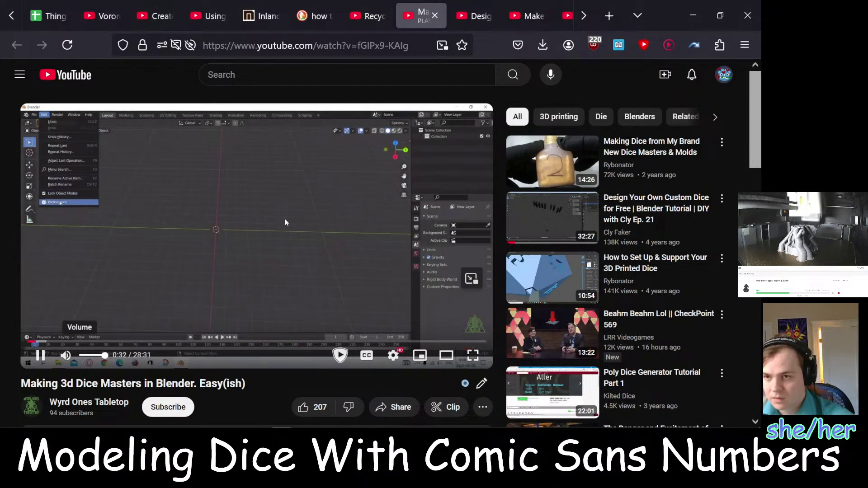
scroll(273, 229, down, 3)
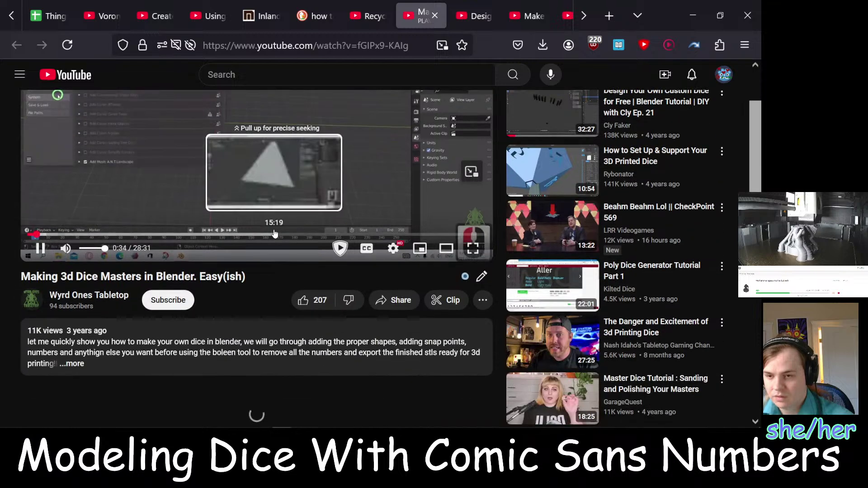
scroll(277, 175, up, 3)
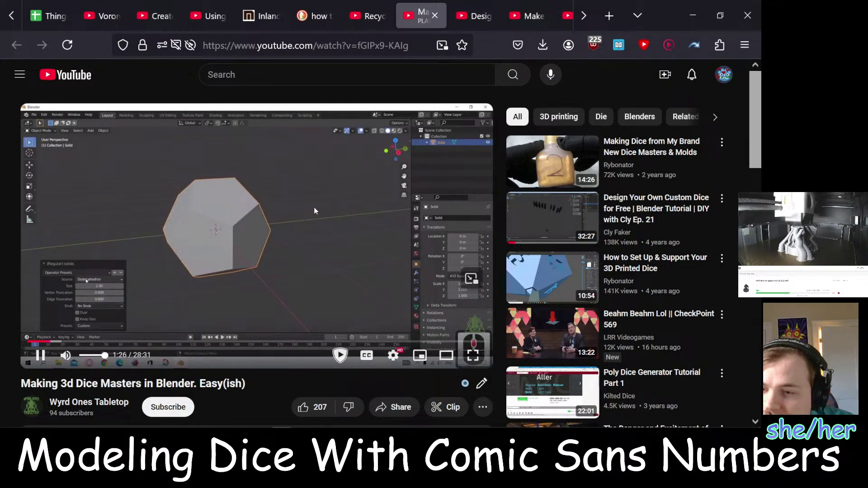
Pause the copyright free music video in the other browser window and continue playing the dice masters tutorial
click(328, 178)
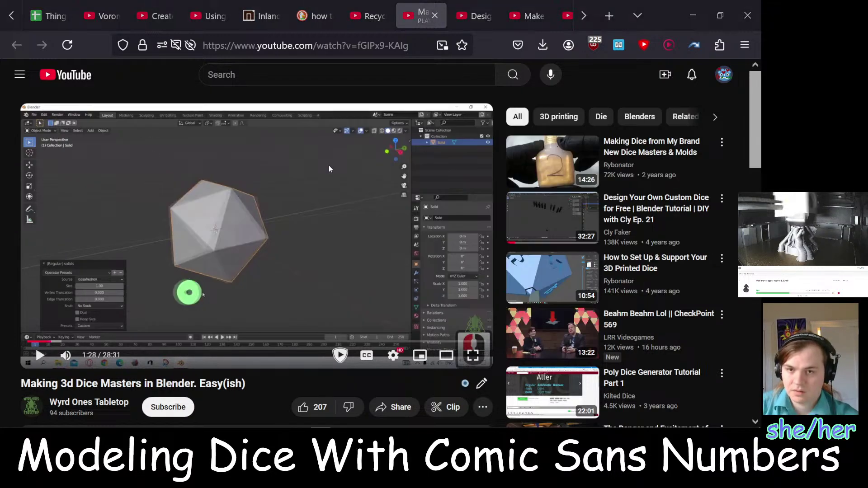
key(alt+Tab)
click(278, 213)
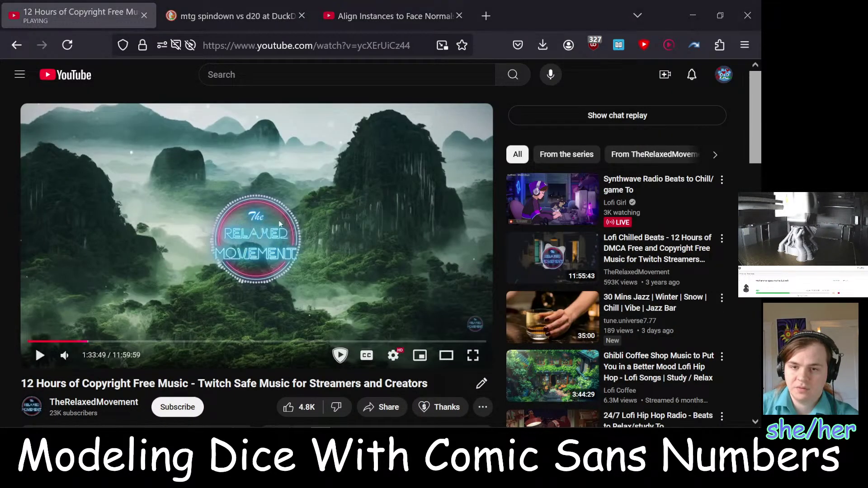
key(alt+Tab)
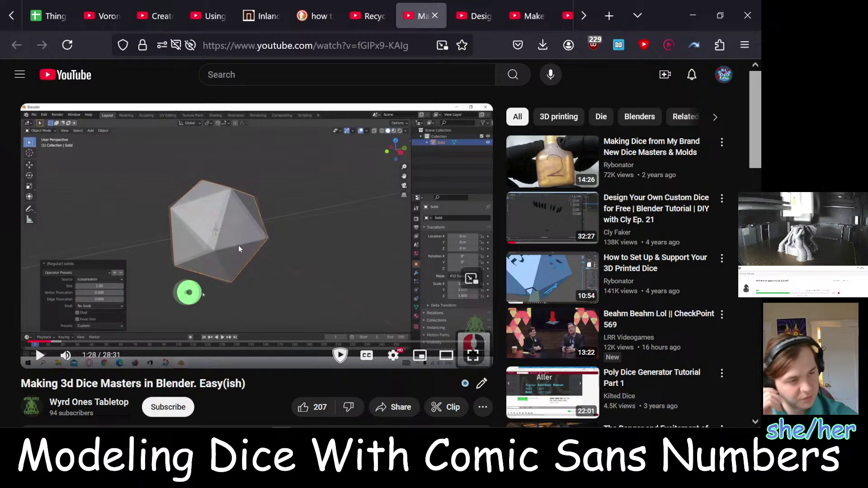
click(238, 245)
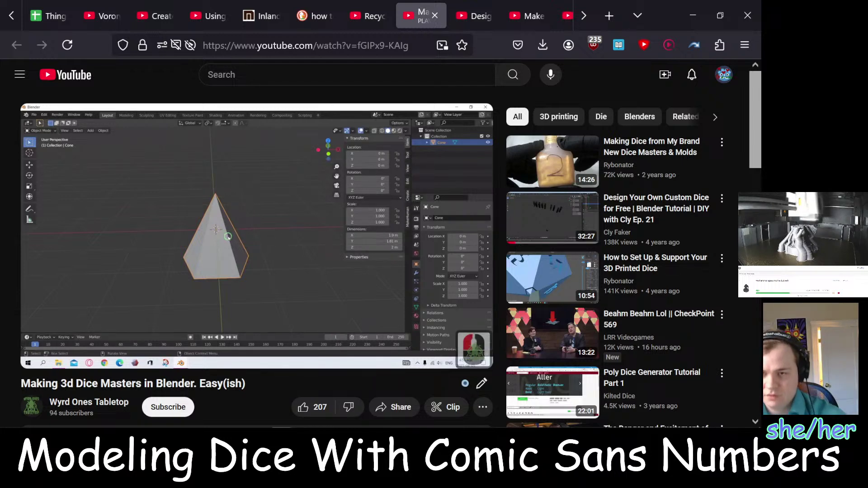
Skip ahead through the dice masters tutorial to the part about placing numbers on the four-sided die and watch it
mouse_move(239, 215)
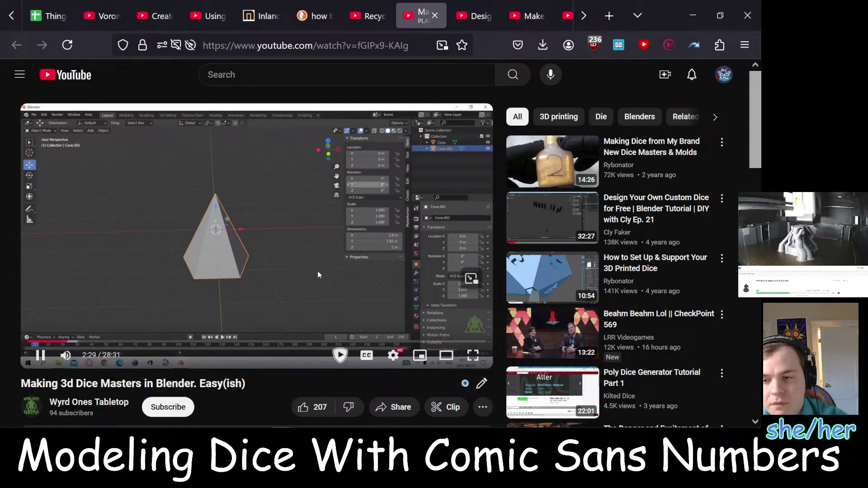
drag(138, 342, 169, 342)
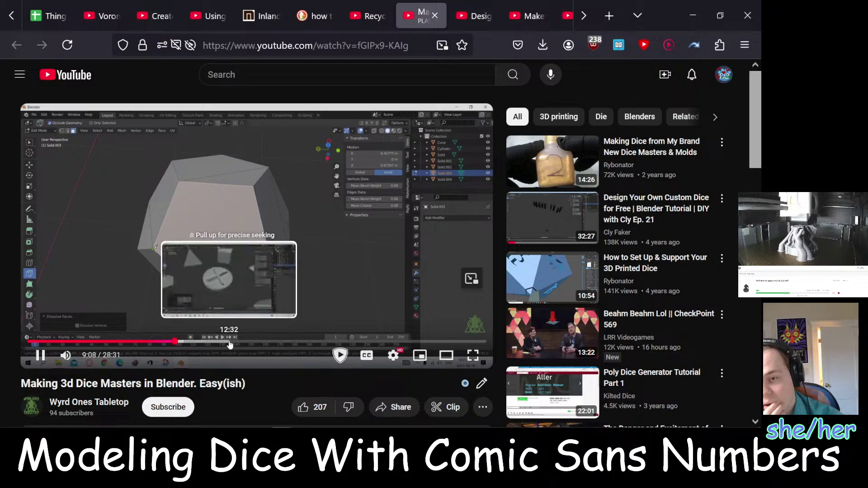
click(229, 342)
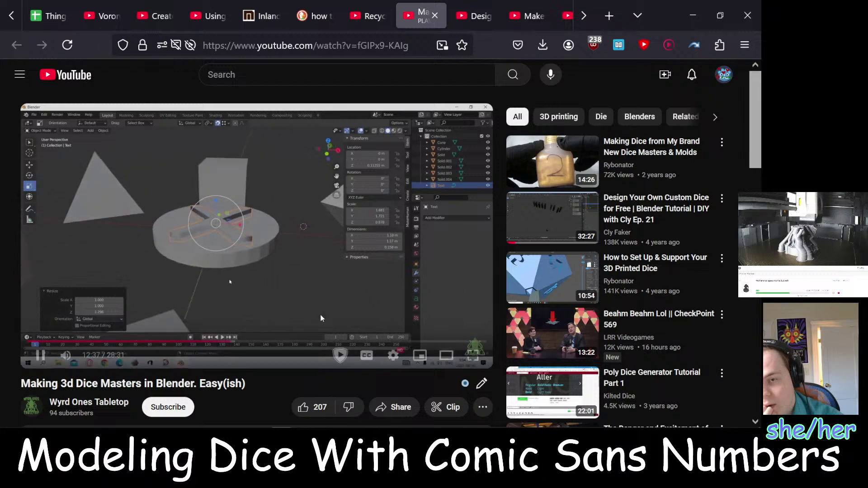
click(270, 344)
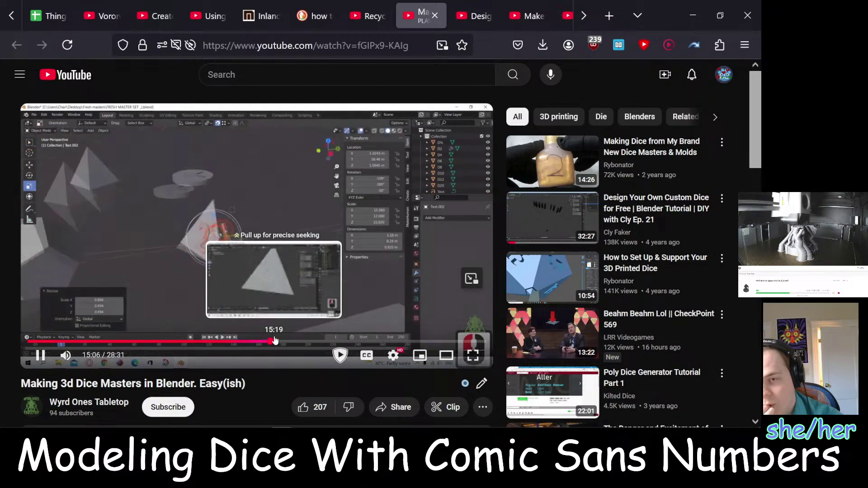
click(255, 343)
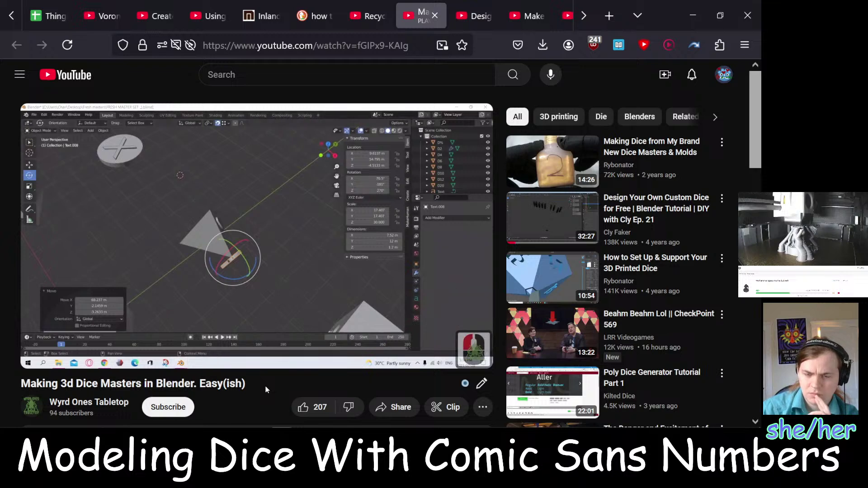
mouse_move(269, 357)
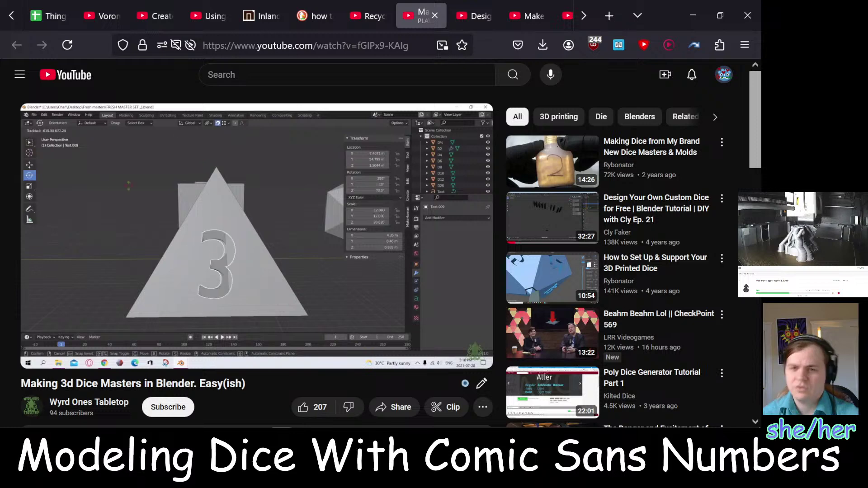
Play "Design Your Own Custom Dice for Free" and skim forward through its number modeling sections, pausing at 6:40
click(497, 12)
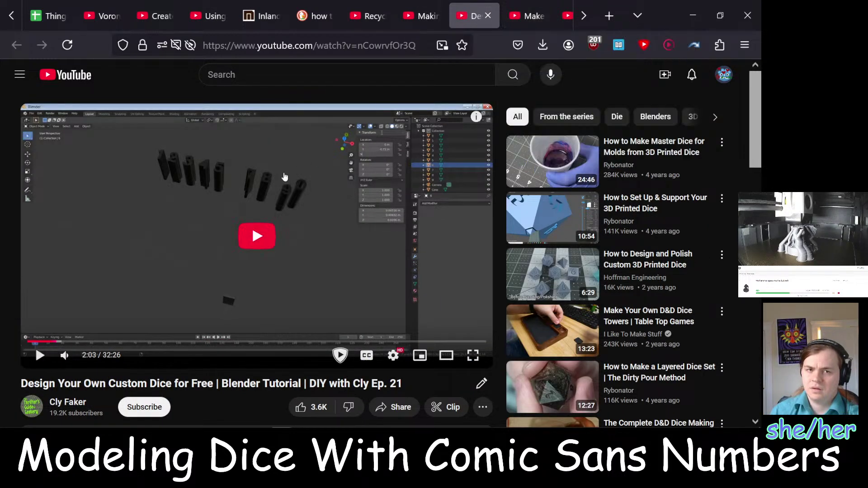
click(253, 230)
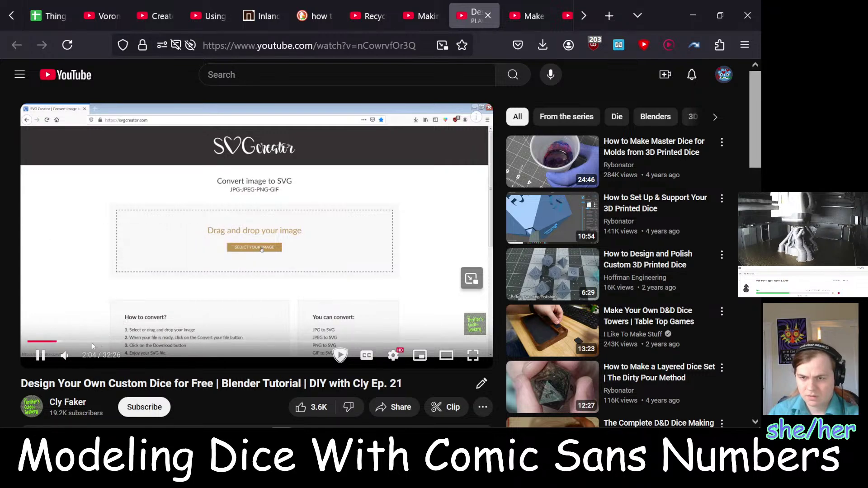
click(84, 342)
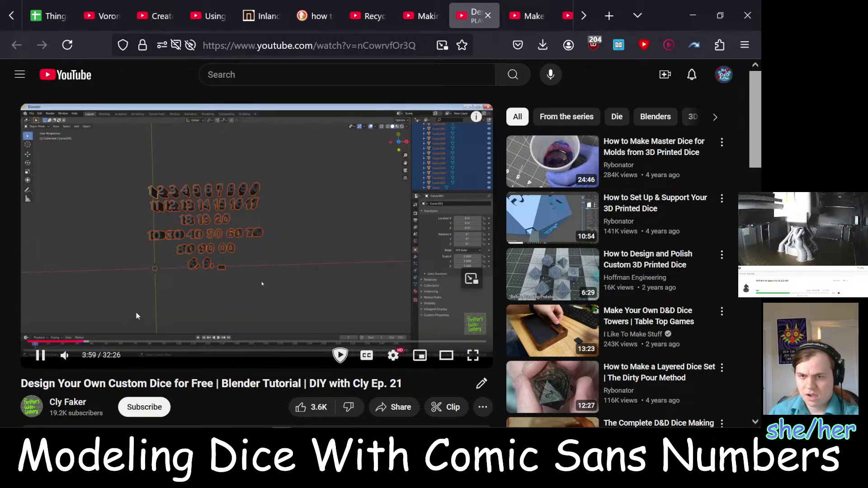
click(191, 278)
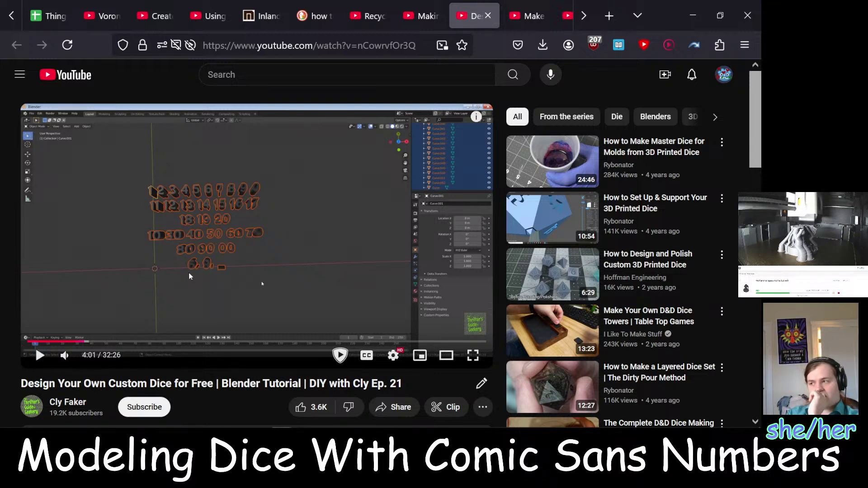
click(185, 272)
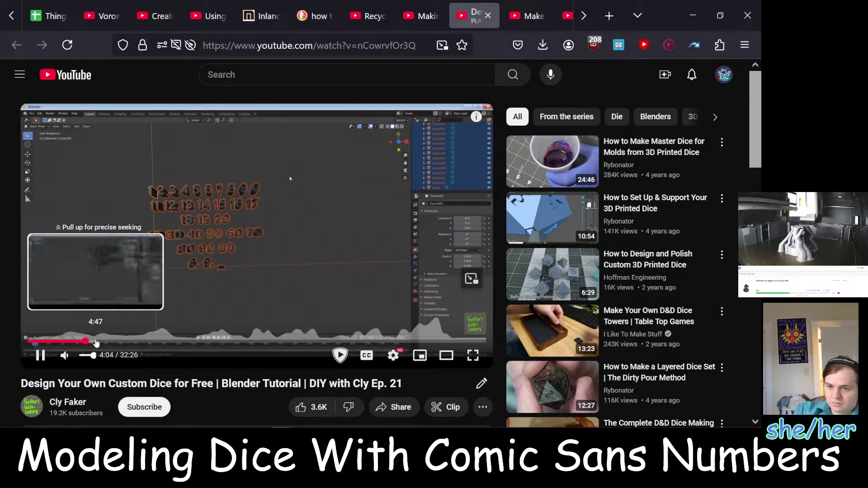
click(118, 343)
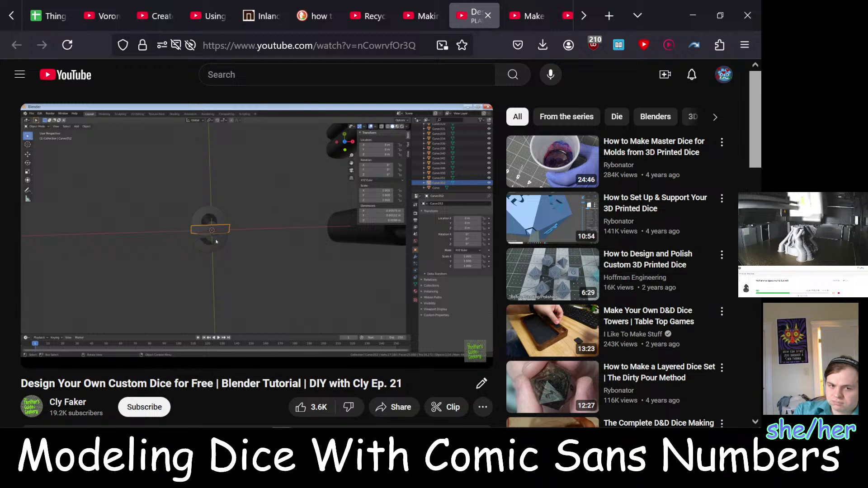
click(306, 285)
Open "How to Design and Polish Custom 3D Printed Dice" in a new browser page, play its intro briefly and pause it
right_click(566, 269)
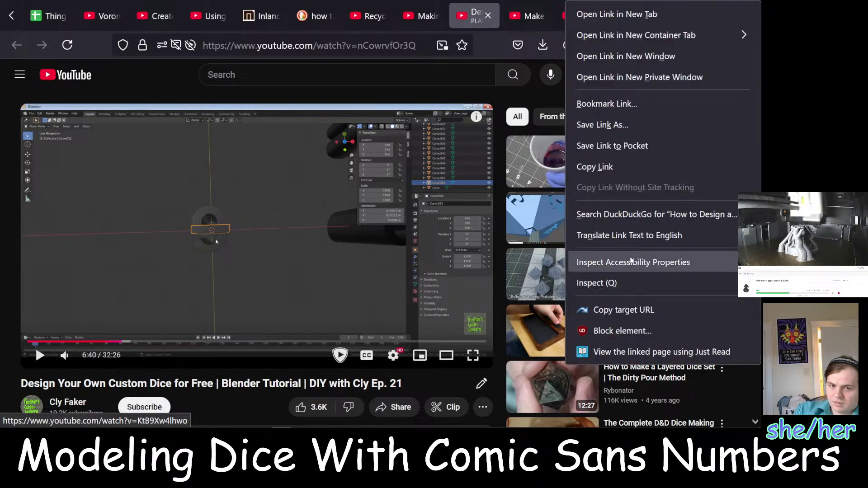
click(617, 14)
click(527, 16)
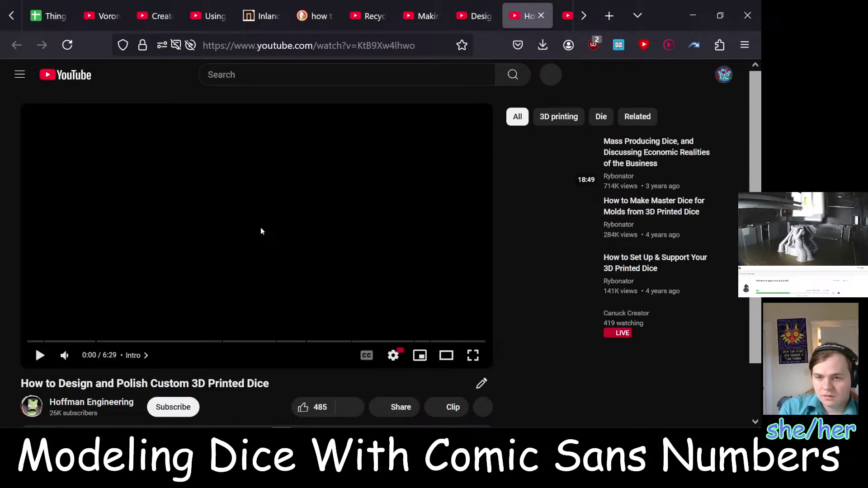
click(258, 233)
key(space)
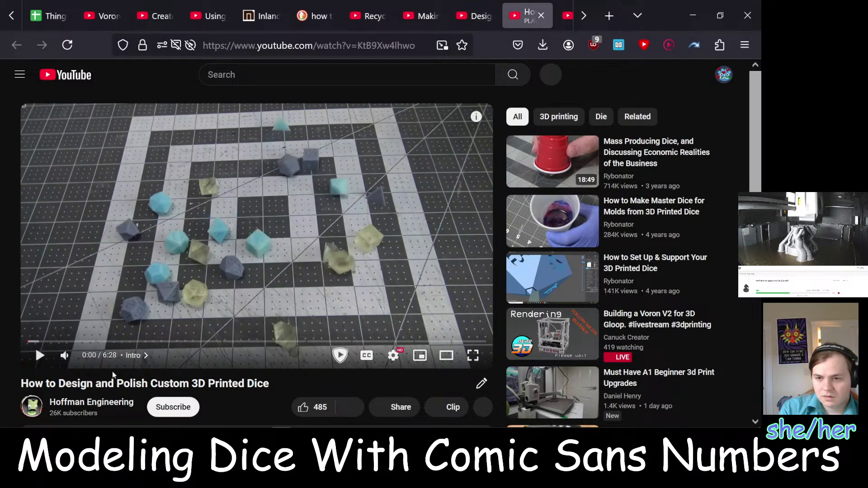
key(space)
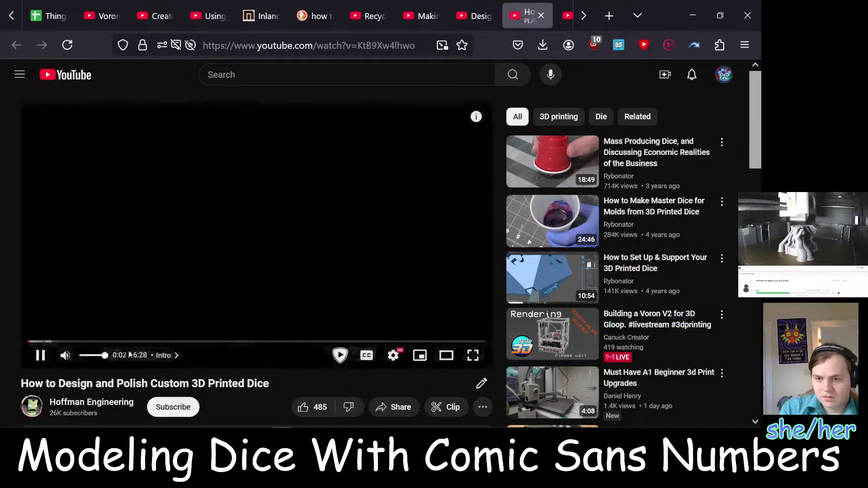
key(space)
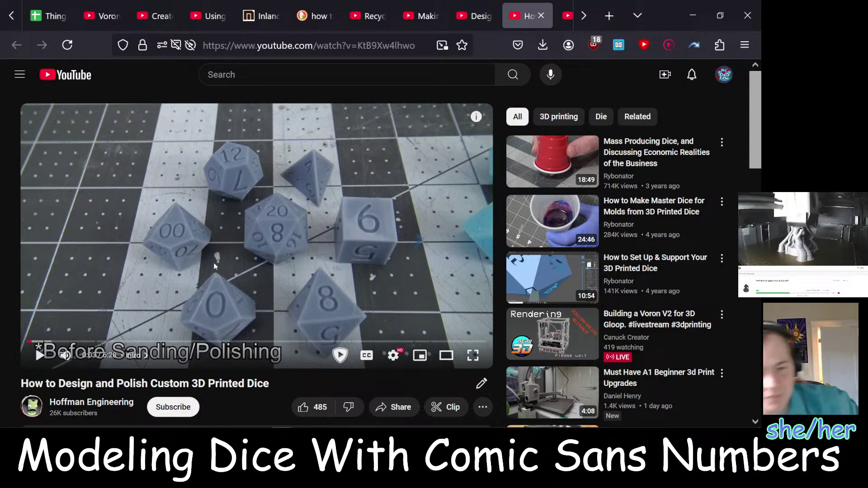
Switch to Blender, display the scene in wireframe, and select the separate number 1 text object beside the icosphere
key(alt+Tab)
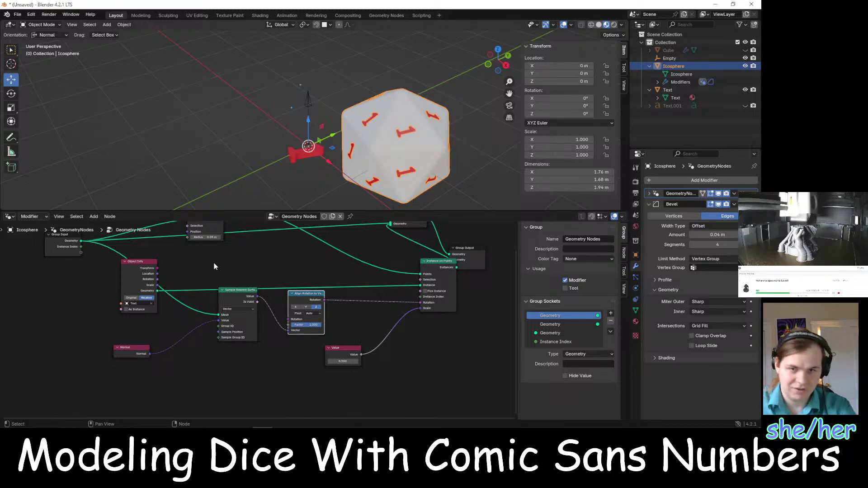
scroll(459, 104, up, 3)
middle_drag(388, 72, 422, 92)
key(z)
click(370, 70)
click(320, 184)
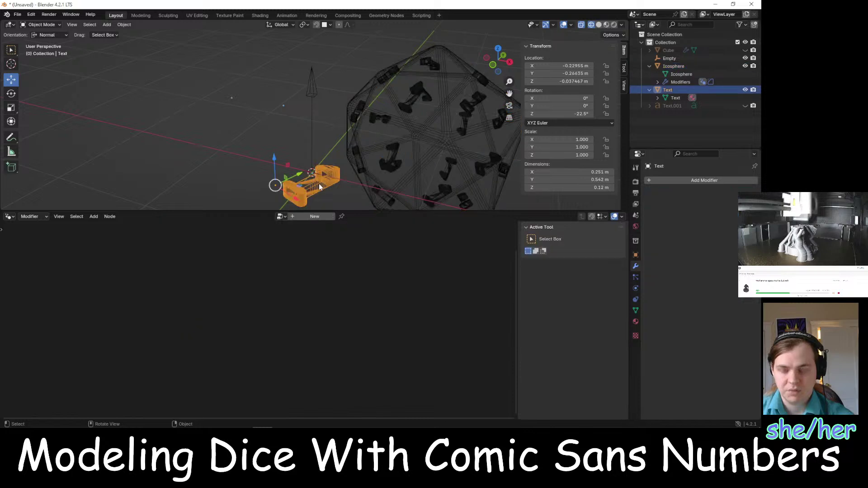
key(r)
click(319, 185)
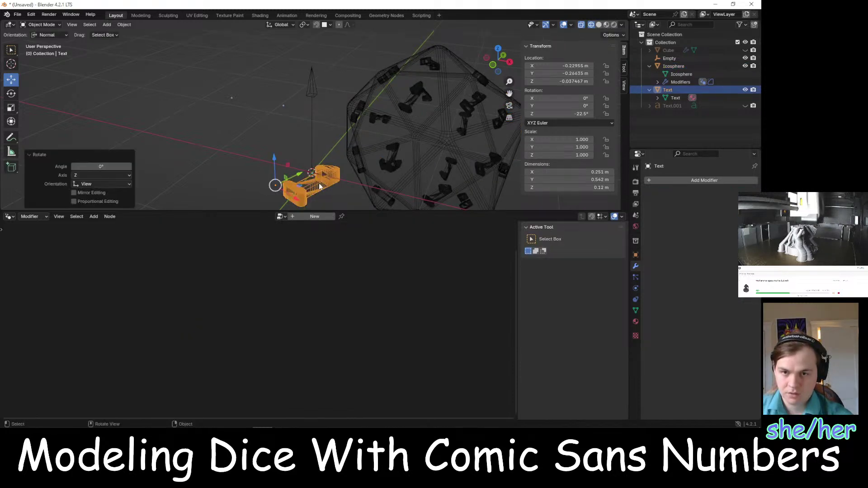
key(ctrl+z)
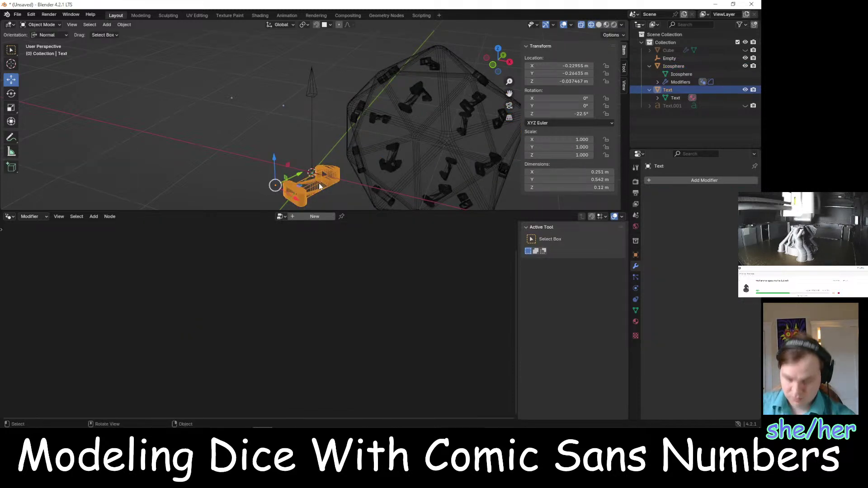
Scale the number 1 text object by about 1.426 and inspect the die's faces in material preview shading
key(s)
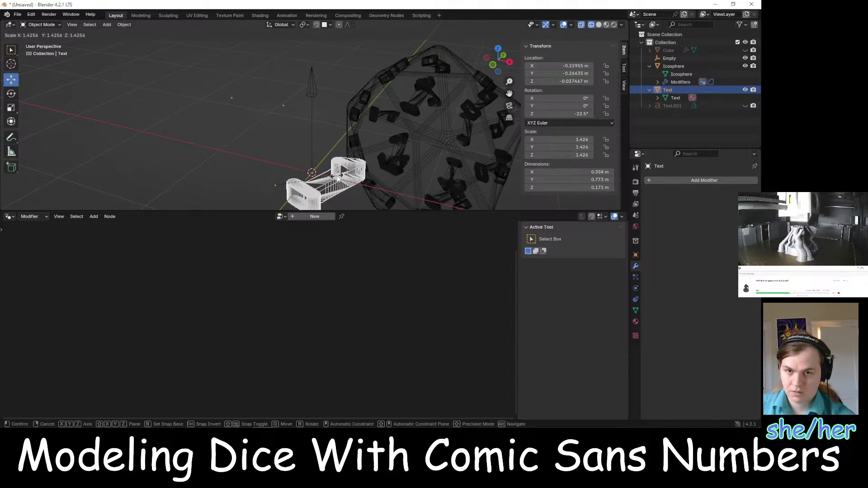
click(276, 140)
key(z)
click(280, 176)
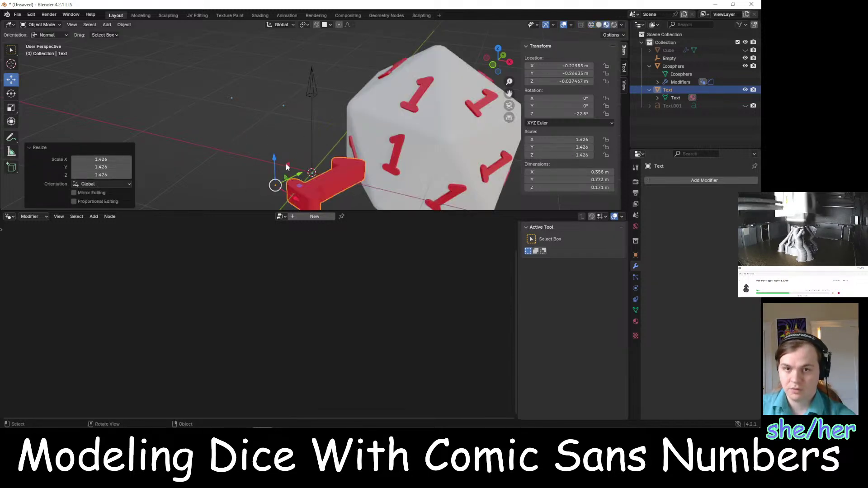
click(290, 156)
mouse_move(324, 105)
middle_down()
mouse_move(365, 80)
mouse_move(318, 73)
mouse_move(374, 109)
middle_up()
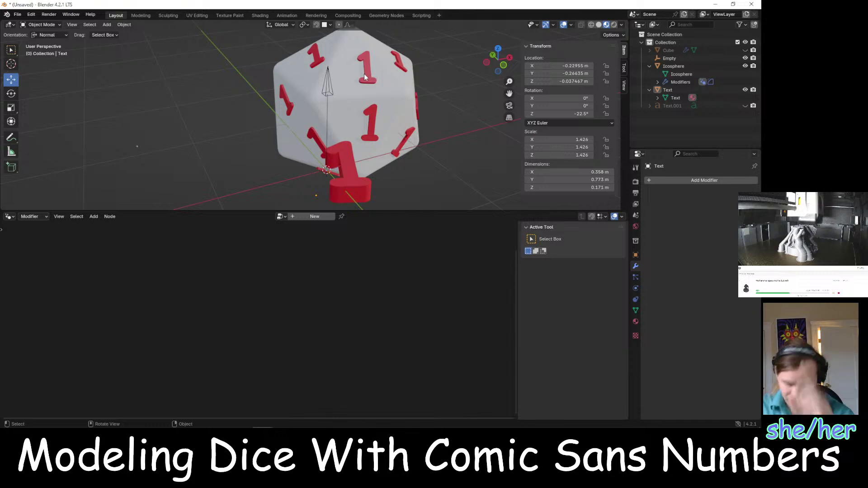
key(alt+Tab)
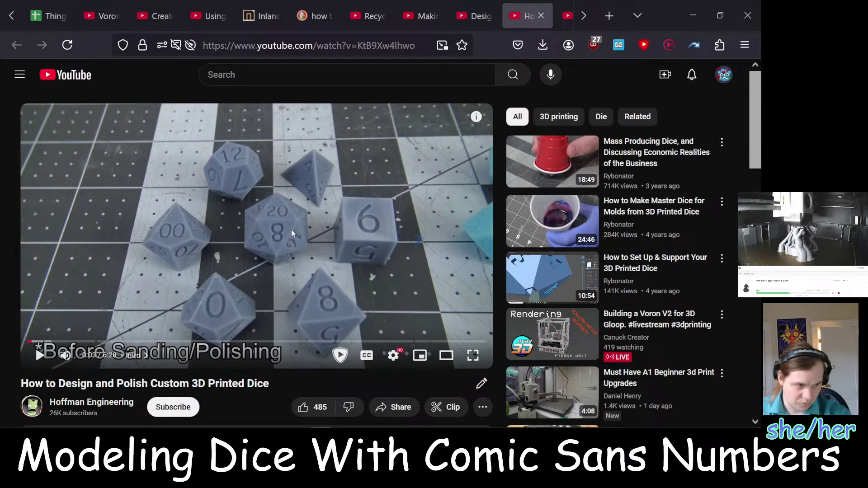
key(alt+Tab)
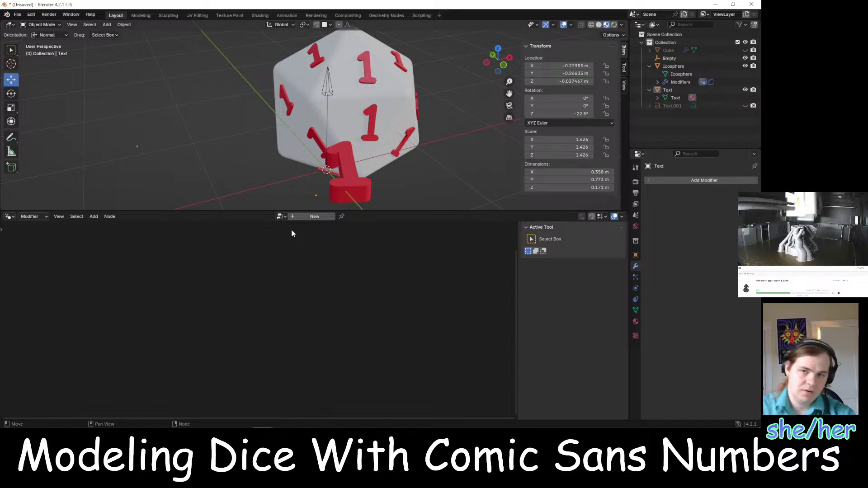
Select the separate number 1 object beside the icosphere and move it about -0.179 m in X, 0.013 m in Y and 0.066 m in Z
click(349, 180)
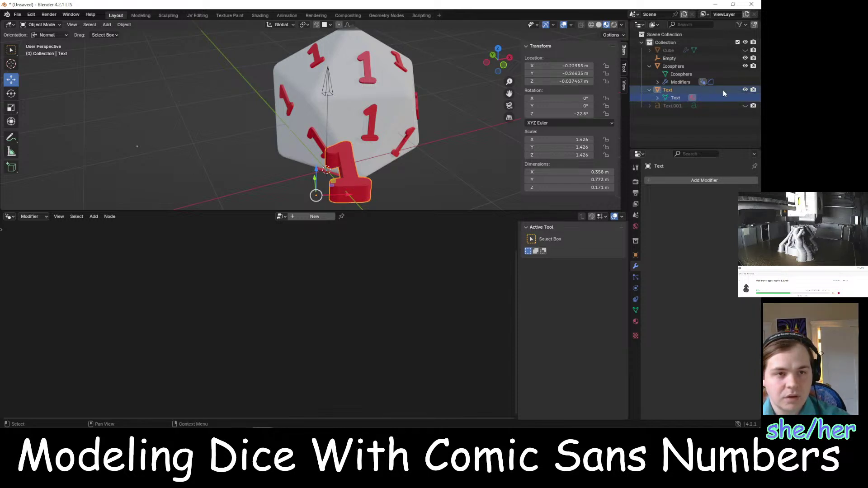
scroll(432, 155, up, 2)
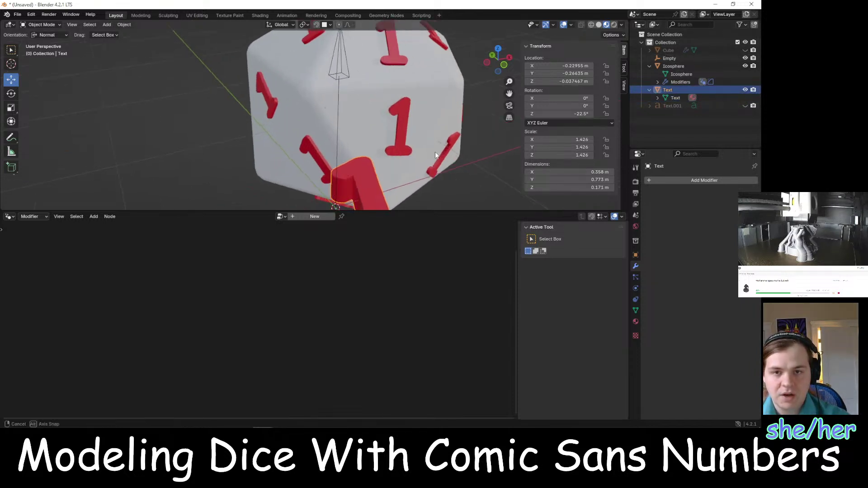
middle_drag(434, 153, 448, 132)
scroll(447, 131, down, 2)
middle_drag(444, 169, 428, 189)
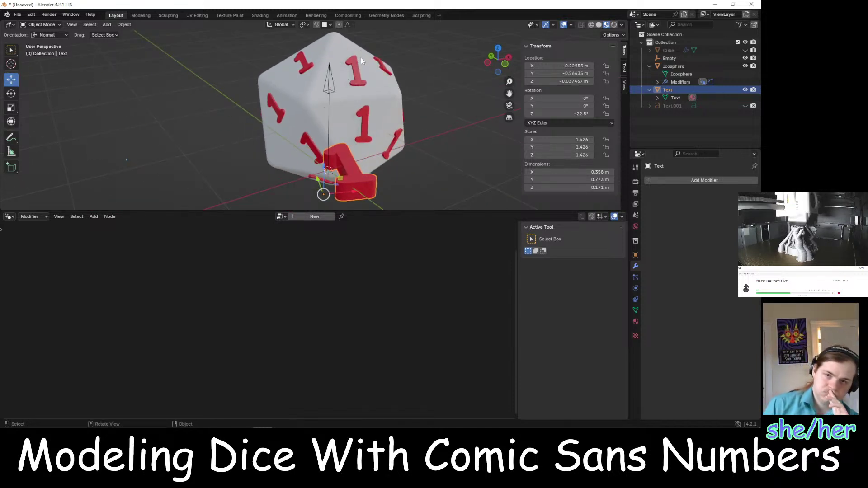
middle_drag(462, 58, 348, 191)
key(g)
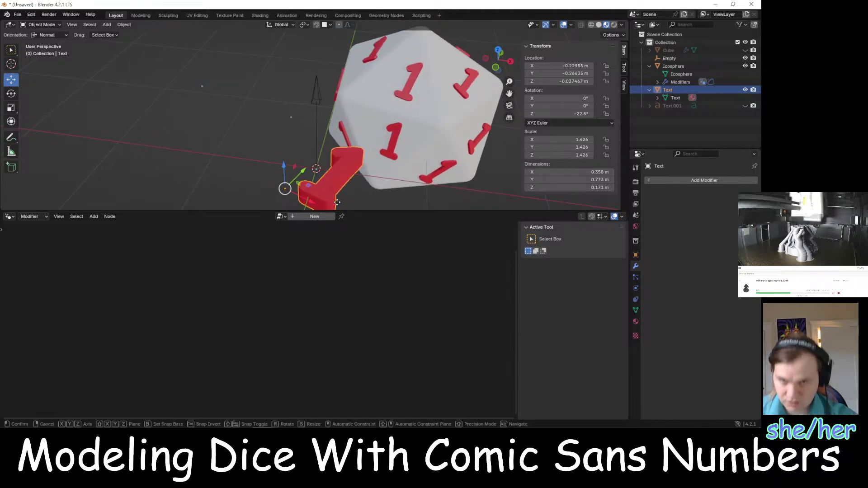
click(318, 193)
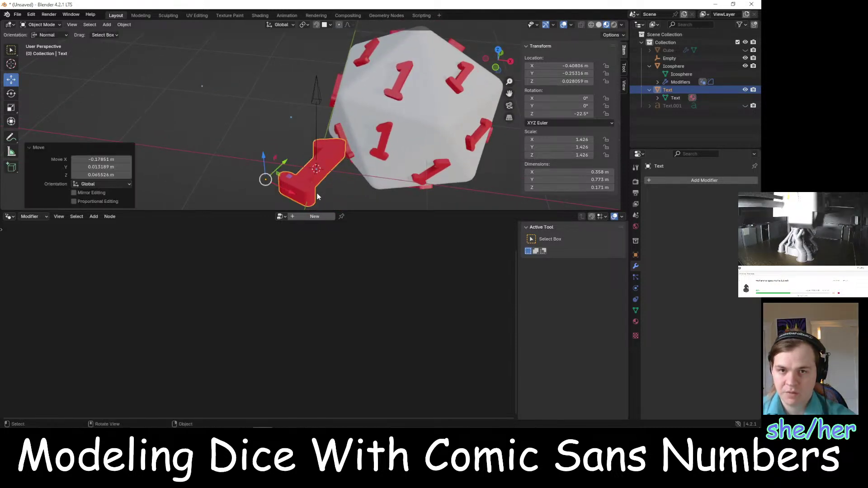
Move the red number text down about 0.106 m along the global Z axis
key(g)
key(z)
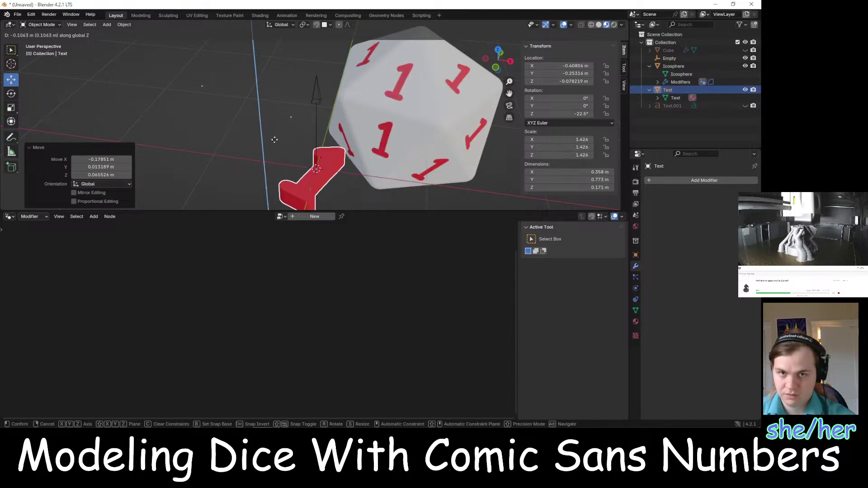
click(275, 139)
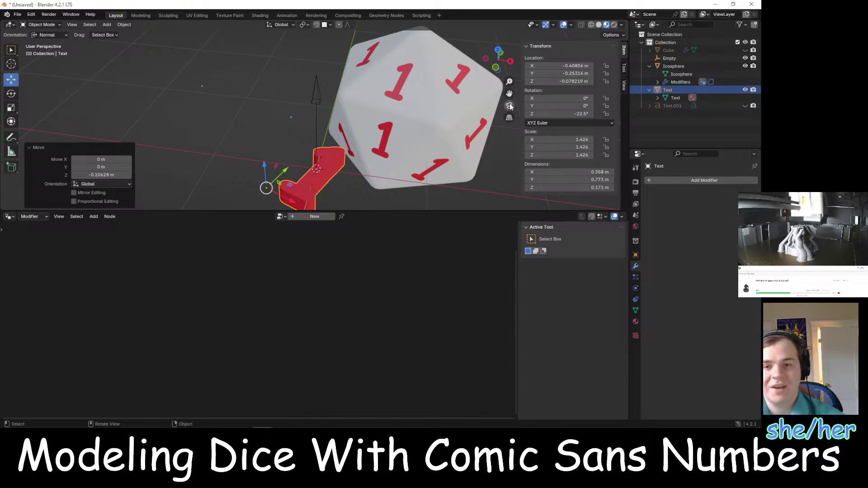
middle_drag(315, 113, 290, 94)
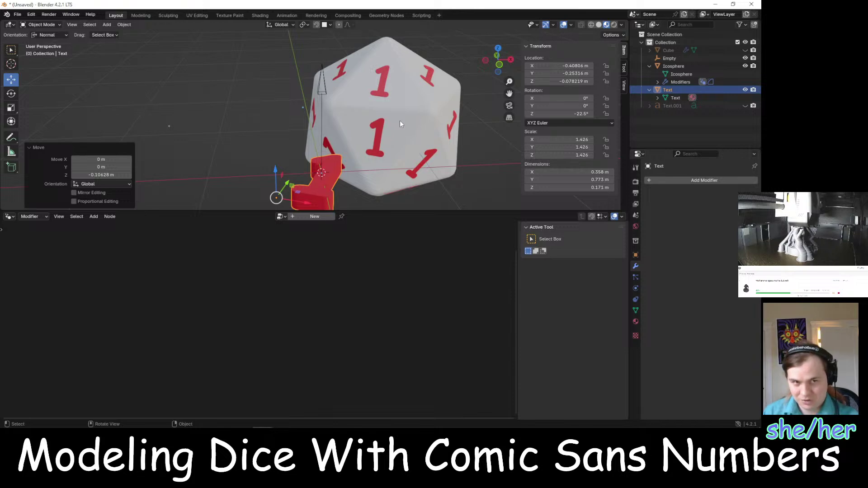
Display the icosphere's geometry node tree and move the Group Output node clear of Instance on Points
click(680, 82)
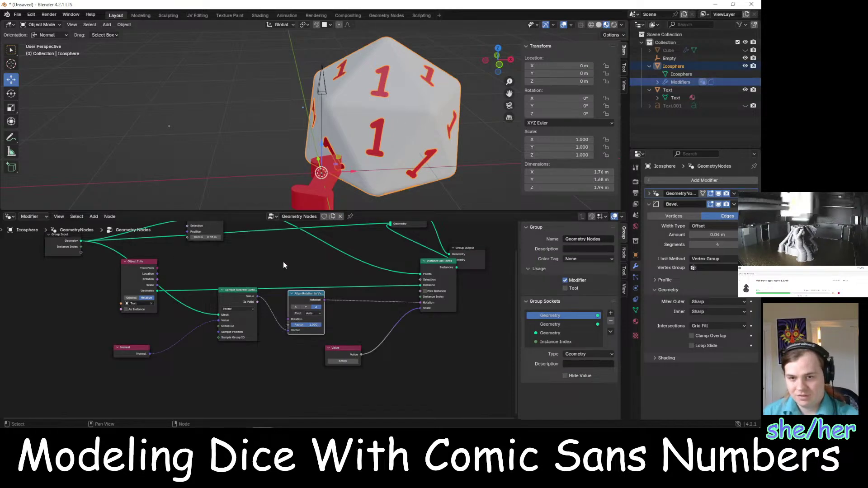
middle_drag(288, 236, 315, 258)
scroll(271, 295, down, 1)
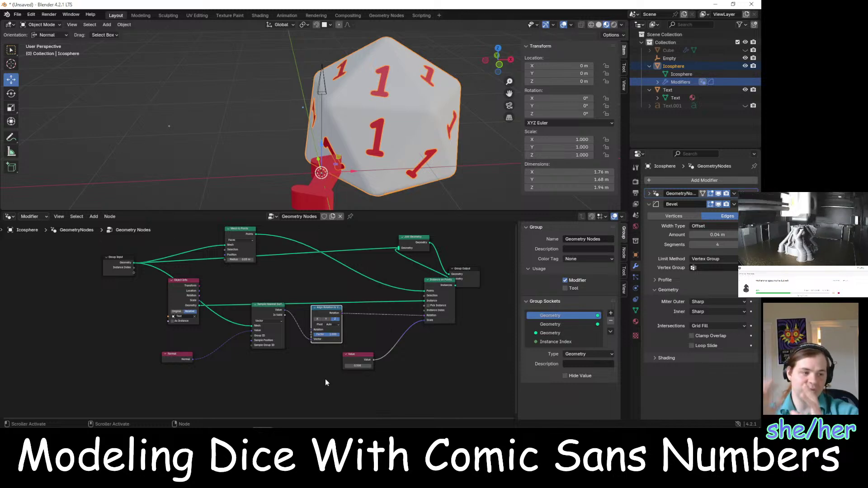
click(472, 266)
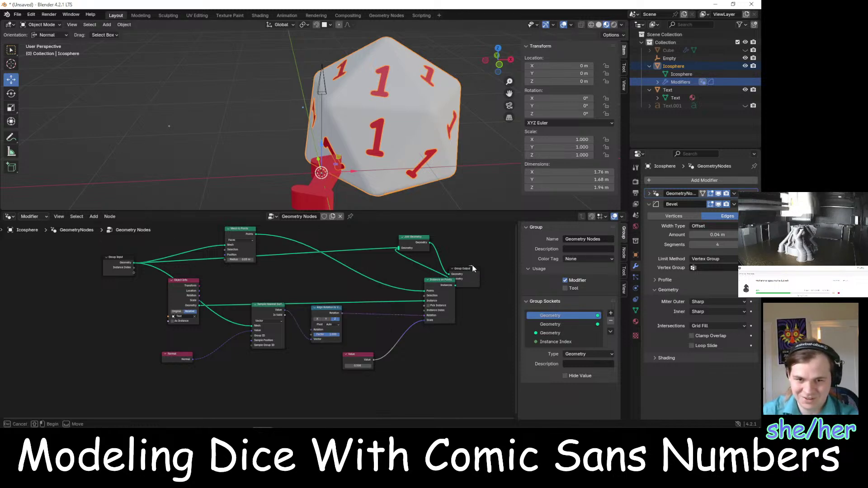
drag(470, 269, 488, 263)
Place Instance on Points ahead of Join Geometry and space both nodes out before Group Output
scroll(459, 286, up, 4)
middle_drag(444, 269, 271, 299)
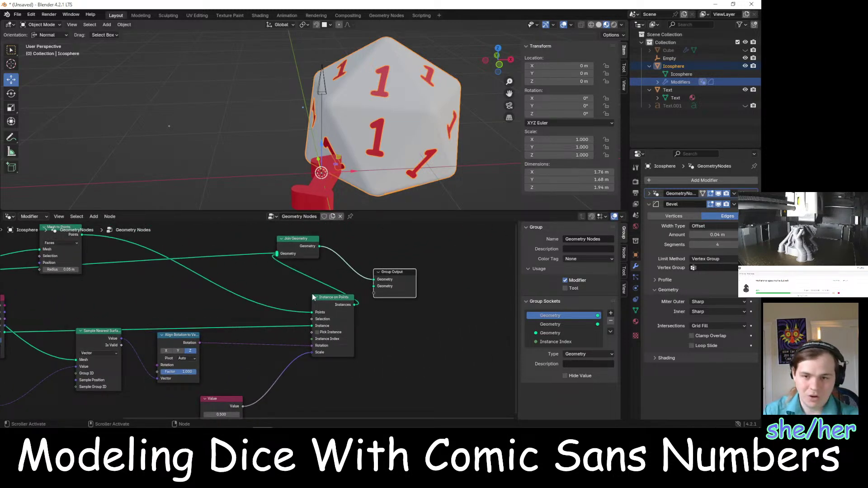
drag(312, 297, 222, 266)
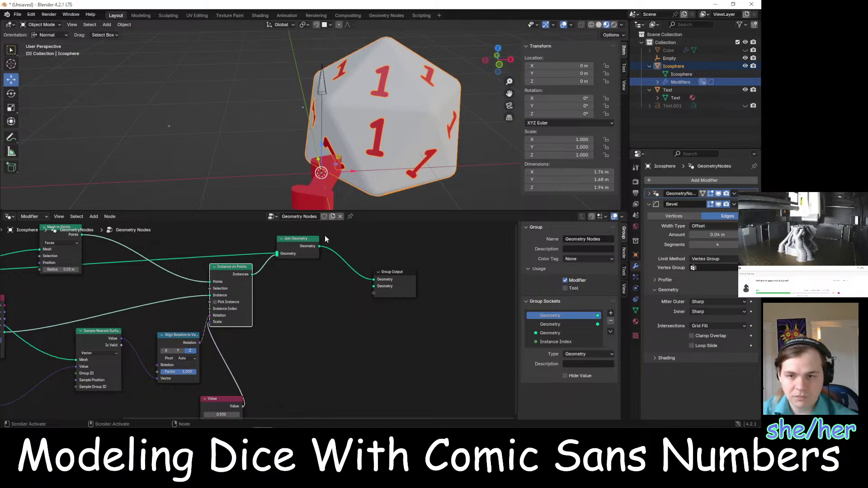
drag(310, 238, 337, 254)
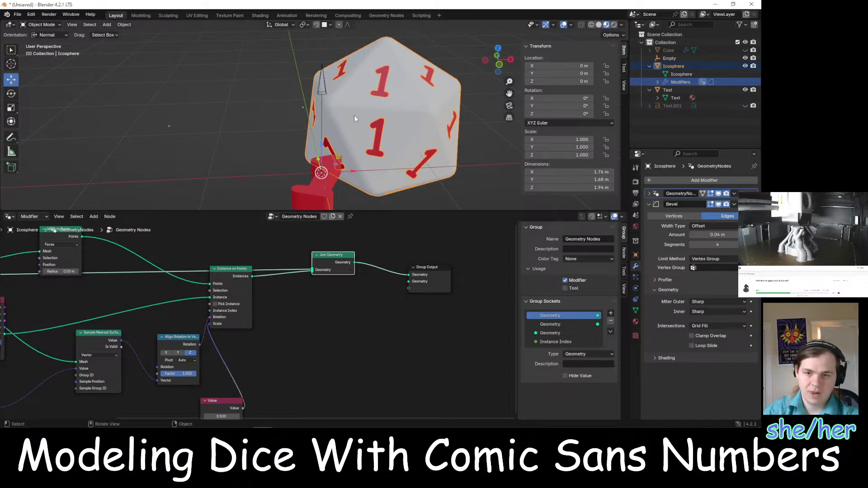
drag(244, 268, 255, 247)
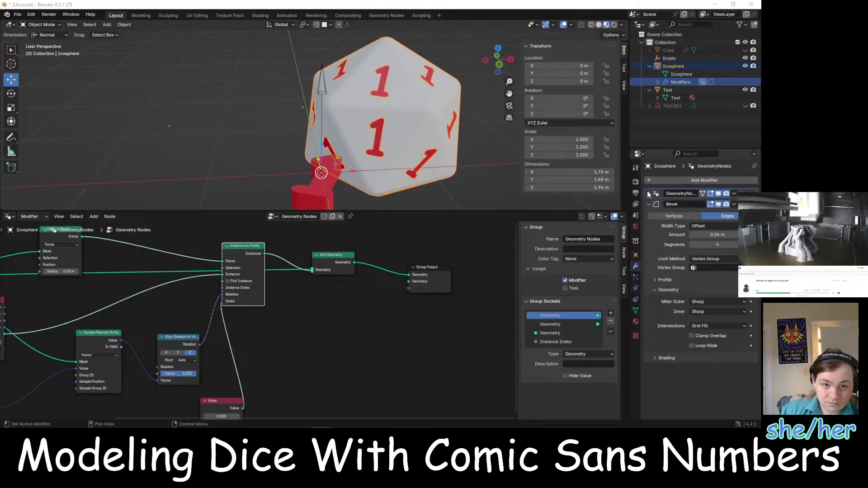
Select the icosphere and expand the settings of its Geometry Nodes and Bevel modifiers
click(649, 204)
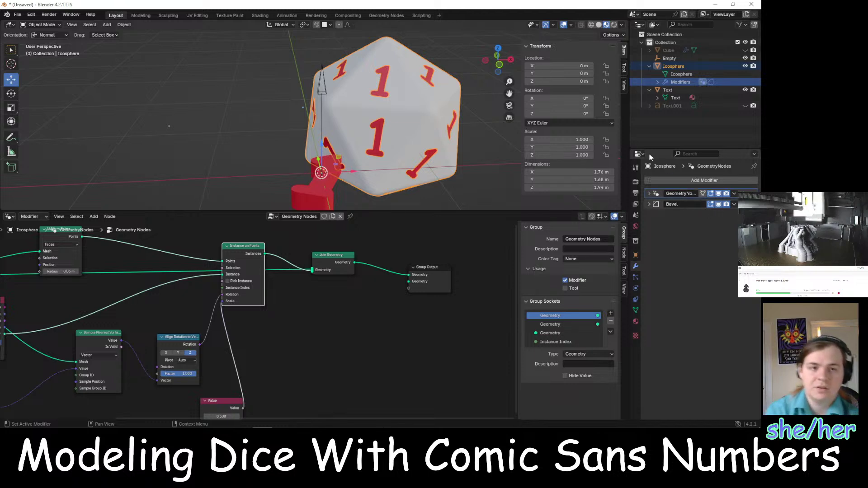
click(700, 67)
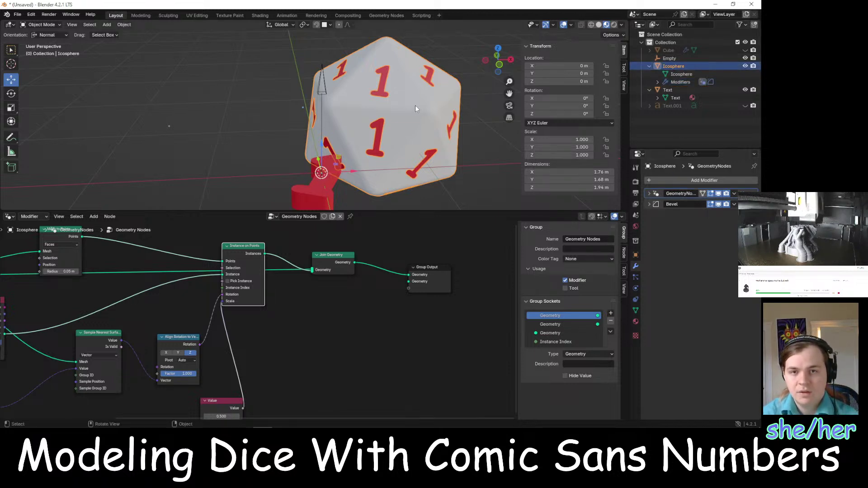
scroll(395, 81, down, 3)
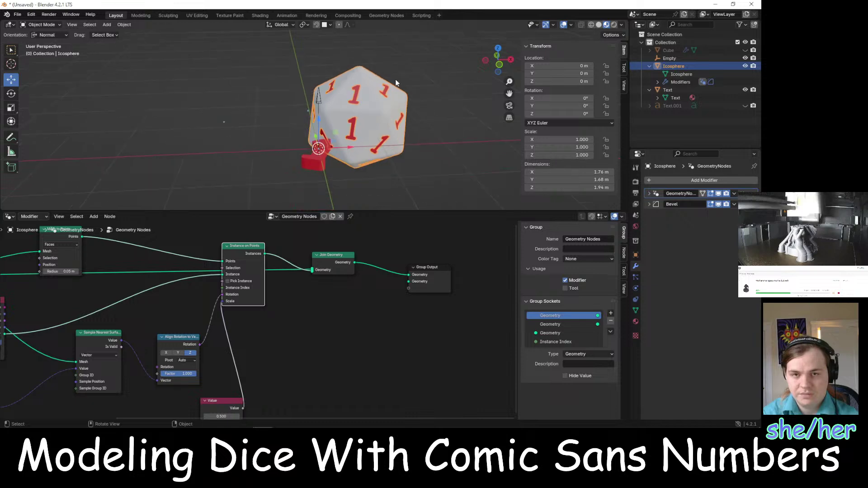
scroll(395, 80, up, 2)
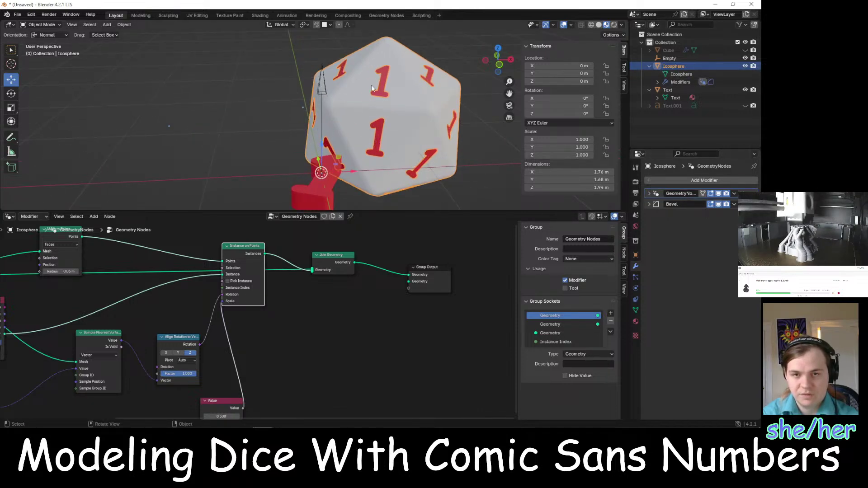
click(693, 197)
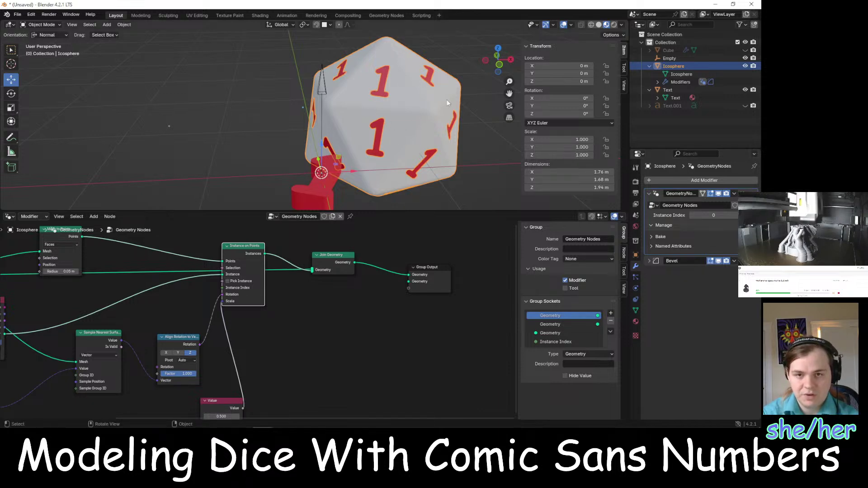
click(649, 261)
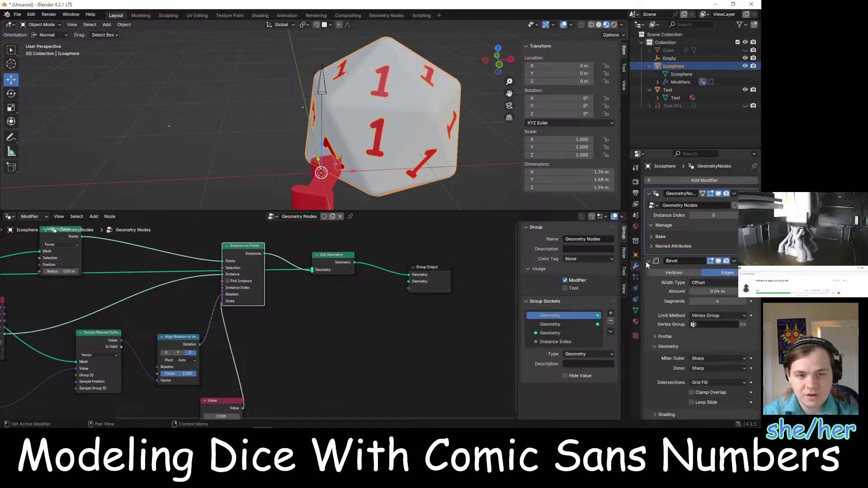
Try raising the icosphere's Bevel amount to about 0.17 m
middle_drag(290, 117, 378, 114)
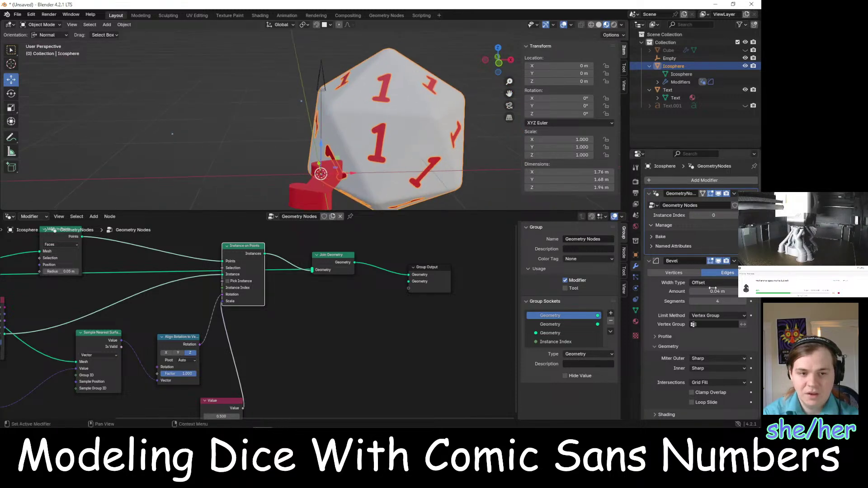
click(743, 291)
click(743, 292)
click(743, 292)
click(744, 291)
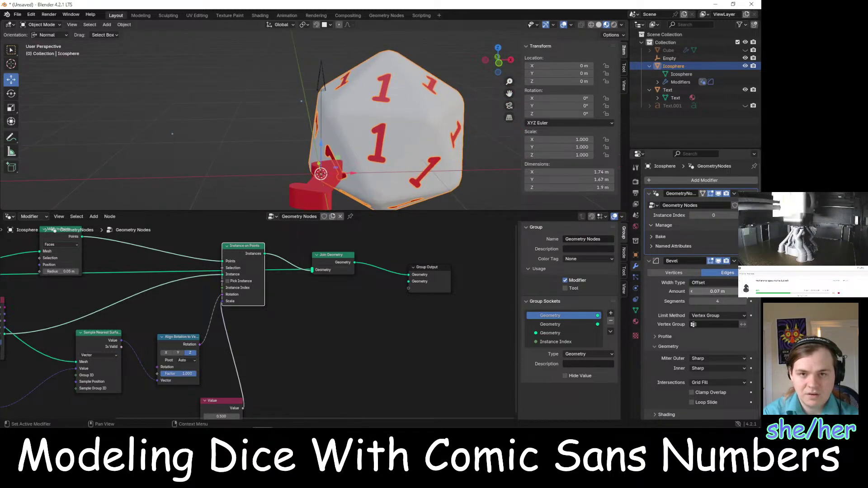
click(744, 292)
click(744, 291)
click(744, 291)
click(744, 291)
click(743, 292)
click(743, 292)
click(743, 291)
click(743, 291)
click(743, 292)
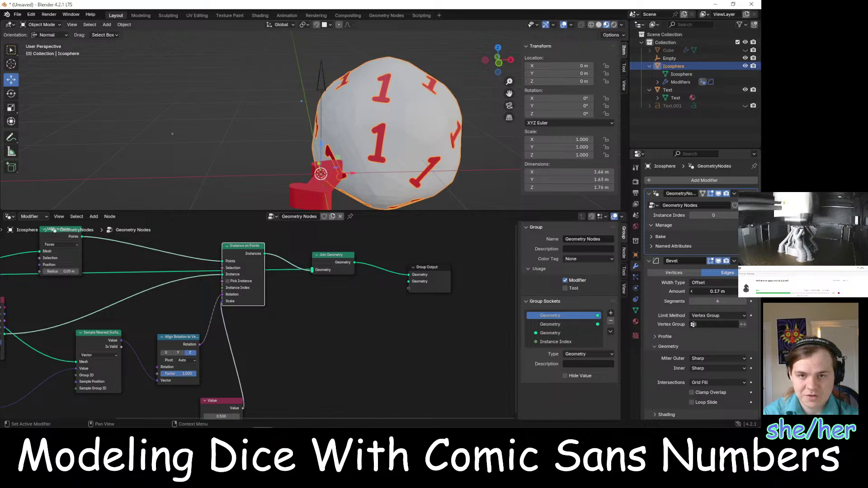
click(744, 292)
Set the icosphere's Bevel amount to 0.05 m
click(691, 291)
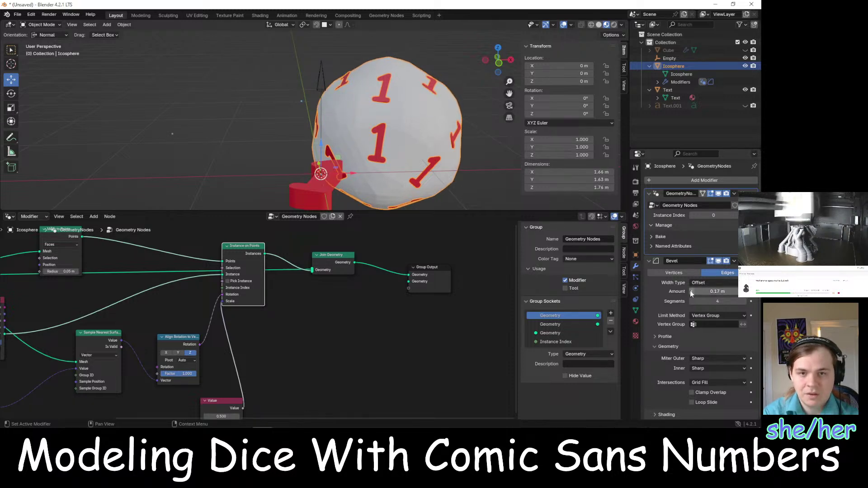
click(690, 292)
click(691, 291)
click(690, 291)
click(690, 291)
click(691, 292)
click(690, 291)
click(690, 292)
click(690, 291)
click(690, 291)
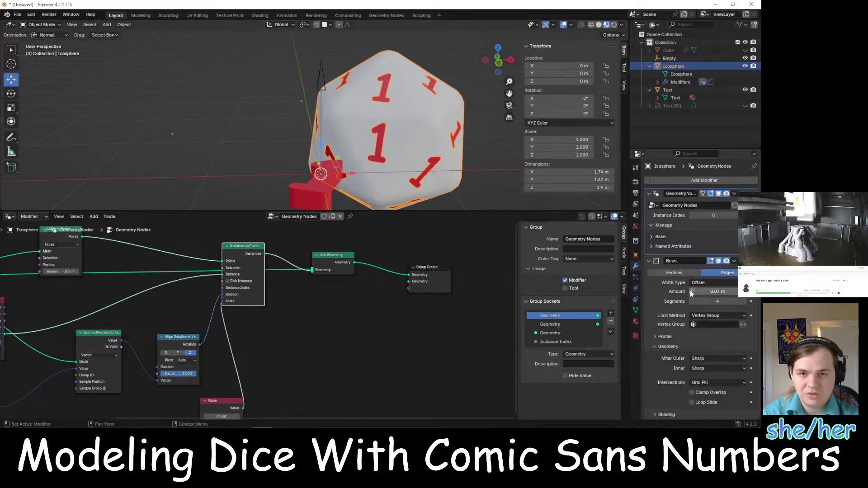
click(691, 291)
click(691, 292)
click(691, 291)
click(690, 291)
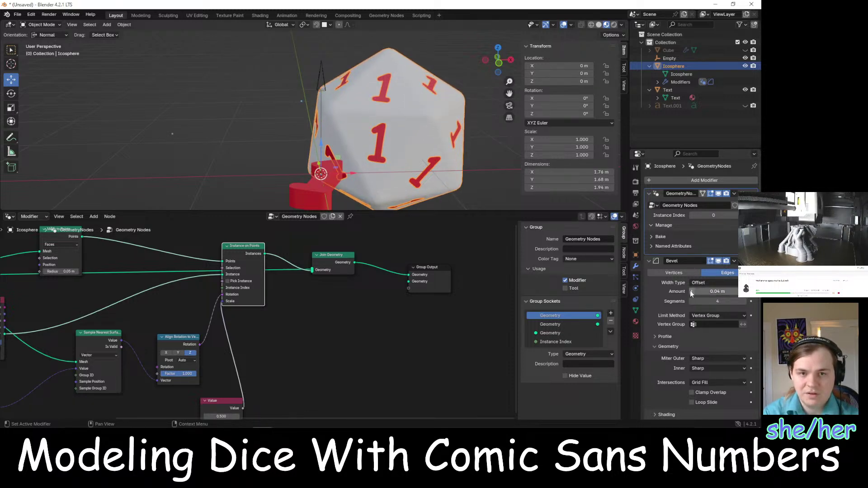
click(744, 291)
Try raising the Bevel modifier's segment count to 7 and lower it again while inspecting the die's edges
middle_drag(462, 186, 403, 152)
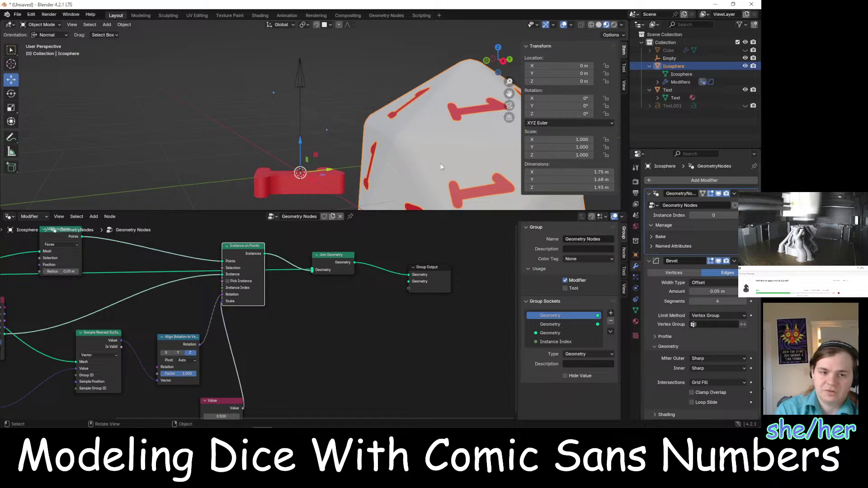
click(745, 300)
click(745, 301)
click(745, 301)
click(746, 300)
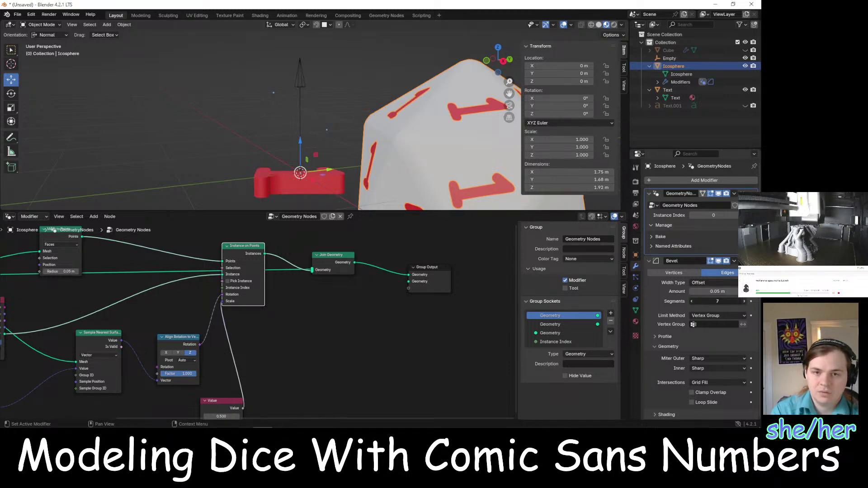
click(693, 302)
click(692, 301)
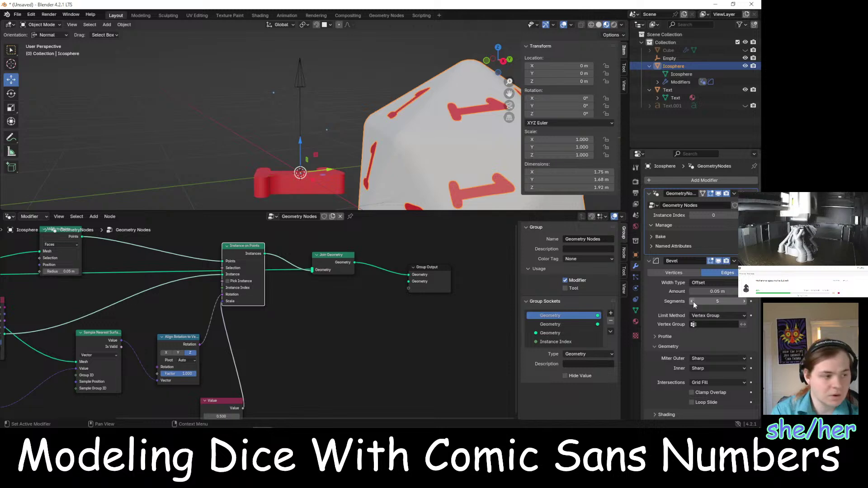
click(693, 302)
middle_drag(386, 154, 462, 140)
Switch to the browser and watch the DiceMaker section of "How to Design and Polish Custom 3D Printed Dice", pausing at 0:43
click(715, 4)
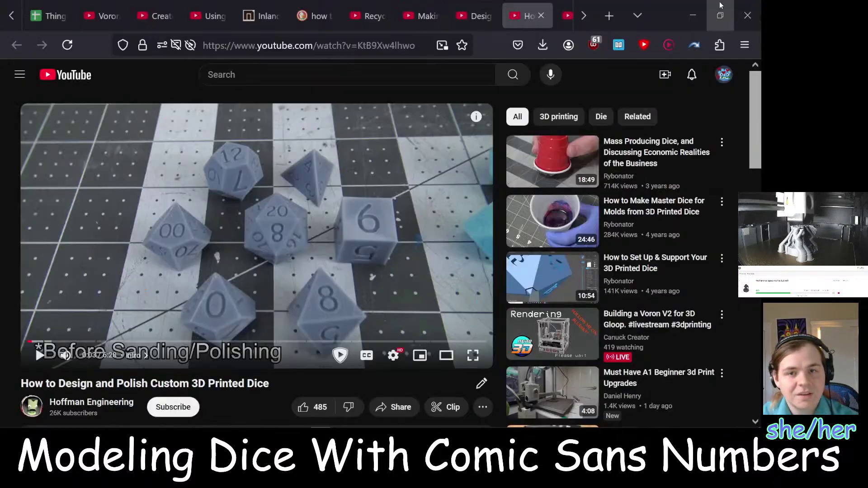
click(254, 187)
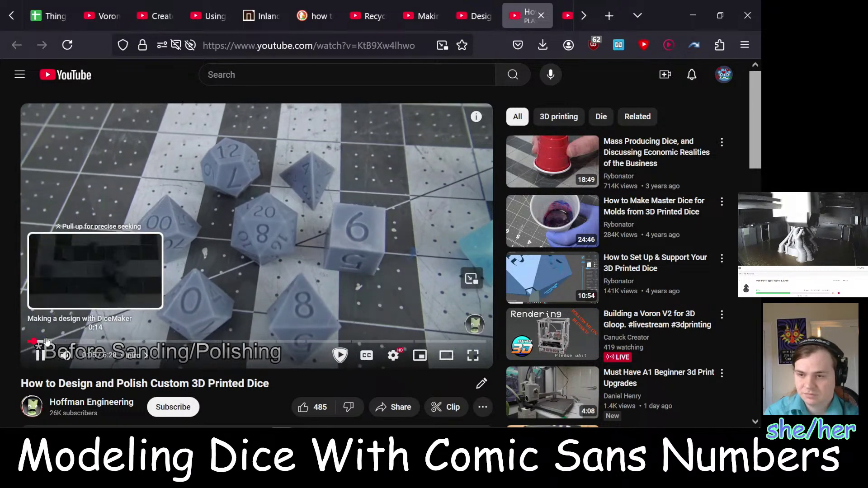
click(44, 342)
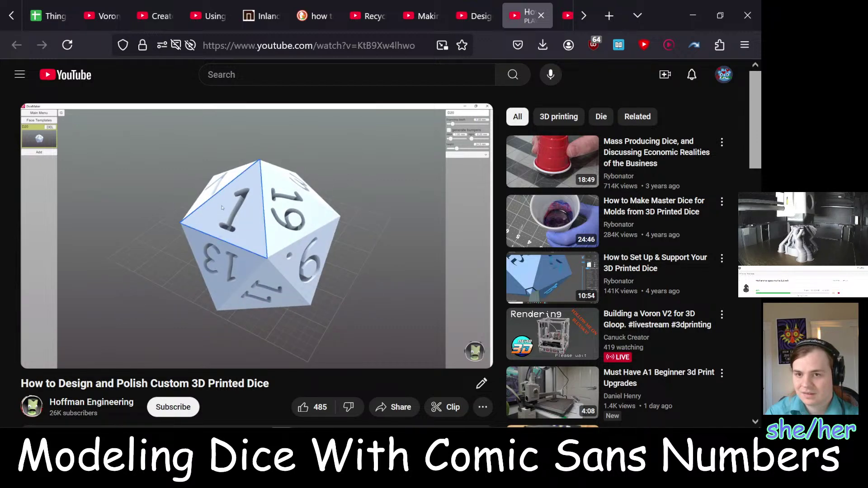
click(343, 222)
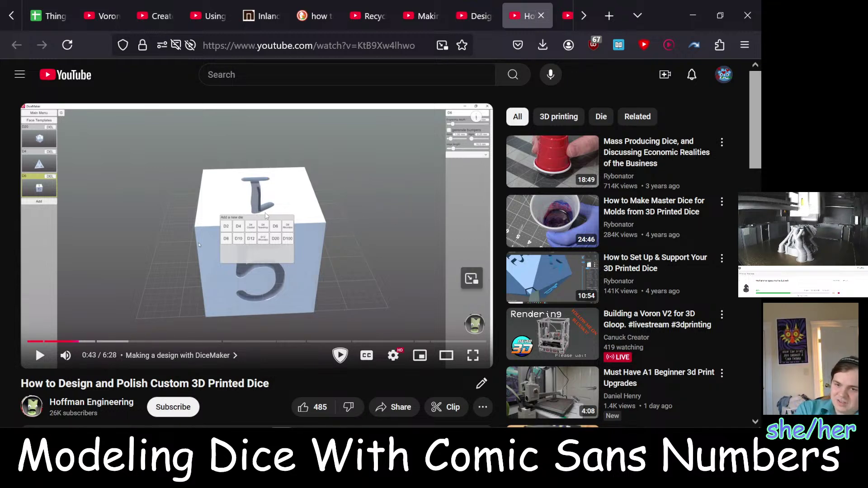
Watch the "Design Your Own Custom Dice for Free" Blender tutorial around 11:03 and pause it at 11:04
click(472, 16)
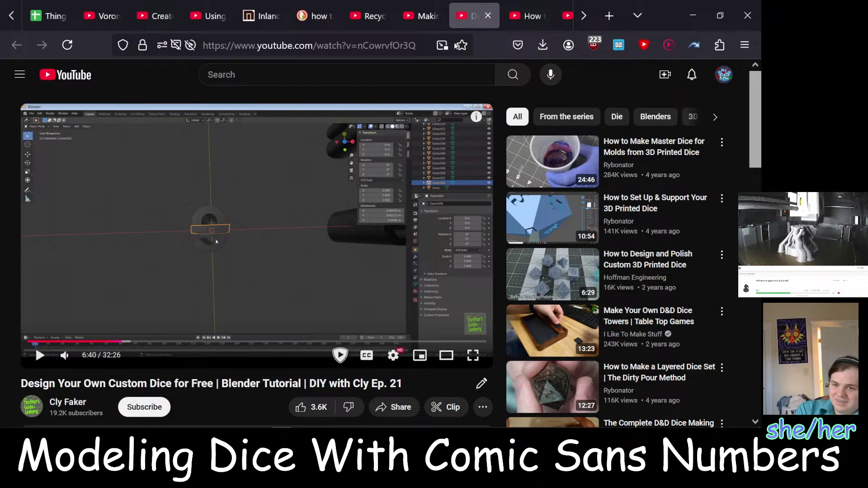
scroll(292, 242, down, 2)
scroll(235, 247, up, 2)
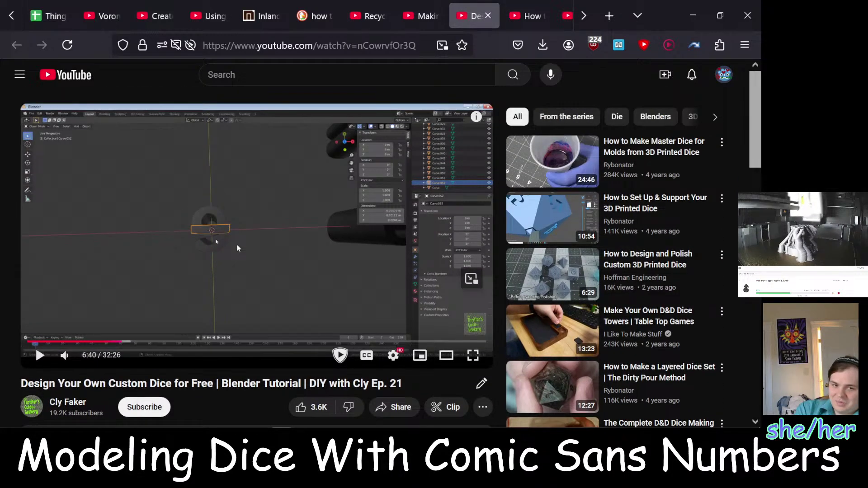
click(237, 247)
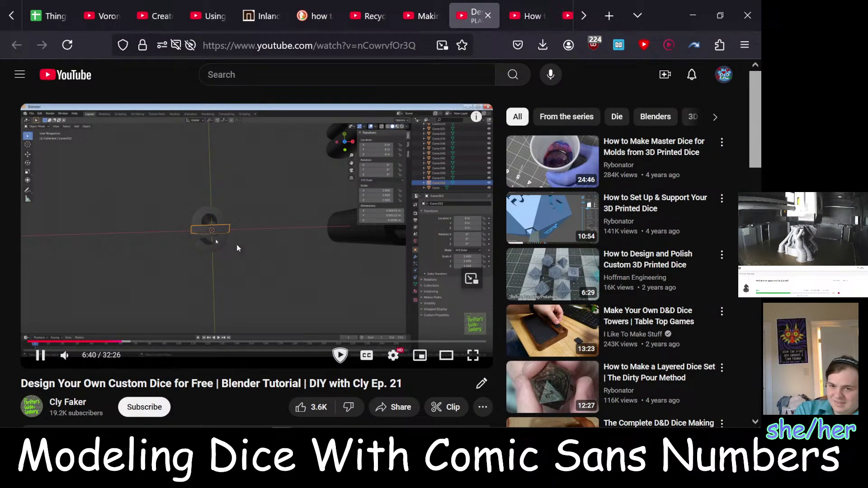
click(184, 342)
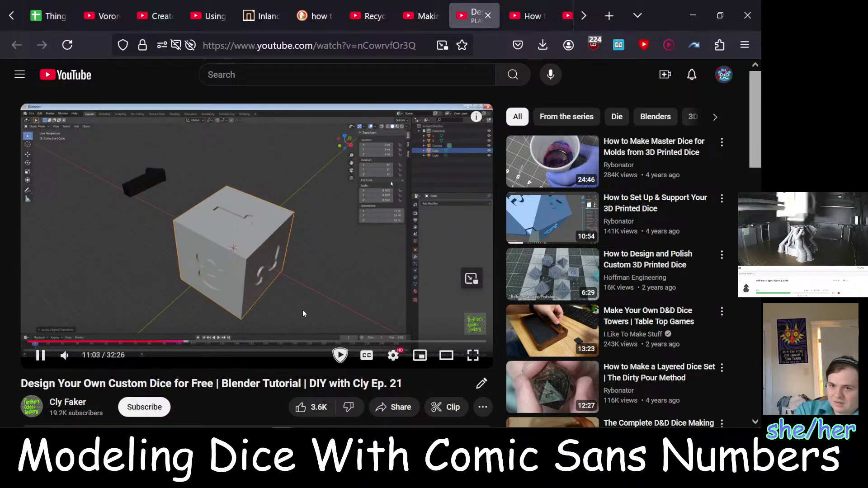
click(294, 246)
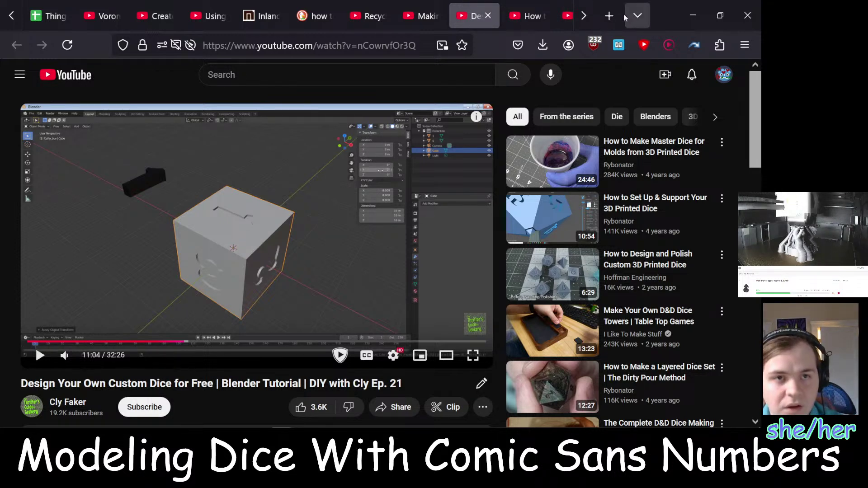
Search the web for "foldable d6" in a new browser tab
click(600, 7)
text(esuga)
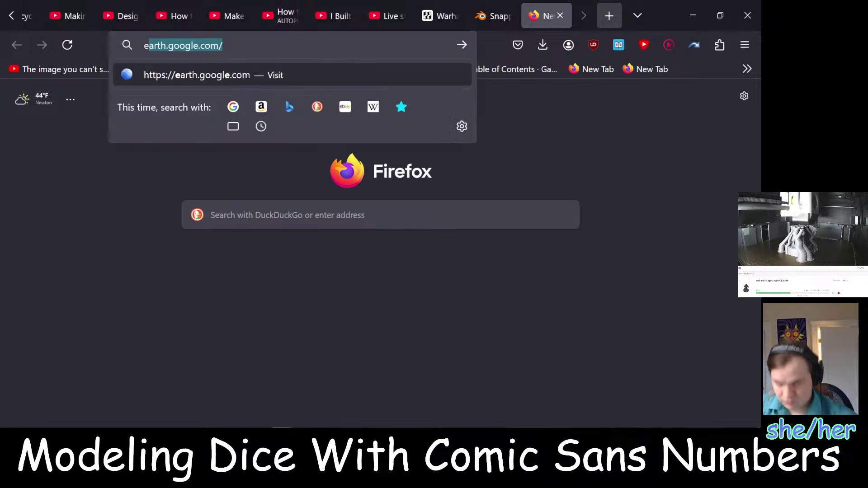
key(BackSpace)
key(BackSpace)
key(BackSpace)
key(BackSpace)
key(BackSpace)
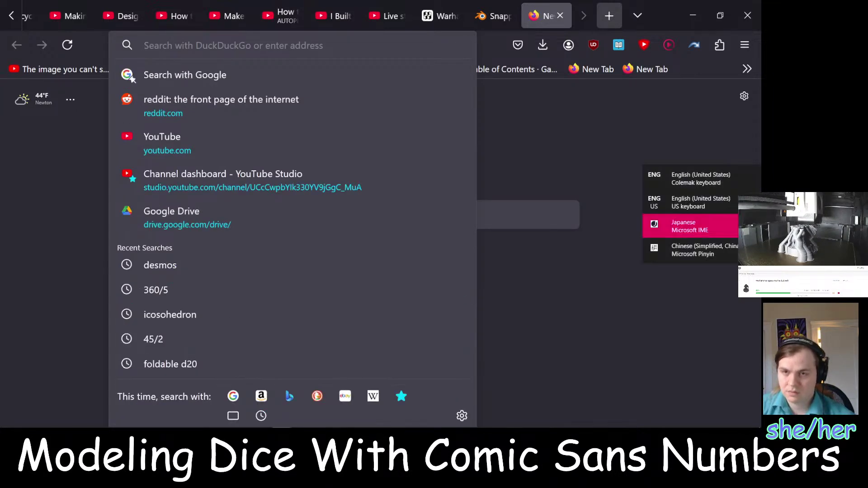
text(fola)
key(BackSpace)
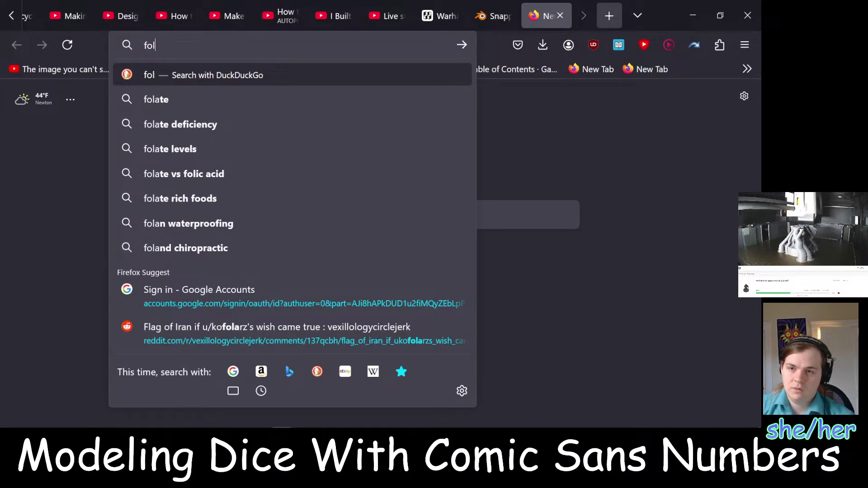
text(dable d)
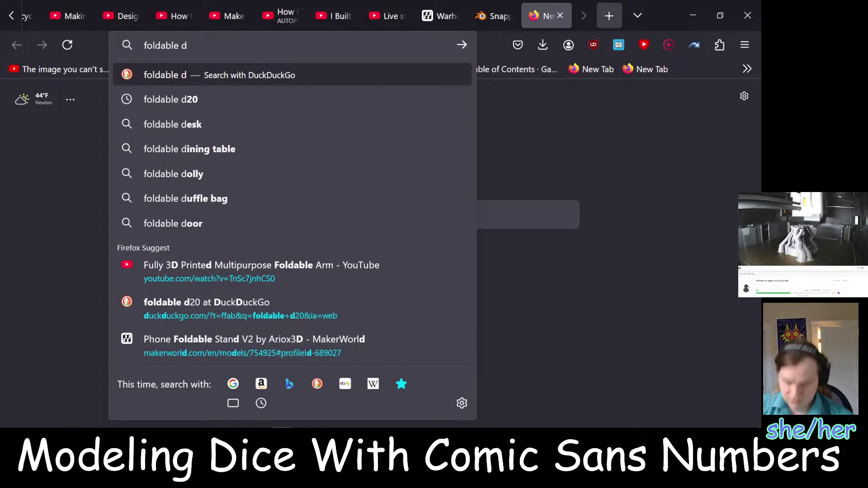
text(6)
key(Return)
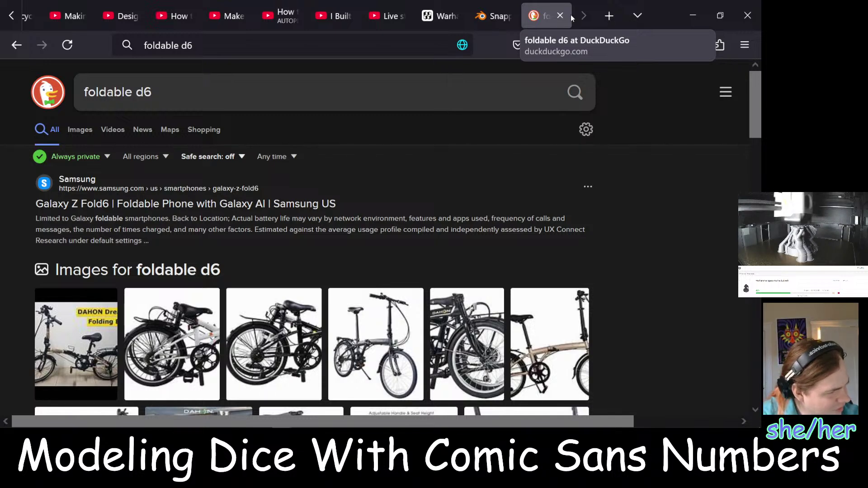
Refine the search to "foldable d6 dice" and examine the number layout on DiceCollector.com's numbered paper dice template among the images
click(204, 107)
text(dice)
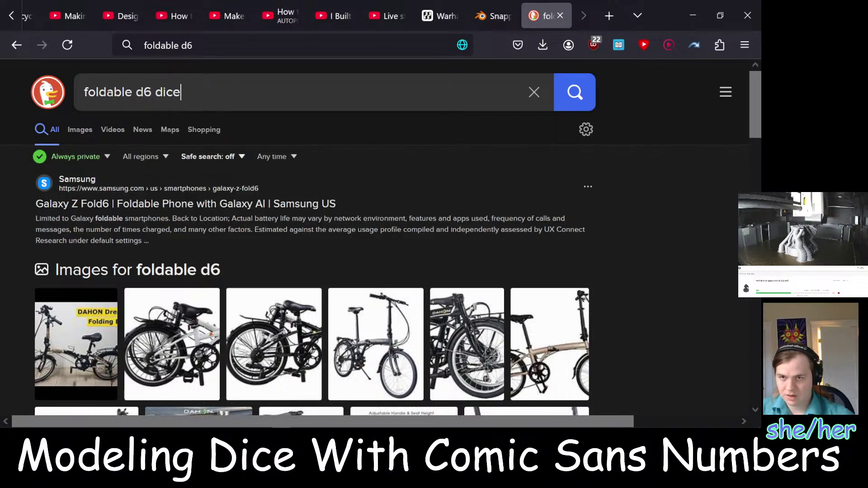
key(Return)
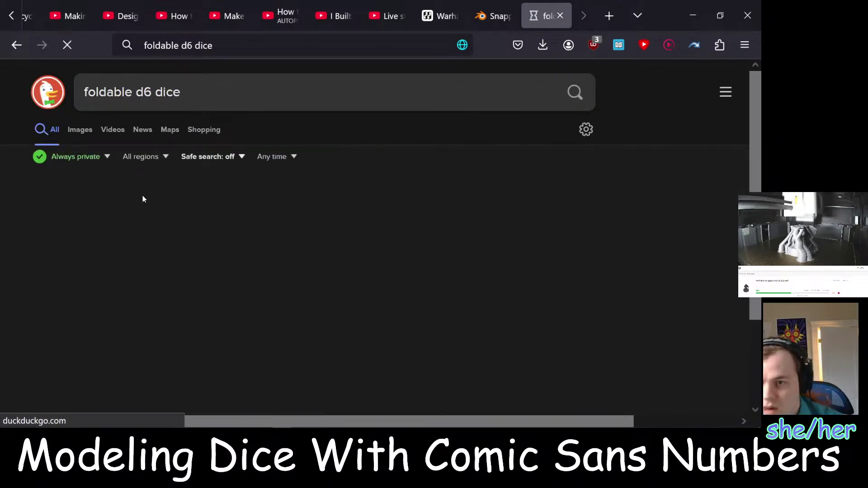
click(263, 305)
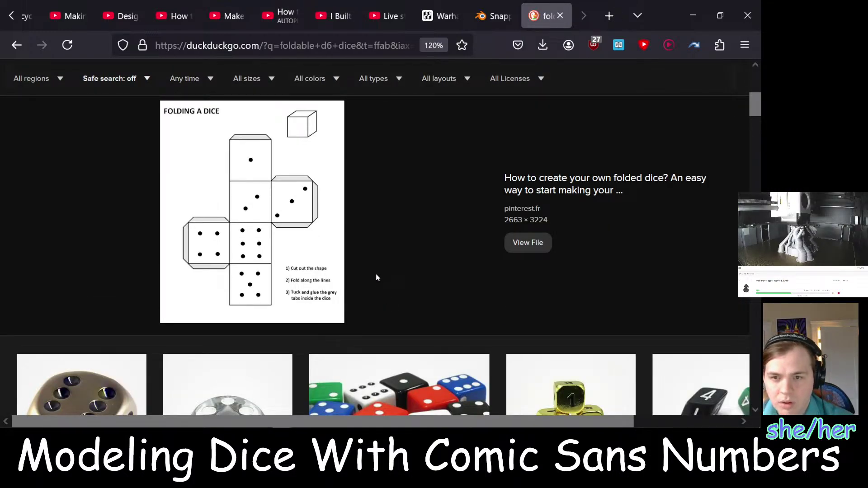
scroll(376, 272, up, 5)
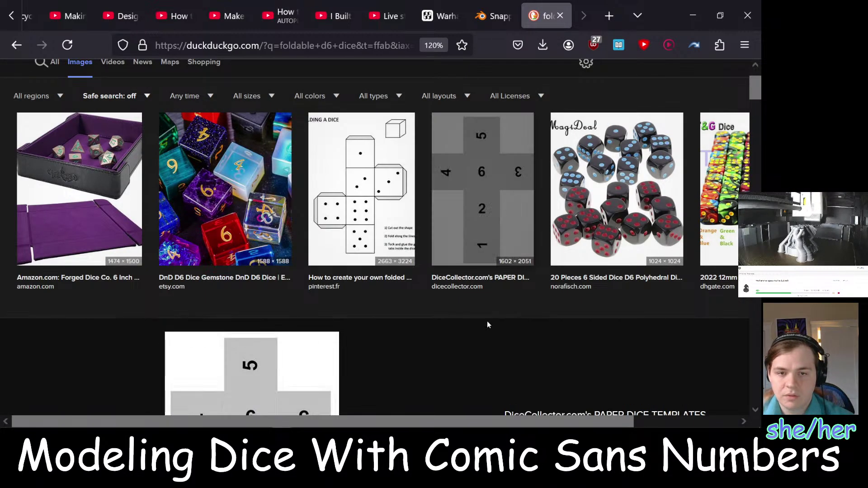
scroll(354, 268, down, 5)
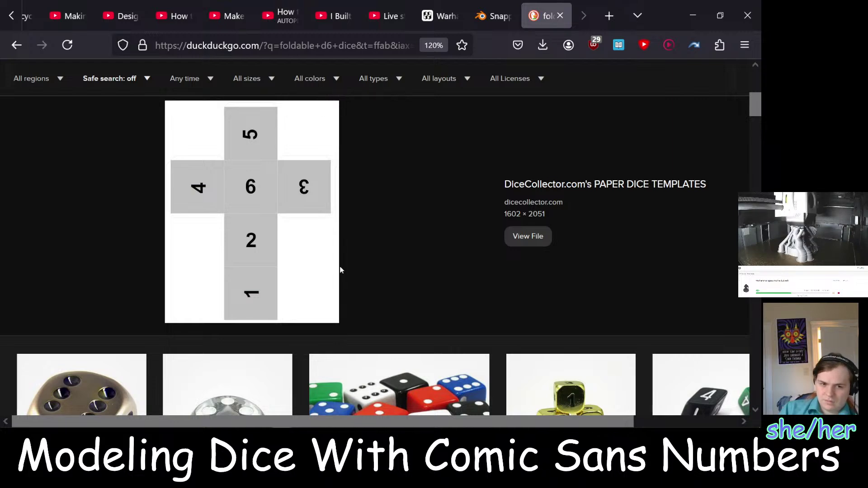
scroll(340, 270, down, 3)
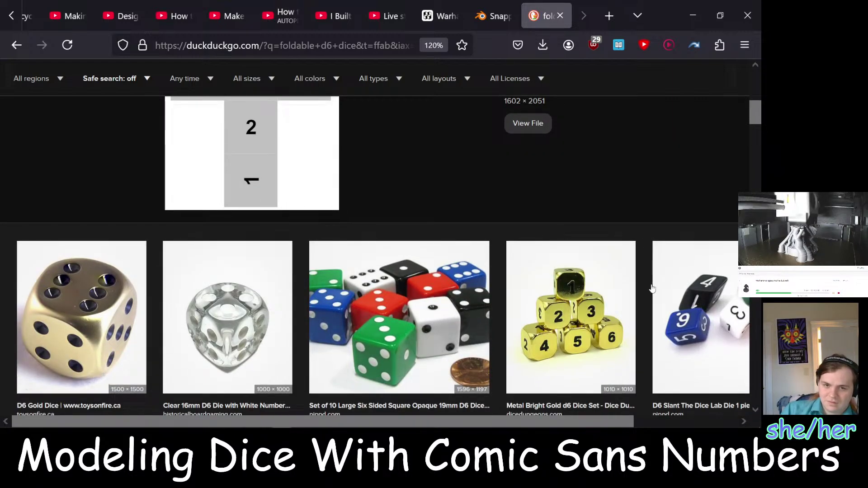
scroll(459, 238, up, 4)
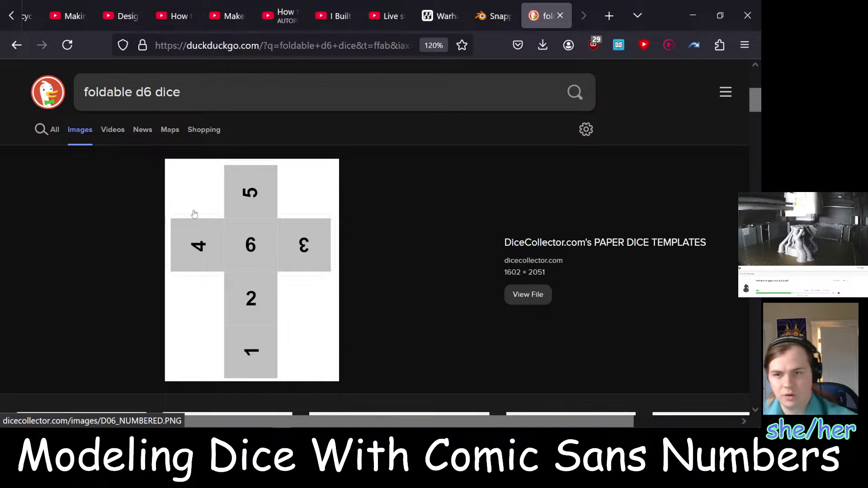
Copy the DiceCollector numbered cube net image, then launch Affinity Photo and install the offered update
right_click(295, 274)
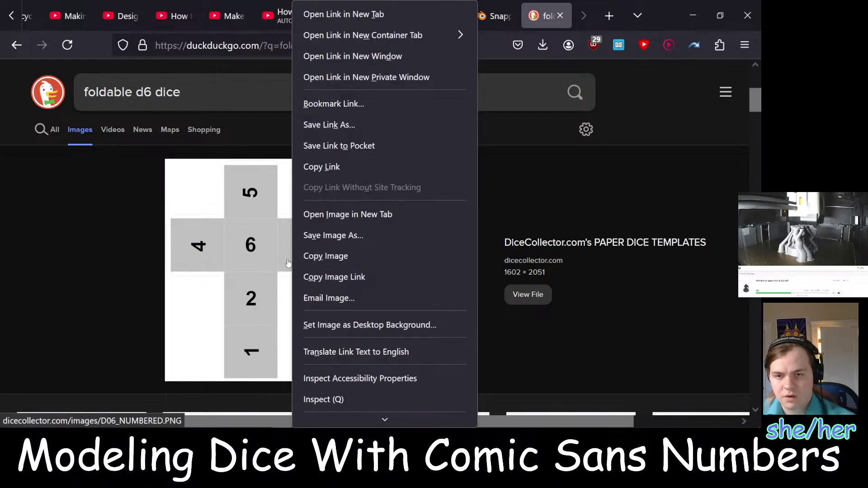
click(339, 253)
mouse_move(308, 428)
click(223, 421)
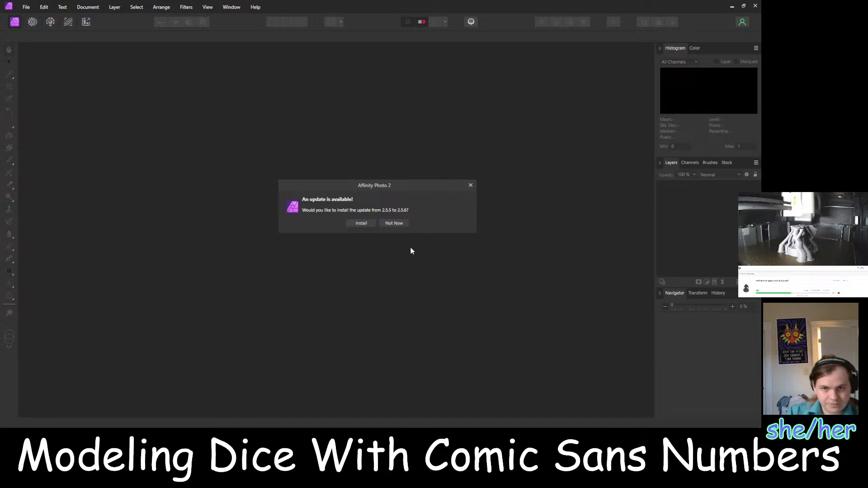
click(367, 224)
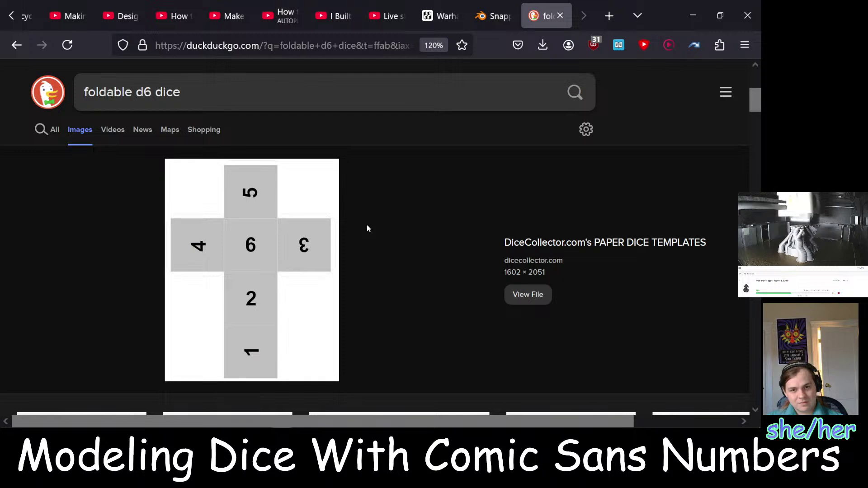
Reopen Affinity Photo with its unsaved files restored and create a new document from the copied cube net image
mouse_move(257, 424)
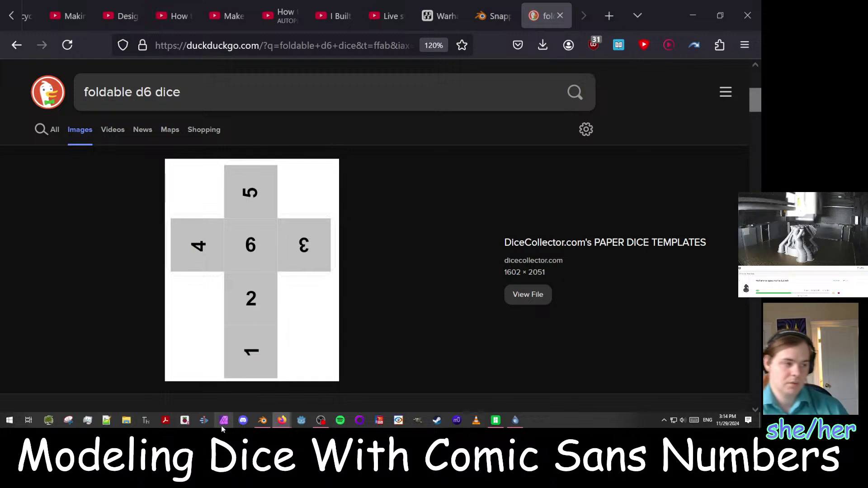
mouse_move(221, 421)
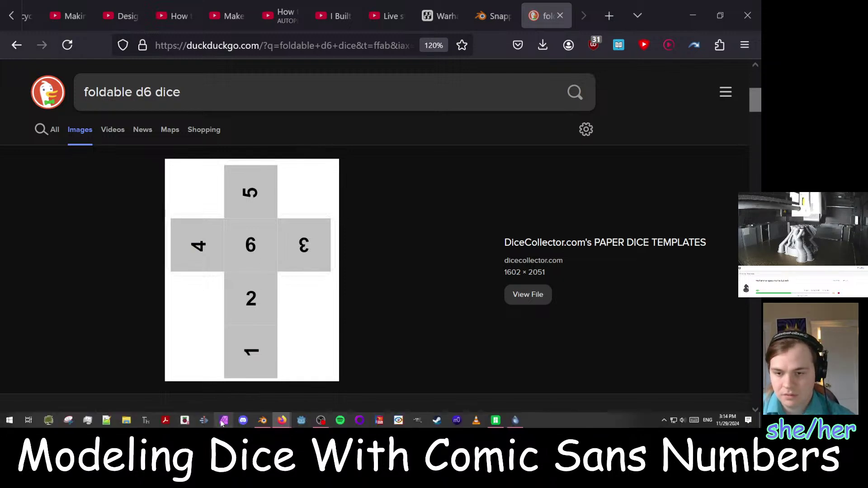
click(224, 420)
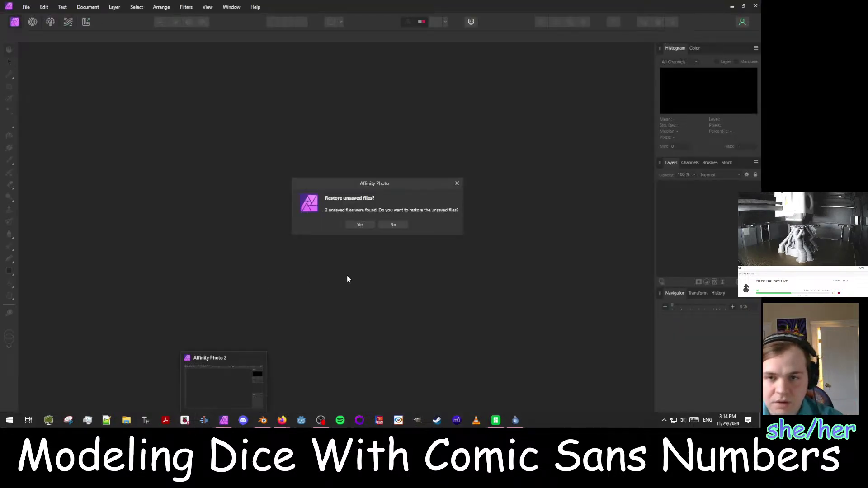
click(361, 225)
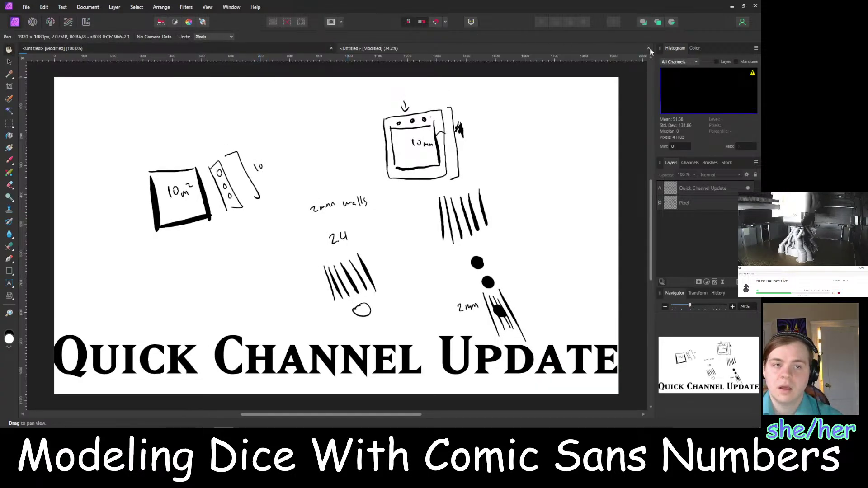
click(25, 7)
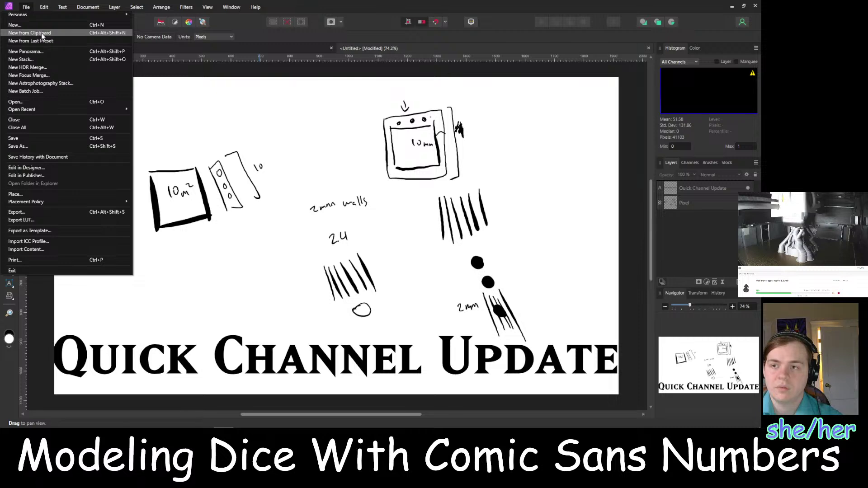
click(45, 33)
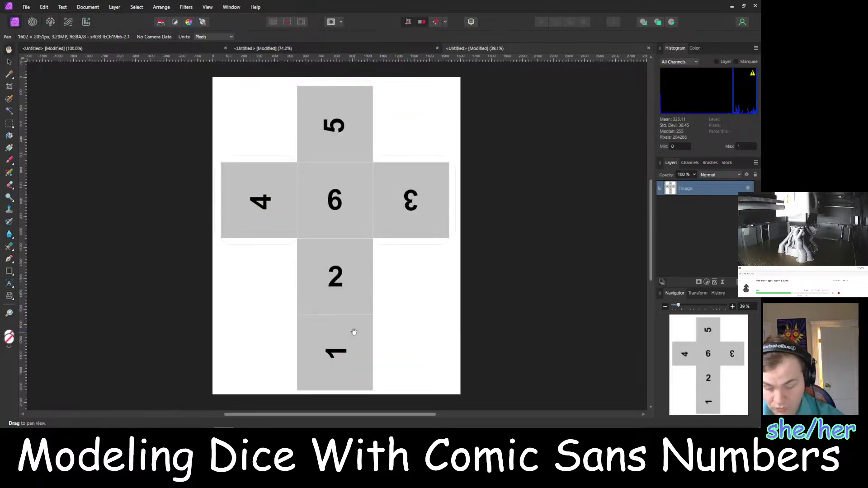
Add a pixel layer above the cube net image and set the paint brush colour to red
click(9, 162)
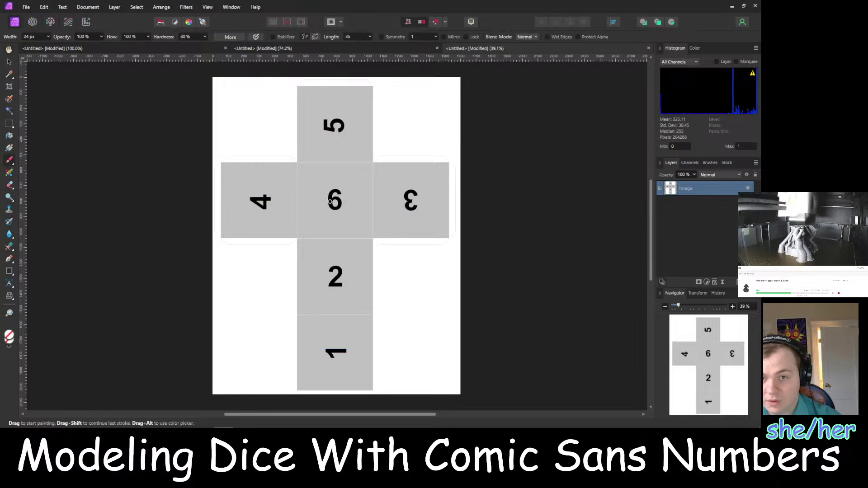
drag(358, 197, 355, 177)
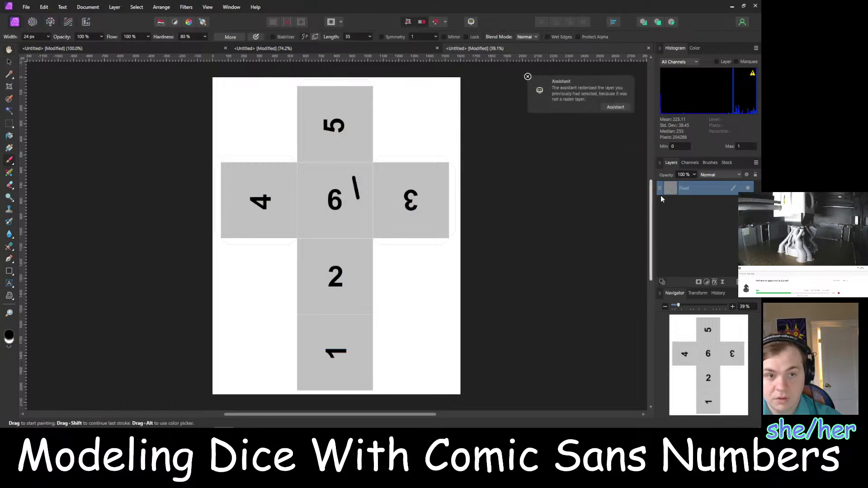
key(ctrl+z)
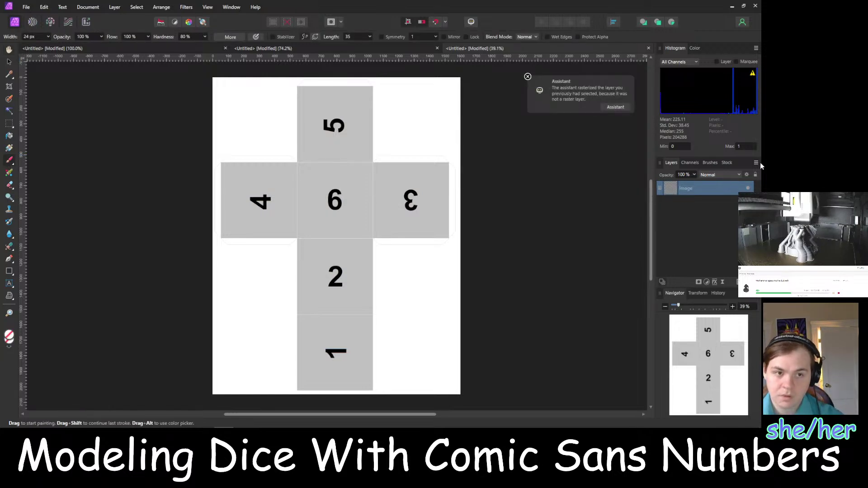
click(747, 281)
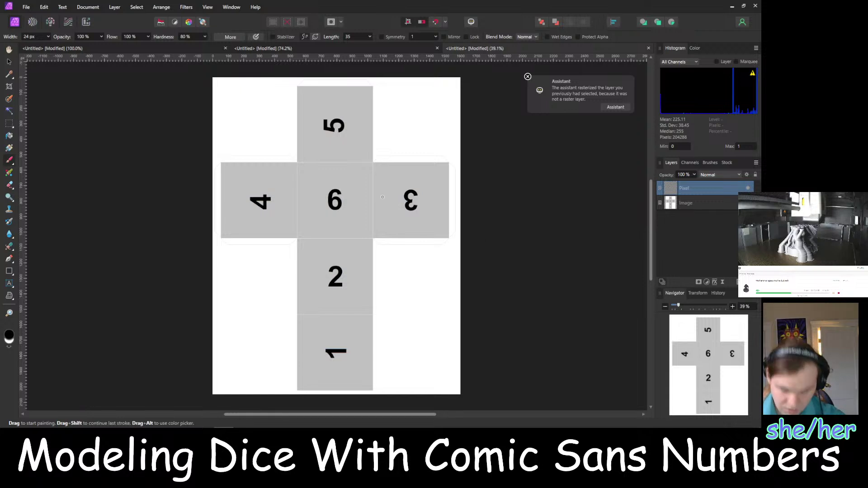
click(9, 336)
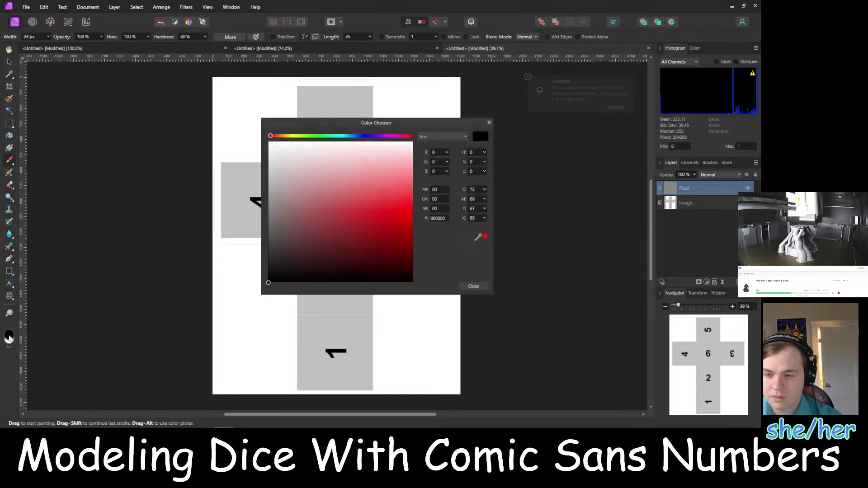
click(397, 206)
click(489, 123)
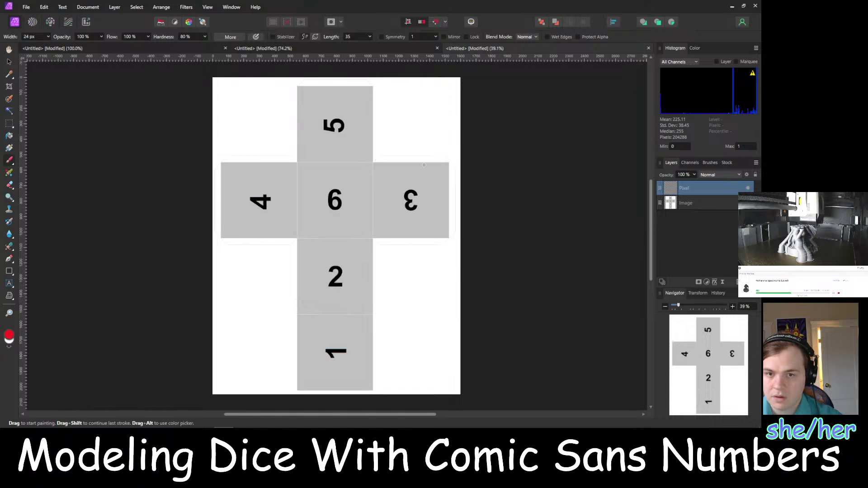
Paint red upward arrows beside the 6 and the 2 on the cube net to mark their orientation
mouse_move(355, 210)
mouse_down()
mouse_move(355, 183)
mouse_move(362, 196)
mouse_up()
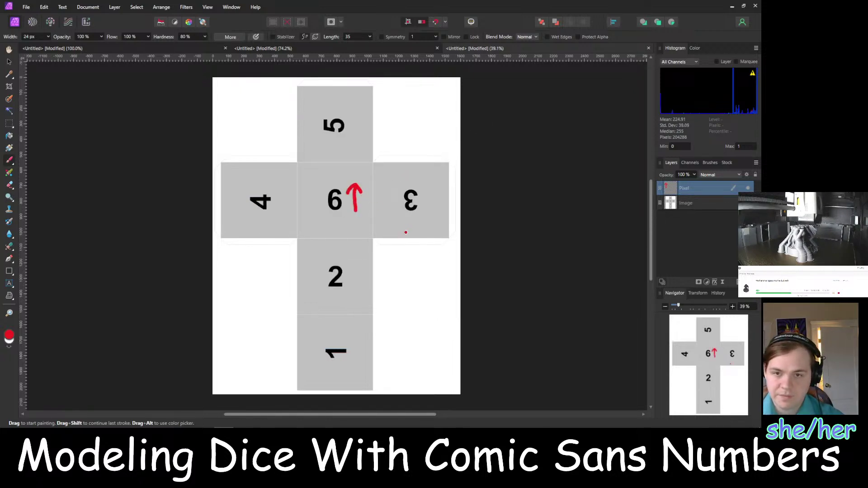
drag(357, 293, 355, 264)
mouse_move(355, 264)
mouse_down()
mouse_move(362, 277)
mouse_move(354, 264)
mouse_up()
key(ctrl+z)
key(ctrl+z)
drag(355, 265, 361, 275)
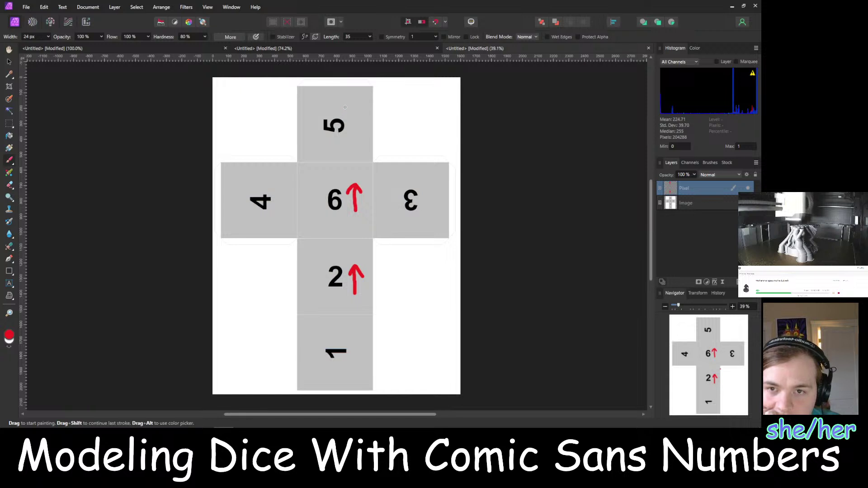
Paint red orientation arrows on the remaining faces: pointing left by the 5, 1 and 4, and pointing down by the 3
mouse_move(346, 108)
mouse_down()
mouse_move(320, 110)
mouse_move(334, 115)
mouse_up()
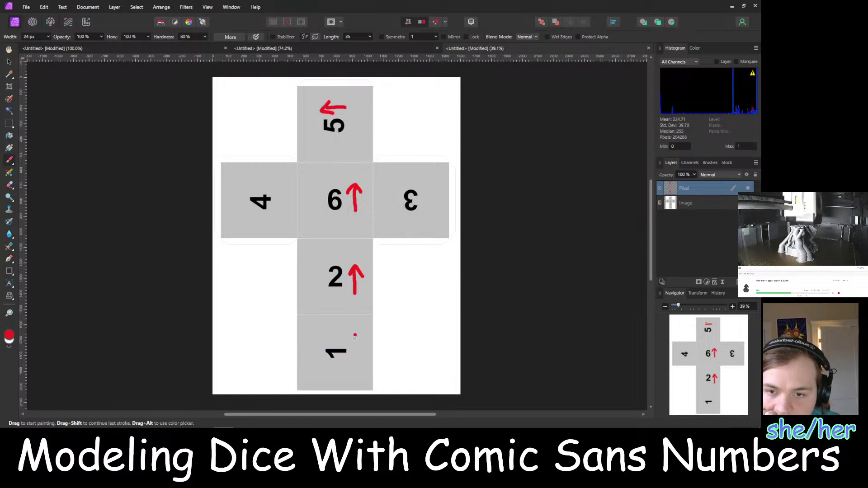
drag(349, 345, 319, 338)
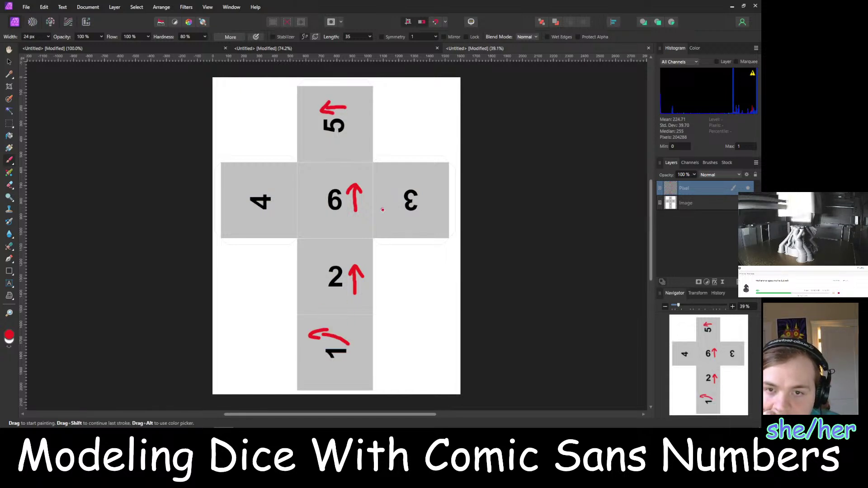
mouse_move(426, 189)
mouse_down()
mouse_move(427, 222)
mouse_move(438, 213)
mouse_up()
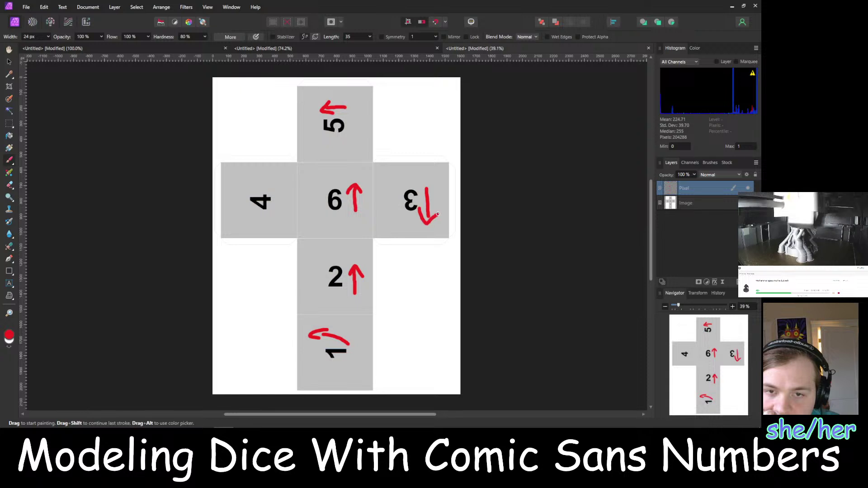
mouse_move(276, 187)
mouse_down()
mouse_move(248, 181)
mouse_move(251, 194)
mouse_up()
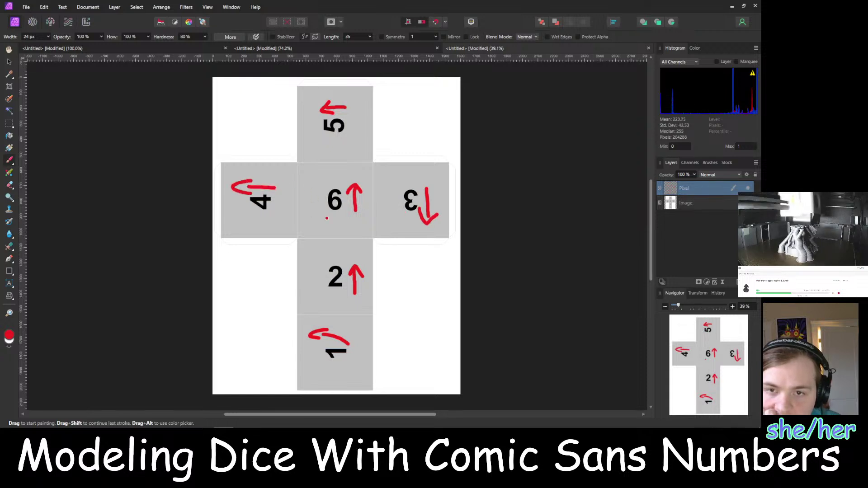
click(340, 153)
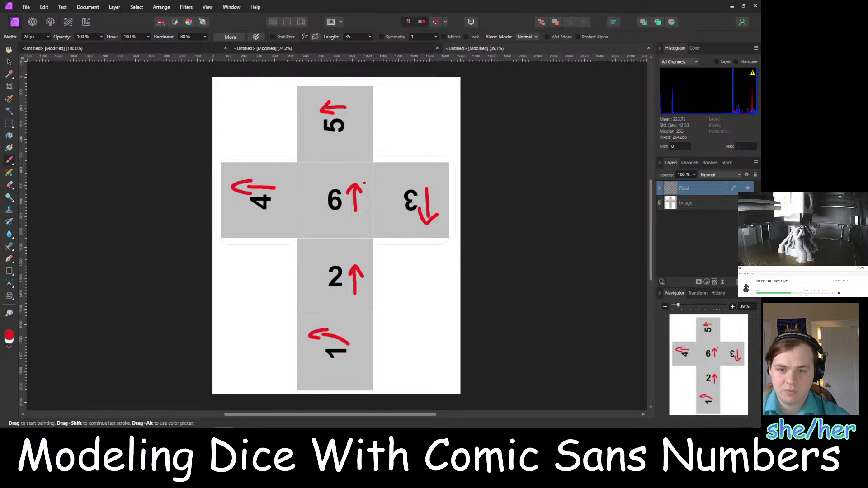
click(321, 358)
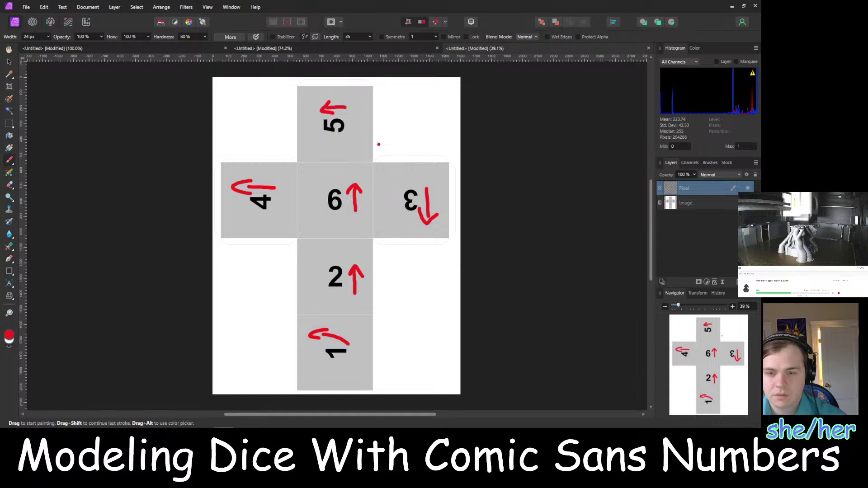
Paint a curved red arrow from the 6 face's upper-right corner up toward the 5 face on the cube net
click(378, 144)
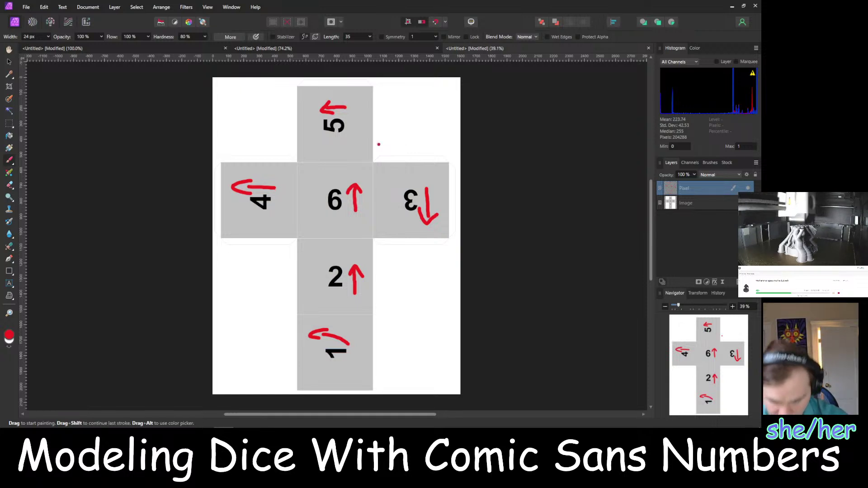
click(379, 144)
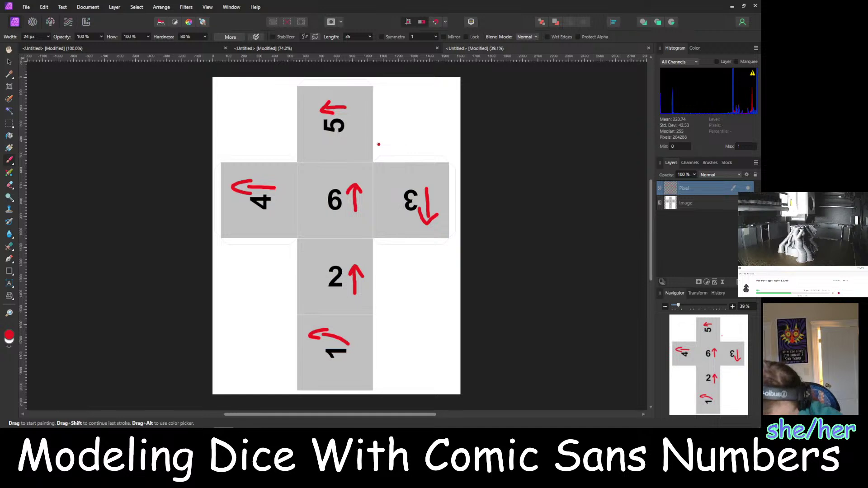
click(419, 140)
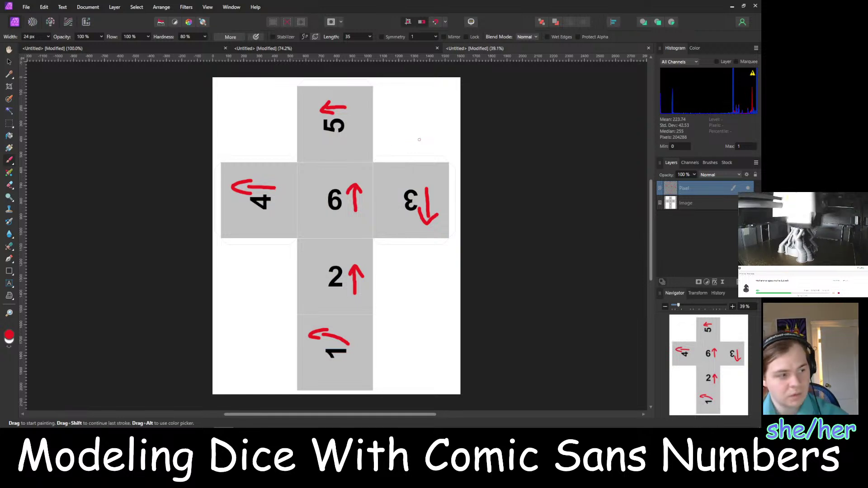
click(369, 170)
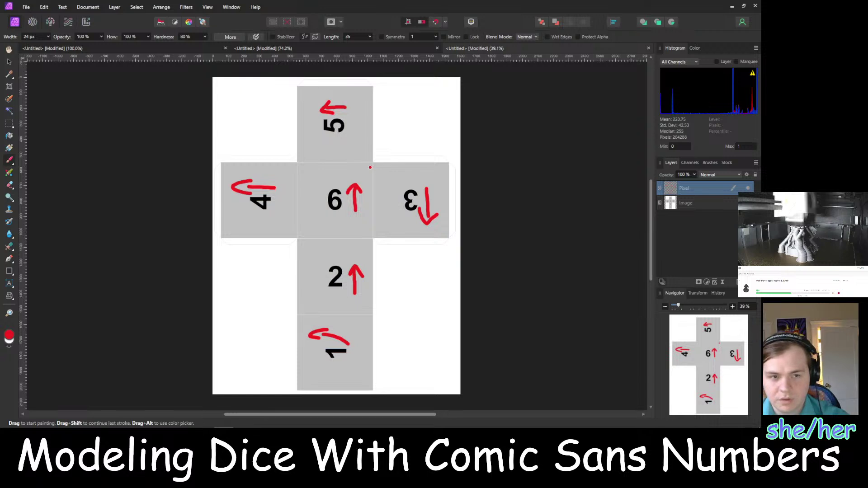
mouse_move(371, 168)
mouse_down()
mouse_move(362, 131)
mouse_move(378, 130)
mouse_up()
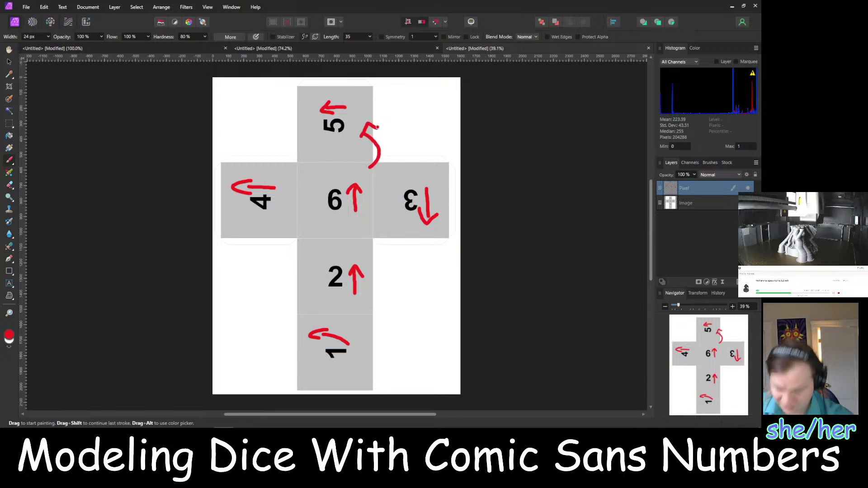
key(ctrl+z)
drag(358, 131, 385, 132)
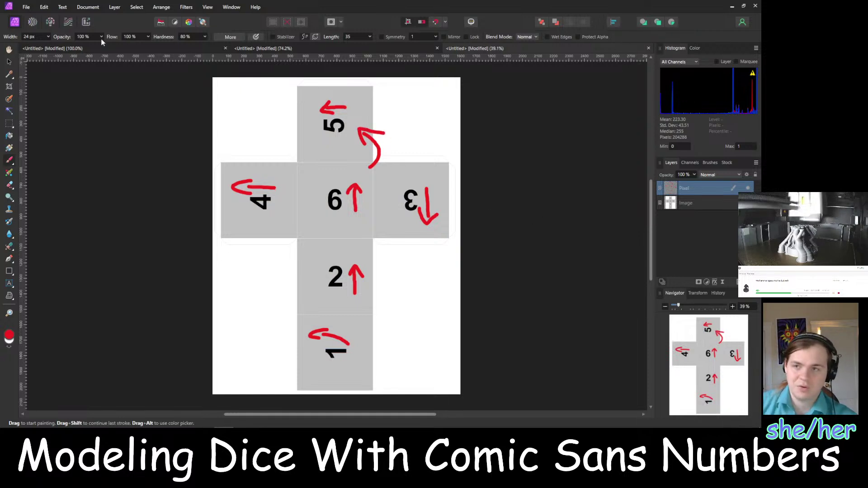
Create a new blank 1920 x 1080 px document and paint a rough black box in the canvas's lower-right area
click(26, 7)
click(34, 25)
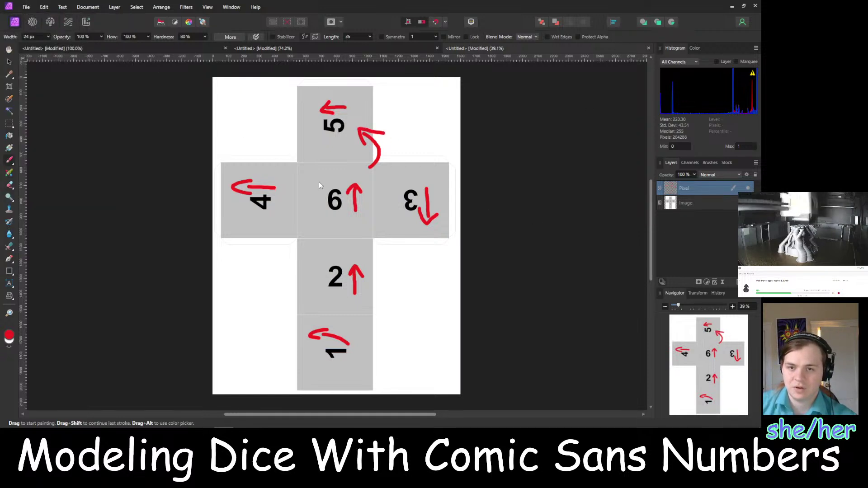
click(542, 334)
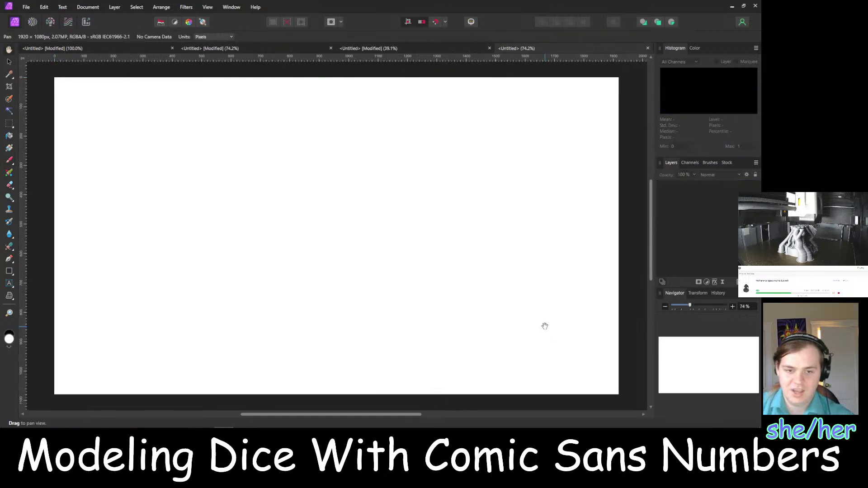
click(10, 162)
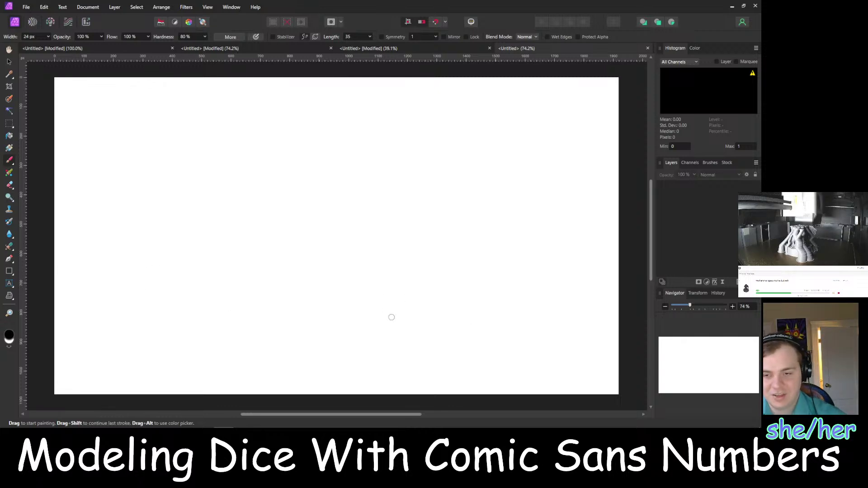
drag(378, 320, 546, 342)
drag(570, 245, 558, 345)
mouse_move(390, 318)
mouse_down()
mouse_move(383, 252)
mouse_move(607, 250)
mouse_up()
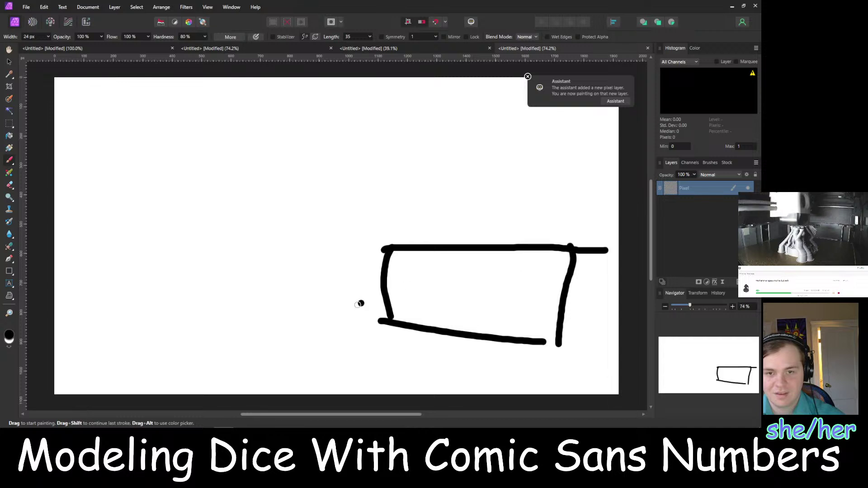
Paint a black stick figure kicking toward the box, near the middle of the canvas
mouse_move(357, 306)
mouse_down()
mouse_move(296, 247)
mouse_move(285, 286)
mouse_up()
mouse_move(281, 197)
mouse_down()
mouse_move(299, 184)
mouse_move(283, 206)
mouse_up()
drag(292, 213, 296, 291)
drag(293, 233, 256, 212)
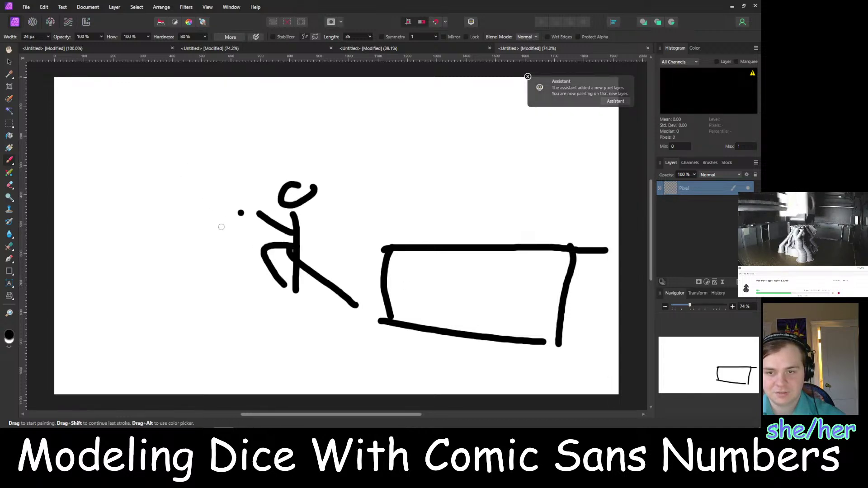
Paint a second small stick figure in the canvas's upper-left corner and a row of dots and dashes leading away from it
click(93, 118)
mouse_move(71, 152)
mouse_down()
mouse_move(109, 100)
mouse_move(115, 147)
mouse_up()
drag(81, 115, 170, 141)
click(142, 126)
click(241, 149)
drag(301, 137, 312, 138)
click(341, 153)
drag(350, 192, 359, 193)
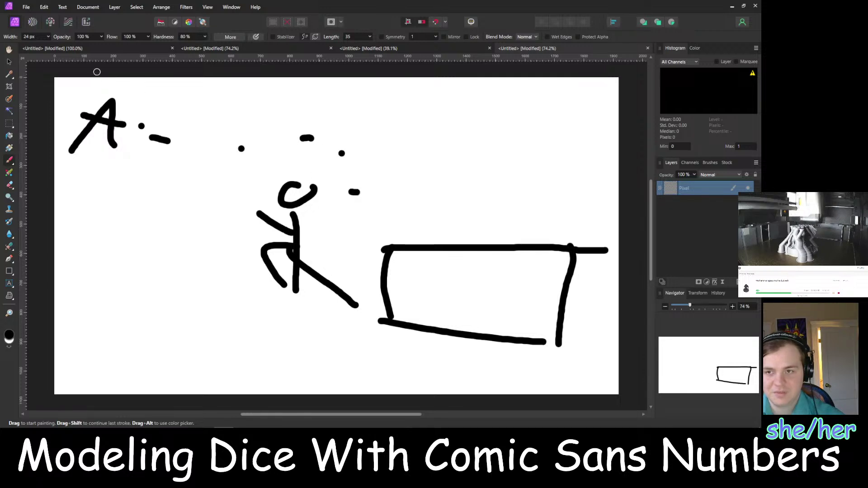
mouse_move(81, 81)
mouse_down()
mouse_move(83, 105)
mouse_move(71, 89)
mouse_up()
Paint more scattered dots and dashes around the central stick figure and across the canvas above the box
click(203, 205)
drag(225, 255, 235, 257)
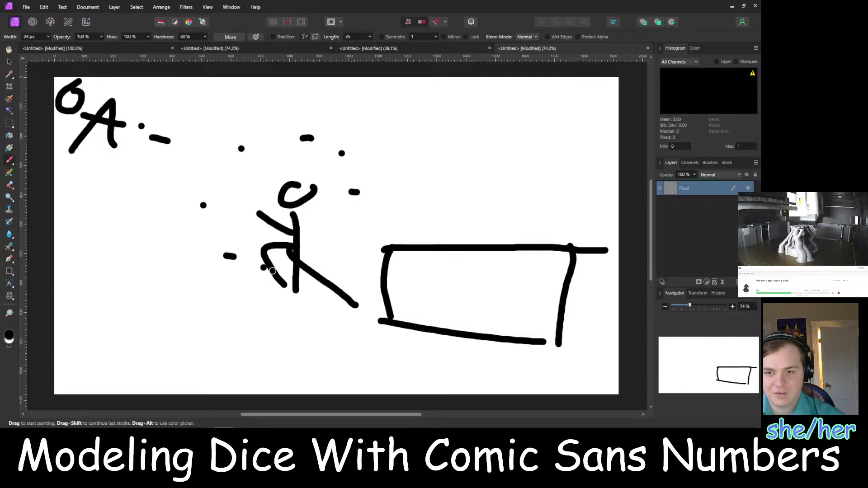
click(349, 335)
click(328, 319)
click(250, 314)
click(144, 294)
drag(191, 319, 207, 329)
click(249, 349)
click(283, 361)
click(384, 170)
click(420, 184)
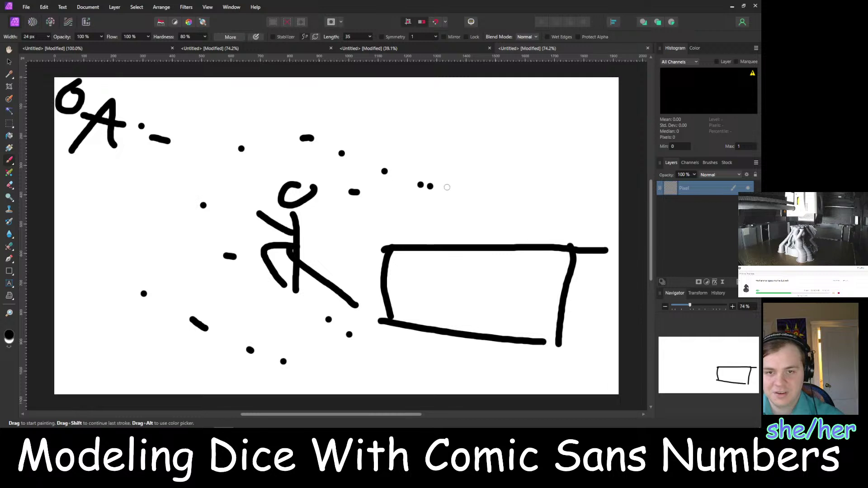
drag(456, 189, 472, 192)
click(494, 200)
Paint a large black arrow above the box, pointing down at it
drag(497, 110, 526, 186)
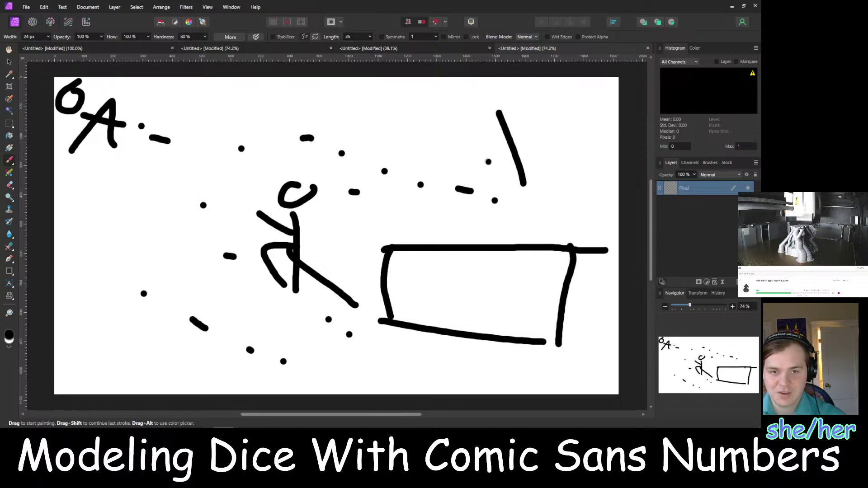
drag(488, 161, 560, 153)
click(557, 176)
key(ctrl+z)
Hand-letter the word IDEA inside the box in black
mouse_move(419, 276)
mouse_down()
mouse_move(421, 302)
mouse_move(436, 275)
mouse_up()
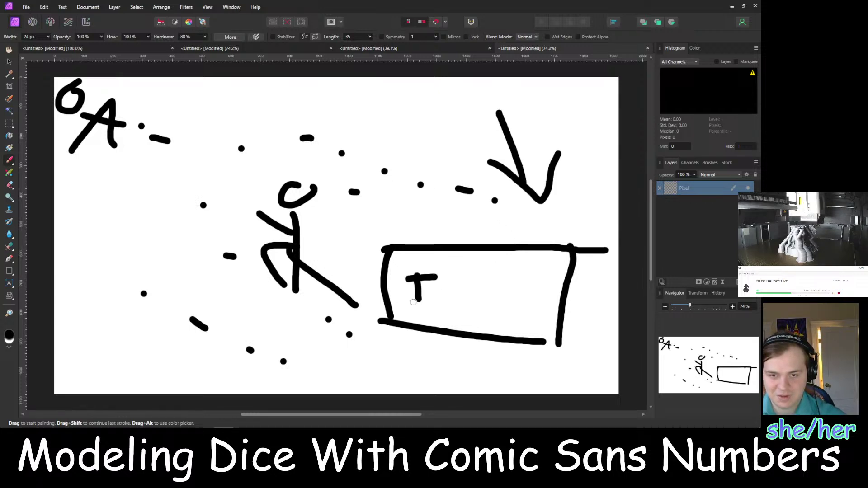
drag(400, 303, 448, 299)
mouse_move(450, 279)
mouse_down()
mouse_move(459, 295)
mouse_move(467, 272)
mouse_up()
drag(470, 272, 471, 297)
mouse_move(499, 271)
mouse_down()
mouse_move(484, 292)
mouse_move(515, 307)
mouse_up()
mouse_move(527, 261)
mouse_down()
mouse_move(545, 292)
mouse_move(544, 279)
mouse_up()
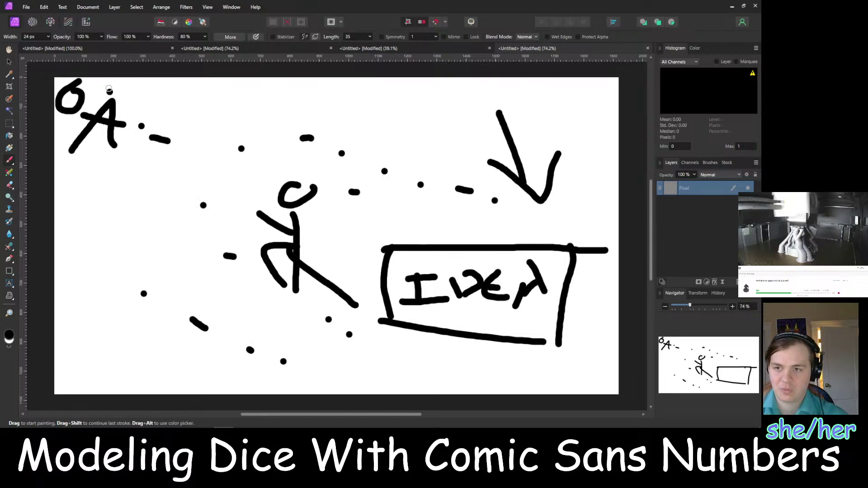
drag(34, 130, 150, 58)
key(ctrl+z)
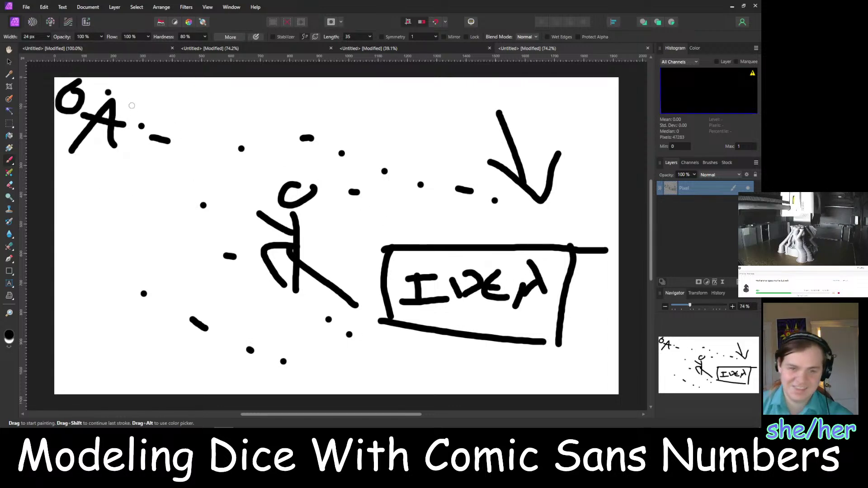
click(131, 103)
key(ctrl+z)
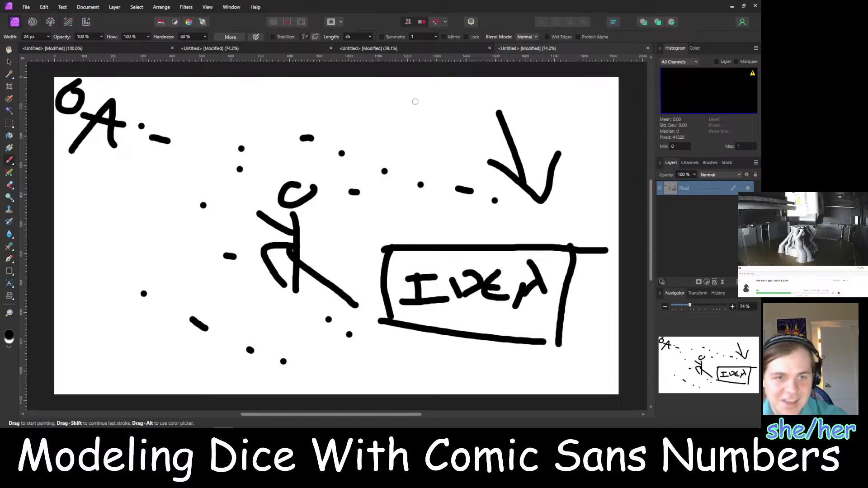
Switch to Firefox, search the web for "brainstorming" in a new tab and open its Wikipedia article
click(732, 5)
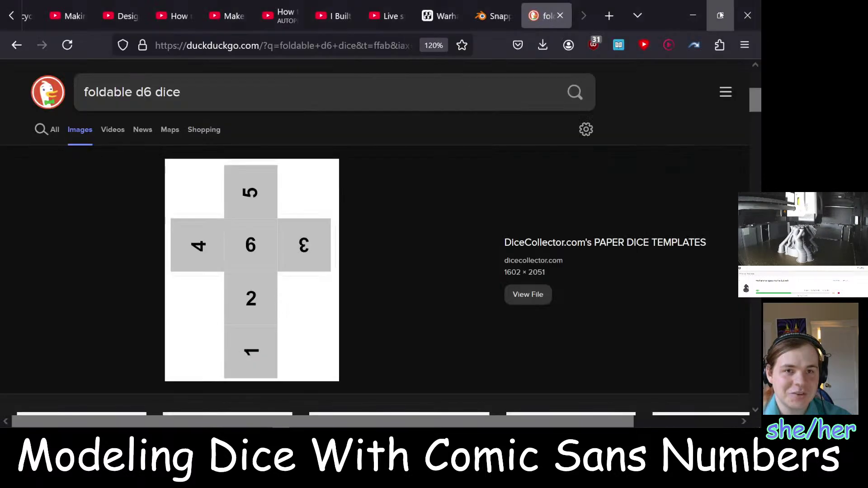
click(609, 16)
text(br)
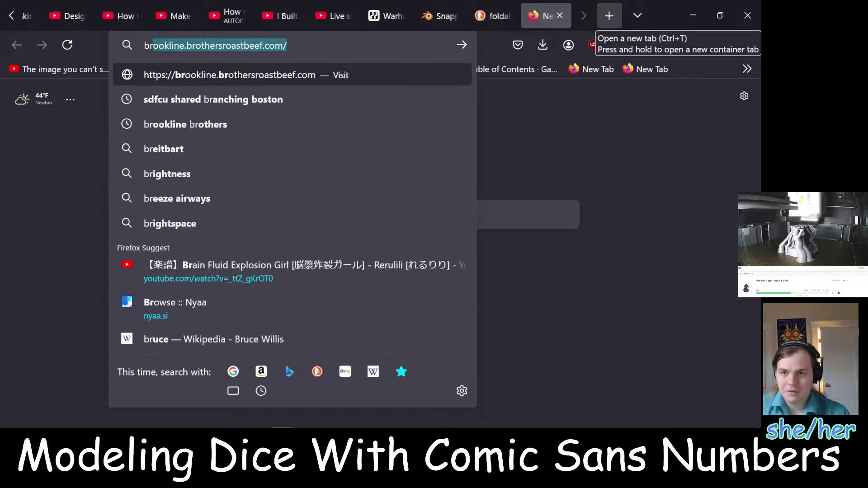
text(ainstorming)
key(Return)
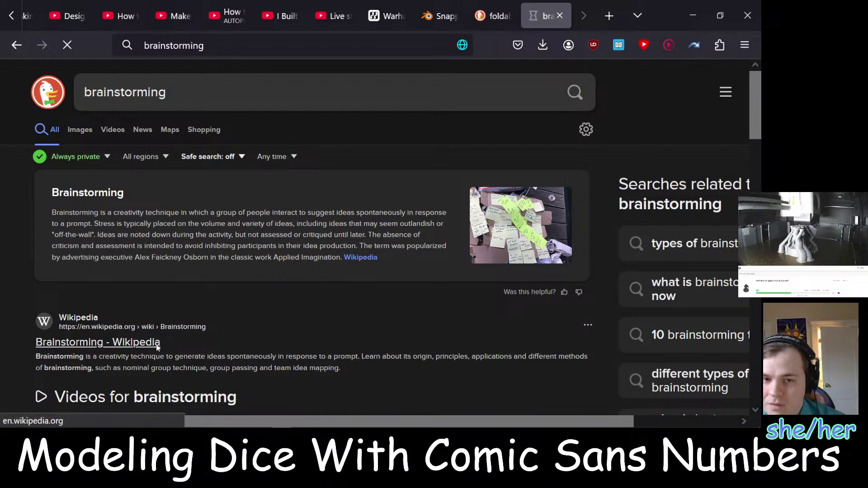
click(149, 342)
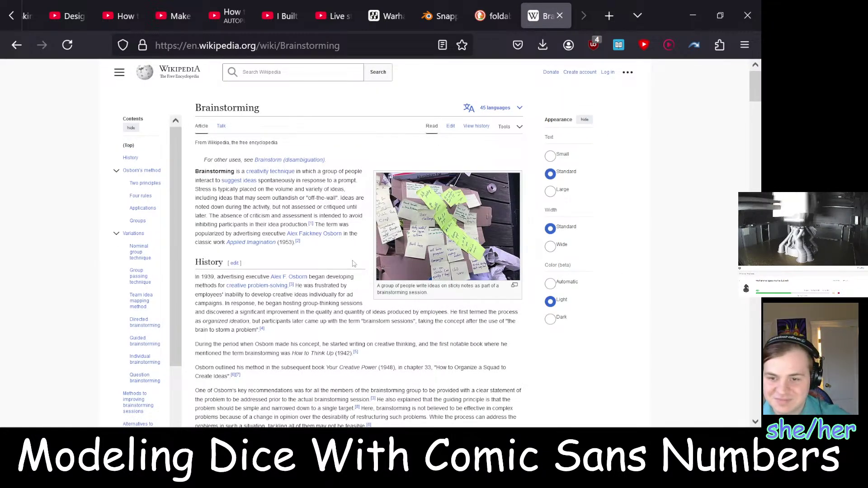
Open the linked Wikipedia article on Alex F. Osborn and skim its career, books and family life sections
click(289, 276)
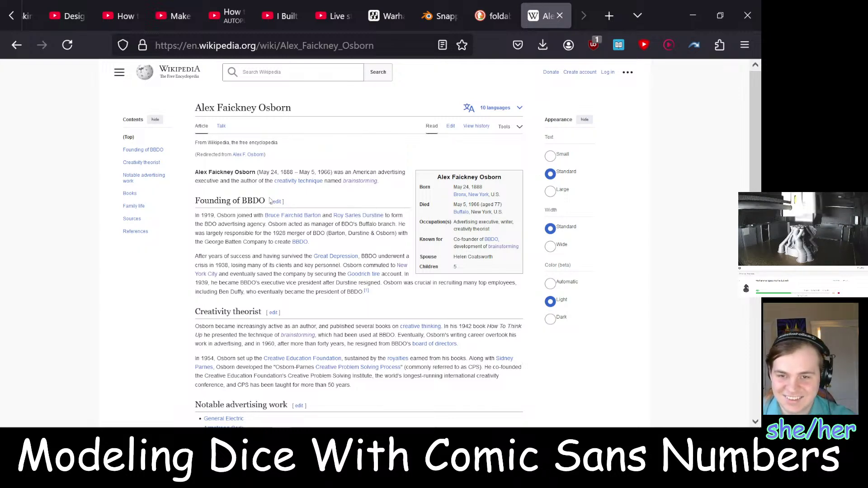
scroll(365, 312, down, 3)
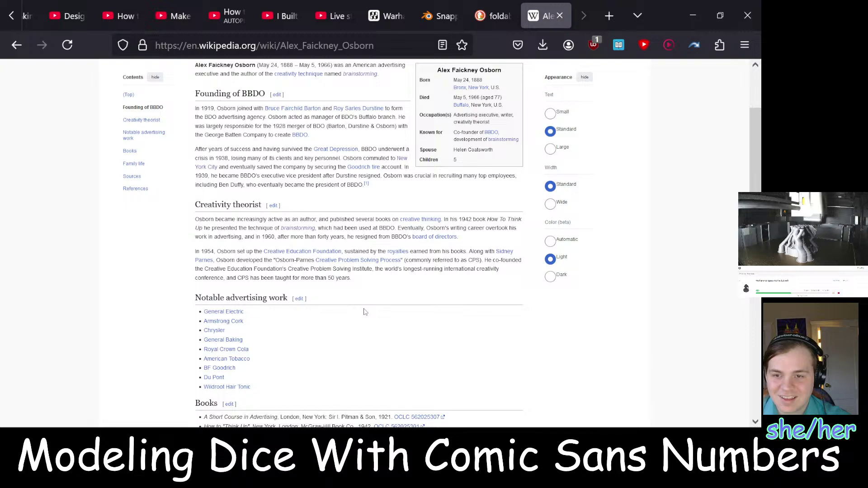
scroll(365, 311, down, 8)
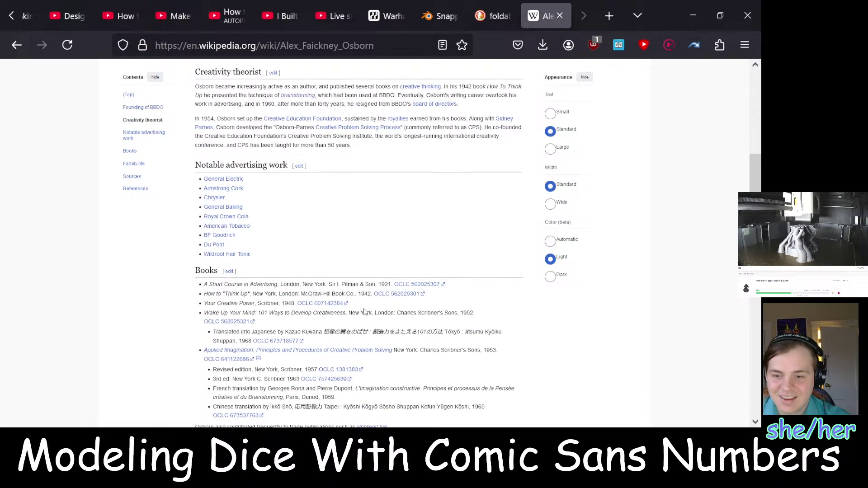
scroll(365, 309, down, 3)
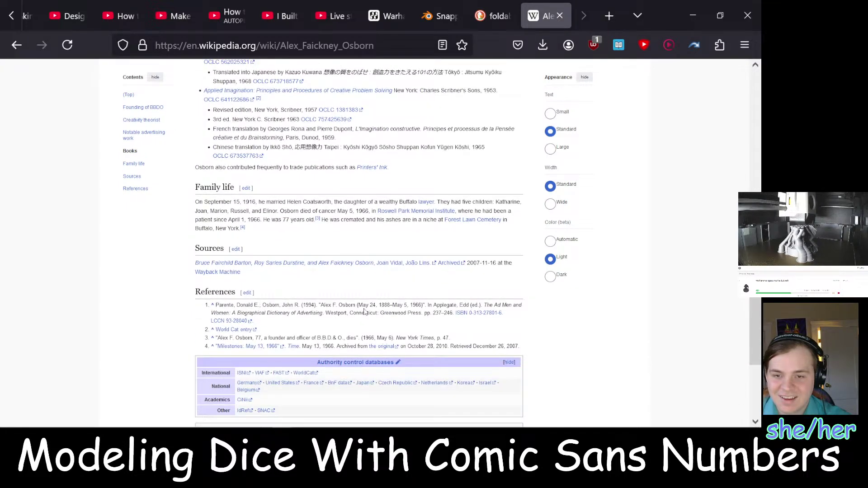
scroll(365, 311, up, 8)
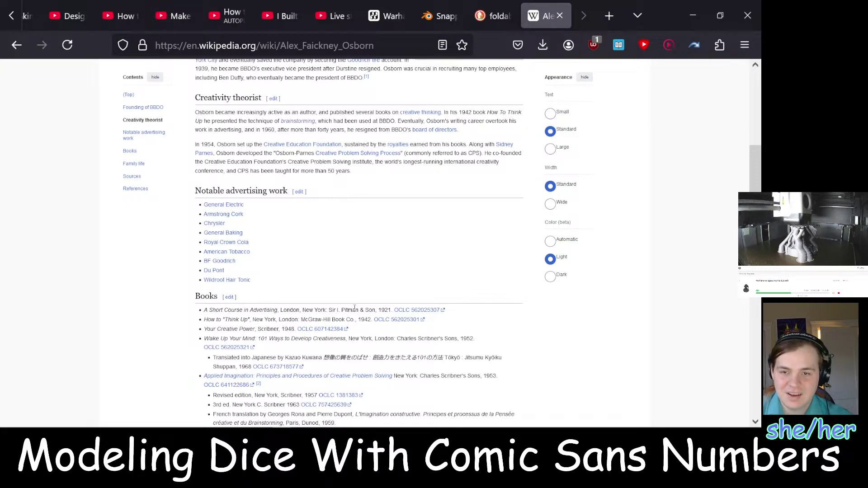
scroll(355, 307, up, 2)
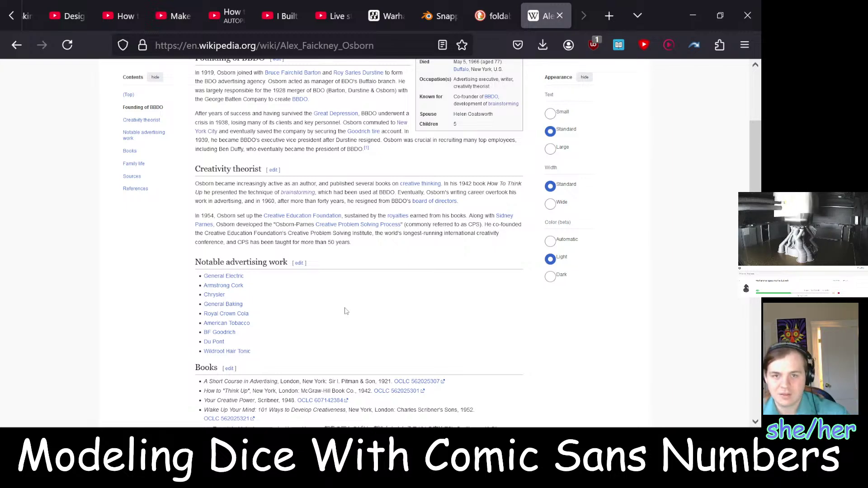
Search the web in a new tab for "Alex Faickney Osborn idea listingp", reusing the copied article title, and open the SkyMark result
scroll(343, 222, up, 2)
drag(307, 83, 196, 109)
key(ctrl+c)
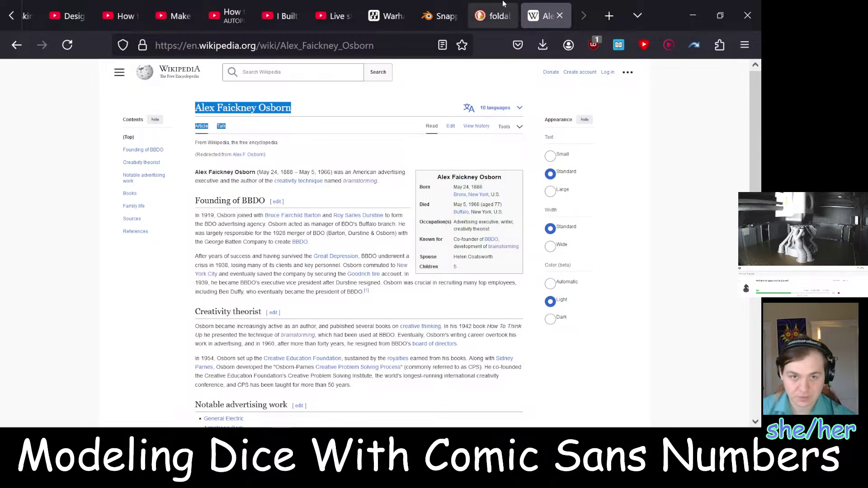
click(608, 15)
key(ctrl+v)
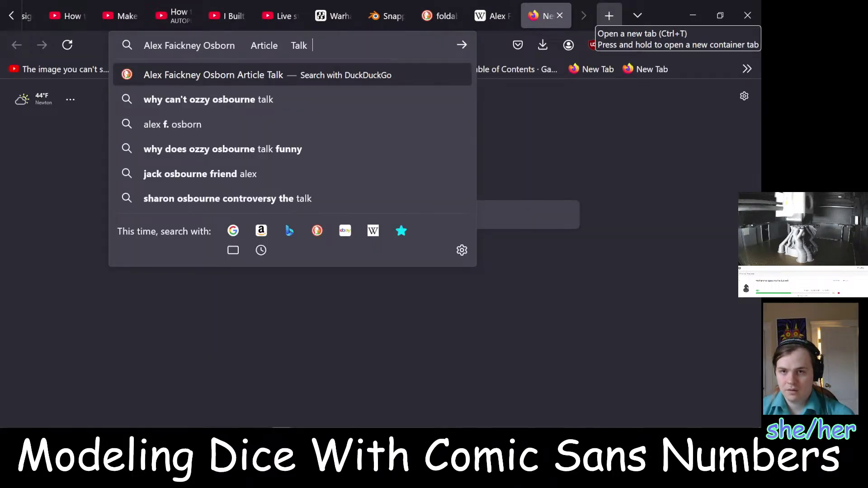
key(BackSpace)
key(BackSpace)
key(BackSpace)
key(BackSpace)
key(BackSpace)
key(BackSpace)
key(BackSpace)
key(BackSpace)
key(BackSpace)
key(BackSpace)
key(BackSpace)
key(BackSpace)
key(BackSpace)
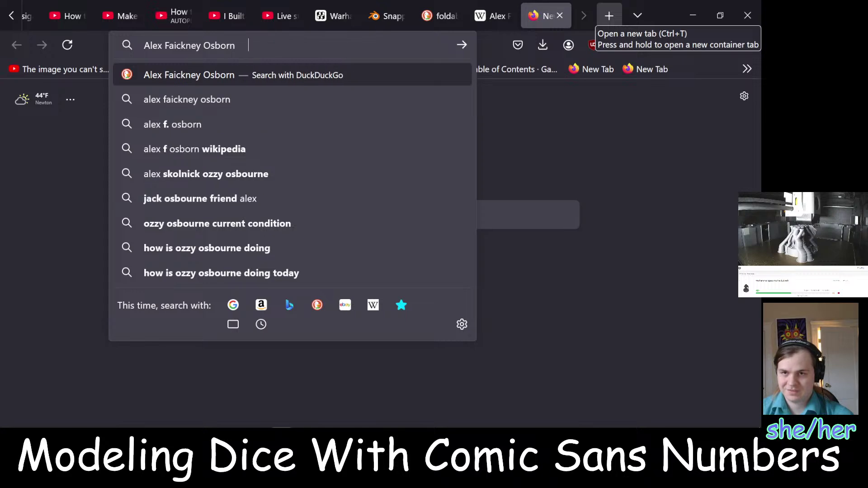
text(idea)
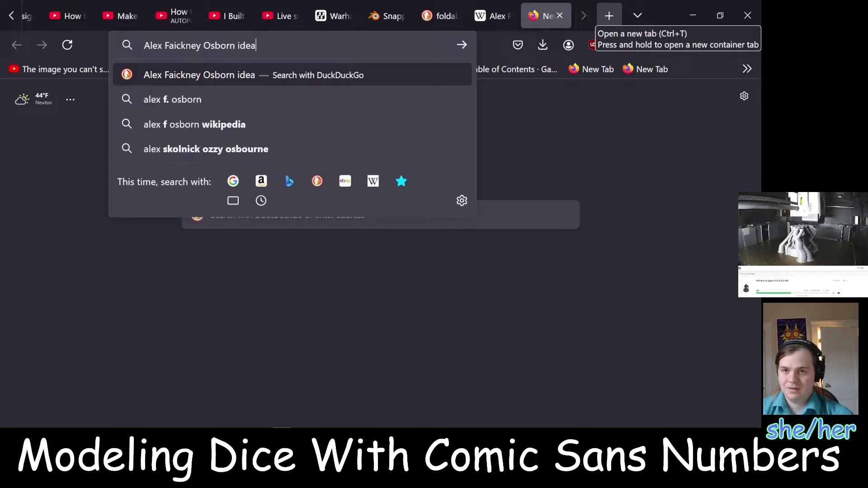
text( listingp)
key(Return)
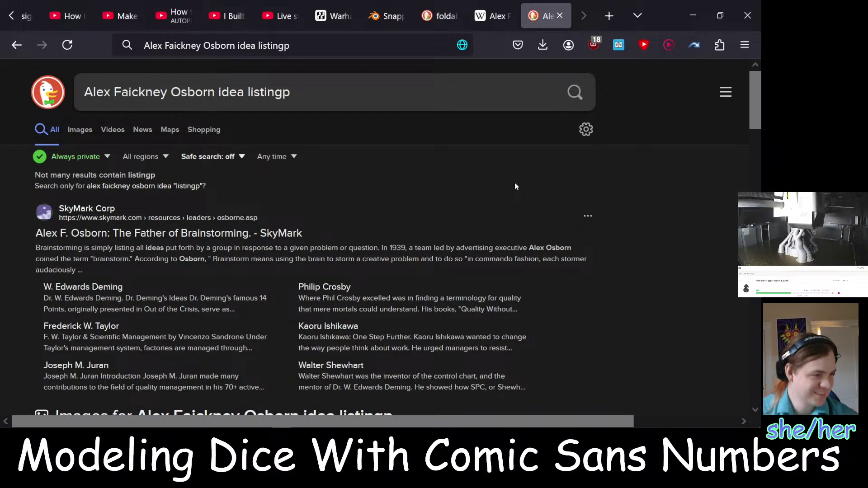
click(199, 233)
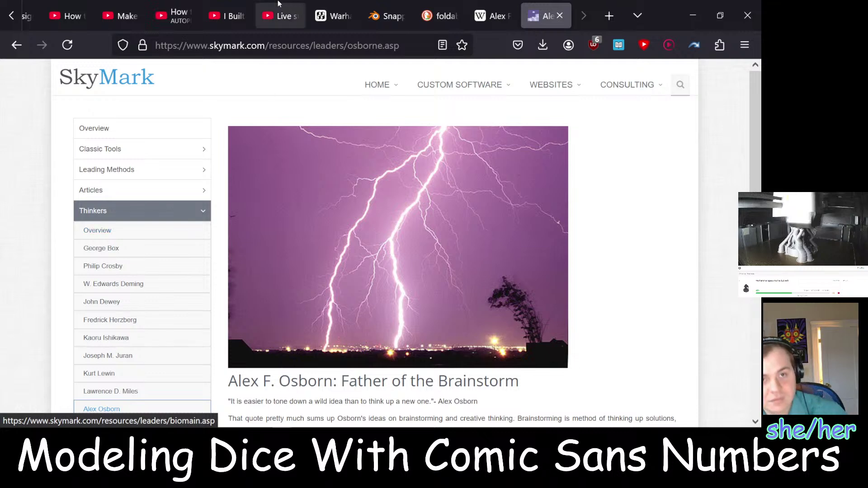
Search the web in a new tab for images of "germany after ww2" and open the map of Germany's occupation zones
click(609, 16)
text(gi)
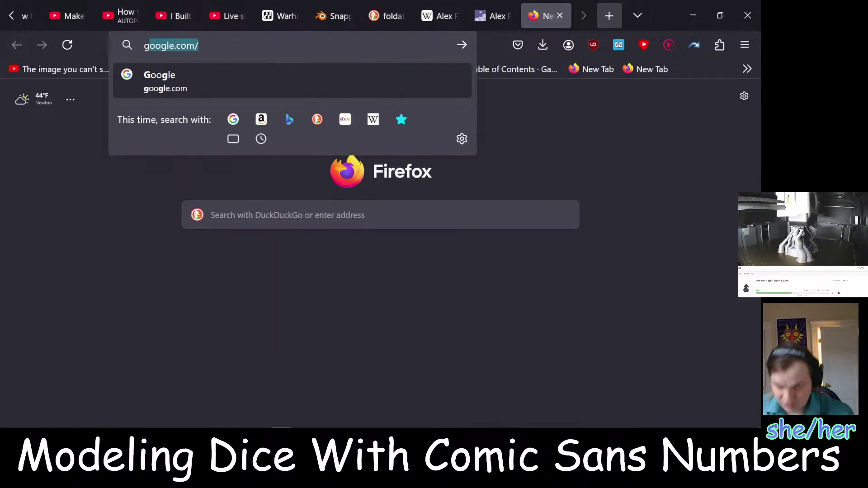
key(BackSpace)
key(BackSpace)
text(el)
key(BackSpace)
key(BackSpace)
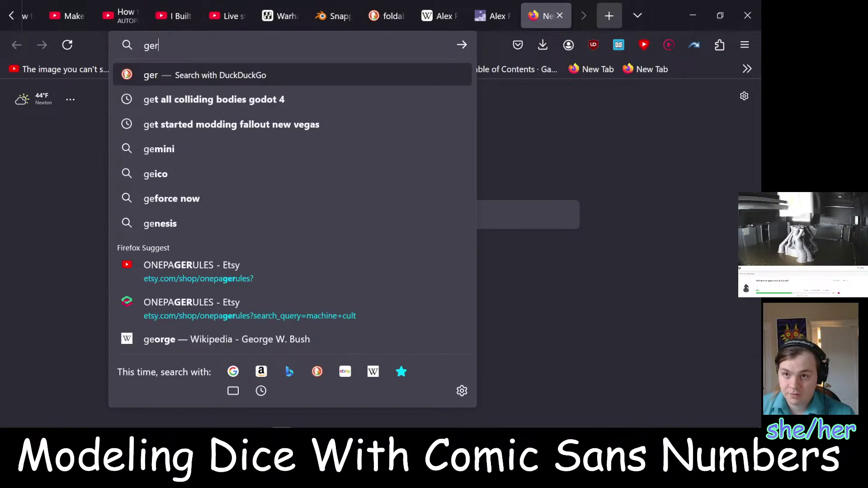
text(rmany after)
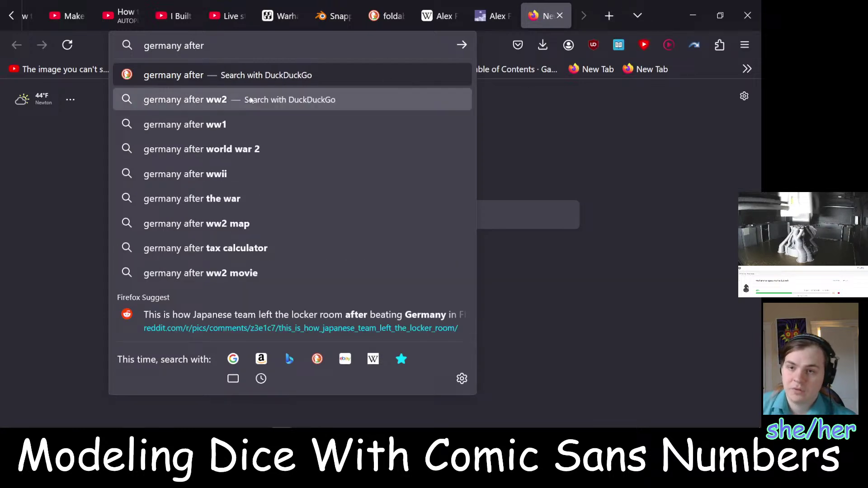
click(422, 101)
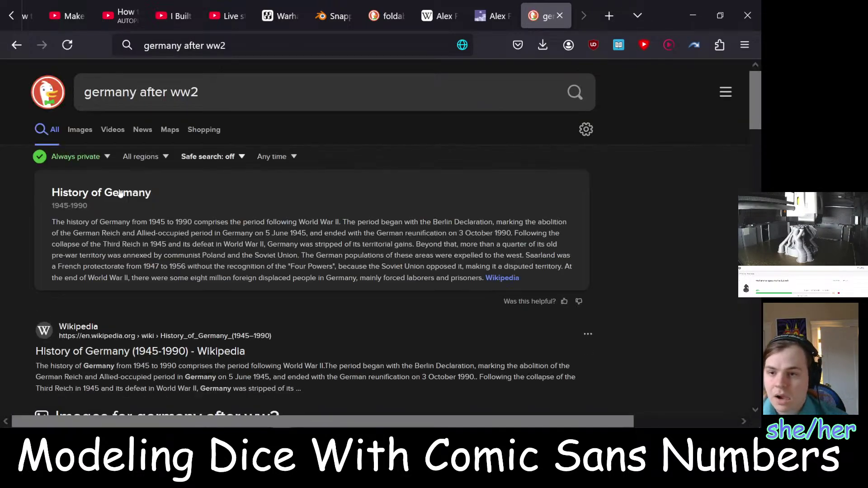
click(80, 129)
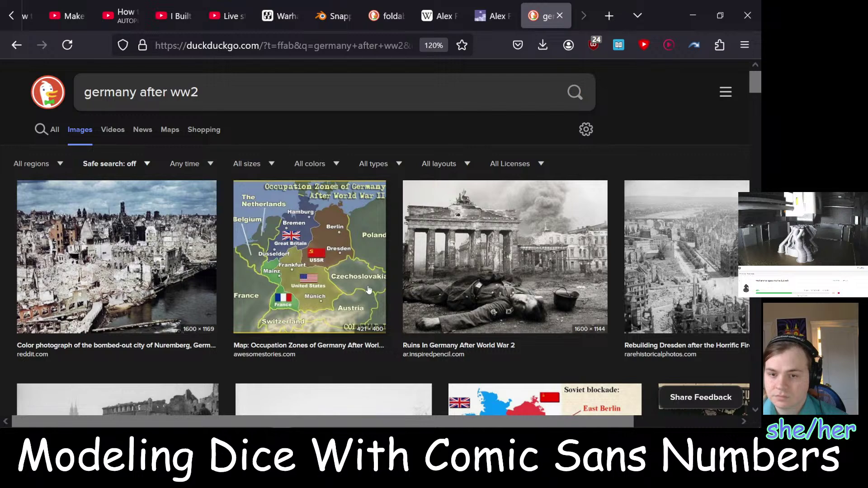
click(341, 256)
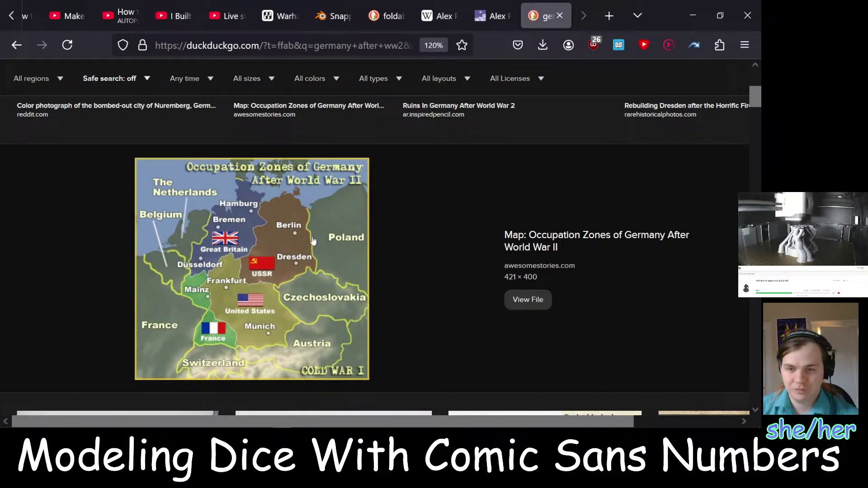
Search the web for "leipzig" in a new tab and open its Wikipedia article
click(608, 16)
text(lee)
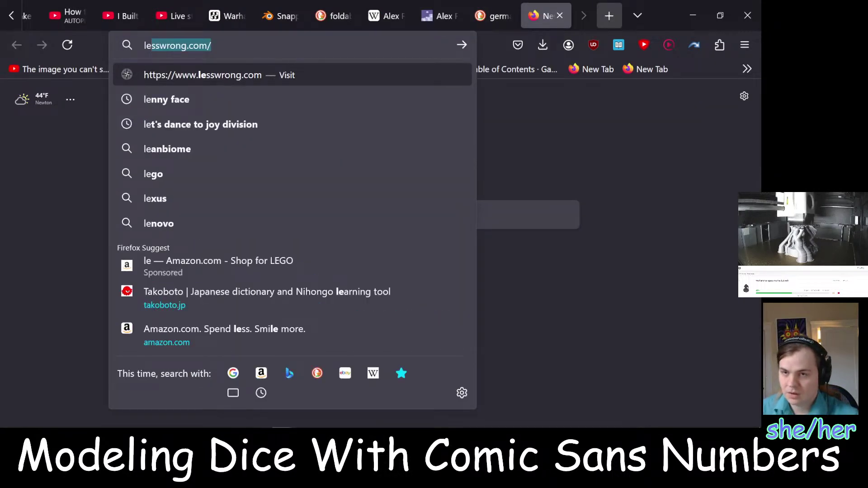
text(ipzig)
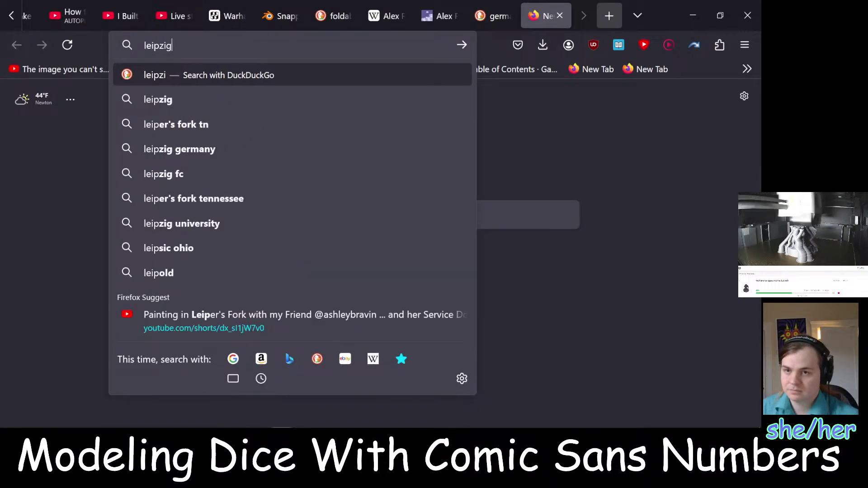
key(Return)
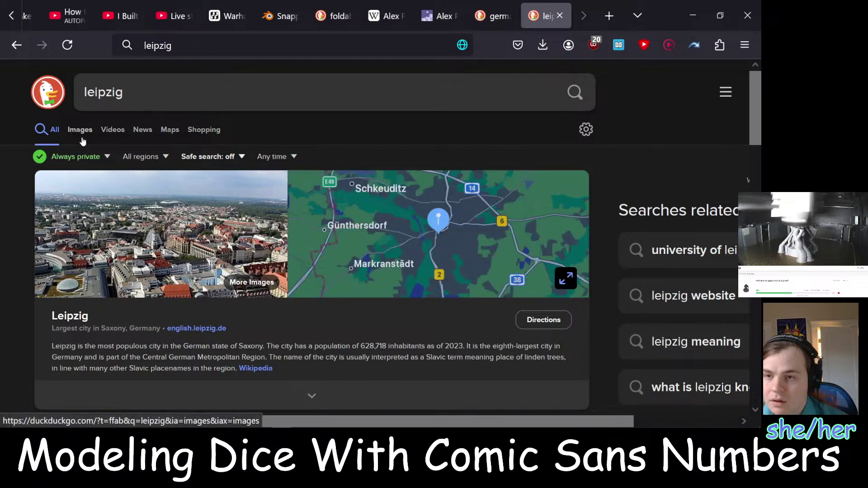
scroll(289, 226, down, 5)
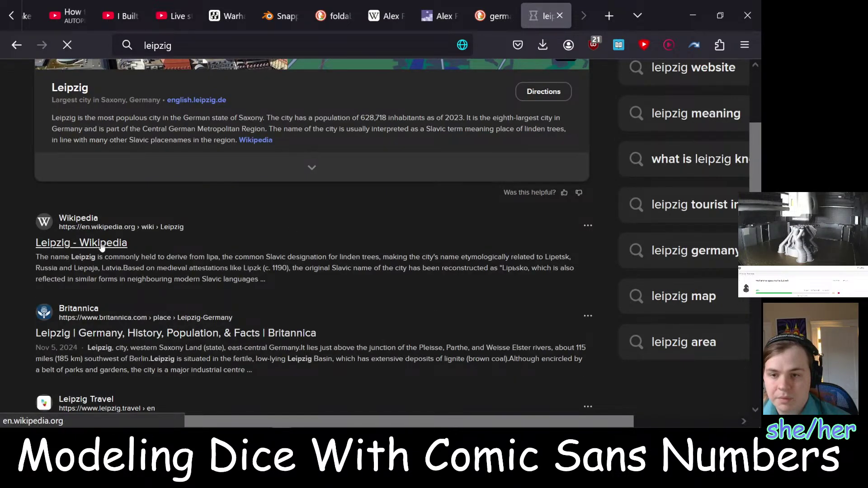
click(287, 241)
Find Leipzig on the article's location map and compare it with the occupation zones map in the other tab
scroll(507, 294, down, 6)
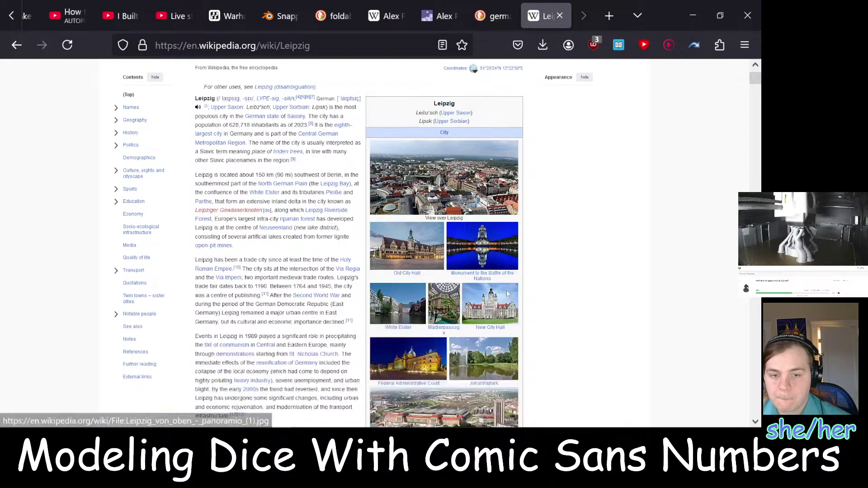
scroll(507, 294, down, 3)
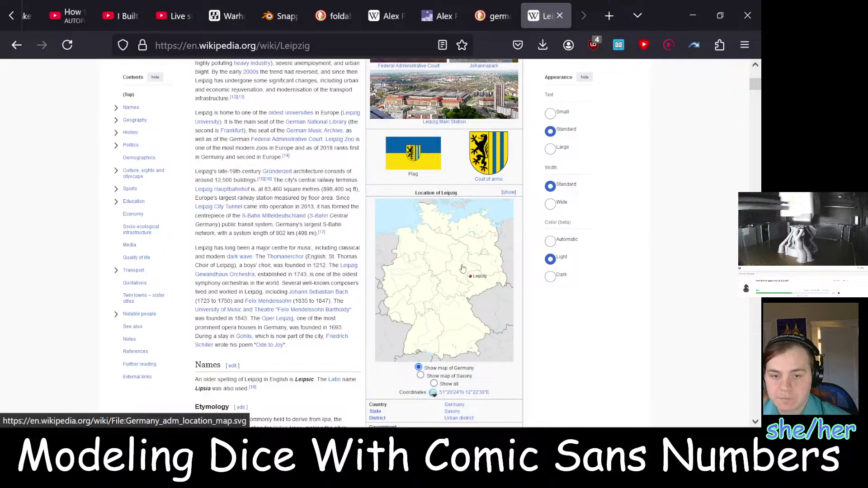
click(495, 16)
click(533, 16)
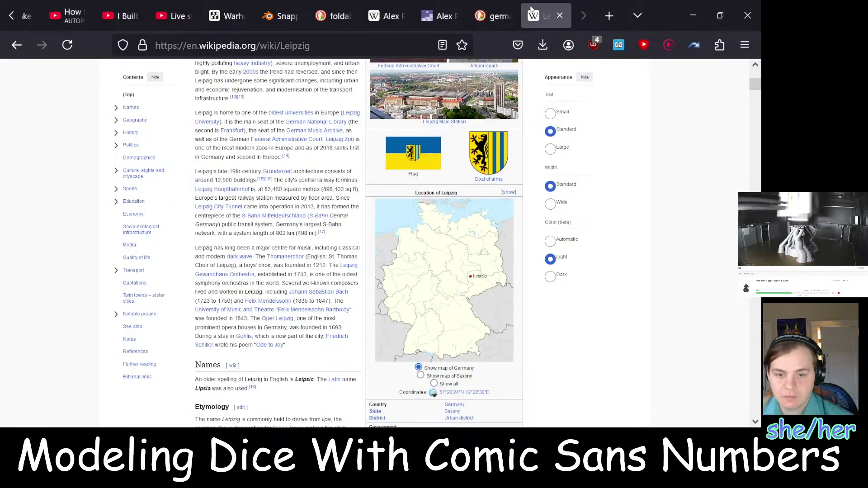
click(497, 5)
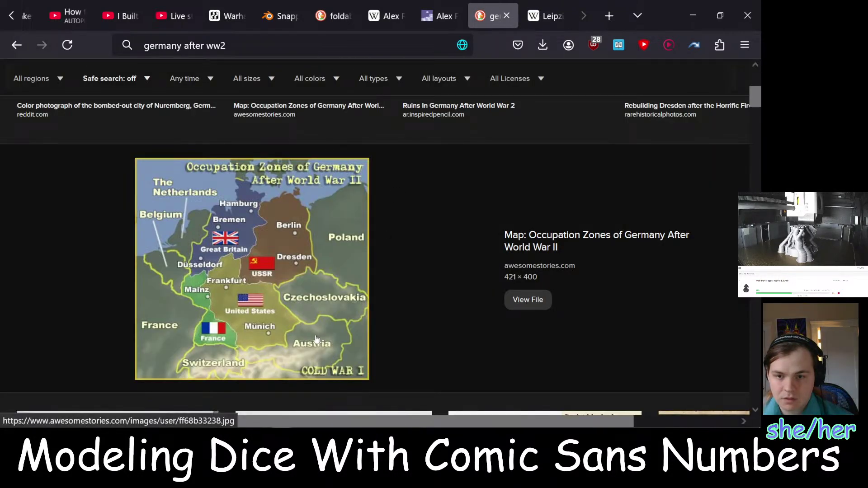
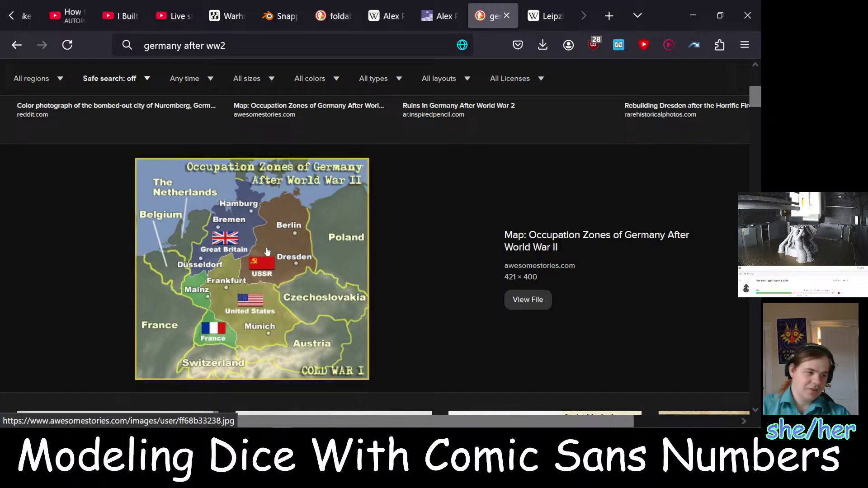
Switch to Affinity Photo, hide the IDEA drawing layer, and letter "Math" inside a small black loop on a new pixel layer
mouse_move(369, 426)
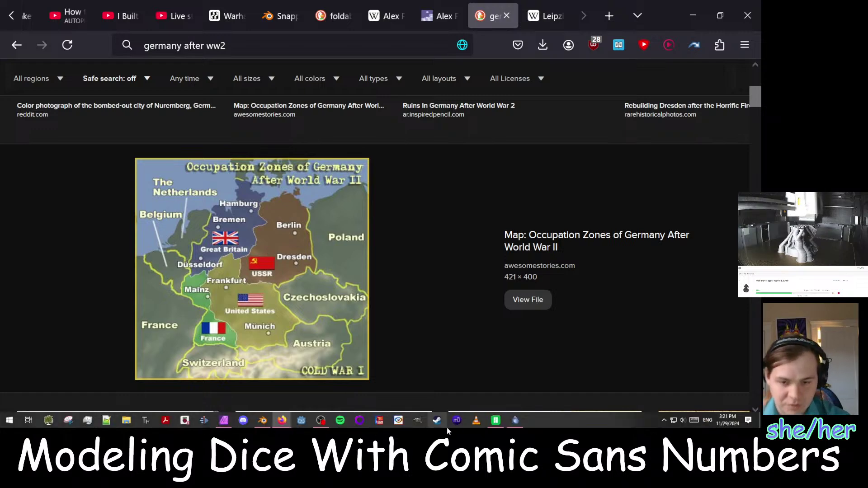
click(224, 420)
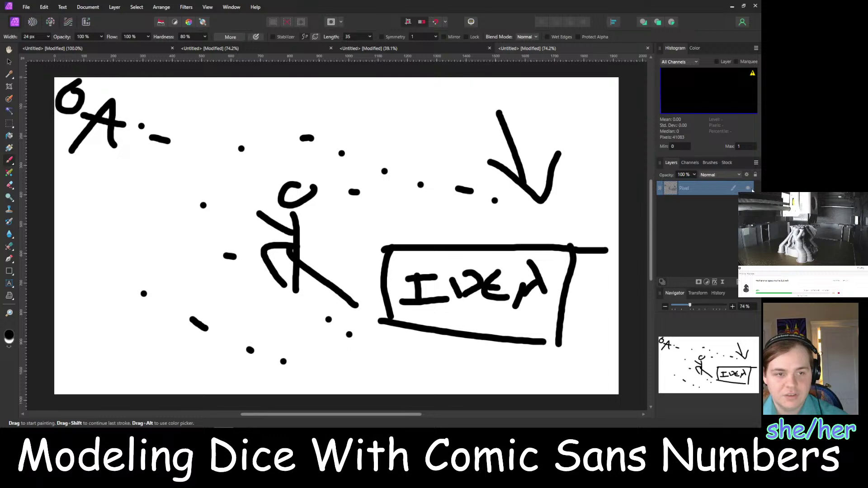
click(747, 188)
click(748, 282)
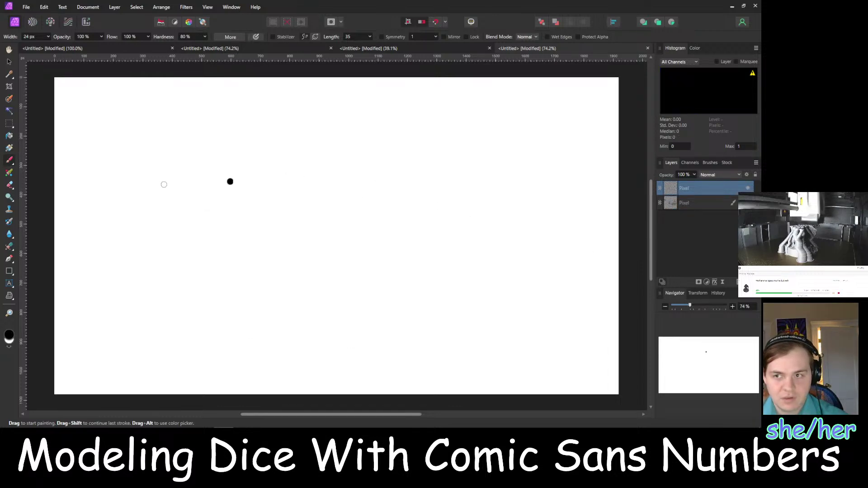
click(135, 155)
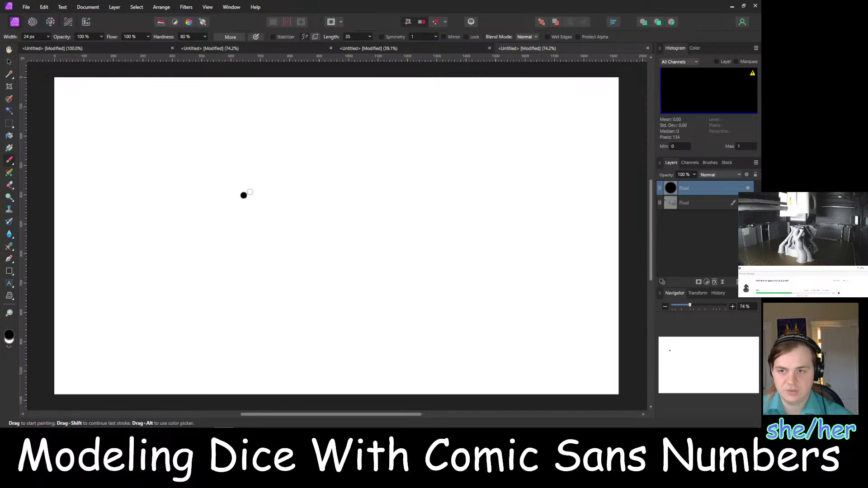
click(150, 175)
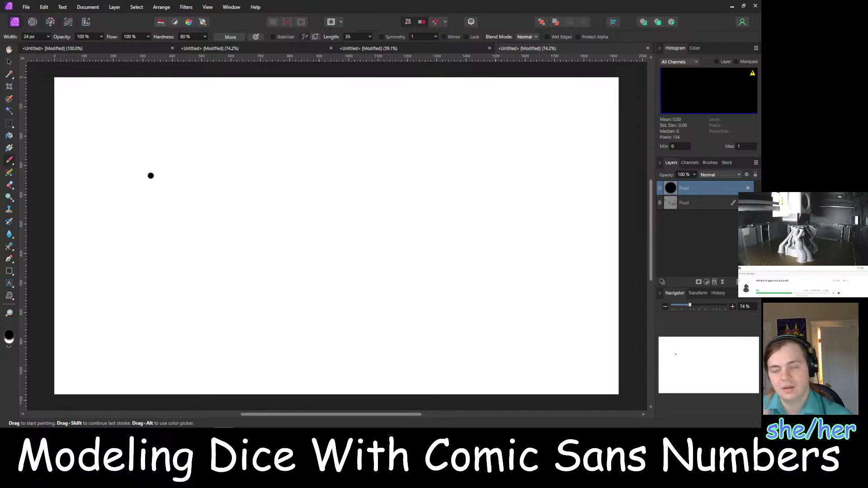
mouse_move(147, 143)
mouse_down()
mouse_move(153, 140)
mouse_move(138, 154)
mouse_up()
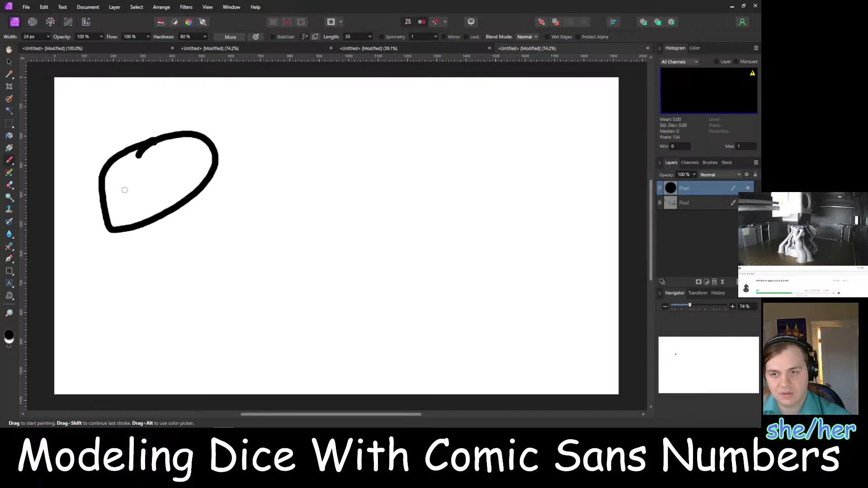
mouse_move(122, 192)
mouse_down()
mouse_move(171, 171)
mouse_move(200, 176)
mouse_up()
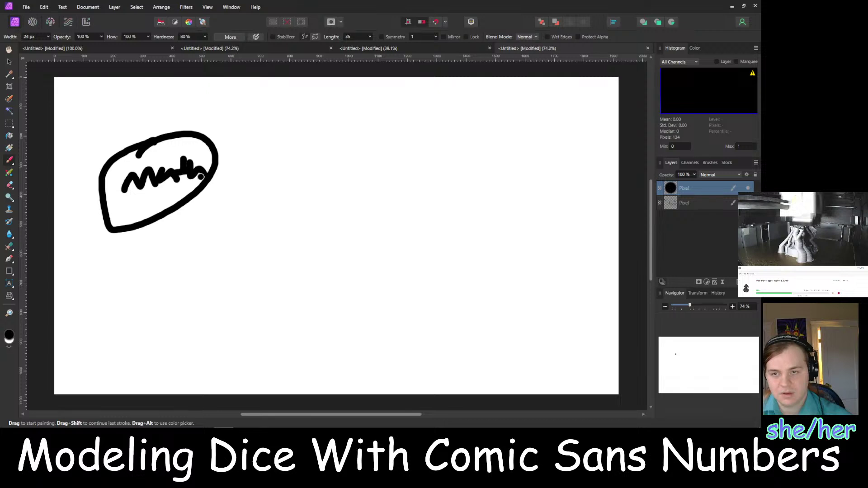
Hand-letter "Science" beside the Math bubble and draw a large open oval around it
drag(405, 157, 379, 188)
drag(454, 178, 466, 197)
click(467, 173)
mouse_move(476, 185)
mouse_down()
mouse_move(480, 175)
mouse_move(493, 198)
mouse_up()
mouse_move(506, 197)
mouse_down()
mouse_move(519, 186)
mouse_move(533, 199)
mouse_up()
drag(552, 194, 562, 207)
mouse_move(445, 131)
mouse_down()
mouse_move(617, 168)
mouse_move(477, 143)
mouse_up()
Hand-letter "History" below the Math bubble and draw a large open oval around it
click(295, 264)
mouse_move(168, 329)
mouse_down()
mouse_move(188, 351)
mouse_move(252, 331)
mouse_up()
click(202, 326)
mouse_move(243, 327)
mouse_down()
mouse_move(246, 355)
mouse_move(267, 355)
mouse_up()
mouse_move(267, 355)
mouse_down()
mouse_move(287, 334)
mouse_move(285, 356)
mouse_up()
mouse_move(301, 338)
mouse_down()
mouse_move(309, 339)
mouse_move(307, 371)
mouse_up()
mouse_move(235, 267)
mouse_down()
mouse_move(90, 368)
mouse_move(269, 304)
mouse_up()
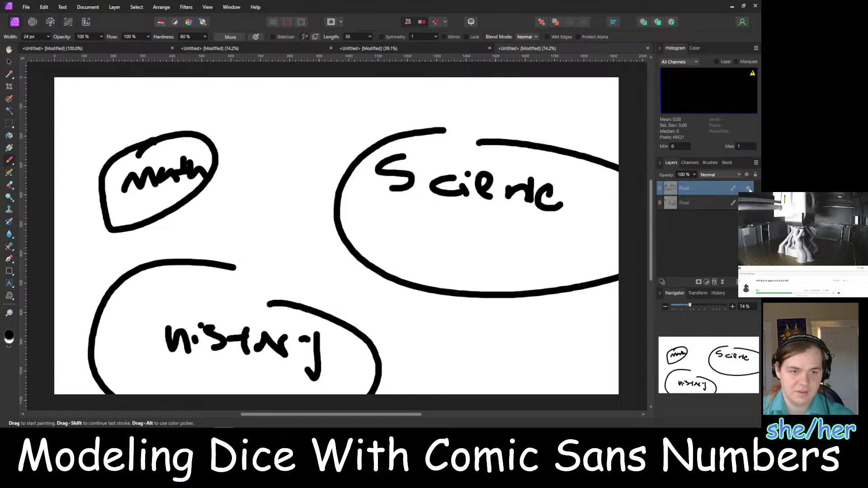
Hide the subject bubbles layer and hand-letter "Nuclear Power" in black on a new pixel layer, undoing a stray stroke
click(748, 188)
click(747, 282)
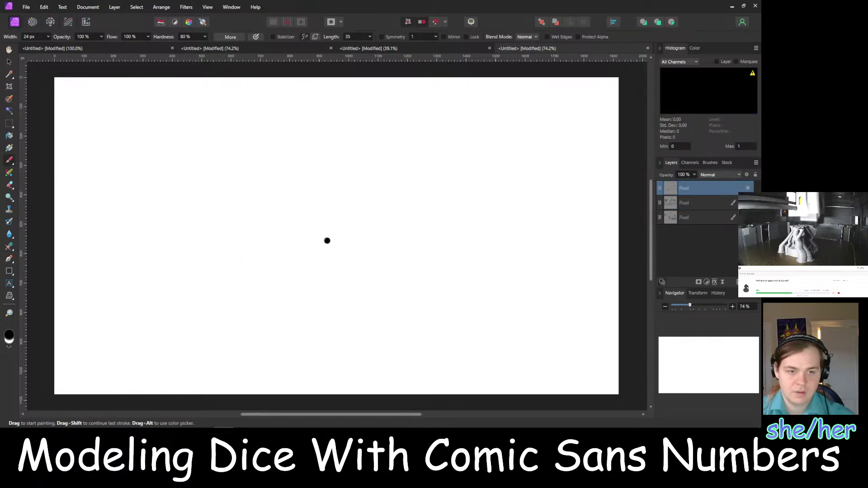
mouse_move(202, 209)
mouse_down()
mouse_move(224, 202)
mouse_move(225, 174)
mouse_move(255, 209)
mouse_move(272, 188)
mouse_move(274, 197)
mouse_move(316, 211)
mouse_up()
click(292, 193)
key(ctrl+z)
mouse_move(314, 170)
mouse_down()
mouse_move(316, 209)
mouse_move(397, 189)
mouse_up()
mouse_move(230, 237)
mouse_down()
mouse_move(248, 231)
mouse_move(260, 246)
mouse_up()
mouse_move(271, 246)
mouse_down()
mouse_move(265, 259)
mouse_move(329, 246)
mouse_move(353, 273)
mouse_move(402, 244)
mouse_up()
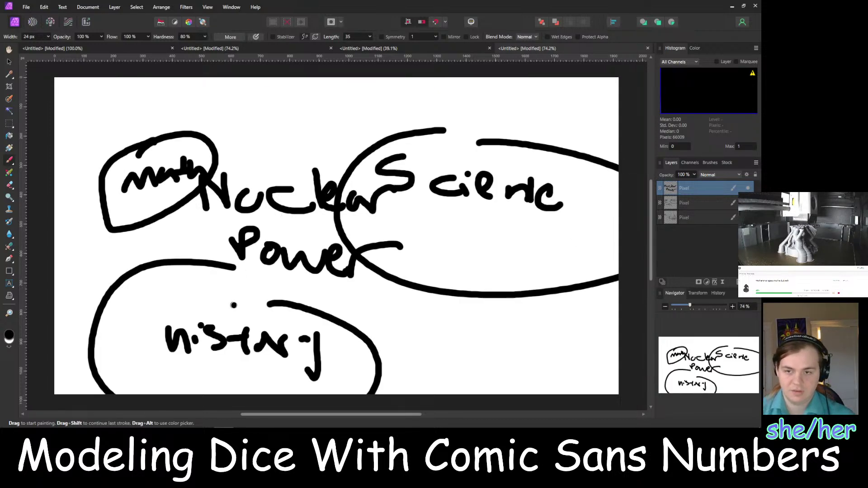
Draw short strokes linking the Math, Science and History bubbles around "Nuclear Power", and hide the bubbles layer
drag(234, 305, 276, 276)
mouse_move(190, 259)
mouse_down()
mouse_move(179, 221)
mouse_move(224, 211)
mouse_up()
drag(392, 227, 332, 232)
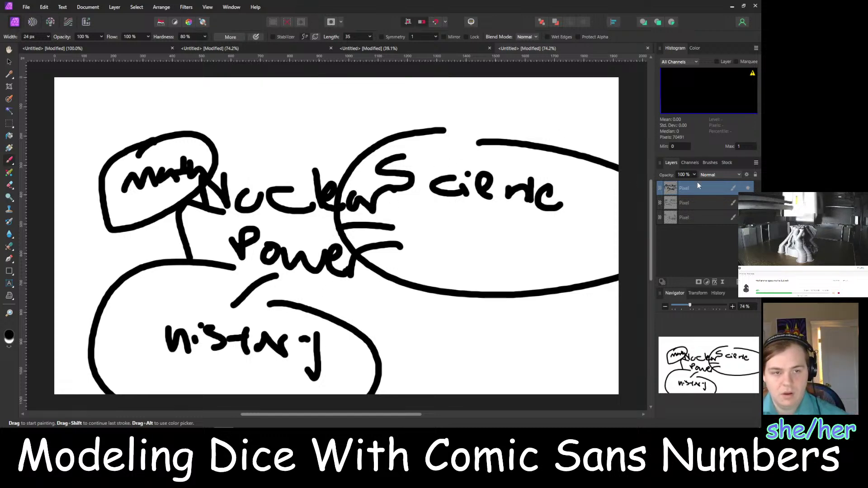
click(747, 203)
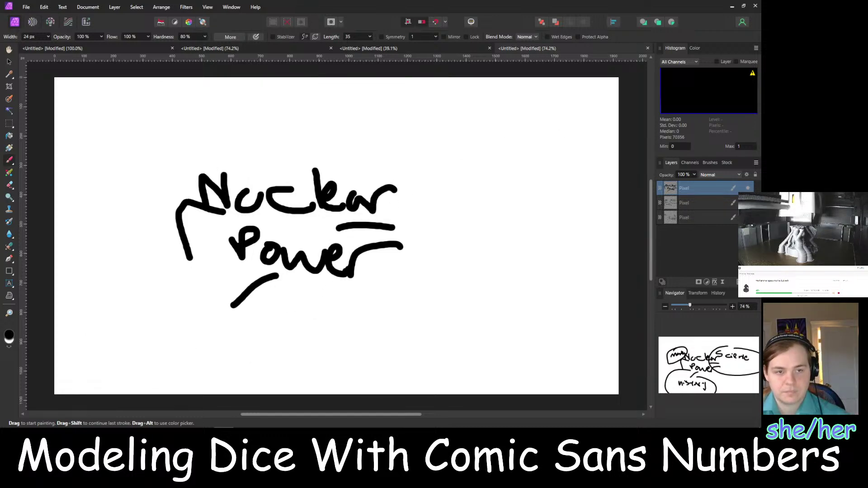
Hide the "Nuclear Power" layer and hand-letter "France" inside a large black oval on a new pixel layer
click(748, 189)
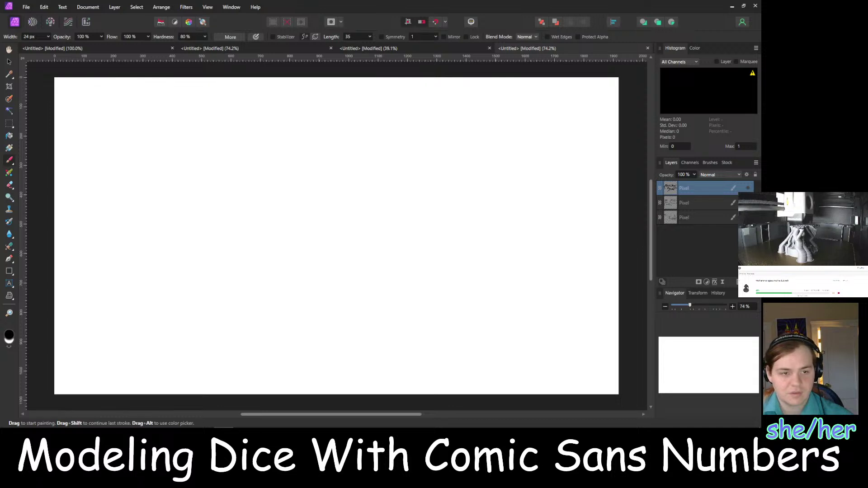
key(ctrl+shift+n)
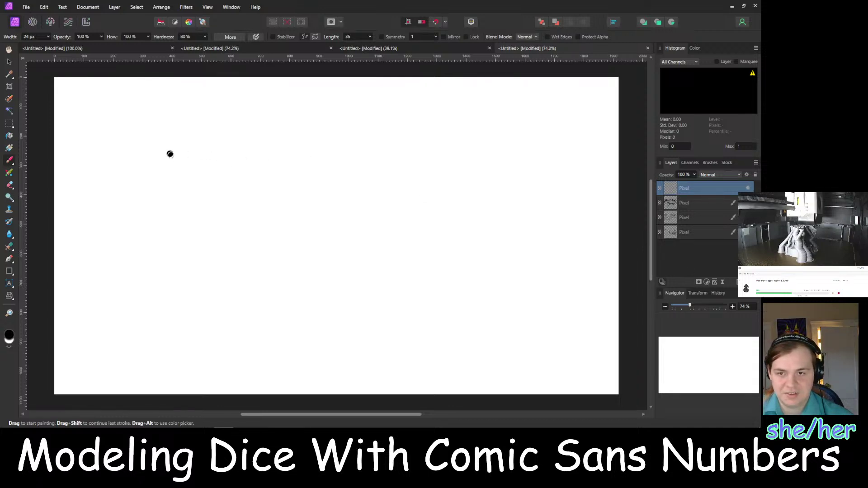
mouse_move(185, 163)
mouse_down()
mouse_move(155, 218)
mouse_move(198, 195)
mouse_move(228, 218)
mouse_move(289, 229)
mouse_move(312, 216)
mouse_move(332, 240)
mouse_up()
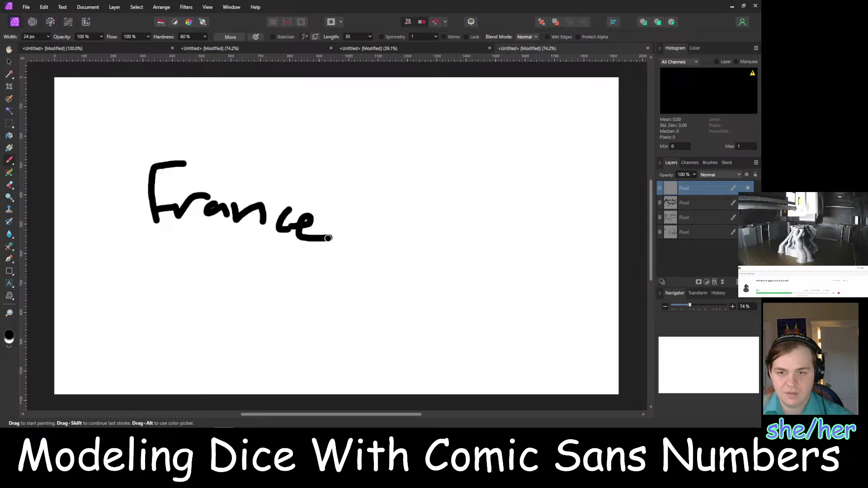
drag(167, 135, 95, 180)
drag(113, 235, 149, 154)
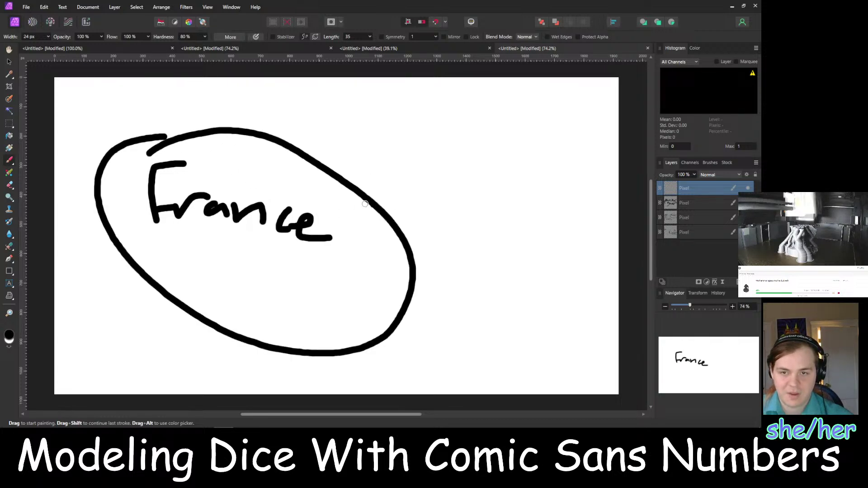
Draw an arrow from the France oval to an underlined "Ger" label, and return to the occupation zones map in Firefox
drag(365, 204, 453, 173)
mouse_move(432, 160)
mouse_down()
mouse_move(465, 172)
mouse_move(429, 209)
mouse_up()
mouse_move(506, 152)
mouse_down()
mouse_move(510, 175)
mouse_move(542, 183)
mouse_up()
drag(549, 187, 568, 164)
click(557, 187)
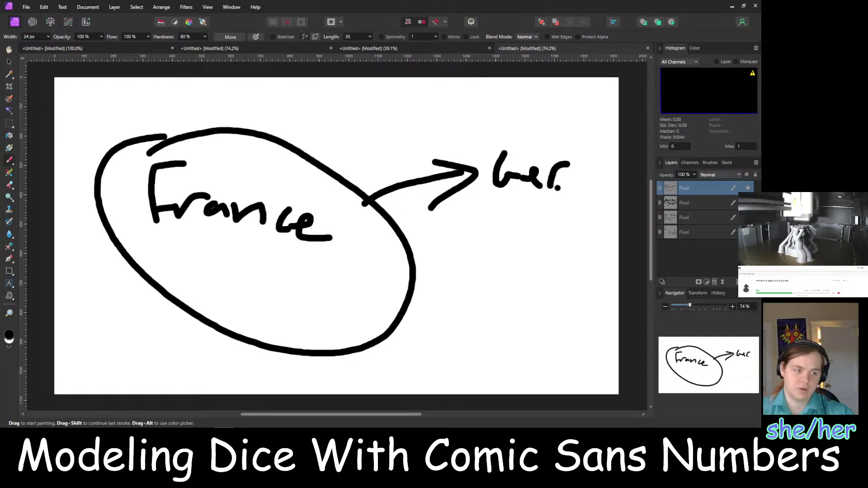
click(558, 187)
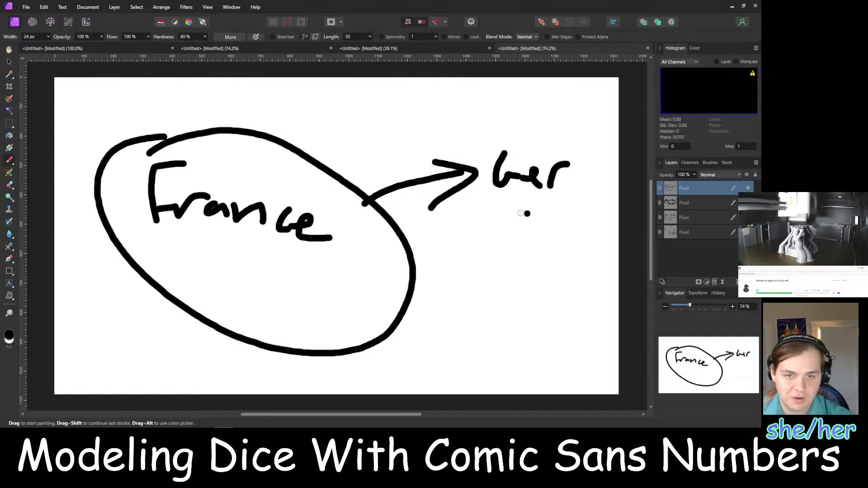
drag(491, 204, 568, 200)
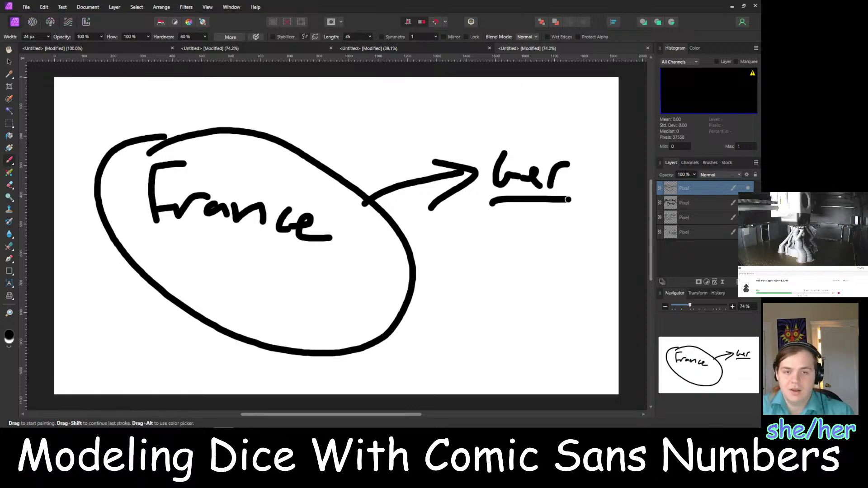
click(731, 7)
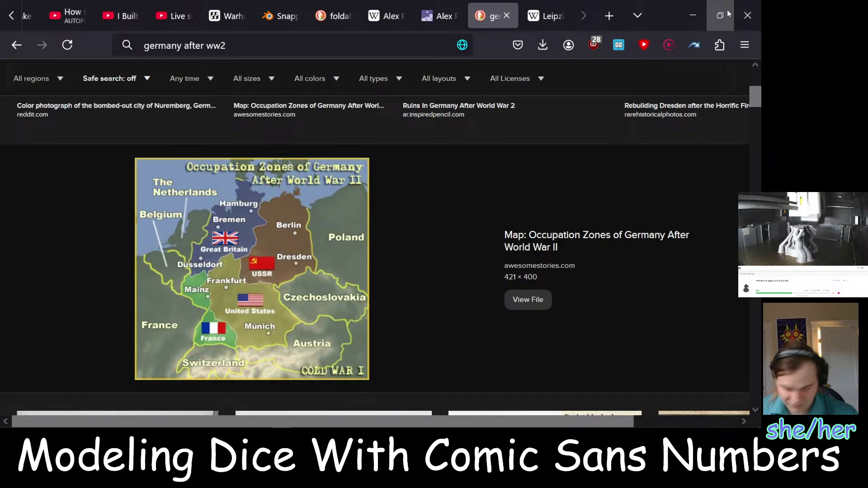
Switch to Affinity Photo, hide the France layer, and draw a circle crossed by two lines with an arrow pointing at it on a new pixel layer
key(alt+Tab)
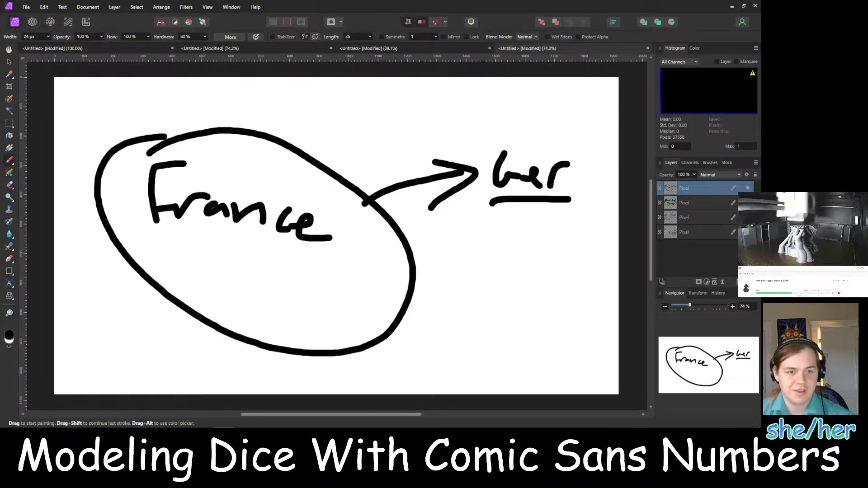
click(748, 188)
click(747, 282)
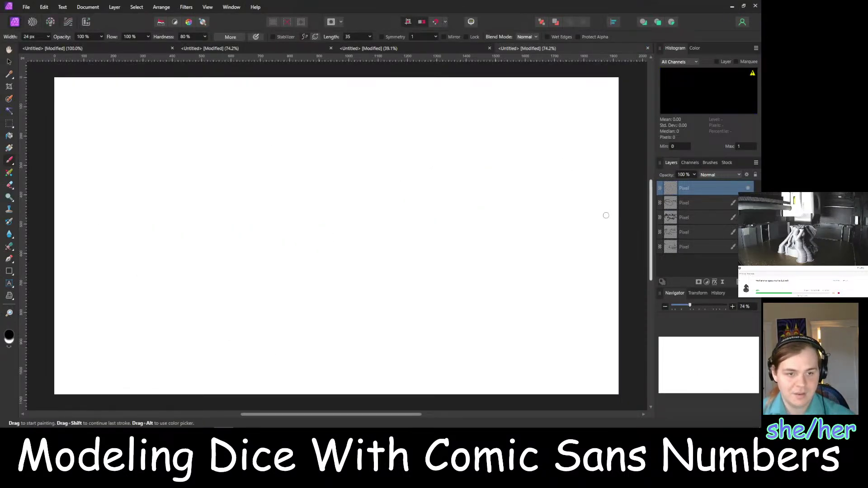
mouse_move(145, 195)
mouse_down()
mouse_move(232, 294)
mouse_move(180, 177)
mouse_up()
drag(213, 122, 241, 302)
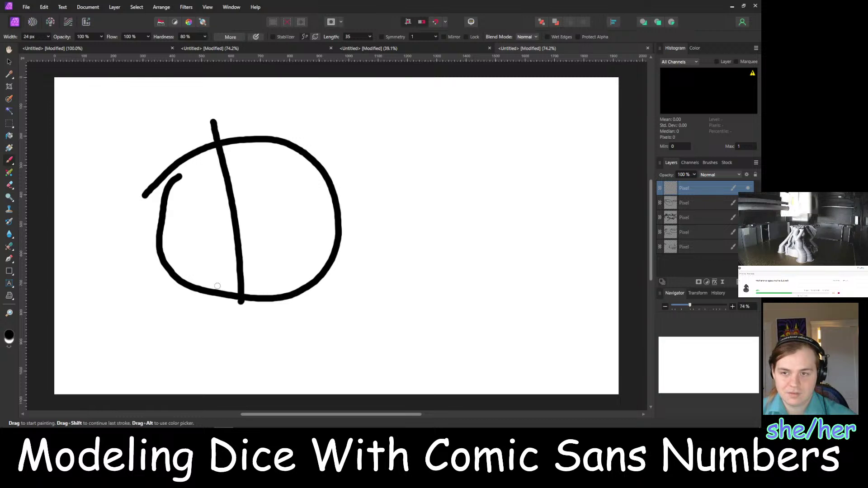
drag(95, 240, 418, 208)
click(436, 117)
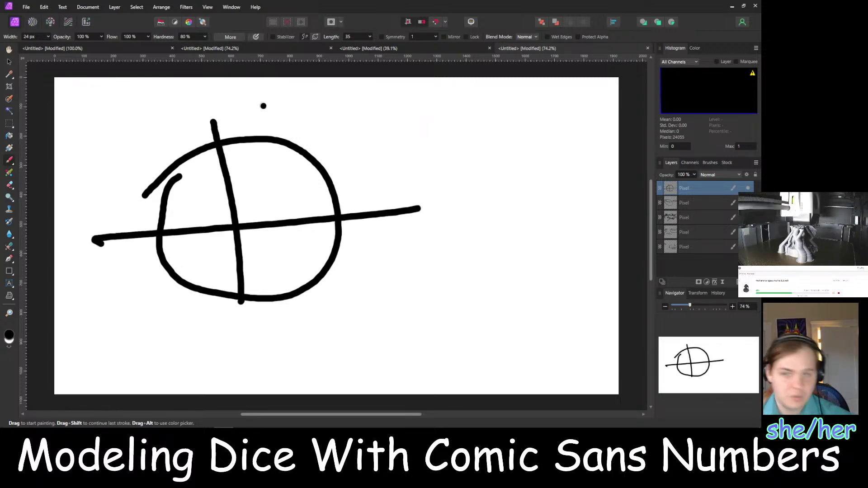
mouse_move(336, 155)
mouse_down()
mouse_move(383, 135)
mouse_move(336, 154)
mouse_up()
drag(336, 156, 371, 157)
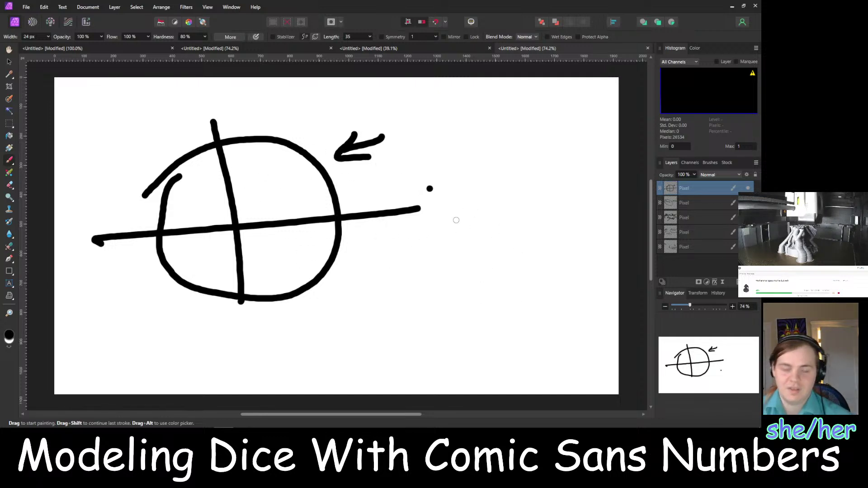
Draw a small house with a pitched roof and two diagonal lines meeting at its peak, beside the crossed circle
mouse_move(495, 206)
mouse_down()
mouse_move(502, 248)
mouse_move(564, 248)
mouse_up()
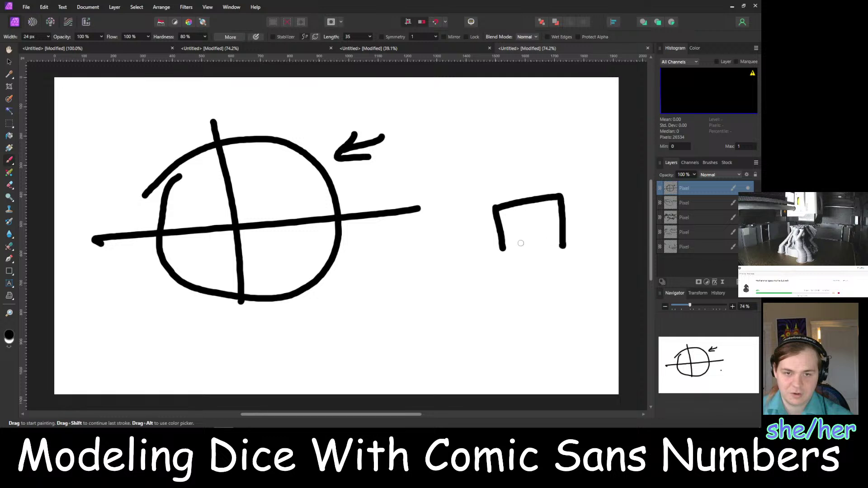
drag(509, 254, 569, 249)
mouse_move(494, 205)
mouse_down()
mouse_move(542, 158)
mouse_move(565, 197)
mouse_up()
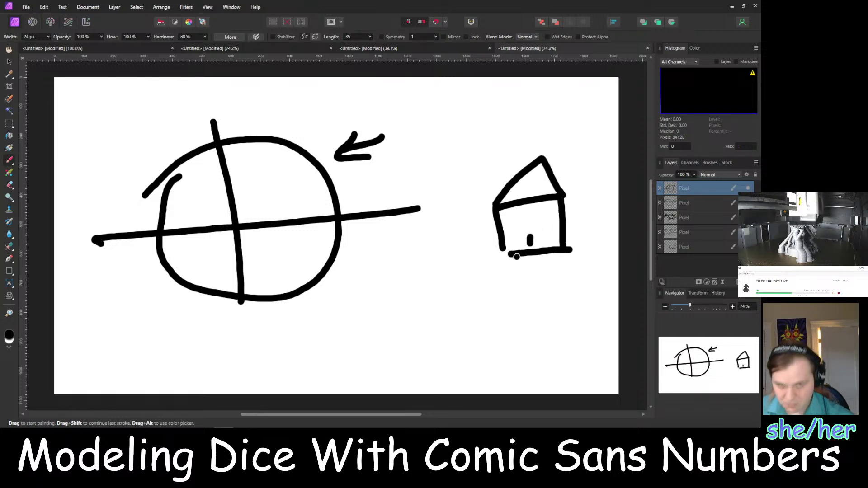
mouse_move(507, 254)
mouse_down()
mouse_move(535, 167)
mouse_move(560, 248)
mouse_up()
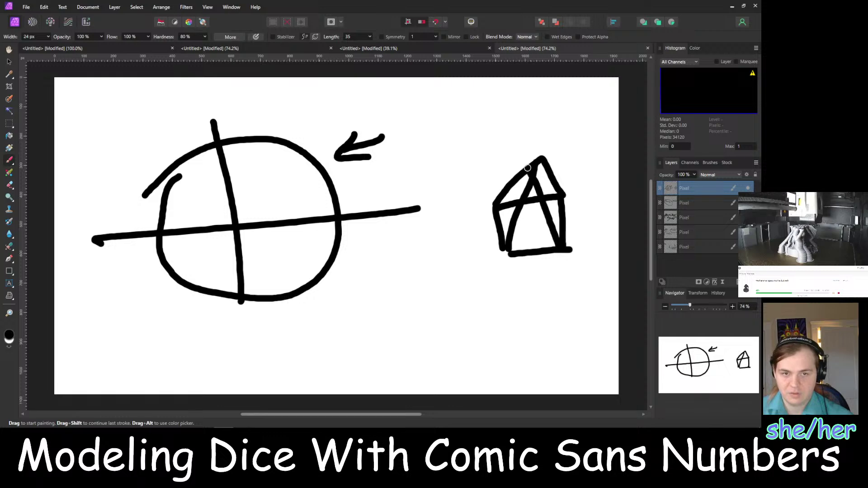
click(539, 228)
key(ctrl+z)
Draw a downward arrow, a double-headed horizontal arrow and a small circle below the house, plus an arrow outward from the large circle's centre
click(507, 291)
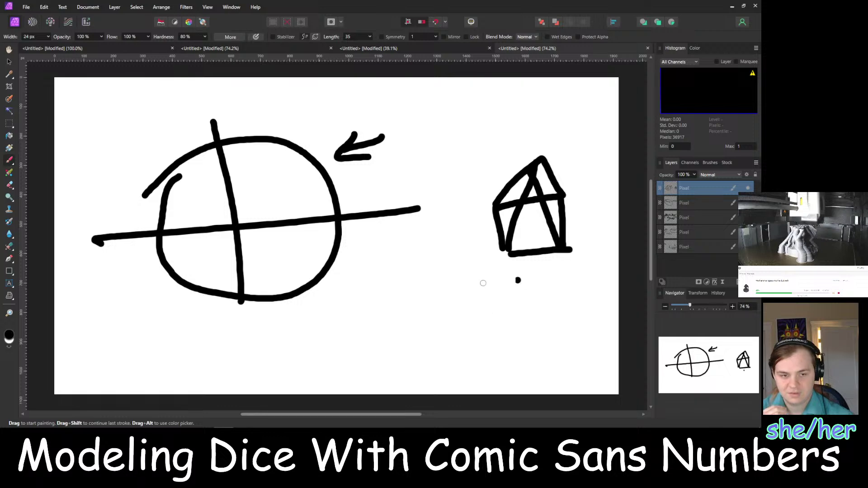
drag(541, 264, 536, 317)
mouse_move(527, 286)
mouse_down()
mouse_move(540, 312)
mouse_move(555, 299)
mouse_up()
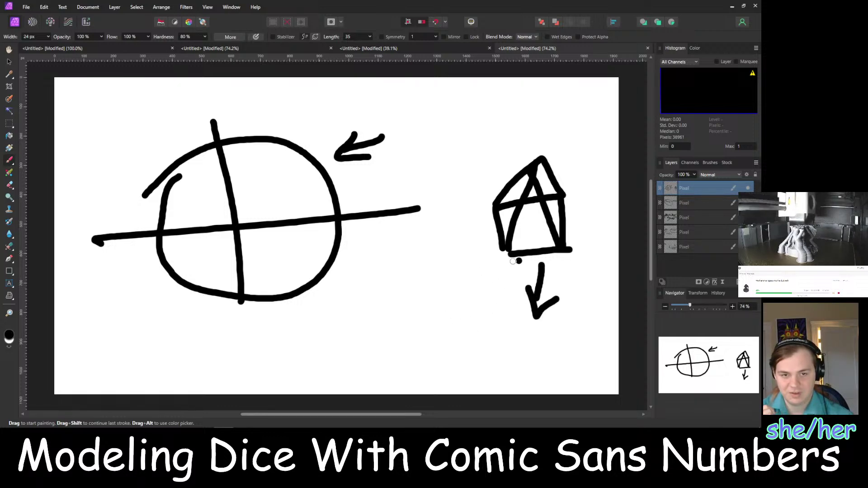
mouse_move(509, 265)
mouse_down()
mouse_move(596, 272)
mouse_move(506, 264)
mouse_move(502, 272)
mouse_move(516, 274)
mouse_move(518, 294)
mouse_move(515, 285)
mouse_up()
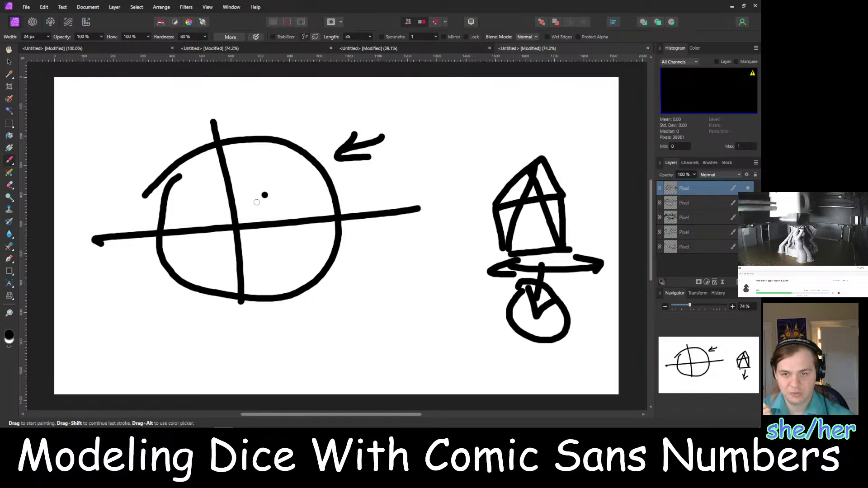
mouse_move(244, 219)
mouse_down()
mouse_move(291, 117)
mouse_move(303, 149)
mouse_up()
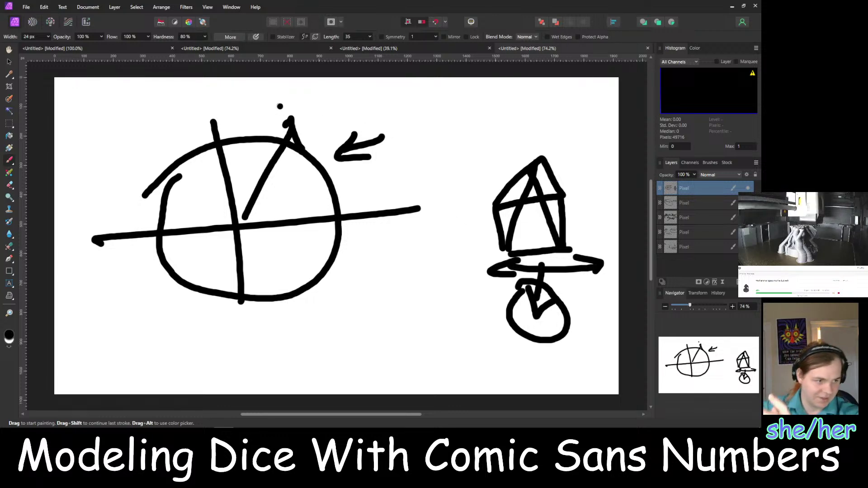
key(ctrl+z)
click(279, 106)
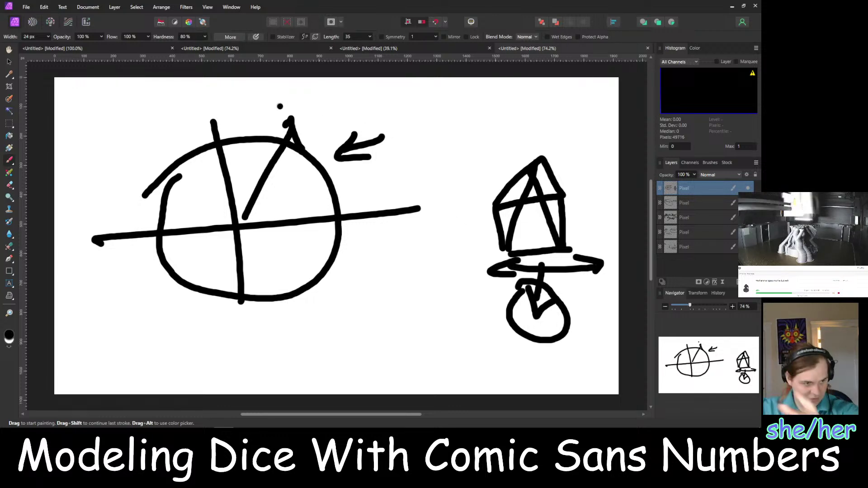
key(ctrl+z)
click(280, 107)
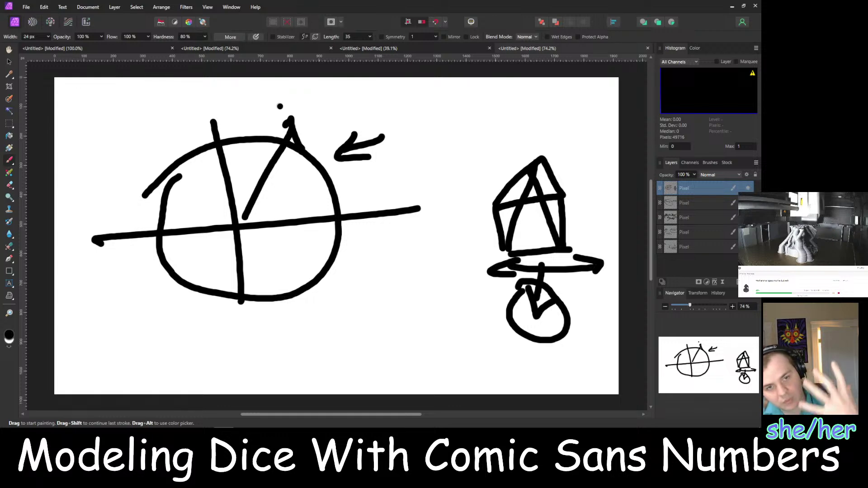
key(ctrl+z)
click(280, 106)
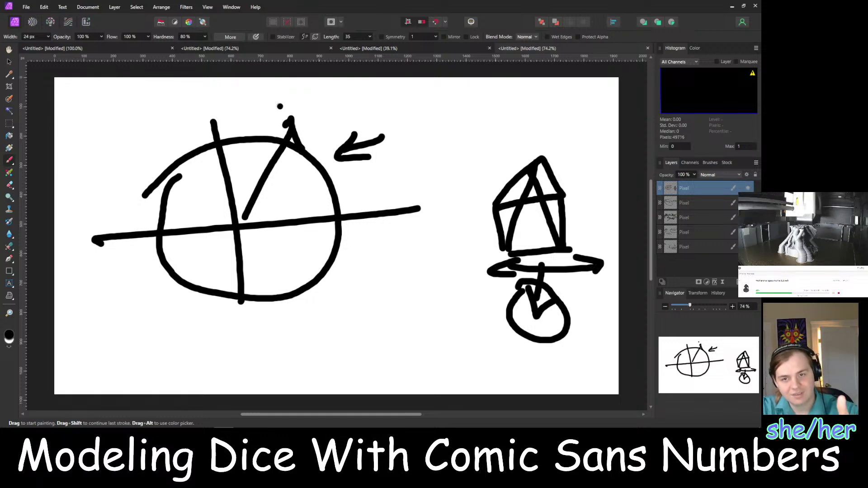
key(ctrl+z)
click(280, 106)
key(ctrl+z)
click(329, 113)
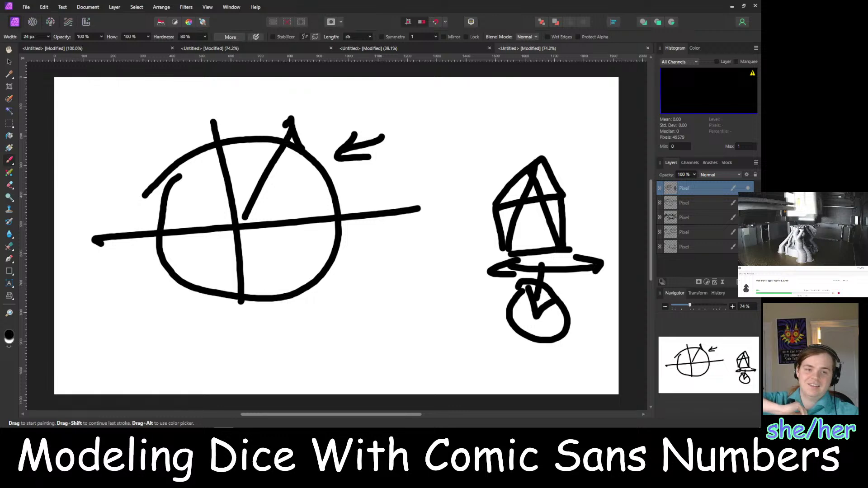
Hide the circle-and-house sketch layer and switch to the SkyMark page on Alex Osborn in Firefox
key(Delete)
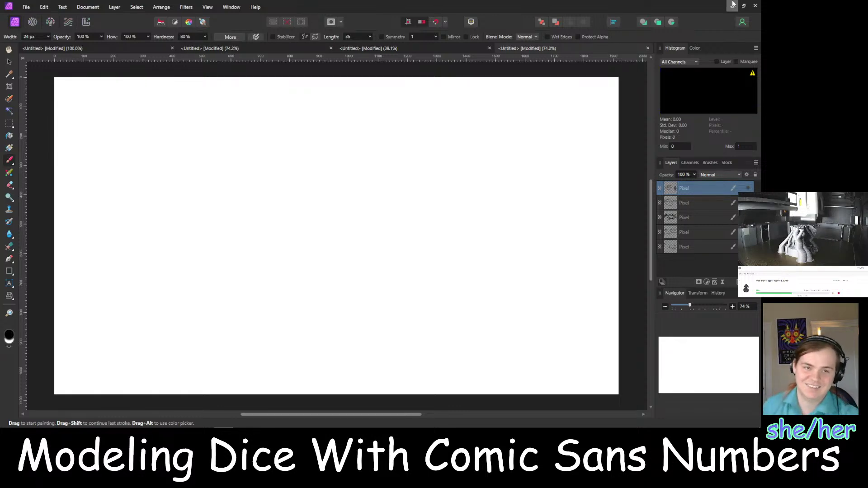
click(732, 5)
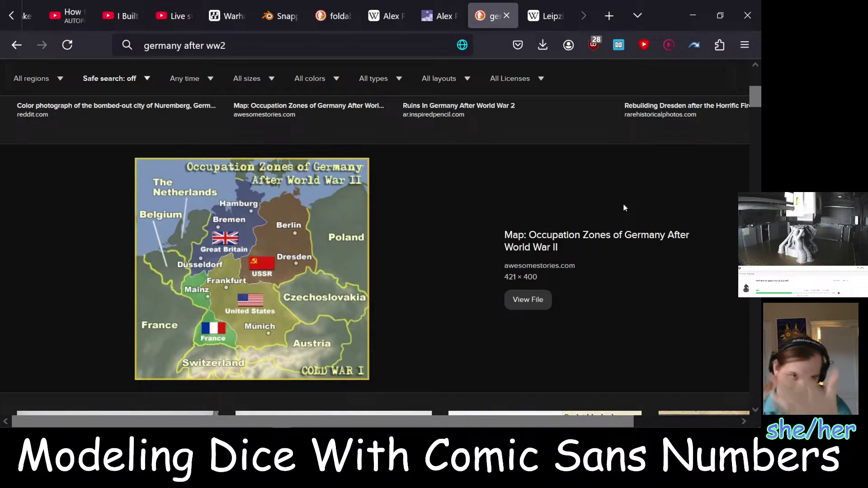
key(ctrl+shift+Tab)
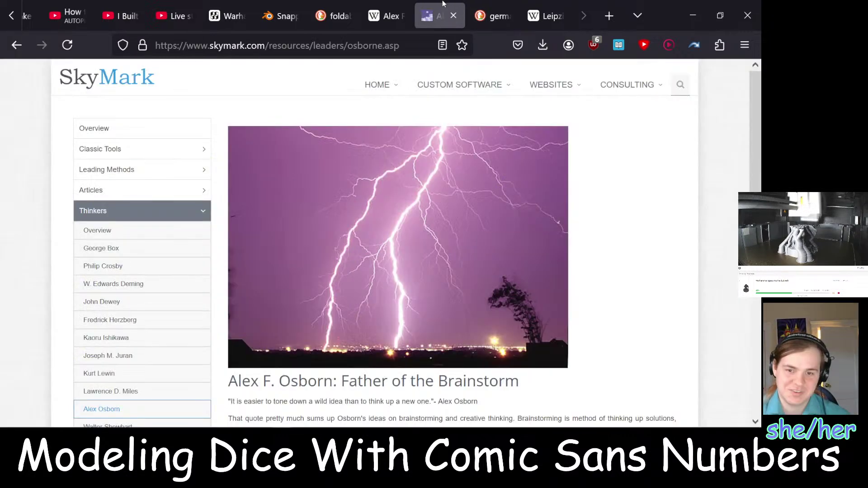
Open the brainstorming tool page linked at the end of the article and read its guidelines for a successful brainstorm
scroll(571, 241, down, 15)
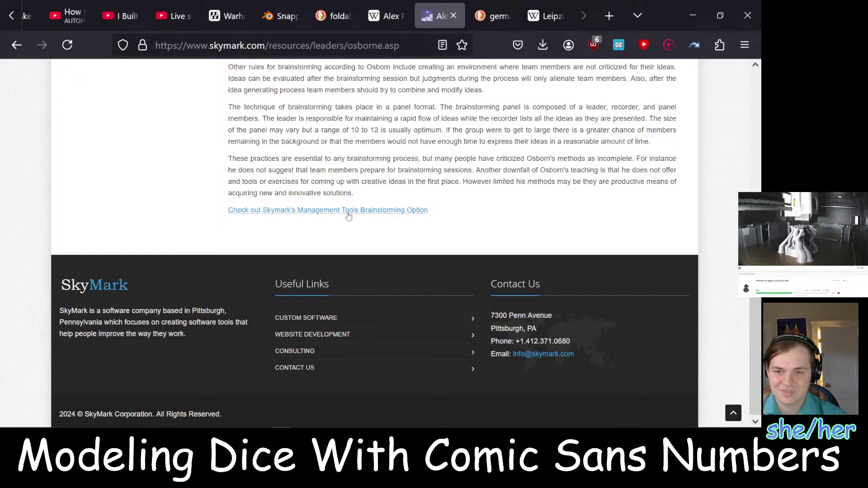
click(350, 210)
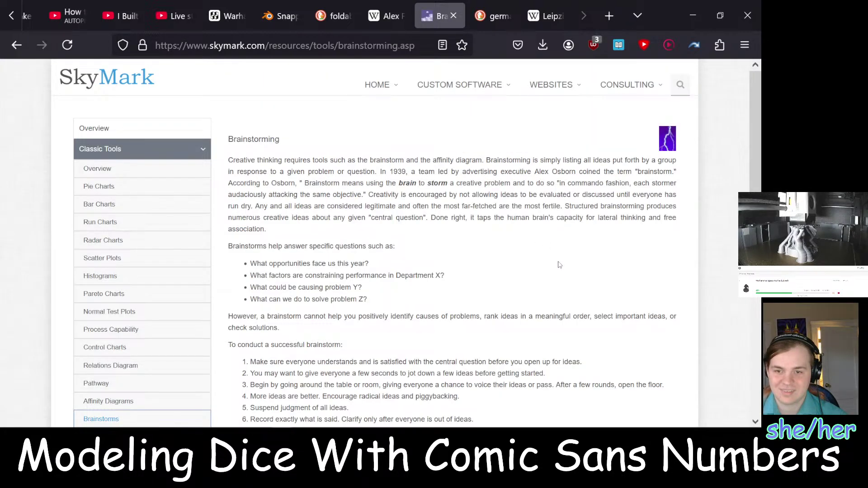
scroll(452, 260, down, 3)
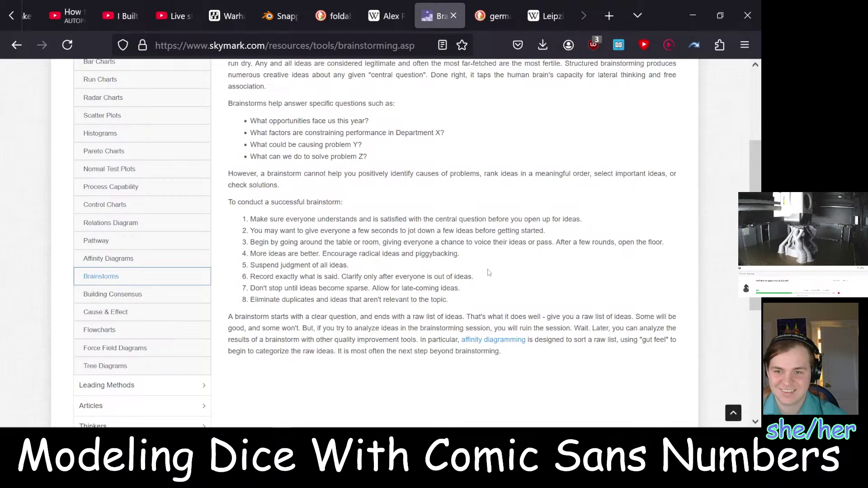
scroll(374, 255, down, 3)
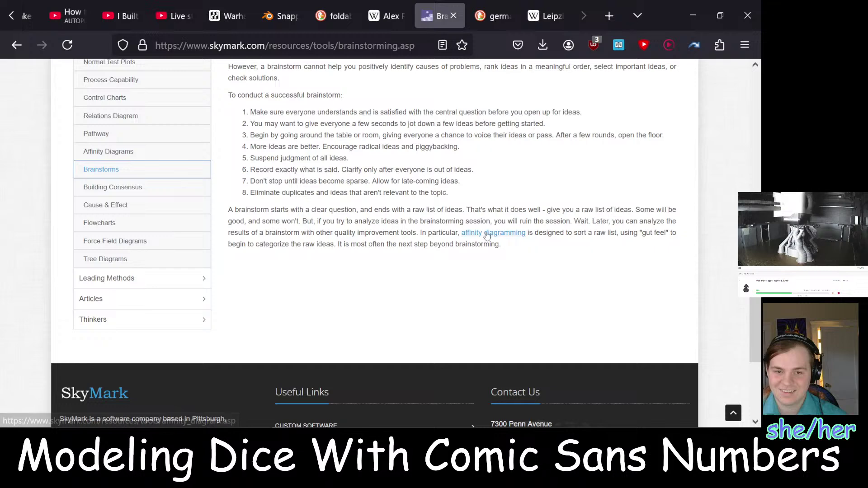
Close the brainstorming, postwar Germany, Leipzig and Alex Osborn tabs to get back to the foldable d6 dice image search
click(454, 17)
click(454, 17)
click(454, 17)
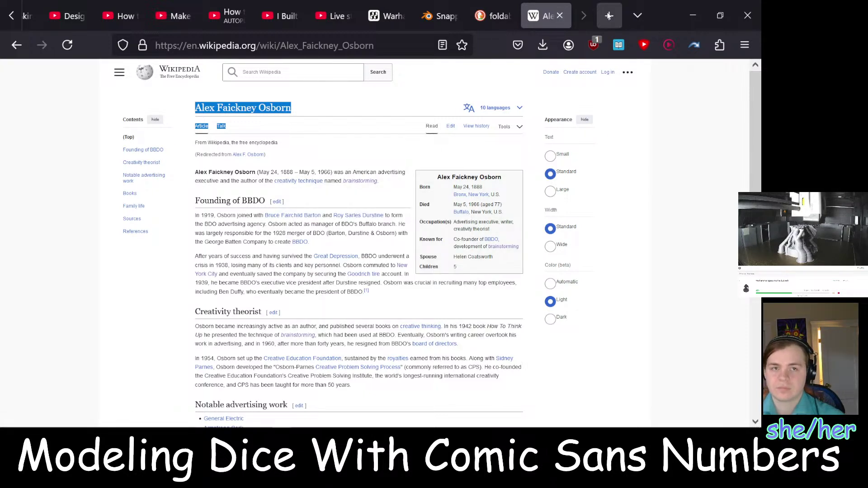
click(560, 16)
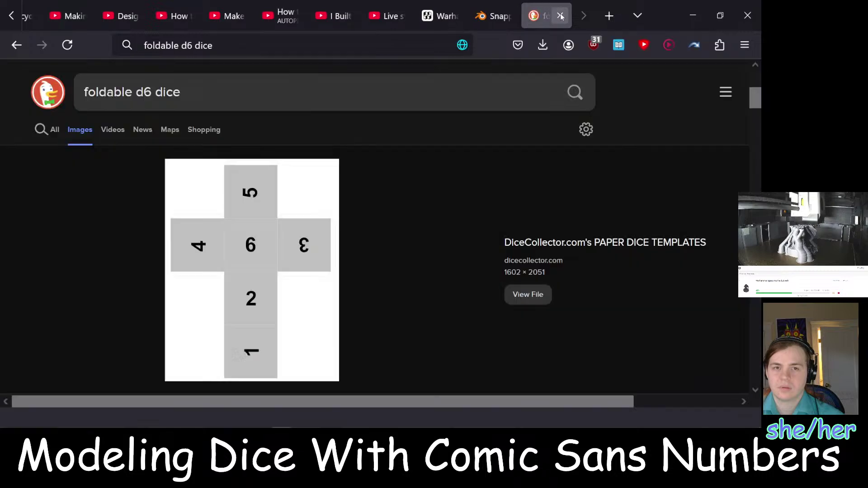
Switch to Affinity Photo, show the two lowest sketch layers, and bring up the document with the annotated dice net
mouse_move(531, 425)
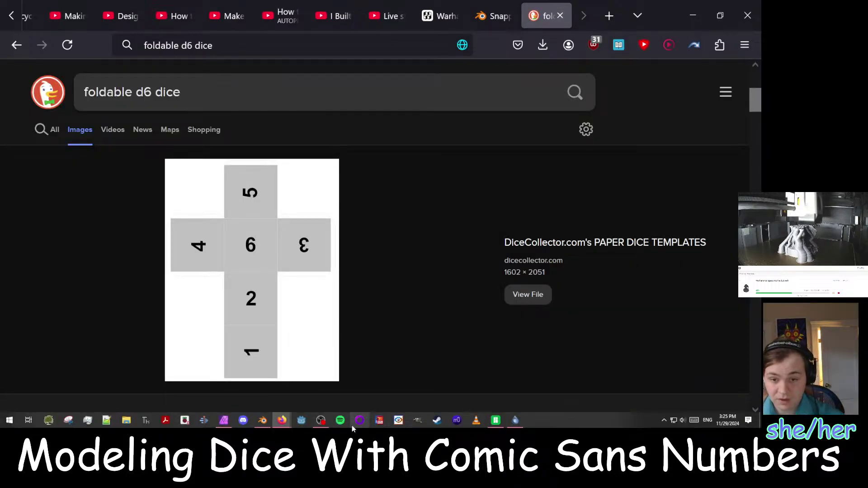
click(223, 420)
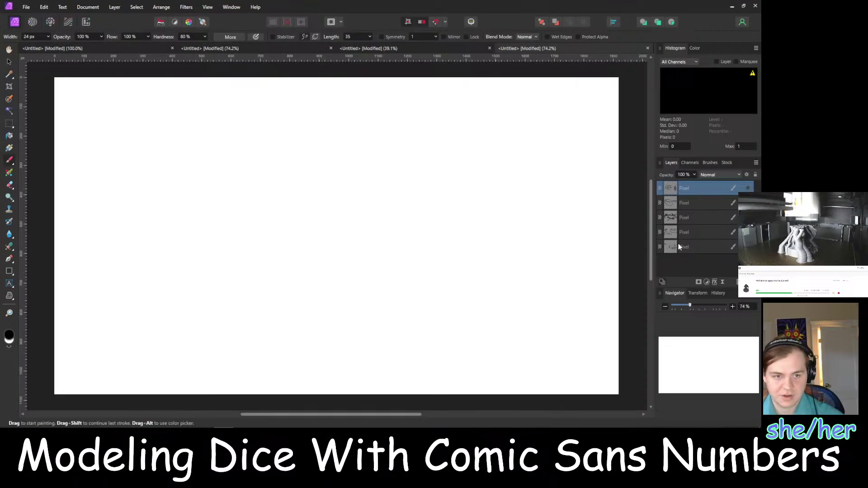
click(747, 247)
click(748, 232)
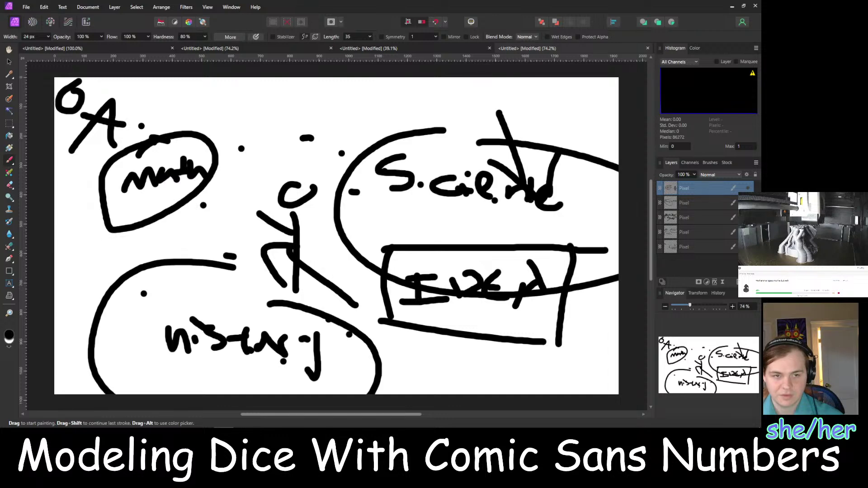
click(432, 48)
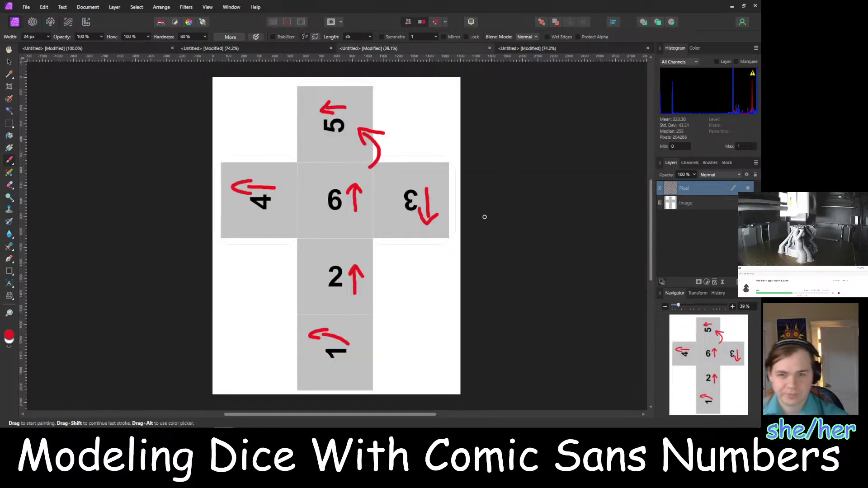
Draw red rotation arrows from 6 to 3, 6 to 4, 2 to 1 and 2 to 3 on the dice net, with an X between 6 and 2
drag(450, 155, 423, 138)
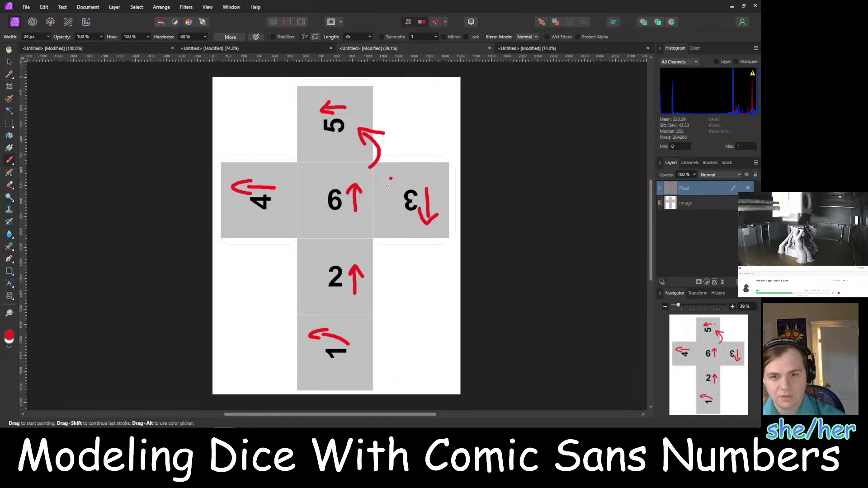
mouse_move(373, 186)
mouse_down()
mouse_move(394, 183)
mouse_move(396, 222)
mouse_move(406, 222)
mouse_up()
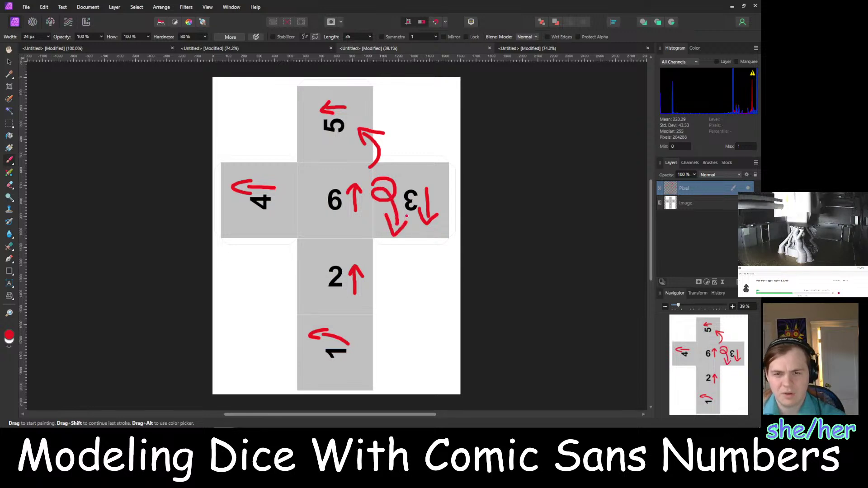
mouse_move(321, 186)
mouse_down()
mouse_move(282, 154)
mouse_move(286, 183)
mouse_move(297, 183)
mouse_up()
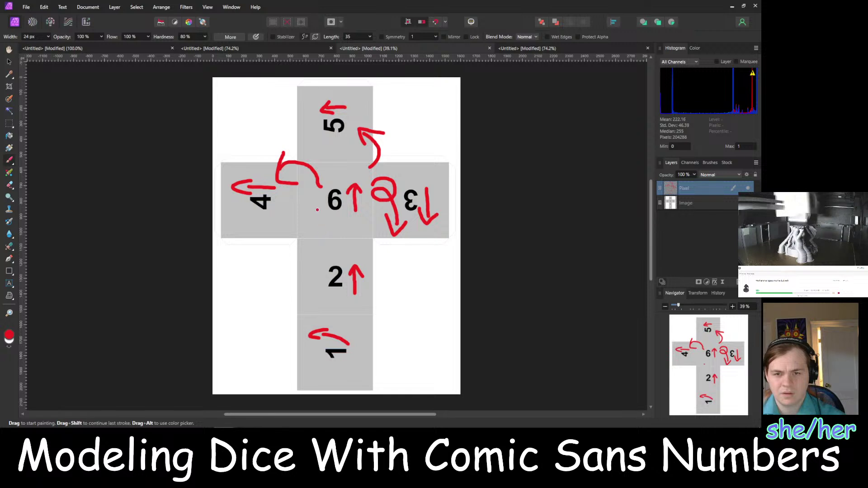
mouse_move(313, 232)
mouse_down()
mouse_move(329, 248)
mouse_move(314, 250)
mouse_up()
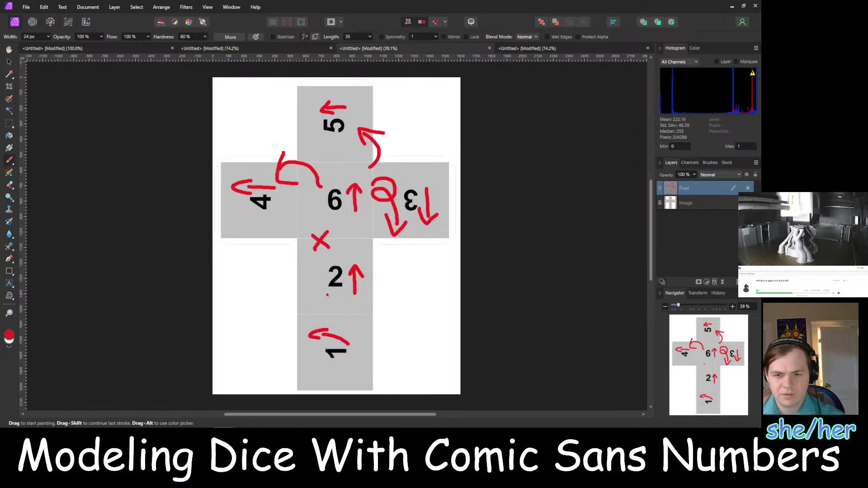
mouse_move(320, 286)
mouse_down()
mouse_move(285, 292)
mouse_move(293, 326)
mouse_up()
drag(275, 316, 306, 323)
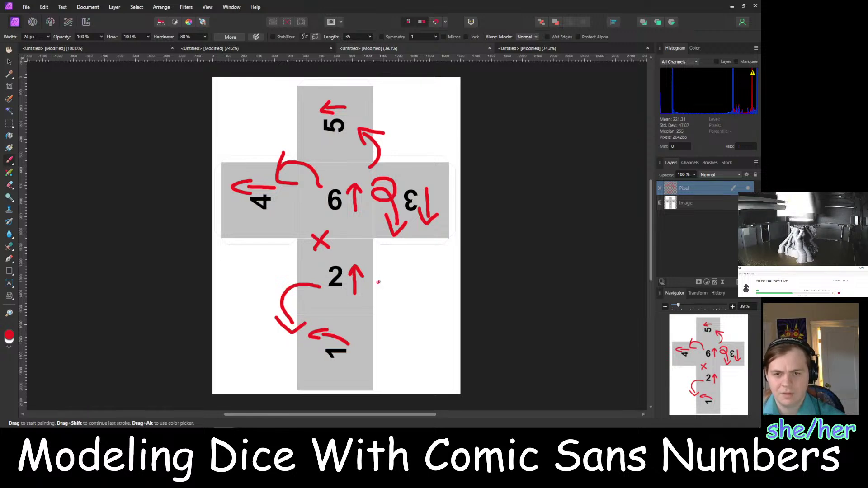
mouse_move(364, 290)
mouse_down()
mouse_move(389, 277)
mouse_move(418, 233)
mouse_move(425, 247)
mouse_up()
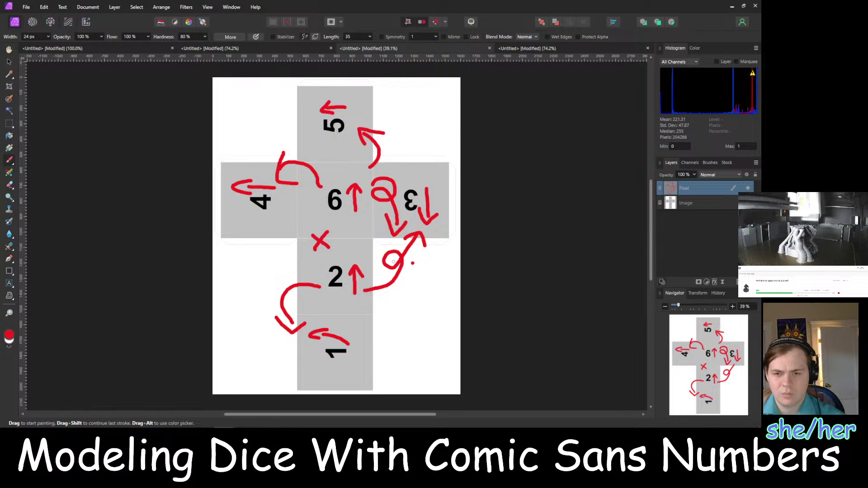
Draw a curved red arrow from the 2 towards the 4 on the dice net, and another curving outward from beneath the 1
mouse_move(307, 270)
mouse_down()
mouse_move(270, 270)
mouse_move(254, 236)
mouse_up()
mouse_move(243, 246)
mouse_down()
mouse_move(255, 234)
mouse_move(266, 246)
mouse_up()
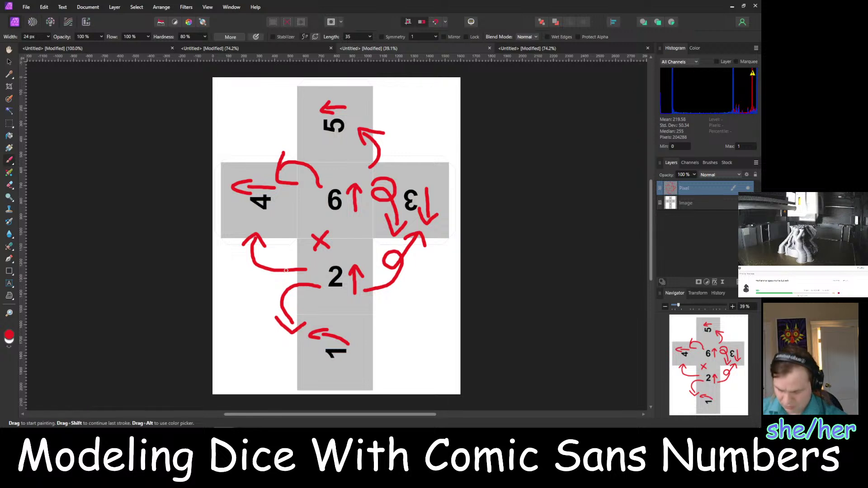
mouse_move(301, 261)
mouse_down()
mouse_move(299, 251)
mouse_move(242, 247)
mouse_up()
drag(232, 238, 259, 251)
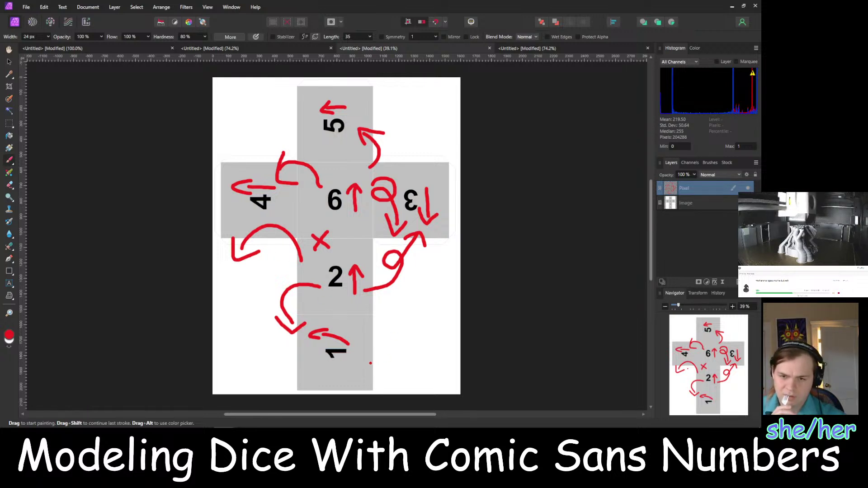
drag(381, 370, 376, 381)
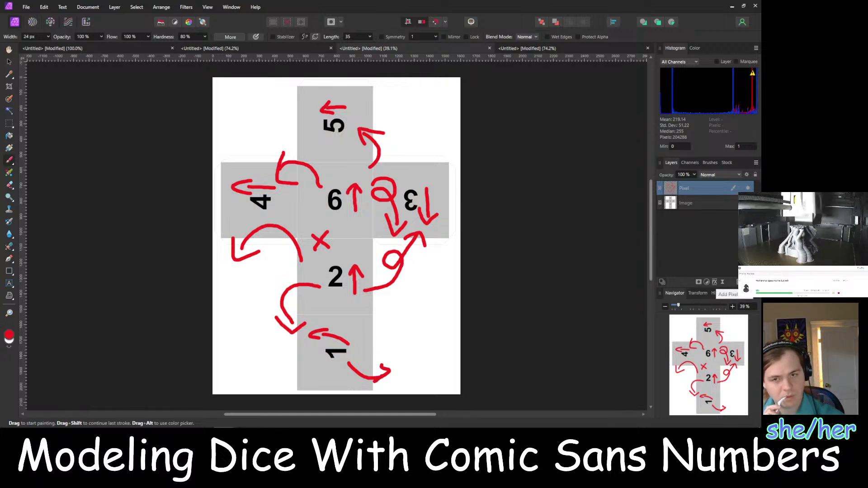
Add a new pixel layer, hide the layer of red annotations, and draw one upward red arrow in the white area beside the 1
key(ctrl+shift+n)
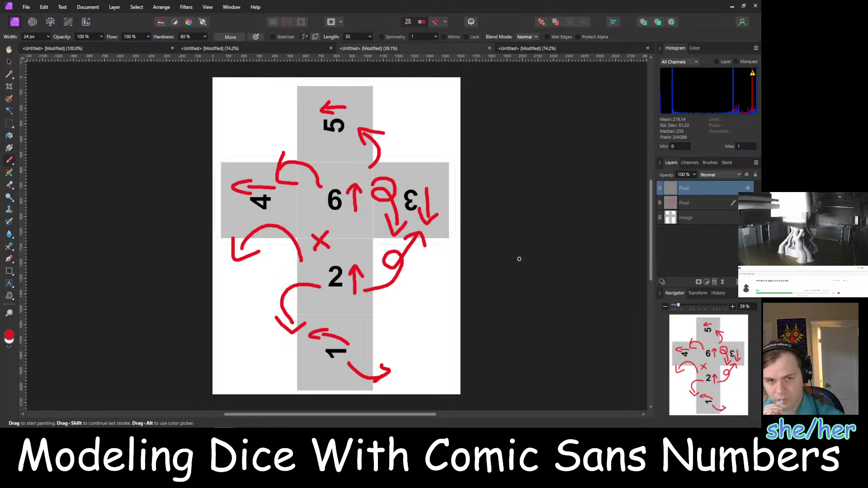
click(747, 203)
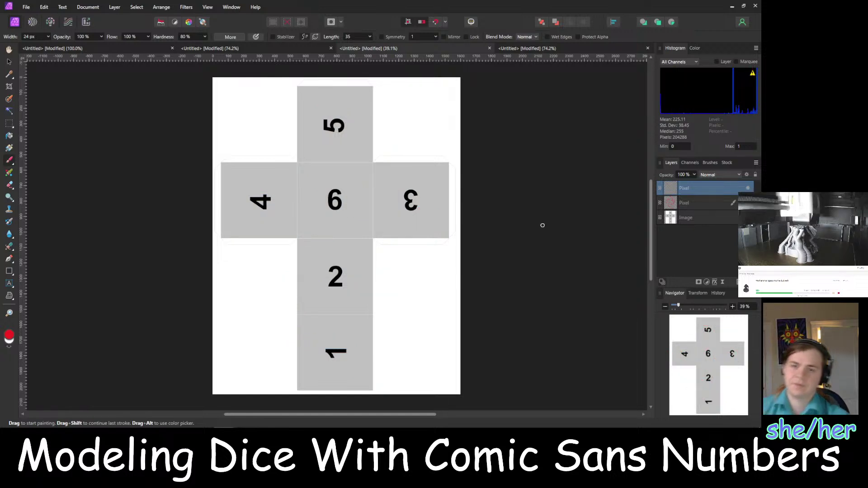
click(405, 169)
click(334, 359)
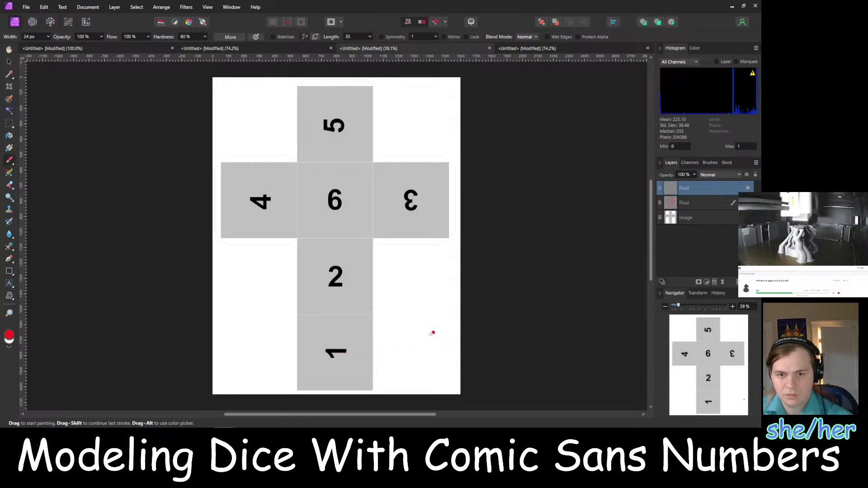
mouse_move(421, 348)
mouse_down()
mouse_move(420, 299)
mouse_move(434, 317)
mouse_up()
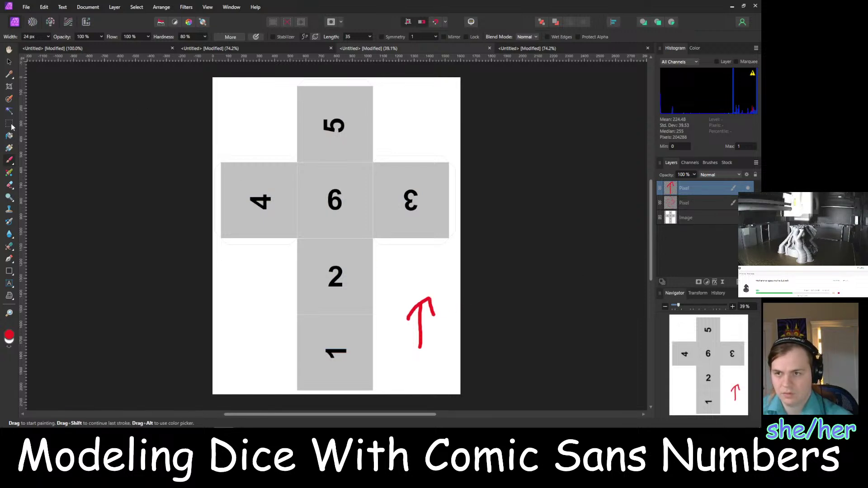
Rotate the red arrow with the Move tool to point straight down, and from there to point left towards the net
click(9, 62)
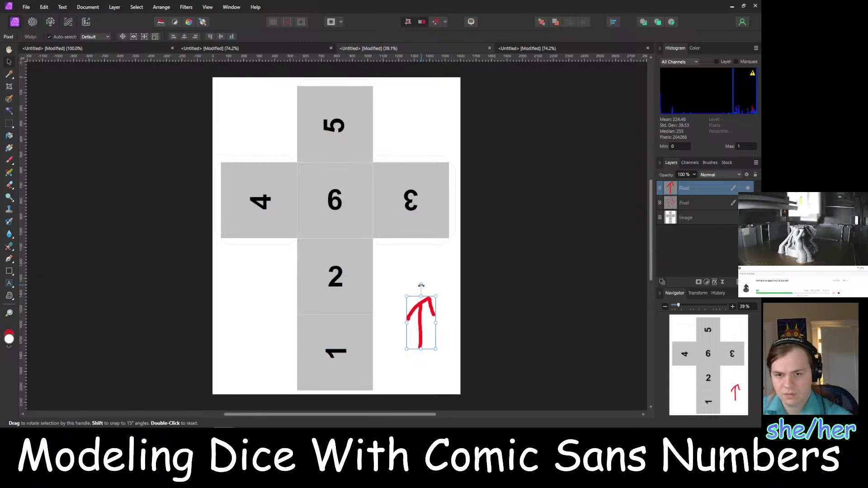
drag(421, 285, 420, 370)
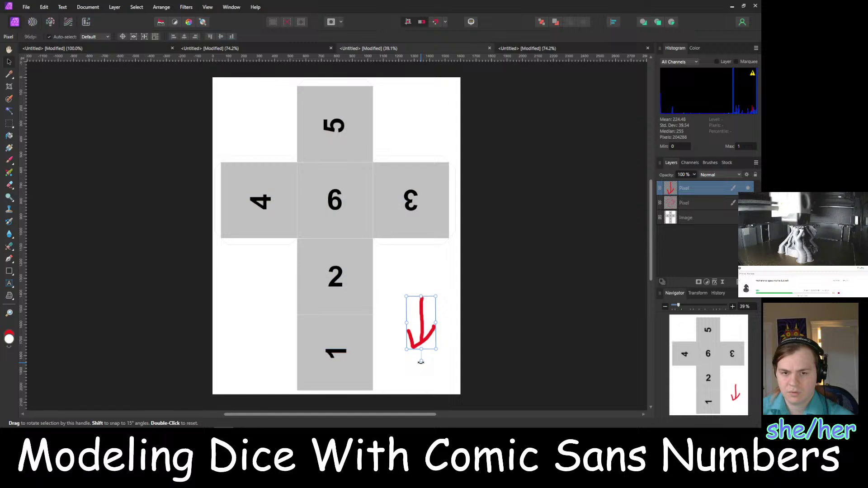
drag(421, 361, 459, 361)
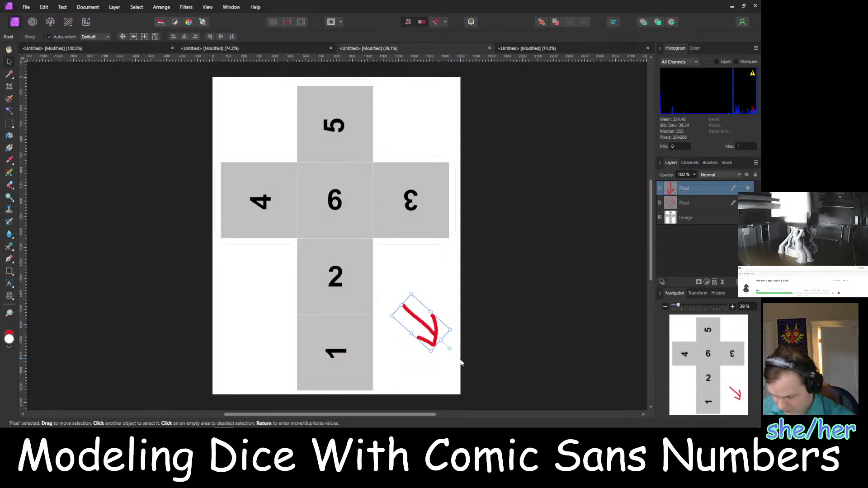
key(ctrl+z)
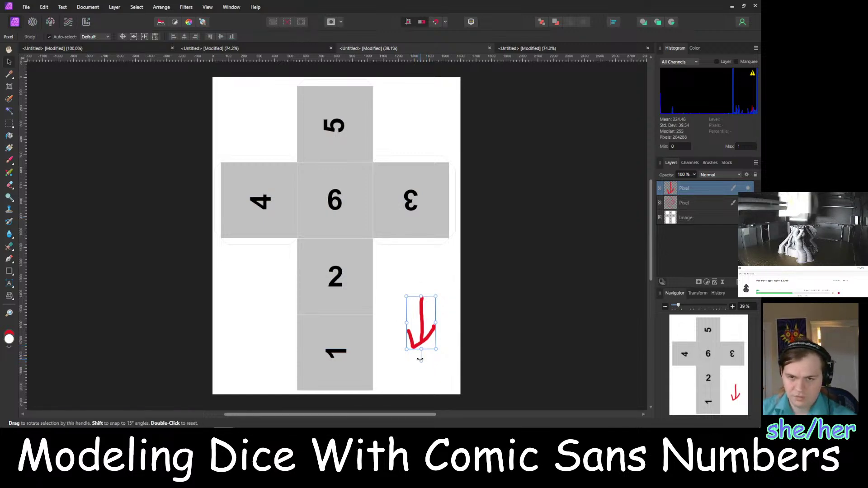
drag(420, 359, 374, 322)
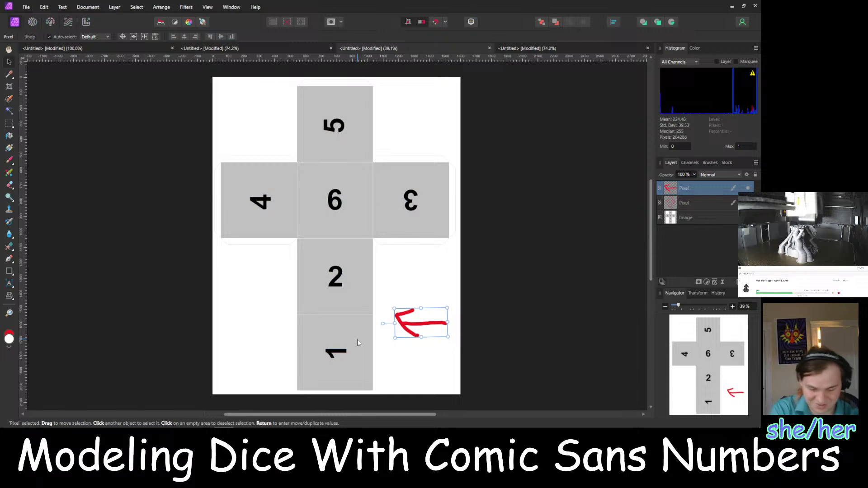
Switch to Firefox and search the web in a new tab for "algorithm for die number angle"
click(731, 6)
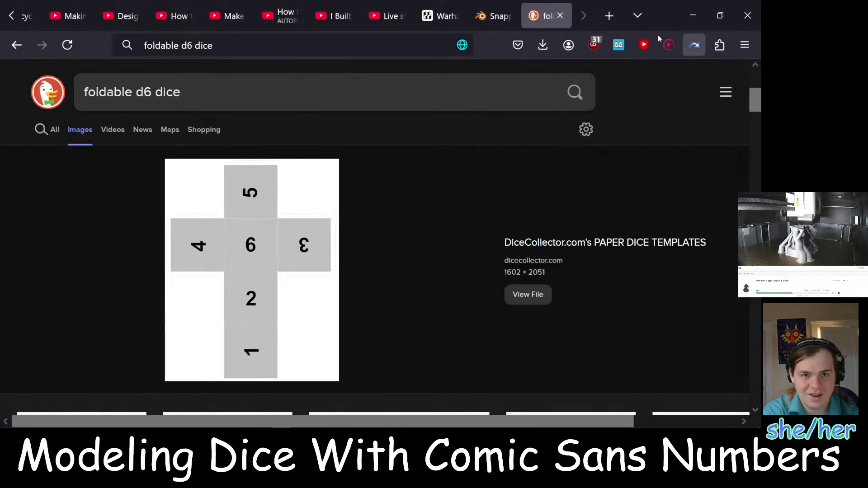
click(598, 16)
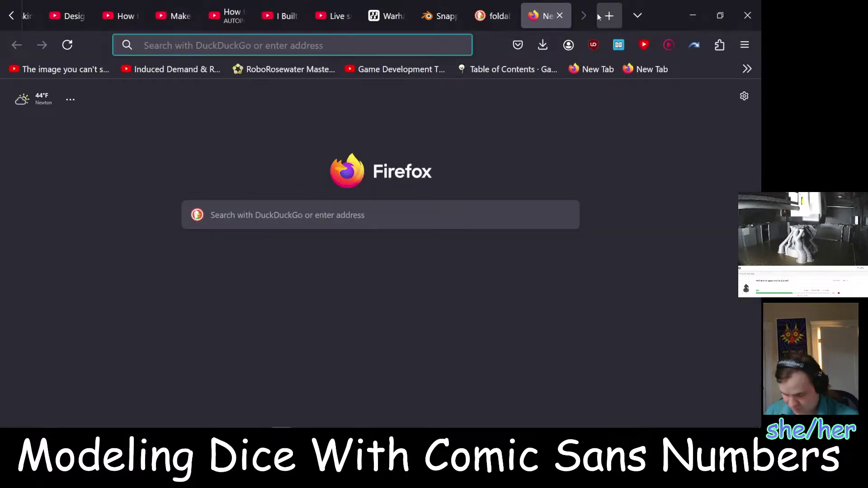
text(algro)
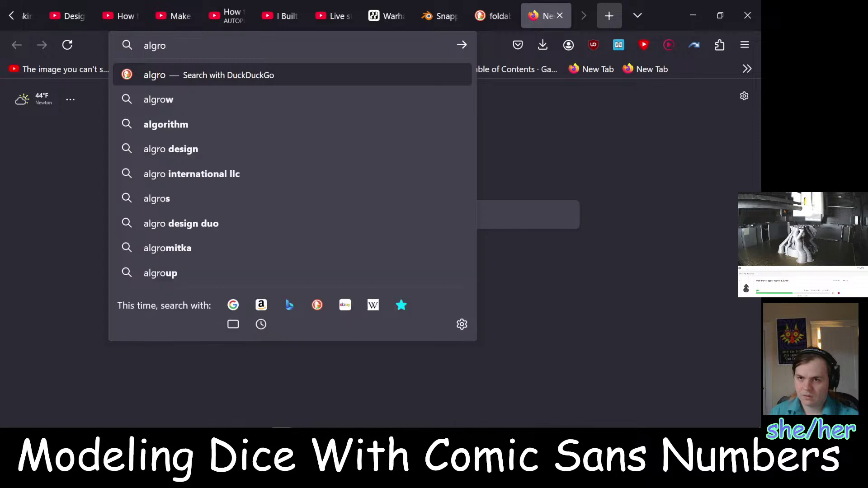
text(i)
key(BackSpace)
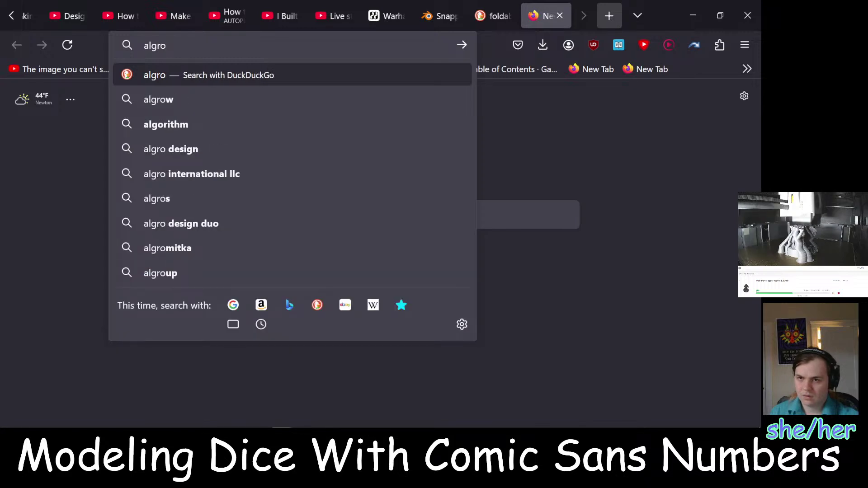
key(Down)
key(Down)
text(for di)
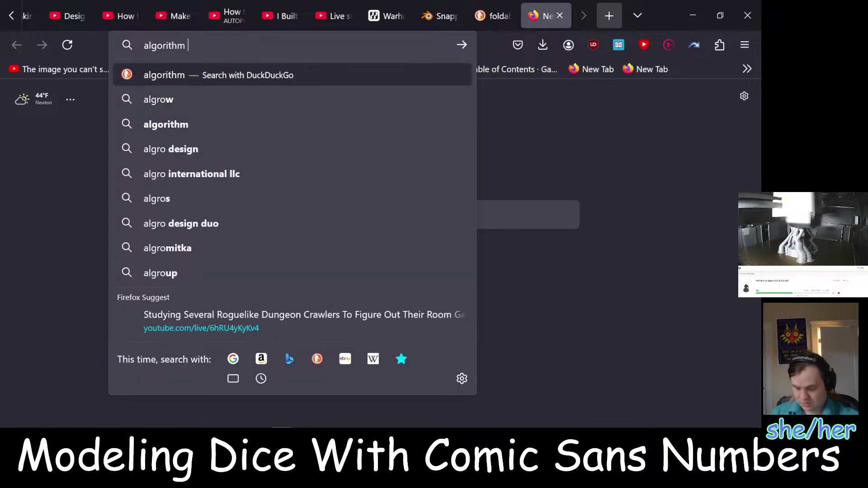
text(e )
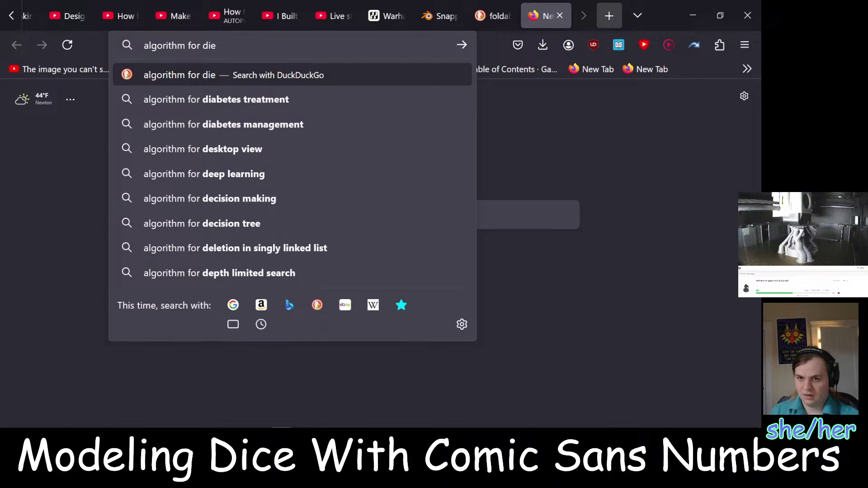
text(numb)
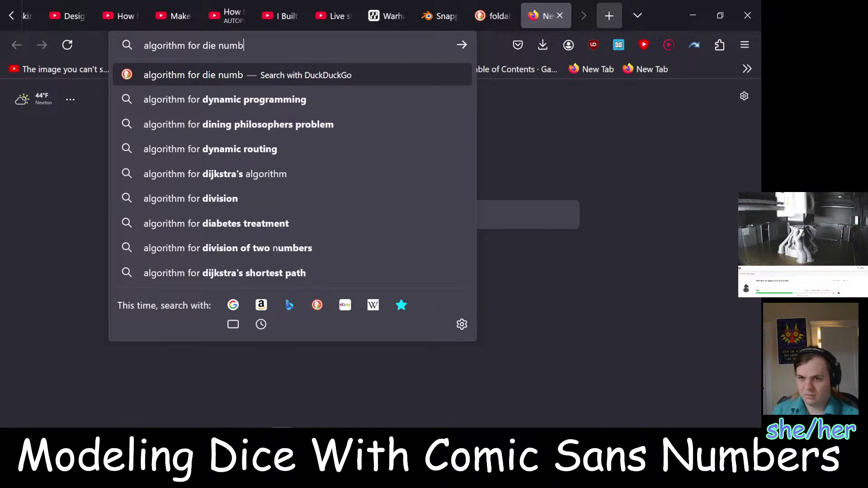
text(er angle)
key(Return)
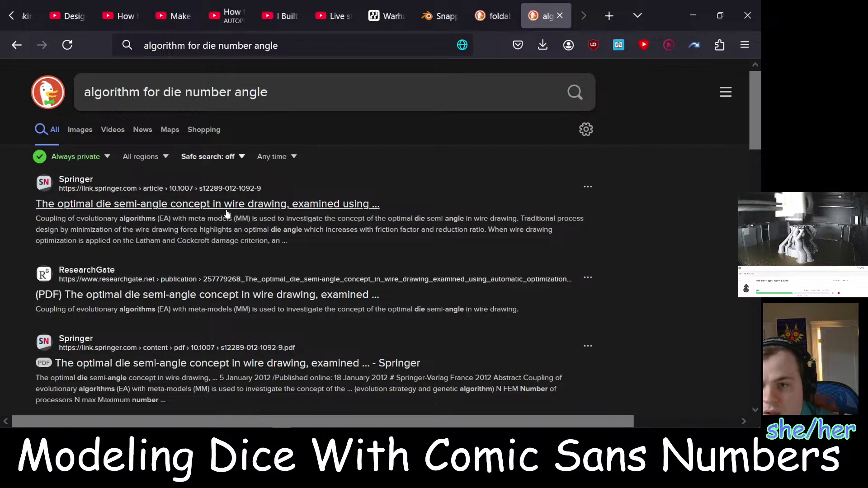
Replace "die" with "dice" in the query and search for "algorithm for dice number angle"
click(182, 94)
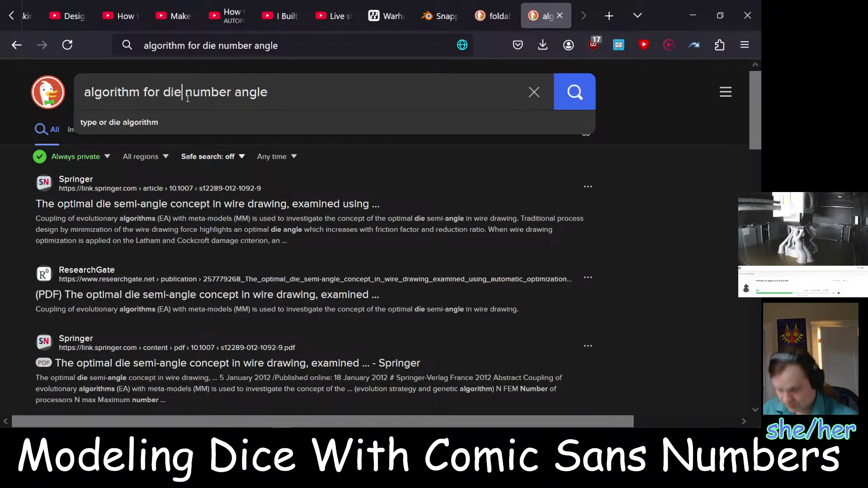
text(c)
key(BackSpace)
key(BackSpace)
text(ce)
key(Return)
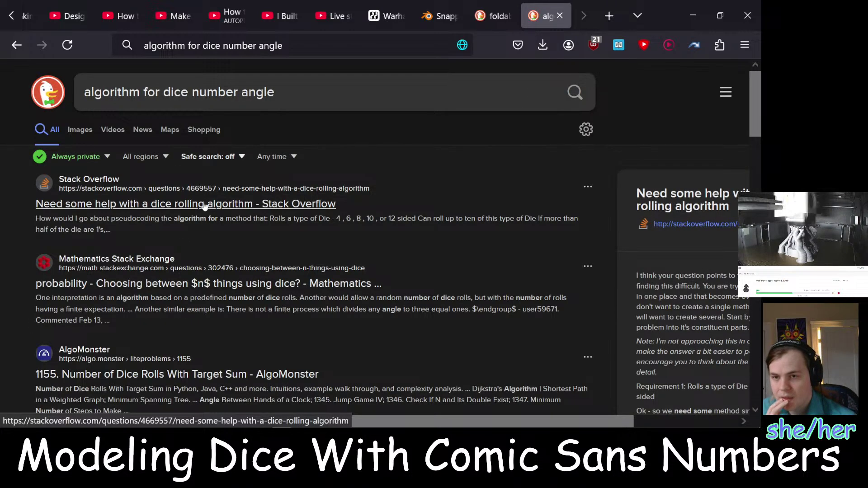
Look through the search results and images for an explanation of how numbers are oriented on dice faces
scroll(235, 280, down, 3)
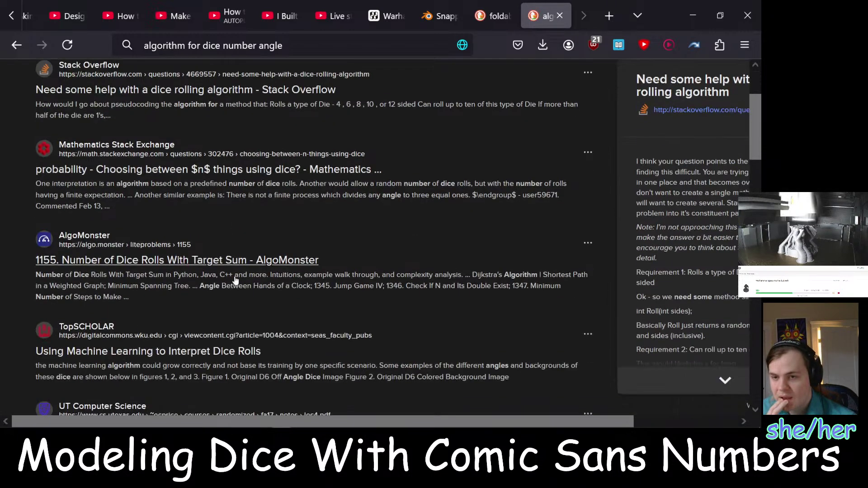
scroll(235, 281, down, 3)
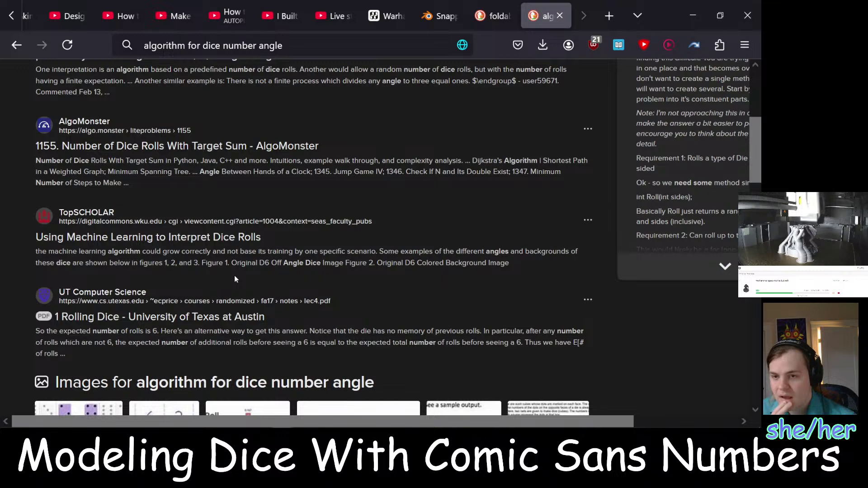
scroll(234, 279, down, 4)
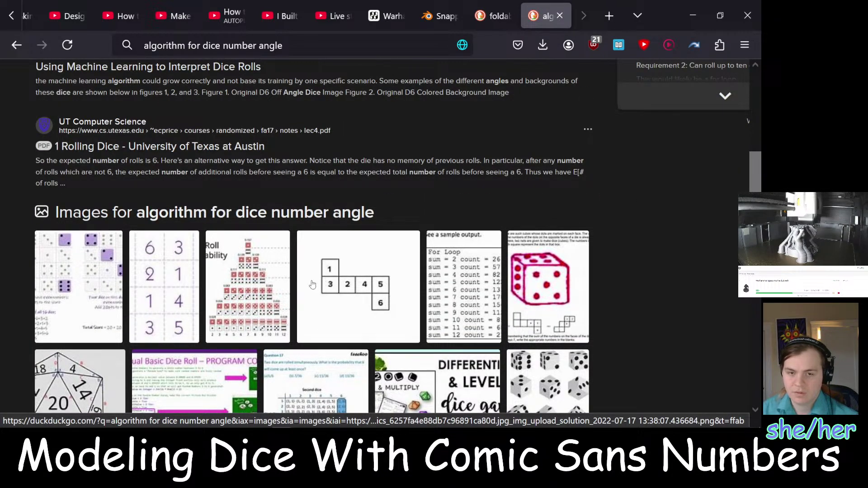
scroll(638, 249, down, 5)
scroll(636, 250, down, 4)
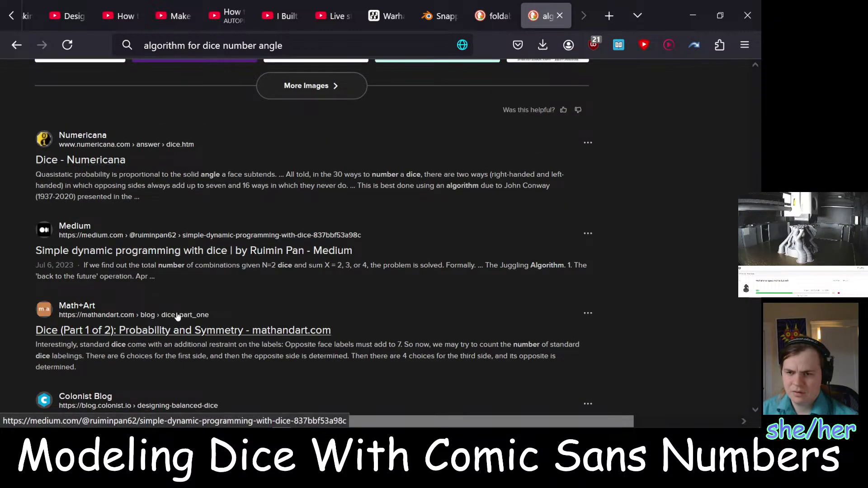
scroll(37, 290, down, 1)
scroll(28, 278, down, 1)
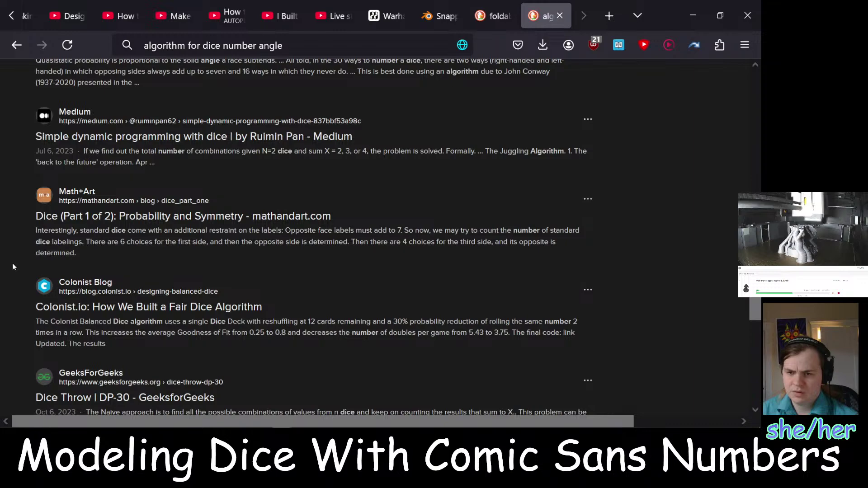
scroll(8, 263, down, 2)
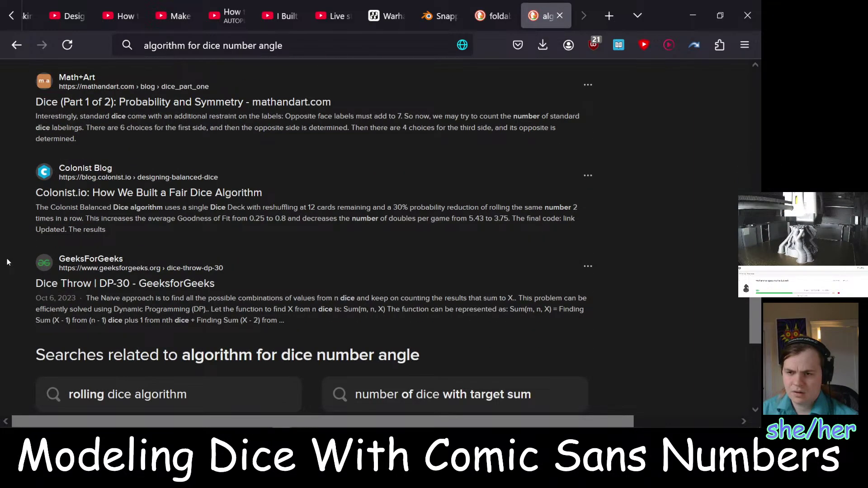
scroll(175, 252, up, 8)
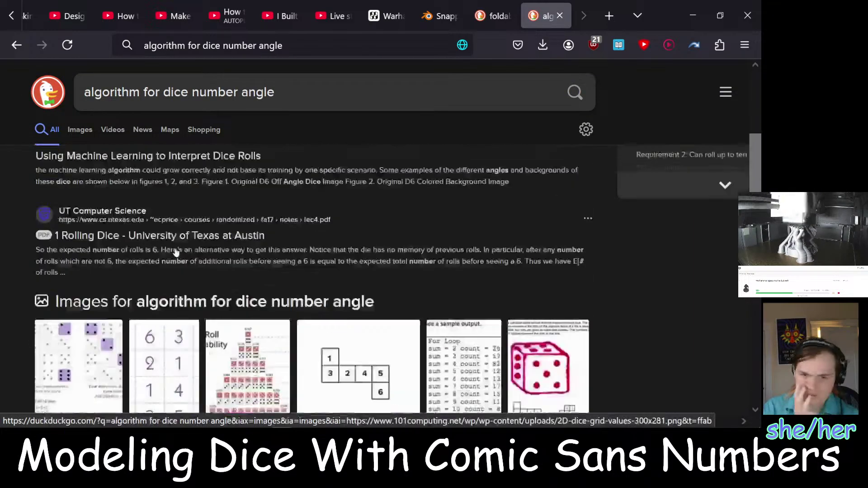
scroll(176, 252, up, 3)
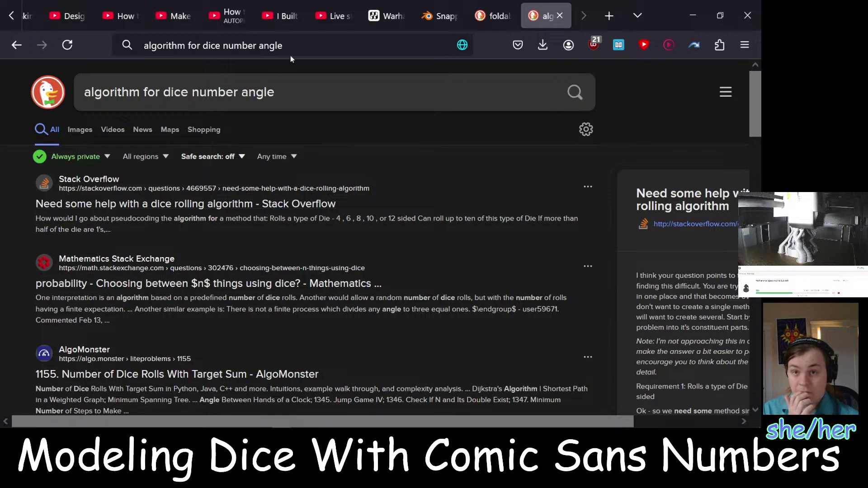
Search the web for "why some numbers upside down d20"
click(190, 45)
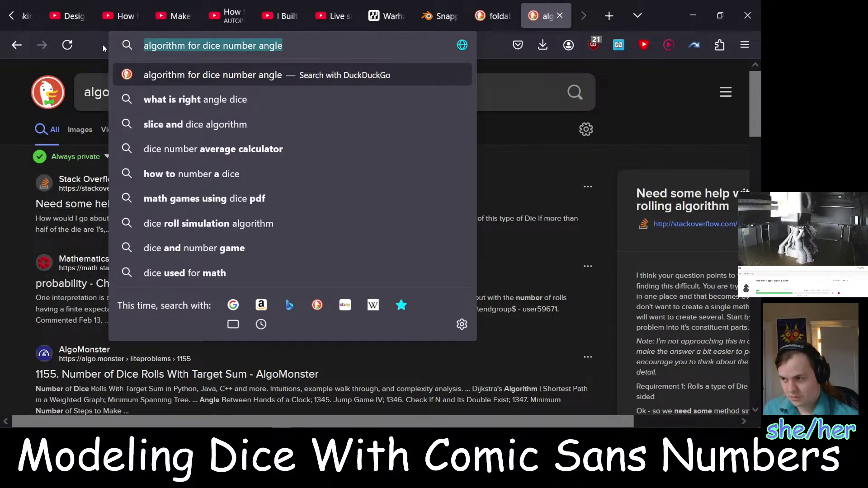
text(why )
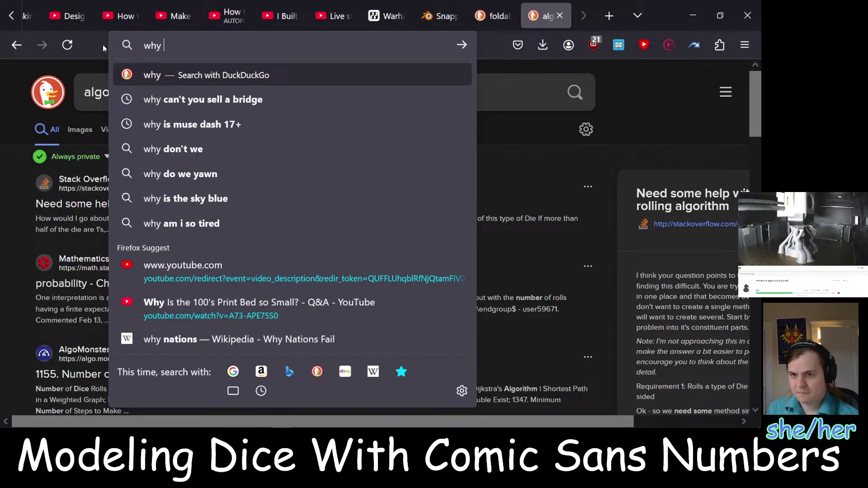
text(some num)
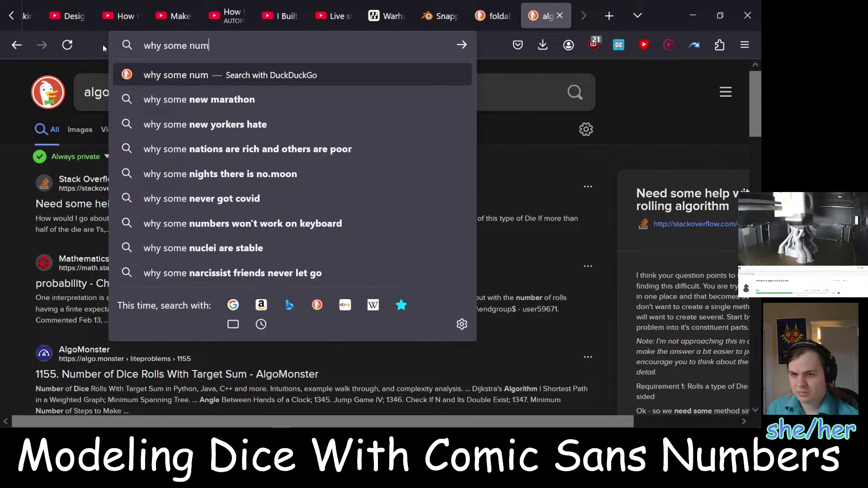
text(bers upside do)
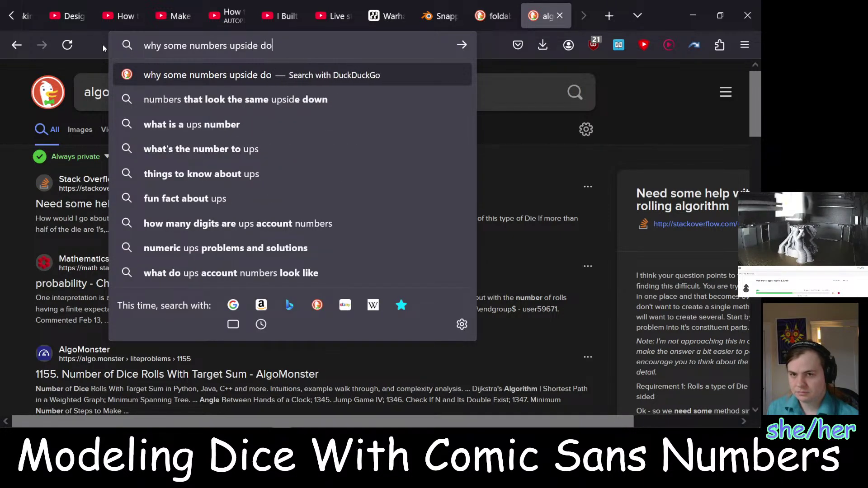
text(wn d20)
key(Return)
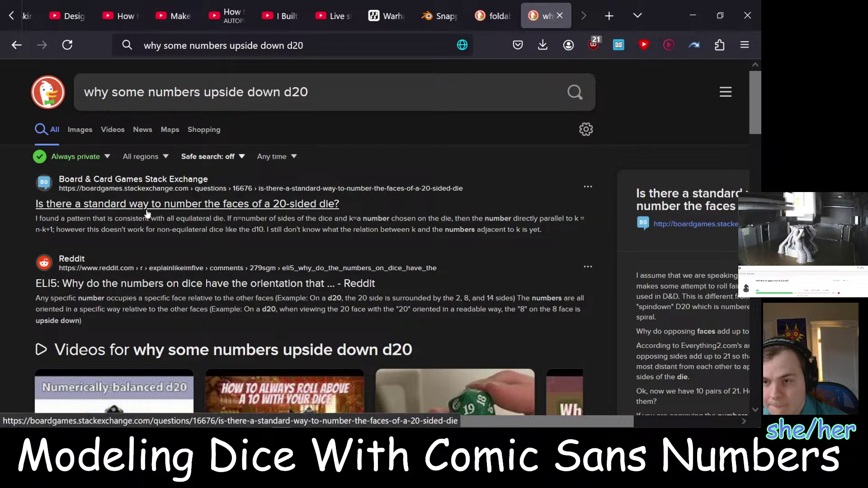
Open the Stack Exchange question on numbering 20-sided dice, dismiss the Google sign-in prompt, and open the Everything2 d20 article in a new tab
click(147, 210)
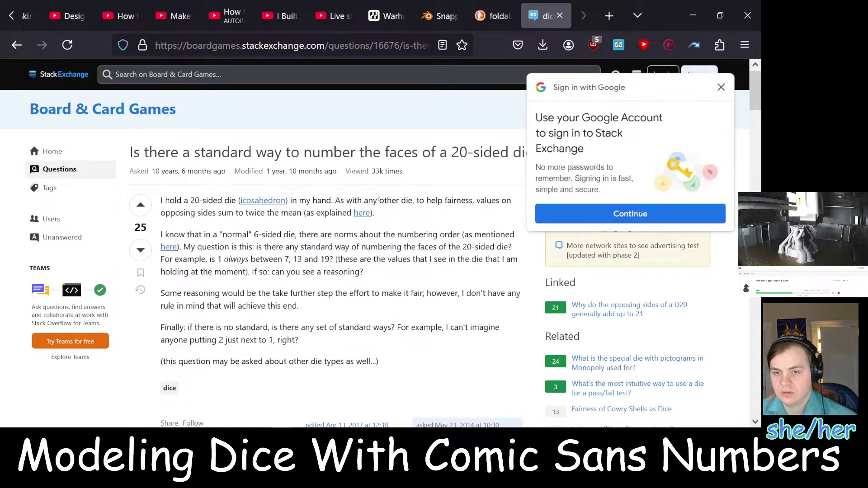
click(720, 87)
scroll(392, 217, down, 5)
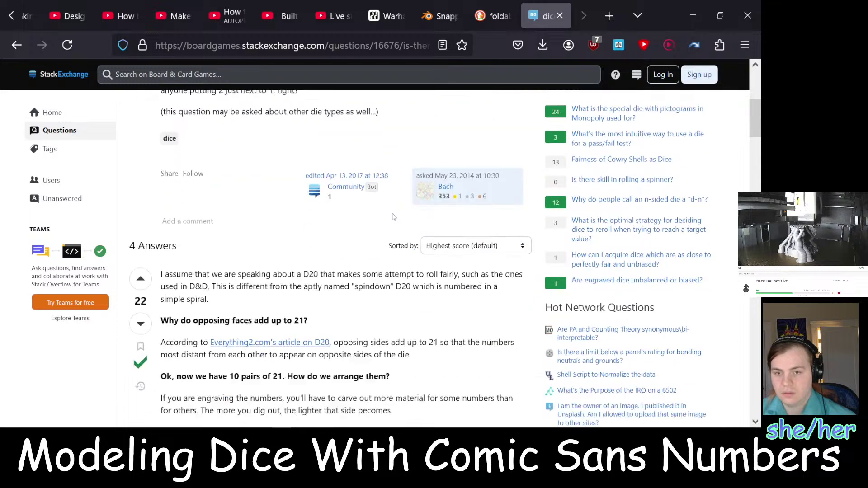
right_click(299, 345)
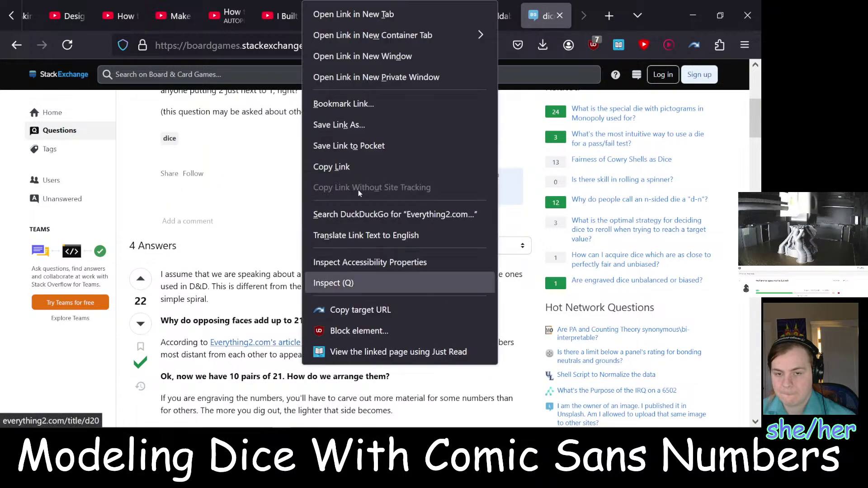
click(357, 13)
Read the accepted answer and the start of the second answer, and open the linked nbd.pdf paper in a new tab
scroll(438, 239, down, 2)
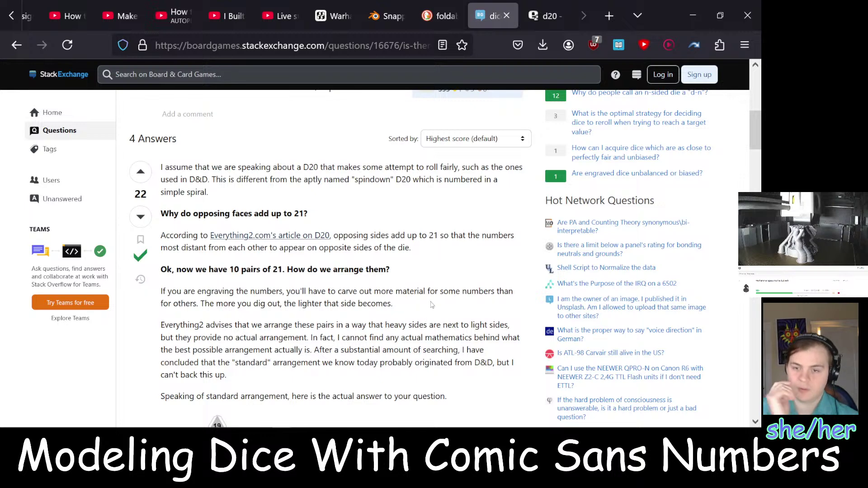
scroll(416, 265, down, 2)
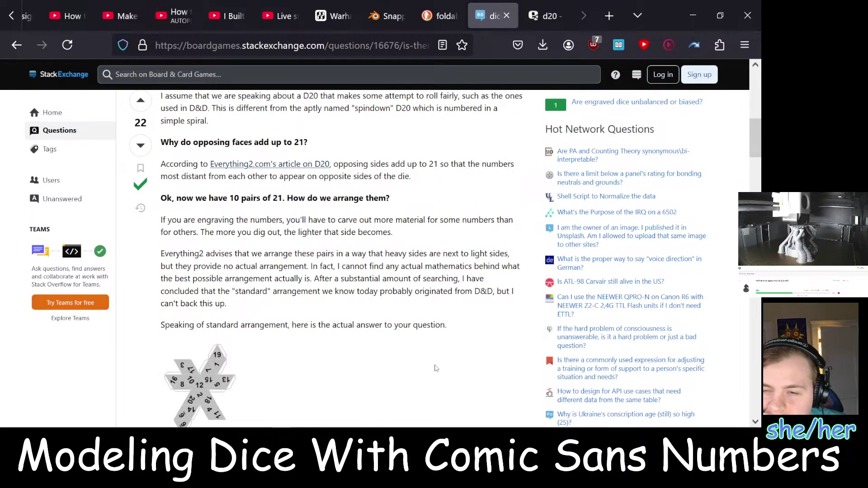
scroll(424, 355, down, 1)
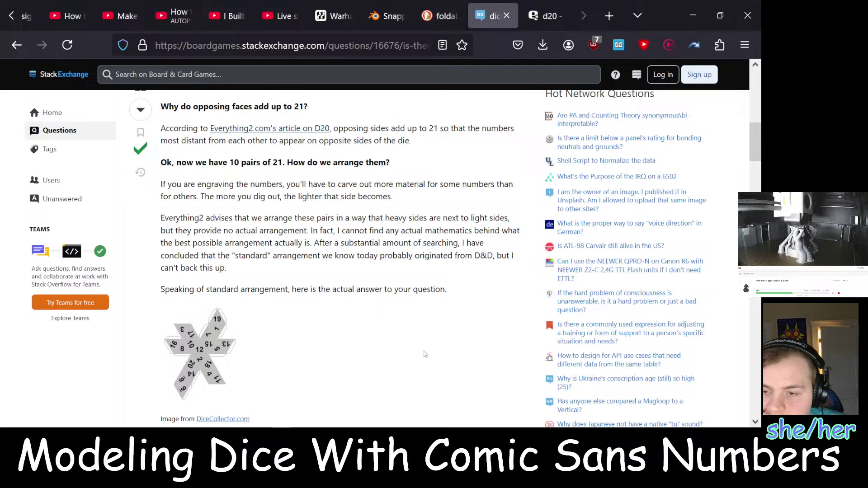
scroll(424, 354, down, 3)
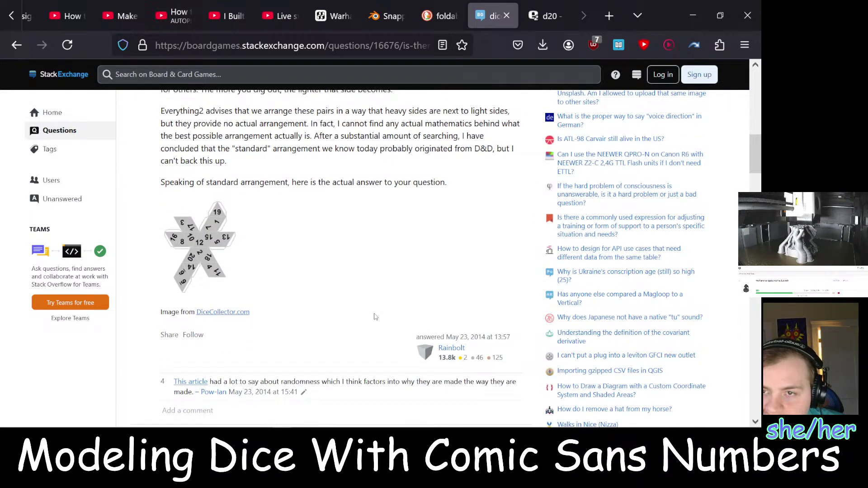
scroll(374, 317, down, 3)
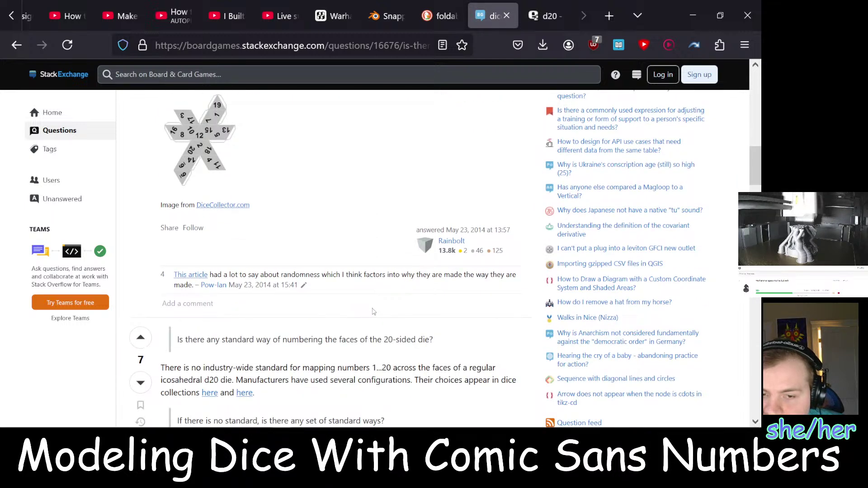
scroll(373, 312, down, 3)
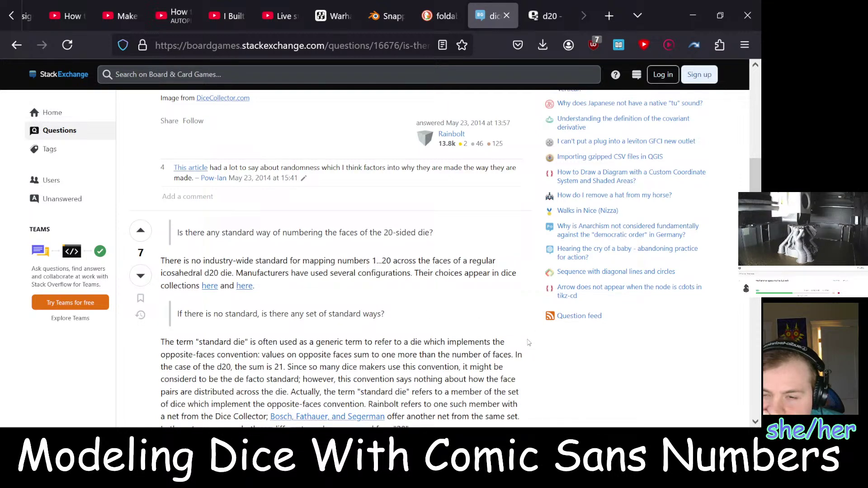
scroll(529, 343, down, 1)
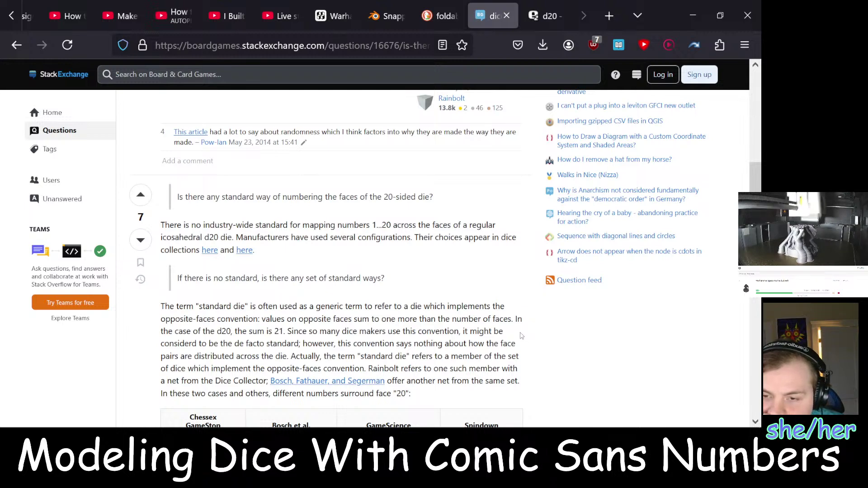
right_click(371, 383)
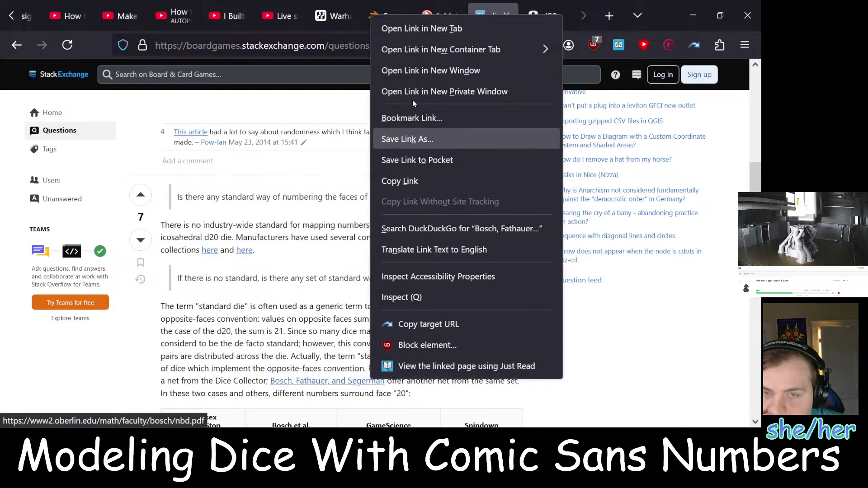
click(427, 29)
Read the second answer's face-20 comparison and combinatorics, and open its link on rotationally distinct configurations implementing the opposite-faces convention in a new tab
scroll(580, 292, down, 3)
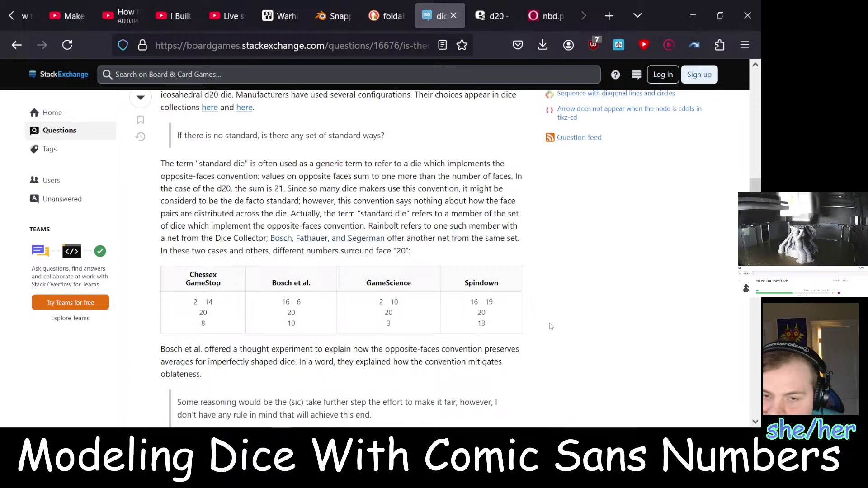
scroll(550, 326, down, 3)
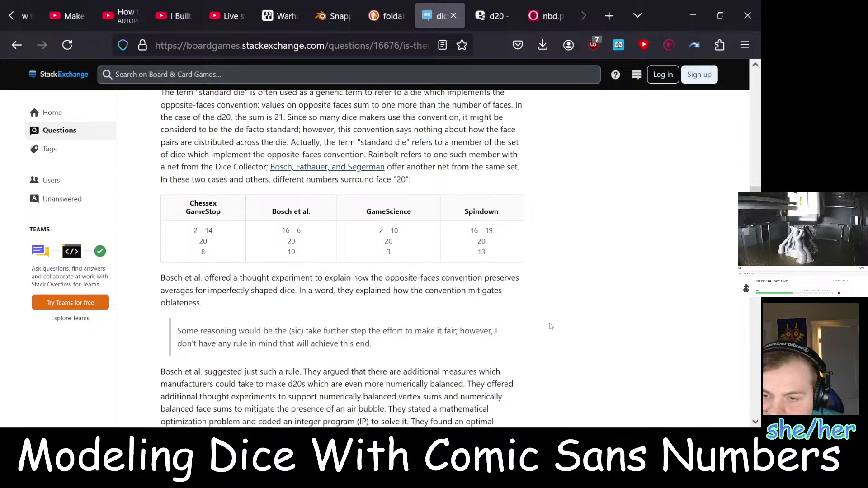
scroll(551, 326, down, 1)
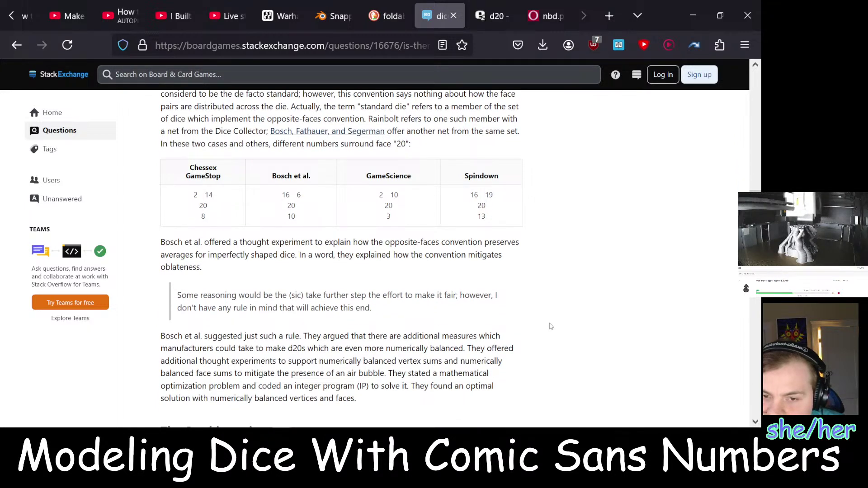
scroll(549, 328, down, 3)
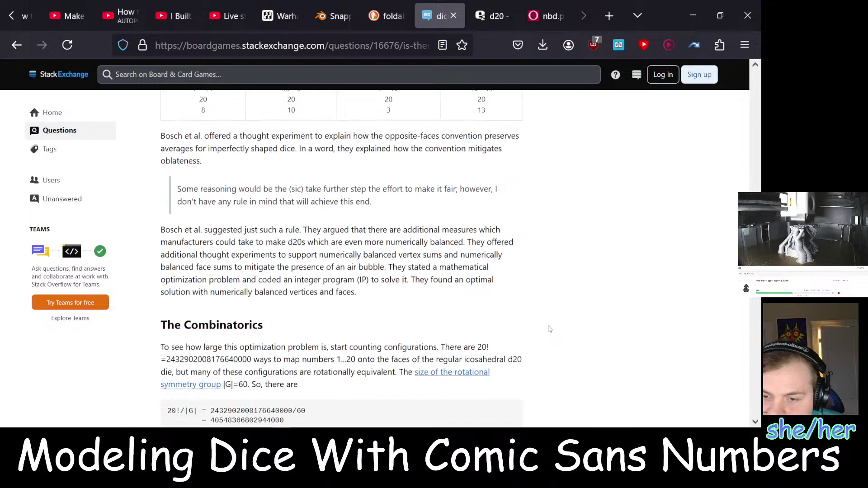
scroll(550, 329, down, 3)
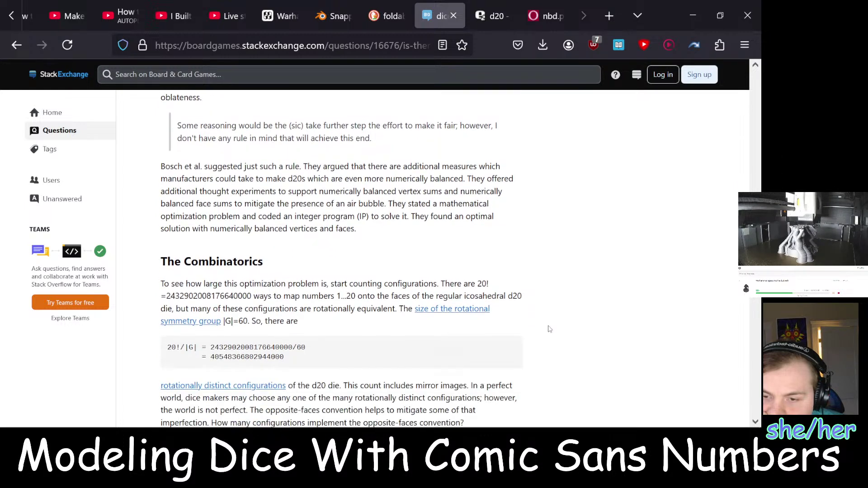
scroll(550, 328, down, 3)
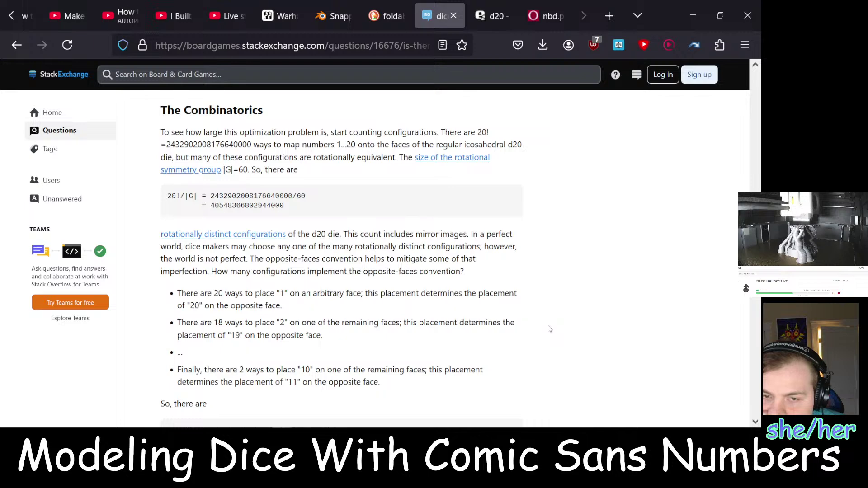
scroll(549, 328, down, 3)
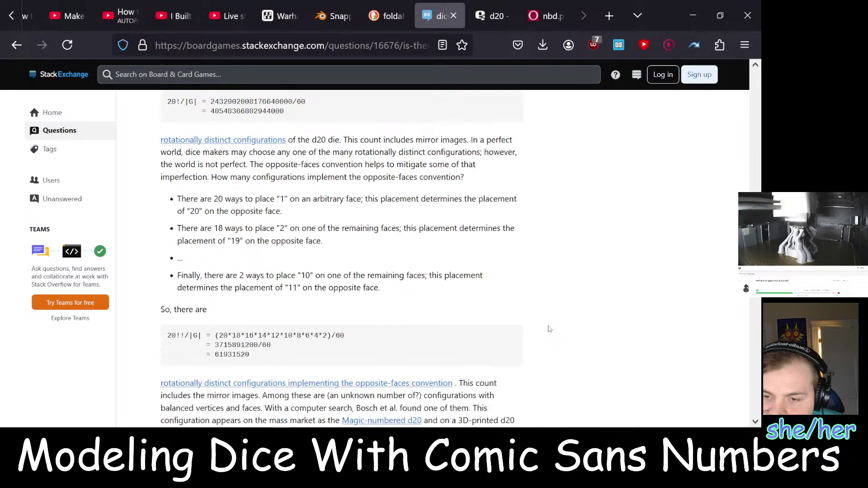
scroll(550, 329, down, 3)
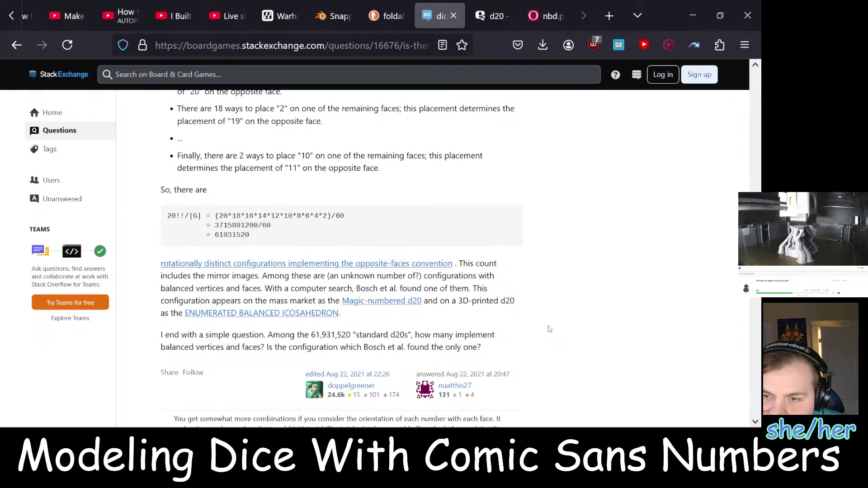
right_click(367, 266)
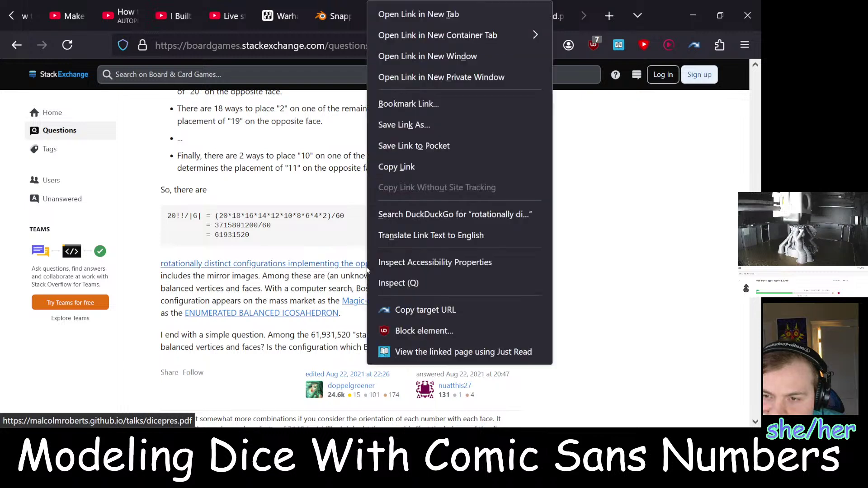
click(418, 14)
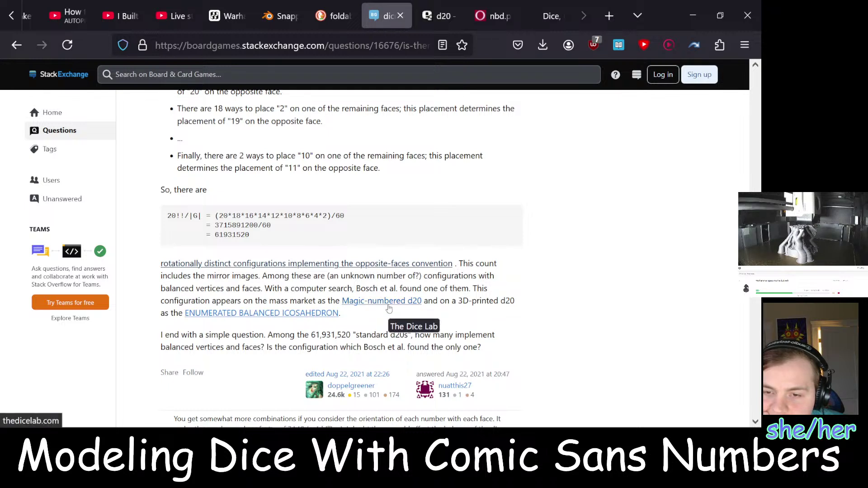
Open the "Magic-numbered d20" and "ENUMERATED BALANCED ICOSAHEDRON" links from the answer in new tabs
right_click(389, 308)
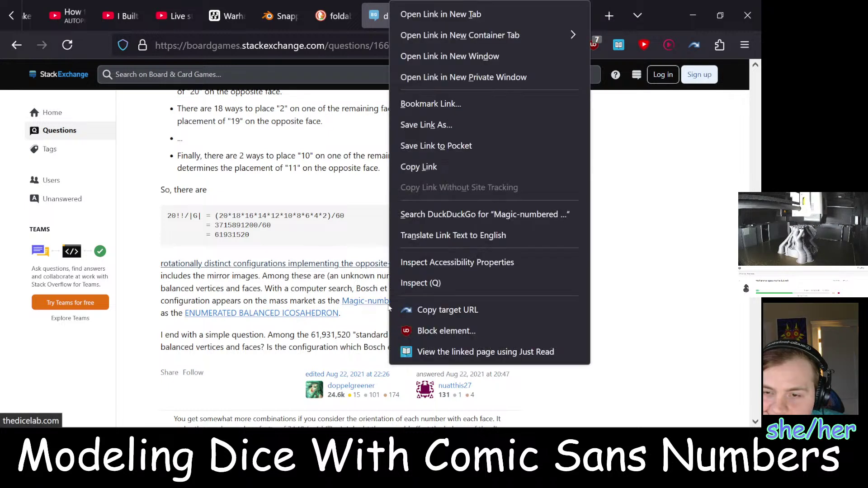
click(470, 12)
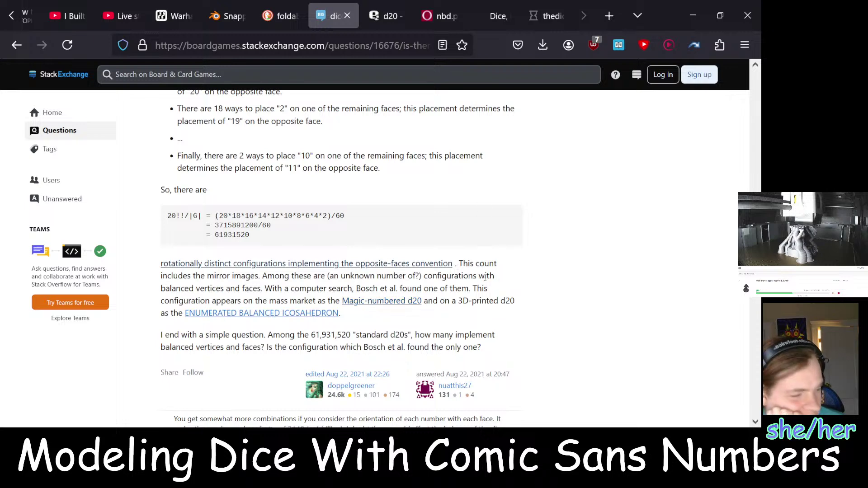
right_click(308, 317)
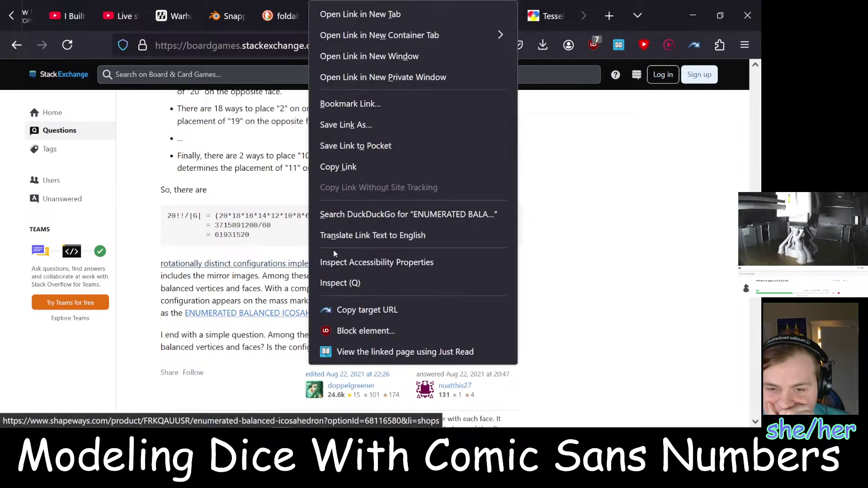
click(388, 12)
Examine the remaining answers, dice photos and comments on the question page for how the numbers are arranged and oriented
scroll(606, 269, down, 5)
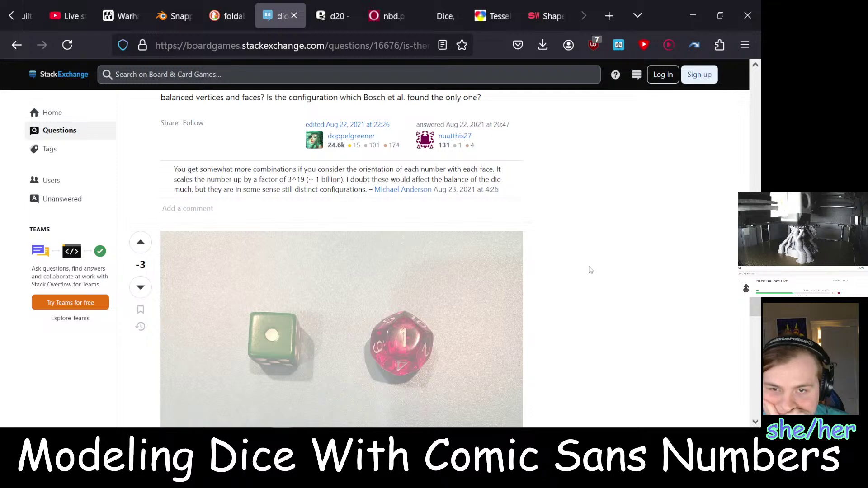
scroll(588, 270, down, 3)
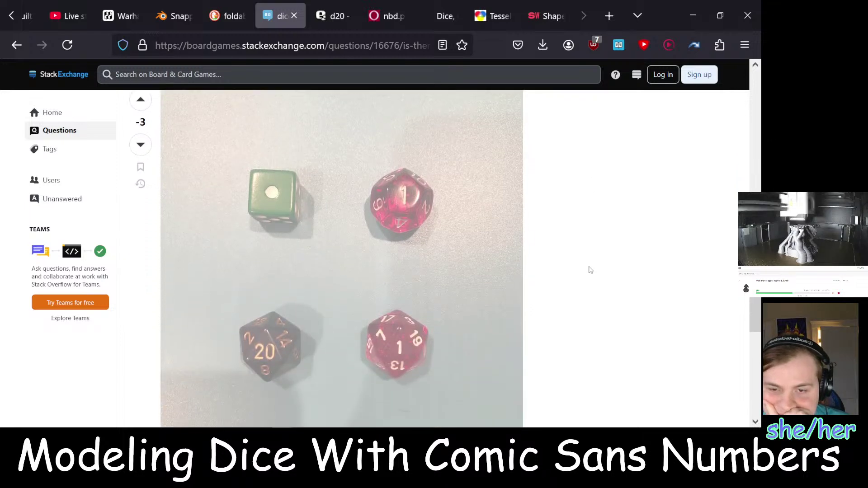
scroll(588, 270, down, 3)
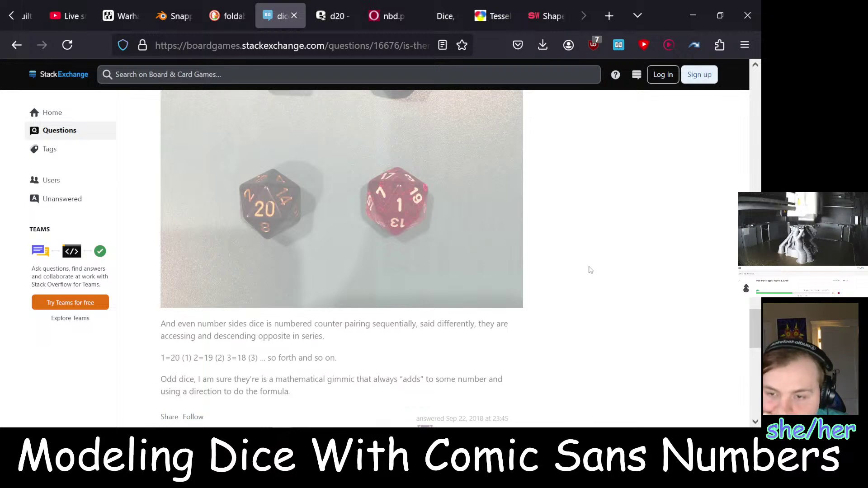
scroll(590, 270, up, 5)
scroll(590, 270, down, 10)
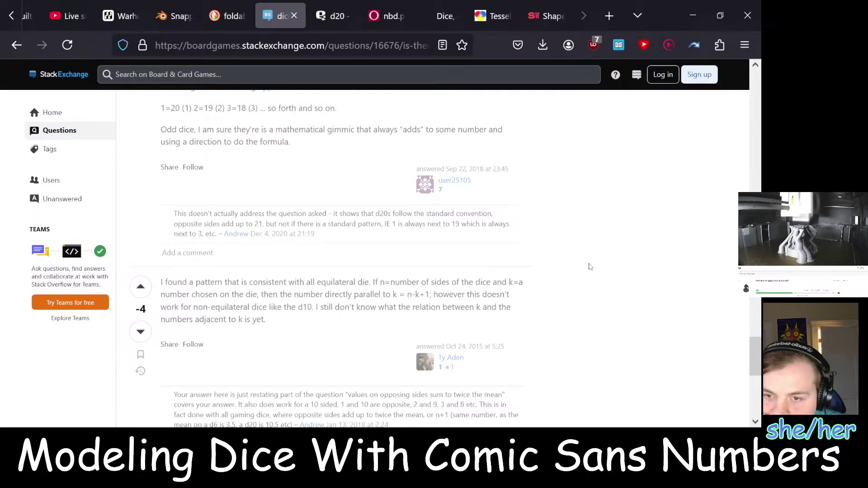
scroll(590, 268, down, 4)
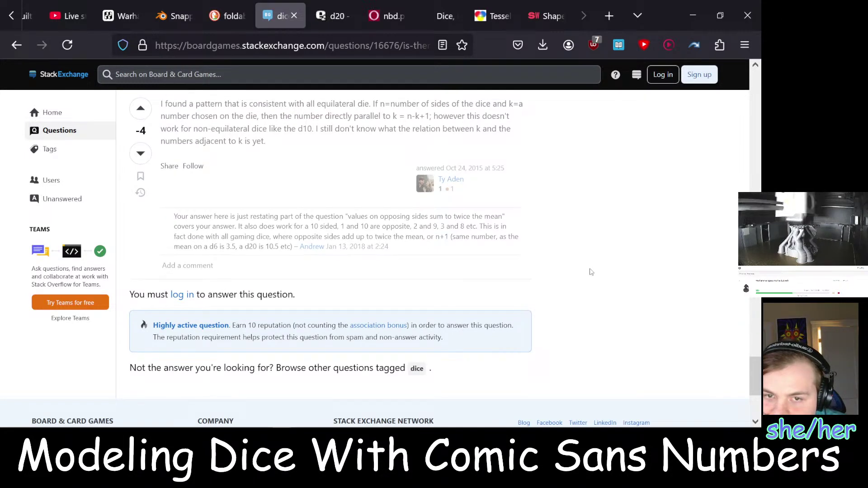
Look through the Everything2 d20 article for information on number placement
key(ctrl+Tab)
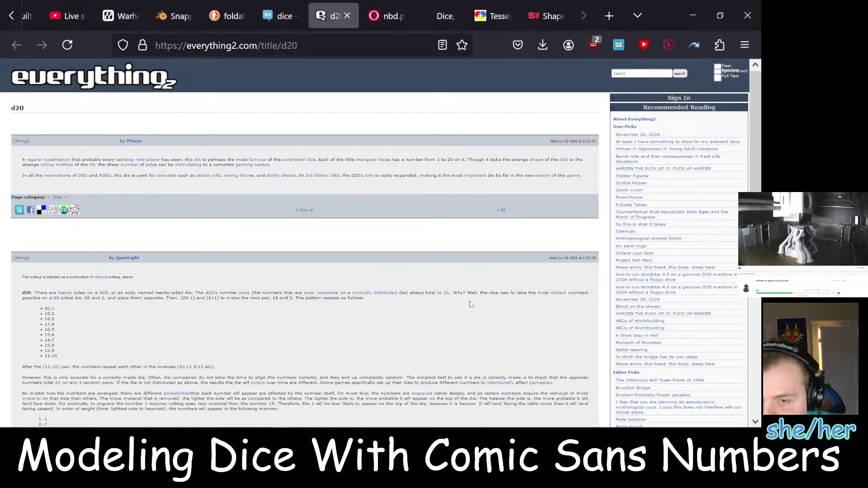
scroll(472, 327, down, 3)
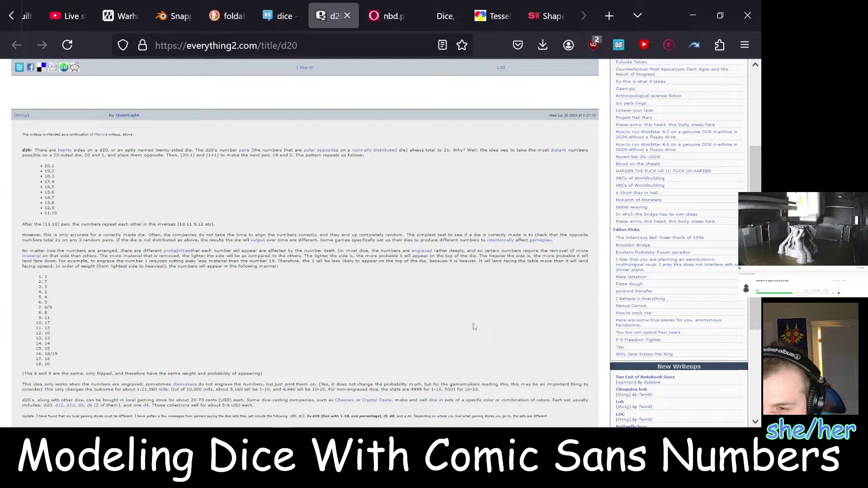
scroll(475, 327, down, 3)
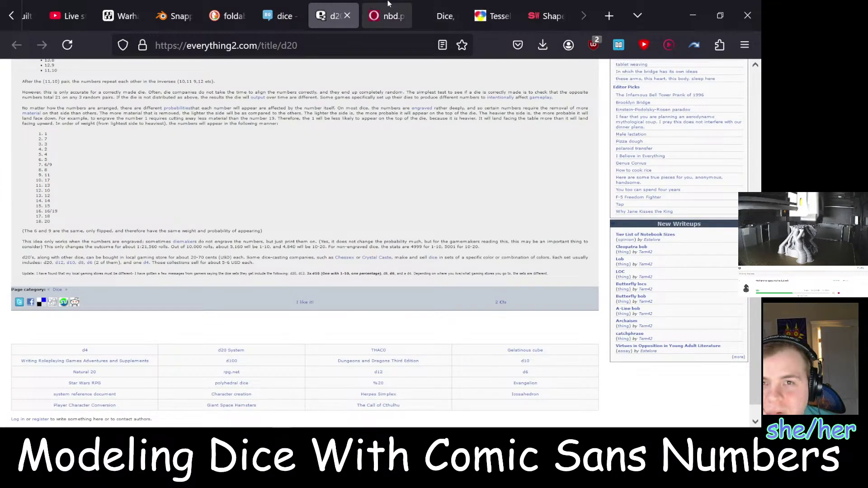
Read the Numerically Balanced Dice paper's introduction and its sections on opposite-face, vertex and face sums of a d20
click(387, 16)
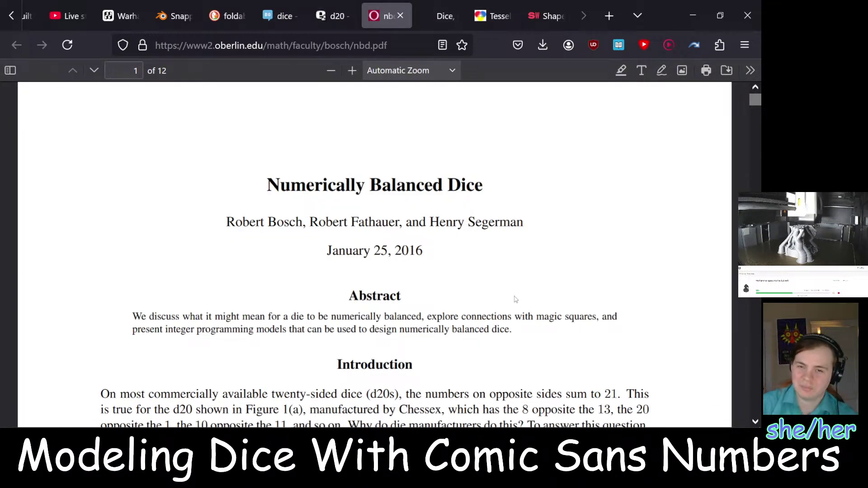
scroll(515, 299, down, 8)
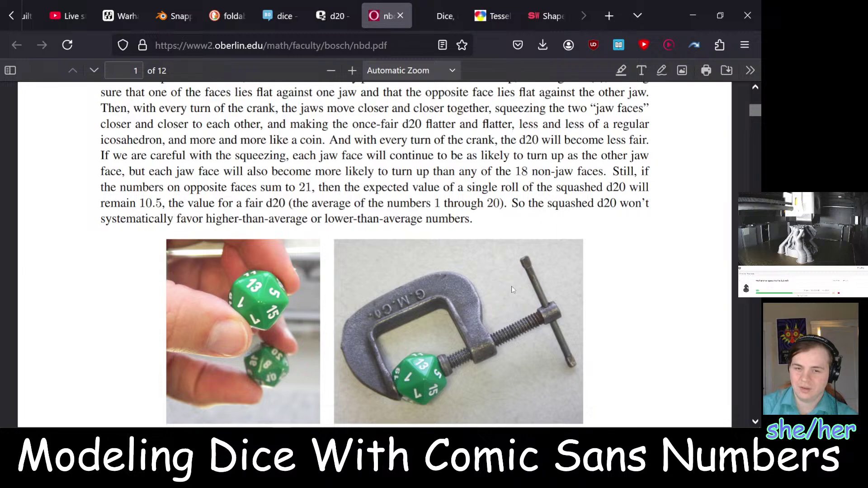
scroll(534, 309, down, 3)
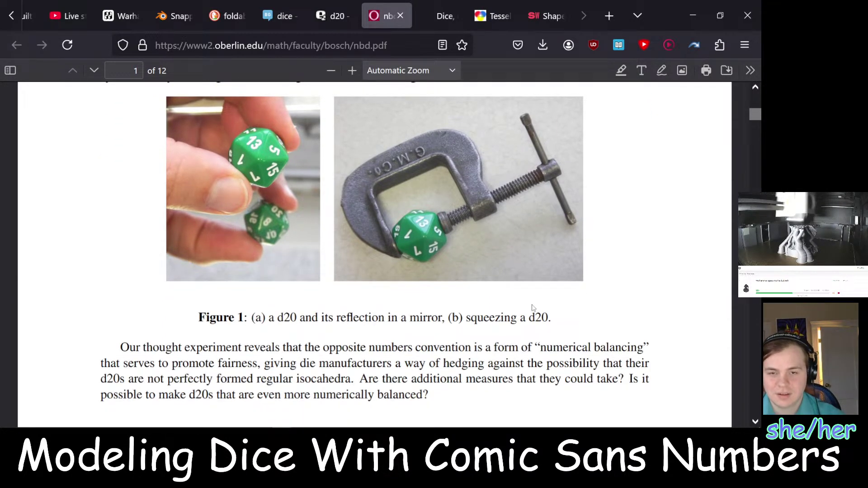
scroll(534, 309, down, 2)
scroll(535, 306, up, 1)
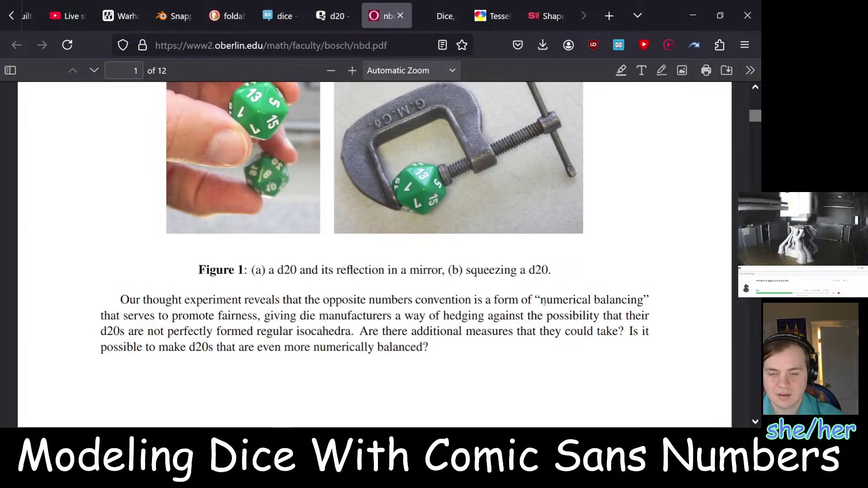
scroll(544, 302, down, 7)
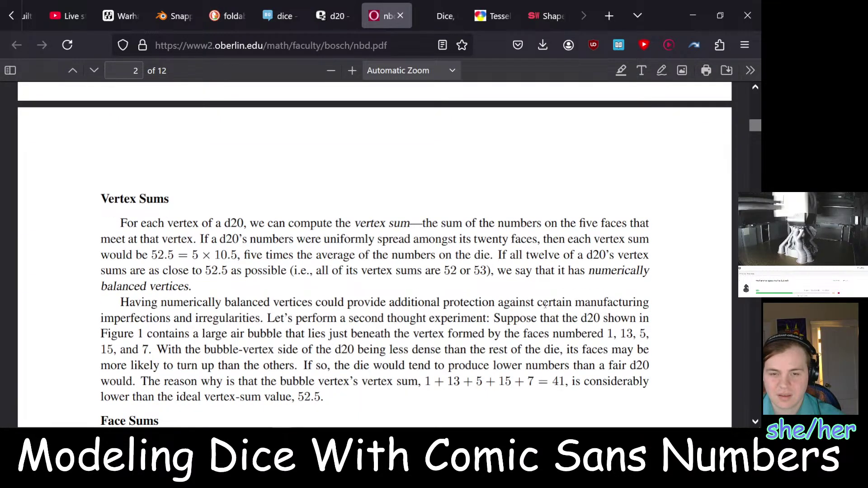
scroll(545, 305, down, 4)
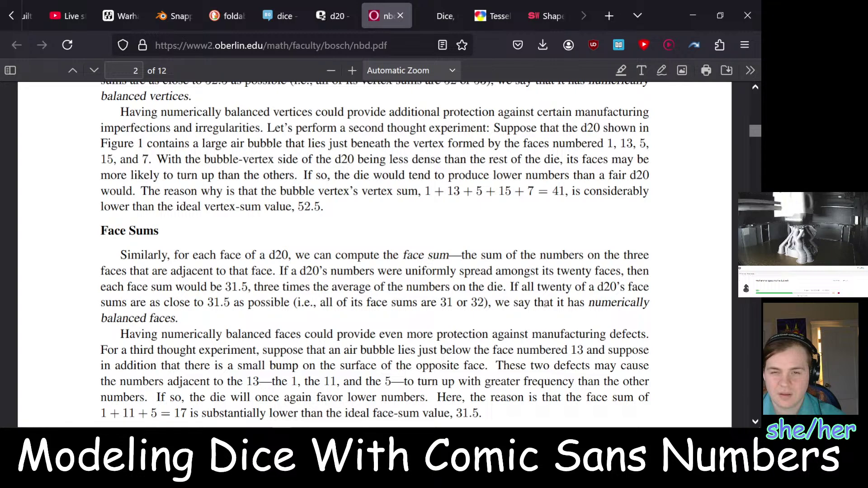
scroll(545, 304, down, 4)
Look through the "Dice, Dice, Dice" slides on right- and left-handed dice and the rotational symmetries of tetrahedra, cubes and octahedra
click(456, 13)
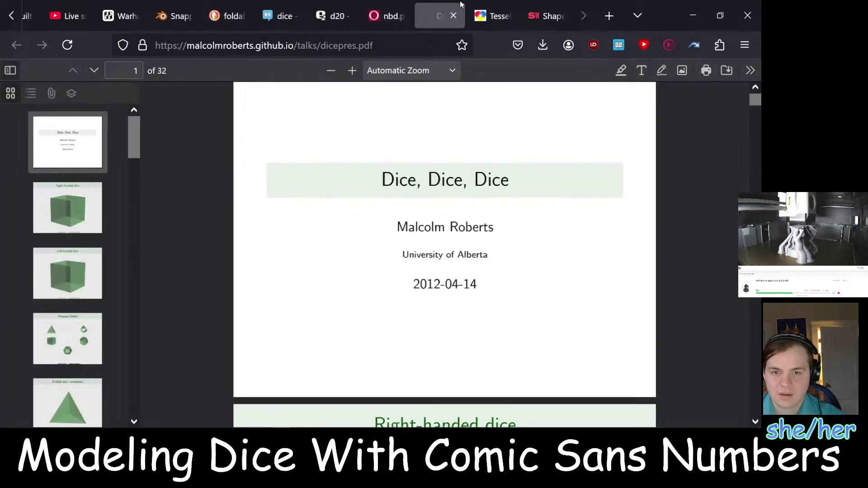
scroll(529, 258, down, 8)
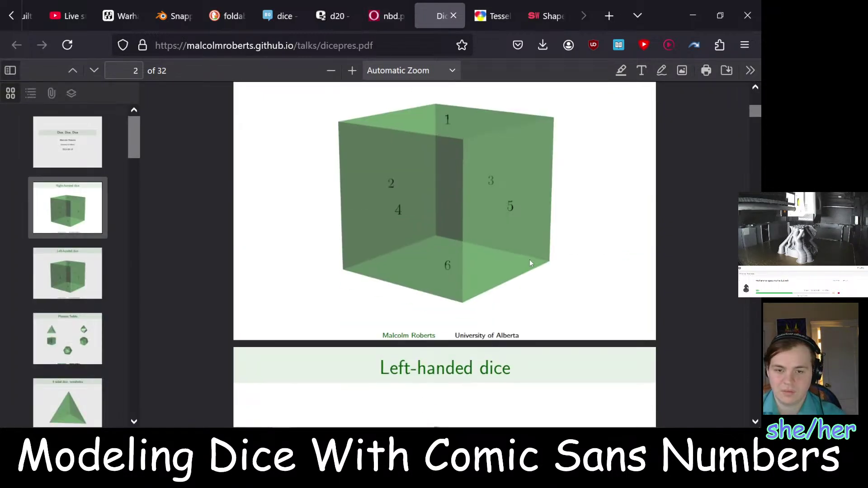
scroll(529, 259, down, 1)
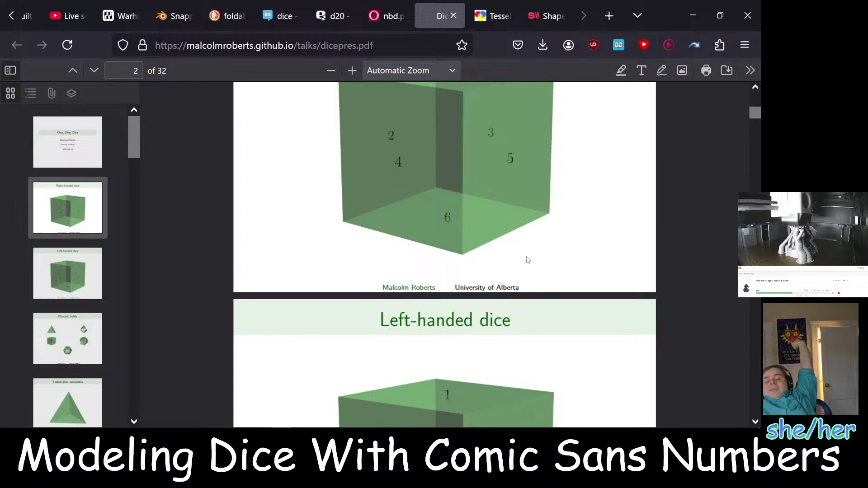
scroll(484, 272, down, 10)
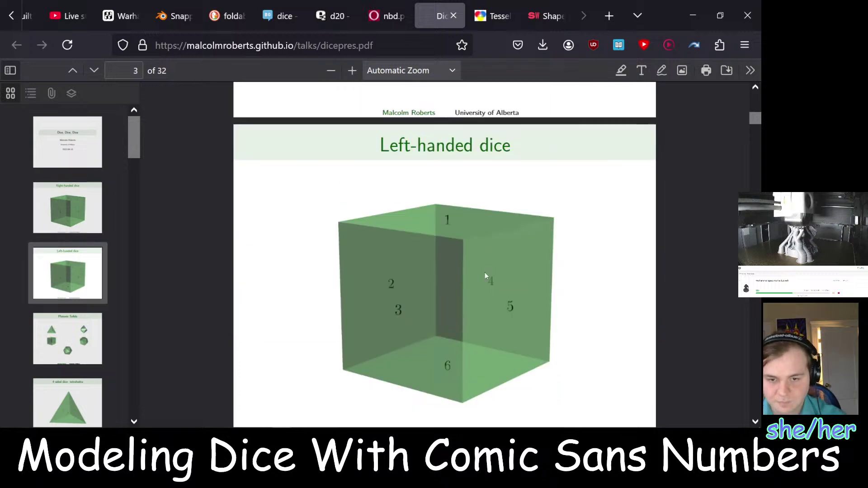
scroll(486, 276, down, 14)
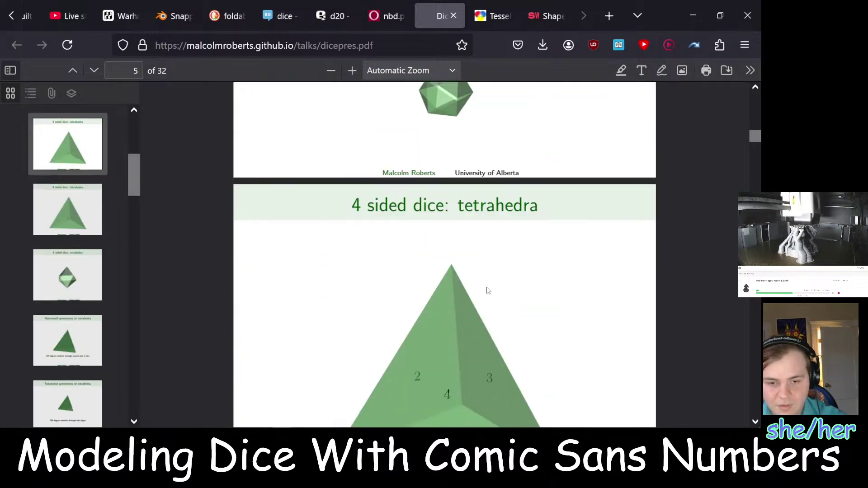
scroll(488, 293, down, 4)
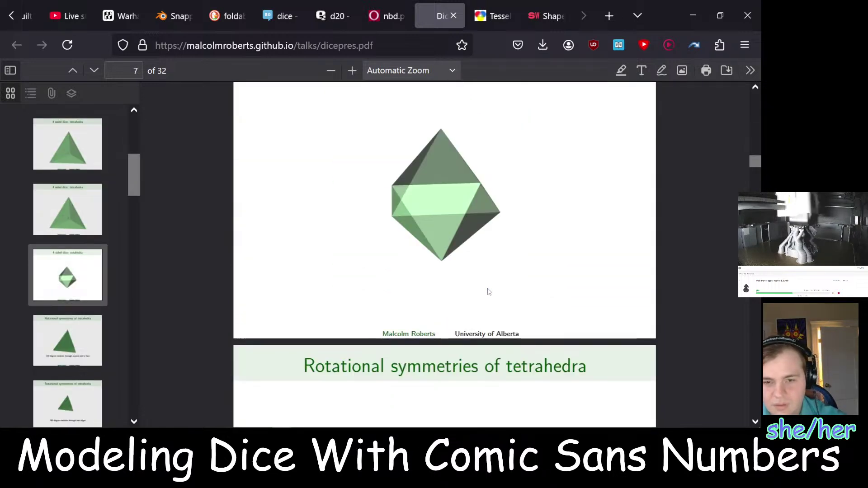
scroll(633, 217, down, 10)
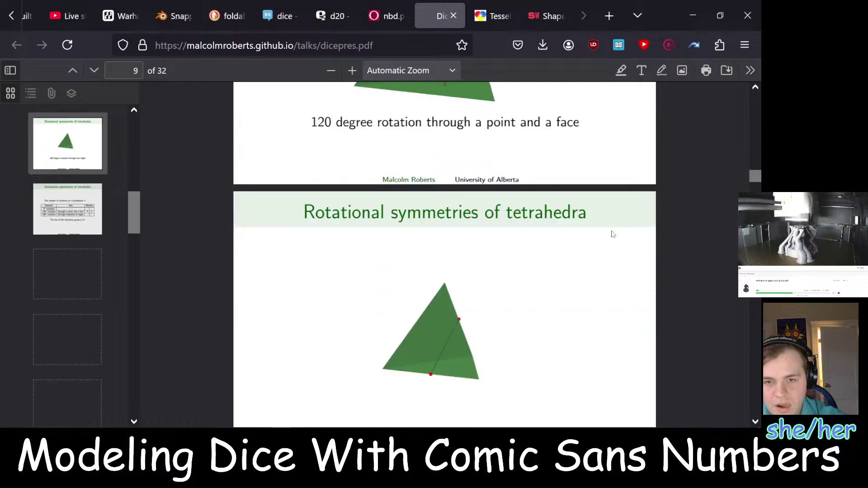
scroll(612, 234, down, 4)
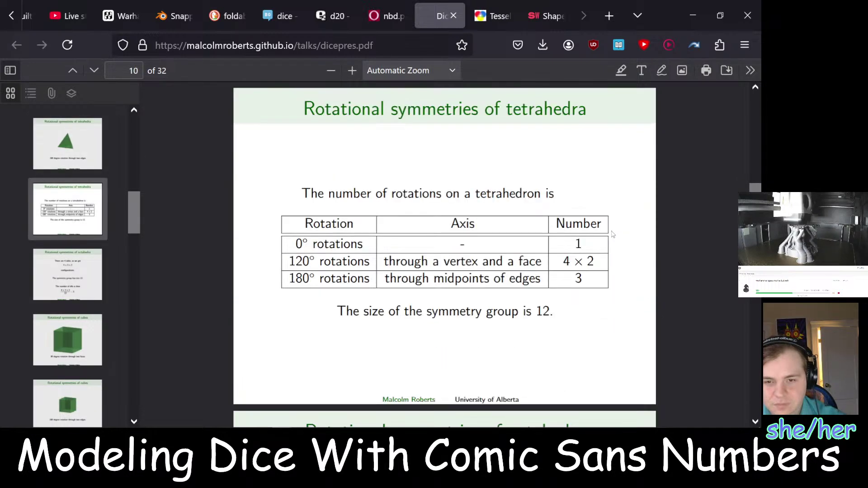
scroll(610, 238, down, 4)
scroll(610, 239, down, 12)
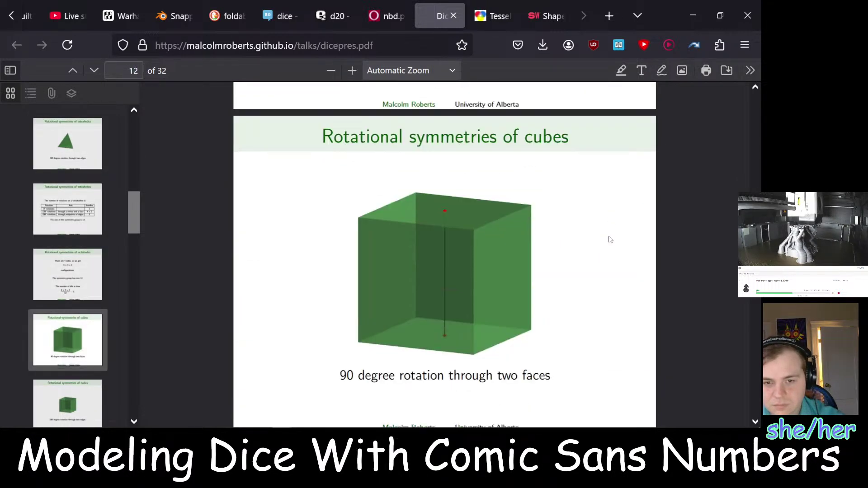
scroll(610, 239, down, 4)
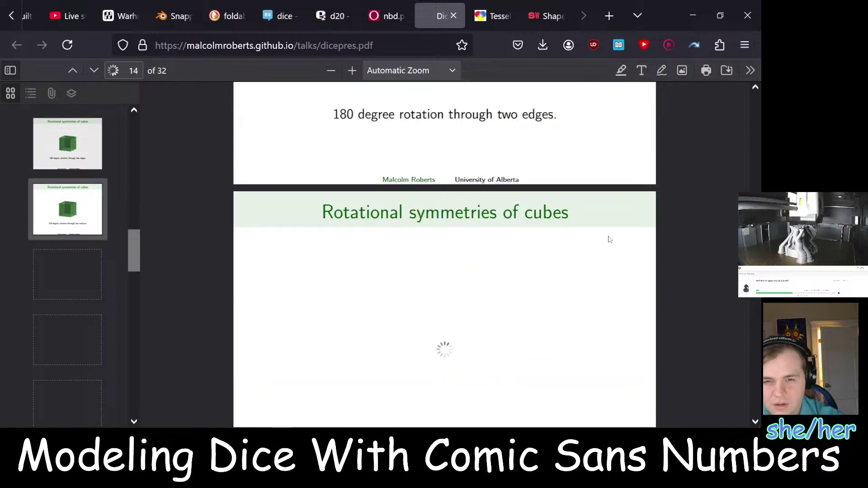
scroll(609, 240, down, 4)
scroll(609, 239, down, 3)
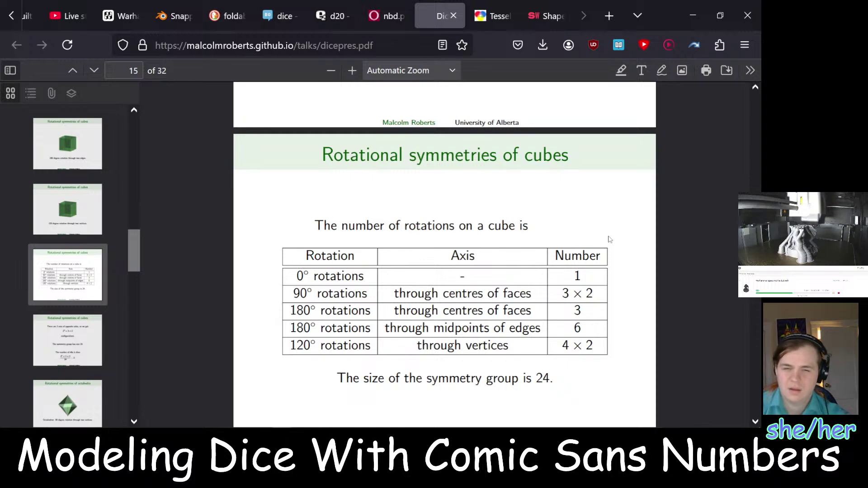
scroll(610, 239, down, 12)
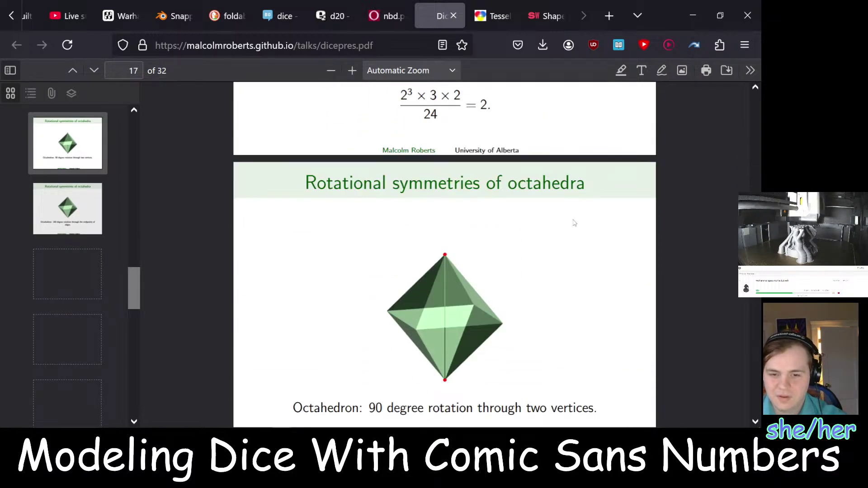
scroll(574, 222, down, 5)
Browse The Dice Lab's product overview and open its magic-numbered d20 and d30 page
key(ctrl+Tab)
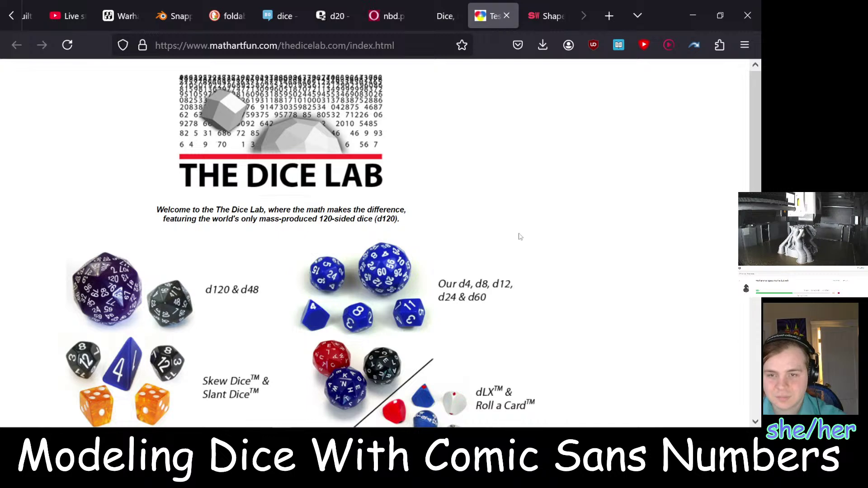
scroll(520, 237, down, 3)
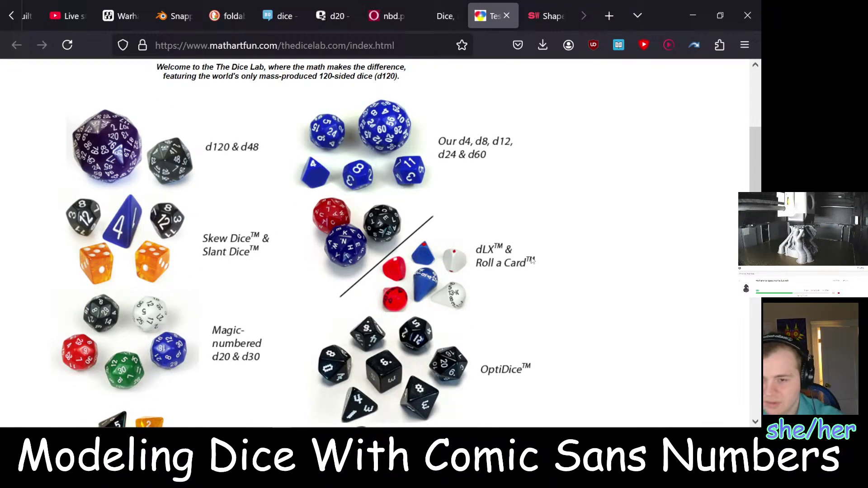
scroll(564, 280, down, 3)
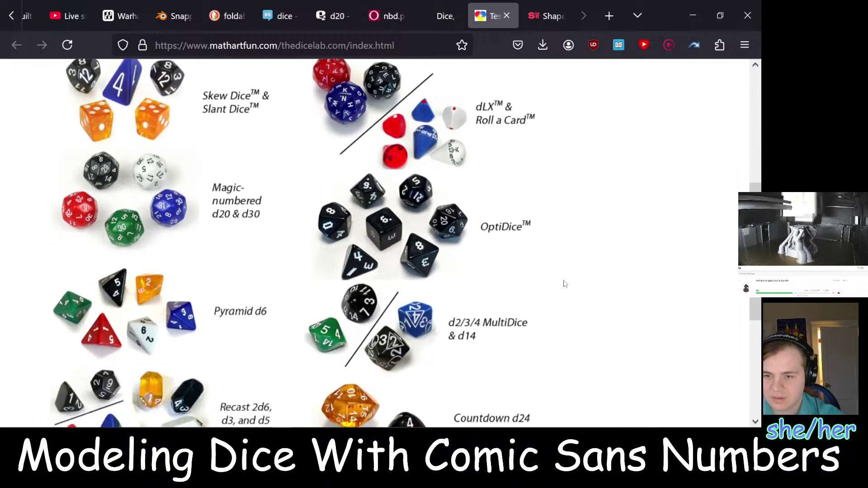
click(189, 195)
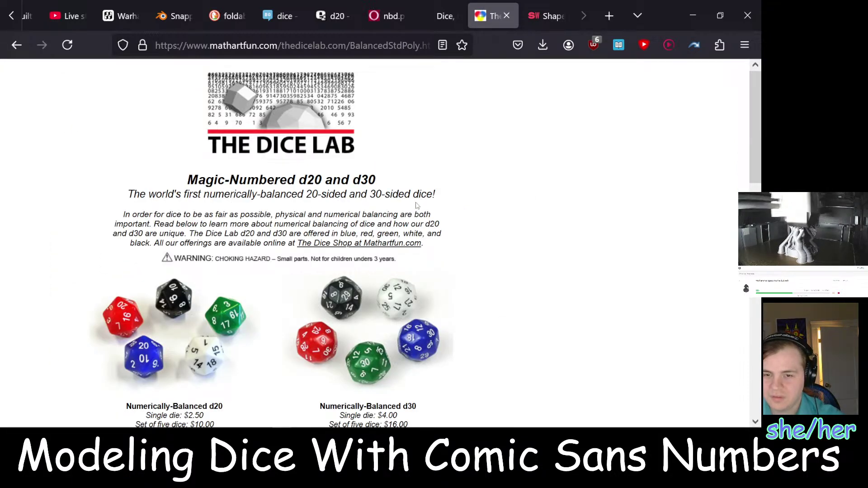
Read how the magic-numbered d20 and d30 balance opposite faces, vertex sums and adjacent face sums
scroll(277, 278, down, 3)
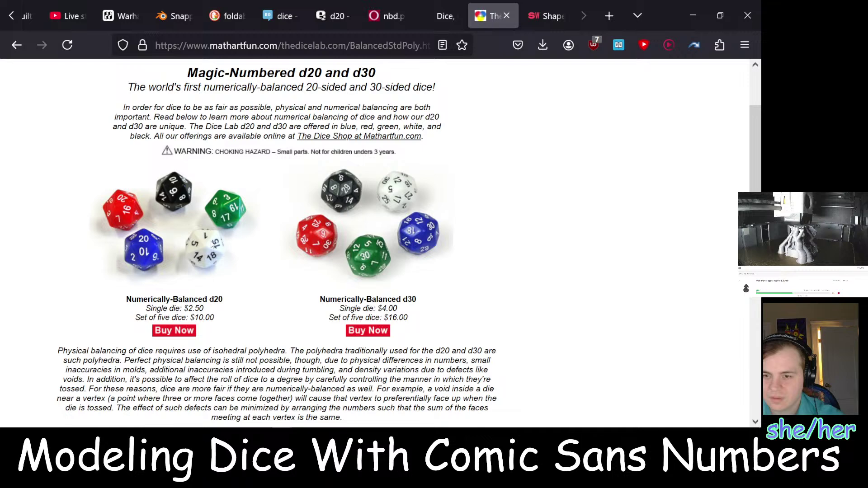
scroll(267, 290, down, 3)
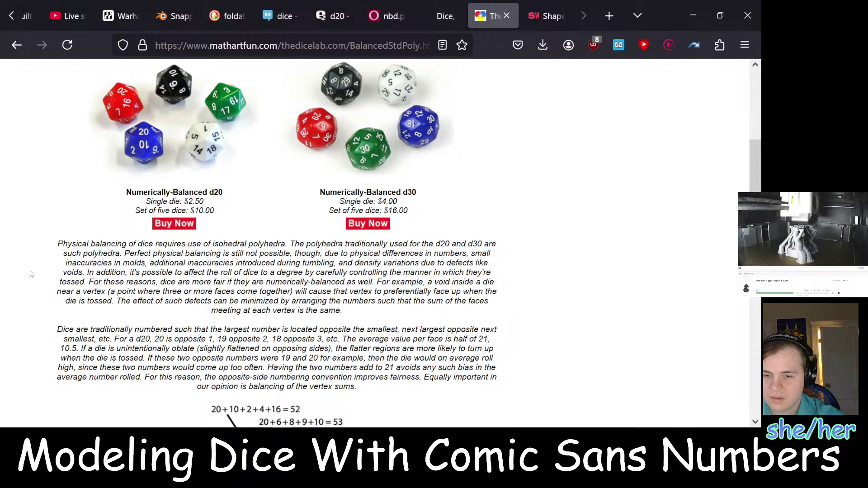
scroll(32, 274, down, 4)
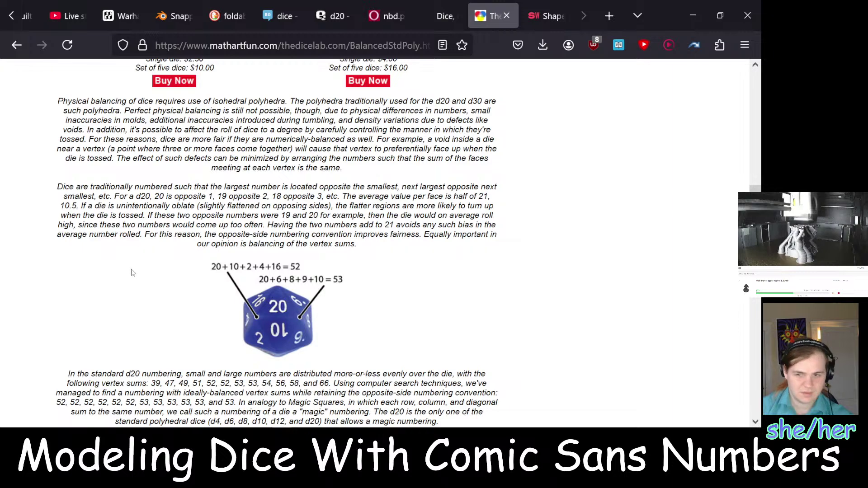
scroll(296, 337, down, 6)
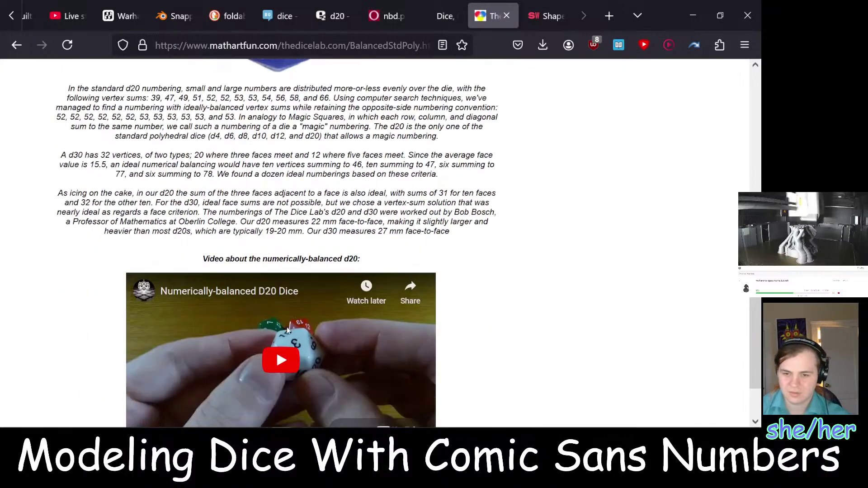
scroll(288, 325, down, 2)
Open the embedded "Numerically-balanced D20 Dice" video on YouTube in its own tab and reload the Dice Lab page
click(287, 279)
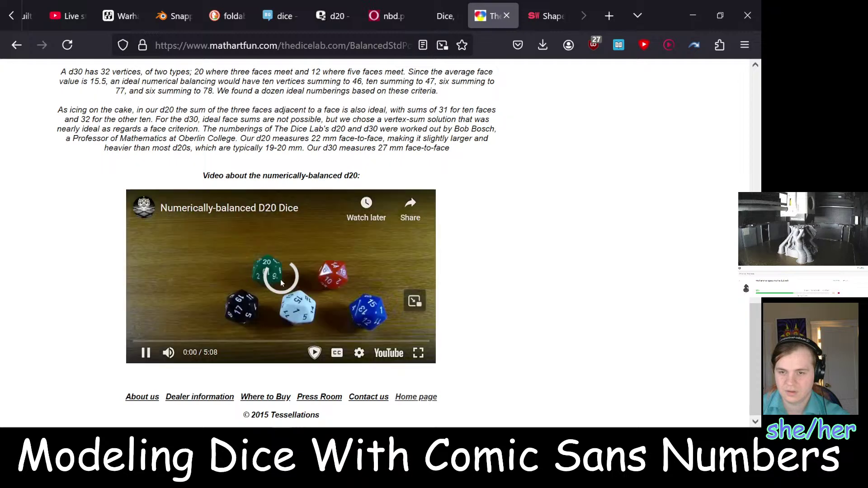
click(281, 279)
click(388, 353)
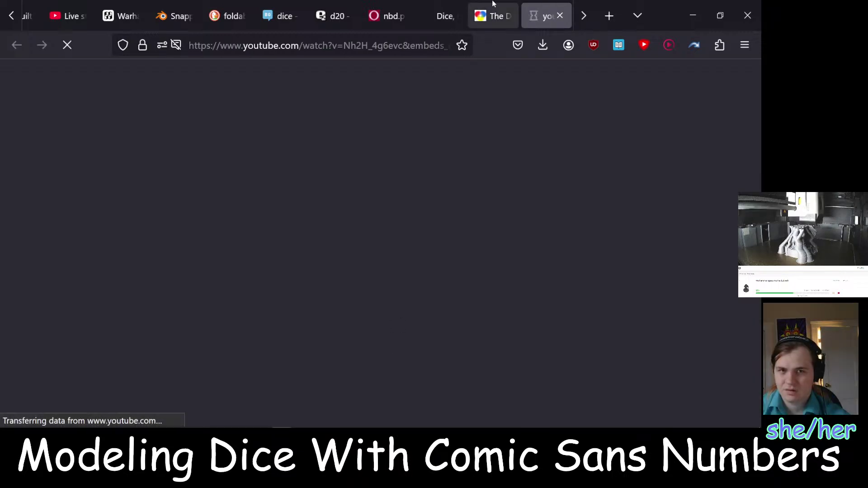
click(492, 15)
click(554, 22)
click(505, 6)
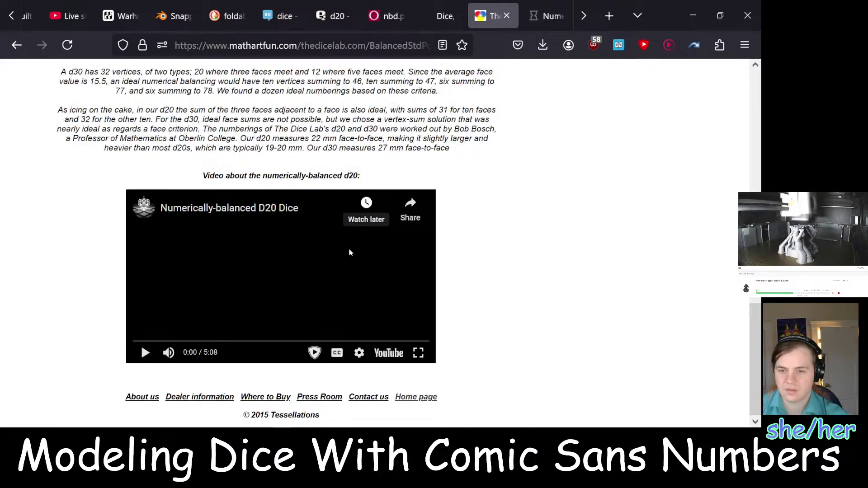
click(557, 5)
click(492, 16)
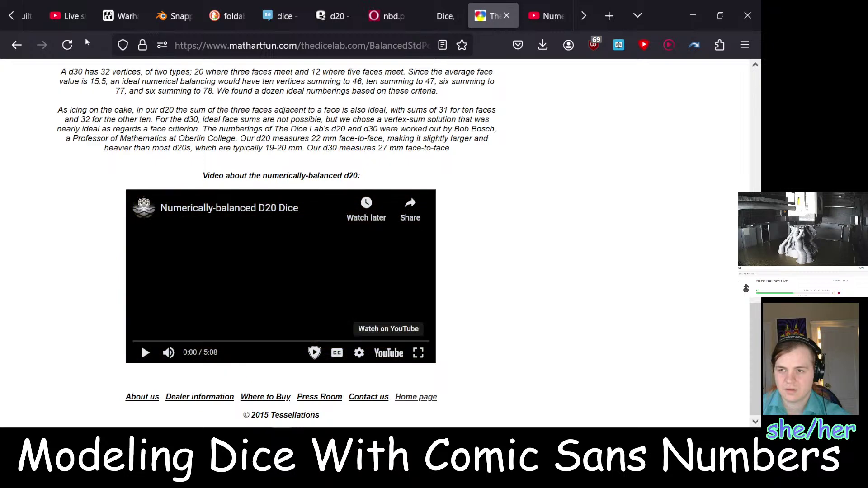
click(67, 44)
click(546, 16)
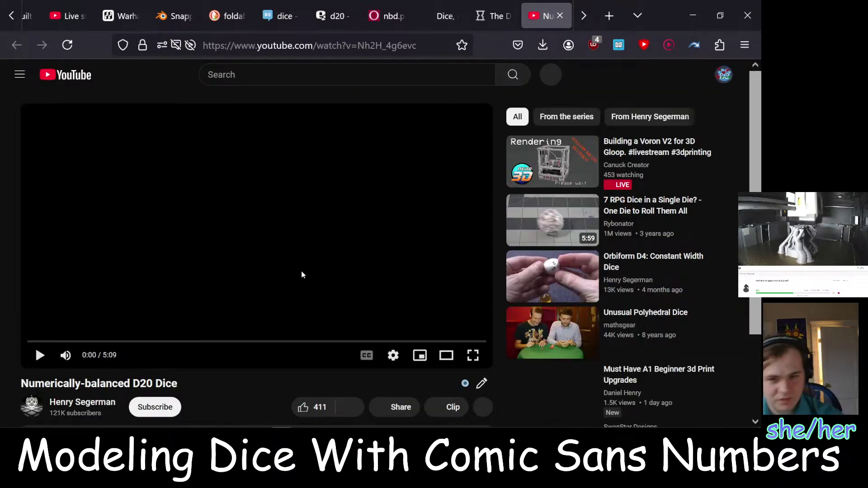
Watch the start of the balanced d20 video and open the suggested "Building a Voron V2 for 3D Gloop" livestream in a new tab
click(293, 249)
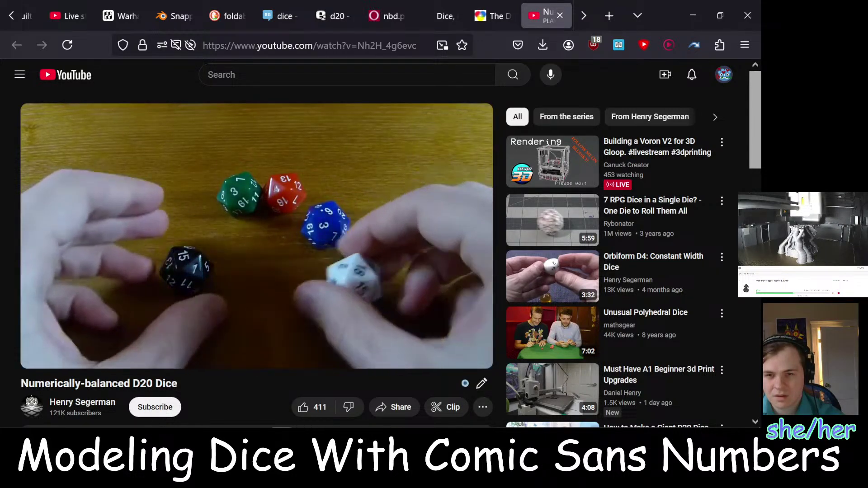
right_click(574, 154)
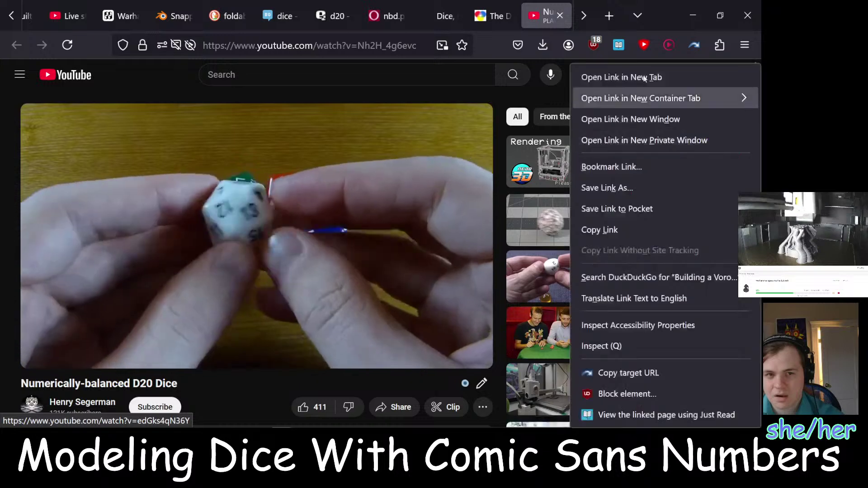
click(628, 80)
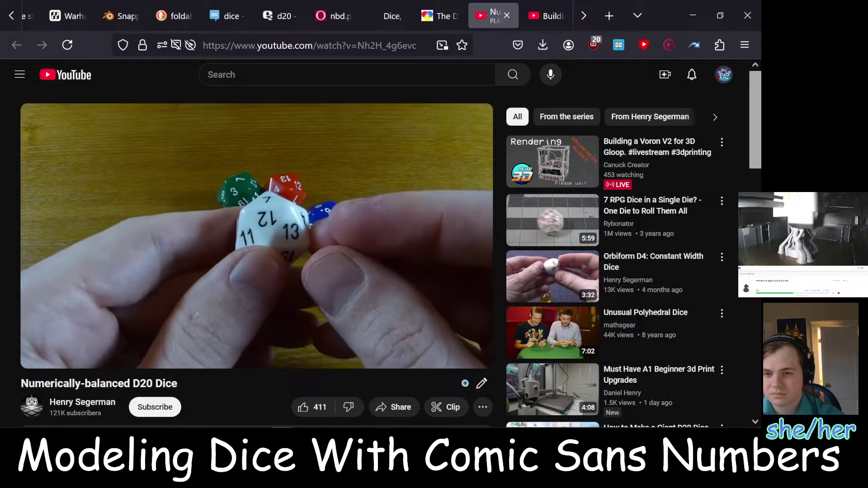
click(330, 245)
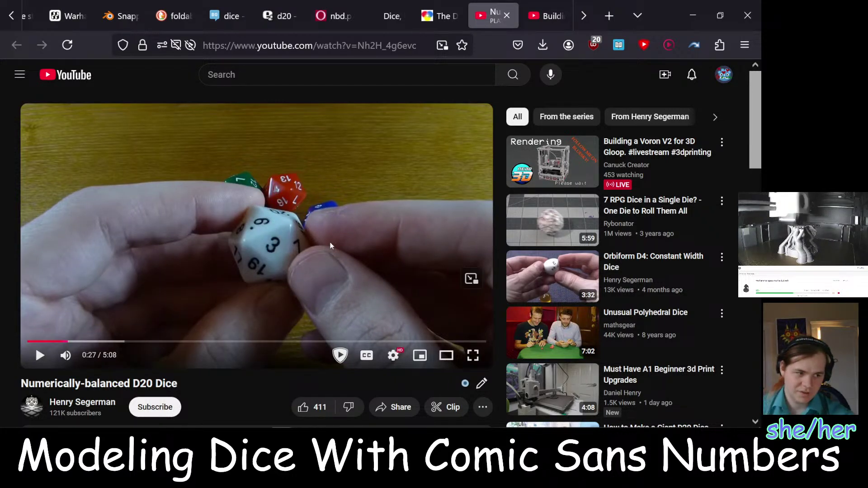
Return to the Dice Lab's magic-numbered d20 and d30 page and open "The Dice Shop at Mathartfun.com" link in a new tab
scroll(195, 300, down, 2)
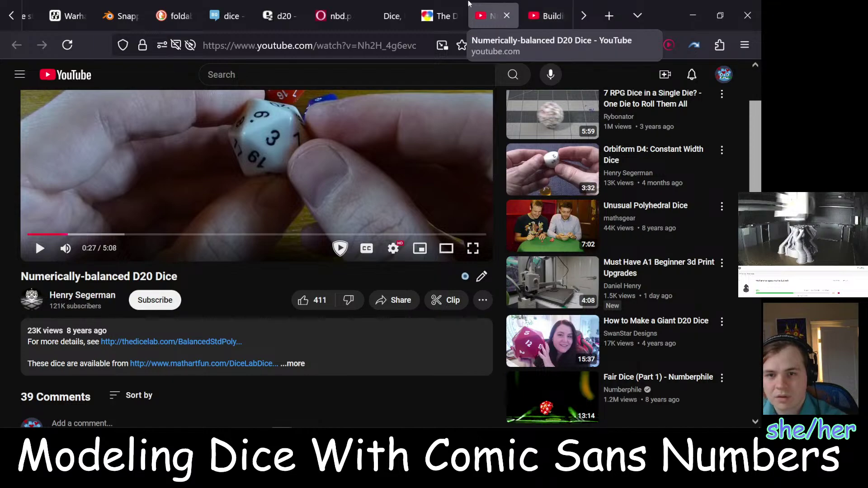
click(440, 16)
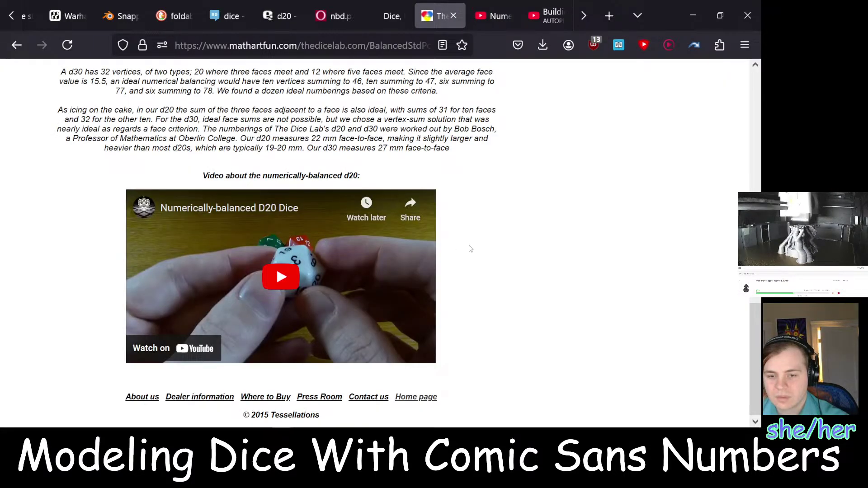
scroll(469, 249, up, 10)
scroll(469, 251, up, 6)
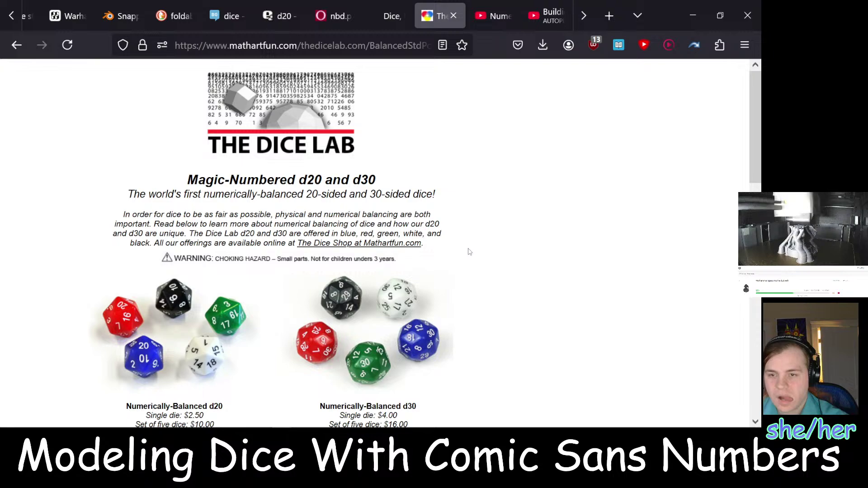
right_click(375, 244)
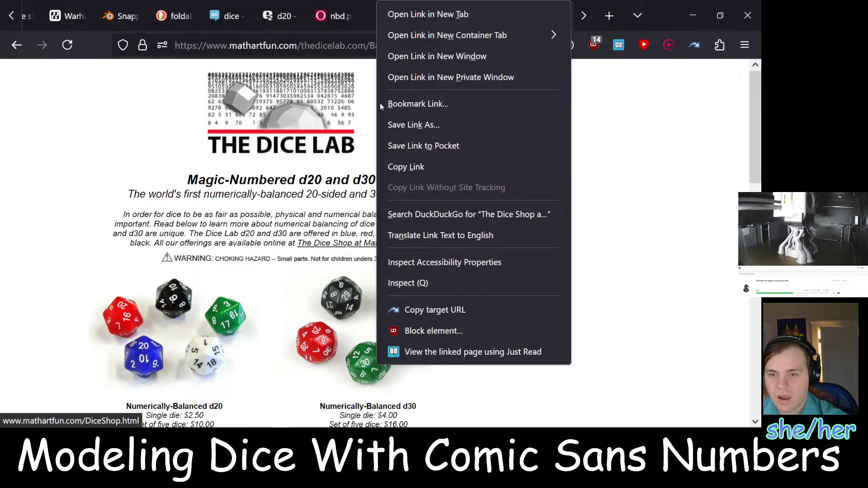
click(409, 14)
Reread the Dice Lab's explanation of opposite-side numbering, d20 vertex sums and adjacent face sums
scroll(460, 314, down, 3)
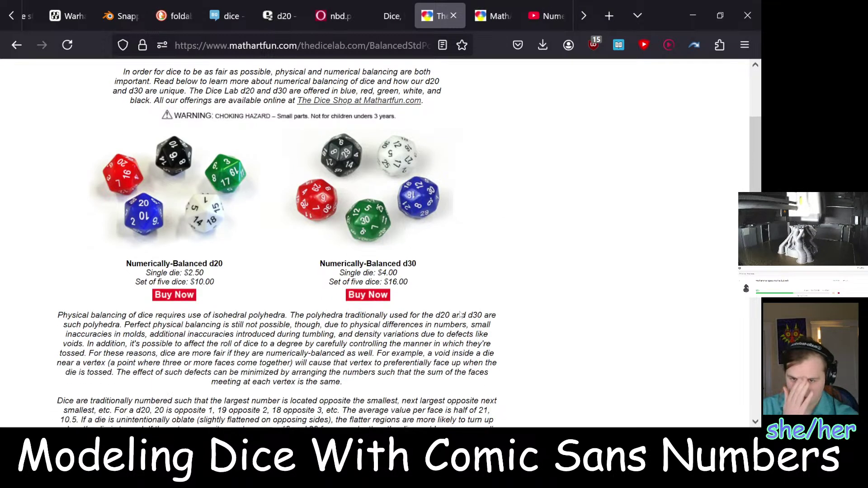
scroll(461, 340, down, 3)
scroll(449, 318, down, 3)
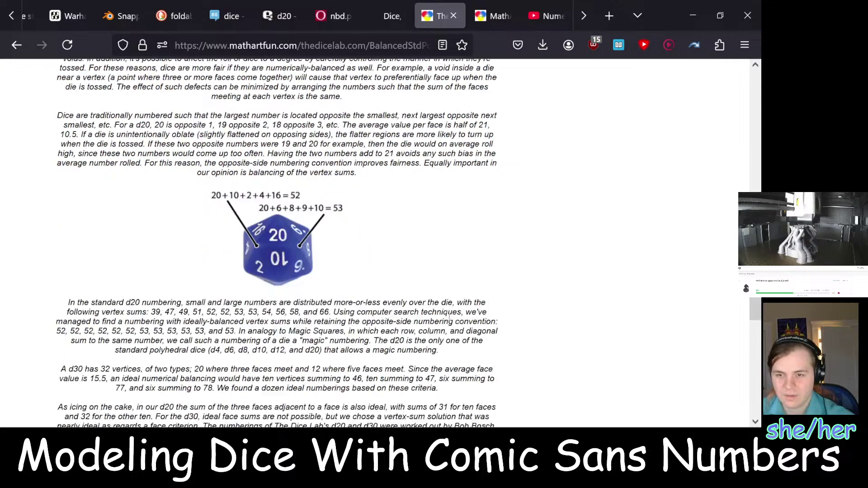
scroll(463, 361, down, 2)
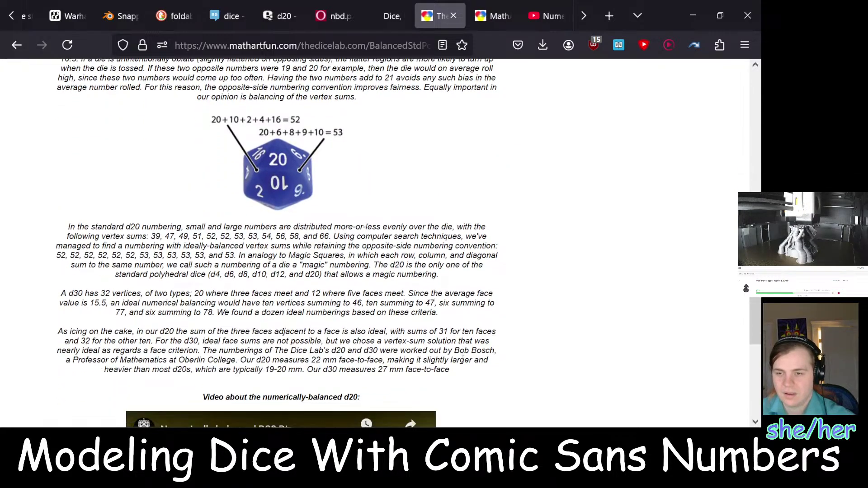
scroll(462, 359, down, 3)
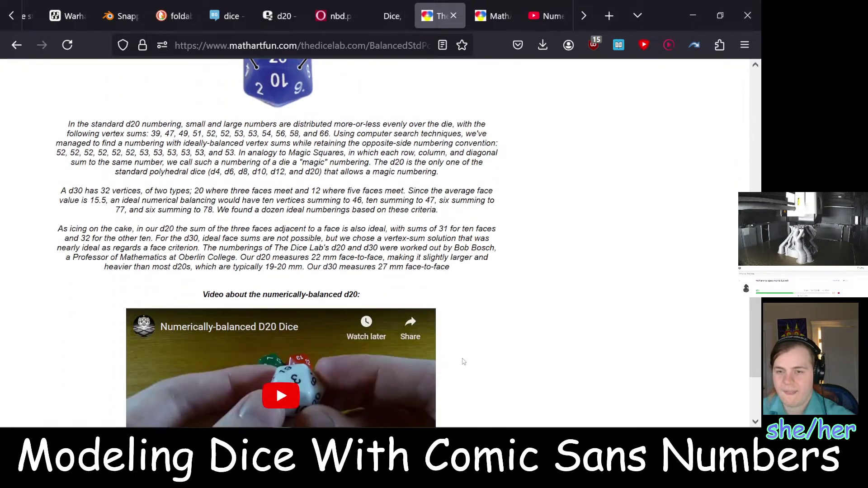
Browse The Dice Shop's product categories, including the "Dice in bulk quantities" page, and return to the shop's main page
click(507, 4)
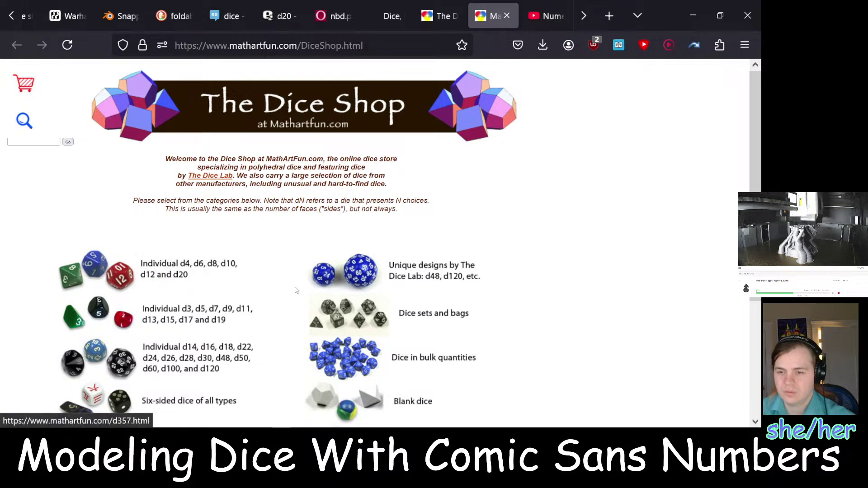
scroll(296, 289, down, 2)
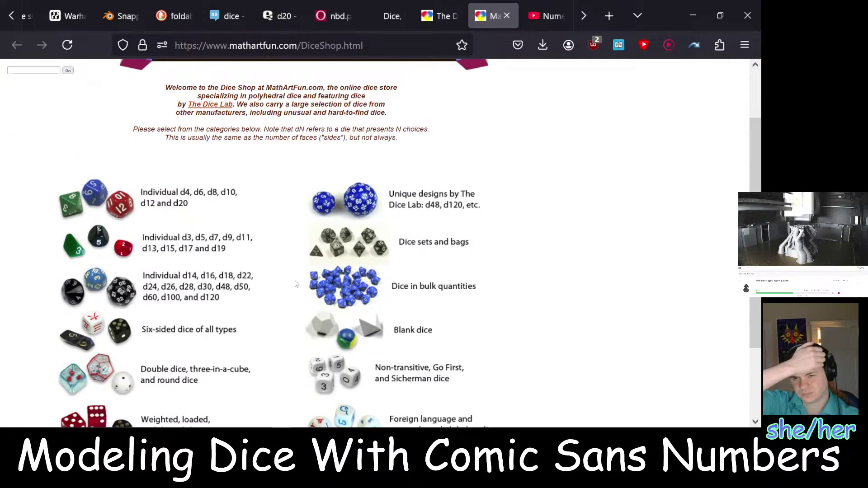
scroll(296, 284, down, 3)
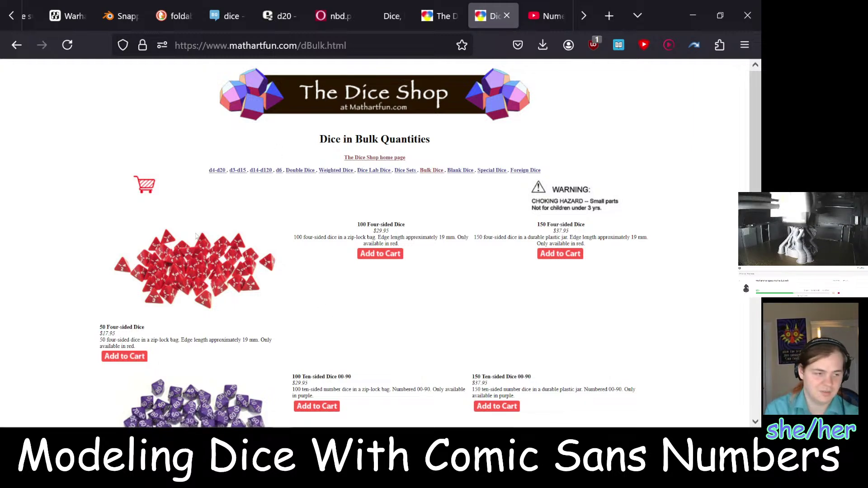
click(17, 46)
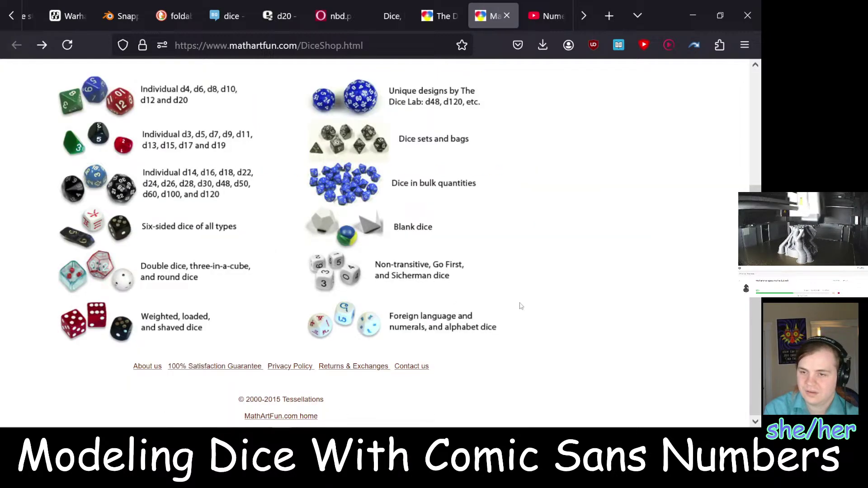
scroll(520, 306, up, 2)
scroll(520, 307, up, 1)
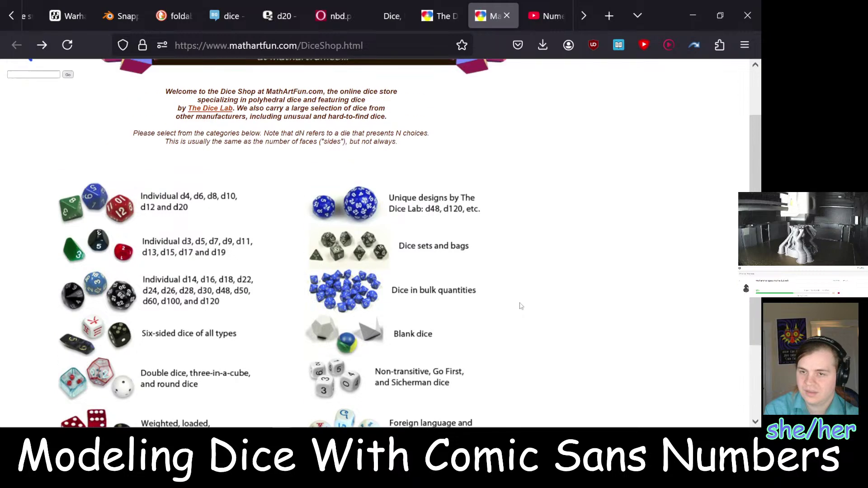
scroll(519, 306, up, 2)
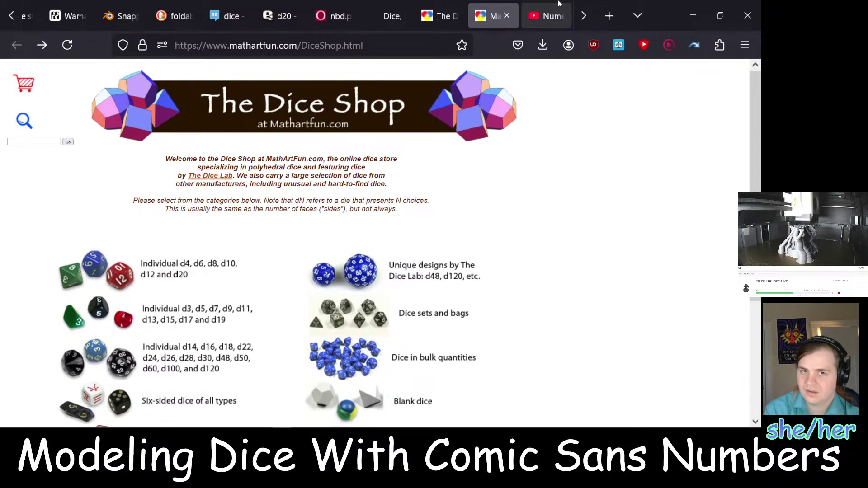
Expand the first comment under the "Numerically-balanced D20 Dice" video and read its comparison of top-half and bottom-half numbers
click(548, 14)
scroll(261, 325, down, 3)
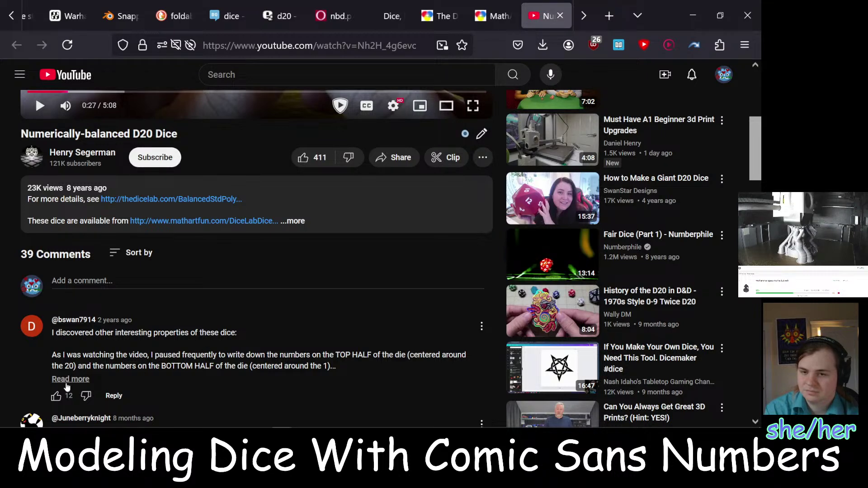
click(70, 379)
scroll(354, 390, down, 2)
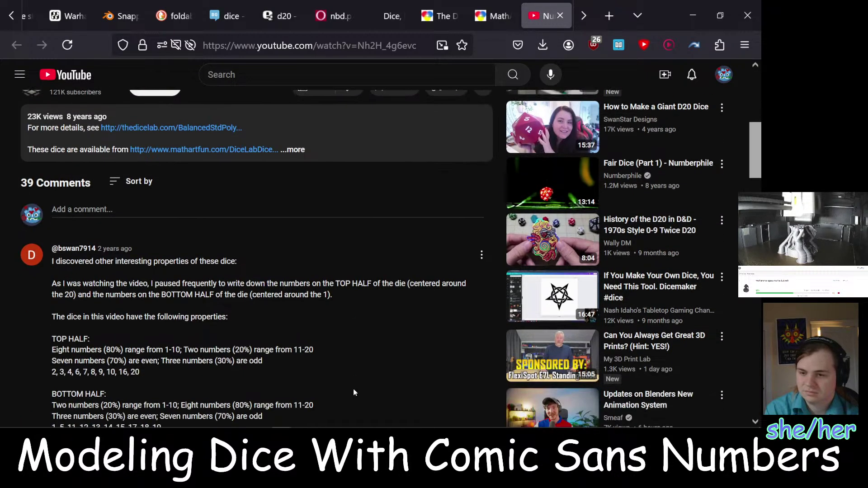
scroll(354, 391, down, 1)
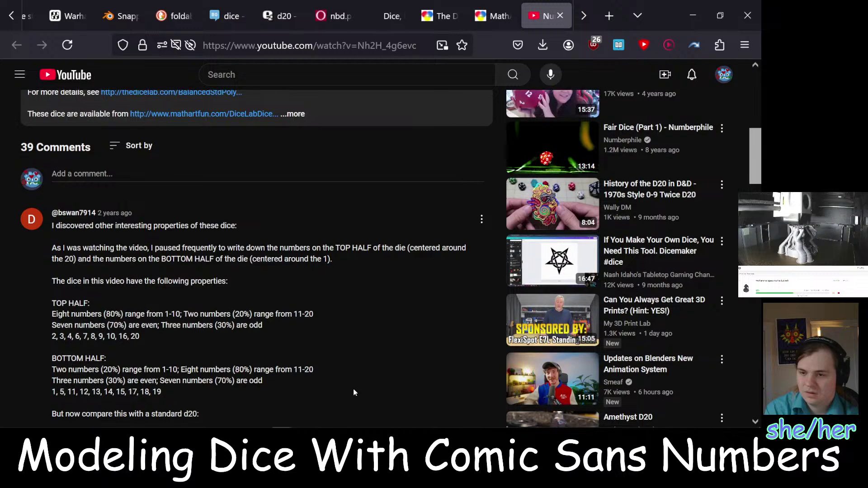
scroll(354, 391, down, 2)
scroll(354, 392, down, 3)
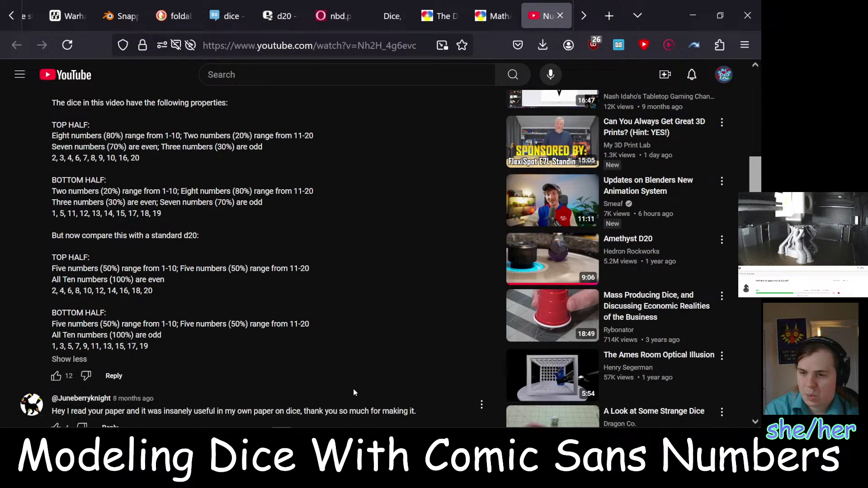
scroll(353, 388, up, 2)
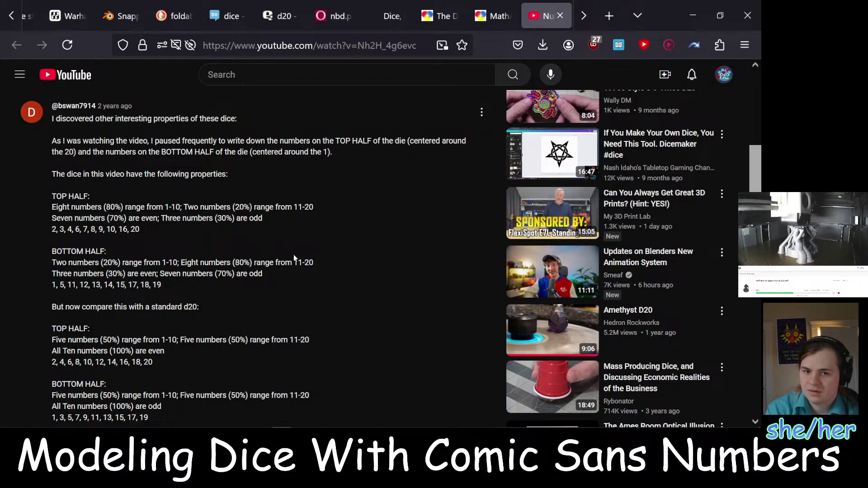
Play the balanced d20 video in short bursts from 0:27 to 0:30 and examine the numbers on the white die's faces
scroll(266, 257, up, 3)
scroll(267, 257, up, 5)
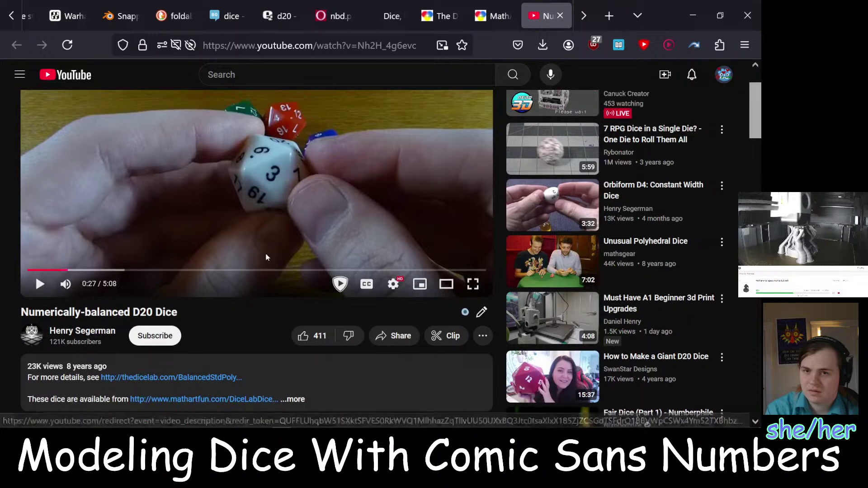
click(275, 211)
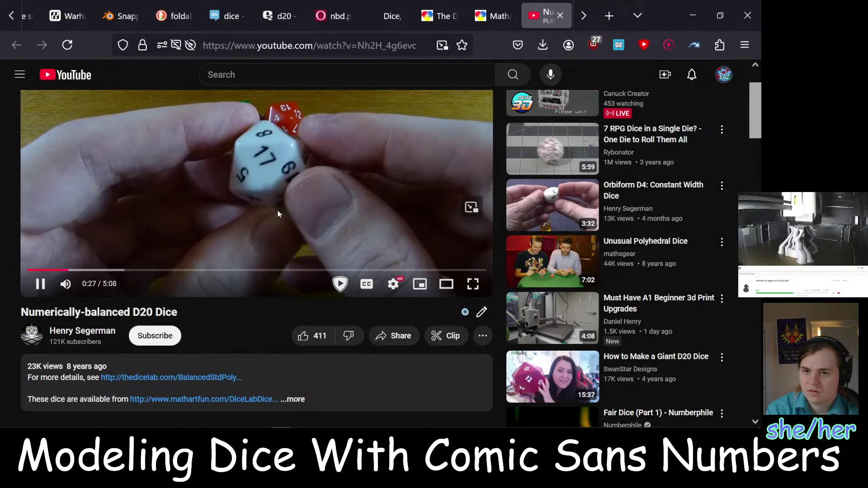
click(277, 210)
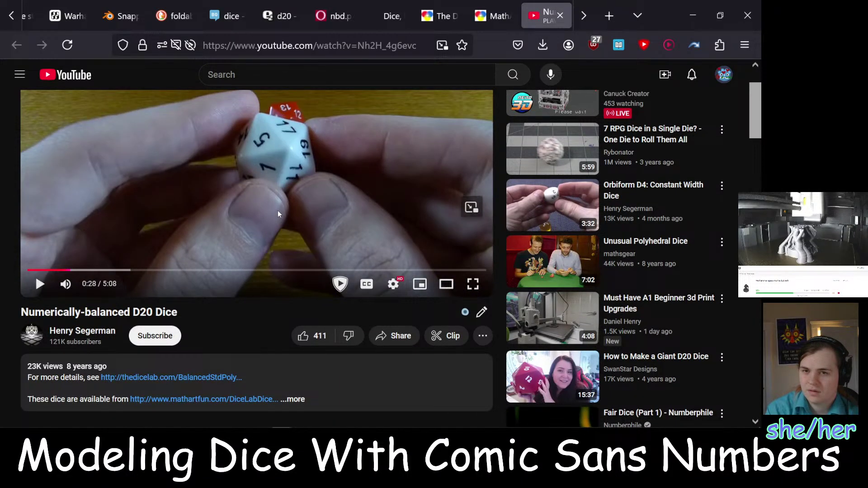
click(276, 210)
click(276, 214)
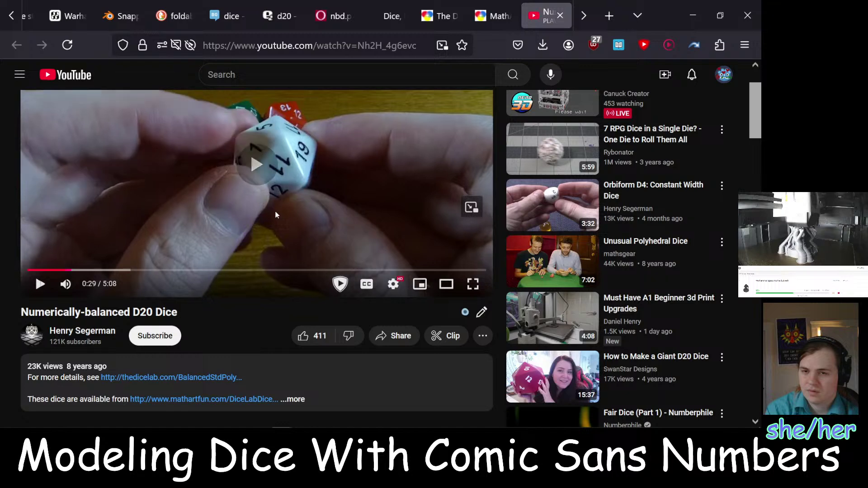
click(276, 215)
click(276, 215)
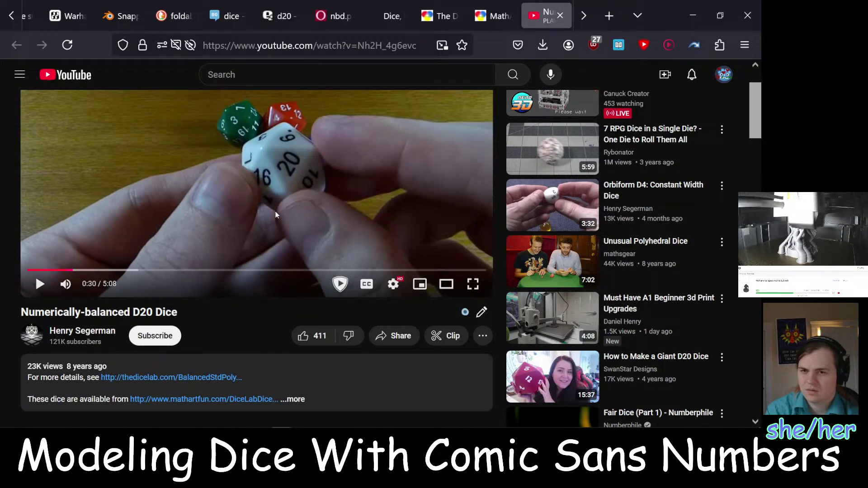
Continue the balanced d20 video to 1:12, pausing along the way to study which numbers sit next to each other
click(276, 214)
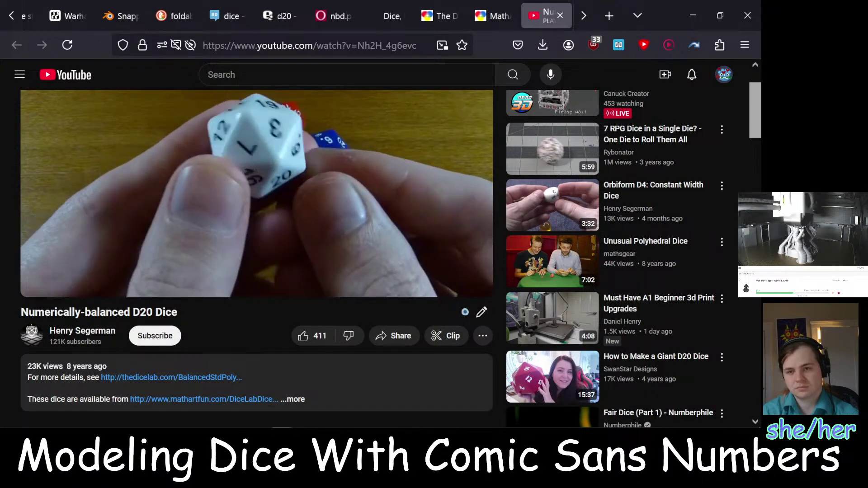
click(276, 215)
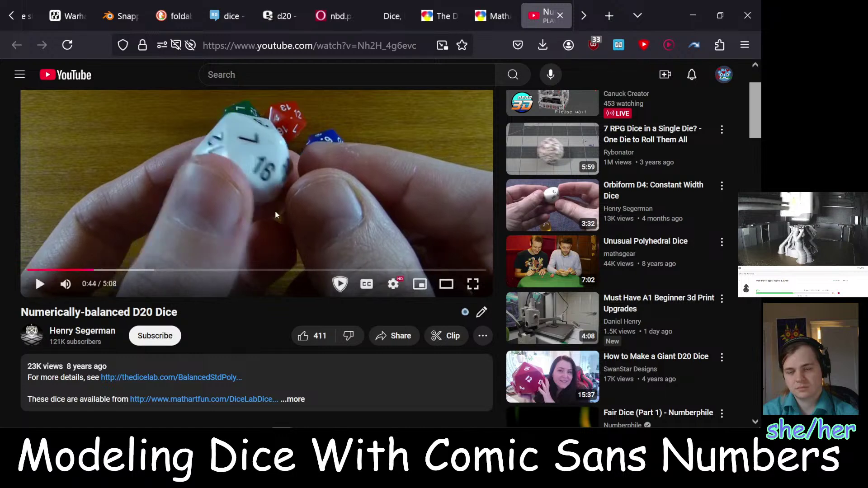
click(277, 214)
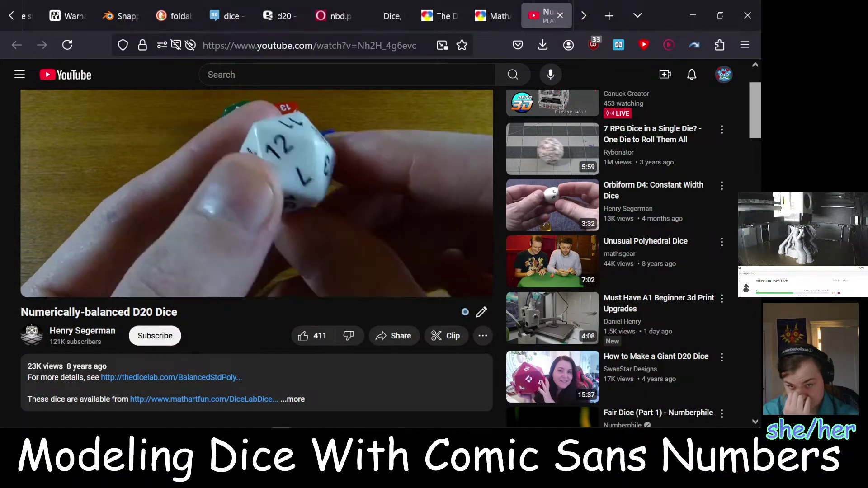
click(277, 215)
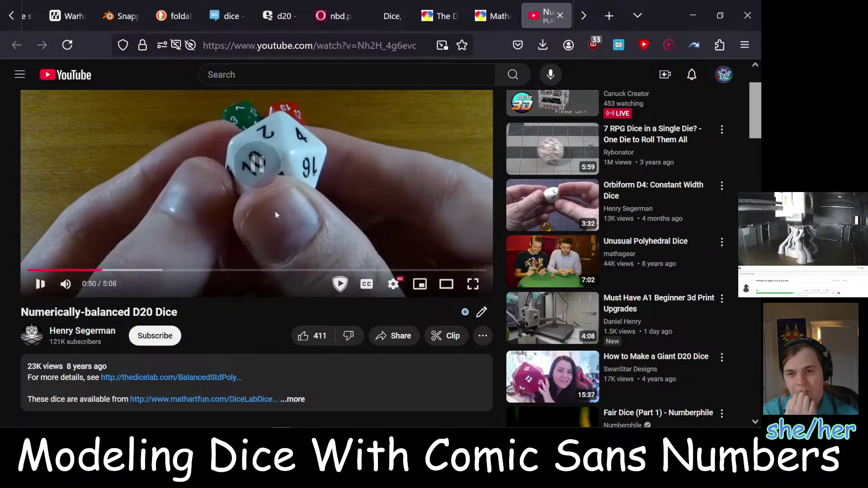
click(277, 215)
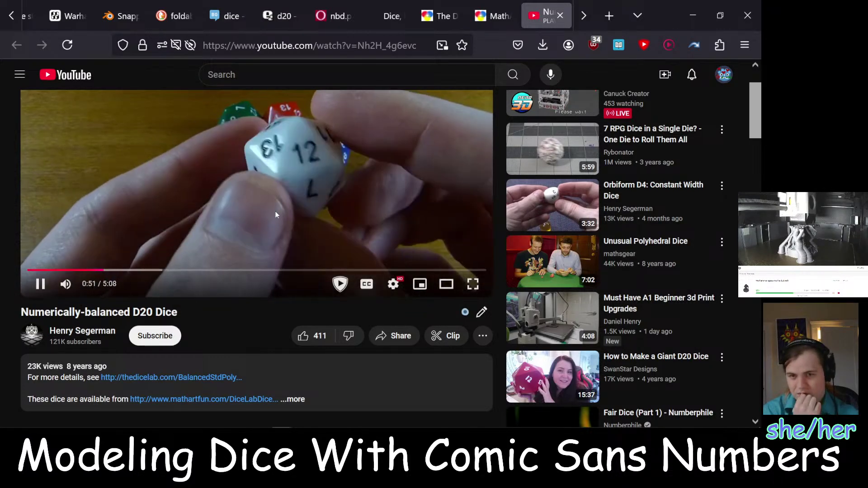
scroll(275, 211, up, 2)
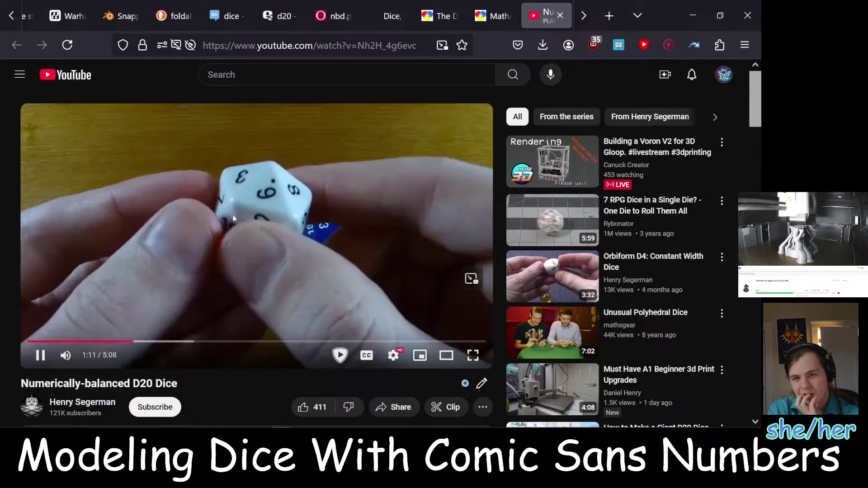
click(238, 181)
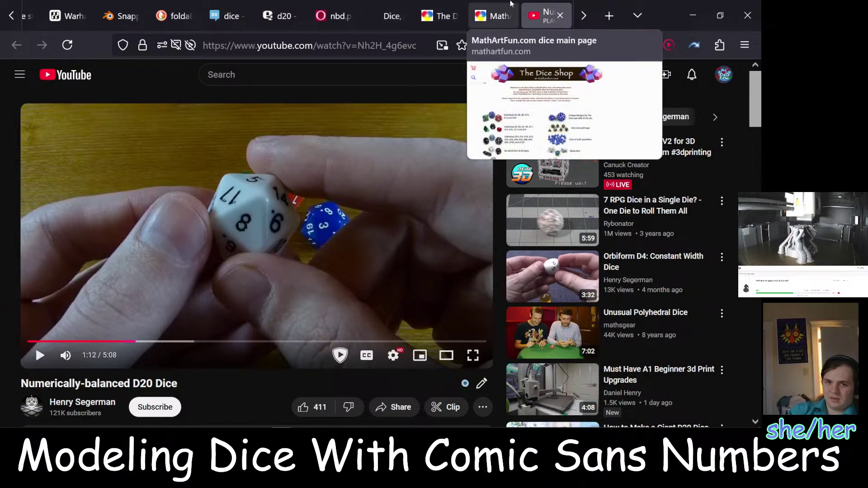
Revisit the Dice Lab article and the dice presentation PDF with the octahedron rotational symmetry slides
click(493, 16)
click(433, 4)
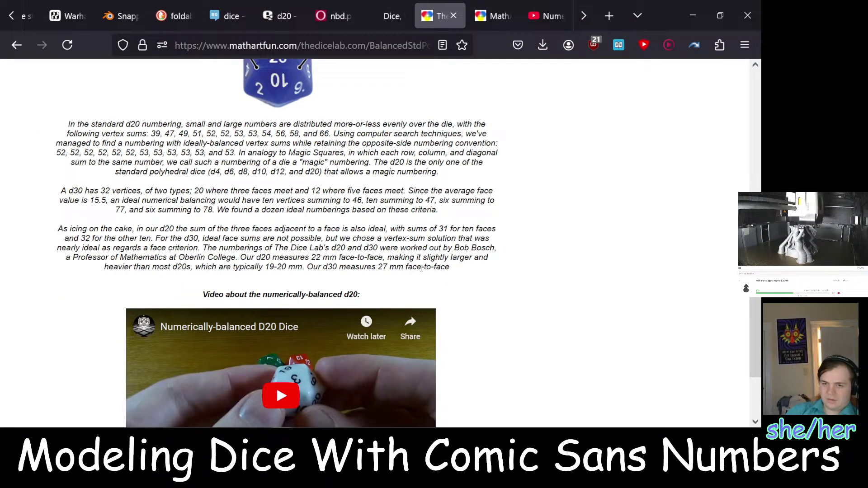
click(370, 4)
click(434, 6)
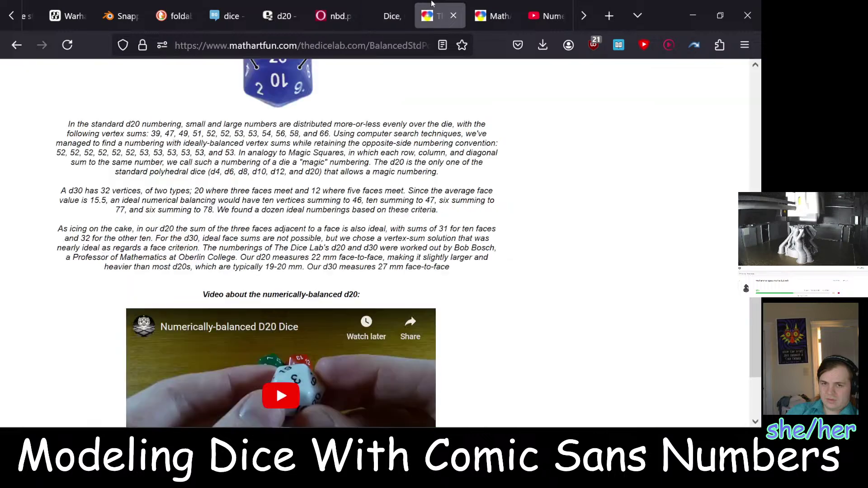
click(364, 5)
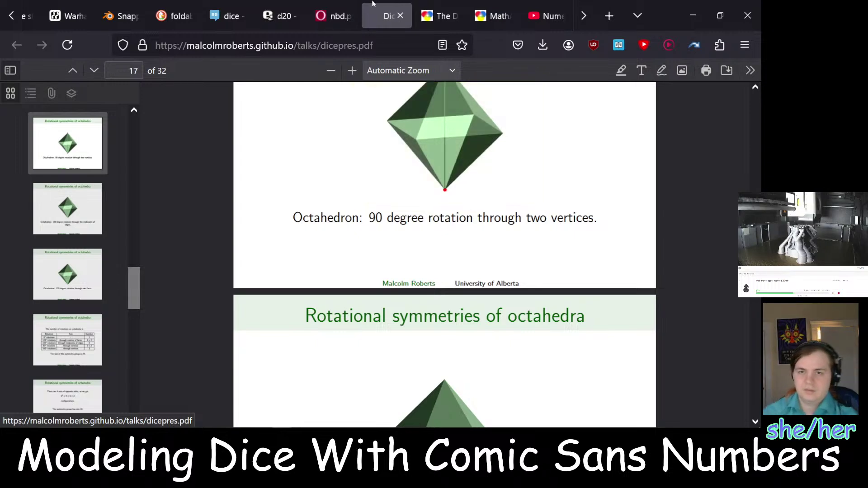
Search the web for "printable d8" in a new browser tab
click(605, 6)
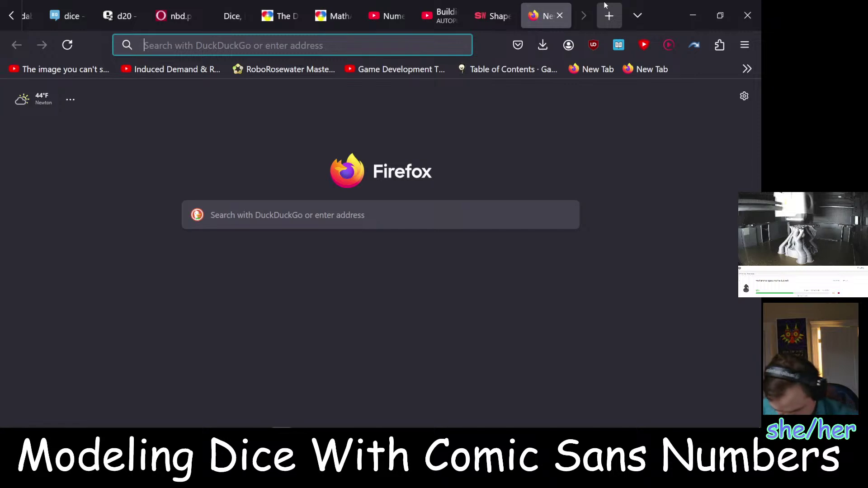
text(printadle)
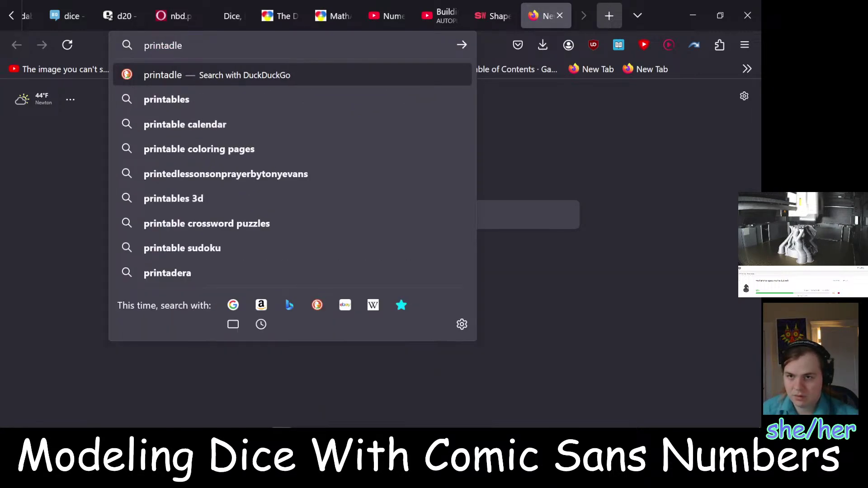
key(BackSpace)
key(BackSpace)
key(BackSpace)
text(b)
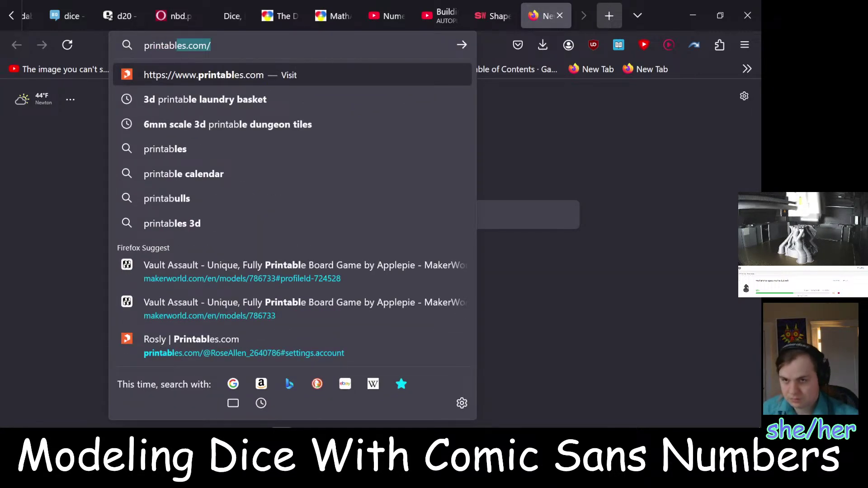
text(le d8)
key(Return)
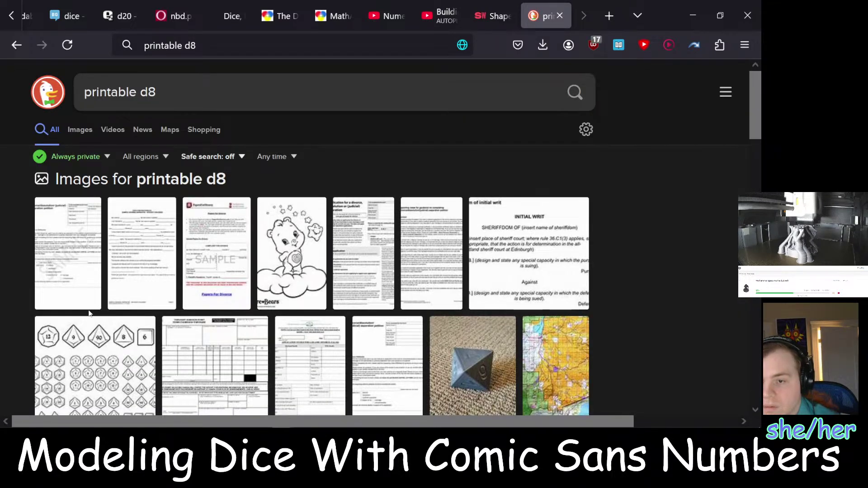
Look at the Printable Blank 8-Sided Die page from the search results and return to the results
scroll(89, 313, down, 8)
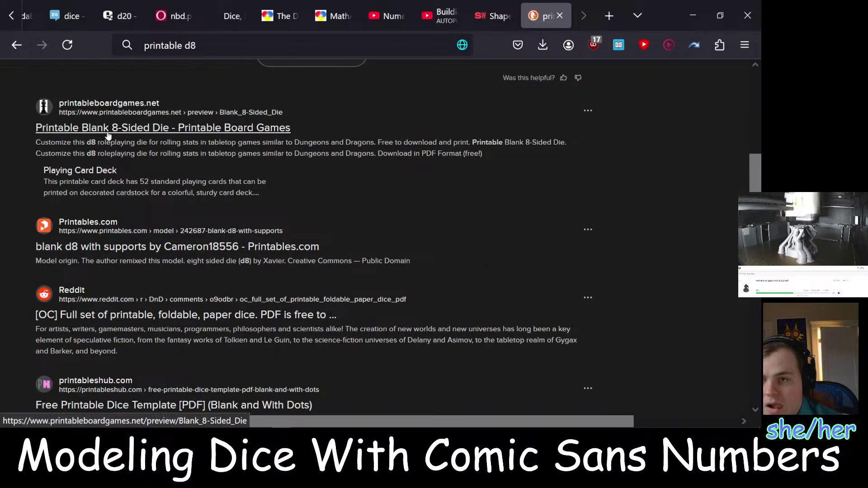
click(107, 132)
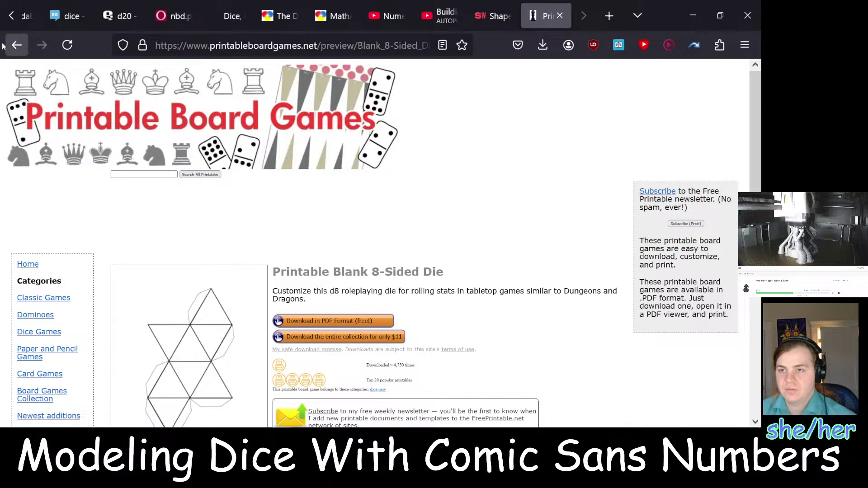
click(5, 42)
Open the Reddit post on printable foldable paper dice and examine the numbering of the nets in its enlarged image
scroll(165, 203, down, 3)
click(165, 204)
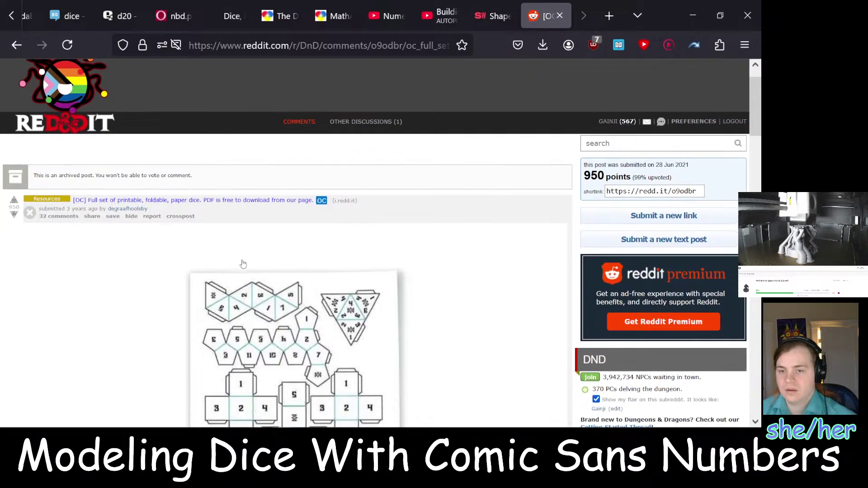
scroll(288, 227, down, 4)
click(287, 228)
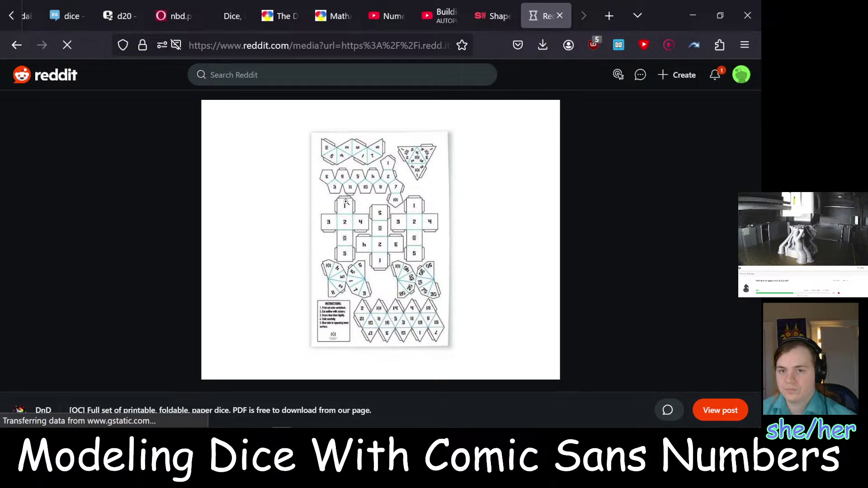
scroll(418, 295, down, 3)
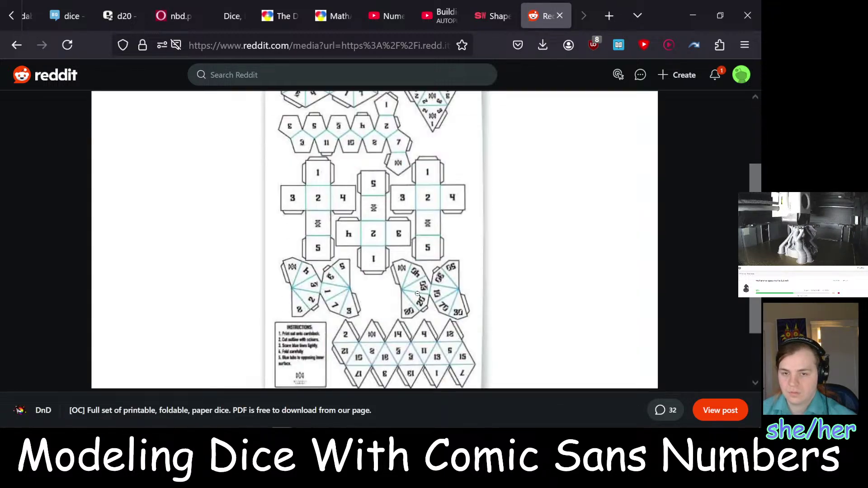
scroll(418, 294, up, 3)
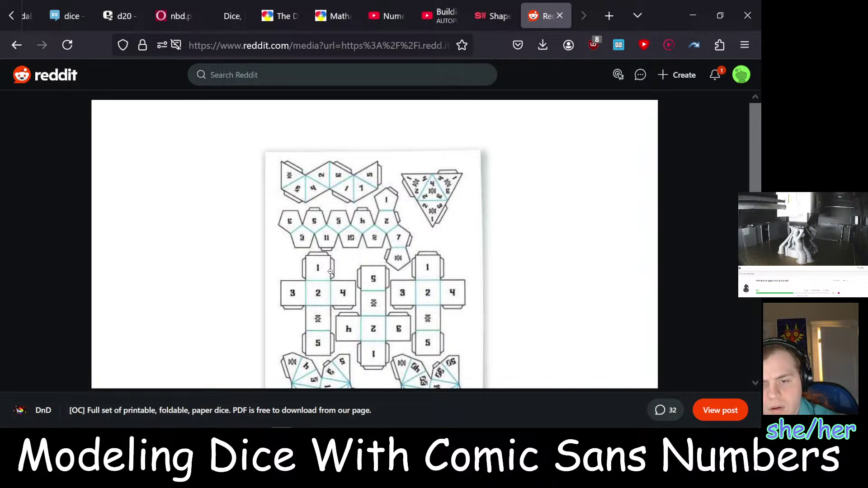
scroll(335, 269, down, 3)
scroll(321, 256, up, 3)
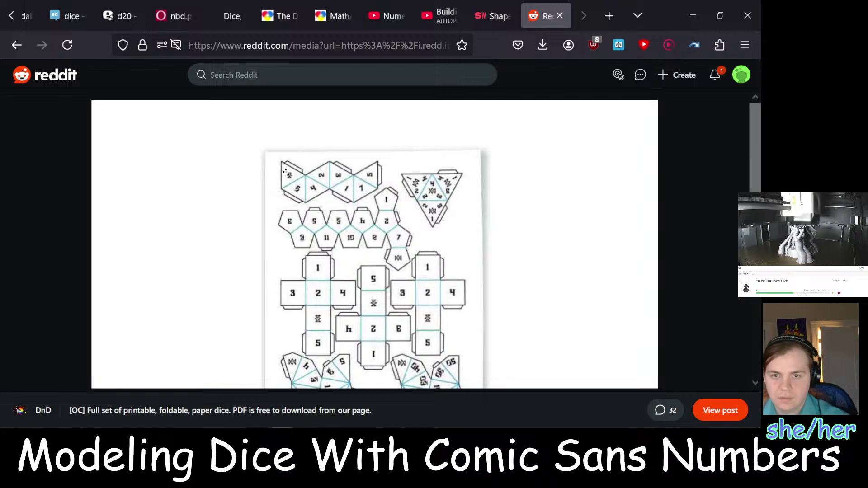
Calculate 360/8 with a web search in a new browser tab
click(613, 10)
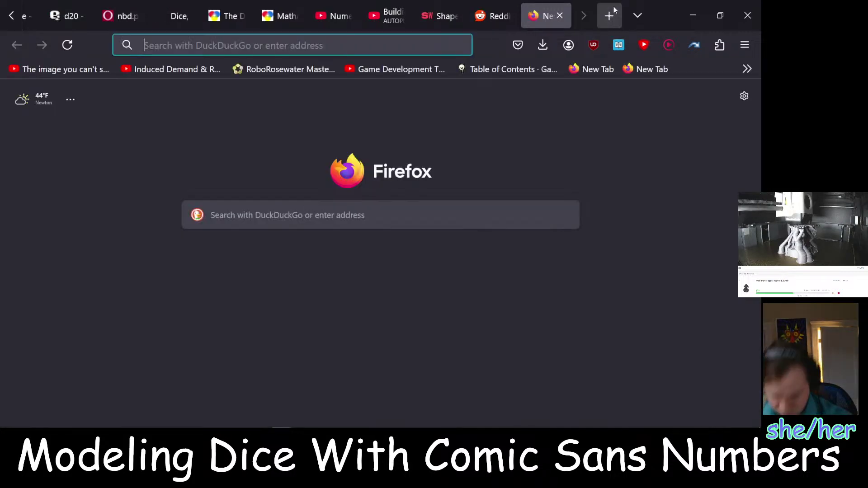
text(360/)
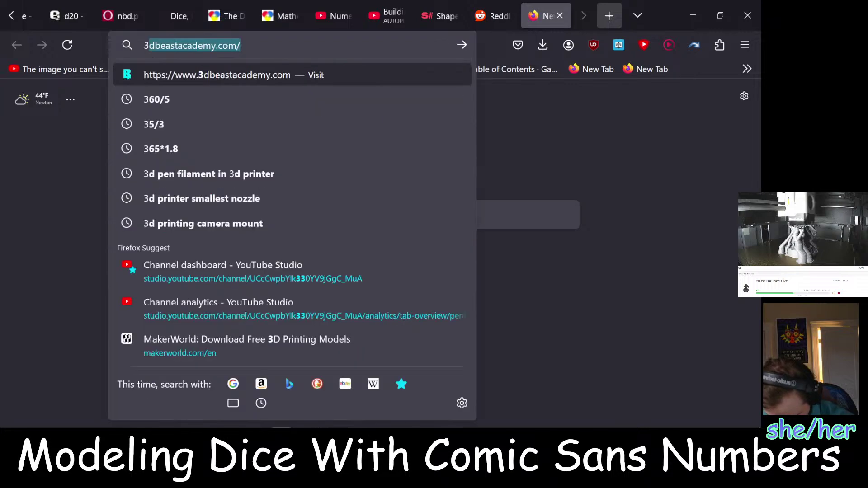
text(8)
key(Return)
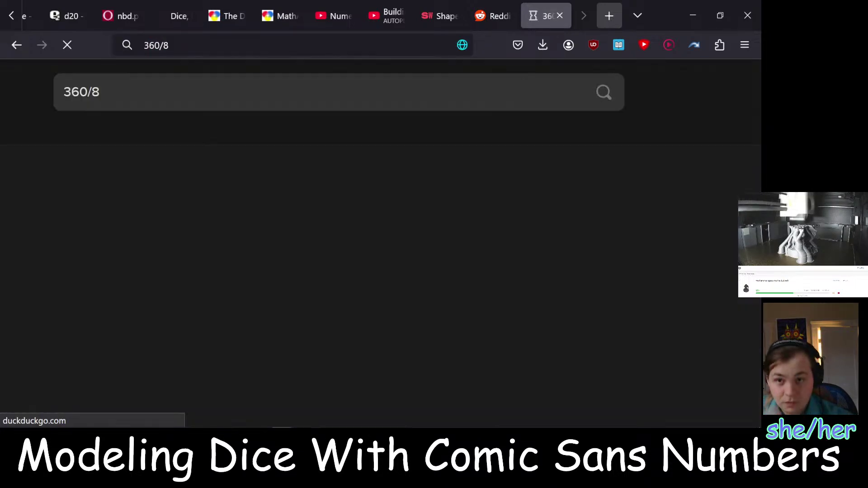
Return to the enlarged paper dice image and study the number layout on the d20 net
click(498, 12)
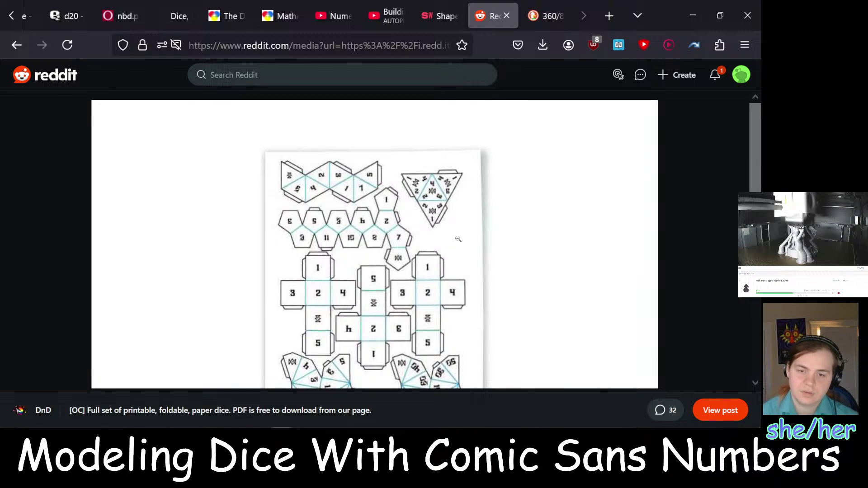
scroll(458, 238, down, 3)
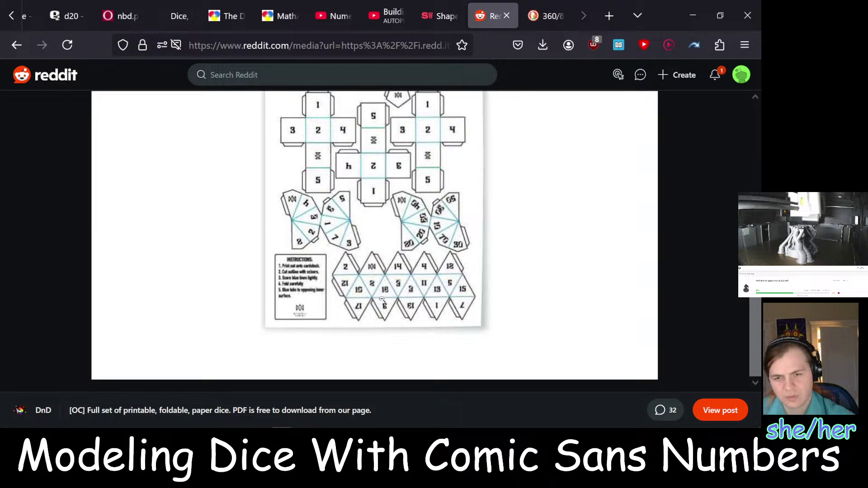
scroll(452, 302, up, 2)
scroll(443, 298, down, 2)
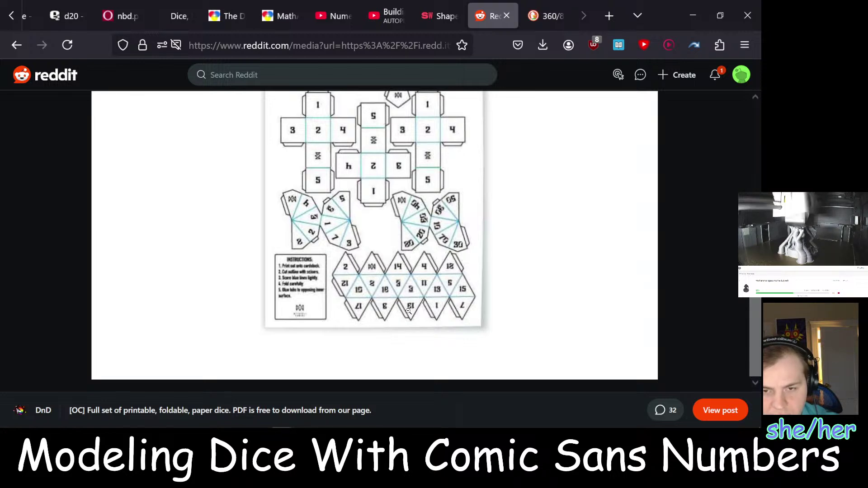
scroll(421, 283, up, 3)
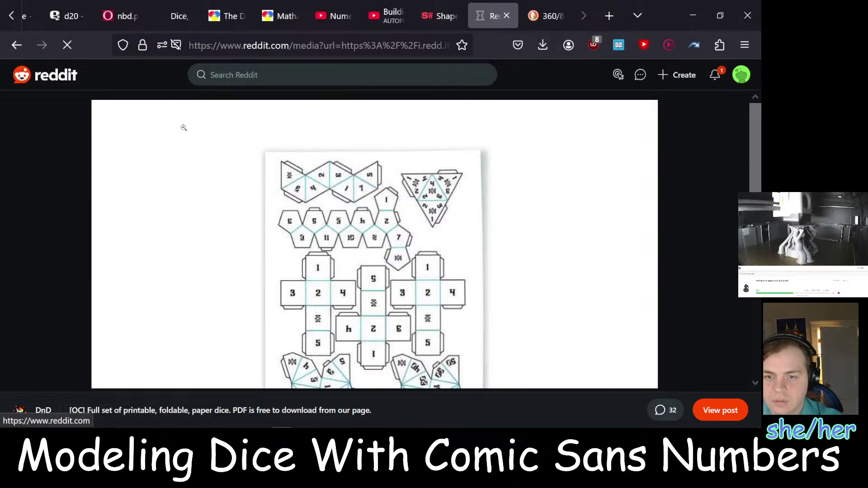
Check the paper dice post's title link for the PDF download, then look for it in the post's comments
scroll(324, 219, down, 5)
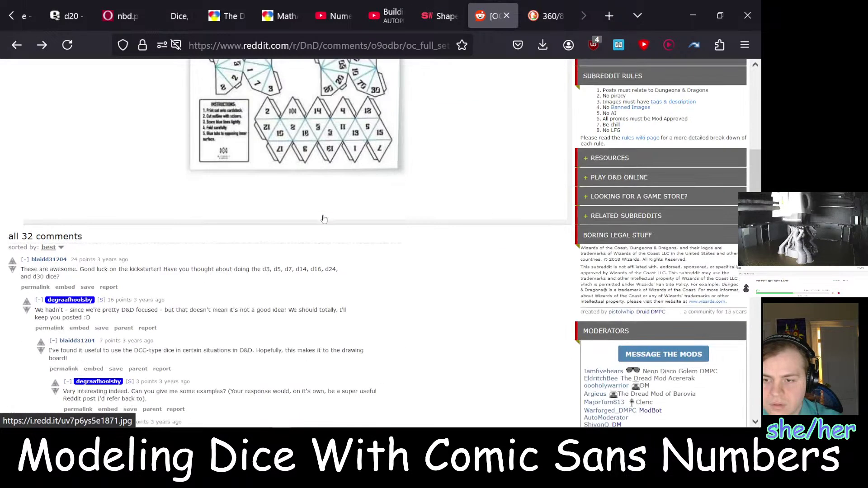
scroll(324, 219, up, 10)
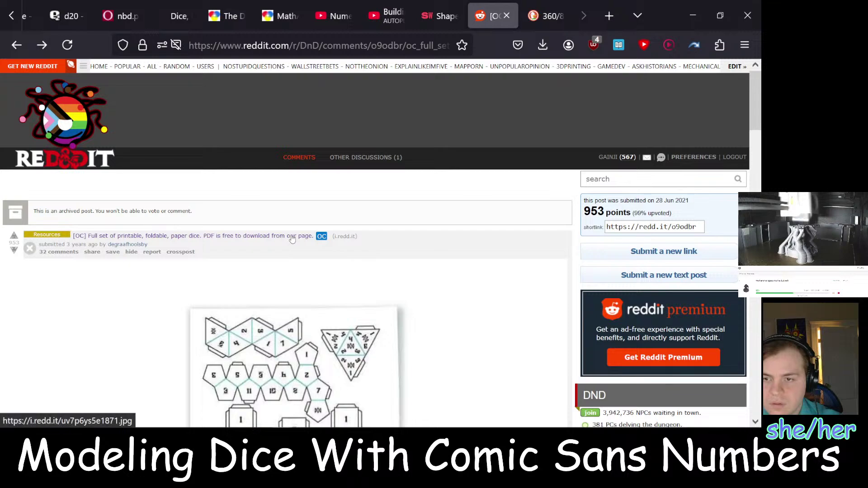
click(292, 237)
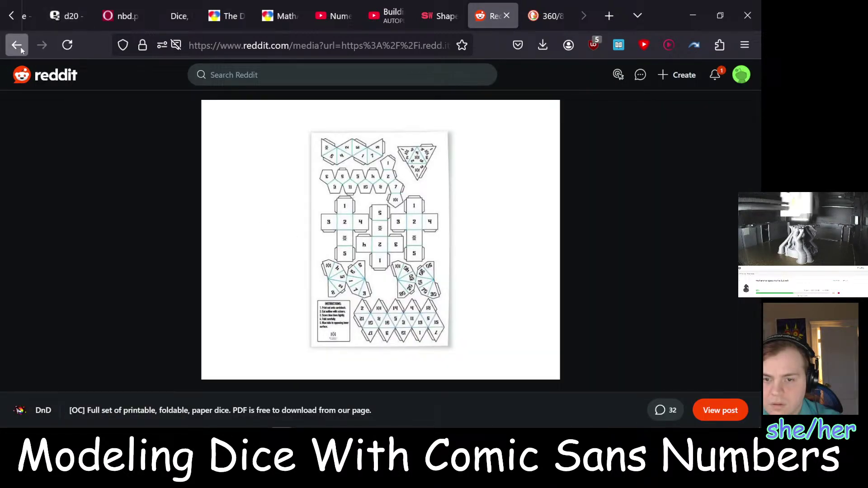
click(17, 45)
scroll(318, 165, down, 5)
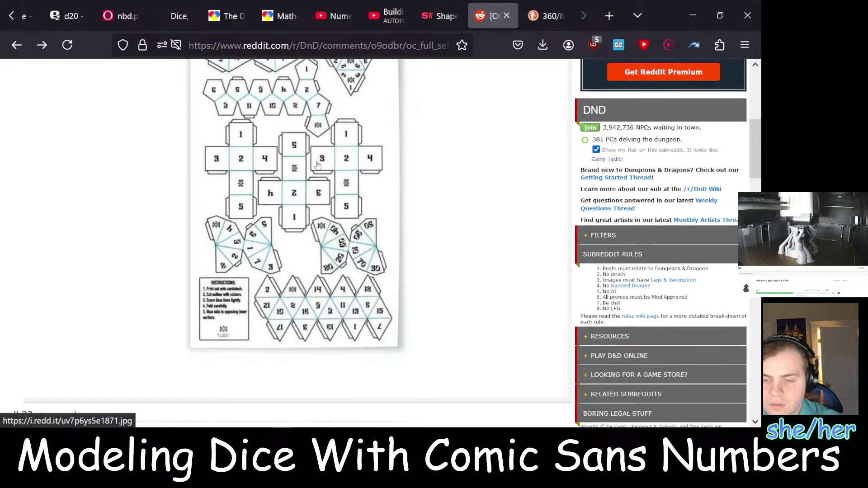
scroll(318, 165, down, 4)
scroll(149, 276, down, 8)
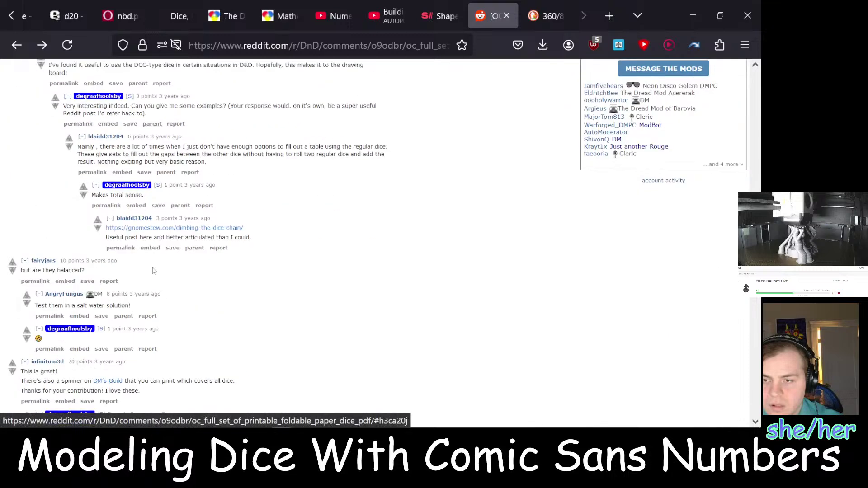
Read the opening of the linked "Climbing the Dice Chain" article and return to the Reddit comments
click(186, 232)
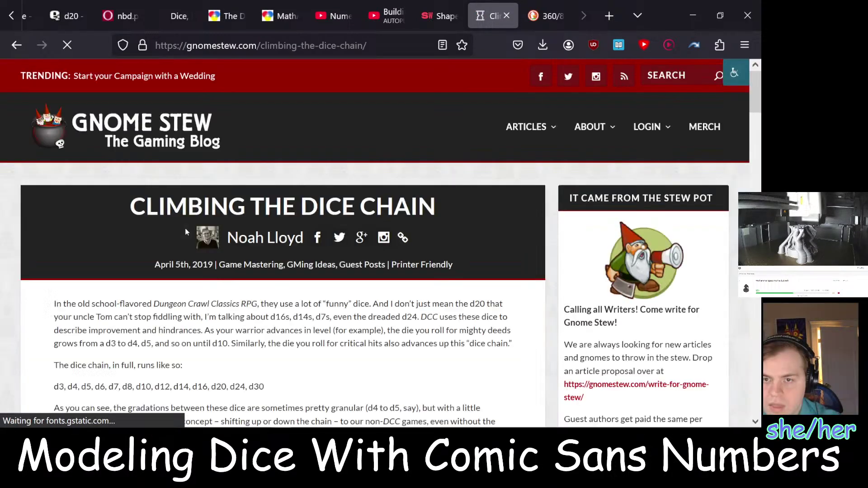
scroll(287, 234, down, 3)
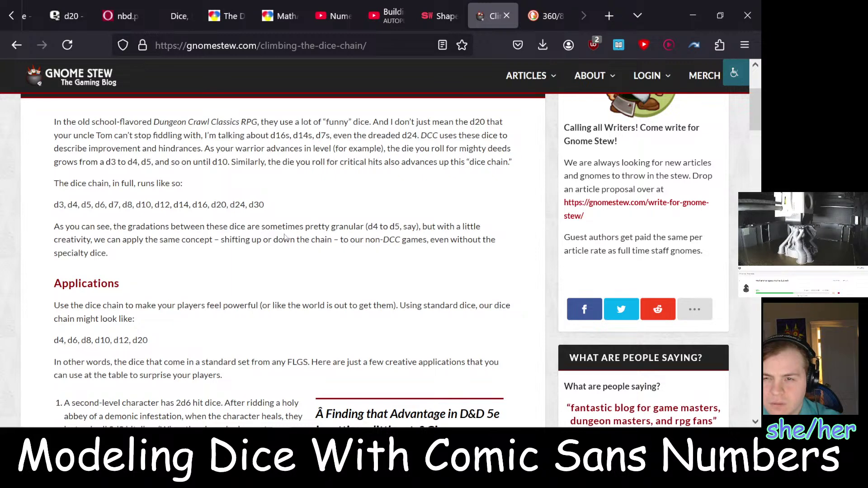
click(16, 45)
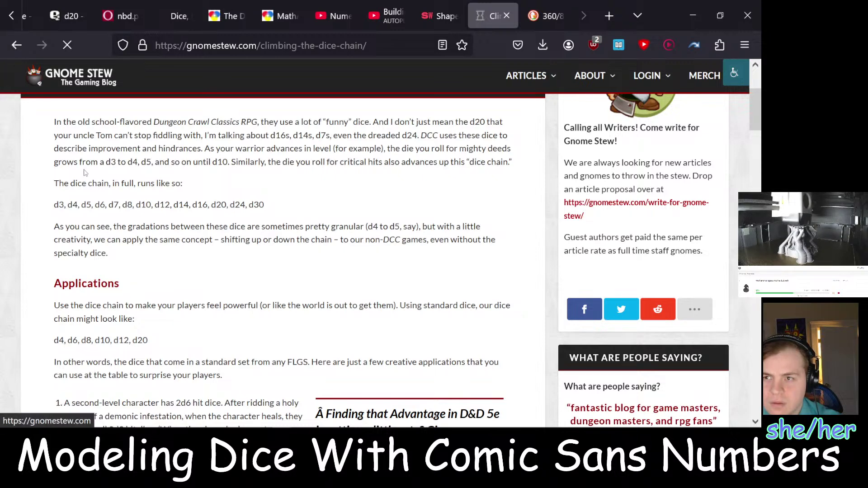
Find the hyperurl.co/paperdice link in the comments and open it
scroll(142, 236, down, 3)
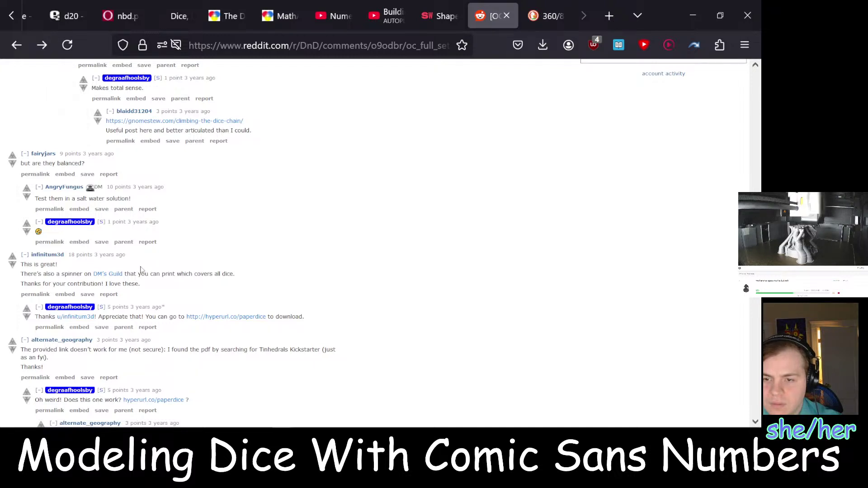
scroll(141, 270, down, 2)
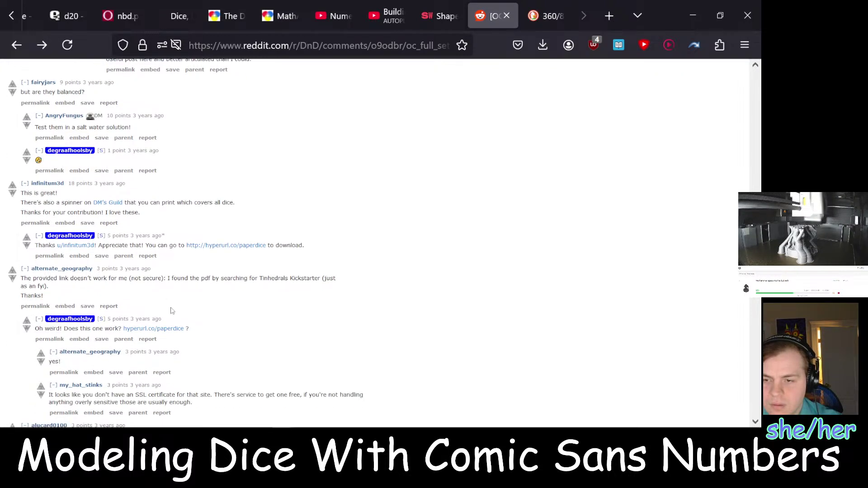
click(175, 329)
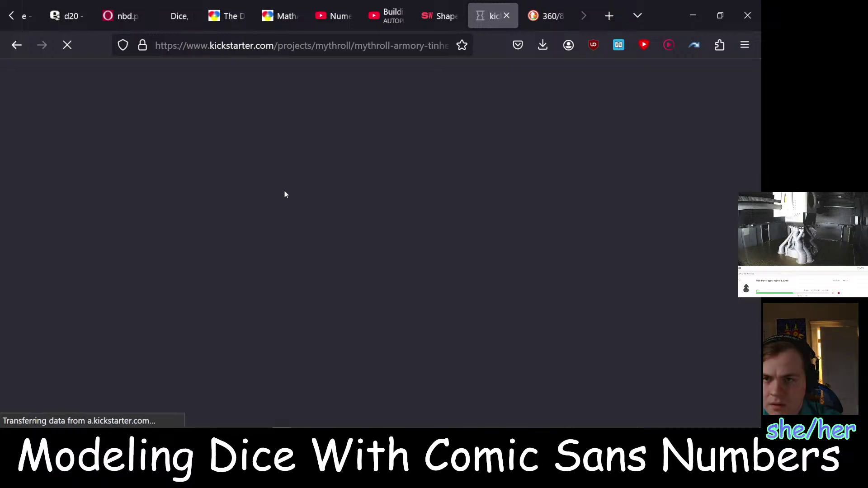
Open the printable paper dice PDF from the TinHedrals Kickstarter page, dismissing the cookie notice, and examine its numbered nets
scroll(348, 228, down, 3)
scroll(346, 228, down, 7)
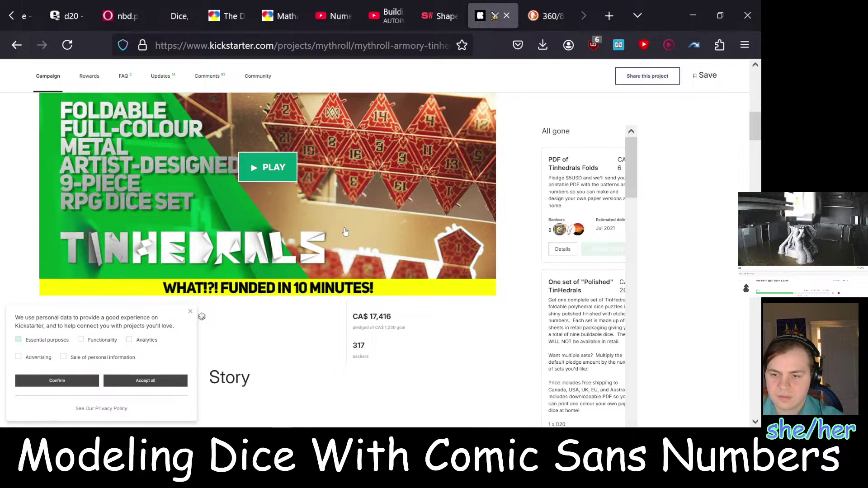
scroll(345, 231, down, 3)
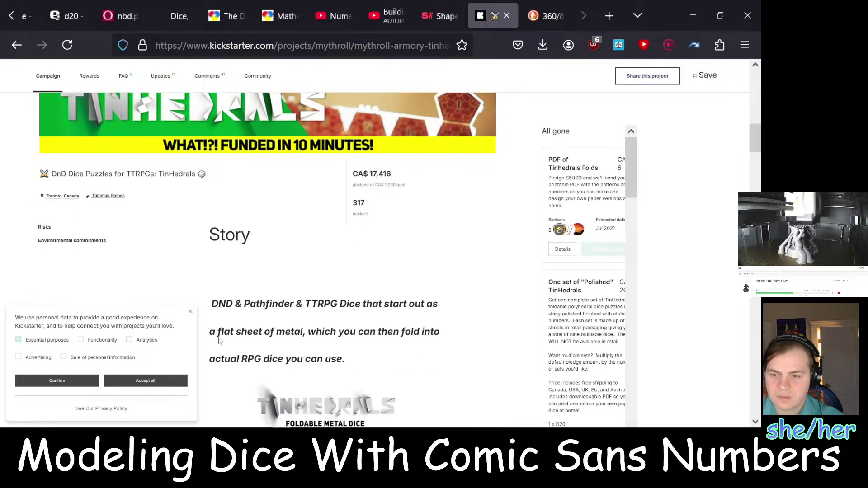
click(190, 312)
scroll(217, 307, down, 3)
scroll(229, 306, down, 9)
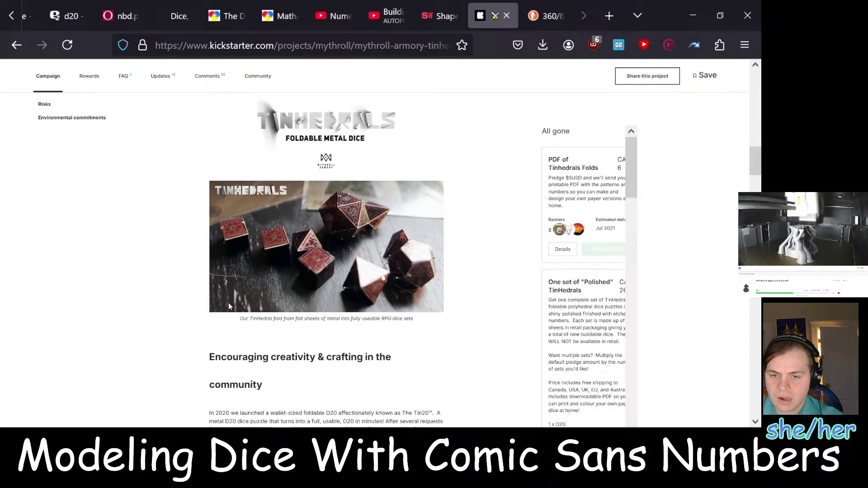
click(305, 311)
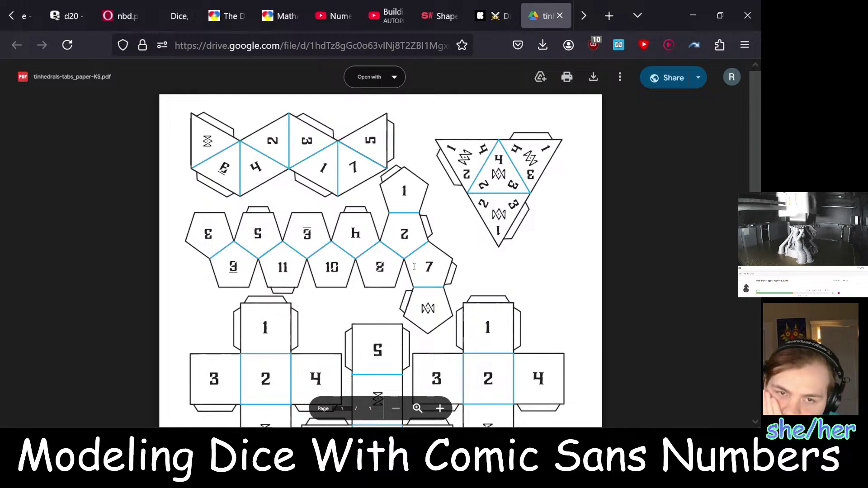
scroll(361, 244, down, 3)
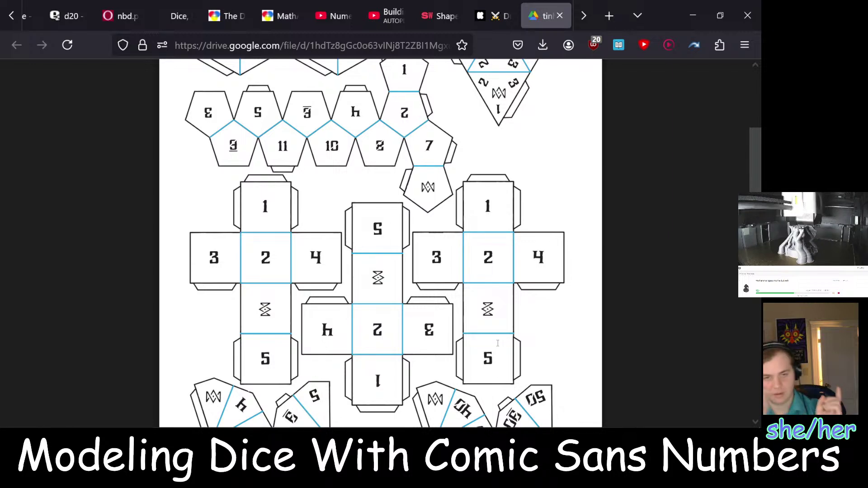
Switch to Blender and inspect the numbered icosphere die from another angle
key(alt+Tab)
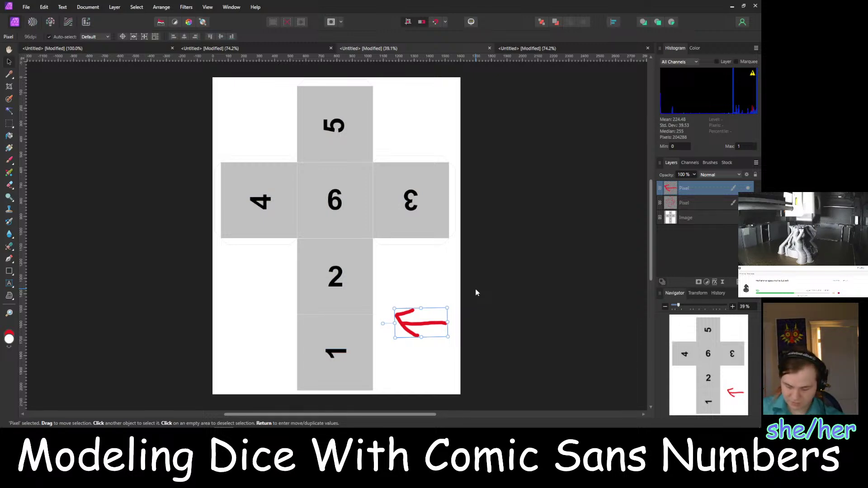
key(alt+Tab)
key(alt+Tab)
key(alt+Tab)
key(alt+Tab)
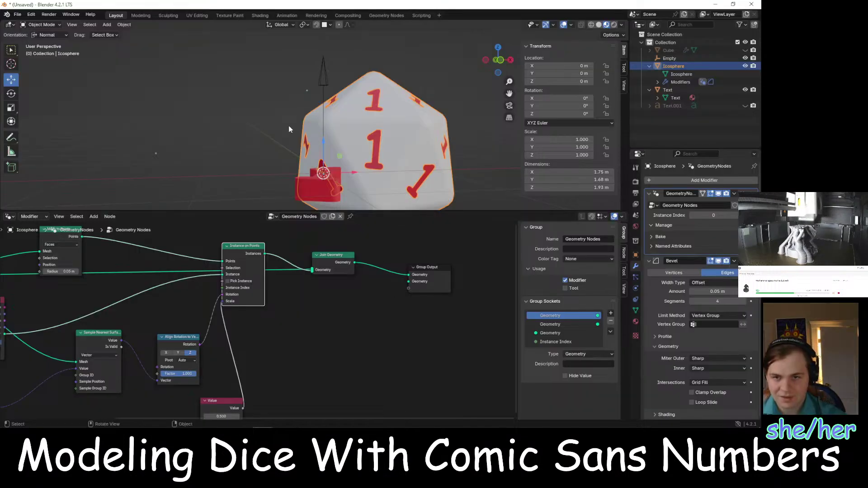
middle_drag(289, 129, 471, 143)
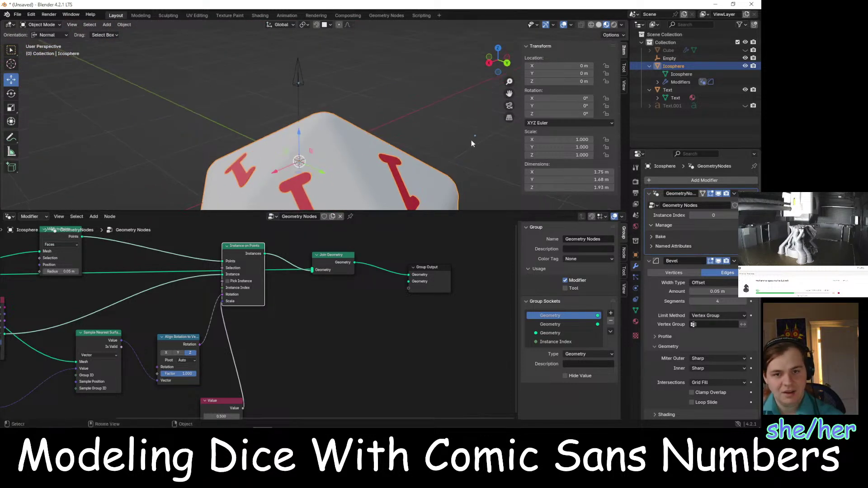